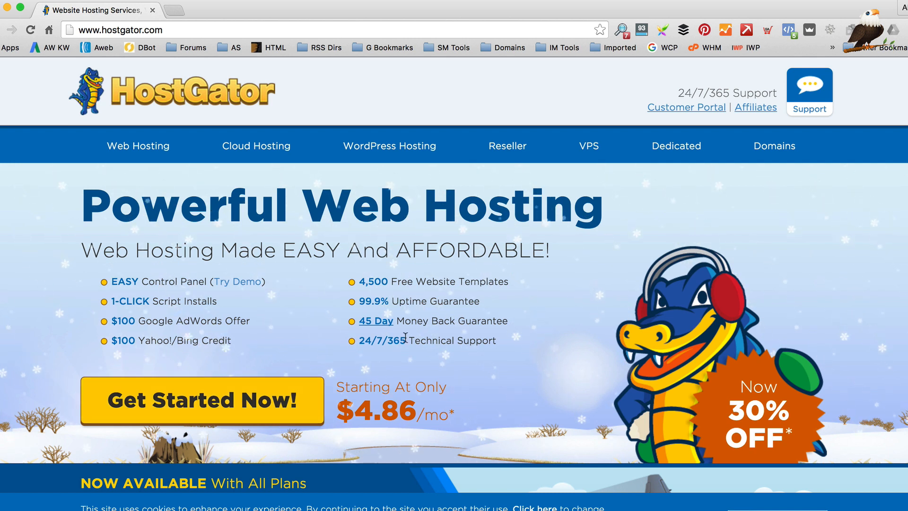
- Open HostGator's Web Hosting plans and choose Sign Up Now under the Hatchling plan
{"action": "scroll", "coordinate": [401, 364], "scroll_direction": "down", "scroll_amount": 3}
{"action": "scroll", "coordinate": [401, 359], "scroll_direction": "up", "scroll_amount": 2}
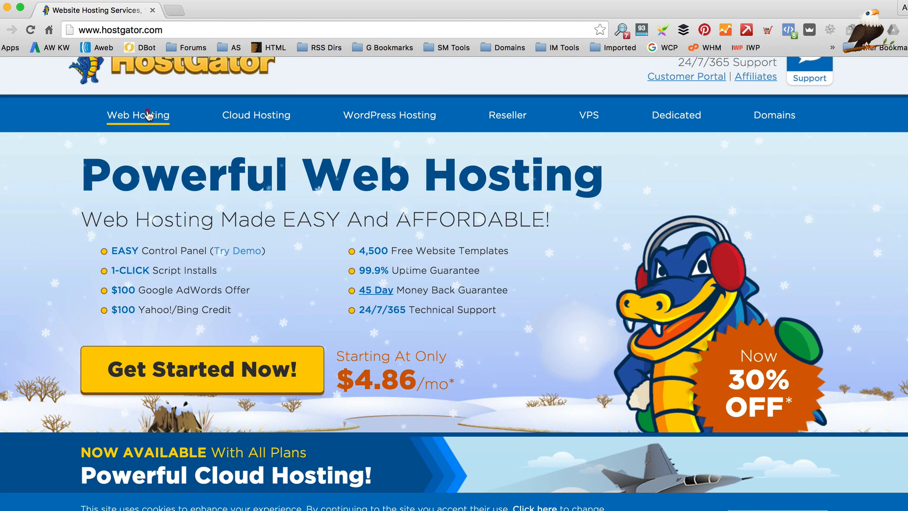
{"action": "left_click", "coordinate": [147, 116]}
{"action": "scroll", "coordinate": [361, 275], "scroll_direction": "down", "scroll_amount": 10}
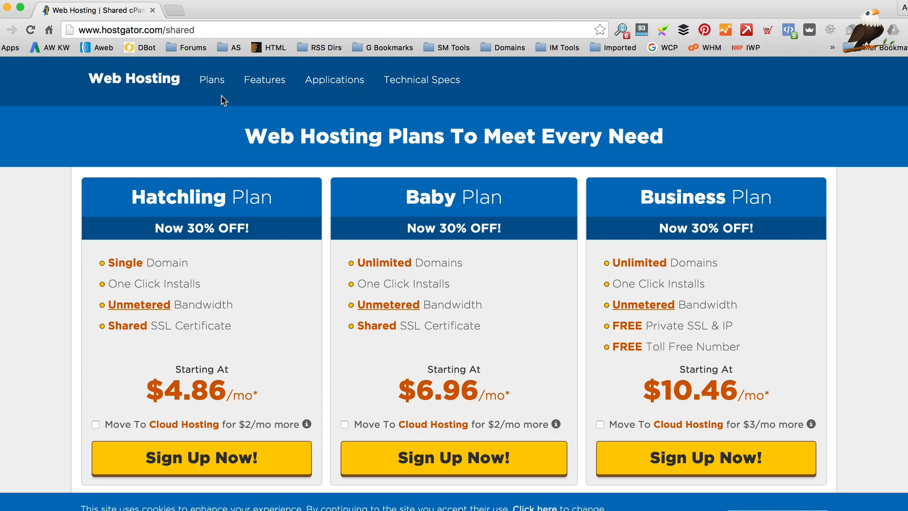
{"action": "scroll", "coordinate": [246, 268], "scroll_direction": "down", "scroll_amount": 1}
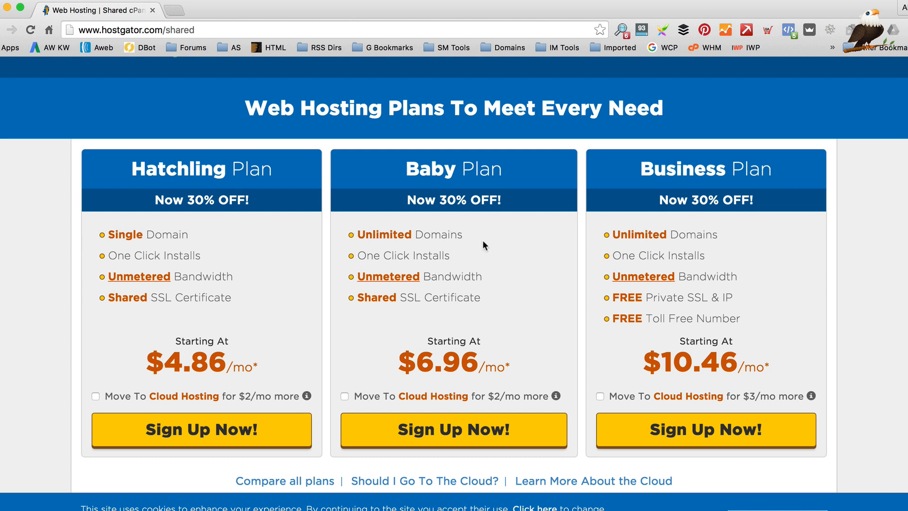
{"action": "scroll", "coordinate": [369, 227], "scroll_direction": "down", "scroll_amount": 1}
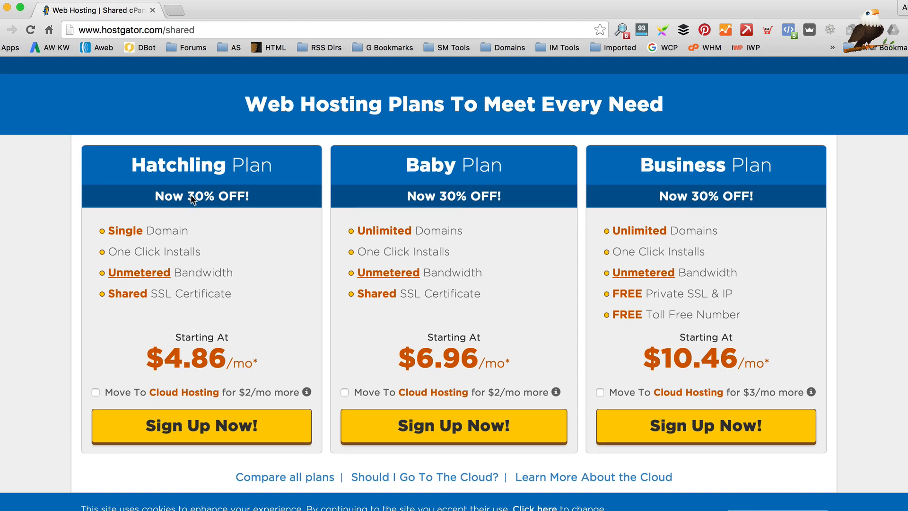
{"action": "left_click", "coordinate": [195, 431]}
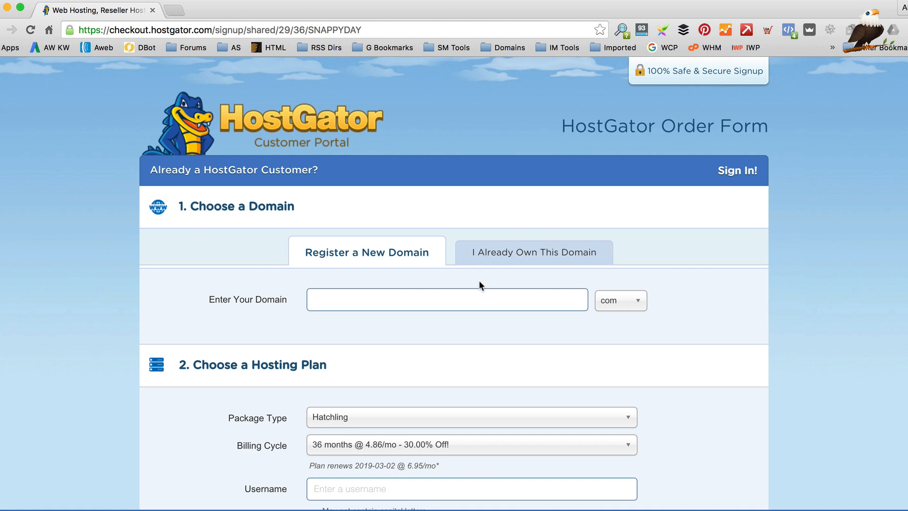
- Enter 'mynewdomainnameformyshop' as a new .com domain and check its availability
{"action": "left_click", "coordinate": [347, 297]}
{"action": "type", "text": "mynewdomainnameformyshop"}
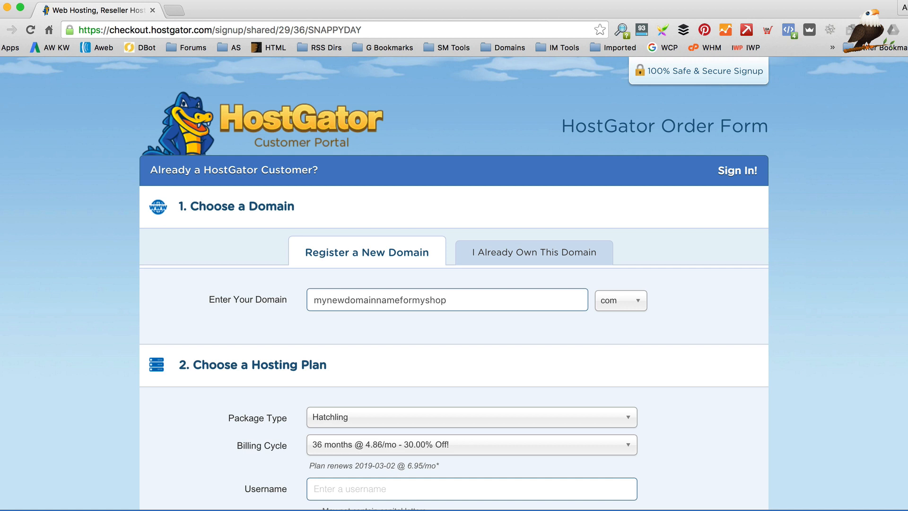
{"action": "key", "text": "Tab"}
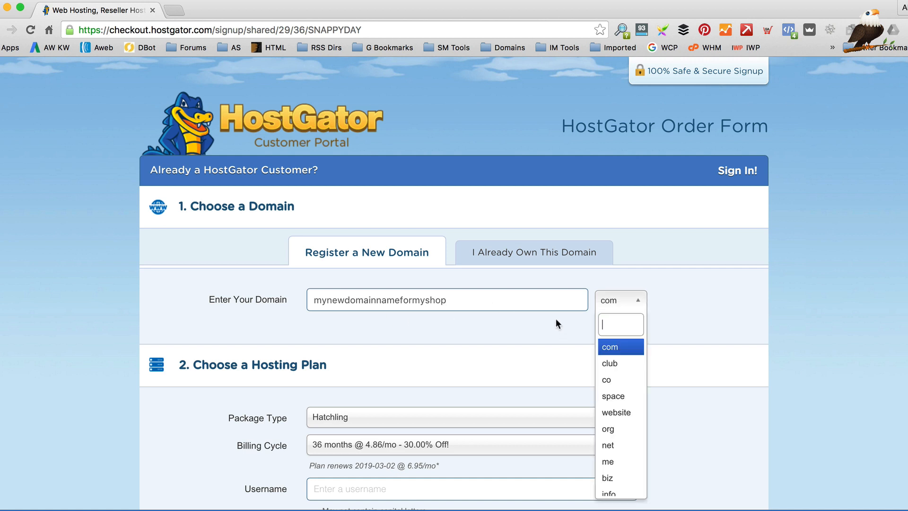
{"action": "left_click", "coordinate": [618, 348]}
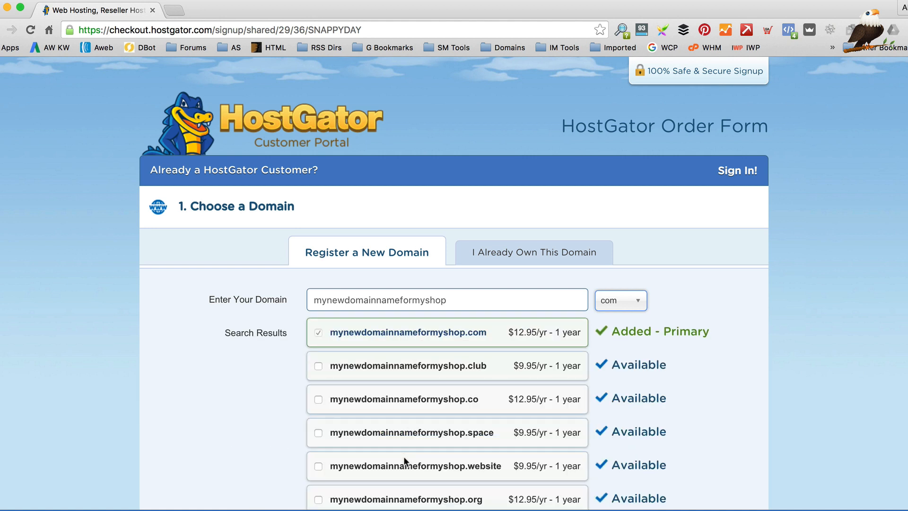
- Switch to the already-owned domain option and enter shop-power-tools.com instead
{"action": "left_click", "coordinate": [522, 256]}
{"action": "left_click_drag", "start_coordinate": [503, 296], "coordinate": [255, 304]}
{"action": "key", "text": "BackSpace"}
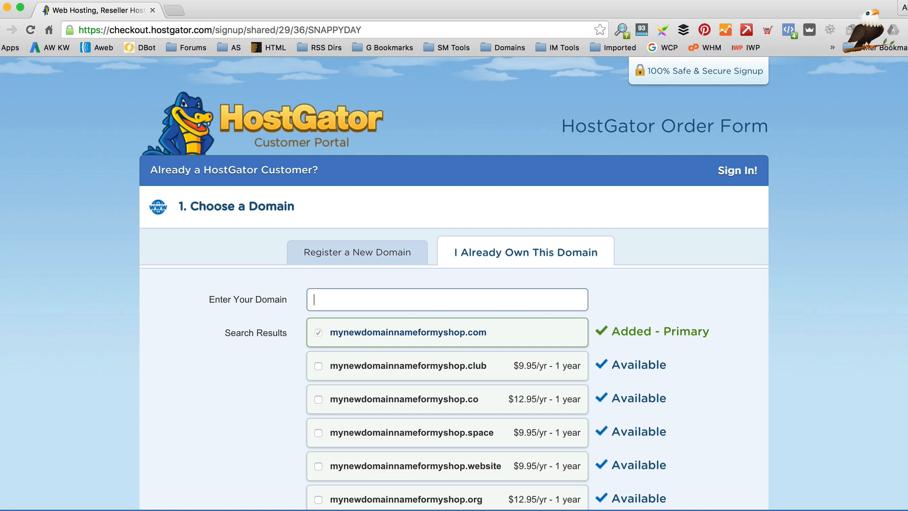
{"action": "type", "text": "shop-power-tools.com"}
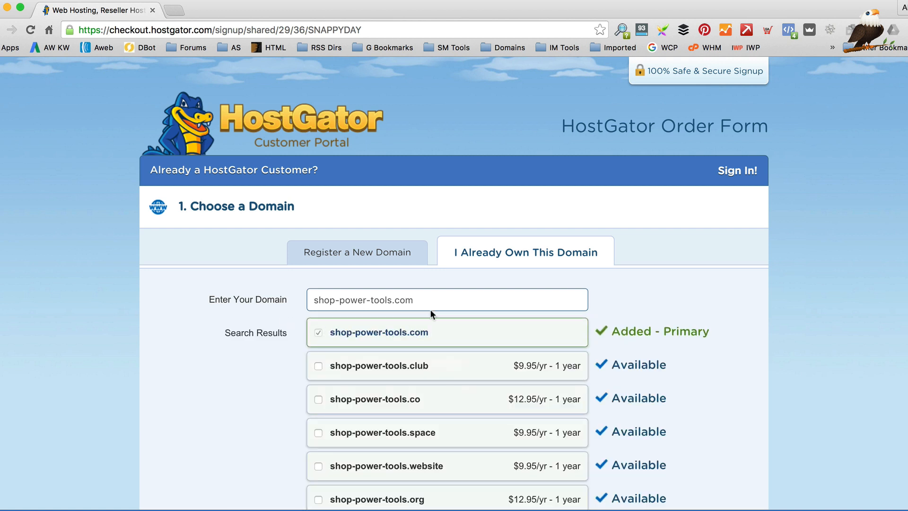
{"action": "scroll", "coordinate": [470, 310], "scroll_direction": "down", "scroll_amount": 3}
- Scroll to the Billing Cycle dropdown and try the 12-month option
{"action": "scroll", "coordinate": [442, 291], "scroll_direction": "down", "scroll_amount": 10}
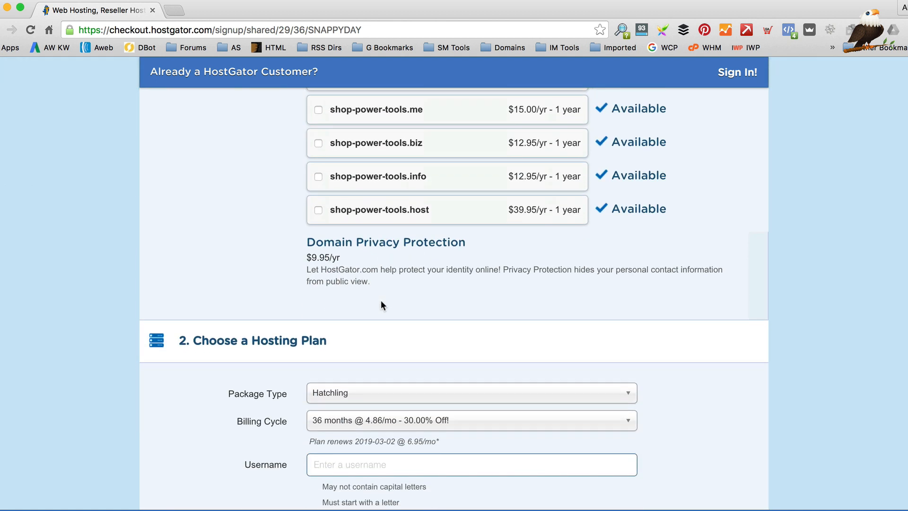
{"action": "scroll", "coordinate": [382, 305], "scroll_direction": "down", "scroll_amount": 3}
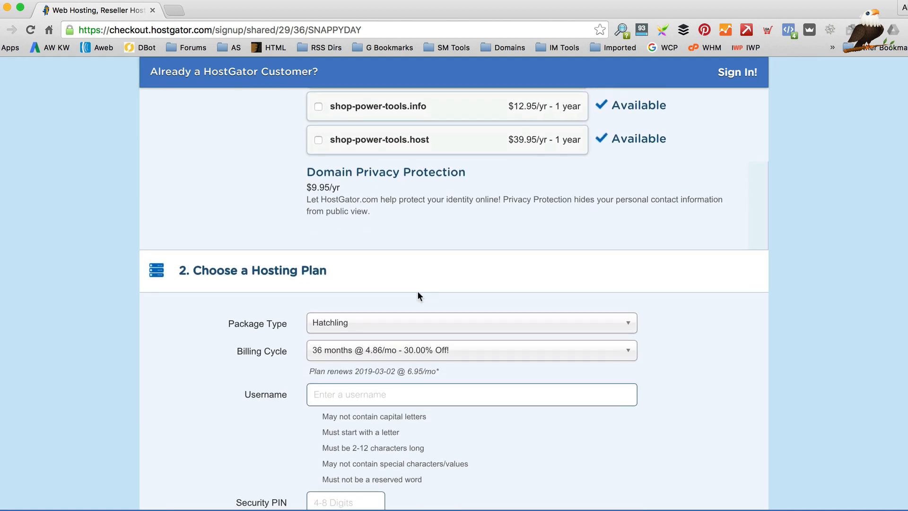
{"action": "scroll", "coordinate": [407, 289], "scroll_direction": "down", "scroll_amount": 5}
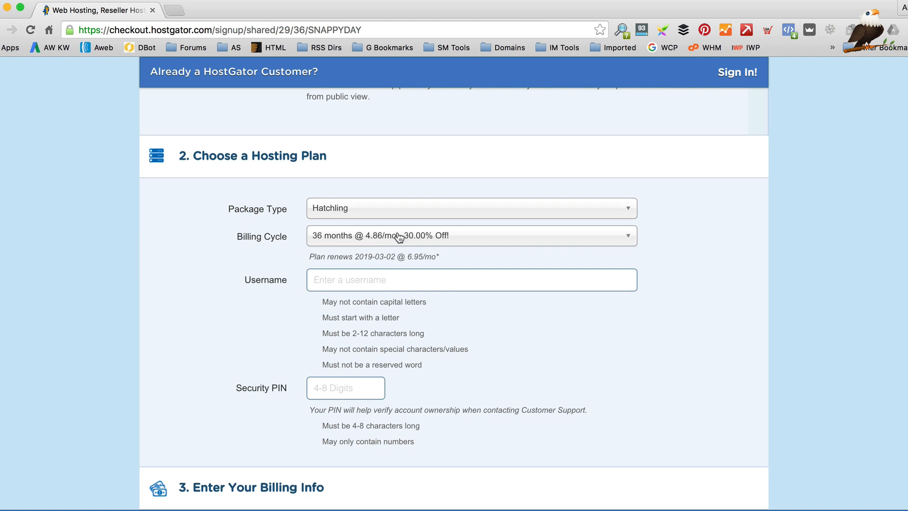
{"action": "left_click", "coordinate": [403, 237]}
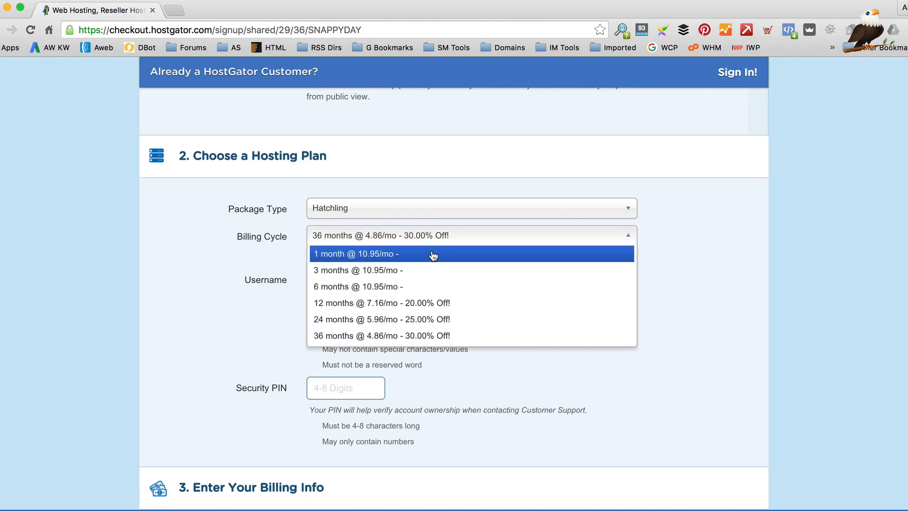
{"action": "left_click", "coordinate": [407, 306]}
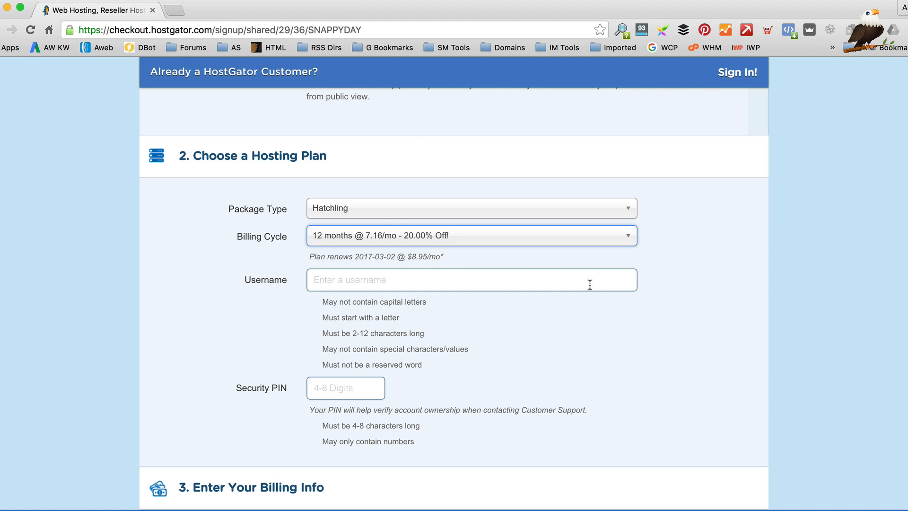
{"action": "left_click", "coordinate": [580, 243]}
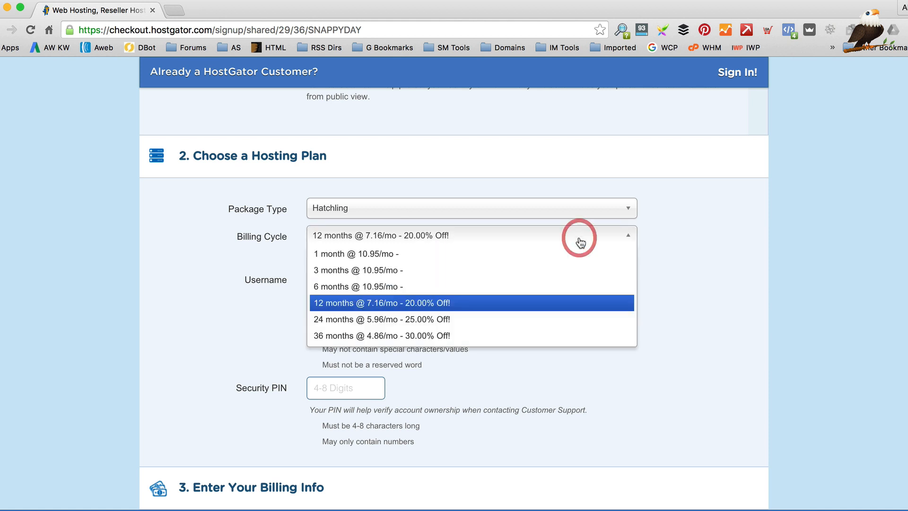
{"action": "left_click", "coordinate": [674, 232]}
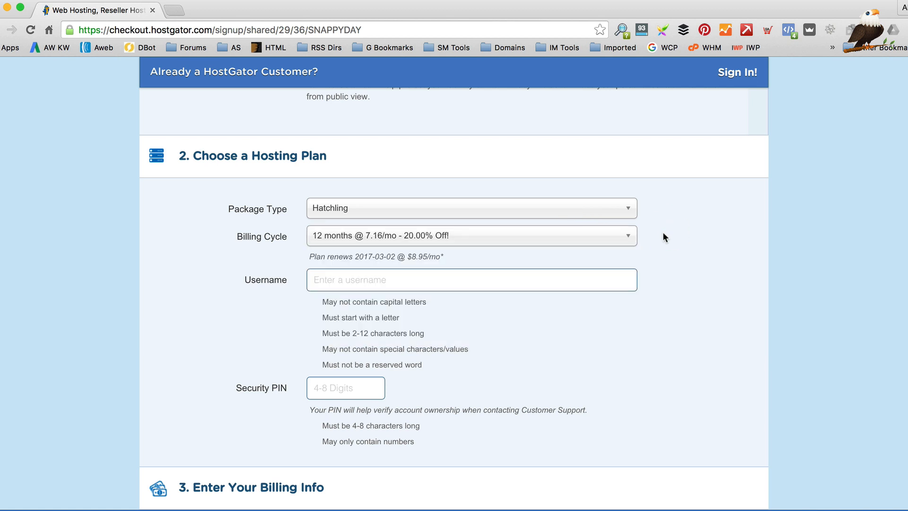
- Select the 1 month @ 10.95/mo billing cycle for the Hatchling plan
{"action": "scroll", "coordinate": [475, 234], "scroll_direction": "up", "scroll_amount": 3}
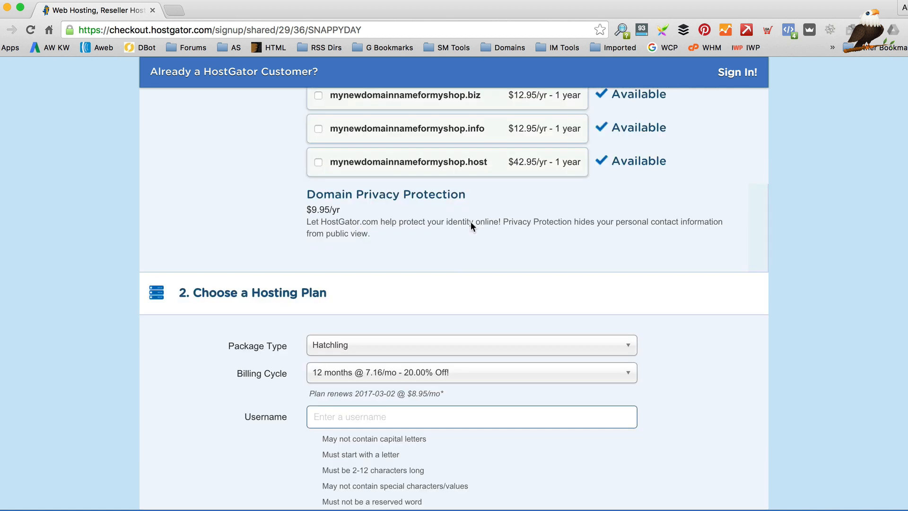
{"action": "left_click", "coordinate": [556, 373]}
{"action": "left_click", "coordinate": [505, 396]}
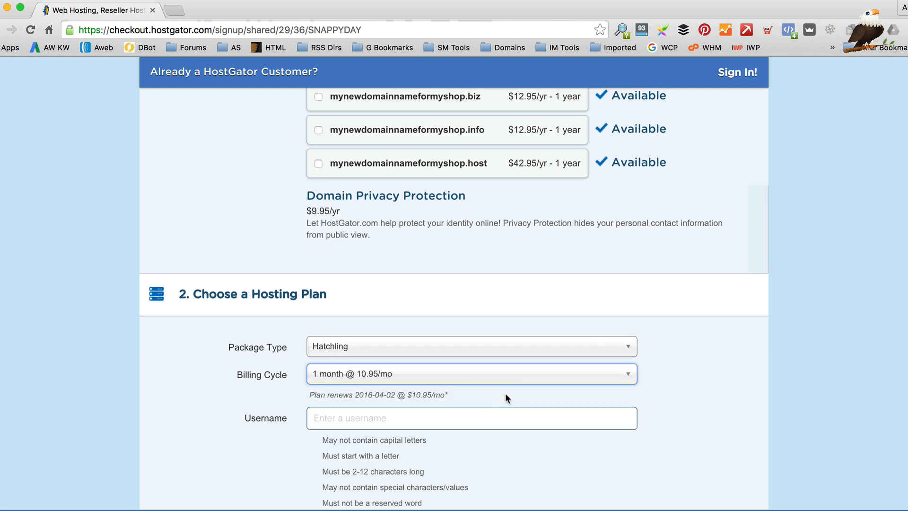
{"action": "scroll", "coordinate": [660, 350], "scroll_direction": "down", "scroll_amount": 2}
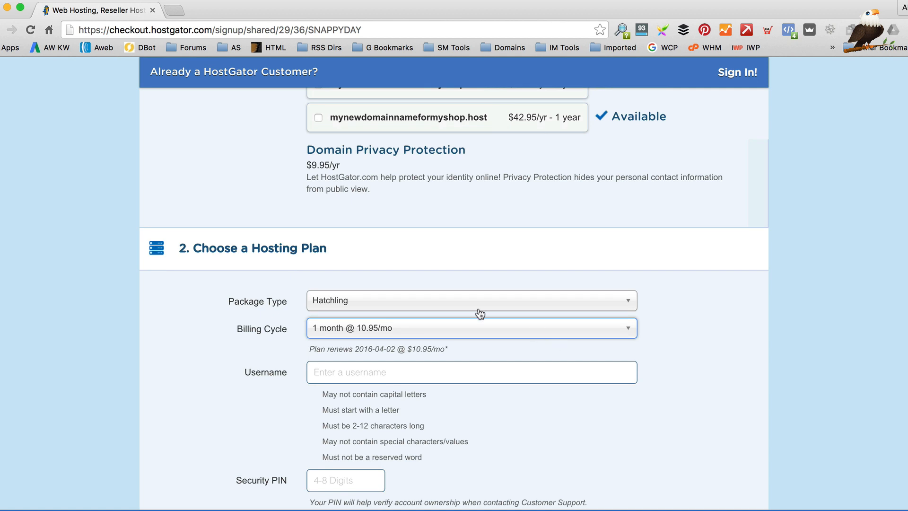
{"action": "scroll", "coordinate": [676, 324], "scroll_direction": "down", "scroll_amount": 1}
{"action": "scroll", "coordinate": [660, 315], "scroll_direction": "down", "scroll_amount": 5}
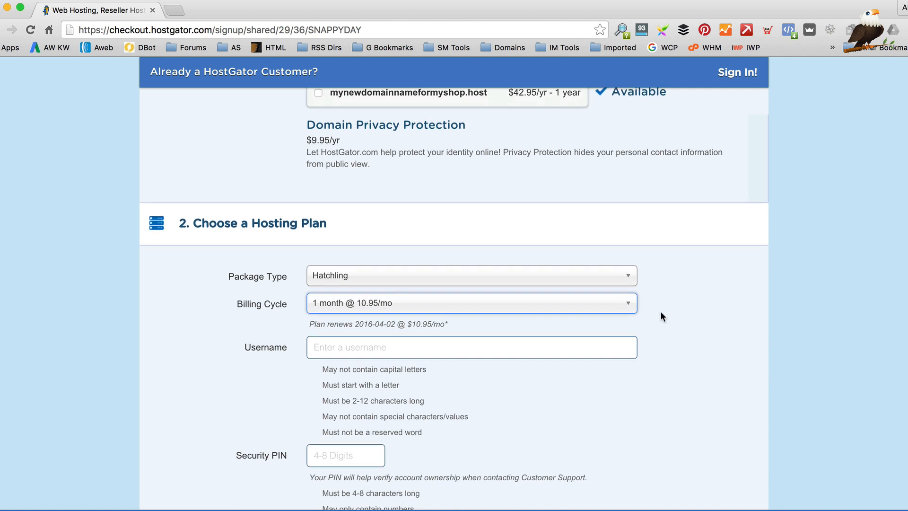
- Untick the SiteLock security and CodeGuard backup add-ons
{"action": "scroll", "coordinate": [276, 347], "scroll_direction": "down", "scroll_amount": 1}
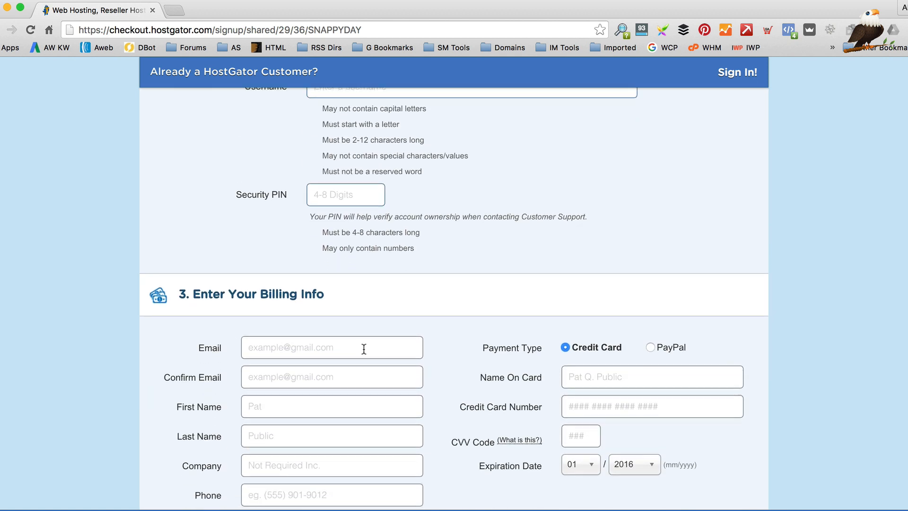
{"action": "scroll", "coordinate": [364, 348], "scroll_direction": "down", "scroll_amount": 3}
{"action": "scroll", "coordinate": [380, 269], "scroll_direction": "down", "scroll_amount": 2}
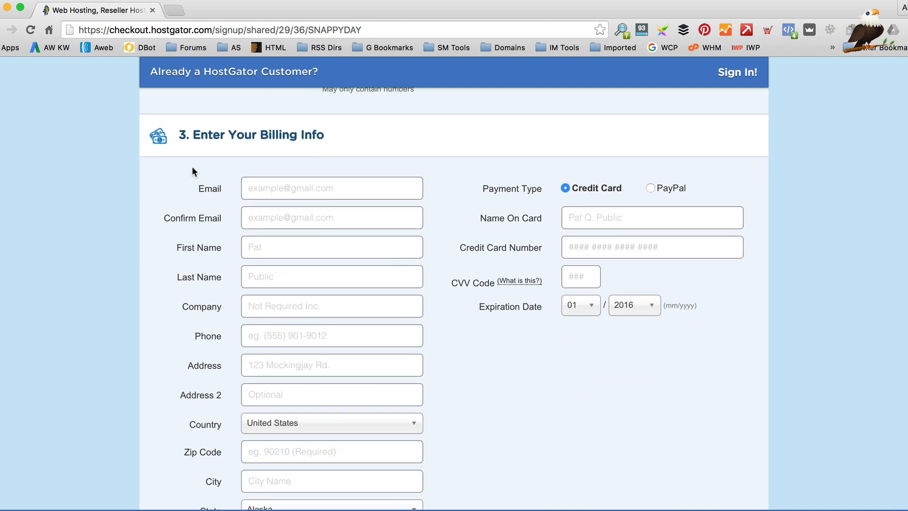
{"action": "scroll", "coordinate": [243, 371], "scroll_direction": "down", "scroll_amount": 2}
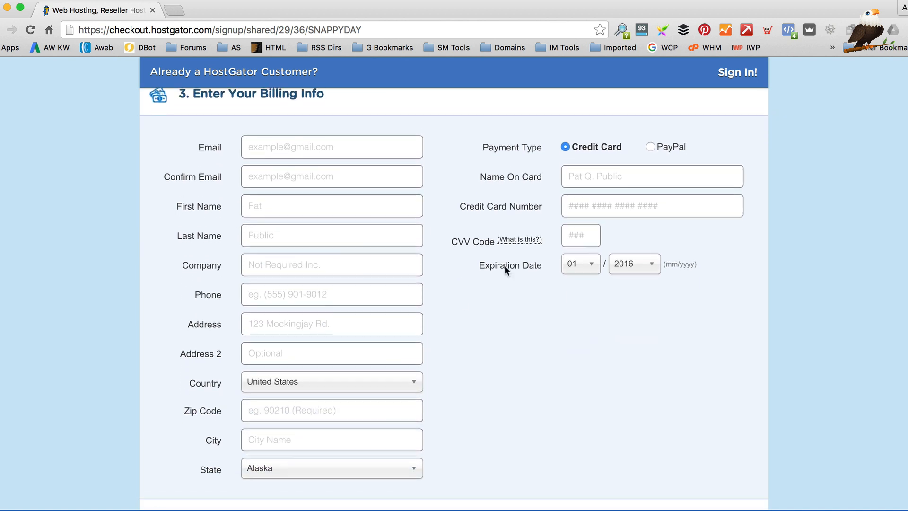
{"action": "scroll", "coordinate": [430, 272], "scroll_direction": "down", "scroll_amount": 8}
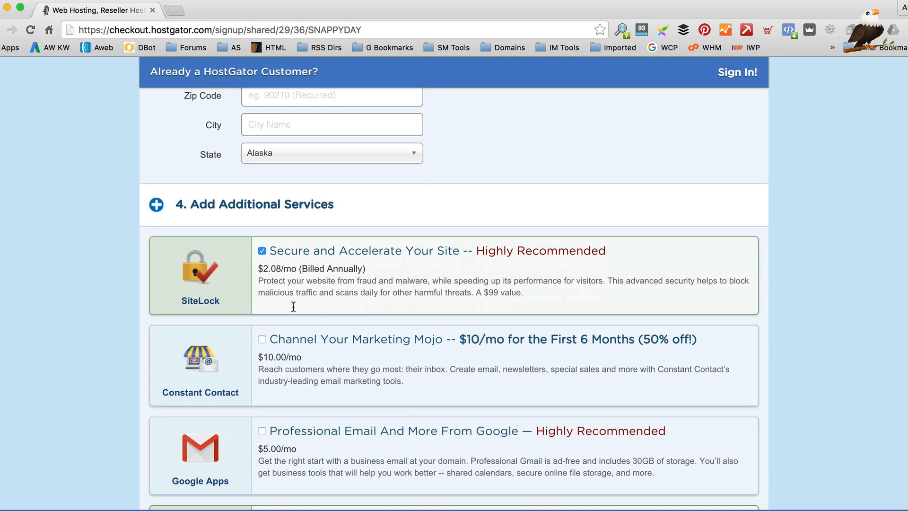
{"action": "left_click", "coordinate": [263, 255]}
{"action": "scroll", "coordinate": [263, 255], "scroll_direction": "down", "scroll_amount": 1}
{"action": "left_click", "coordinate": [262, 203]}
{"action": "scroll", "coordinate": [334, 273], "scroll_direction": "down", "scroll_amount": 2}
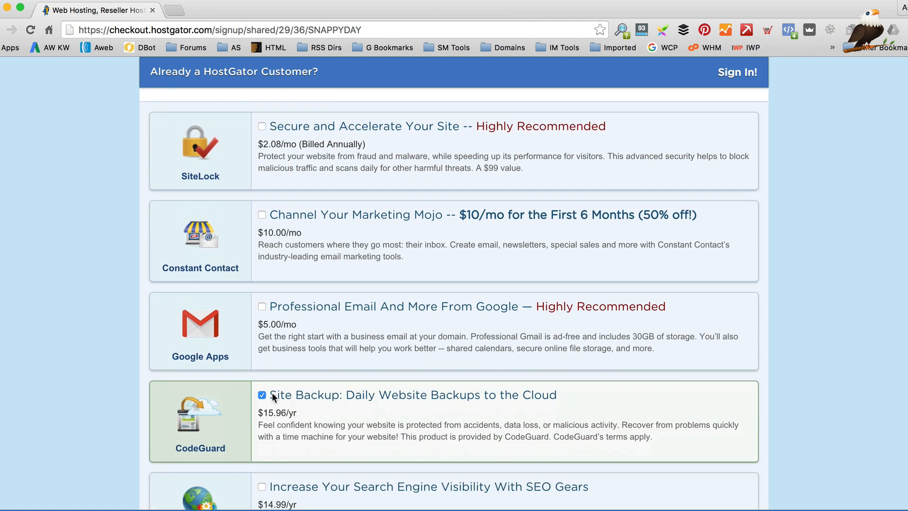
{"action": "left_click", "coordinate": [262, 390]}
{"action": "scroll", "coordinate": [359, 355], "scroll_direction": "down", "scroll_amount": 5}
{"action": "scroll", "coordinate": [359, 353], "scroll_direction": "down", "scroll_amount": 2}
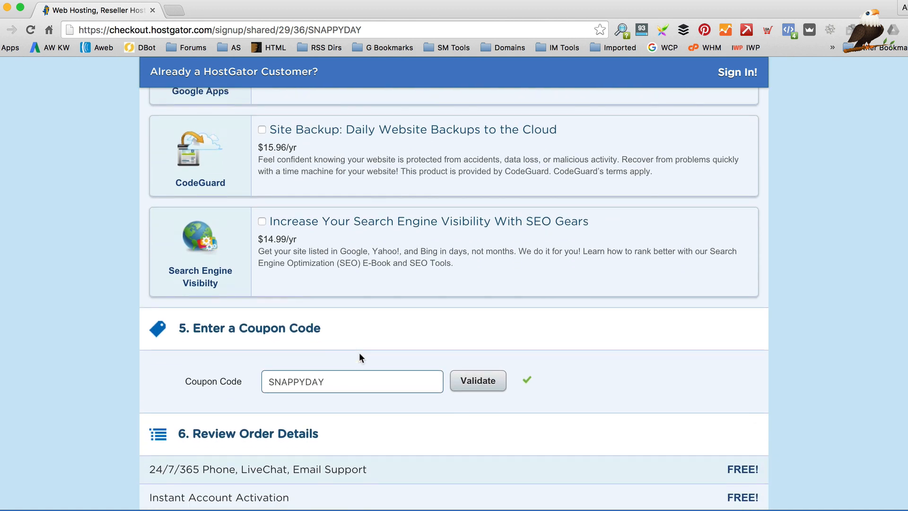
- Validate coupon EAGLEPENNY and confirm the amount due is $0.01
{"action": "left_click_drag", "start_coordinate": [355, 373], "coordinate": [257, 373]}
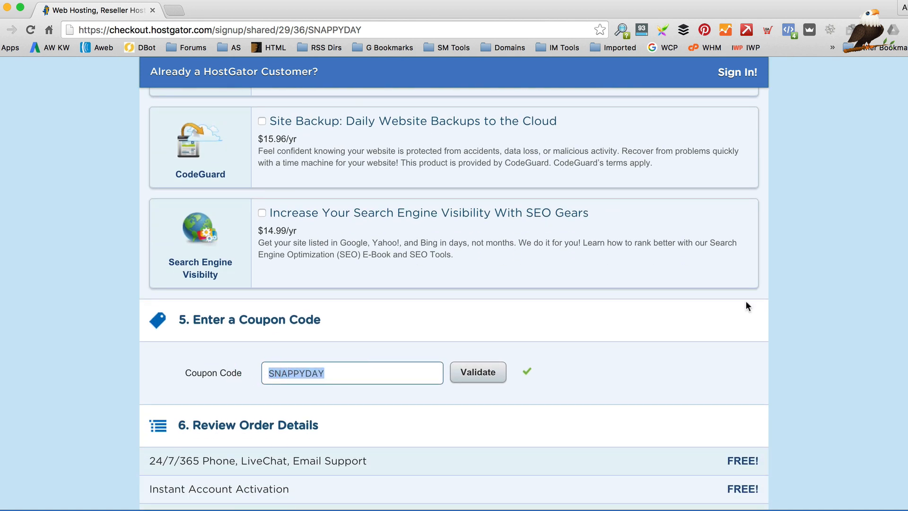
{"action": "type", "text": "EAGLEPENNY"}
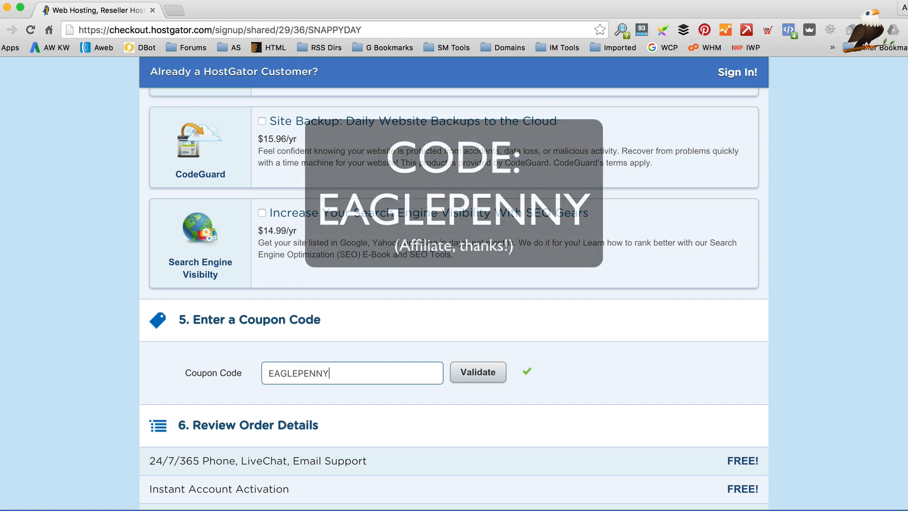
{"action": "left_click", "coordinate": [462, 379]}
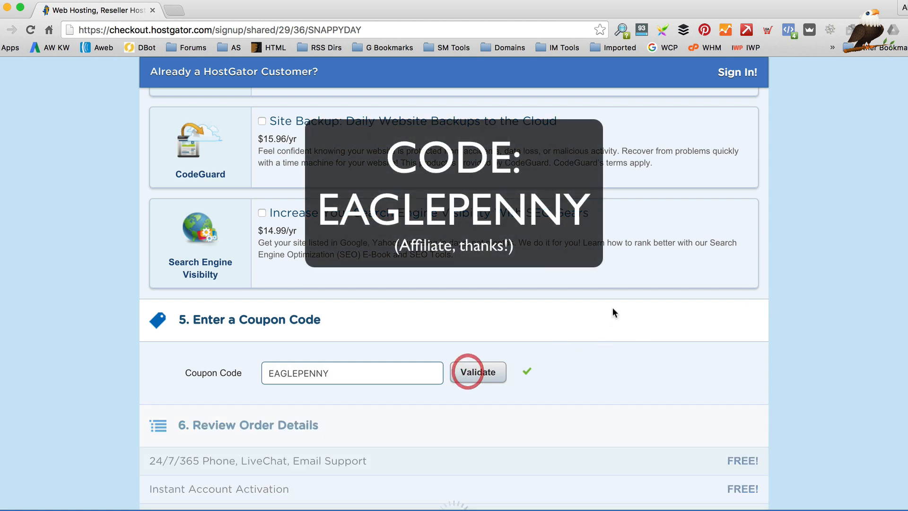
{"action": "scroll", "coordinate": [614, 308], "scroll_direction": "down", "scroll_amount": 2}
{"action": "scroll", "coordinate": [616, 312], "scroll_direction": "down", "scroll_amount": 2}
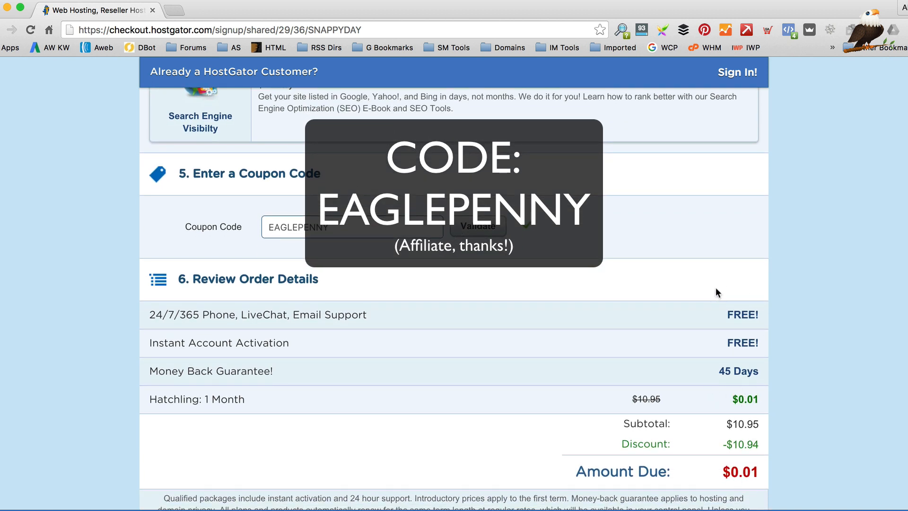
{"action": "scroll", "coordinate": [715, 289], "scroll_direction": "up", "scroll_amount": 1}
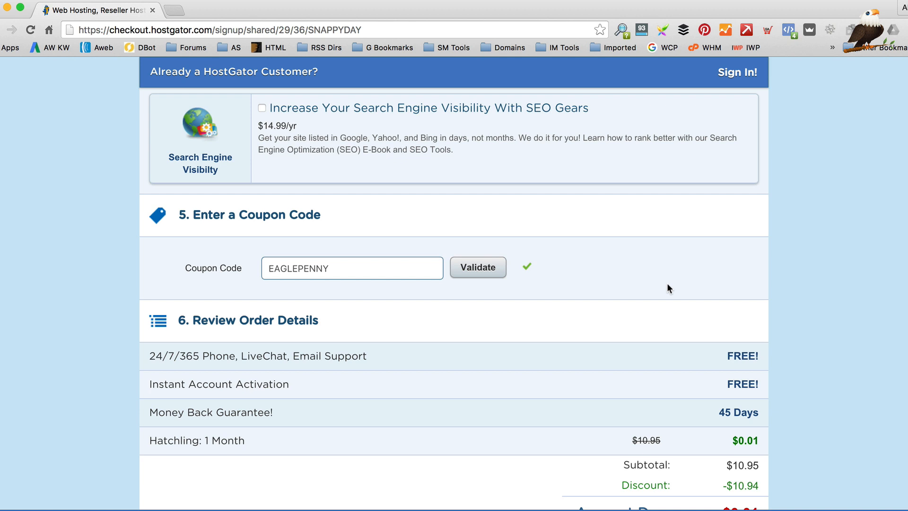
{"action": "scroll", "coordinate": [664, 288], "scroll_direction": "down", "scroll_amount": 1}
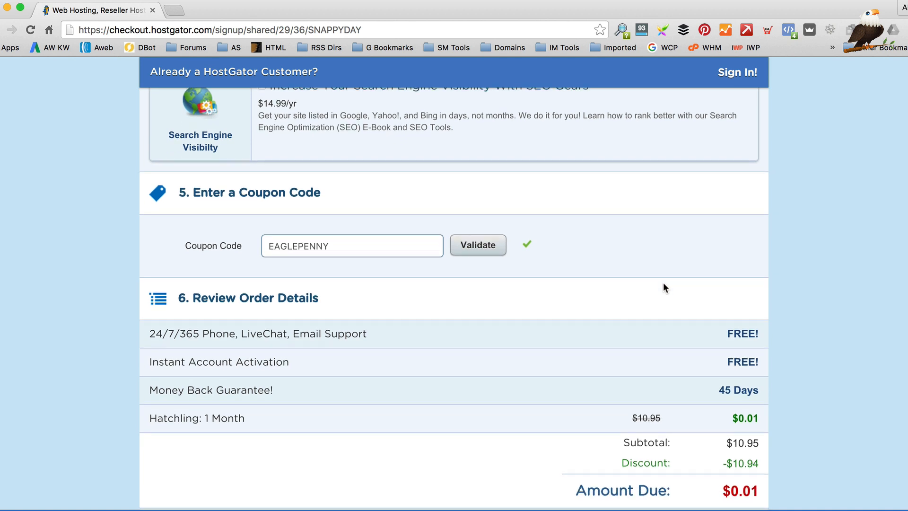
{"action": "scroll", "coordinate": [657, 286], "scroll_direction": "down", "scroll_amount": 2}
{"action": "scroll", "coordinate": [654, 286], "scroll_direction": "down", "scroll_amount": 2}
{"action": "scroll", "coordinate": [634, 296], "scroll_direction": "down", "scroll_amount": 3}
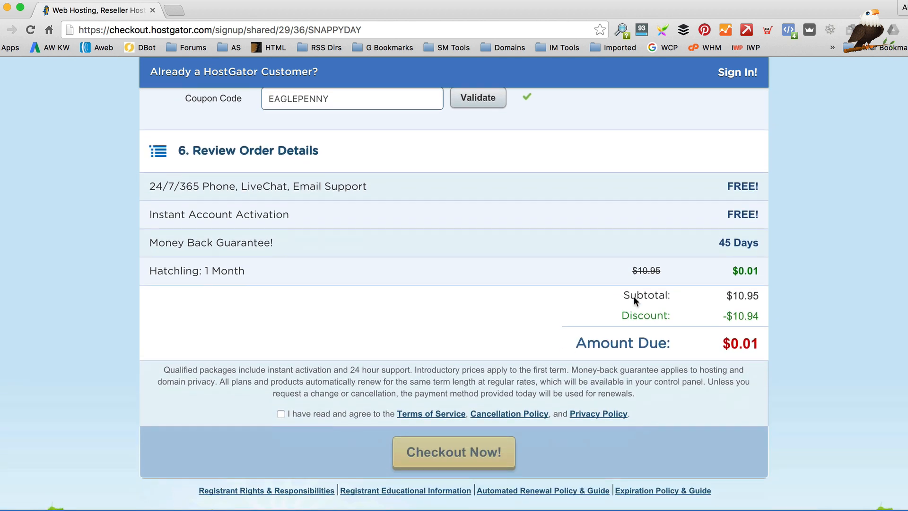
- Accept the terms of service, then load godaddy.com in a new browser tab
{"action": "left_click", "coordinate": [280, 410]}
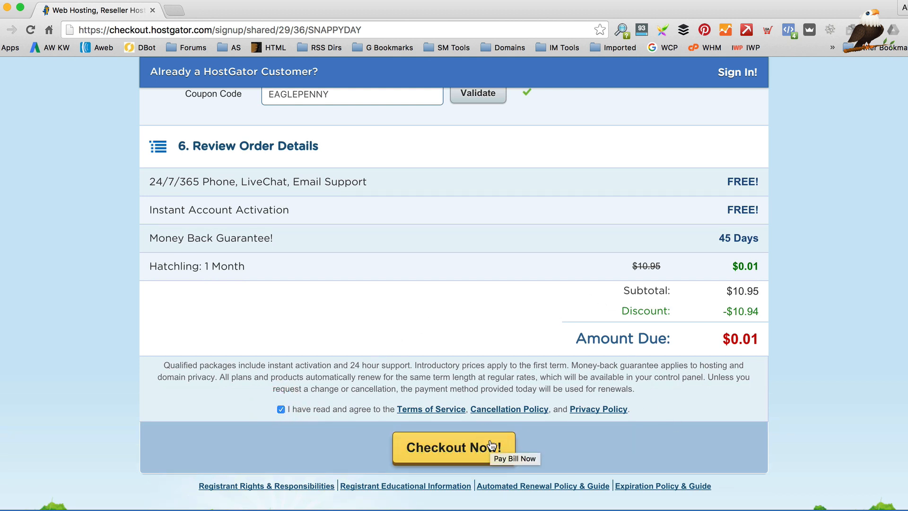
{"action": "scroll", "coordinate": [492, 444], "scroll_direction": "up", "scroll_amount": 5}
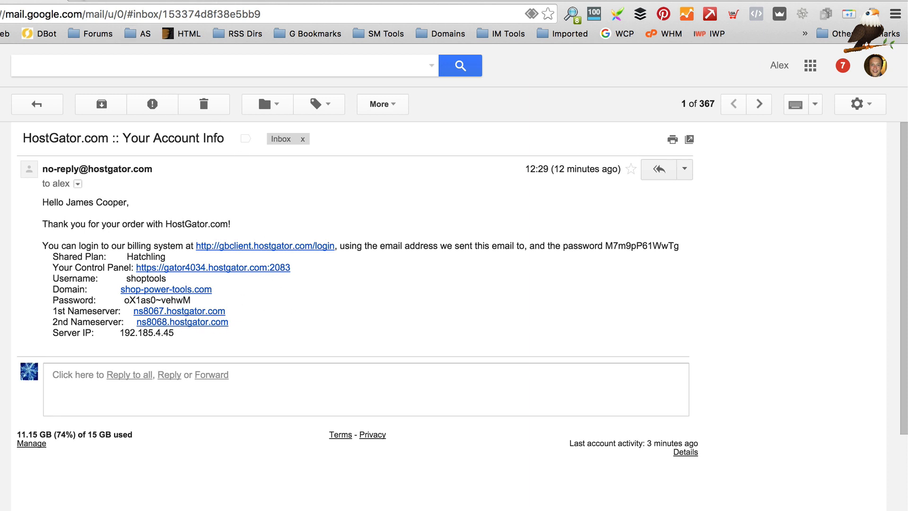
{"action": "left_click", "coordinate": [122, 4]}
{"action": "type", "text": "godaddy.com"}
{"action": "key", "text": "Return"}
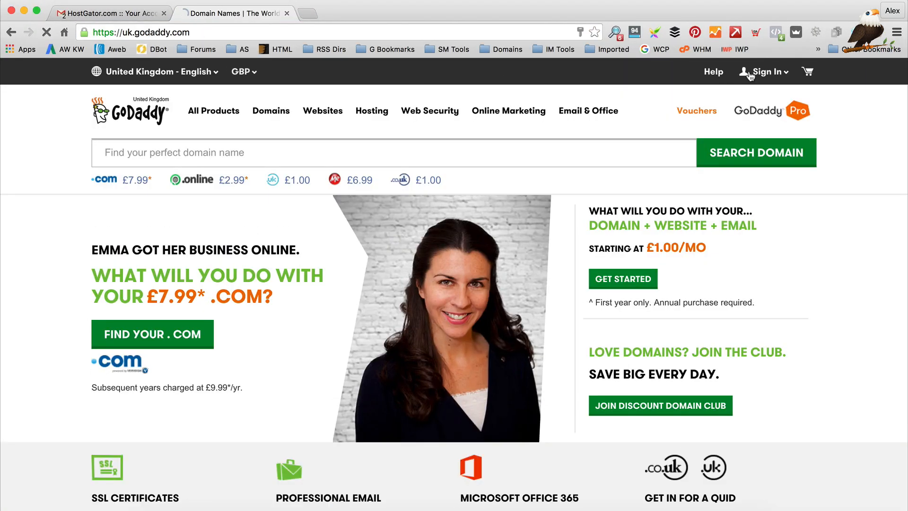
- Sign in to GoDaddy and go to the account's domain management
{"action": "left_click", "coordinate": [767, 73]}
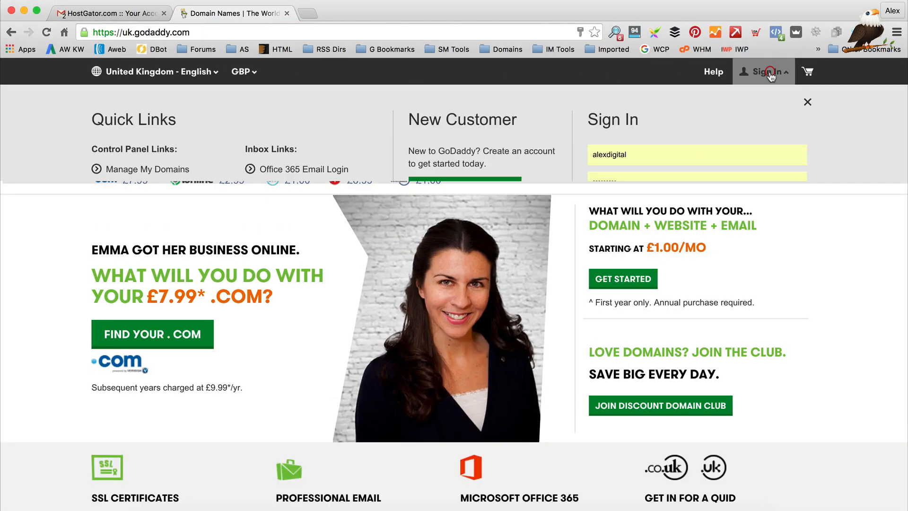
{"action": "left_click", "coordinate": [609, 232]}
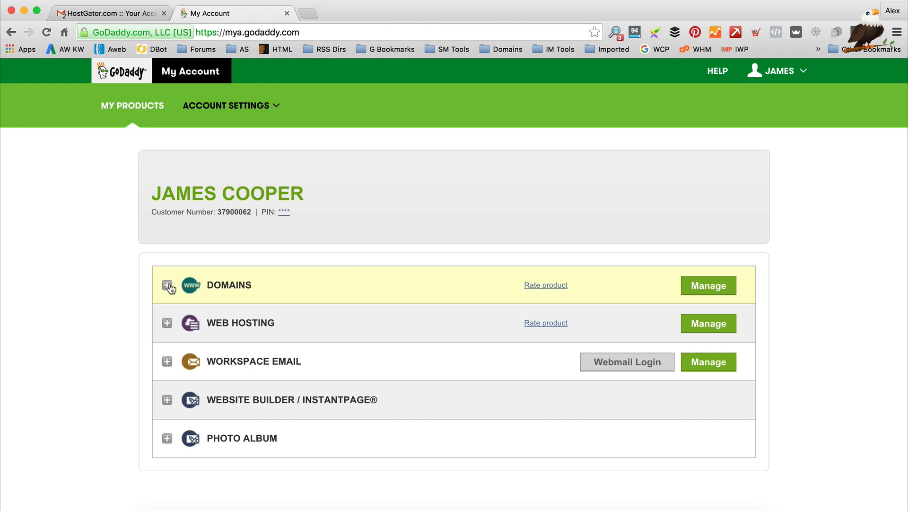
{"action": "left_click", "coordinate": [692, 285]}
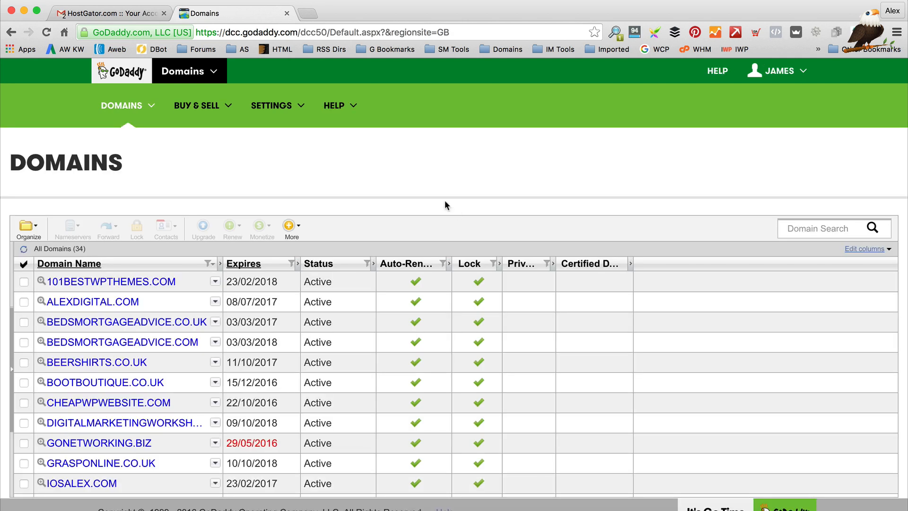
- Open SHOP-POWER-TOOLS.COM's details and its nameserver settings
{"action": "scroll", "coordinate": [328, 322], "scroll_direction": "down", "scroll_amount": 4}
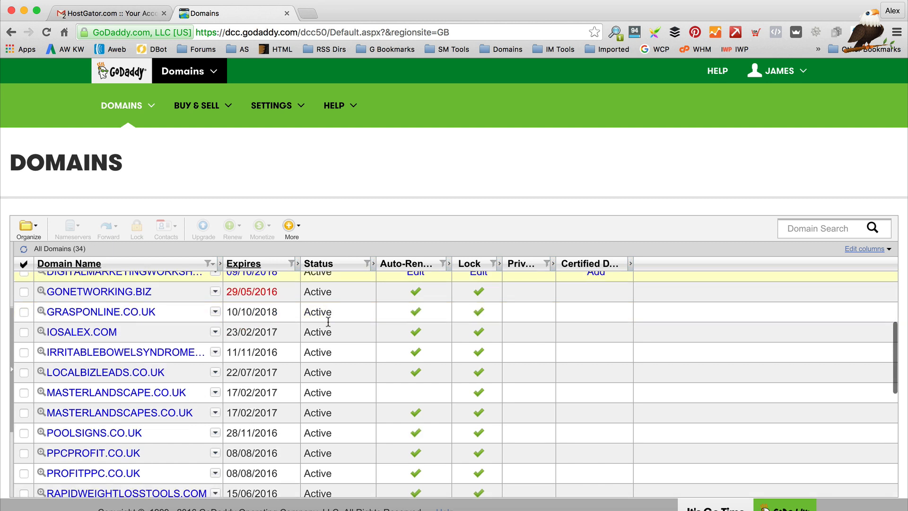
{"action": "scroll", "coordinate": [328, 321], "scroll_direction": "down", "scroll_amount": 8}
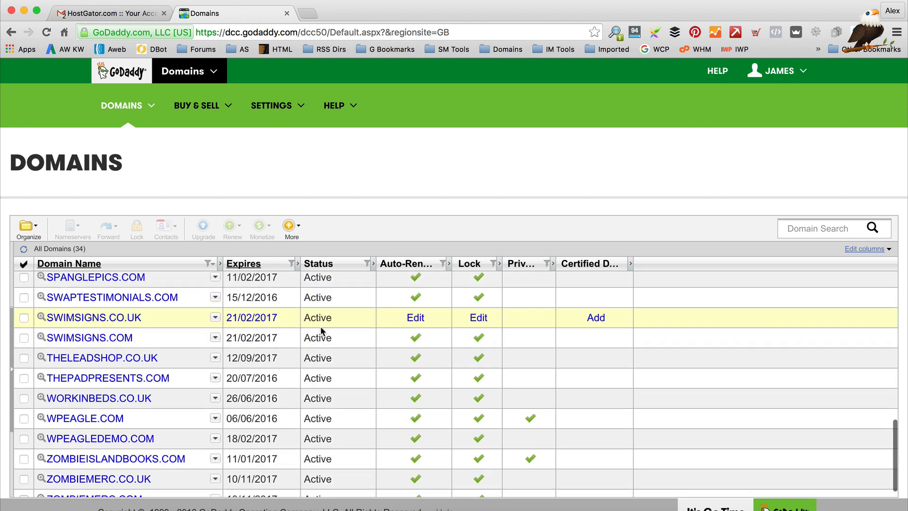
{"action": "scroll", "coordinate": [320, 330], "scroll_direction": "up", "scroll_amount": 10}
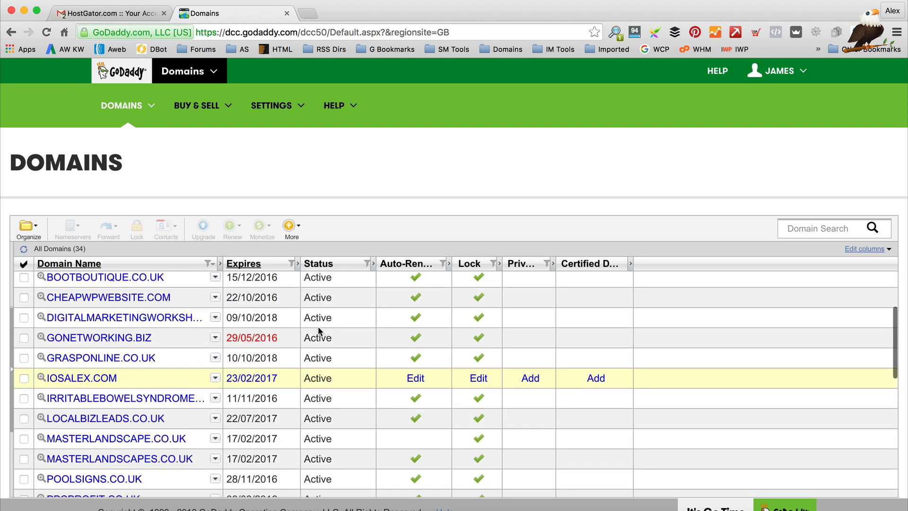
{"action": "scroll", "coordinate": [318, 327], "scroll_direction": "down", "scroll_amount": 4}
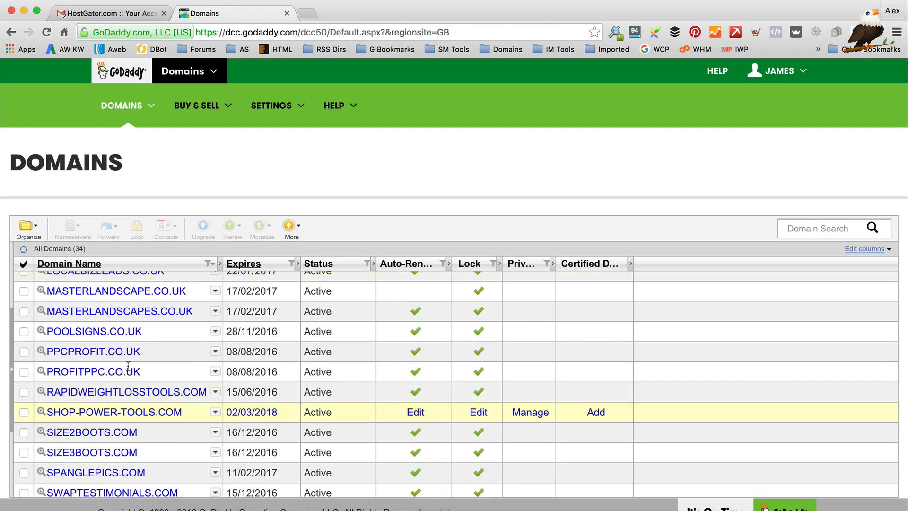
{"action": "left_click", "coordinate": [93, 412]}
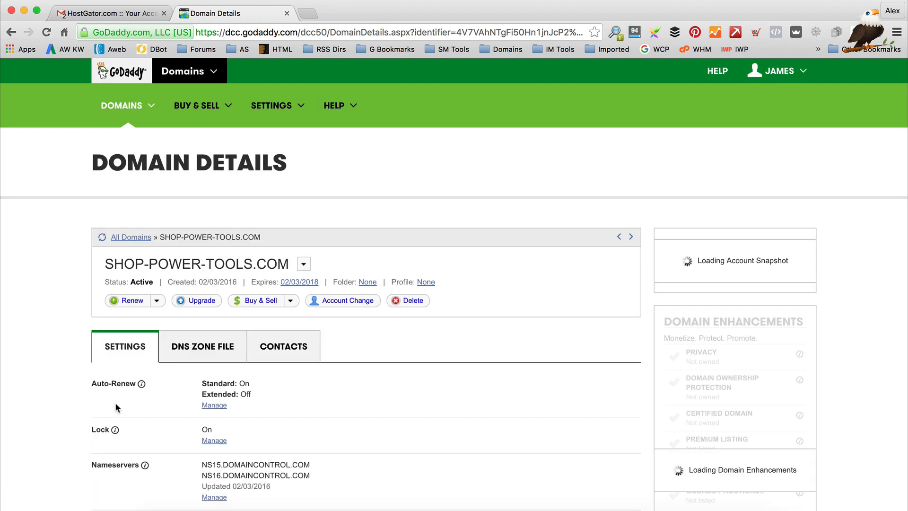
{"action": "scroll", "coordinate": [267, 382], "scroll_direction": "down", "scroll_amount": 5}
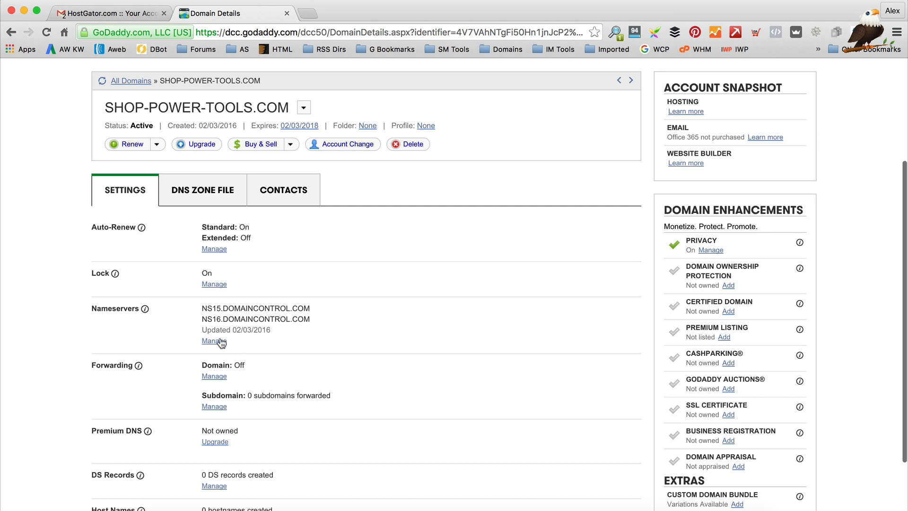
{"action": "left_click", "coordinate": [220, 340]}
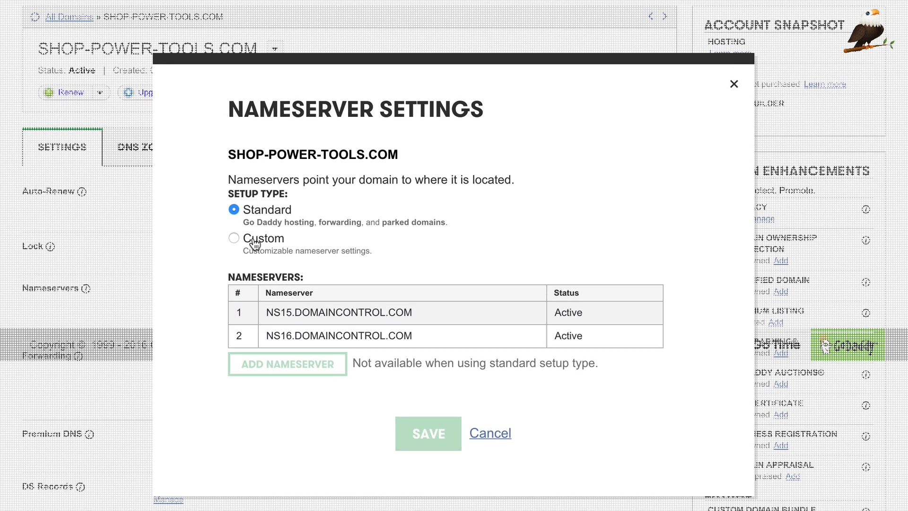
- Switch to custom nameservers and paste ns8067.hostgator.com as the first one
{"action": "left_click", "coordinate": [269, 266]}
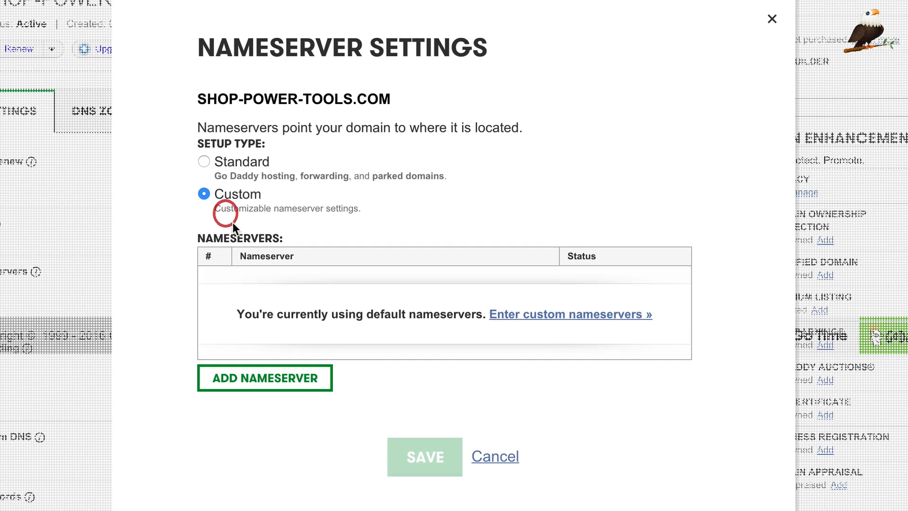
{"action": "left_click", "coordinate": [282, 376]}
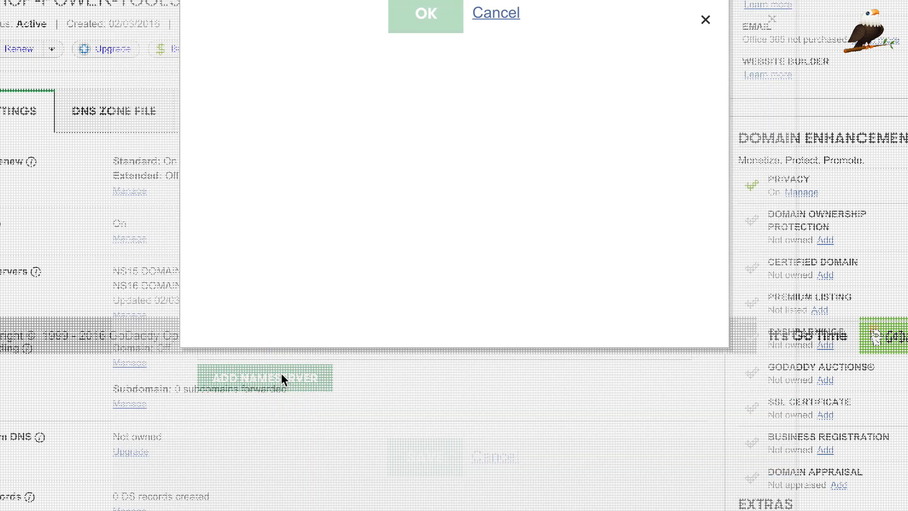
{"action": "left_click", "coordinate": [314, 113]}
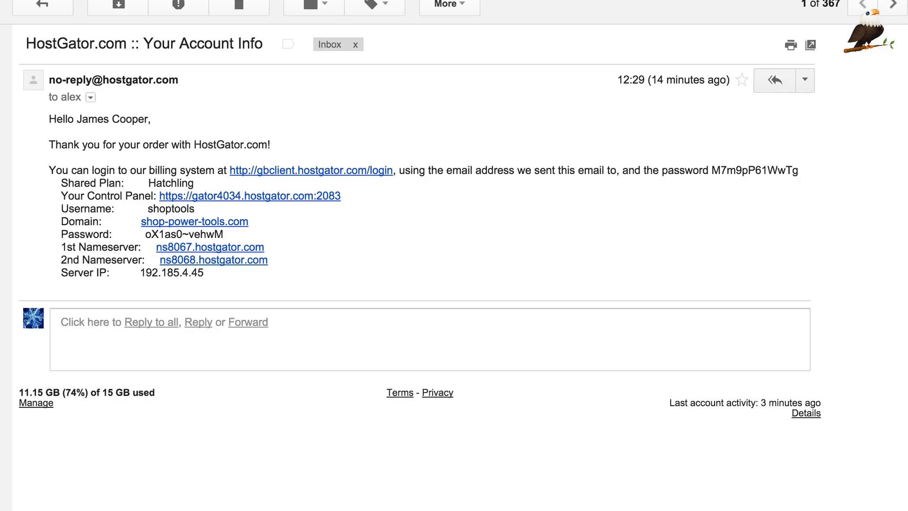
{"action": "left_click_drag", "start_coordinate": [282, 250], "coordinate": [157, 247]}
{"action": "key", "text": "ctrl+c"}
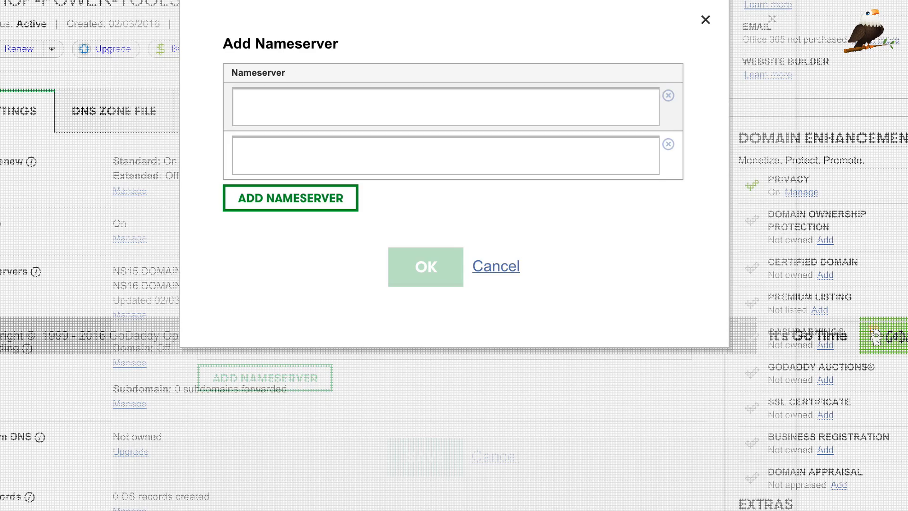
{"action": "left_click", "coordinate": [315, 125]}
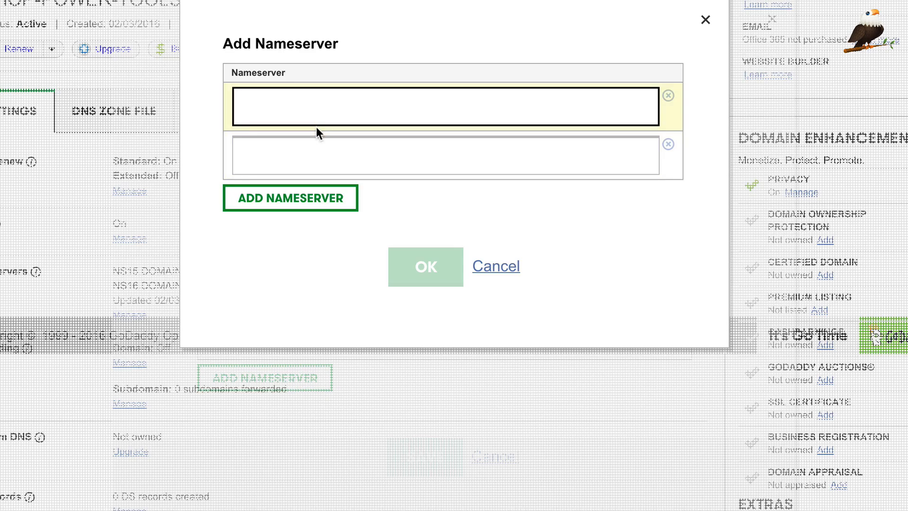
{"action": "key", "text": "ctrl+v"}
- Add ns8068.hostgator.com as the second nameserver and save the change
{"action": "left_click", "coordinate": [315, 157]}
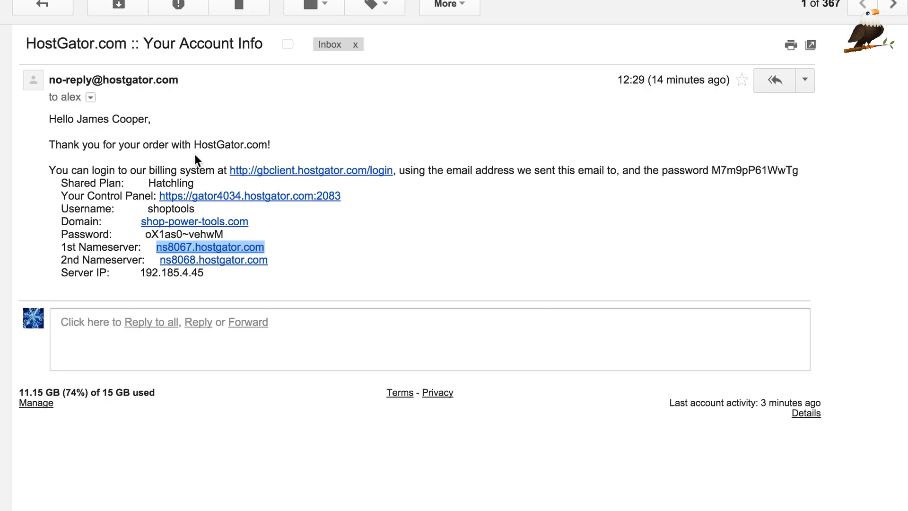
{"action": "left_click_drag", "start_coordinate": [274, 260], "coordinate": [160, 260]}
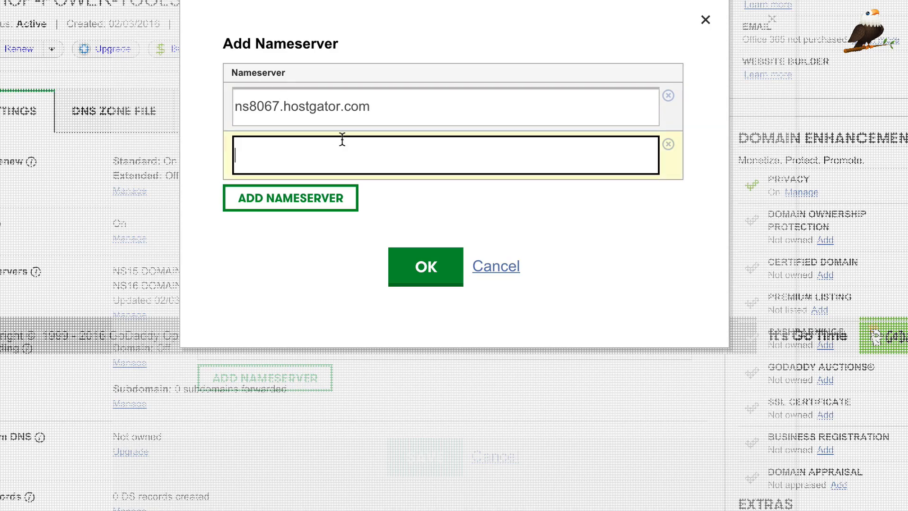
{"action": "type", "text": "ns8068.hostgator.com"}
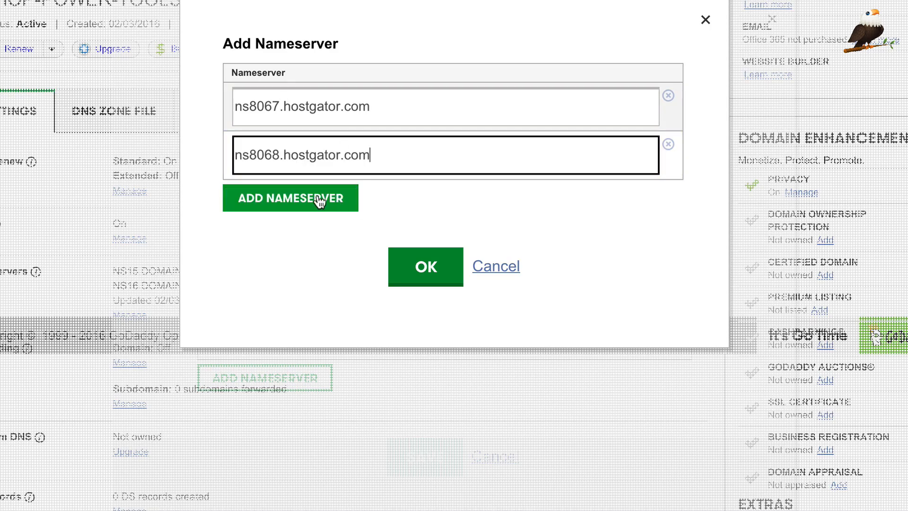
{"action": "left_click", "coordinate": [427, 281]}
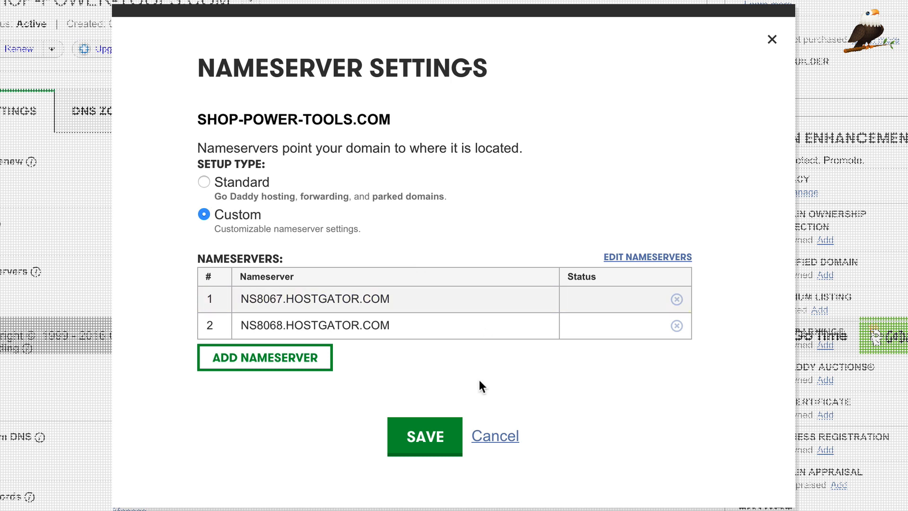
{"action": "left_click", "coordinate": [438, 436]}
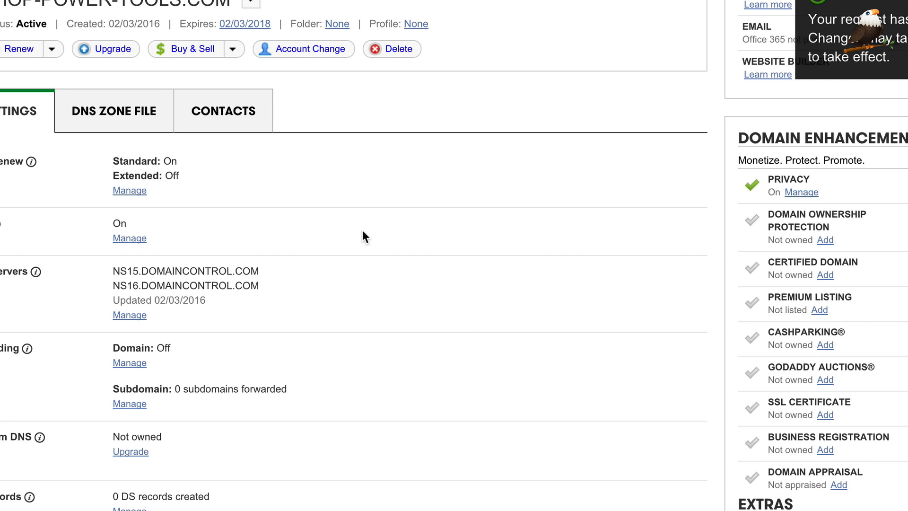
- Open the cPanel login from the email and paste in the hosting username
{"action": "left_click", "coordinate": [236, 1]}
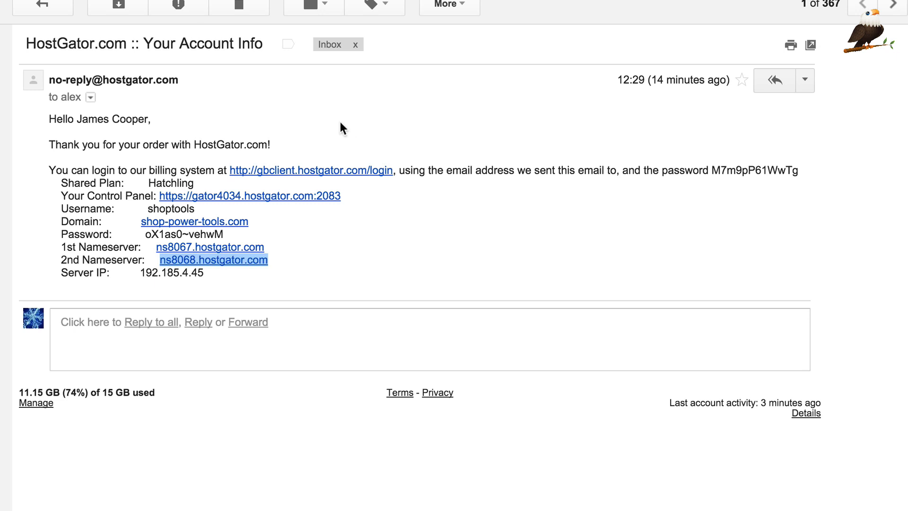
{"action": "left_click", "coordinate": [293, 197]}
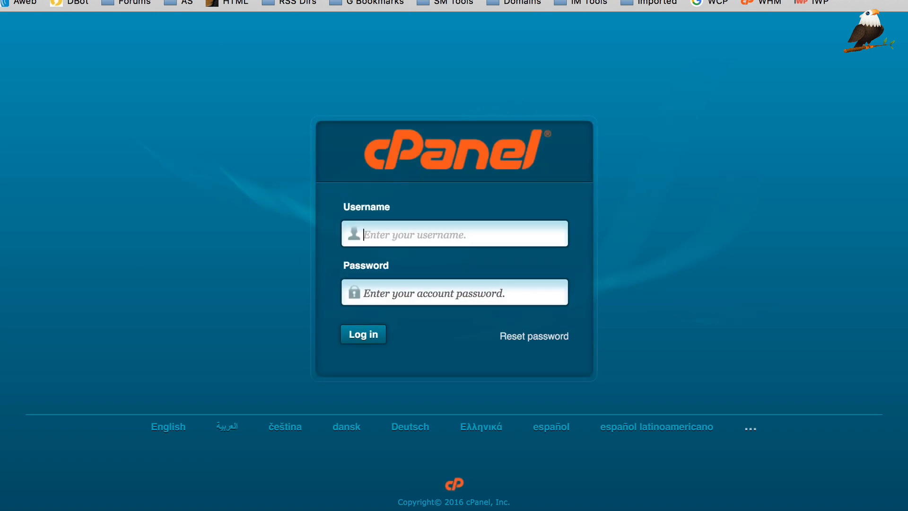
{"action": "key", "text": "ctrl+shift+Tab"}
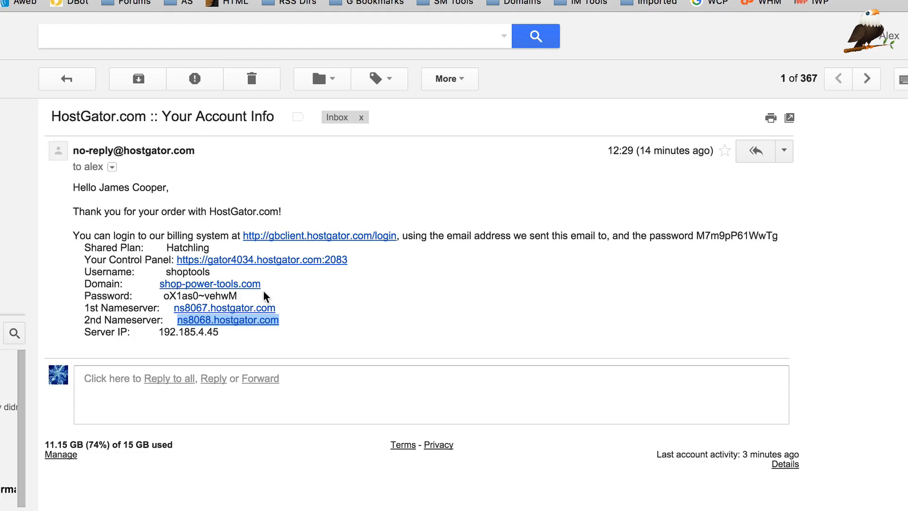
{"action": "left_click_drag", "start_coordinate": [261, 285], "coordinate": [167, 271]}
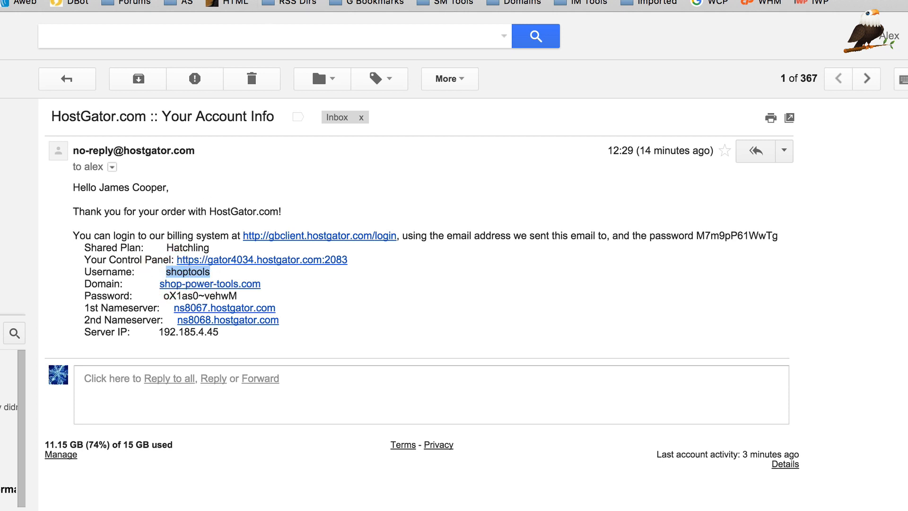
{"action": "key", "text": "ctrl+shift+Tab"}
{"action": "key", "text": "ctrl+shift+Tab"}
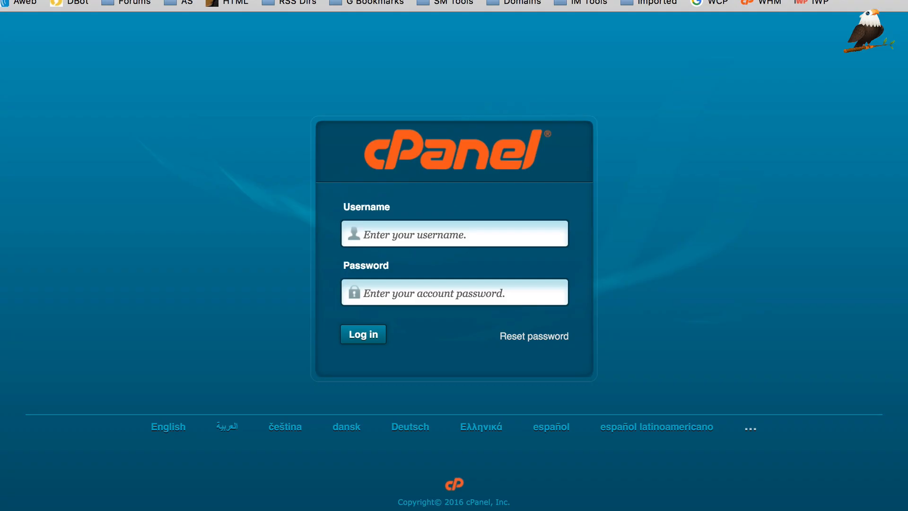
{"action": "left_click", "coordinate": [429, 236]}
{"action": "type", "text": "shoptools"}
- Copy the account password from the email into cPanel and log in
{"action": "left_click", "coordinate": [398, 288]}
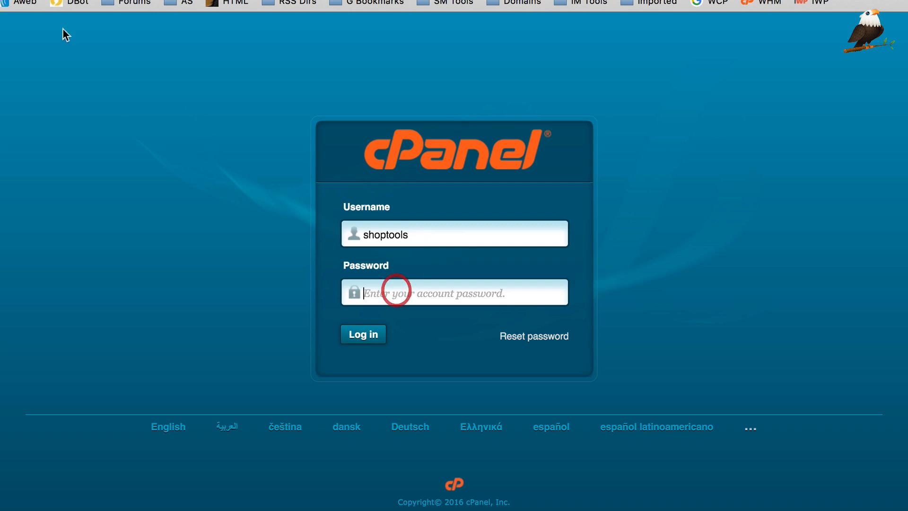
{"action": "key", "text": "ctrl+Tab"}
{"action": "key", "text": "ctrl+Tab"}
{"action": "left_click_drag", "start_coordinate": [238, 296], "coordinate": [163, 296]}
{"action": "key", "text": "super+c"}
{"action": "key", "text": "ctrl+shift+Tab"}
{"action": "key", "text": "ctrl+shift+Tab"}
{"action": "key", "text": "super+v"}
{"action": "left_click", "coordinate": [365, 333]}
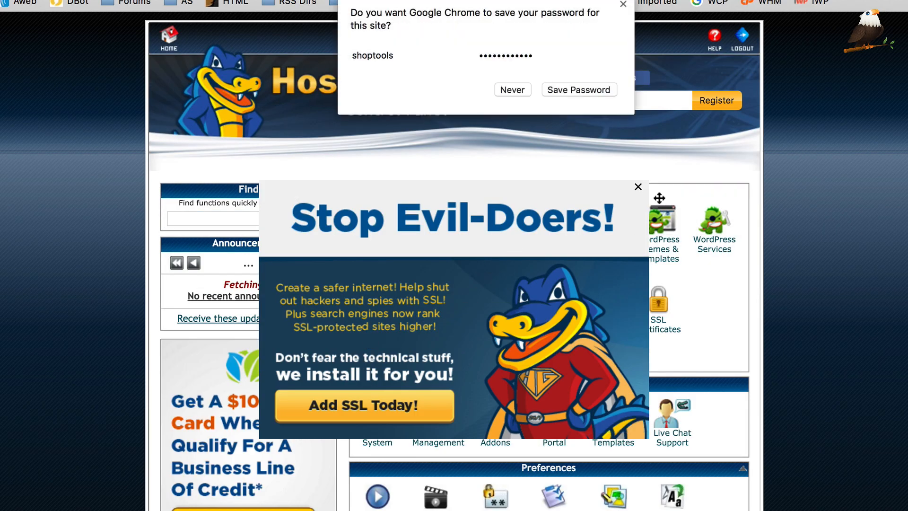
- Close the SSL promotion and welcome pop-ups, then launch QuickInstall via Get Started With WordPress Today
{"action": "left_click", "coordinate": [638, 187]}
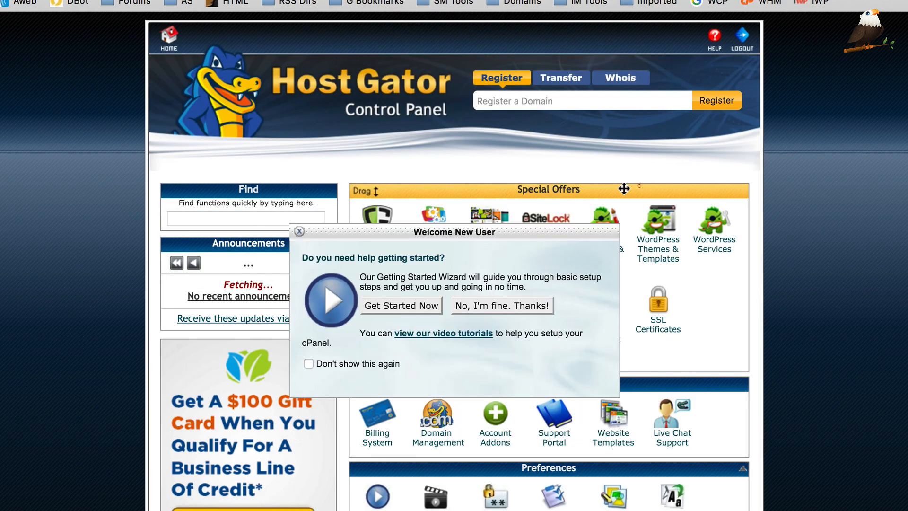
{"action": "left_click", "coordinate": [299, 232]}
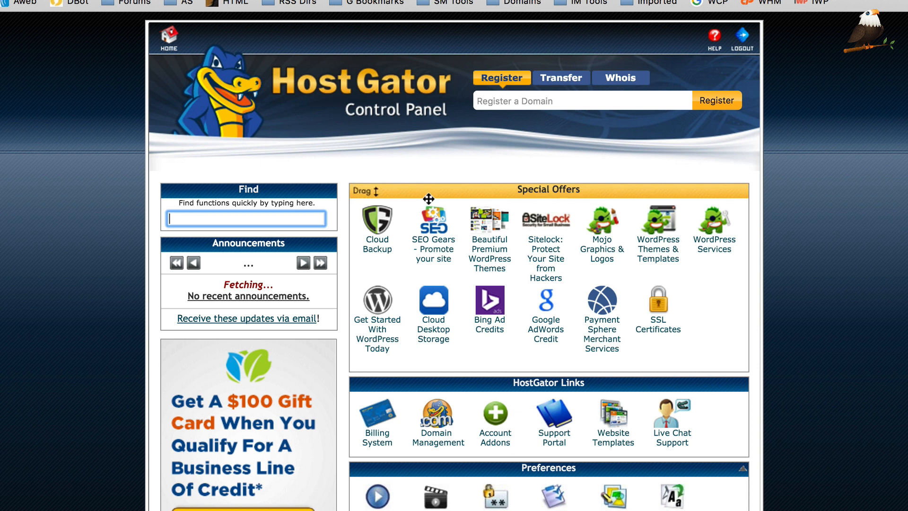
{"action": "left_click", "coordinate": [364, 172]}
{"action": "scroll", "coordinate": [364, 172], "scroll_direction": "down", "scroll_amount": 1}
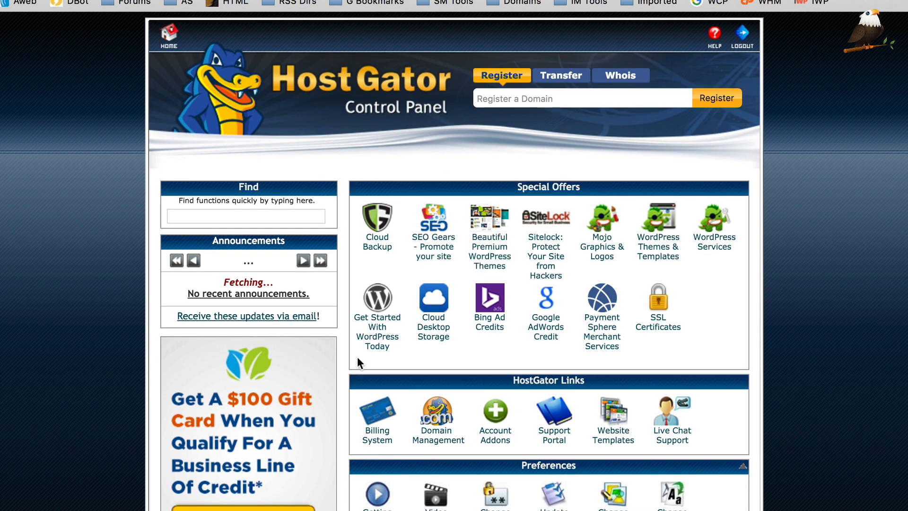
{"action": "left_click", "coordinate": [375, 322]}
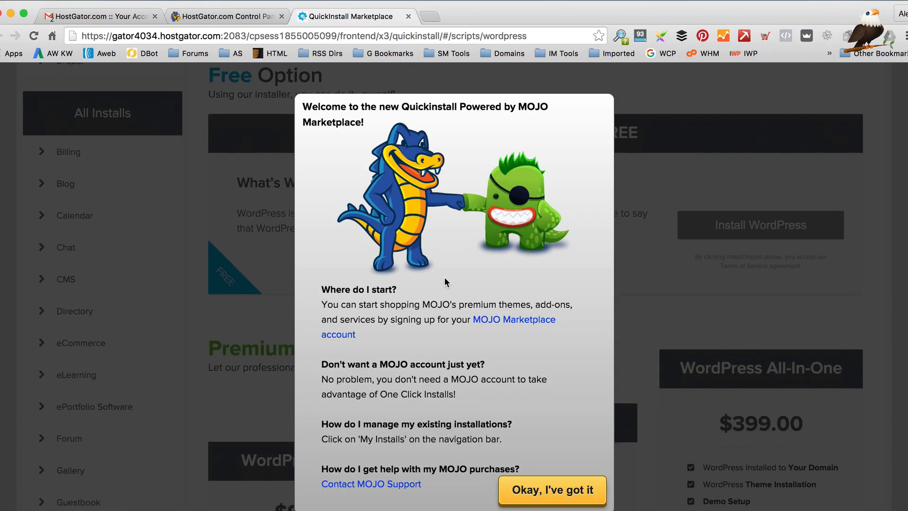
- Open the free WordPress install form and choose shop-power-tools.com as the domain
{"action": "left_click", "coordinate": [569, 489]}
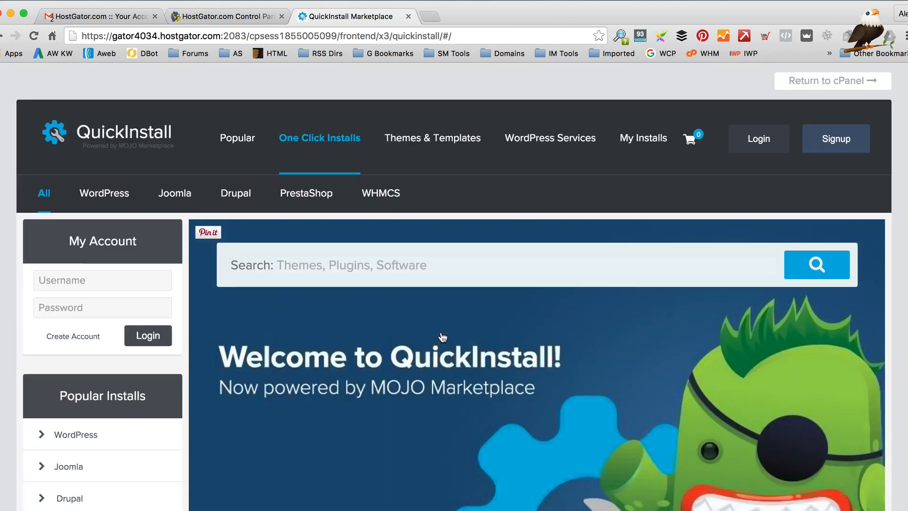
{"action": "scroll", "coordinate": [442, 341], "scroll_direction": "down", "scroll_amount": 8}
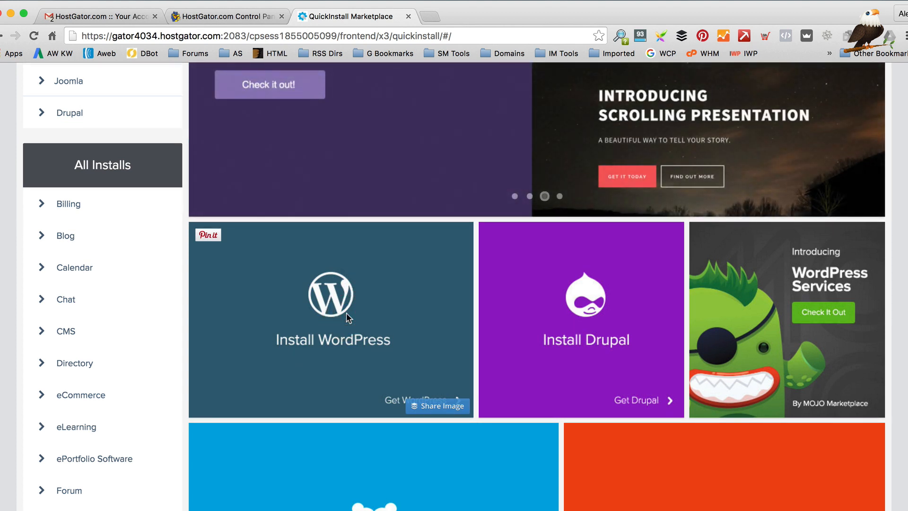
{"action": "left_click", "coordinate": [335, 336]}
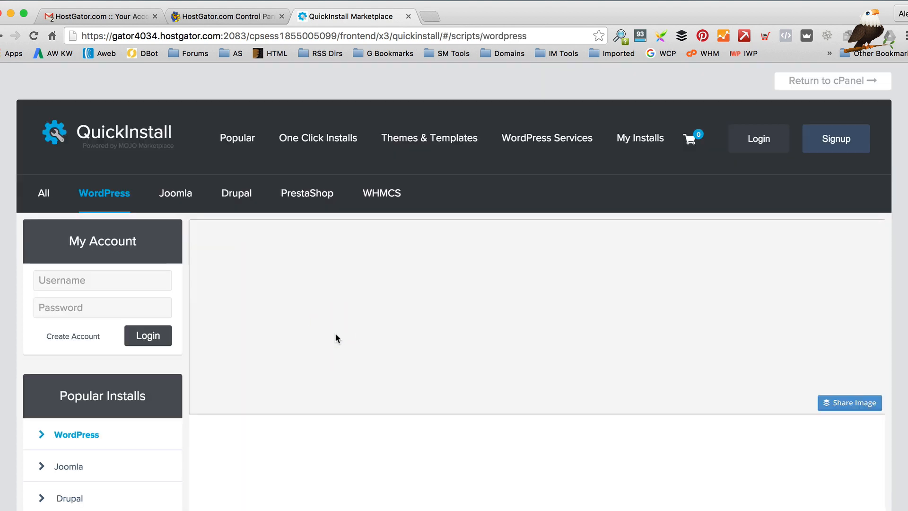
{"action": "scroll", "coordinate": [353, 326], "scroll_direction": "down", "scroll_amount": 5}
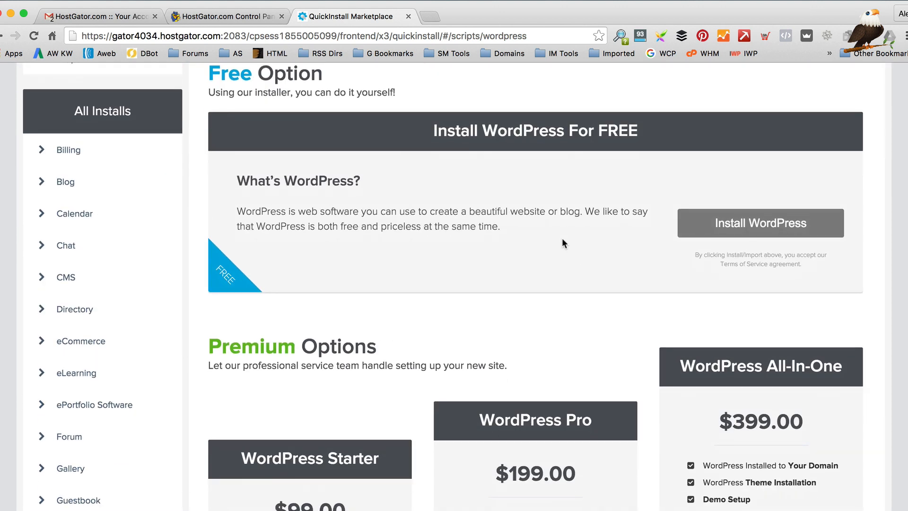
{"action": "left_click", "coordinate": [721, 228]}
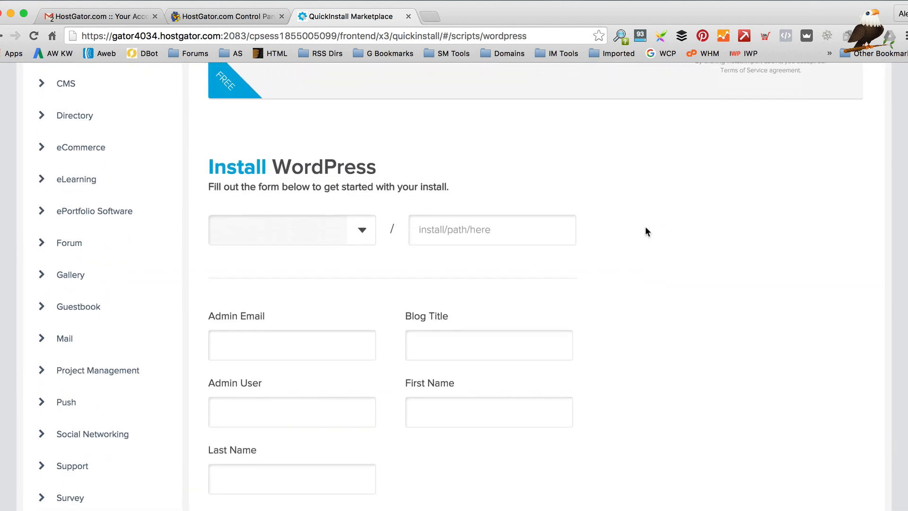
{"action": "scroll", "coordinate": [422, 260], "scroll_direction": "down", "scroll_amount": 1}
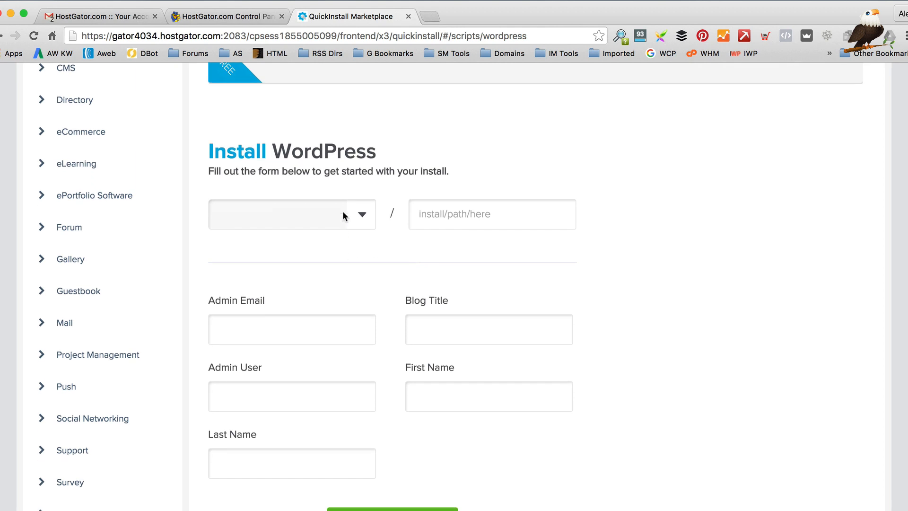
{"action": "left_click", "coordinate": [369, 208]}
{"action": "left_click", "coordinate": [328, 221]}
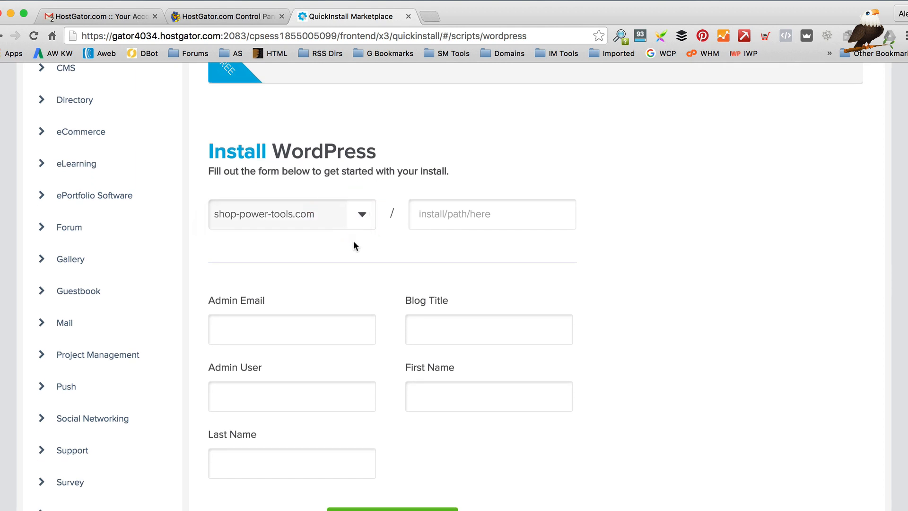
- Fill in admin email, blog title 'Shop Power Tools' and admin username, then install WordPress
{"action": "scroll", "coordinate": [382, 248], "scroll_direction": "down", "scroll_amount": 1}
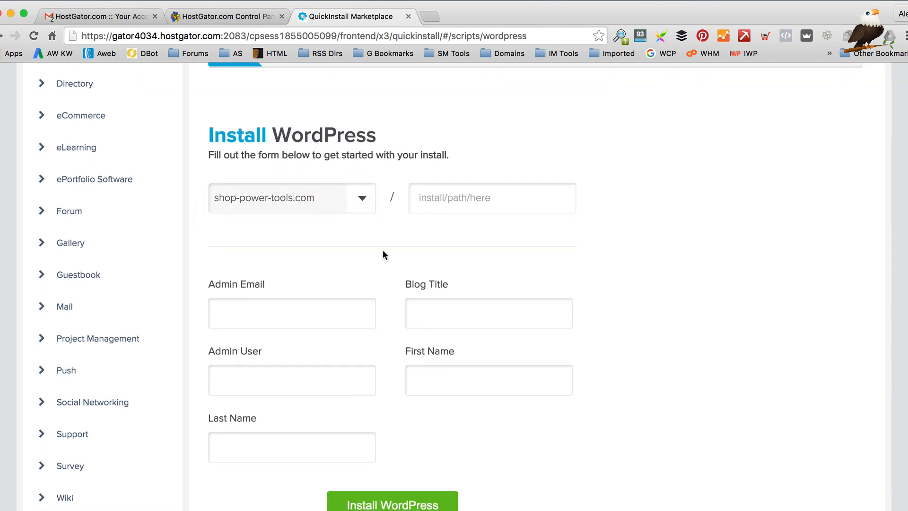
{"action": "left_click", "coordinate": [309, 305]}
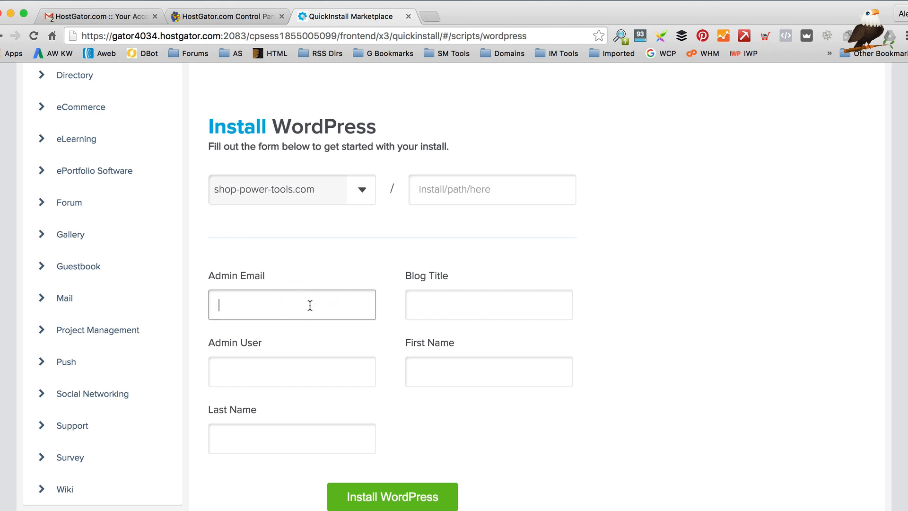
{"action": "type", "text": "alex"}
{"action": "key", "text": "Down"}
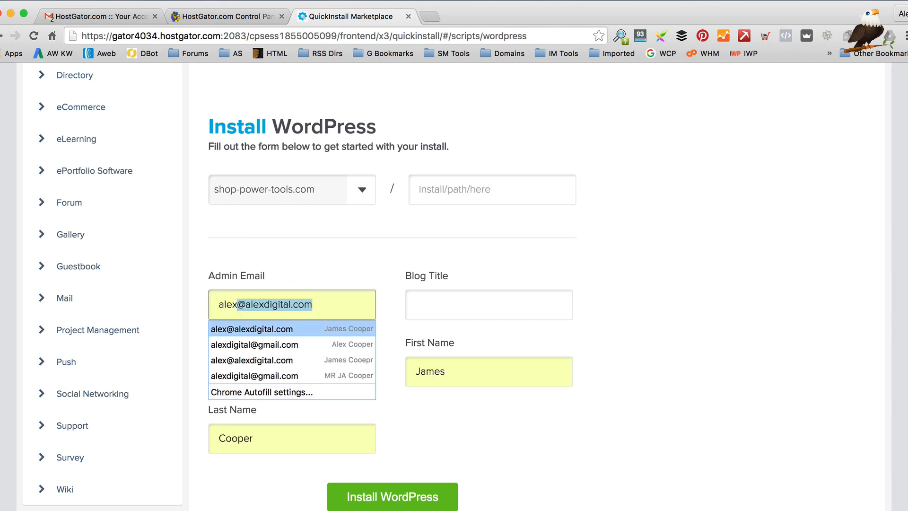
{"action": "key", "text": "Tab"}
{"action": "type", "text": "Shop Power Too"}
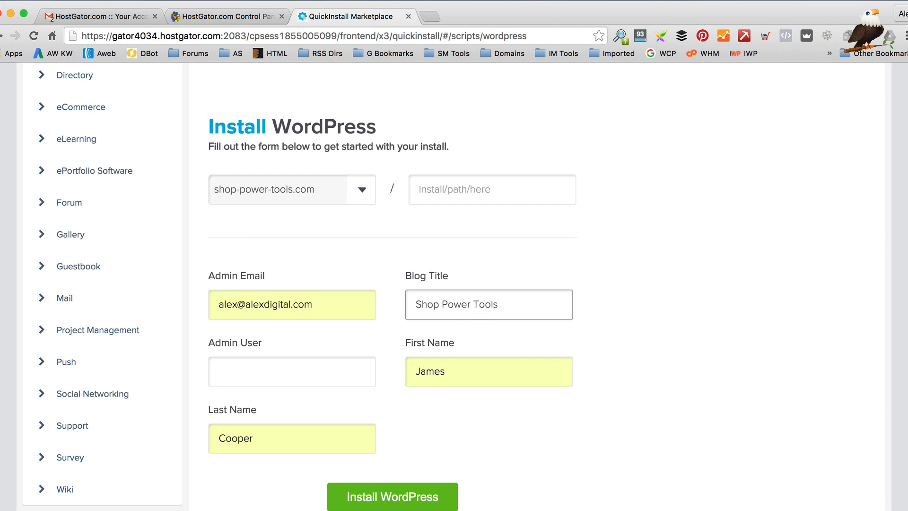
{"action": "key", "text": "Tab"}
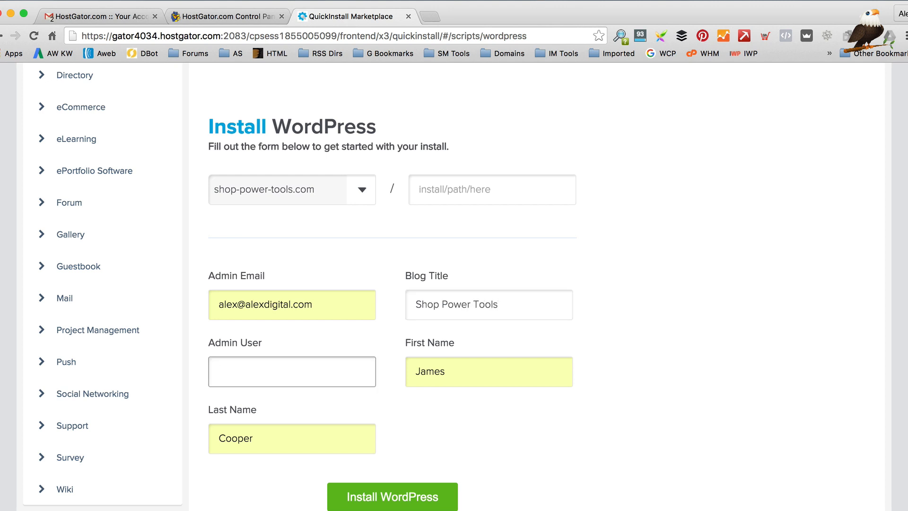
{"action": "type", "text": "alexdigital"}
{"action": "key", "text": "Tab"}
{"action": "scroll", "coordinate": [393, 369], "scroll_direction": "down", "scroll_amount": 2}
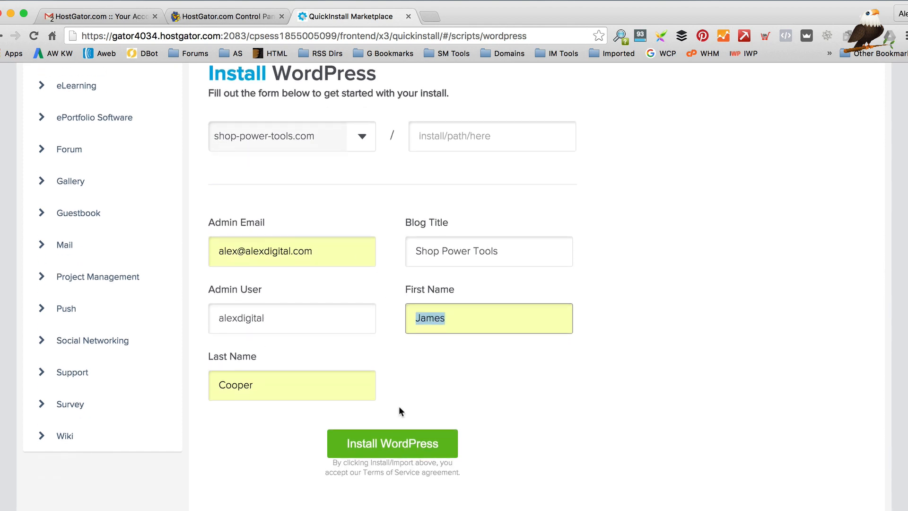
{"action": "left_click", "coordinate": [400, 442]}
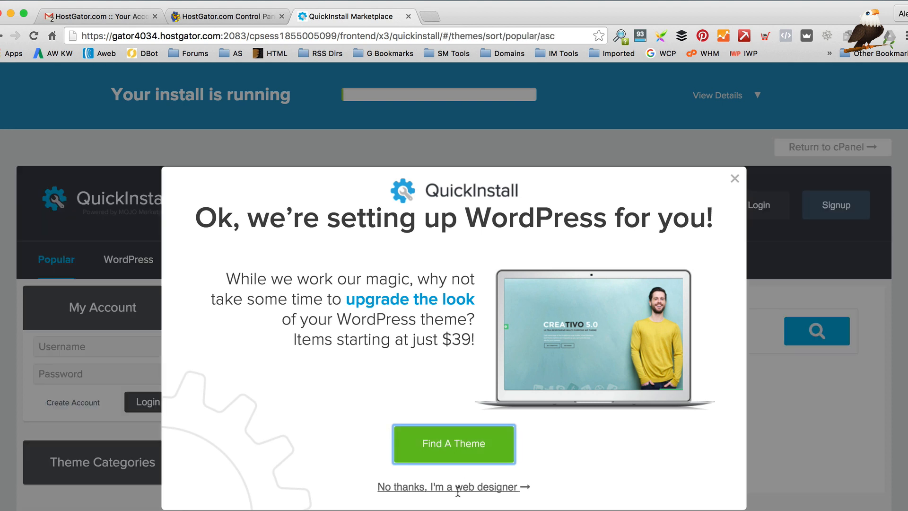
- Decline the theme offer, reveal the new install's credentials and open its admin login page
{"action": "left_click", "coordinate": [437, 487]}
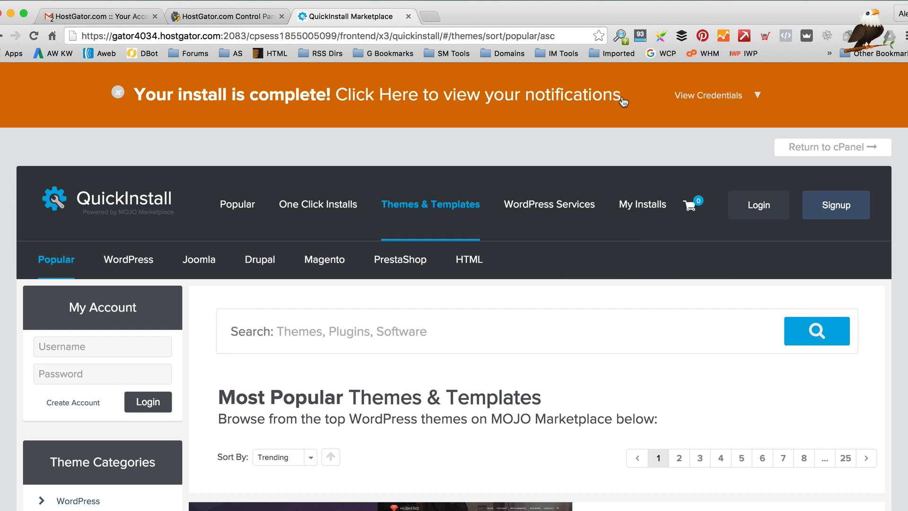
{"action": "left_click", "coordinate": [758, 97]}
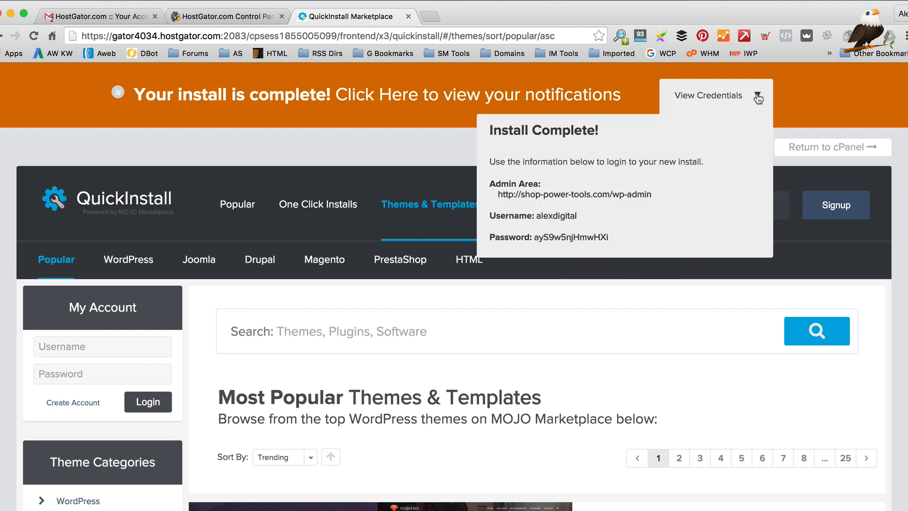
{"action": "left_click", "coordinate": [588, 199]}
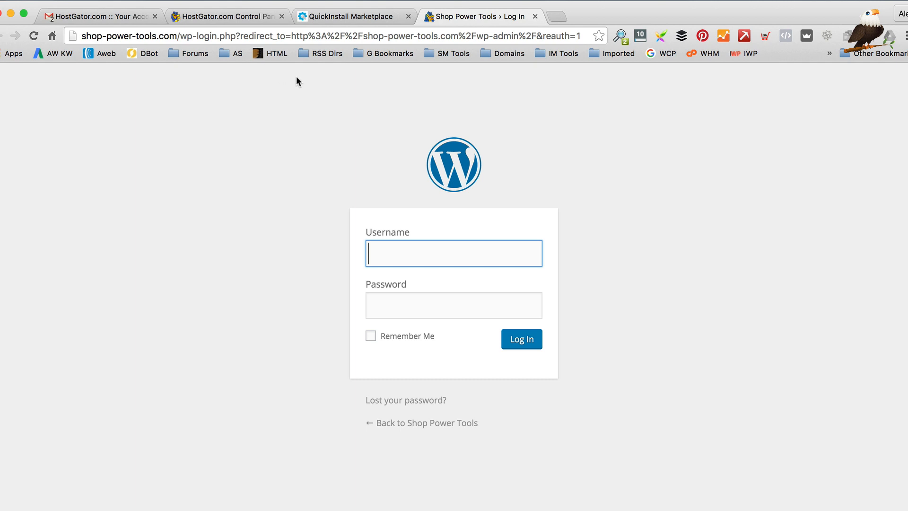
- Copy the admin username into the login form and select the generated admin password
{"action": "left_click", "coordinate": [356, 19]}
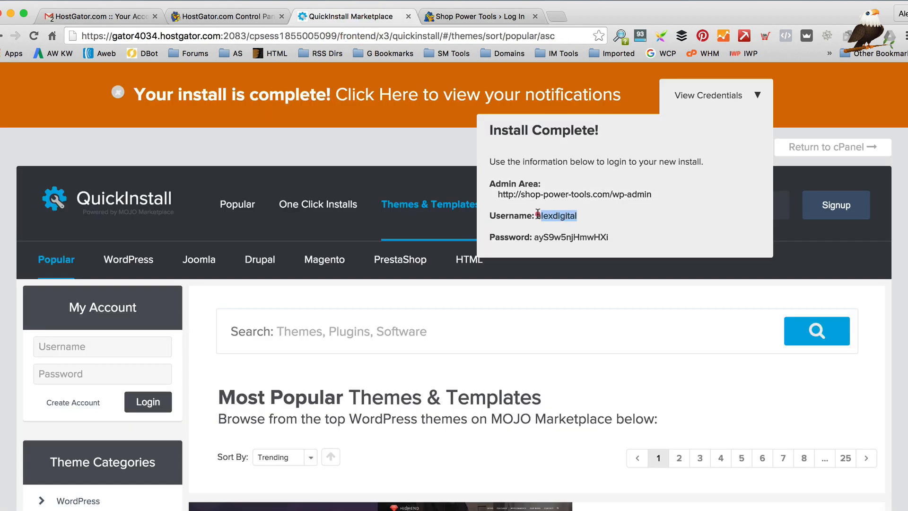
{"action": "key", "text": "ctrl+c"}
{"action": "left_click", "coordinate": [470, 17]}
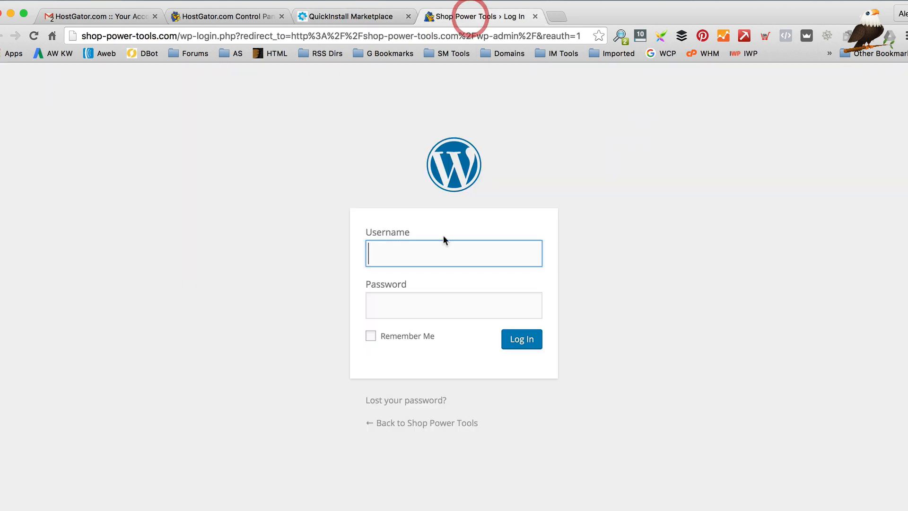
{"action": "key", "text": "ctrl+v"}
{"action": "left_click", "coordinate": [445, 302]}
{"action": "left_click", "coordinate": [355, 16]}
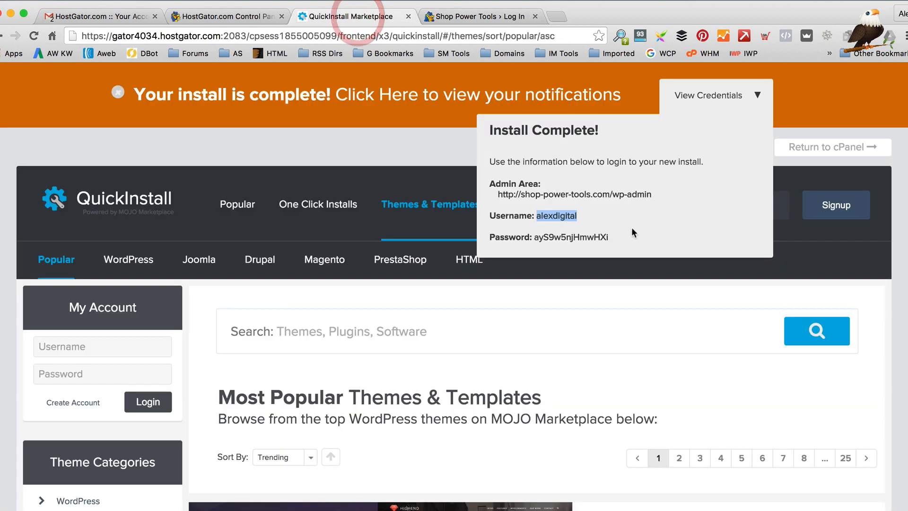
{"action": "left_click_drag", "start_coordinate": [608, 235], "coordinate": [533, 236]}
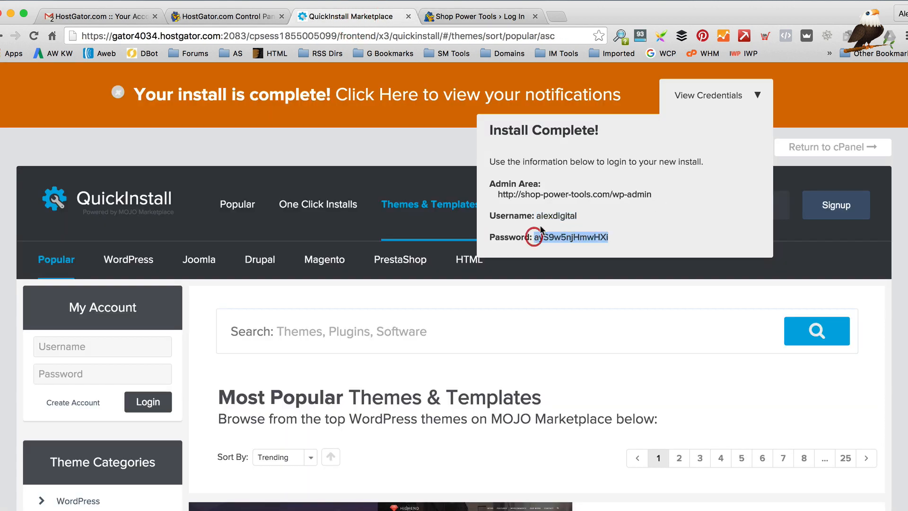
- Paste the generated password into the login form, log in and dismiss the save-password prompt
{"action": "key", "text": "ctrl+c"}
{"action": "left_click", "coordinate": [502, 19]}
{"action": "key", "text": "ctrl+v"}
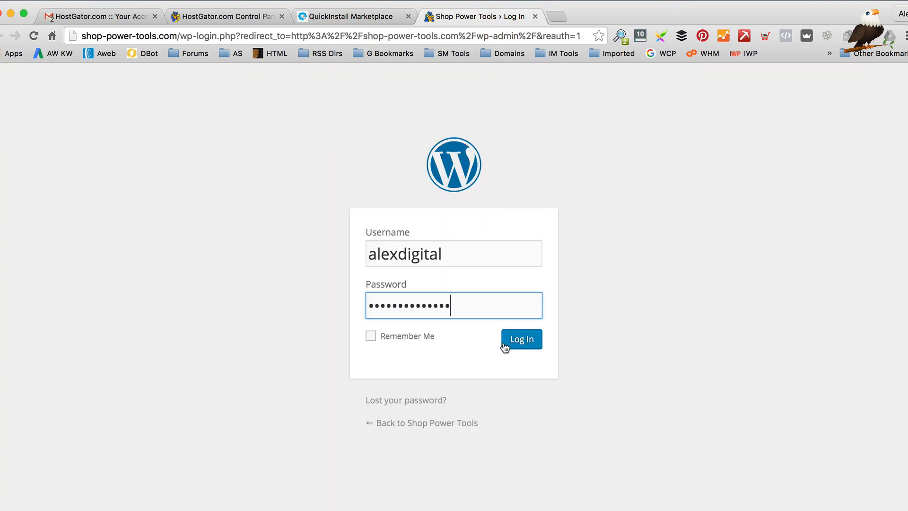
{"action": "left_click", "coordinate": [516, 341]}
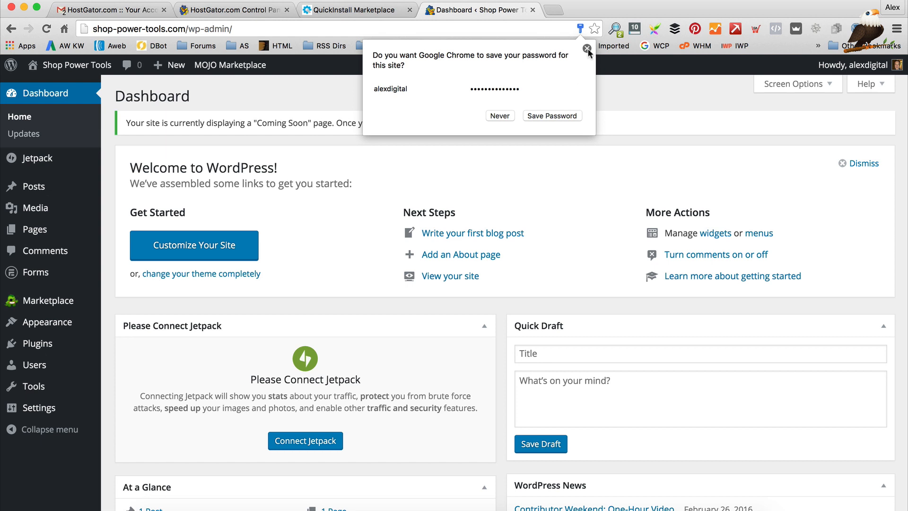
{"action": "left_click", "coordinate": [593, 57]}
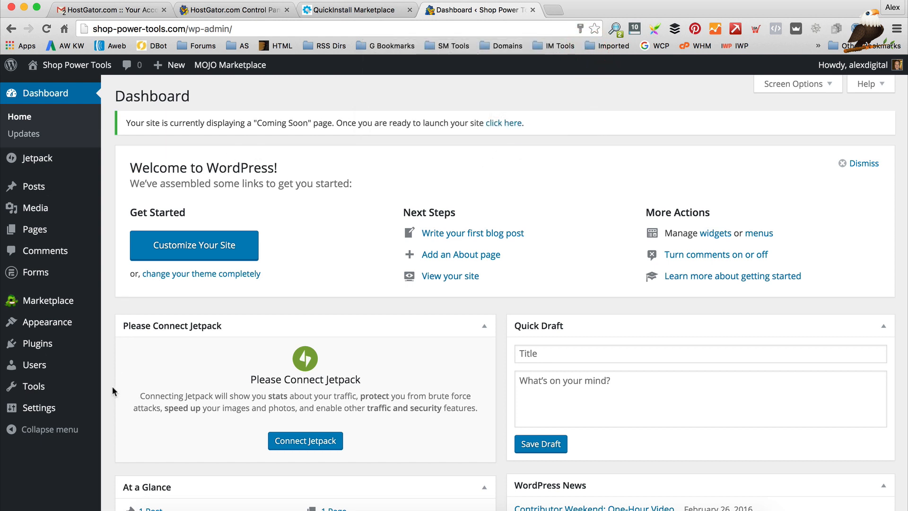
- Open the admin user's profile from the Users list
{"action": "mouse_move", "coordinate": [14, 366]}
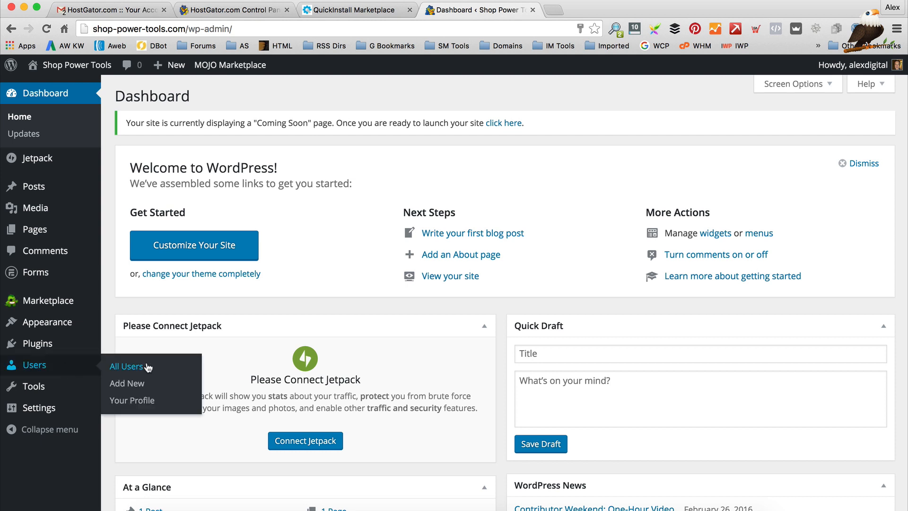
{"action": "left_click", "coordinate": [144, 368]}
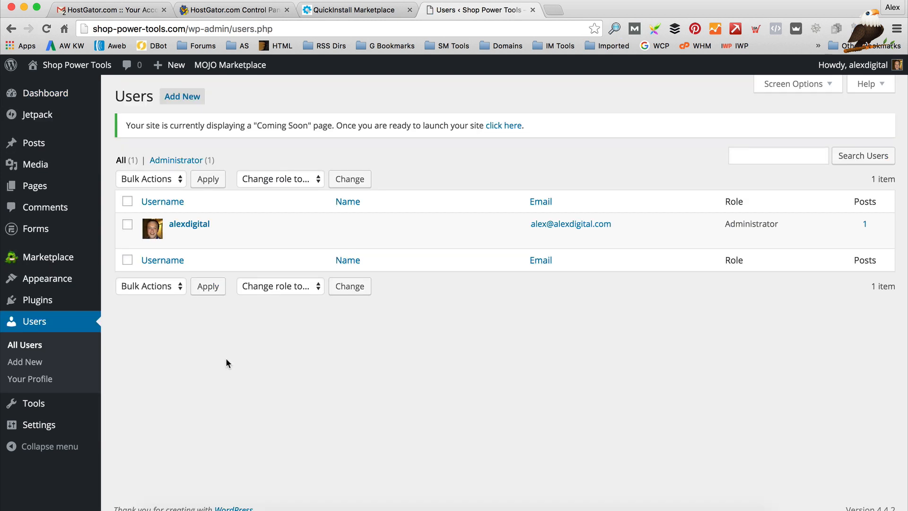
{"action": "left_click", "coordinate": [177, 236]}
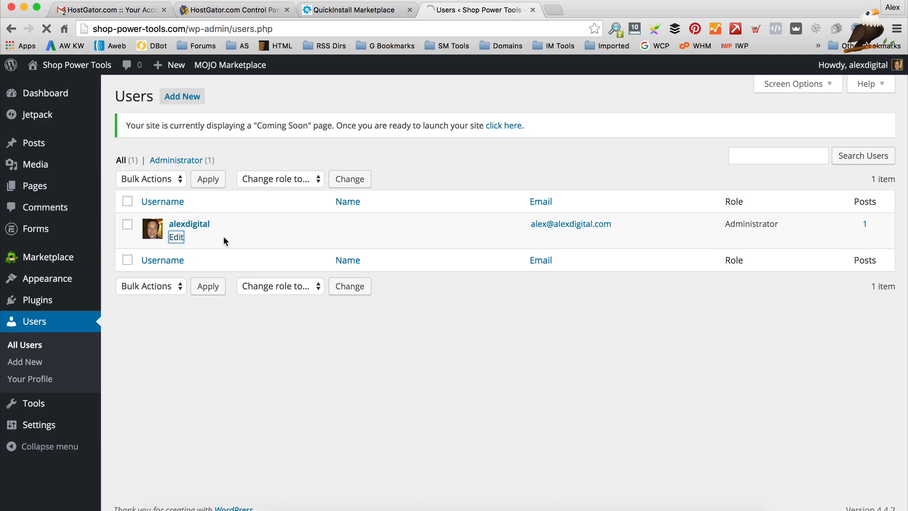
{"action": "scroll", "coordinate": [289, 241], "scroll_direction": "down", "scroll_amount": 10}
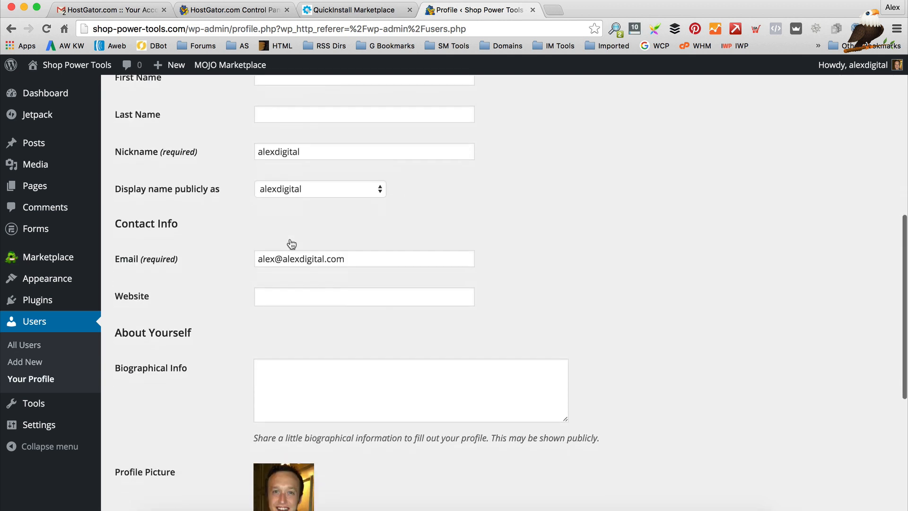
{"action": "scroll", "coordinate": [291, 244], "scroll_direction": "down", "scroll_amount": 5}
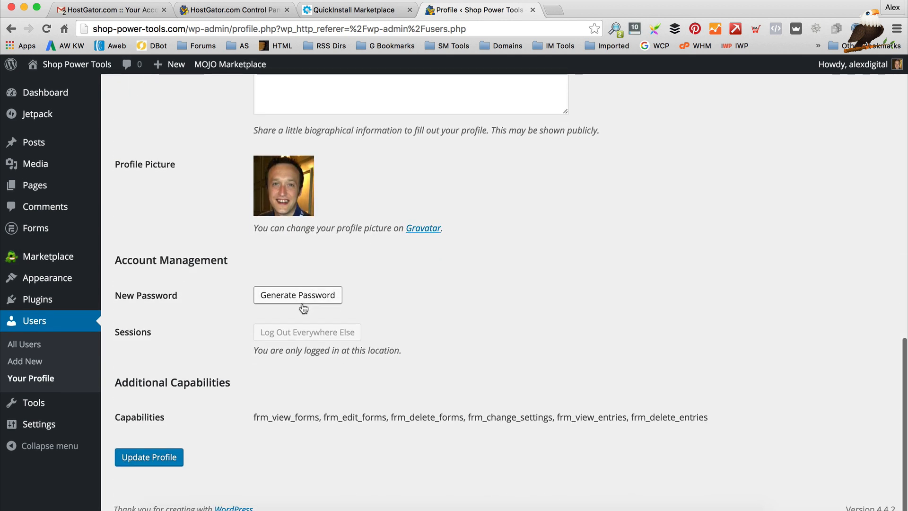
- Replace the generated password with a short new one, confirm weak-password use and update the profile
{"action": "left_click", "coordinate": [298, 296]}
{"action": "left_click", "coordinate": [391, 296]}
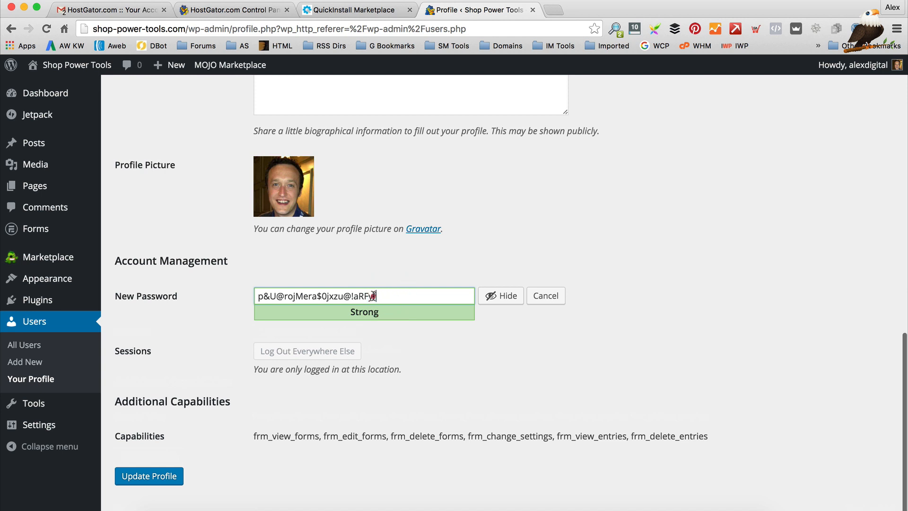
{"action": "left_click_drag", "start_coordinate": [381, 296], "coordinate": [213, 293]}
{"action": "left_click", "coordinate": [494, 295]}
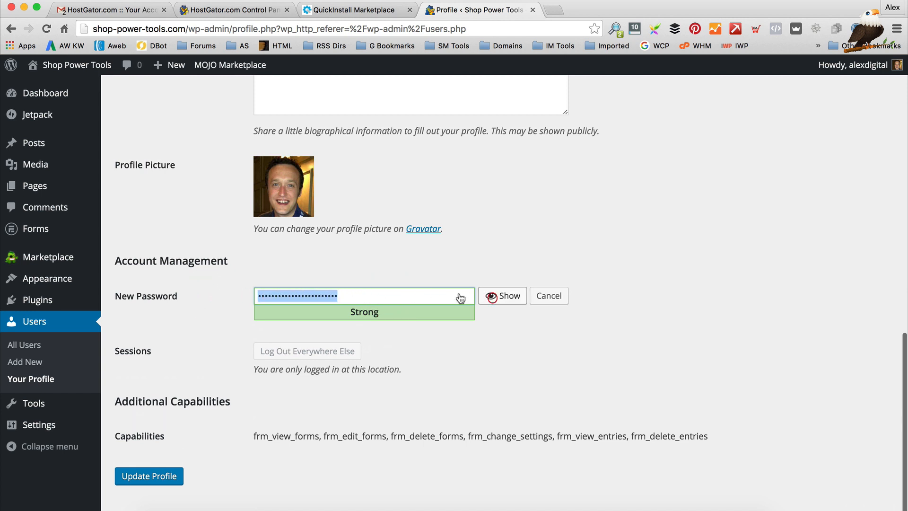
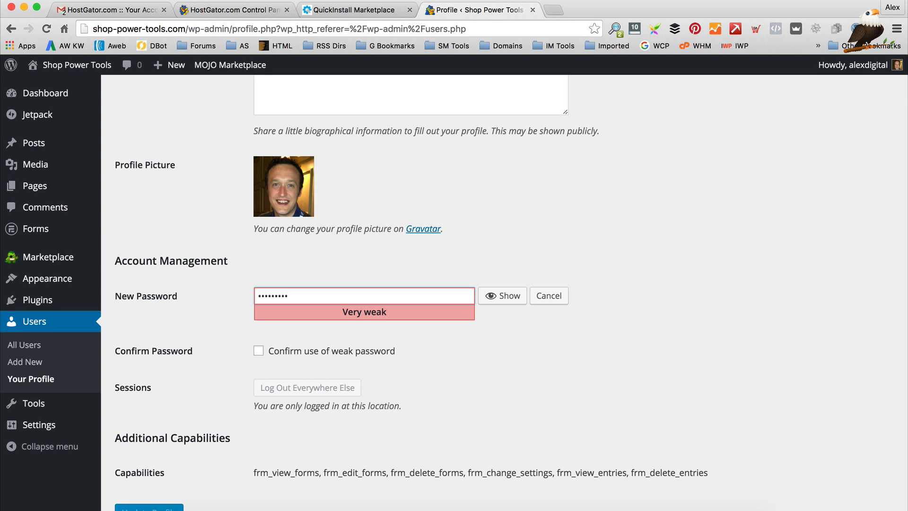
{"action": "left_click", "coordinate": [259, 350]}
{"action": "scroll", "coordinate": [318, 340], "scroll_direction": "down", "scroll_amount": 2}
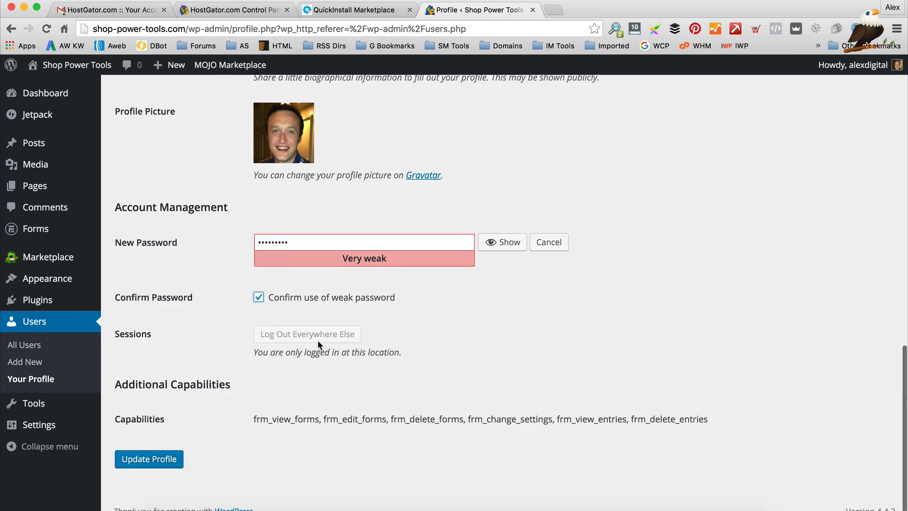
{"action": "left_click", "coordinate": [165, 458]}
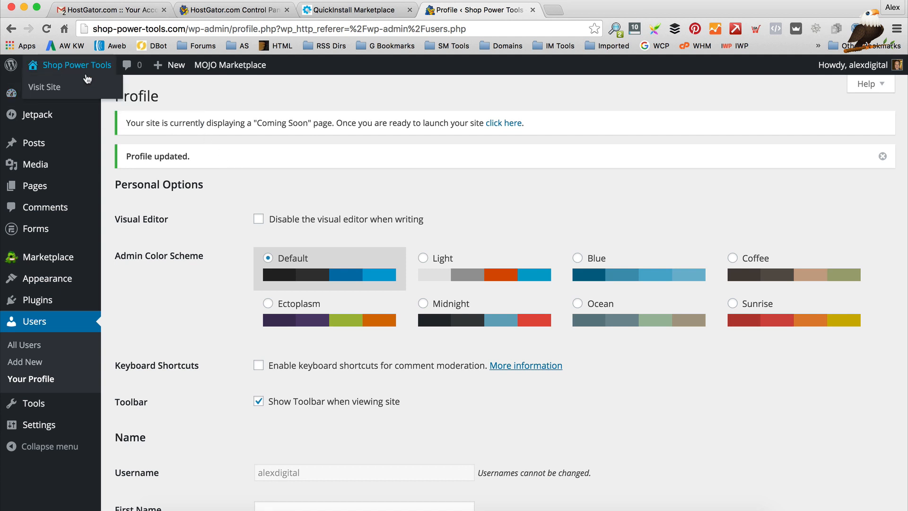
- Visit the public Shop Power Tools front end and scroll over its Hello world! post
{"action": "left_click", "coordinate": [77, 90]}
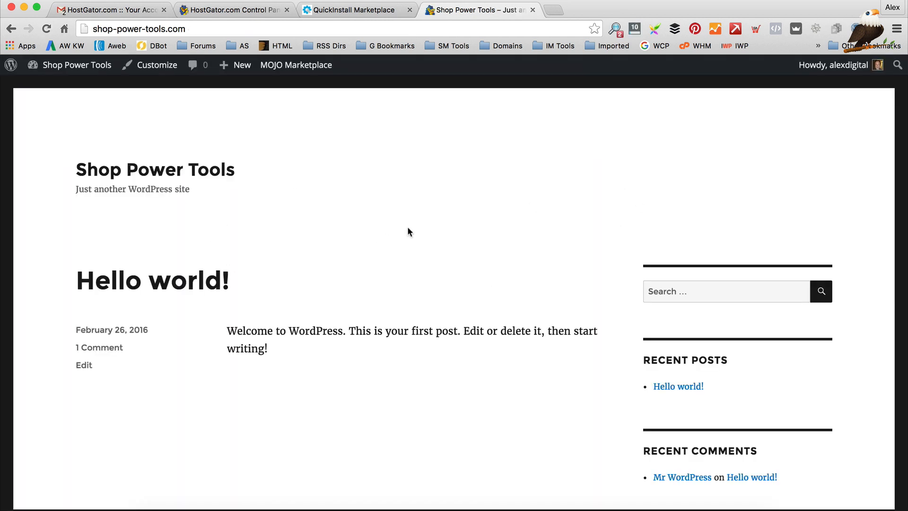
{"action": "scroll", "coordinate": [407, 228], "scroll_direction": "down", "scroll_amount": 3}
{"action": "scroll", "coordinate": [406, 226], "scroll_direction": "up", "scroll_amount": 3}
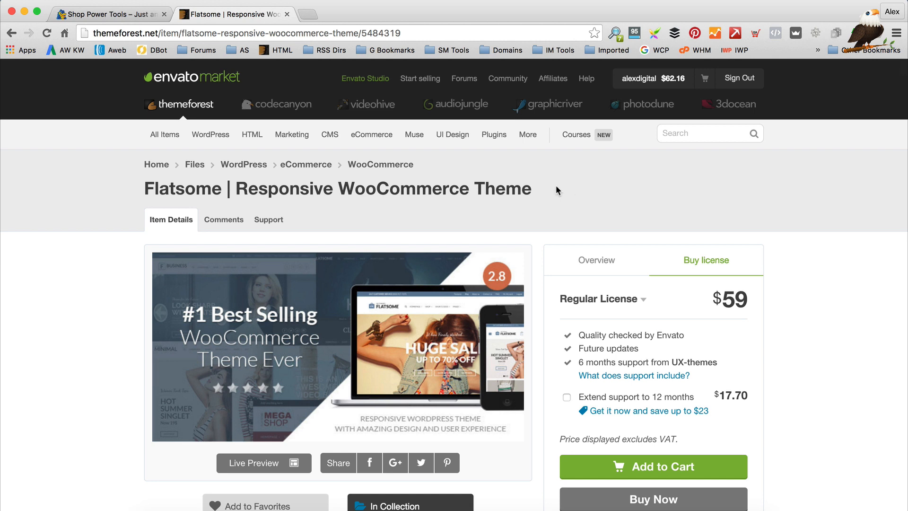
- Start downloading the purchased Flatsome theme from its licence overview
{"action": "scroll", "coordinate": [555, 186], "scroll_direction": "down", "scroll_amount": 2}
{"action": "left_click", "coordinate": [573, 192]}
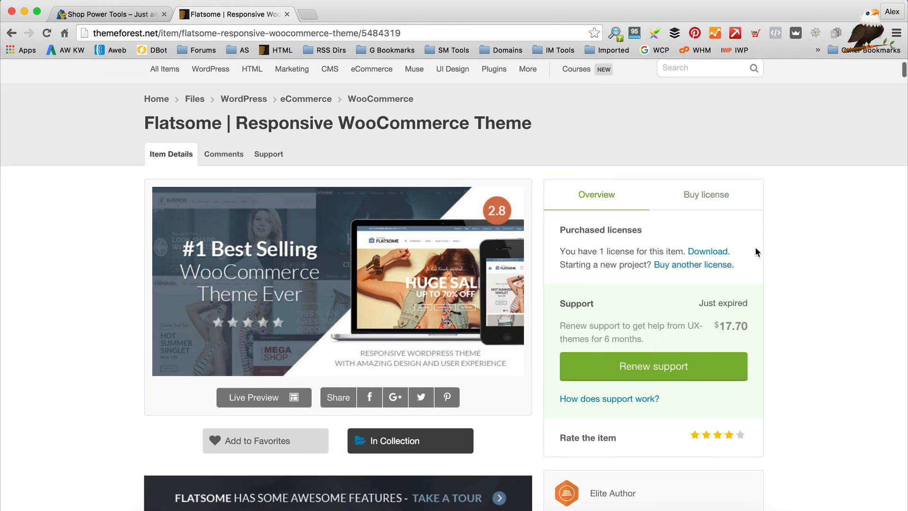
{"action": "left_click", "coordinate": [708, 250]}
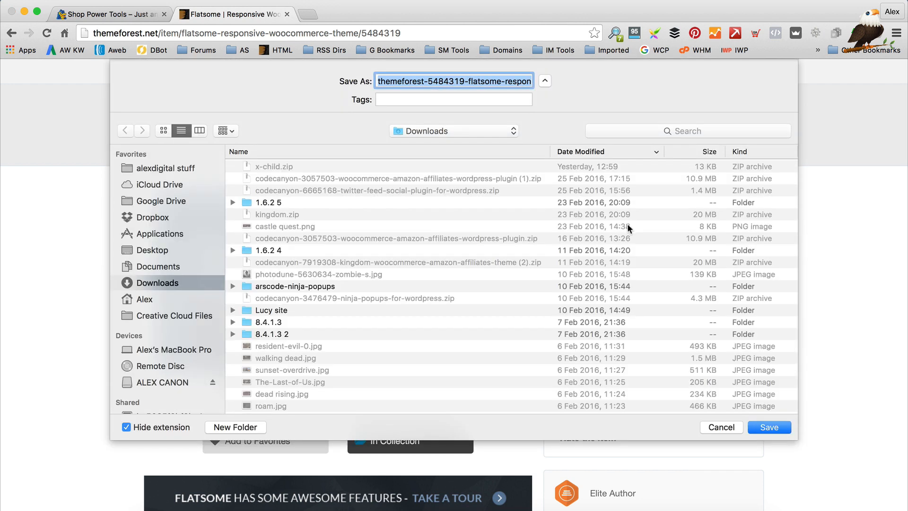
- Save the theme zip into a new 'Shop Power tools' folder in WPEagle and show it in Finder
{"action": "left_click", "coordinate": [165, 168]}
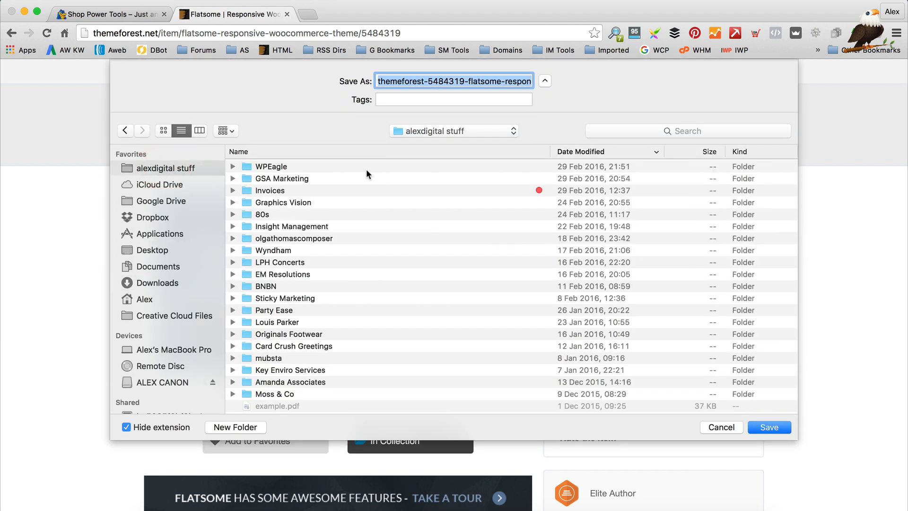
{"action": "left_click", "coordinate": [329, 166]}
{"action": "double_click", "coordinate": [329, 167]}
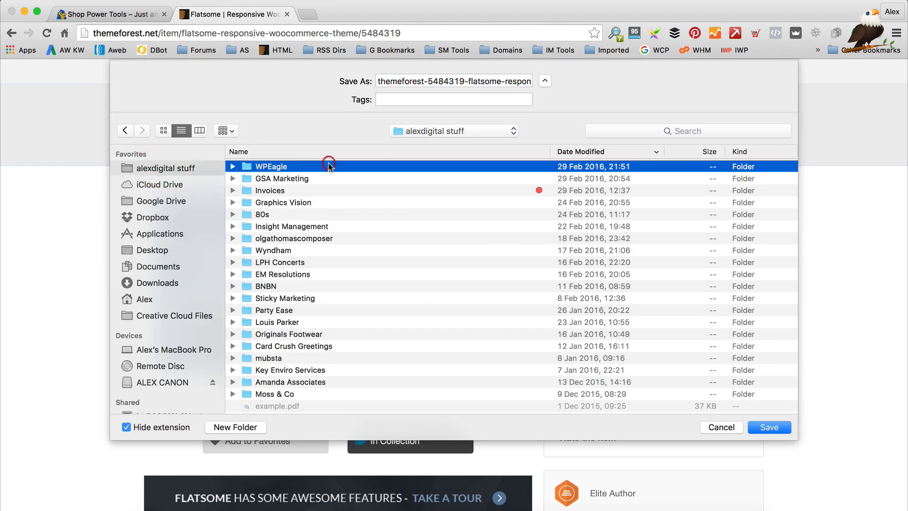
{"action": "left_click", "coordinate": [247, 427]}
{"action": "type", "text": "Shop Power tools"}
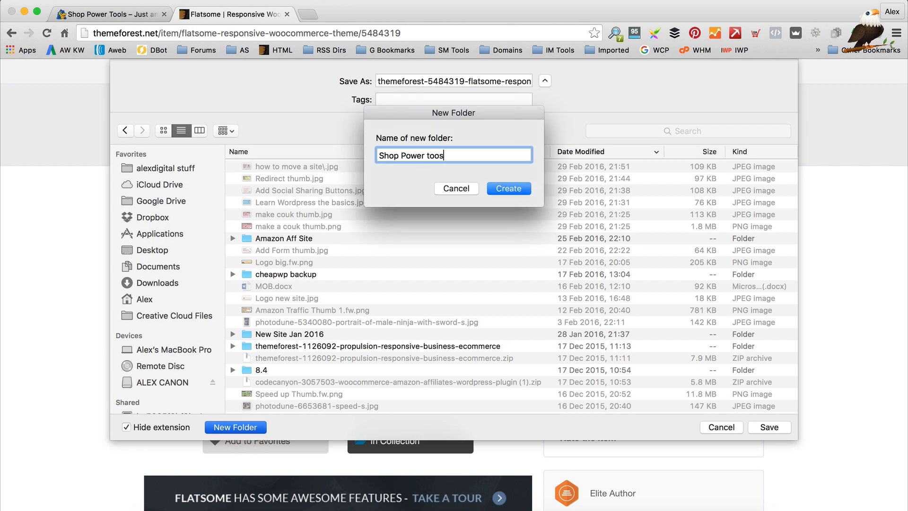
{"action": "left_click", "coordinate": [509, 189]}
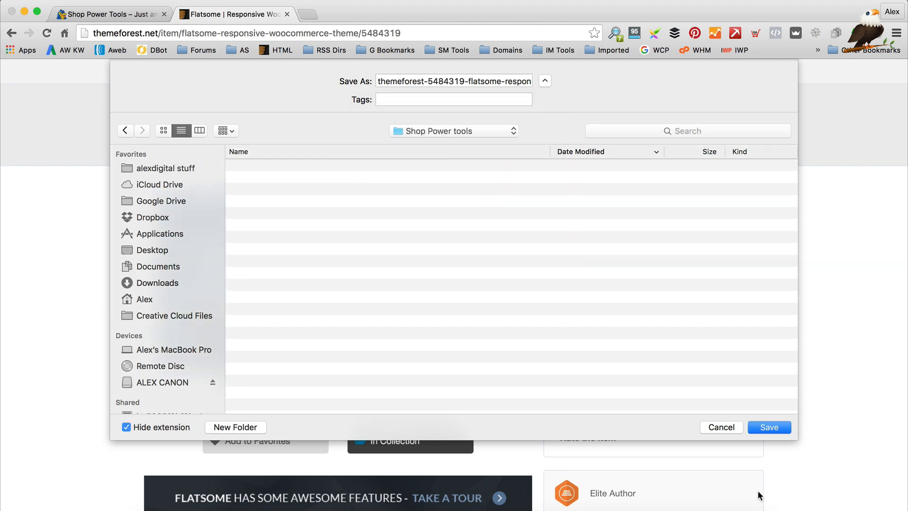
{"action": "left_click", "coordinate": [769, 426]}
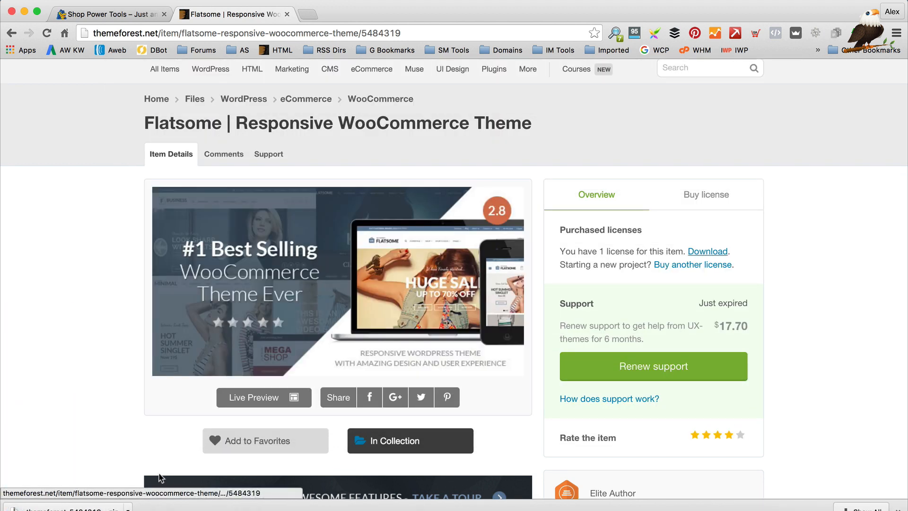
{"action": "left_click", "coordinate": [127, 508]}
{"action": "left_click", "coordinate": [151, 492]}
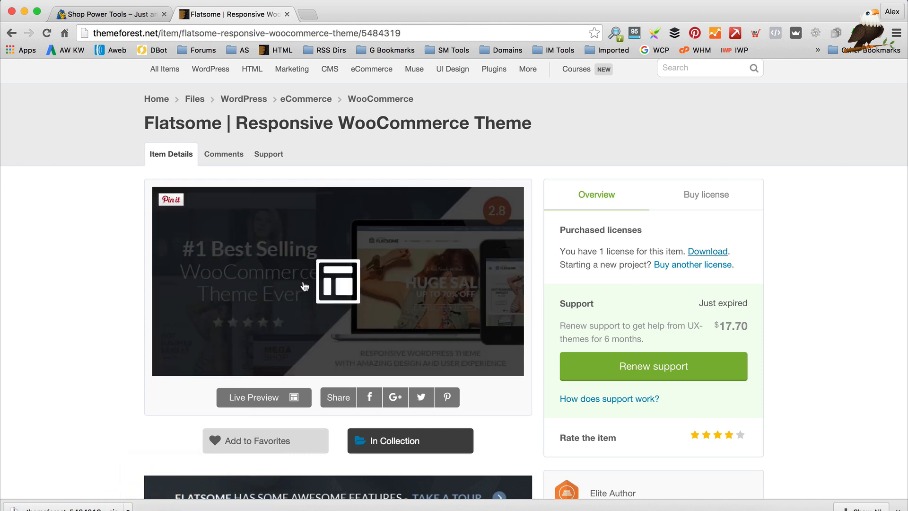
- Unzip the Flatsome zip with Archive Utility and open flatsome_main > Theme Files
{"action": "right_click", "coordinate": [401, 239]}
{"action": "mouse_move", "coordinate": [427, 255]}
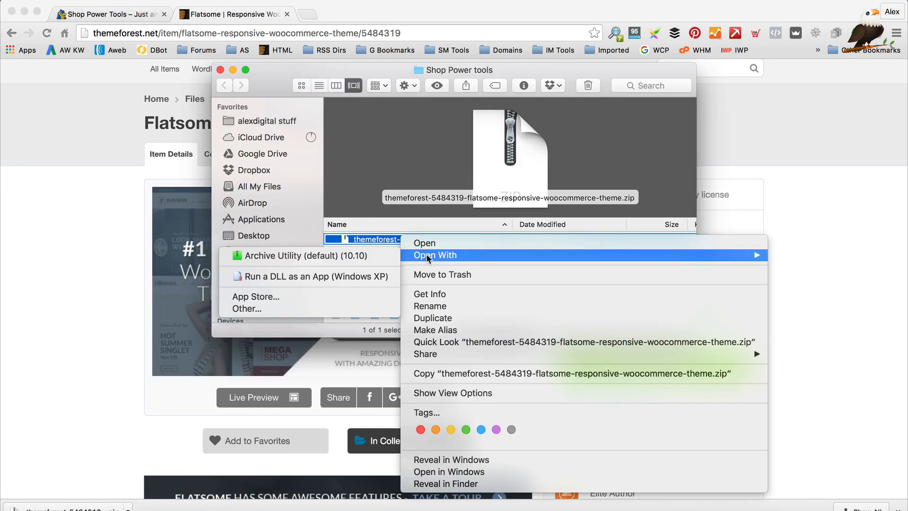
{"action": "left_click", "coordinate": [366, 256]}
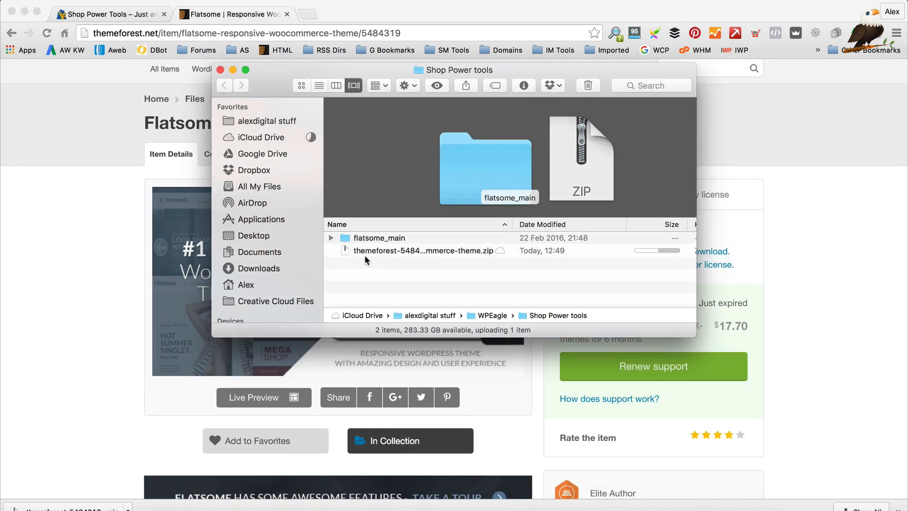
{"action": "double_click", "coordinate": [388, 241]}
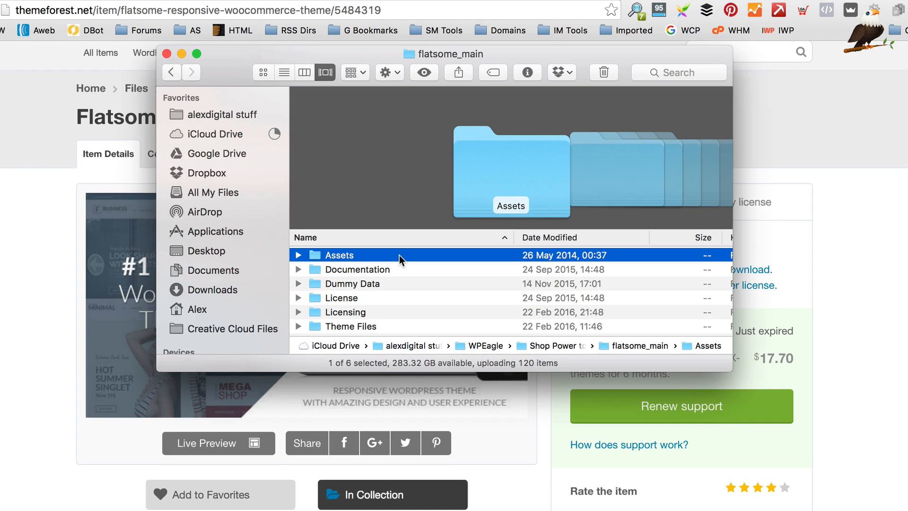
{"action": "scroll", "coordinate": [333, 306], "scroll_direction": "up", "scroll_amount": 1}
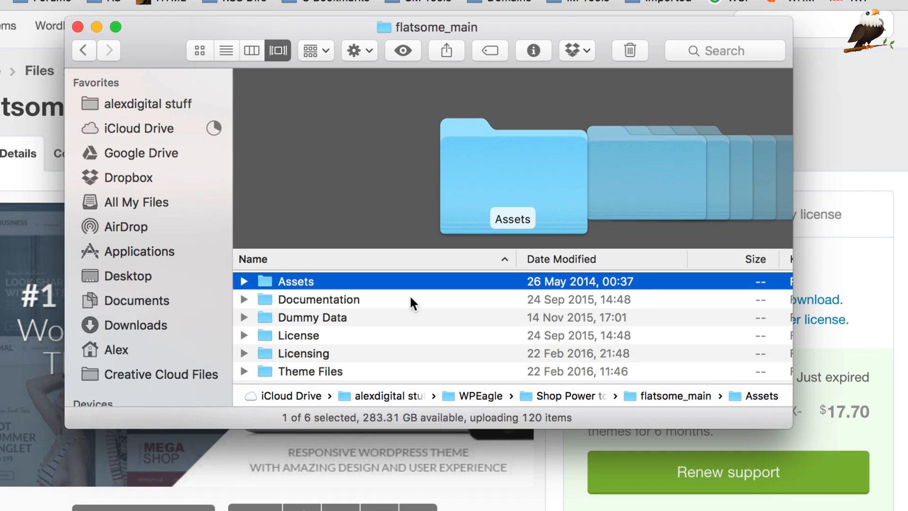
{"action": "double_click", "coordinate": [319, 370]}
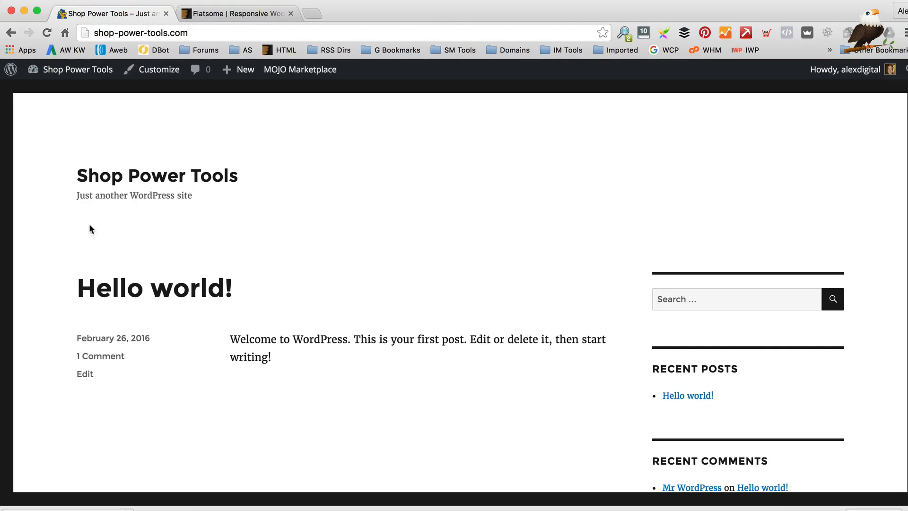
- Go to the Themes page and open the theme zip upload form
{"action": "mouse_move", "coordinate": [70, 69]}
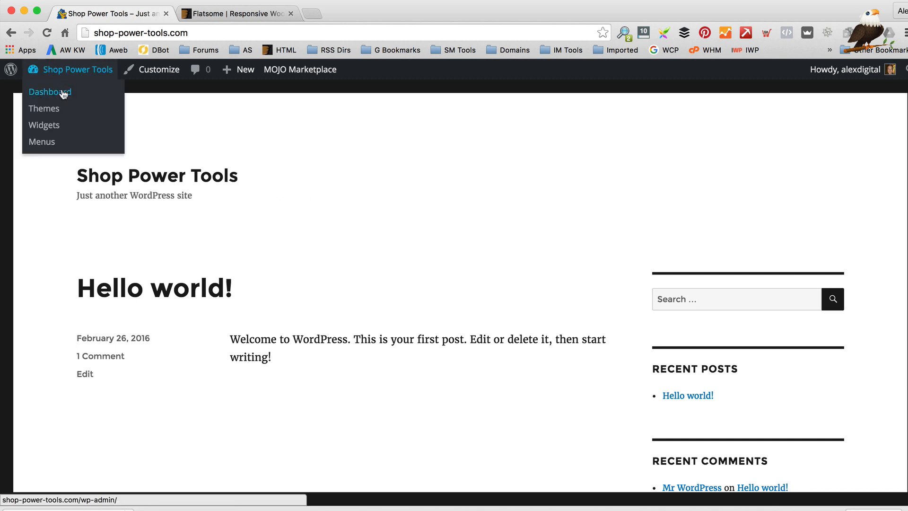
{"action": "left_click", "coordinate": [61, 91]}
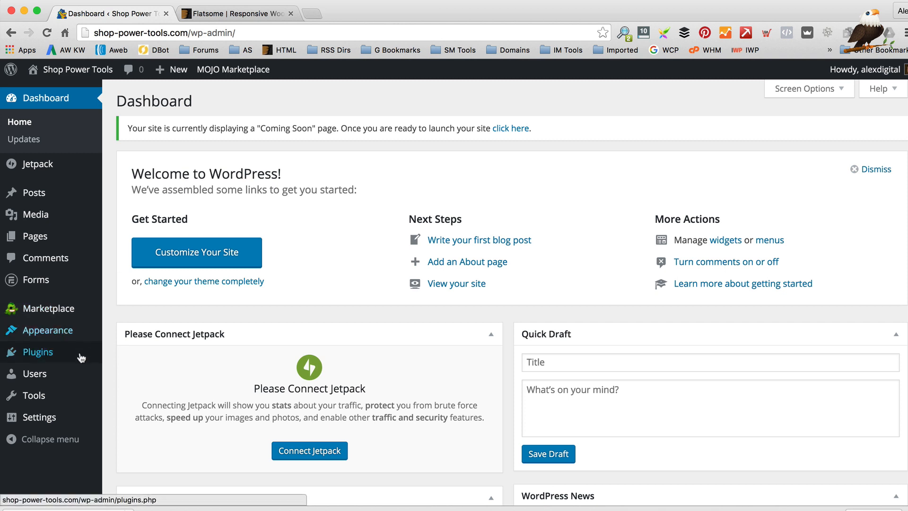
{"action": "mouse_move", "coordinate": [82, 335]}
{"action": "left_click", "coordinate": [156, 339]}
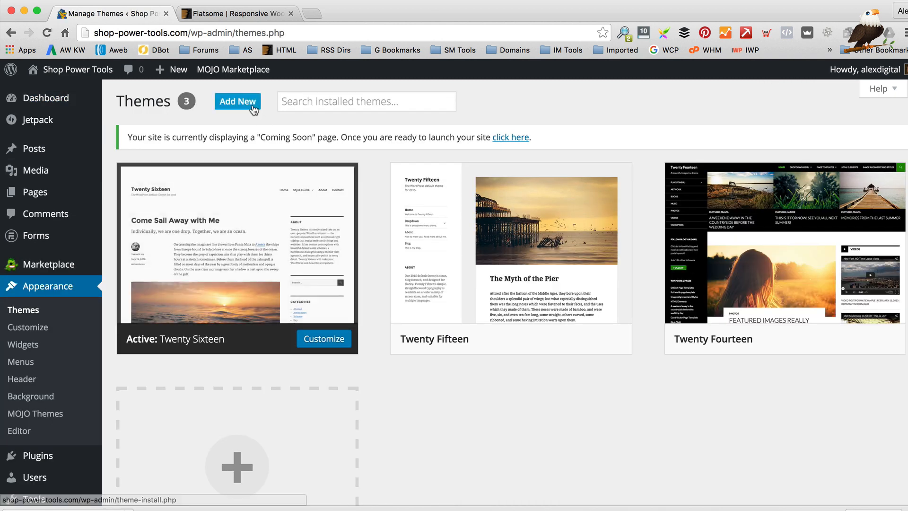
{"action": "left_click", "coordinate": [245, 103]}
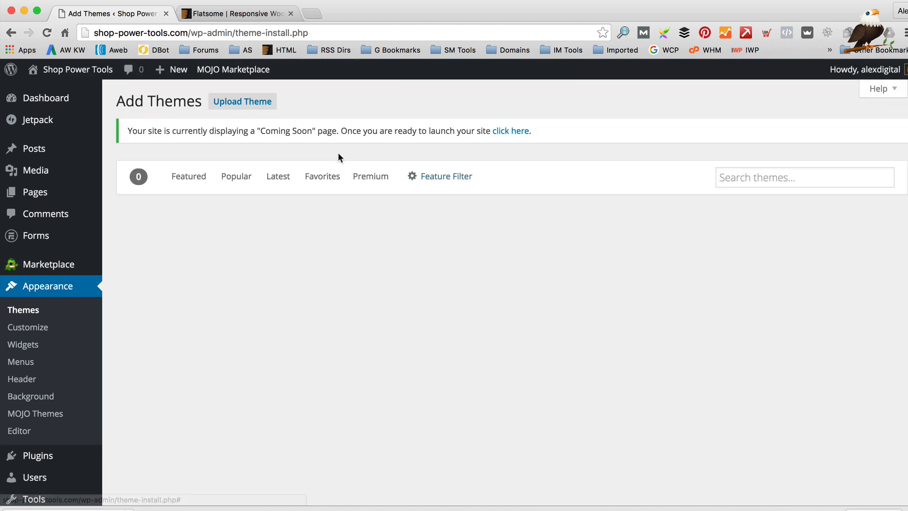
{"action": "left_click", "coordinate": [250, 105]}
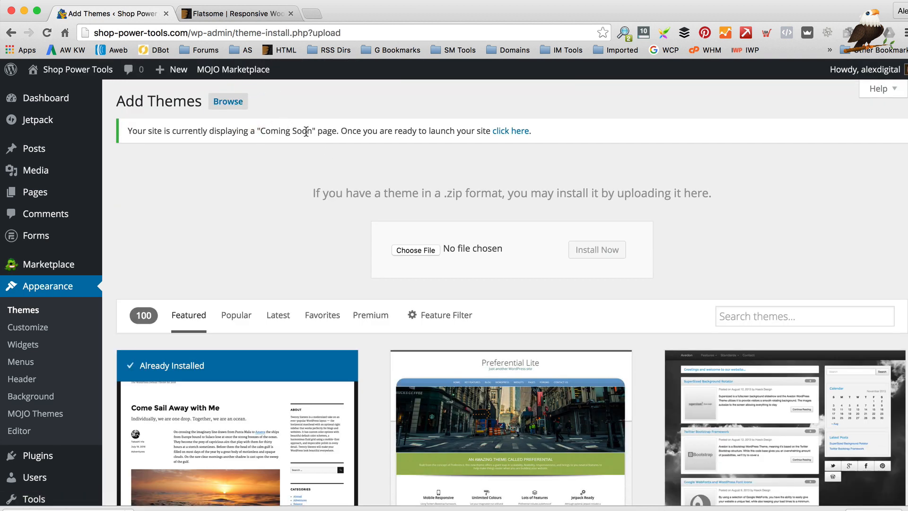
{"action": "left_click", "coordinate": [409, 250]}
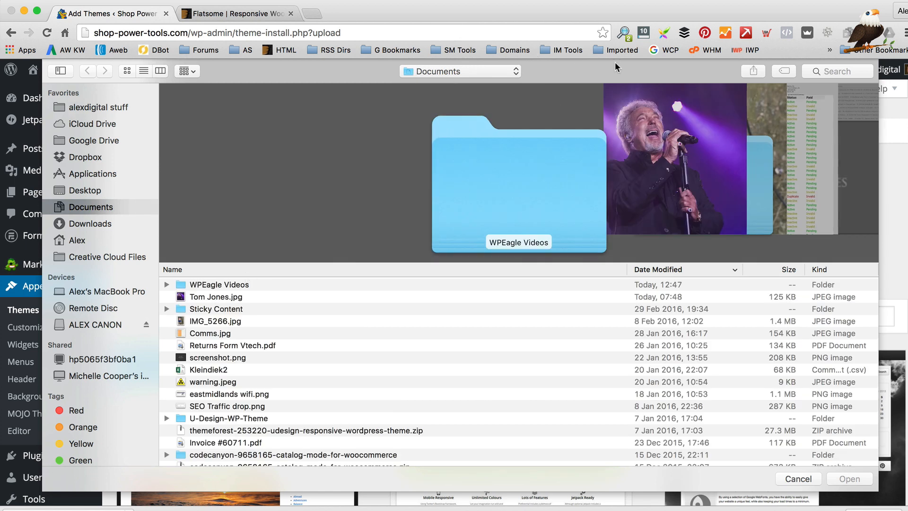
- Pick flatsome-main-2.8.5.zip from WPEagle/Shop Power tools/flatsome_main/Theme Files
{"action": "left_click", "coordinate": [452, 71]}
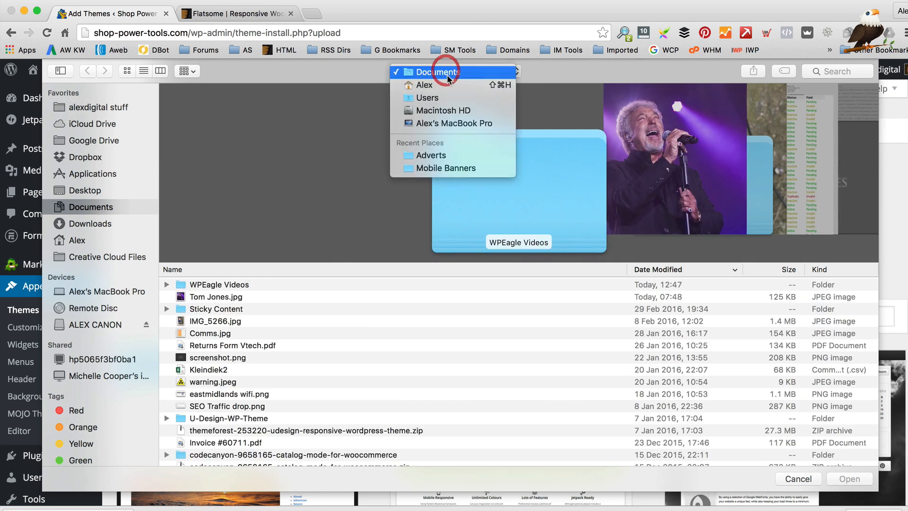
{"action": "left_click", "coordinate": [117, 109]}
{"action": "left_click", "coordinate": [86, 109]}
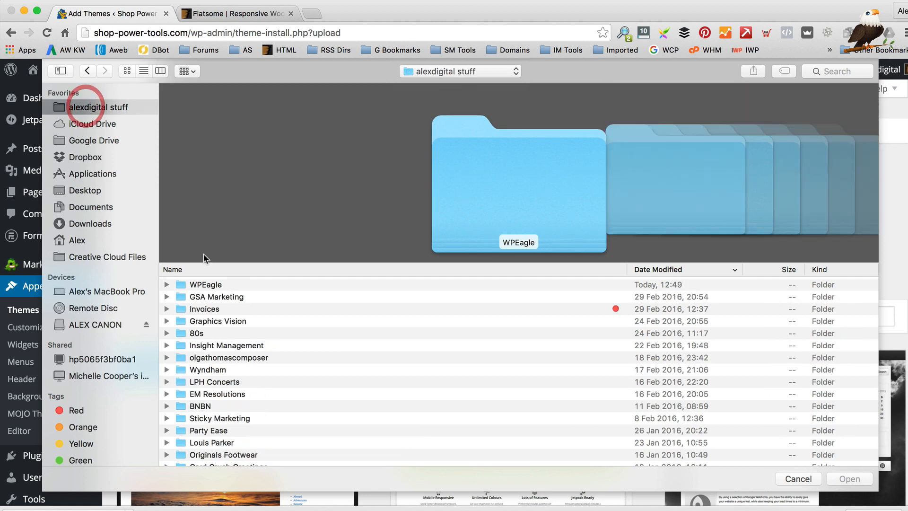
{"action": "double_click", "coordinate": [221, 285]}
{"action": "double_click", "coordinate": [224, 285]}
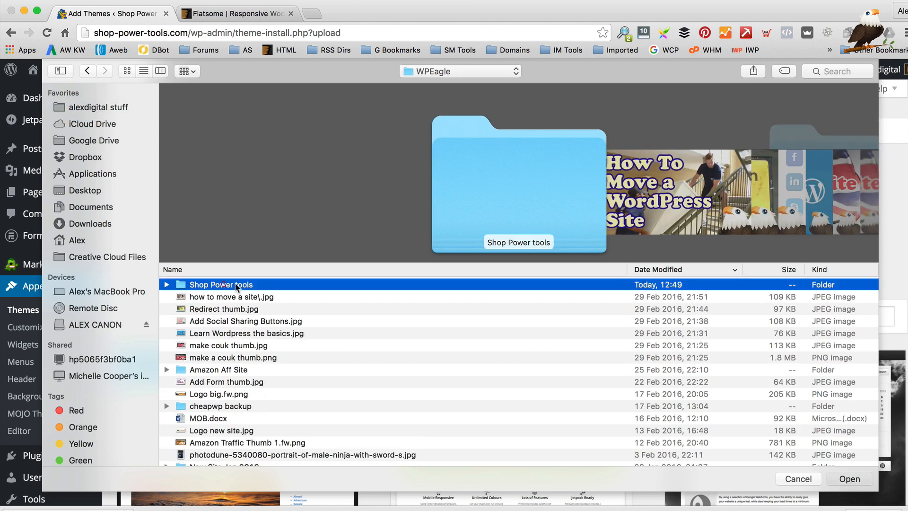
{"action": "double_click", "coordinate": [234, 296]}
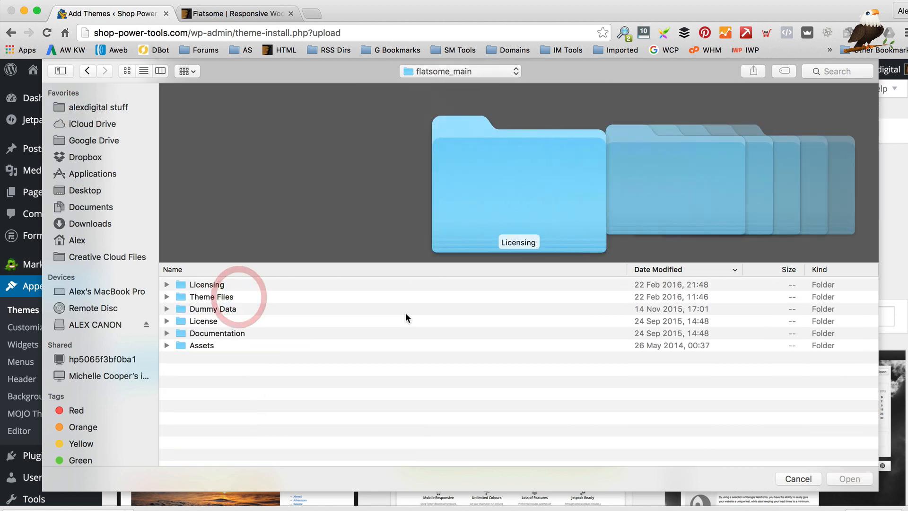
{"action": "double_click", "coordinate": [228, 298]}
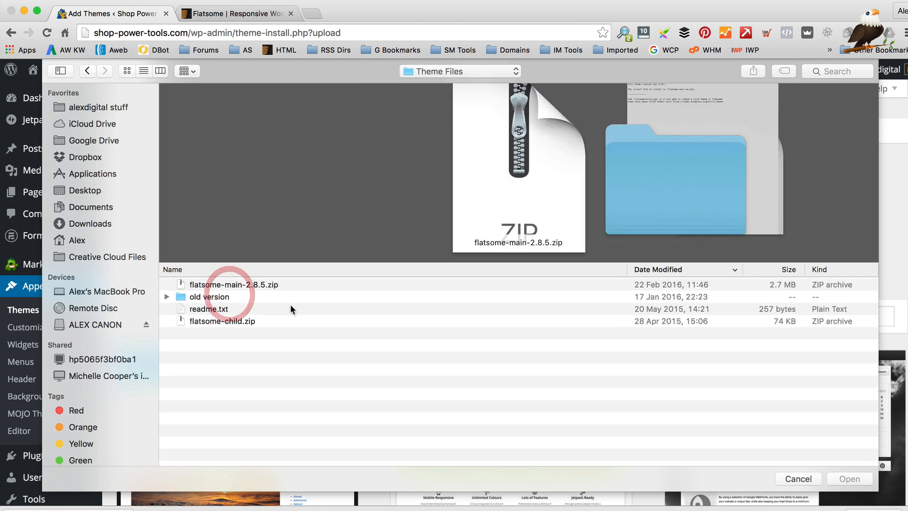
{"action": "left_click", "coordinate": [249, 285]}
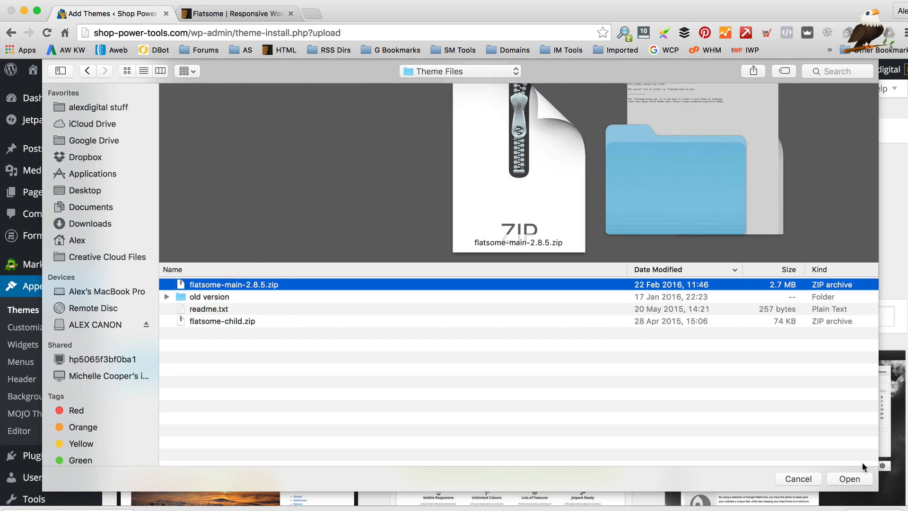
{"action": "left_click", "coordinate": [846, 478]}
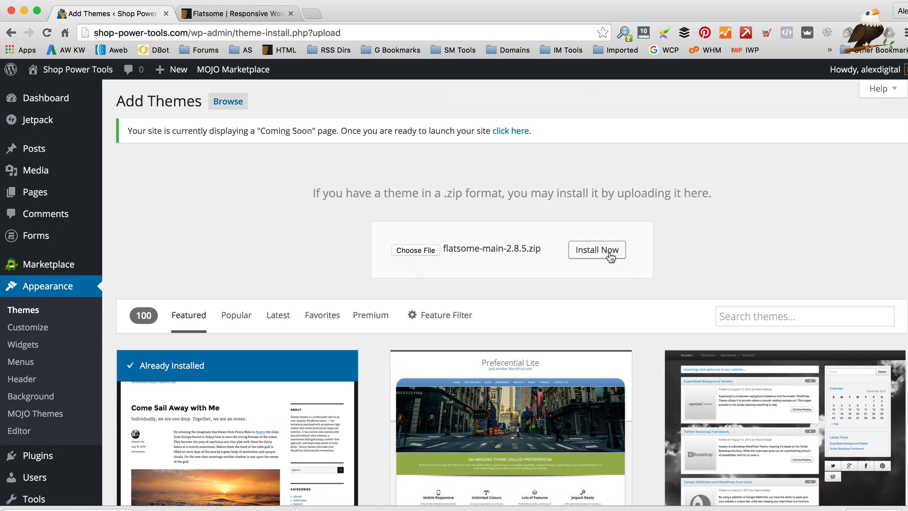
- Install the Flatsome theme, return to Themes and choose Add New again
{"action": "left_click", "coordinate": [609, 251]}
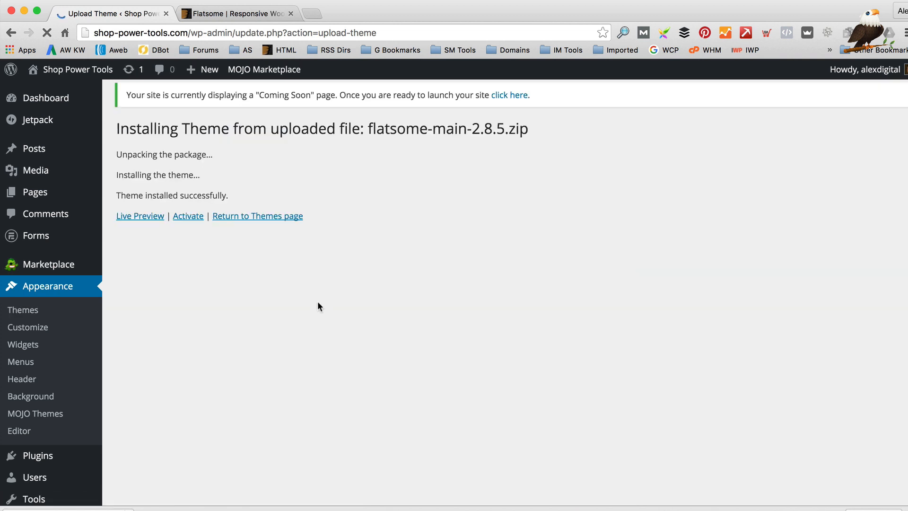
{"action": "left_click", "coordinate": [268, 217]}
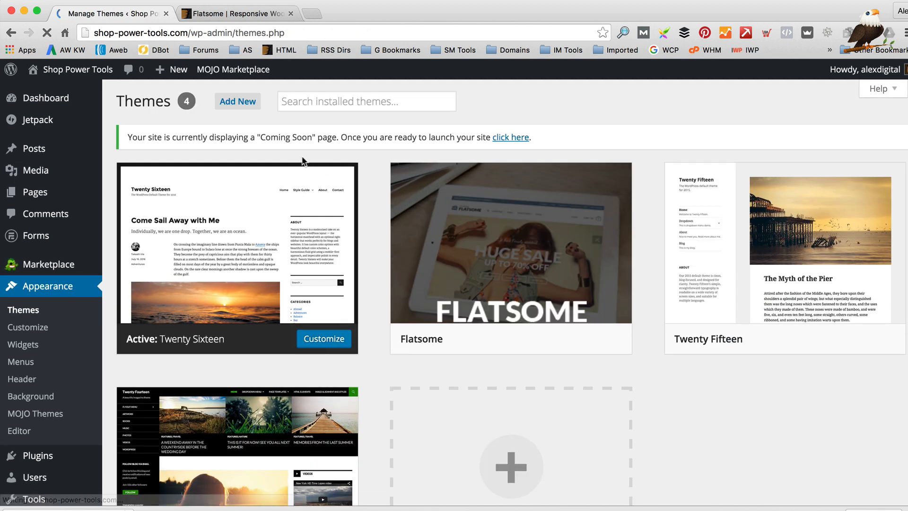
{"action": "left_click", "coordinate": [238, 102]}
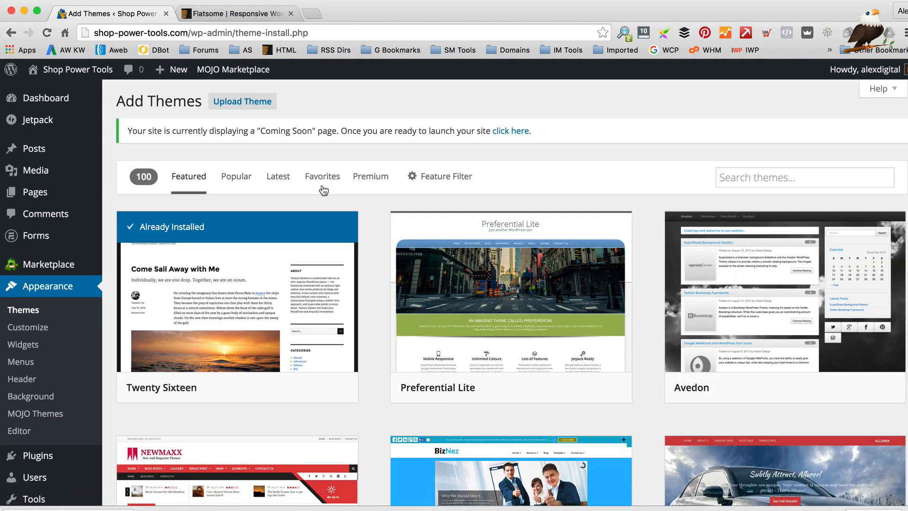
- Upload and install flatsome-child.zip, then activate the Flatsome Child Theme
{"action": "left_click", "coordinate": [258, 109]}
{"action": "left_click", "coordinate": [424, 251]}
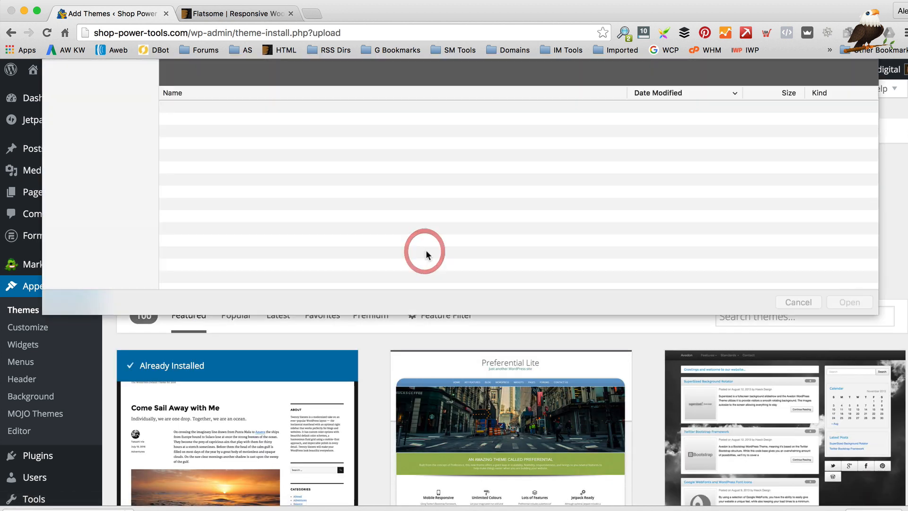
{"action": "left_click", "coordinate": [222, 320]}
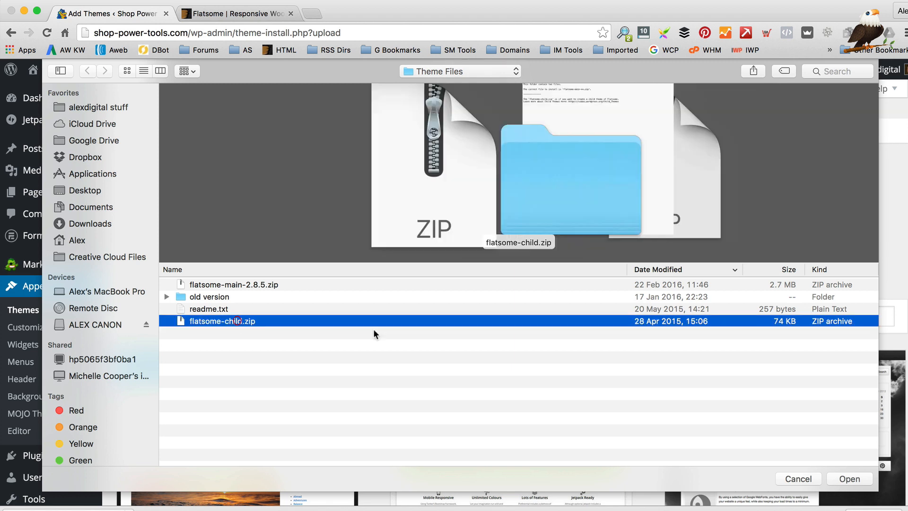
{"action": "left_click", "coordinate": [849, 478]}
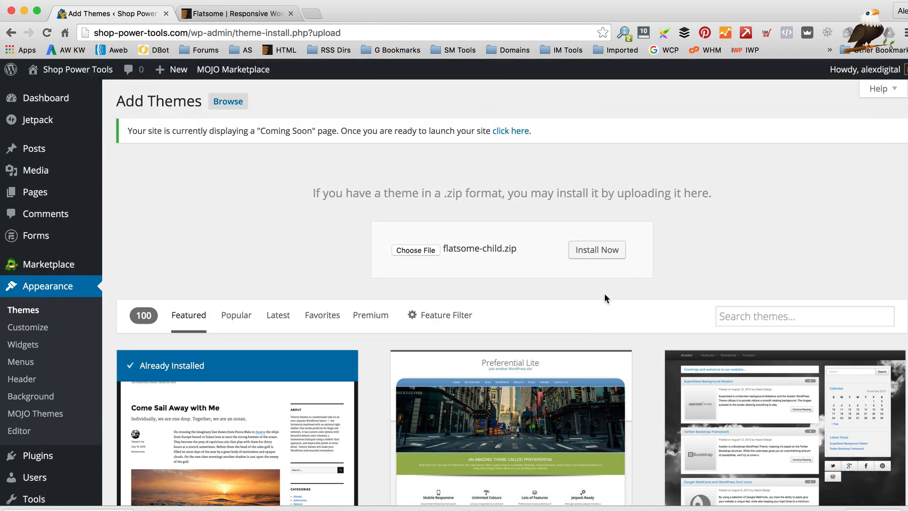
{"action": "left_click", "coordinate": [605, 253]}
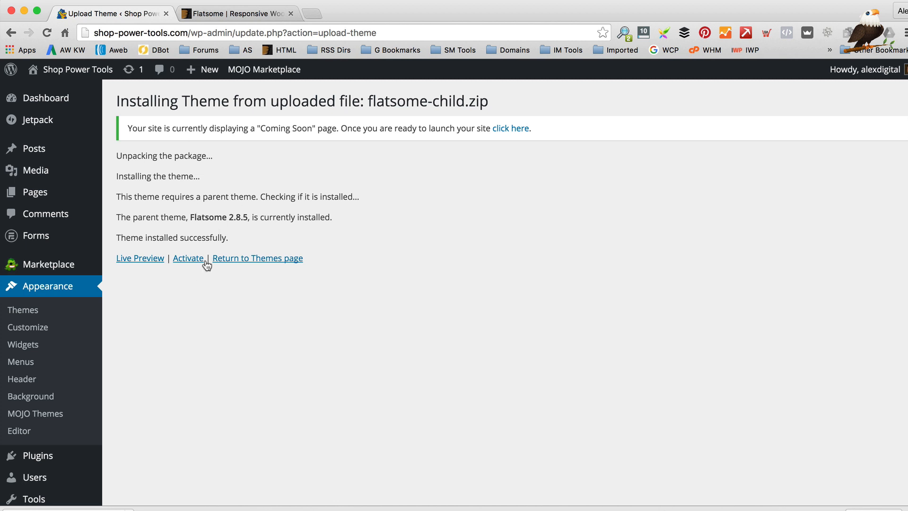
{"action": "left_click", "coordinate": [188, 259]}
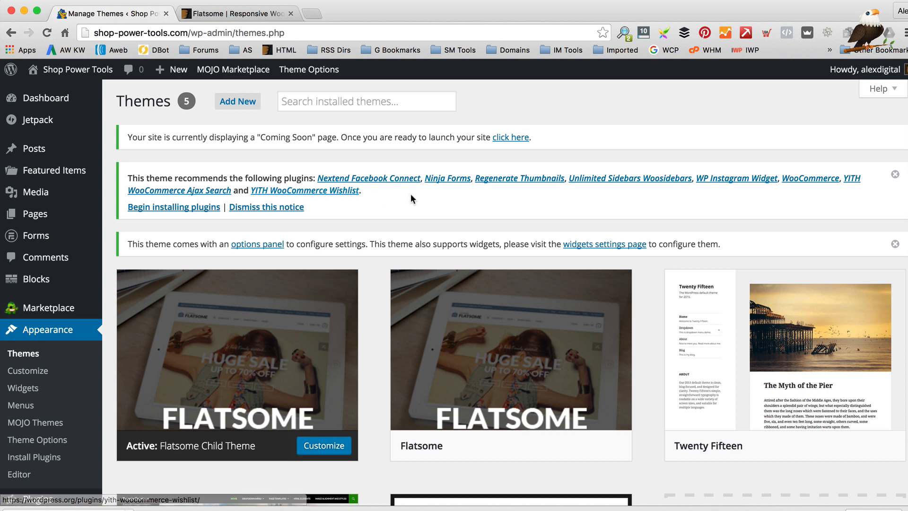
- Bulk-install all eight plugins recommended by the Flatsome theme
{"action": "left_click", "coordinate": [184, 211]}
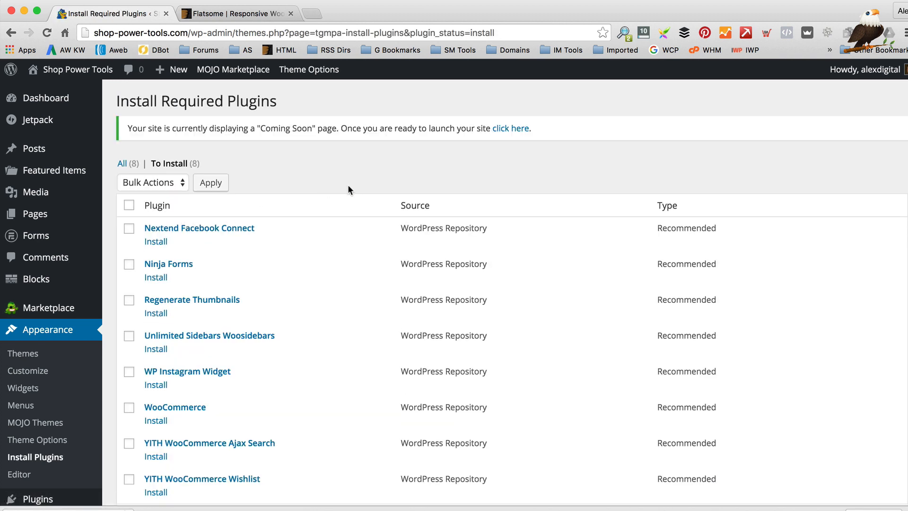
{"action": "scroll", "coordinate": [347, 184], "scroll_direction": "down", "scroll_amount": 3}
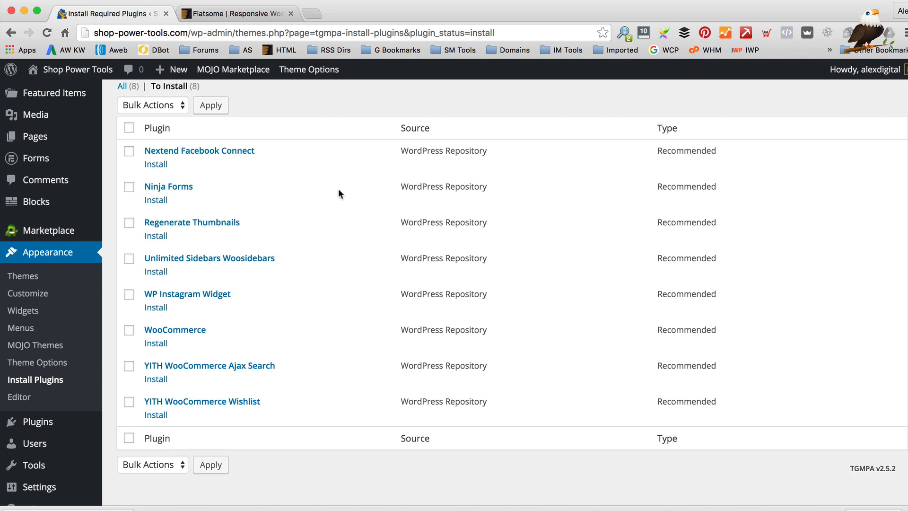
{"action": "scroll", "coordinate": [338, 193], "scroll_direction": "up", "scroll_amount": 3}
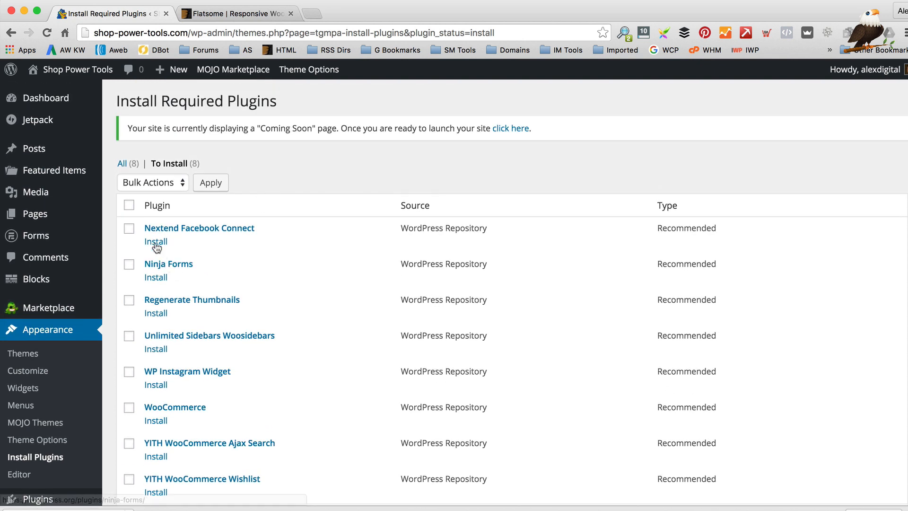
{"action": "left_click", "coordinate": [129, 205]}
{"action": "left_click", "coordinate": [161, 182]}
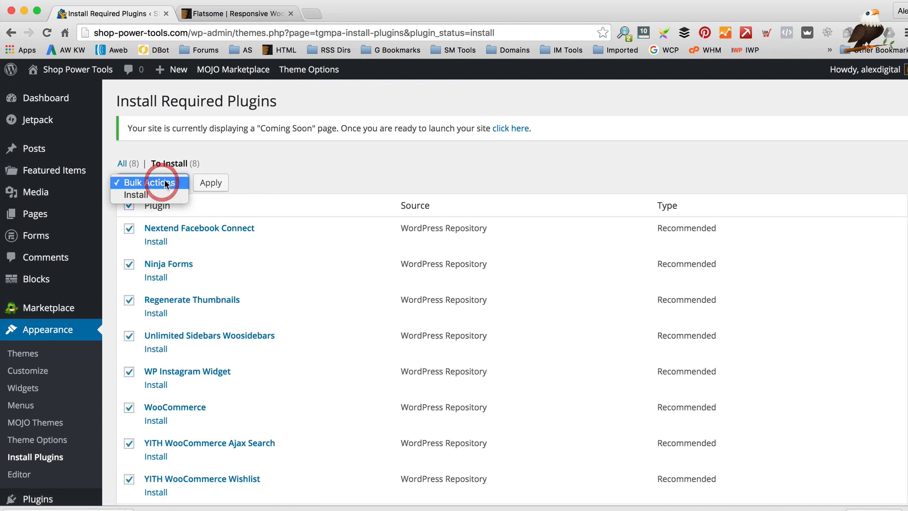
{"action": "left_click", "coordinate": [285, 175]}
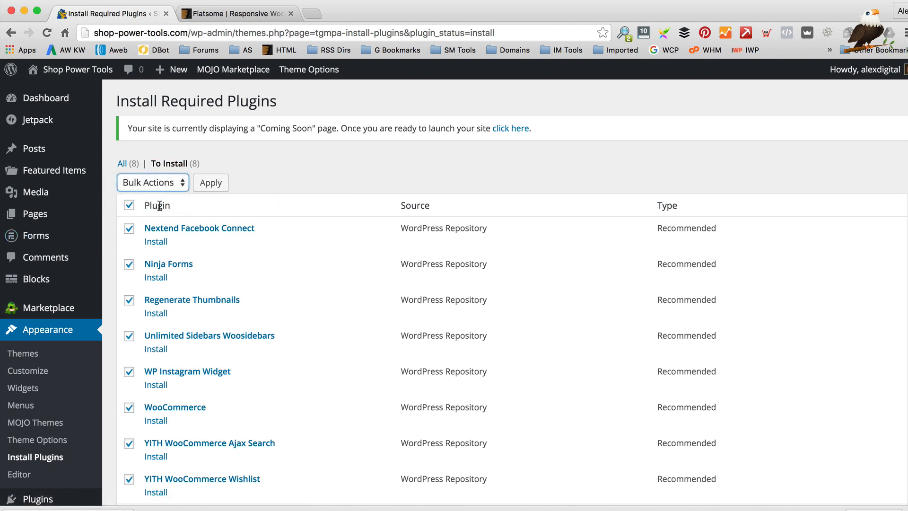
{"action": "left_click", "coordinate": [142, 184]}
{"action": "left_click", "coordinate": [137, 195]}
{"action": "left_click", "coordinate": [211, 182]}
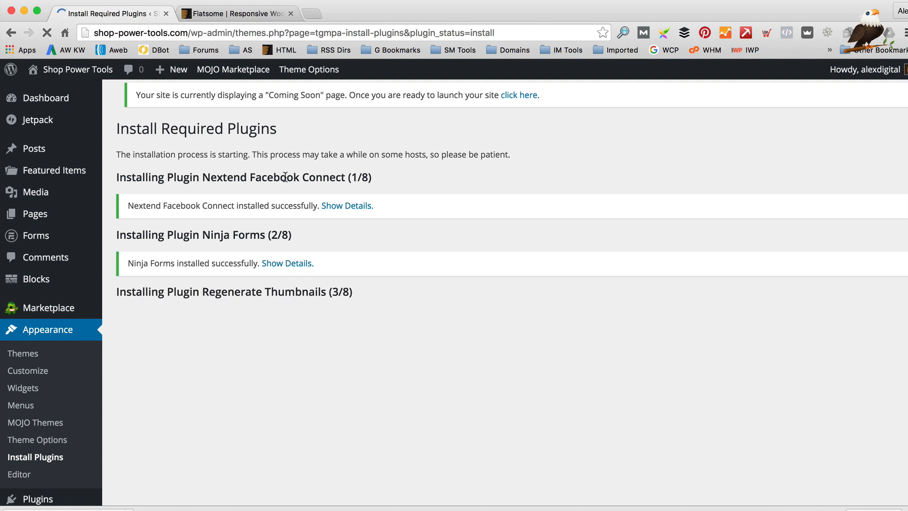
- Bulk-activate all eight installed plugins, including WooCommerce and Ninja Forms, and view the live site
{"action": "scroll", "coordinate": [285, 177], "scroll_direction": "down", "scroll_amount": 1}
{"action": "scroll", "coordinate": [285, 176], "scroll_direction": "down", "scroll_amount": 2}
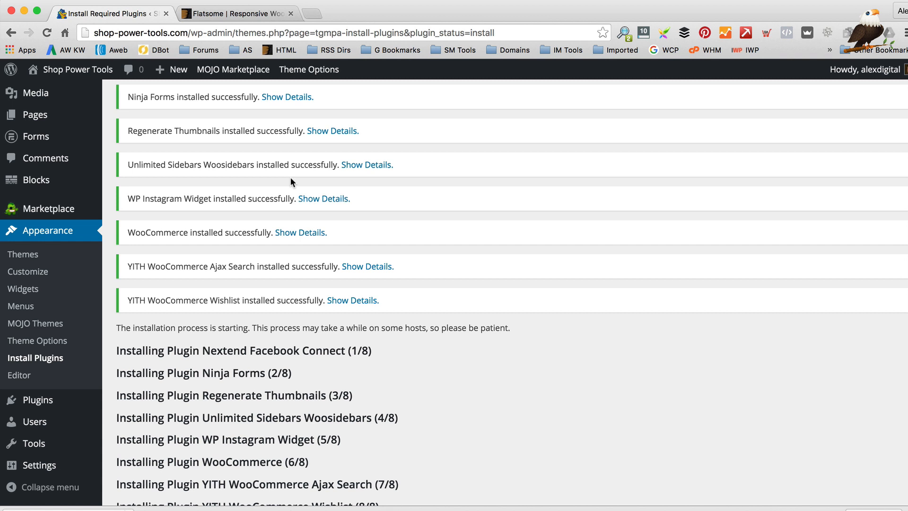
{"action": "scroll", "coordinate": [288, 180], "scroll_direction": "down", "scroll_amount": 5}
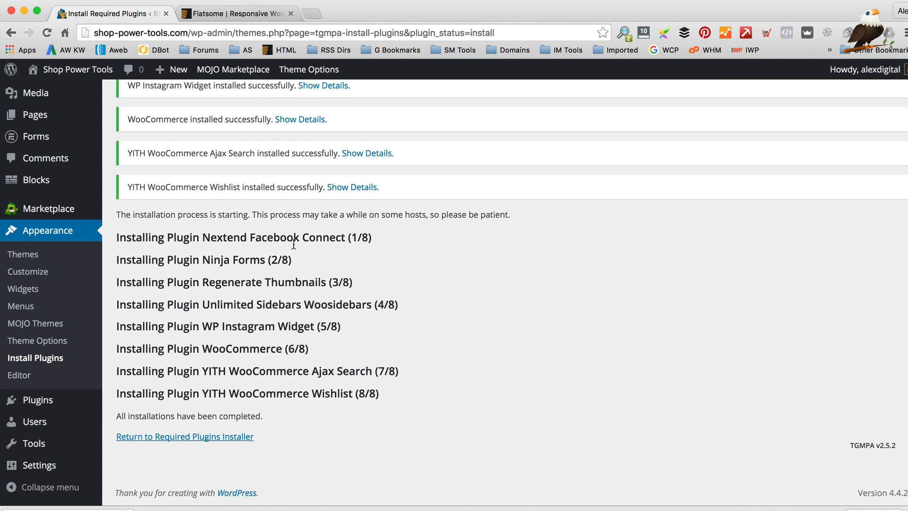
{"action": "left_click", "coordinate": [208, 436]}
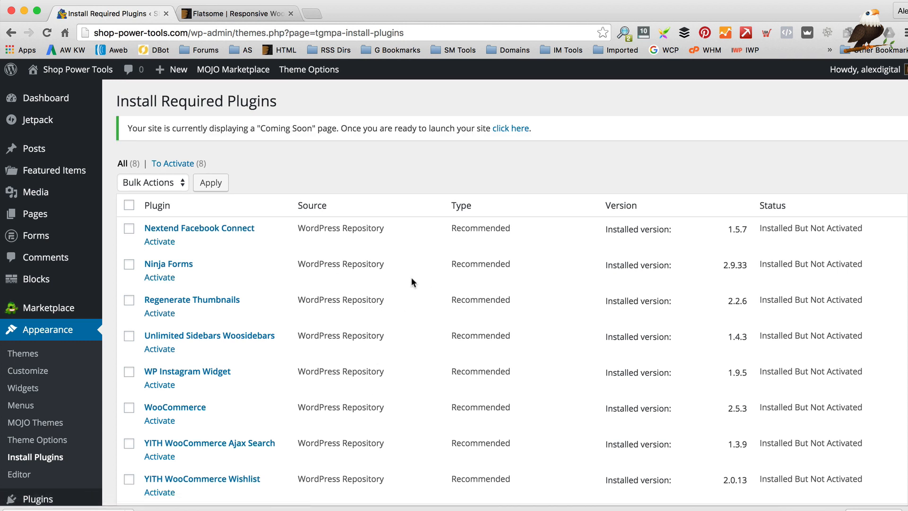
{"action": "scroll", "coordinate": [411, 282], "scroll_direction": "down", "scroll_amount": 5}
{"action": "scroll", "coordinate": [401, 279], "scroll_direction": "up", "scroll_amount": 5}
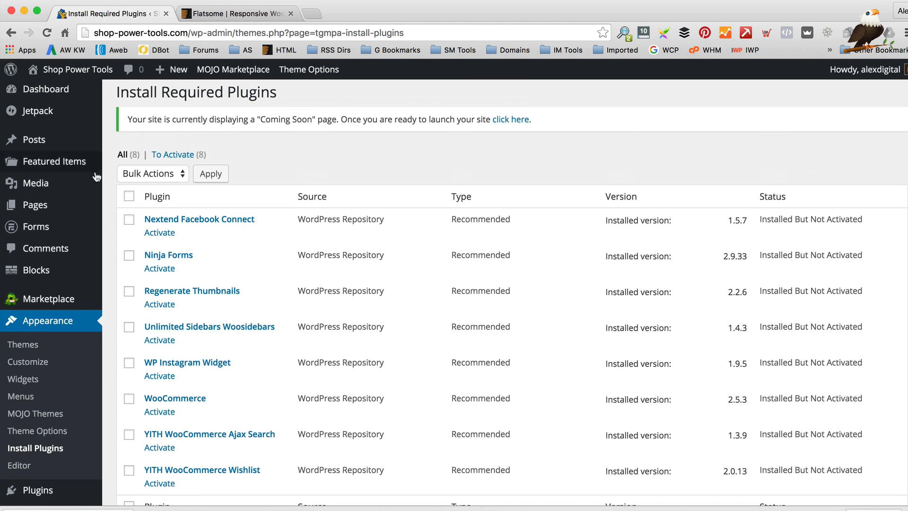
{"action": "left_click", "coordinate": [131, 198]}
{"action": "left_click", "coordinate": [156, 175]}
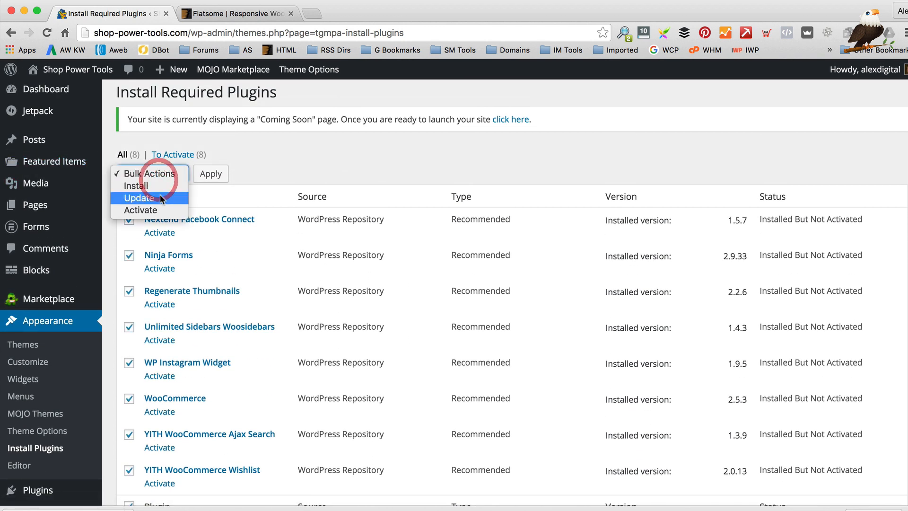
{"action": "left_click", "coordinate": [158, 204]}
{"action": "left_click", "coordinate": [211, 174]}
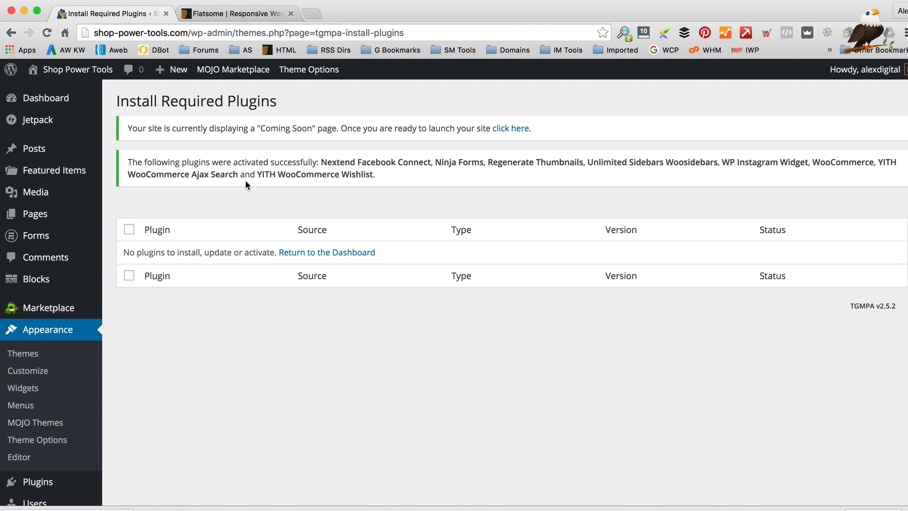
{"action": "mouse_move", "coordinate": [71, 70]}
{"action": "left_click", "coordinate": [76, 90]}
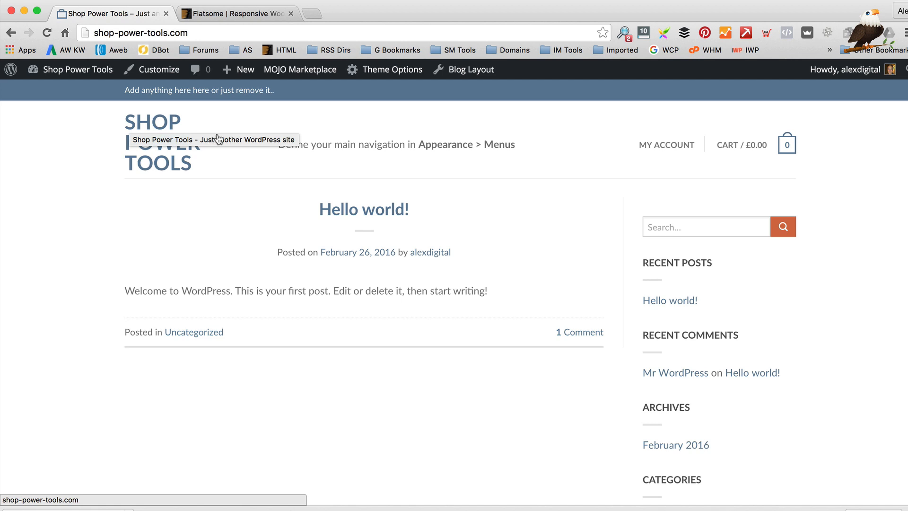
- Go to codecanyon.net and search for woozone
{"action": "left_click", "coordinate": [247, 13]}
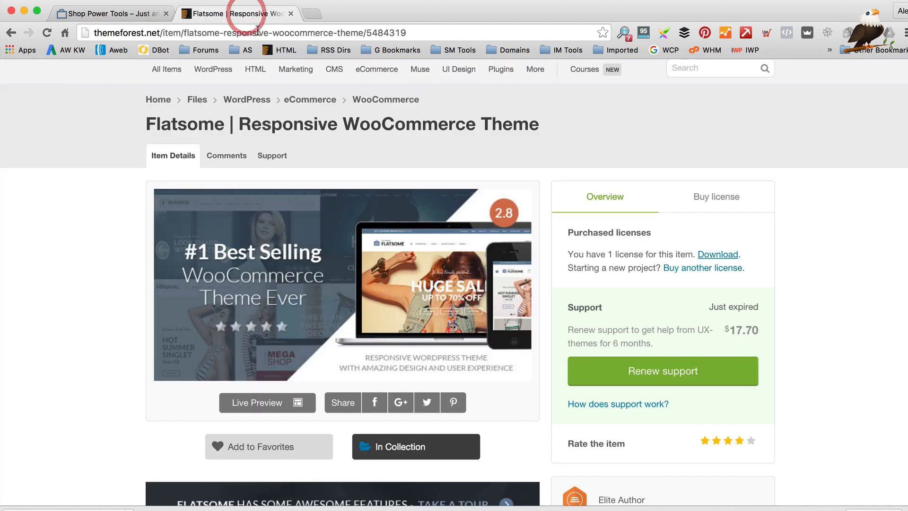
{"action": "left_click", "coordinate": [256, 31]}
{"action": "type", "text": "cody"}
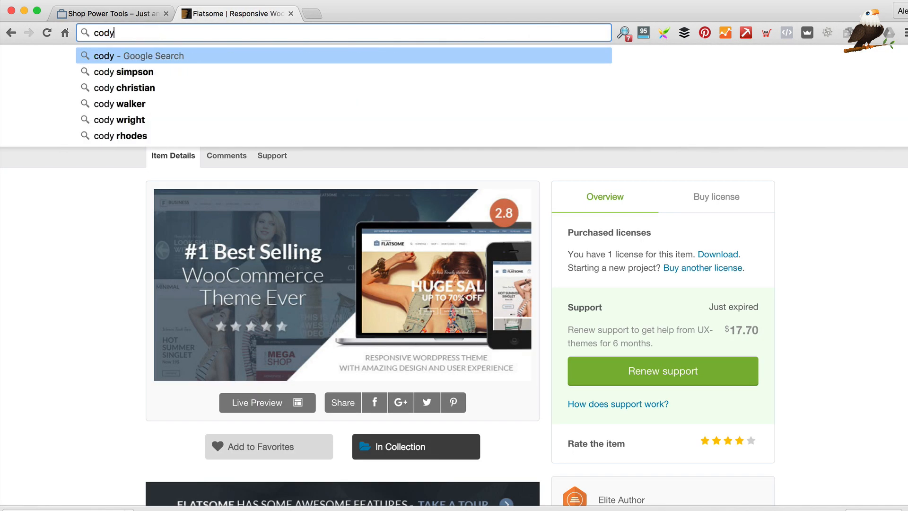
{"action": "key", "text": "BackSpace"}
{"action": "key", "text": "Down"}
{"action": "key", "text": "Return"}
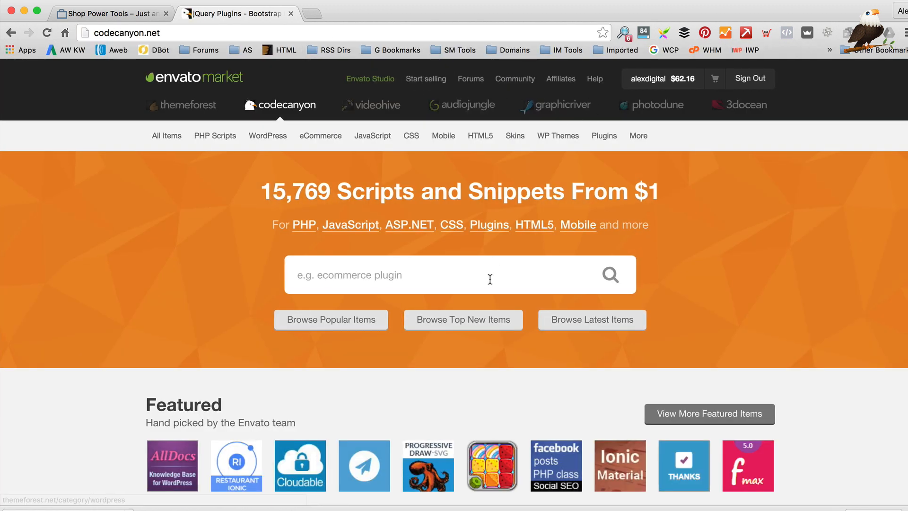
{"action": "left_click", "coordinate": [487, 277]}
{"action": "type", "text": "w"}
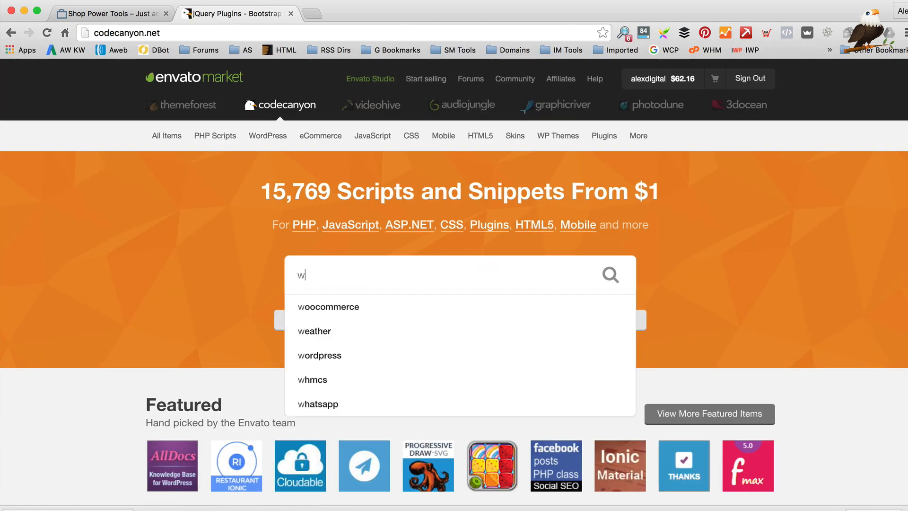
{"action": "type", "text": "oozone"}
{"action": "key", "text": "Return"}
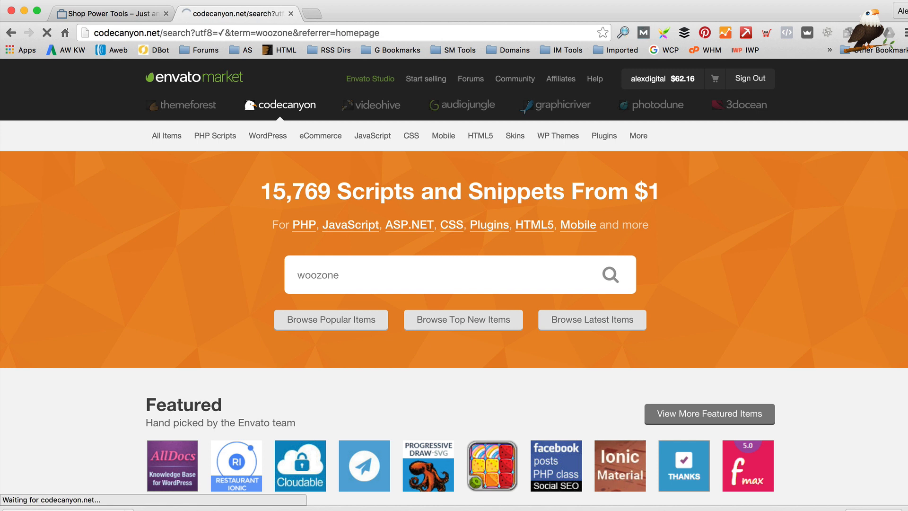
- Download the purchased WooCommerce Amazon Affiliates plugin into the Shop Power tools folder
{"action": "scroll", "coordinate": [478, 294], "scroll_direction": "down", "scroll_amount": 4}
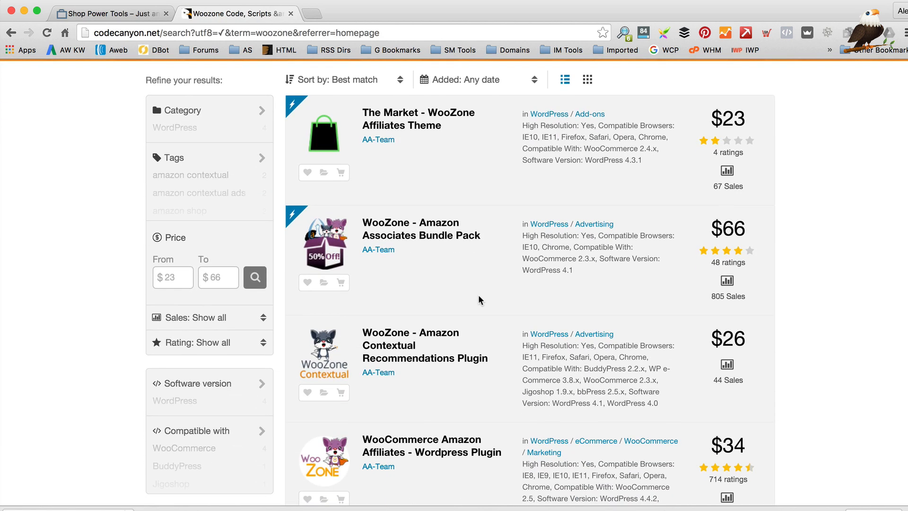
{"action": "scroll", "coordinate": [478, 294], "scroll_direction": "down", "scroll_amount": 2}
{"action": "left_click", "coordinate": [418, 408]}
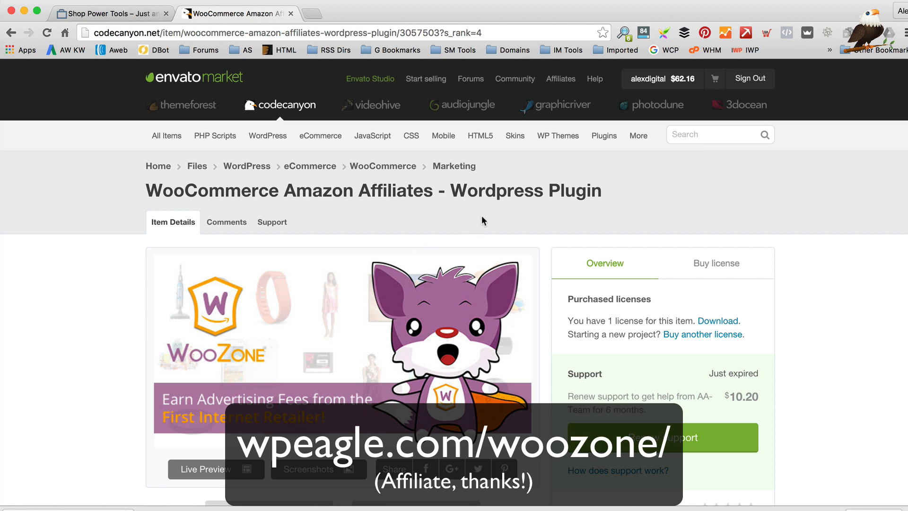
{"action": "scroll", "coordinate": [480, 217], "scroll_direction": "down", "scroll_amount": 2}
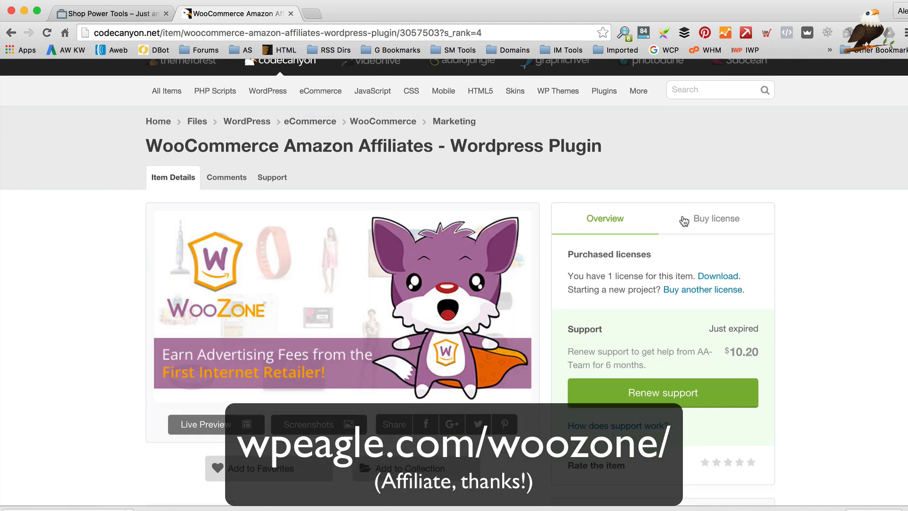
{"action": "left_click", "coordinate": [736, 221]}
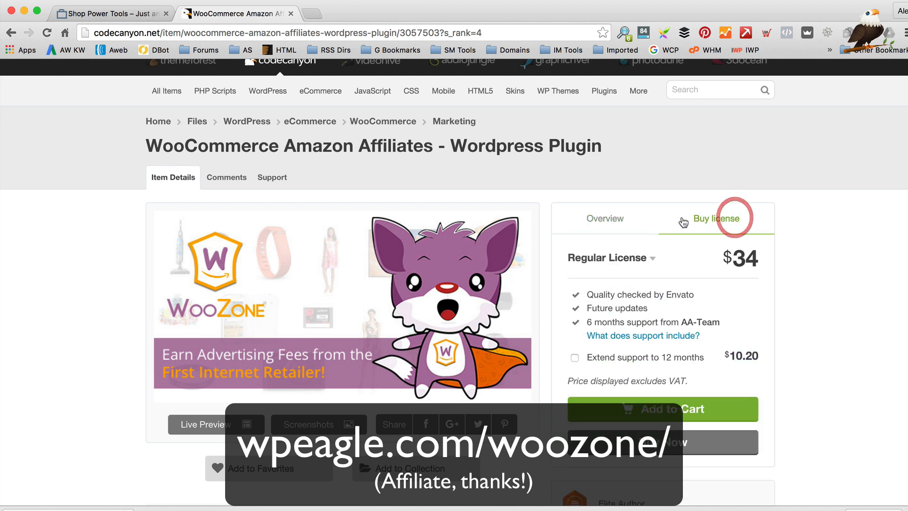
{"action": "left_click", "coordinate": [625, 218]}
{"action": "left_click", "coordinate": [718, 276]}
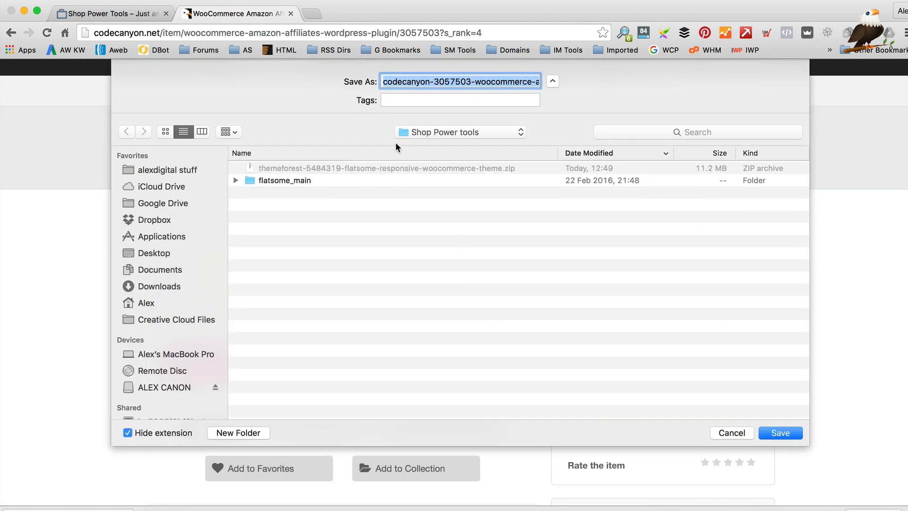
{"action": "left_click", "coordinate": [782, 433]}
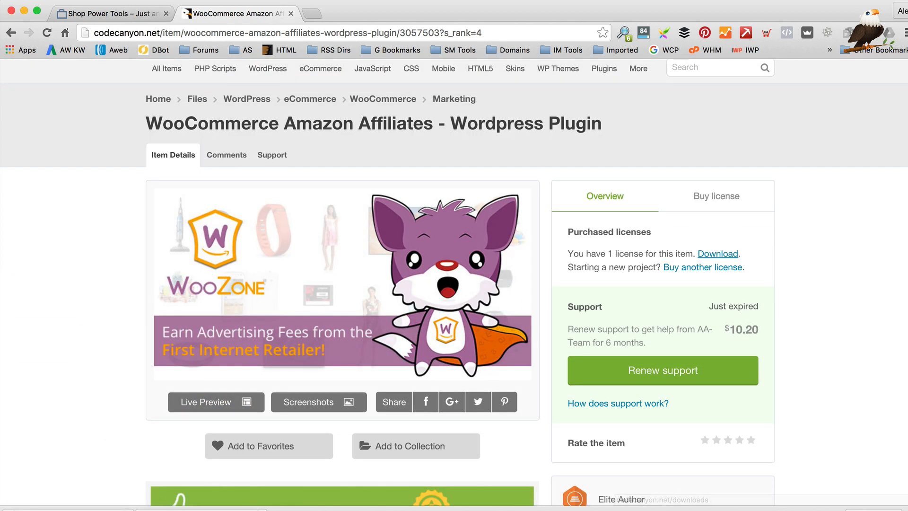
- Reveal the downloaded plugin zip in Finder and extract it with Archive Utility
{"action": "left_click", "coordinate": [128, 507]}
{"action": "left_click", "coordinate": [156, 497]}
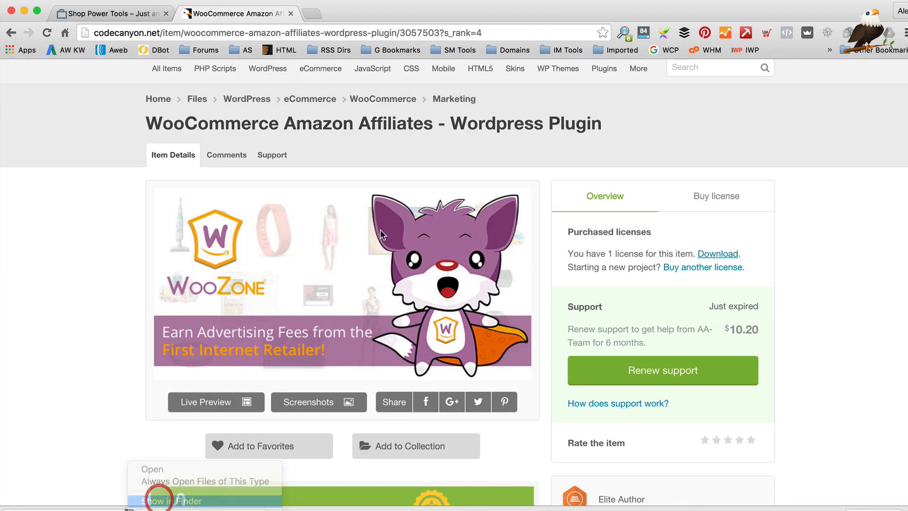
{"action": "right_click", "coordinate": [432, 256]}
{"action": "mouse_move", "coordinate": [437, 275]}
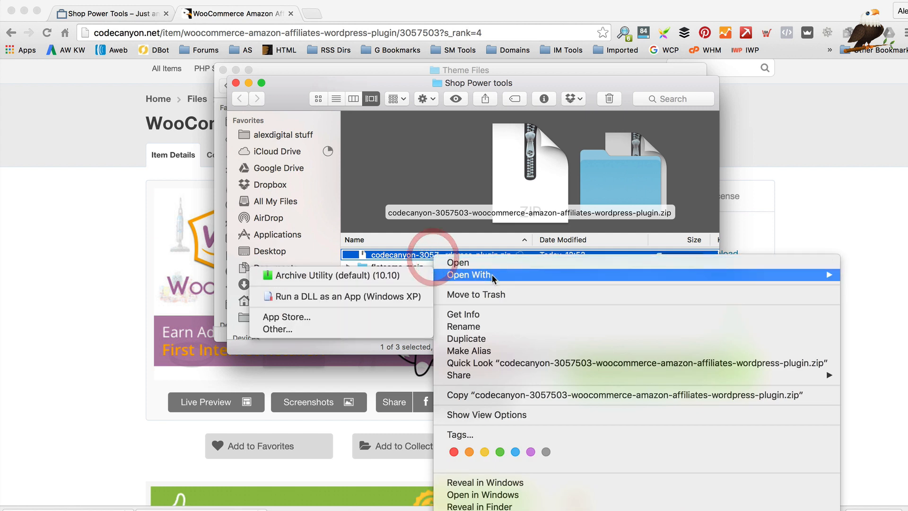
{"action": "left_click", "coordinate": [394, 280]}
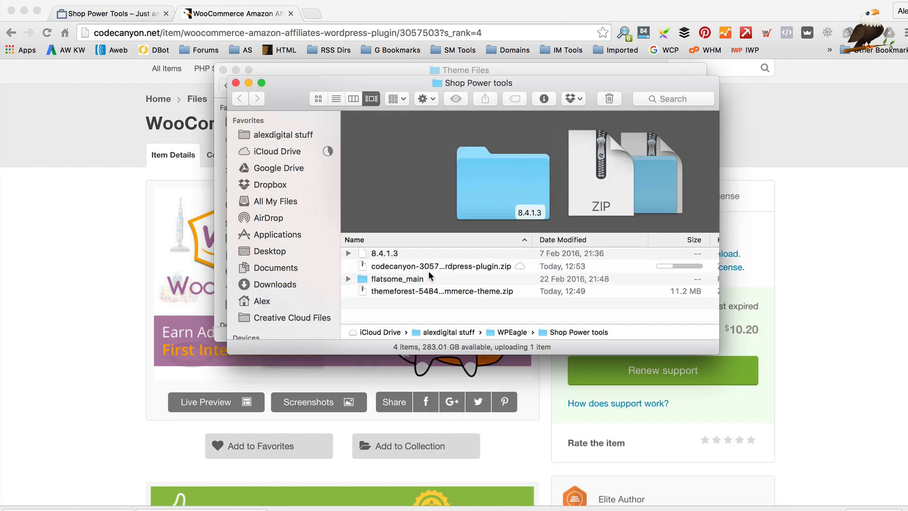
- Open the 8.4.1.3 folder's Plugin folder to find woozone.zip, then close Finder
{"action": "double_click", "coordinate": [396, 256]}
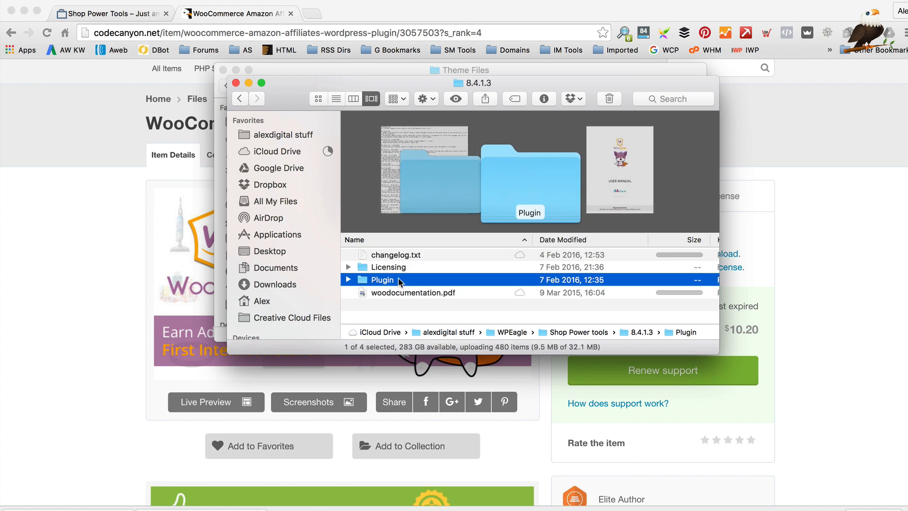
{"action": "double_click", "coordinate": [390, 280]}
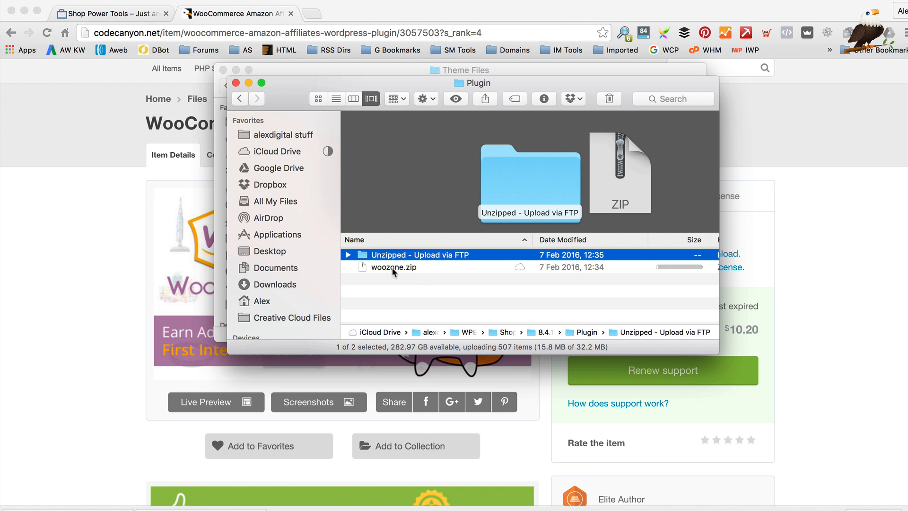
{"action": "left_click", "coordinate": [81, 178]}
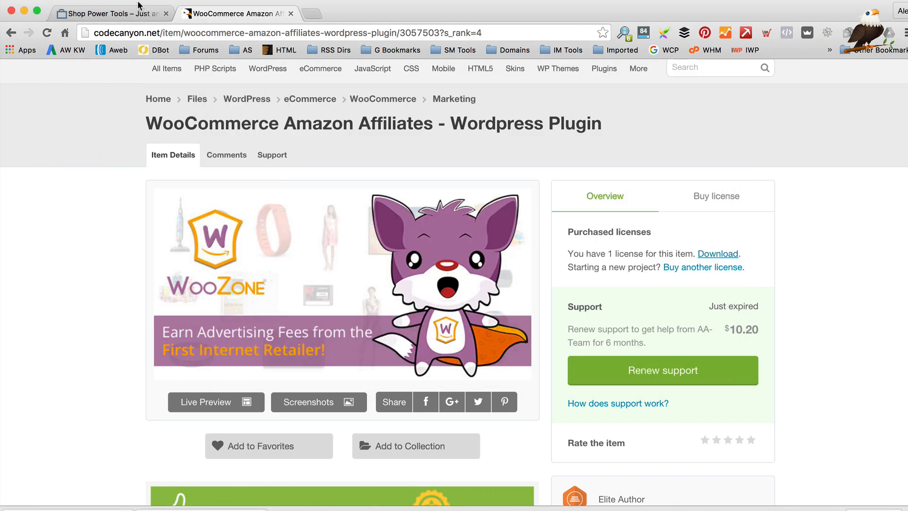
{"action": "left_click", "coordinate": [118, 14]}
- Open WordPress's Plugins > Add New page in Upload Plugin mode
{"action": "mouse_move", "coordinate": [71, 69]}
{"action": "left_click", "coordinate": [60, 92]}
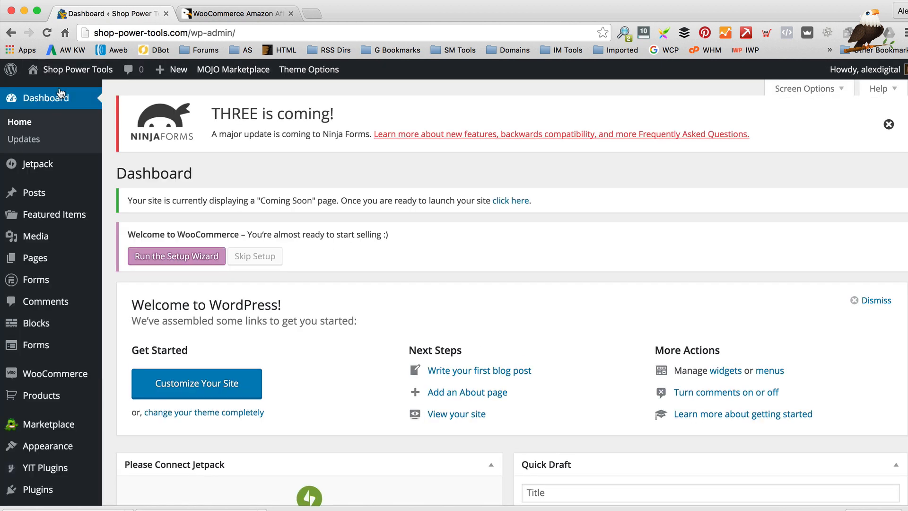
{"action": "scroll", "coordinate": [57, 137], "scroll_direction": "down", "scroll_amount": 1}
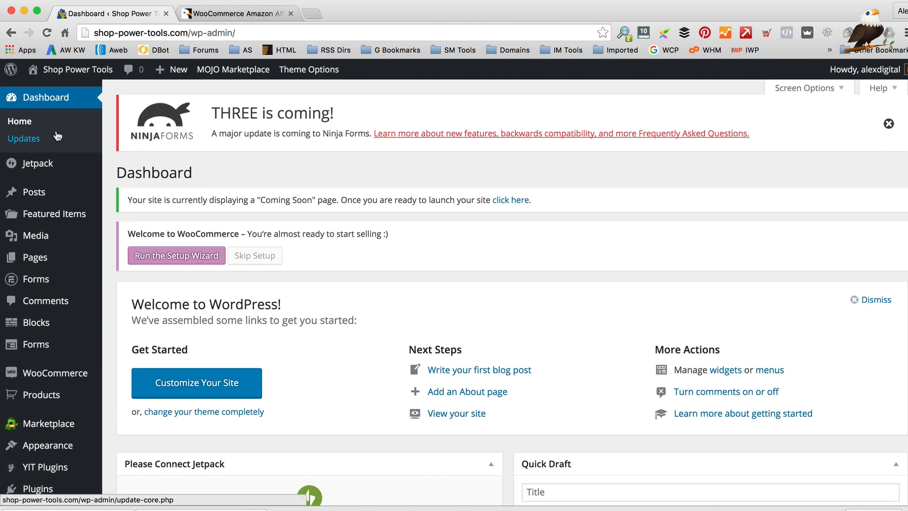
{"action": "scroll", "coordinate": [57, 136], "scroll_direction": "down", "scroll_amount": 3}
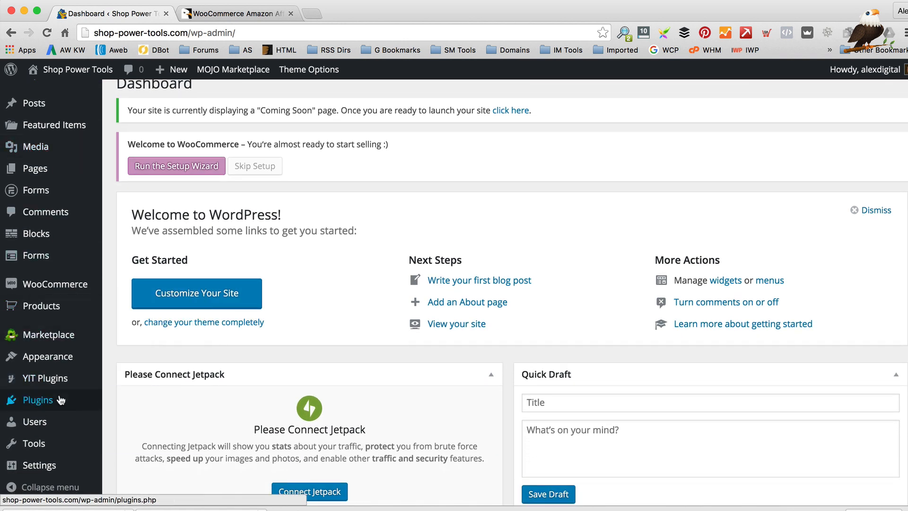
{"action": "mouse_move", "coordinate": [62, 400]}
{"action": "left_click", "coordinate": [150, 421]}
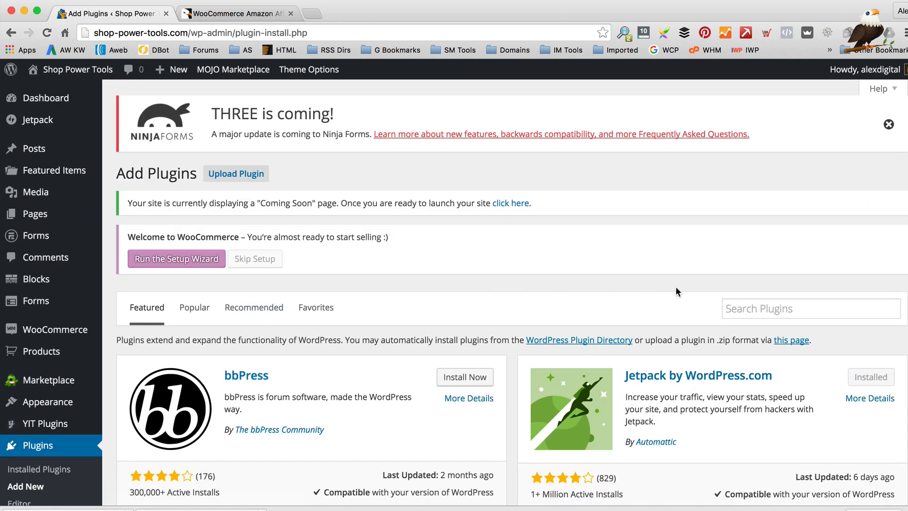
{"action": "left_click", "coordinate": [238, 181]}
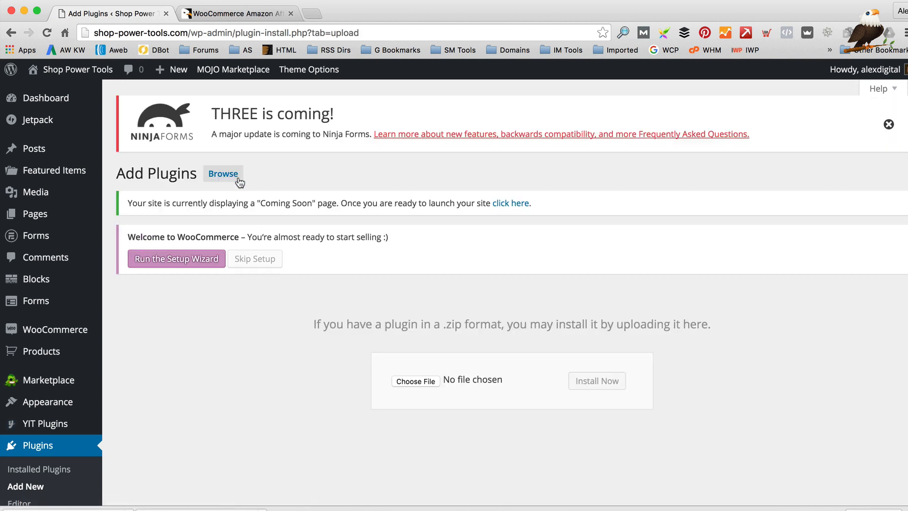
- Upload woozone.zip from the 8.4.1.3 Plugin folder, install it and activate WooZone
{"action": "left_click", "coordinate": [421, 382]}
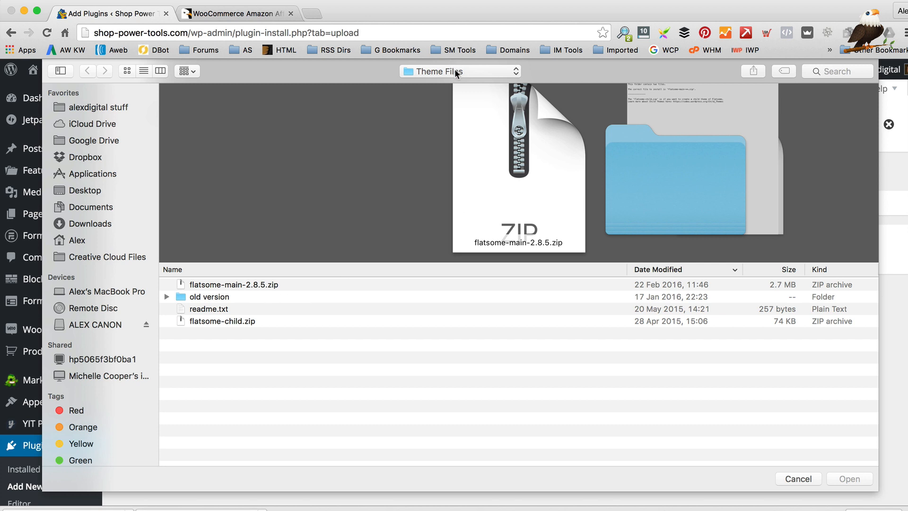
{"action": "left_click", "coordinate": [456, 72]}
{"action": "left_click", "coordinate": [449, 99]}
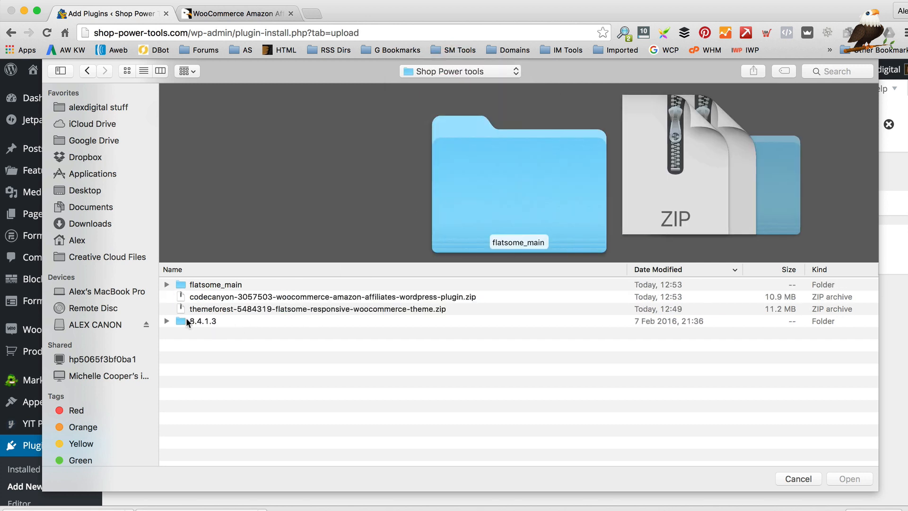
{"action": "double_click", "coordinate": [202, 322]}
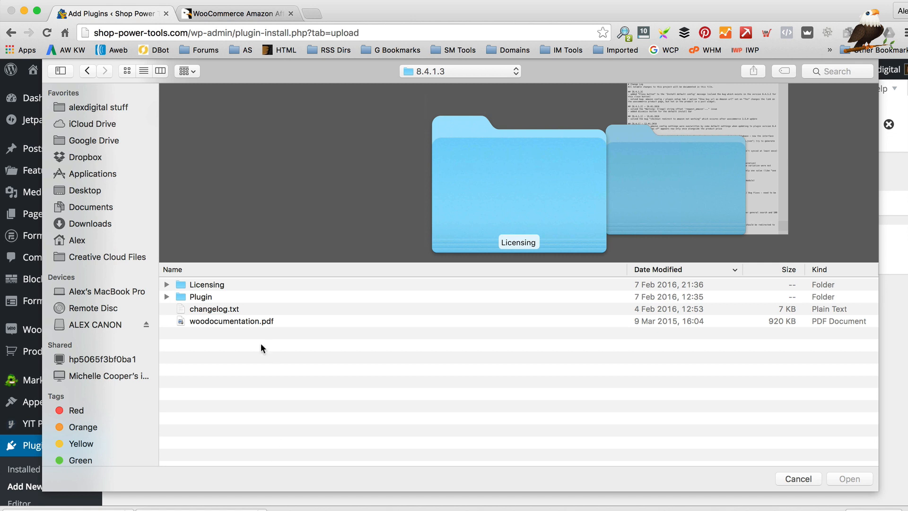
{"action": "double_click", "coordinate": [234, 296]}
{"action": "left_click", "coordinate": [241, 298]}
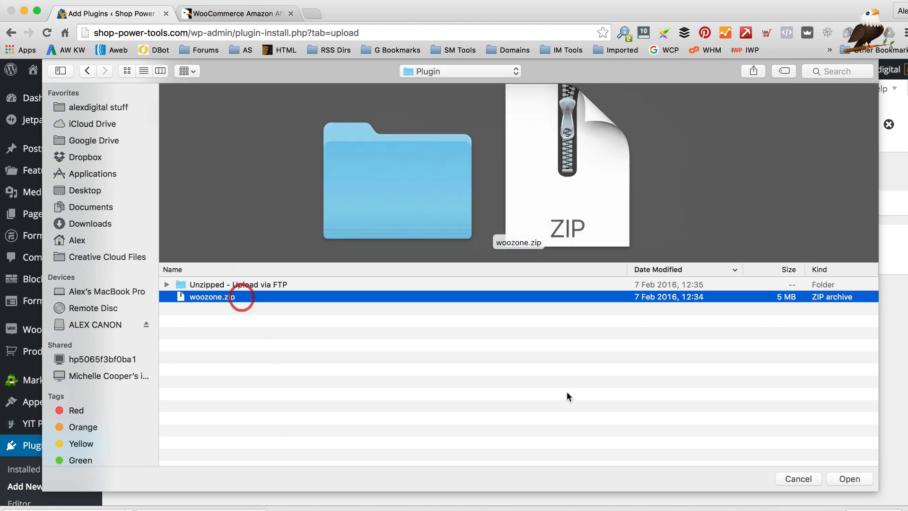
{"action": "left_click", "coordinate": [849, 478]}
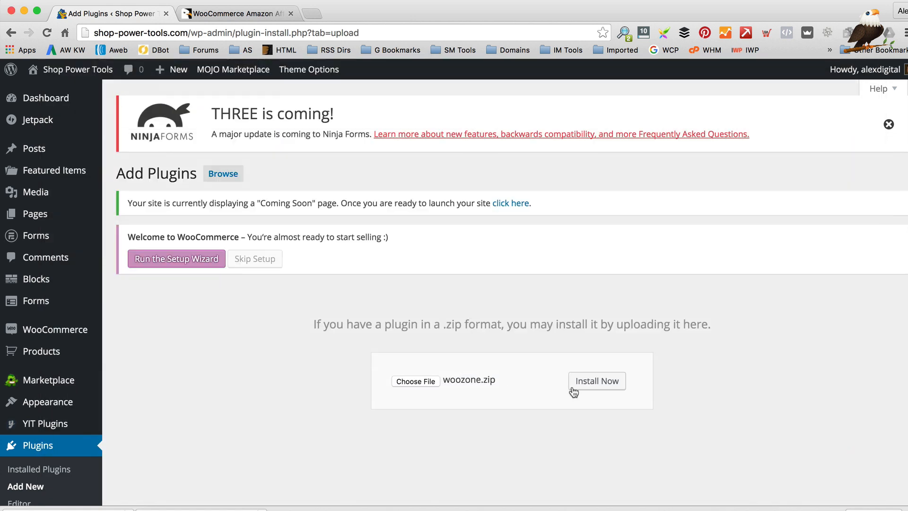
{"action": "left_click", "coordinate": [613, 388]}
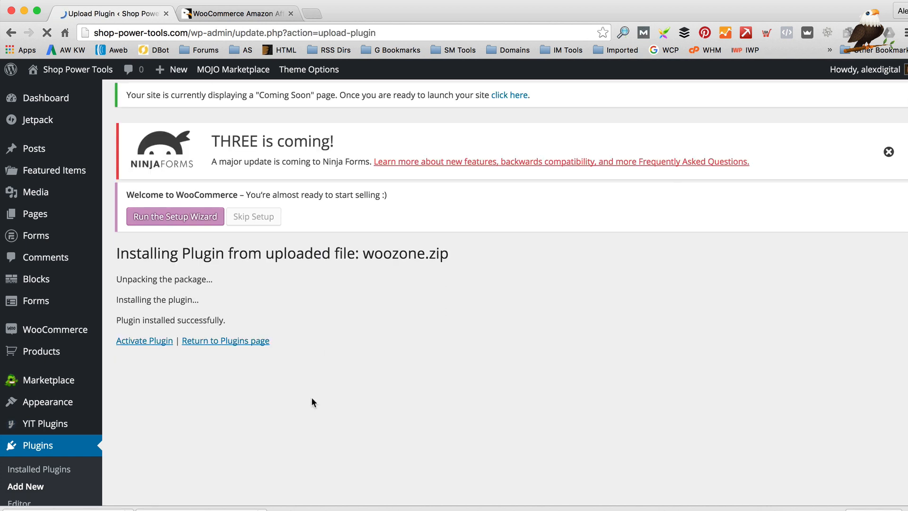
{"action": "left_click", "coordinate": [148, 347]}
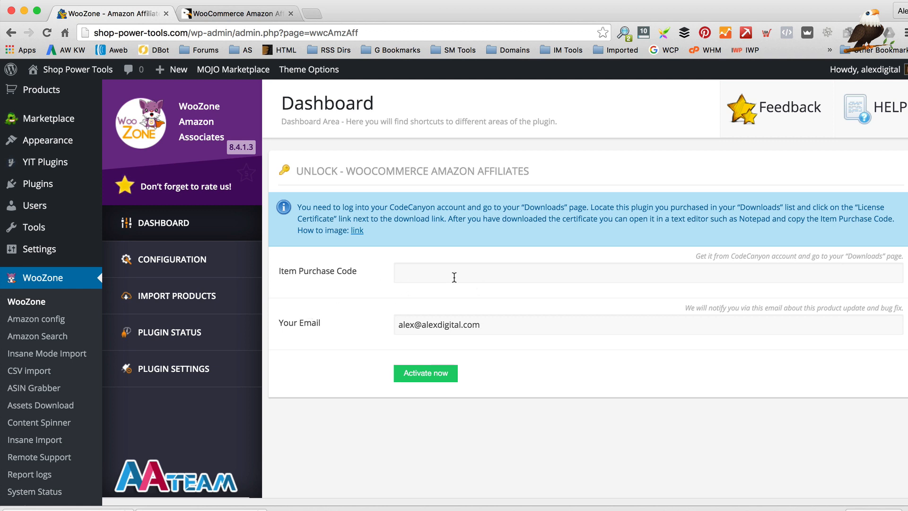
- Copy the item purchase code from the CodeCanyon plugin's Support page
{"action": "left_click", "coordinate": [246, 14]}
{"action": "left_click", "coordinate": [283, 155]}
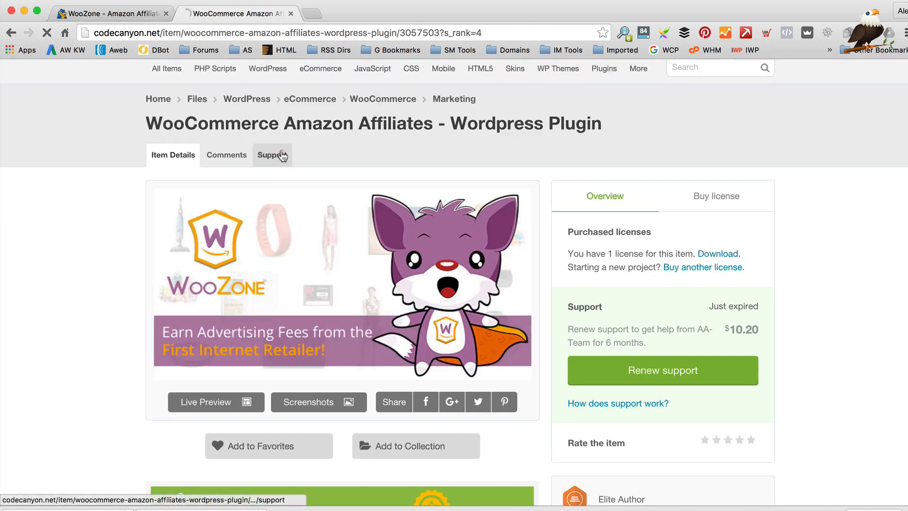
{"action": "scroll", "coordinate": [282, 156], "scroll_direction": "down", "scroll_amount": 5}
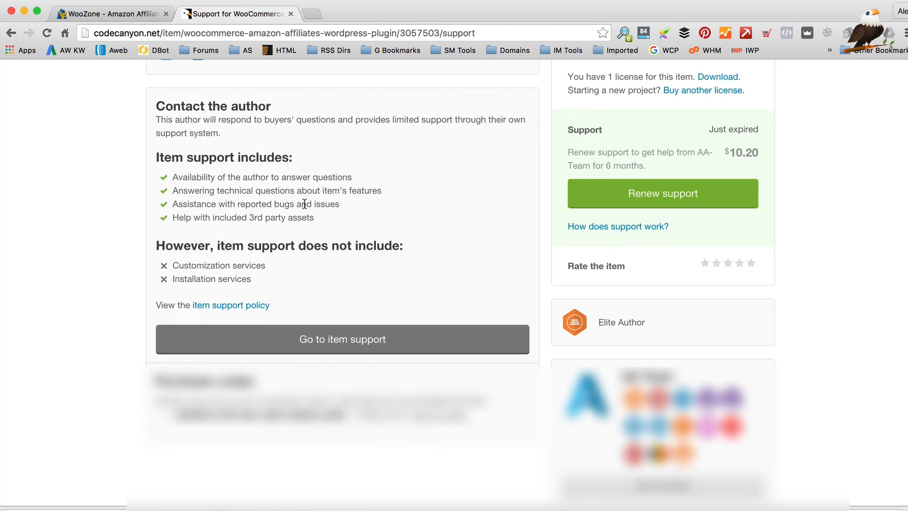
{"action": "left_click_drag", "start_coordinate": [345, 415], "coordinate": [169, 418]}
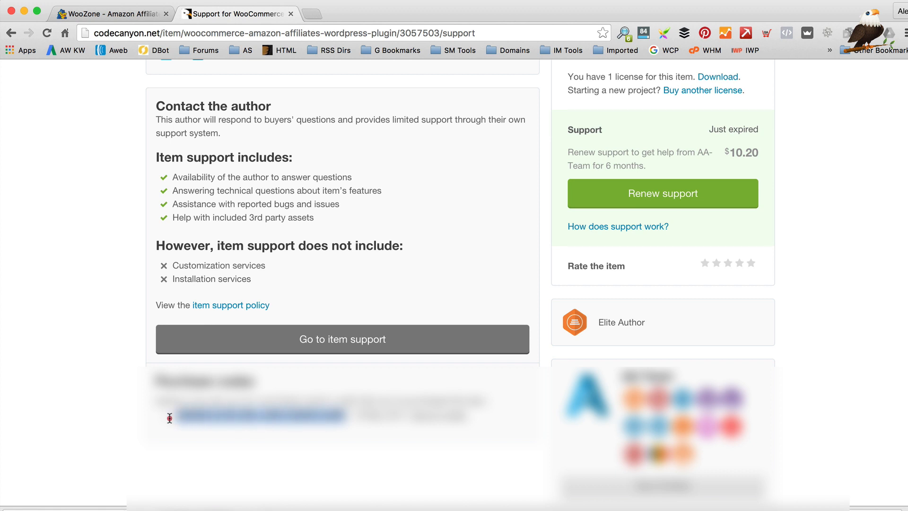
{"action": "right_click", "coordinate": [179, 418]}
{"action": "left_click", "coordinate": [243, 364]}
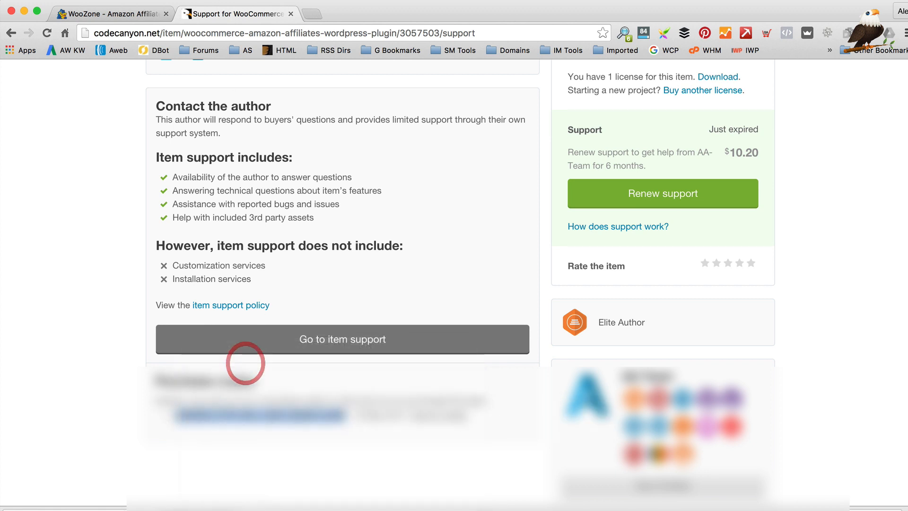
- Paste the purchase code into WooZone's Item Purchase Code field and activate the licence
{"action": "left_click", "coordinate": [105, 15]}
{"action": "left_click", "coordinate": [458, 271]}
{"action": "right_click", "coordinate": [458, 271]}
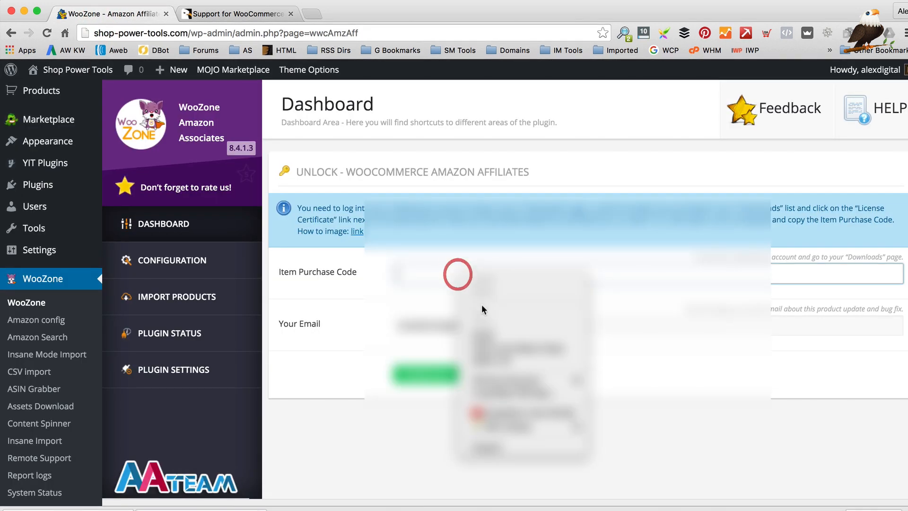
{"action": "left_click", "coordinate": [492, 335]}
{"action": "left_click", "coordinate": [428, 373]}
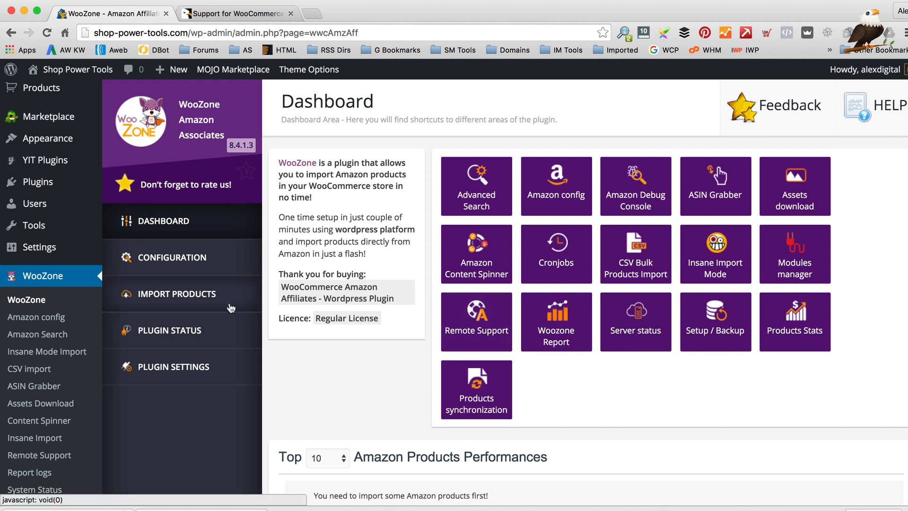
- Open WooZone's Configuration > Amazon config page and start a new browser tab
{"action": "left_click", "coordinate": [208, 268]}
{"action": "left_click", "coordinate": [190, 294]}
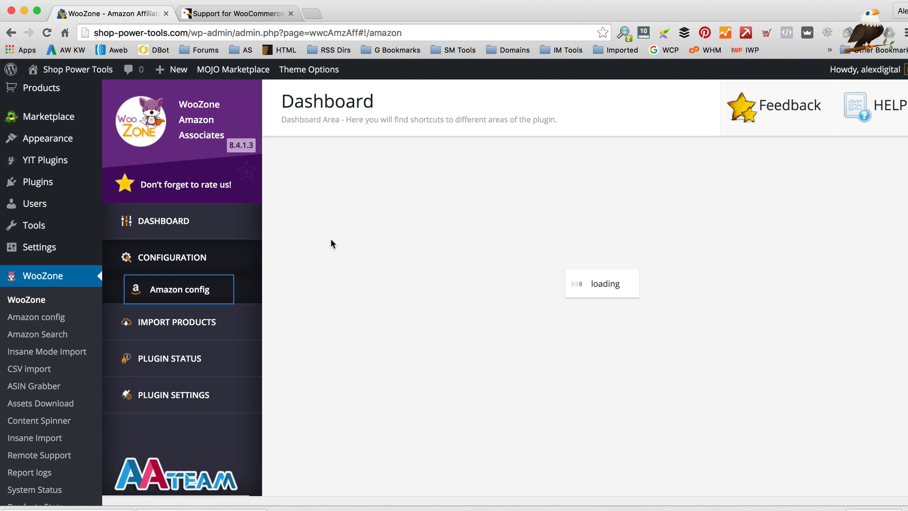
{"action": "left_click", "coordinate": [316, 13]}
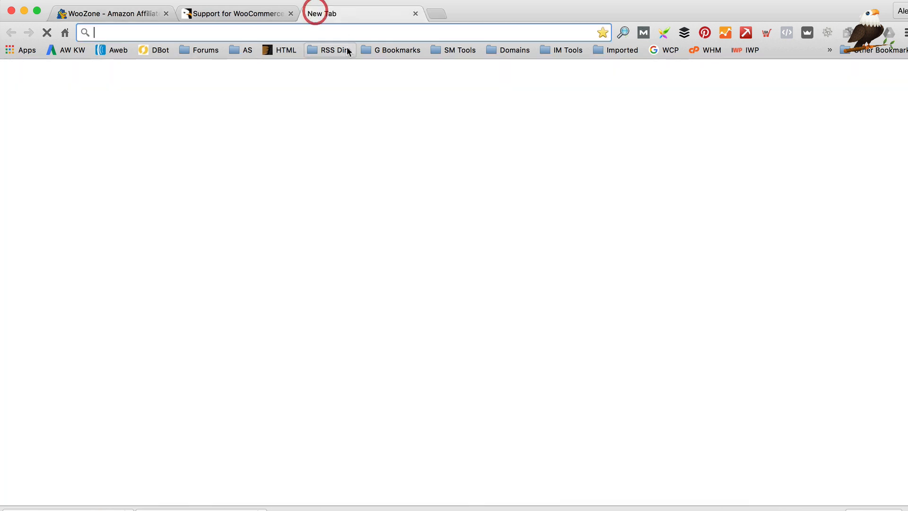
- Load amazon.co.uk and follow its footer link to the Associates Programme
{"action": "type", "text": "am"}
{"action": "key", "text": "Return"}
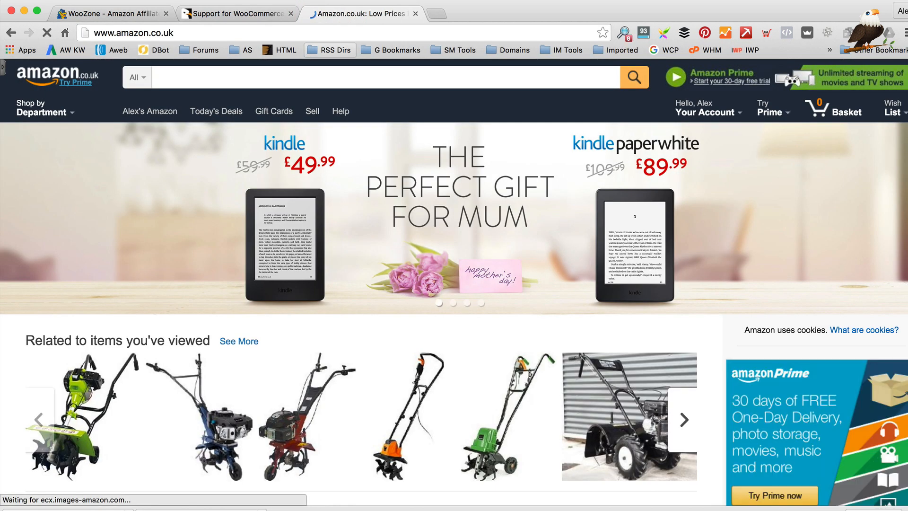
{"action": "scroll", "coordinate": [434, 202], "scroll_direction": "down", "scroll_amount": 20}
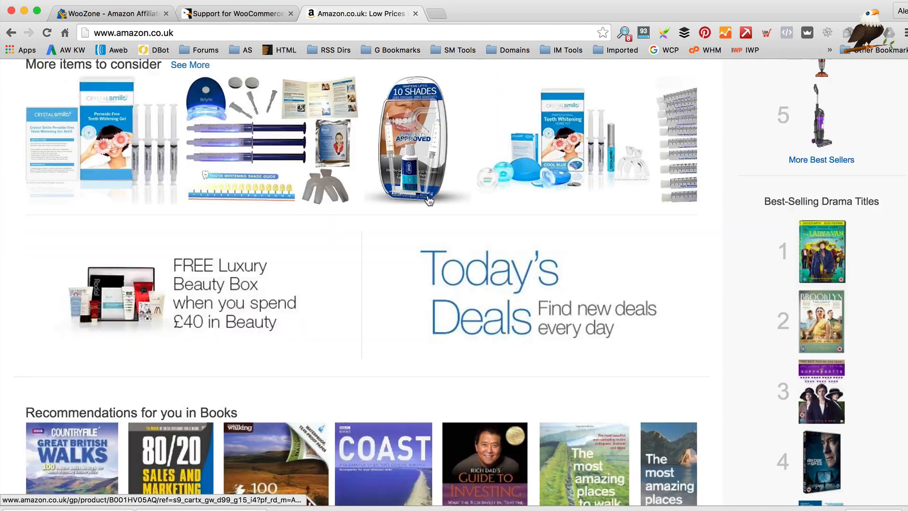
{"action": "scroll", "coordinate": [286, 163], "scroll_direction": "up", "scroll_amount": 3}
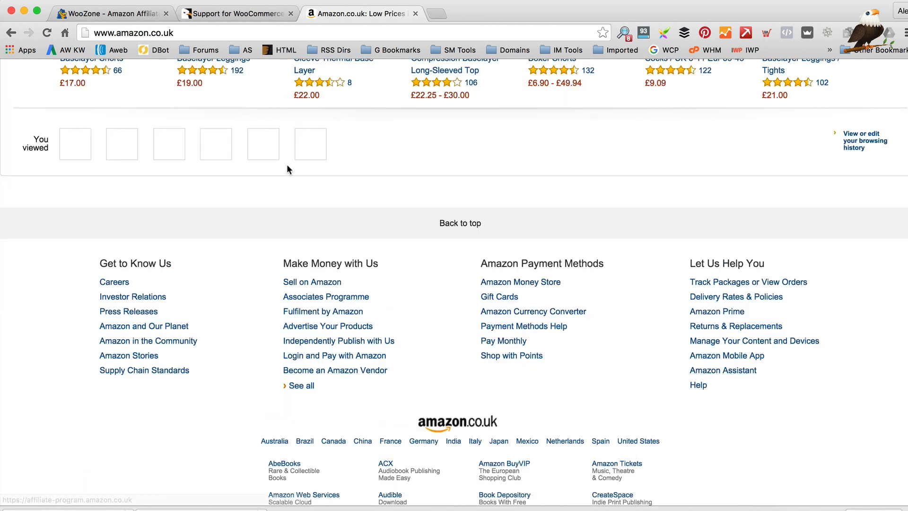
{"action": "left_click", "coordinate": [325, 298]}
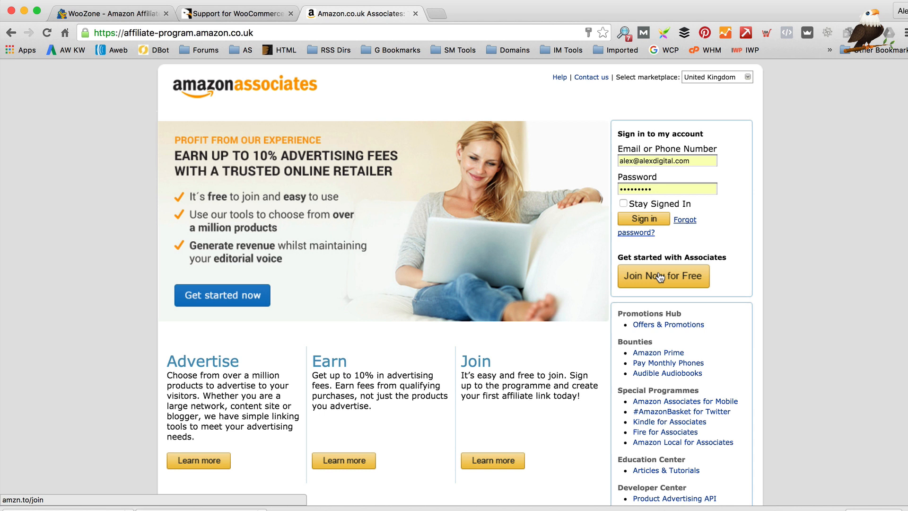
- Sign in to Amazon Associates and sign up for the Product Advertising API
{"action": "left_click", "coordinate": [647, 220]}
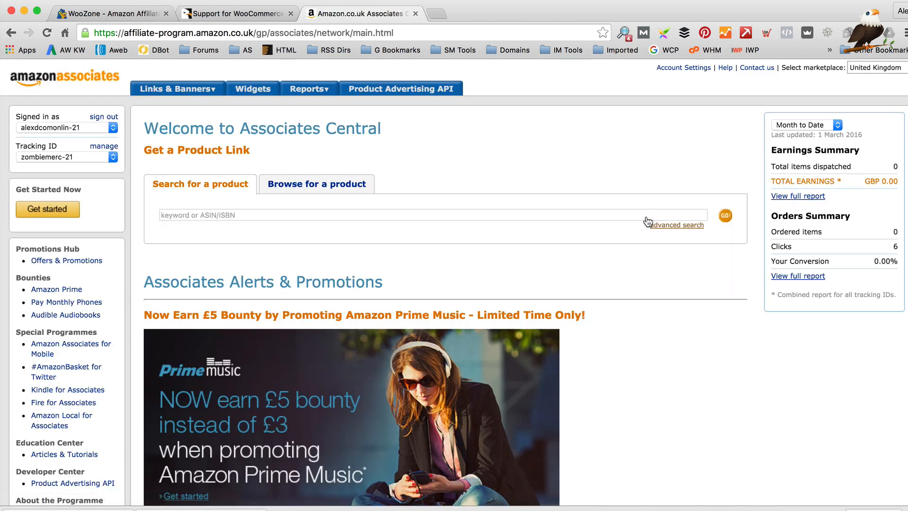
{"action": "left_click", "coordinate": [405, 94]}
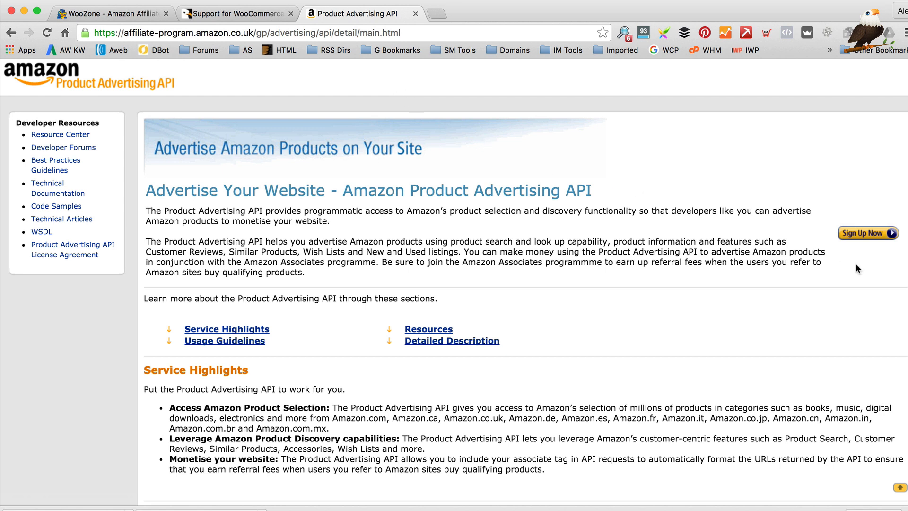
{"action": "left_click", "coordinate": [869, 233]}
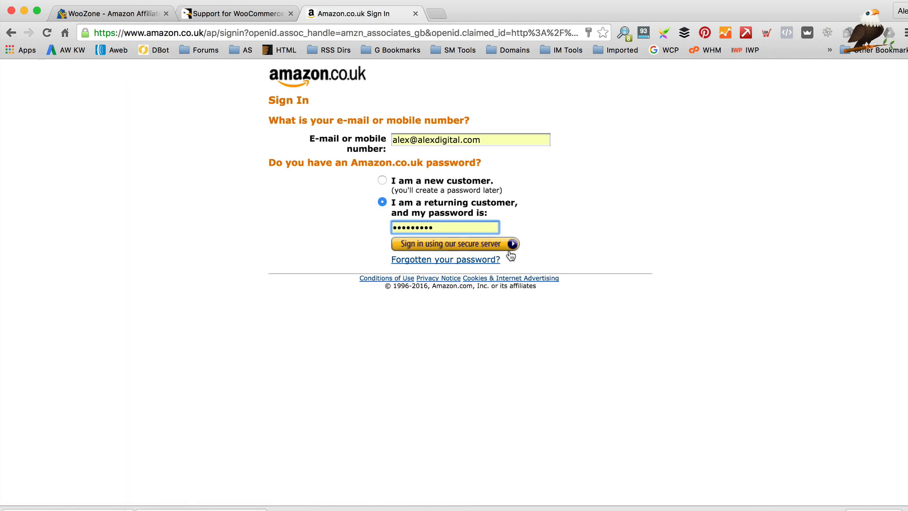
{"action": "left_click", "coordinate": [509, 250]}
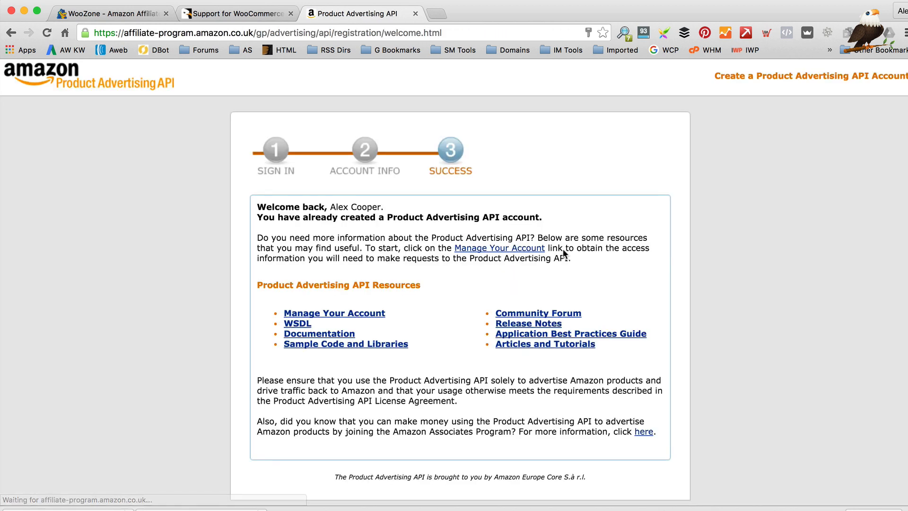
- Open Manage Your Account and follow the AWS Security Credentials Console link
{"action": "scroll", "coordinate": [561, 251], "scroll_direction": "down", "scroll_amount": 2}
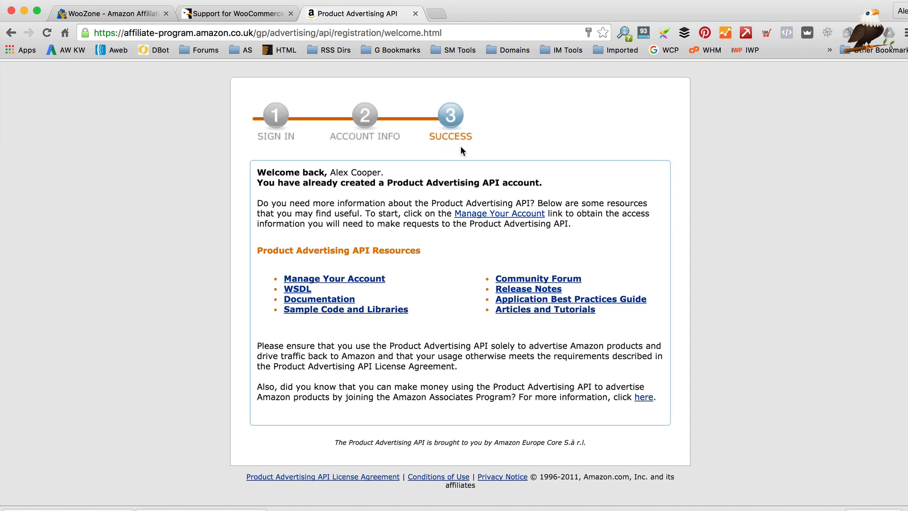
{"action": "scroll", "coordinate": [461, 147], "scroll_direction": "down", "scroll_amount": 1}
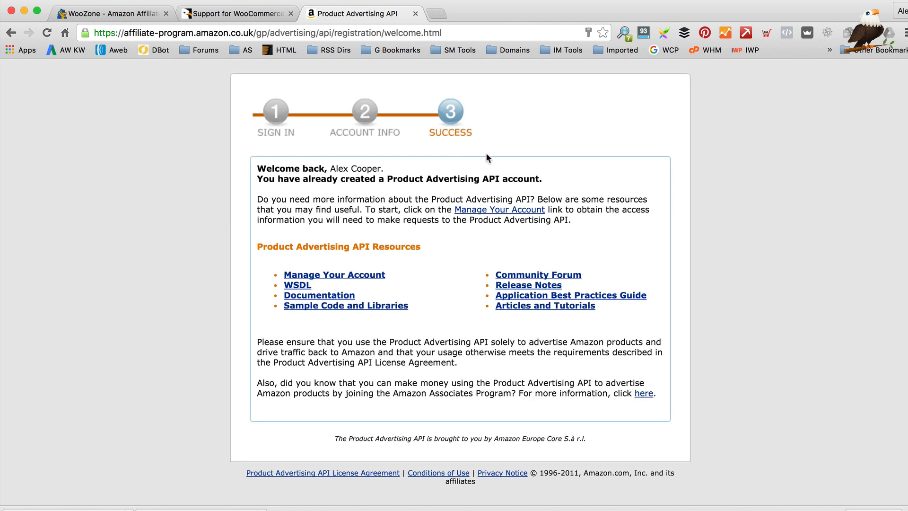
{"action": "left_click", "coordinate": [355, 279]}
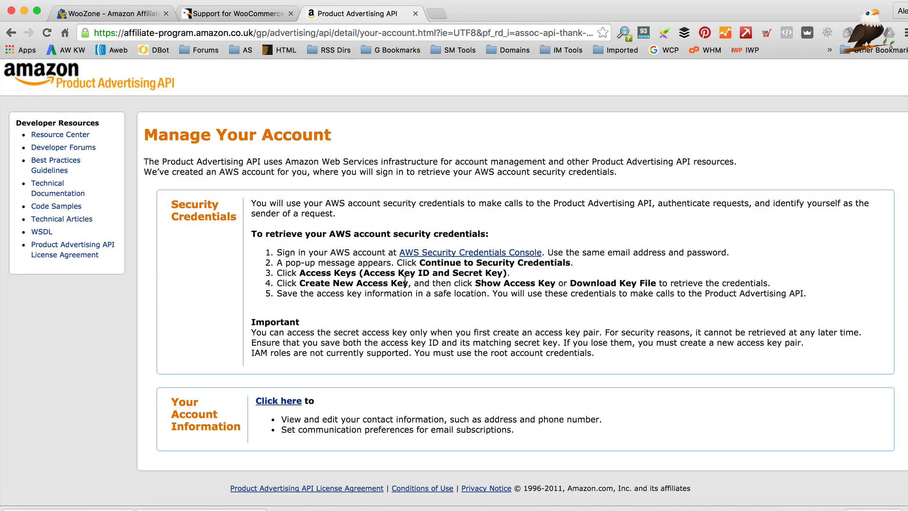
{"action": "left_click", "coordinate": [483, 253]}
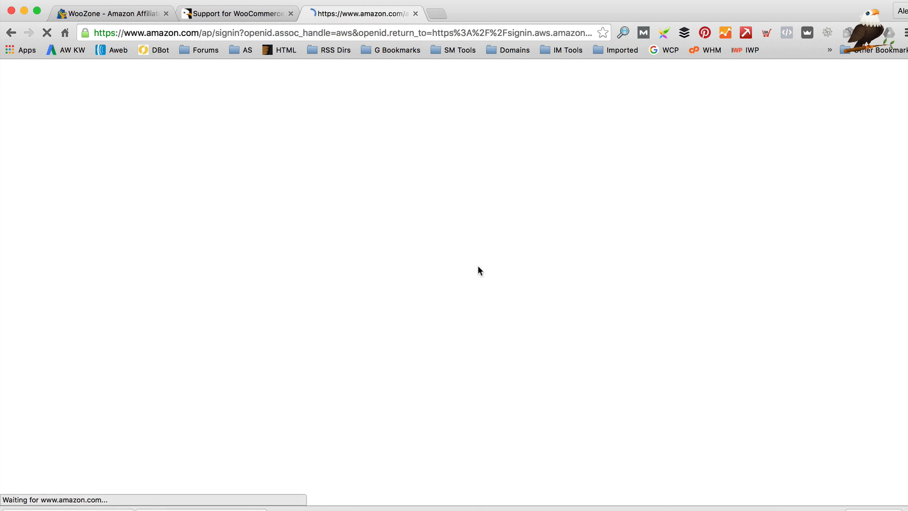
- Sign in to AWS, continue to Security Credentials and expand the Access Keys table
{"action": "left_click", "coordinate": [269, 325]}
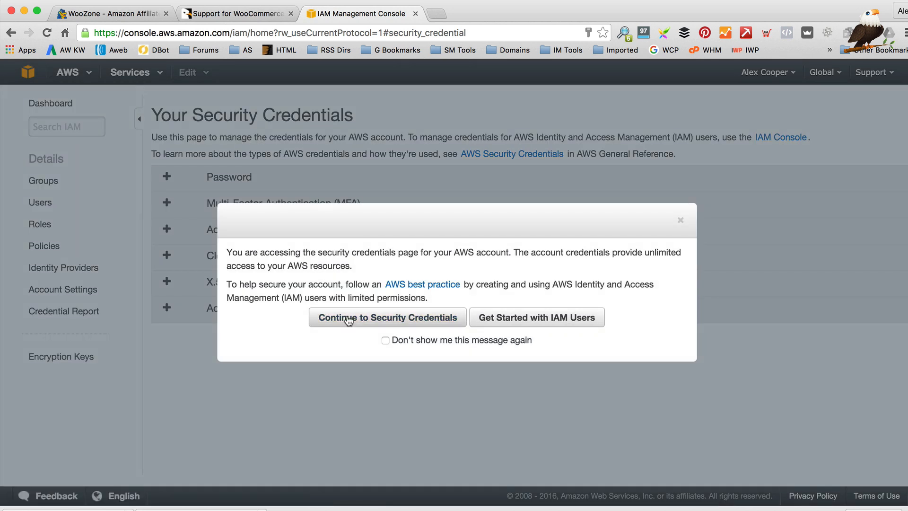
{"action": "left_click", "coordinate": [348, 318]}
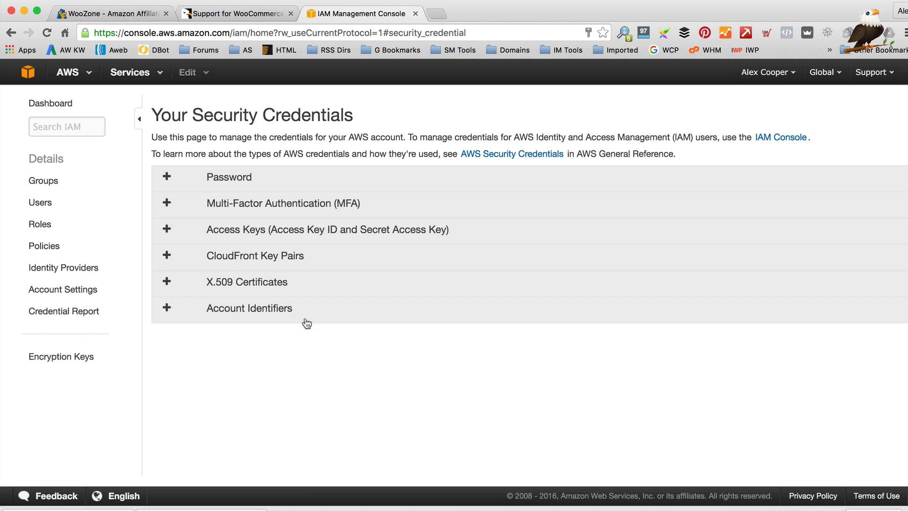
{"action": "left_click", "coordinate": [166, 230]}
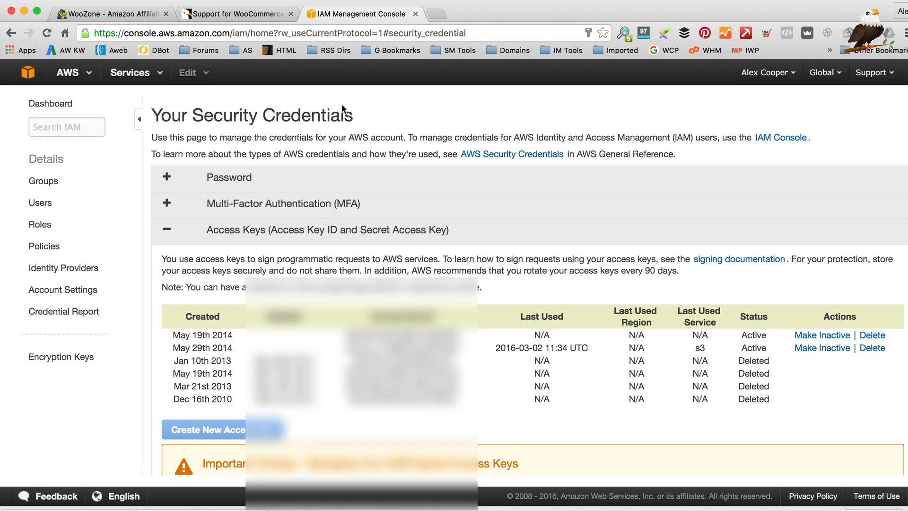
{"action": "left_click", "coordinate": [134, 14]}
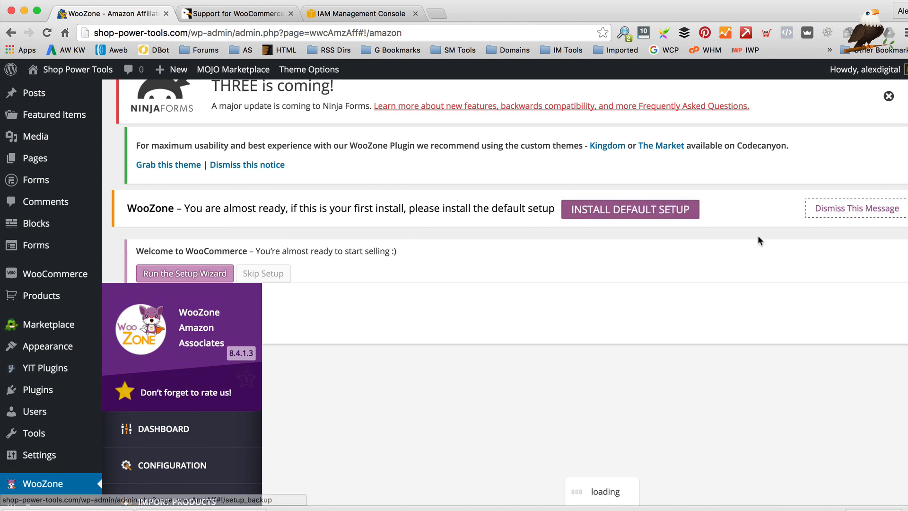
- Run WooZone's INSTALL DEFAULT SETUP and install the default plugin settings
{"action": "left_click", "coordinate": [653, 210]}
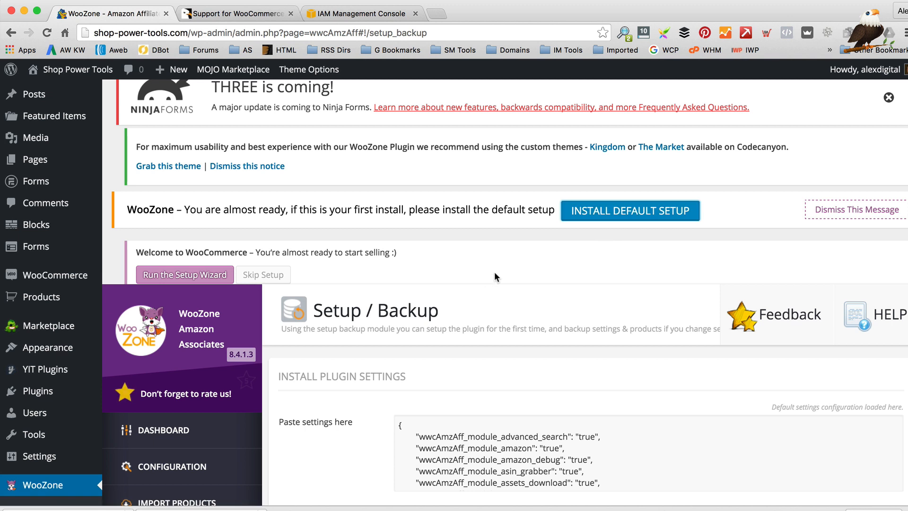
{"action": "scroll", "coordinate": [494, 272], "scroll_direction": "down", "scroll_amount": 10}
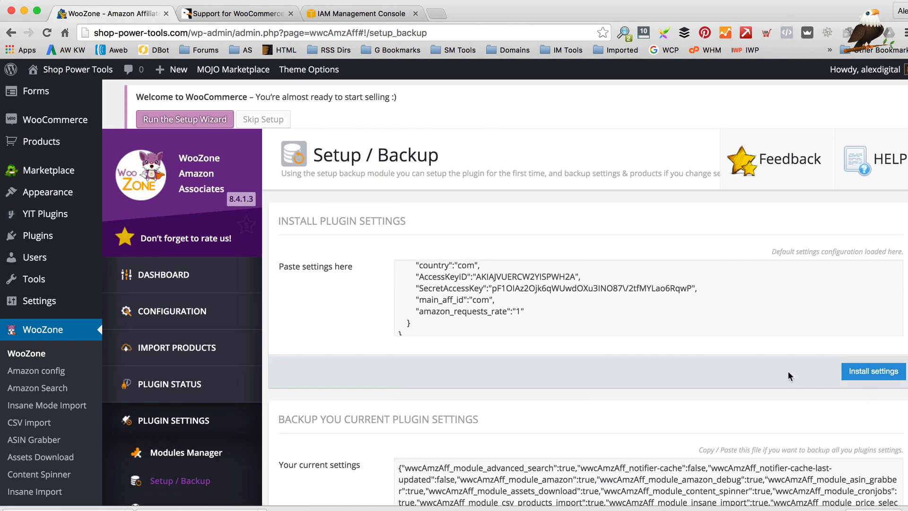
{"action": "left_click", "coordinate": [874, 372]}
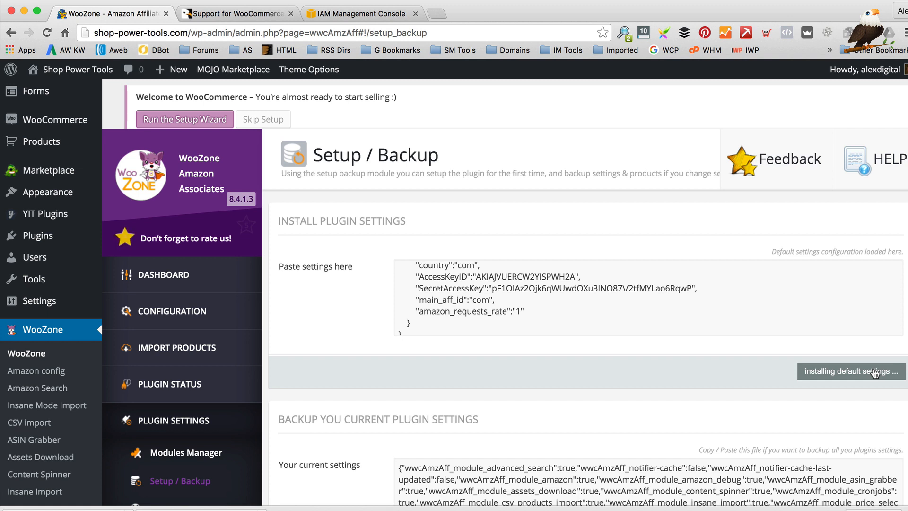
{"action": "scroll", "coordinate": [545, 388], "scroll_direction": "down", "scroll_amount": 2}
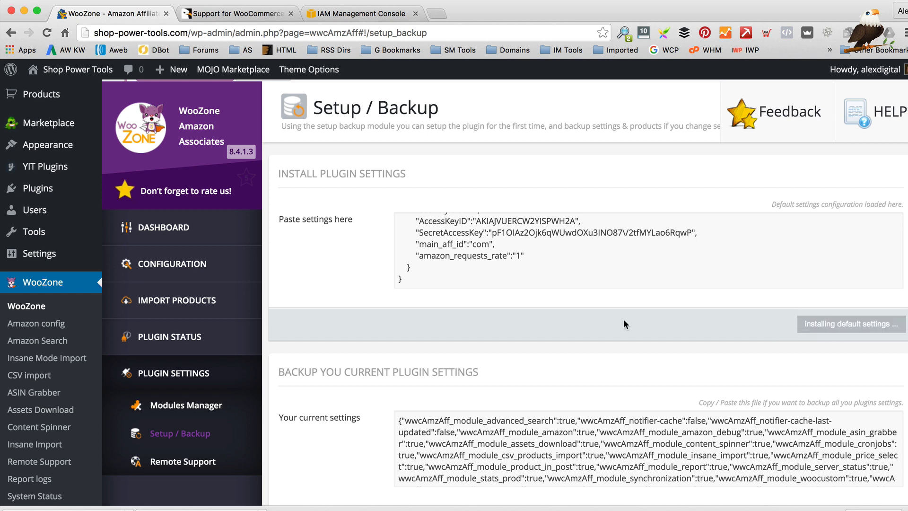
{"action": "left_click", "coordinate": [199, 261]}
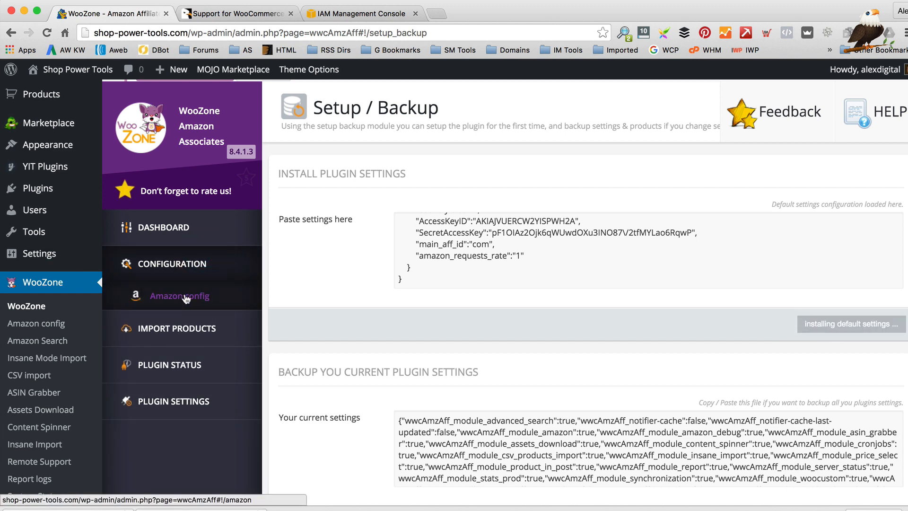
- Review the Access Key ID and Secret Access Key fields against the AWS IAM credentials tab
{"action": "left_click", "coordinate": [186, 298]}
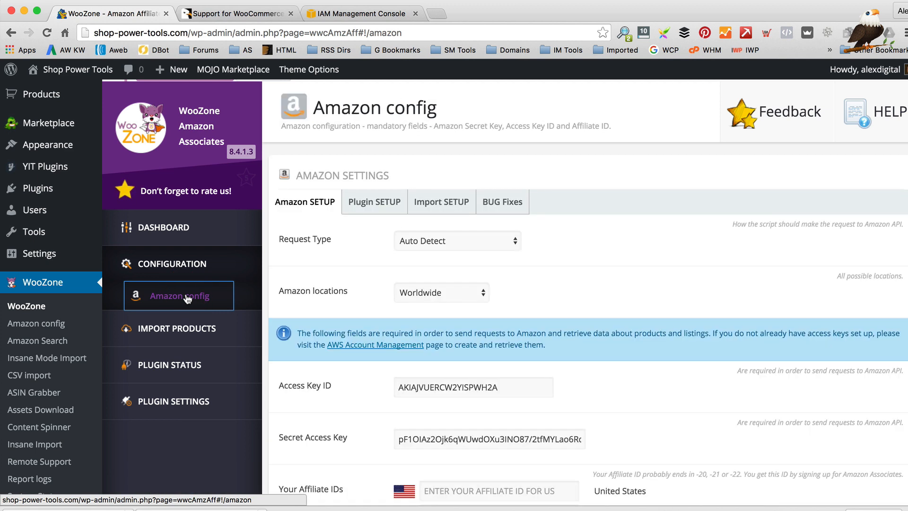
{"action": "scroll", "coordinate": [421, 232], "scroll_direction": "down", "scroll_amount": 3}
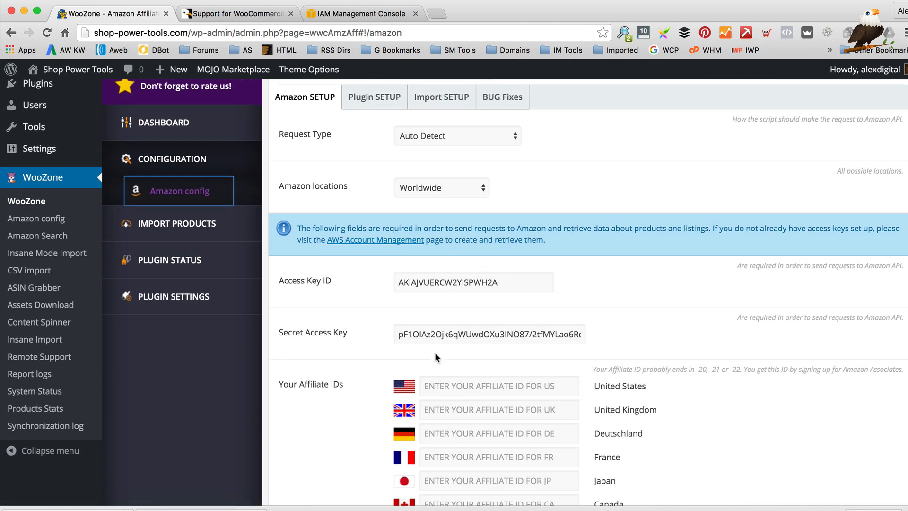
{"action": "scroll", "coordinate": [377, 266], "scroll_direction": "down", "scroll_amount": 3}
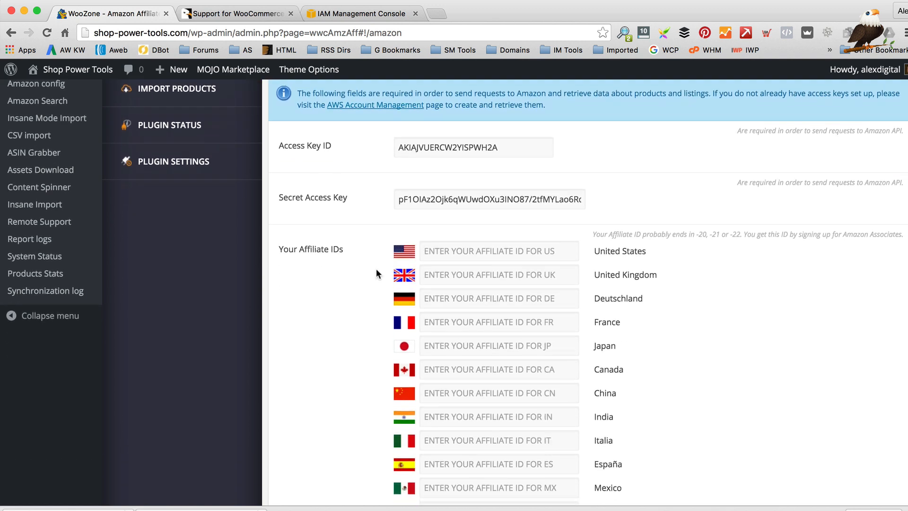
{"action": "scroll", "coordinate": [376, 268], "scroll_direction": "up", "scroll_amount": 4}
{"action": "scroll", "coordinate": [377, 268], "scroll_direction": "up", "scroll_amount": 3}
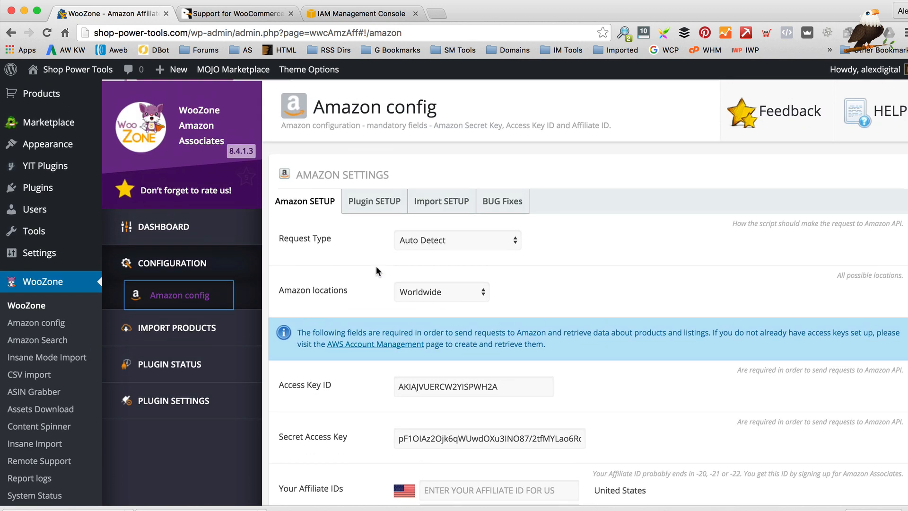
{"action": "scroll", "coordinate": [391, 259], "scroll_direction": "down", "scroll_amount": 1}
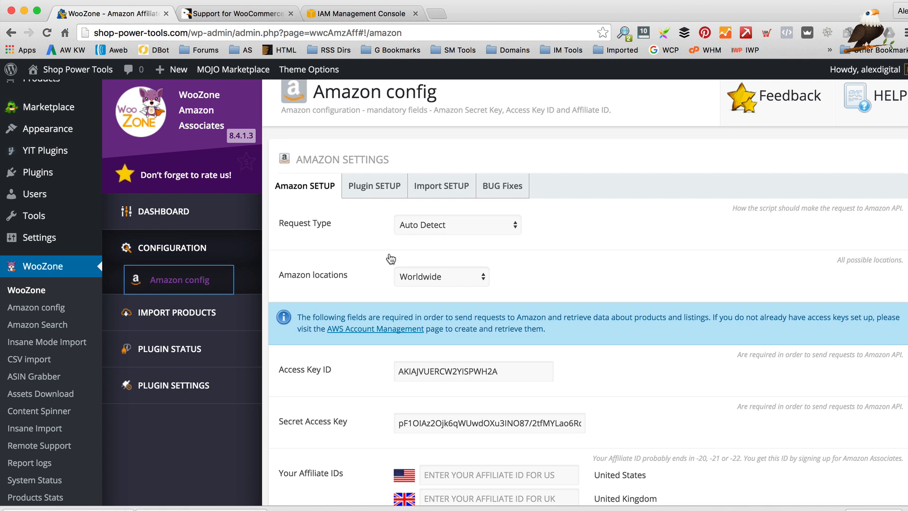
{"action": "scroll", "coordinate": [391, 258], "scroll_direction": "down", "scroll_amount": 1}
{"action": "left_click", "coordinate": [350, 14]}
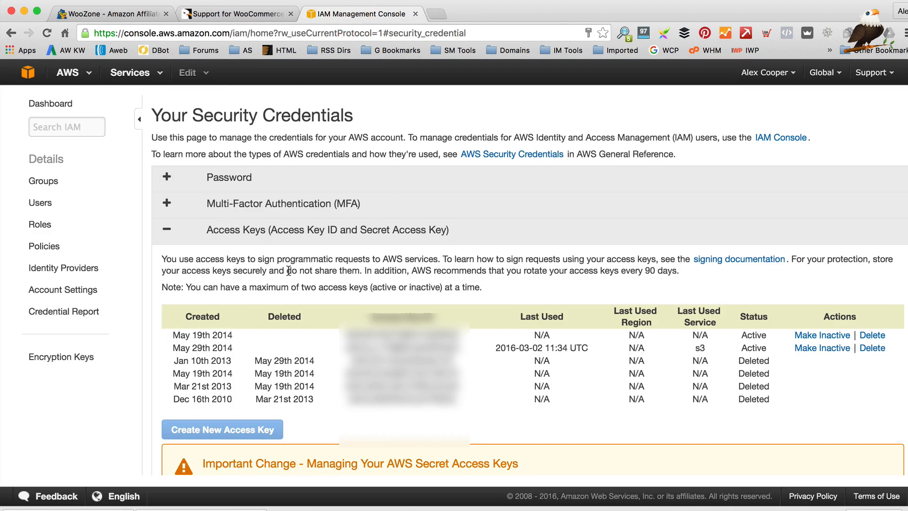
{"action": "left_click", "coordinate": [129, 14]}
{"action": "scroll", "coordinate": [468, 369], "scroll_direction": "down", "scroll_amount": 1}
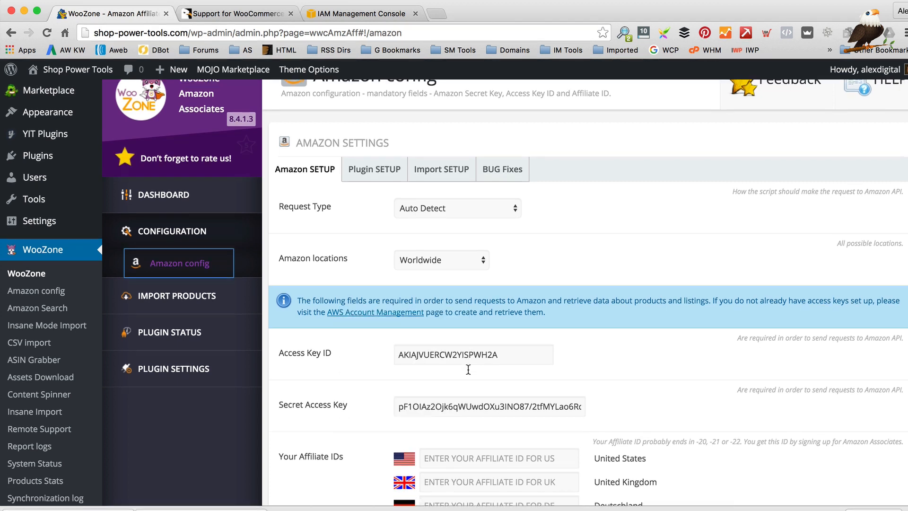
- With the AWS keys in Amazon SETUP, leave the Amazon locations dropdown on Worldwide
{"action": "scroll", "coordinate": [468, 369], "scroll_direction": "down", "scroll_amount": 2}
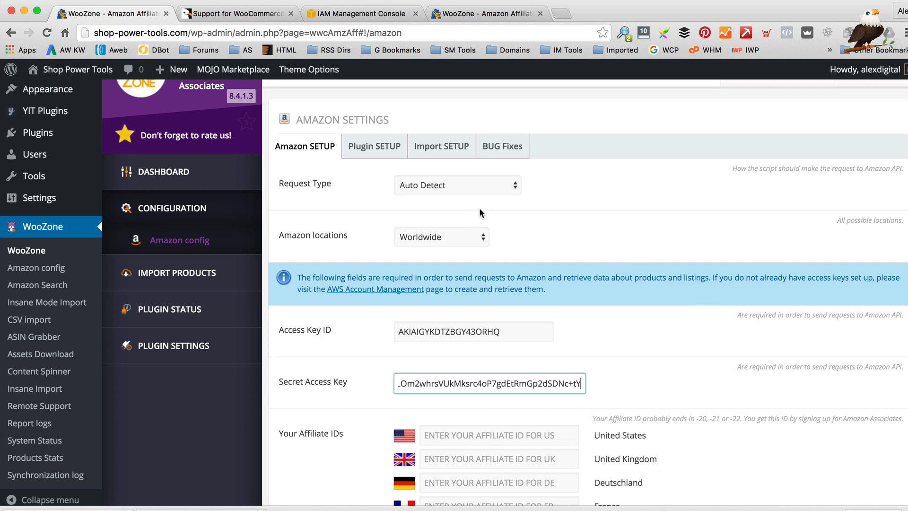
{"action": "left_click", "coordinate": [458, 239]}
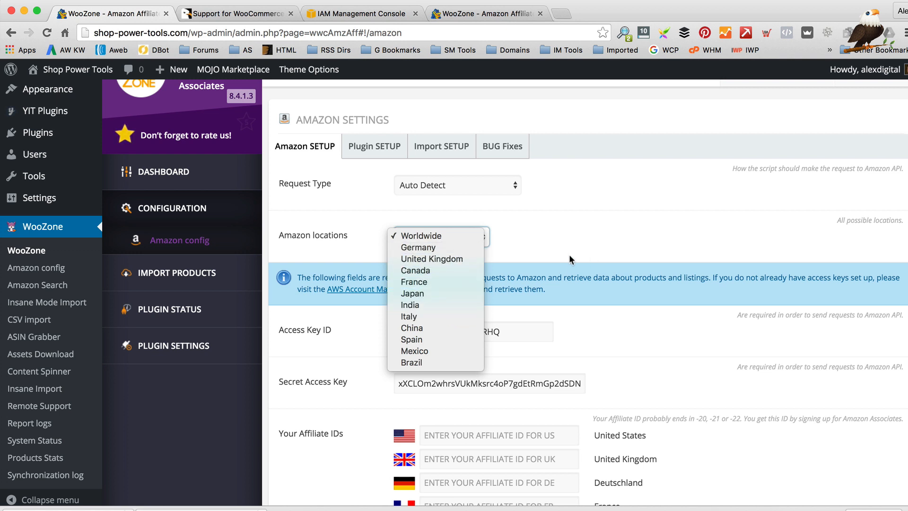
{"action": "left_click", "coordinate": [617, 234]}
{"action": "scroll", "coordinate": [605, 247], "scroll_direction": "down", "scroll_amount": 2}
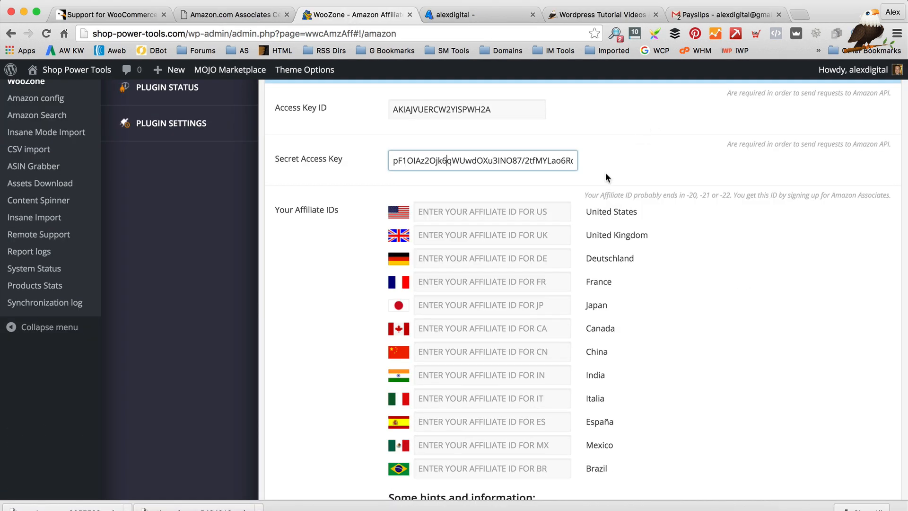
{"action": "scroll", "coordinate": [621, 191], "scroll_direction": "down", "scroll_amount": 1}
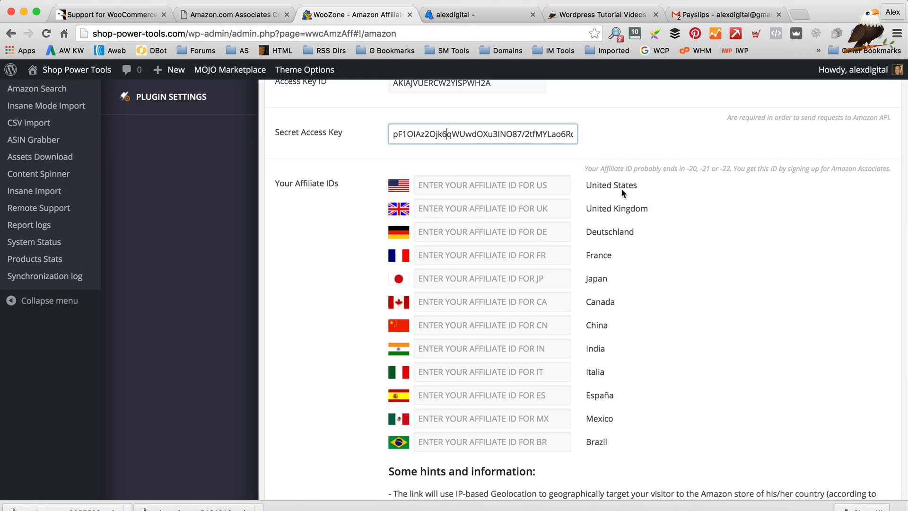
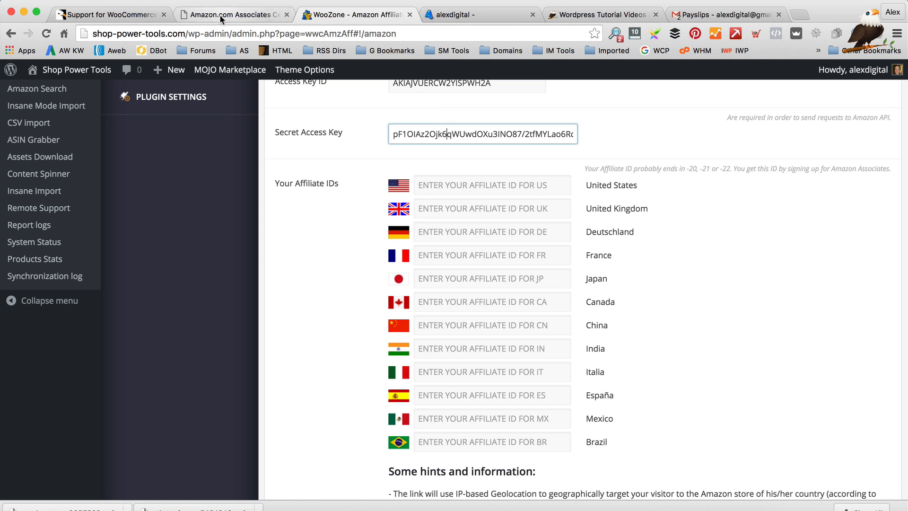
- Add a new Amazon Associates tracking ID named 'shopowertools' and check that it is available
{"action": "left_click", "coordinate": [233, 14]}
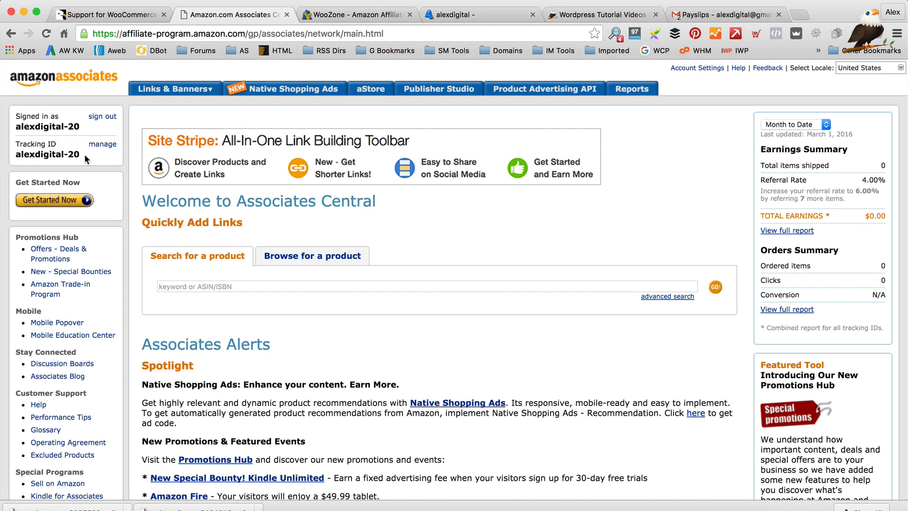
{"action": "left_click_drag", "start_coordinate": [81, 156], "coordinate": [24, 157]}
{"action": "left_click", "coordinate": [101, 144]}
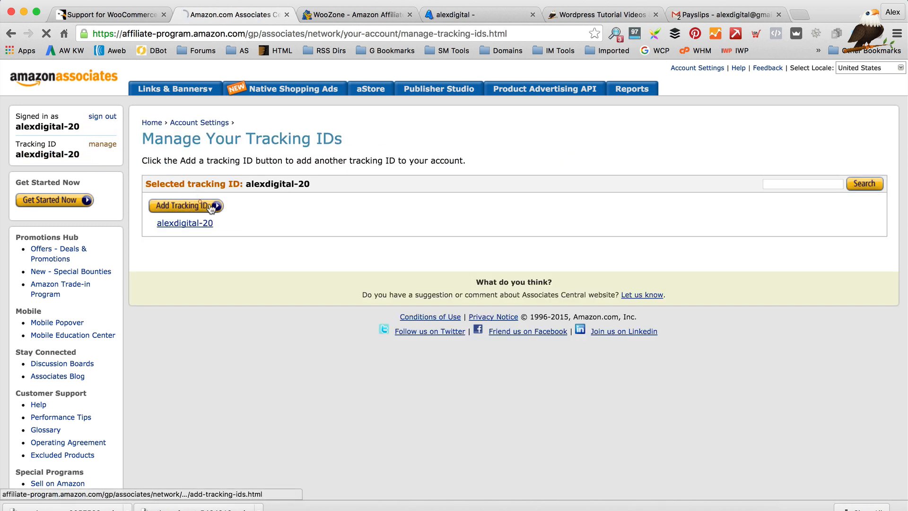
{"action": "left_click", "coordinate": [201, 205]}
{"action": "left_click", "coordinate": [197, 228]}
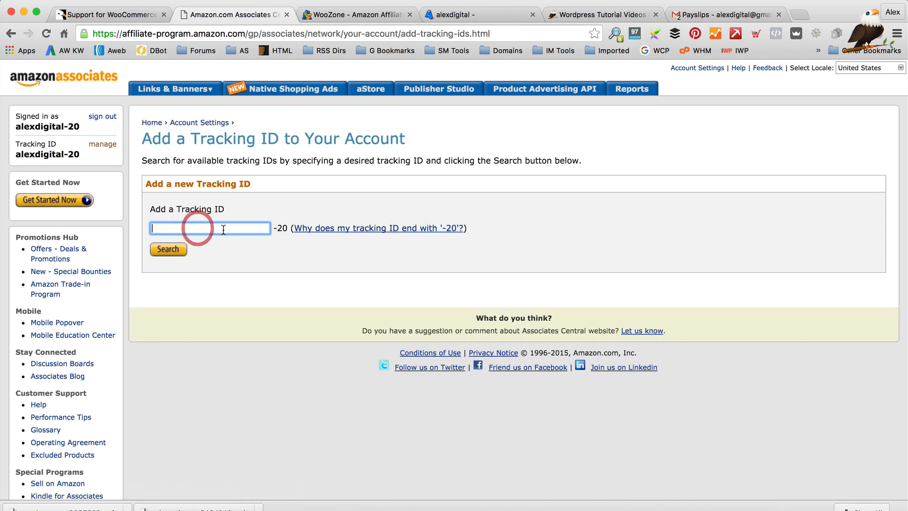
{"action": "type", "text": "shopo"}
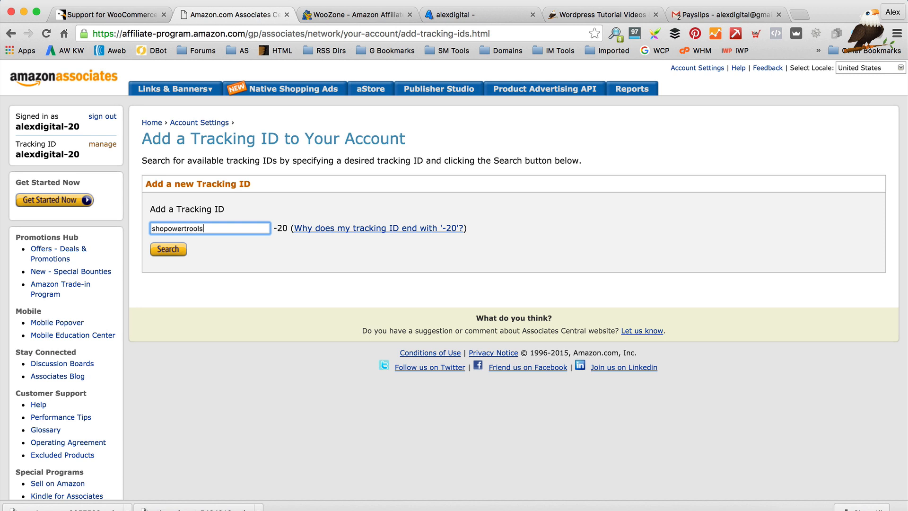
{"action": "type", "text": "wertrools"}
{"action": "left_click", "coordinate": [191, 228]}
{"action": "key", "text": "BackSpace"}
{"action": "left_click", "coordinate": [168, 249]}
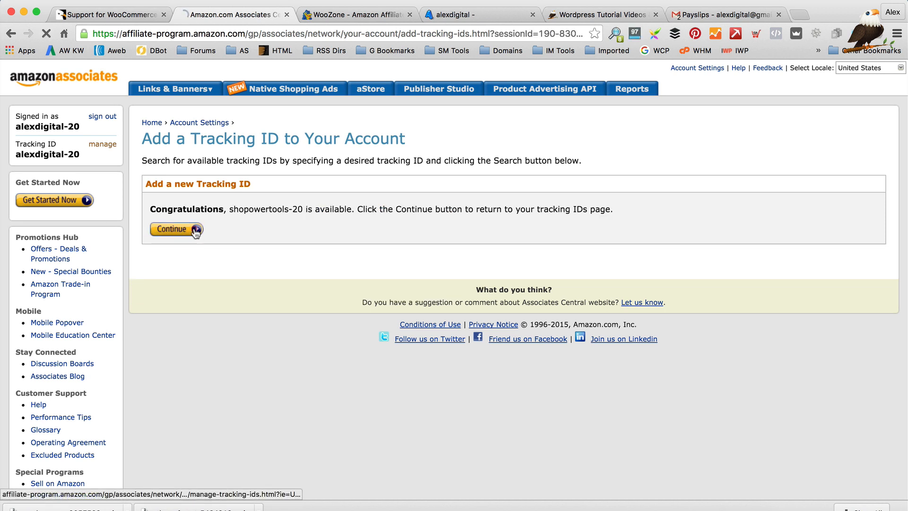
- Select and copy the new shopowertools-20 ID from the tracking ID list
{"action": "left_click", "coordinate": [196, 231]}
{"action": "left_click_drag", "start_coordinate": [232, 222], "coordinate": [150, 221]}
{"action": "key", "text": "super+c"}
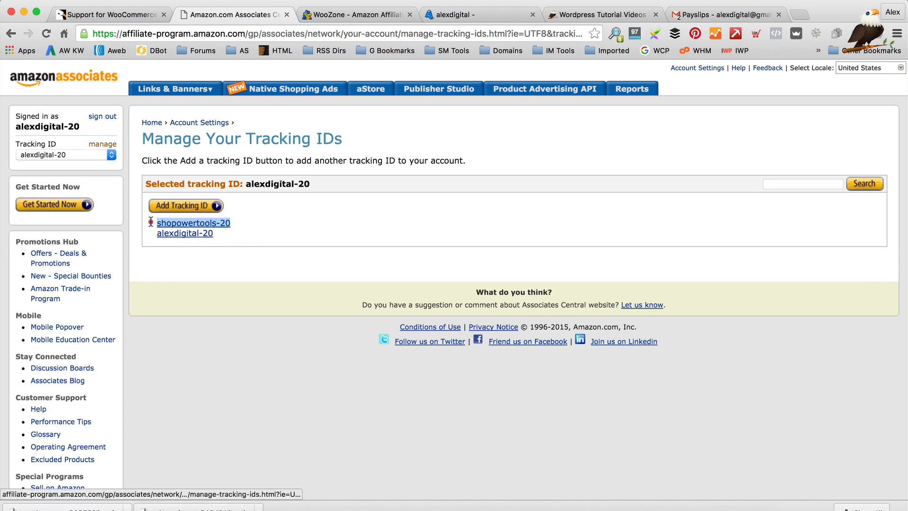
{"action": "left_click", "coordinate": [334, 15]}
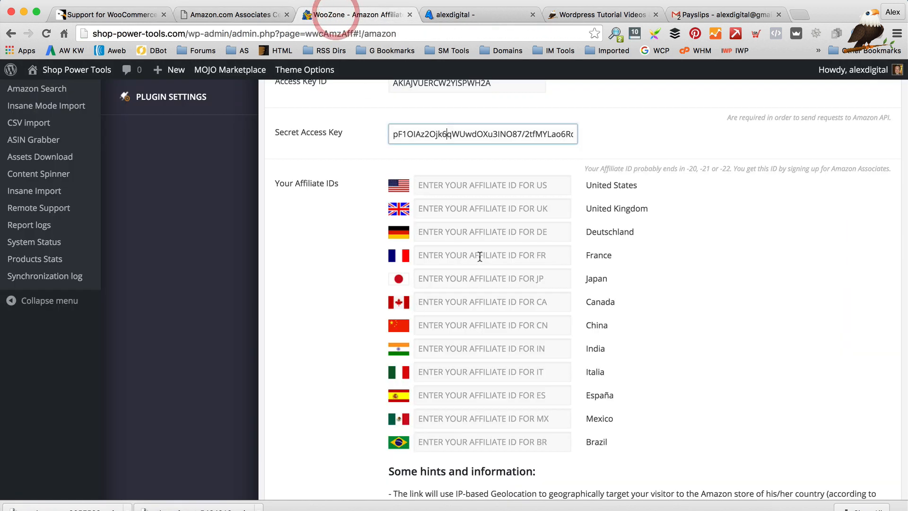
- Paste shopowertools-20 into WooZone's United States affiliate ID field
{"action": "left_click", "coordinate": [478, 186]}
{"action": "key", "text": "super+v"}
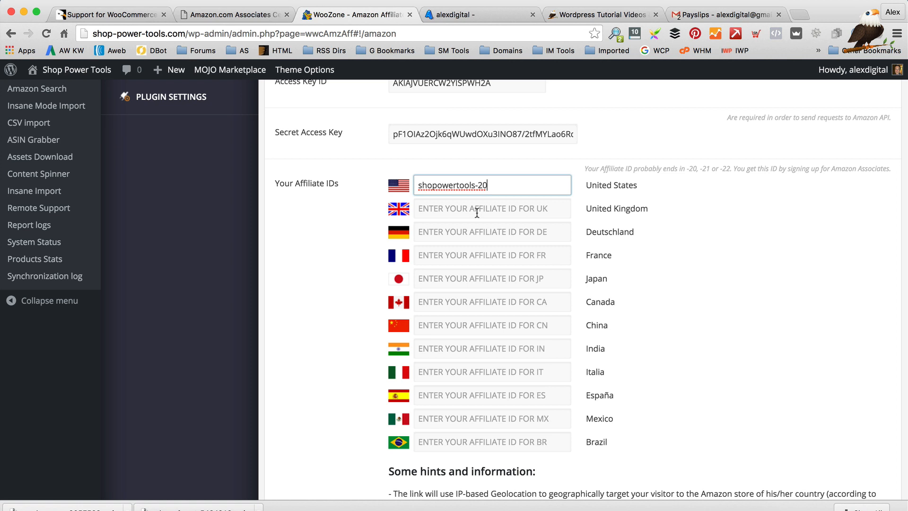
{"action": "left_click", "coordinate": [477, 213]}
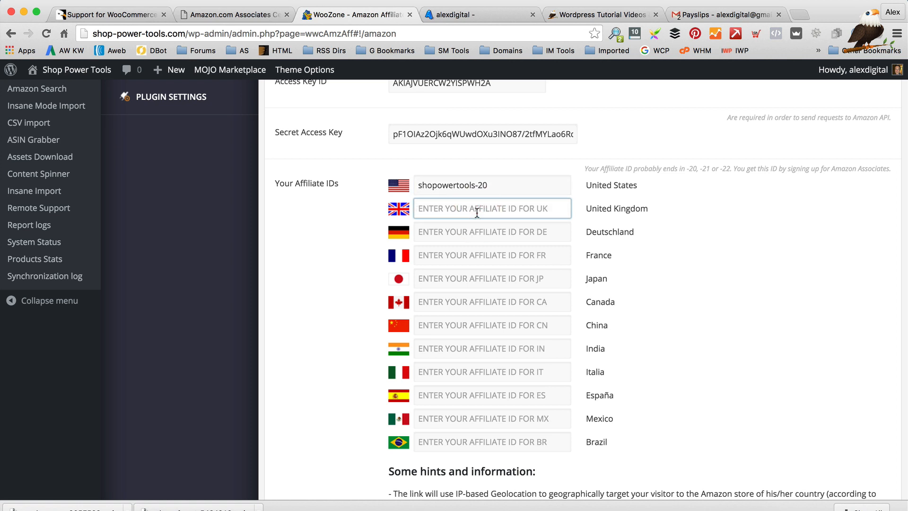
{"action": "left_click", "coordinate": [228, 14]}
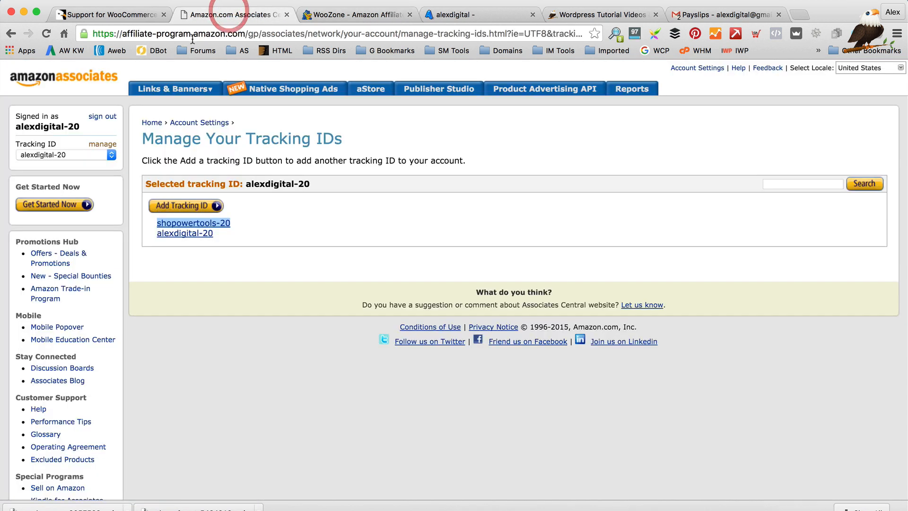
- Load affiliate-program.amazon.co.uk and copy the shoppowertools-21 tracking ID from its list
{"action": "left_click_drag", "start_coordinate": [230, 33], "coordinate": [759, 64]}
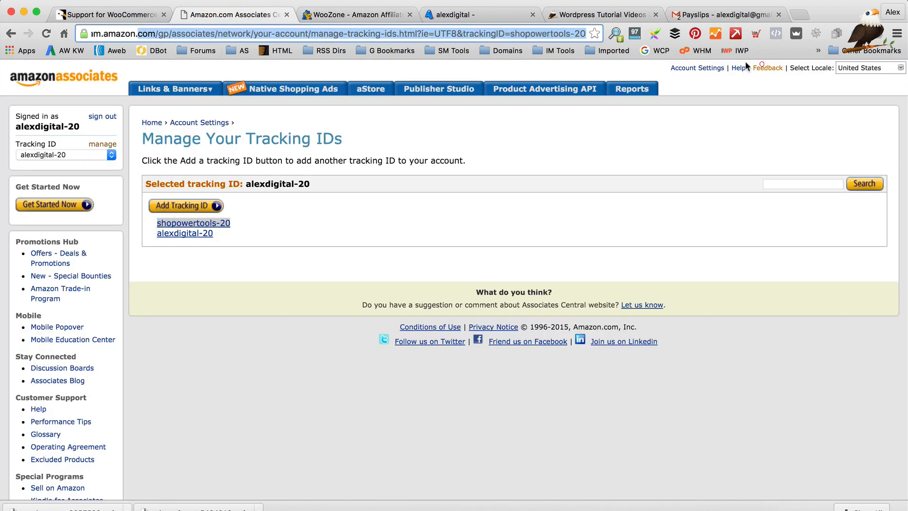
{"action": "type", "text": ".co.uk"}
{"action": "key", "text": "Down"}
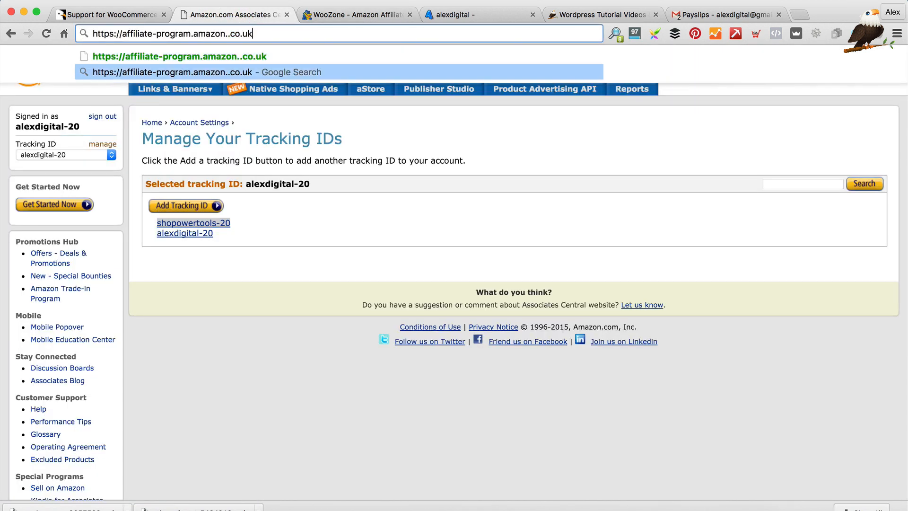
{"action": "key", "text": "BackSpace"}
{"action": "key", "text": "Return"}
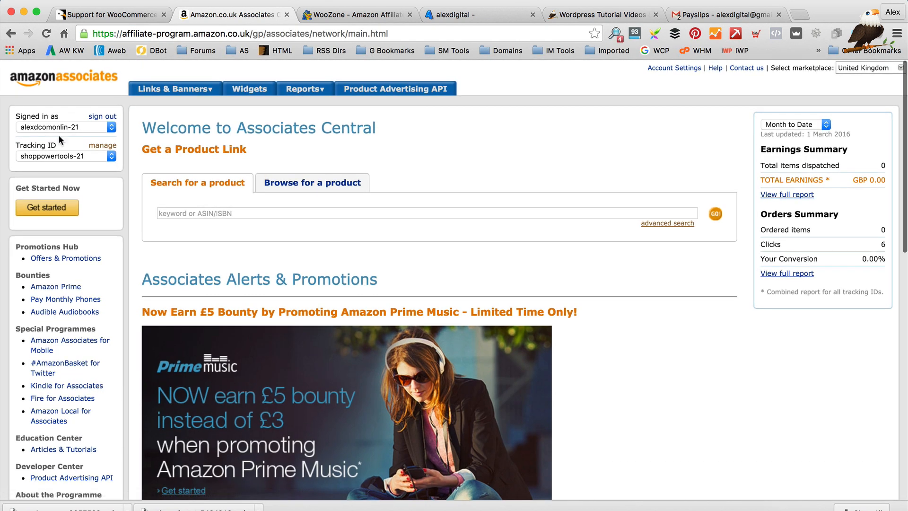
{"action": "left_click", "coordinate": [102, 145]}
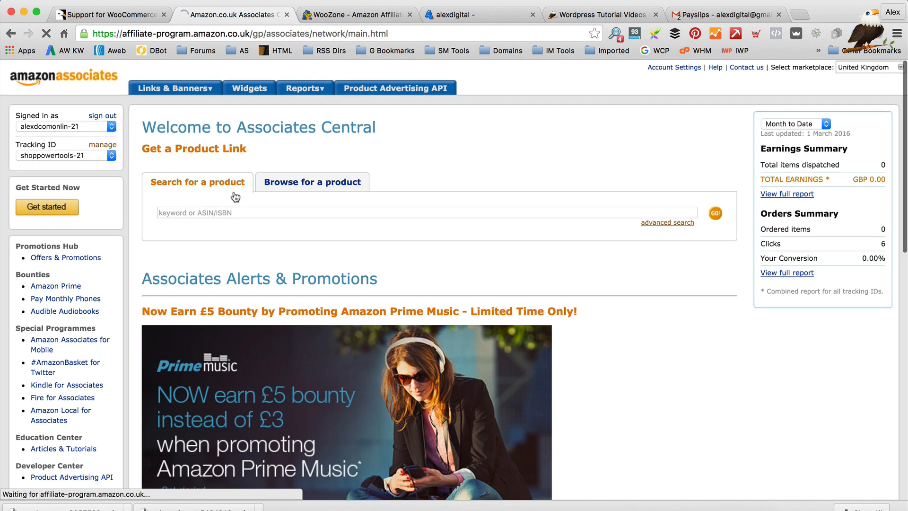
{"action": "left_click_drag", "start_coordinate": [239, 283], "coordinate": [155, 284]}
{"action": "key", "text": "ctrl+c"}
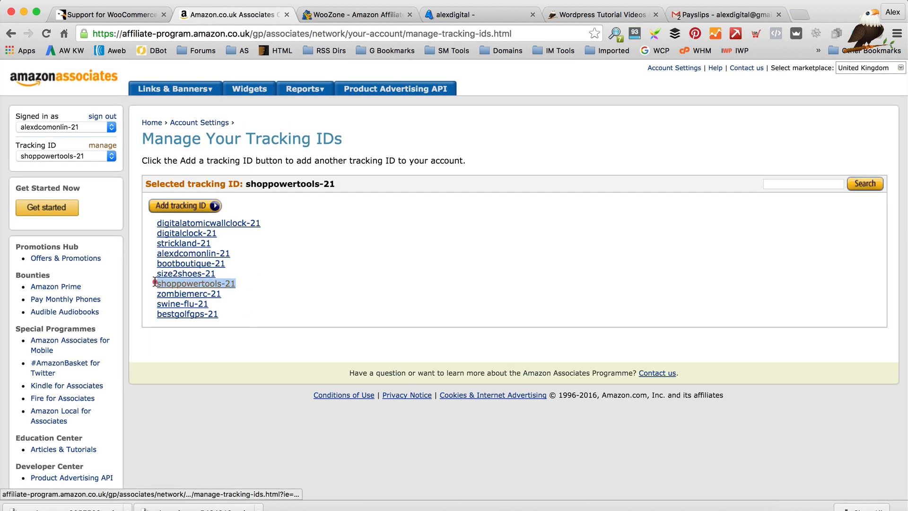
{"action": "left_click", "coordinate": [338, 16]}
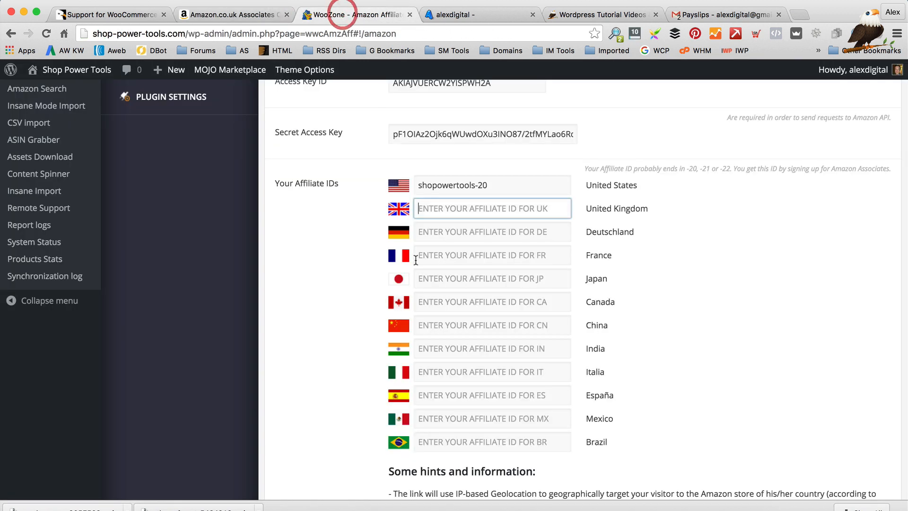
- Paste shoppowertools-21 into the United Kingdom affiliate ID field
{"action": "key", "text": "ctrl+v"}
{"action": "left_click", "coordinate": [649, 242]}
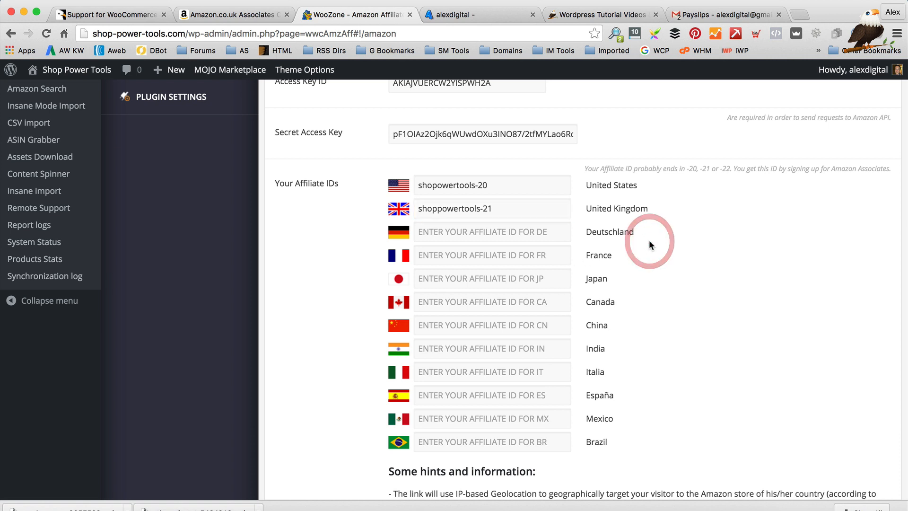
{"action": "scroll", "coordinate": [643, 251], "scroll_direction": "down", "scroll_amount": 5}
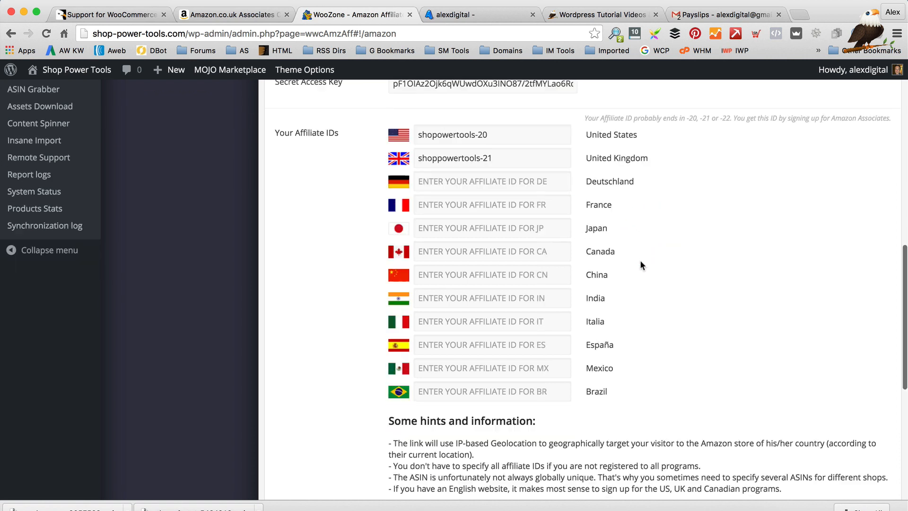
{"action": "scroll", "coordinate": [548, 339], "scroll_direction": "down", "scroll_amount": 1}
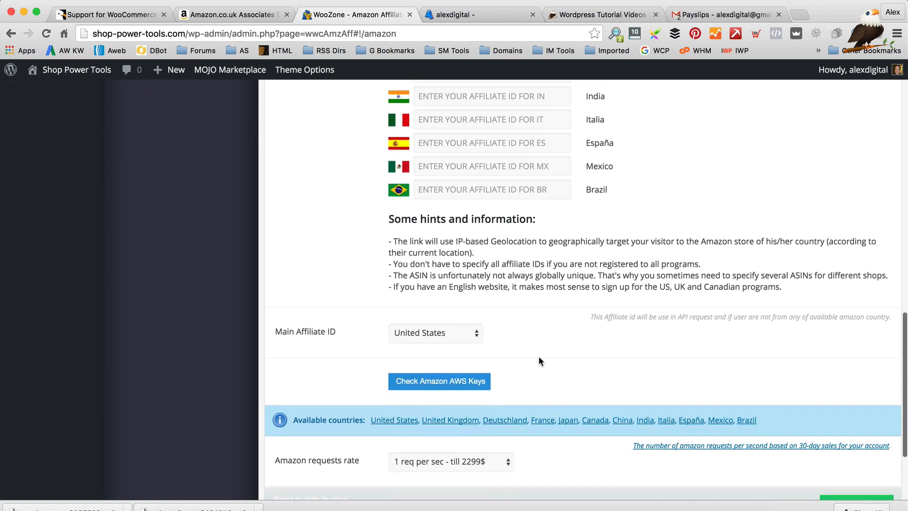
{"action": "scroll", "coordinate": [593, 361], "scroll_direction": "down", "scroll_amount": 1}
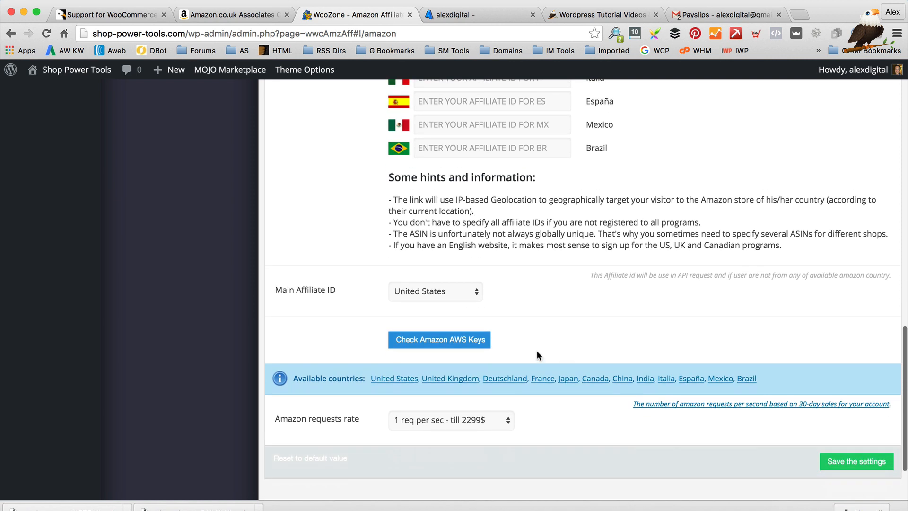
- Verify the Amazon AWS keys connect successfully, then save the WooZone settings
{"action": "left_click", "coordinate": [468, 344]}
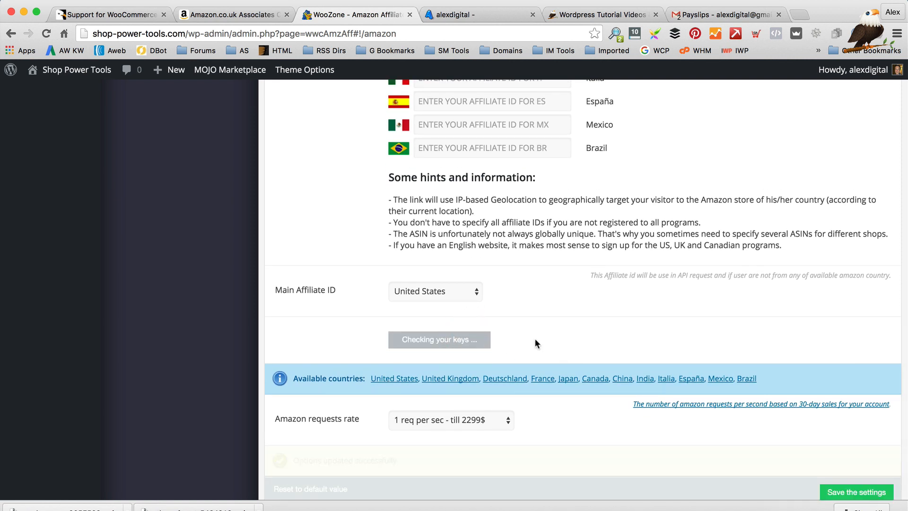
{"action": "scroll", "coordinate": [536, 343], "scroll_direction": "down", "scroll_amount": 2}
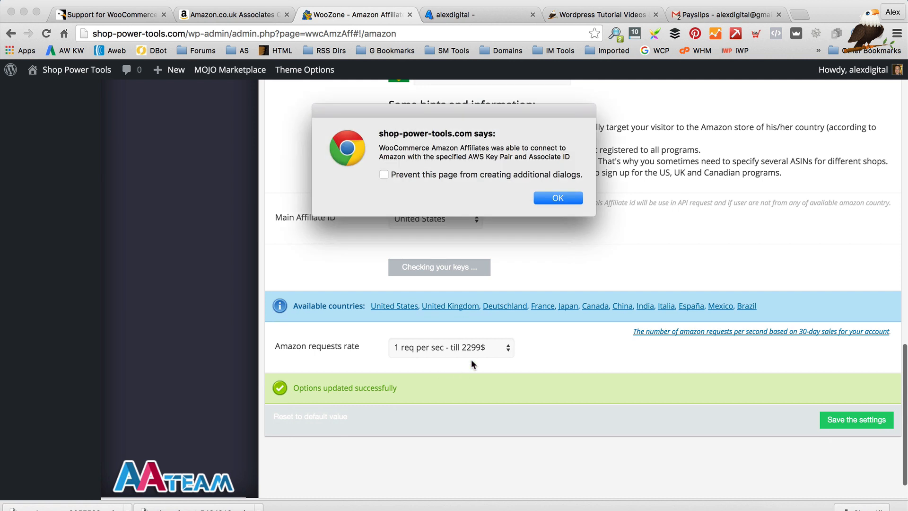
{"action": "left_click", "coordinate": [558, 197]}
{"action": "left_click", "coordinate": [858, 419]}
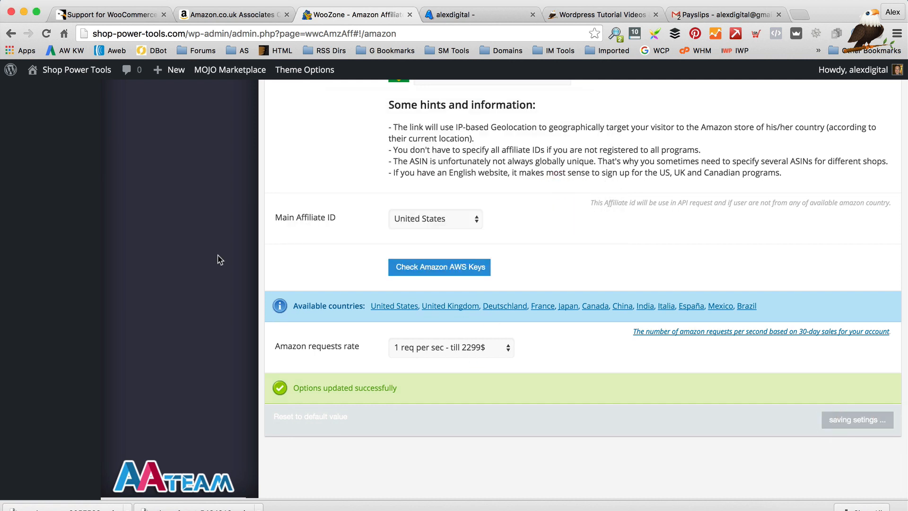
{"action": "scroll", "coordinate": [292, 264], "scroll_direction": "up", "scroll_amount": 5}
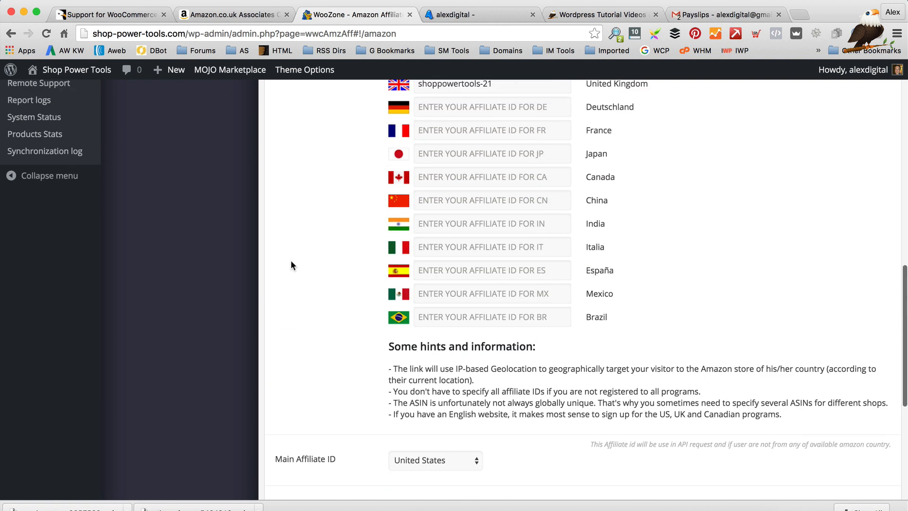
{"action": "scroll", "coordinate": [291, 262], "scroll_direction": "up", "scroll_amount": 10}
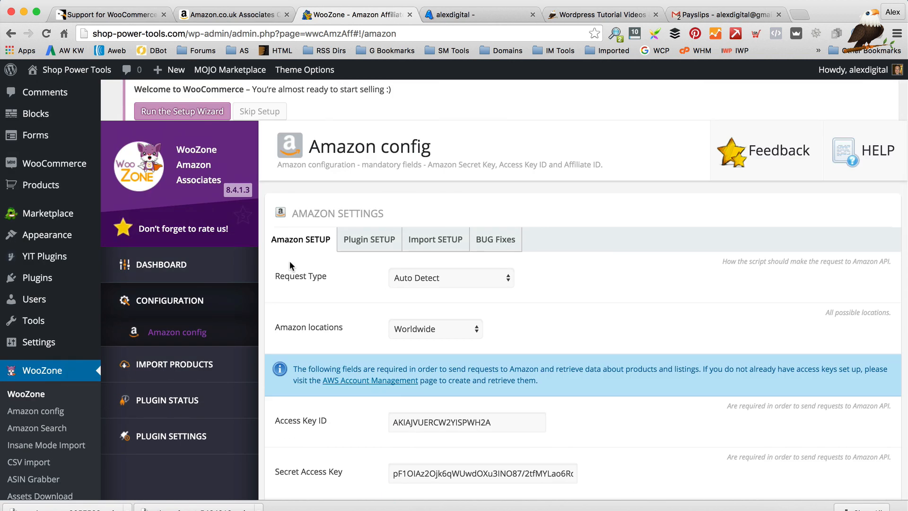
- Start Run the Setup Wizard from the WooCommerce admin notice
{"action": "scroll", "coordinate": [313, 261], "scroll_direction": "up", "scroll_amount": 3}
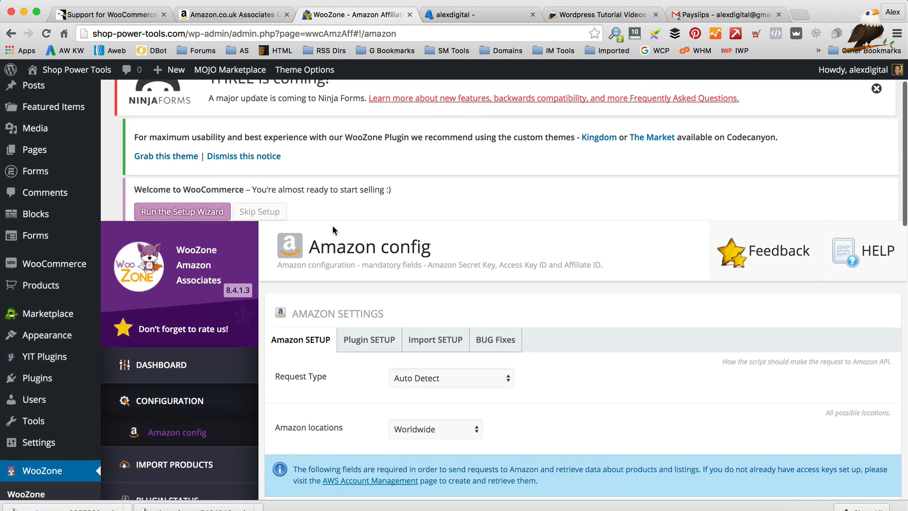
{"action": "left_click", "coordinate": [191, 218]}
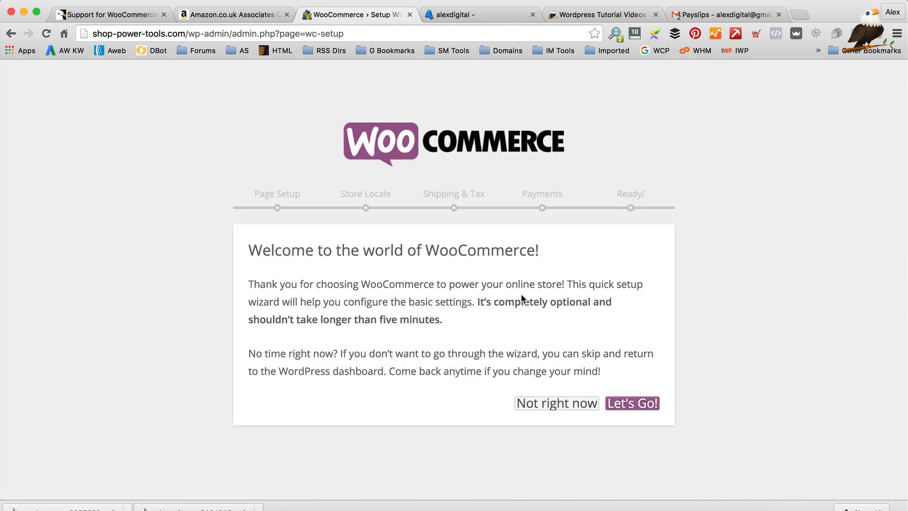
- Accept the default store pages in the Page Setup step
{"action": "left_click", "coordinate": [636, 406]}
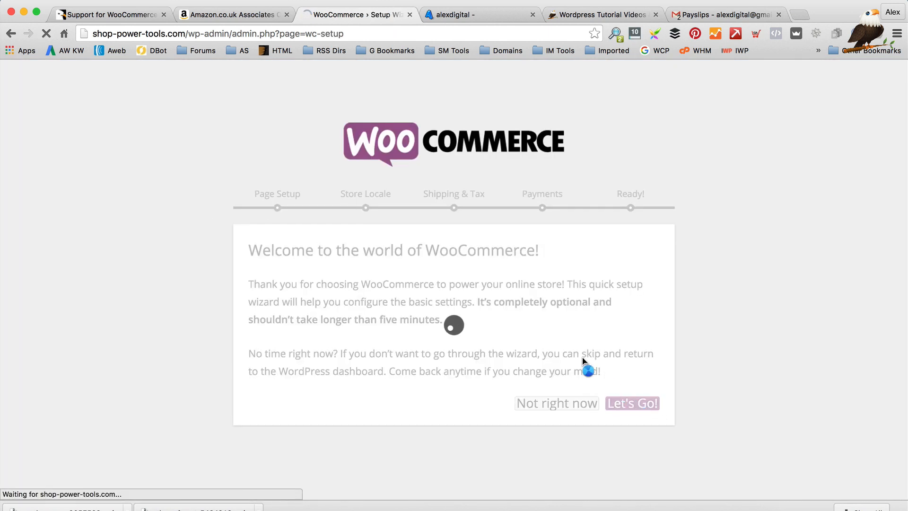
{"action": "scroll", "coordinate": [540, 310], "scroll_direction": "down", "scroll_amount": 3}
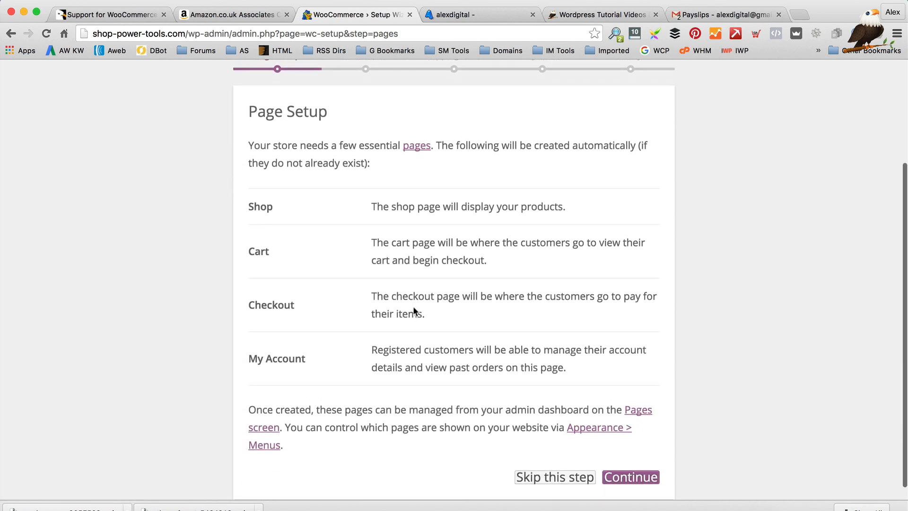
{"action": "scroll", "coordinate": [413, 305], "scroll_direction": "down", "scroll_amount": 1}
{"action": "left_click", "coordinate": [635, 469]}
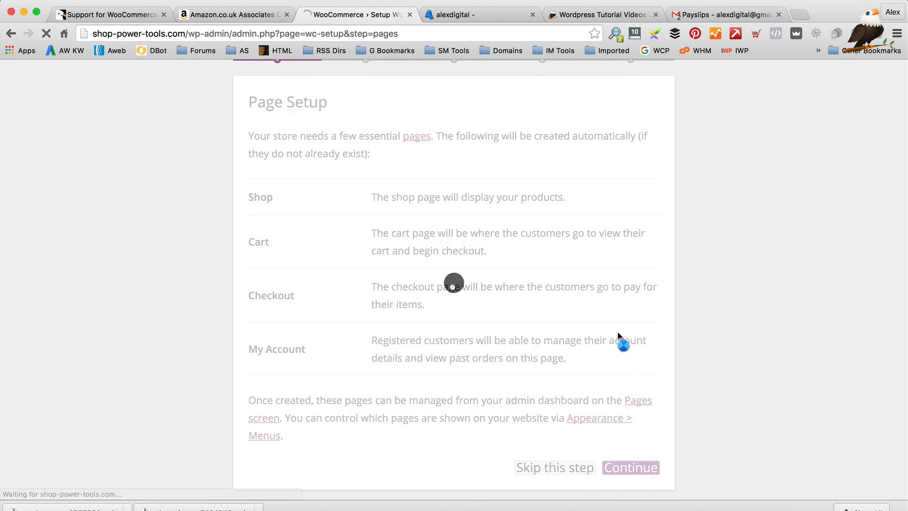
- Set the store location to United States (US) — California and continue
{"action": "scroll", "coordinate": [615, 334], "scroll_direction": "down", "scroll_amount": 1}
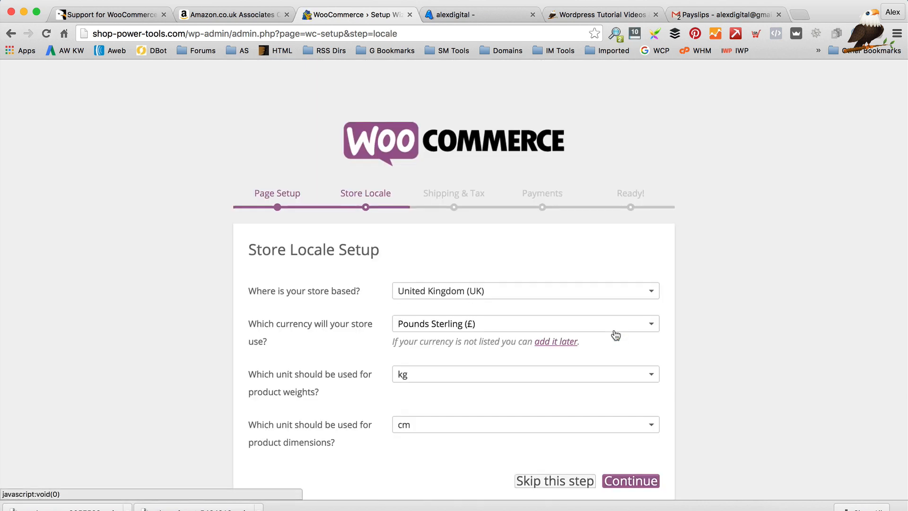
{"action": "scroll", "coordinate": [615, 331], "scroll_direction": "down", "scroll_amount": 1}
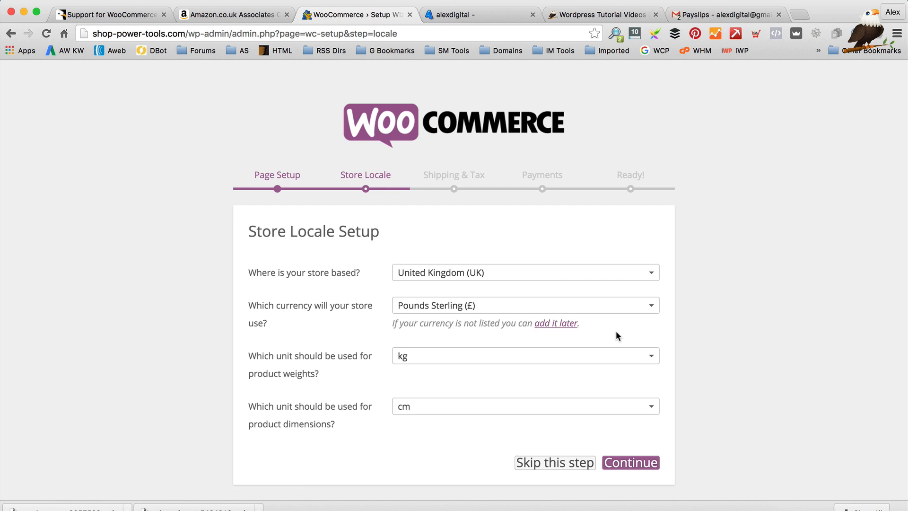
{"action": "left_click", "coordinate": [495, 269]}
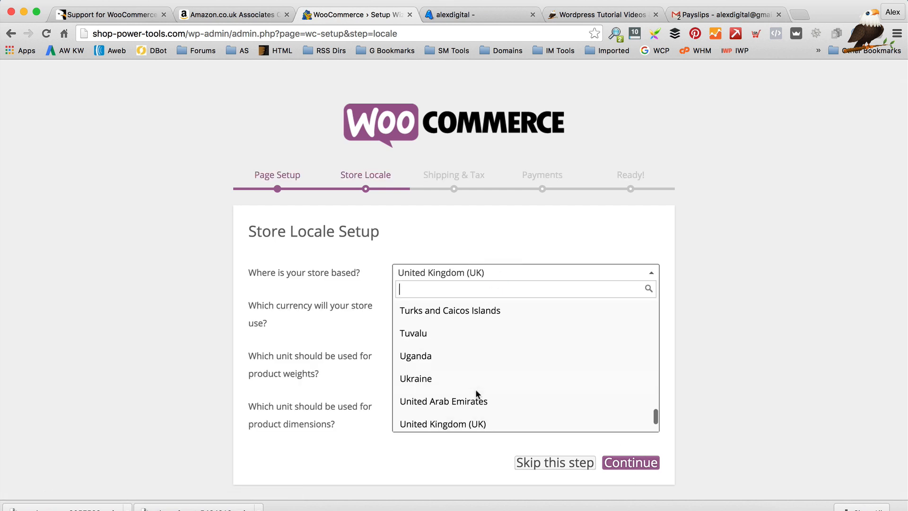
{"action": "scroll", "coordinate": [475, 394], "scroll_direction": "down", "scroll_amount": 2}
{"action": "left_click", "coordinate": [457, 396]}
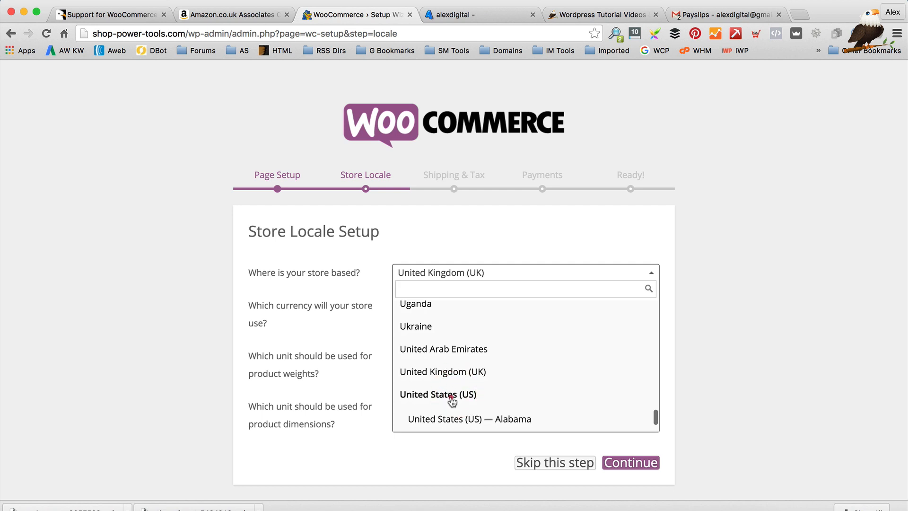
{"action": "scroll", "coordinate": [453, 401], "scroll_direction": "down", "scroll_amount": 5}
{"action": "scroll", "coordinate": [453, 401], "scroll_direction": "up", "scroll_amount": 5}
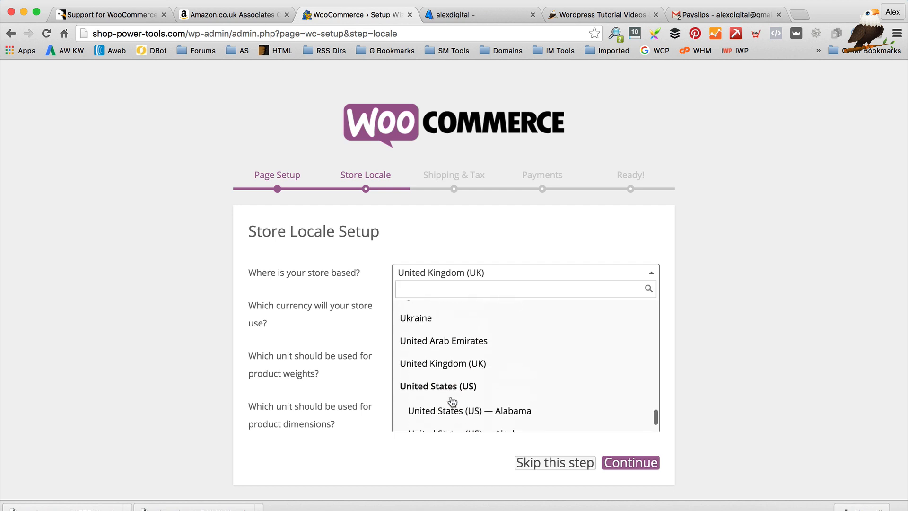
{"action": "scroll", "coordinate": [453, 401], "scroll_direction": "up", "scroll_amount": 1}
{"action": "scroll", "coordinate": [452, 400], "scroll_direction": "down", "scroll_amount": 1}
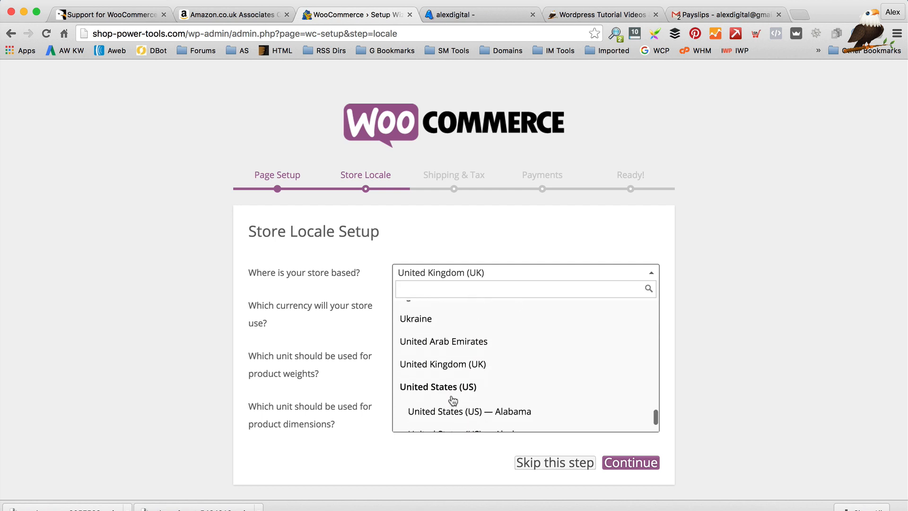
{"action": "scroll", "coordinate": [453, 393], "scroll_direction": "down", "scroll_amount": 10}
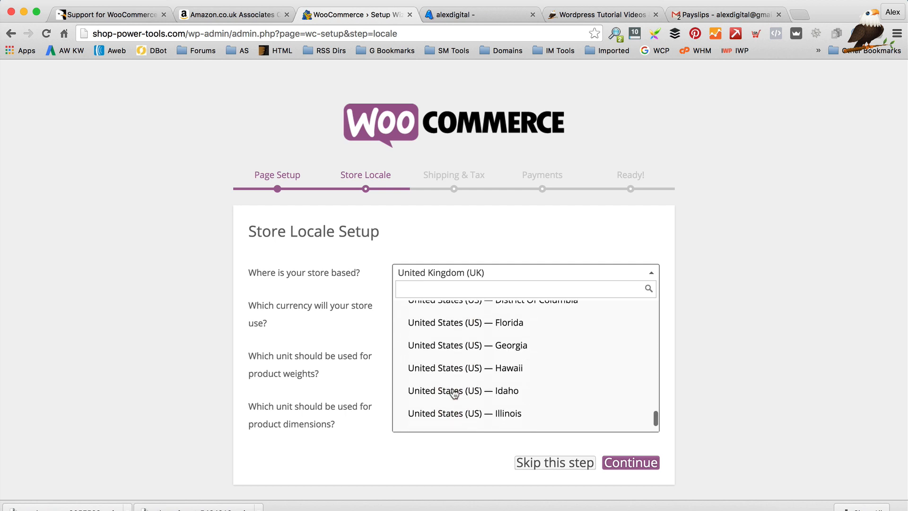
{"action": "scroll", "coordinate": [453, 393], "scroll_direction": "down", "scroll_amount": 15}
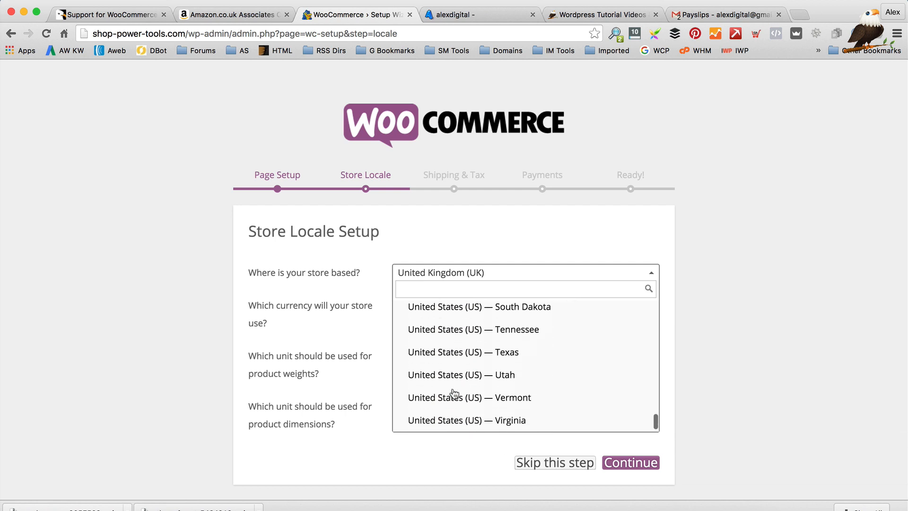
{"action": "scroll", "coordinate": [454, 393], "scroll_direction": "down", "scroll_amount": 10}
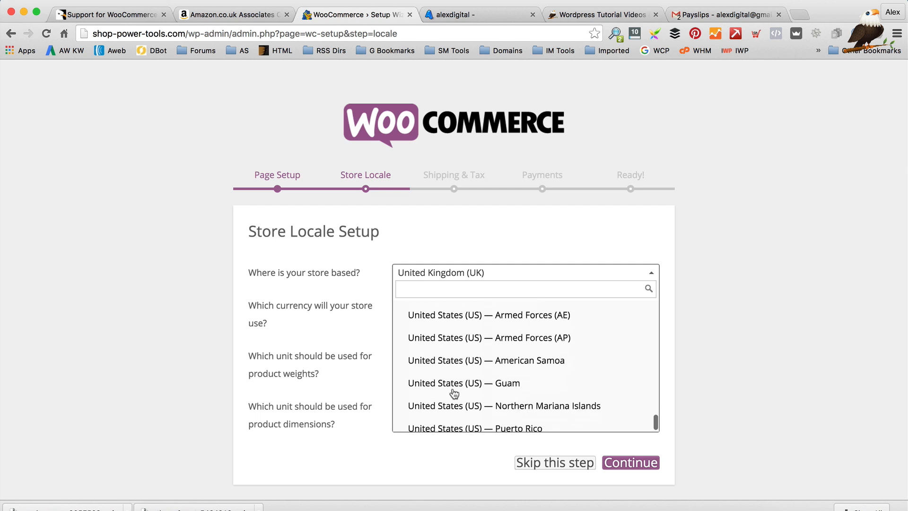
{"action": "scroll", "coordinate": [454, 393], "scroll_direction": "up", "scroll_amount": 5}
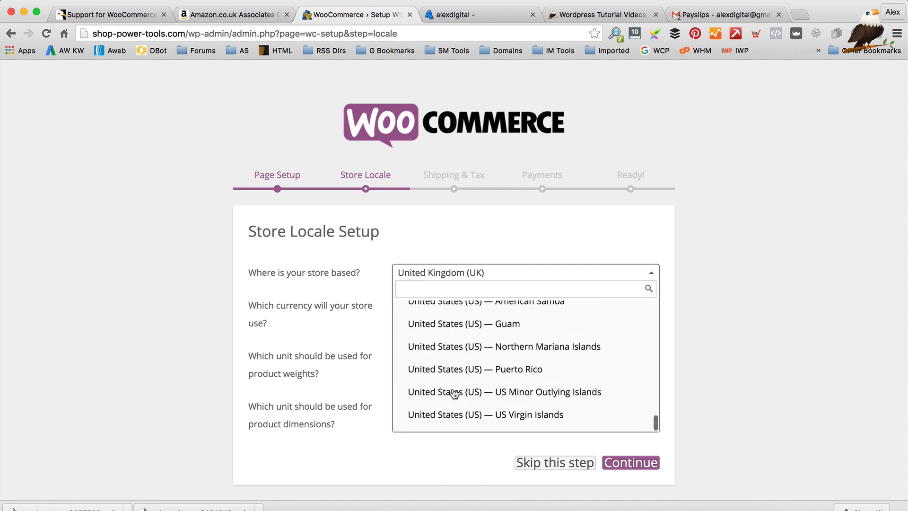
{"action": "scroll", "coordinate": [454, 393], "scroll_direction": "up", "scroll_amount": 8}
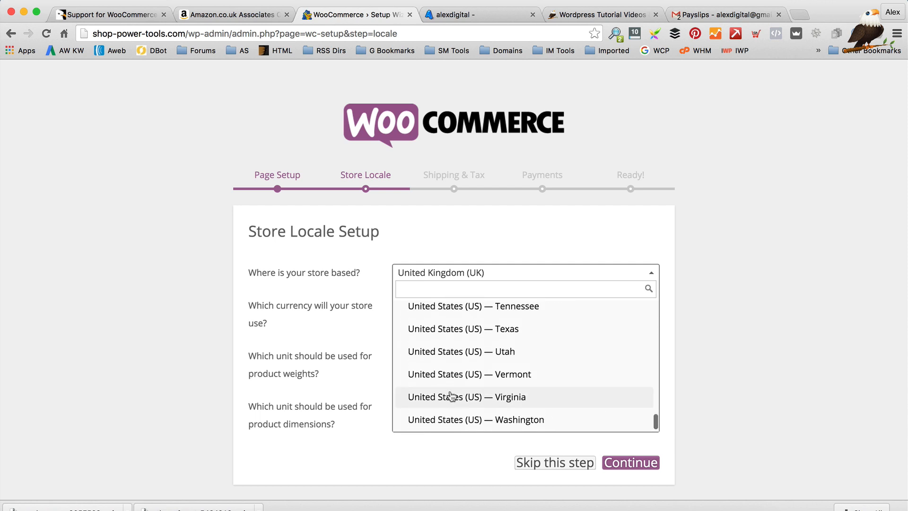
{"action": "scroll", "coordinate": [452, 396], "scroll_direction": "up", "scroll_amount": 10}
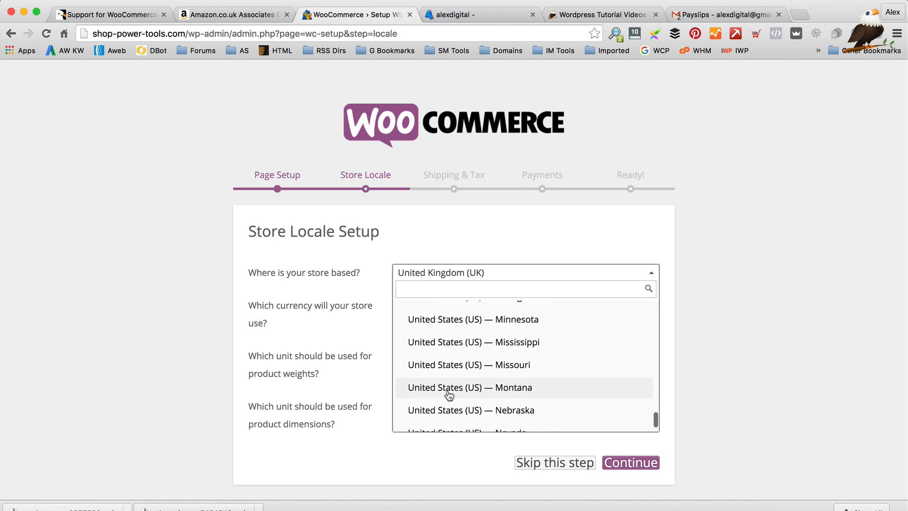
{"action": "scroll", "coordinate": [449, 396], "scroll_direction": "up", "scroll_amount": 10}
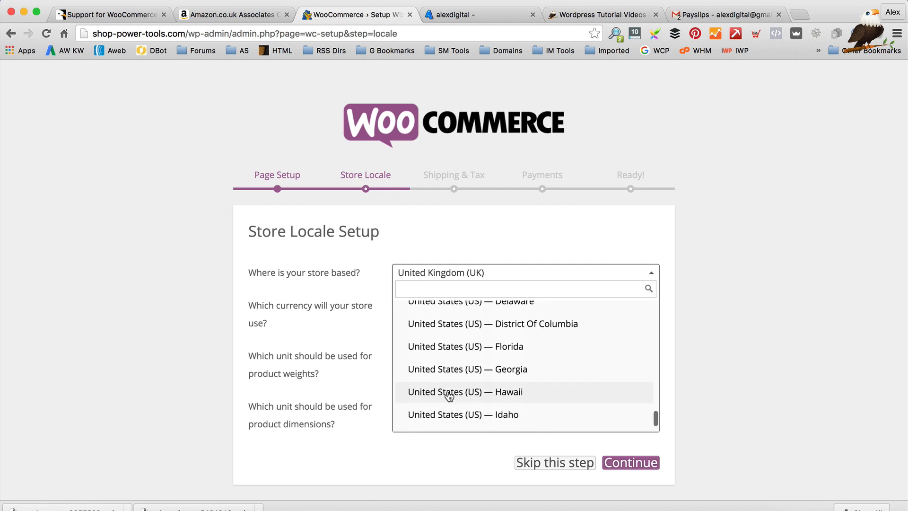
{"action": "scroll", "coordinate": [447, 388], "scroll_direction": "up", "scroll_amount": 3}
{"action": "left_click", "coordinate": [444, 374]}
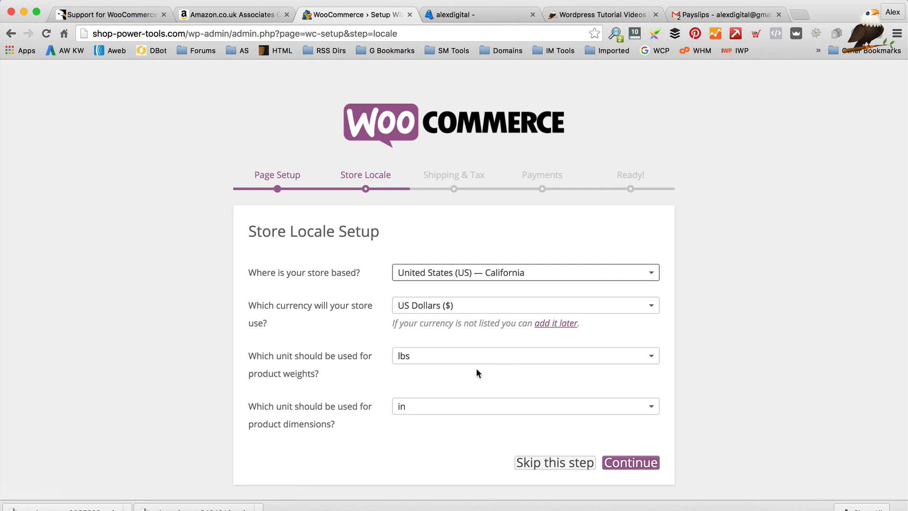
{"action": "left_click", "coordinate": [645, 463]}
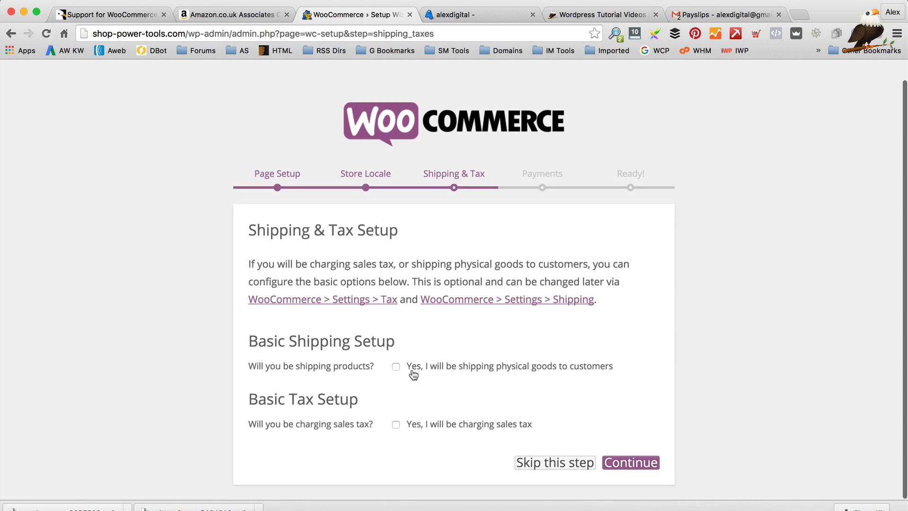
- Skip the shipping, tax and payment setup steps
{"action": "left_click", "coordinate": [558, 463]}
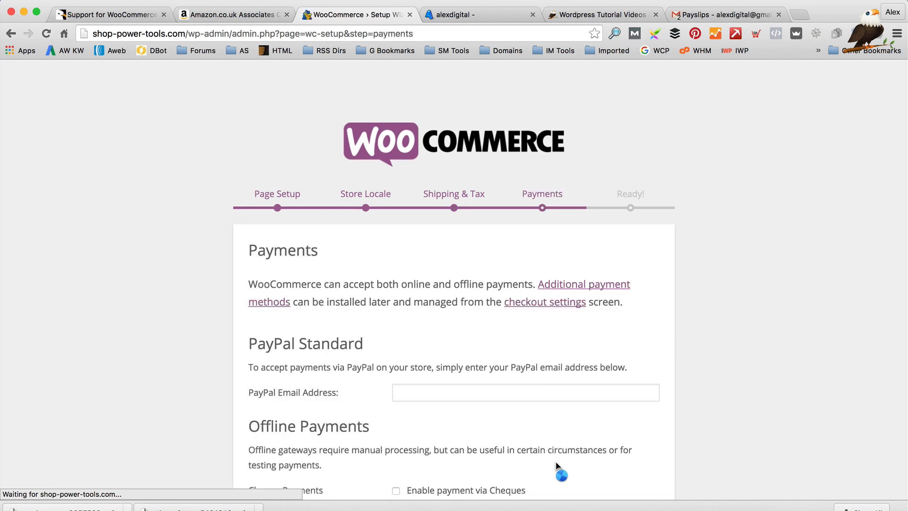
{"action": "scroll", "coordinate": [555, 402], "scroll_direction": "down", "scroll_amount": 3}
{"action": "left_click", "coordinate": [563, 467]}
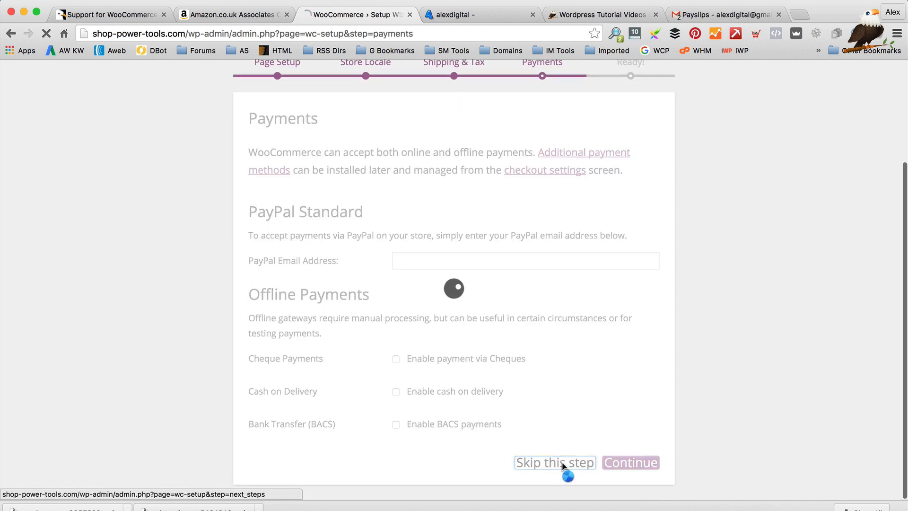
{"action": "scroll", "coordinate": [575, 355], "scroll_direction": "down", "scroll_amount": 2}
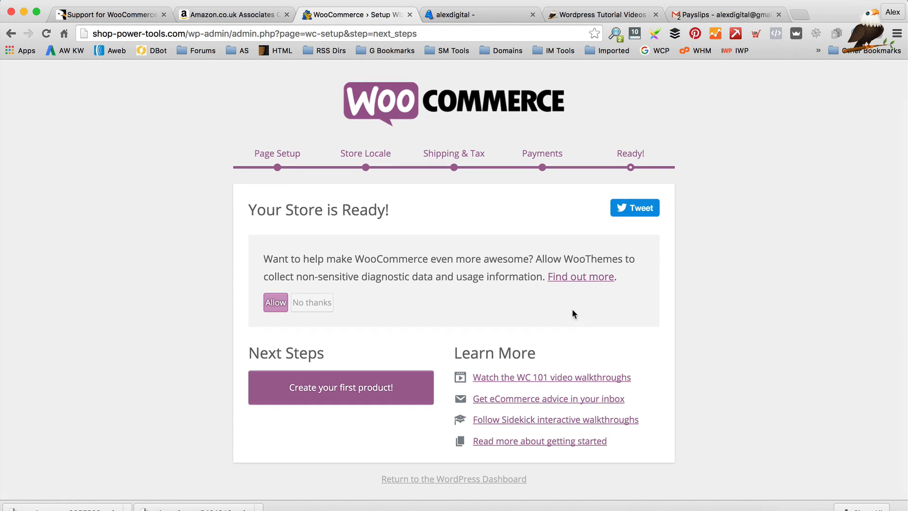
- Go back to the WordPress dashboard, close three unneeded tabs and open a blank tab
{"action": "left_click", "coordinate": [468, 479]}
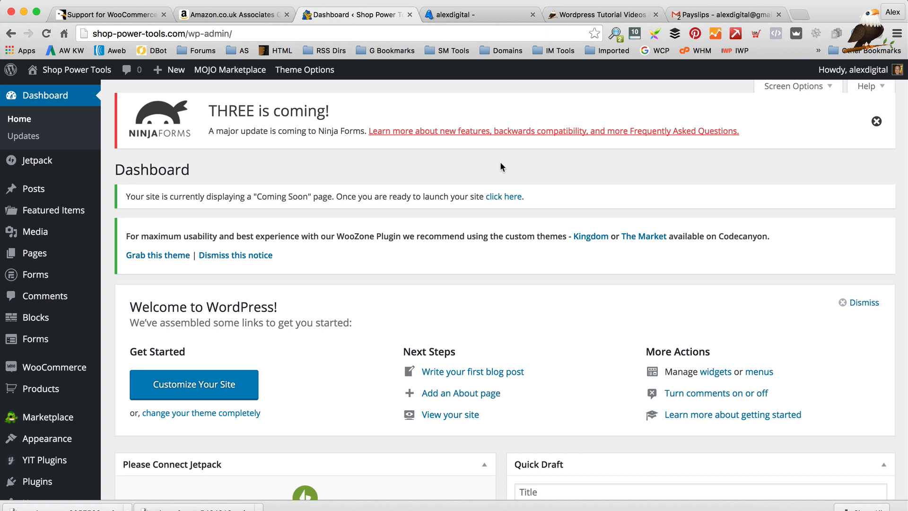
{"action": "left_click", "coordinate": [532, 15]}
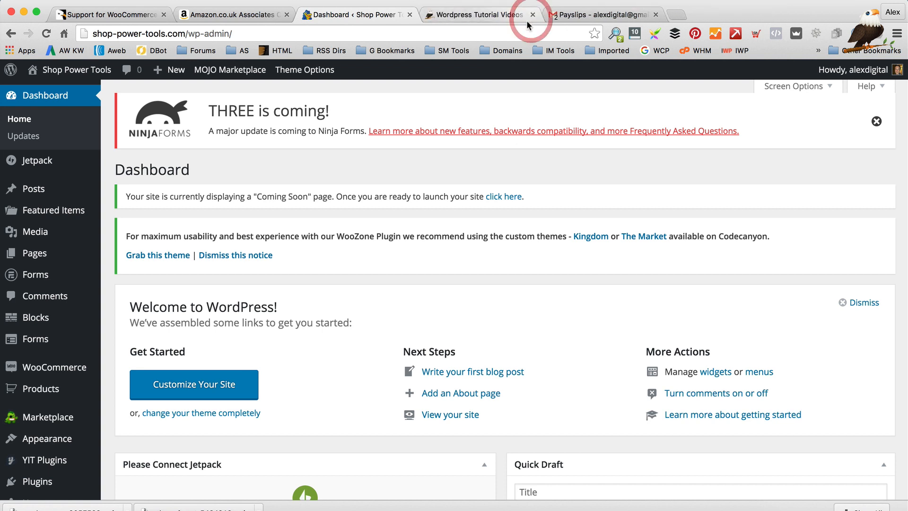
{"action": "left_click", "coordinate": [534, 15]}
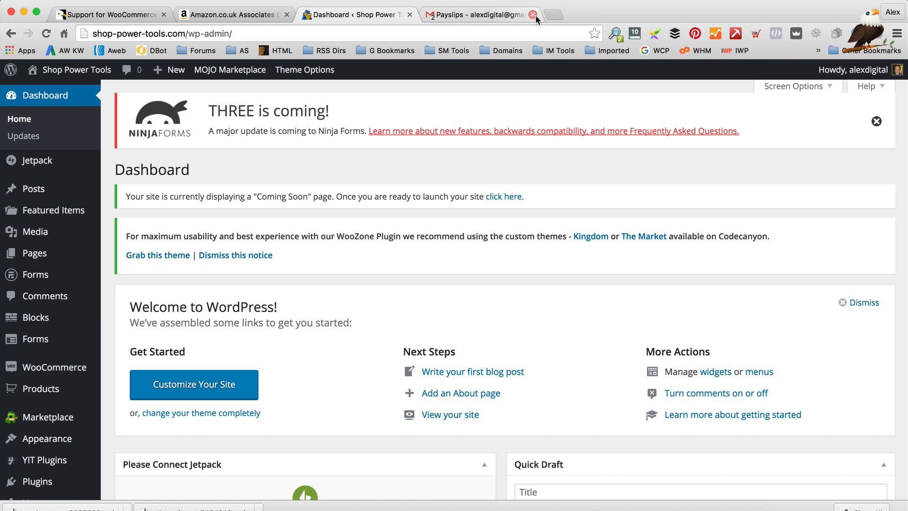
{"action": "left_click", "coordinate": [534, 15]}
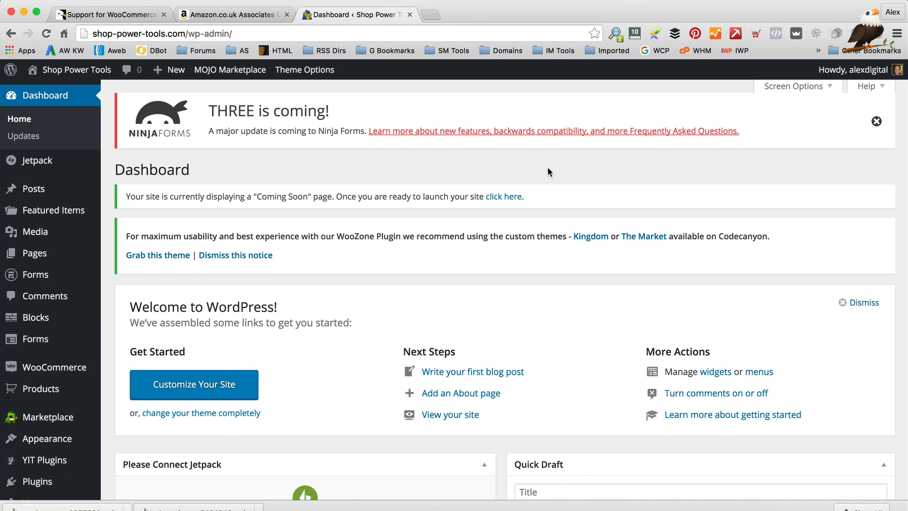
{"action": "left_click", "coordinate": [434, 13]}
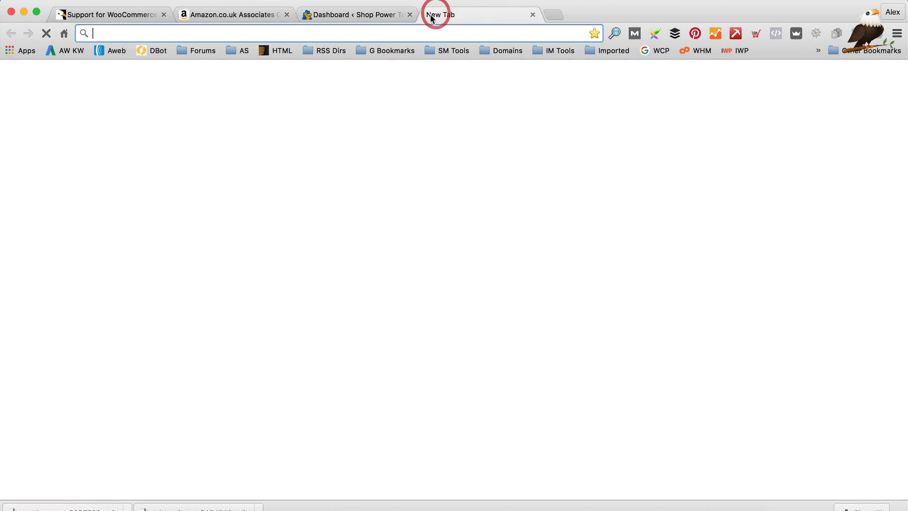
- Load the Amazon.com homepage in the new tab
{"action": "type", "text": "ama"}
{"action": "key", "text": "Return"}
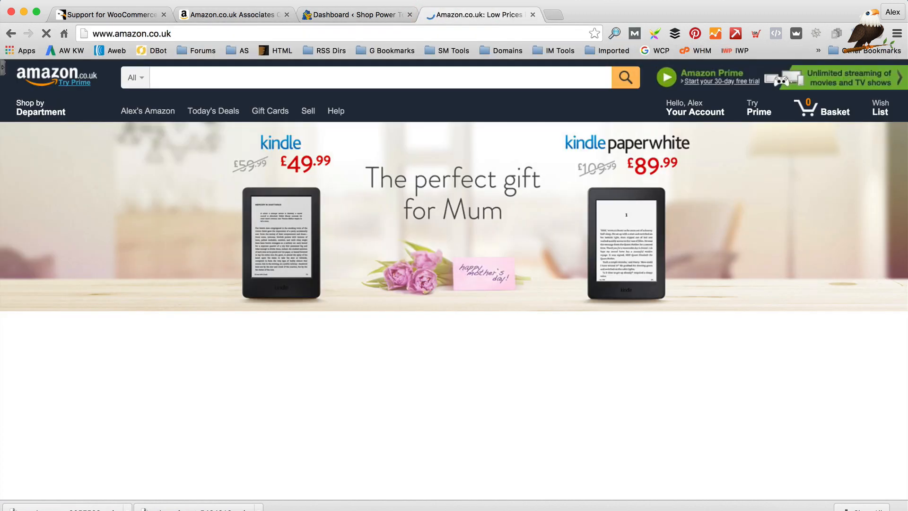
{"action": "left_click", "coordinate": [214, 34]}
{"action": "key", "text": "BackSpace"}
{"action": "key", "text": "BackSpace"}
{"action": "key", "text": "BackSpace"}
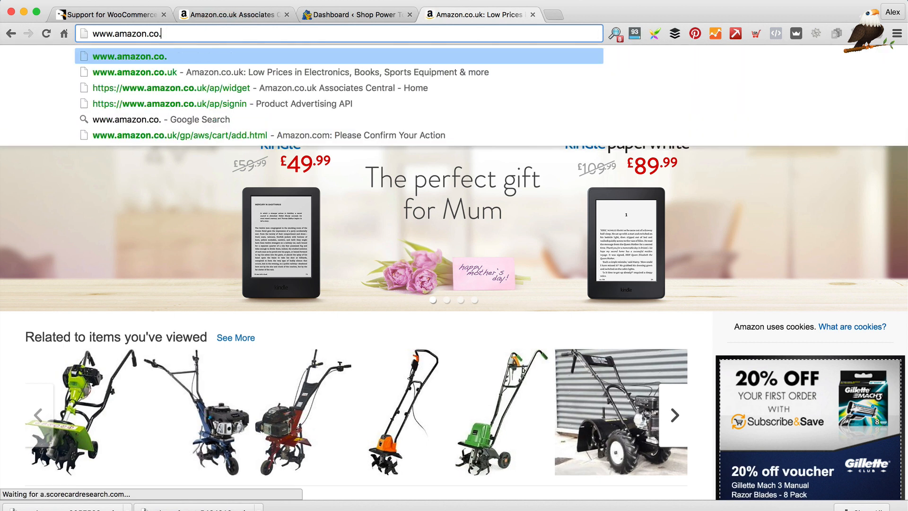
{"action": "type", "text": "m"}
{"action": "key", "text": "Return"}
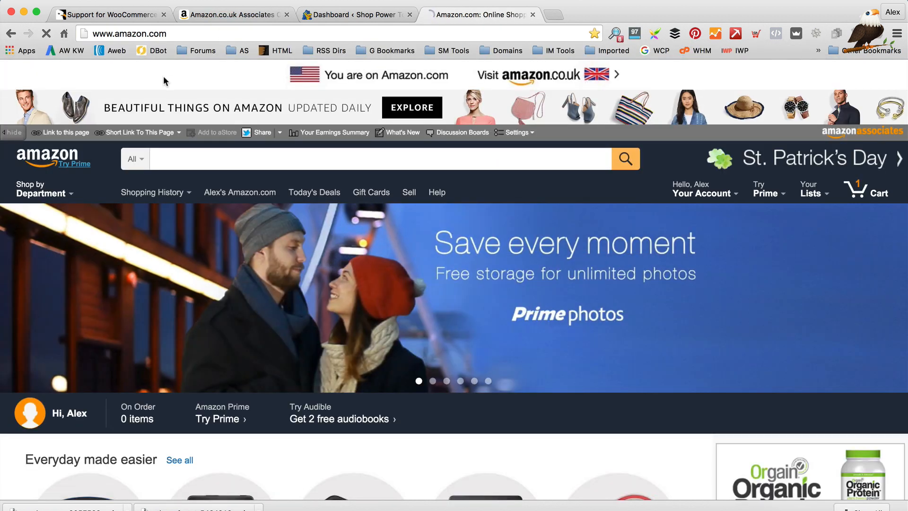
- Browse to Power & Hand Tools and its full Power Tools listing to review subcategories
{"action": "mouse_move", "coordinate": [71, 193]}
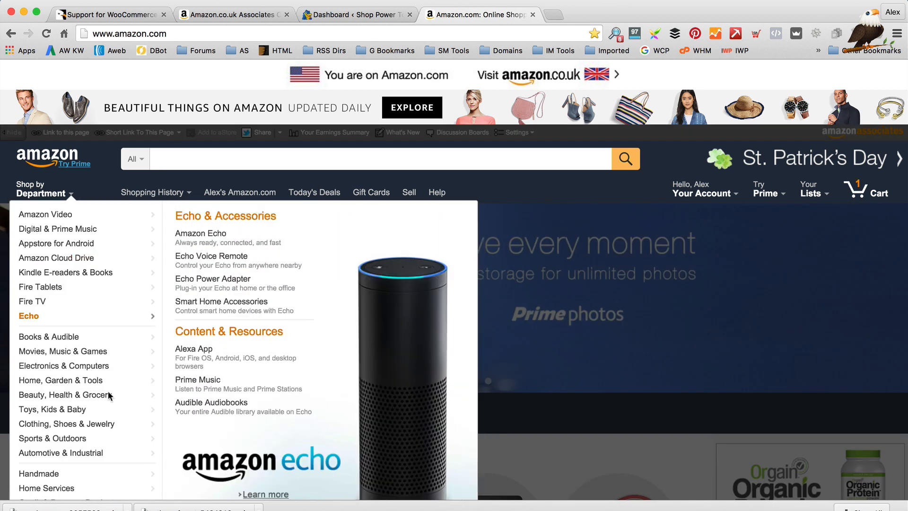
{"action": "mouse_move", "coordinate": [112, 385]}
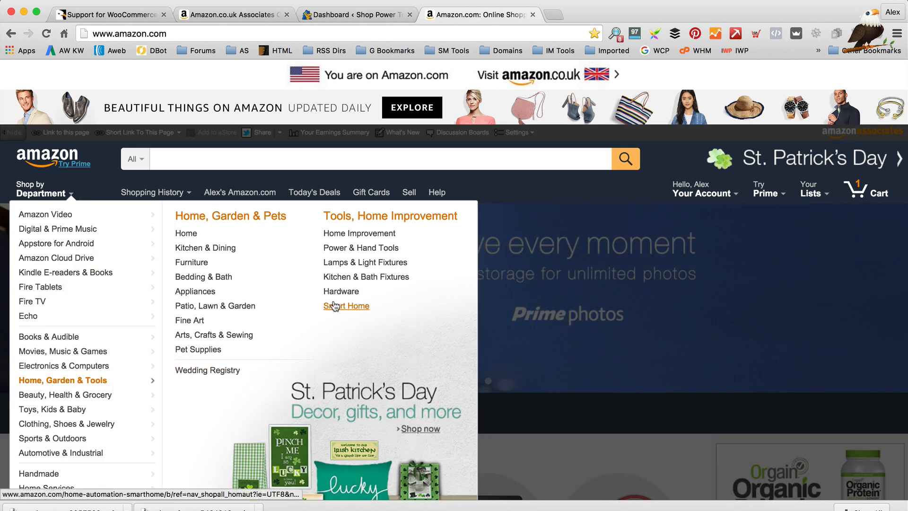
{"action": "left_click", "coordinate": [375, 256]}
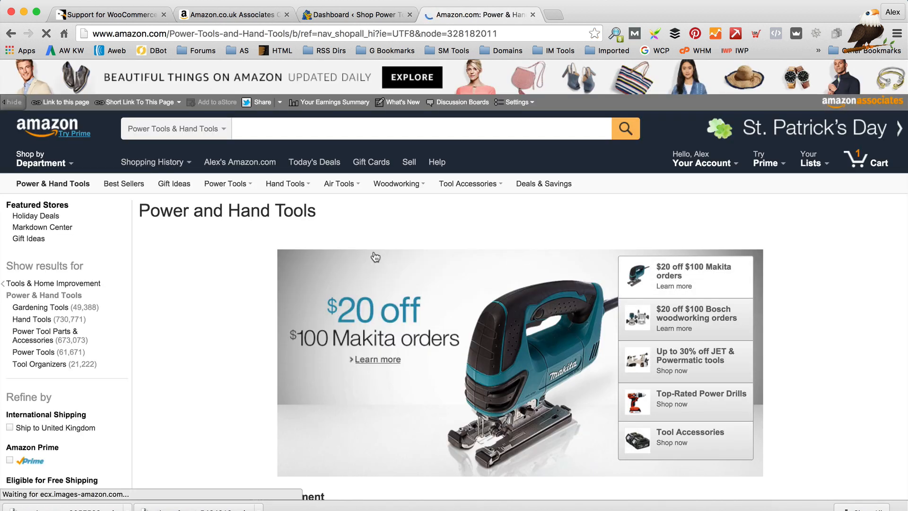
{"action": "scroll", "coordinate": [375, 257], "scroll_direction": "down", "scroll_amount": 6}
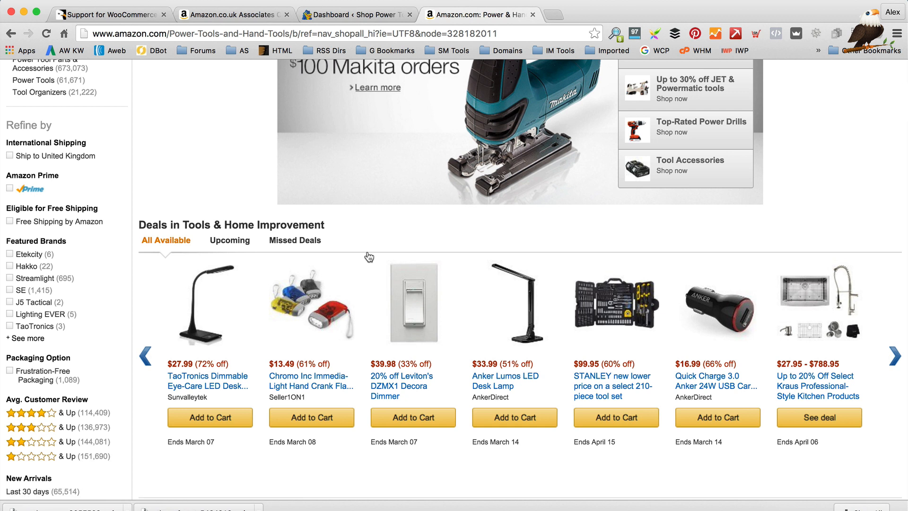
{"action": "scroll", "coordinate": [369, 257], "scroll_direction": "up", "scroll_amount": 3}
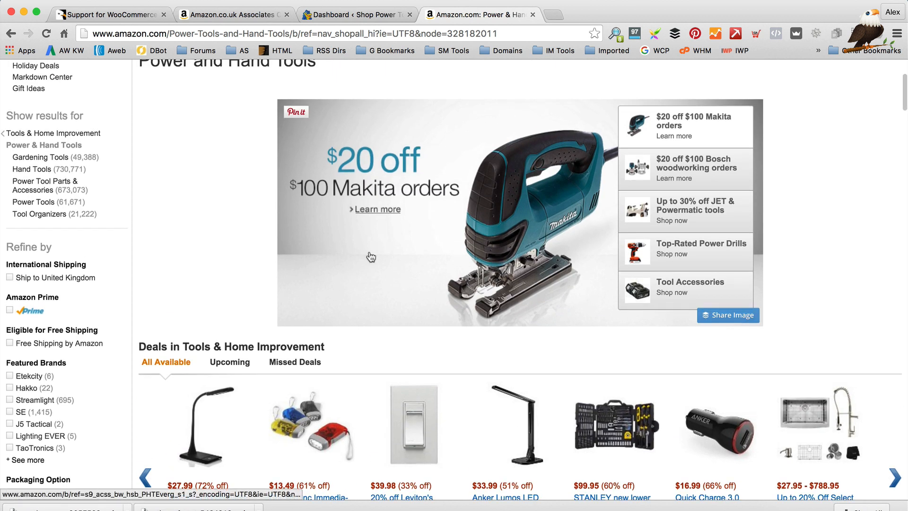
{"action": "scroll", "coordinate": [283, 232], "scroll_direction": "down", "scroll_amount": 4}
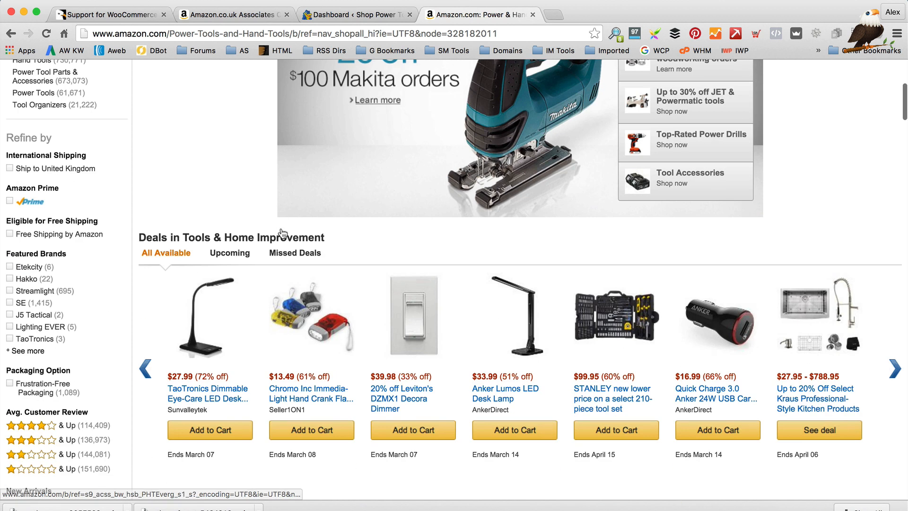
{"action": "scroll", "coordinate": [283, 233], "scroll_direction": "down", "scroll_amount": 7}
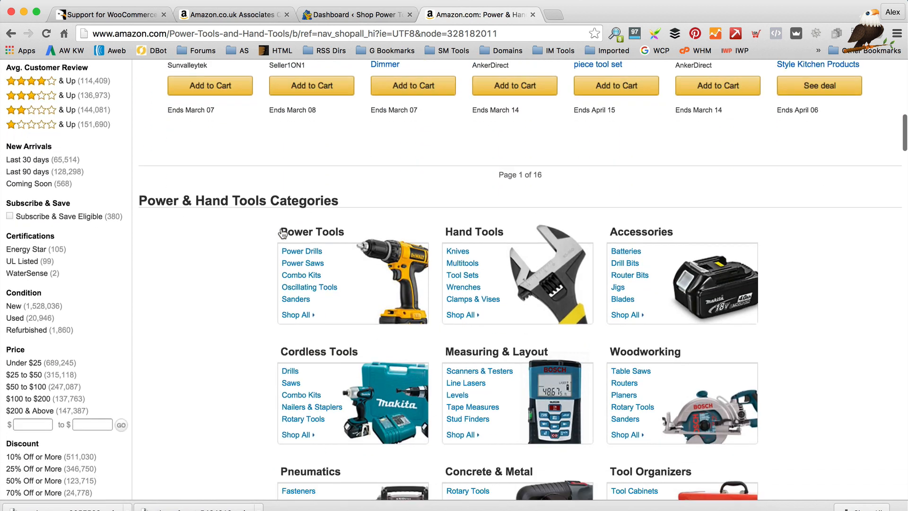
{"action": "scroll", "coordinate": [232, 222], "scroll_direction": "down", "scroll_amount": 1}
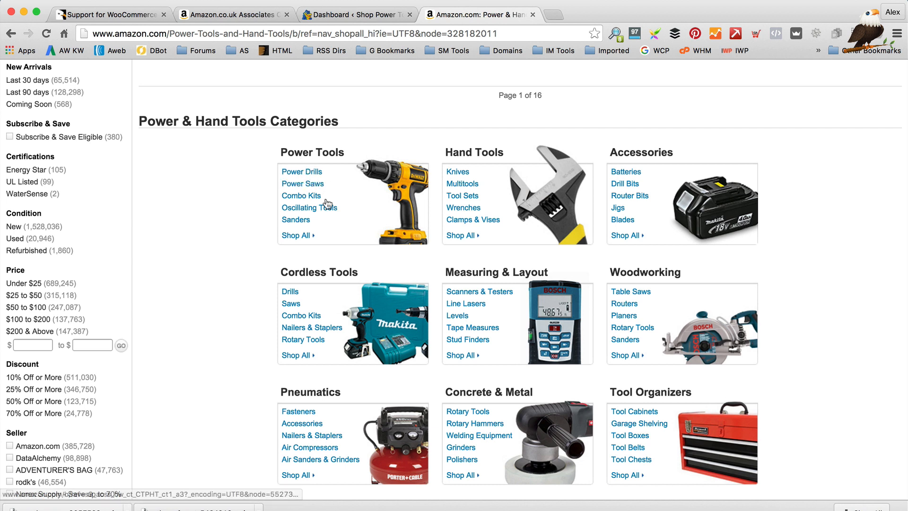
{"action": "left_click", "coordinate": [300, 236]}
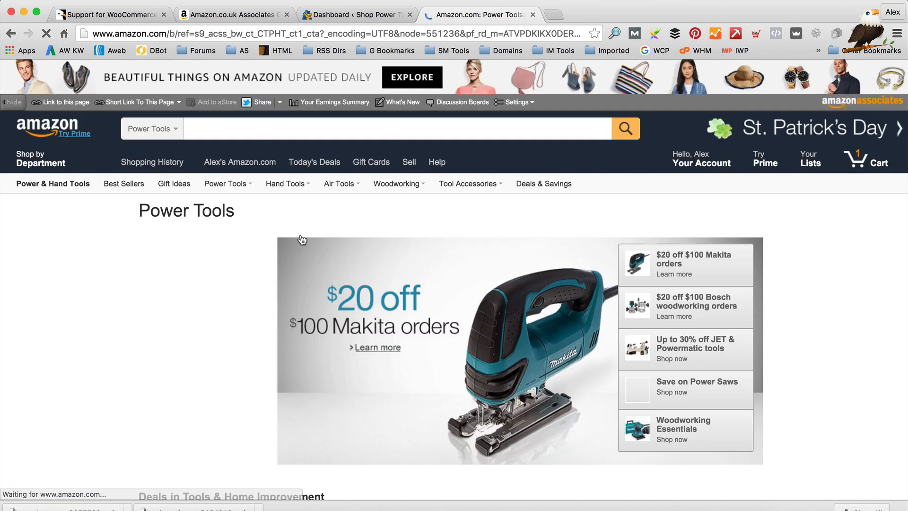
{"action": "scroll", "coordinate": [334, 219], "scroll_direction": "down", "scroll_amount": 8}
{"action": "scroll", "coordinate": [336, 225], "scroll_direction": "down", "scroll_amount": 5}
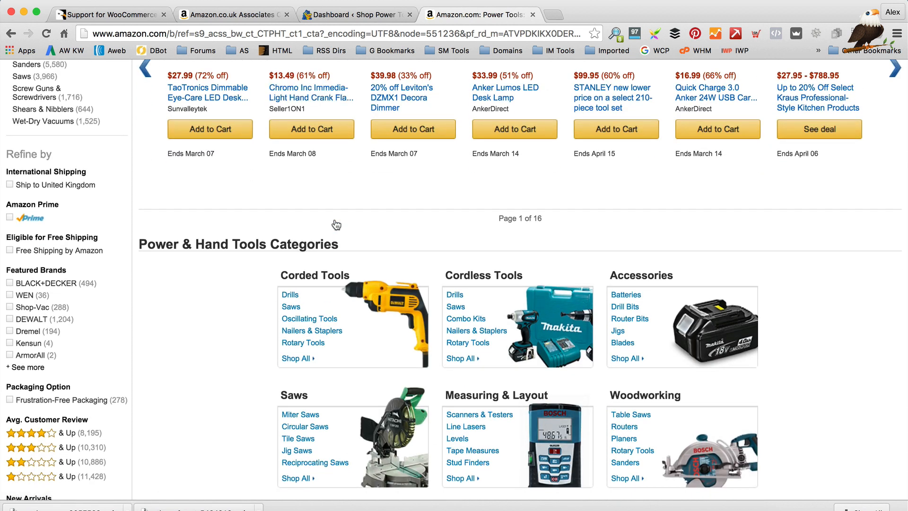
{"action": "scroll", "coordinate": [336, 224], "scroll_direction": "down", "scroll_amount": 1}
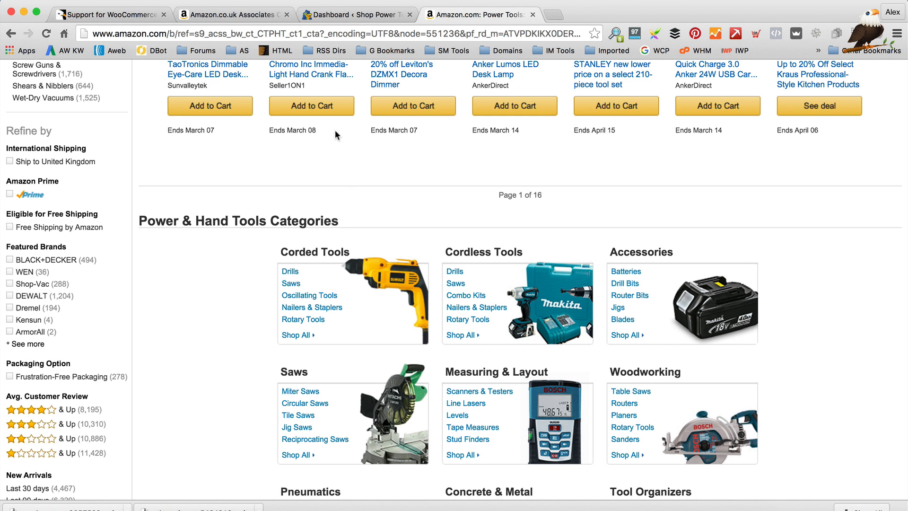
- Close the Amazon.co.uk Associates tab and bring up the WooCommerce support page
{"action": "left_click", "coordinate": [263, 16]}
{"action": "left_click", "coordinate": [286, 15]}
{"action": "left_click", "coordinate": [150, 14]}
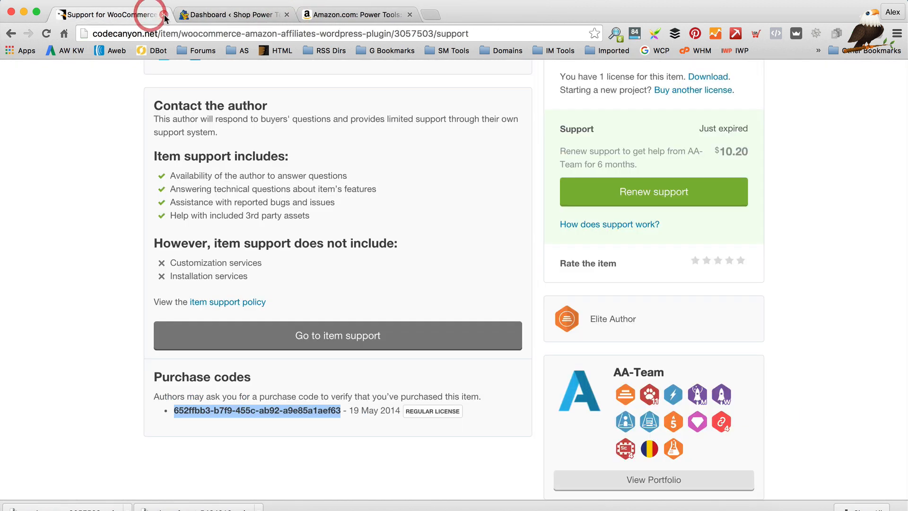
- Close the support tab and add a Drills category under Products > Categories
{"action": "left_click", "coordinate": [165, 15]}
{"action": "scroll", "coordinate": [46, 194], "scroll_direction": "down", "scroll_amount": 1}
{"action": "mouse_move", "coordinate": [47, 193]}
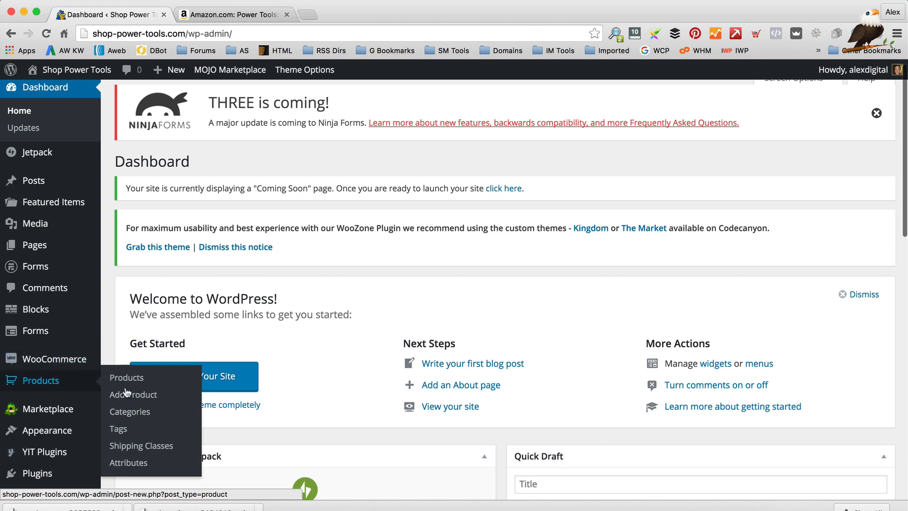
{"action": "left_click", "coordinate": [126, 394]}
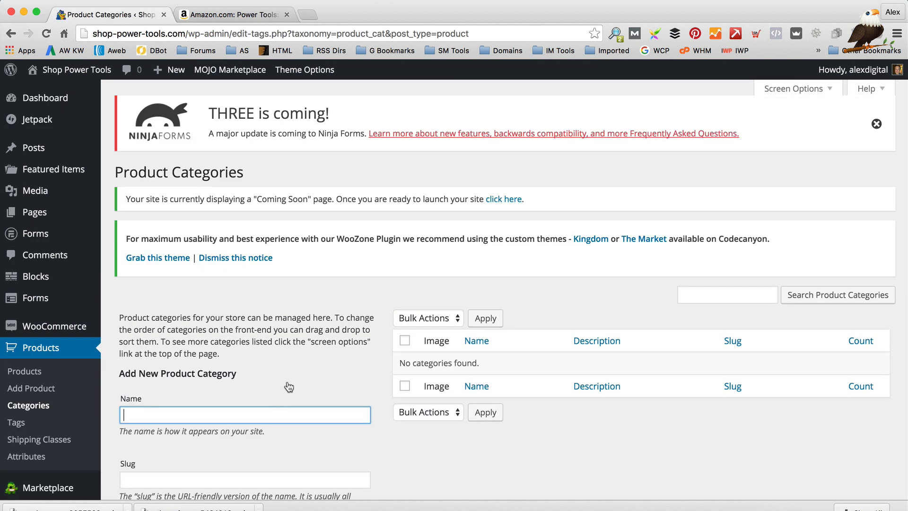
{"action": "scroll", "coordinate": [370, 301], "scroll_direction": "down", "scroll_amount": 1}
{"action": "type", "text": "Drills"}
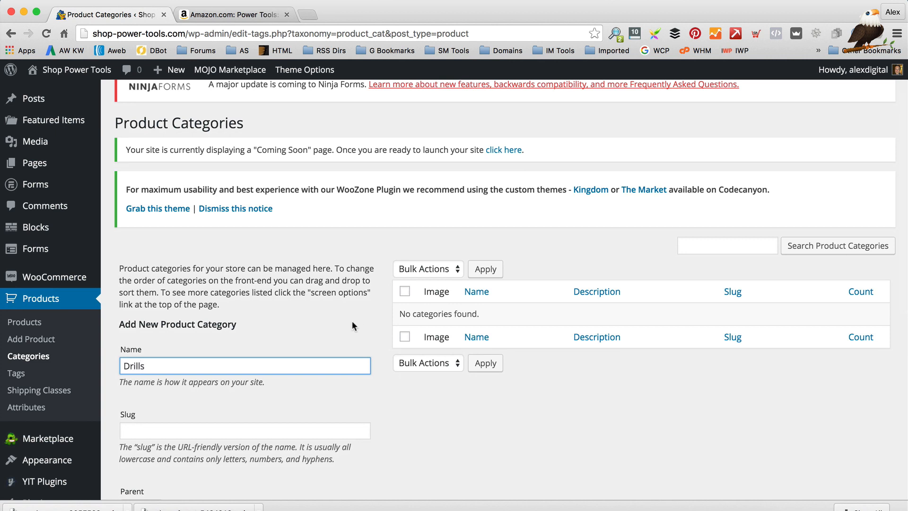
{"action": "scroll", "coordinate": [351, 321], "scroll_direction": "down", "scroll_amount": 6}
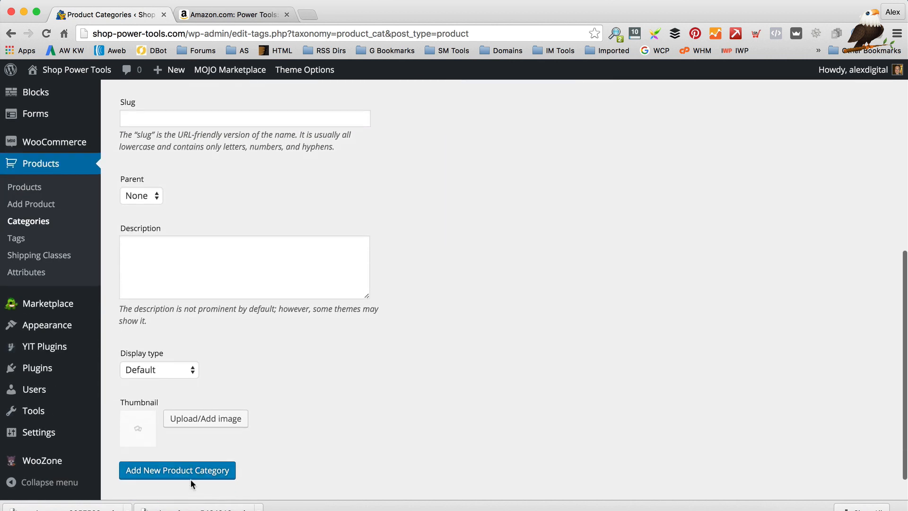
{"action": "left_click", "coordinate": [190, 477]}
- Add a second product category named Saws
{"action": "scroll", "coordinate": [358, 397], "scroll_direction": "up", "scroll_amount": 4}
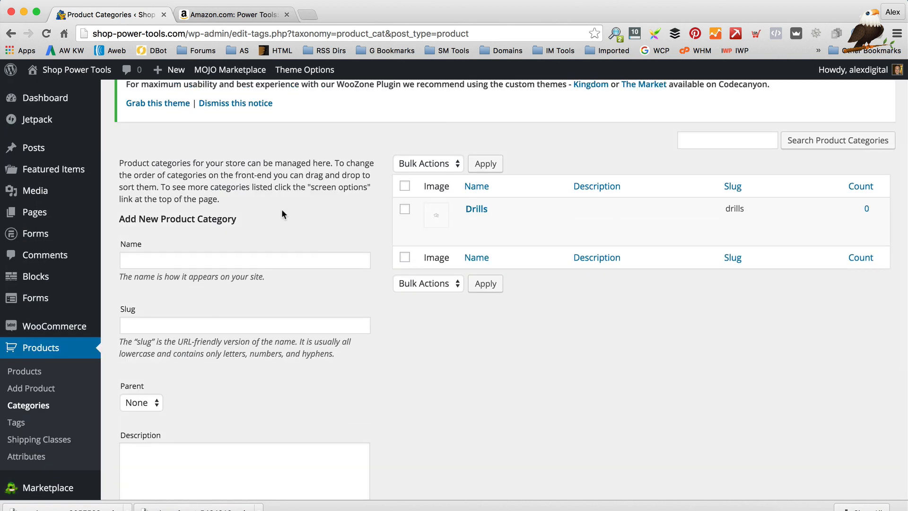
{"action": "left_click", "coordinate": [265, 258]}
{"action": "type", "text": "Saws"}
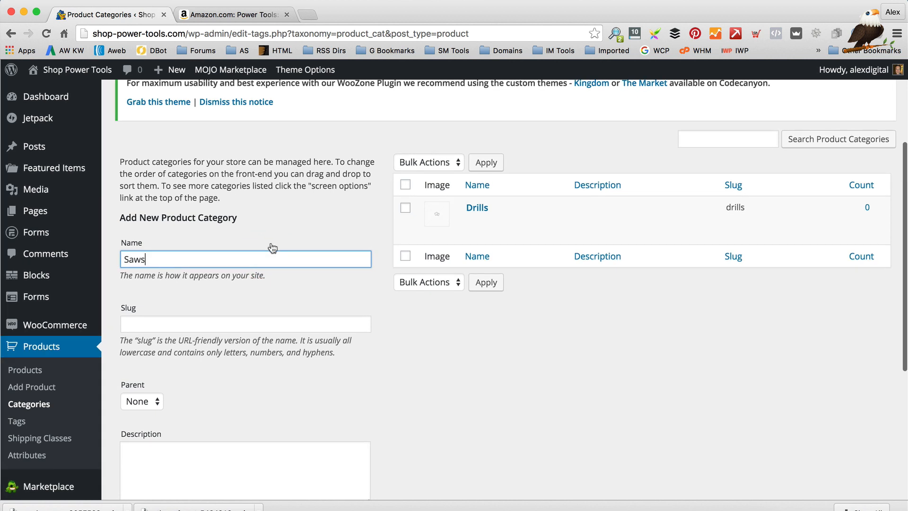
{"action": "scroll", "coordinate": [269, 246], "scroll_direction": "down", "scroll_amount": 5}
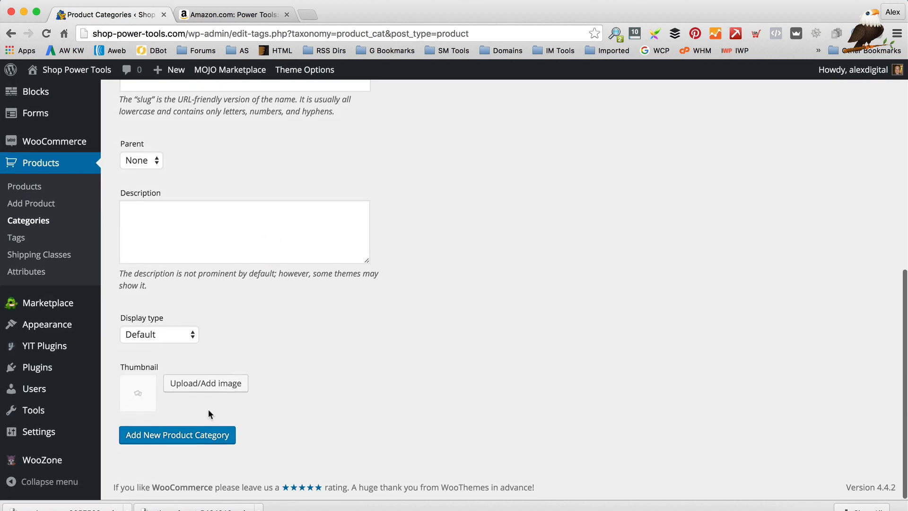
{"action": "left_click", "coordinate": [198, 438]}
{"action": "scroll", "coordinate": [349, 392], "scroll_direction": "up", "scroll_amount": 6}
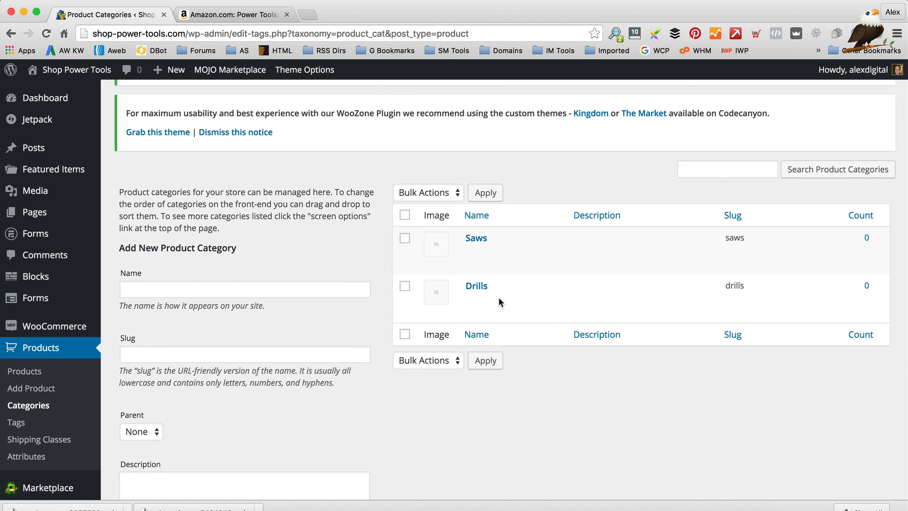
{"action": "scroll", "coordinate": [275, 225], "scroll_direction": "down", "scroll_amount": 2}
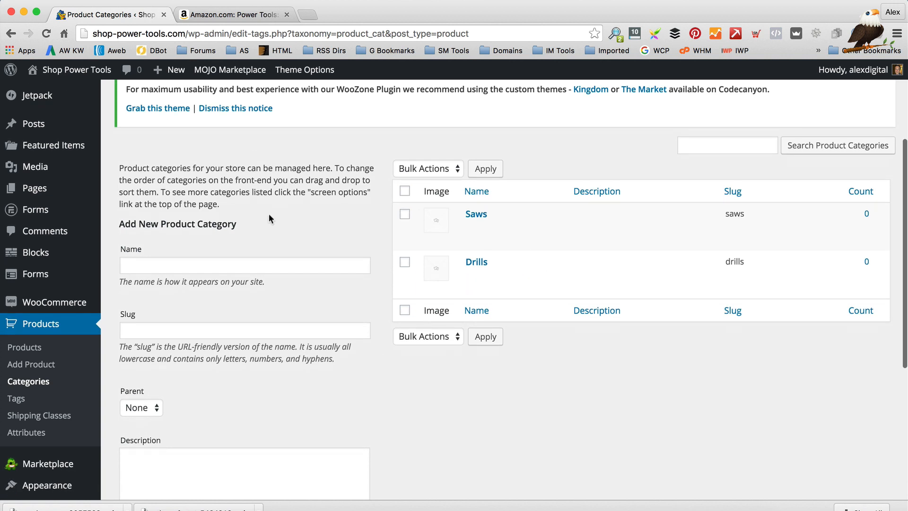
{"action": "scroll", "coordinate": [269, 215], "scroll_direction": "down", "scroll_amount": 5}
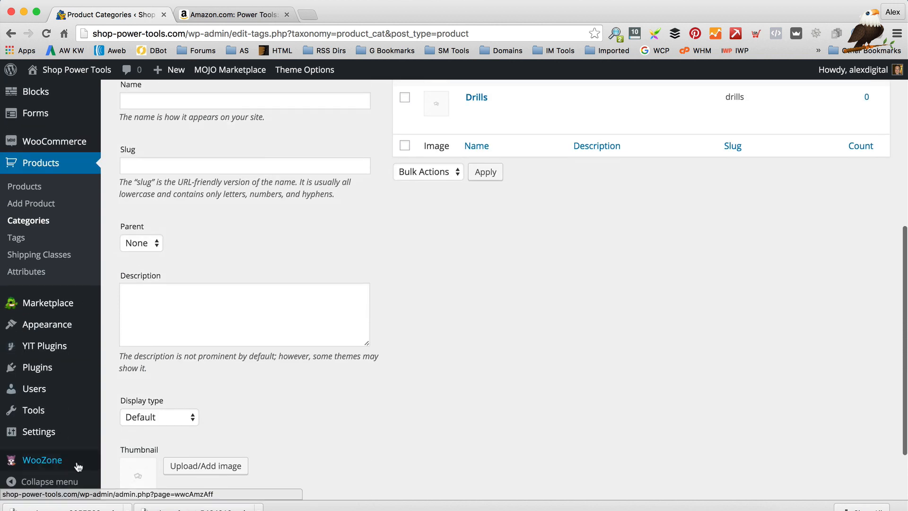
- Open WooZone's Insane Import Mode and dismiss the Ninja Forms and theme notices
{"action": "mouse_move", "coordinate": [42, 459]}
{"action": "left_click", "coordinate": [151, 447]}
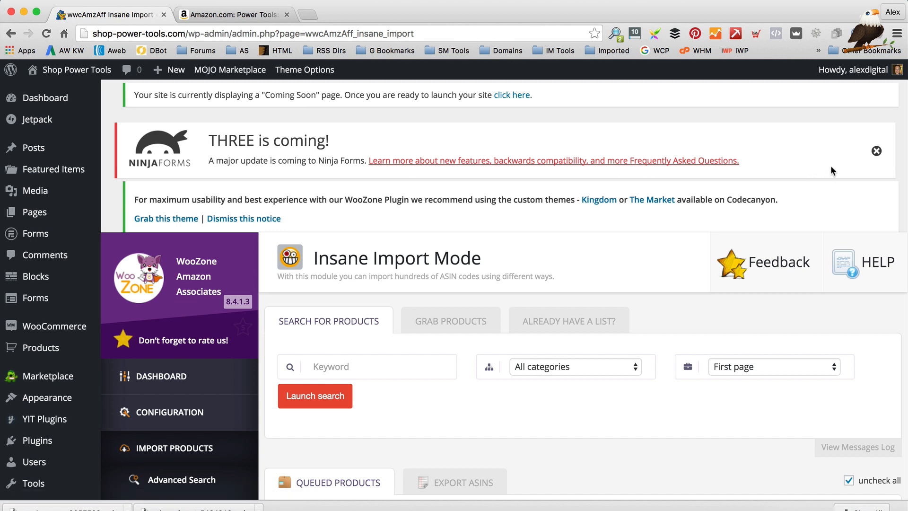
{"action": "left_click", "coordinate": [876, 151]}
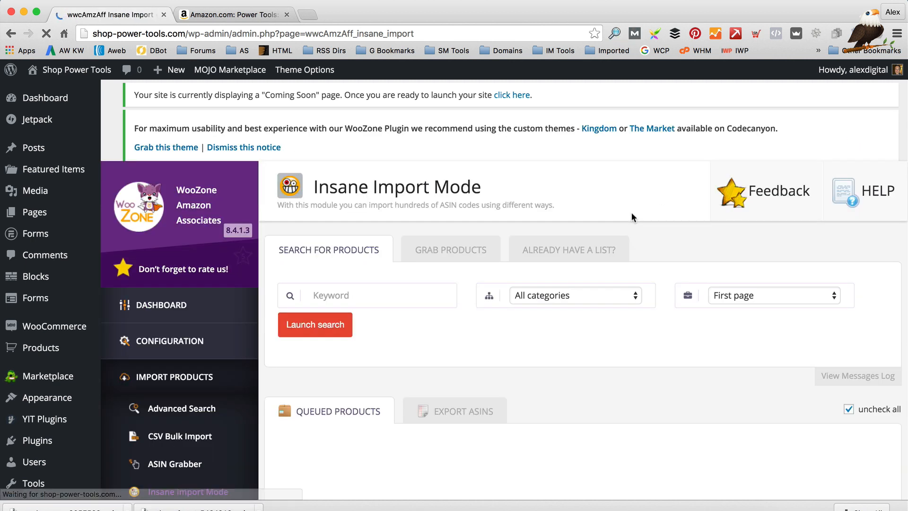
{"action": "left_click", "coordinate": [244, 148]}
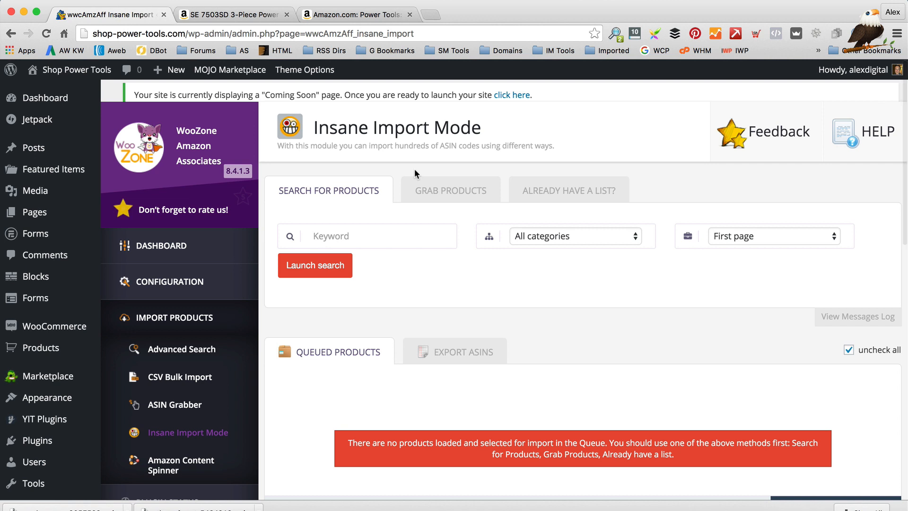
- Enter the search keyword 'Drill' and choose the Tools search category
{"action": "left_click", "coordinate": [402, 235]}
{"action": "type", "text": "Drill"}
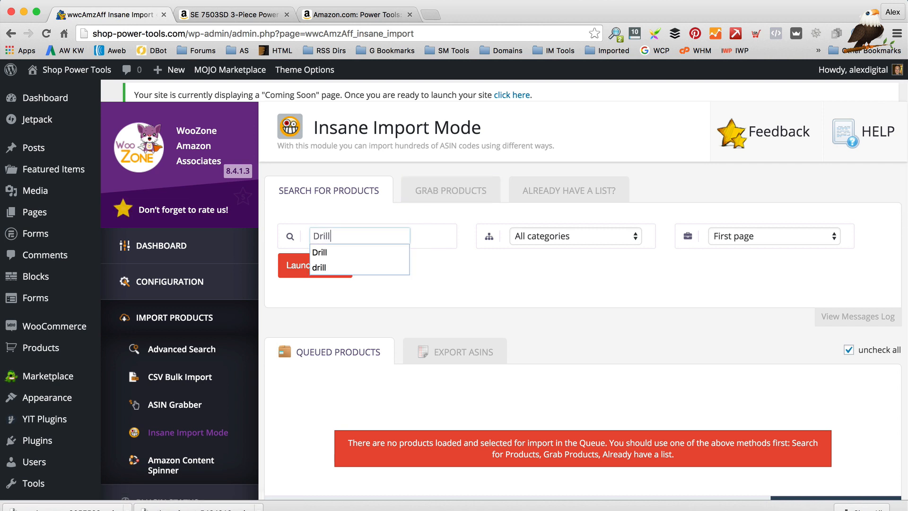
{"action": "left_click", "coordinate": [528, 236]}
{"action": "scroll", "coordinate": [575, 378], "scroll_direction": "down", "scroll_amount": 5}
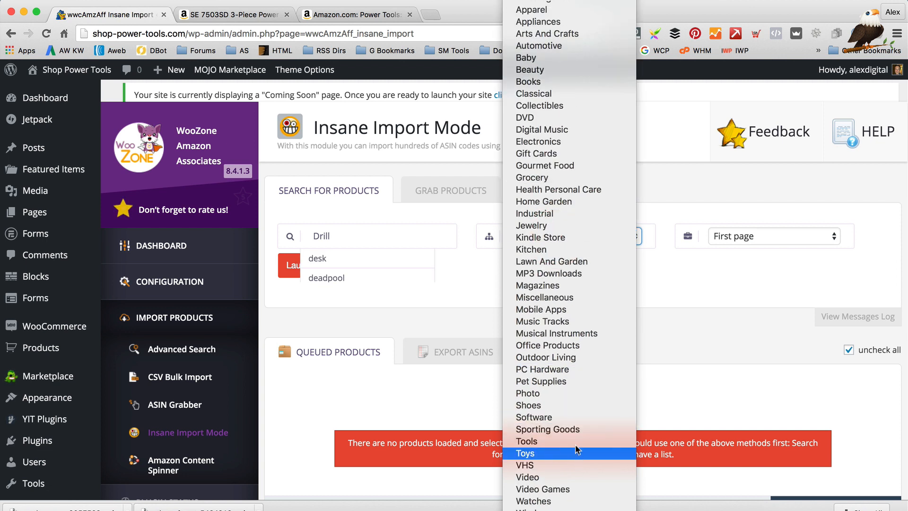
{"action": "left_click", "coordinate": [615, 440]}
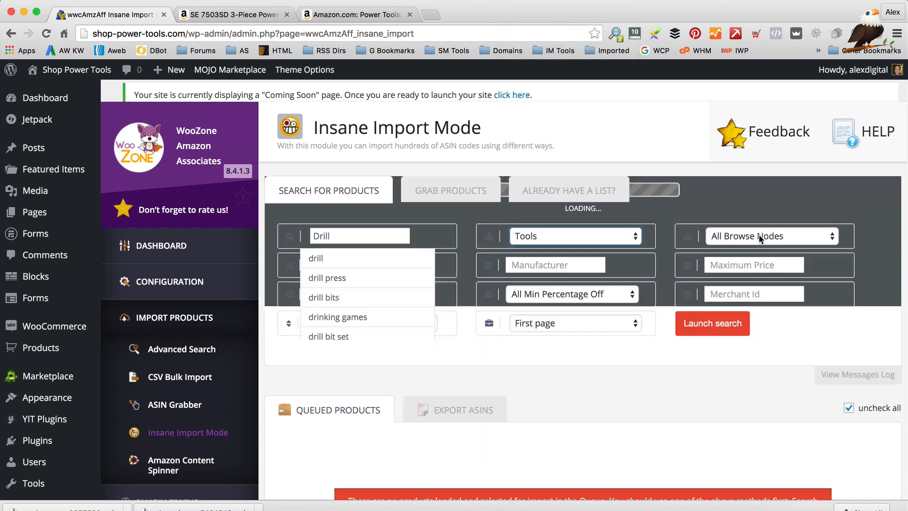
- Narrow browse nodes to Power & Hand Tools > Power Tools > Drills, keeping all subcategories
{"action": "left_click", "coordinate": [759, 235]}
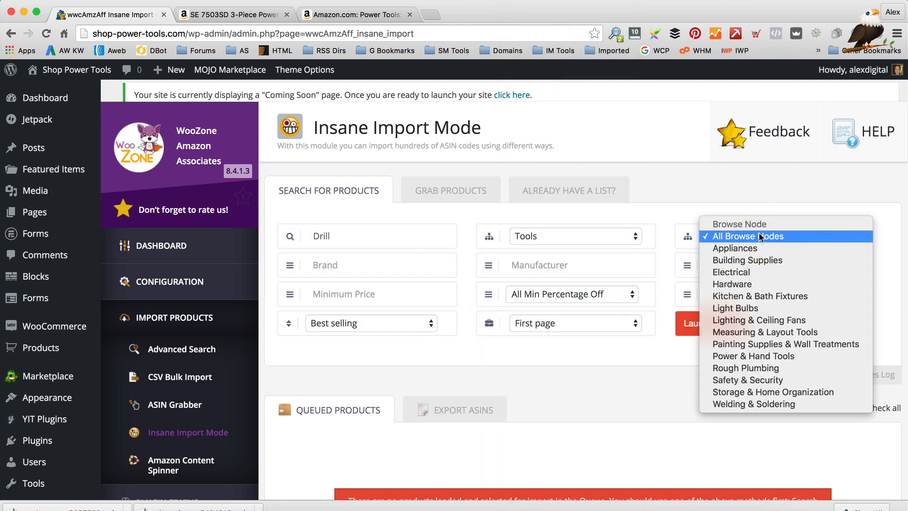
{"action": "left_click", "coordinate": [762, 357]}
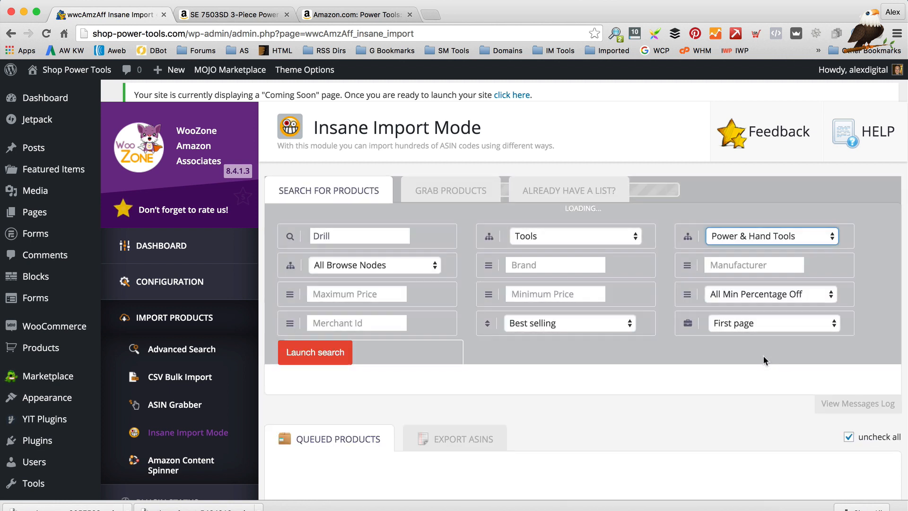
{"action": "left_click", "coordinate": [398, 266]}
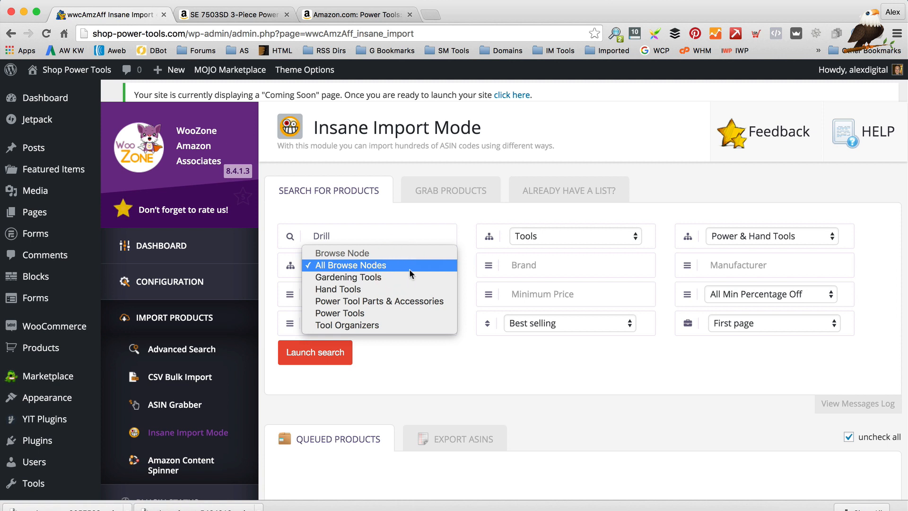
{"action": "left_click", "coordinate": [390, 313]}
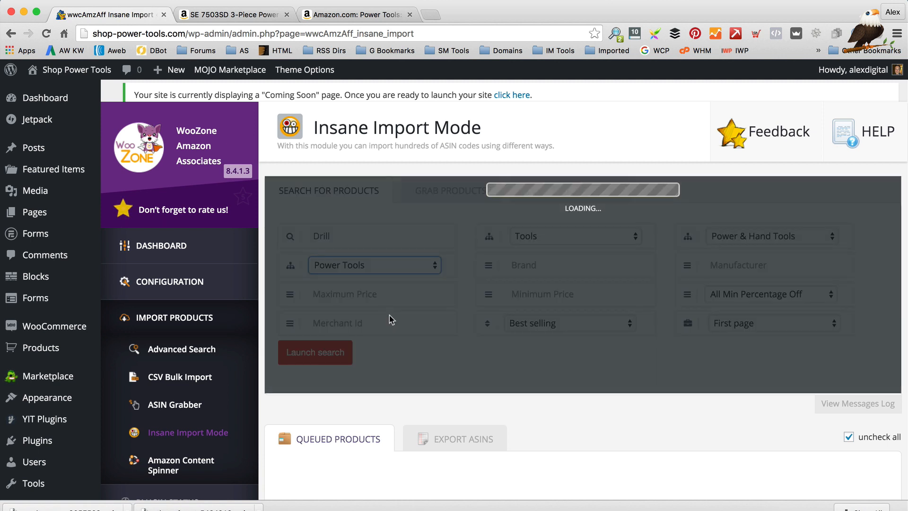
{"action": "left_click", "coordinate": [617, 265]}
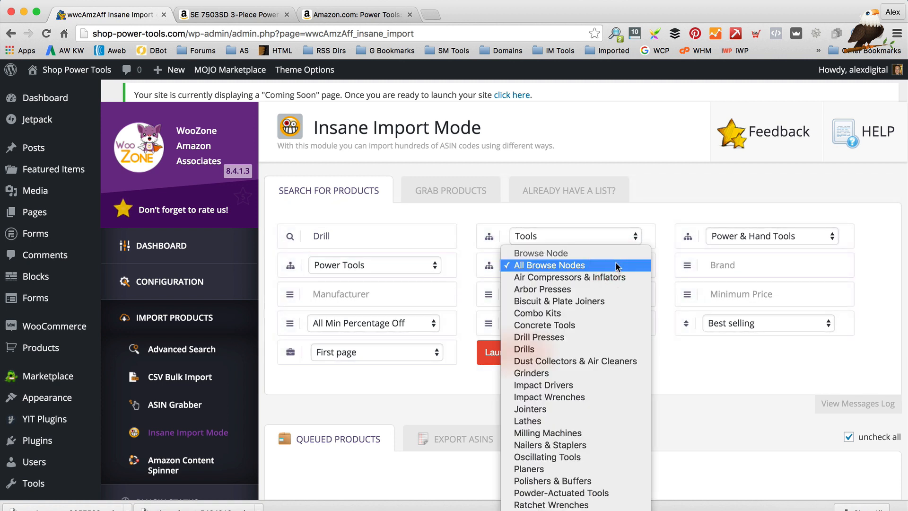
{"action": "scroll", "coordinate": [610, 274], "scroll_direction": "down", "scroll_amount": 3}
{"action": "left_click", "coordinate": [593, 304]}
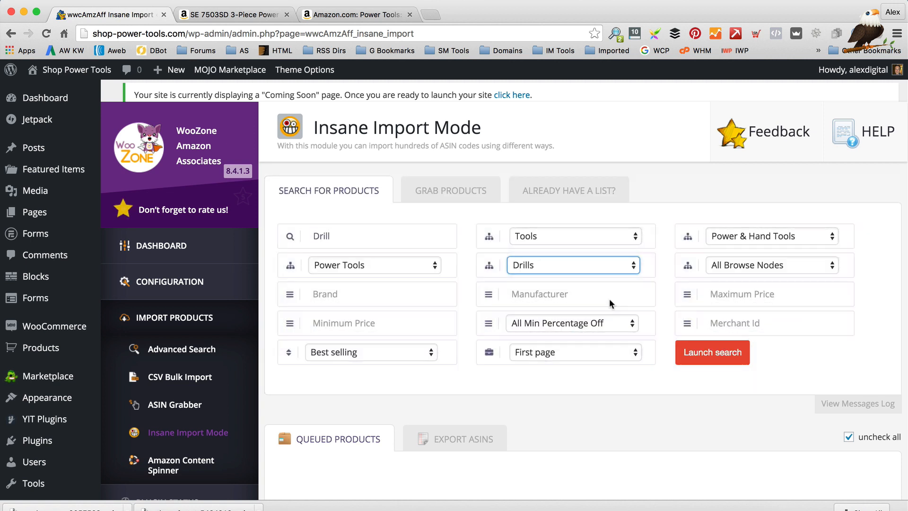
{"action": "left_click", "coordinate": [786, 265]}
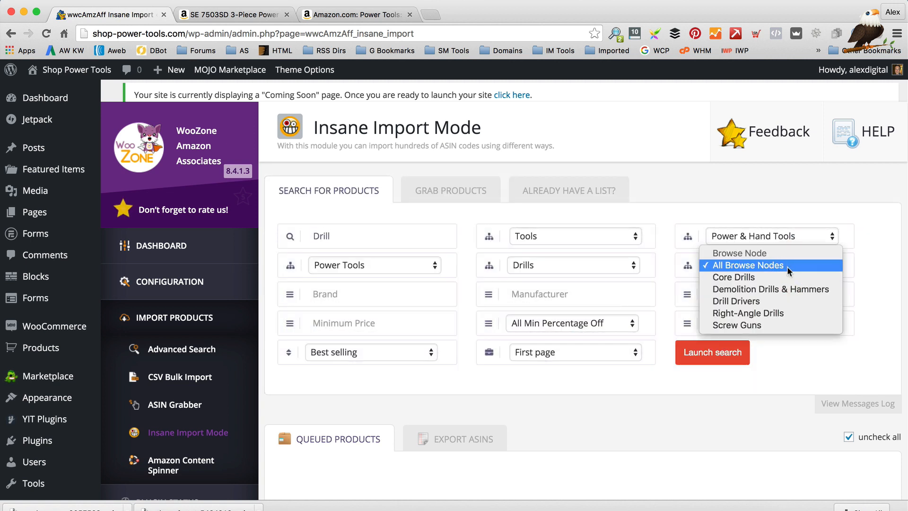
{"action": "left_click", "coordinate": [872, 245]}
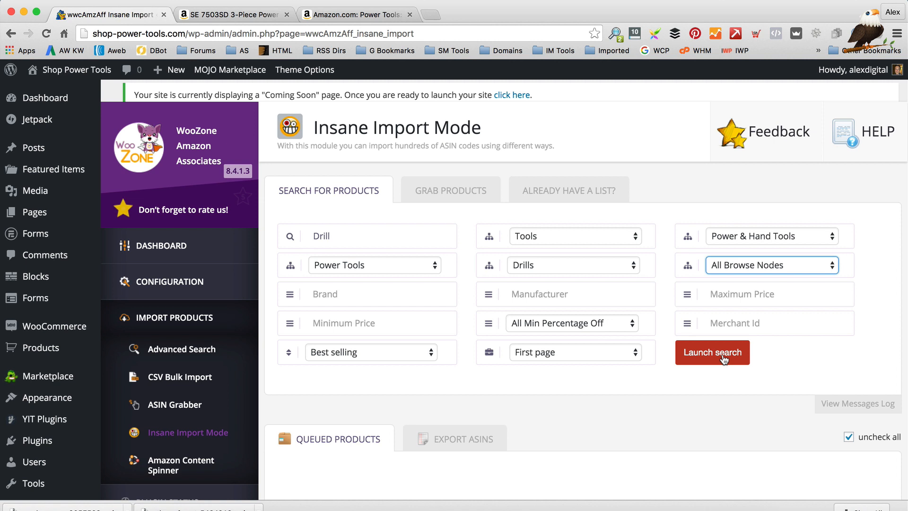
- Set Grab to the first 5 pages and launch the search
{"action": "left_click", "coordinate": [589, 354]}
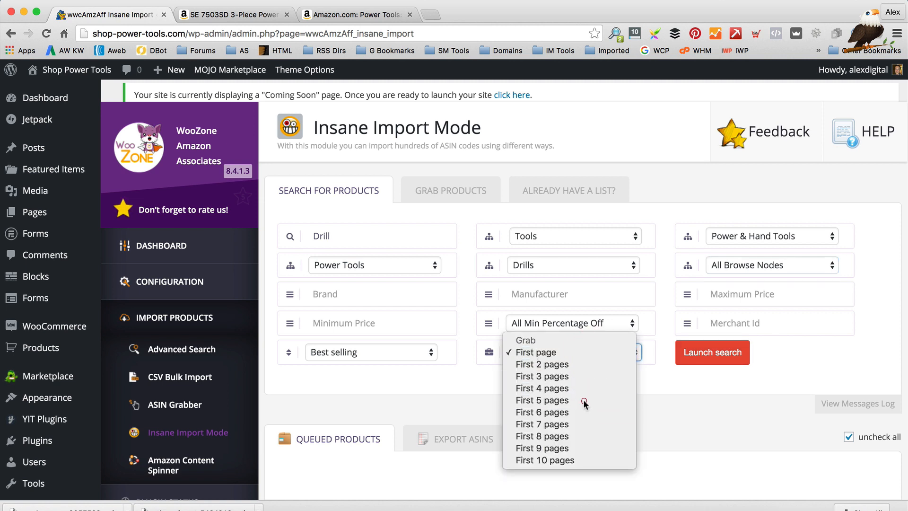
{"action": "left_click", "coordinate": [567, 400]}
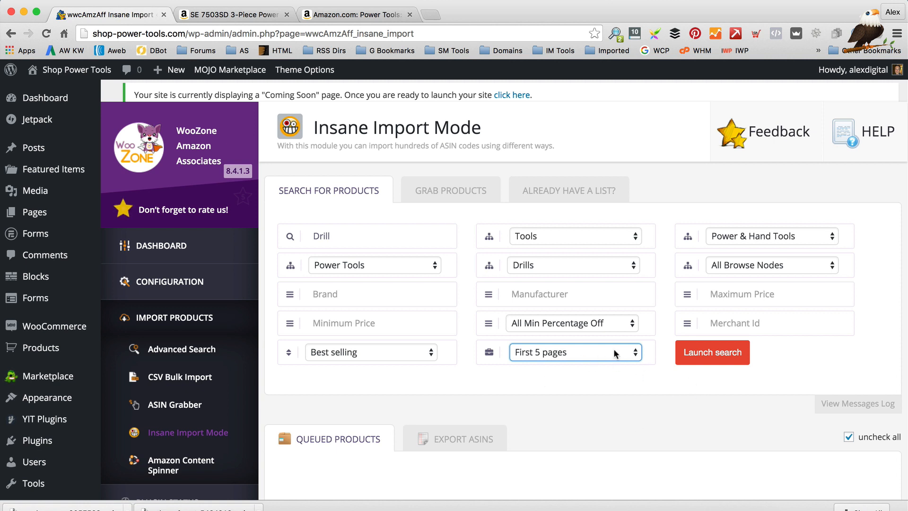
{"action": "left_click", "coordinate": [702, 356]}
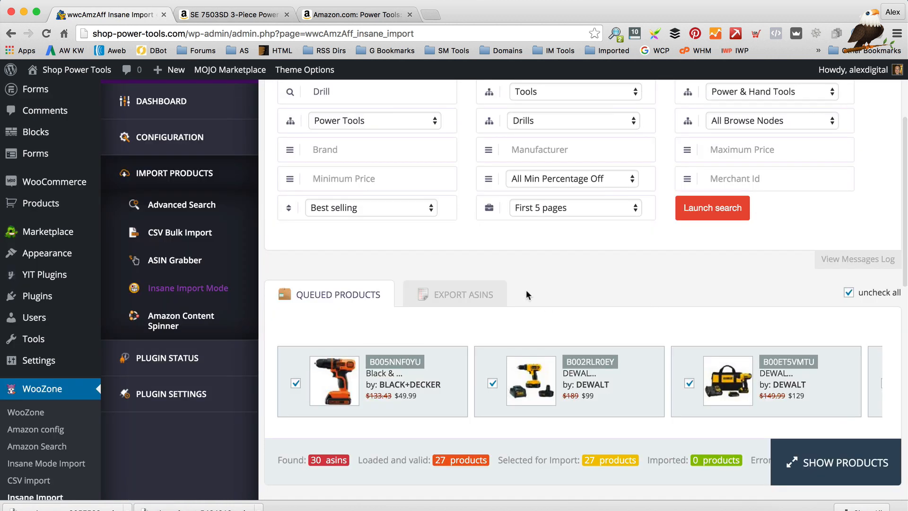
- Show the queued drills as a full product grid and scroll down to the Insane Mode Import Fine Tuning options
{"action": "scroll", "coordinate": [529, 293], "scroll_direction": "down", "scroll_amount": 2}
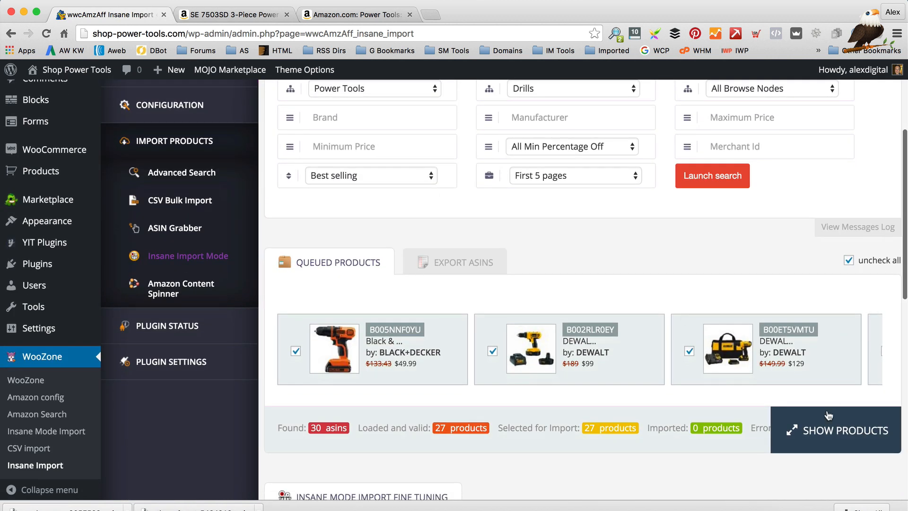
{"action": "left_click", "coordinate": [828, 416]}
{"action": "scroll", "coordinate": [639, 316], "scroll_direction": "down", "scroll_amount": 5}
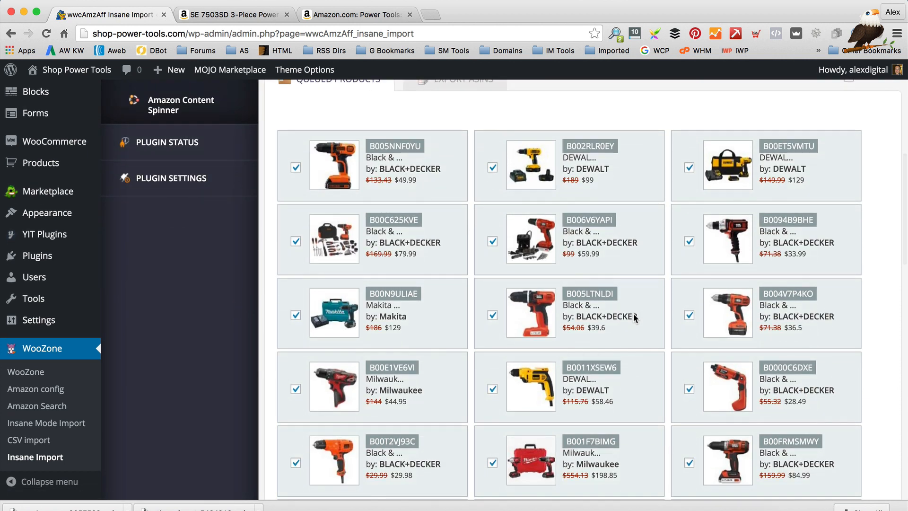
{"action": "scroll", "coordinate": [635, 313], "scroll_direction": "down", "scroll_amount": 10}
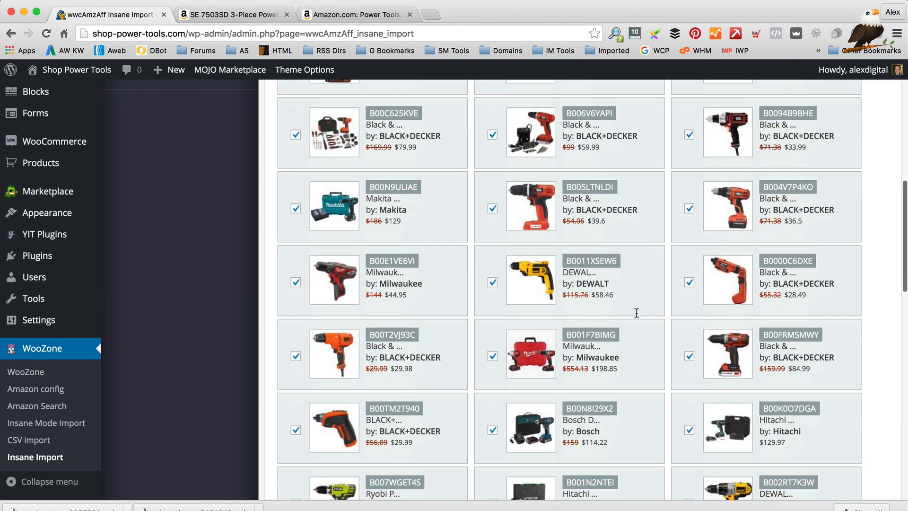
{"action": "scroll", "coordinate": [637, 313], "scroll_direction": "down", "scroll_amount": 1}
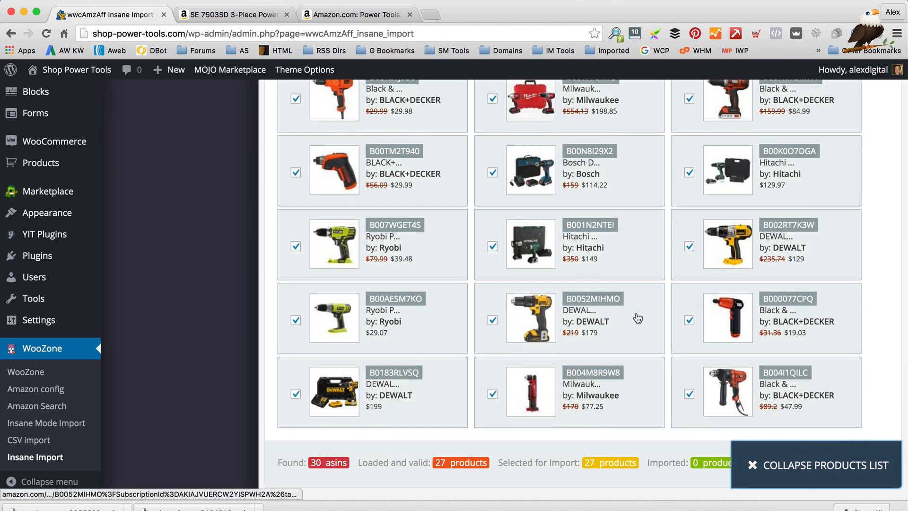
{"action": "scroll", "coordinate": [638, 310], "scroll_direction": "down", "scroll_amount": 4}
{"action": "scroll", "coordinate": [639, 302], "scroll_direction": "down", "scroll_amount": 6}
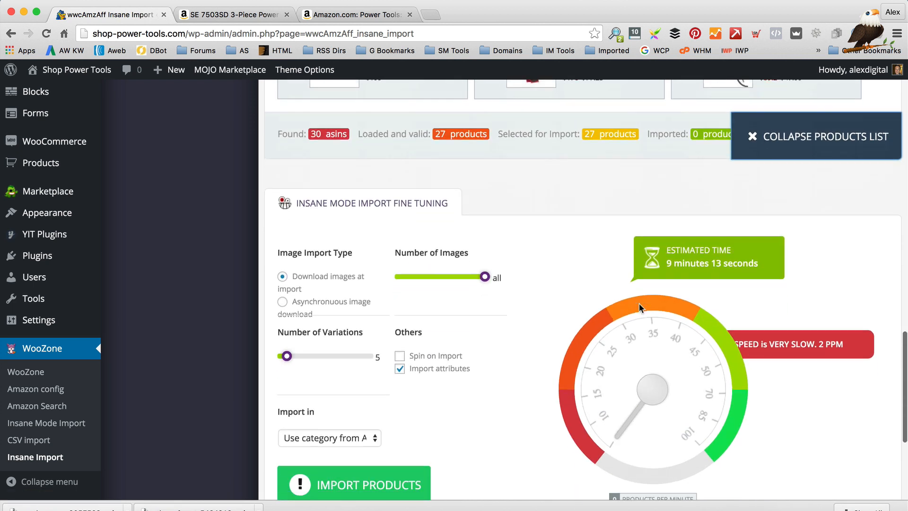
{"action": "scroll", "coordinate": [510, 270], "scroll_direction": "down", "scroll_amount": 1}
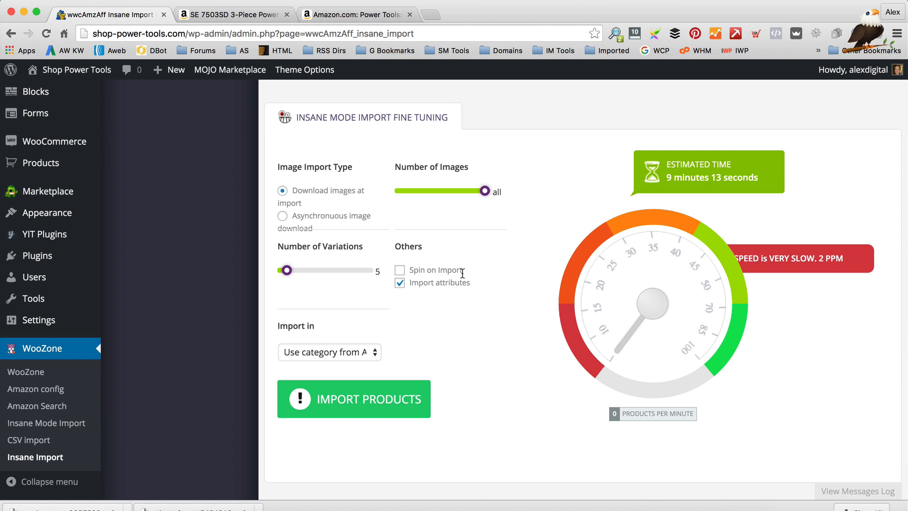
- Enable Spin on Import, choose the Drills category, and import the 27 queued drill products
{"action": "left_click", "coordinate": [400, 270]}
{"action": "left_click", "coordinate": [337, 353]}
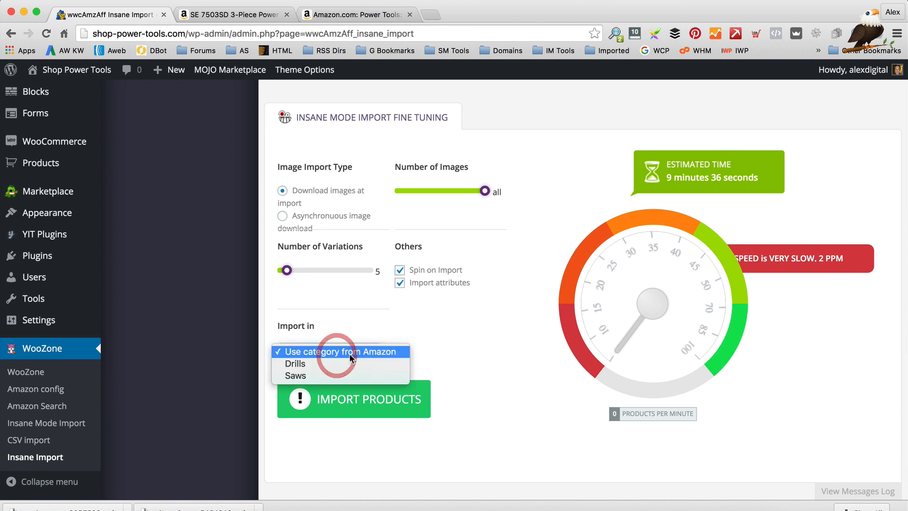
{"action": "left_click", "coordinate": [345, 362]}
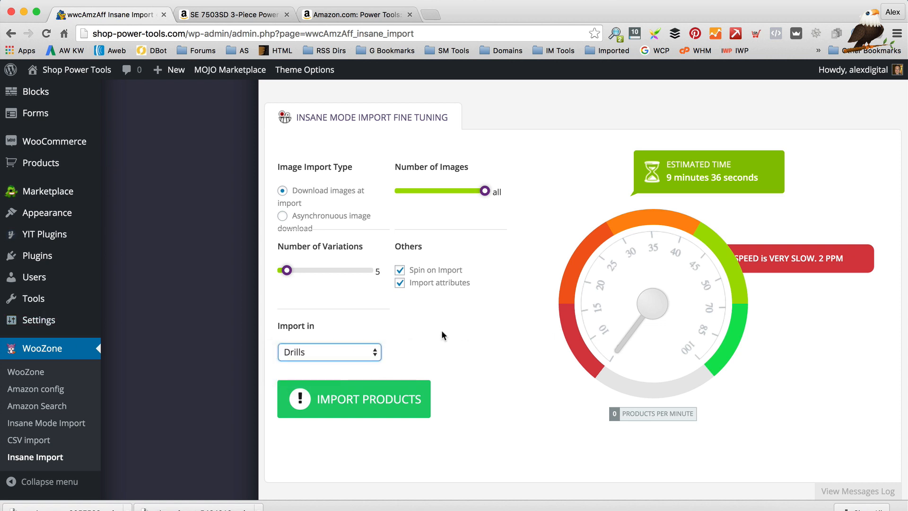
{"action": "left_click", "coordinate": [374, 407]}
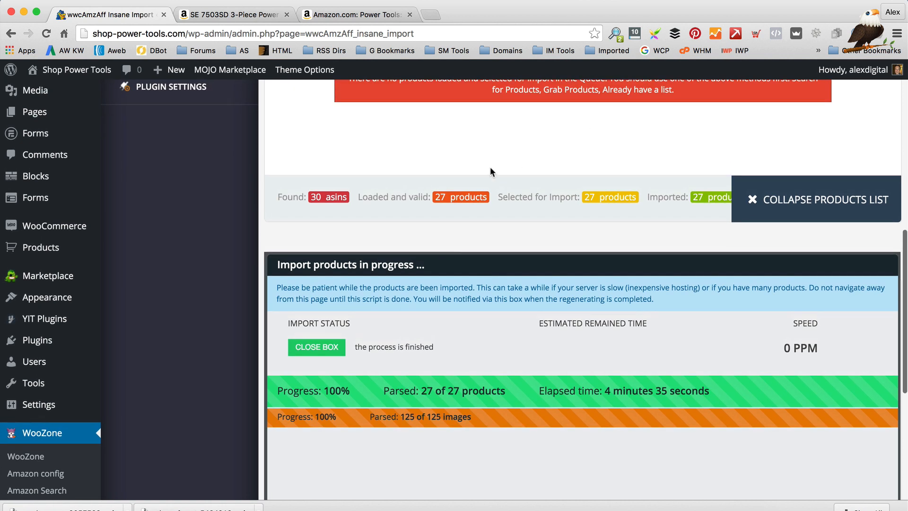
- Dismiss the finished import progress report
{"action": "left_click", "coordinate": [315, 346]}
{"action": "scroll", "coordinate": [442, 304], "scroll_direction": "up", "scroll_amount": 10}
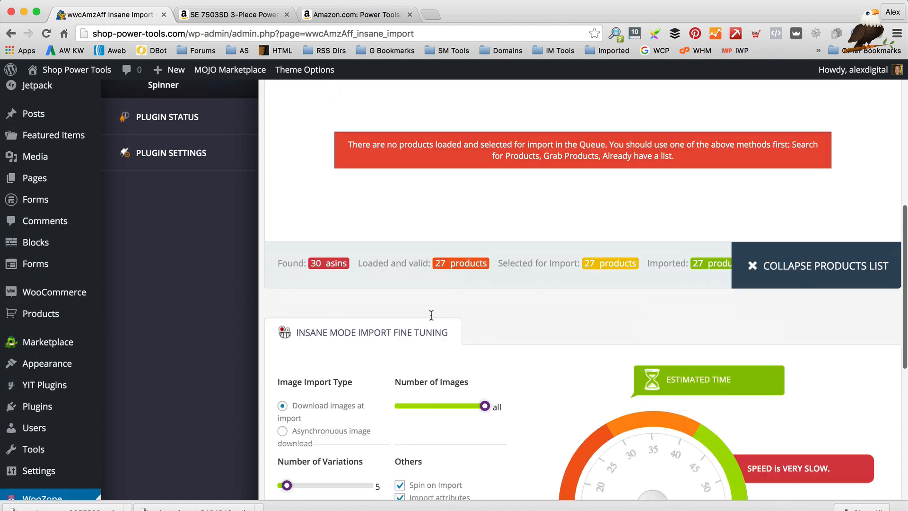
{"action": "scroll", "coordinate": [426, 317], "scroll_direction": "down", "scroll_amount": 7}
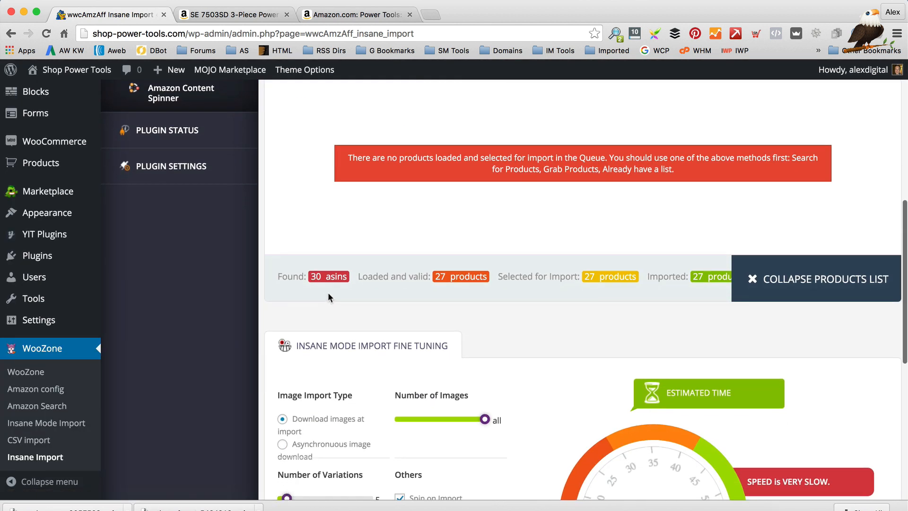
{"action": "scroll", "coordinate": [333, 254], "scroll_direction": "up", "scroll_amount": 10}
- View the Drills category storefront page from Product Categories, then return to the categories list
{"action": "mouse_move", "coordinate": [70, 92]}
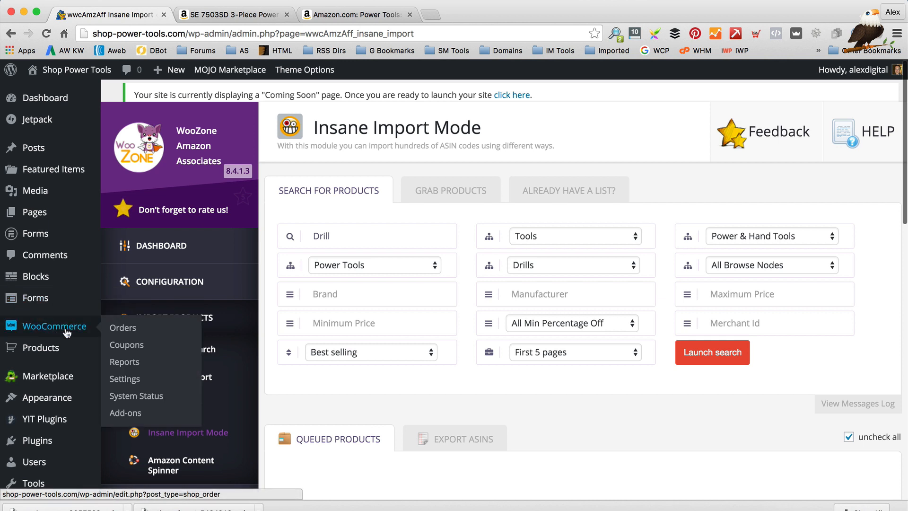
{"action": "mouse_move", "coordinate": [61, 349]}
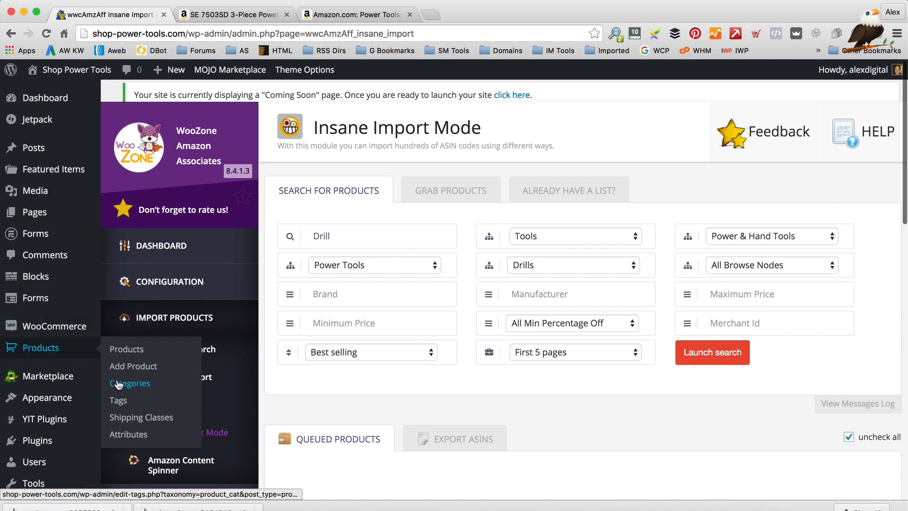
{"action": "left_click", "coordinate": [147, 383]}
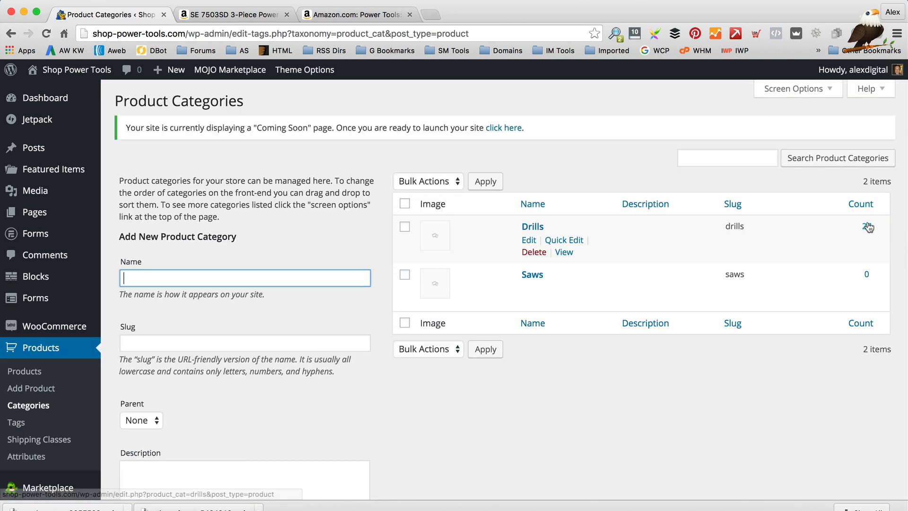
{"action": "left_click", "coordinate": [565, 253]}
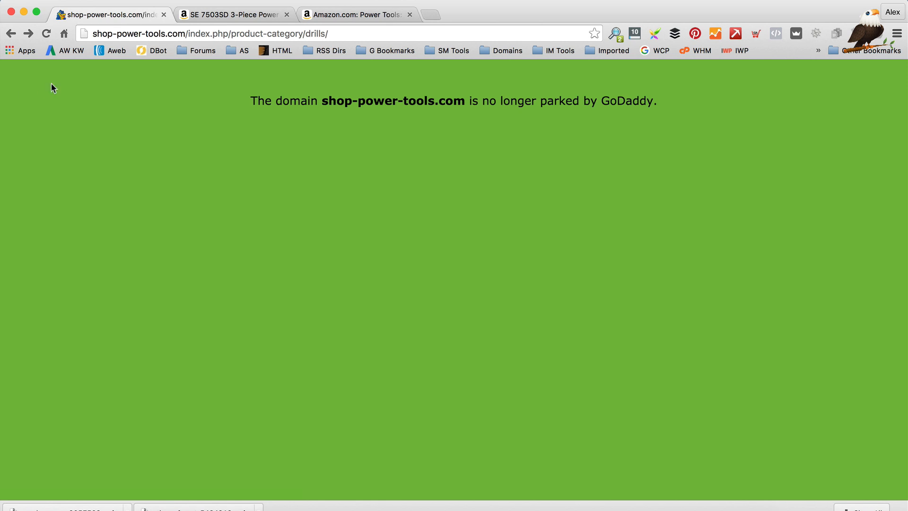
{"action": "left_click", "coordinate": [17, 36]}
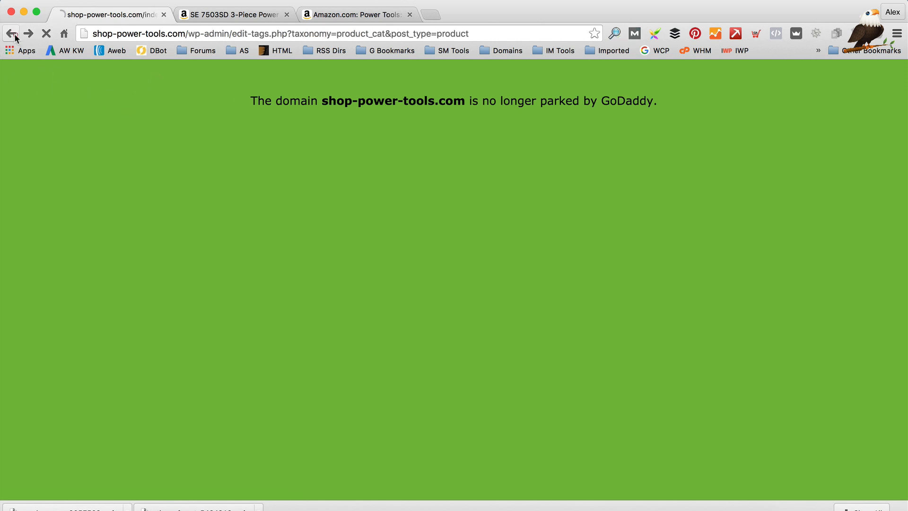
{"action": "scroll", "coordinate": [64, 171], "scroll_direction": "down", "scroll_amount": 7}
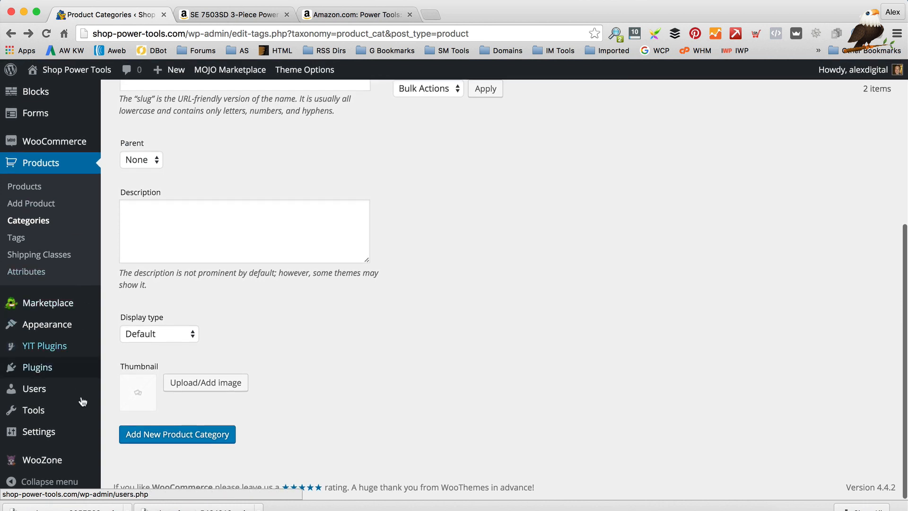
- Select the Post name option in the Permalink settings
{"action": "mouse_move", "coordinate": [76, 419]}
{"action": "mouse_move", "coordinate": [74, 435]}
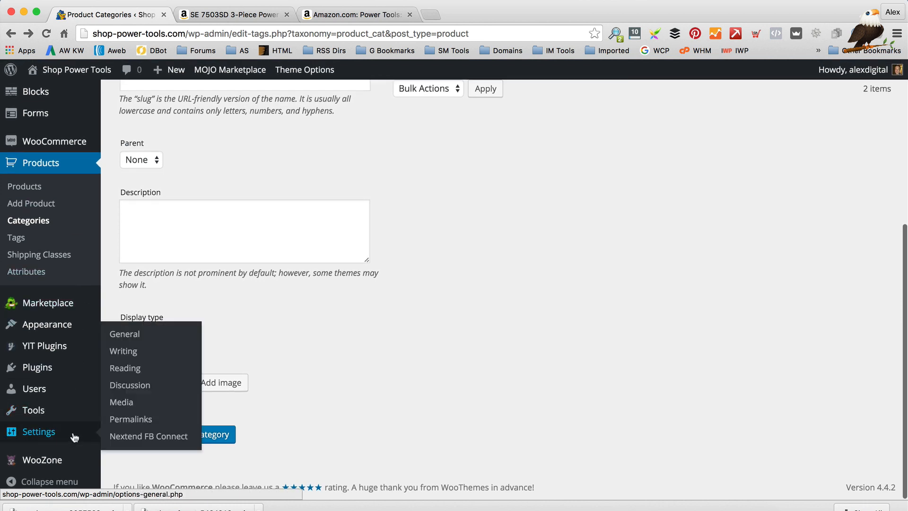
{"action": "left_click", "coordinate": [136, 424]}
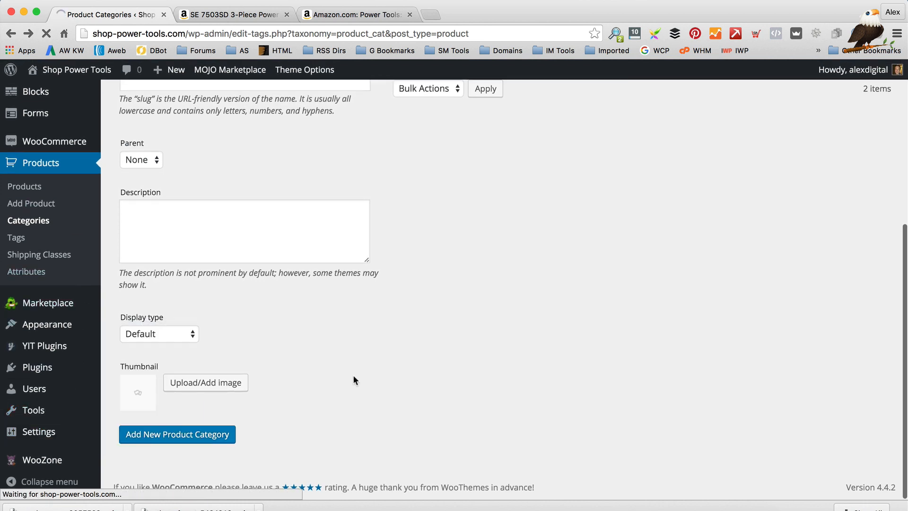
{"action": "scroll", "coordinate": [387, 350], "scroll_direction": "down", "scroll_amount": 2}
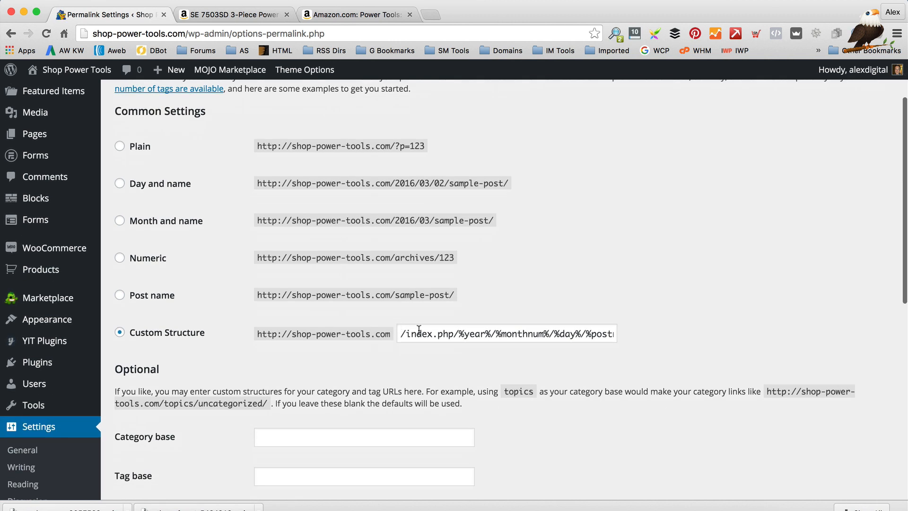
{"action": "scroll", "coordinate": [322, 311], "scroll_direction": "down", "scroll_amount": 3}
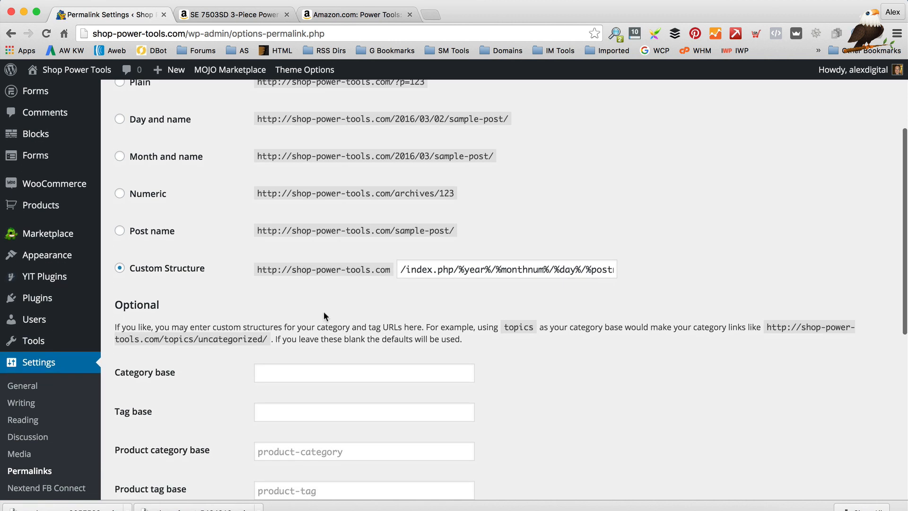
{"action": "scroll", "coordinate": [316, 311], "scroll_direction": "down", "scroll_amount": 3}
{"action": "scroll", "coordinate": [317, 311], "scroll_direction": "up", "scroll_amount": 6}
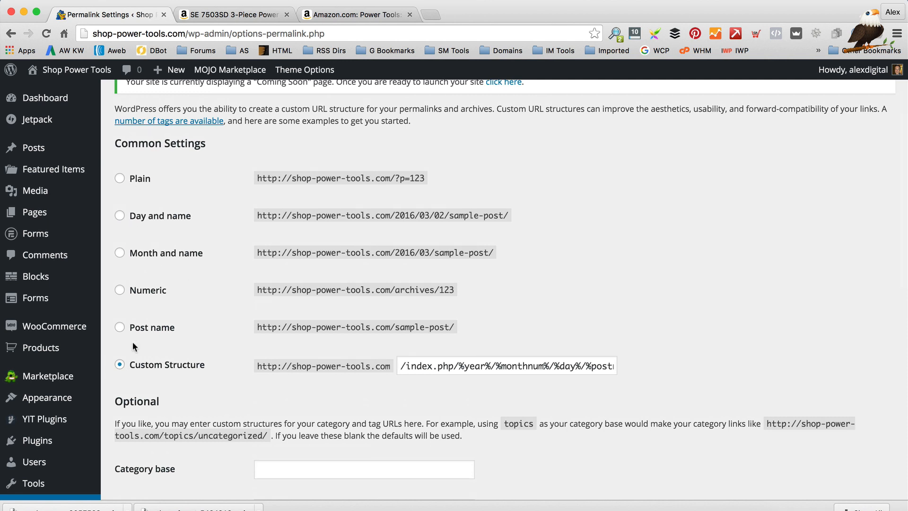
{"action": "left_click", "coordinate": [119, 328]}
- Prepend /%category% to get the custom structure /%category%/%postname%/ and save it
{"action": "scroll", "coordinate": [369, 281], "scroll_direction": "down", "scroll_amount": 2}
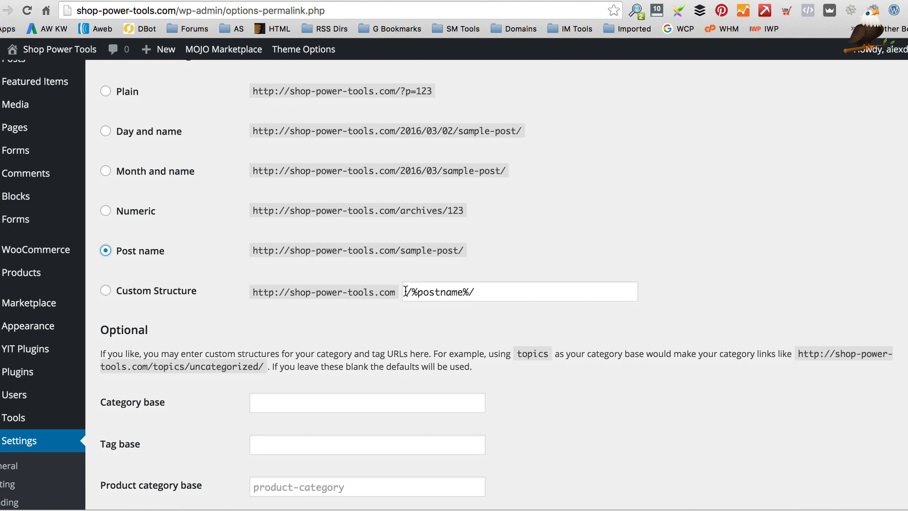
{"action": "left_click", "coordinate": [400, 296]}
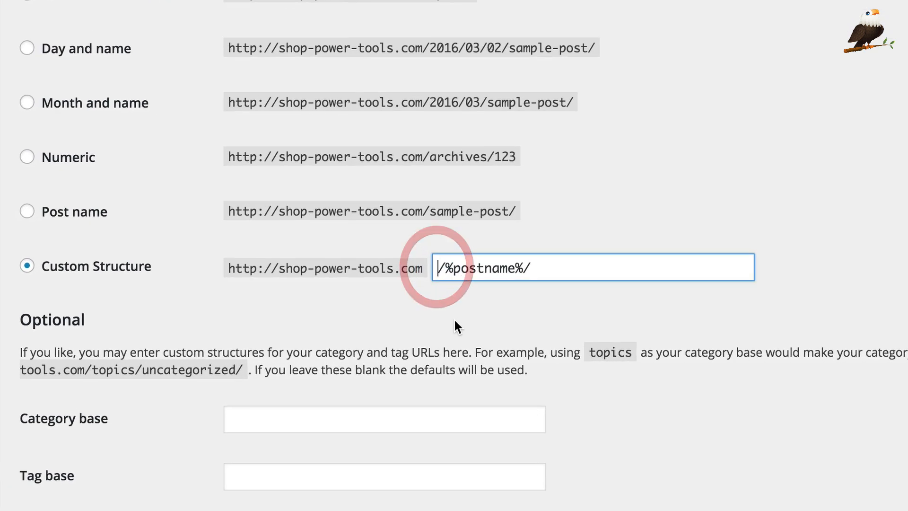
{"action": "type", "text": "/"}
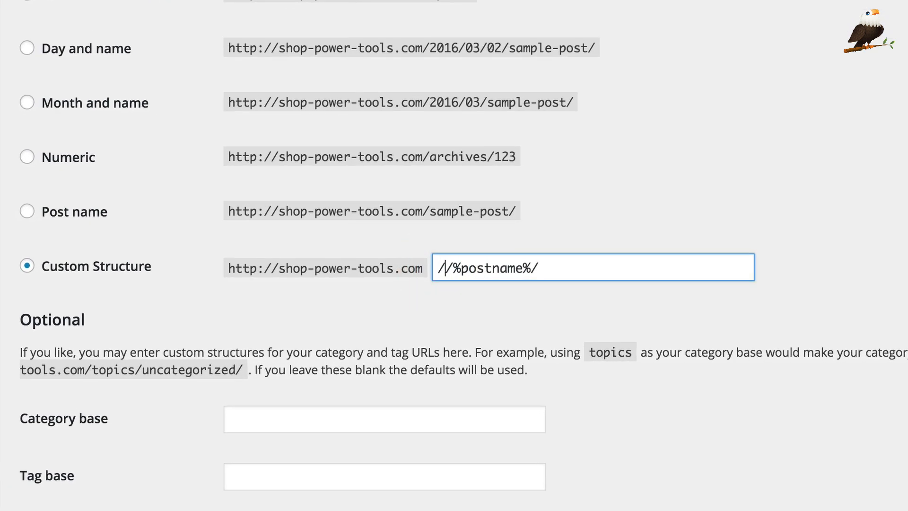
{"action": "type", "text": "%category"}
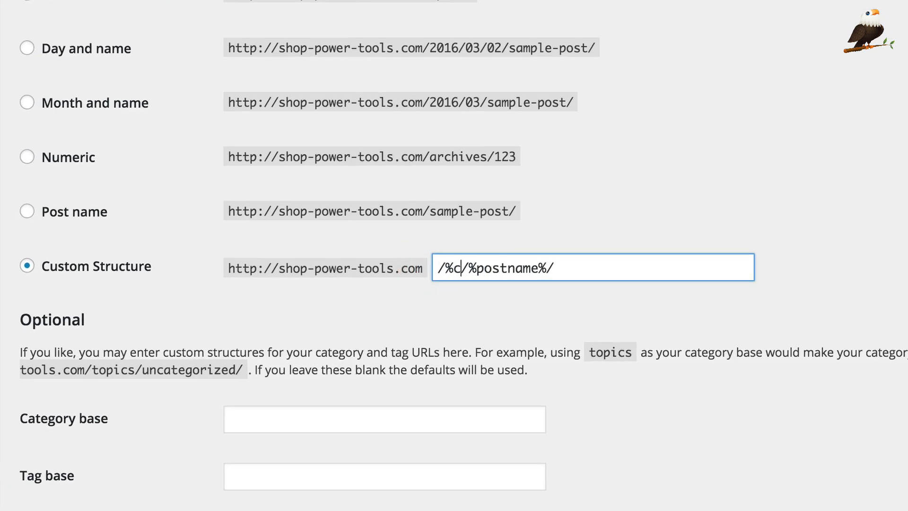
{"action": "type", "text": "%"}
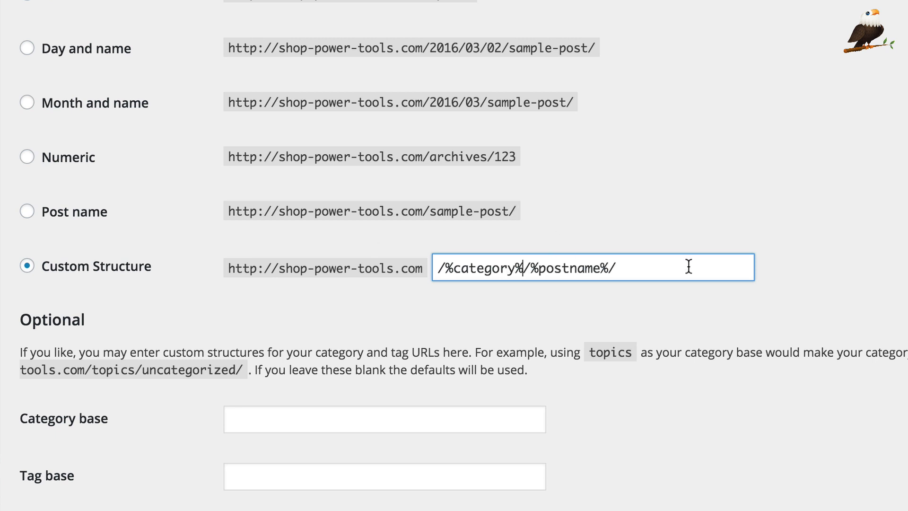
{"action": "scroll", "coordinate": [608, 316], "scroll_direction": "down", "scroll_amount": 10}
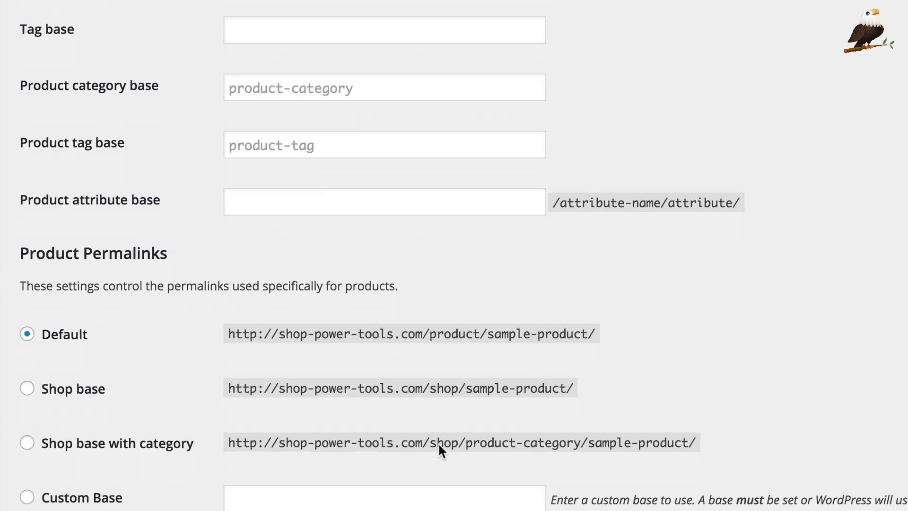
{"action": "scroll", "coordinate": [439, 444], "scroll_direction": "down", "scroll_amount": 2}
{"action": "left_click", "coordinate": [93, 474]}
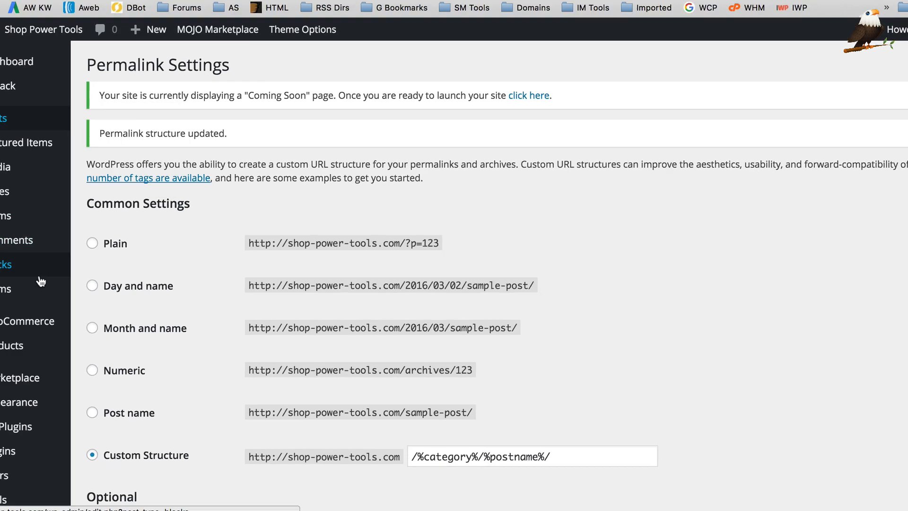
- Open the storefront Drills category and browse the 27 imported drills
{"action": "mouse_move", "coordinate": [17, 345]}
{"action": "left_click", "coordinate": [120, 384]}
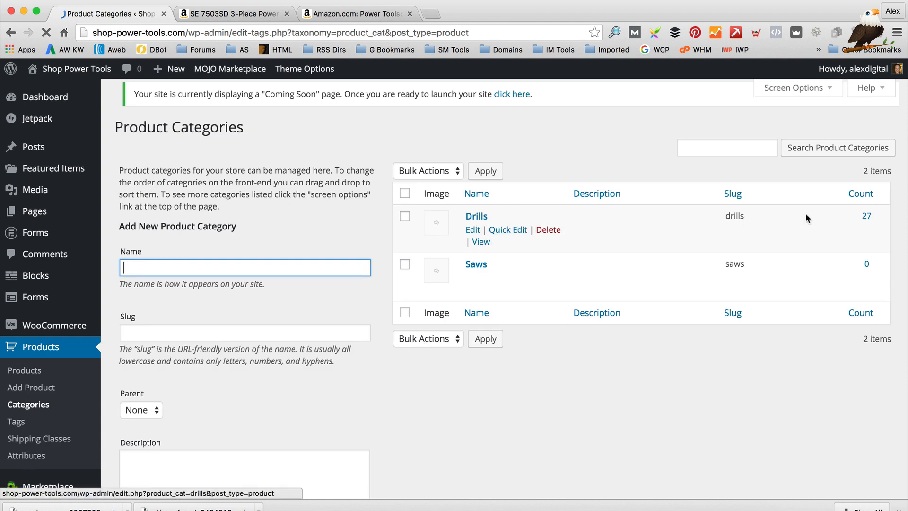
{"action": "left_click", "coordinate": [481, 251]}
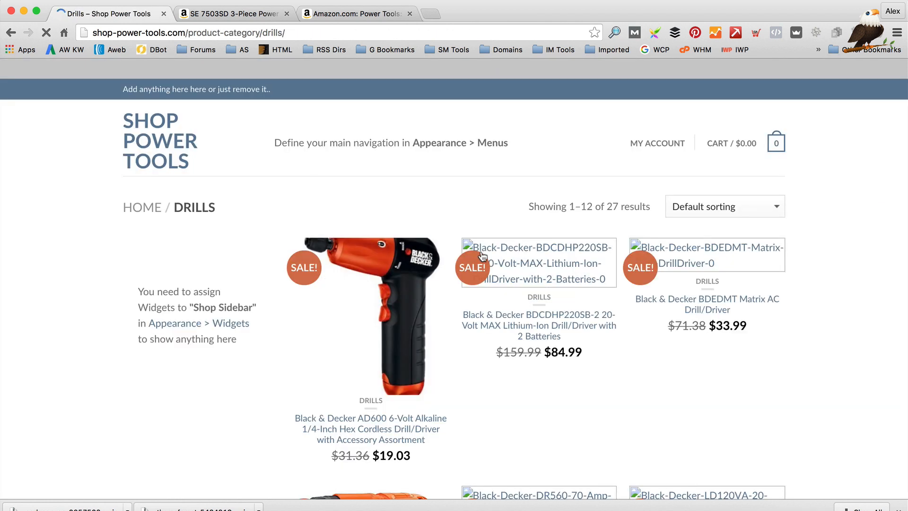
{"action": "scroll", "coordinate": [793, 351], "scroll_direction": "down", "scroll_amount": 2}
{"action": "scroll", "coordinate": [794, 351], "scroll_direction": "down", "scroll_amount": 10}
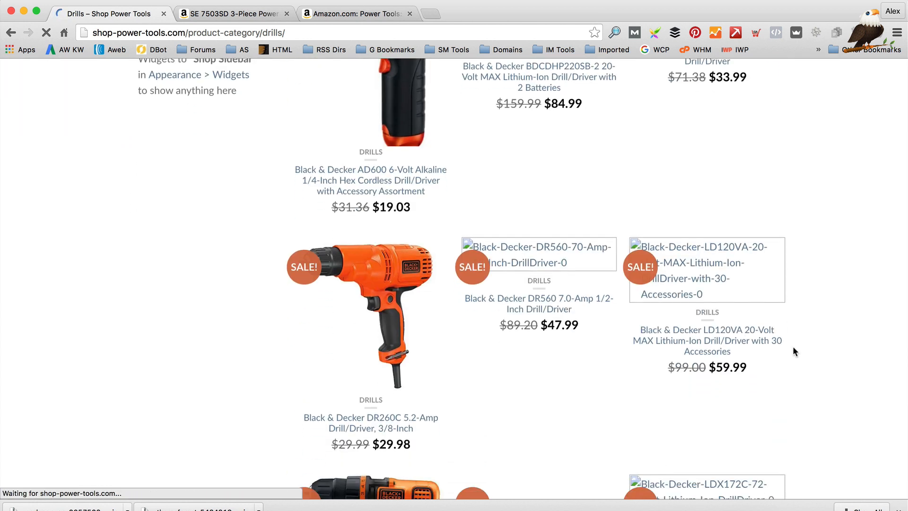
{"action": "scroll", "coordinate": [792, 351], "scroll_direction": "down", "scroll_amount": 5}
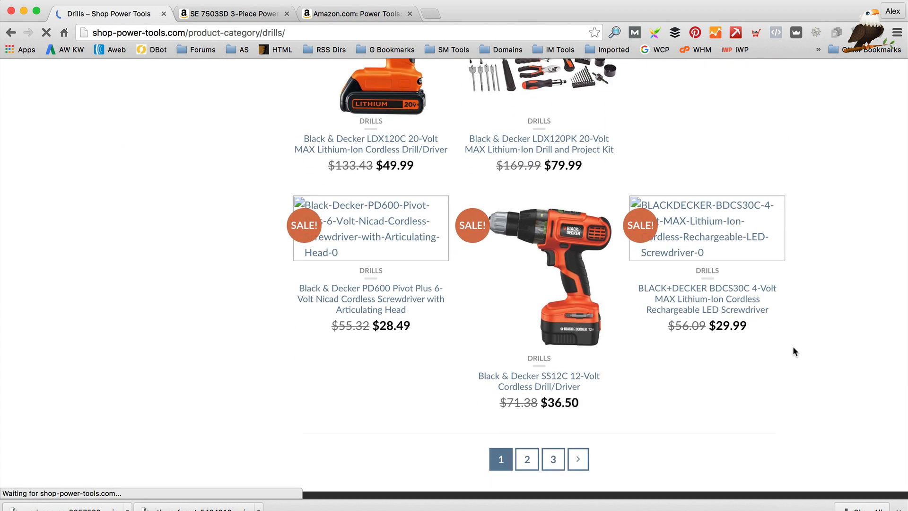
{"action": "scroll", "coordinate": [792, 351], "scroll_direction": "up", "scroll_amount": 13}
{"action": "scroll", "coordinate": [793, 351], "scroll_direction": "up", "scroll_amount": 3}
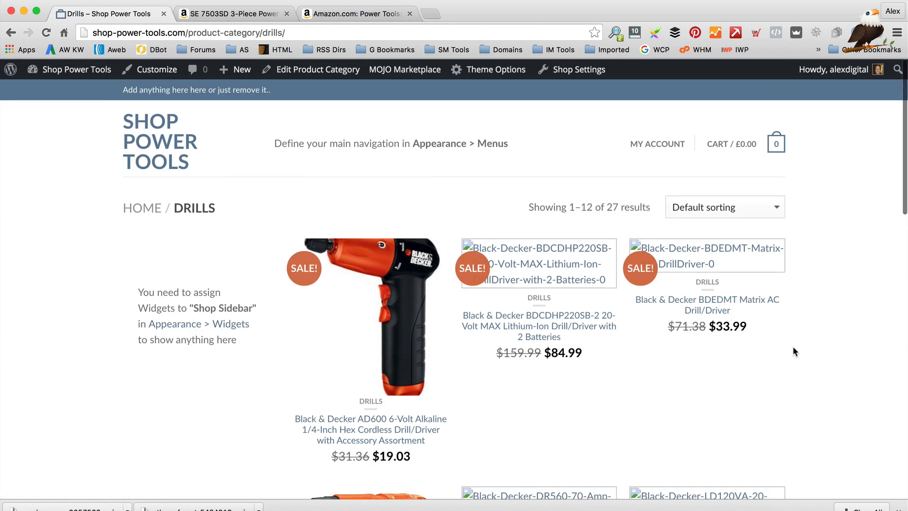
- Open the Black & Decker AD600 product page, priced at $19.03
{"action": "left_click", "coordinate": [388, 320]}
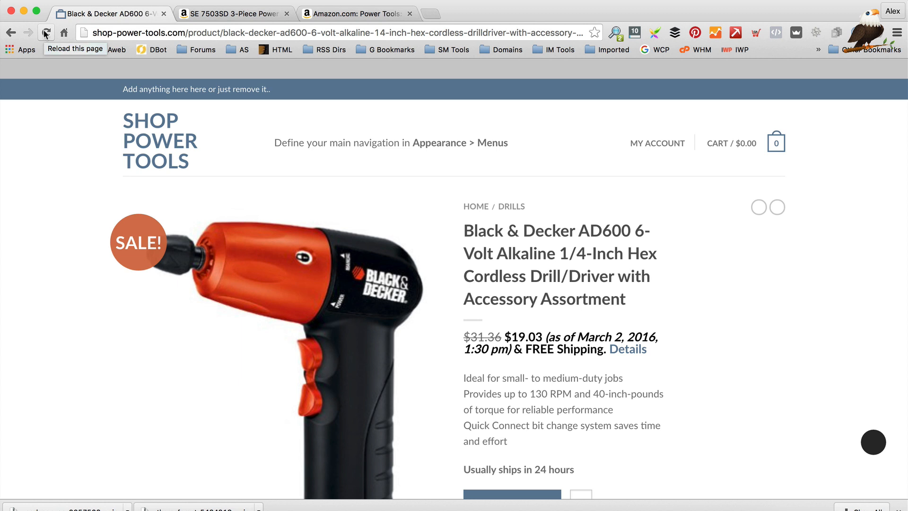
{"action": "scroll", "coordinate": [616, 248], "scroll_direction": "down", "scroll_amount": 2}
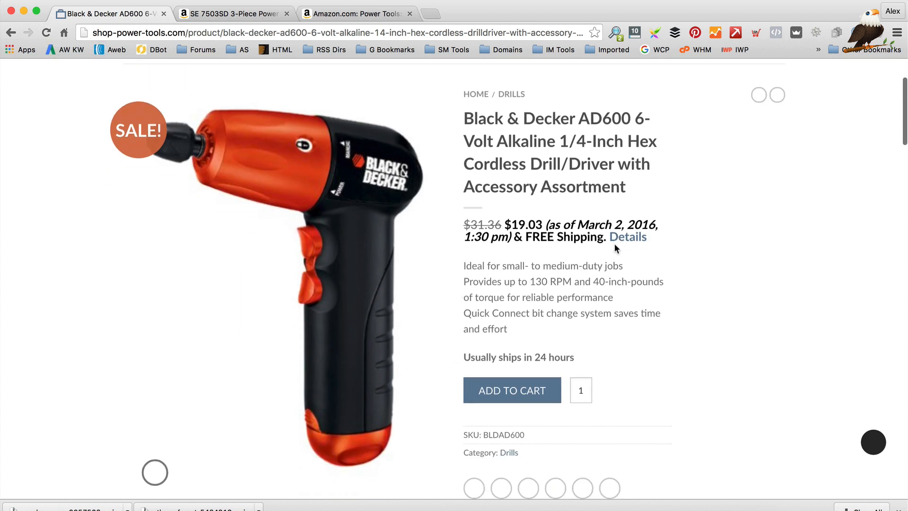
{"action": "scroll", "coordinate": [617, 249], "scroll_direction": "down", "scroll_amount": 3}
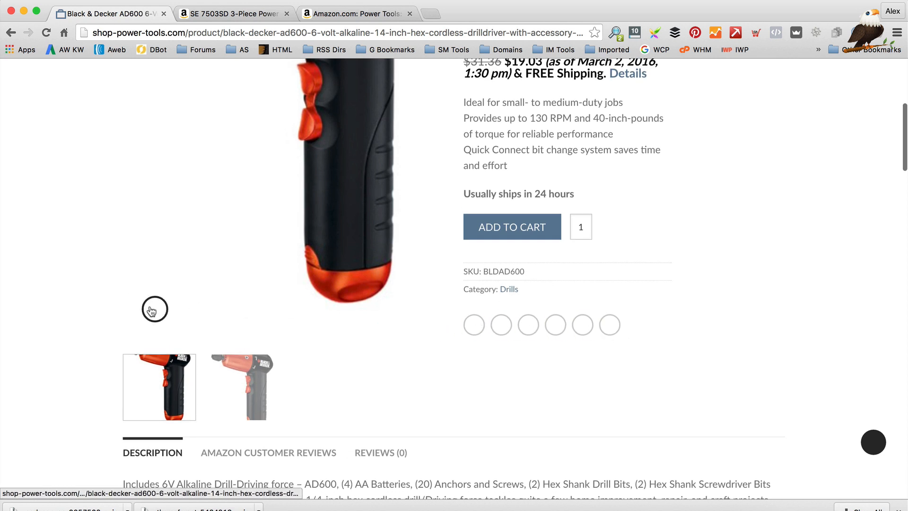
- Add the AD600 drill to the cart and check out, landing on Amazon.co.uk's cart page
{"action": "scroll", "coordinate": [590, 208], "scroll_direction": "up", "scroll_amount": 2}
{"action": "left_click", "coordinate": [532, 322]}
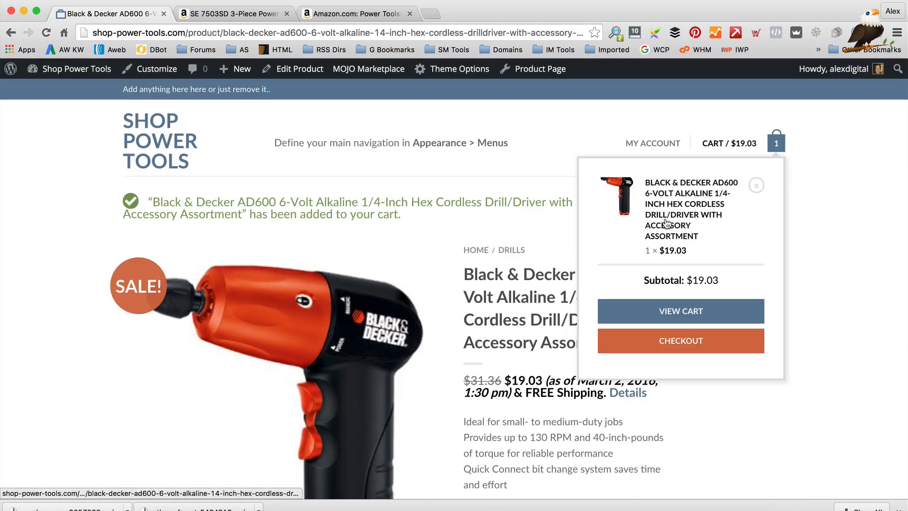
{"action": "left_click", "coordinate": [704, 350]}
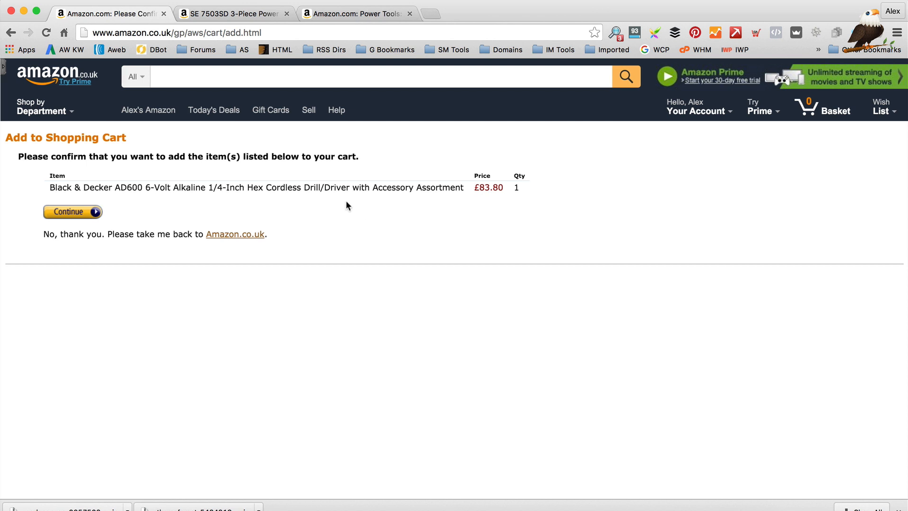
- Return through browser history to the AD600 product page, then open its Drills category
{"action": "left_click", "coordinate": [9, 33]}
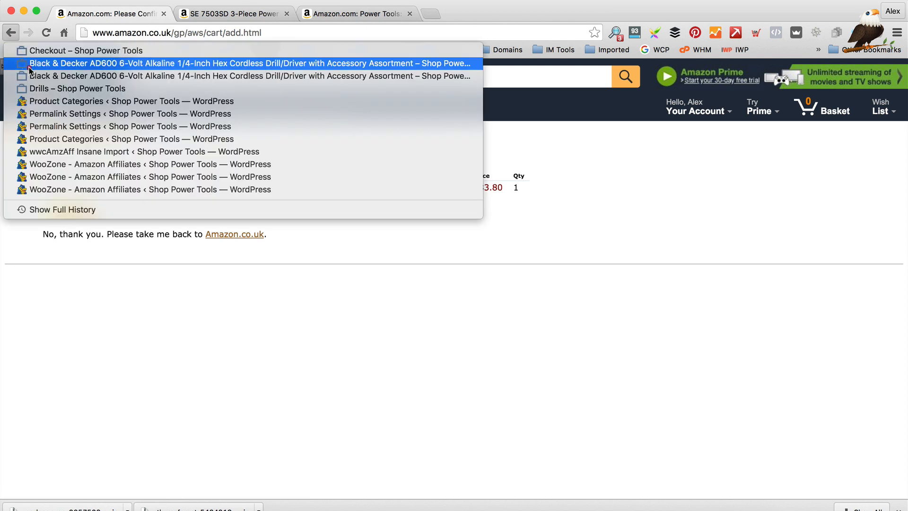
{"action": "left_click", "coordinate": [34, 76]}
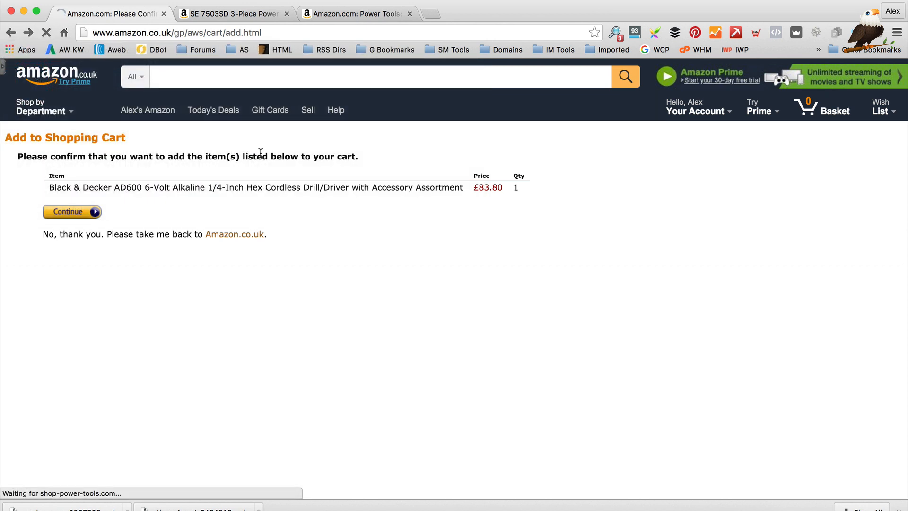
{"action": "scroll", "coordinate": [592, 199], "scroll_direction": "up", "scroll_amount": 3}
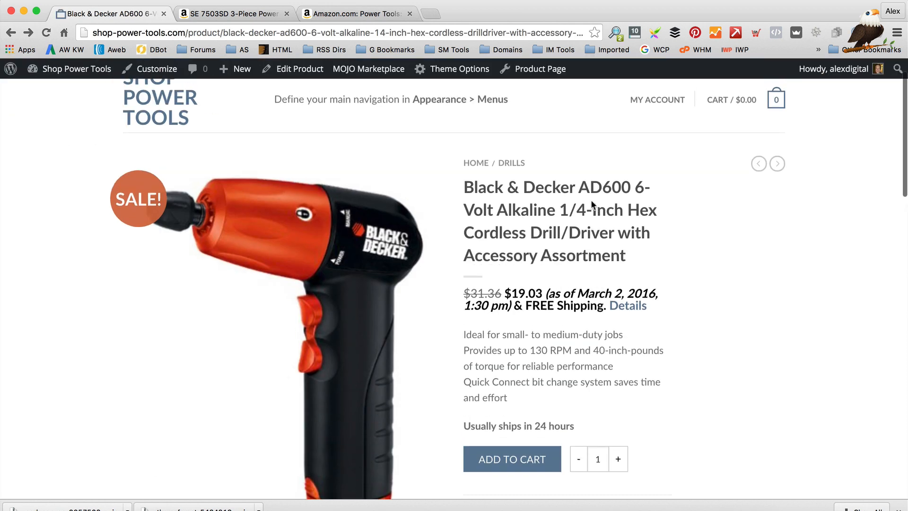
{"action": "scroll", "coordinate": [590, 200], "scroll_direction": "down", "scroll_amount": 2}
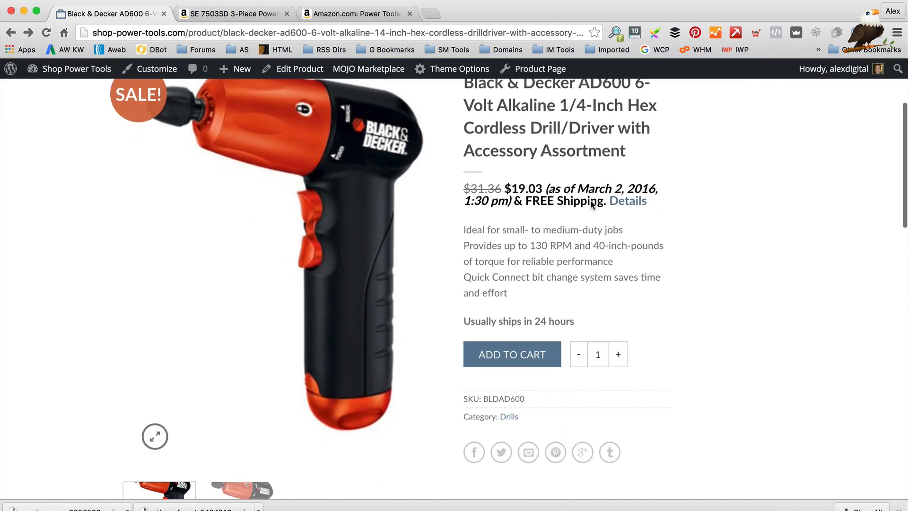
{"action": "left_click", "coordinate": [509, 415]}
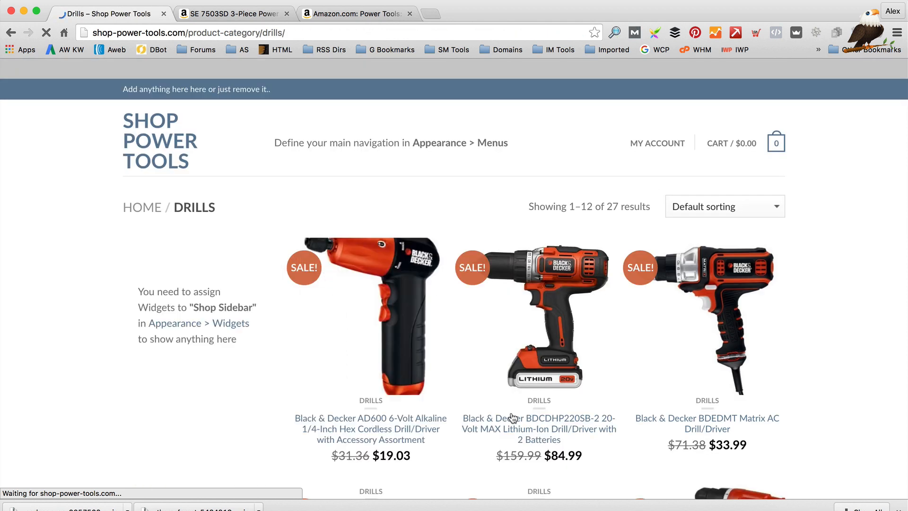
- Reload the Drills category page and scroll the grid to check the drill images
{"action": "scroll", "coordinate": [593, 361], "scroll_direction": "down", "scroll_amount": 3}
{"action": "scroll", "coordinate": [592, 357], "scroll_direction": "down", "scroll_amount": 6}
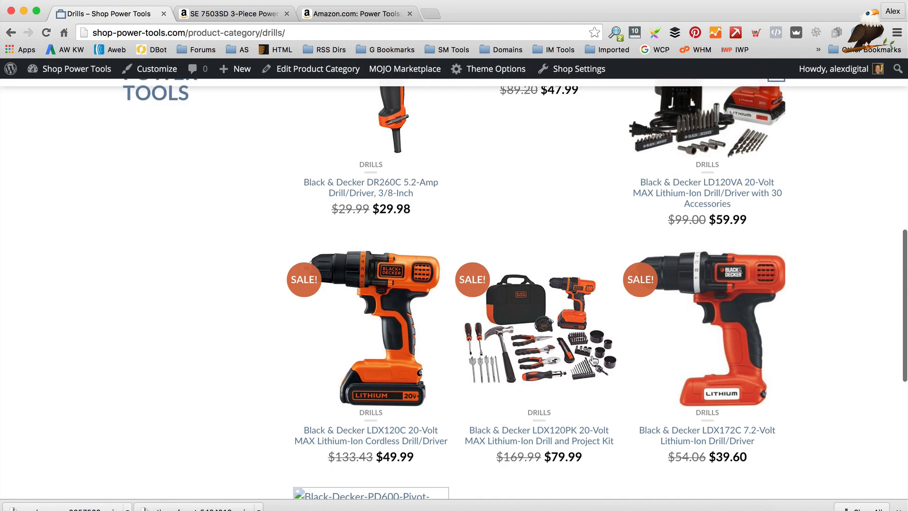
{"action": "scroll", "coordinate": [589, 358], "scroll_direction": "up", "scroll_amount": 5}
{"action": "scroll", "coordinate": [588, 362], "scroll_direction": "up", "scroll_amount": 2}
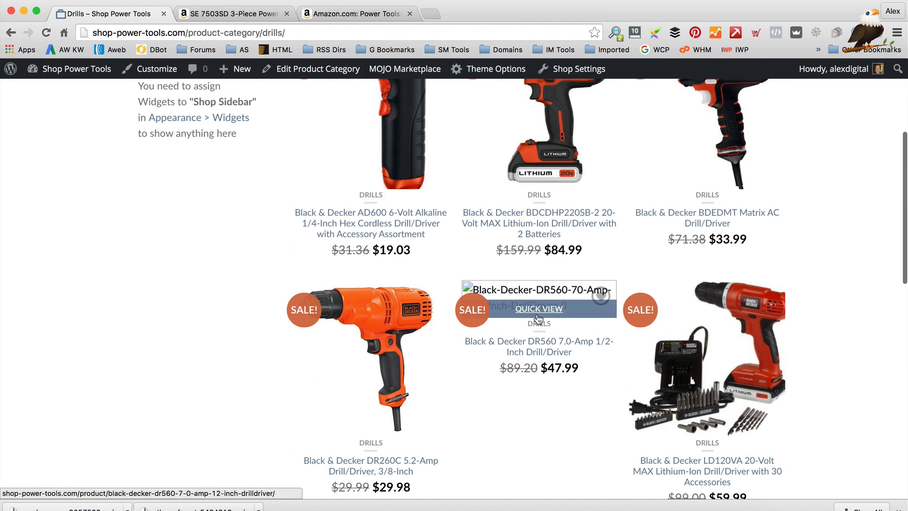
{"action": "left_click", "coordinate": [46, 32]}
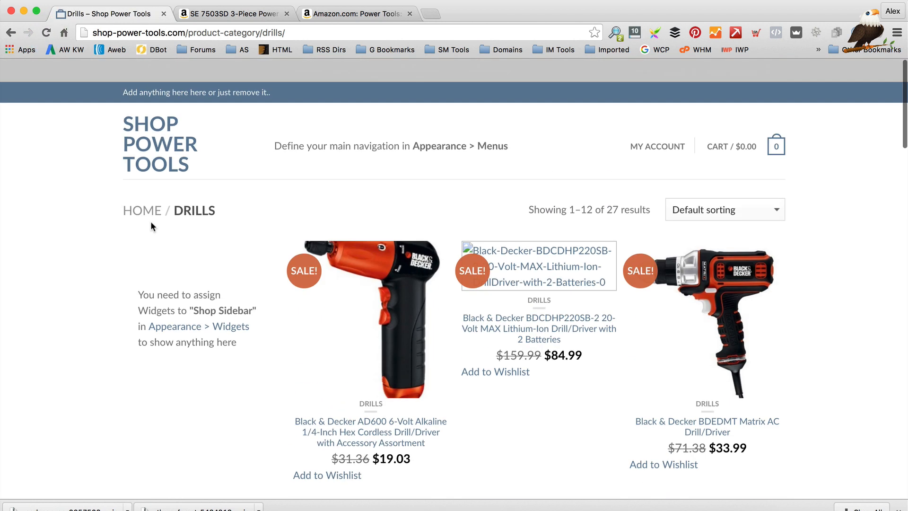
{"action": "scroll", "coordinate": [152, 221], "scroll_direction": "down", "scroll_amount": 12}
{"action": "scroll", "coordinate": [151, 222], "scroll_direction": "down", "scroll_amount": 5}
{"action": "scroll", "coordinate": [151, 222], "scroll_direction": "up", "scroll_amount": 20}
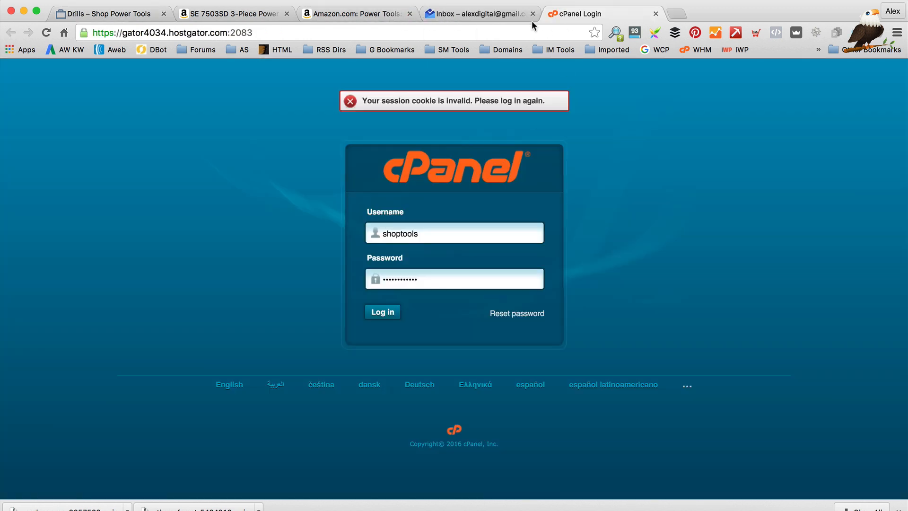
- Close the mail tab and log in to cPanel, re-entering the account password
{"action": "left_click", "coordinate": [532, 13]}
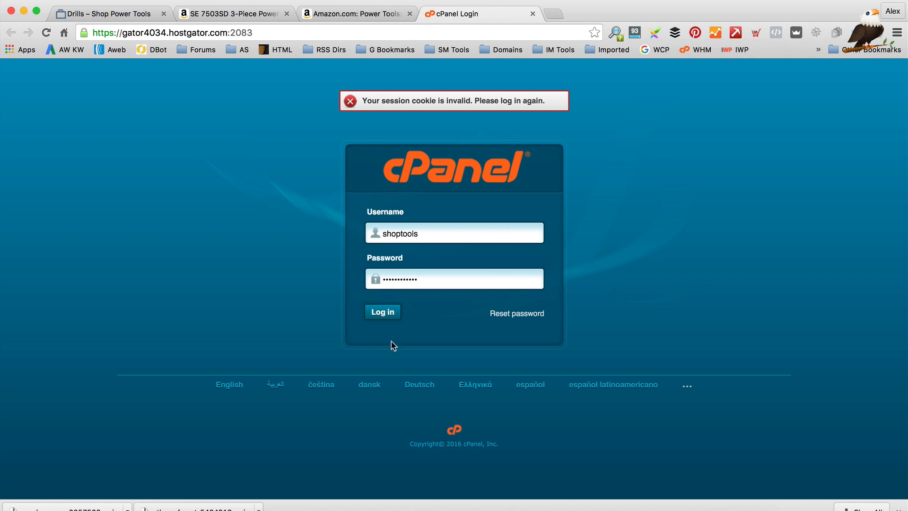
{"action": "left_click", "coordinate": [383, 313]}
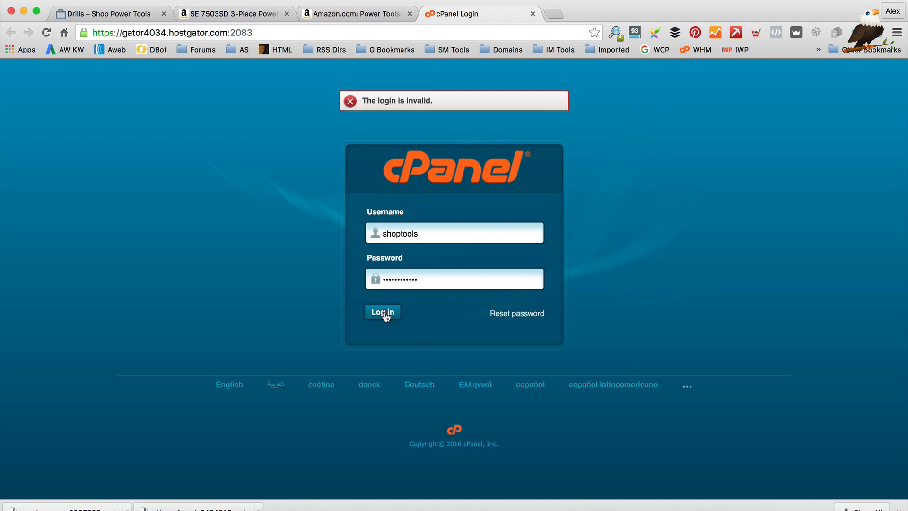
{"action": "double_click", "coordinate": [418, 281]}
{"action": "type", "text": "•"}
{"action": "left_click", "coordinate": [397, 311]}
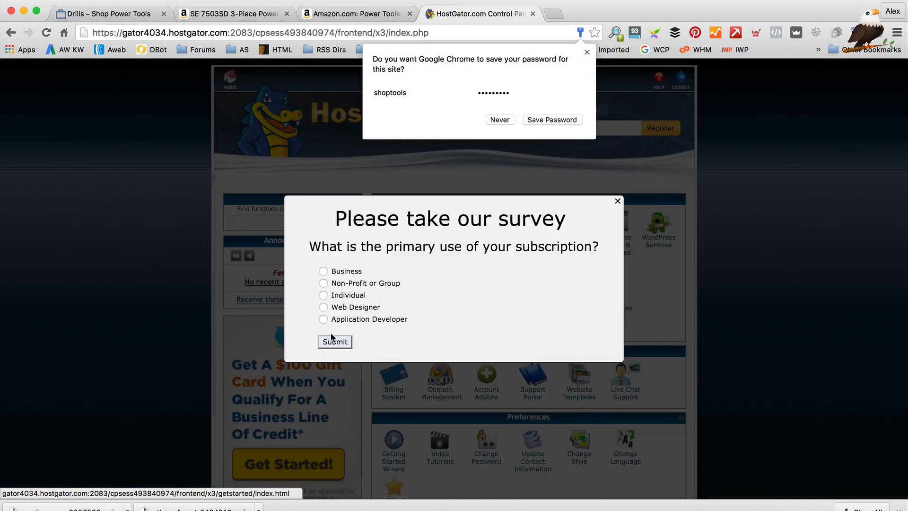
- Dismiss the survey and Welcome New User pop-ups and scroll to the Files section
{"action": "left_click", "coordinate": [617, 201]}
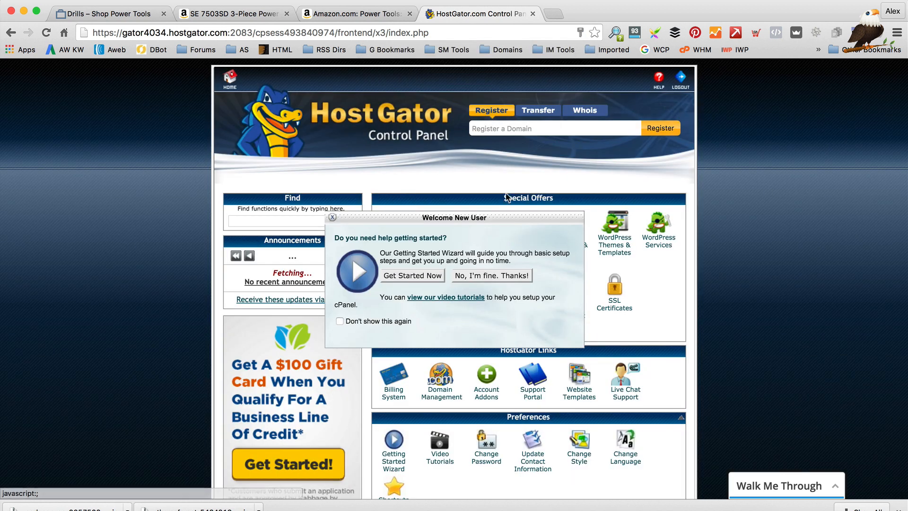
{"action": "left_click", "coordinate": [332, 218]}
{"action": "scroll", "coordinate": [512, 245], "scroll_direction": "down", "scroll_amount": 3}
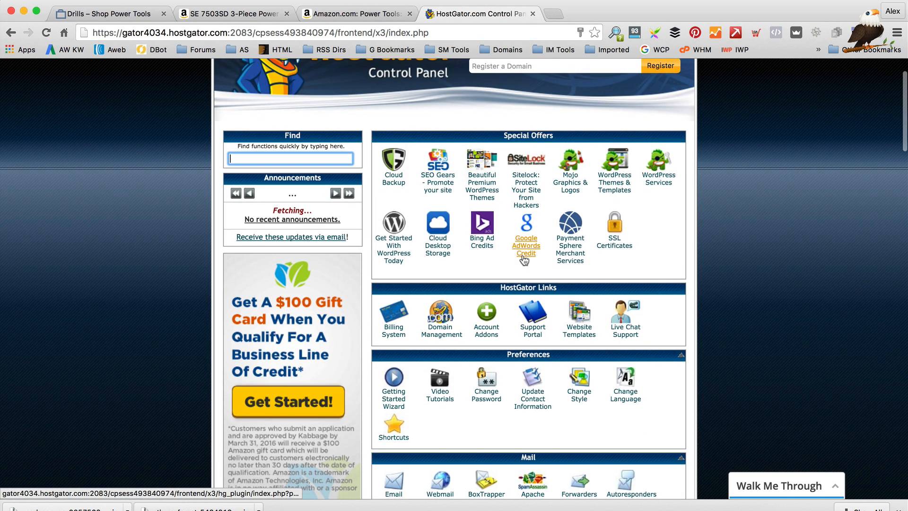
{"action": "scroll", "coordinate": [520, 258], "scroll_direction": "down", "scroll_amount": 15}
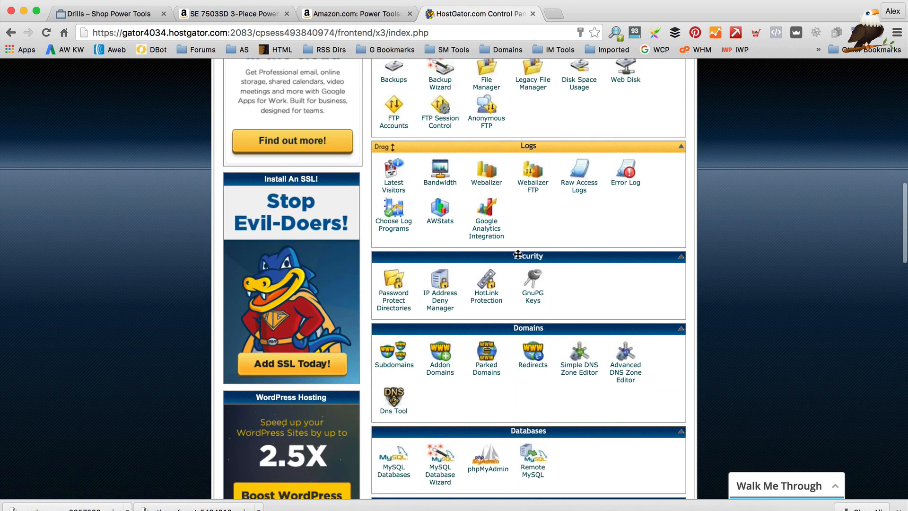
{"action": "scroll", "coordinate": [518, 254], "scroll_direction": "down", "scroll_amount": 2}
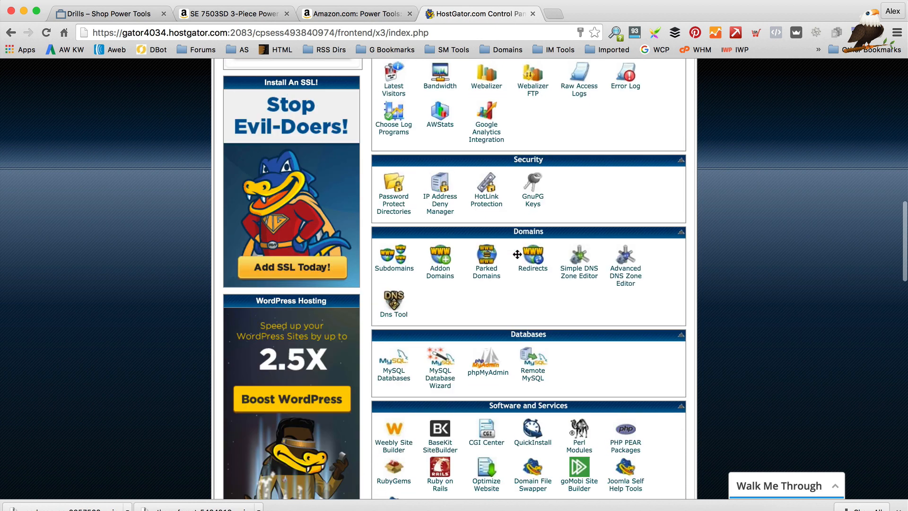
{"action": "scroll", "coordinate": [517, 255], "scroll_direction": "up", "scroll_amount": 3}
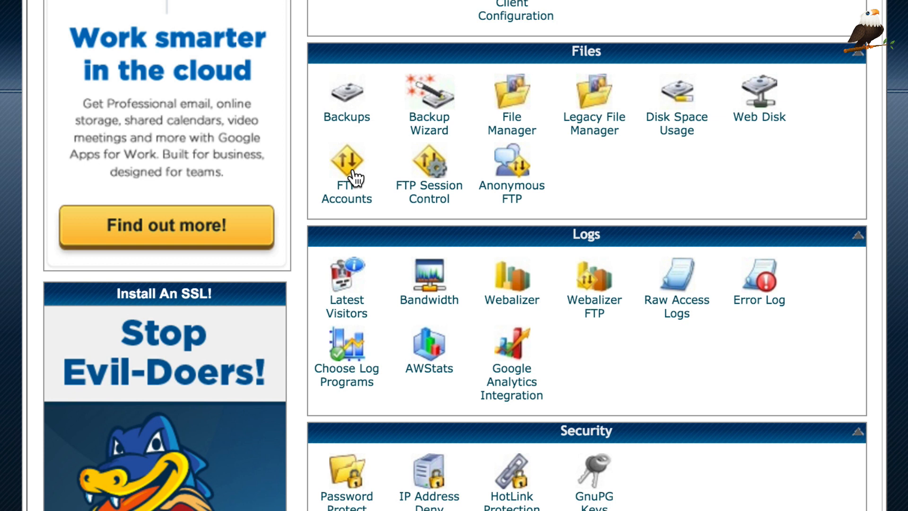
- On the FTP Accounts page, enter a login name and the account password in both password fields
{"action": "left_click", "coordinate": [352, 176]}
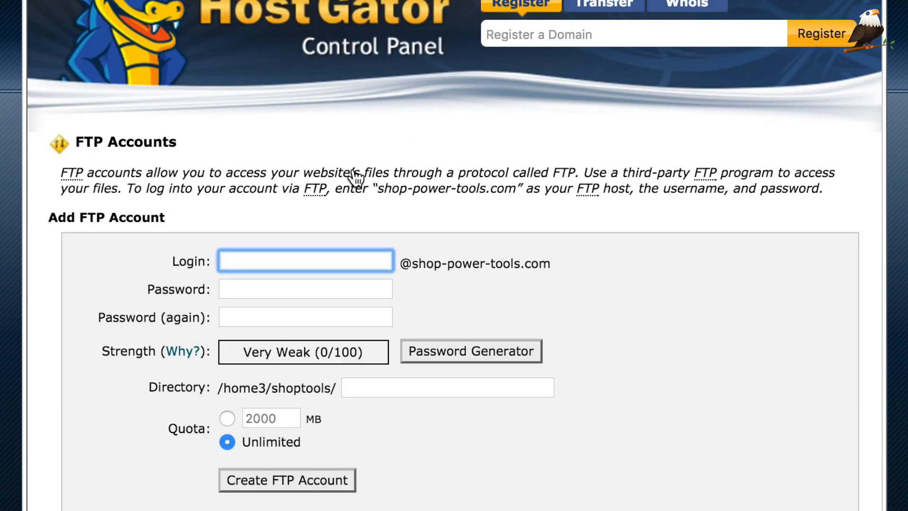
{"action": "scroll", "coordinate": [476, 200], "scroll_direction": "down", "scroll_amount": 2}
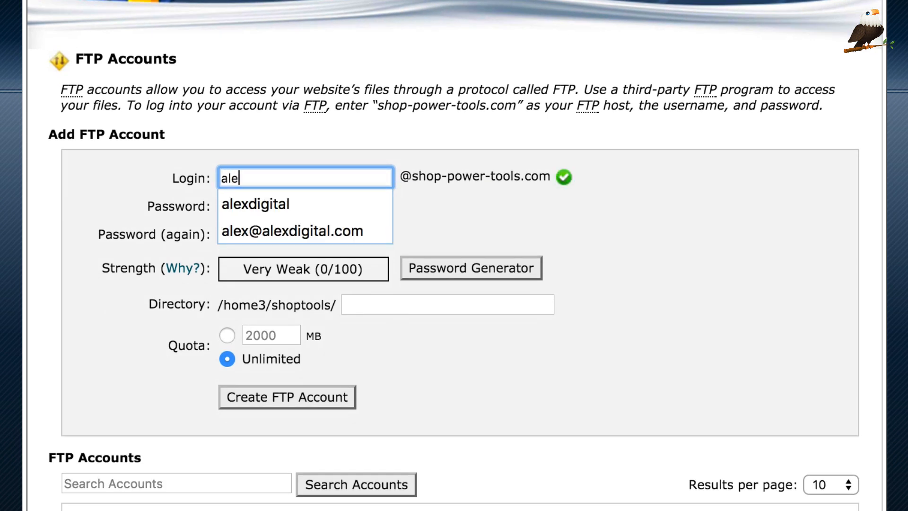
{"action": "key", "text": "Tab"}
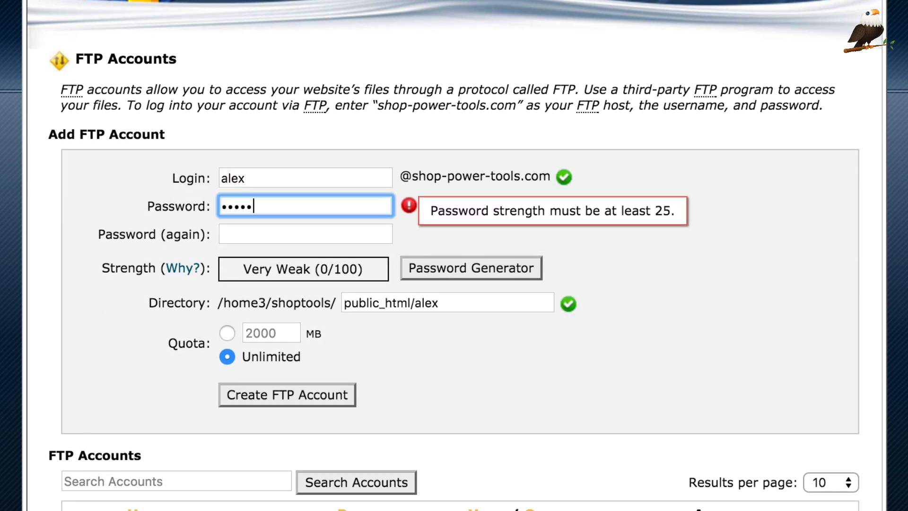
{"action": "key", "text": "Tab"}
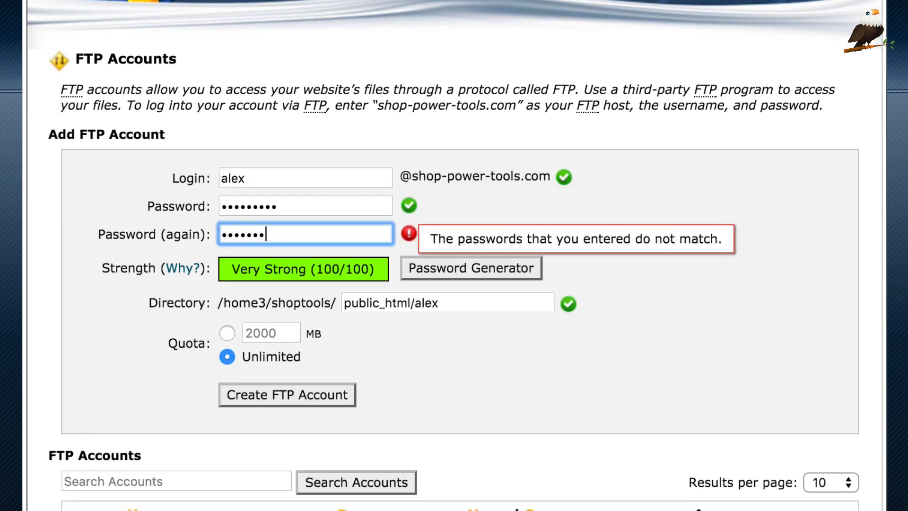
- Set the account directory to public_html and create the FTP account
{"action": "scroll", "coordinate": [499, 212], "scroll_direction": "down", "scroll_amount": 5}
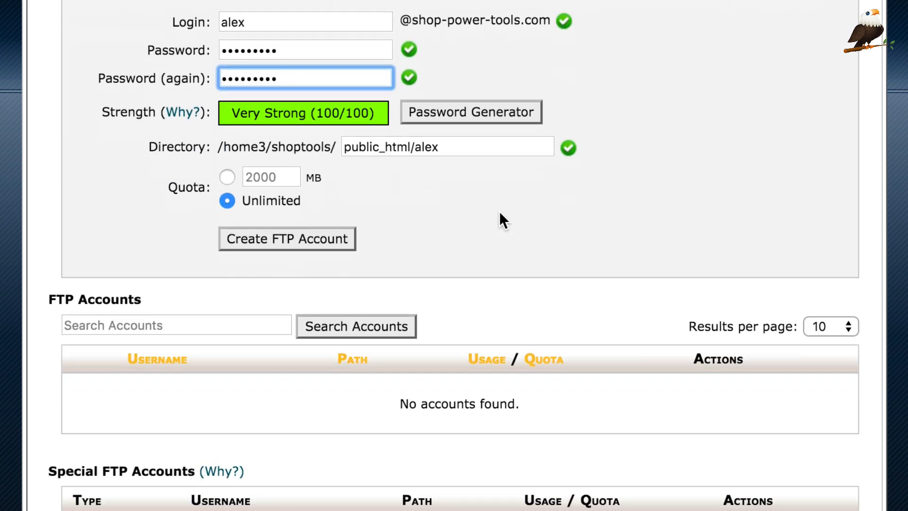
{"action": "left_click_drag", "start_coordinate": [472, 148], "coordinate": [414, 147]}
{"action": "key", "text": "BackSpace"}
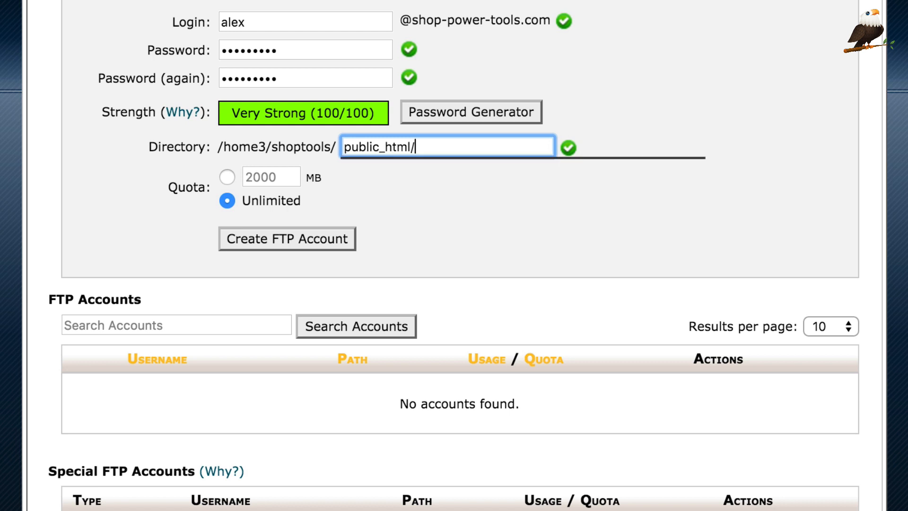
{"action": "left_click", "coordinate": [422, 169]}
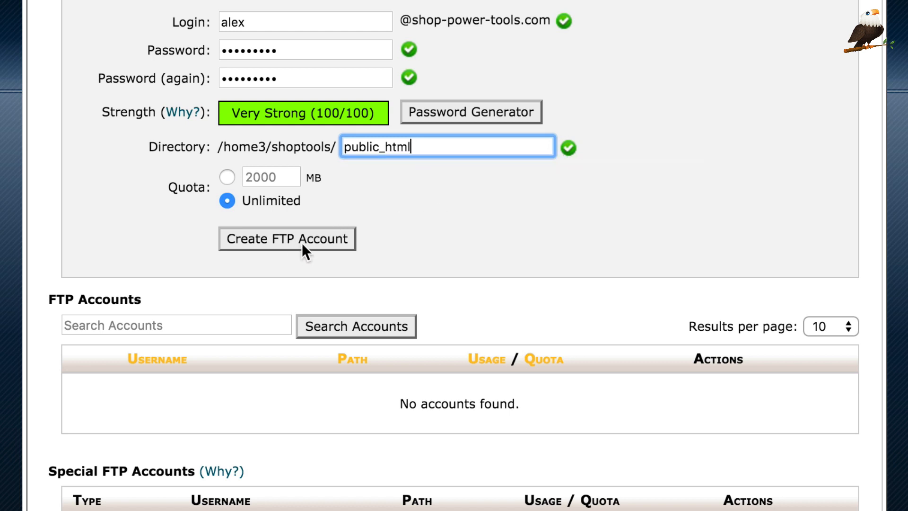
{"action": "left_click", "coordinate": [305, 240]}
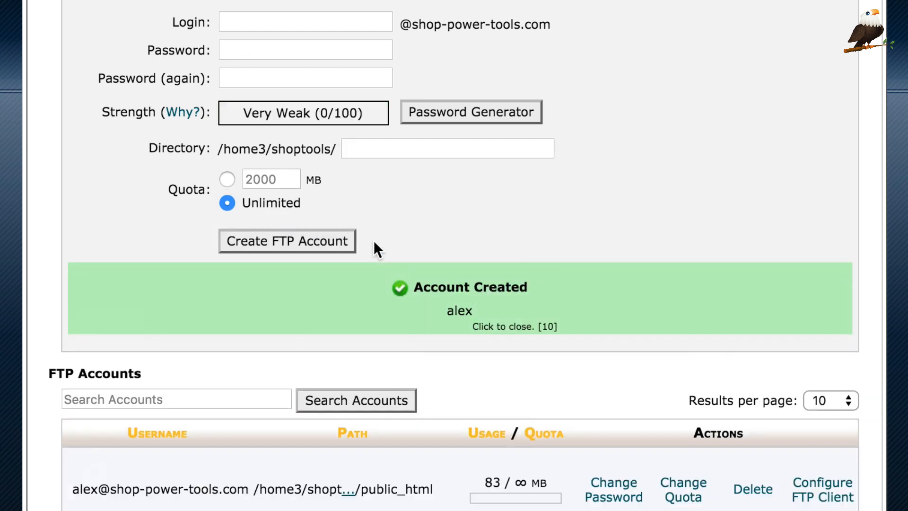
{"action": "scroll", "coordinate": [374, 240], "scroll_direction": "down", "scroll_amount": 3}
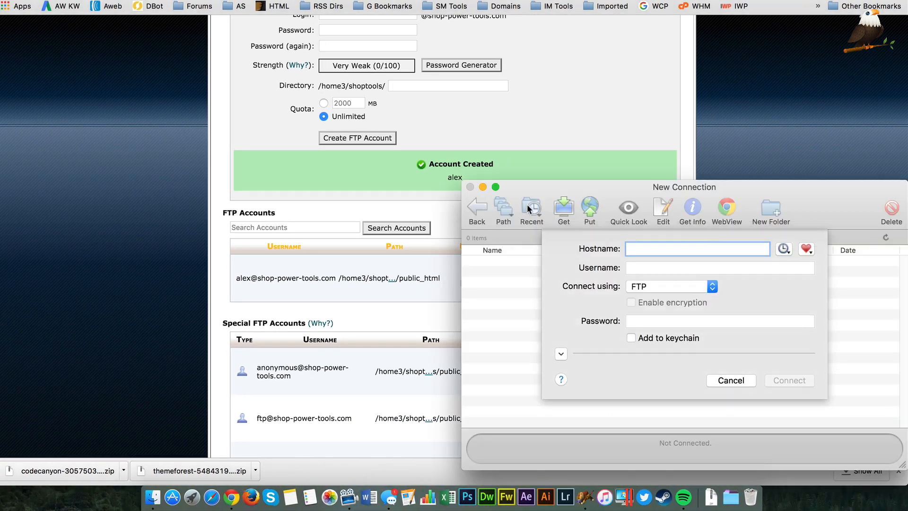
- Connect Fetch by FTP to shop-power-tools.com using the new FTP account's username and password
{"action": "left_click_drag", "start_coordinate": [578, 186], "coordinate": [382, 115]}
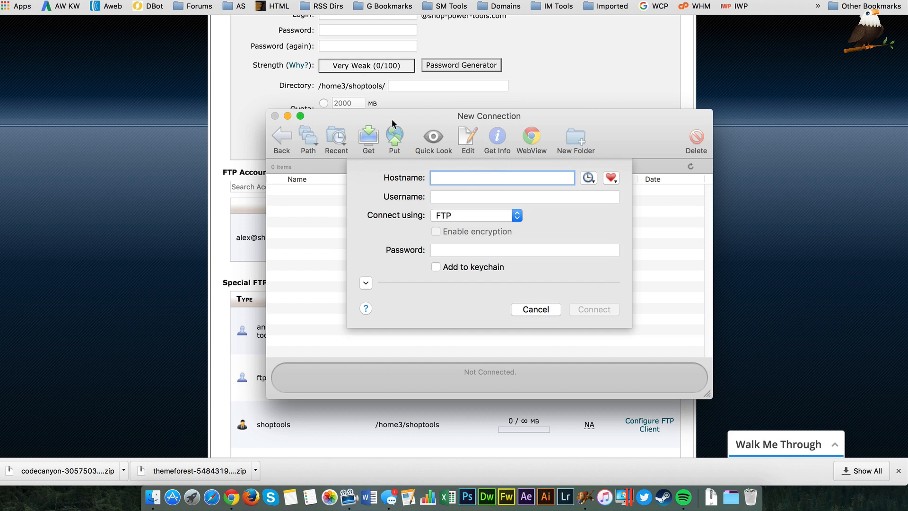
{"action": "type", "text": "shop-p"}
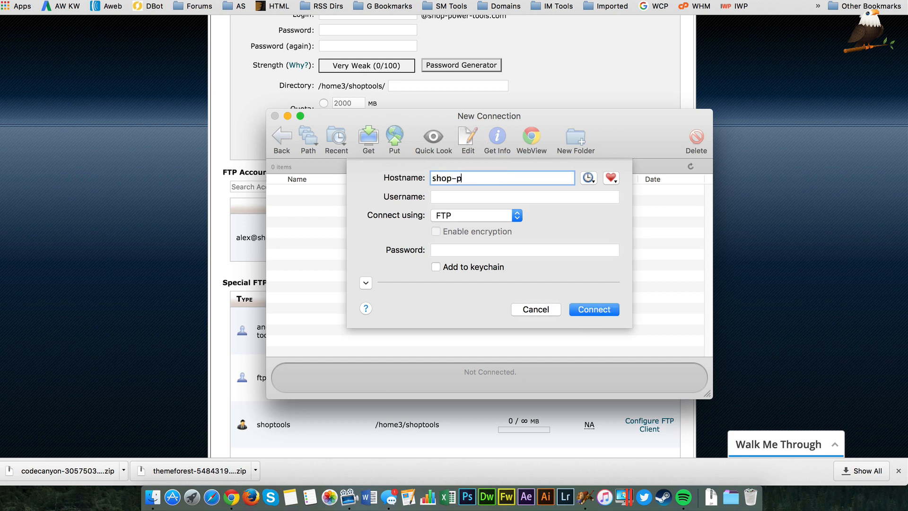
{"action": "type", "text": "ower-tools.com"}
{"action": "key", "text": "Tab"}
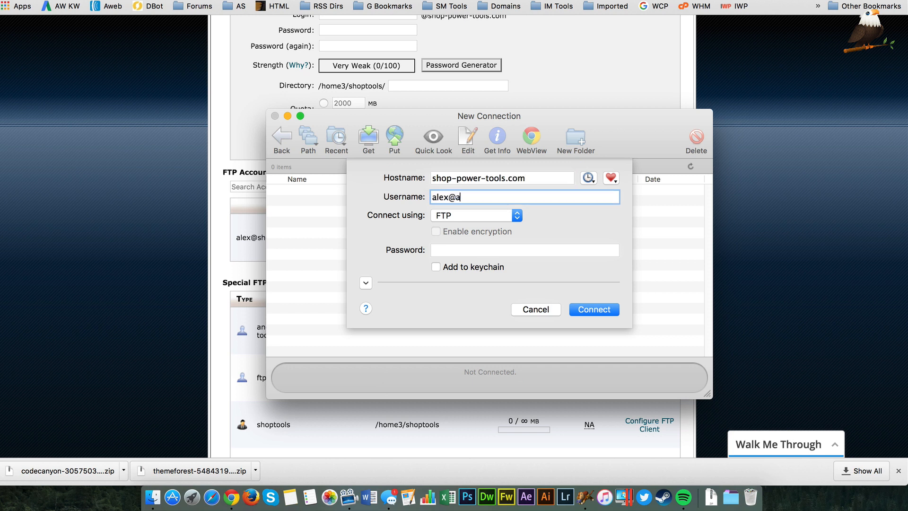
{"action": "key", "text": "Tab"}
{"action": "key", "text": "Tab"}
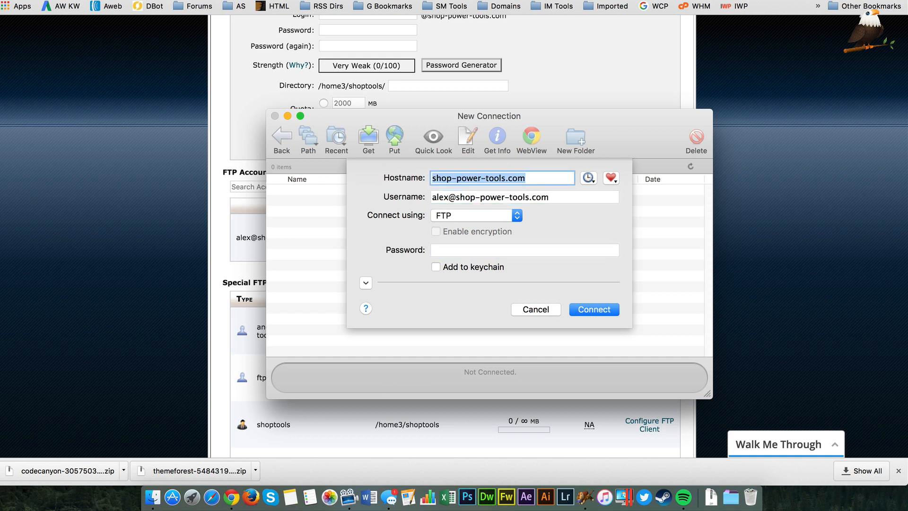
{"action": "left_click", "coordinate": [550, 246]}
{"action": "type", "text": "•••••"}
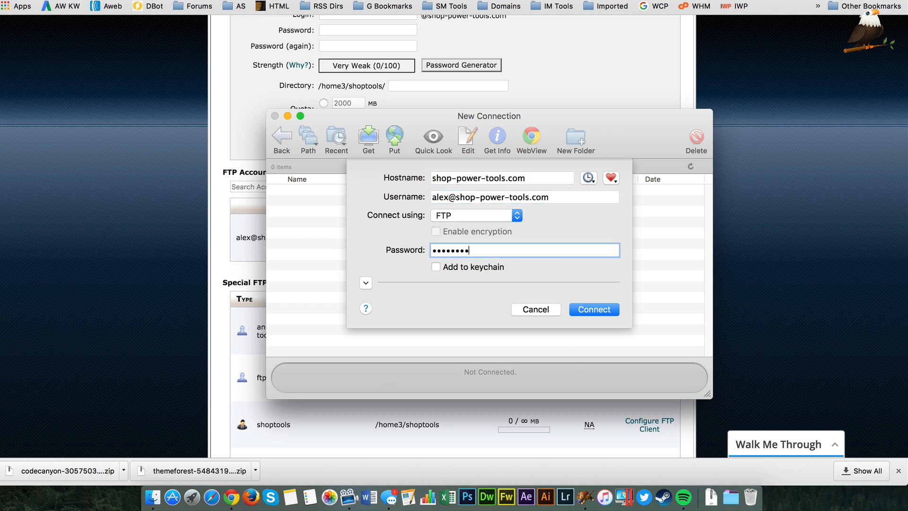
{"action": "left_click", "coordinate": [588, 310]}
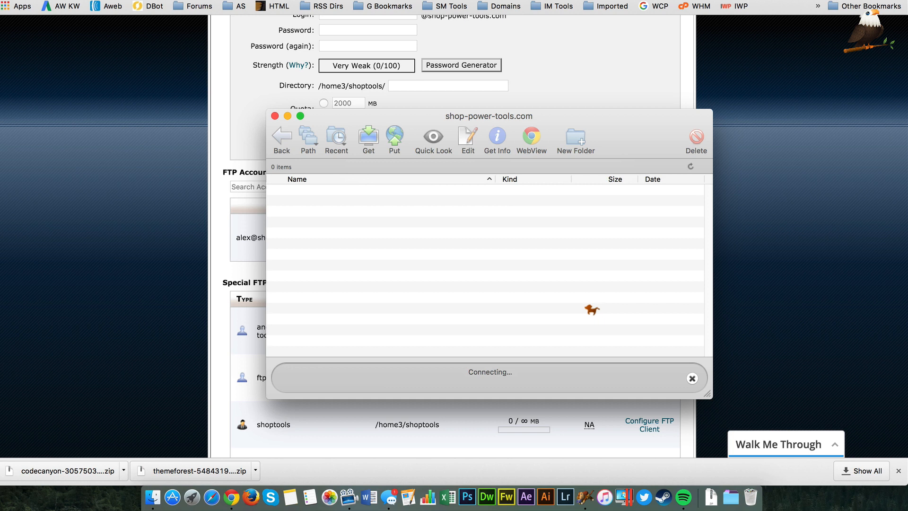
- Reposition the Fetch window and recheck the HostGator FTP Accounts page behind it
{"action": "left_click_drag", "start_coordinate": [549, 118], "coordinate": [734, 93]}
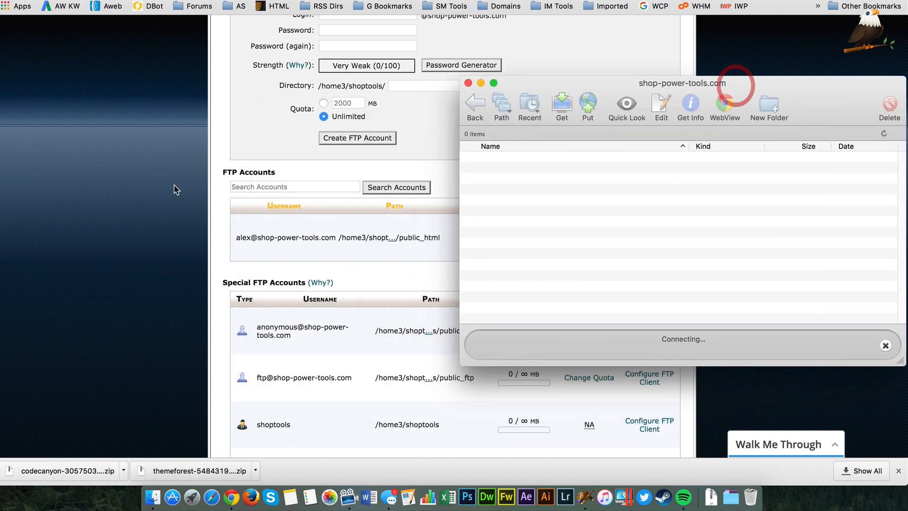
{"action": "left_click", "coordinate": [237, 156]}
{"action": "scroll", "coordinate": [268, 153], "scroll_direction": "down", "scroll_amount": 3}
{"action": "scroll", "coordinate": [269, 152], "scroll_direction": "up", "scroll_amount": 10}
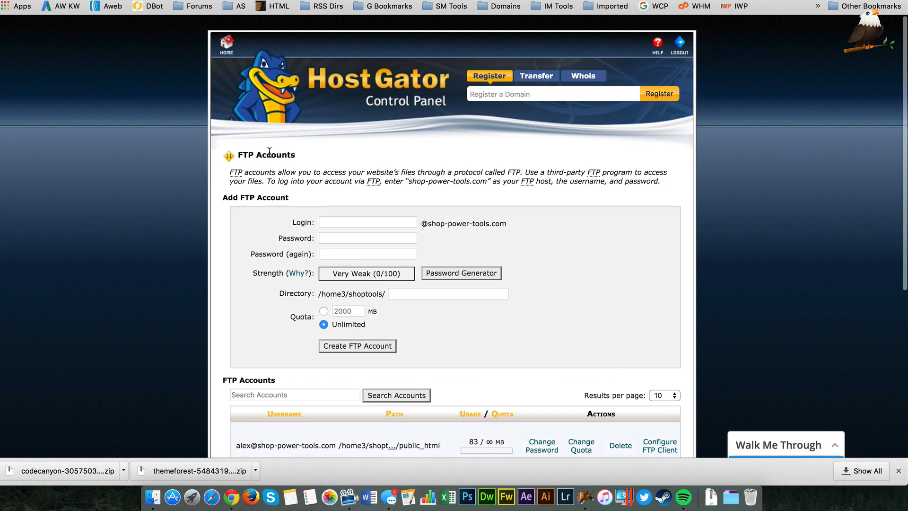
{"action": "scroll", "coordinate": [269, 151], "scroll_direction": "down", "scroll_amount": 2}
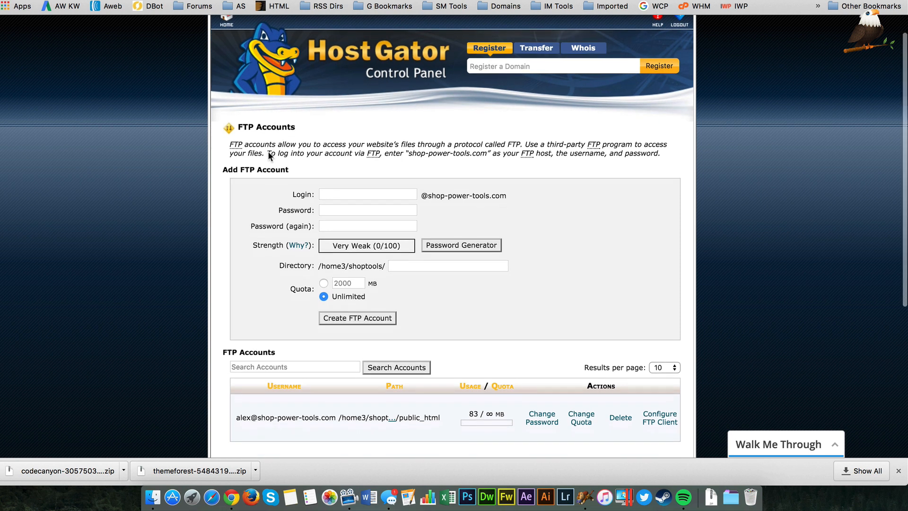
{"action": "left_click", "coordinate": [588, 494]}
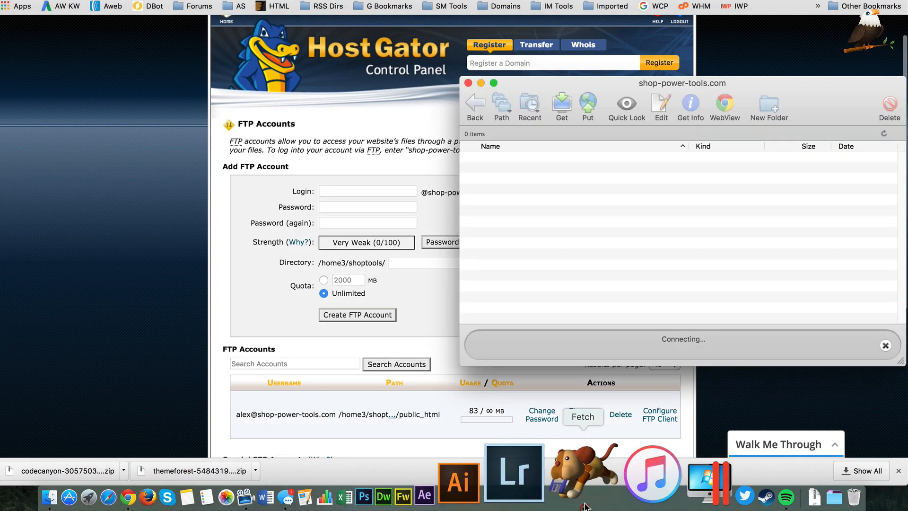
{"action": "left_click_drag", "start_coordinate": [637, 86], "coordinate": [281, 165]}
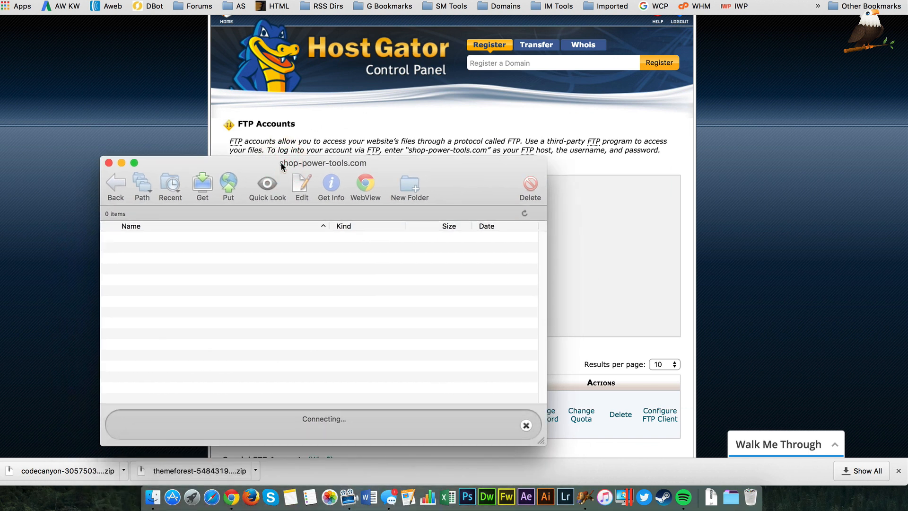
{"action": "left_click_drag", "start_coordinate": [288, 162], "coordinate": [557, 24]}
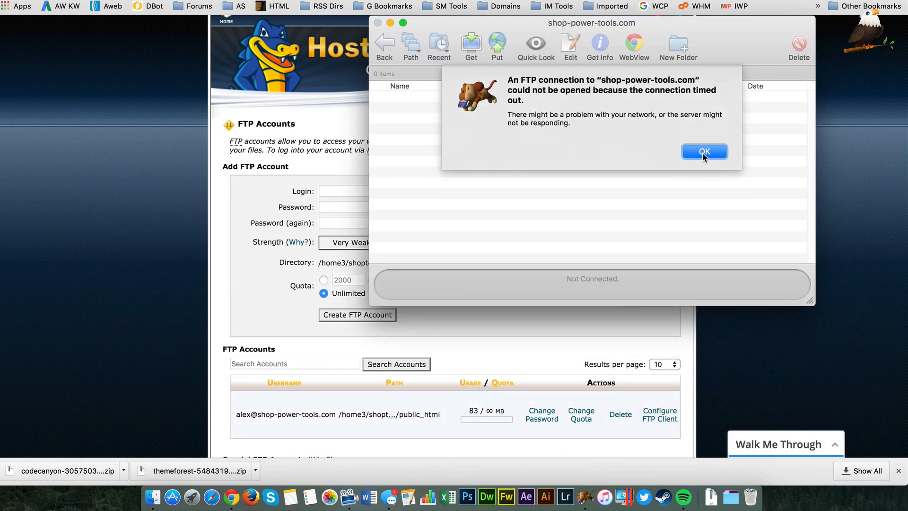
- Dismiss the timeout error, retry the connection, then stop the stalled attempt
{"action": "left_click", "coordinate": [704, 152]}
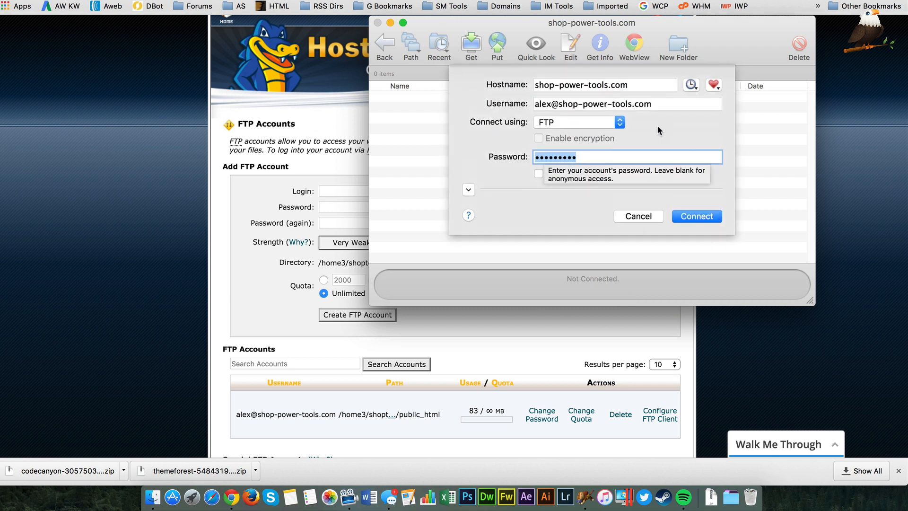
{"action": "left_click", "coordinate": [641, 85]}
{"action": "left_click_drag", "start_coordinate": [638, 32], "coordinate": [604, 56]}
{"action": "left_click", "coordinate": [669, 250]}
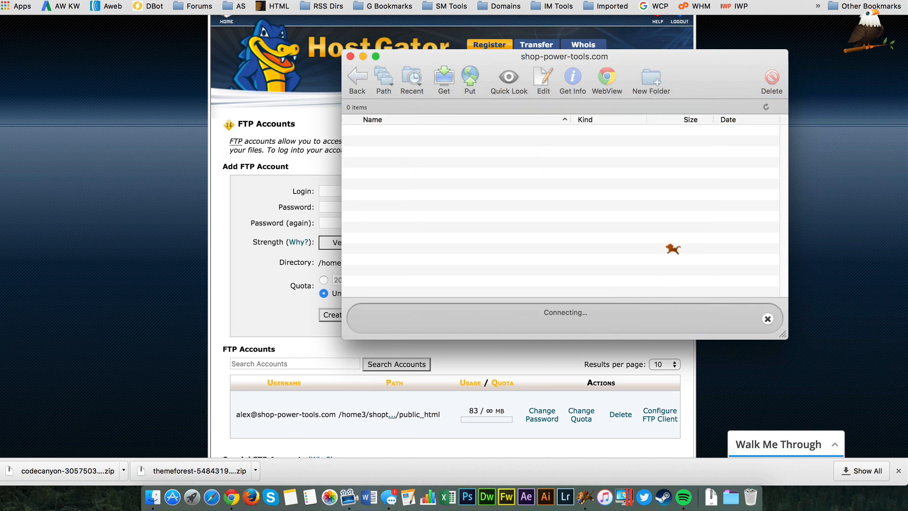
{"action": "left_click", "coordinate": [766, 318]}
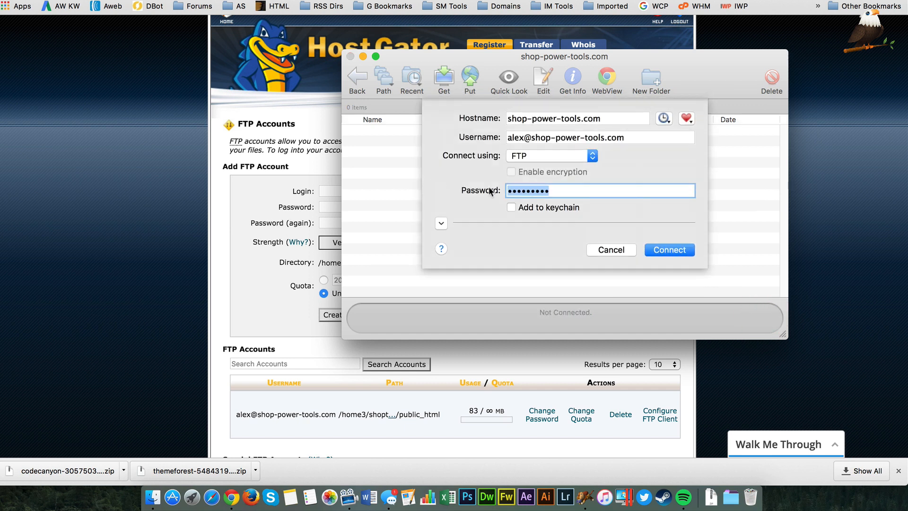
{"action": "left_click", "coordinate": [220, 137]}
- Copy the server IP 192.185.37.233 from Account Information on the cPanel home page
{"action": "scroll", "coordinate": [264, 118], "scroll_direction": "up", "scroll_amount": 2}
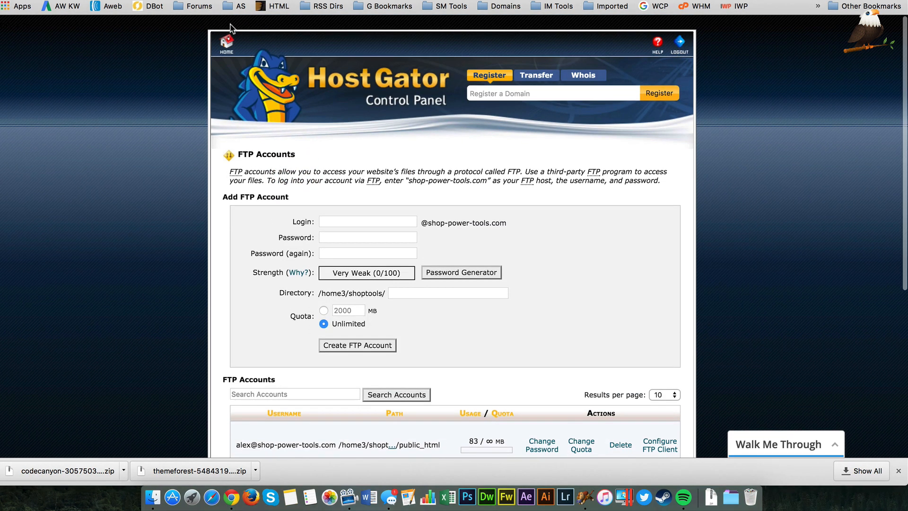
{"action": "left_click", "coordinate": [239, 48]}
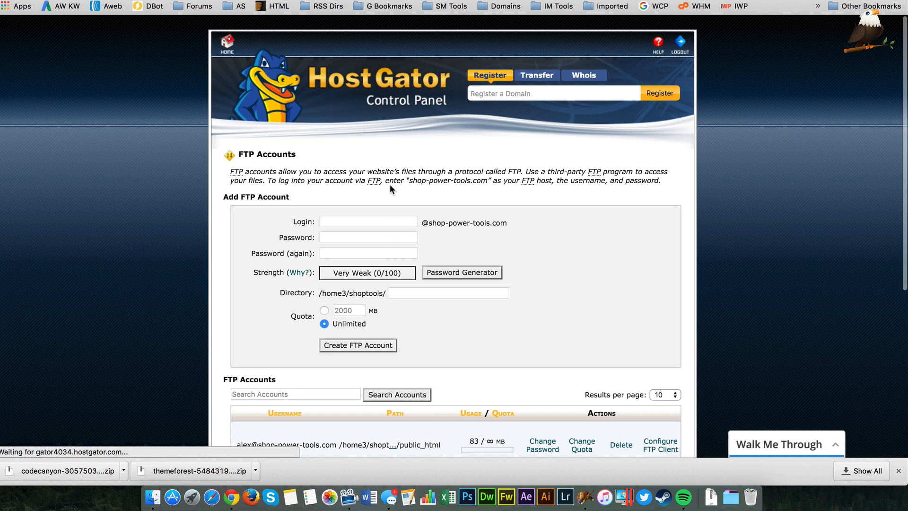
{"action": "scroll", "coordinate": [390, 189], "scroll_direction": "down", "scroll_amount": 15}
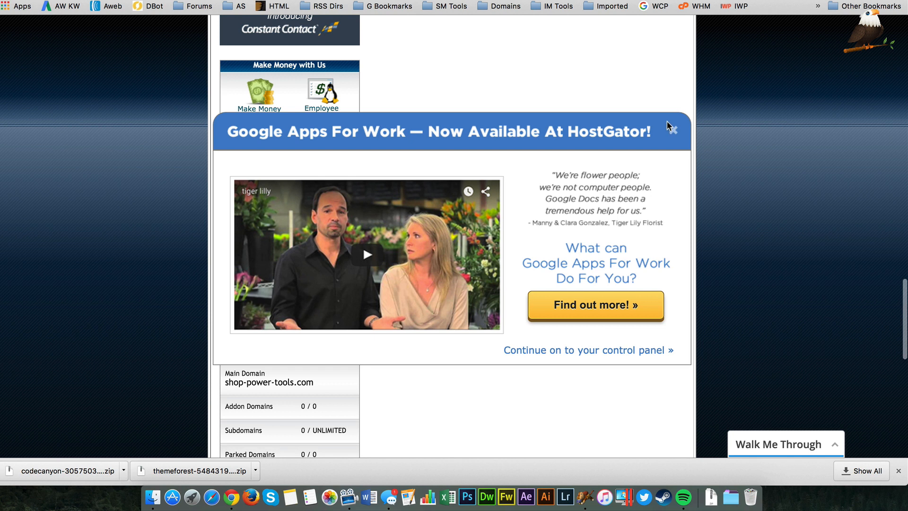
{"action": "left_click", "coordinate": [674, 134]}
{"action": "scroll", "coordinate": [353, 199], "scroll_direction": "down", "scroll_amount": 5}
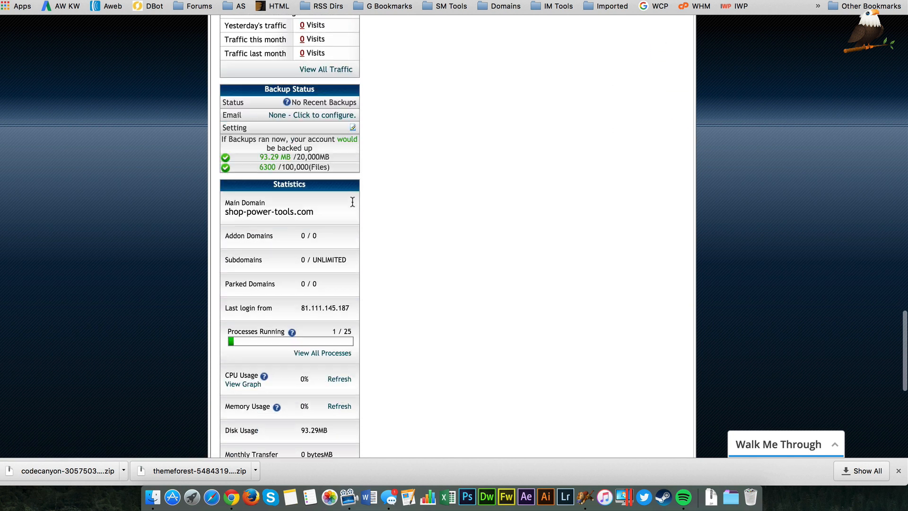
{"action": "scroll", "coordinate": [352, 202], "scroll_direction": "down", "scroll_amount": 5}
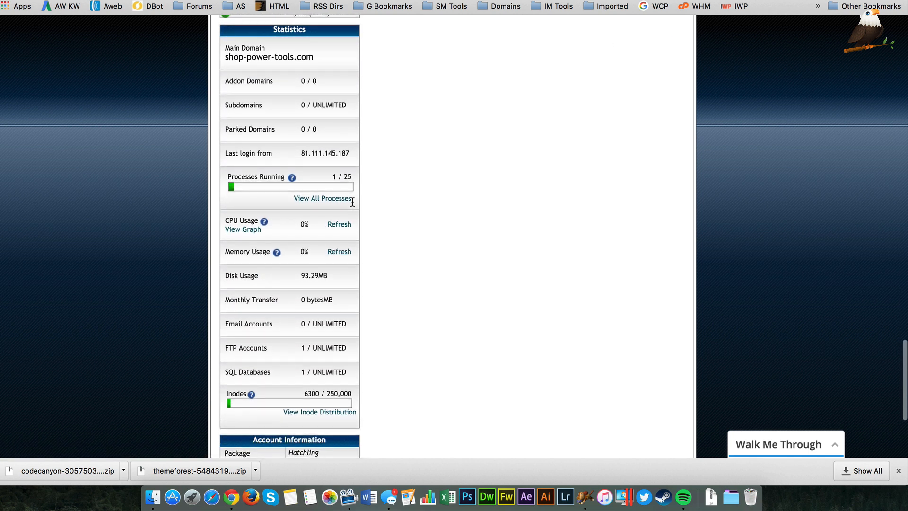
{"action": "scroll", "coordinate": [353, 202], "scroll_direction": "down", "scroll_amount": 4}
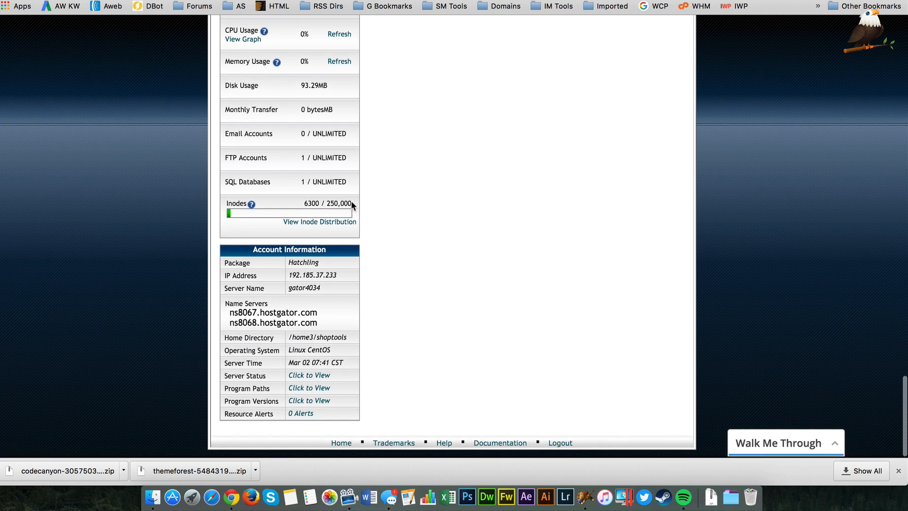
{"action": "left_click_drag", "start_coordinate": [344, 277], "coordinate": [290, 277]}
{"action": "right_click", "coordinate": [290, 277]}
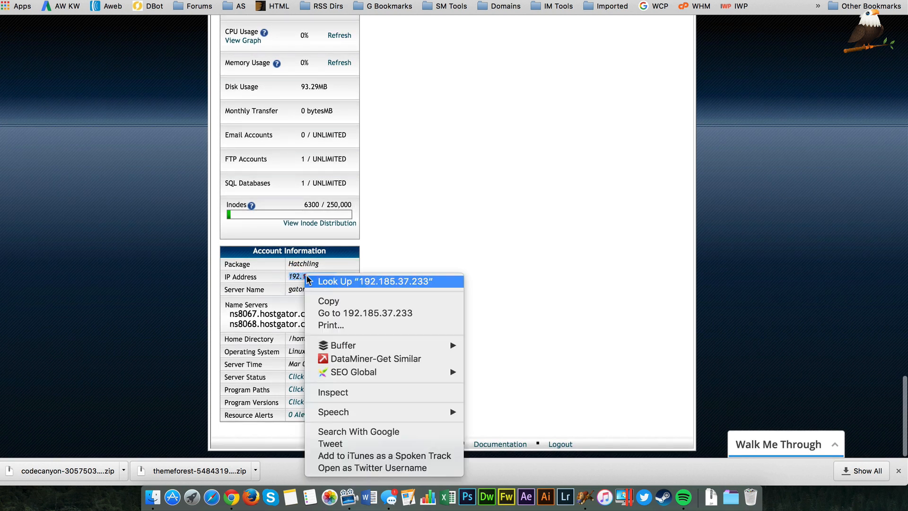
{"action": "left_click", "coordinate": [389, 298]}
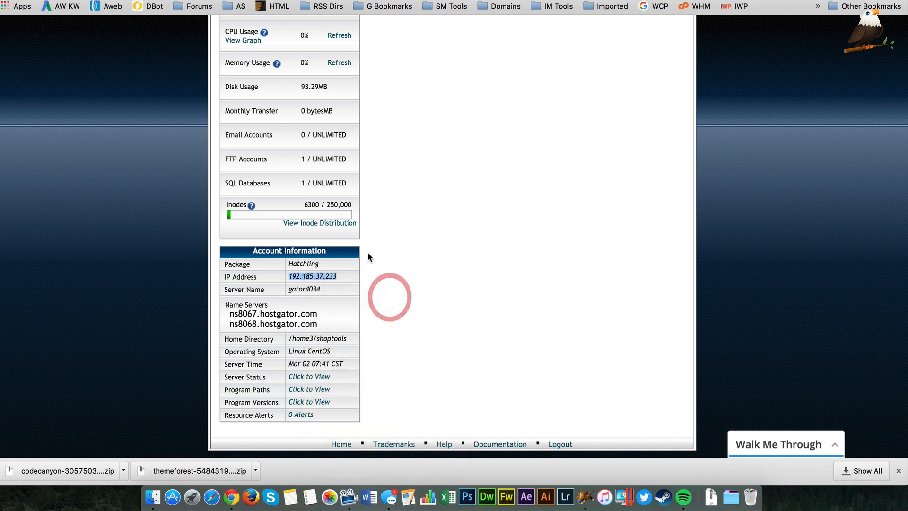
{"action": "left_click", "coordinate": [585, 496]}
- Replace the hostname with 192.185.37.233 and connect to the server
{"action": "left_click", "coordinate": [607, 119]}
{"action": "left_click_drag", "start_coordinate": [620, 120], "coordinate": [503, 110]}
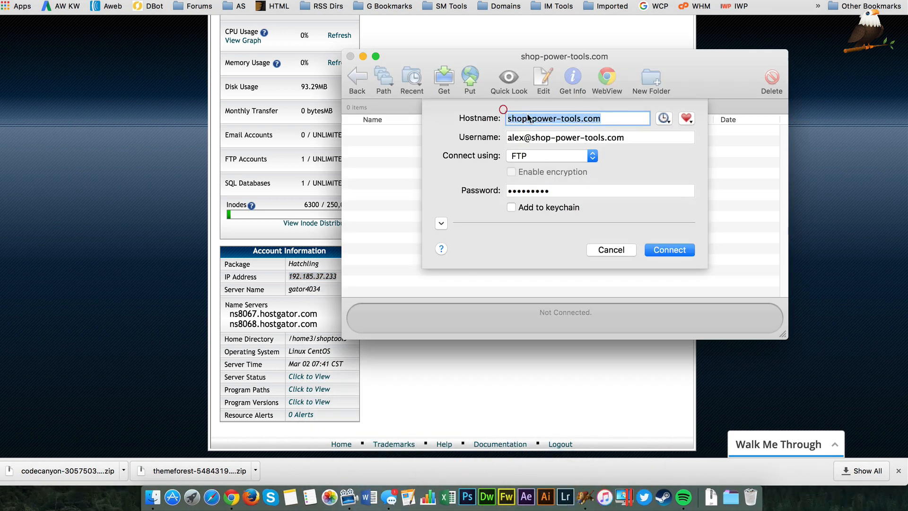
{"action": "left_click", "coordinate": [532, 118]}
{"action": "left_click_drag", "start_coordinate": [617, 120], "coordinate": [489, 119]}
{"action": "key", "text": "super+v"}
{"action": "left_click", "coordinate": [679, 250]}
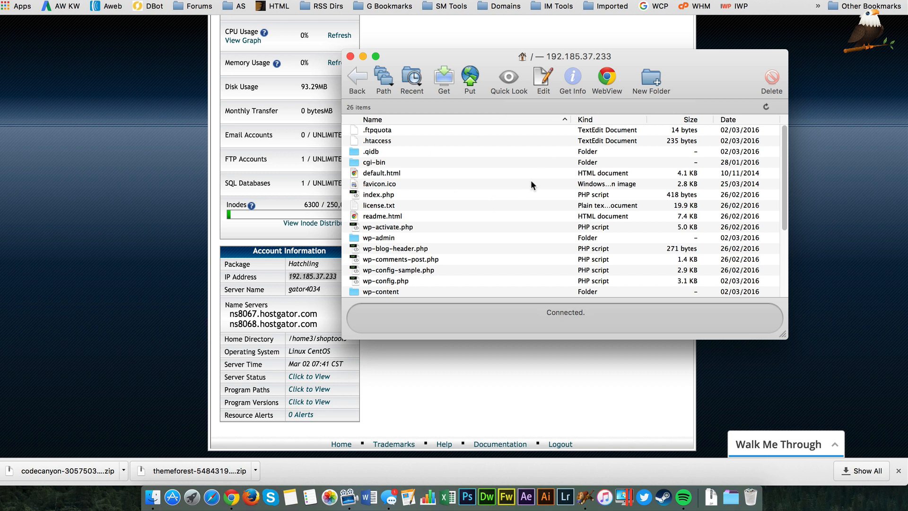
- Select wp-config.php in the site root and open it for editing
{"action": "left_click_drag", "start_coordinate": [502, 57], "coordinate": [372, 35]}
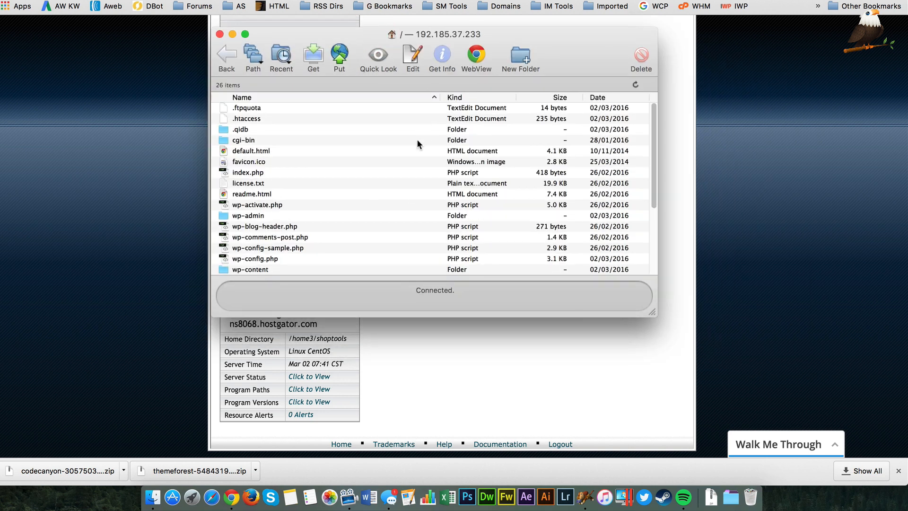
{"action": "scroll", "coordinate": [417, 139], "scroll_direction": "down", "scroll_amount": 2}
{"action": "scroll", "coordinate": [413, 137], "scroll_direction": "down", "scroll_amount": 5}
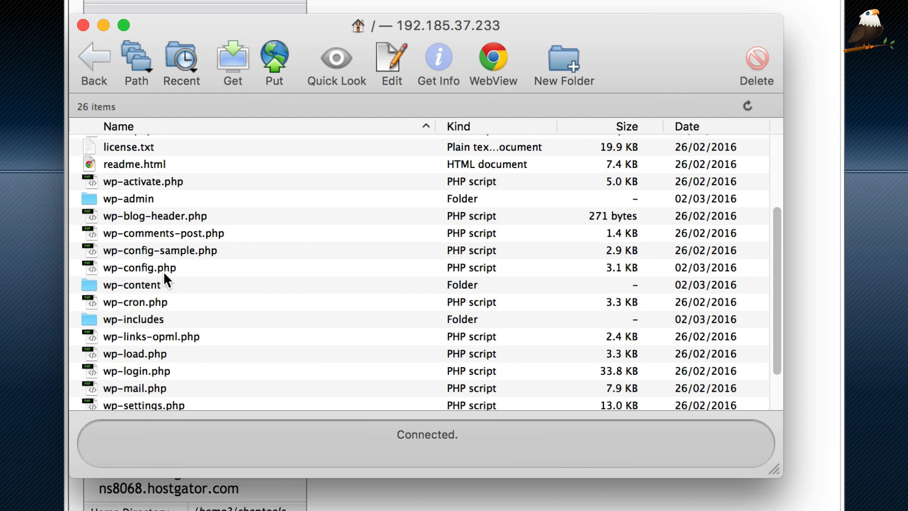
{"action": "scroll", "coordinate": [165, 274], "scroll_direction": "down", "scroll_amount": 1}
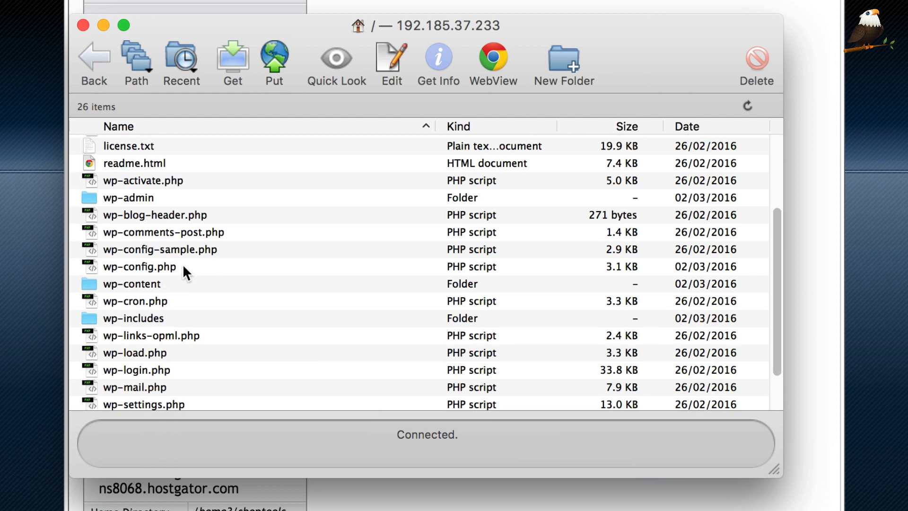
{"action": "left_click", "coordinate": [183, 268]}
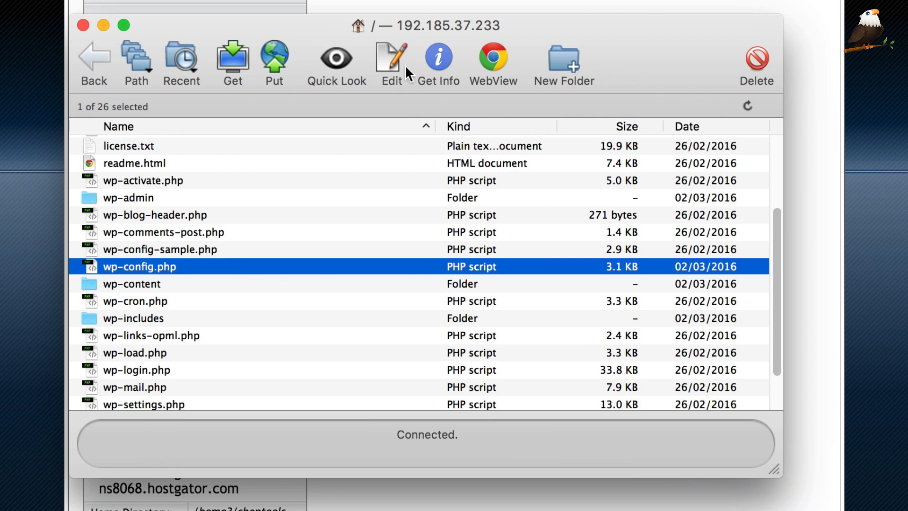
{"action": "left_click", "coordinate": [388, 64]}
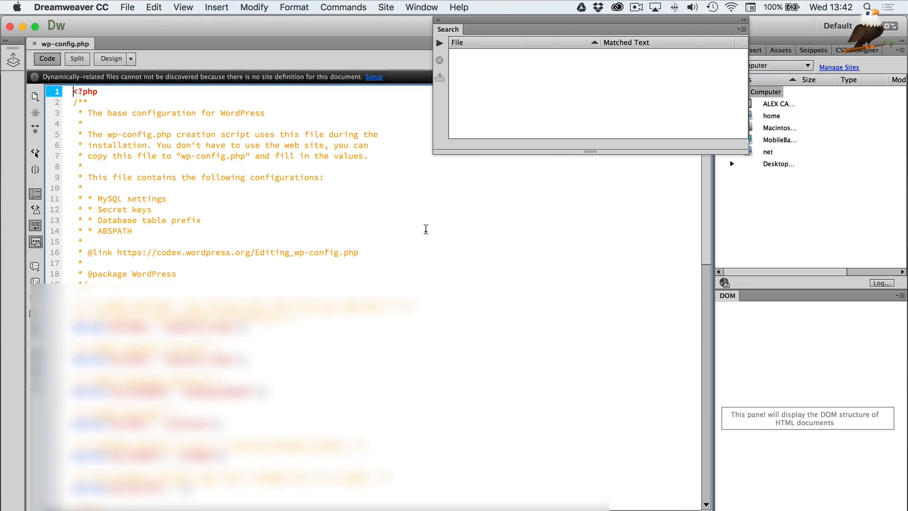
- Place the cursor on blank line 20 below wp-config.php's header comment
{"action": "scroll", "coordinate": [426, 228], "scroll_direction": "down", "scroll_amount": 3}
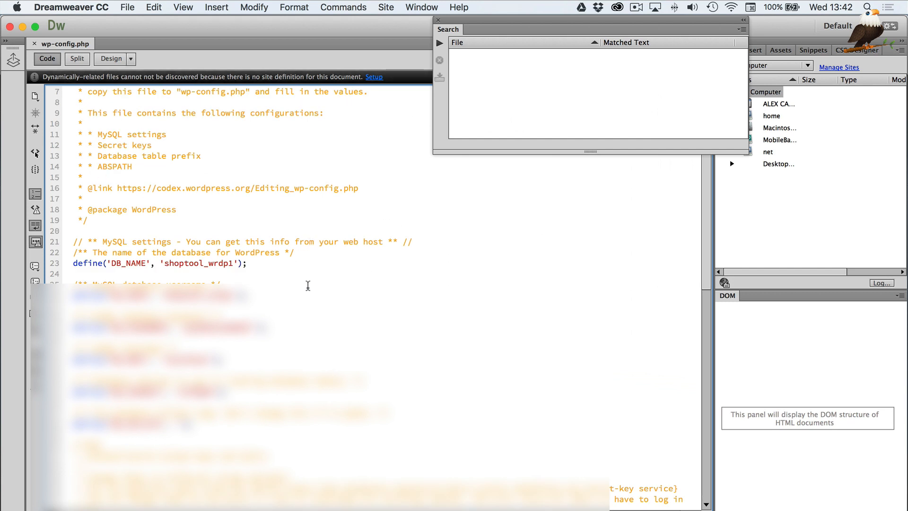
{"action": "scroll", "coordinate": [335, 265], "scroll_direction": "up", "scroll_amount": 3}
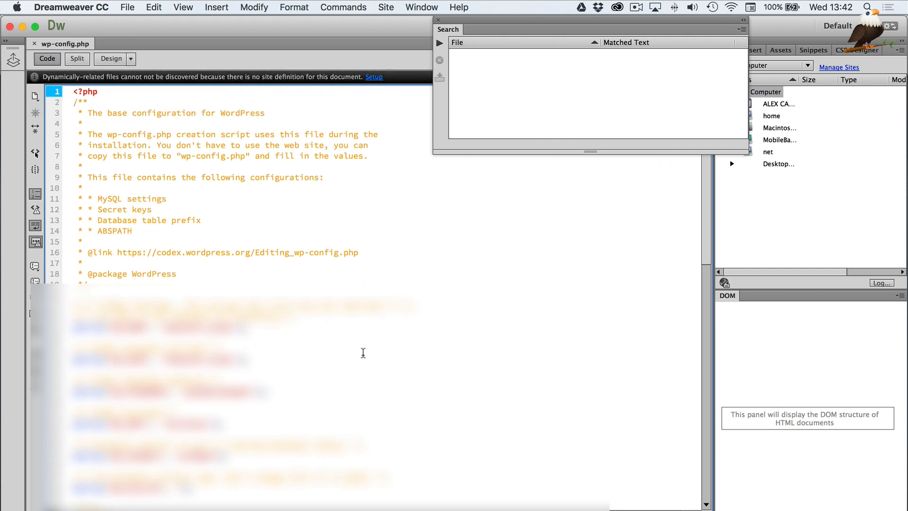
{"action": "left_click", "coordinate": [107, 283]}
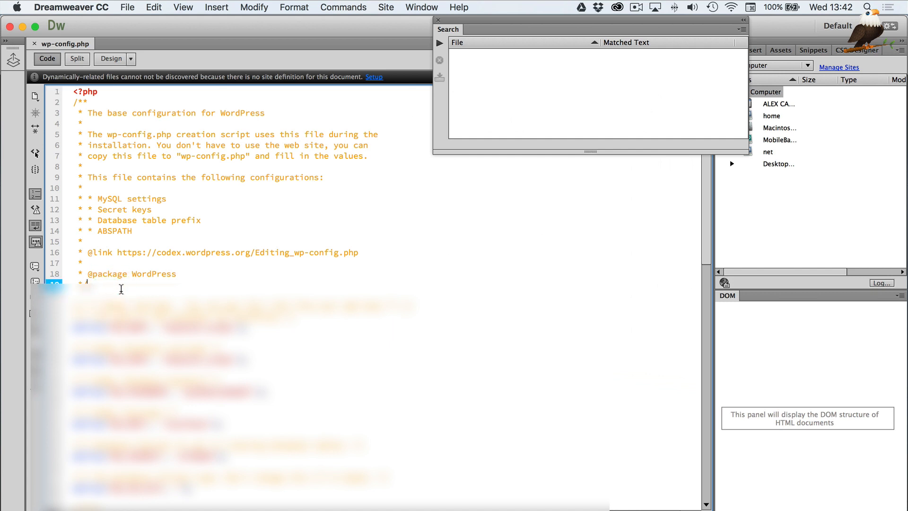
{"action": "key", "text": "Down"}
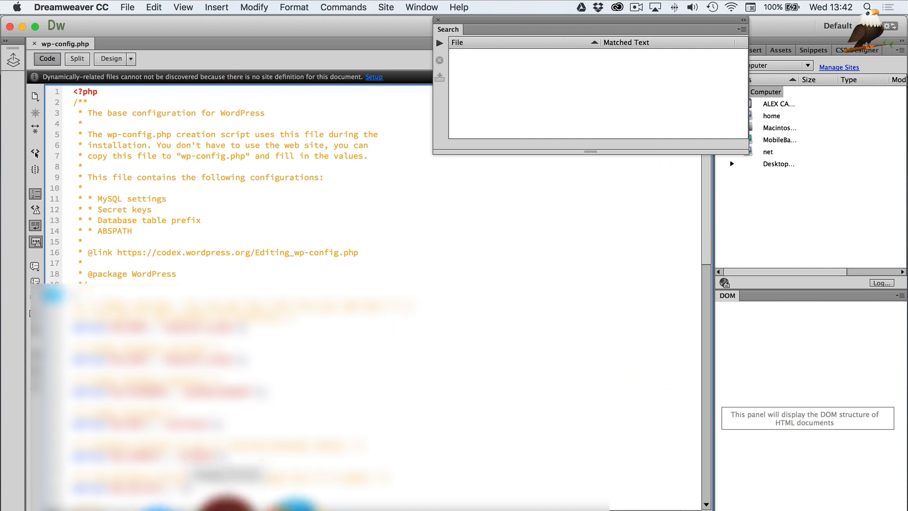
{"action": "key", "text": "super+Tab"}
- Search Google in a new tab for the WordPress PHP memory setting
{"action": "left_click", "coordinate": [552, 30]}
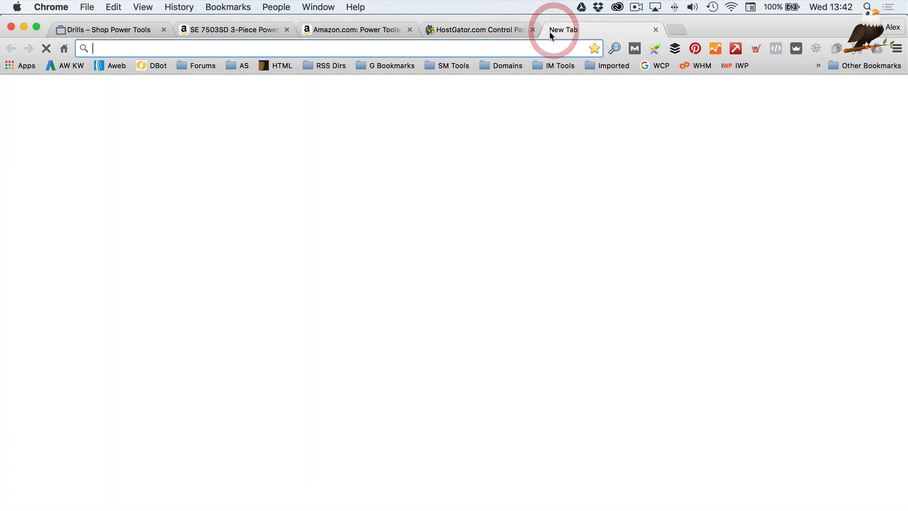
{"action": "type", "text": "ser"}
{"action": "key", "text": "BackSpace"}
{"action": "key", "text": "BackSpace"}
{"action": "key", "text": "BackSpace"}
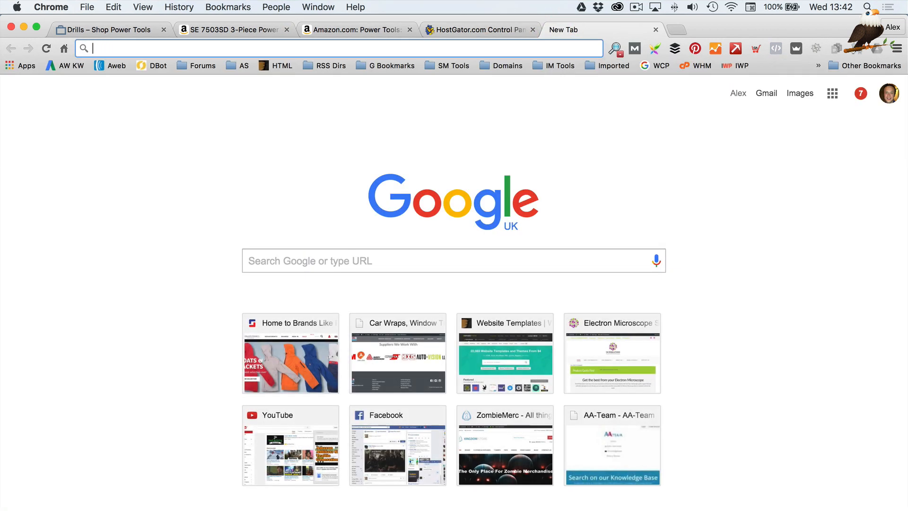
{"action": "type", "text": "wordpress php memort"}
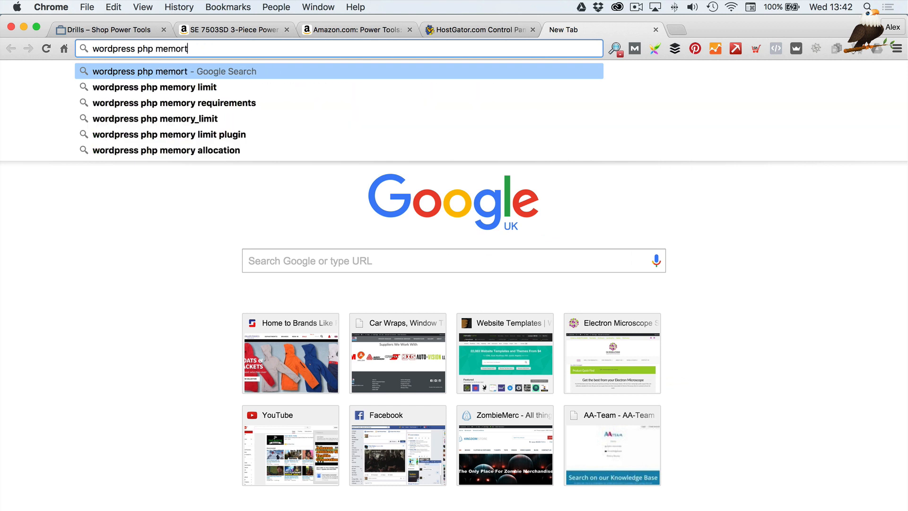
{"action": "key", "text": "Return"}
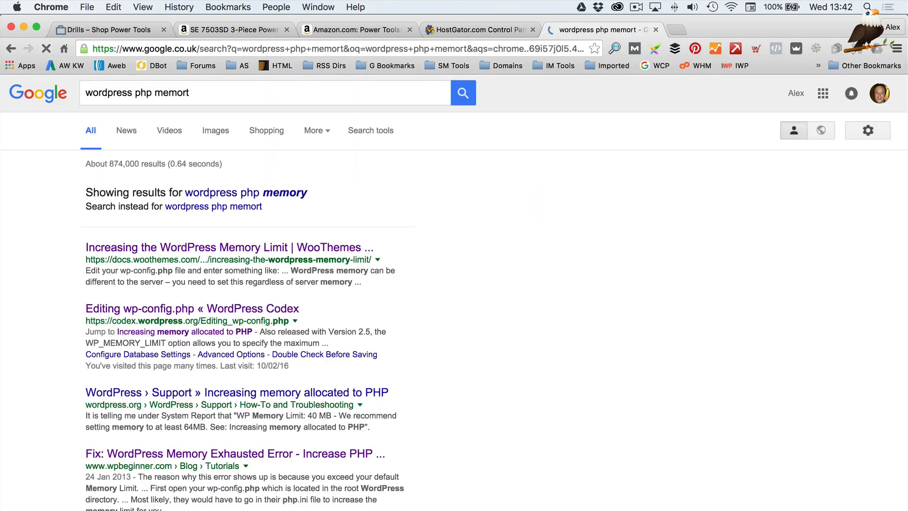
{"action": "left_click", "coordinate": [274, 194]}
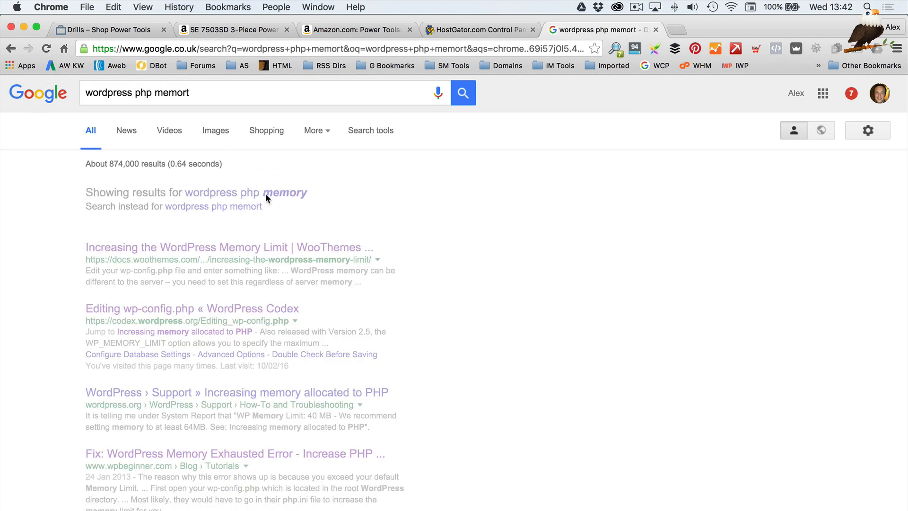
- Copy the define('WP_MEMORY_LIMIT', '96M') line from the WooThemes memory limit guide
{"action": "left_click", "coordinate": [282, 194]}
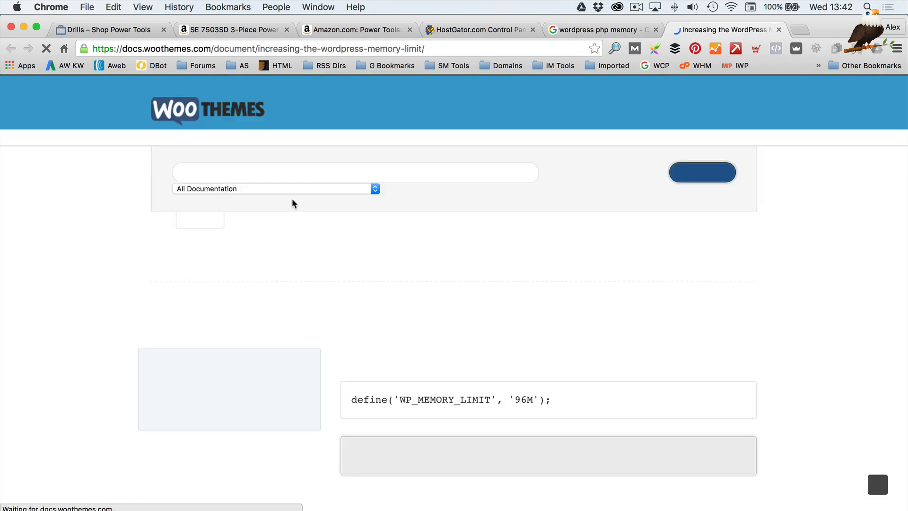
{"action": "scroll", "coordinate": [416, 193], "scroll_direction": "down", "scroll_amount": 3}
{"action": "left_click_drag", "start_coordinate": [568, 313], "coordinate": [346, 311]}
{"action": "key", "text": "super+c"}
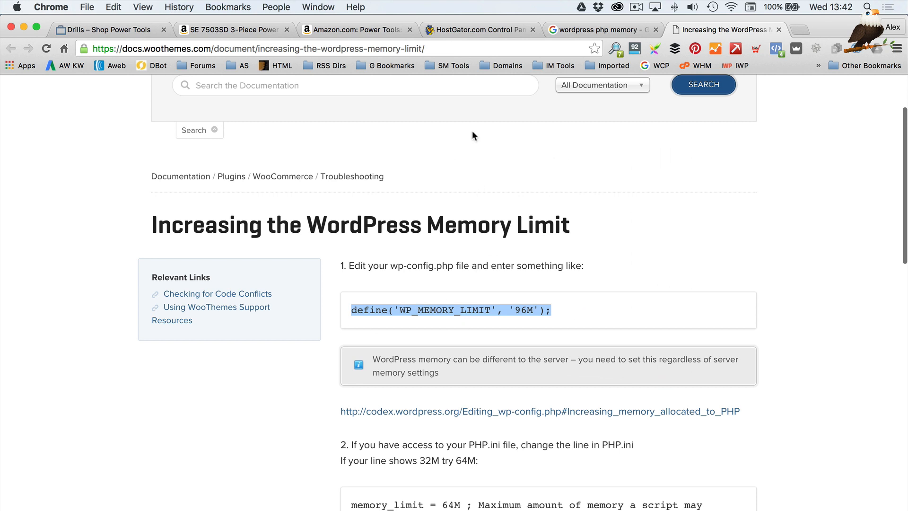
{"action": "left_click", "coordinate": [482, 495]}
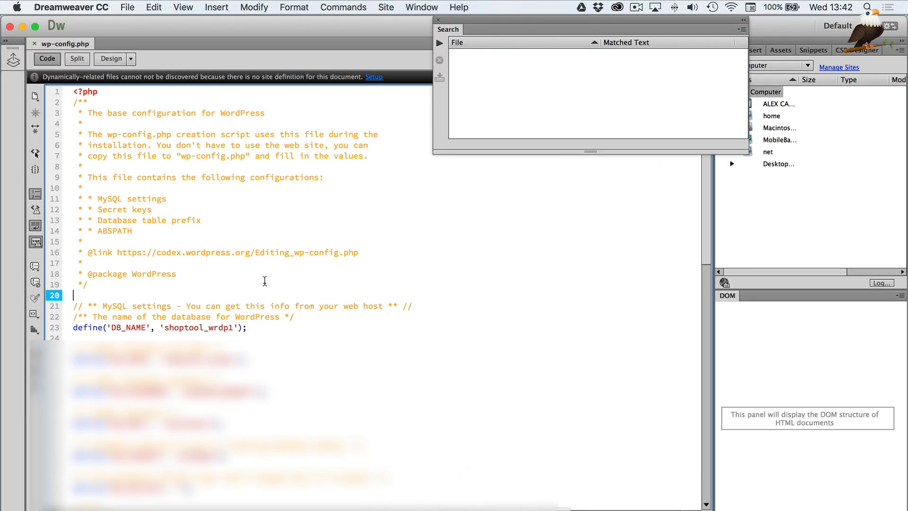
- Paste the WP_MEMORY_LIMIT line on line 20, change 96M to 128M, and save wp-config.php
{"action": "key", "text": "super+v"}
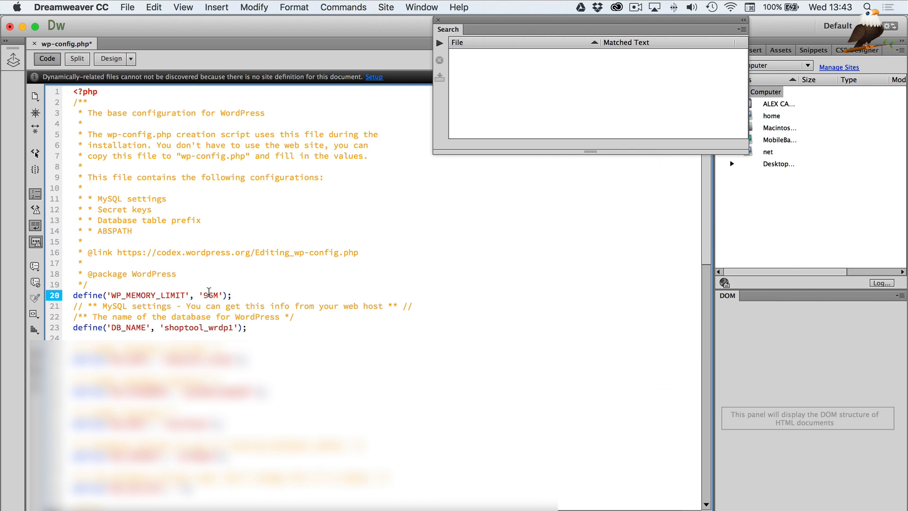
{"action": "left_click", "coordinate": [211, 294]}
{"action": "key", "text": "BackSpace"}
{"action": "key", "text": "BackSpace"}
{"action": "type", "text": "128"}
{"action": "left_click", "coordinate": [127, 7]}
{"action": "left_click", "coordinate": [179, 94]}
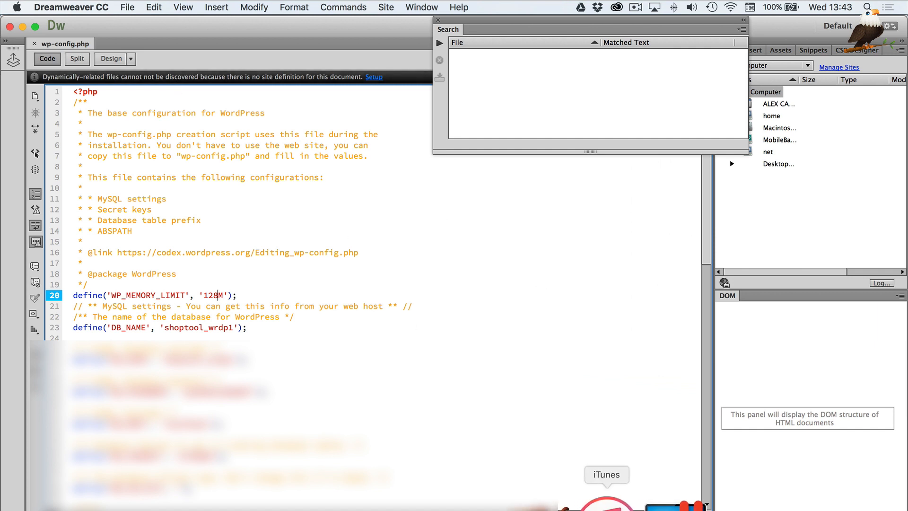
{"action": "left_click", "coordinate": [572, 501]}
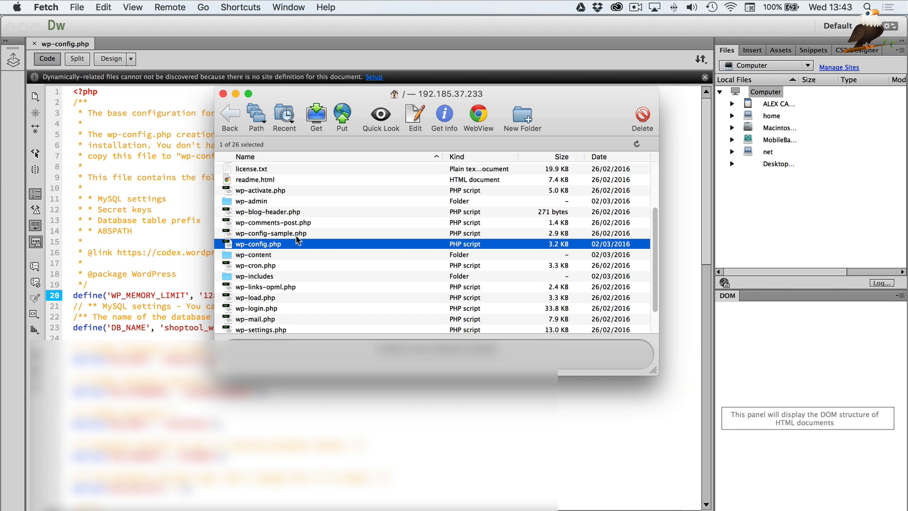
{"action": "left_click_drag", "start_coordinate": [293, 243], "coordinate": [269, 211]}
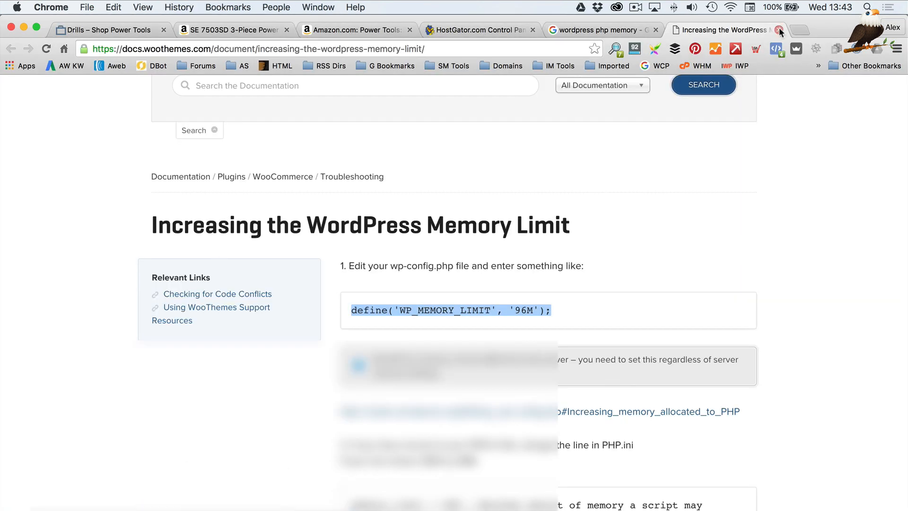
- Close the extra Chrome tabs and load shop-power-tools.com/wp-admin
{"action": "left_click", "coordinate": [779, 30]}
{"action": "left_click", "coordinate": [655, 30]}
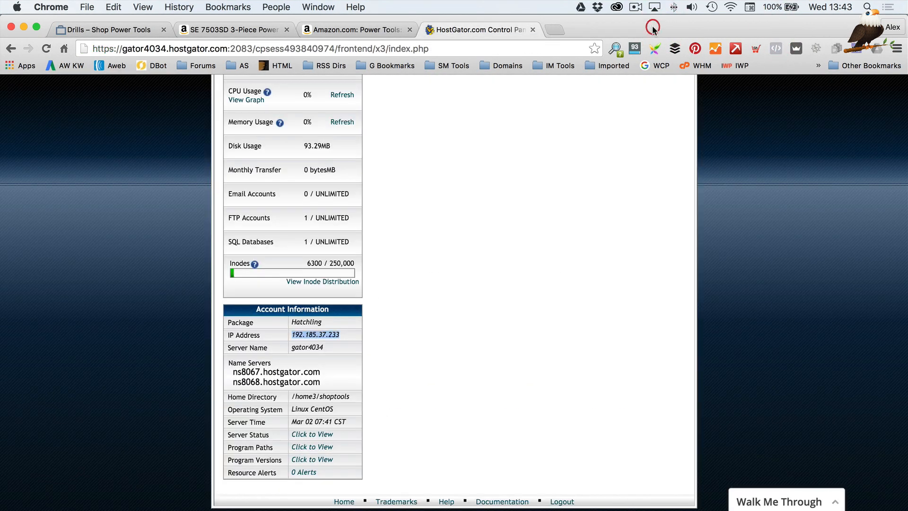
{"action": "left_click", "coordinate": [532, 29]}
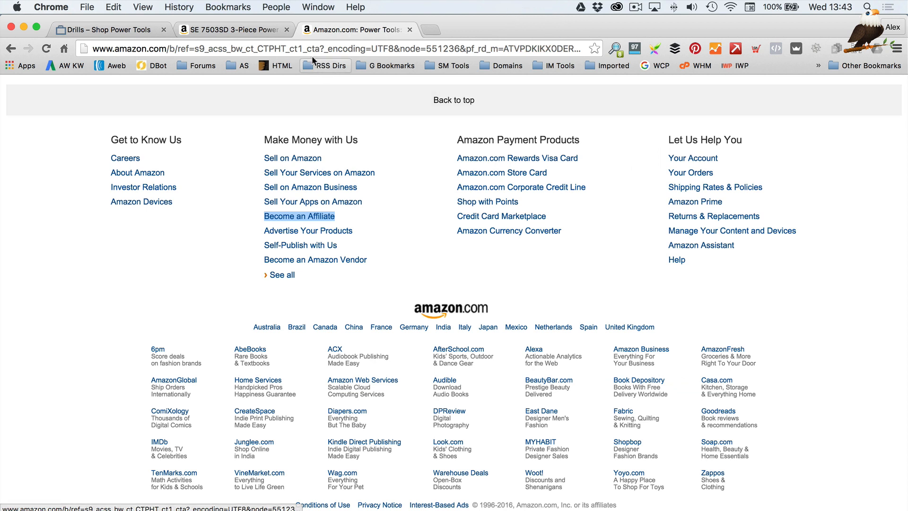
{"action": "left_click", "coordinate": [75, 28]}
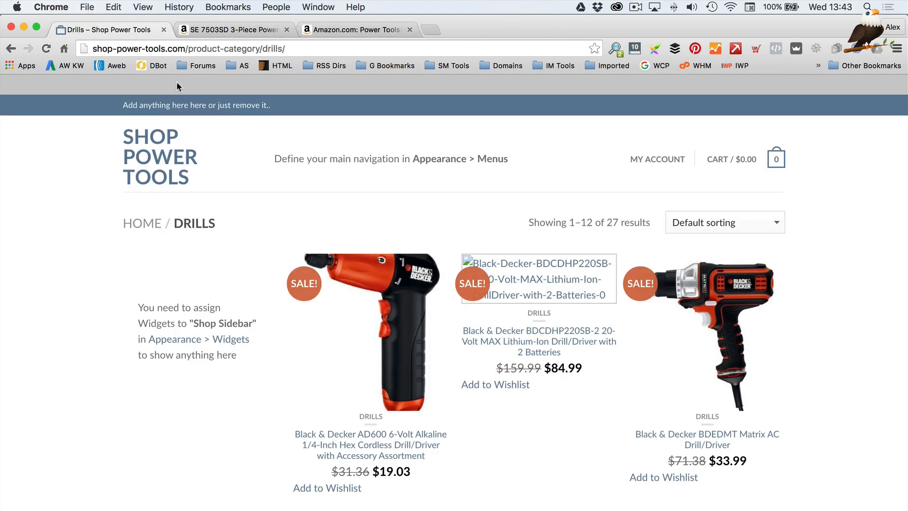
{"action": "left_click", "coordinate": [219, 47]}
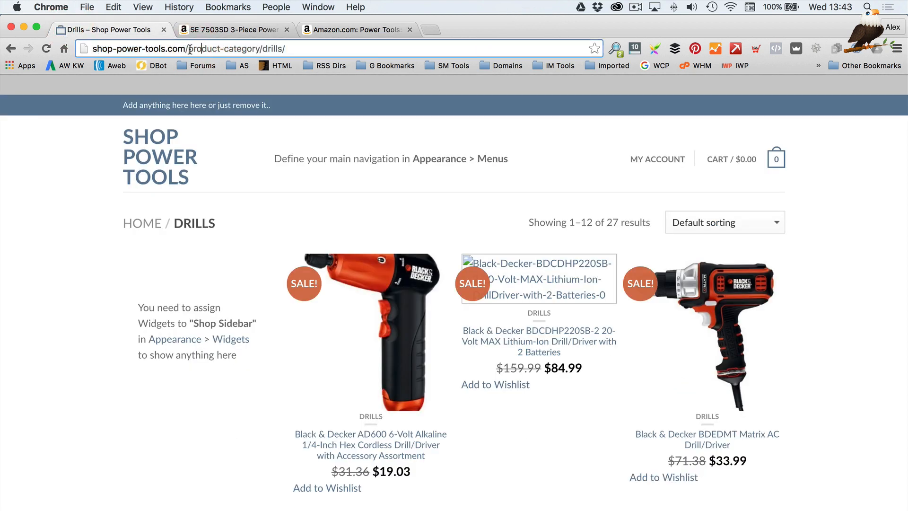
{"action": "left_click_drag", "start_coordinate": [188, 49], "coordinate": [340, 48]}
{"action": "type", "text": "wp-admin"}
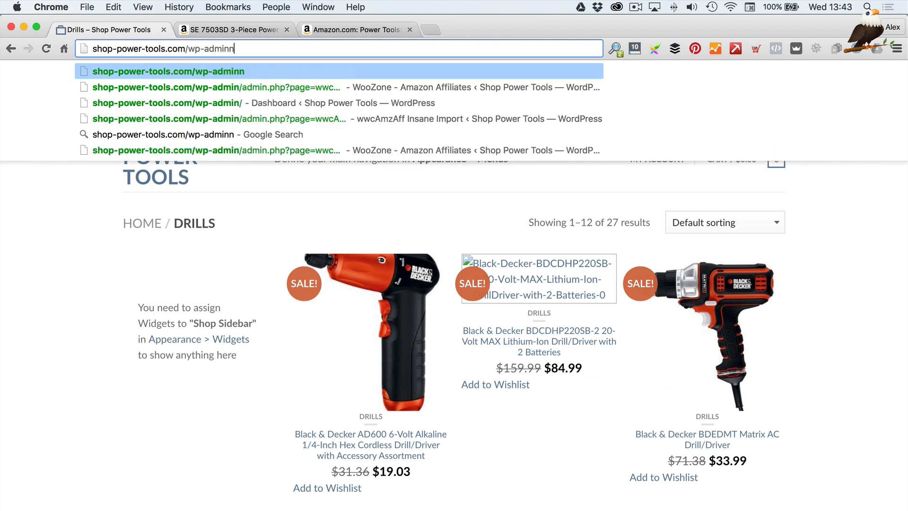
{"action": "key", "text": "Return"}
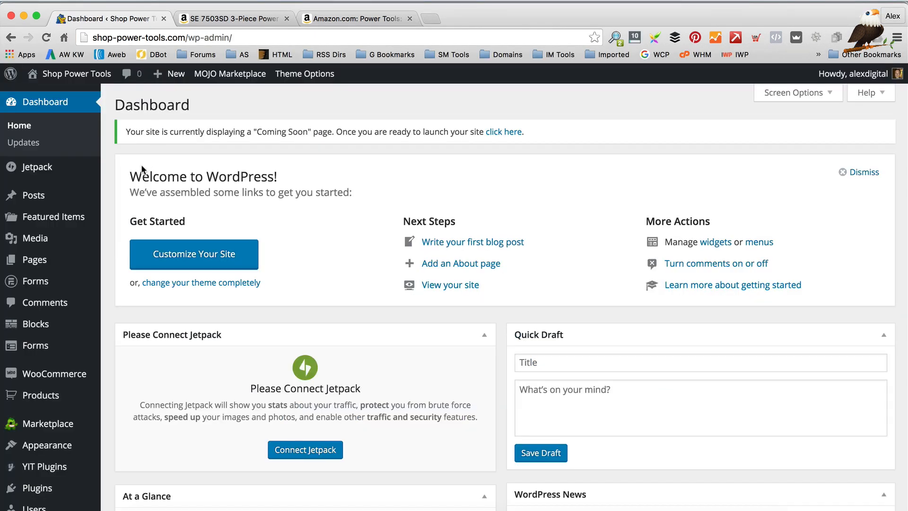
- Review the WooCommerce System Status report showing a 256 MB memory limit
{"action": "scroll", "coordinate": [104, 302], "scroll_direction": "down", "scroll_amount": 2}
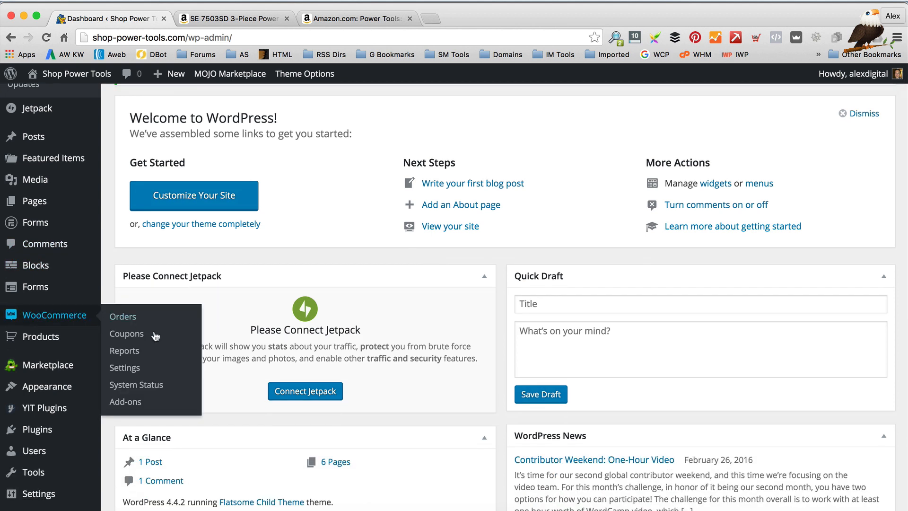
{"action": "left_click", "coordinate": [145, 386]}
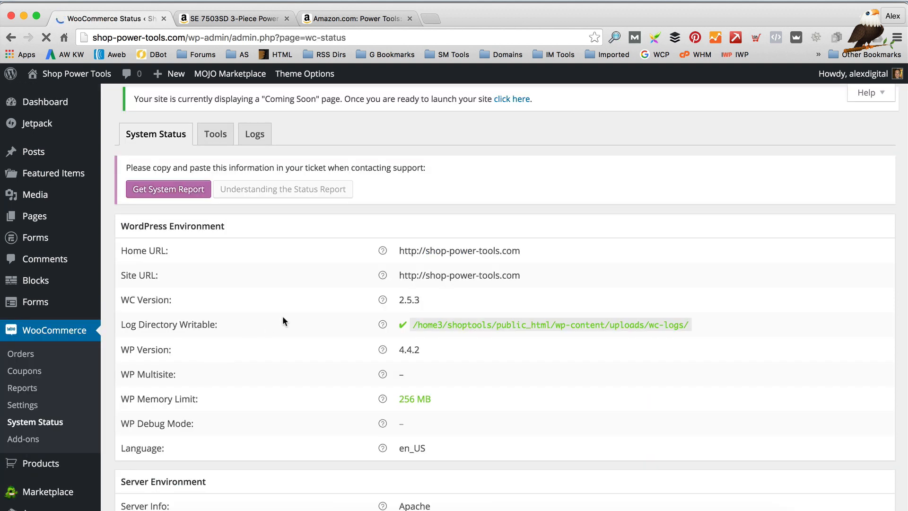
{"action": "scroll", "coordinate": [282, 320], "scroll_direction": "down", "scroll_amount": 2}
{"action": "scroll", "coordinate": [284, 317], "scroll_direction": "down", "scroll_amount": 3}
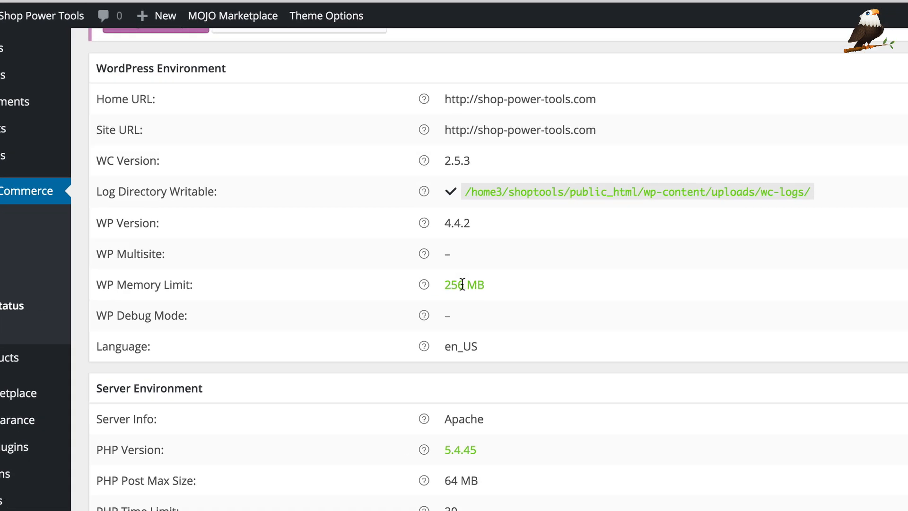
{"action": "scroll", "coordinate": [462, 284], "scroll_direction": "down", "scroll_amount": 15}
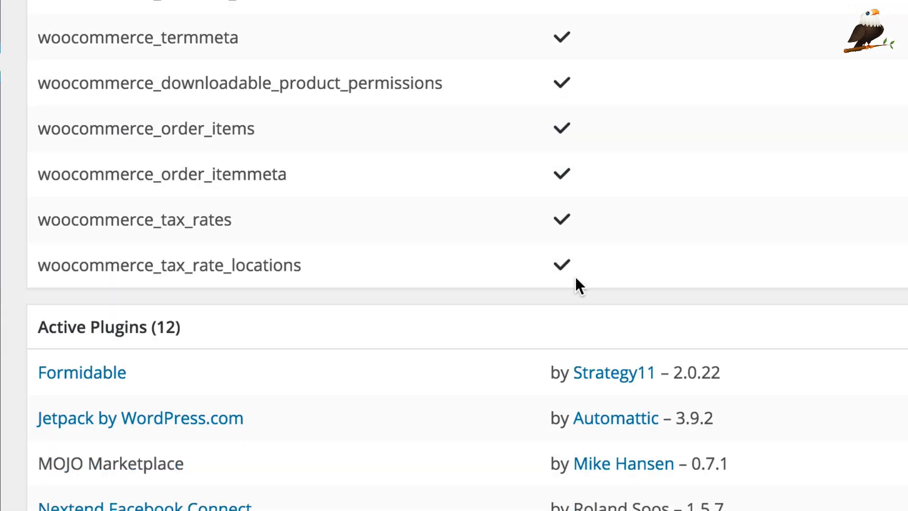
{"action": "scroll", "coordinate": [575, 276], "scroll_direction": "down", "scroll_amount": 1}
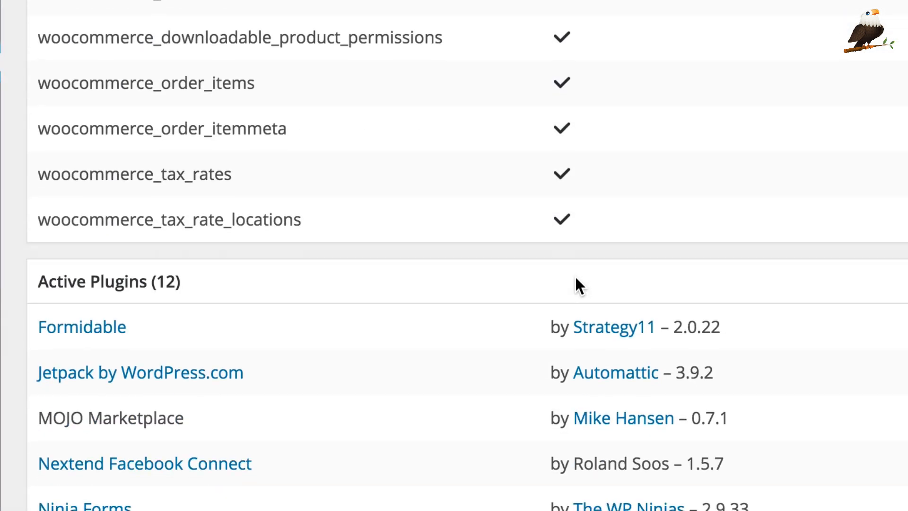
{"action": "scroll", "coordinate": [575, 276], "scroll_direction": "down", "scroll_amount": 15}
{"action": "scroll", "coordinate": [575, 277], "scroll_direction": "up", "scroll_amount": 20}
{"action": "scroll", "coordinate": [575, 277], "scroll_direction": "up", "scroll_amount": 15}
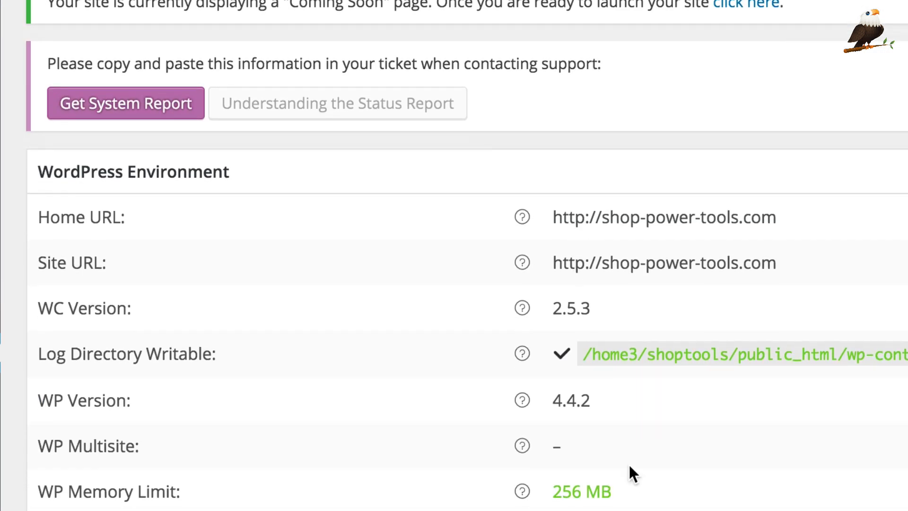
{"action": "scroll", "coordinate": [19, 403], "scroll_direction": "down", "scroll_amount": 5}
{"action": "scroll", "coordinate": [19, 403], "scroll_direction": "down", "scroll_amount": 3}
{"action": "mouse_move", "coordinate": [40, 490]}
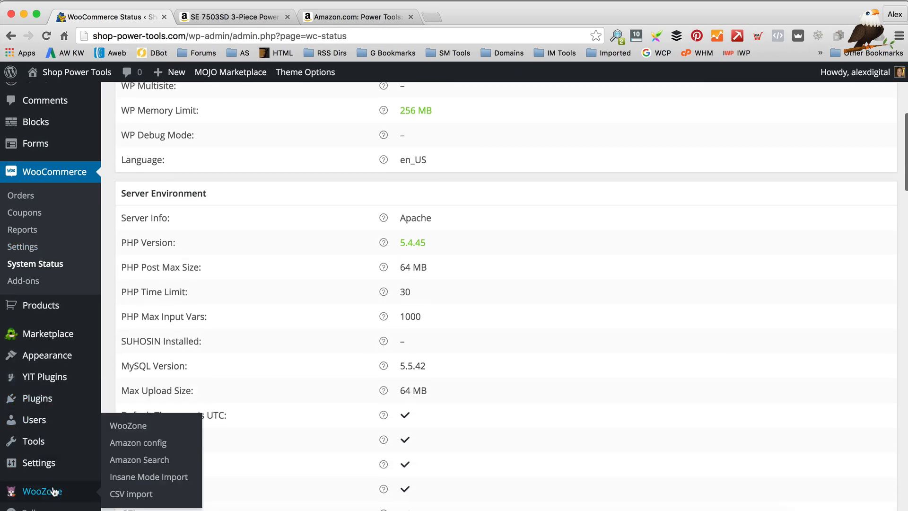
{"action": "left_click", "coordinate": [168, 433]}
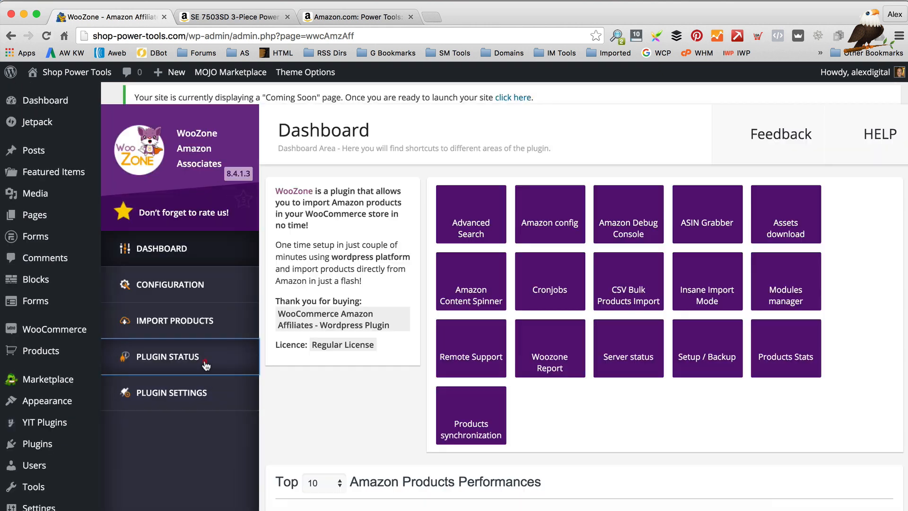
- Check WooZone's Server Status: 128 MB memory limit, working remote GET, SOAP and SimpleXML
{"action": "left_click", "coordinate": [206, 359]}
{"action": "scroll", "coordinate": [185, 426], "scroll_direction": "down", "scroll_amount": 5}
{"action": "scroll", "coordinate": [185, 440], "scroll_direction": "down", "scroll_amount": 1}
{"action": "left_click", "coordinate": [188, 423]}
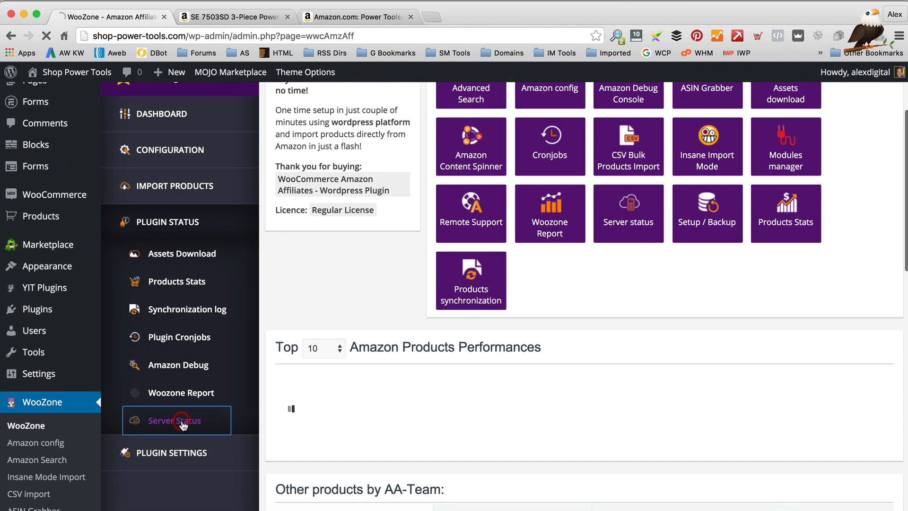
{"action": "scroll", "coordinate": [660, 266], "scroll_direction": "down", "scroll_amount": 10}
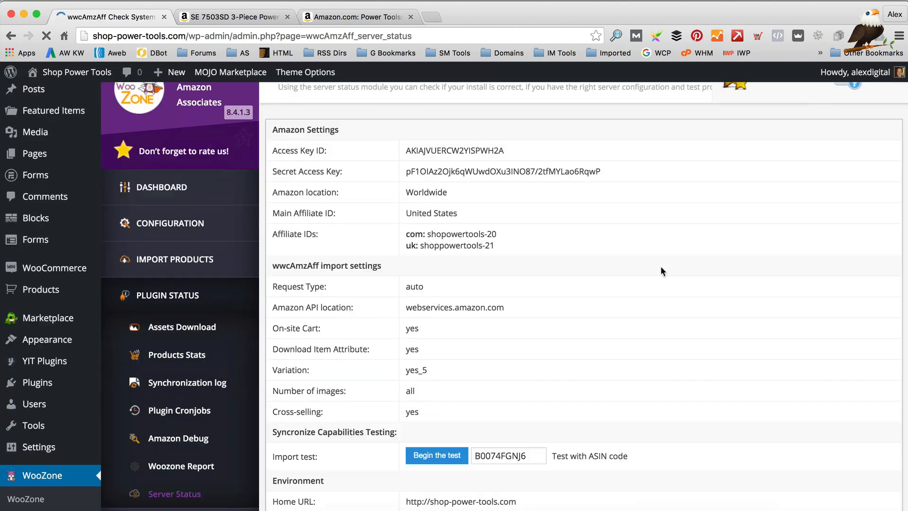
{"action": "scroll", "coordinate": [657, 271], "scroll_direction": "down", "scroll_amount": 3}
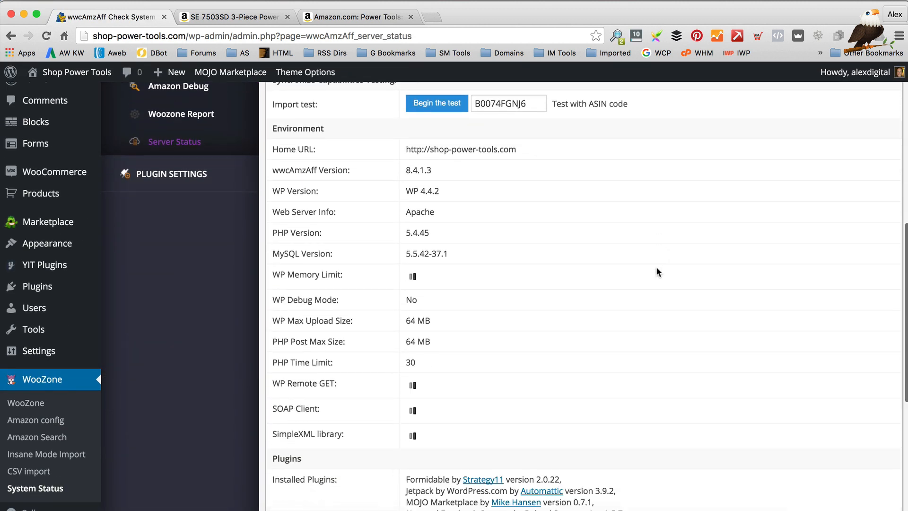
{"action": "scroll", "coordinate": [655, 270], "scroll_direction": "down", "scroll_amount": 1}
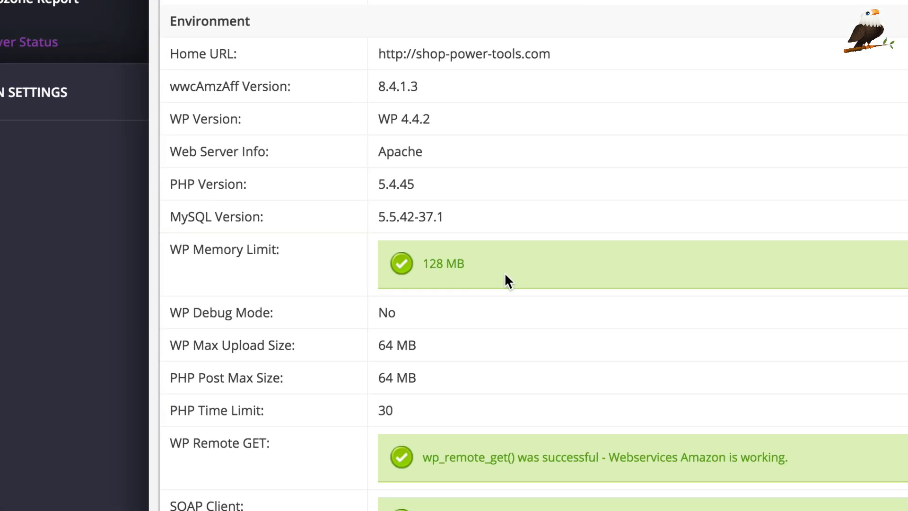
{"action": "scroll", "coordinate": [504, 274], "scroll_direction": "up", "scroll_amount": 10}
- Search the storefront for drill, open the DR560 product, then go to the Drills category
{"action": "mouse_move", "coordinate": [77, 71]}
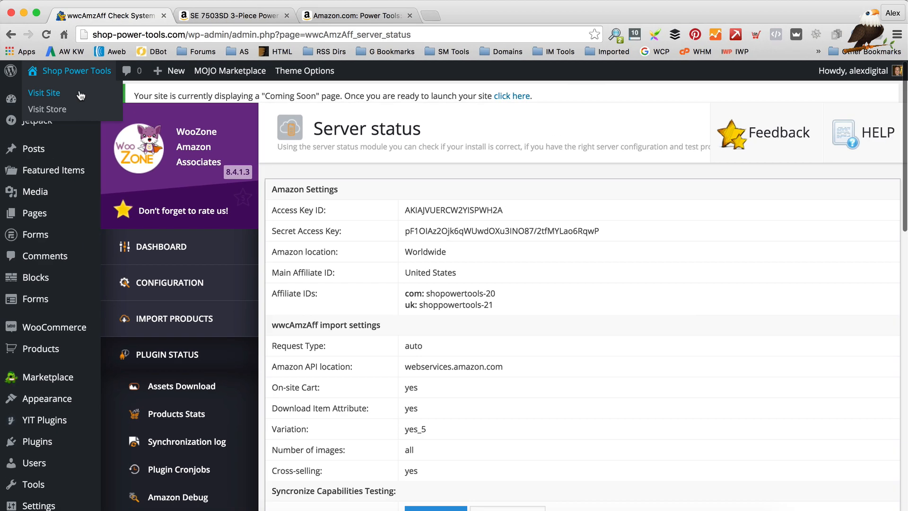
{"action": "left_click", "coordinate": [81, 95]}
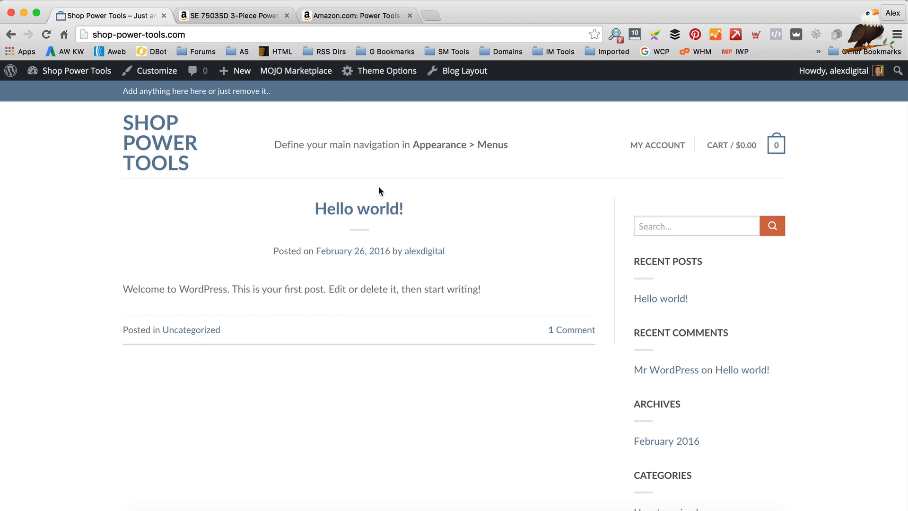
{"action": "scroll", "coordinate": [384, 186], "scroll_direction": "down", "scroll_amount": 3}
{"action": "scroll", "coordinate": [386, 188], "scroll_direction": "up", "scroll_amount": 3}
{"action": "left_click", "coordinate": [687, 228]}
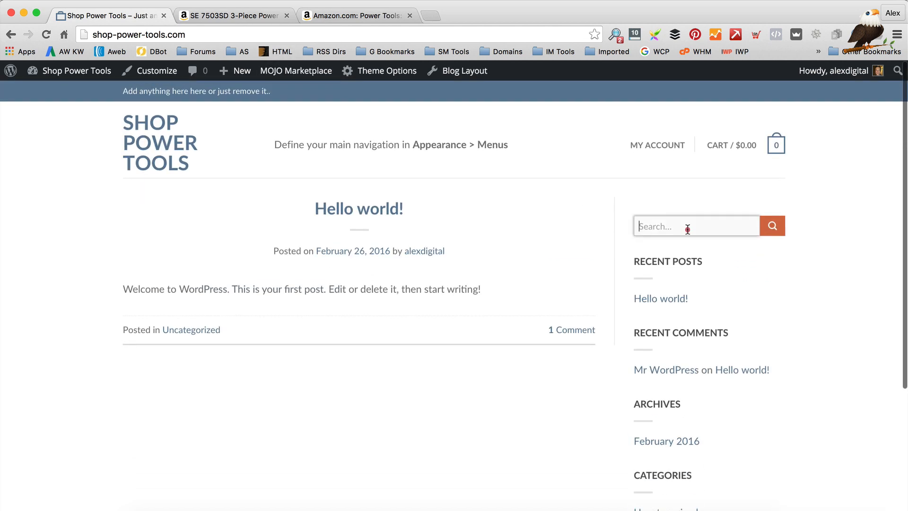
{"action": "type", "text": "drill"}
{"action": "key", "text": "Return"}
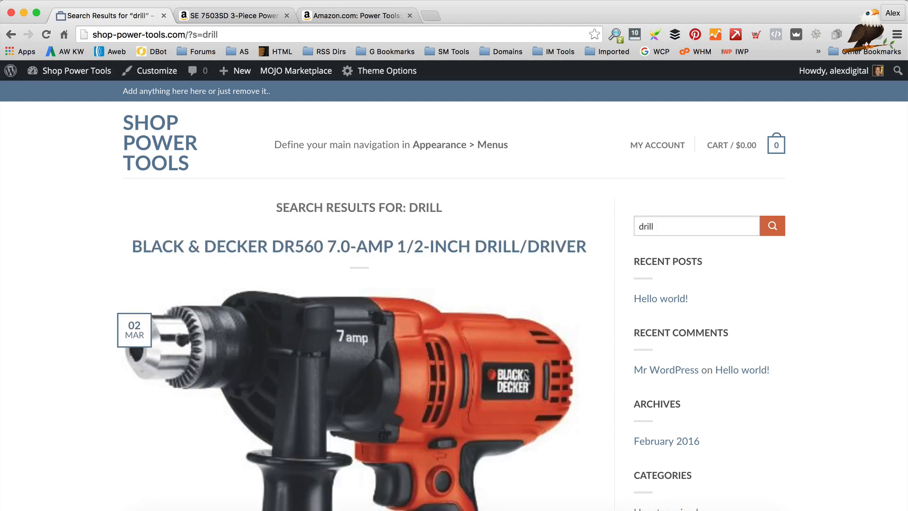
{"action": "left_click", "coordinate": [482, 242]}
{"action": "scroll", "coordinate": [521, 241], "scroll_direction": "down", "scroll_amount": 1}
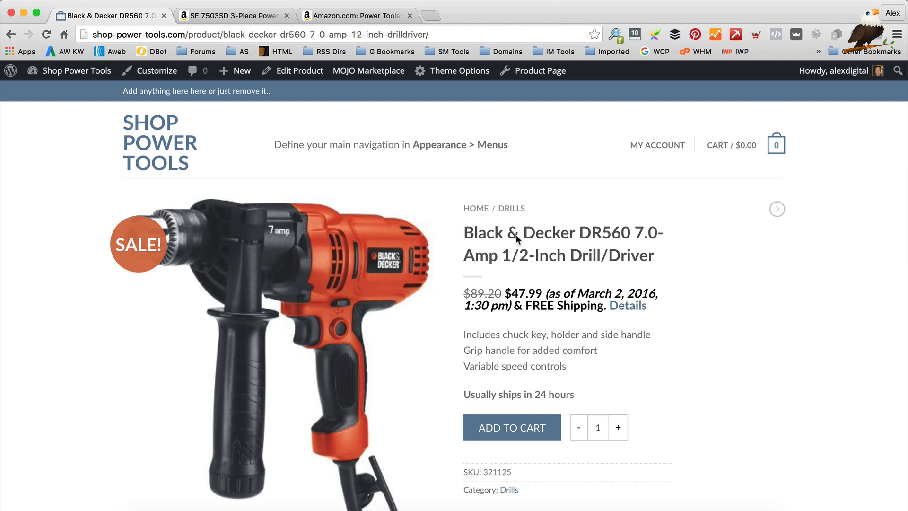
{"action": "left_click", "coordinate": [513, 209]}
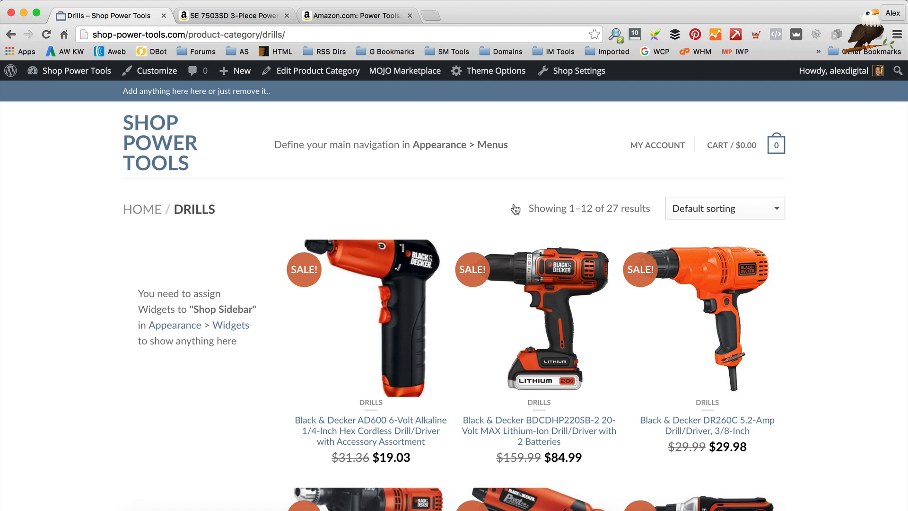
- Look over the 27-drill Drills category page, then go to the site's admin Dashboard
{"action": "scroll", "coordinate": [572, 223], "scroll_direction": "down", "scroll_amount": 10}
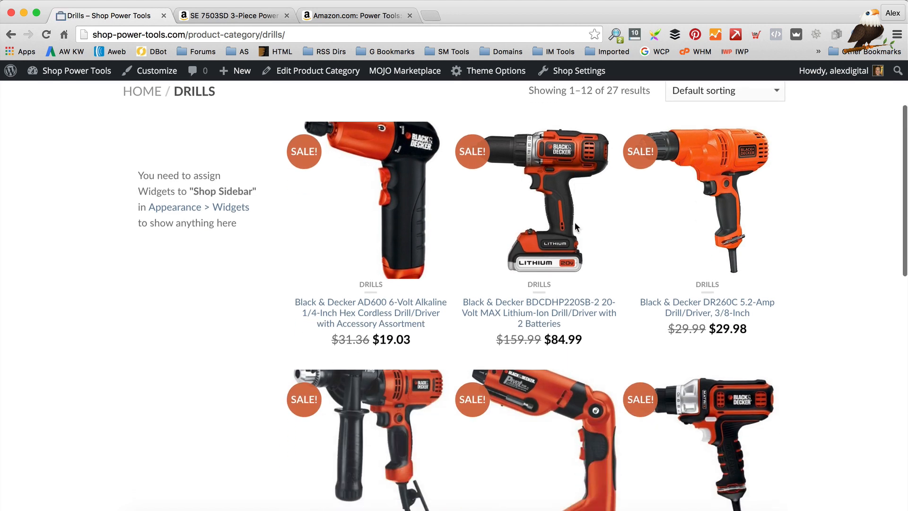
{"action": "scroll", "coordinate": [574, 222], "scroll_direction": "up", "scroll_amount": 10}
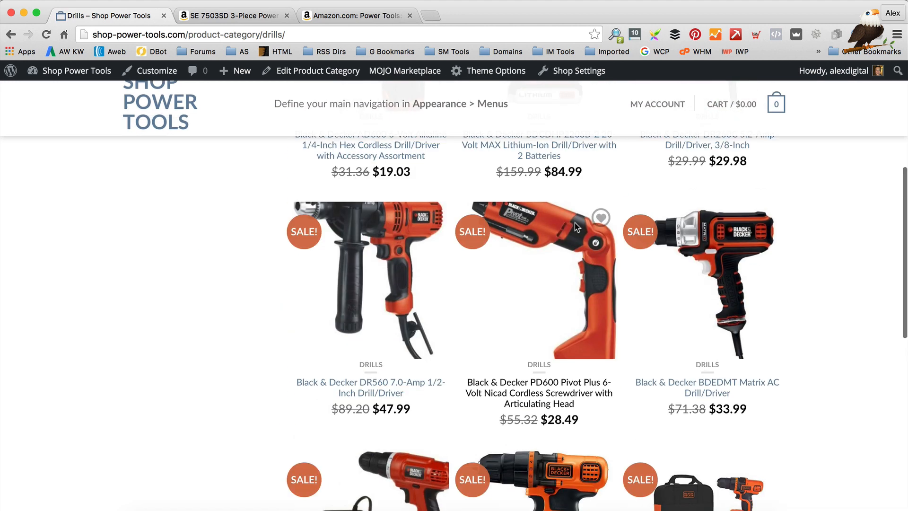
{"action": "mouse_move", "coordinate": [387, 207]}
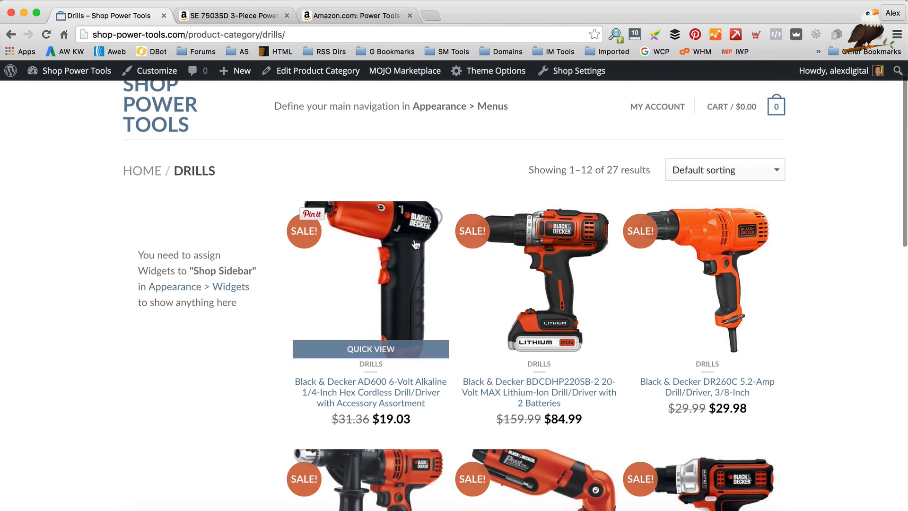
{"action": "scroll", "coordinate": [414, 244], "scroll_direction": "up", "scroll_amount": 2}
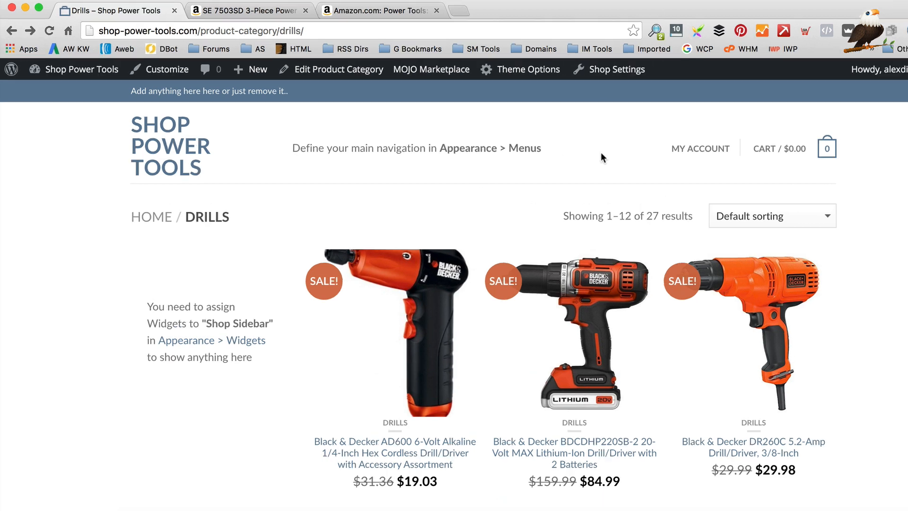
{"action": "scroll", "coordinate": [435, 307], "scroll_direction": "down", "scroll_amount": 6}
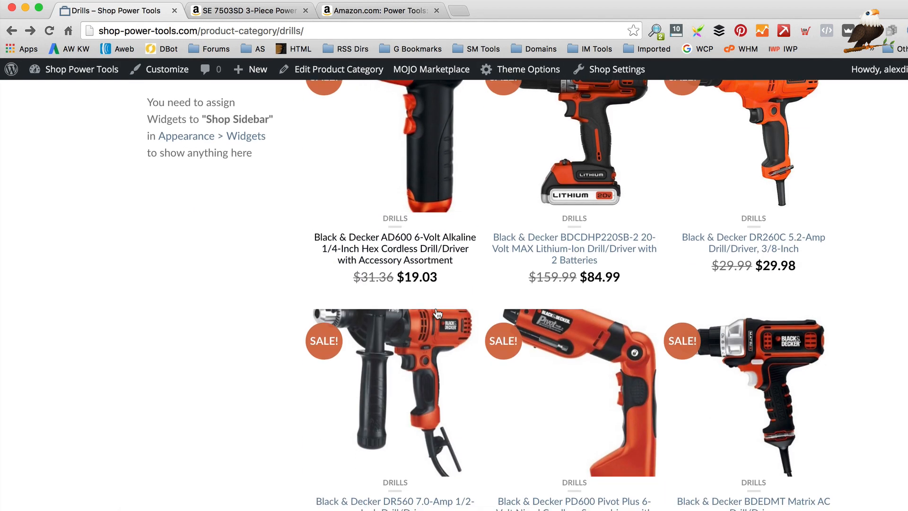
{"action": "scroll", "coordinate": [436, 307], "scroll_direction": "down", "scroll_amount": 2}
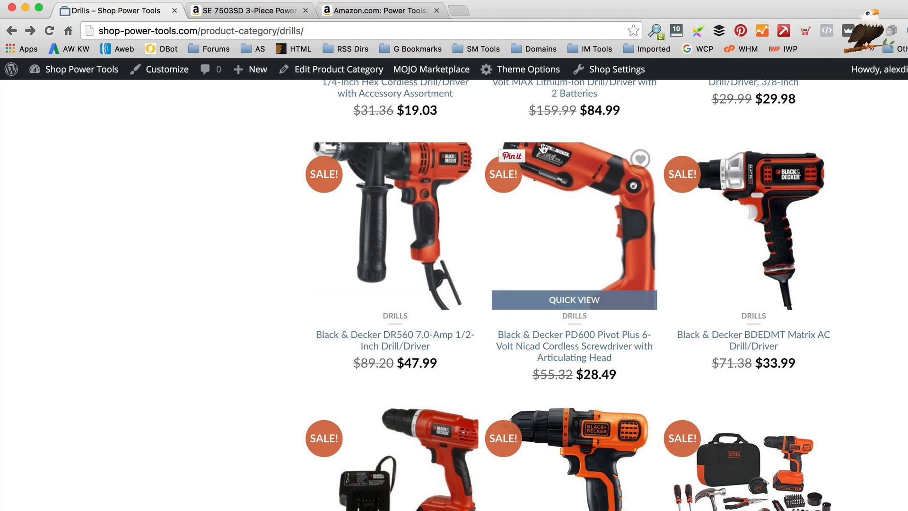
{"action": "scroll", "coordinate": [585, 244], "scroll_direction": "up", "scroll_amount": 8}
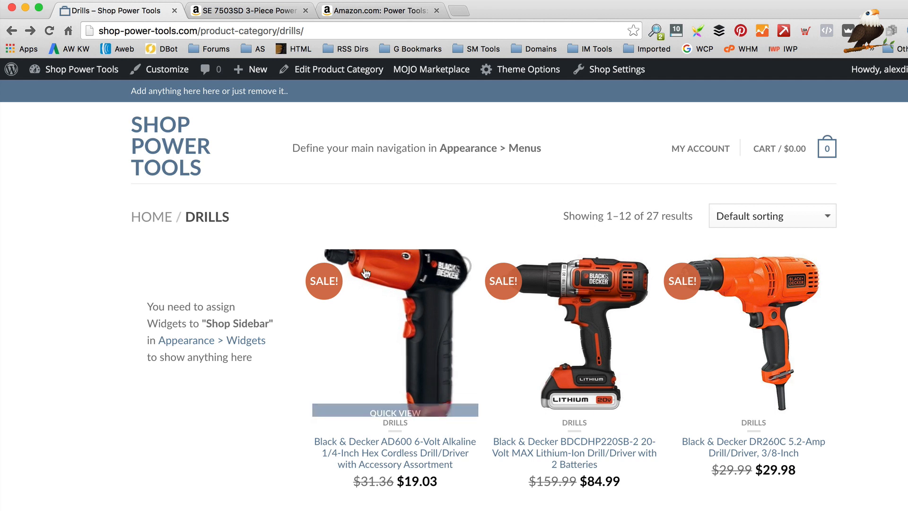
{"action": "mouse_move", "coordinate": [466, 411]}
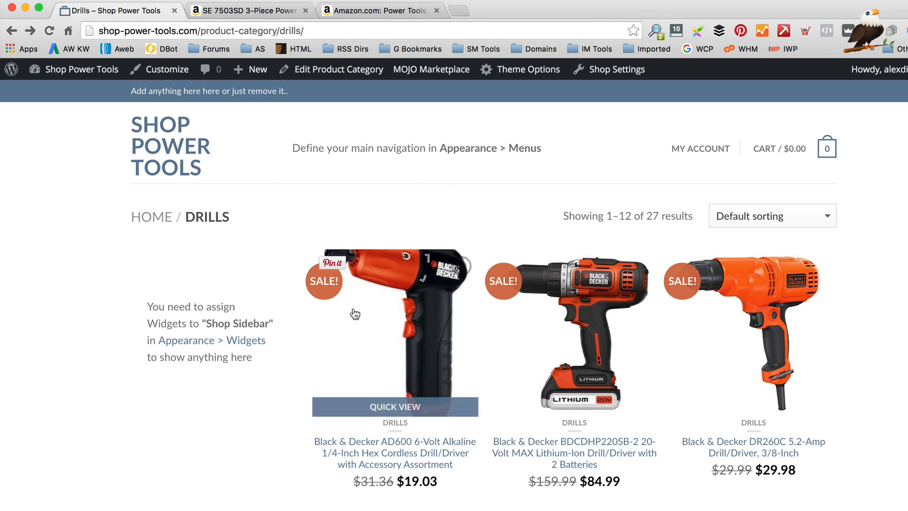
{"action": "mouse_move", "coordinate": [82, 70]}
{"action": "left_click", "coordinate": [82, 95]}
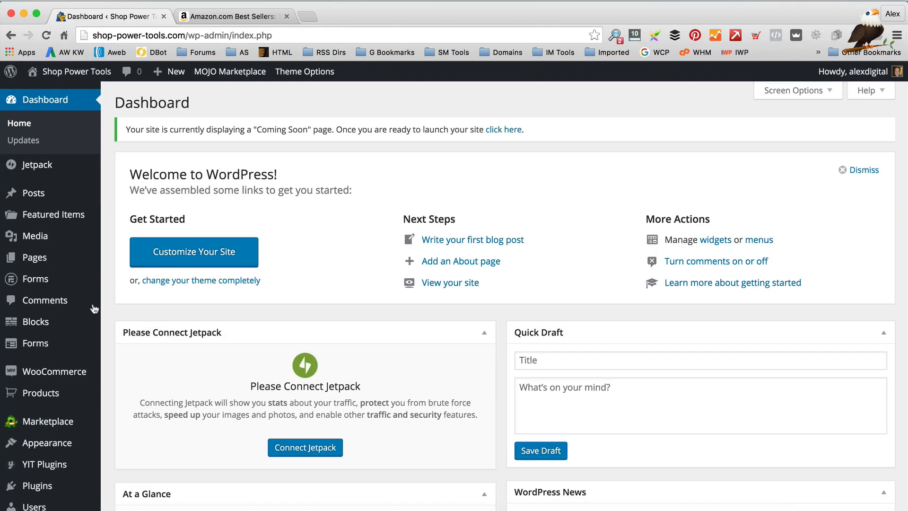
- Change WooCommerce catalog images to 250 × 300 px with hard crop and save the product display settings
{"action": "mouse_move", "coordinate": [74, 368]}
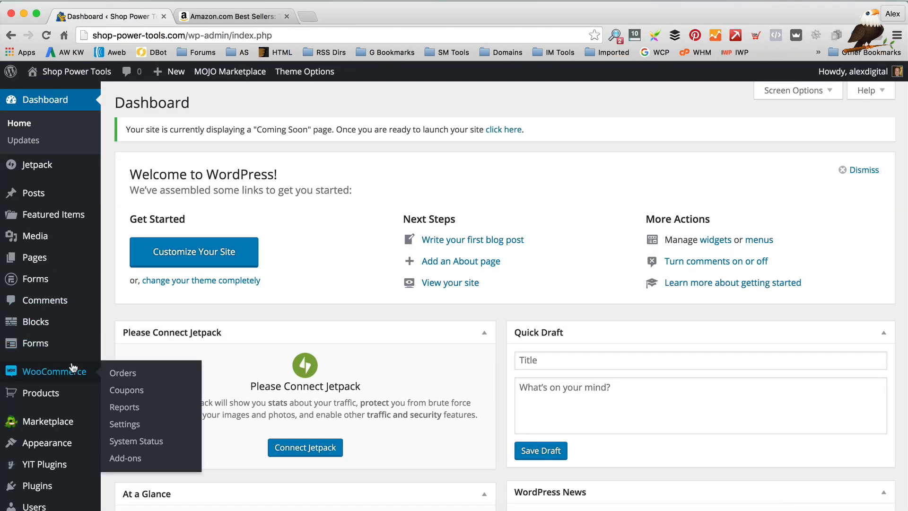
{"action": "left_click", "coordinate": [140, 430]}
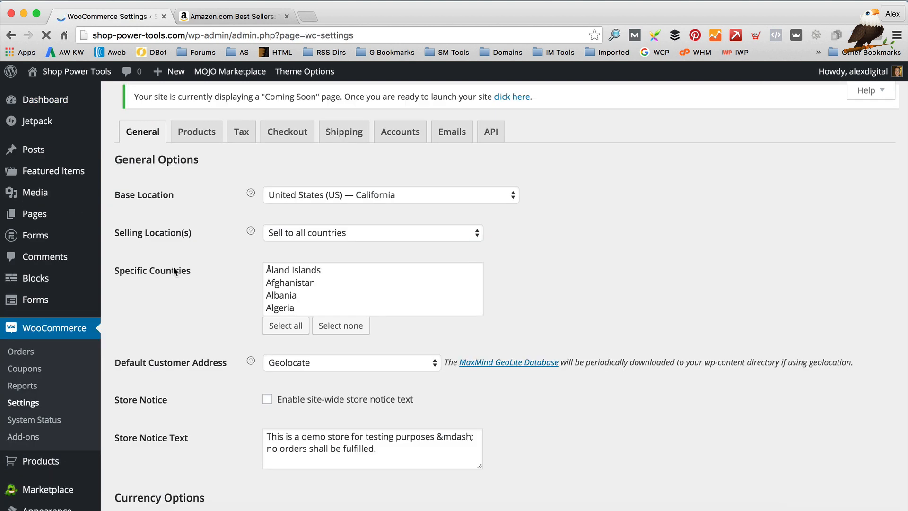
{"action": "left_click", "coordinate": [196, 104]}
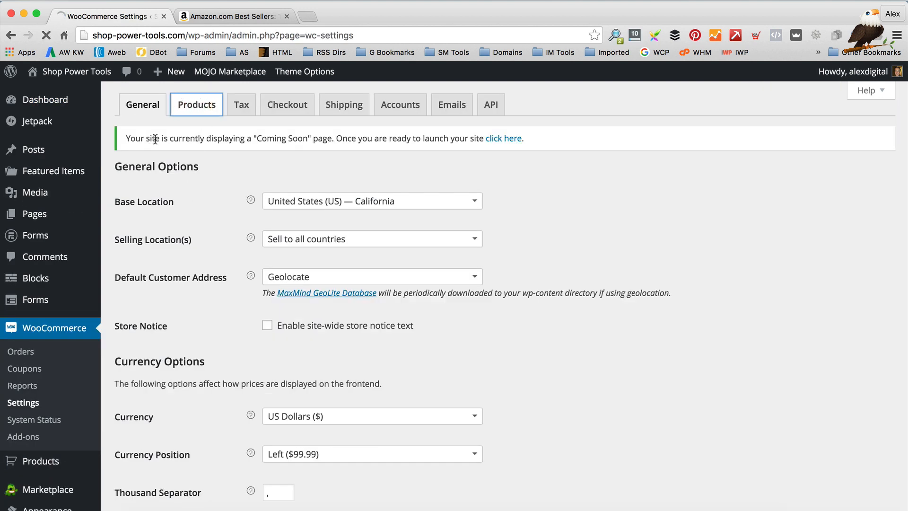
{"action": "left_click", "coordinate": [170, 164]}
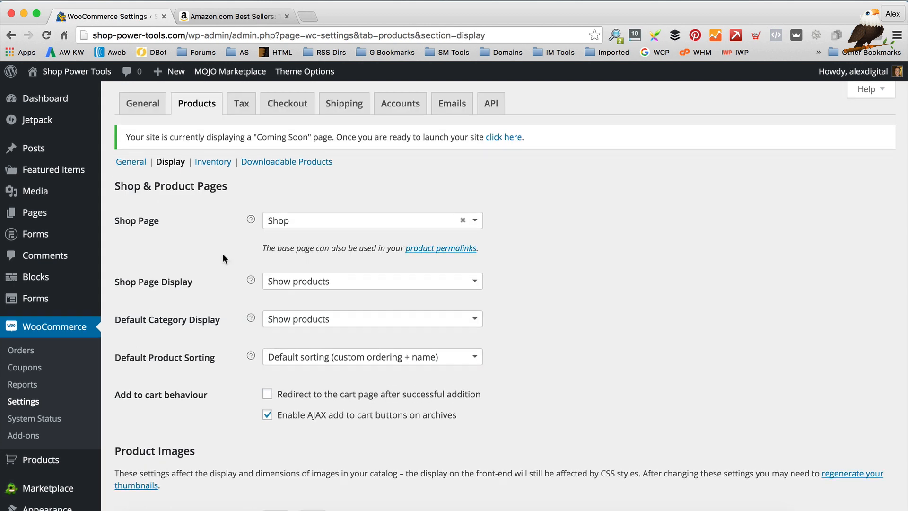
{"action": "scroll", "coordinate": [222, 253], "scroll_direction": "down", "scroll_amount": 5}
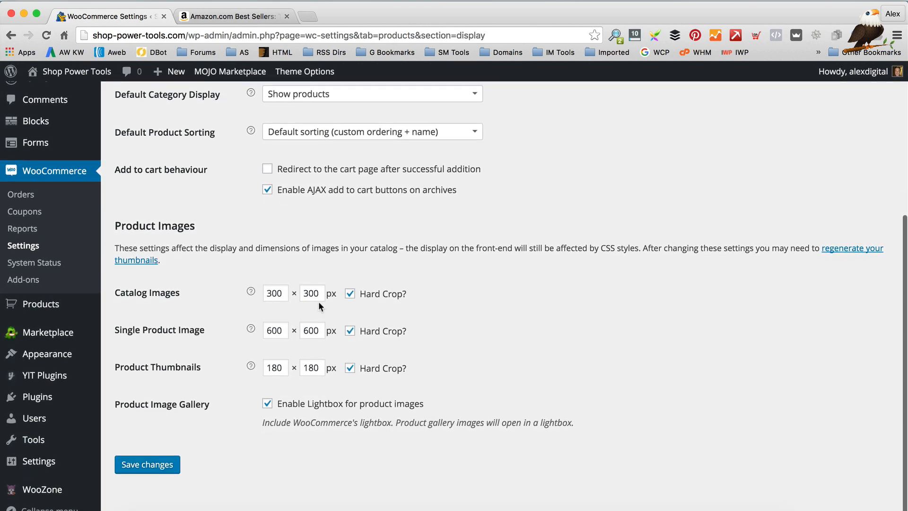
{"action": "double_click", "coordinate": [274, 291]}
{"action": "type", "text": "20"}
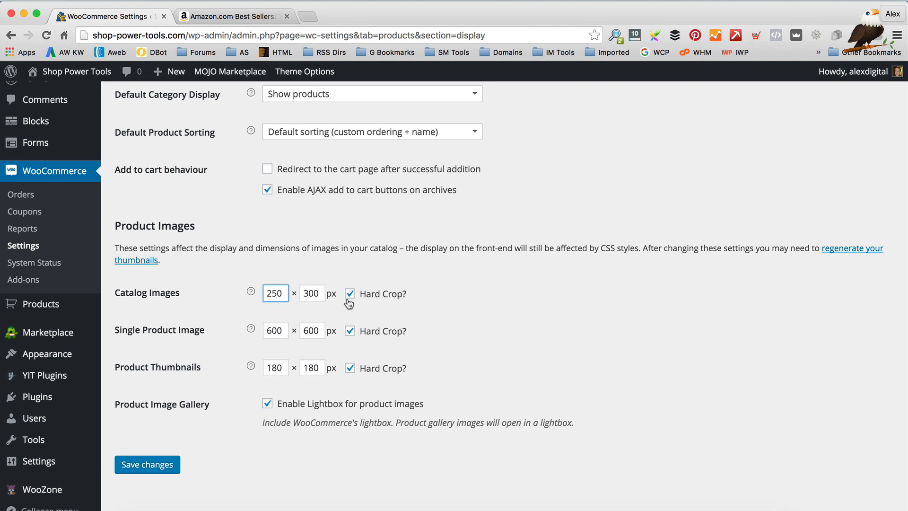
{"action": "left_click", "coordinate": [142, 465]}
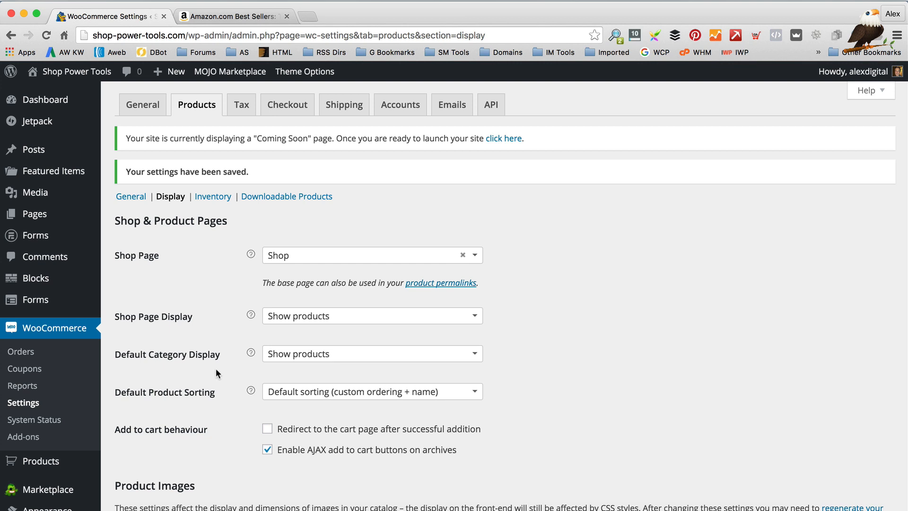
{"action": "scroll", "coordinate": [274, 282], "scroll_direction": "down", "scroll_amount": 3}
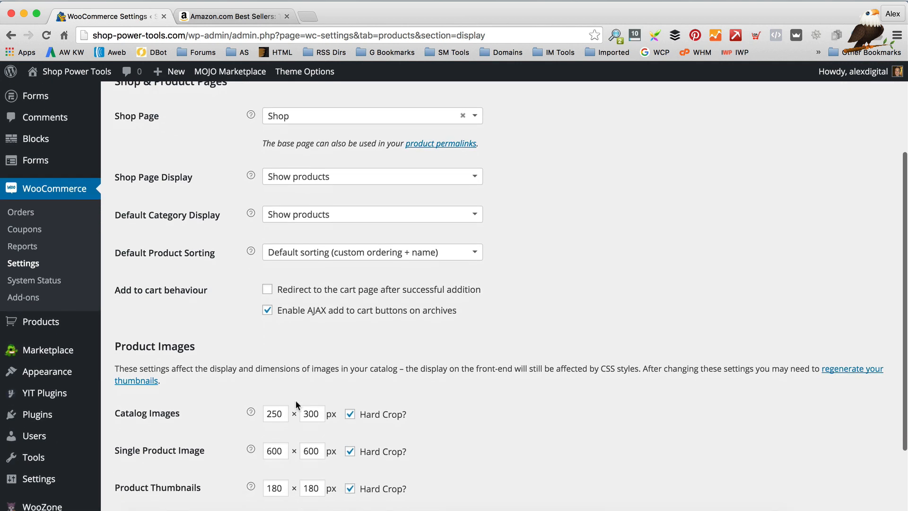
{"action": "scroll", "coordinate": [215, 239], "scroll_direction": "down", "scroll_amount": 1}
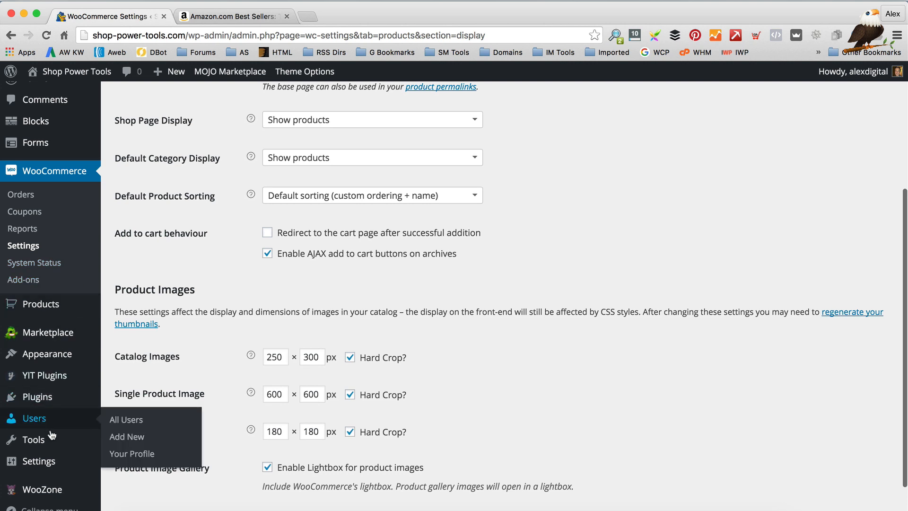
- Regenerate all thumbnails, resizing all 124 images with 0 failures
{"action": "mouse_move", "coordinate": [57, 439]}
{"action": "left_click", "coordinate": [146, 492]}
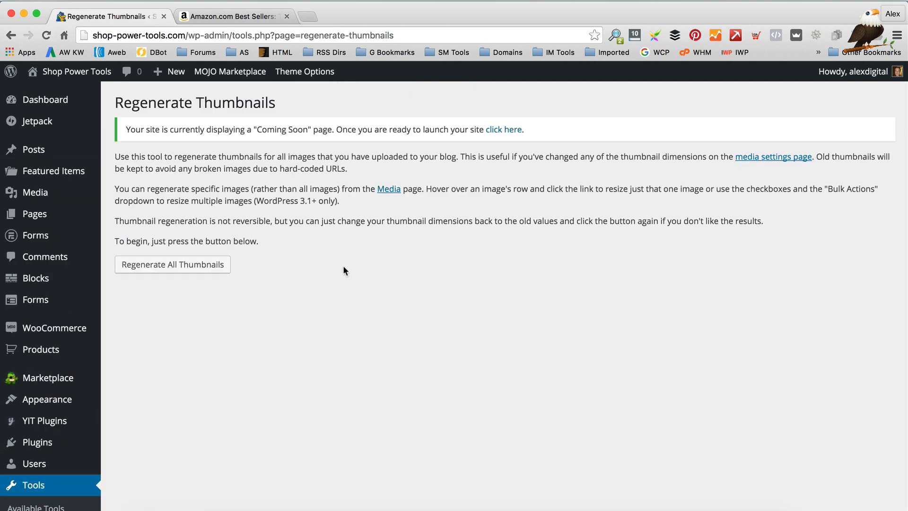
{"action": "left_click", "coordinate": [186, 270]}
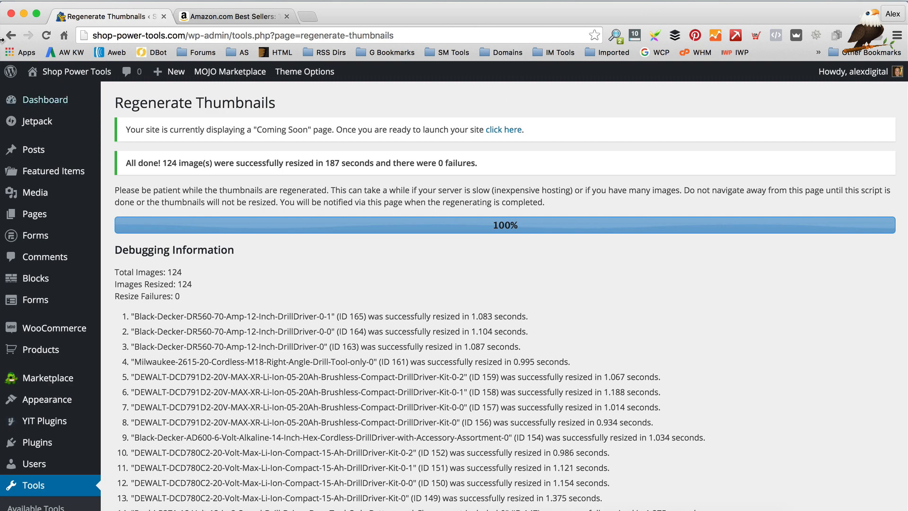
{"action": "mouse_move", "coordinate": [63, 334]}
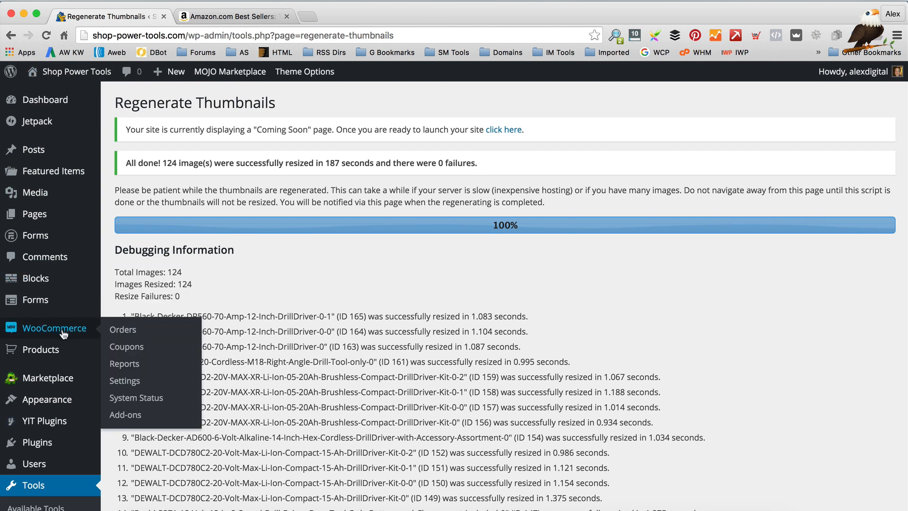
- View the Drills category from Products > Categories and scroll through its 27 product listings
{"action": "mouse_move", "coordinate": [61, 350]}
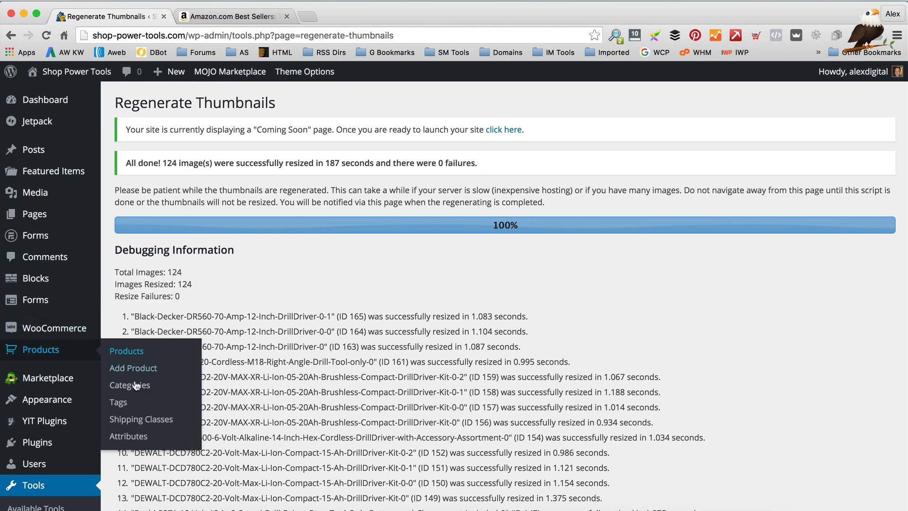
{"action": "left_click", "coordinate": [136, 386]}
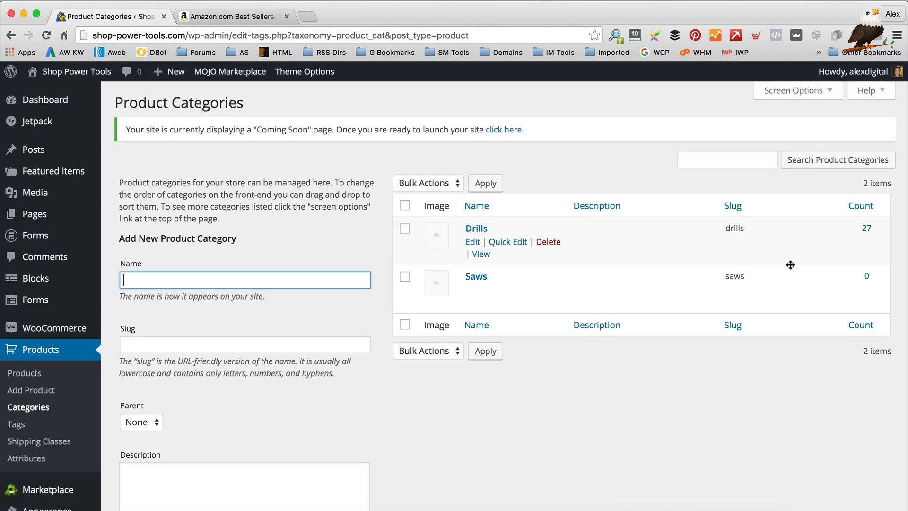
{"action": "left_click", "coordinate": [478, 256]}
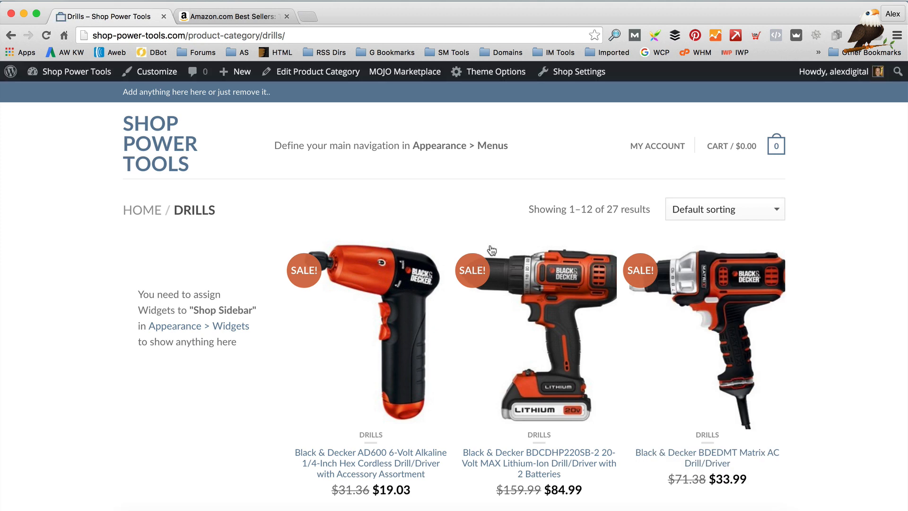
{"action": "scroll", "coordinate": [546, 203], "scroll_direction": "down", "scroll_amount": 5}
{"action": "scroll", "coordinate": [547, 209], "scroll_direction": "down", "scroll_amount": 9}
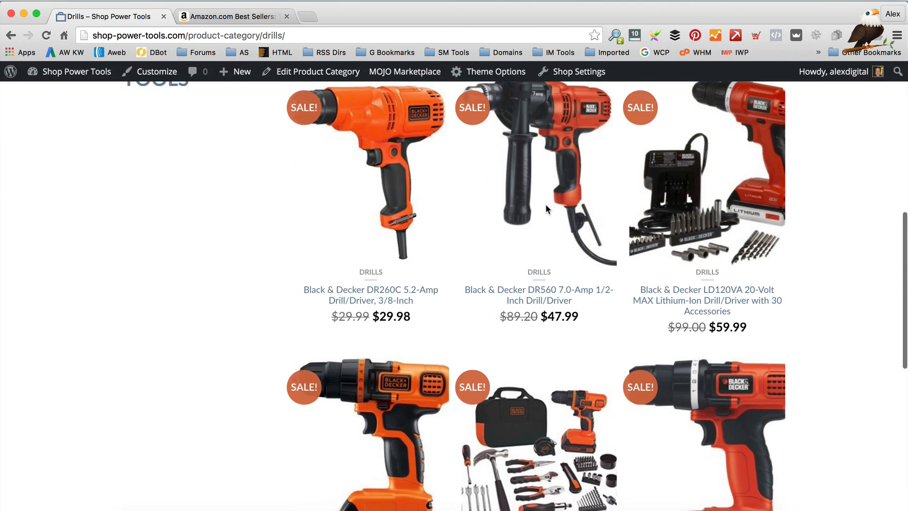
{"action": "scroll", "coordinate": [516, 291], "scroll_direction": "up", "scroll_amount": 6}
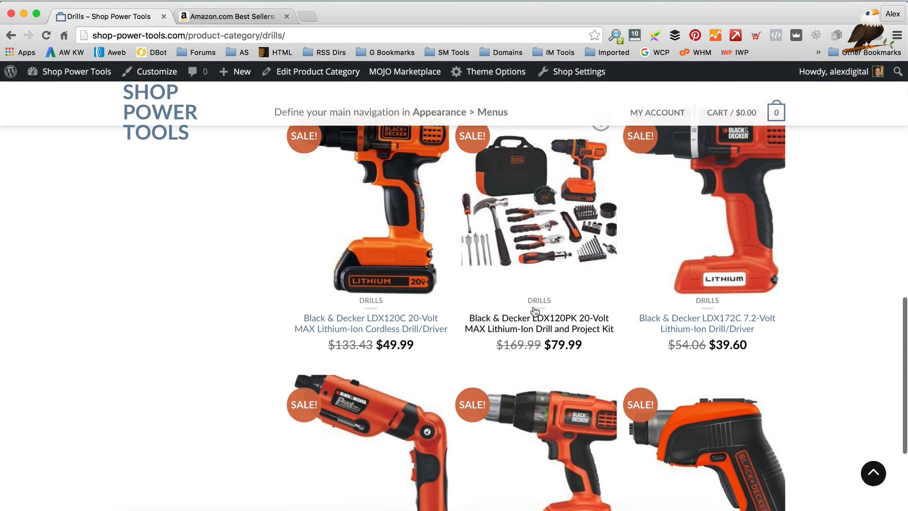
{"action": "scroll", "coordinate": [605, 255], "scroll_direction": "up", "scroll_amount": 6}
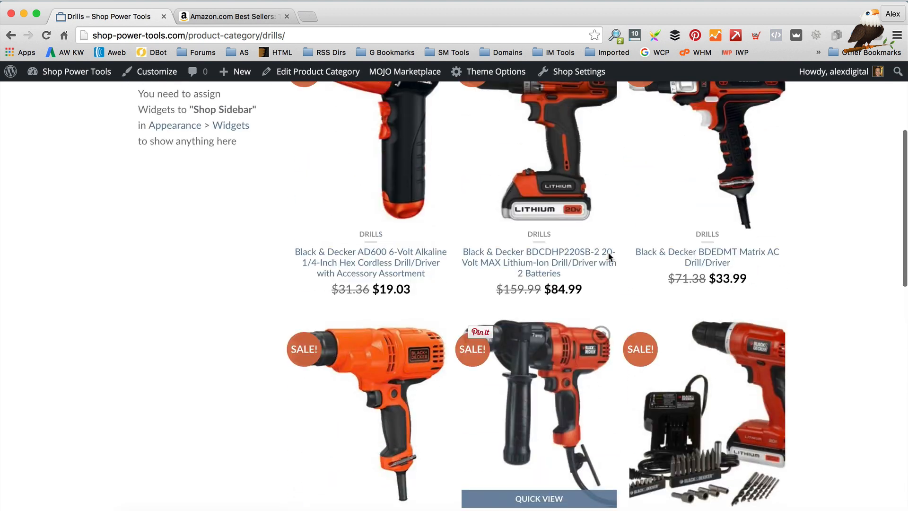
{"action": "scroll", "coordinate": [721, 204], "scroll_direction": "up", "scroll_amount": 2}
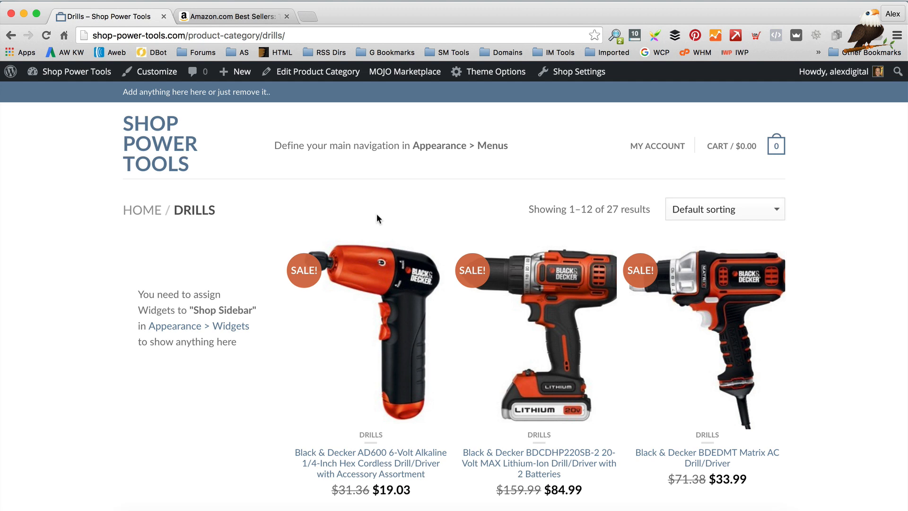
{"action": "scroll", "coordinate": [432, 209], "scroll_direction": "down", "scroll_amount": 1}
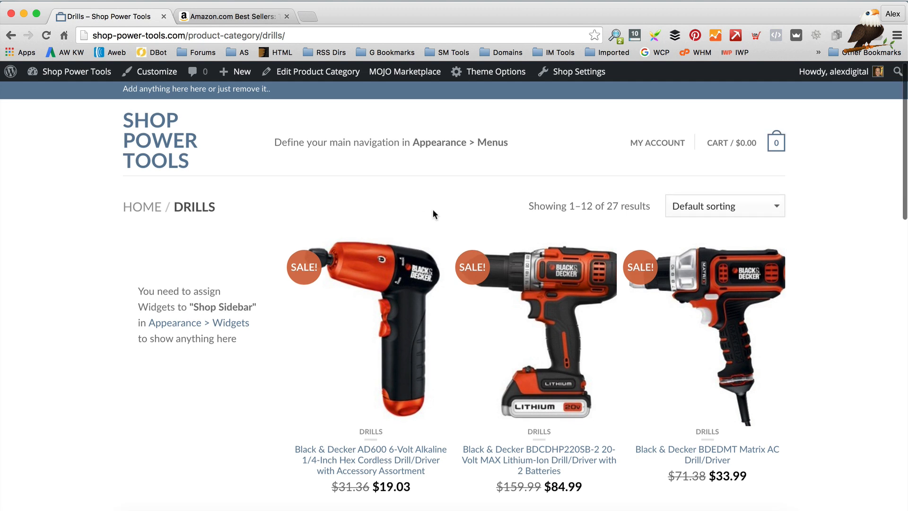
{"action": "scroll", "coordinate": [431, 207], "scroll_direction": "up", "scroll_amount": 1}
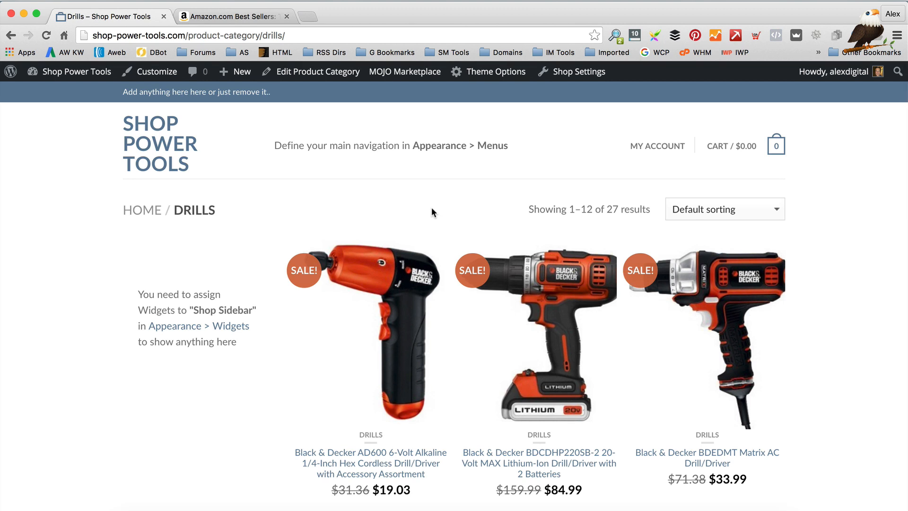
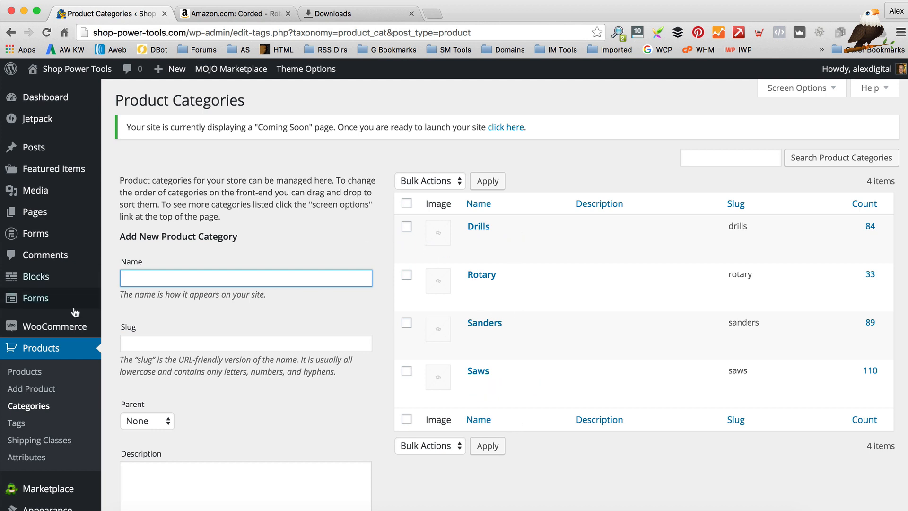
- Scroll the Product Categories list: Drills 84, Rotary 33, Sanders 89 and Saws 110
{"action": "scroll", "coordinate": [60, 376], "scroll_direction": "down", "scroll_amount": 3}
{"action": "scroll", "coordinate": [60, 376], "scroll_direction": "down", "scroll_amount": 2}
- Open Appearance > Menus and enable Product Categories in Screen Options
{"action": "mouse_move", "coordinate": [60, 407]}
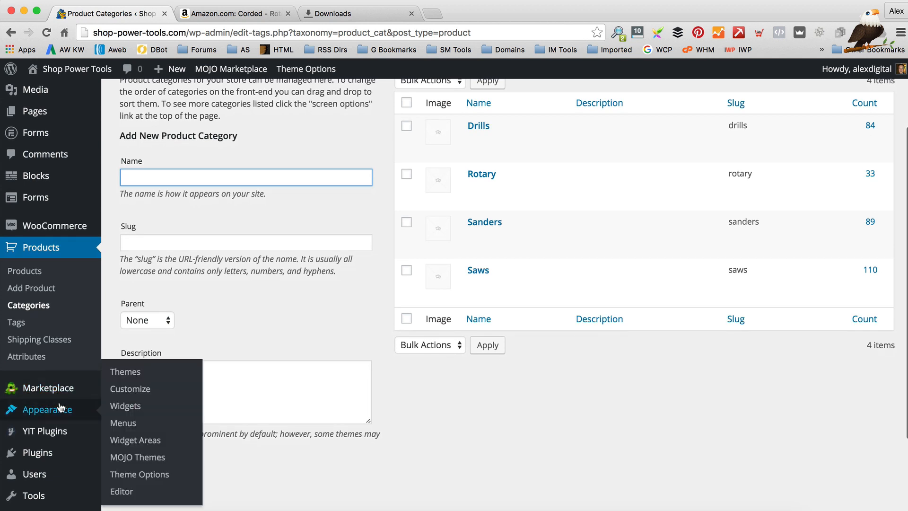
{"action": "left_click", "coordinate": [176, 426]}
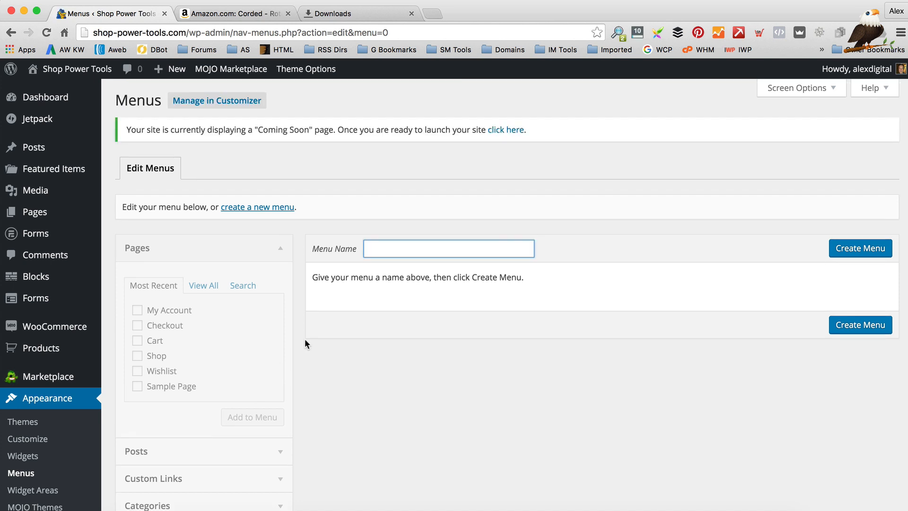
{"action": "scroll", "coordinate": [306, 344], "scroll_direction": "down", "scroll_amount": 2}
{"action": "scroll", "coordinate": [305, 339], "scroll_direction": "up", "scroll_amount": 2}
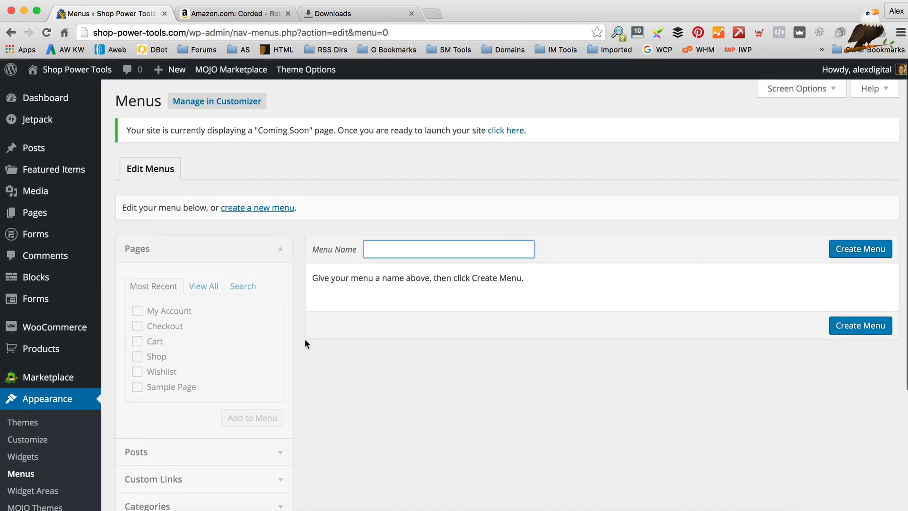
{"action": "left_click", "coordinate": [811, 94]}
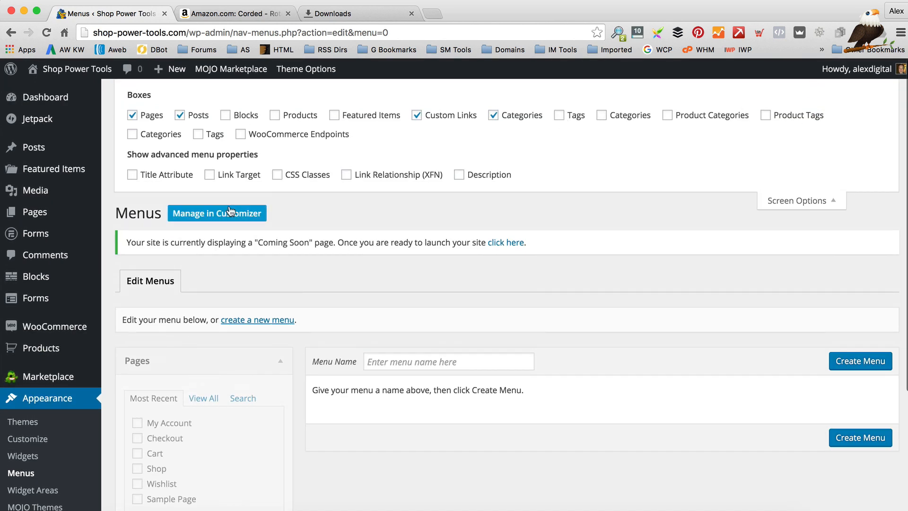
{"action": "left_click", "coordinate": [667, 115]}
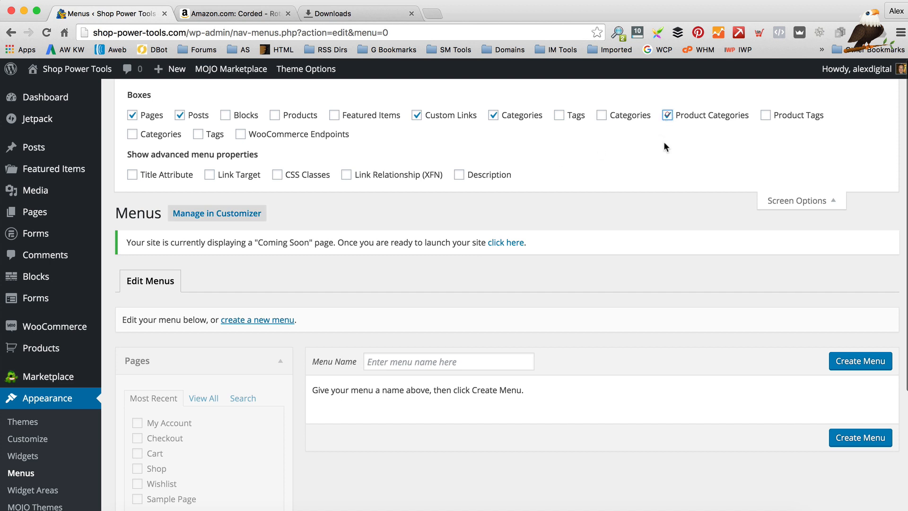
{"action": "left_click", "coordinate": [797, 201]}
{"action": "scroll", "coordinate": [222, 386], "scroll_direction": "down", "scroll_amount": 3}
{"action": "left_click", "coordinate": [291, 425]}
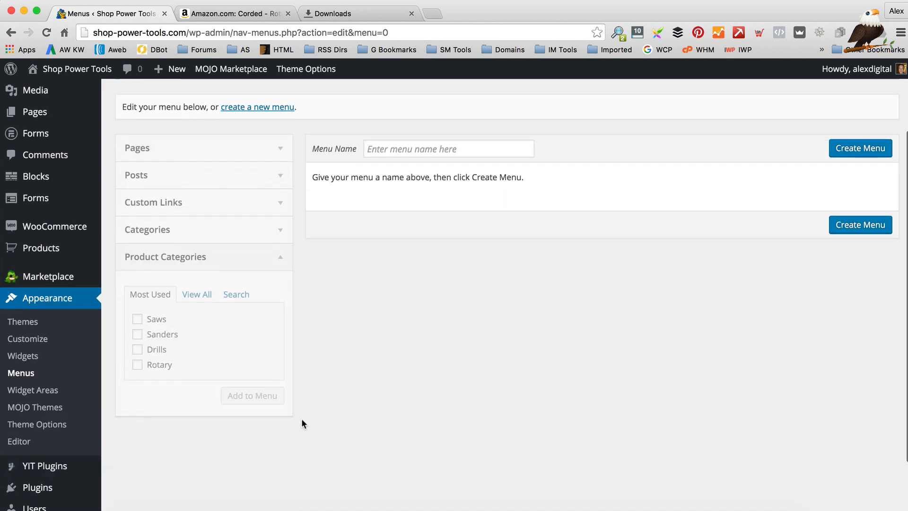
{"action": "scroll", "coordinate": [337, 323], "scroll_direction": "up", "scroll_amount": 3}
- Create a menu named 'Main Menu' assigned to the main and mobile locations
{"action": "left_click", "coordinate": [252, 188]}
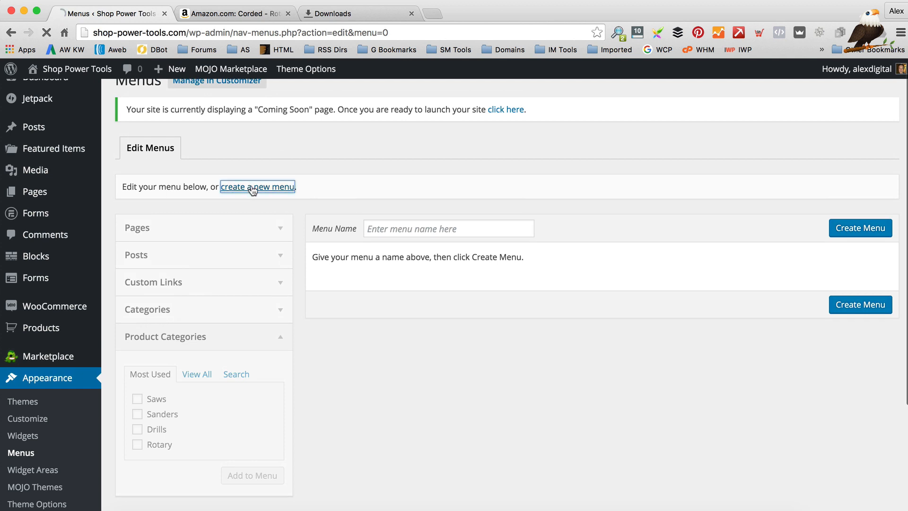
{"action": "left_click", "coordinate": [405, 246]}
{"action": "type", "text": "Main M"}
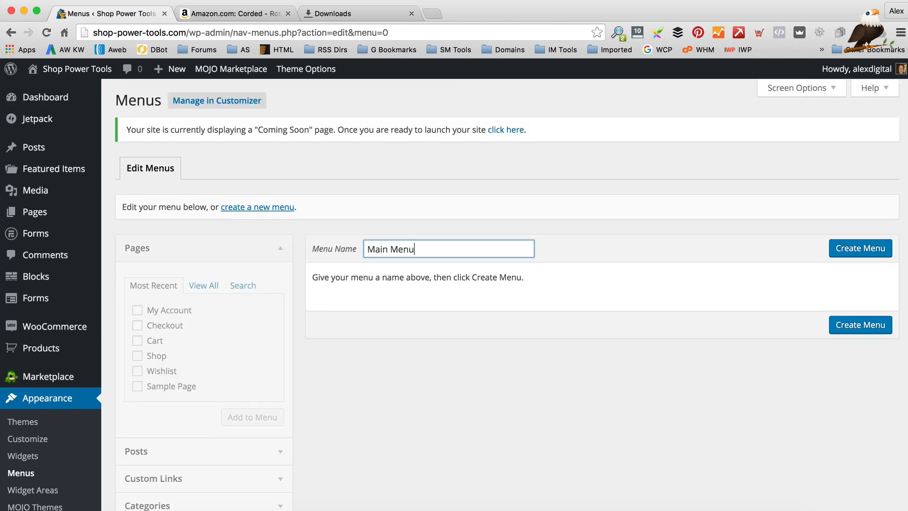
{"action": "type", "text": "enu"}
{"action": "left_click", "coordinate": [855, 249]}
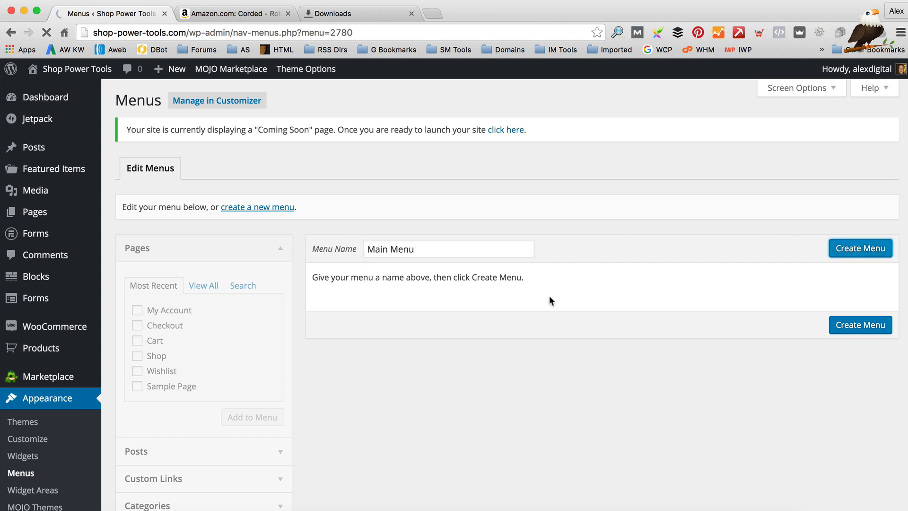
{"action": "scroll", "coordinate": [194, 321], "scroll_direction": "down", "scroll_amount": 3}
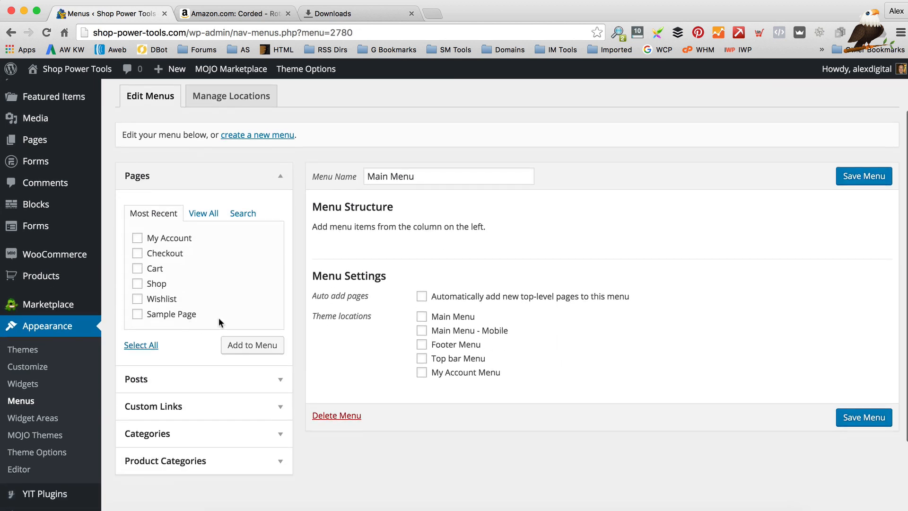
{"action": "left_click", "coordinate": [421, 317]}
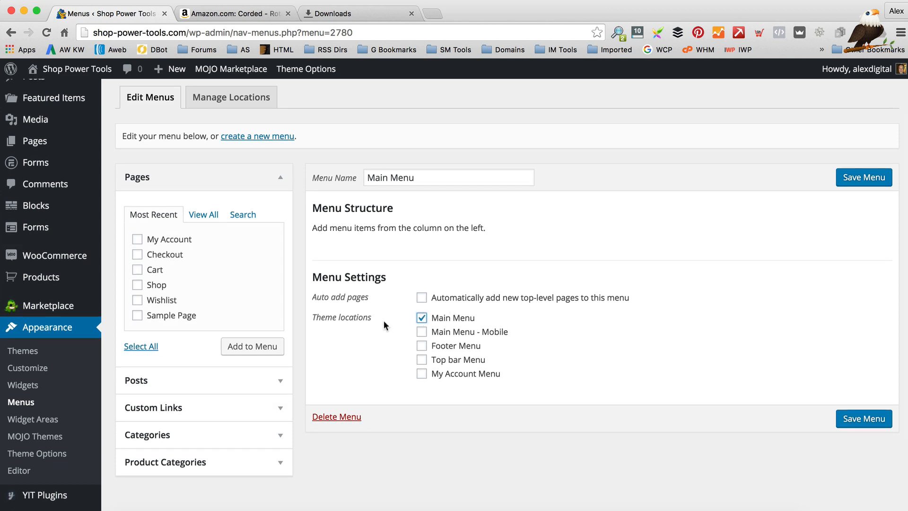
{"action": "left_click", "coordinate": [420, 332]}
- Add the Saws, Sanders, Drills and Rotary categories to the menu
{"action": "left_click", "coordinate": [283, 470]}
{"action": "scroll", "coordinate": [284, 465], "scroll_direction": "down", "scroll_amount": 2}
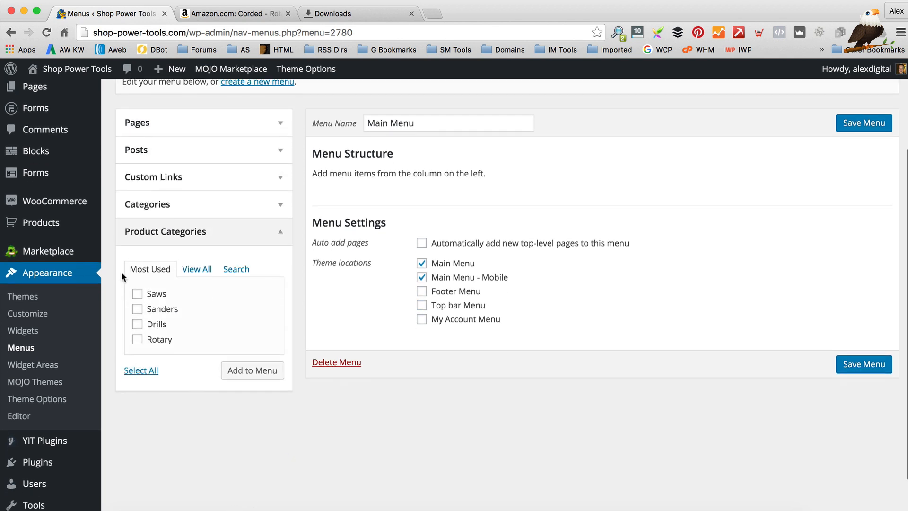
{"action": "left_click", "coordinate": [137, 293]}
{"action": "left_click", "coordinate": [137, 308]}
{"action": "left_click", "coordinate": [137, 324]}
{"action": "left_click", "coordinate": [137, 339]}
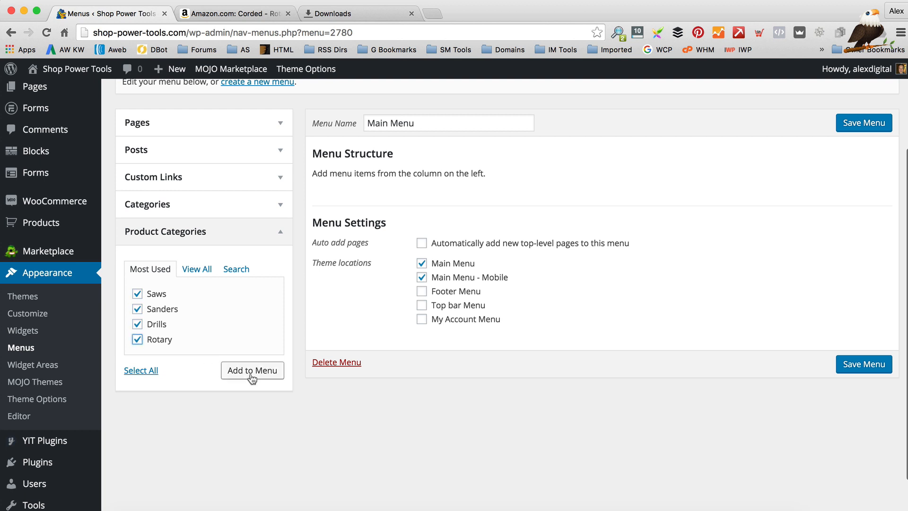
{"action": "left_click", "coordinate": [252, 369]}
- Move Drills to the top of the menu and save it
{"action": "scroll", "coordinate": [642, 245], "scroll_direction": "up", "scroll_amount": 2}
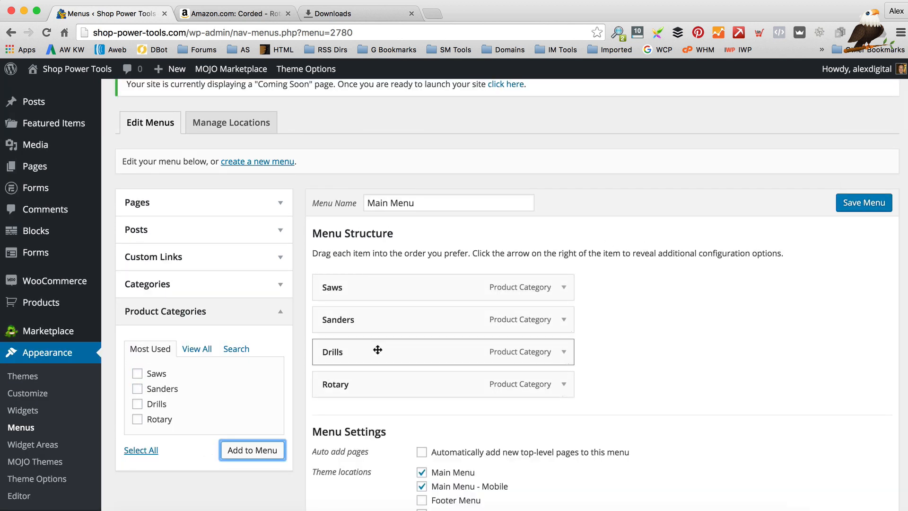
{"action": "left_click_drag", "start_coordinate": [377, 350], "coordinate": [367, 268]}
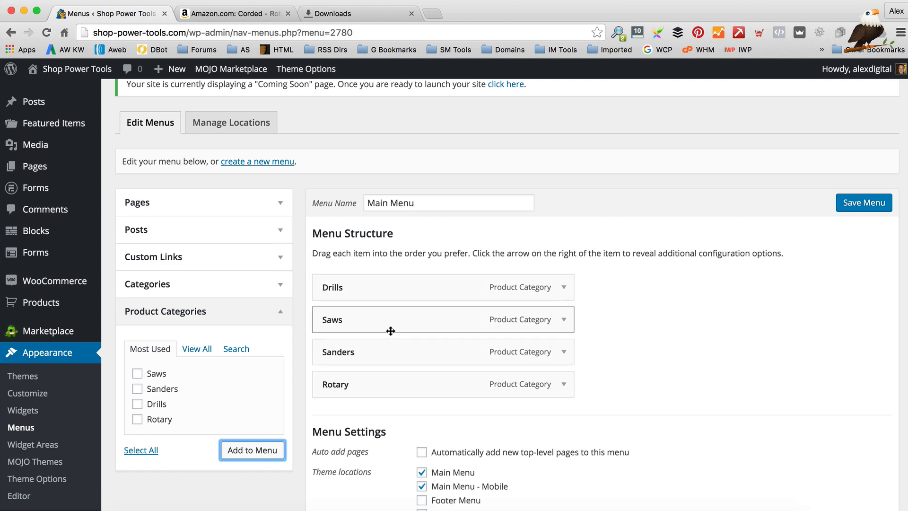
{"action": "left_click", "coordinate": [853, 202]}
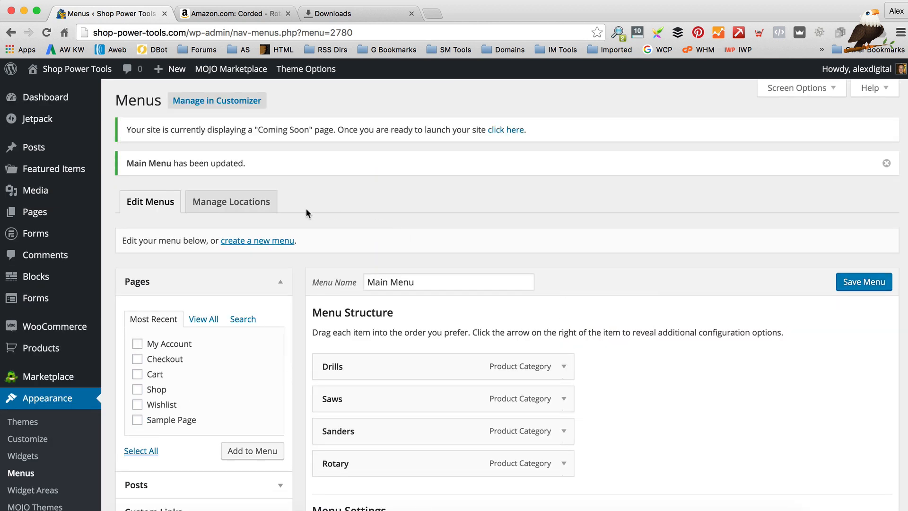
- Visit the live store and browse the Saws category from the header menu
{"action": "left_click", "coordinate": [72, 90]}
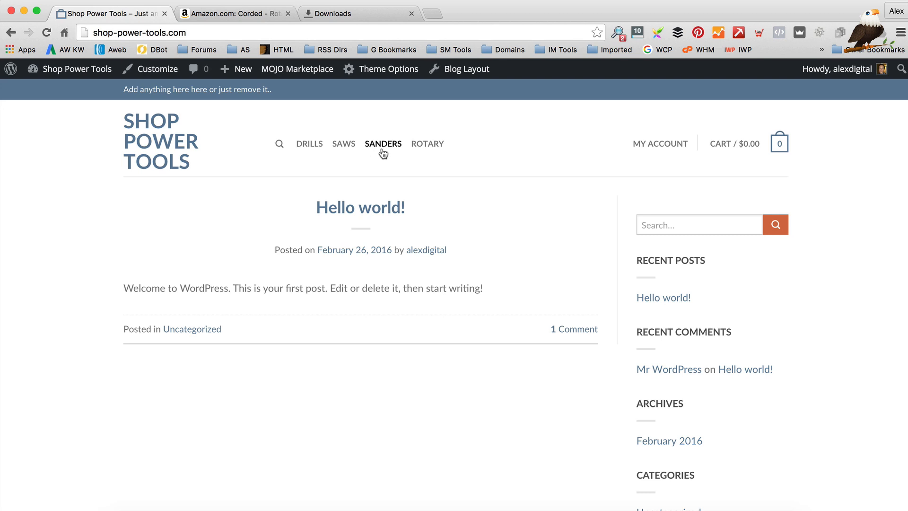
{"action": "left_click", "coordinate": [343, 144]}
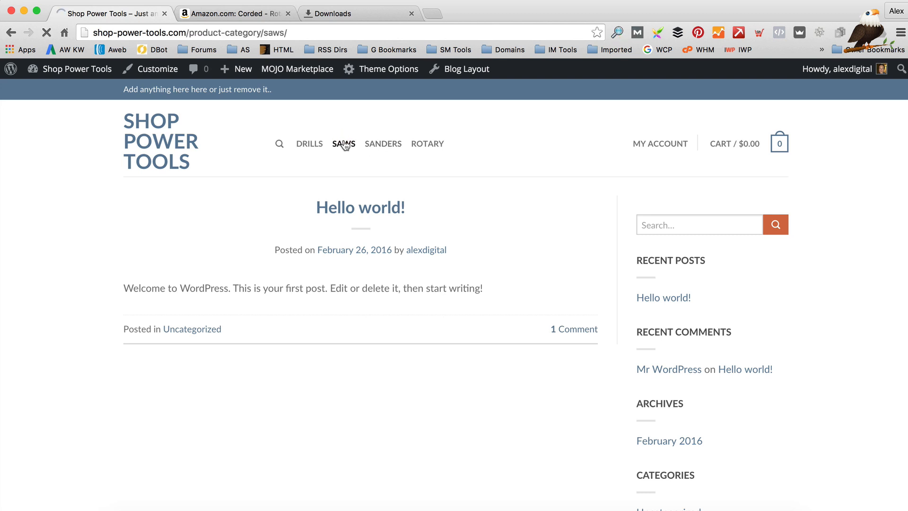
{"action": "scroll", "coordinate": [474, 178], "scroll_direction": "down", "scroll_amount": 12}
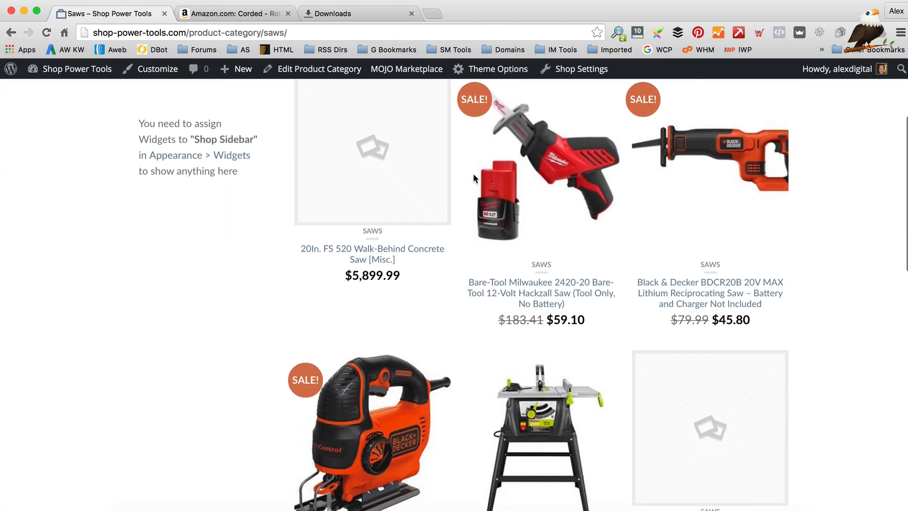
{"action": "scroll", "coordinate": [616, 282], "scroll_direction": "down", "scroll_amount": 6}
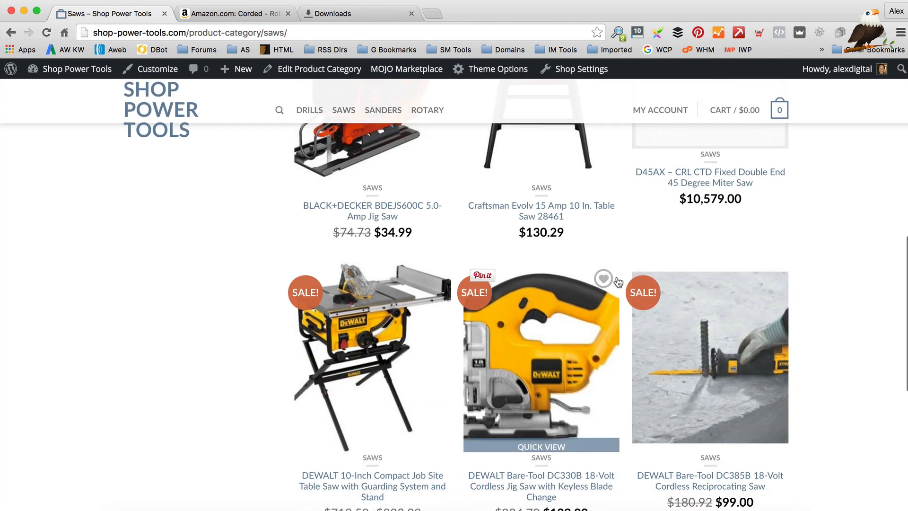
{"action": "scroll", "coordinate": [615, 281], "scroll_direction": "up", "scroll_amount": 10}
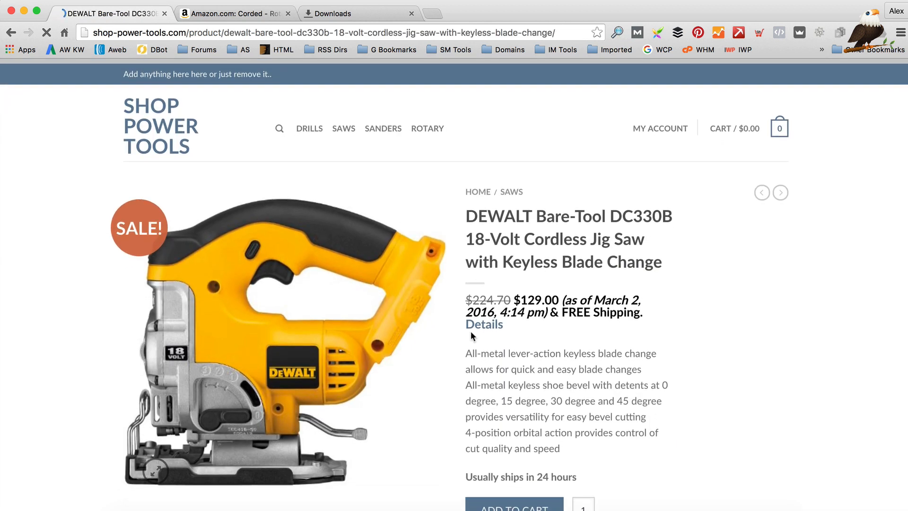
{"action": "left_click", "coordinate": [9, 32]}
- Find the D45AX CRL 45 Degree Miter Saw in Saws and open it for editing
{"action": "scroll", "coordinate": [422, 244], "scroll_direction": "up", "scroll_amount": 5}
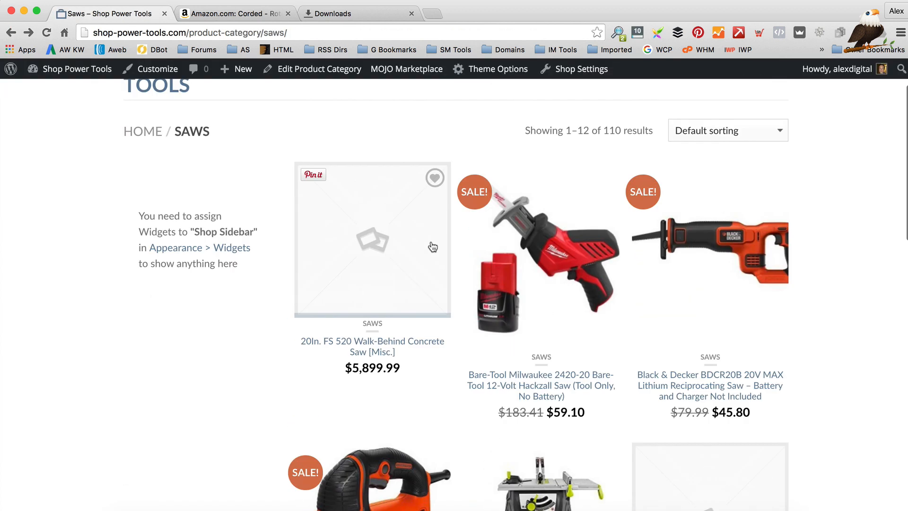
{"action": "scroll", "coordinate": [417, 481], "scroll_direction": "down", "scroll_amount": 6}
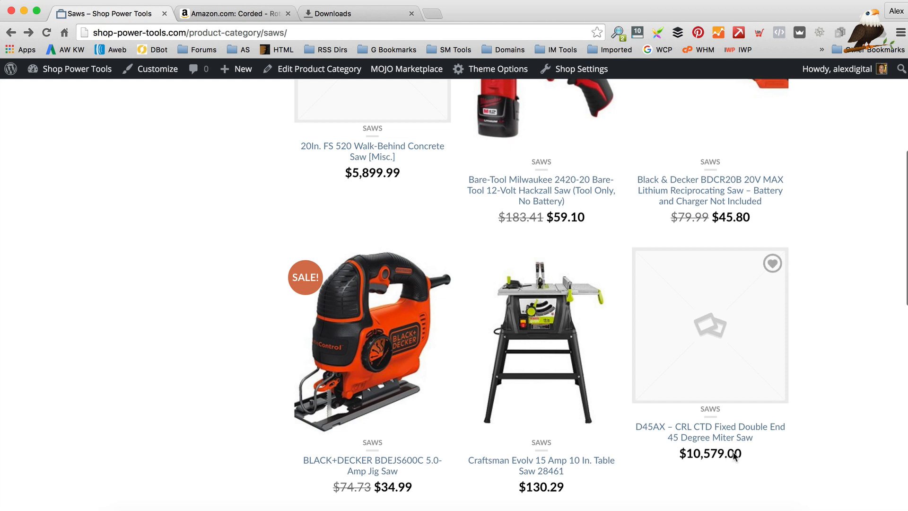
{"action": "scroll", "coordinate": [714, 397], "scroll_direction": "down", "scroll_amount": 1}
{"action": "scroll", "coordinate": [588, 381], "scroll_direction": "up", "scroll_amount": 6}
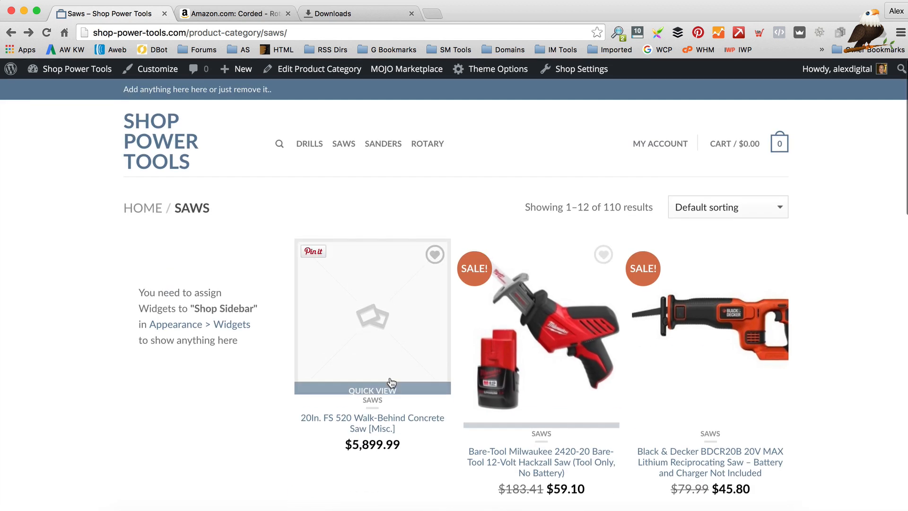
{"action": "scroll", "coordinate": [422, 430], "scroll_direction": "down", "scroll_amount": 1}
{"action": "scroll", "coordinate": [414, 428], "scroll_direction": "down", "scroll_amount": 6}
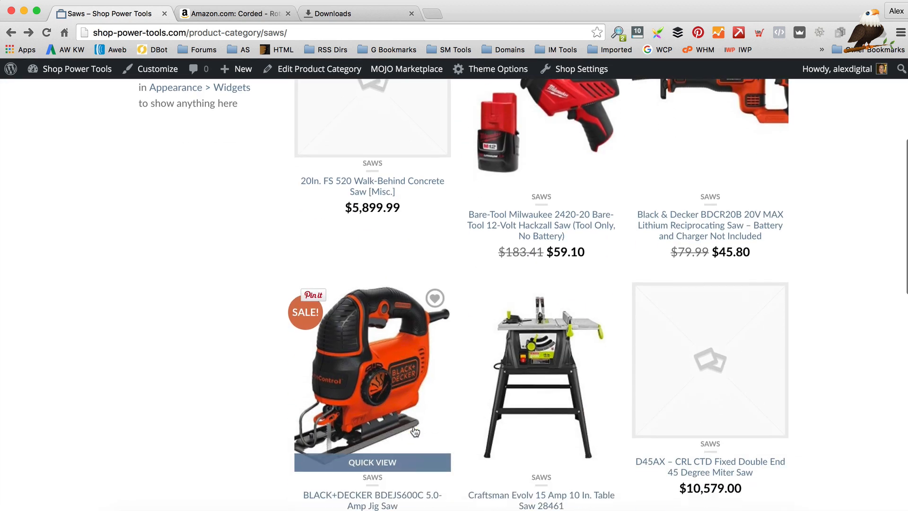
{"action": "left_click", "coordinate": [677, 372]}
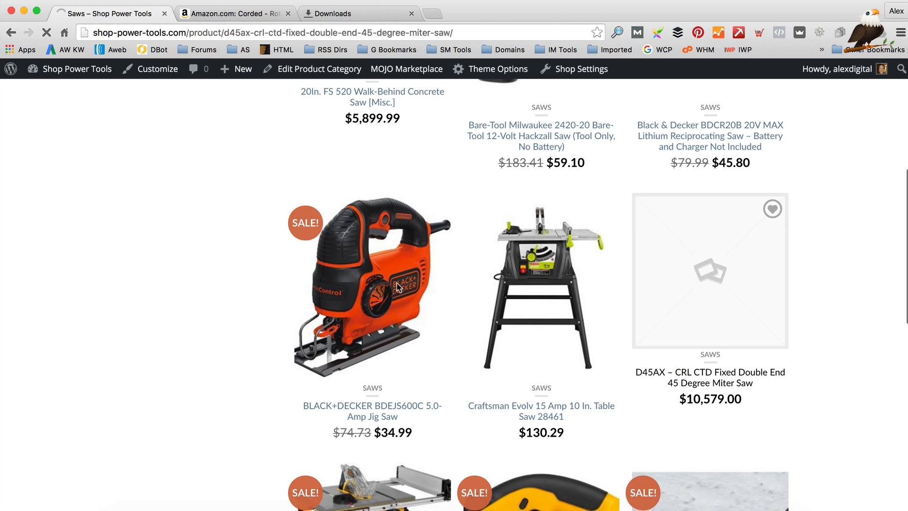
{"action": "left_click", "coordinate": [303, 70]}
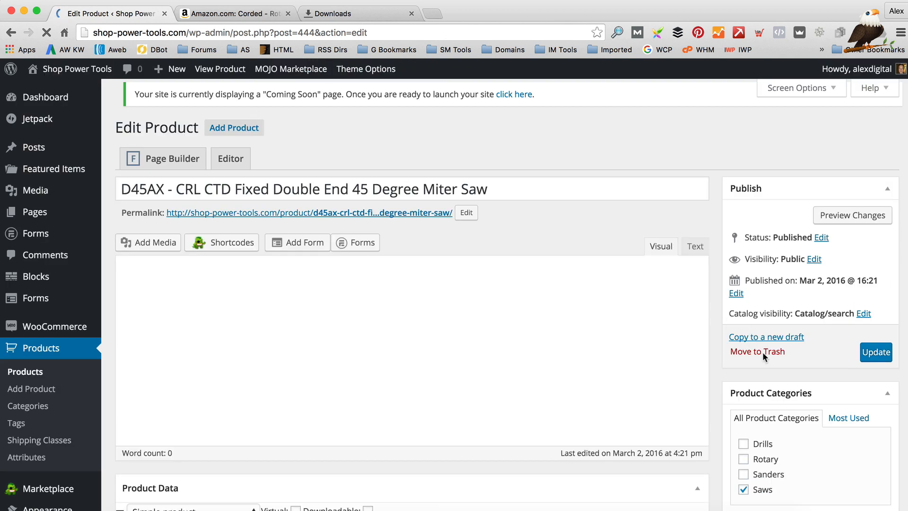
- Trash the D45AX miter saw and review the remaining products list
{"action": "left_click", "coordinate": [762, 361]}
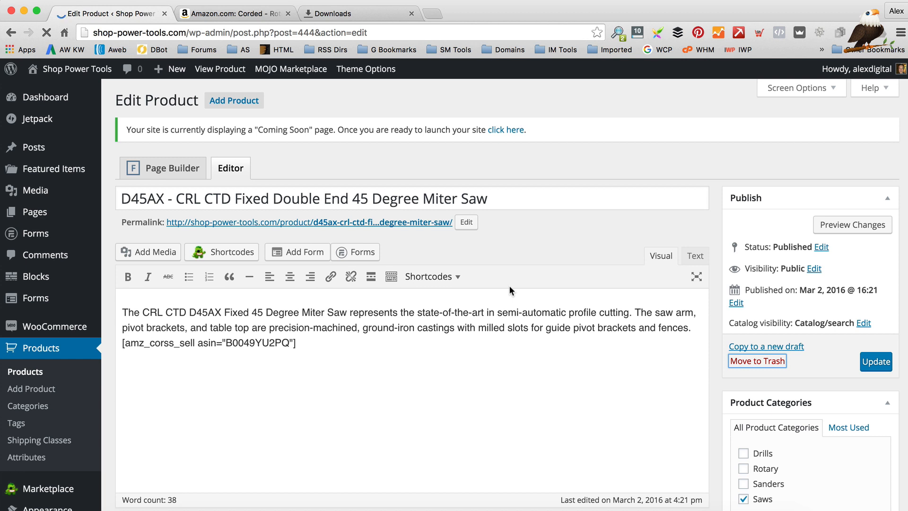
{"action": "scroll", "coordinate": [511, 270], "scroll_direction": "down", "scroll_amount": 3}
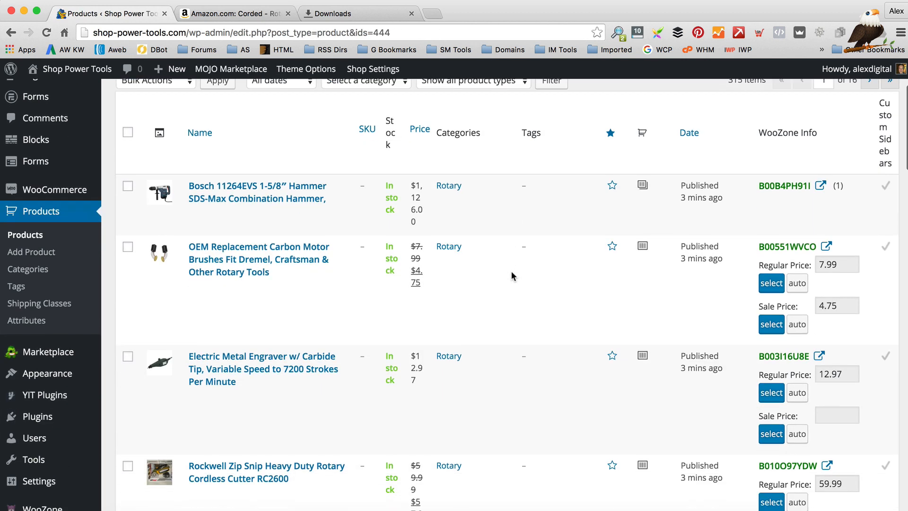
{"action": "scroll", "coordinate": [511, 276], "scroll_direction": "down", "scroll_amount": 20}
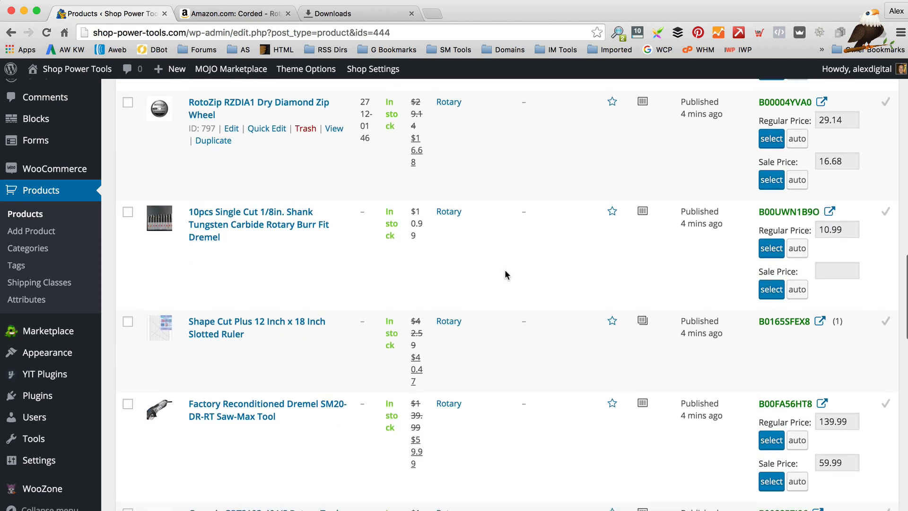
{"action": "scroll", "coordinate": [505, 274], "scroll_direction": "down", "scroll_amount": 20}
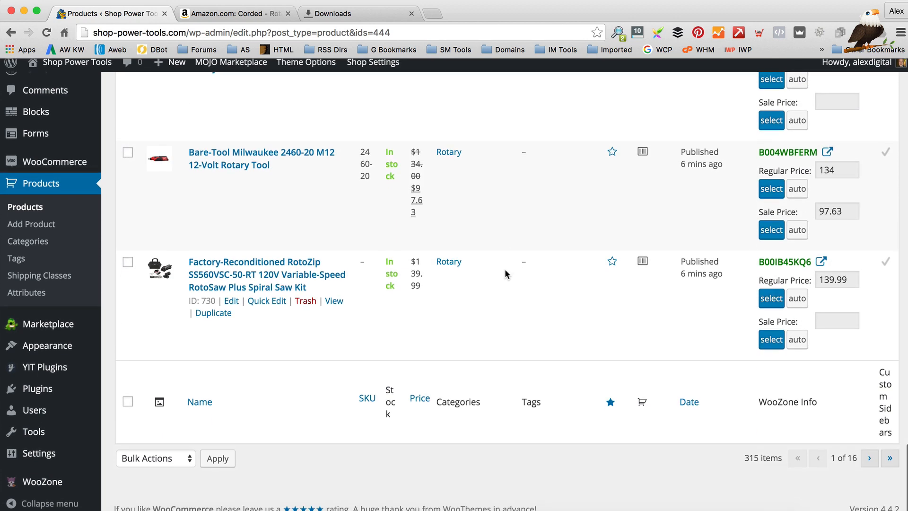
{"action": "scroll", "coordinate": [605, 291], "scroll_direction": "up", "scroll_amount": 20}
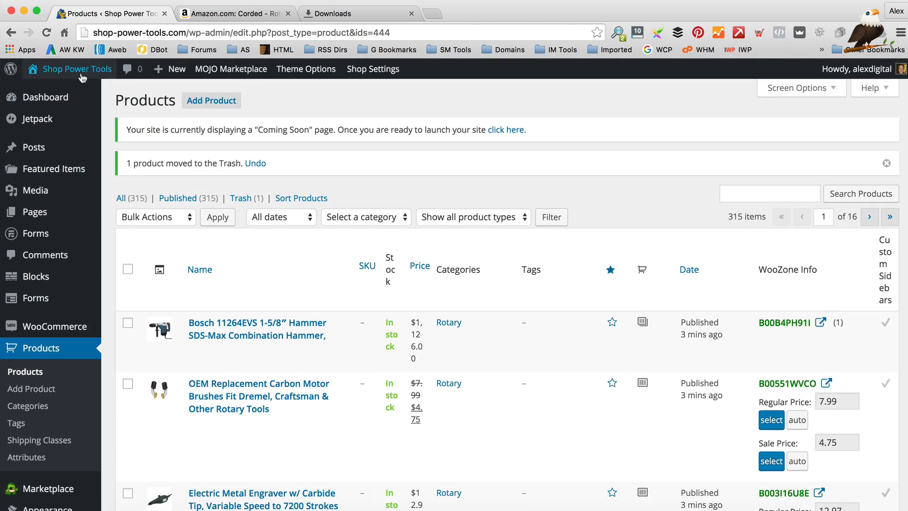
- Open the live storefront homepage showing the Hello world! post
{"action": "mouse_move", "coordinate": [71, 68]}
{"action": "left_click", "coordinate": [79, 90]}
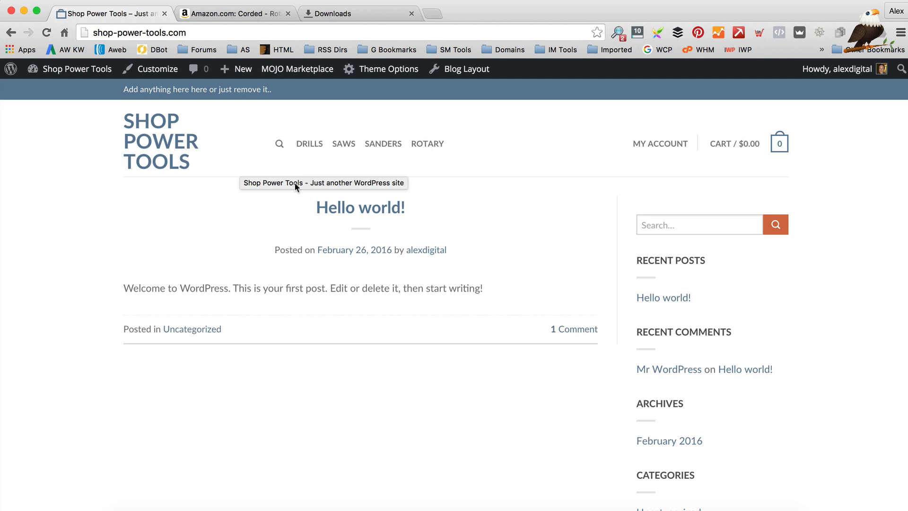
{"action": "scroll", "coordinate": [467, 388], "scroll_direction": "down", "scroll_amount": 1}
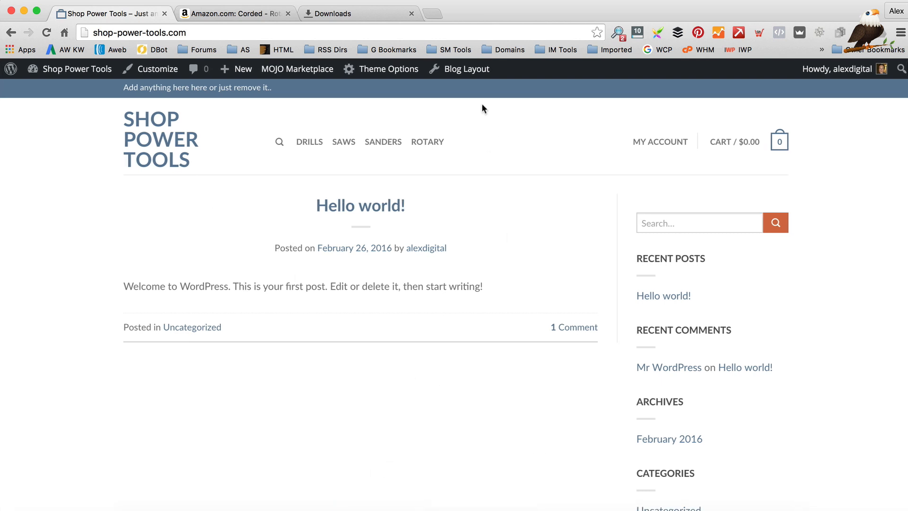
- Search Google for Iconfinder, open iconfinder.com and search for 'drill' icons
{"action": "left_click", "coordinate": [431, 13]}
{"action": "type", "text": "ic"}
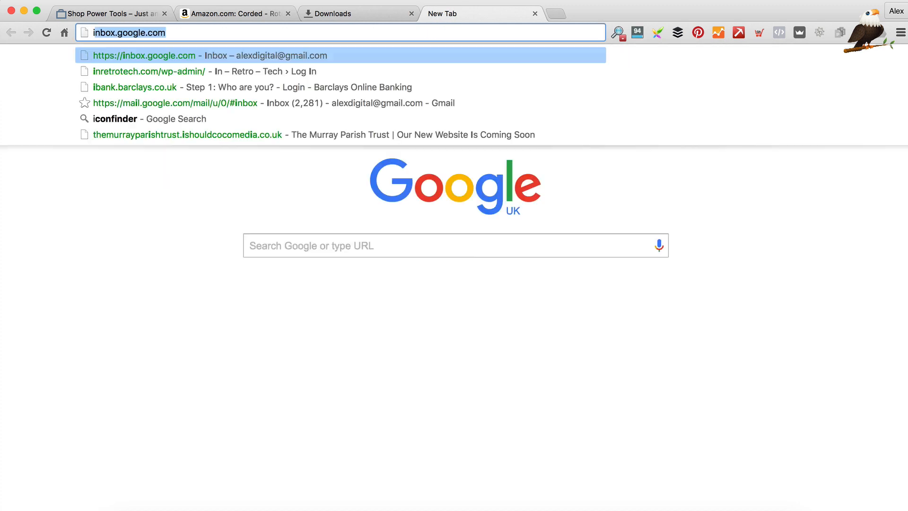
{"action": "type", "text": "on"}
{"action": "key", "text": "Return"}
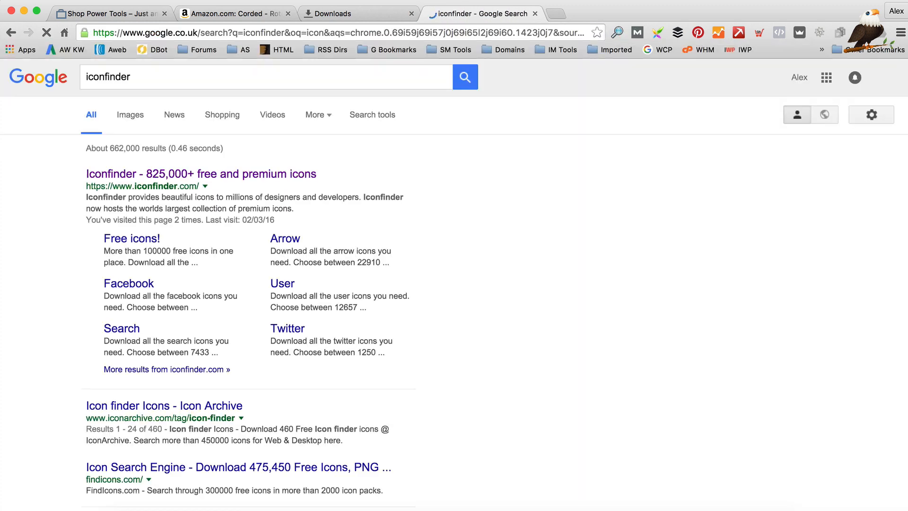
{"action": "left_click", "coordinate": [233, 174]}
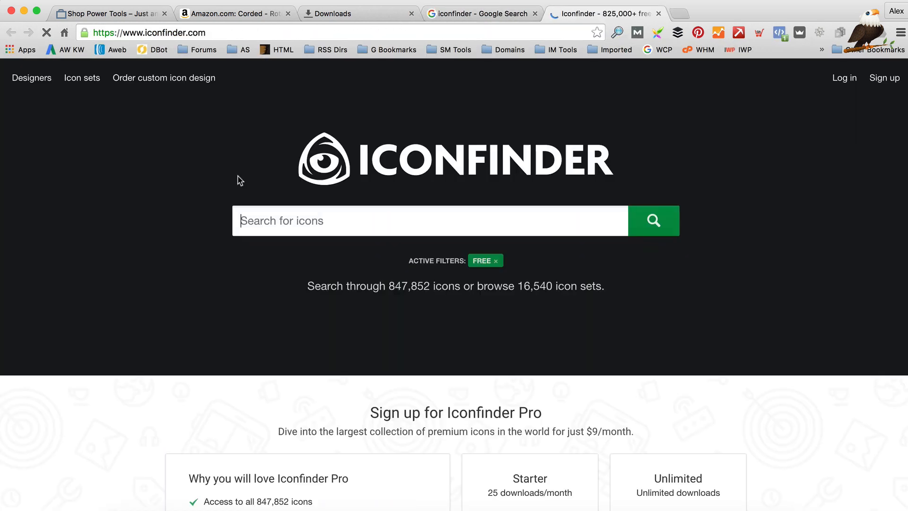
{"action": "left_click", "coordinate": [308, 225]}
{"action": "type", "text": "drill"}
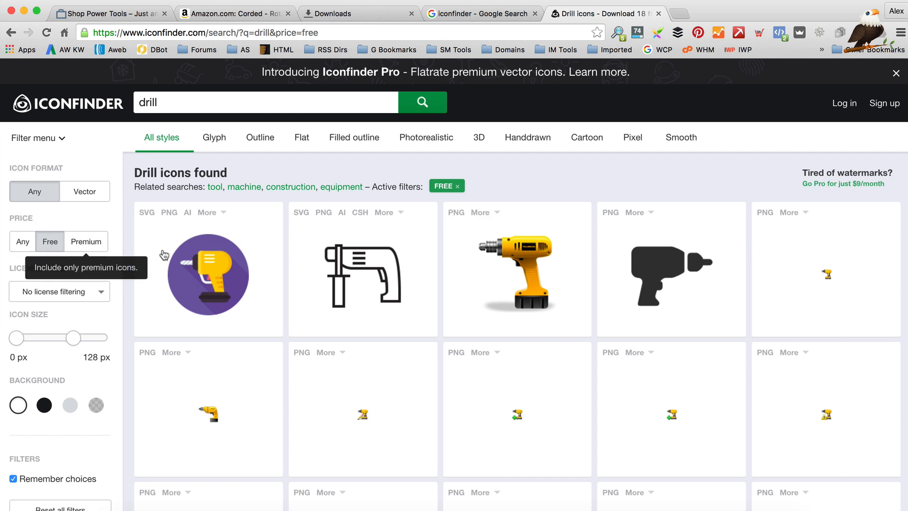
- Start a text box beside the logo in the logo image file, then return to the drill icons
{"action": "mouse_move", "coordinate": [497, 508]}
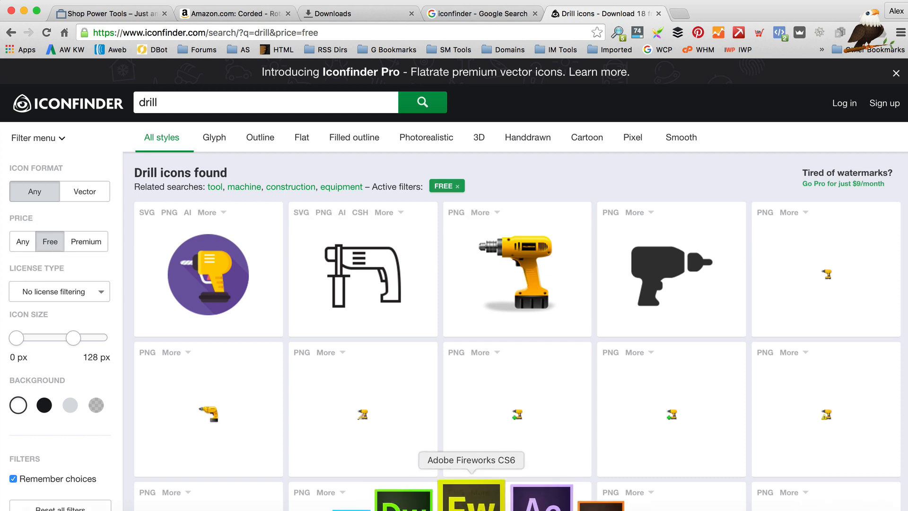
{"action": "left_click", "coordinate": [470, 496]}
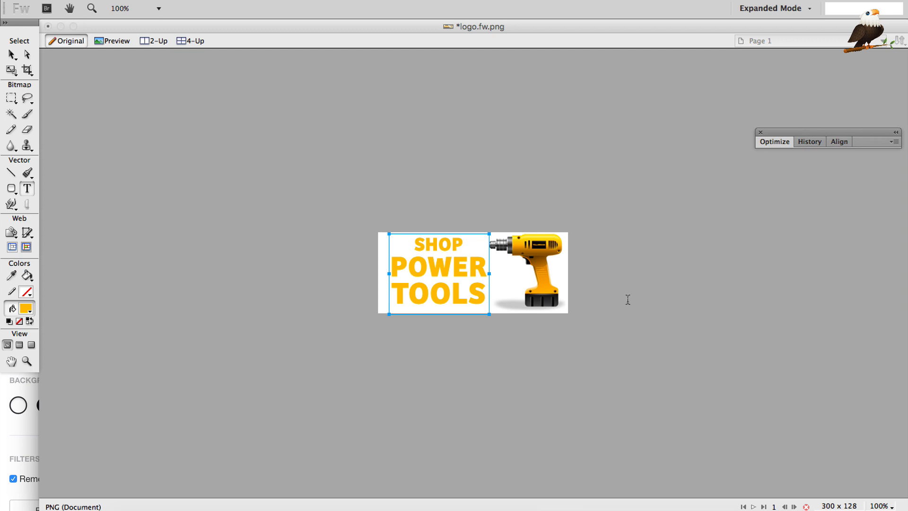
{"action": "left_click", "coordinate": [654, 245]}
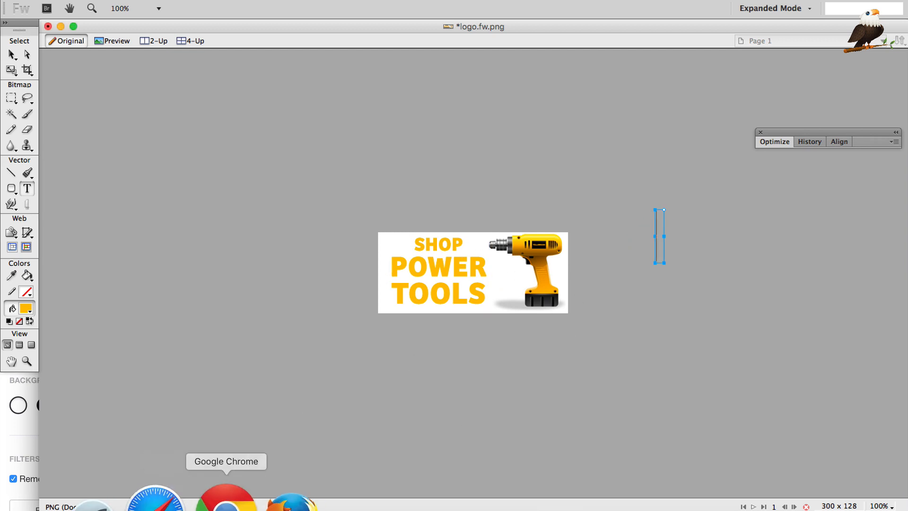
{"action": "left_click", "coordinate": [223, 498]}
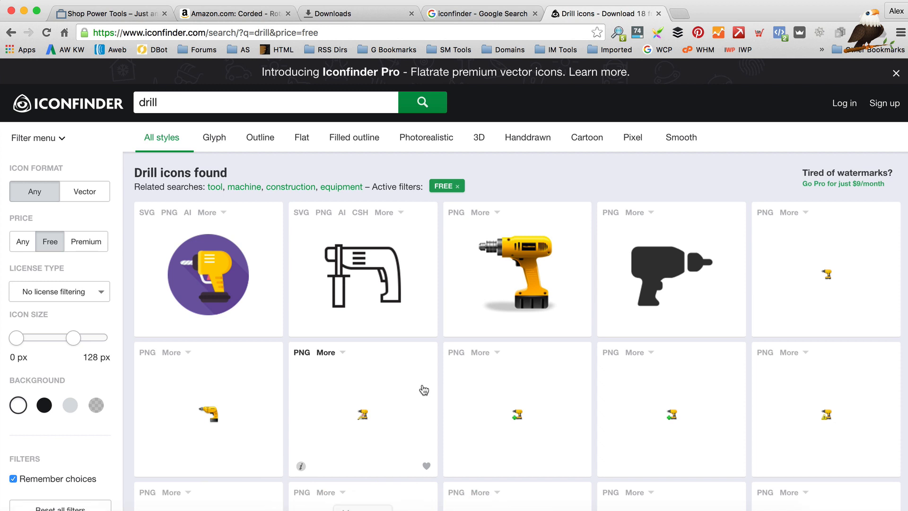
- Open Flatsome Theme Options > Logo and icons on the Shop Power Tools site
{"action": "left_click", "coordinate": [131, 18]}
{"action": "mouse_move", "coordinate": [108, 72]}
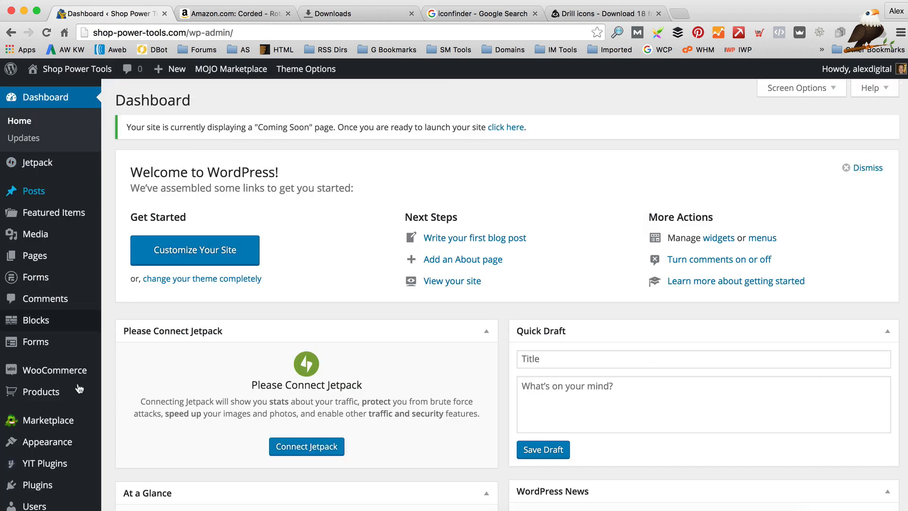
{"action": "mouse_move", "coordinate": [90, 452]}
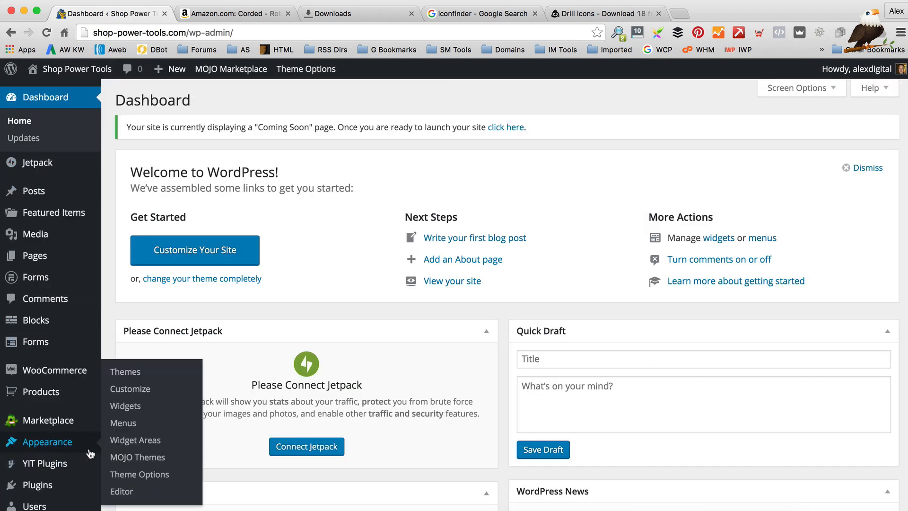
{"action": "left_click", "coordinate": [155, 475]}
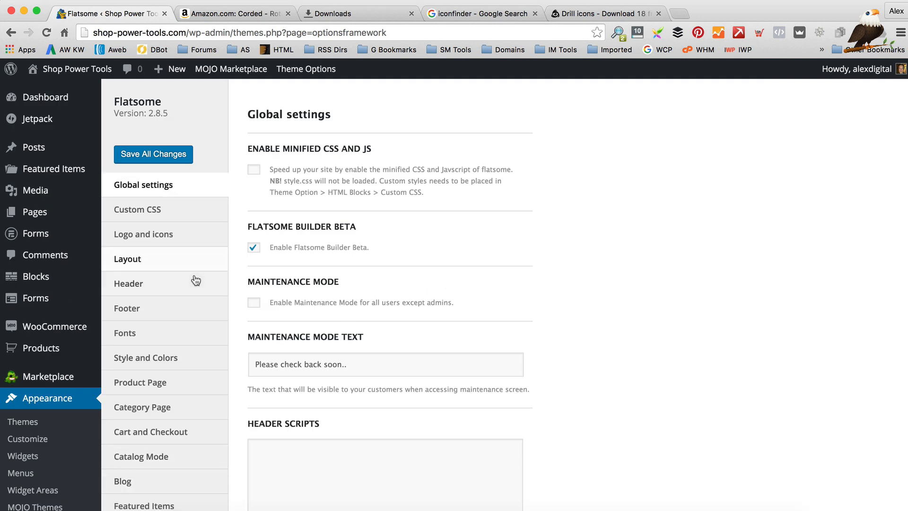
{"action": "left_click", "coordinate": [194, 242]}
- Upload logo.png as the site logo and save all changes
{"action": "left_click", "coordinate": [273, 207]}
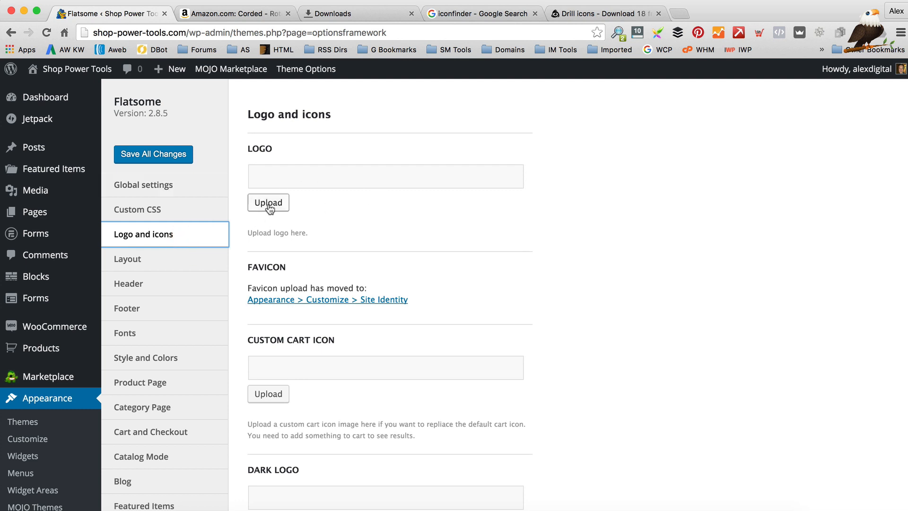
{"action": "left_click", "coordinate": [462, 303]}
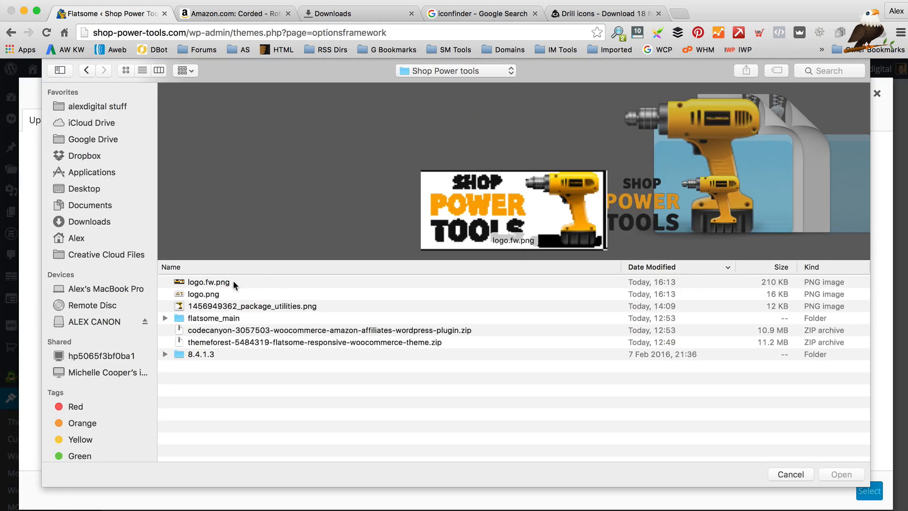
{"action": "left_click", "coordinate": [235, 293]}
{"action": "left_click", "coordinate": [841, 474]}
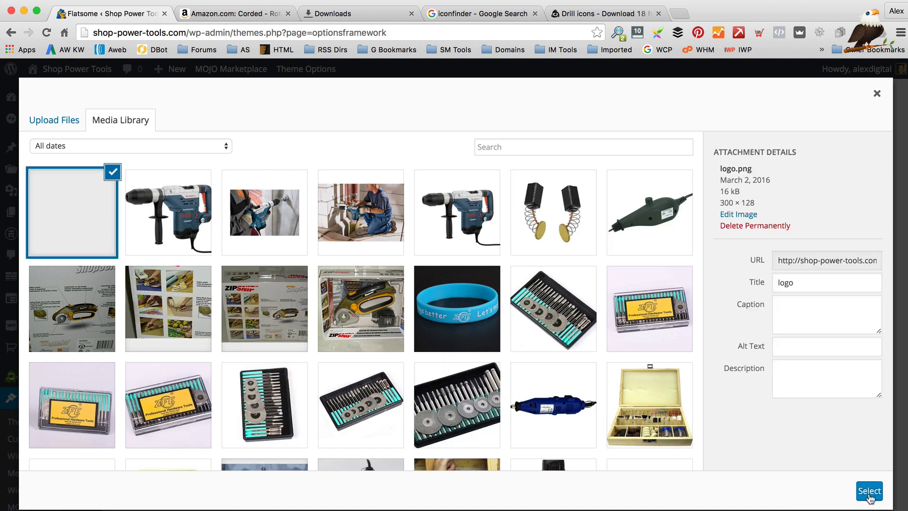
{"action": "left_click", "coordinate": [869, 492]}
{"action": "scroll", "coordinate": [609, 291], "scroll_direction": "down", "scroll_amount": 4}
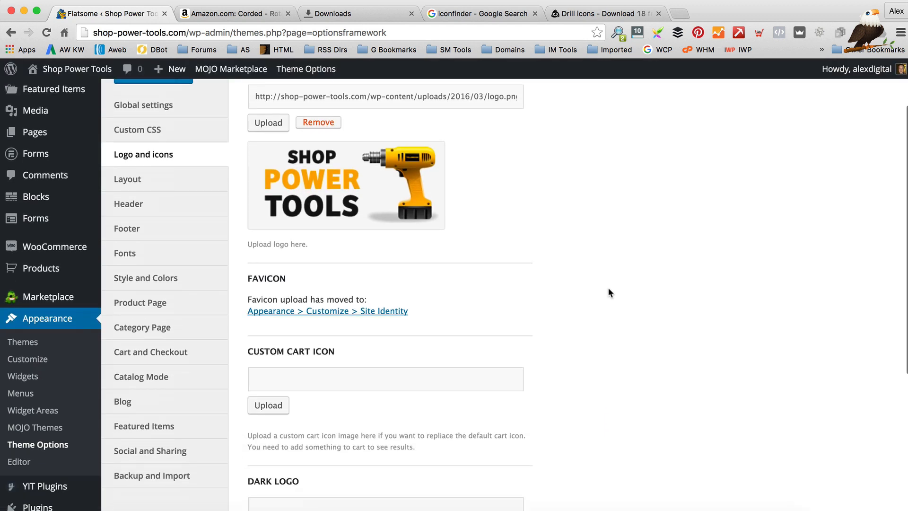
{"action": "scroll", "coordinate": [608, 291], "scroll_direction": "down", "scroll_amount": 5}
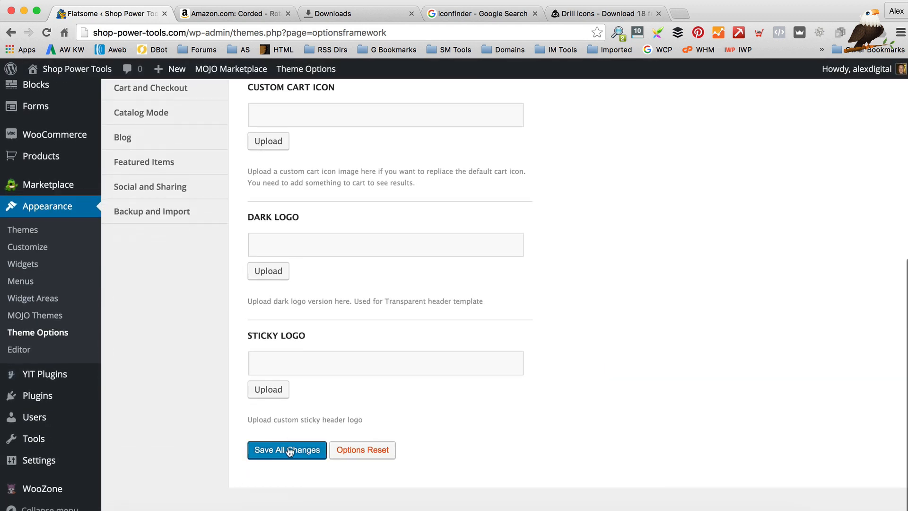
{"action": "left_click", "coordinate": [290, 451]}
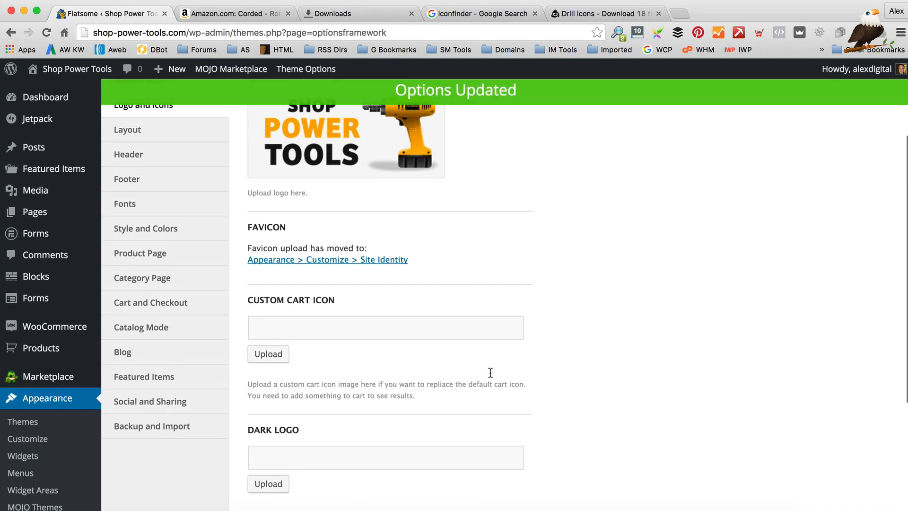
{"action": "scroll", "coordinate": [492, 374], "scroll_direction": "up", "scroll_amount": 3}
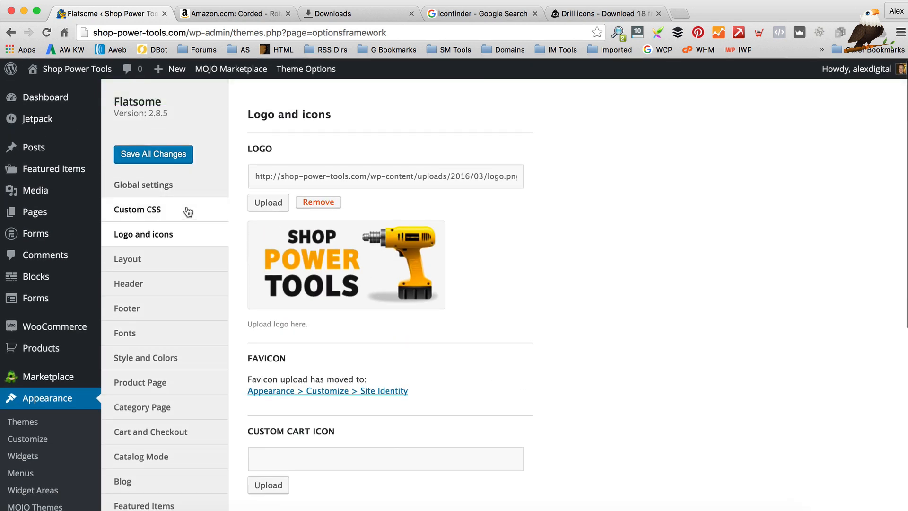
- View the live storefront with the drill logo, then check the brand colour codes in Notes
{"action": "mouse_move", "coordinate": [71, 69]}
{"action": "left_click", "coordinate": [77, 91]}
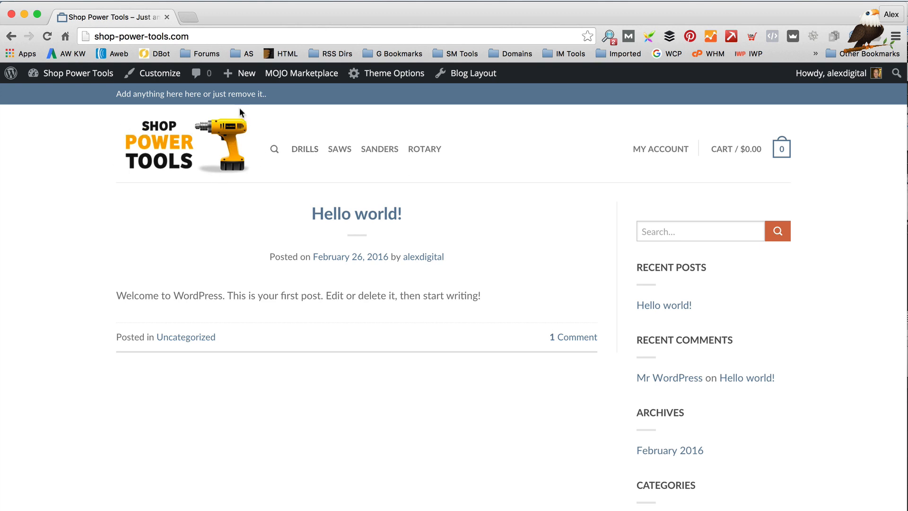
{"action": "scroll", "coordinate": [446, 128], "scroll_direction": "down", "scroll_amount": 3}
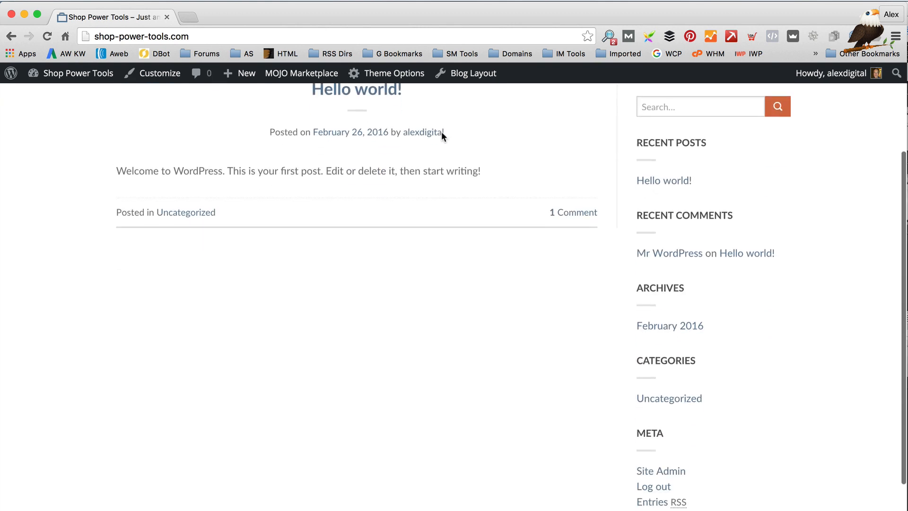
{"action": "scroll", "coordinate": [441, 131], "scroll_direction": "up", "scroll_amount": 3}
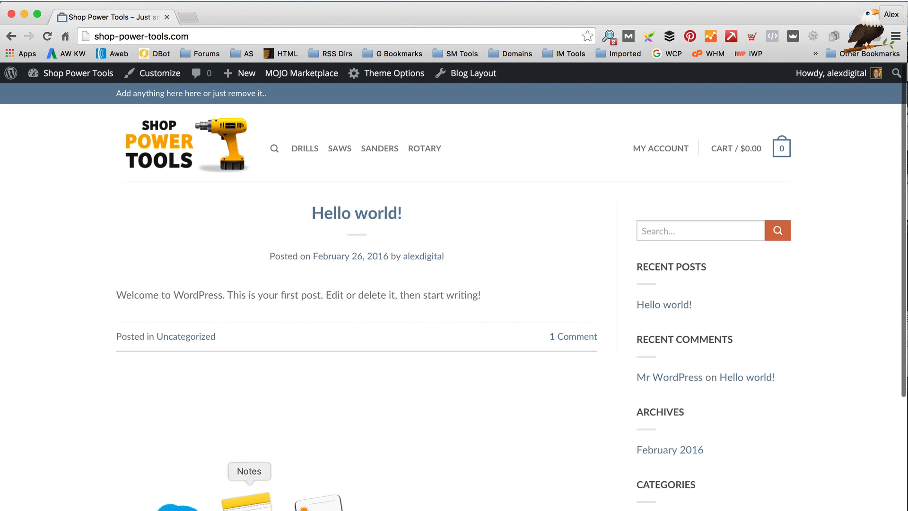
{"action": "left_click", "coordinate": [247, 500]}
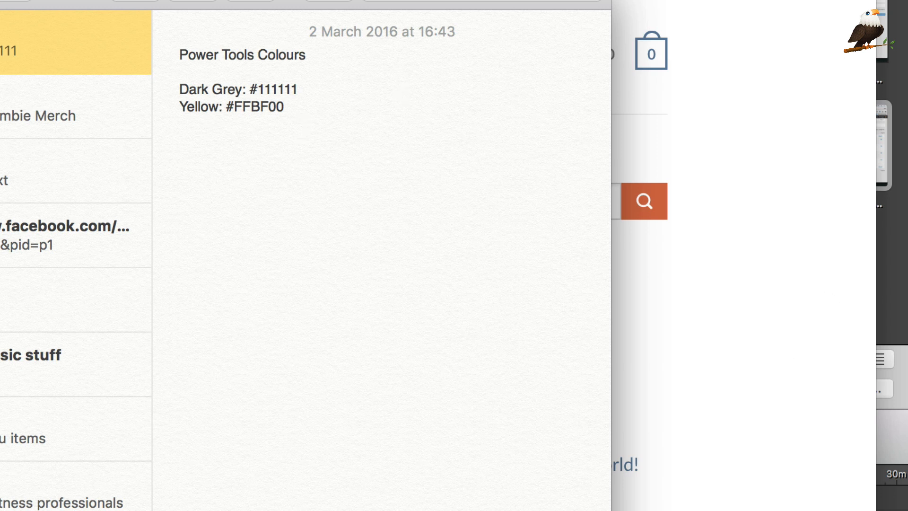
{"action": "key", "text": "super+Tab"}
- Open Flatsome Theme Options > Style and Colors
{"action": "mouse_move", "coordinate": [398, 80]}
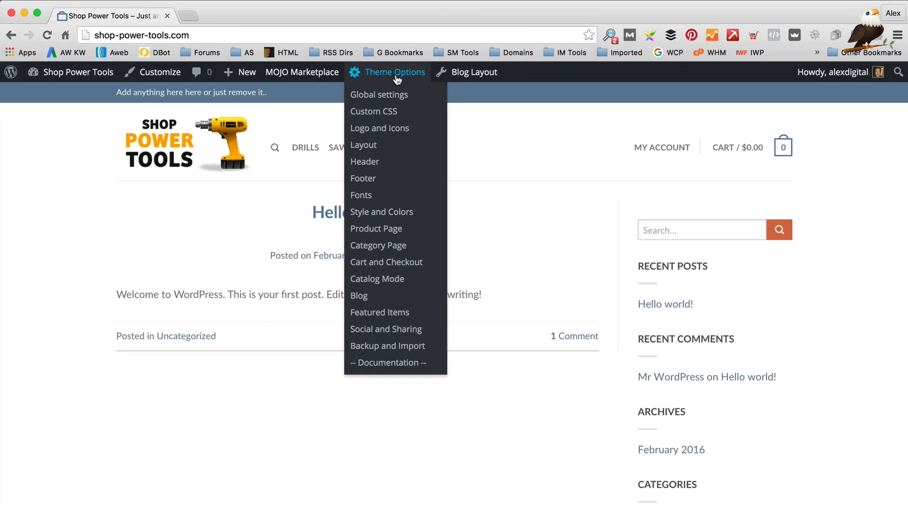
{"action": "left_click", "coordinate": [387, 95]}
{"action": "left_click", "coordinate": [369, 215]}
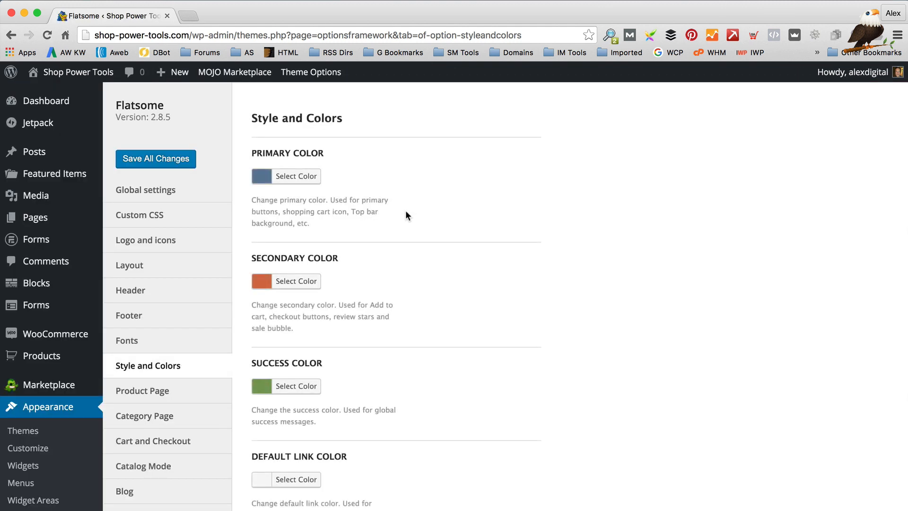
{"action": "scroll", "coordinate": [405, 217], "scroll_direction": "down", "scroll_amount": 1}
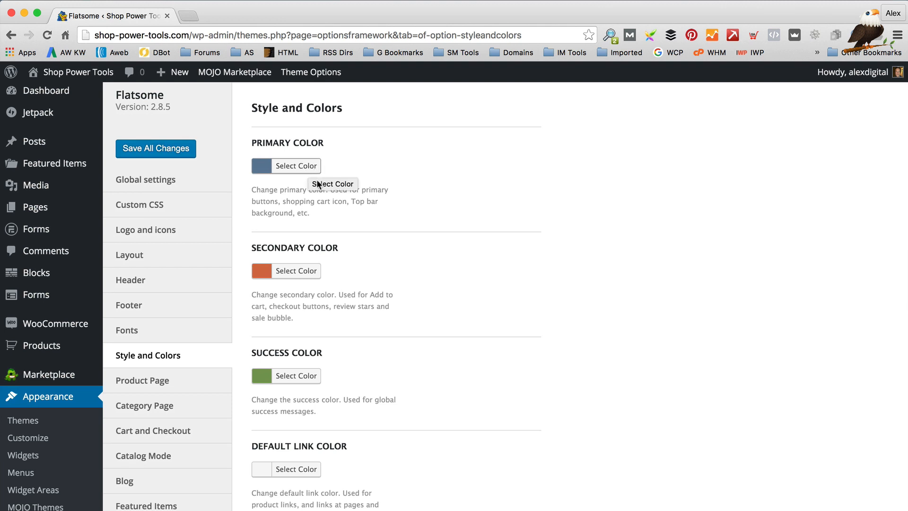
- Copy #FFBF00 from Notes and paste it as the Primary Color
{"action": "left_click", "coordinate": [283, 502]}
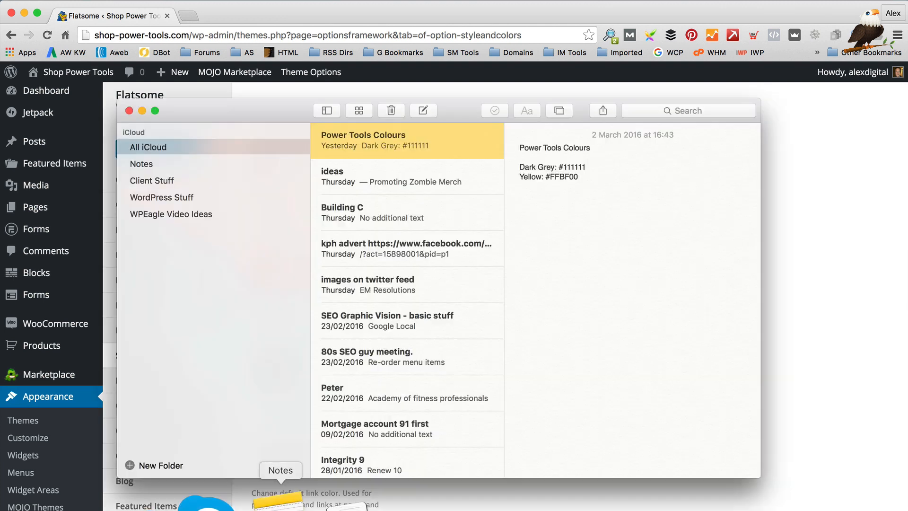
{"action": "left_click_drag", "start_coordinate": [591, 183], "coordinate": [541, 179]}
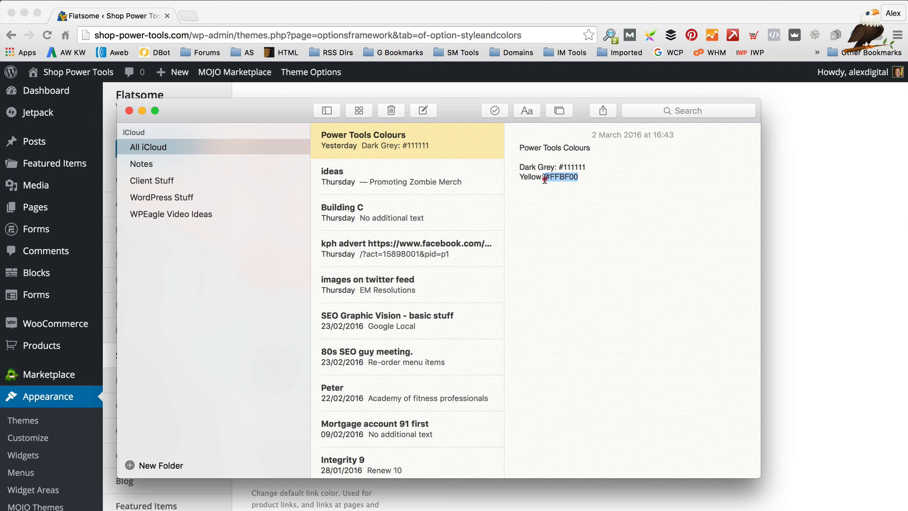
{"action": "right_click", "coordinate": [544, 178]}
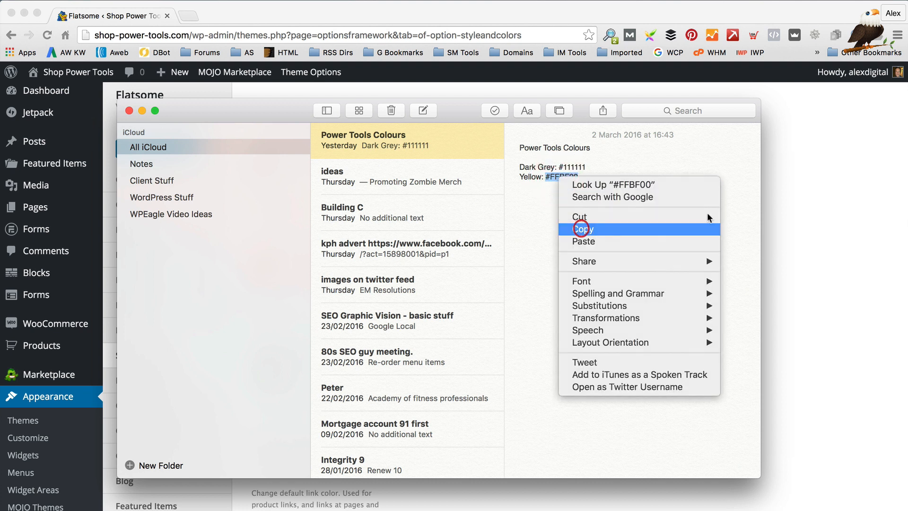
{"action": "left_click", "coordinate": [581, 228]}
{"action": "left_click", "coordinate": [804, 163]}
{"action": "left_click", "coordinate": [295, 223]}
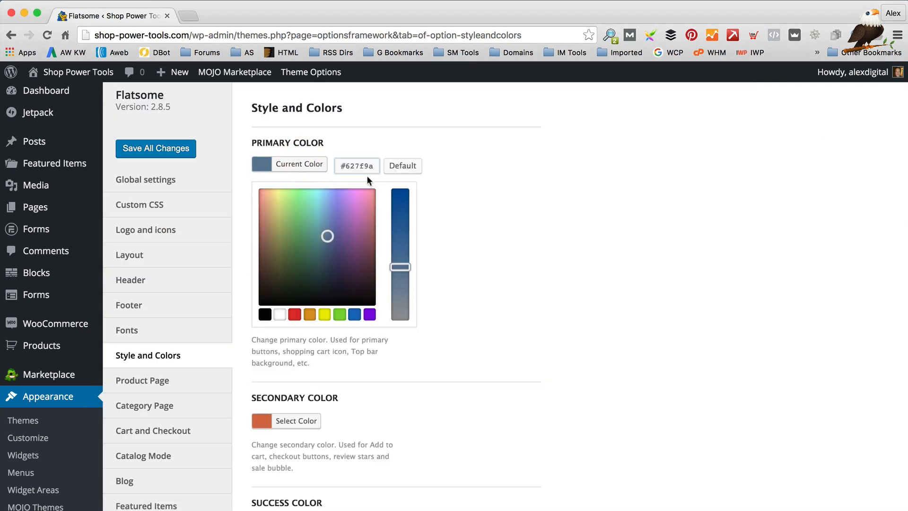
{"action": "key", "text": "super+a"}
{"action": "key", "text": "super+v"}
- Copy 111111 from Notes and paste it as the Secondary Color
{"action": "scroll", "coordinate": [520, 224], "scroll_direction": "down", "scroll_amount": 2}
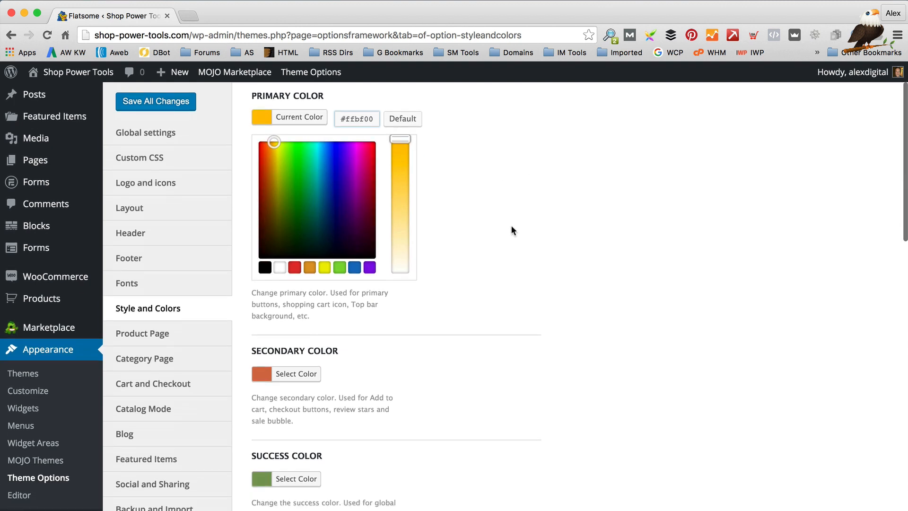
{"action": "left_click", "coordinate": [263, 502]}
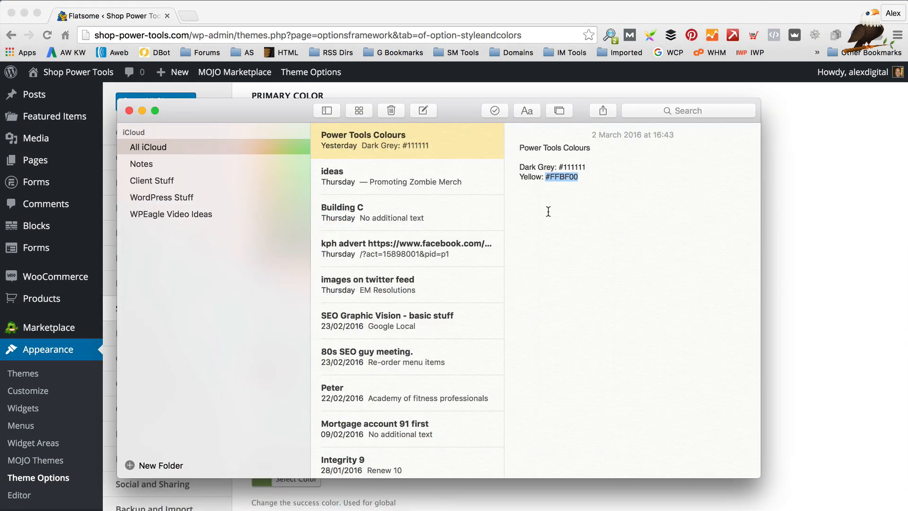
{"action": "left_click_drag", "start_coordinate": [589, 169], "coordinate": [560, 167]}
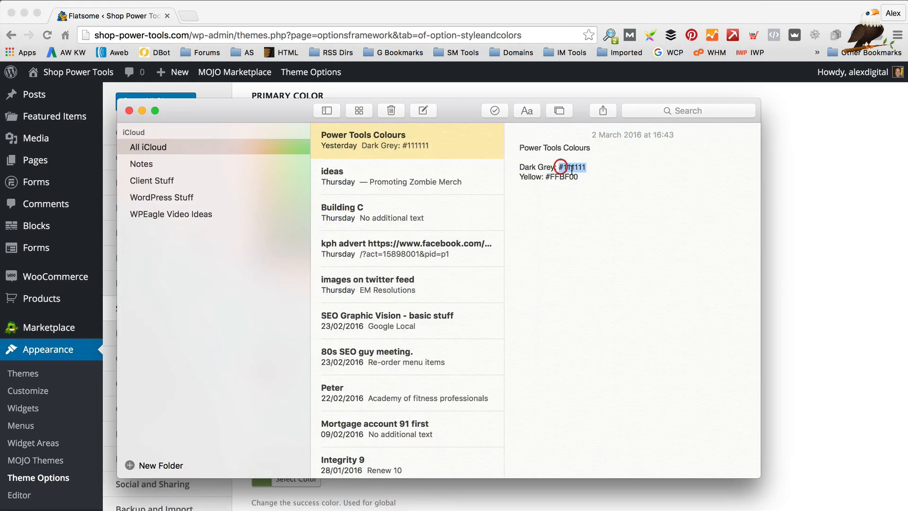
{"action": "left_click", "coordinate": [799, 190]}
{"action": "left_click", "coordinate": [291, 375]}
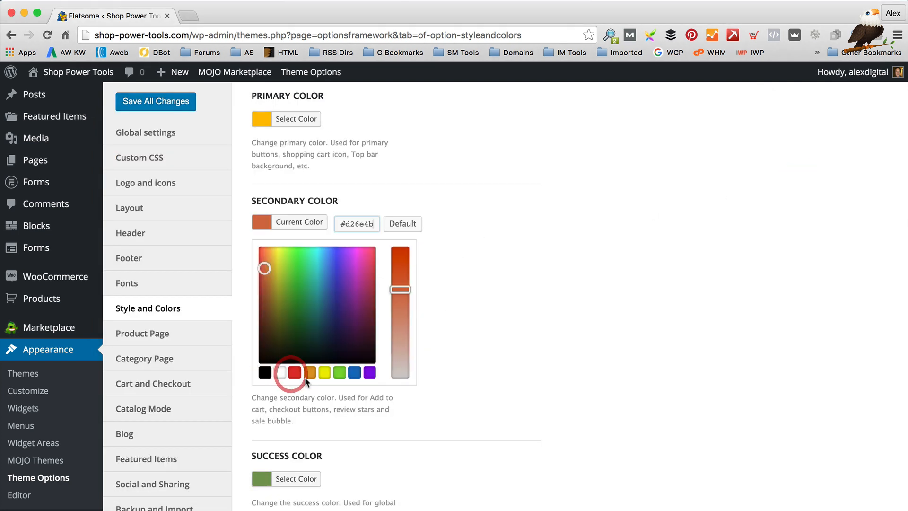
{"action": "key", "text": "super+a"}
{"action": "key", "text": "super+v"}
- Save all the theme colour changes
{"action": "scroll", "coordinate": [519, 239], "scroll_direction": "down", "scroll_amount": 5}
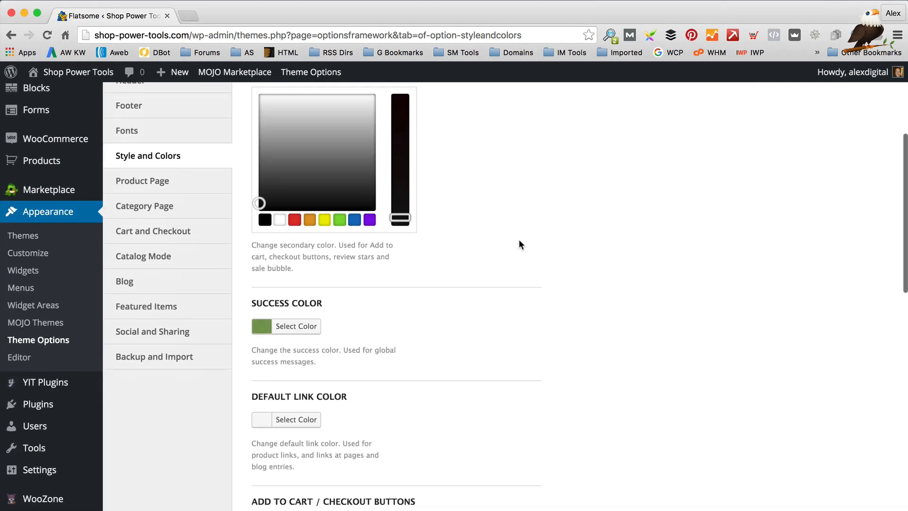
{"action": "scroll", "coordinate": [518, 240], "scroll_direction": "down", "scroll_amount": 8}
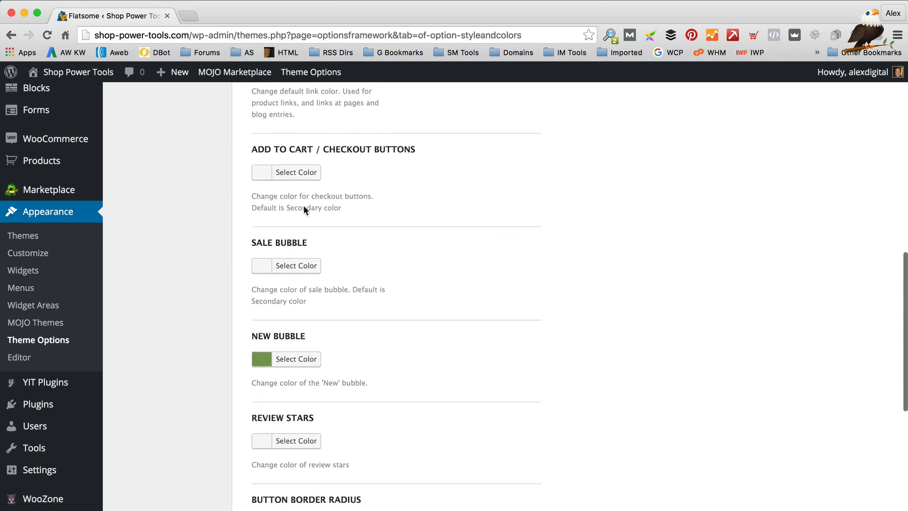
{"action": "scroll", "coordinate": [398, 406], "scroll_direction": "down", "scroll_amount": 6}
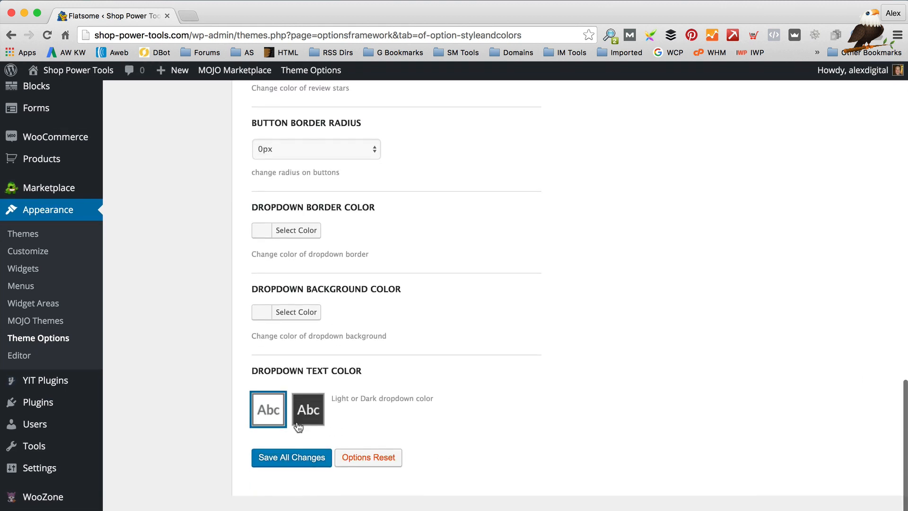
{"action": "left_click", "coordinate": [285, 473]}
{"action": "scroll", "coordinate": [285, 454], "scroll_direction": "down", "scroll_amount": 3}
{"action": "left_click", "coordinate": [286, 332]}
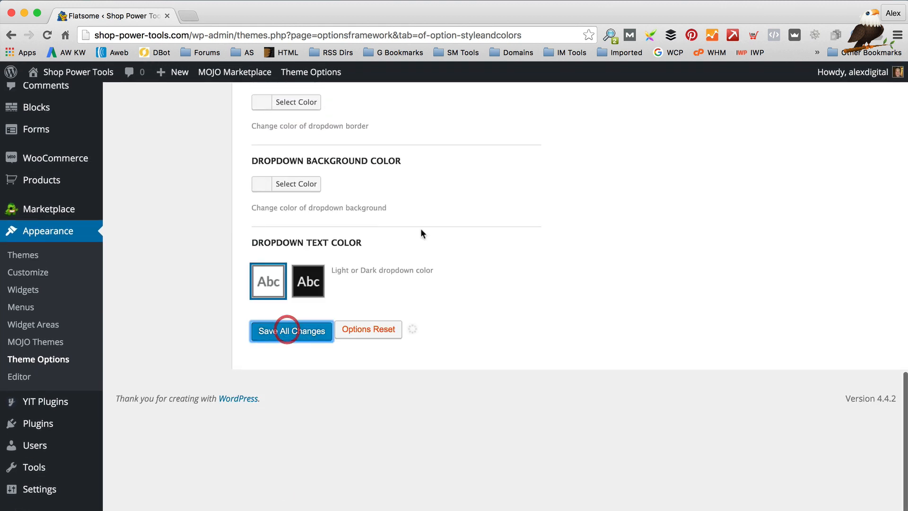
{"action": "scroll", "coordinate": [427, 220], "scroll_direction": "up", "scroll_amount": 18}
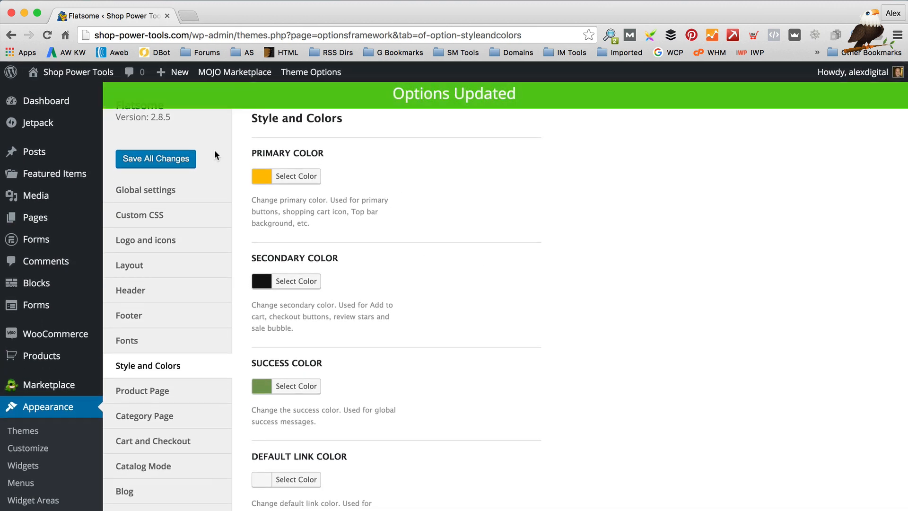
- Open the live site in a new tab and view its yellow-themed homepage
{"action": "mouse_move", "coordinate": [71, 73]}
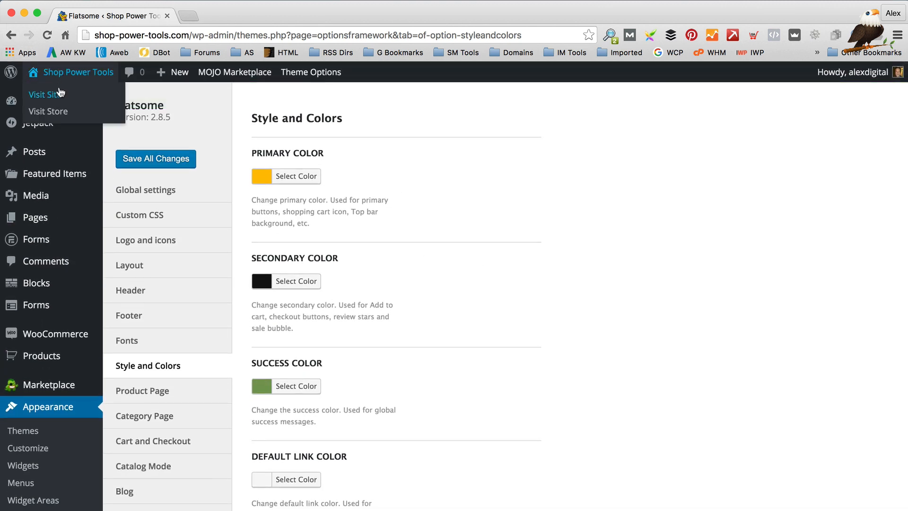
{"action": "right_click", "coordinate": [61, 92]}
{"action": "left_click", "coordinate": [158, 92]}
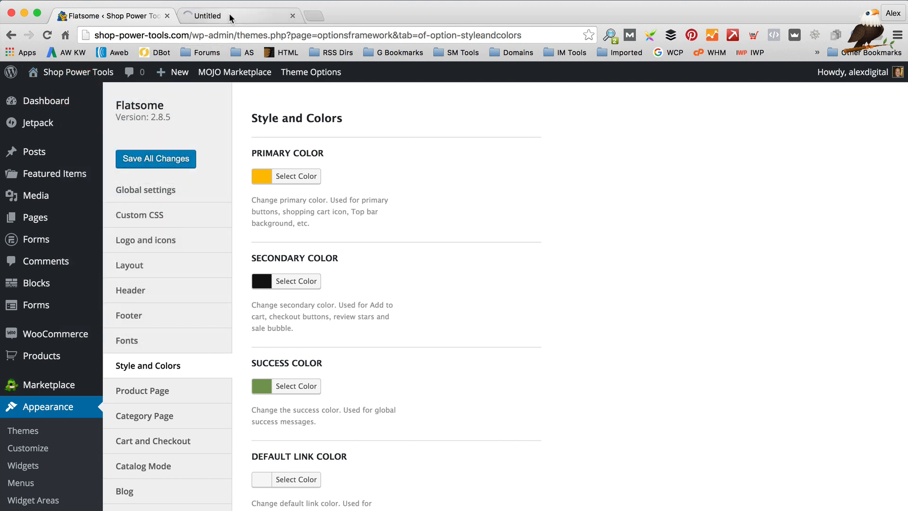
{"action": "left_click", "coordinate": [230, 18]}
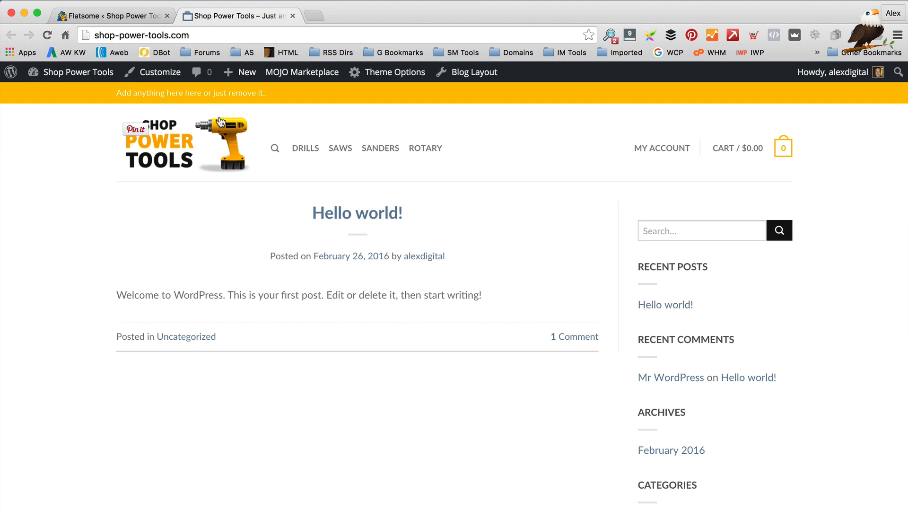
{"action": "scroll", "coordinate": [492, 158], "scroll_direction": "down", "scroll_amount": 5}
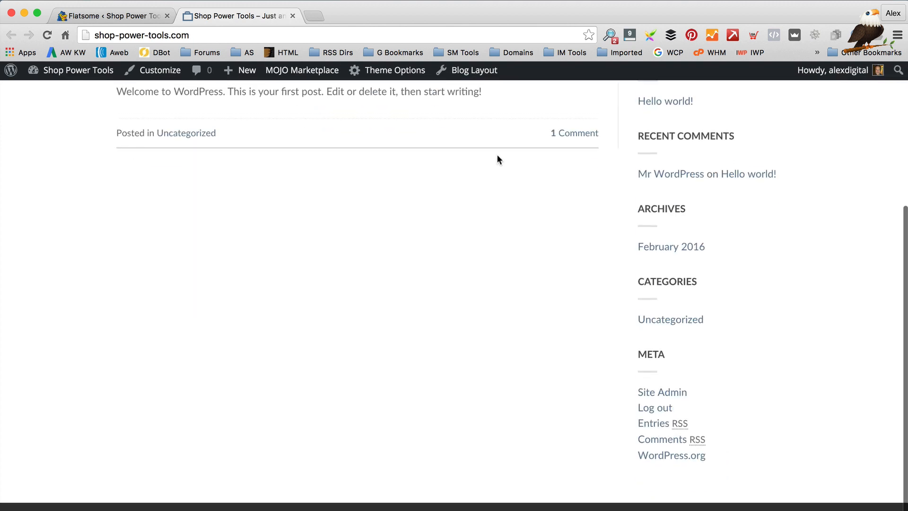
{"action": "scroll", "coordinate": [496, 154], "scroll_direction": "up", "scroll_amount": 5}
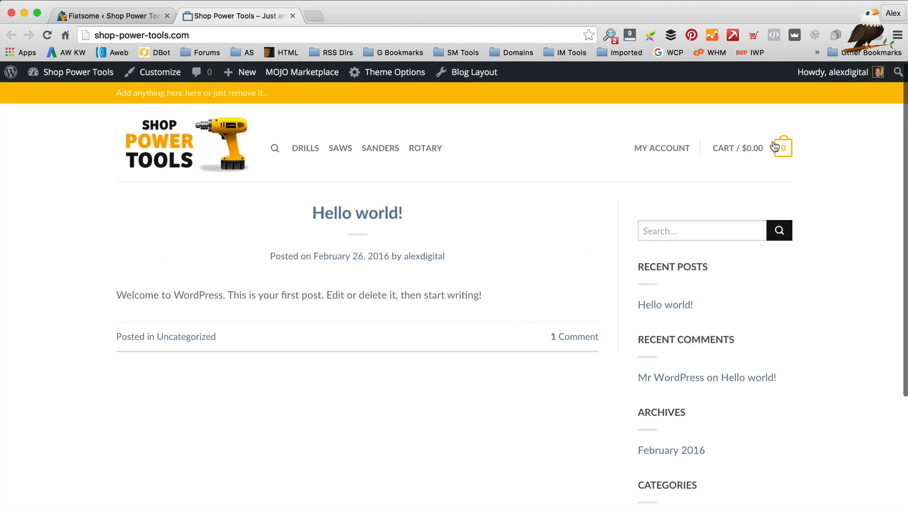
- Open the Drills category and sort it by price, low to high
{"action": "mouse_move", "coordinate": [798, 152]}
{"action": "left_click", "coordinate": [301, 153]}
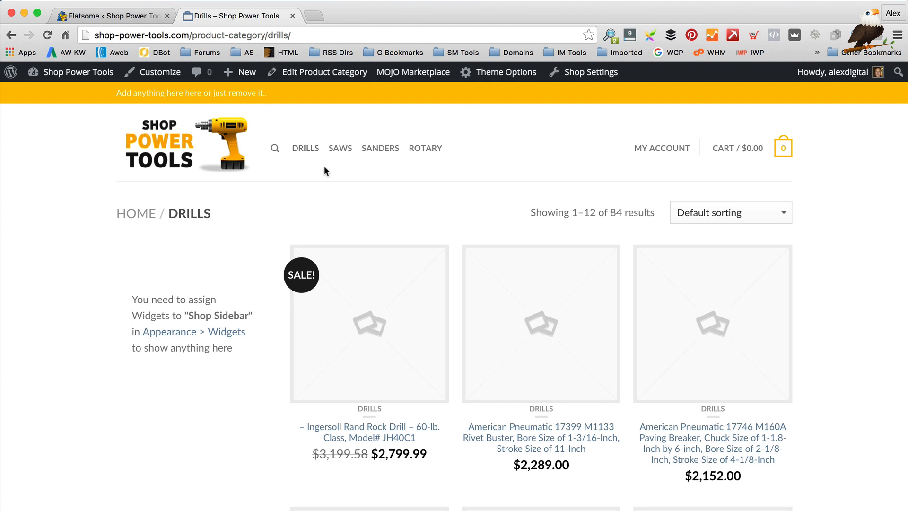
{"action": "scroll", "coordinate": [330, 167], "scroll_direction": "down", "scroll_amount": 5}
{"action": "scroll", "coordinate": [330, 167], "scroll_direction": "up", "scroll_amount": 5}
{"action": "mouse_move", "coordinate": [320, 402]}
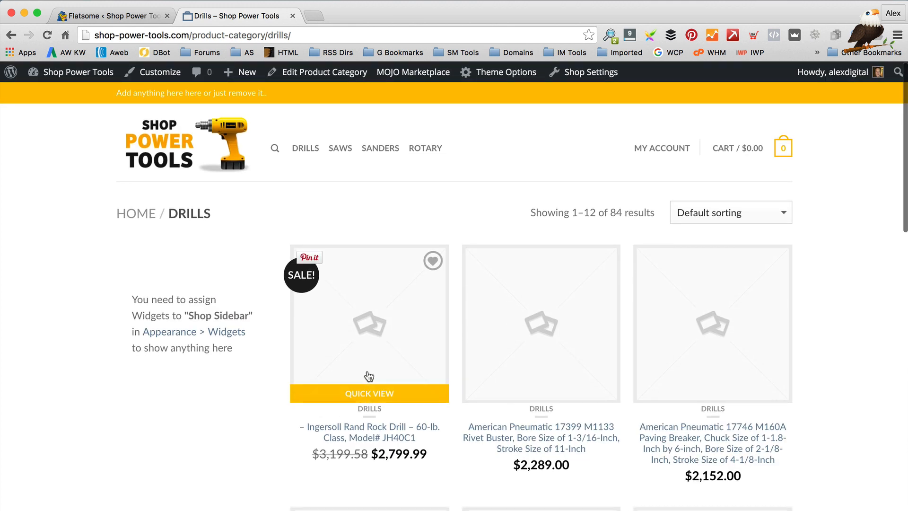
{"action": "left_click", "coordinate": [739, 213]}
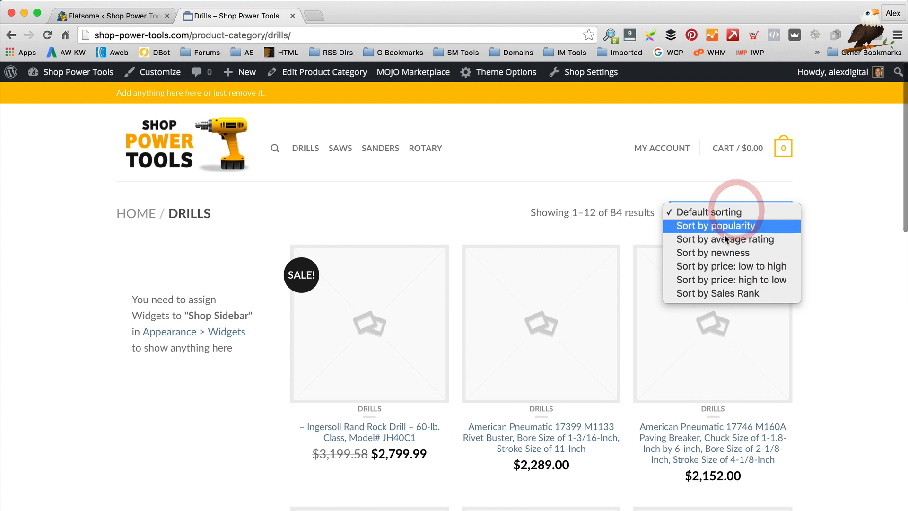
{"action": "left_click", "coordinate": [783, 266]}
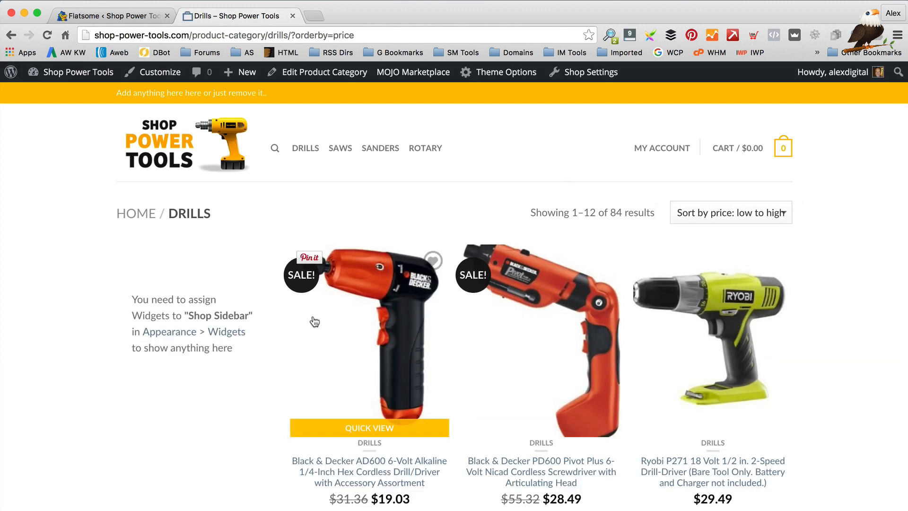
- View the Black & Decker AD600 product page, then go back to the Style and Colors options
{"action": "left_click", "coordinate": [364, 395]}
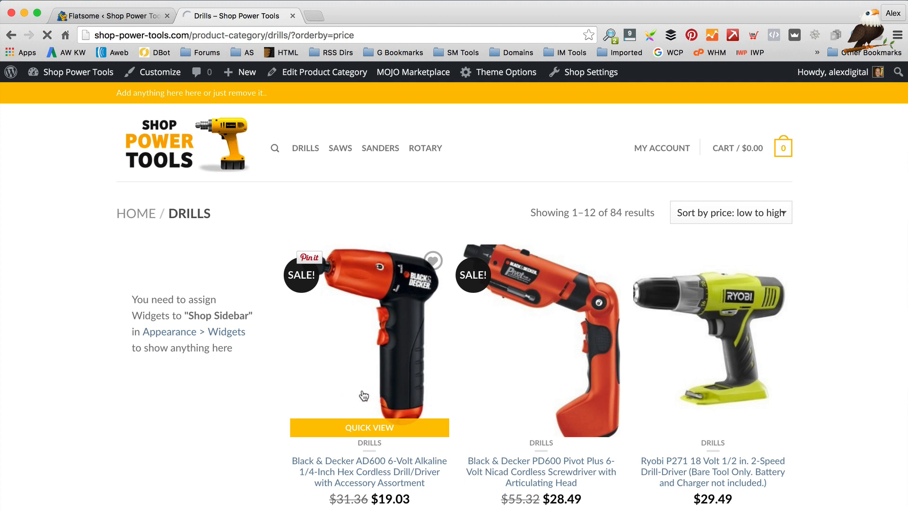
{"action": "scroll", "coordinate": [542, 337], "scroll_direction": "down", "scroll_amount": 3}
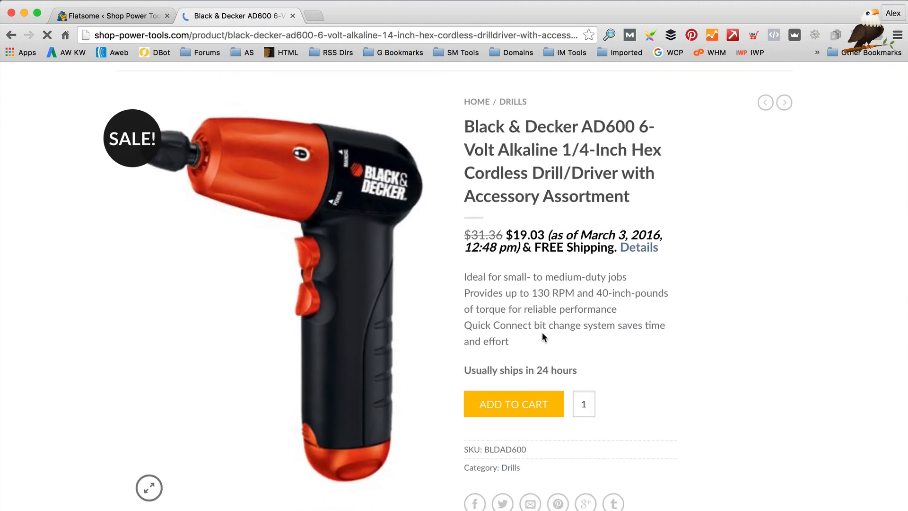
{"action": "scroll", "coordinate": [542, 332], "scroll_direction": "down", "scroll_amount": 3}
{"action": "scroll", "coordinate": [541, 332], "scroll_direction": "up", "scroll_amount": 10}
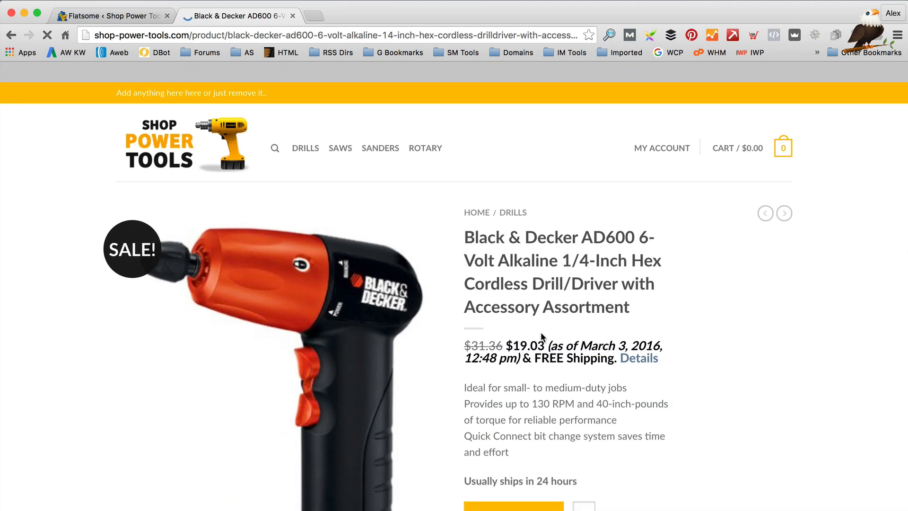
{"action": "left_click", "coordinate": [125, 16]}
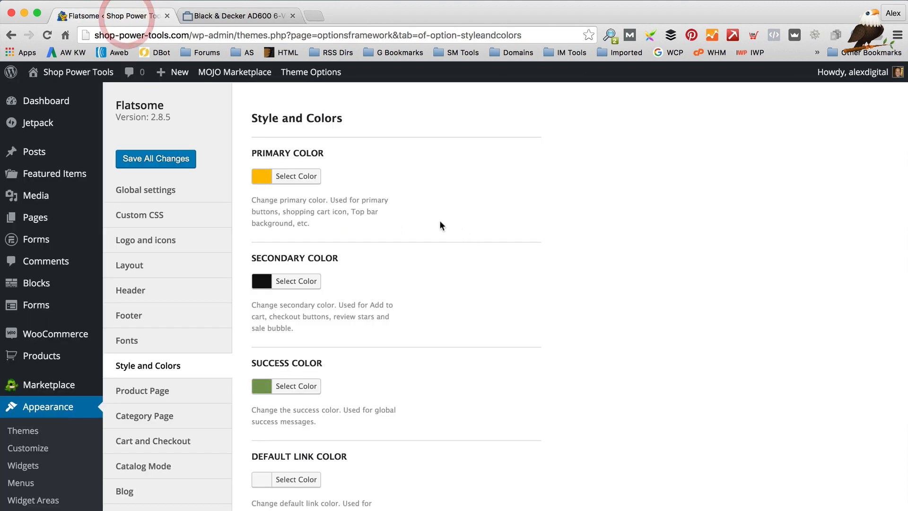
- Set the Secondary Color to #ffbf00
{"action": "left_click", "coordinate": [297, 176]}
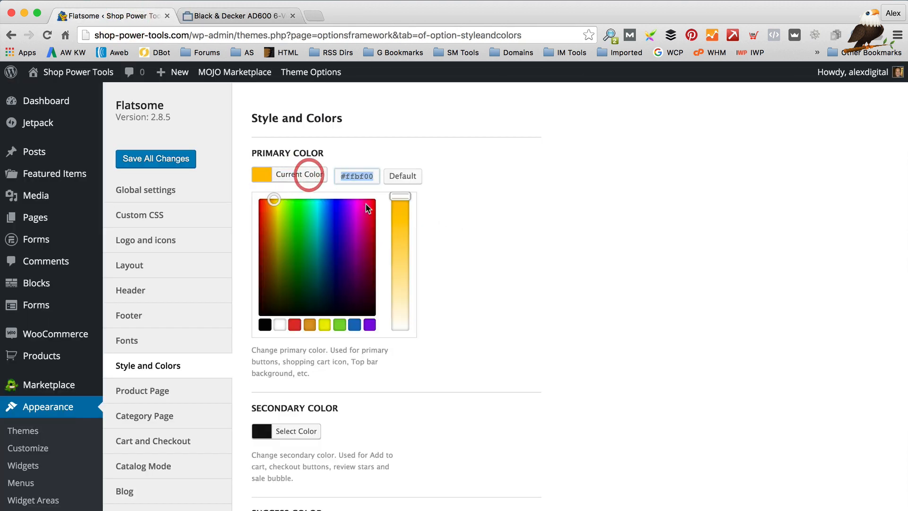
{"action": "left_click", "coordinate": [464, 308]}
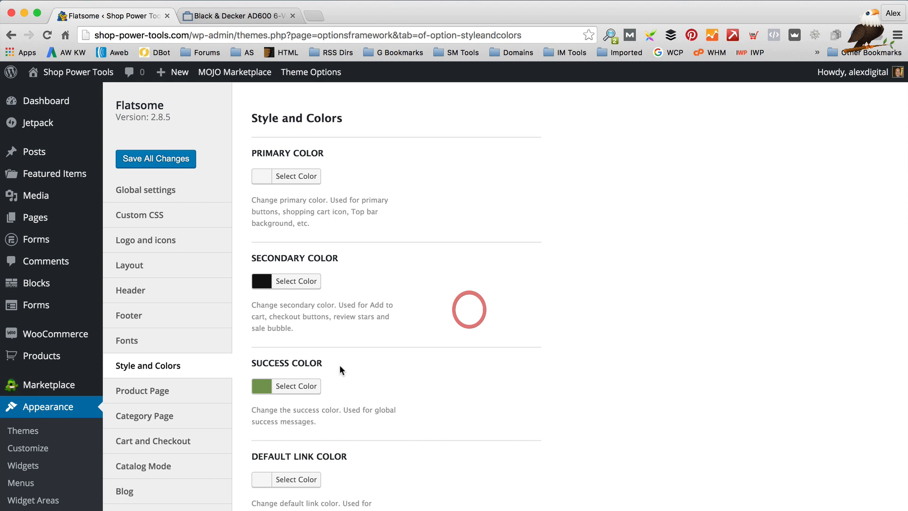
{"action": "left_click", "coordinate": [303, 284]}
{"action": "triple_click", "coordinate": [359, 281]}
{"action": "type", "text": "#ffbf00"}
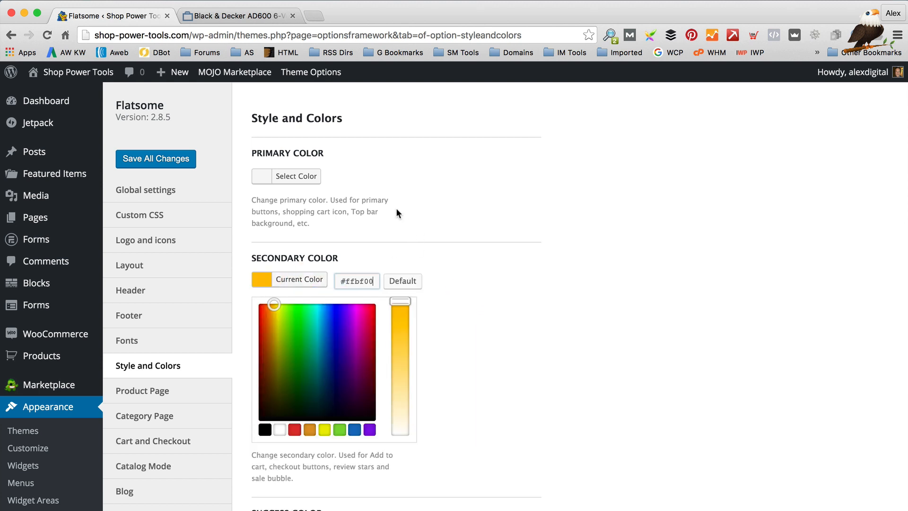
- Set the Primary Color to #111111, save, and reload the AD600 product page to preview
{"action": "left_click", "coordinate": [298, 177]}
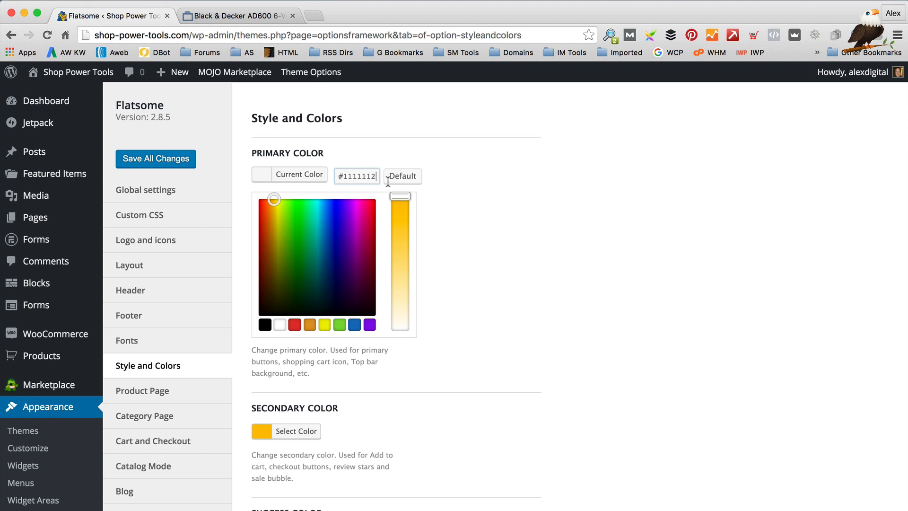
{"action": "key", "text": "BackSpace"}
{"action": "left_click", "coordinate": [670, 188]}
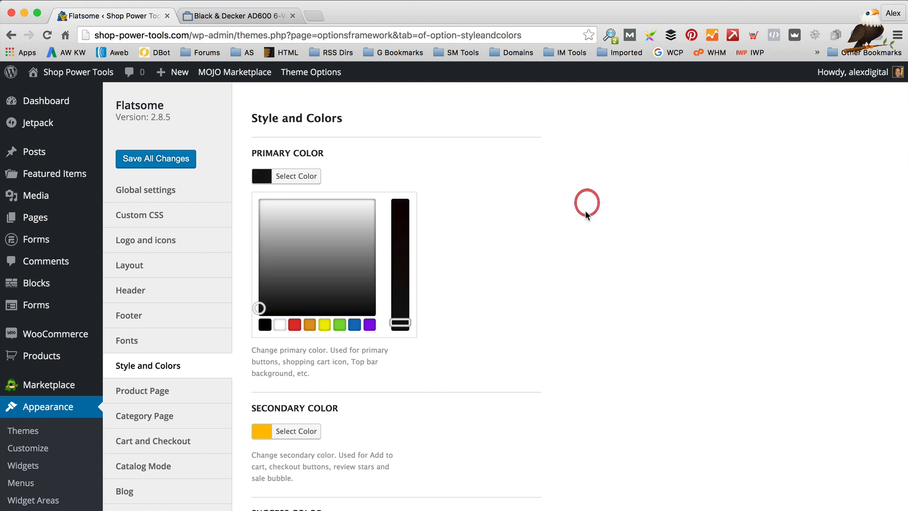
{"action": "scroll", "coordinate": [504, 438], "scroll_direction": "down", "scroll_amount": 15}
{"action": "left_click", "coordinate": [305, 458]}
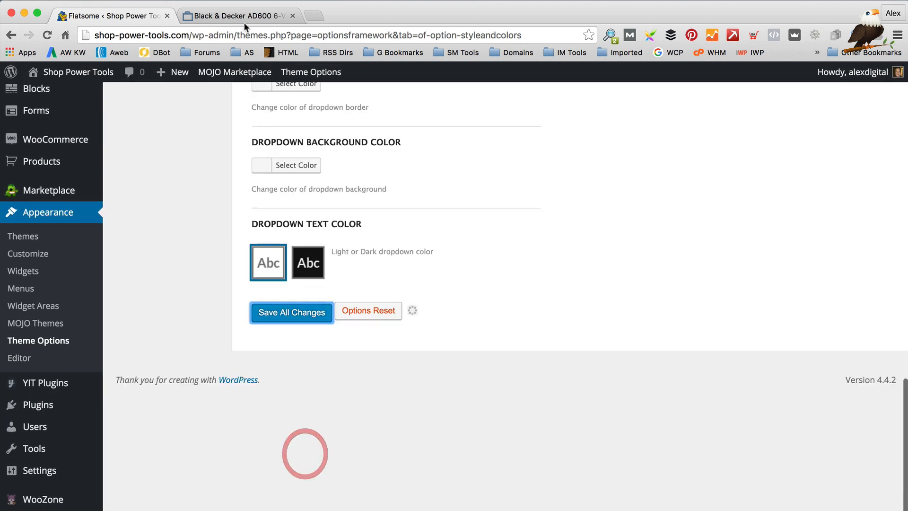
{"action": "left_click", "coordinate": [231, 13]}
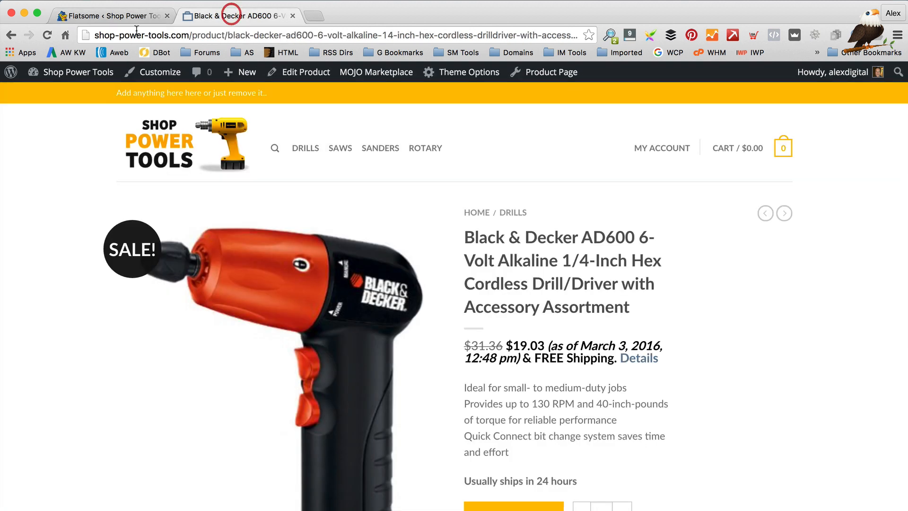
{"action": "left_click", "coordinate": [47, 34]}
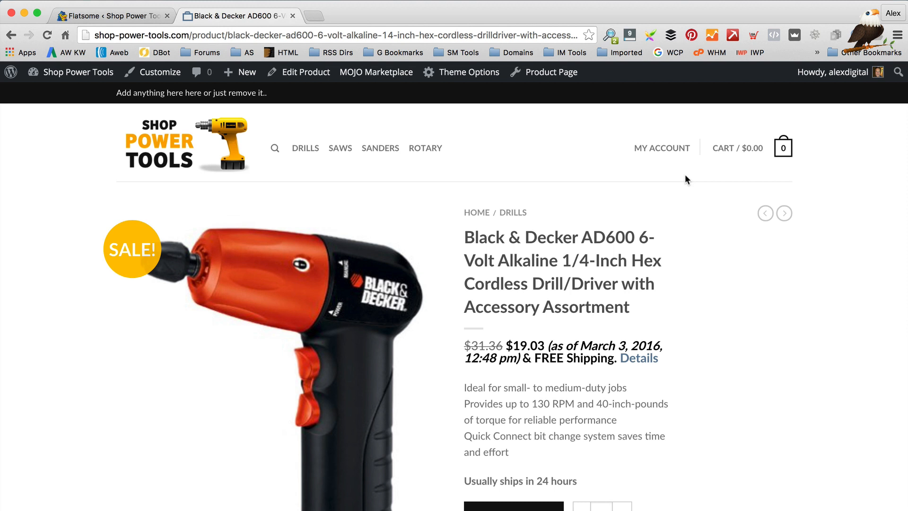
- Check the drill product page and shop home page, then go back to Flatsome Style and Colors
{"action": "scroll", "coordinate": [460, 142], "scroll_direction": "down", "scroll_amount": 3}
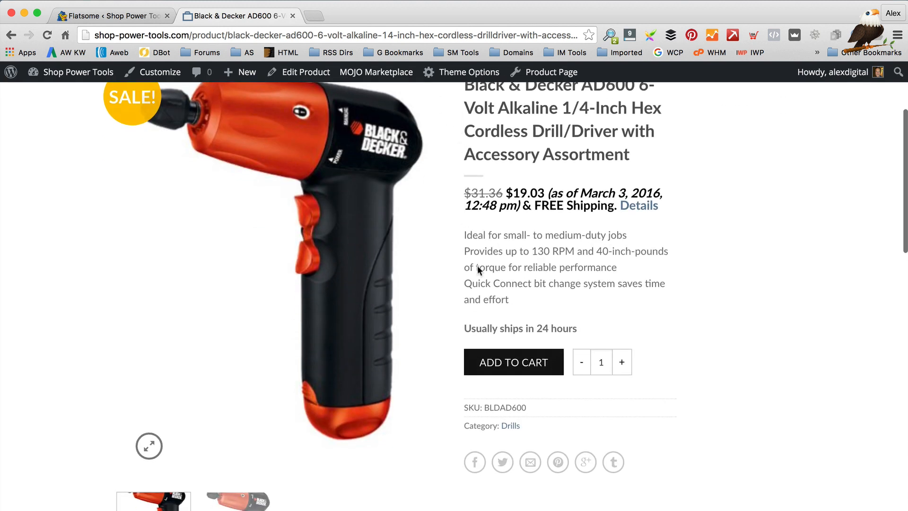
{"action": "scroll", "coordinate": [521, 365], "scroll_direction": "up", "scroll_amount": 3}
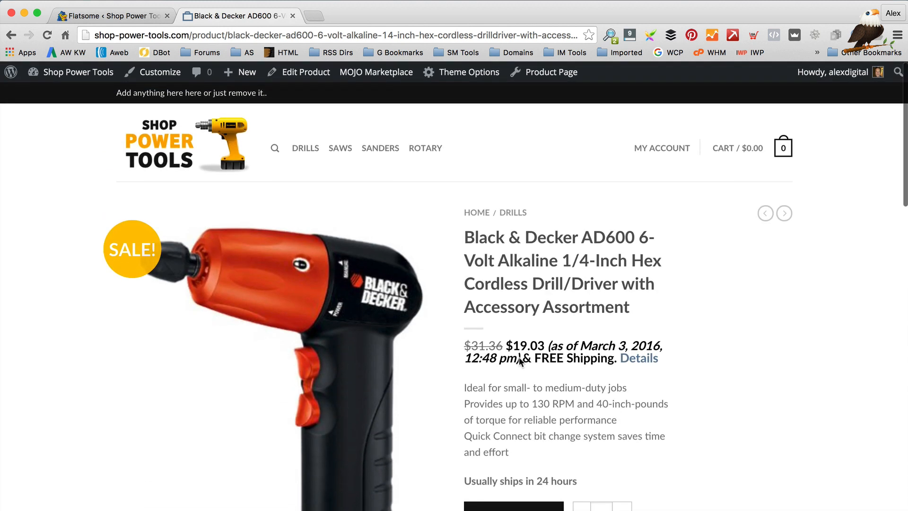
{"action": "left_click", "coordinate": [171, 142]}
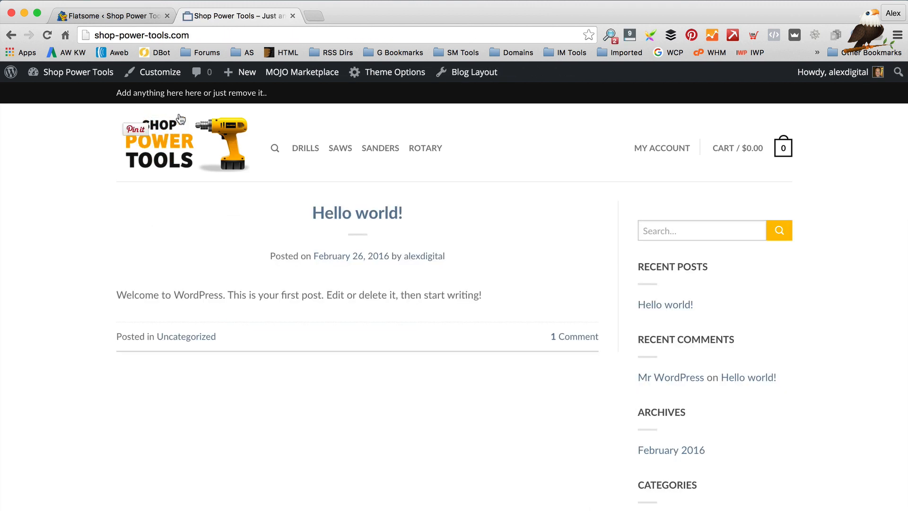
{"action": "left_click", "coordinate": [80, 14]}
{"action": "scroll", "coordinate": [406, 239], "scroll_direction": "up", "scroll_amount": 15}
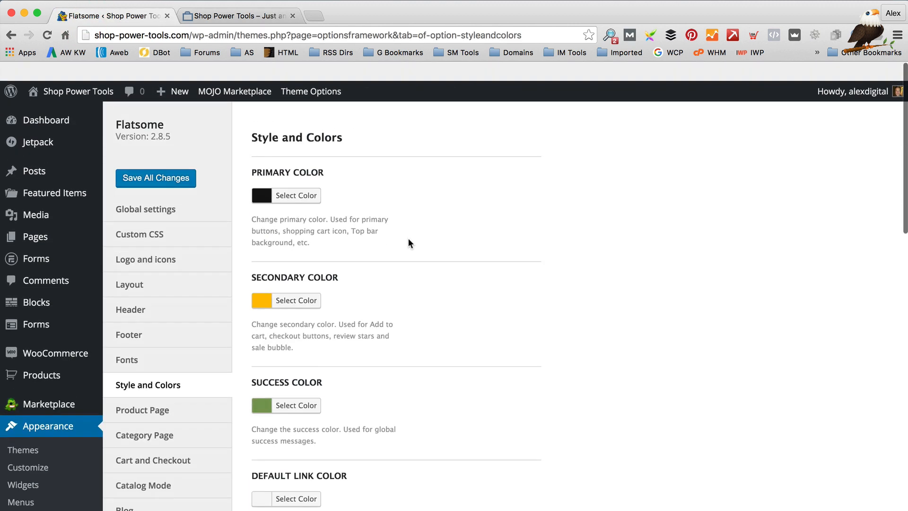
- Set the primary colour to #ffbf00 and the secondary colour to #111111
{"action": "scroll", "coordinate": [408, 237], "scroll_direction": "down", "scroll_amount": 1}
{"action": "left_click", "coordinate": [307, 280]}
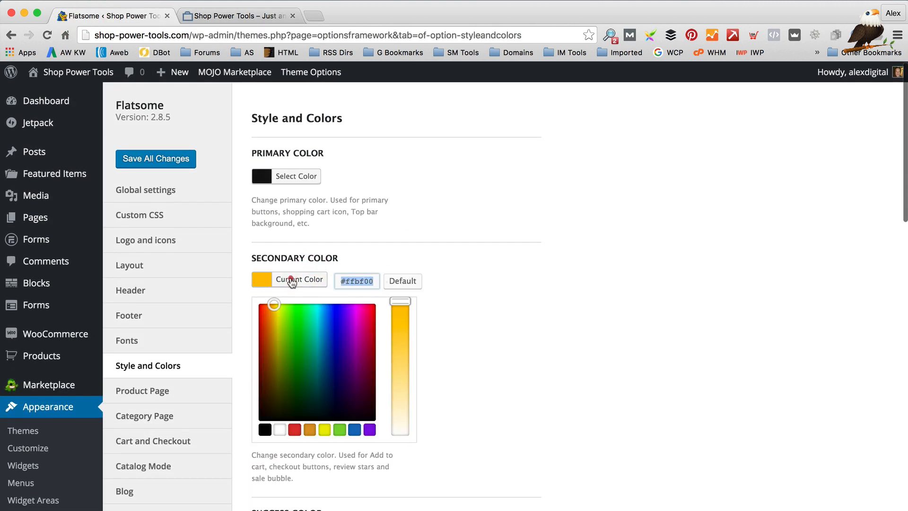
{"action": "left_click", "coordinate": [309, 175]}
{"action": "type", "text": "#ffbf00"}
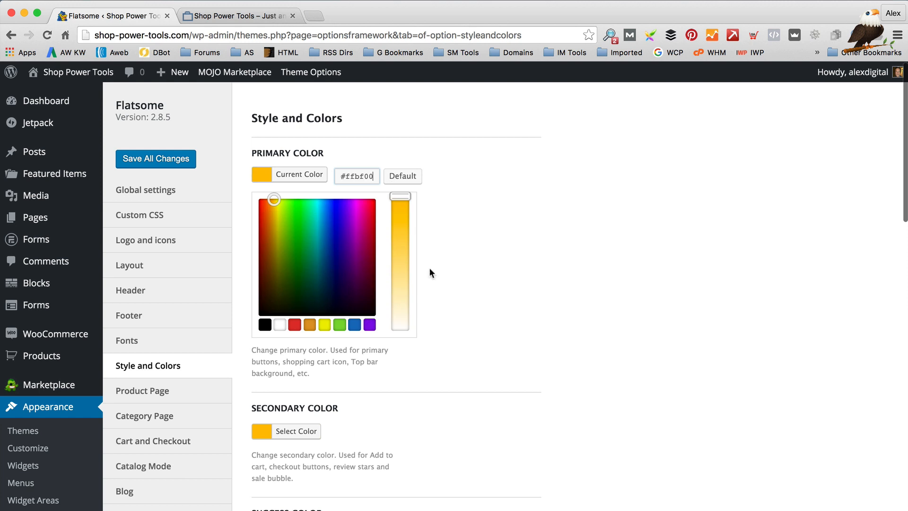
{"action": "left_click", "coordinate": [293, 431]}
{"action": "key", "text": "ctrl+c"}
{"action": "left_click_drag", "start_coordinate": [374, 283], "coordinate": [339, 282]}
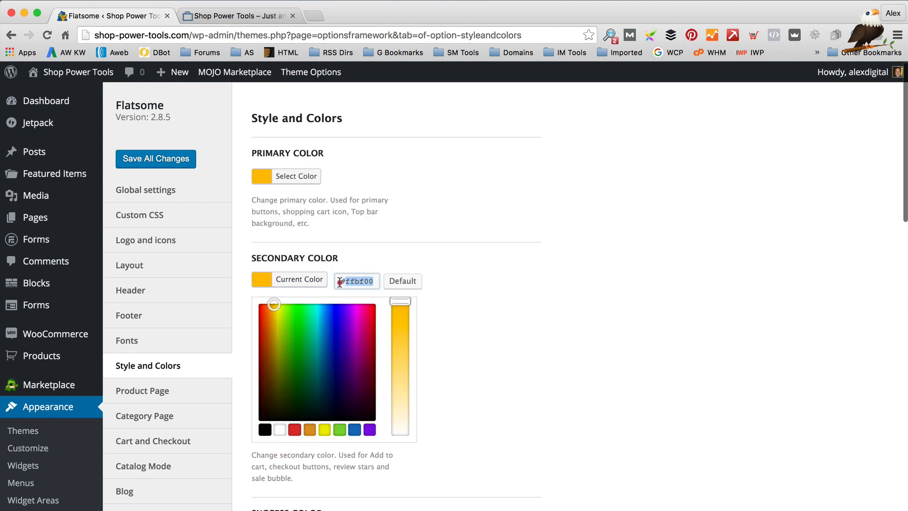
{"action": "type", "text": "111111"}
- Copy #ffbf00 from the primary colour and paste it as the default link colour
{"action": "scroll", "coordinate": [423, 300], "scroll_direction": "down", "scroll_amount": 7}
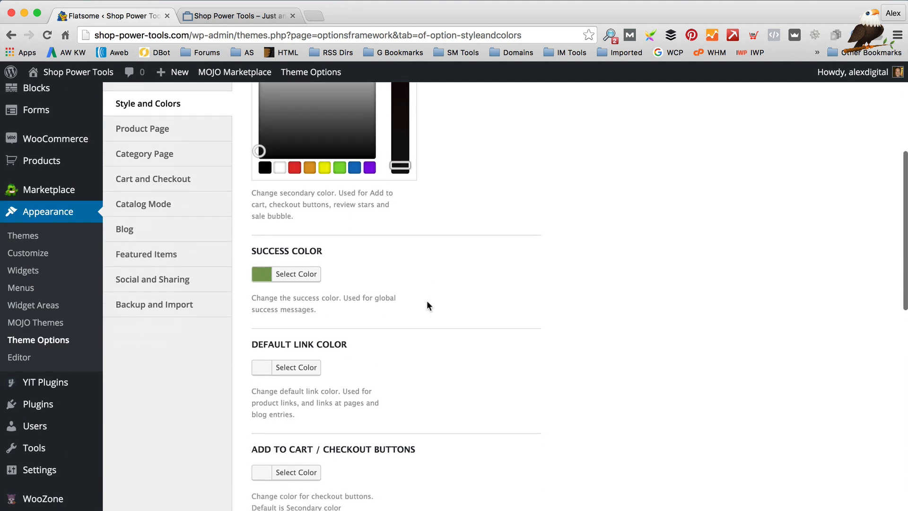
{"action": "scroll", "coordinate": [426, 306], "scroll_direction": "down", "scroll_amount": 2}
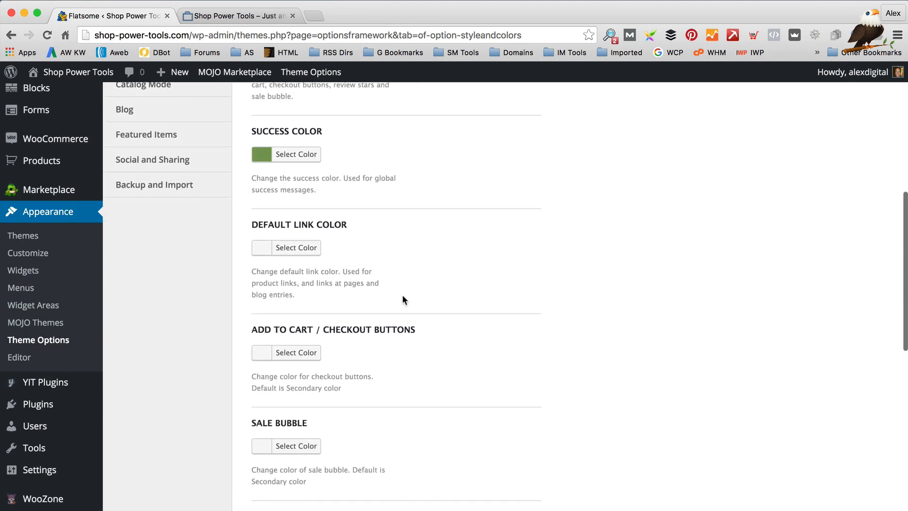
{"action": "left_click", "coordinate": [286, 247]}
{"action": "scroll", "coordinate": [395, 265], "scroll_direction": "down", "scroll_amount": 5}
{"action": "scroll", "coordinate": [407, 283], "scroll_direction": "up", "scroll_amount": 14}
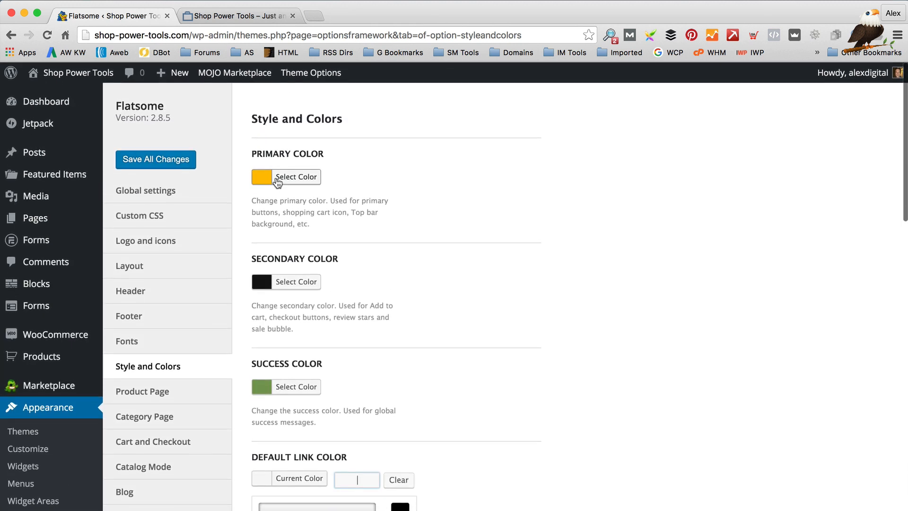
{"action": "left_click", "coordinate": [279, 176]}
{"action": "left_click_drag", "start_coordinate": [337, 175], "coordinate": [379, 180]}
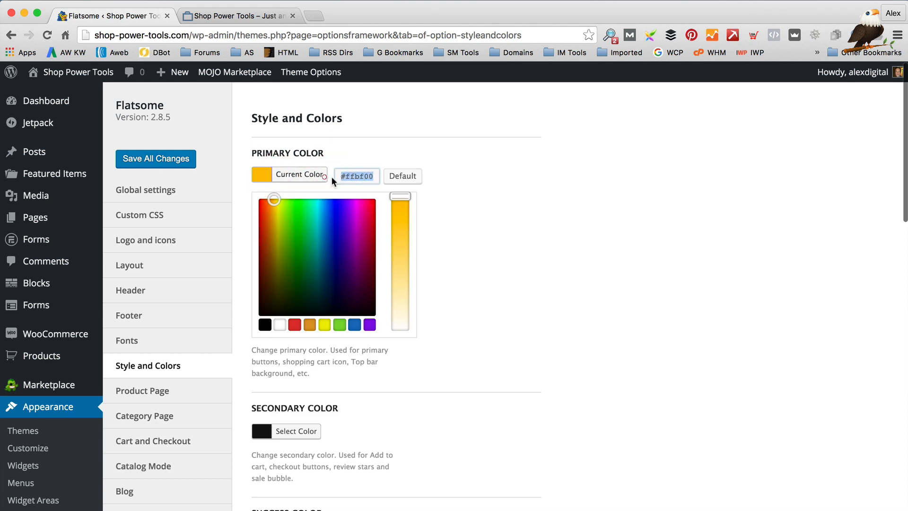
{"action": "scroll", "coordinate": [537, 245], "scroll_direction": "down", "scroll_amount": 15}
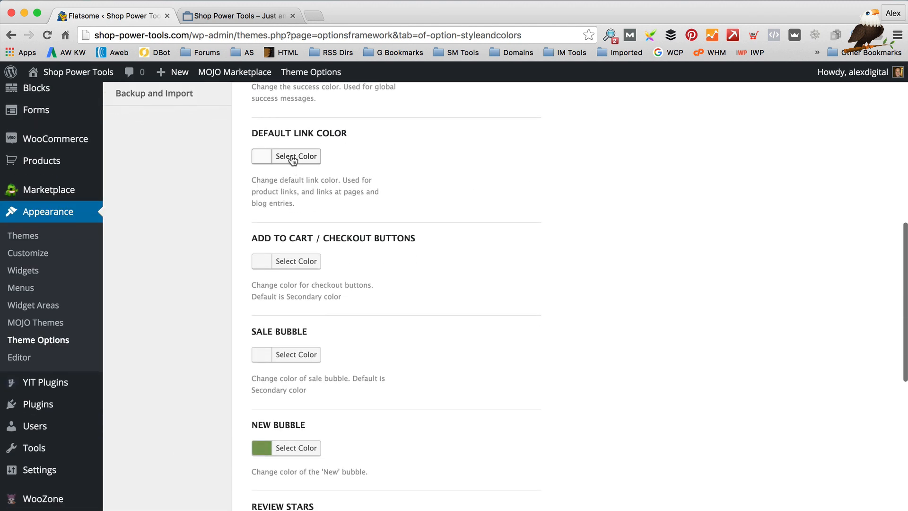
{"action": "left_click", "coordinate": [288, 157]}
{"action": "scroll", "coordinate": [333, 209], "scroll_direction": "up", "scroll_amount": 5}
{"action": "key", "text": "ctrl+v"}
- Set the sale bubble and review stars colours to #ffbf00
{"action": "scroll", "coordinate": [462, 313], "scroll_direction": "down", "scroll_amount": 4}
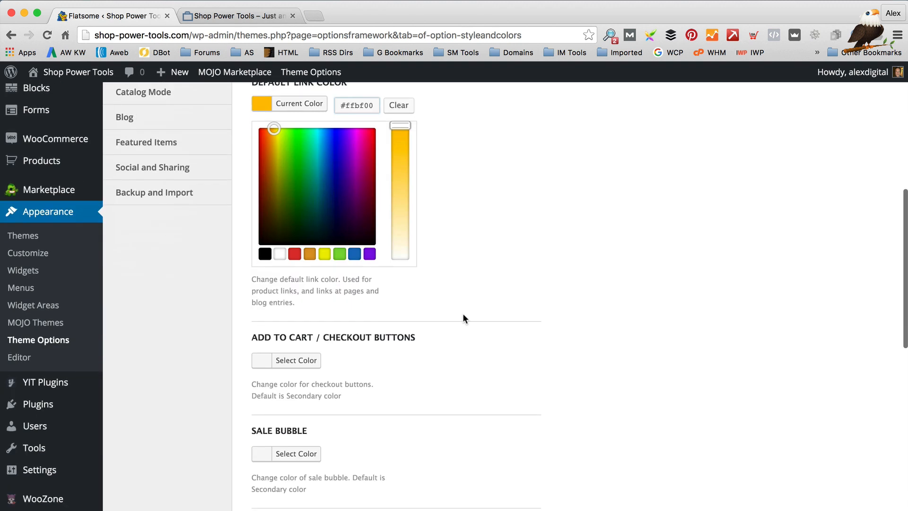
{"action": "scroll", "coordinate": [454, 312], "scroll_direction": "down", "scroll_amount": 3}
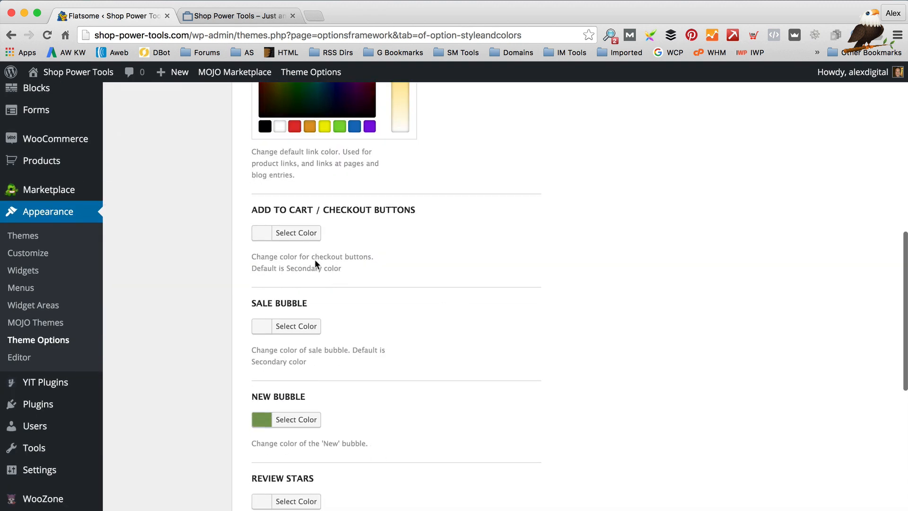
{"action": "scroll", "coordinate": [370, 279], "scroll_direction": "down", "scroll_amount": 1}
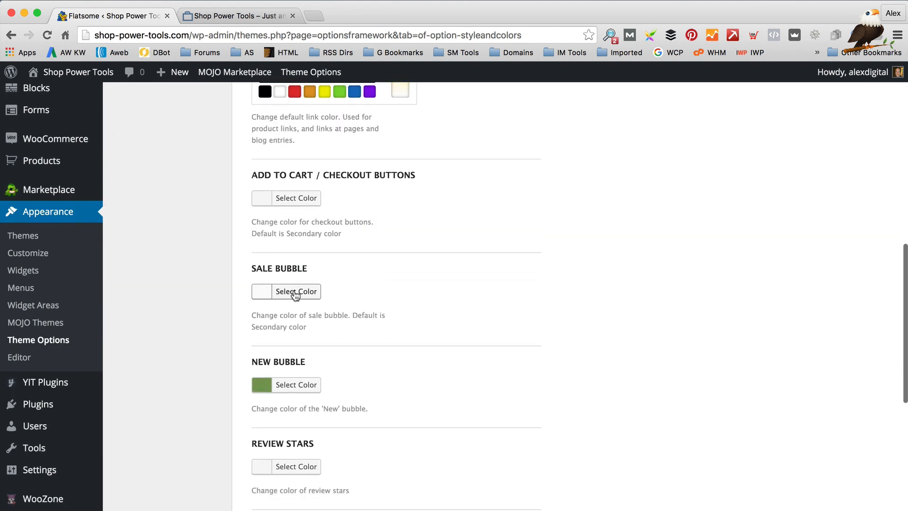
{"action": "scroll", "coordinate": [419, 279], "scroll_direction": "down", "scroll_amount": 1}
{"action": "scroll", "coordinate": [416, 279], "scroll_direction": "up", "scroll_amount": 1}
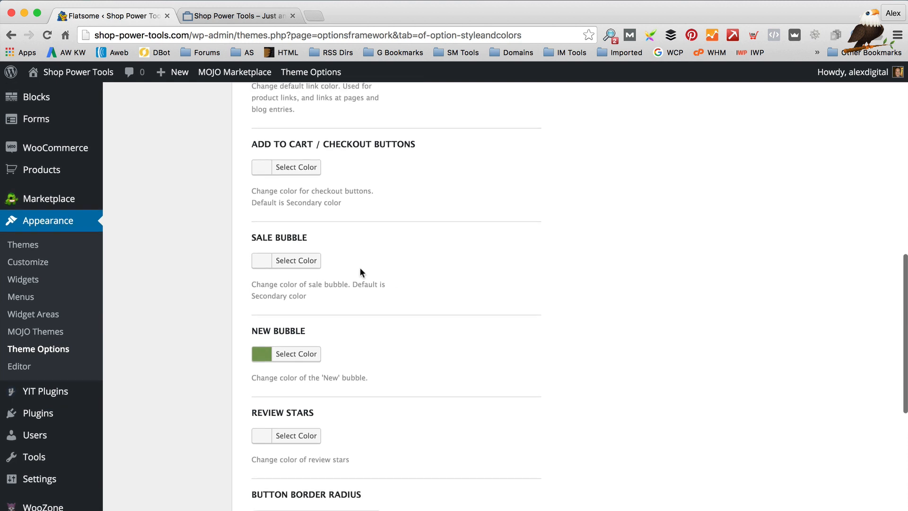
{"action": "left_click", "coordinate": [306, 262]}
{"action": "key", "text": "super+v"}
{"action": "left_click", "coordinate": [501, 220]}
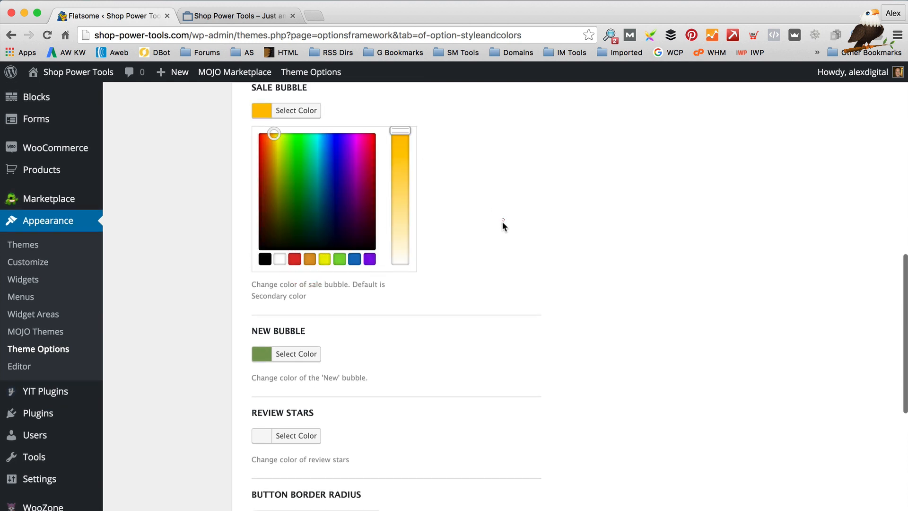
{"action": "scroll", "coordinate": [501, 222], "scroll_direction": "down", "scroll_amount": 3}
{"action": "scroll", "coordinate": [500, 234], "scroll_direction": "down", "scroll_amount": 2}
{"action": "left_click", "coordinate": [301, 250]}
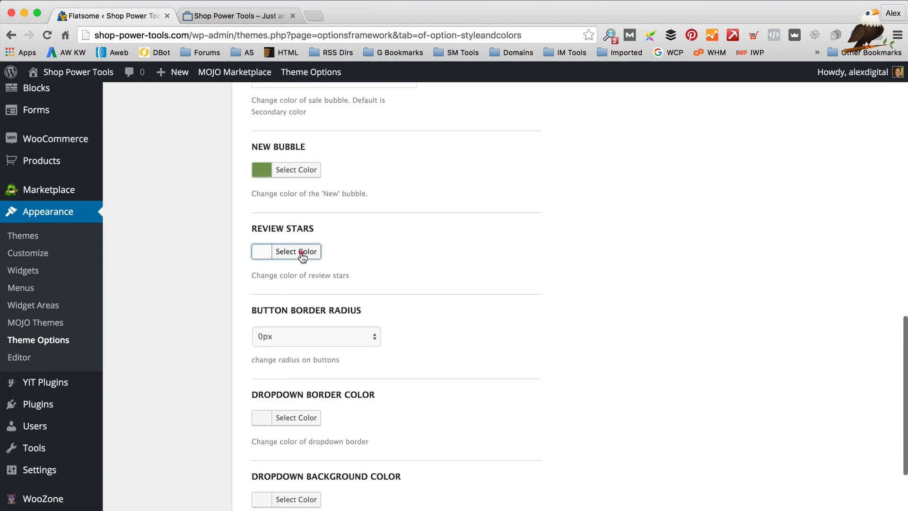
{"action": "key", "text": "super+v"}
{"action": "left_click", "coordinate": [523, 261]}
- Save all changes to the Flatsome theme options
{"action": "scroll", "coordinate": [522, 264], "scroll_direction": "down", "scroll_amount": 6}
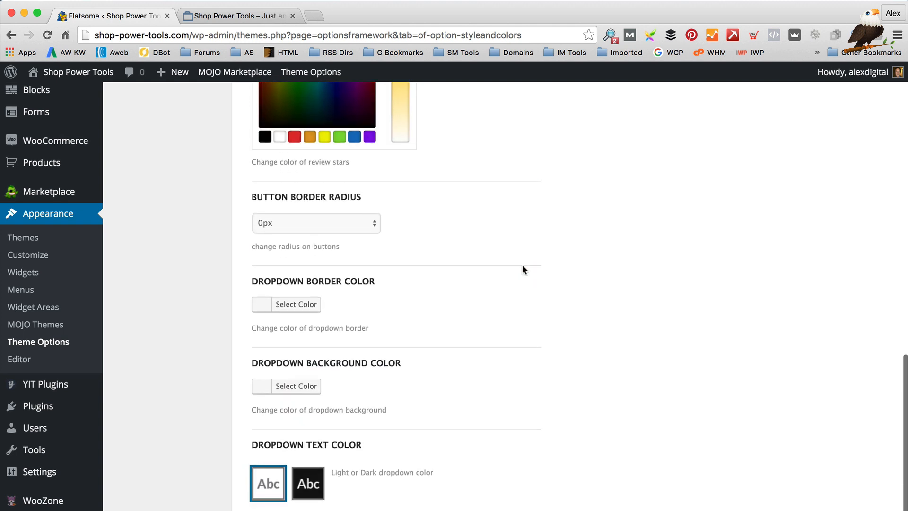
{"action": "scroll", "coordinate": [520, 266], "scroll_direction": "down", "scroll_amount": 2}
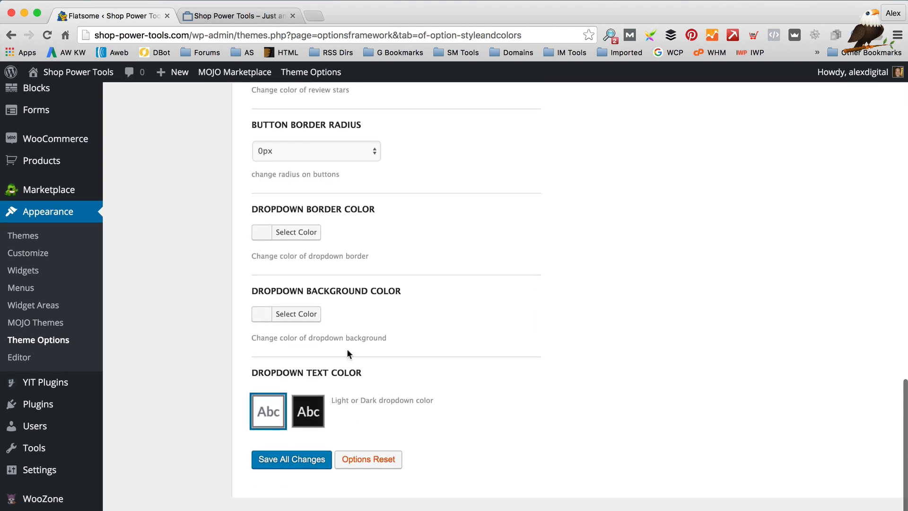
{"action": "left_click", "coordinate": [277, 460]}
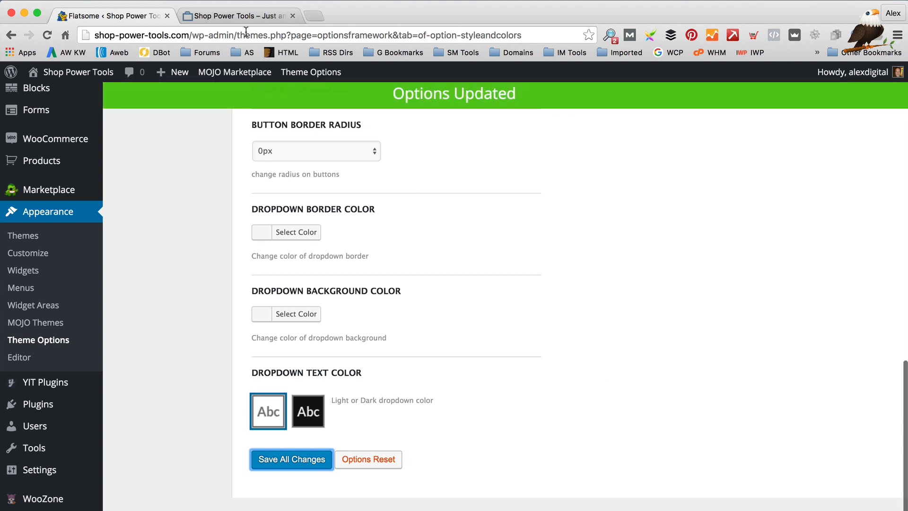
{"action": "left_click", "coordinate": [239, 15]}
- Reload the shop home page to check the new orange colours, then start a new browser tab
{"action": "left_click", "coordinate": [46, 35]}
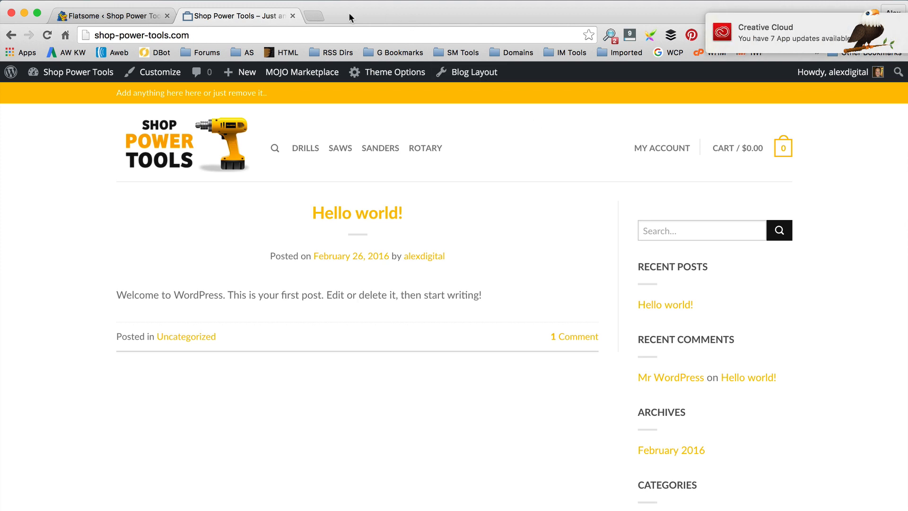
{"action": "left_click", "coordinate": [561, 13]}
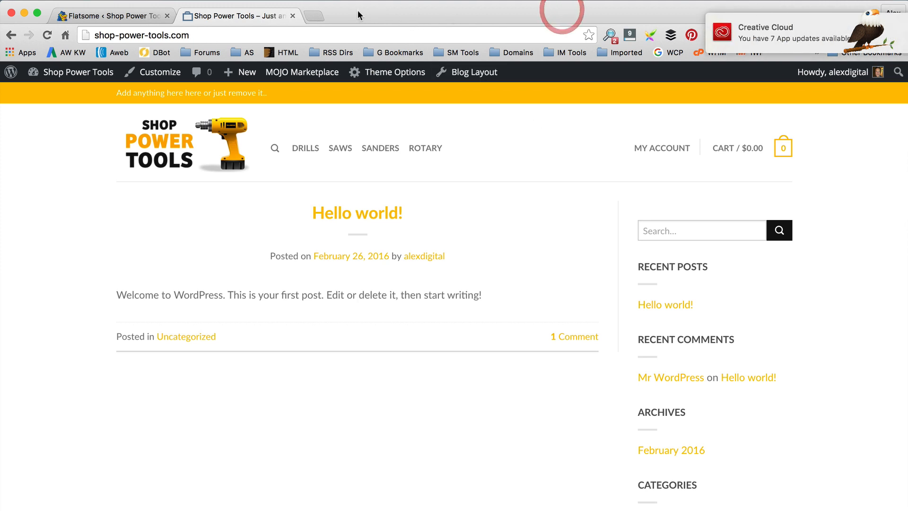
{"action": "left_click", "coordinate": [314, 13]}
- Search Google for 'flatsome' and open the theme's ThemeForest live preview
{"action": "type", "text": "flatsom"}
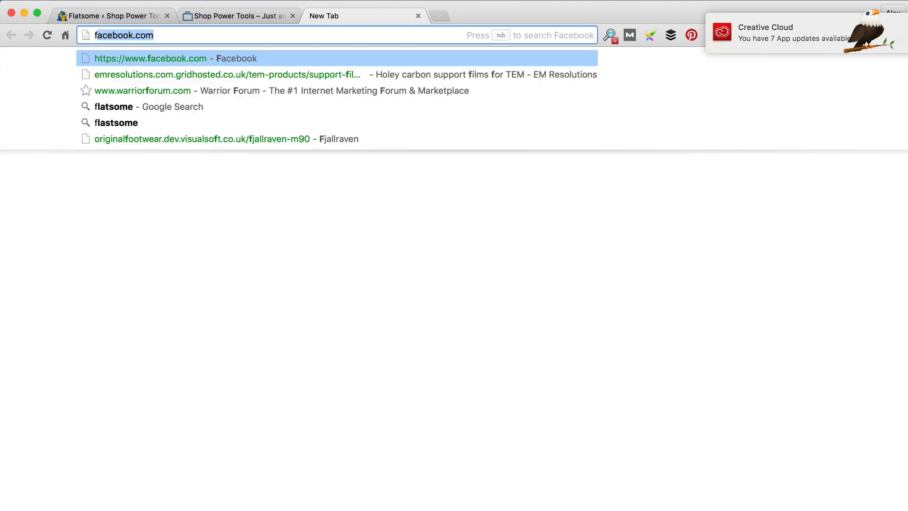
{"action": "type", "text": "e"}
{"action": "key", "text": "Return"}
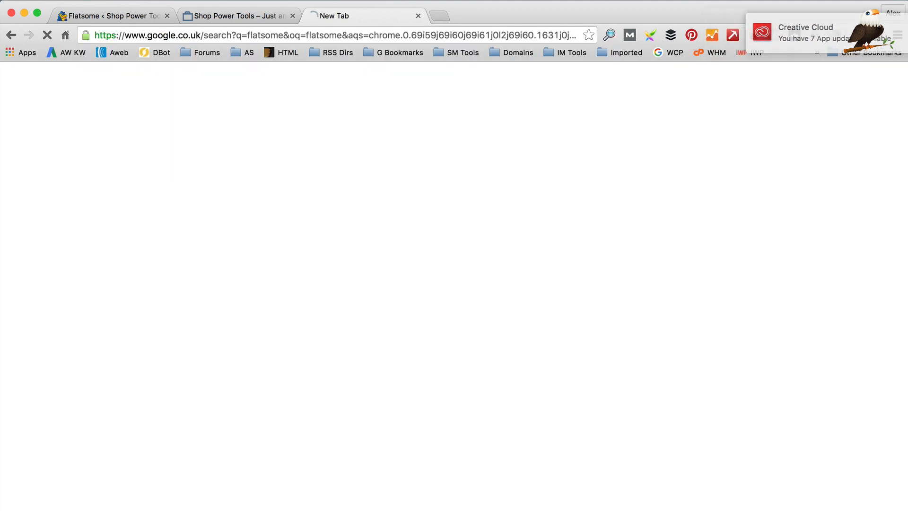
{"action": "left_click", "coordinate": [203, 180]}
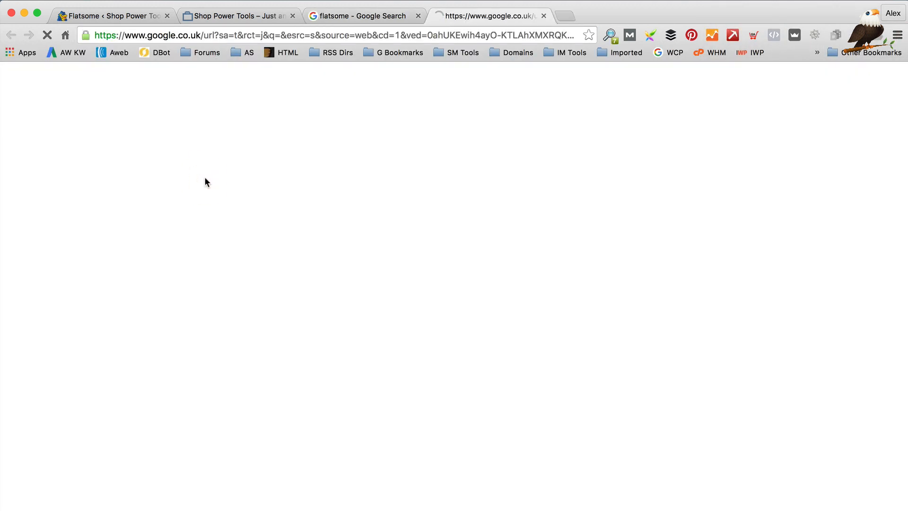
{"action": "scroll", "coordinate": [298, 468], "scroll_direction": "down", "scroll_amount": 2}
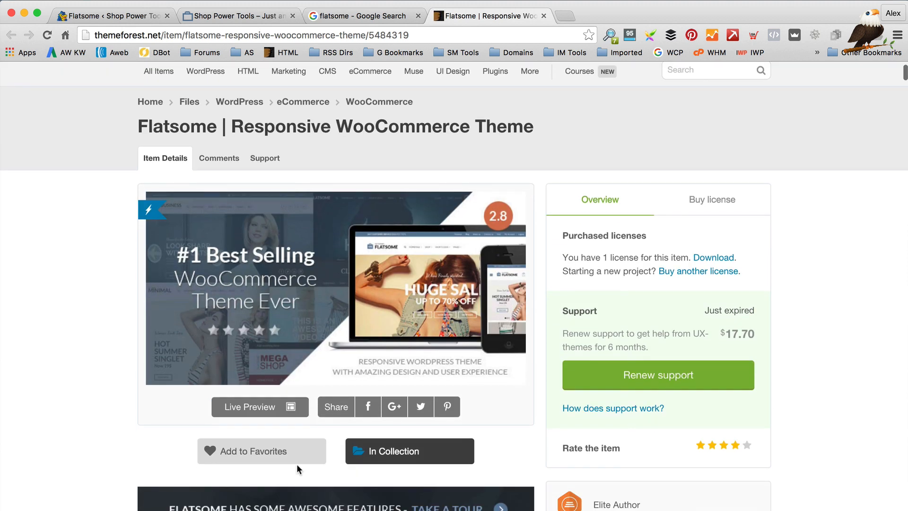
{"action": "scroll", "coordinate": [294, 299], "scroll_direction": "up", "scroll_amount": 2}
{"action": "scroll", "coordinate": [295, 265], "scroll_direction": "down", "scroll_amount": 7}
{"action": "scroll", "coordinate": [298, 237], "scroll_direction": "up", "scroll_amount": 1}
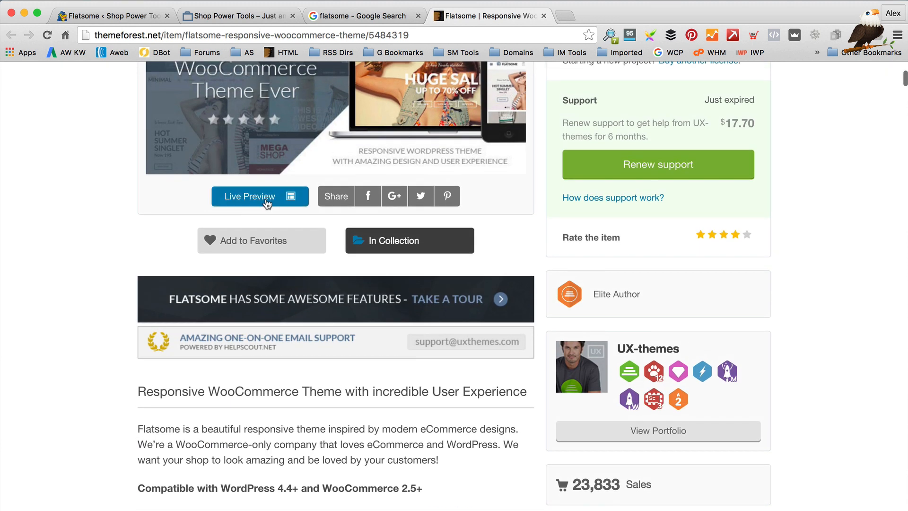
{"action": "left_click", "coordinate": [266, 197]}
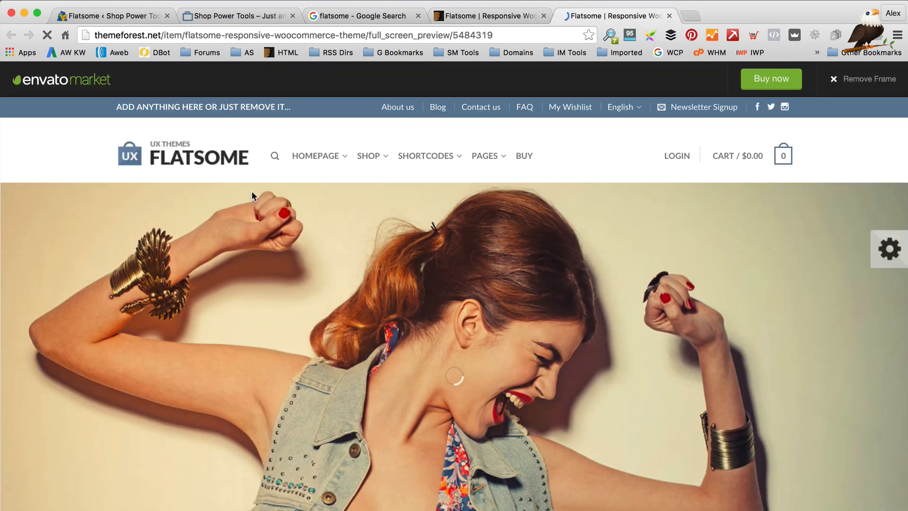
- View and scroll through the Grid Style 3 demo homepage
{"action": "scroll", "coordinate": [255, 203], "scroll_direction": "down", "scroll_amount": 10}
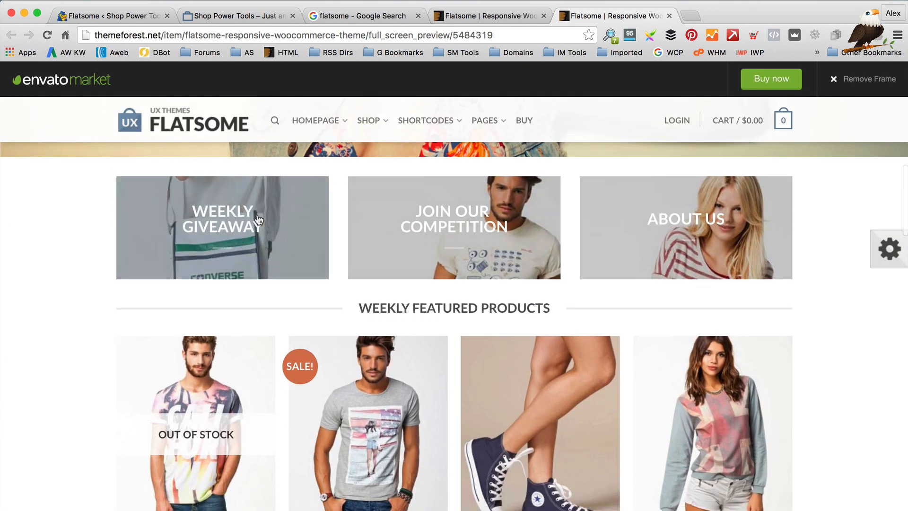
{"action": "scroll", "coordinate": [257, 219], "scroll_direction": "down", "scroll_amount": 10}
{"action": "scroll", "coordinate": [284, 219], "scroll_direction": "up", "scroll_amount": 18}
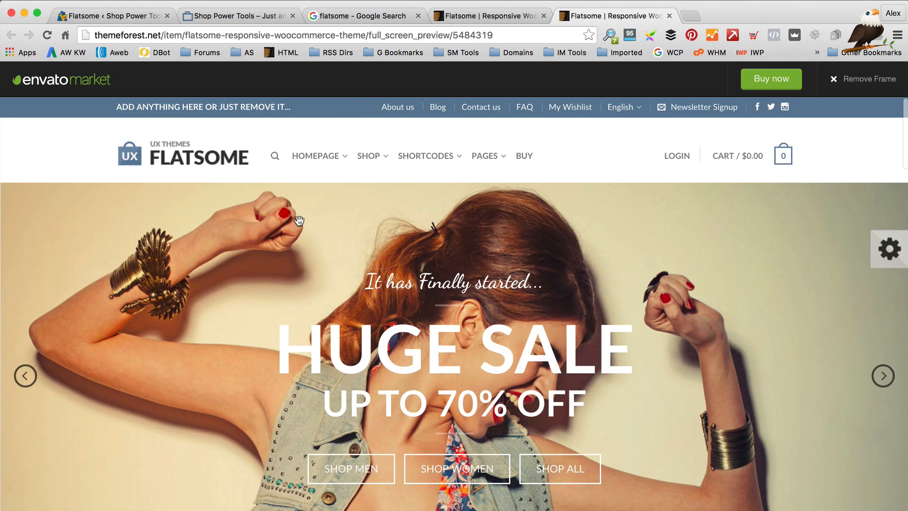
{"action": "mouse_move", "coordinate": [319, 156]}
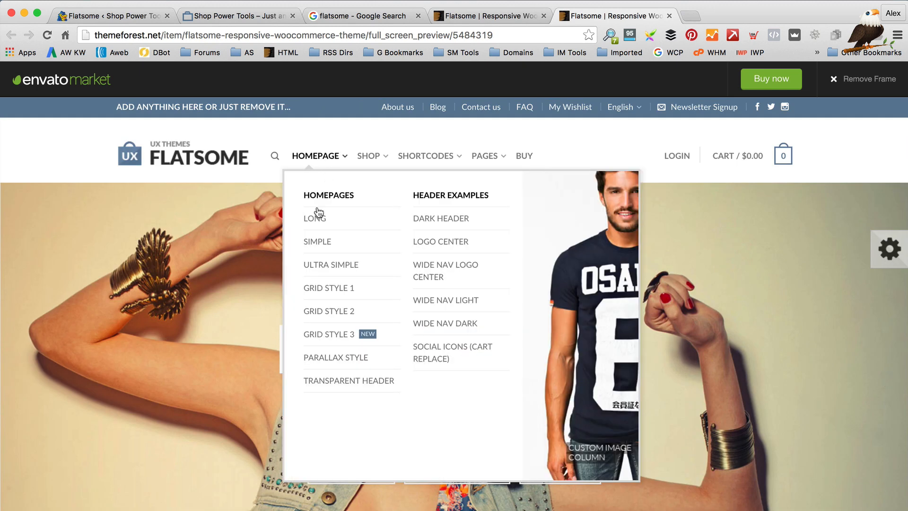
{"action": "left_click", "coordinate": [322, 335]}
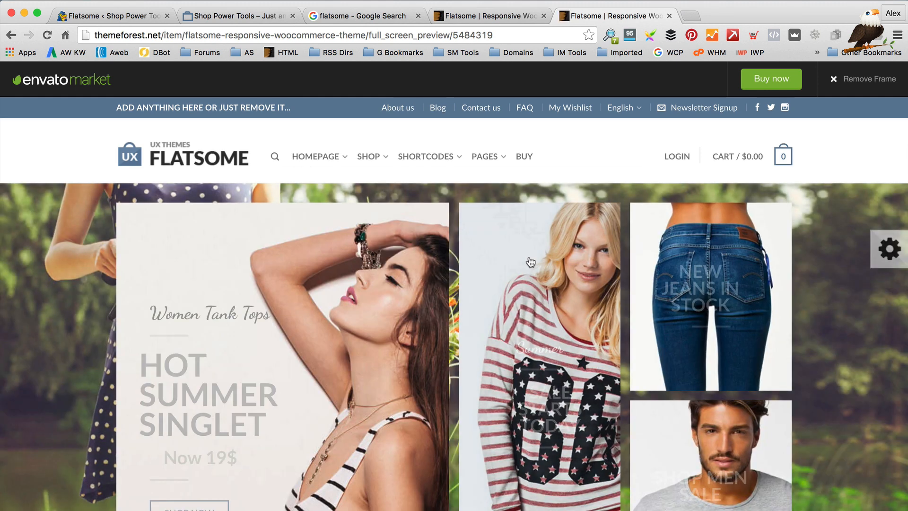
{"action": "scroll", "coordinate": [359, 228], "scroll_direction": "down", "scroll_amount": 10}
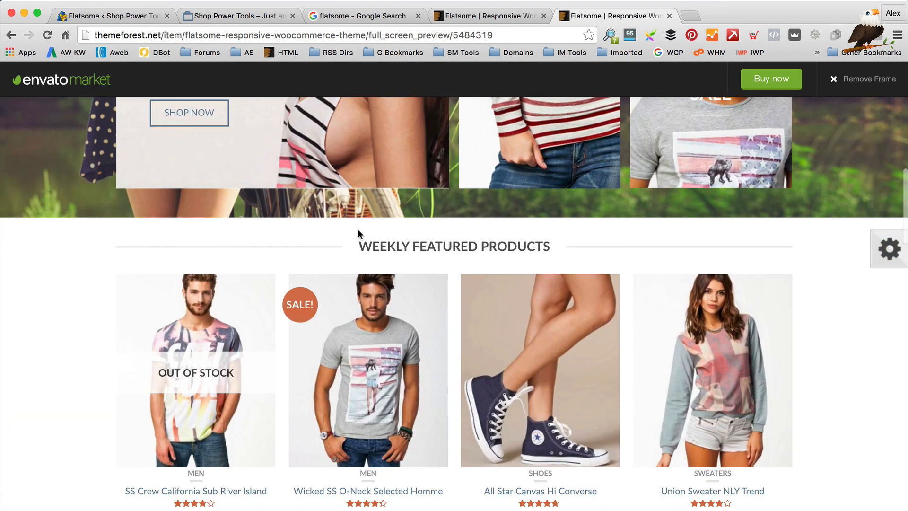
{"action": "scroll", "coordinate": [360, 228], "scroll_direction": "down", "scroll_amount": 20}
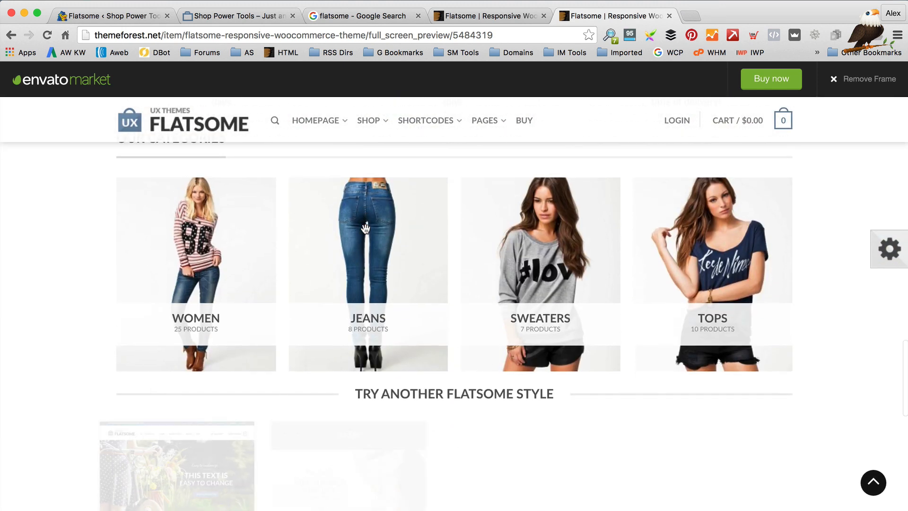
{"action": "scroll", "coordinate": [366, 228], "scroll_direction": "up", "scroll_amount": 20}
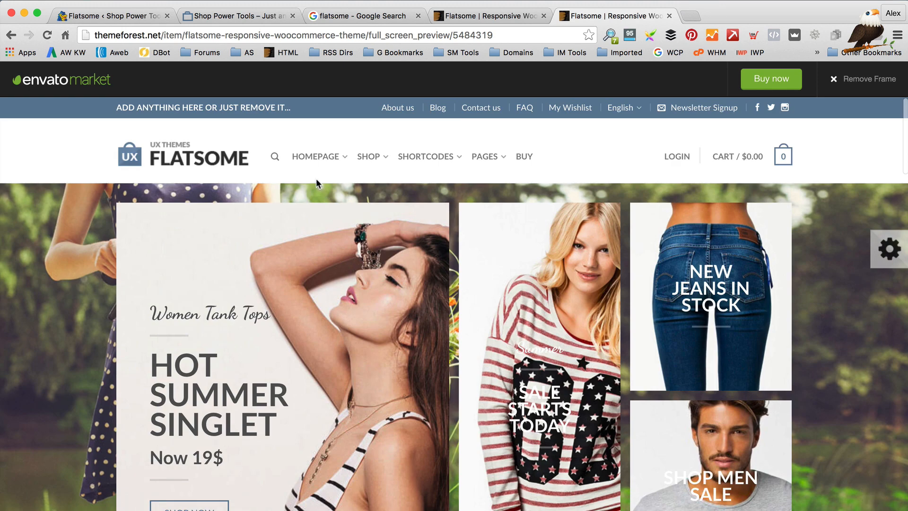
- Browse the demo's About Us page
{"action": "mouse_move", "coordinate": [305, 160]}
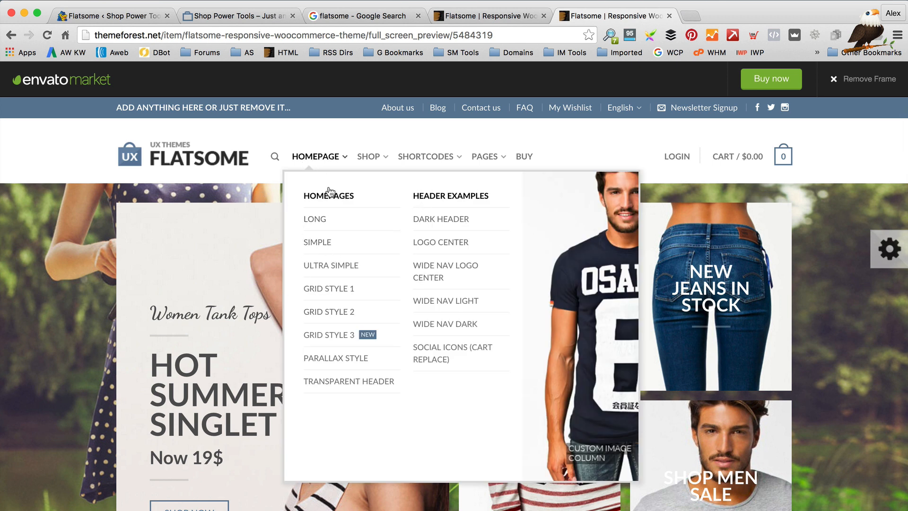
{"action": "mouse_move", "coordinate": [361, 164]}
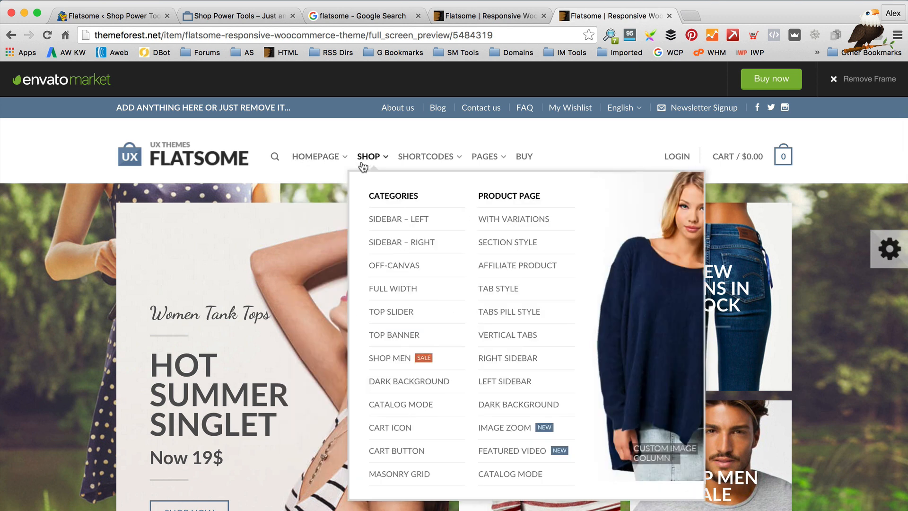
{"action": "left_click", "coordinate": [403, 108]}
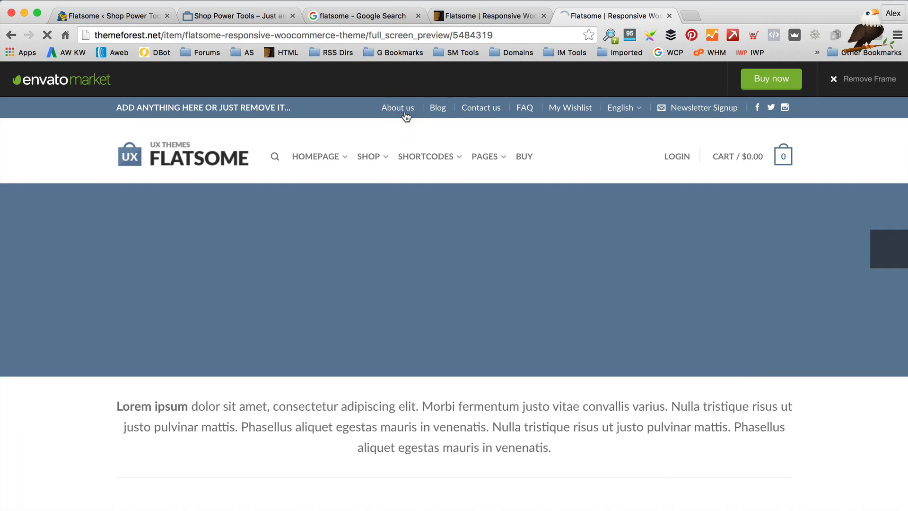
{"action": "scroll", "coordinate": [422, 220], "scroll_direction": "down", "scroll_amount": 10}
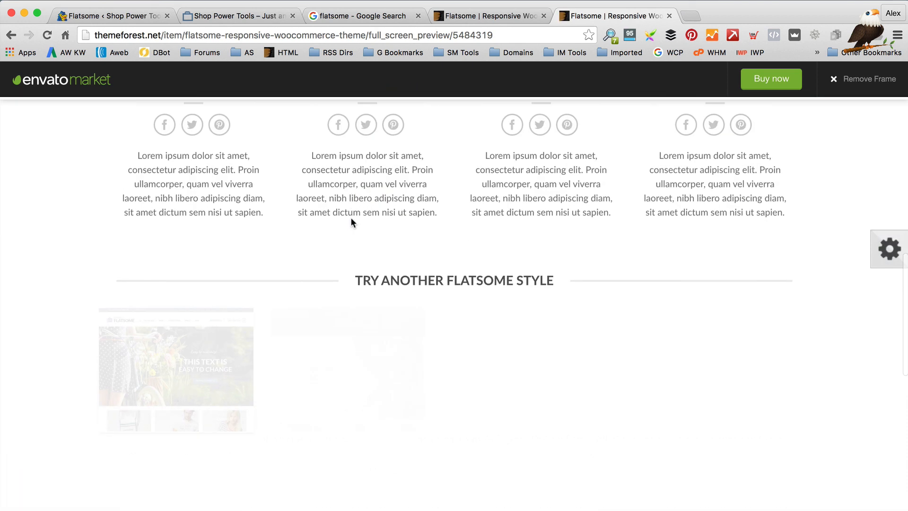
{"action": "scroll", "coordinate": [351, 217], "scroll_direction": "down", "scroll_amount": 6}
{"action": "scroll", "coordinate": [350, 220], "scroll_direction": "up", "scroll_amount": 10}
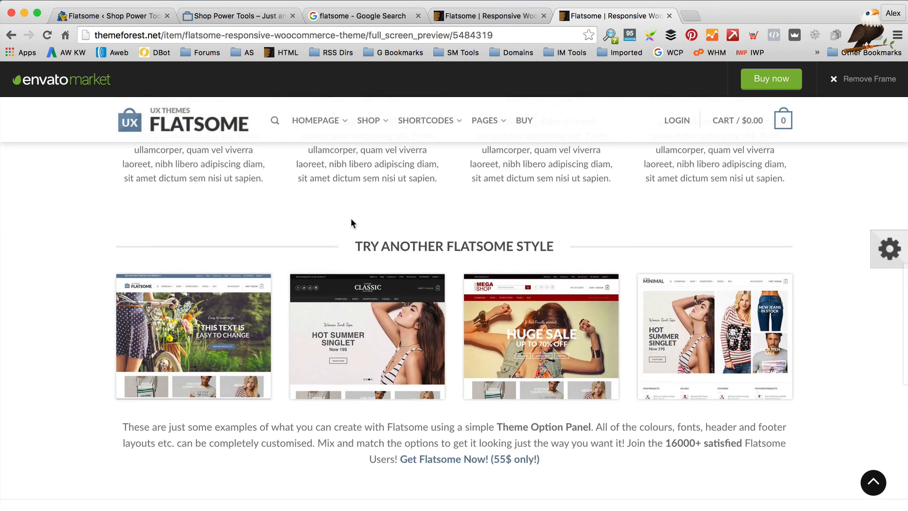
{"action": "scroll", "coordinate": [628, 248], "scroll_direction": "up", "scroll_amount": 8}
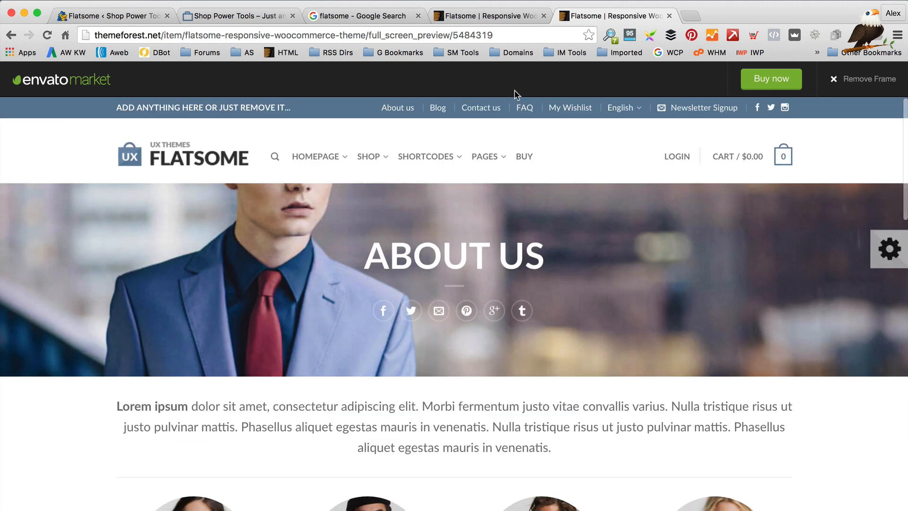
- Look through the demo's FAQ page, then return to the Shop Power Tools theme settings
{"action": "left_click", "coordinate": [525, 113]}
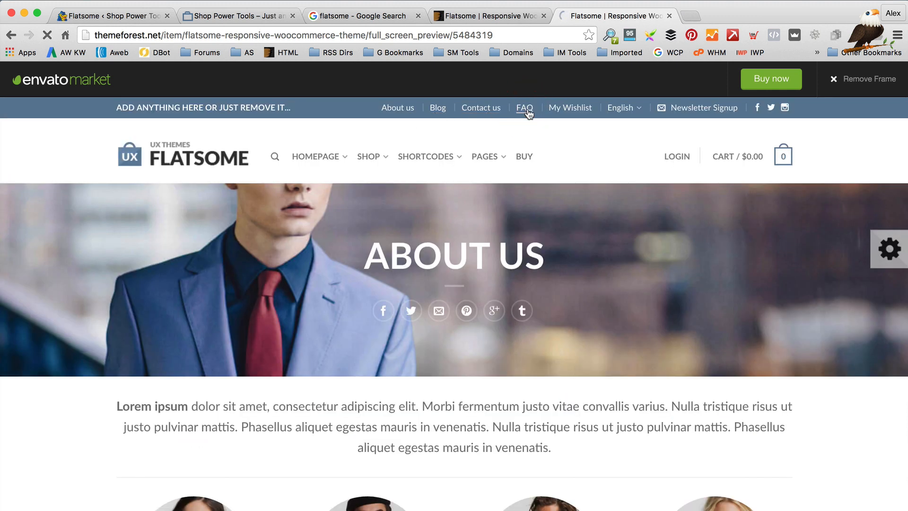
{"action": "scroll", "coordinate": [421, 208], "scroll_direction": "down", "scroll_amount": 10}
{"action": "scroll", "coordinate": [401, 214], "scroll_direction": "up", "scroll_amount": 6}
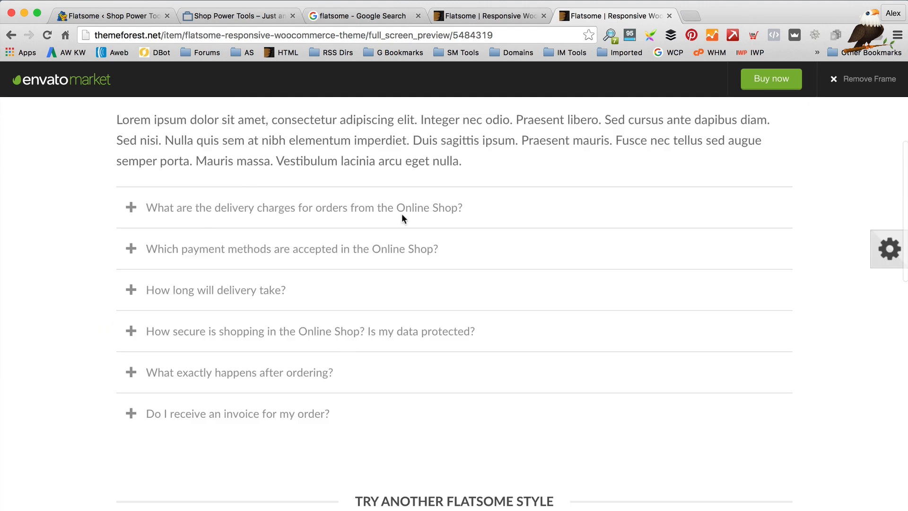
{"action": "scroll", "coordinate": [401, 218], "scroll_direction": "up", "scroll_amount": 3}
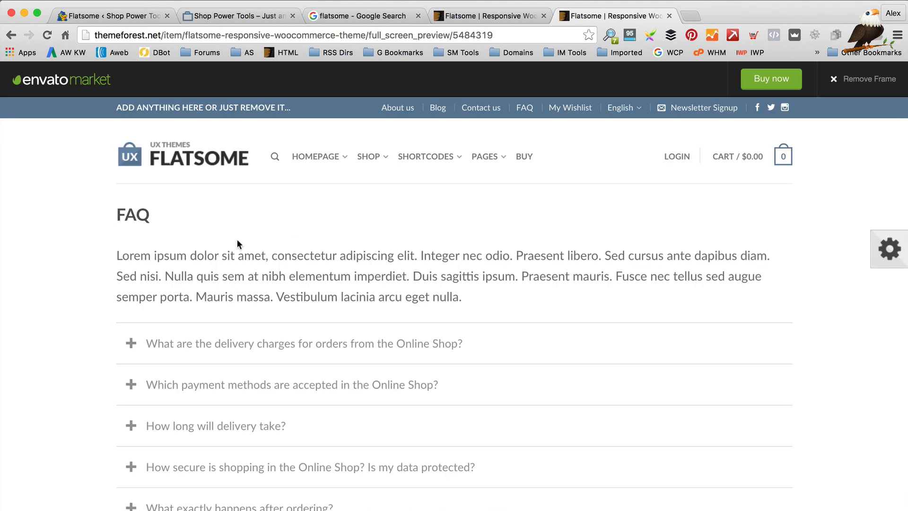
{"action": "left_click_drag", "start_coordinate": [235, 255], "coordinate": [378, 256]}
{"action": "left_click", "coordinate": [394, 273]}
{"action": "left_click", "coordinate": [225, 18]}
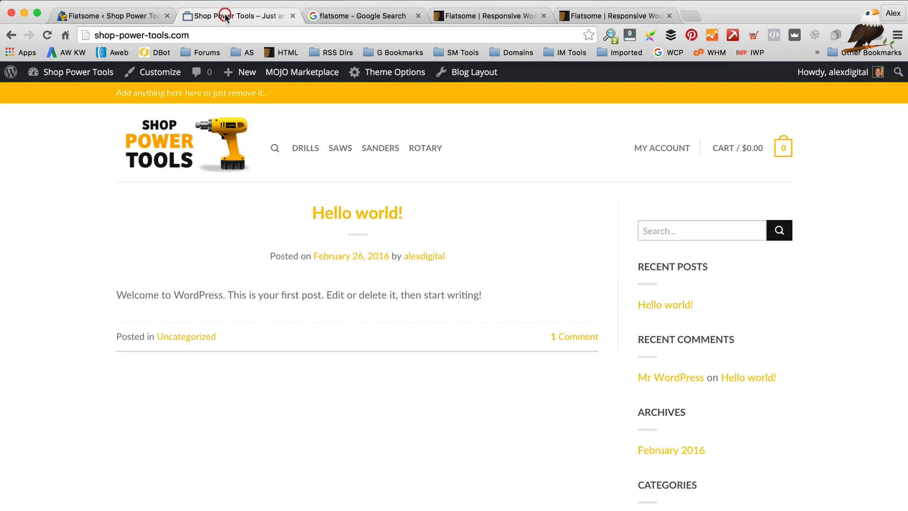
{"action": "left_click", "coordinate": [114, 16]}
- Install and activate the WordPress Importer 0.6.1 plugin from Tools > Import
{"action": "scroll", "coordinate": [142, 289], "scroll_direction": "down", "scroll_amount": 2}
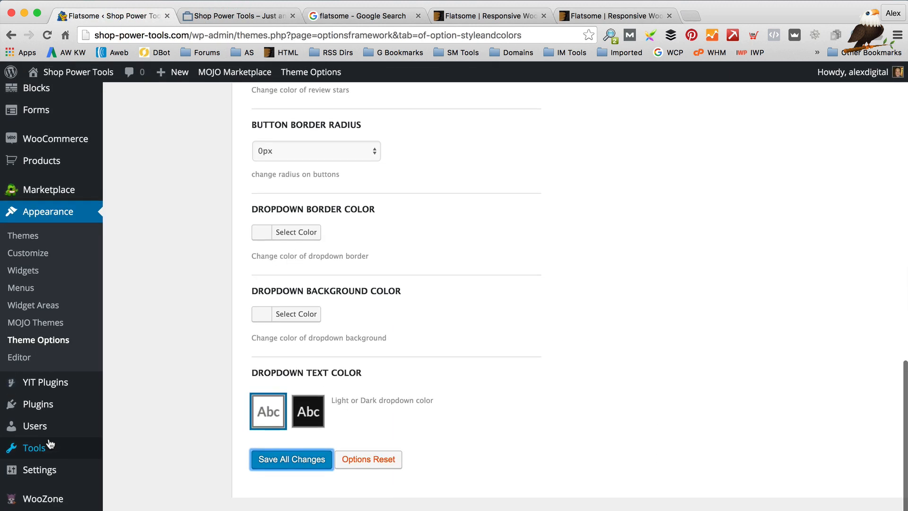
{"action": "mouse_move", "coordinate": [50, 444]}
{"action": "left_click", "coordinate": [124, 441]}
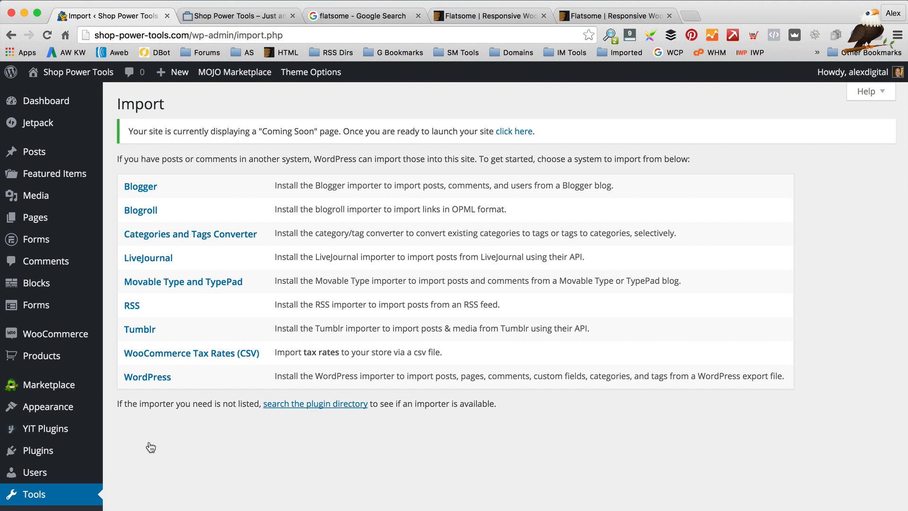
{"action": "left_click", "coordinate": [158, 381]}
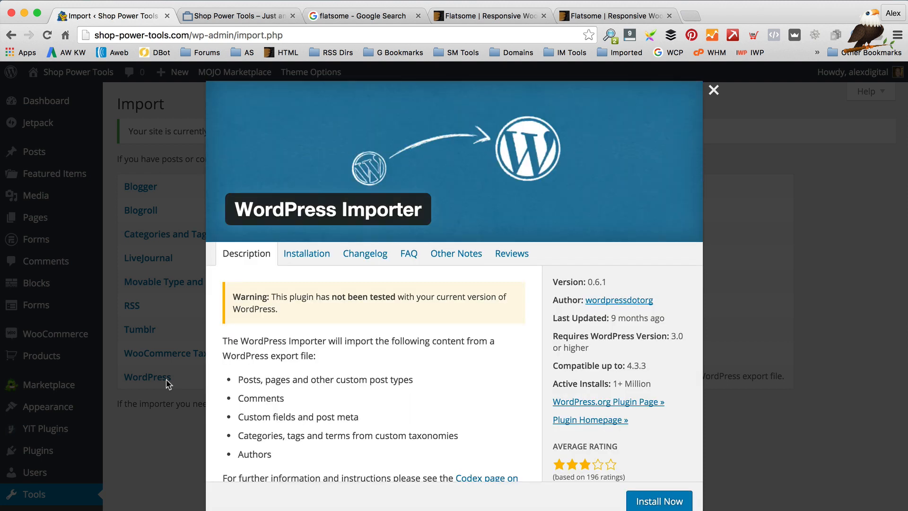
{"action": "left_click", "coordinate": [648, 500]}
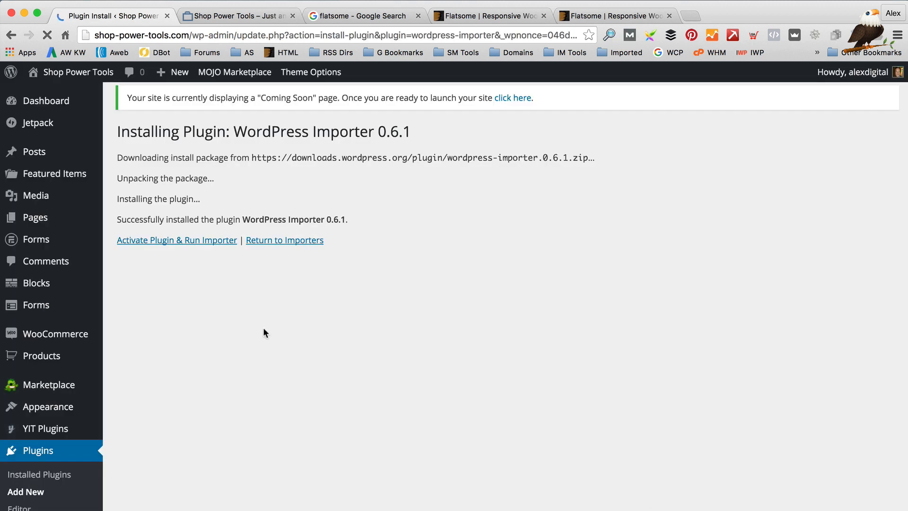
{"action": "left_click", "coordinate": [208, 241]}
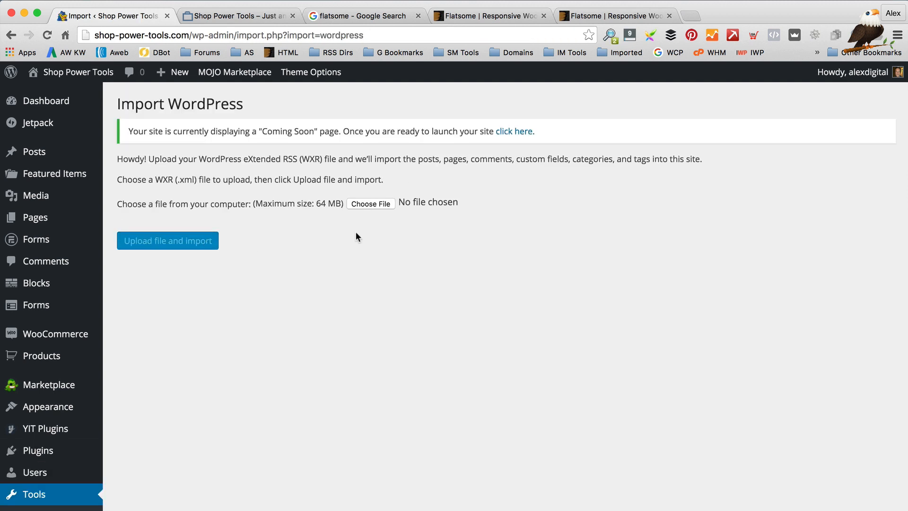
- Upload flatsome_demo_content.xml from Shop Power tools > flatsome_main > Dummy Data to the importer
{"action": "left_click", "coordinate": [370, 204]}
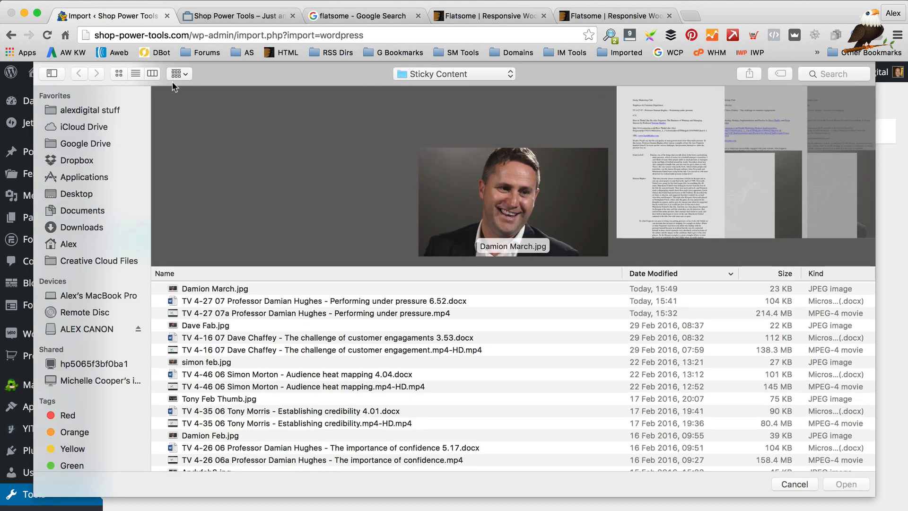
{"action": "left_click", "coordinate": [102, 112]}
{"action": "double_click", "coordinate": [190, 300]}
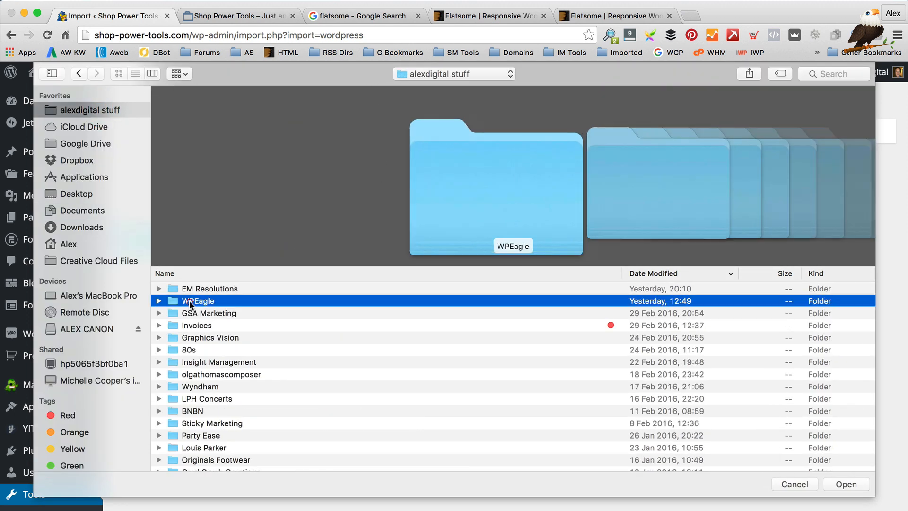
{"action": "left_click", "coordinate": [229, 288]}
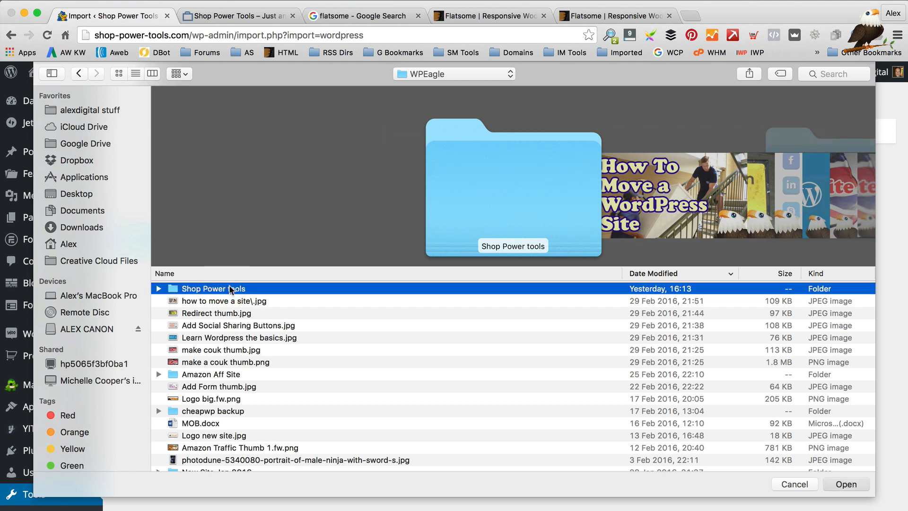
{"action": "double_click", "coordinate": [232, 288]}
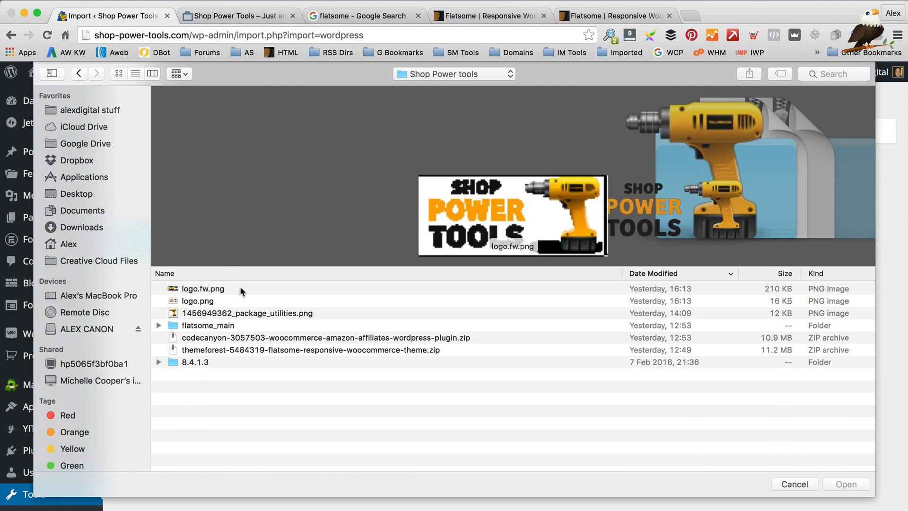
{"action": "left_click", "coordinate": [188, 324]}
{"action": "double_click", "coordinate": [188, 325]}
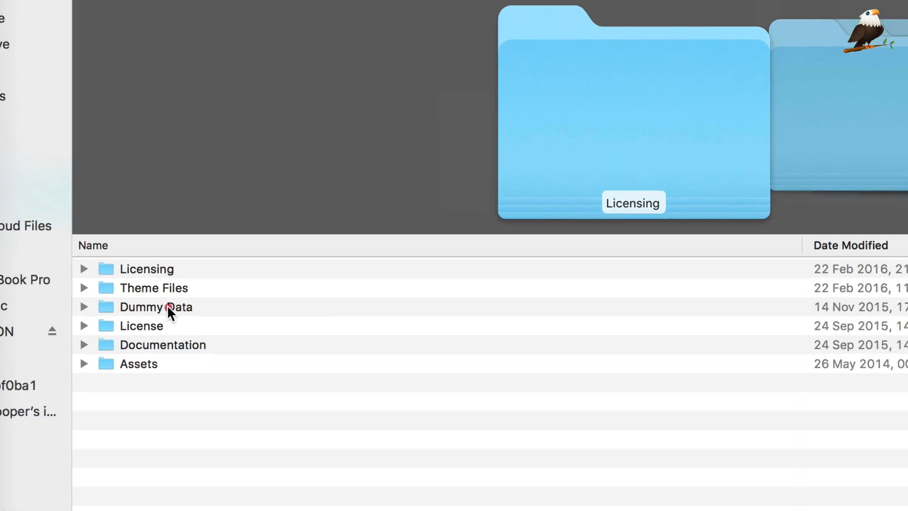
{"action": "double_click", "coordinate": [166, 307]}
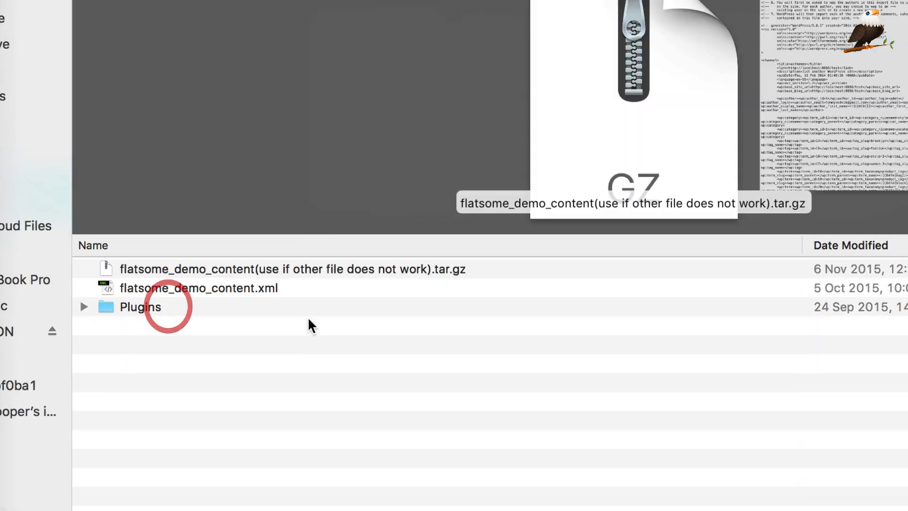
{"action": "left_click", "coordinate": [255, 289]}
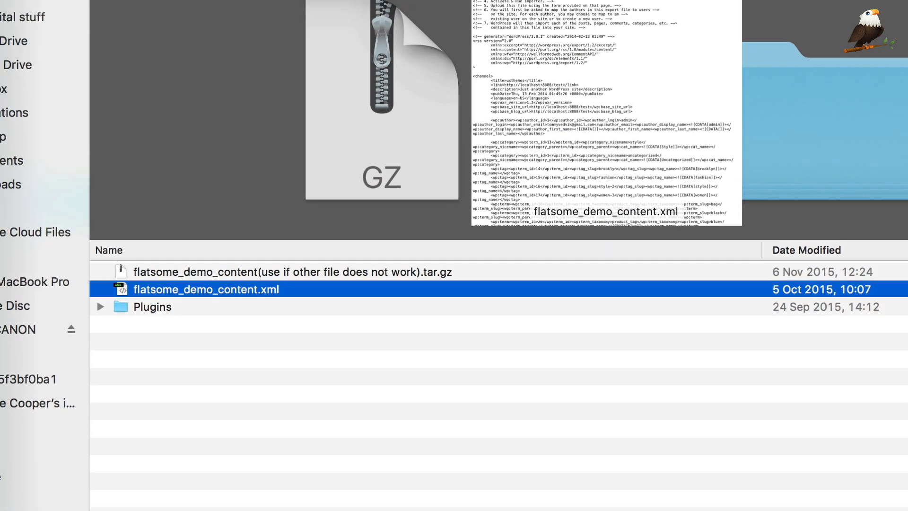
{"action": "left_click", "coordinate": [840, 480]}
{"action": "left_click", "coordinate": [173, 233]}
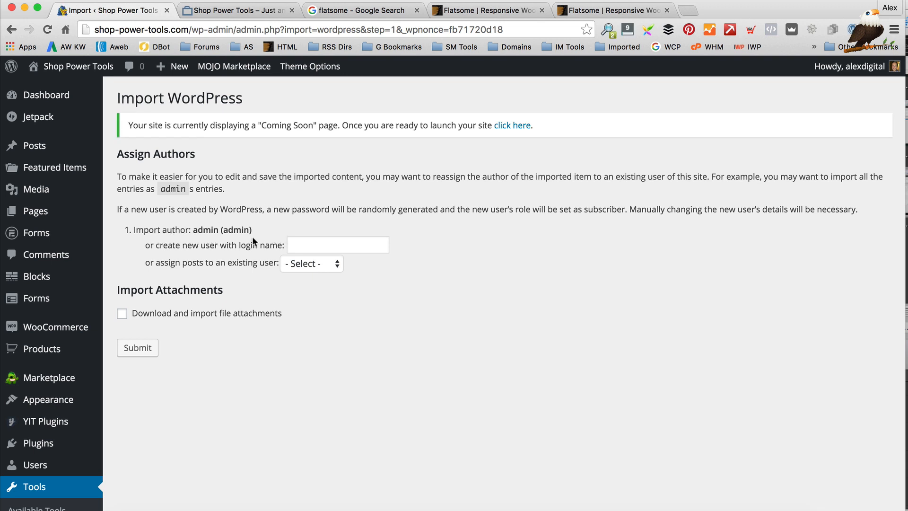
- Import the demo content under new author 'demo', including downloaded file attachments
{"action": "left_click", "coordinate": [310, 272]}
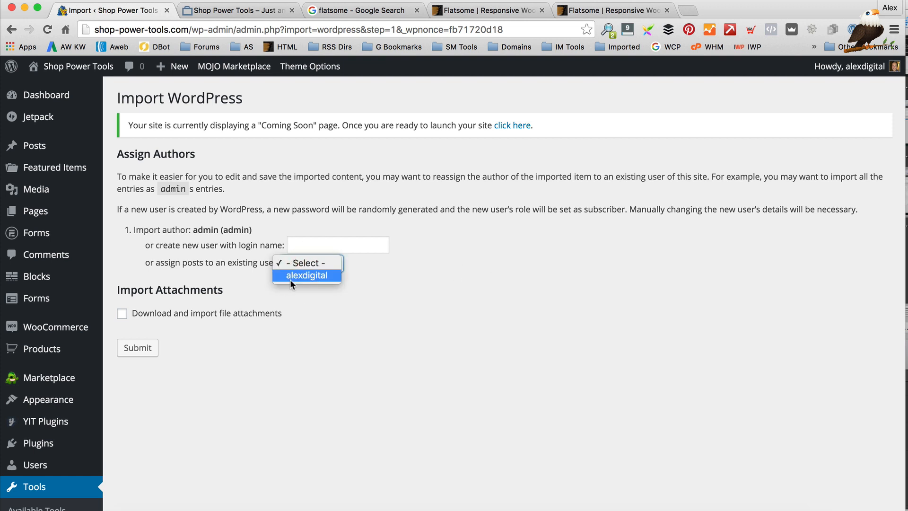
{"action": "left_click", "coordinate": [241, 265]}
{"action": "left_click", "coordinate": [363, 244]}
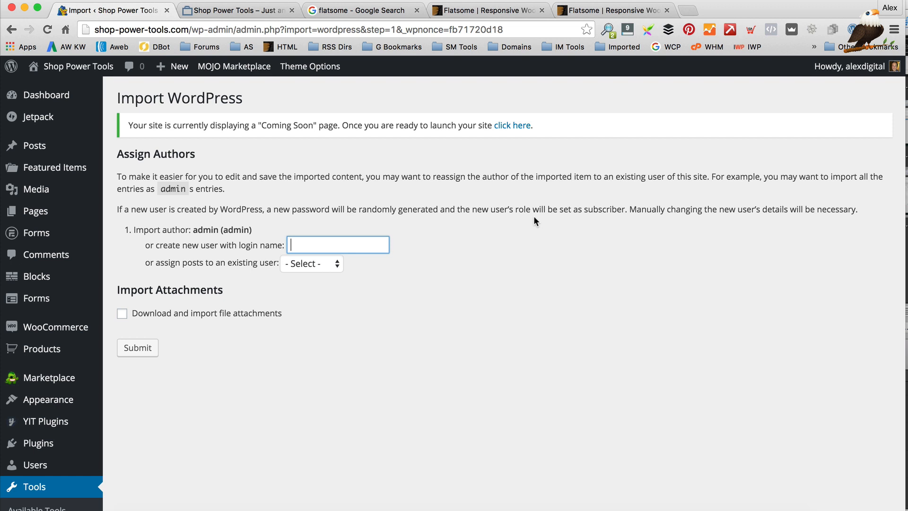
{"action": "type", "text": "democontent"}
{"action": "scroll", "coordinate": [558, 257], "scroll_direction": "down", "scroll_amount": 1}
{"action": "left_click", "coordinate": [558, 252]}
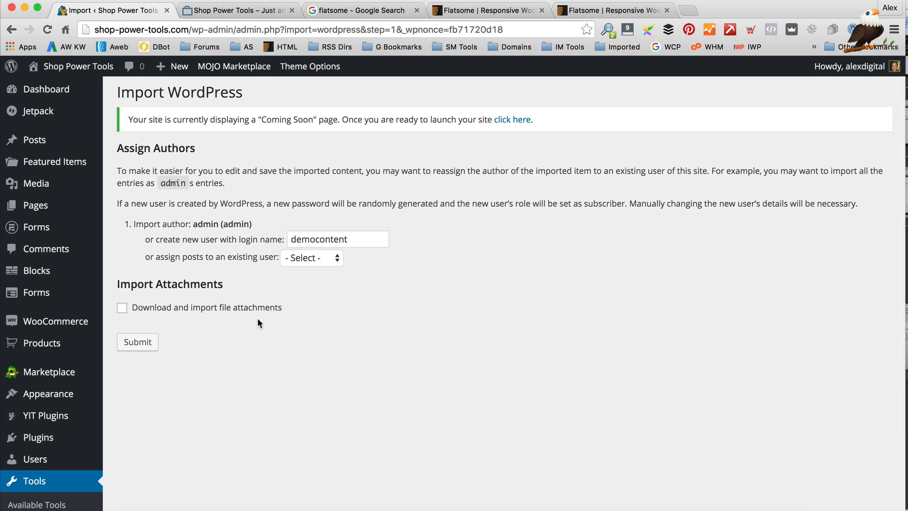
{"action": "left_click", "coordinate": [122, 308]}
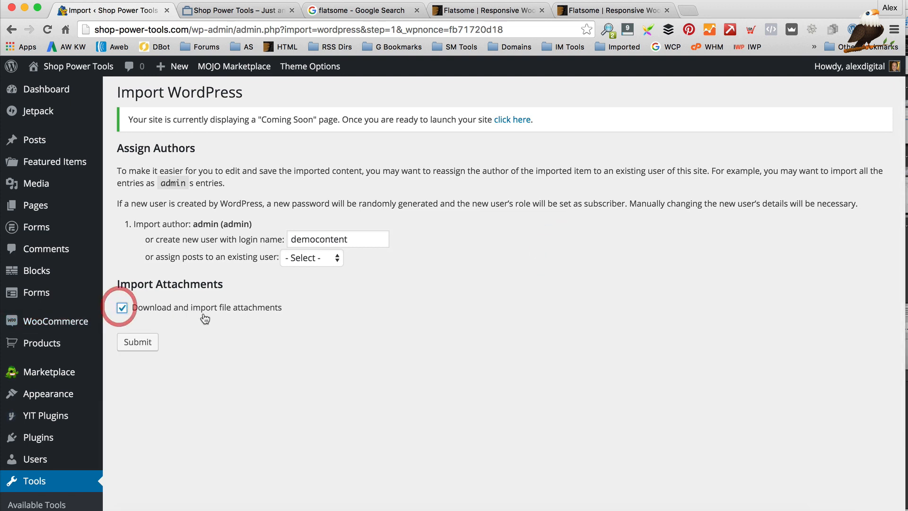
{"action": "scroll", "coordinate": [158, 323], "scroll_direction": "down", "scroll_amount": 1}
{"action": "left_click", "coordinate": [139, 331]}
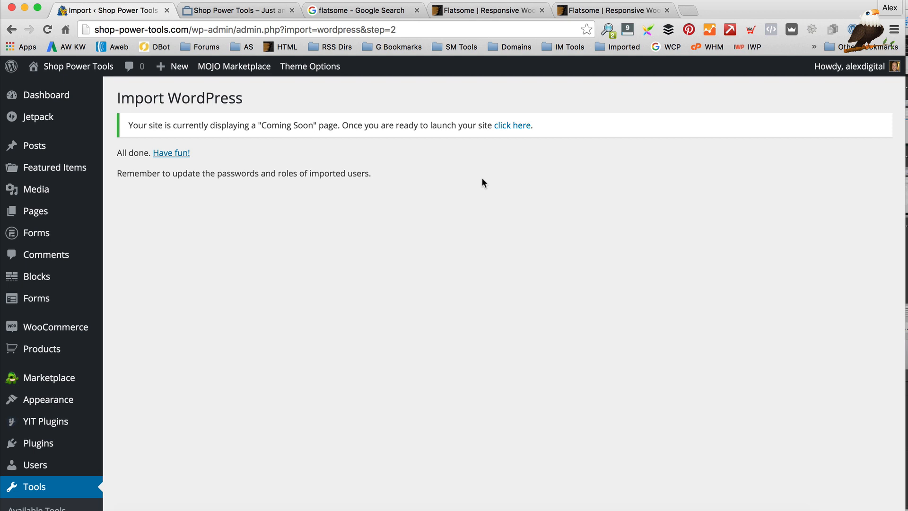
- View the Grid style 3 page from All Pages on the live site and scroll through it
{"action": "mouse_move", "coordinate": [61, 211]}
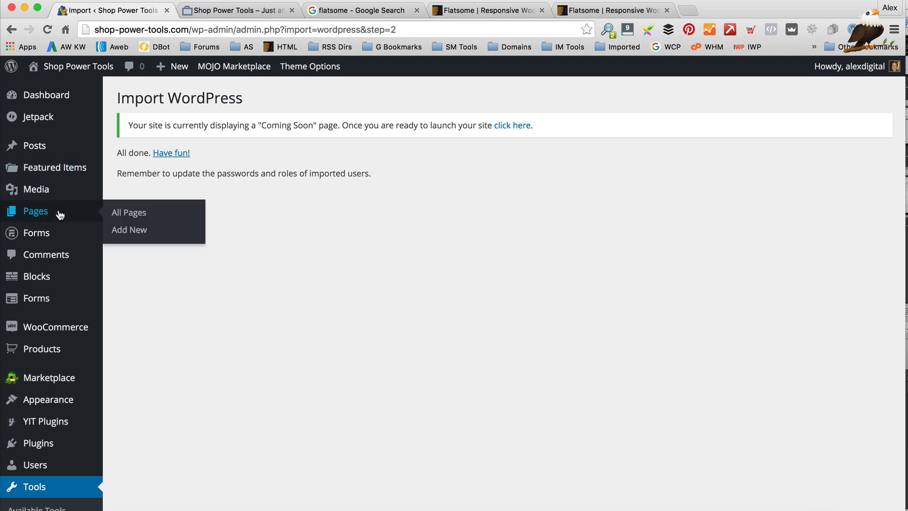
{"action": "left_click", "coordinate": [136, 213]}
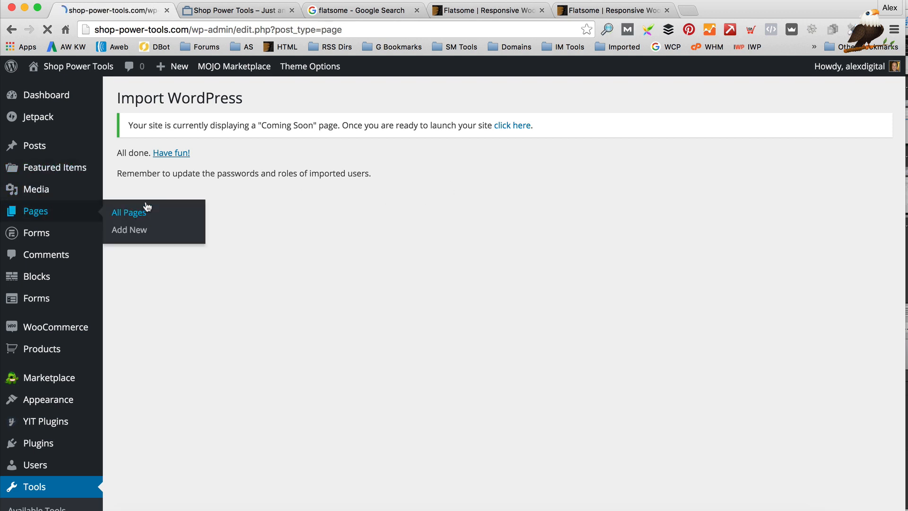
{"action": "scroll", "coordinate": [198, 242], "scroll_direction": "down", "scroll_amount": 10}
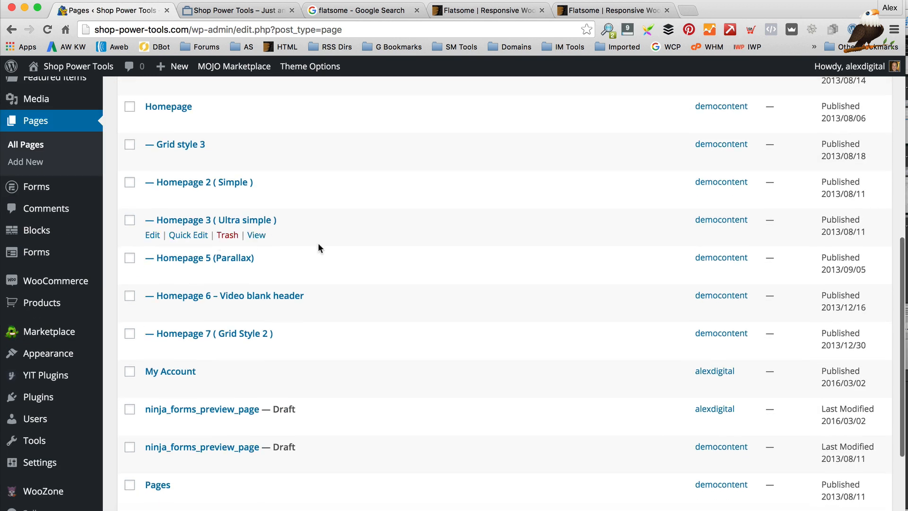
{"action": "scroll", "coordinate": [338, 244], "scroll_direction": "up", "scroll_amount": 1}
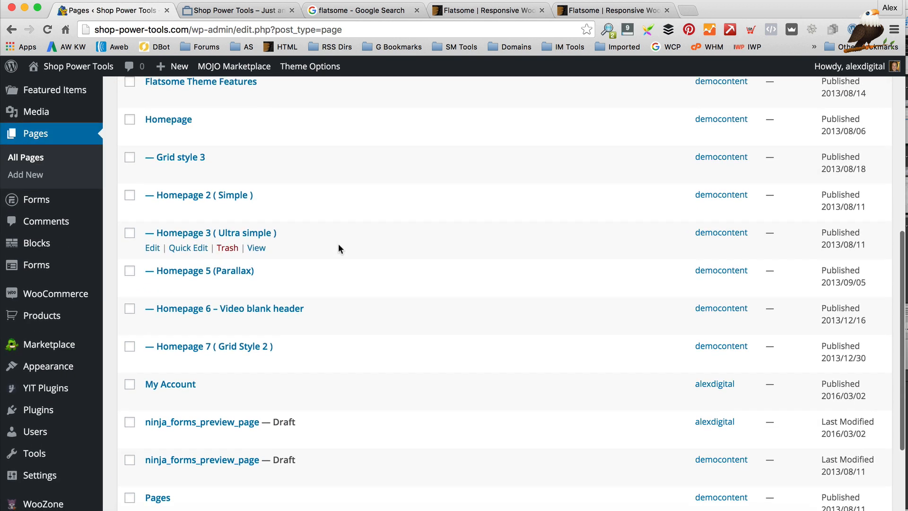
{"action": "scroll", "coordinate": [338, 248], "scroll_direction": "up", "scroll_amount": 2}
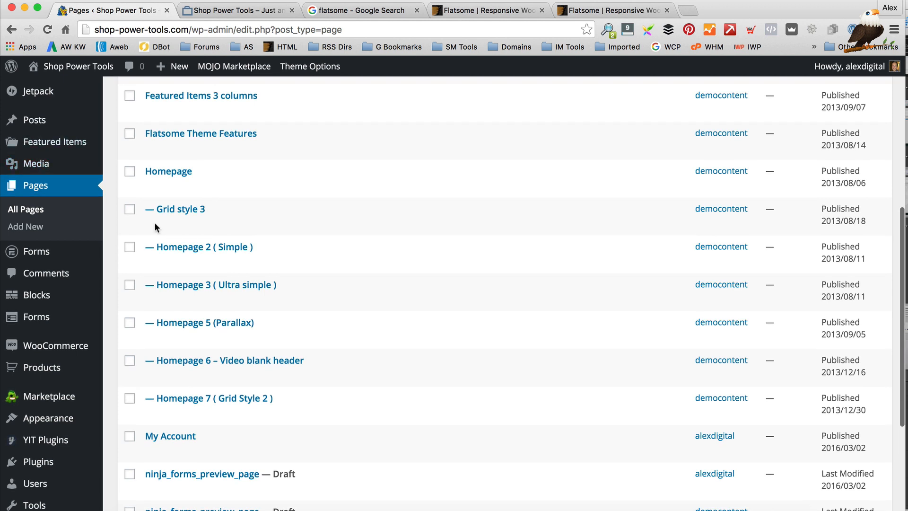
{"action": "left_click", "coordinate": [256, 224]}
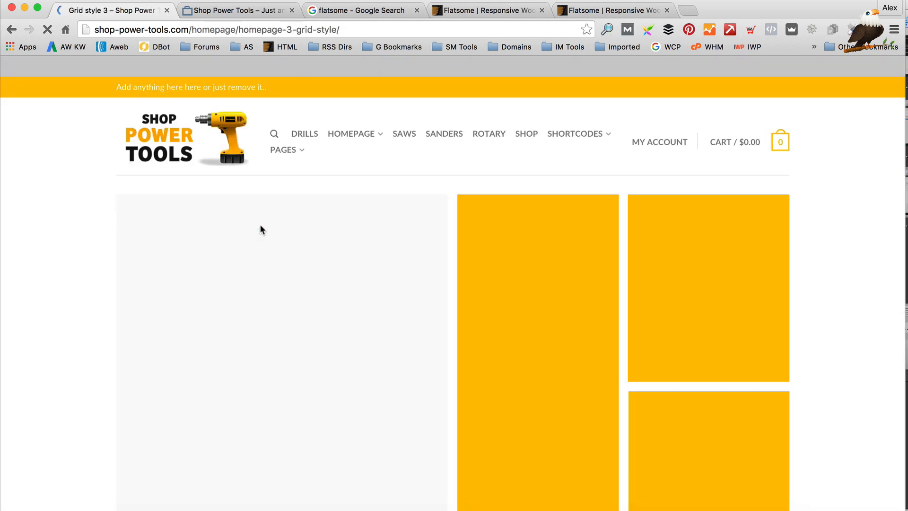
{"action": "scroll", "coordinate": [262, 229], "scroll_direction": "down", "scroll_amount": 10}
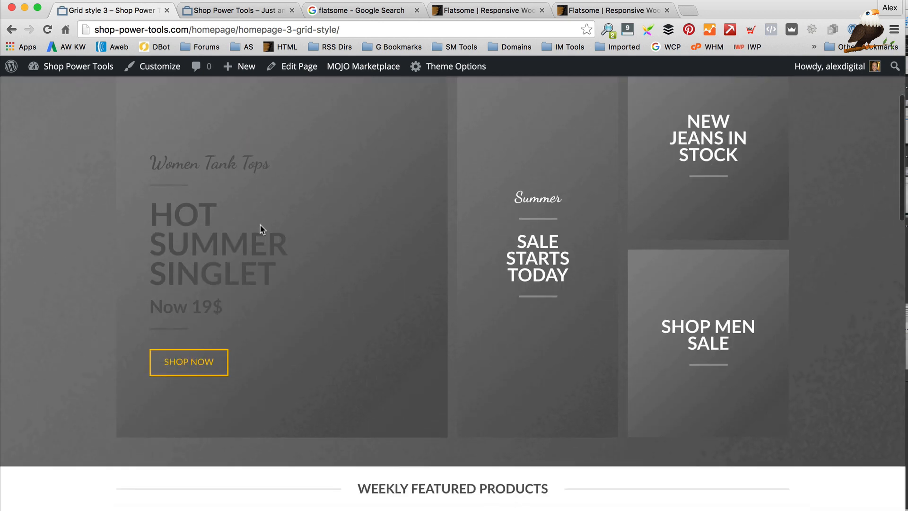
{"action": "scroll", "coordinate": [262, 229], "scroll_direction": "down", "scroll_amount": 13}
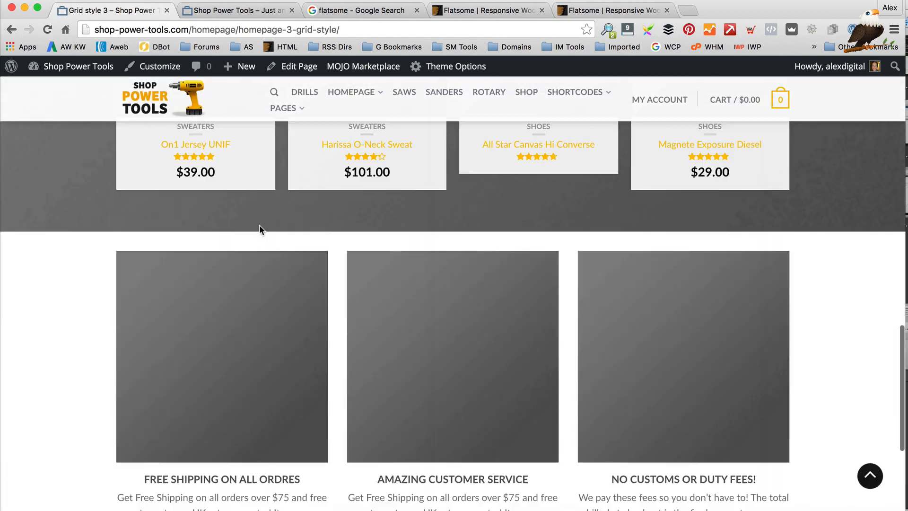
{"action": "scroll", "coordinate": [262, 230], "scroll_direction": "up", "scroll_amount": 6}
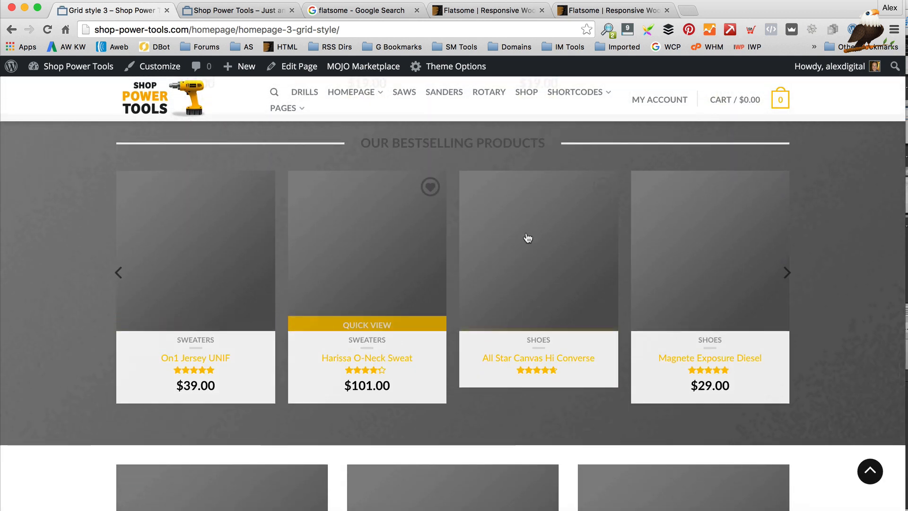
{"action": "scroll", "coordinate": [244, 236], "scroll_direction": "up", "scroll_amount": 15}
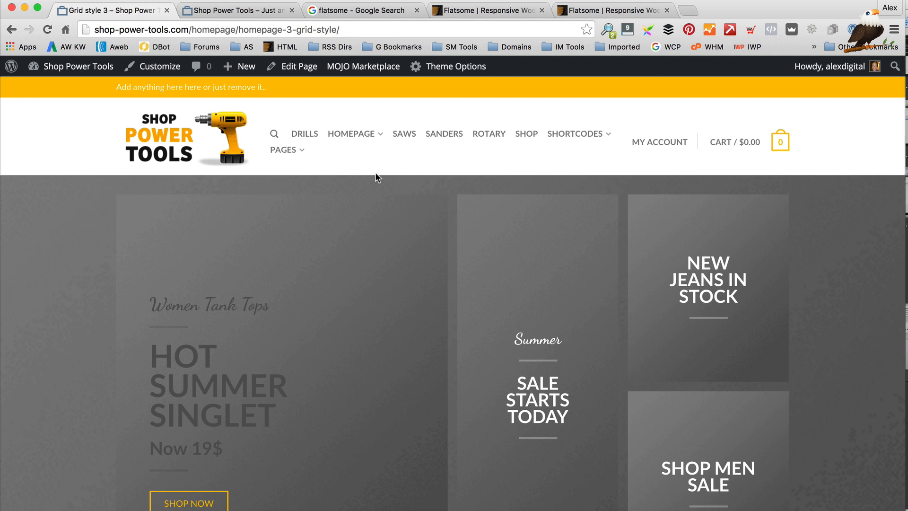
- Retitle the Grid style 3 page 'Home', set its parent to (no parent), and update
{"action": "left_click", "coordinate": [298, 69]}
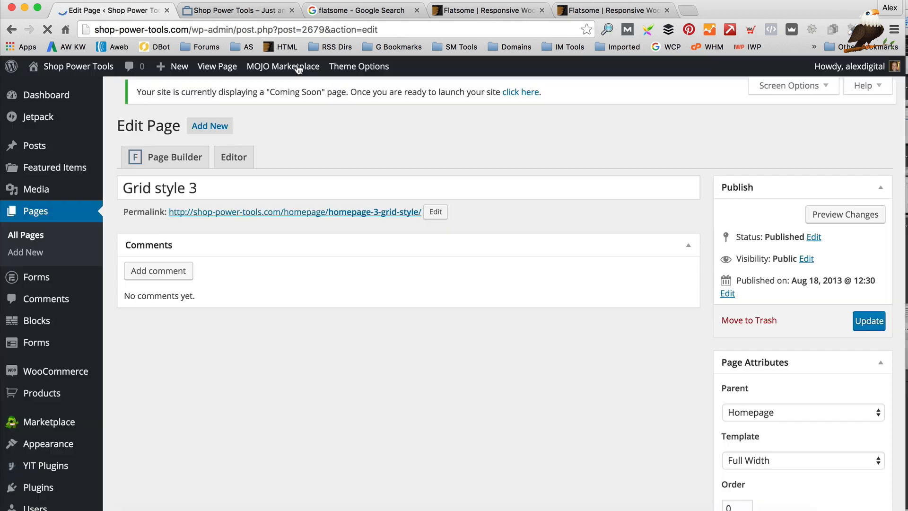
{"action": "left_click_drag", "start_coordinate": [208, 188], "coordinate": [86, 184]}
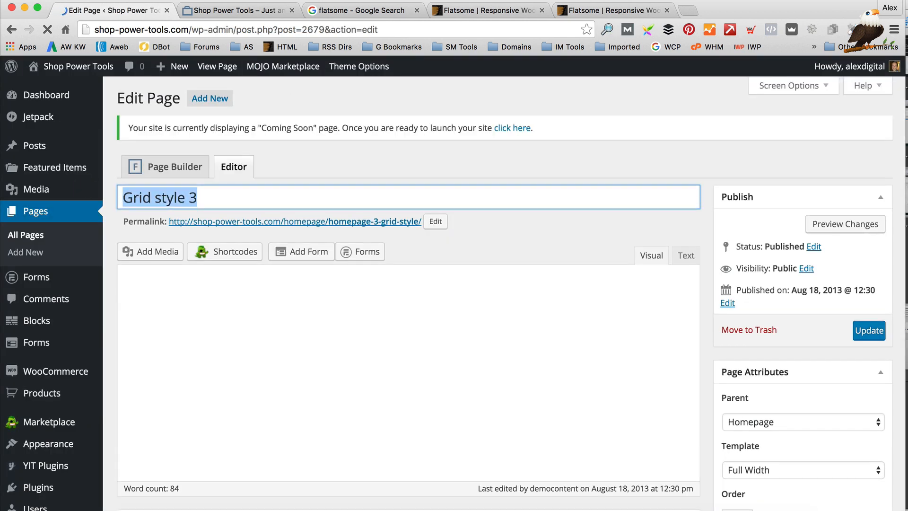
{"action": "type", "text": "Hh"}
{"action": "key", "text": "BackSpace"}
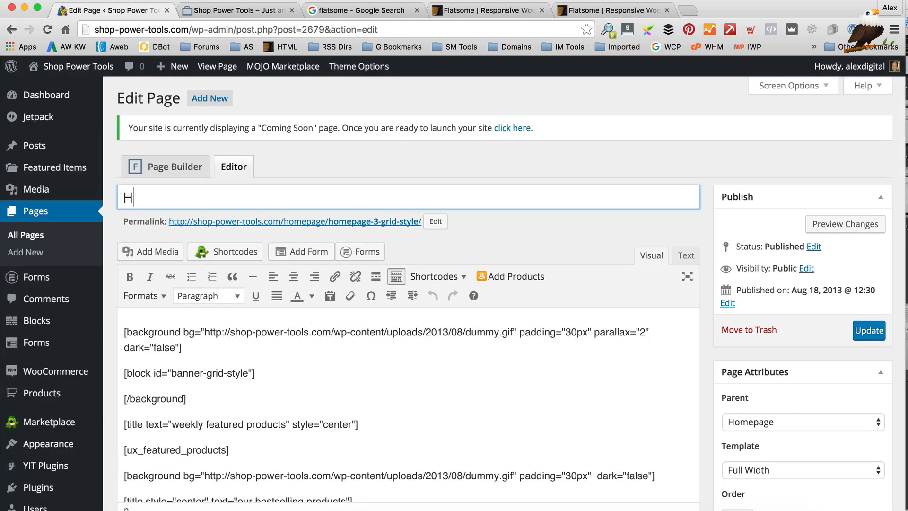
{"action": "key", "text": "BackSpace"}
{"action": "type", "text": "Home"}
{"action": "scroll", "coordinate": [741, 356], "scroll_direction": "down", "scroll_amount": 2}
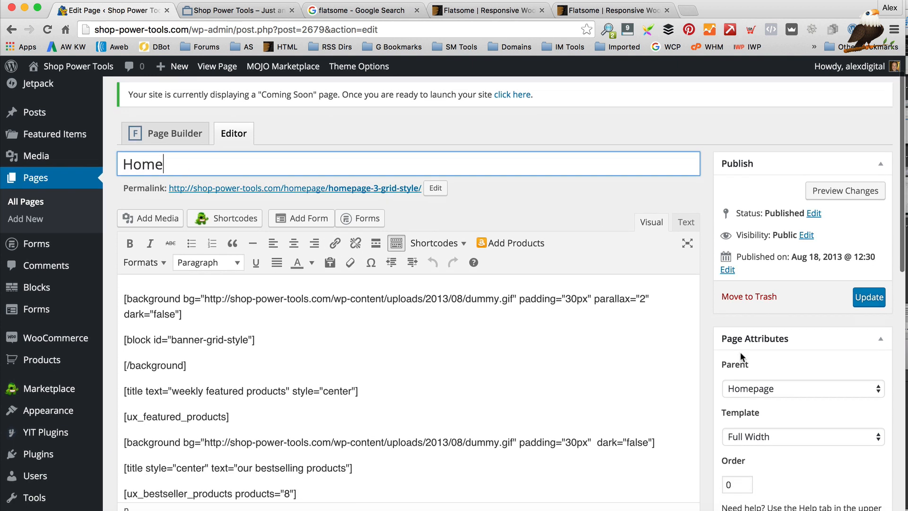
{"action": "left_click", "coordinate": [823, 389]}
{"action": "left_click", "coordinate": [813, 303]}
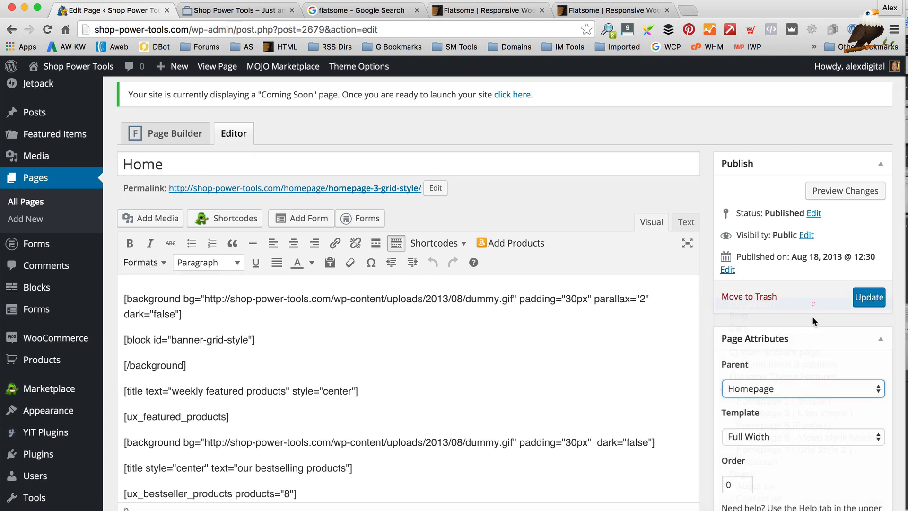
{"action": "left_click", "coordinate": [858, 298]}
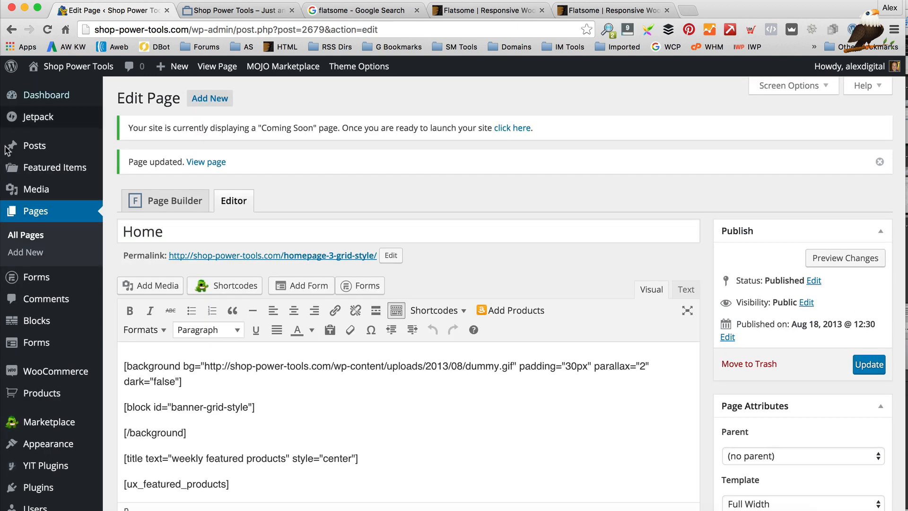
{"action": "scroll", "coordinate": [29, 210], "scroll_direction": "down", "scroll_amount": 3}
- Set a static front page of Home with Blog as the posts page, and save
{"action": "mouse_move", "coordinate": [59, 475]}
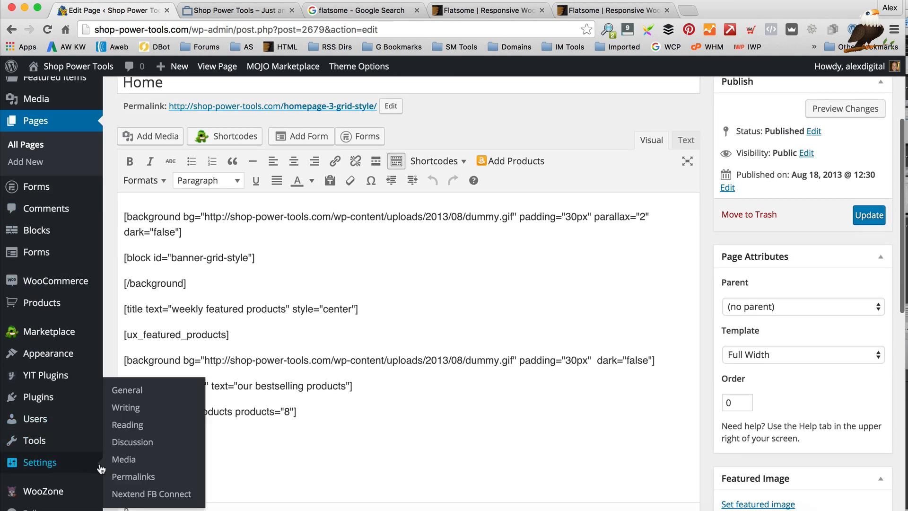
{"action": "left_click", "coordinate": [151, 431]}
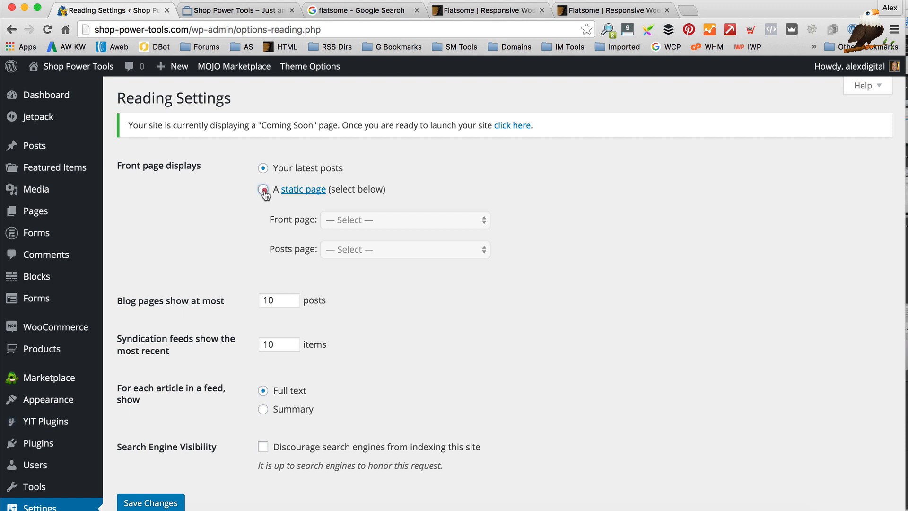
{"action": "left_click", "coordinate": [263, 190]}
{"action": "left_click", "coordinate": [376, 220]}
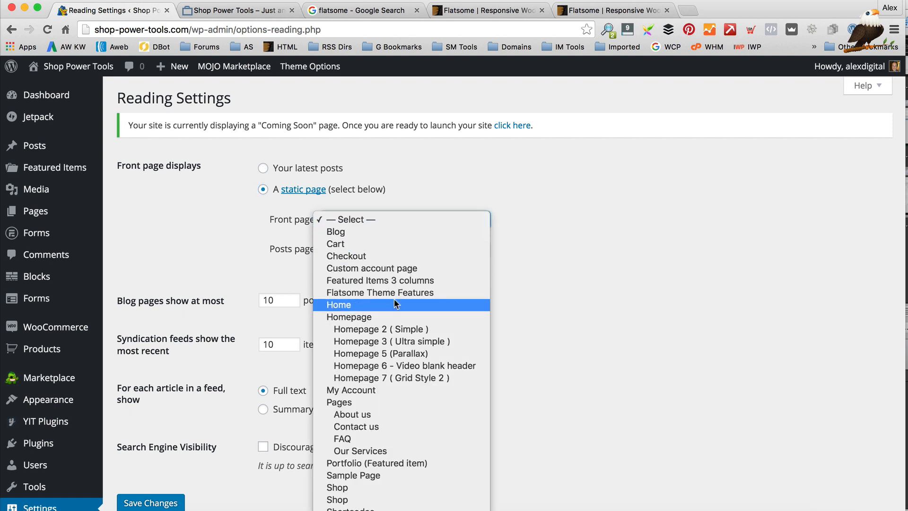
{"action": "left_click", "coordinate": [395, 303]}
{"action": "left_click", "coordinate": [368, 249]}
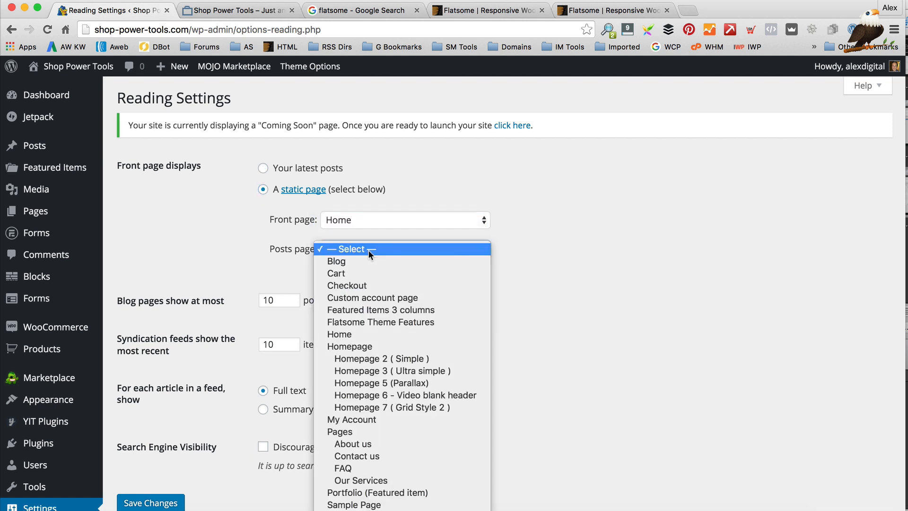
{"action": "left_click", "coordinate": [379, 262]}
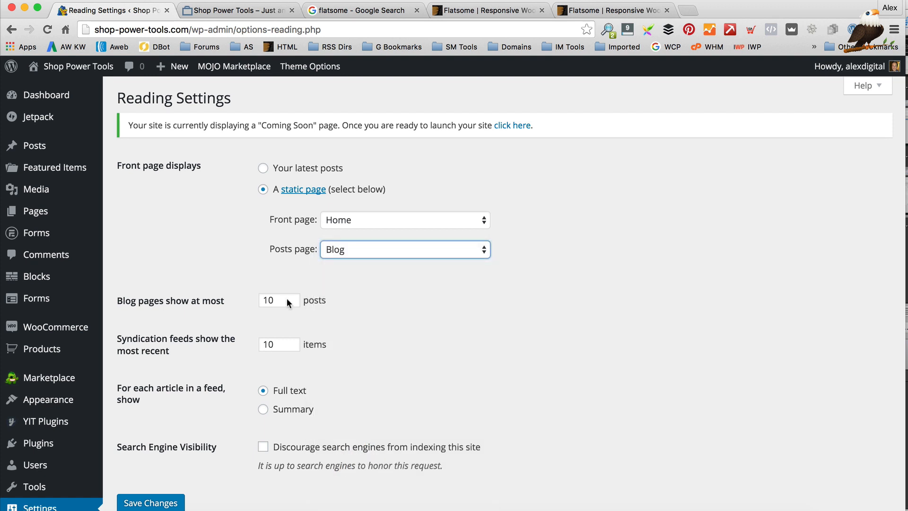
{"action": "left_click", "coordinate": [133, 505]}
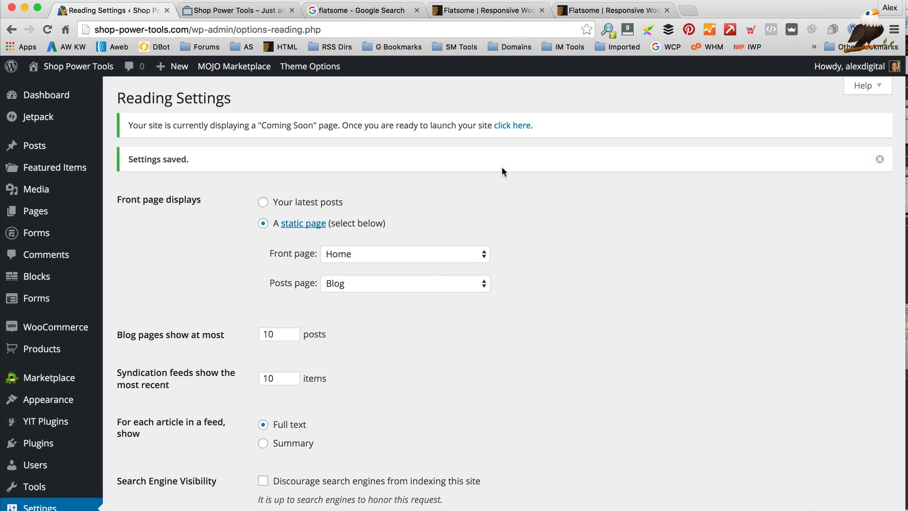
- Close the storefront, Google search and both Flatsome demo tabs
{"action": "left_click", "coordinate": [289, 11]}
{"action": "left_click", "coordinate": [288, 14]}
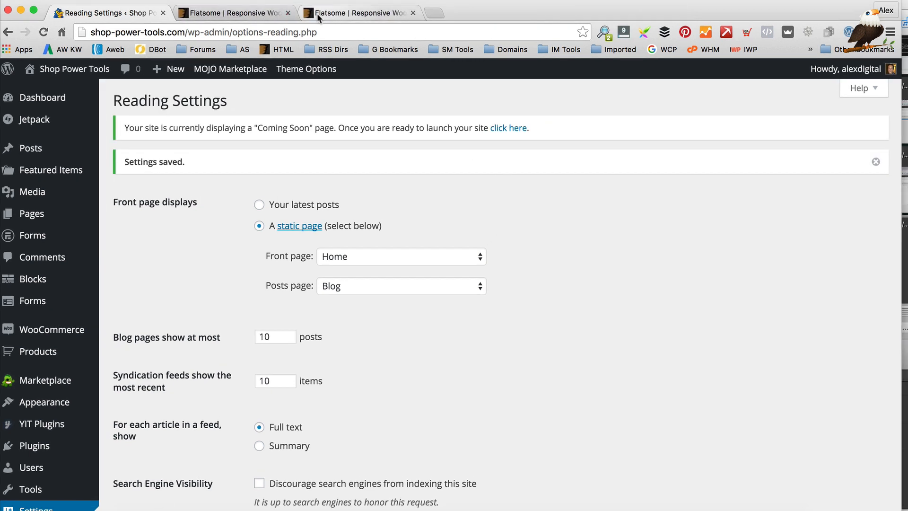
{"action": "left_click", "coordinate": [287, 14]}
{"action": "left_click", "coordinate": [288, 14]}
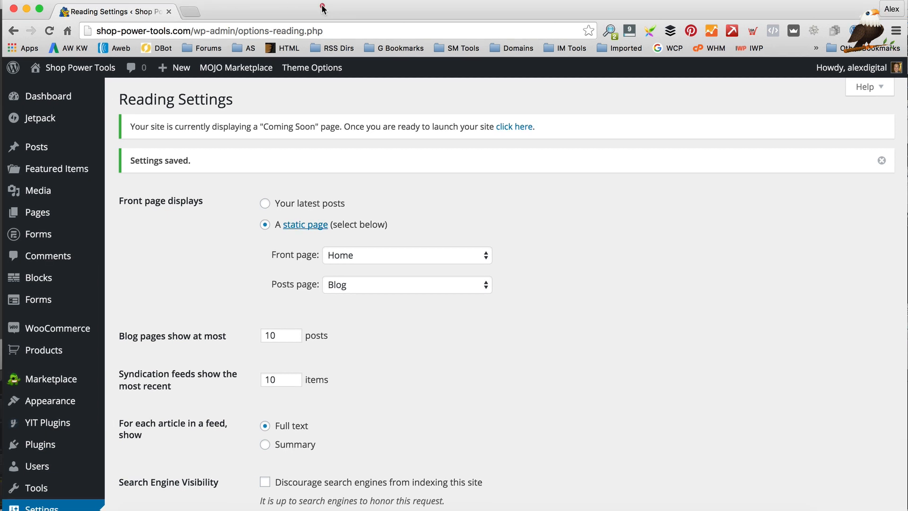
- Visit the live storefront, review the Flatsome homepage down to Our Categories, then return to the Dashboard
{"action": "mouse_move", "coordinate": [94, 74]}
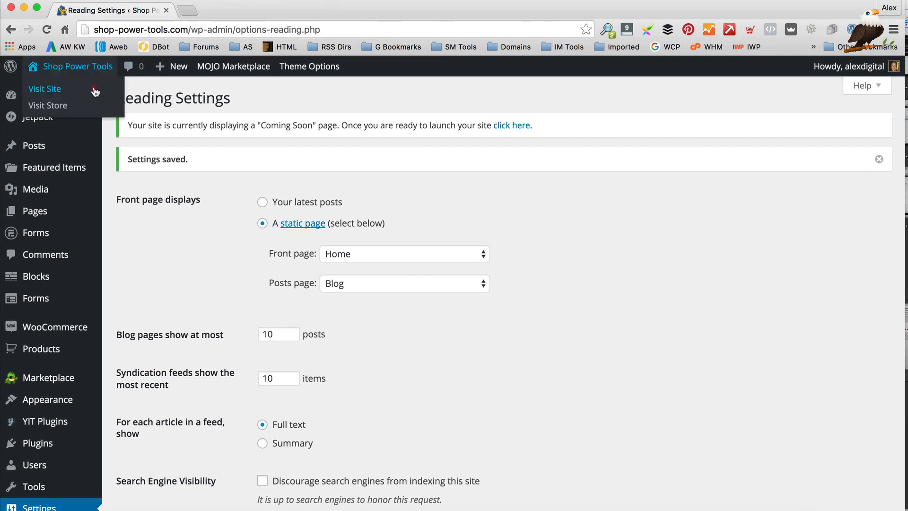
{"action": "left_click", "coordinate": [35, 88]}
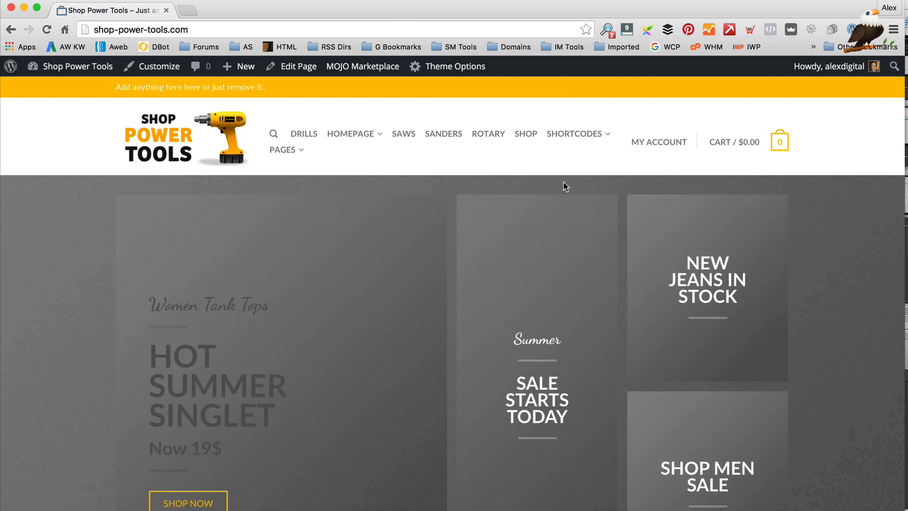
{"action": "scroll", "coordinate": [563, 182], "scroll_direction": "down", "scroll_amount": 4}
{"action": "scroll", "coordinate": [364, 222], "scroll_direction": "up", "scroll_amount": 3}
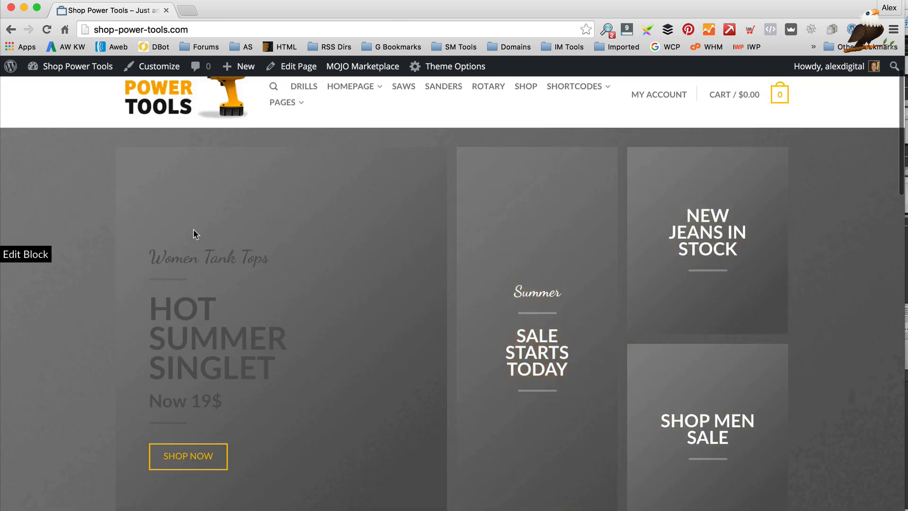
{"action": "scroll", "coordinate": [336, 262], "scroll_direction": "up", "scroll_amount": 2}
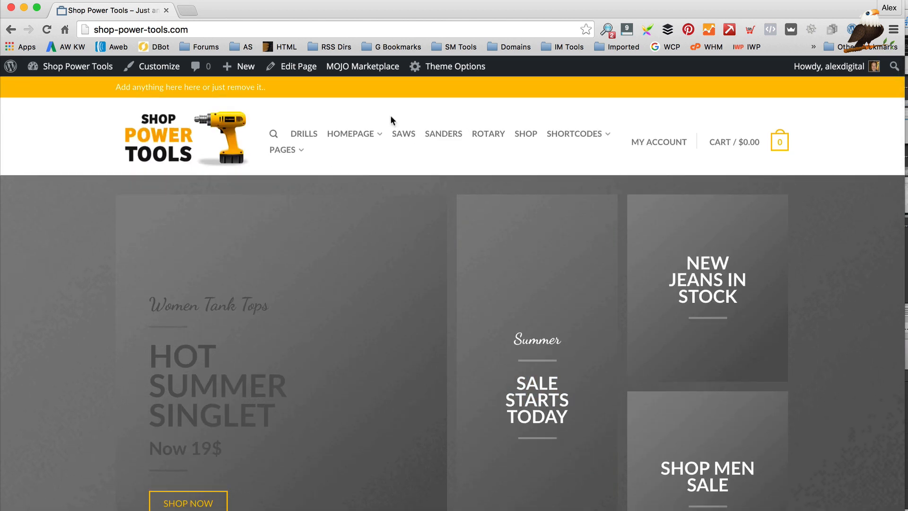
{"action": "scroll", "coordinate": [333, 340], "scroll_direction": "down", "scroll_amount": 5}
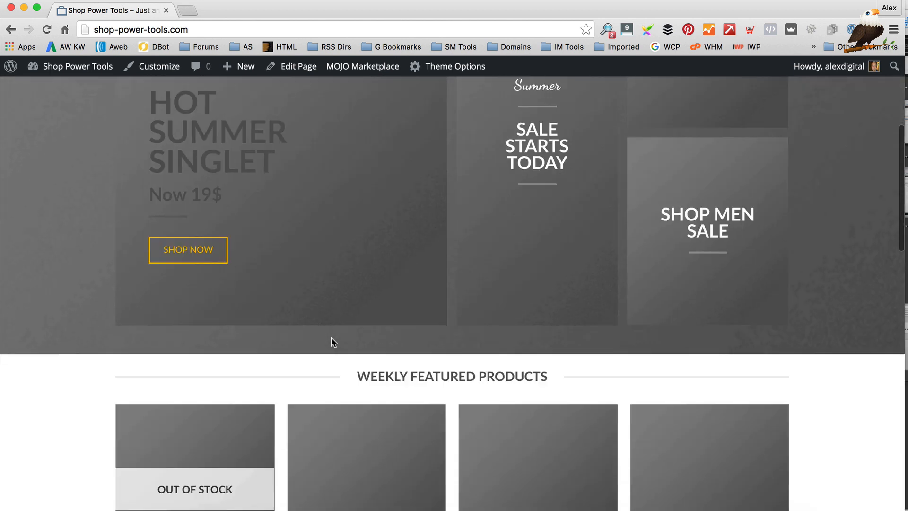
{"action": "scroll", "coordinate": [332, 341], "scroll_direction": "down", "scroll_amount": 3}
{"action": "scroll", "coordinate": [330, 340], "scroll_direction": "up", "scroll_amount": 2}
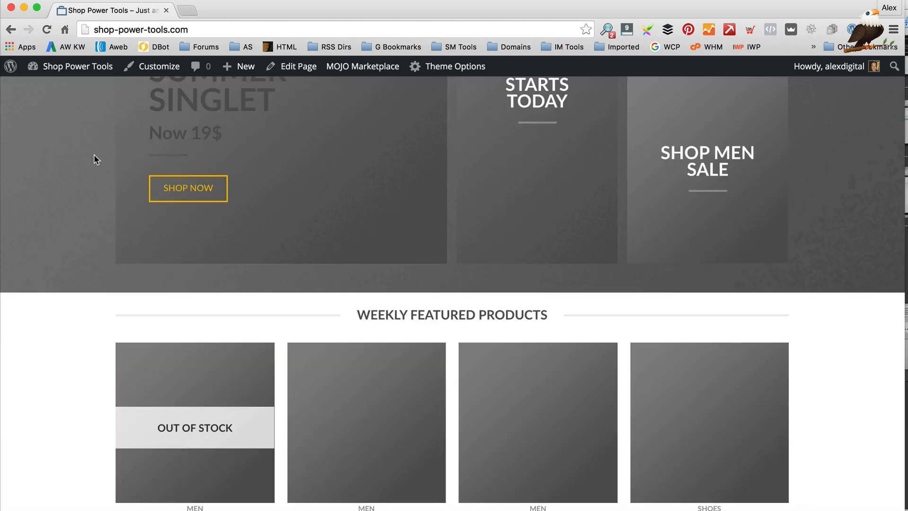
{"action": "scroll", "coordinate": [73, 177], "scroll_direction": "down", "scroll_amount": 9}
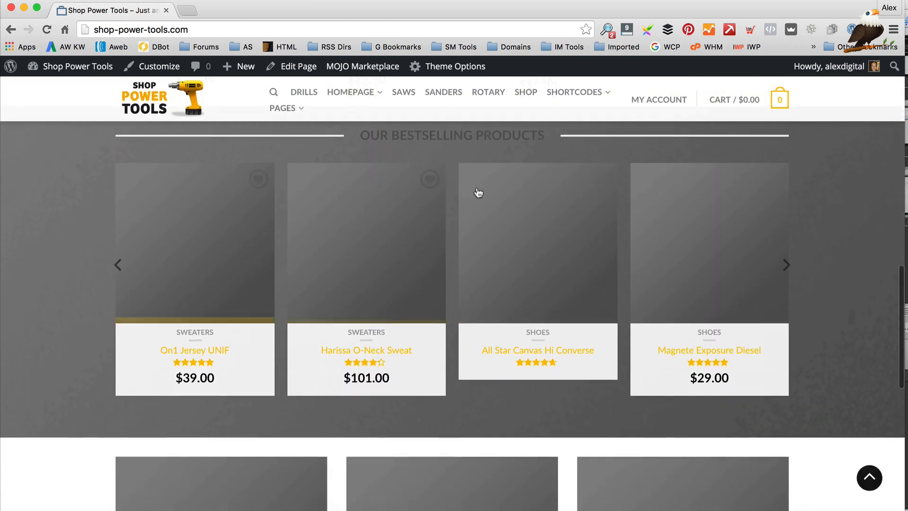
{"action": "scroll", "coordinate": [260, 294], "scroll_direction": "down", "scroll_amount": 6}
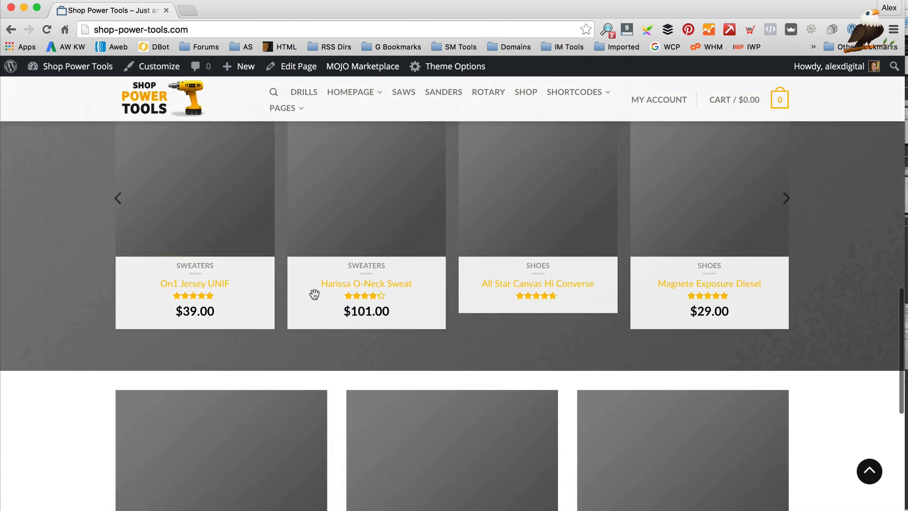
{"action": "scroll", "coordinate": [266, 298], "scroll_direction": "down", "scroll_amount": 4}
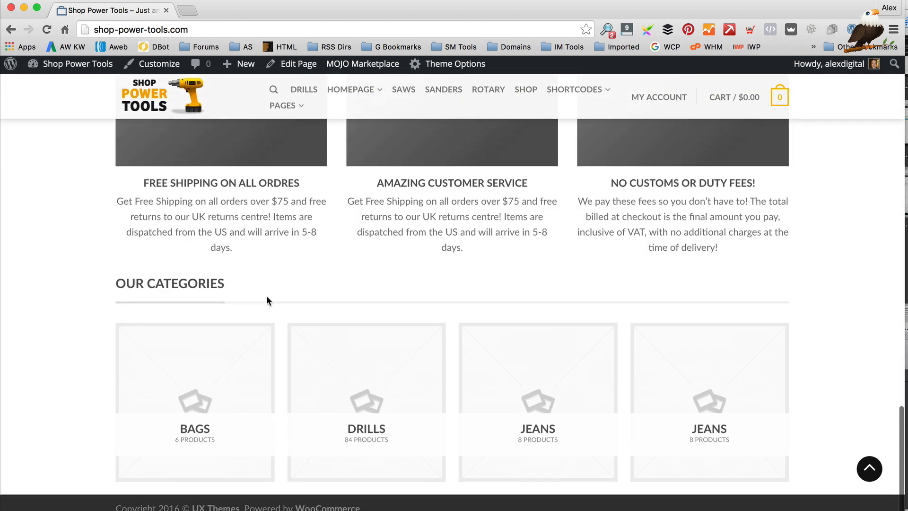
{"action": "scroll", "coordinate": [591, 389], "scroll_direction": "up", "scroll_amount": 20}
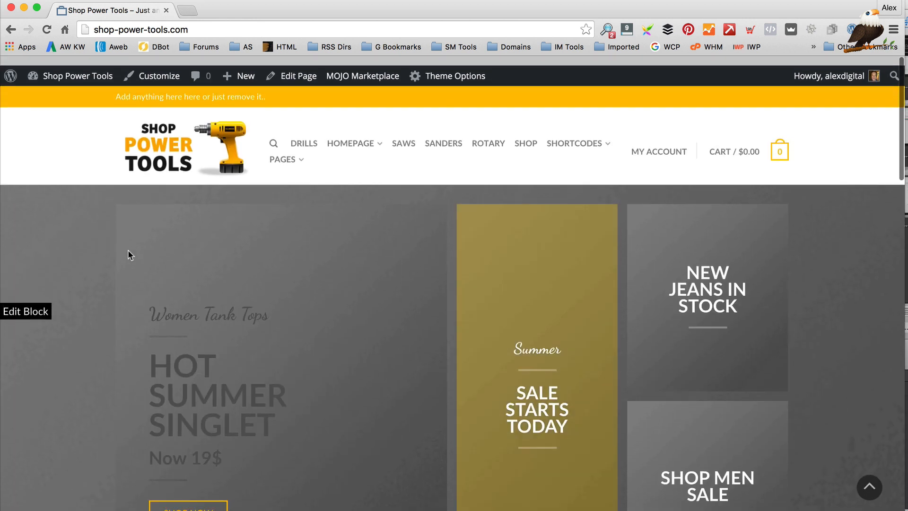
{"action": "mouse_move", "coordinate": [69, 67]}
{"action": "left_click", "coordinate": [59, 90]}
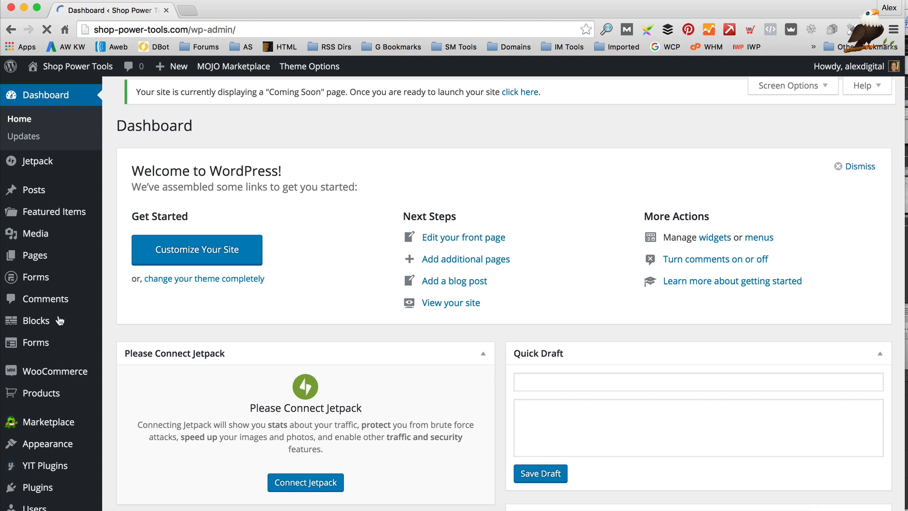
- Filter the Products list to show only the Bags category
{"action": "mouse_move", "coordinate": [80, 372]}
{"action": "mouse_move", "coordinate": [78, 397]}
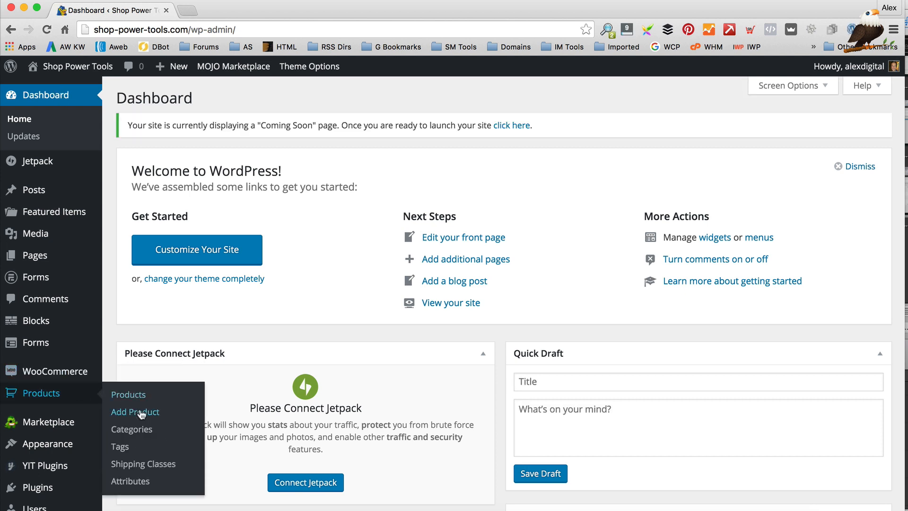
{"action": "left_click", "coordinate": [149, 398]}
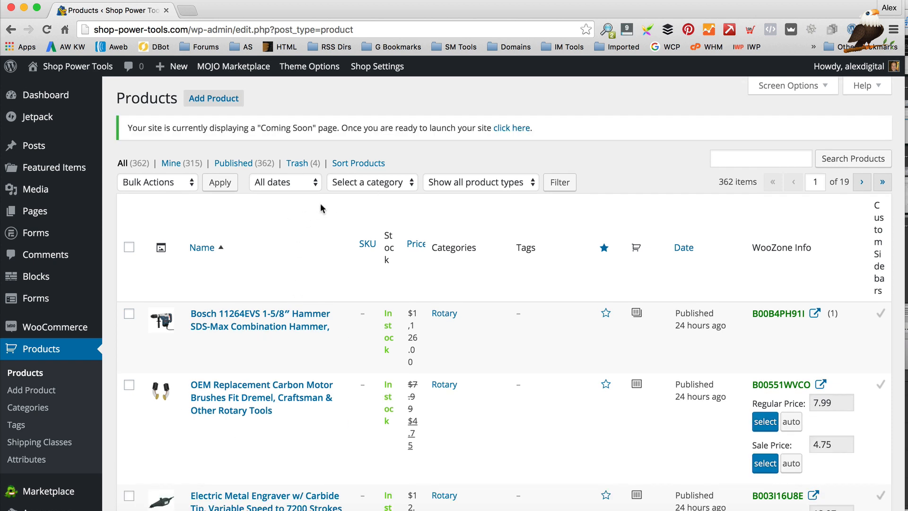
{"action": "left_click", "coordinate": [371, 182]}
{"action": "left_click", "coordinate": [373, 195]}
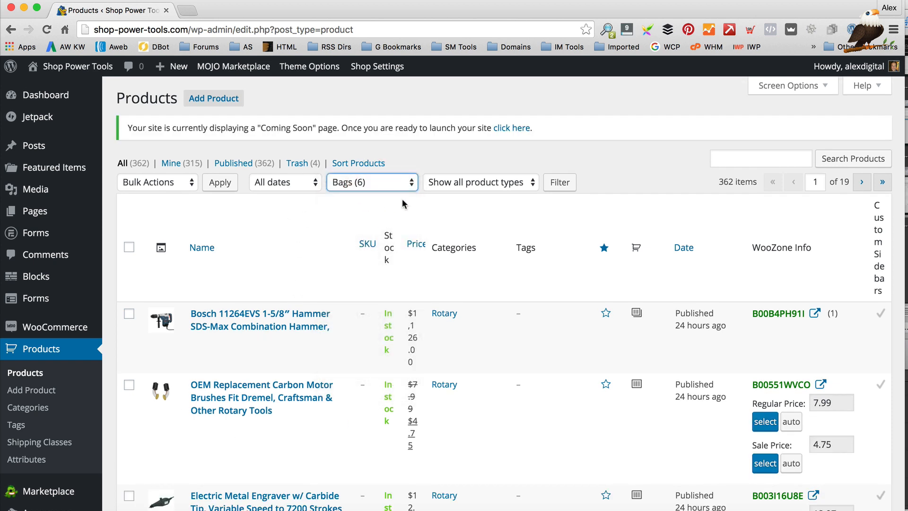
{"action": "left_click", "coordinate": [559, 182]}
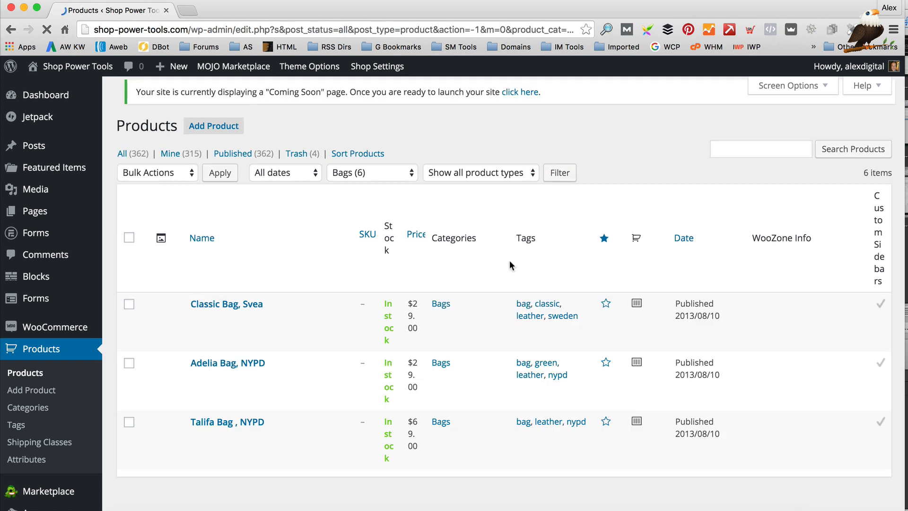
- Select all six Bags products and move them to the Trash
{"action": "scroll", "coordinate": [425, 233], "scroll_direction": "down", "scroll_amount": 3}
{"action": "left_click", "coordinate": [129, 183]}
{"action": "scroll", "coordinate": [327, 265], "scroll_direction": "down", "scroll_amount": 5}
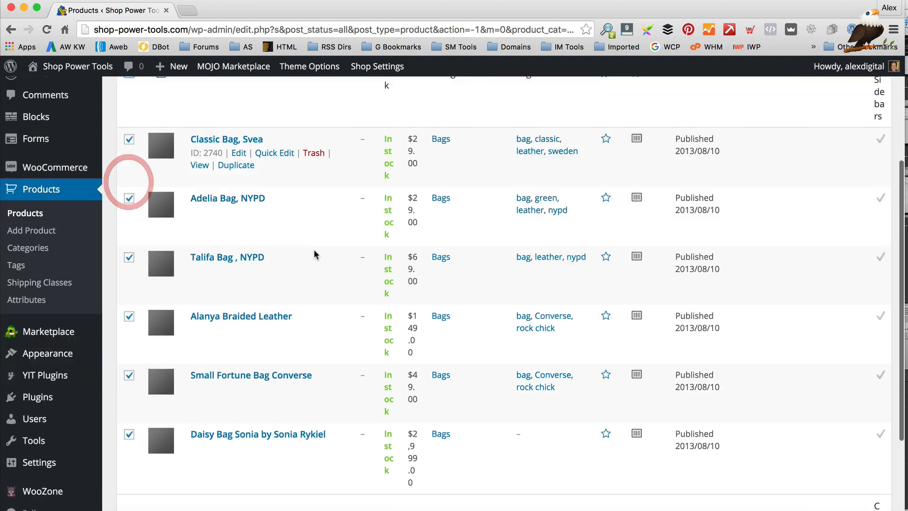
{"action": "left_click", "coordinate": [161, 501]}
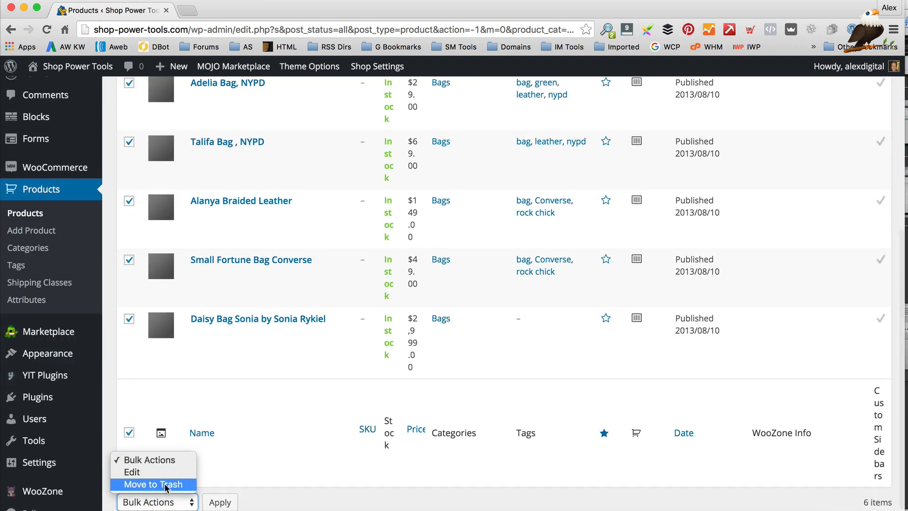
{"action": "left_click", "coordinate": [152, 484]}
{"action": "left_click", "coordinate": [220, 501]}
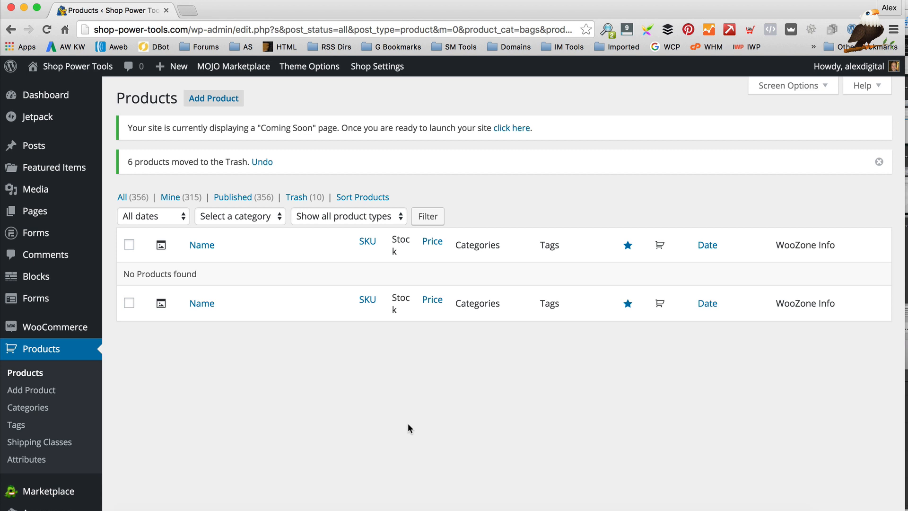
{"action": "left_click", "coordinate": [791, 81]}
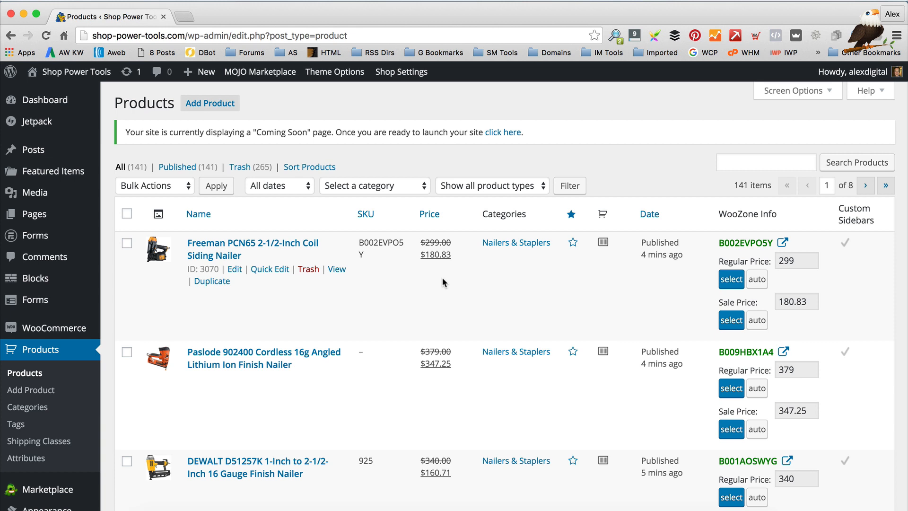
{"action": "mouse_move", "coordinate": [97, 73]}
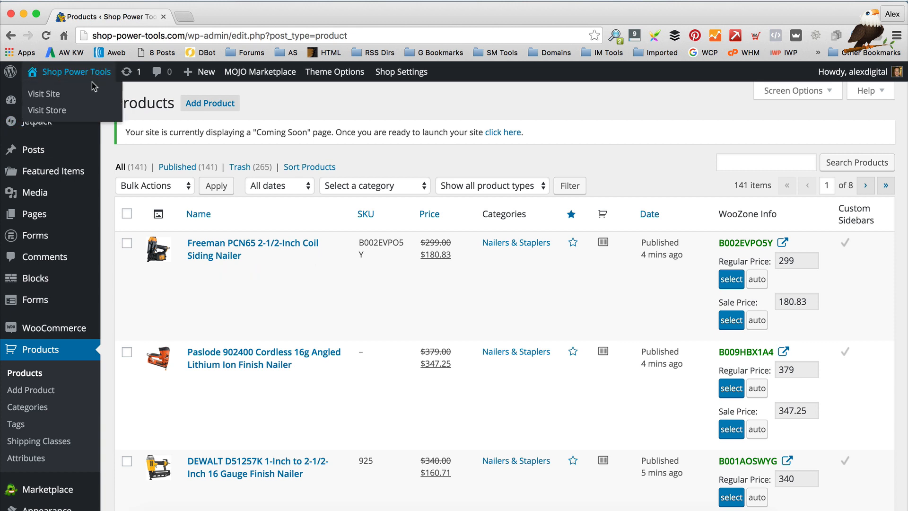
{"action": "left_click", "coordinate": [92, 91]}
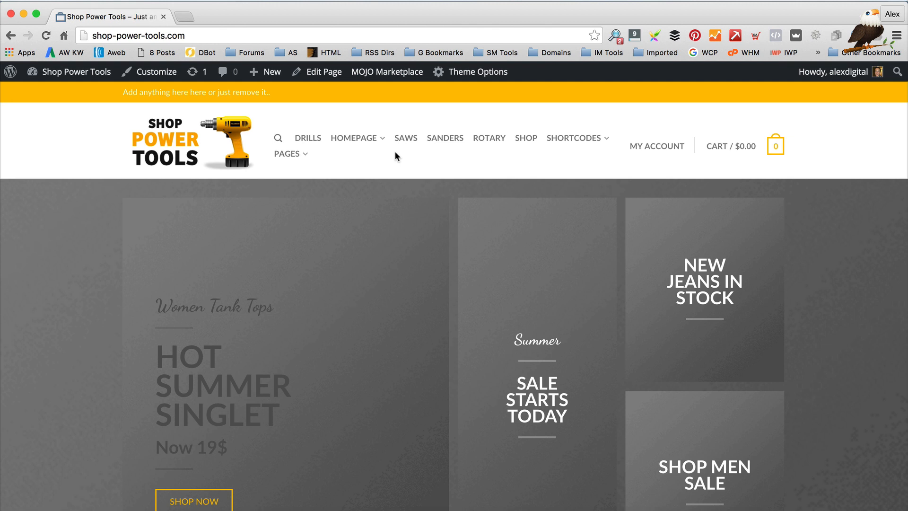
{"action": "scroll", "coordinate": [392, 156], "scroll_direction": "down", "scroll_amount": 3}
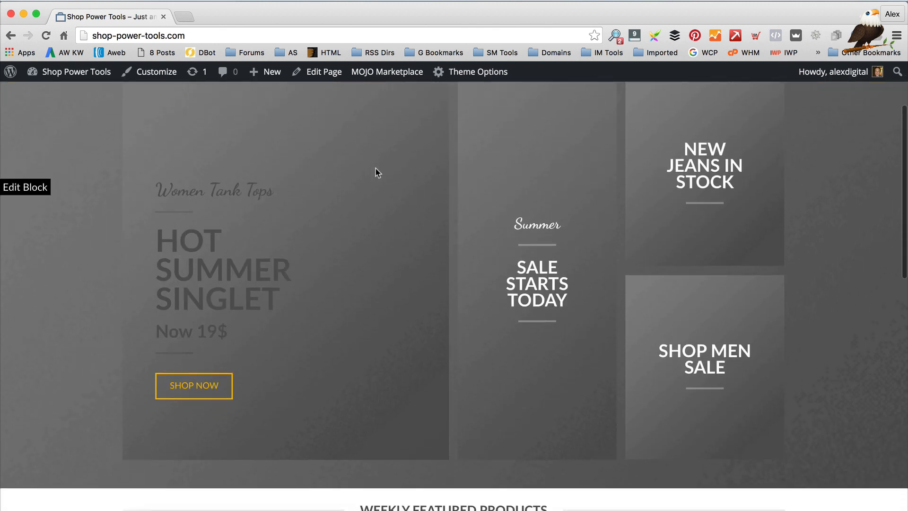
{"action": "scroll", "coordinate": [358, 246], "scroll_direction": "up", "scroll_amount": 3}
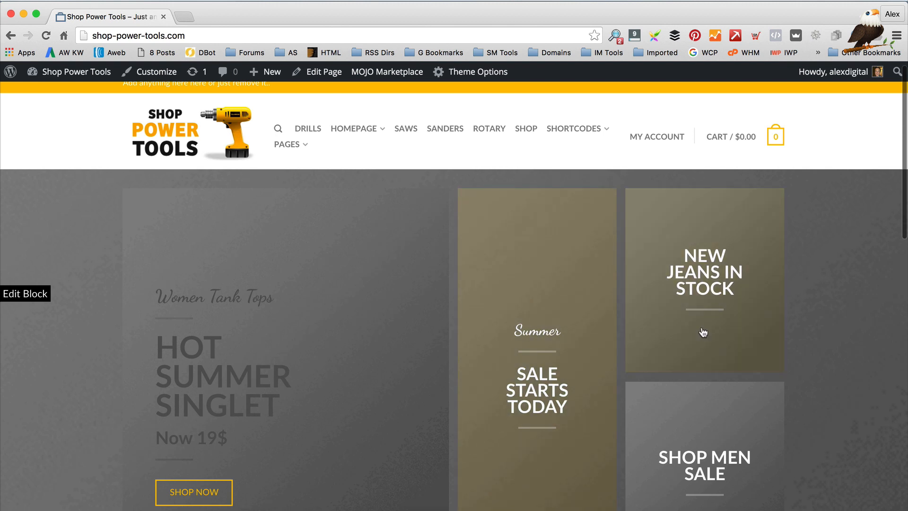
{"action": "scroll", "coordinate": [421, 312], "scroll_direction": "down", "scroll_amount": 1}
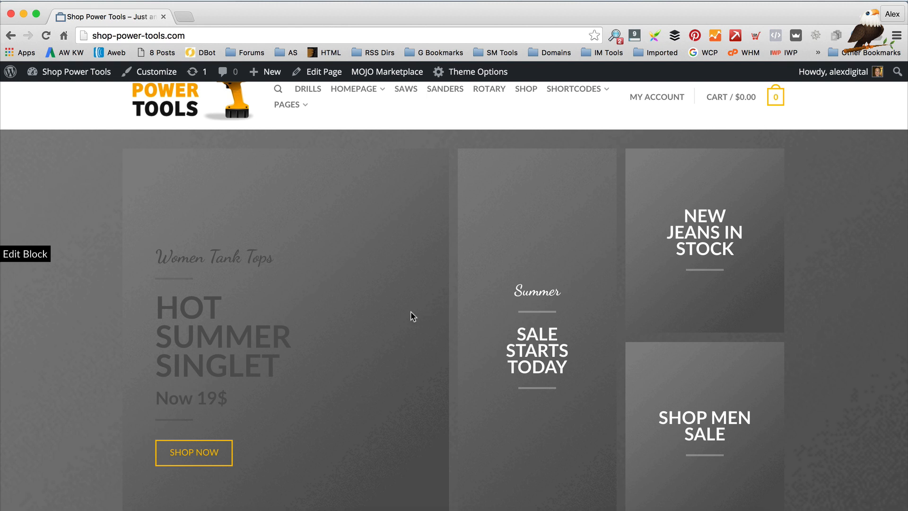
- Open photodune.net in a new tab and search for 'wall' stock photos
{"action": "left_click", "coordinate": [184, 18]}
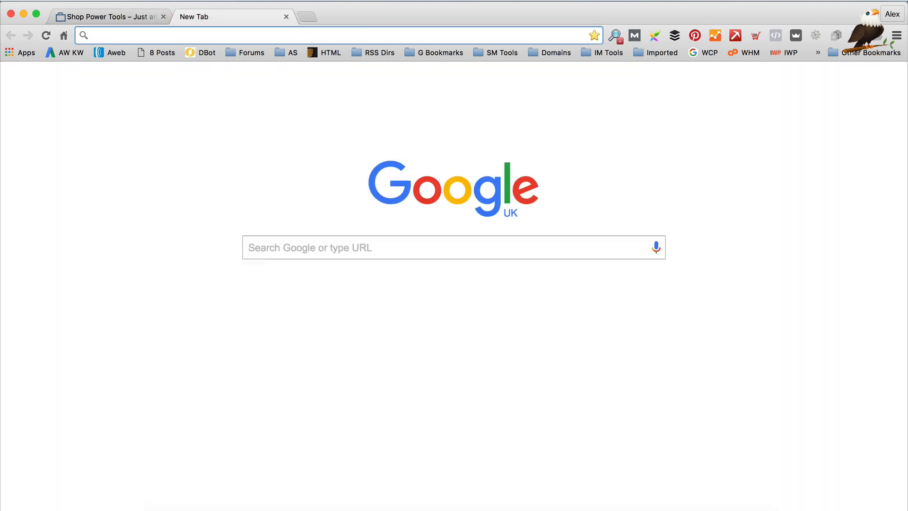
{"action": "type", "text": "photodune.net"}
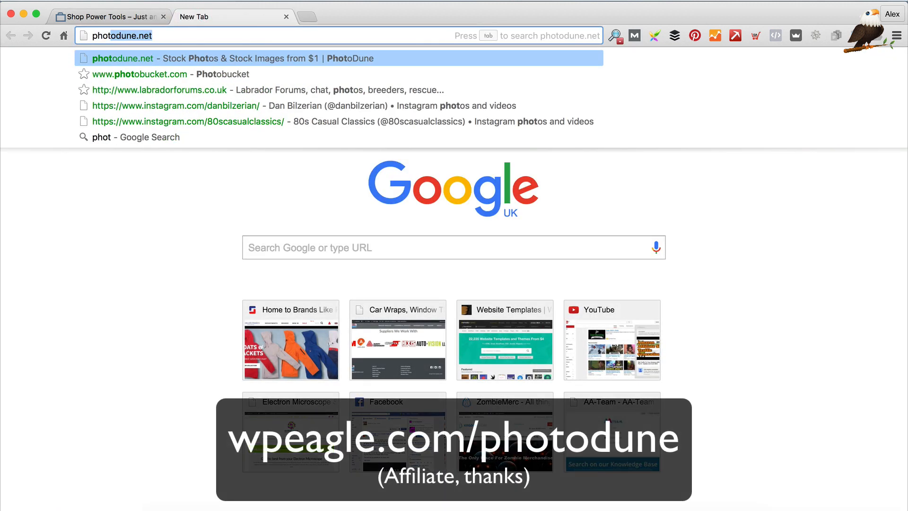
{"action": "key", "text": "Return"}
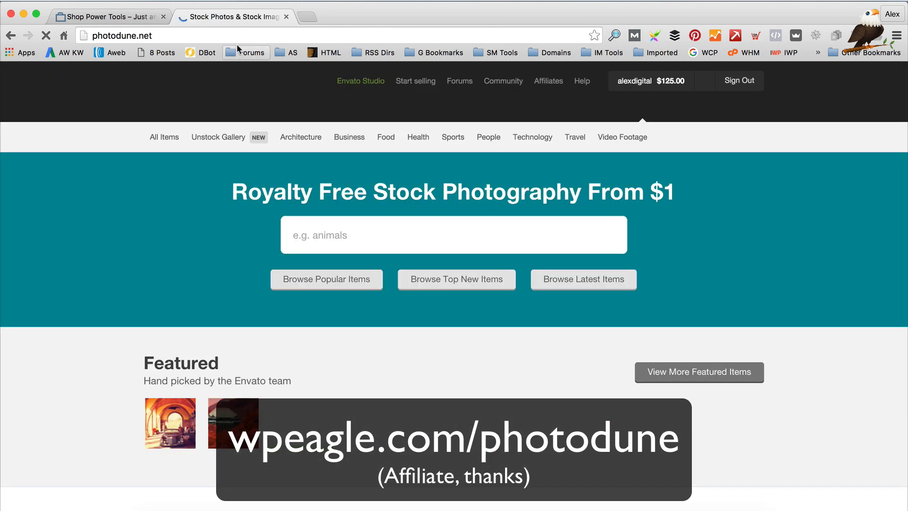
{"action": "left_click", "coordinate": [367, 235]}
{"action": "type", "text": "wall"}
{"action": "key", "text": "Return"}
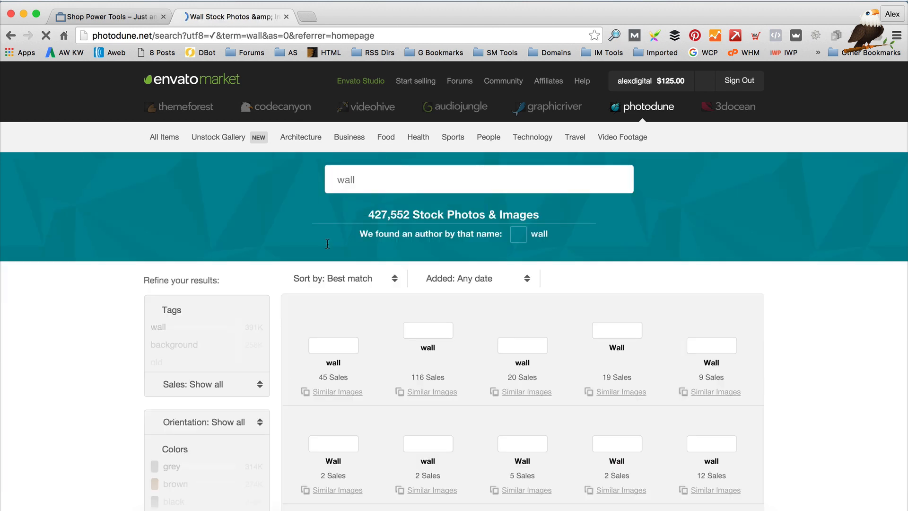
- Preview several wall photo results, then go back to the Shop Power Tools tab
{"action": "mouse_move", "coordinate": [536, 341]}
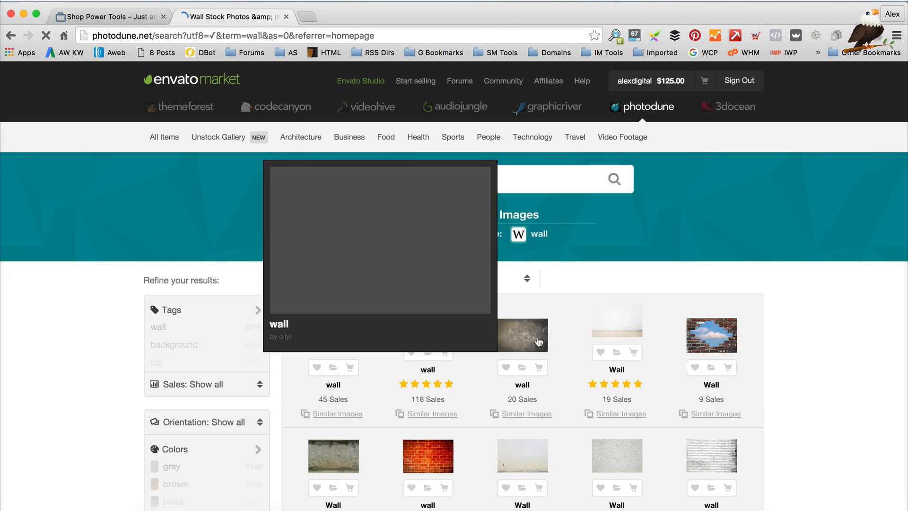
{"action": "mouse_move", "coordinate": [412, 462]}
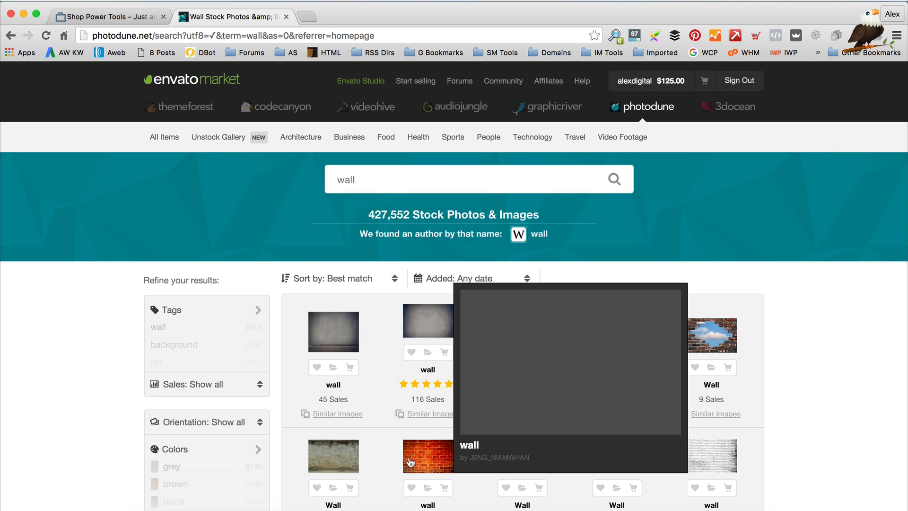
{"action": "scroll", "coordinate": [413, 462], "scroll_direction": "down", "scroll_amount": 2}
{"action": "scroll", "coordinate": [413, 462], "scroll_direction": "down", "scroll_amount": 1}
{"action": "mouse_move", "coordinate": [348, 413]}
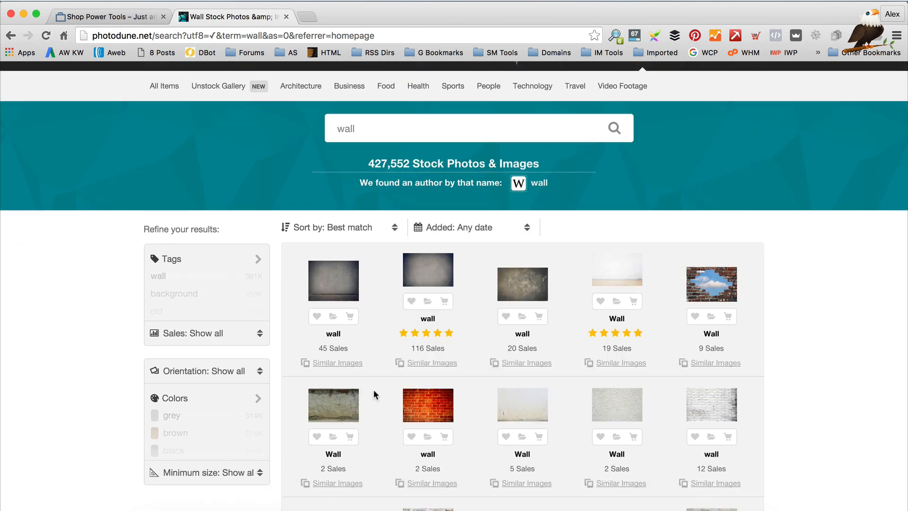
{"action": "scroll", "coordinate": [373, 395], "scroll_direction": "down", "scroll_amount": 5}
{"action": "scroll", "coordinate": [541, 391], "scroll_direction": "down", "scroll_amount": 3}
{"action": "mouse_move", "coordinate": [528, 434]}
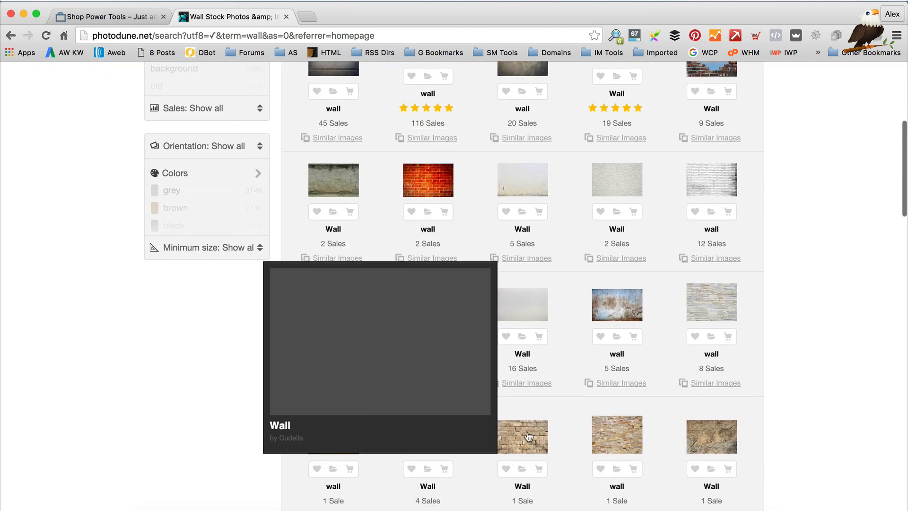
{"action": "mouse_move", "coordinate": [621, 437]}
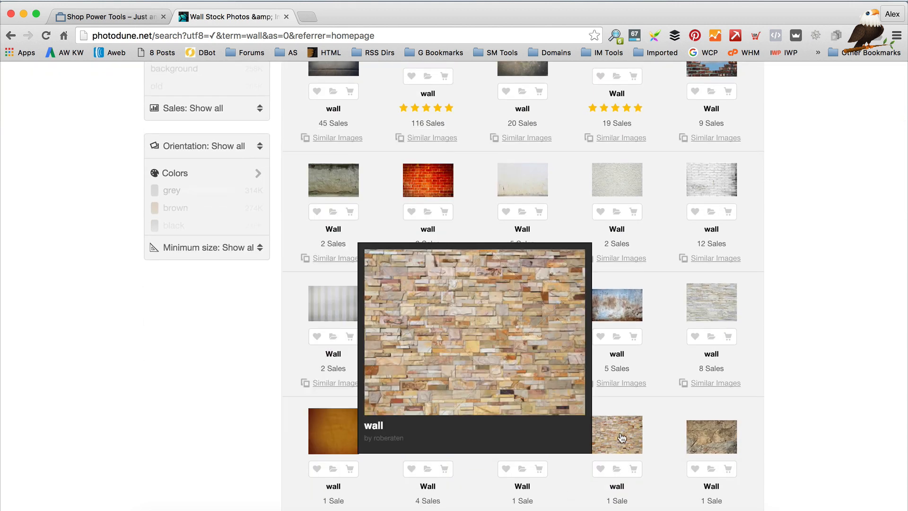
{"action": "scroll", "coordinate": [614, 428], "scroll_direction": "up", "scroll_amount": 10}
{"action": "mouse_move", "coordinate": [430, 333]}
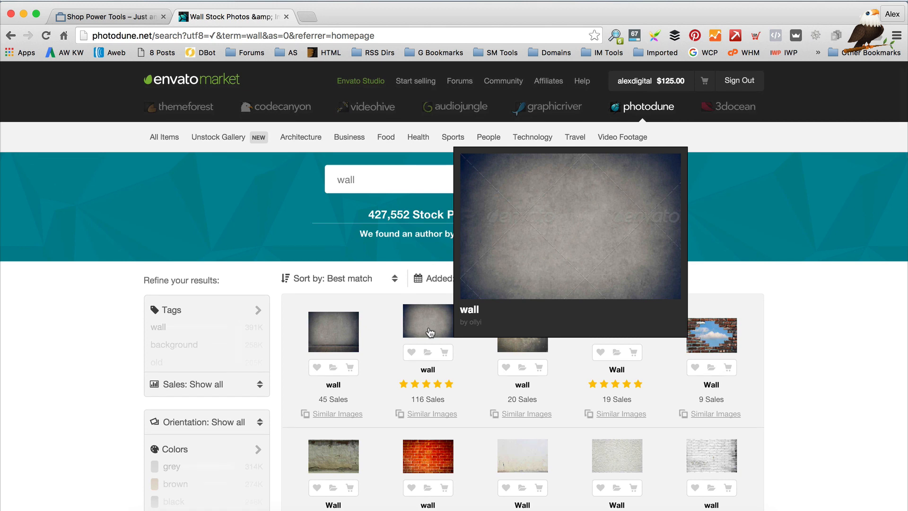
{"action": "left_click", "coordinate": [116, 16]}
{"action": "scroll", "coordinate": [347, 249], "scroll_direction": "down", "scroll_amount": 2}
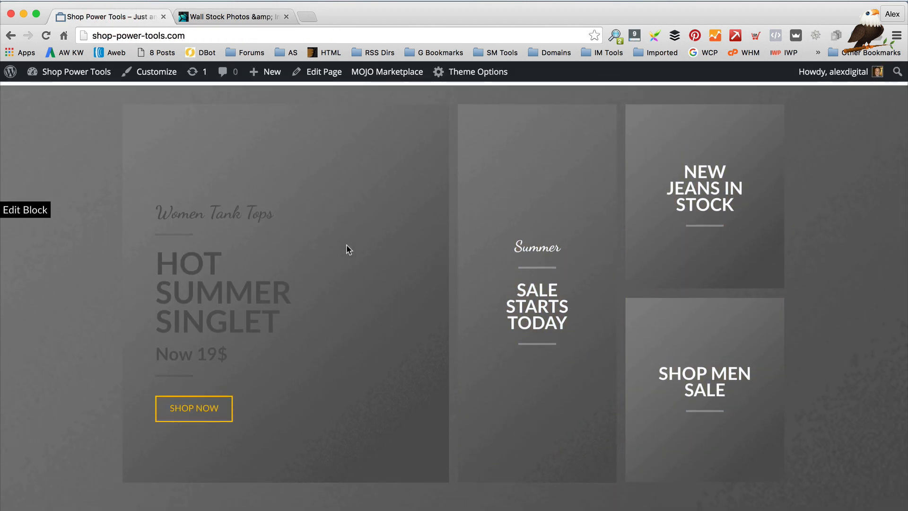
- Preview the drill, table-saw and nail-gun photos, then the brick wall background image
{"action": "scroll", "coordinate": [343, 246], "scroll_direction": "up", "scroll_amount": 3}
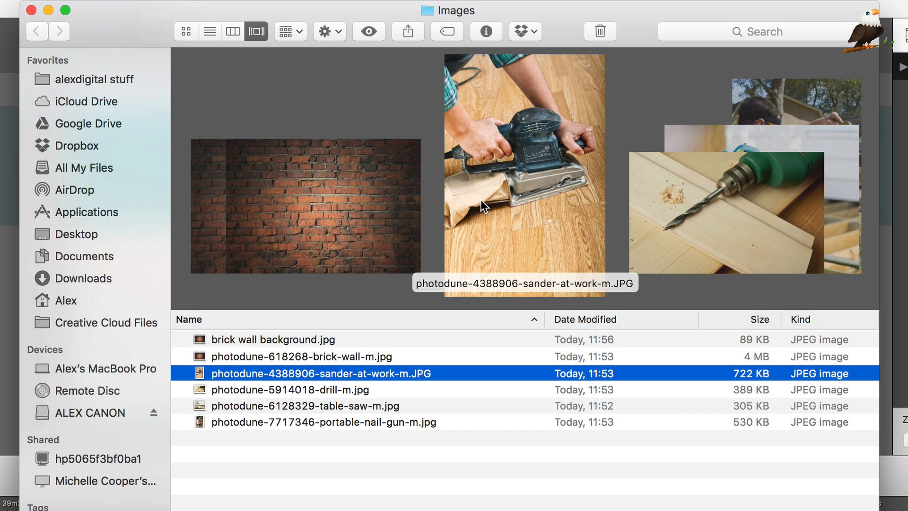
{"action": "left_click", "coordinate": [643, 195]}
{"action": "left_click", "coordinate": [744, 192]}
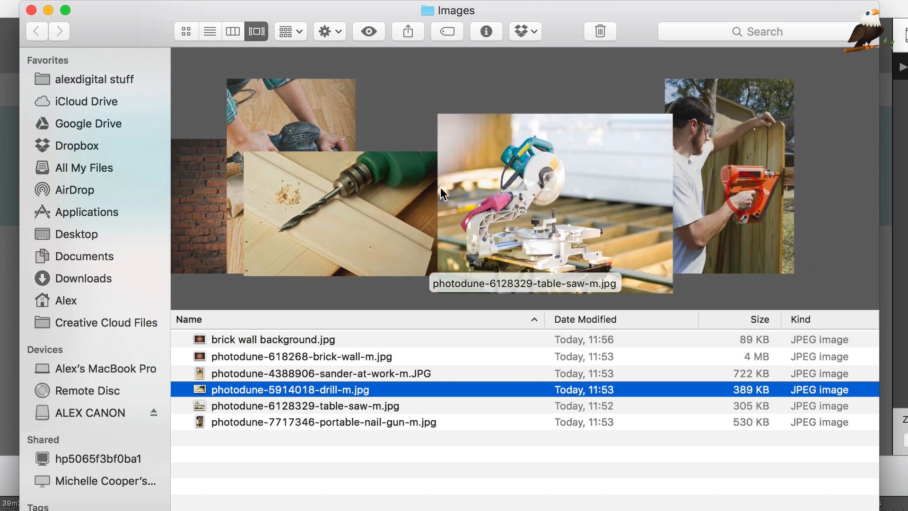
{"action": "left_click", "coordinate": [722, 189]}
{"action": "left_click", "coordinate": [344, 191]}
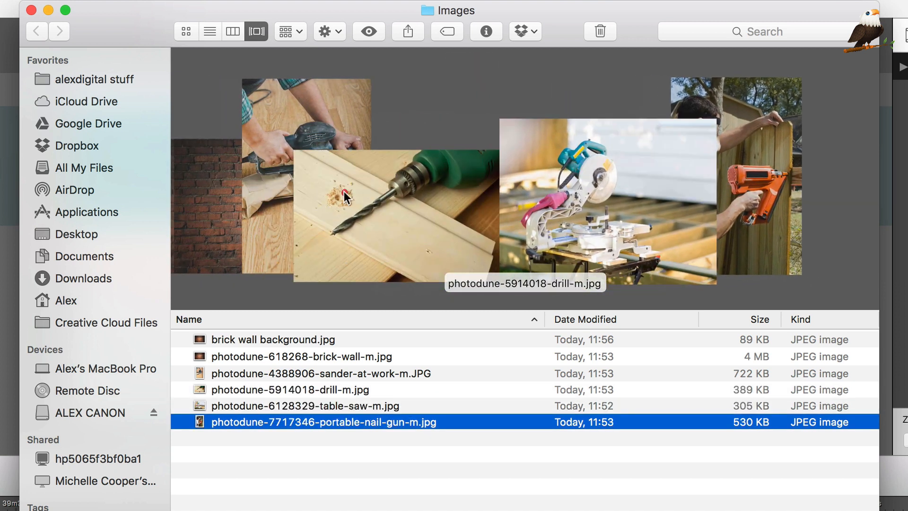
{"action": "left_click", "coordinate": [331, 193]}
{"action": "left_click", "coordinate": [302, 203]}
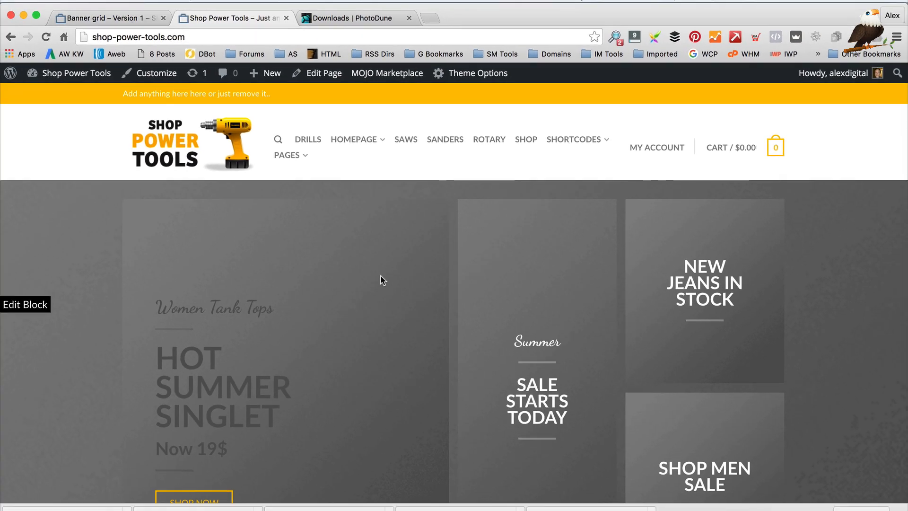
{"action": "scroll", "coordinate": [380, 274], "scroll_direction": "down", "scroll_amount": 3}
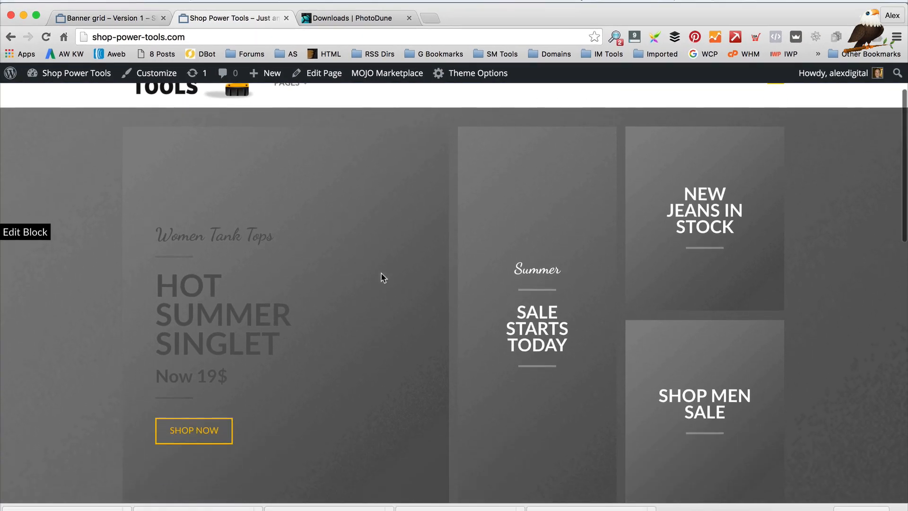
- From the top of the storefront, open the Home page with Edit Page
{"action": "scroll", "coordinate": [381, 274], "scroll_direction": "up", "scroll_amount": 3}
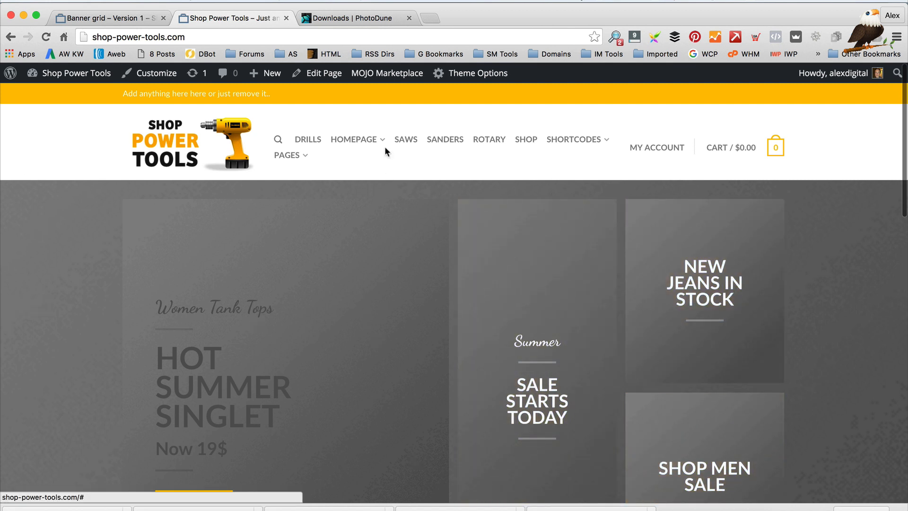
{"action": "left_click", "coordinate": [326, 81]}
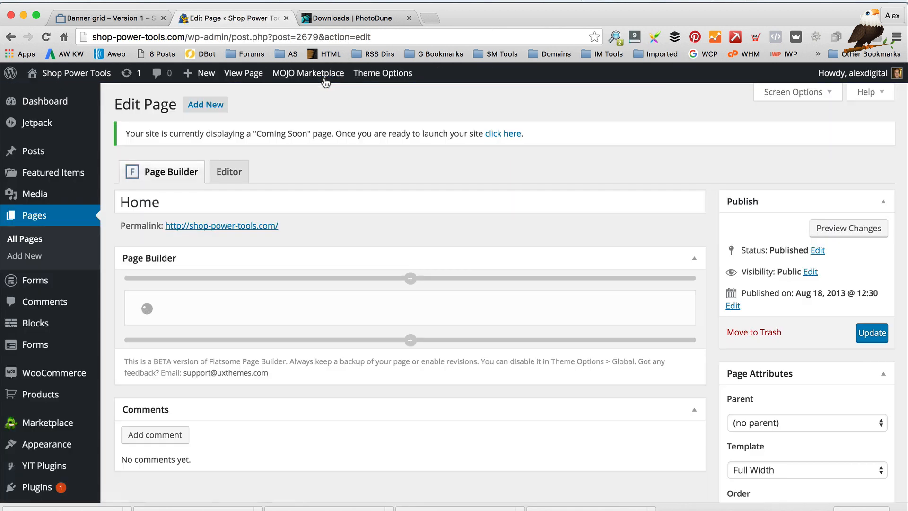
- Close the Banner grid tab and inspect the first Page Builder section's dummy.gif background
{"action": "left_click", "coordinate": [163, 18]}
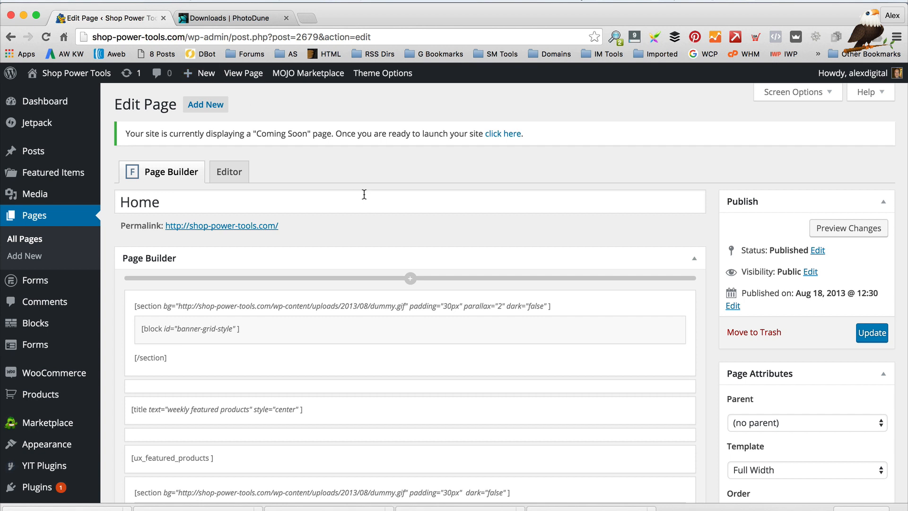
{"action": "scroll", "coordinate": [364, 194], "scroll_direction": "down", "scroll_amount": 2}
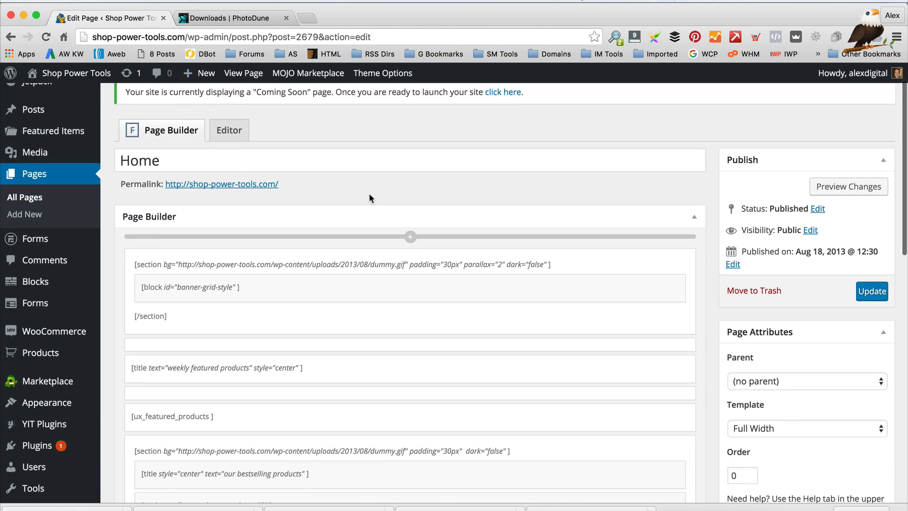
{"action": "mouse_move", "coordinate": [219, 267]}
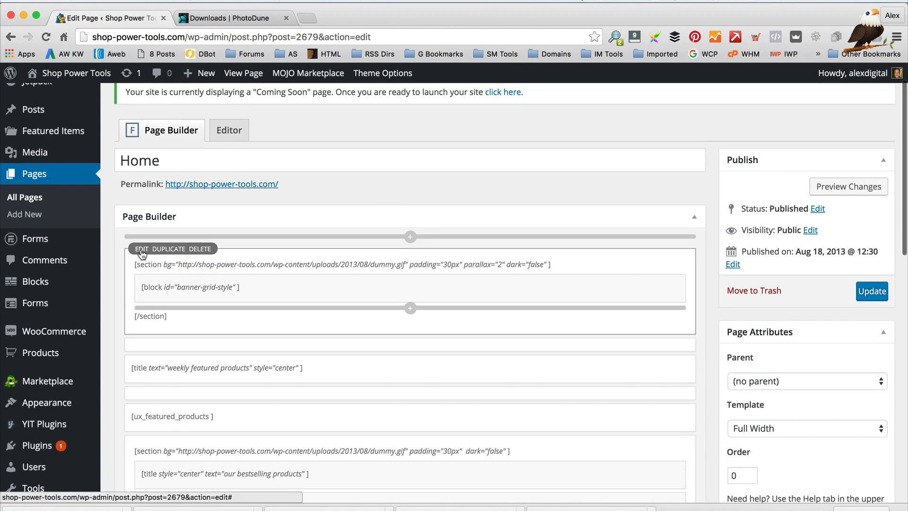
{"action": "scroll", "coordinate": [410, 295], "scroll_direction": "down", "scroll_amount": 3}
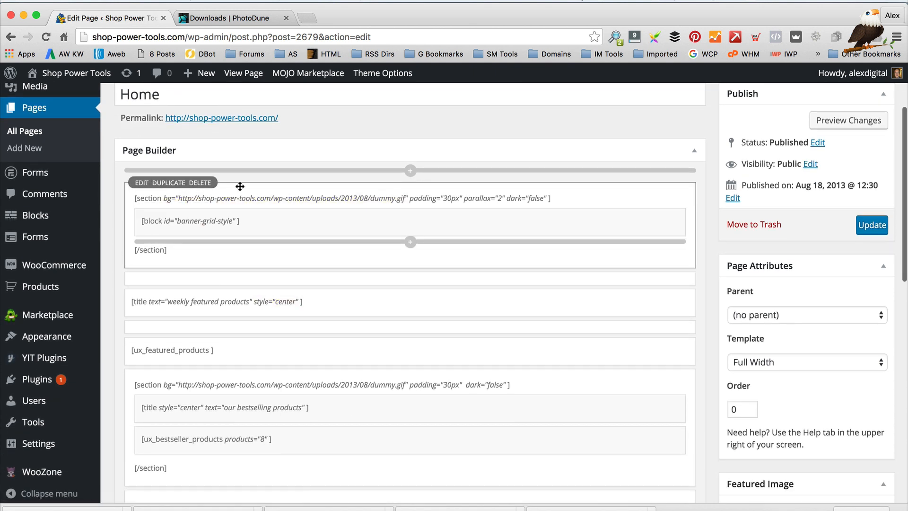
{"action": "scroll", "coordinate": [296, 260], "scroll_direction": "up", "scroll_amount": 3}
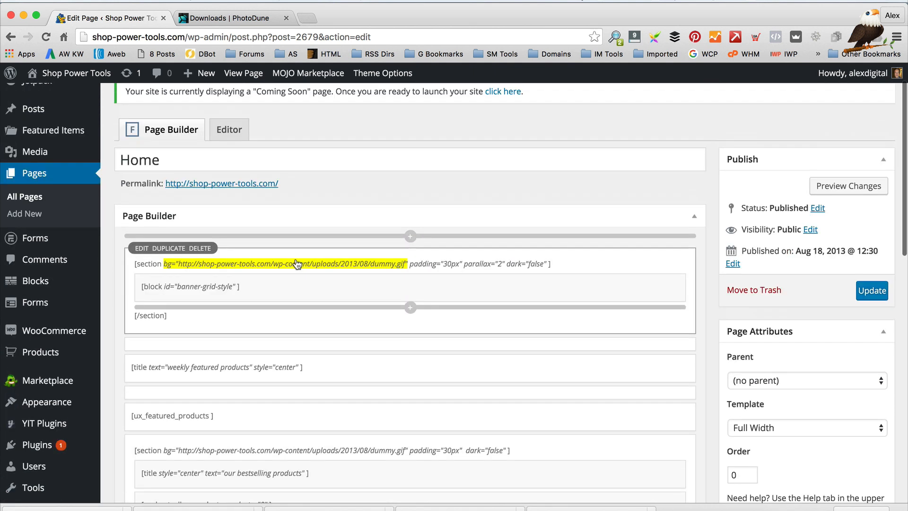
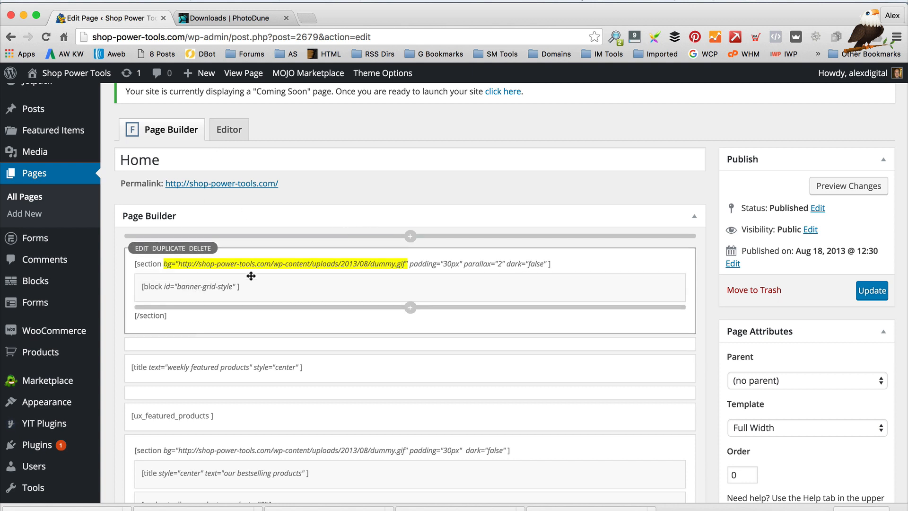
- Upload brick wall background.jpg and choose it as the top section's background image
{"action": "left_click", "coordinate": [141, 249]}
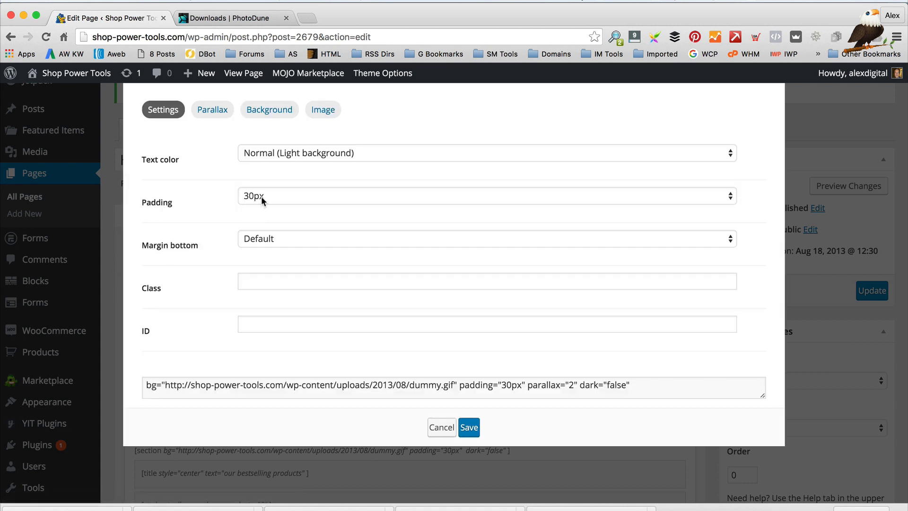
{"action": "scroll", "coordinate": [257, 202], "scroll_direction": "down", "scroll_amount": 1}
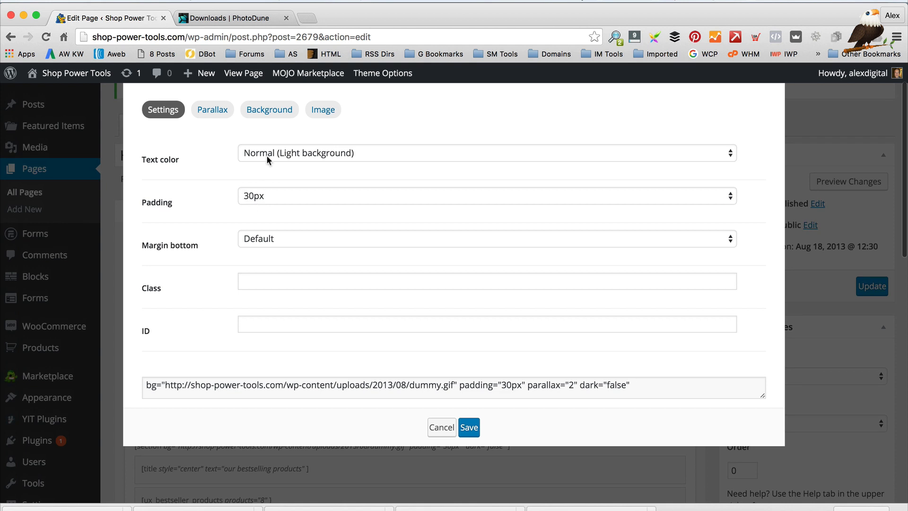
{"action": "left_click", "coordinate": [269, 110]}
{"action": "left_click", "coordinate": [364, 153]}
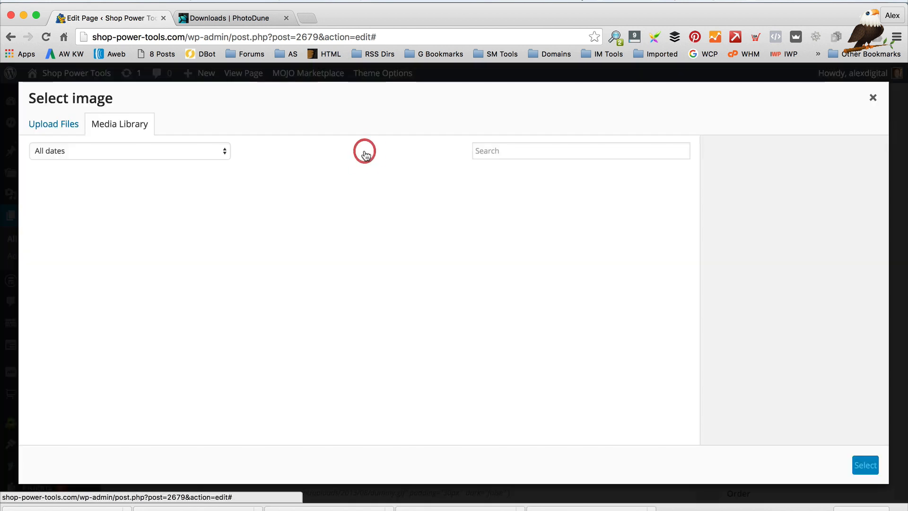
{"action": "left_click", "coordinate": [66, 124]}
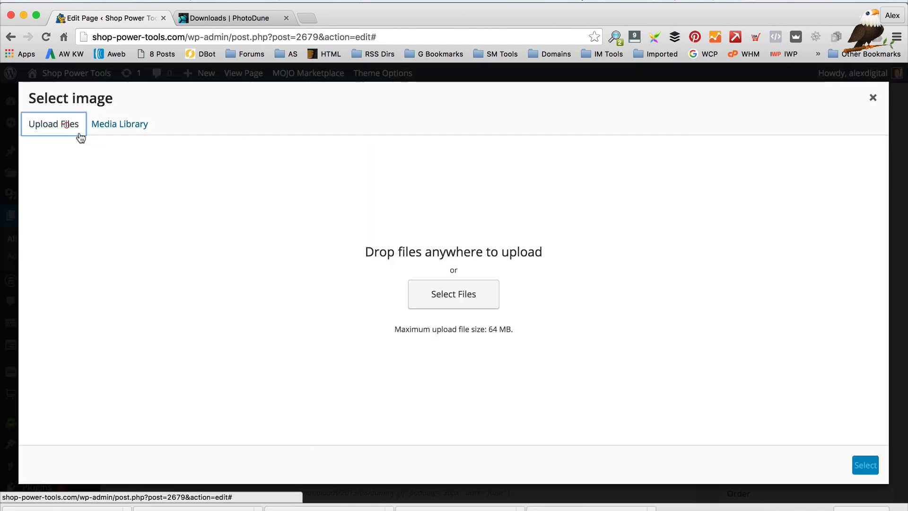
{"action": "left_click", "coordinate": [460, 307]}
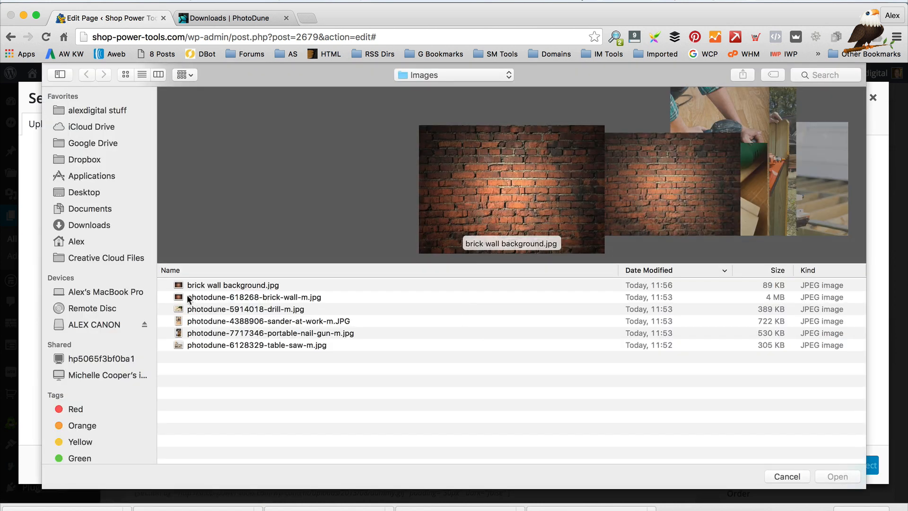
{"action": "left_click", "coordinate": [209, 285]}
{"action": "left_click", "coordinate": [836, 476]}
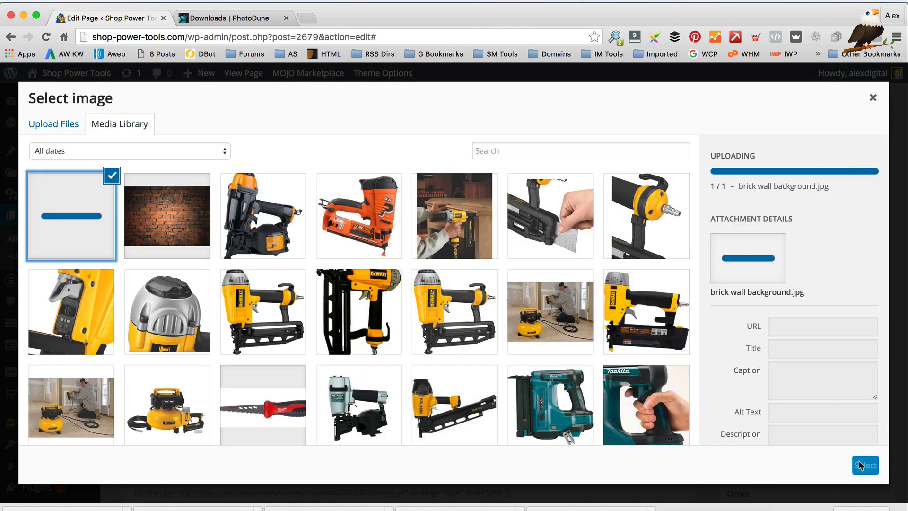
{"action": "left_click", "coordinate": [861, 465]}
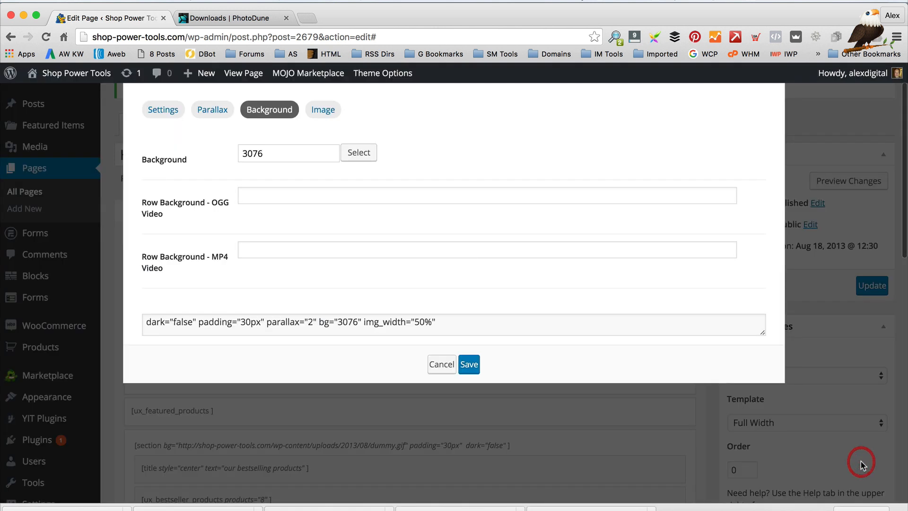
- Save the section settings, update the Home page and view it live
{"action": "left_click", "coordinate": [468, 365]}
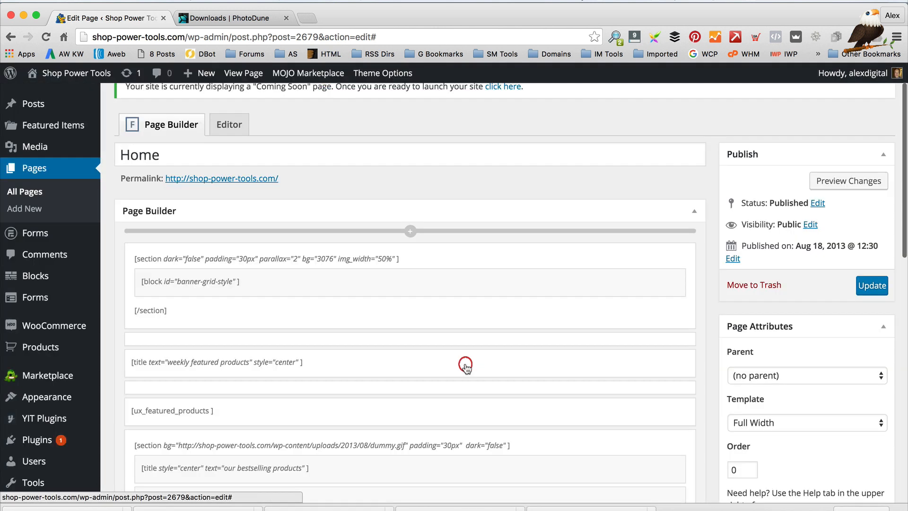
{"action": "left_click", "coordinate": [871, 285]}
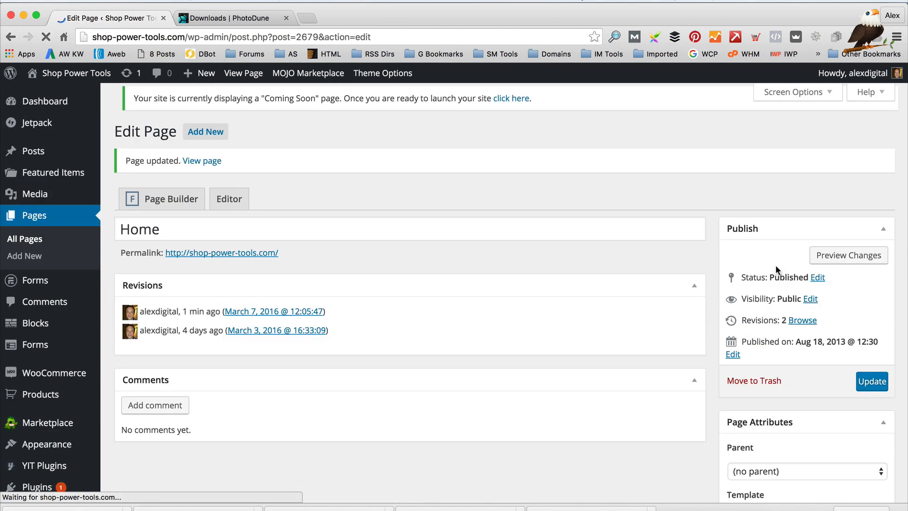
{"action": "left_click", "coordinate": [206, 167]}
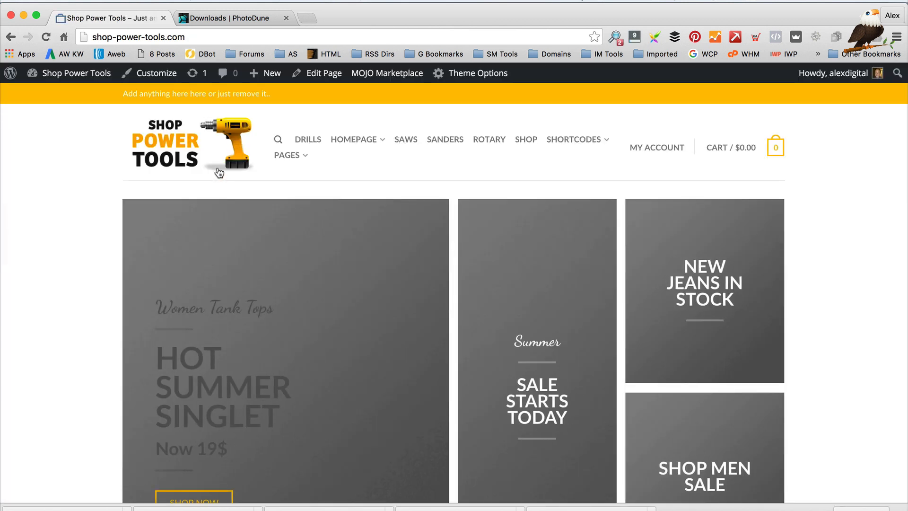
- Scroll the live homepage up and down to inspect the banner section
{"action": "scroll", "coordinate": [219, 173], "scroll_direction": "down", "scroll_amount": 7}
{"action": "scroll", "coordinate": [219, 173], "scroll_direction": "up", "scroll_amount": 6}
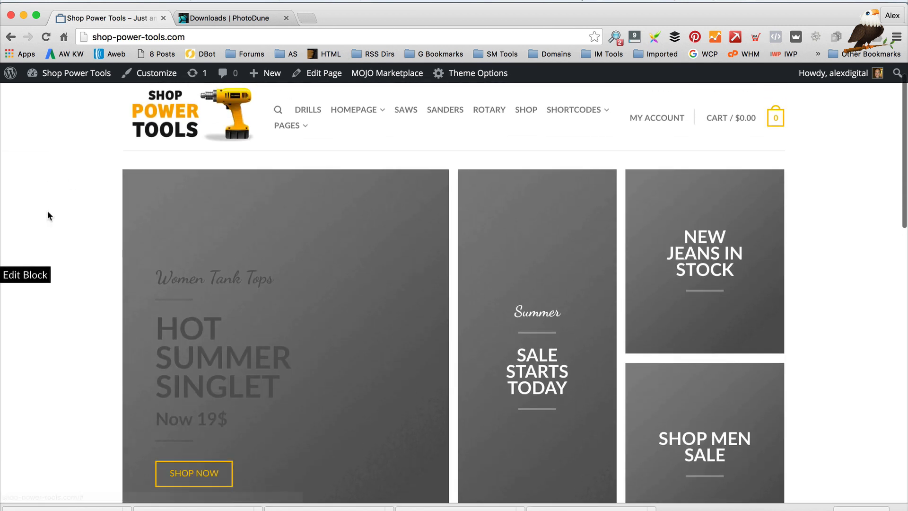
{"action": "scroll", "coordinate": [121, 174], "scroll_direction": "up", "scroll_amount": 1}
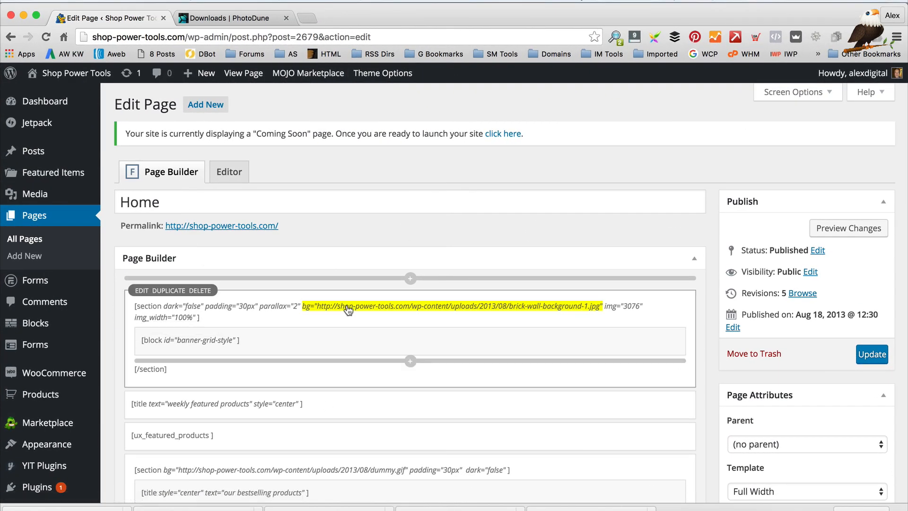
- Copy the full file URL of brick-wall-background-1.jpg from the section's media library
{"action": "left_click", "coordinate": [142, 290]}
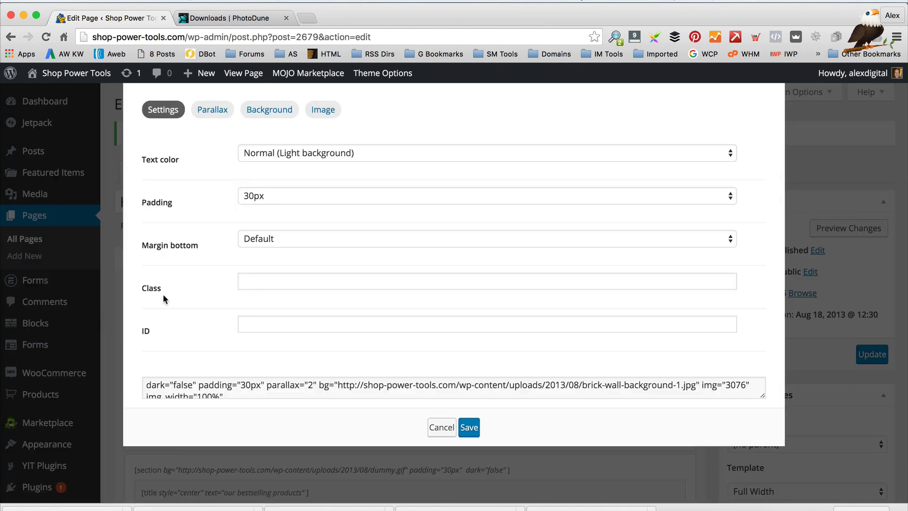
{"action": "left_click", "coordinate": [266, 111]}
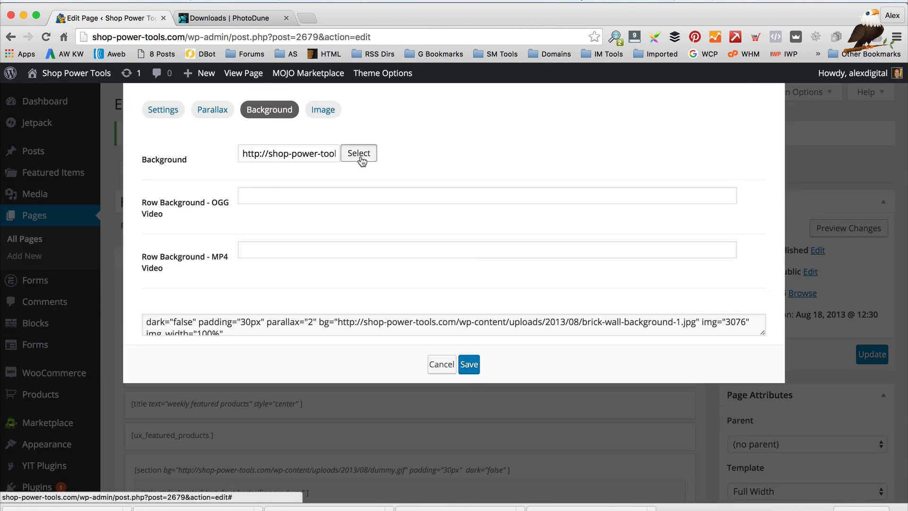
{"action": "left_click", "coordinate": [363, 159]}
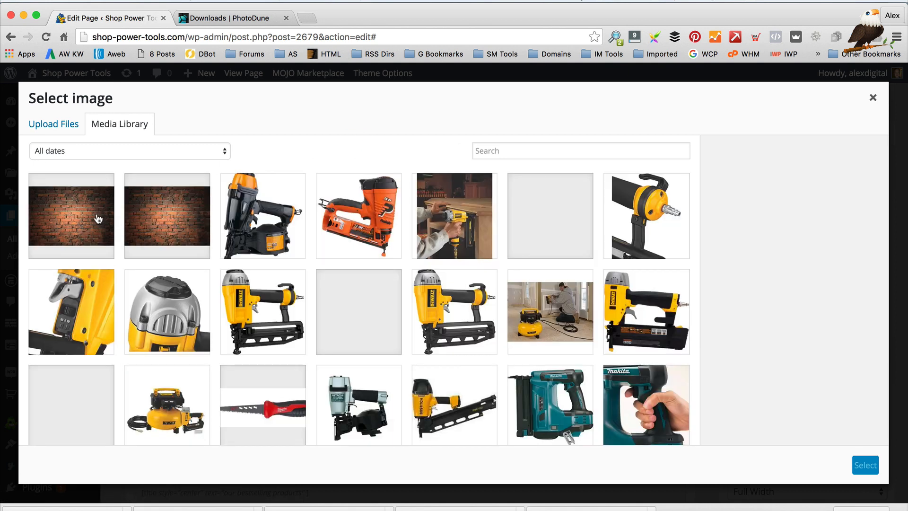
{"action": "left_click", "coordinate": [98, 213]}
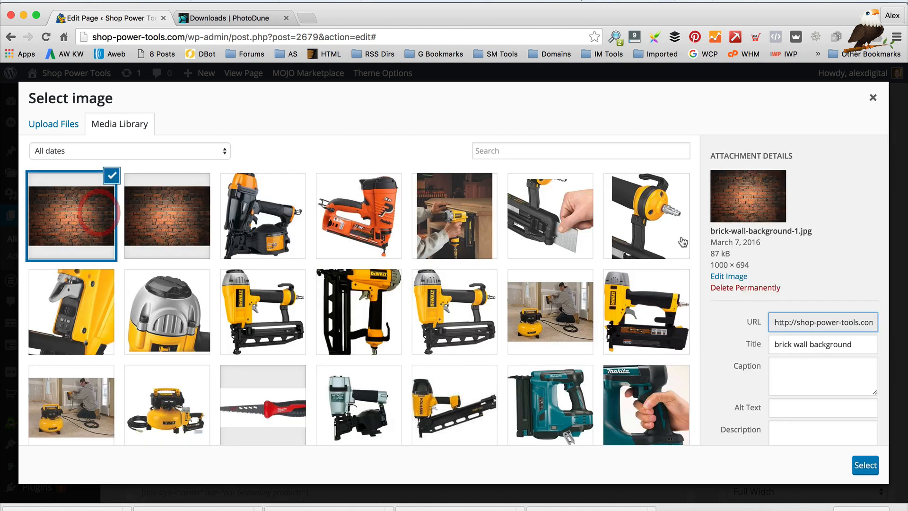
{"action": "left_click", "coordinate": [838, 322]}
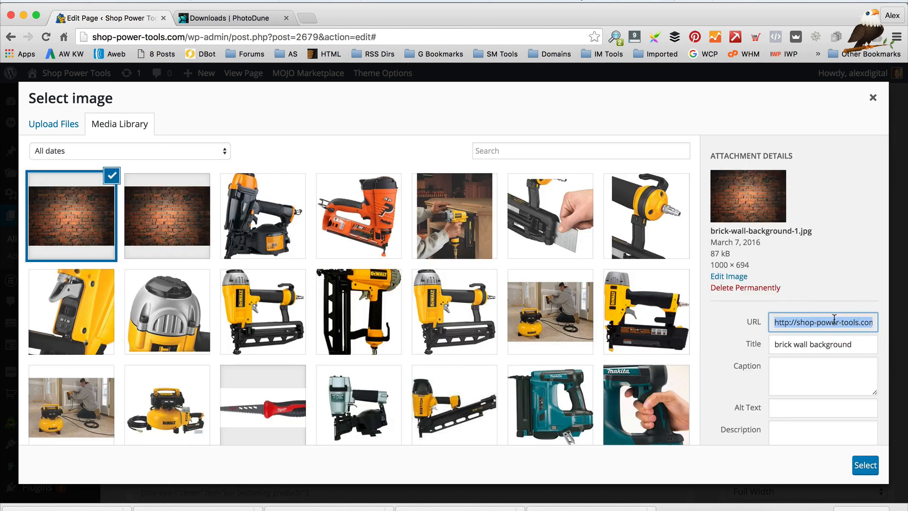
{"action": "left_click", "coordinate": [806, 323]}
{"action": "left_click", "coordinate": [807, 322]}
- Paste the URL into the Background field, save, update the Home page and view it
{"action": "left_click", "coordinate": [882, 98]}
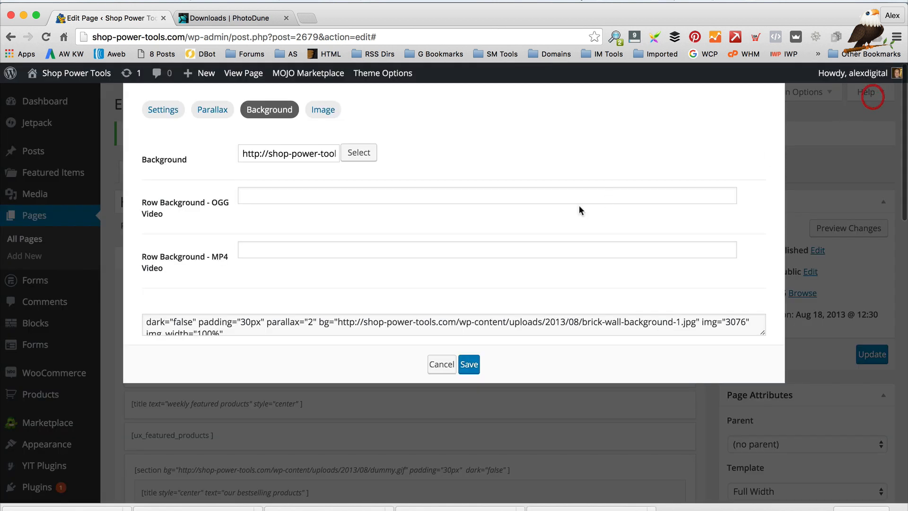
{"action": "triple_click", "coordinate": [266, 156]}
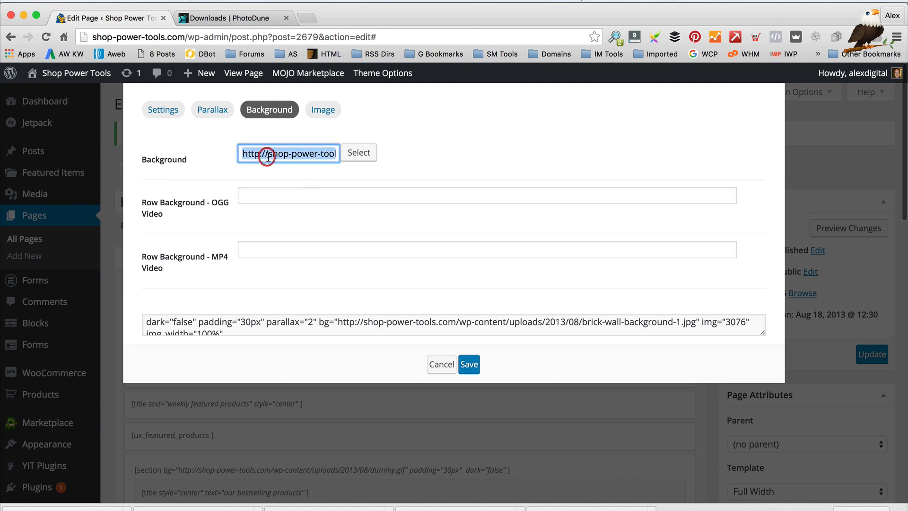
{"action": "key", "text": "Right"}
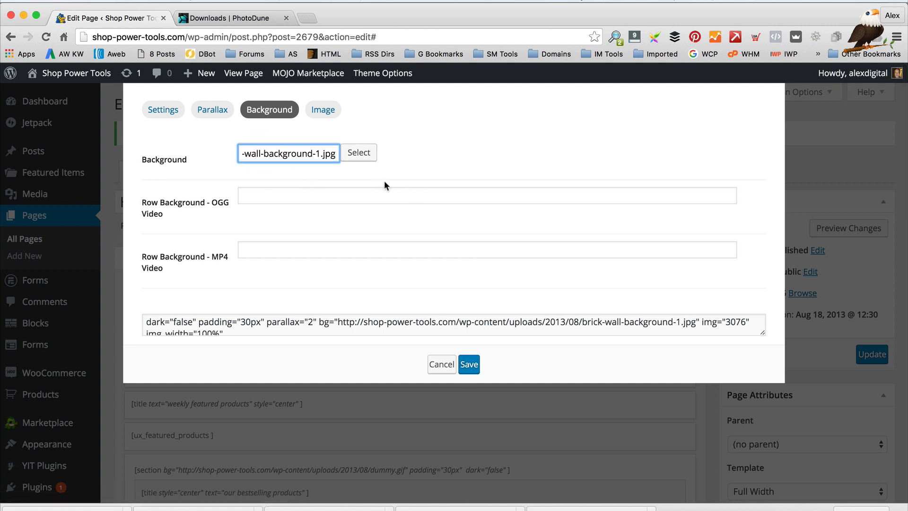
{"action": "left_click", "coordinate": [468, 363]}
{"action": "left_click", "coordinate": [860, 350]}
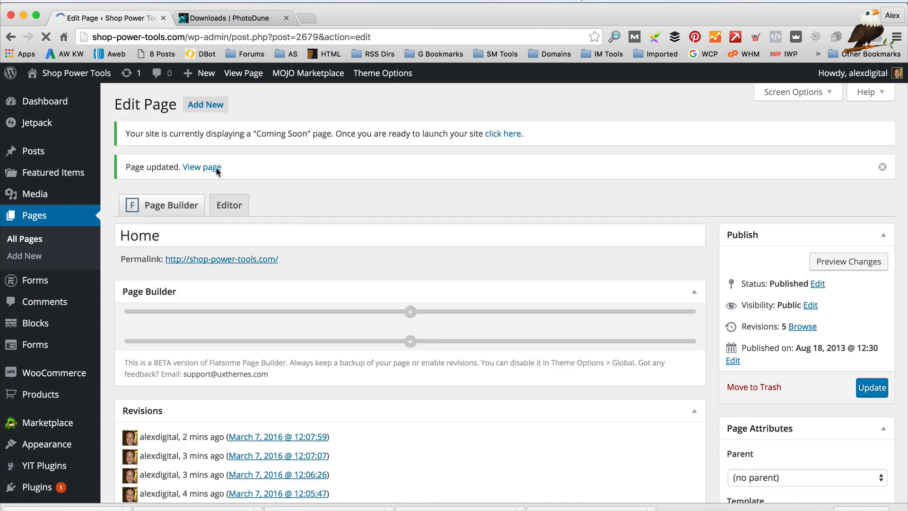
{"action": "left_click", "coordinate": [202, 167]}
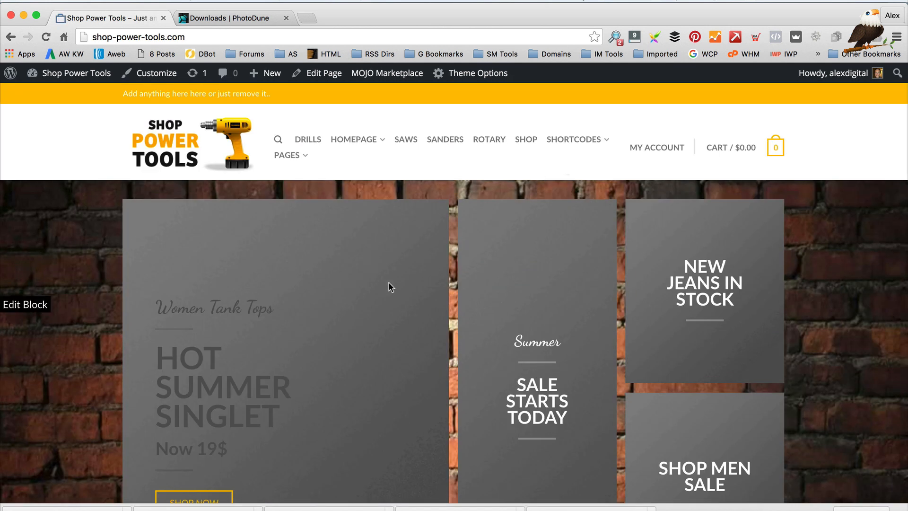
- Check the brick wall background on the live homepage, then open Banner grid - Version 1 for editing
{"action": "scroll", "coordinate": [706, 278], "scroll_direction": "down", "scroll_amount": 3}
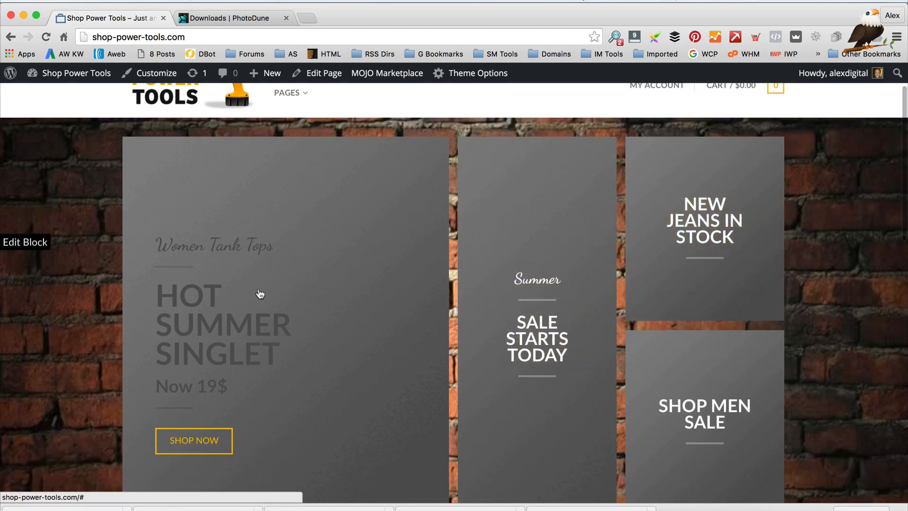
{"action": "scroll", "coordinate": [260, 294], "scroll_direction": "down", "scroll_amount": 1}
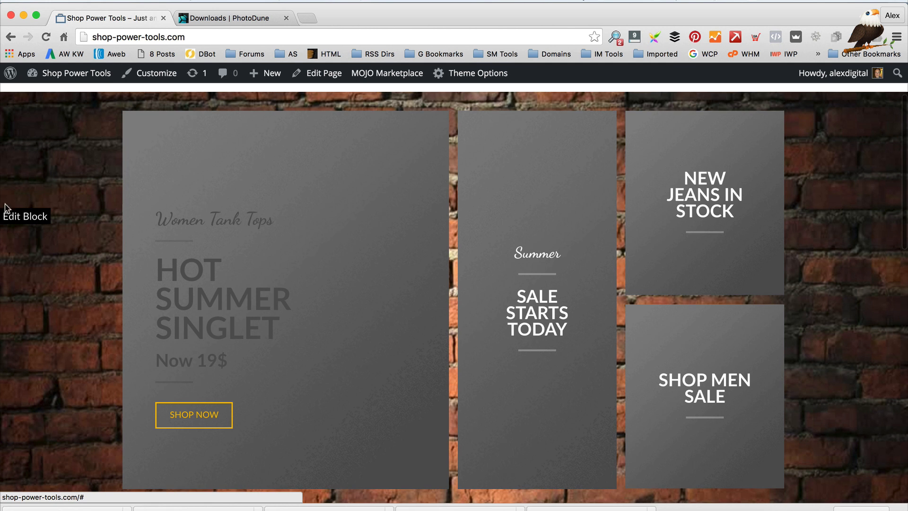
{"action": "left_click", "coordinate": [16, 219]}
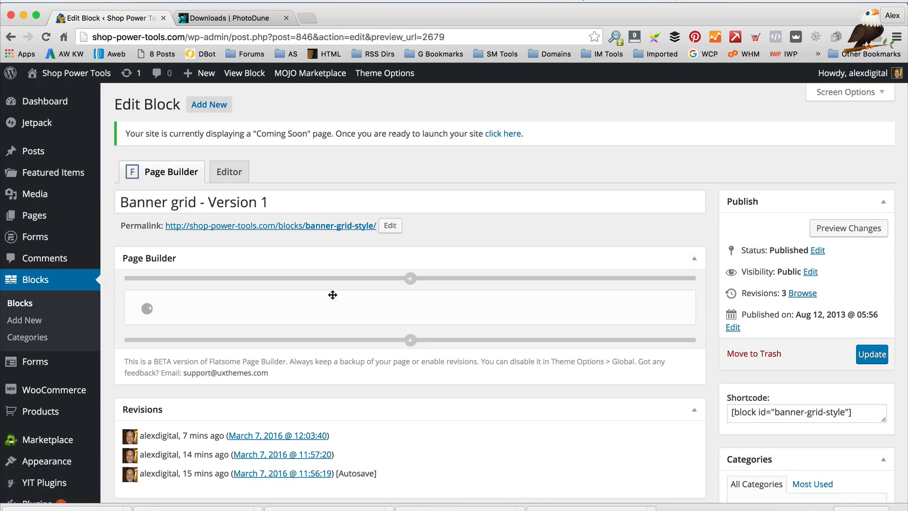
- Upload the sander-at-work photo as the new background for the Women Tank Tops banner
{"action": "scroll", "coordinate": [332, 294], "scroll_direction": "down", "scroll_amount": 2}
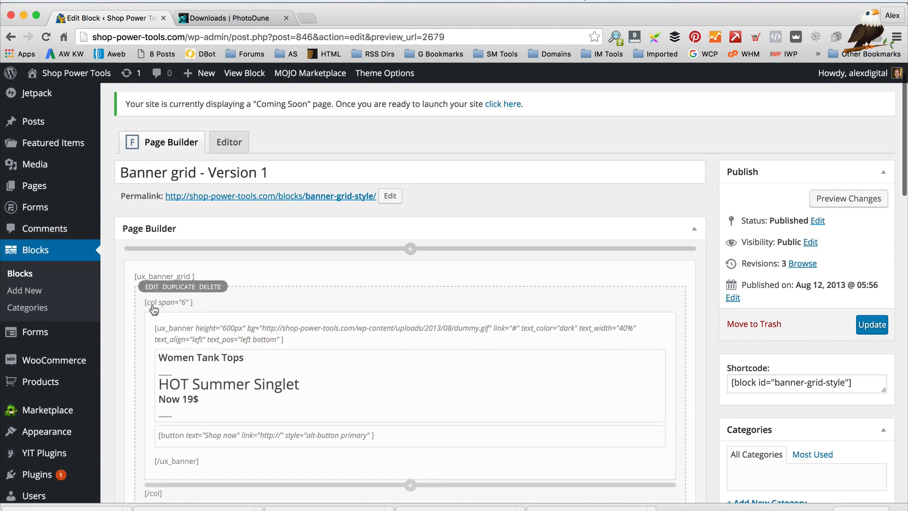
{"action": "left_click", "coordinate": [163, 316]}
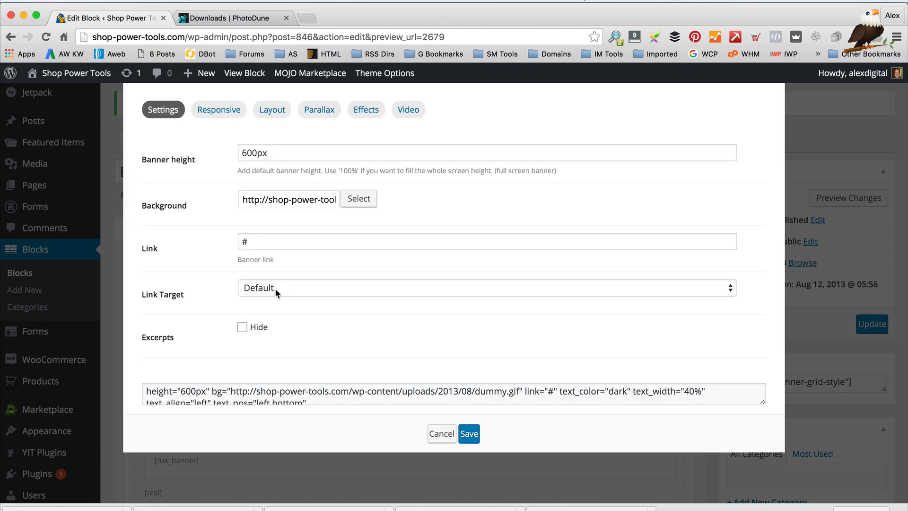
{"action": "left_click", "coordinate": [358, 199]}
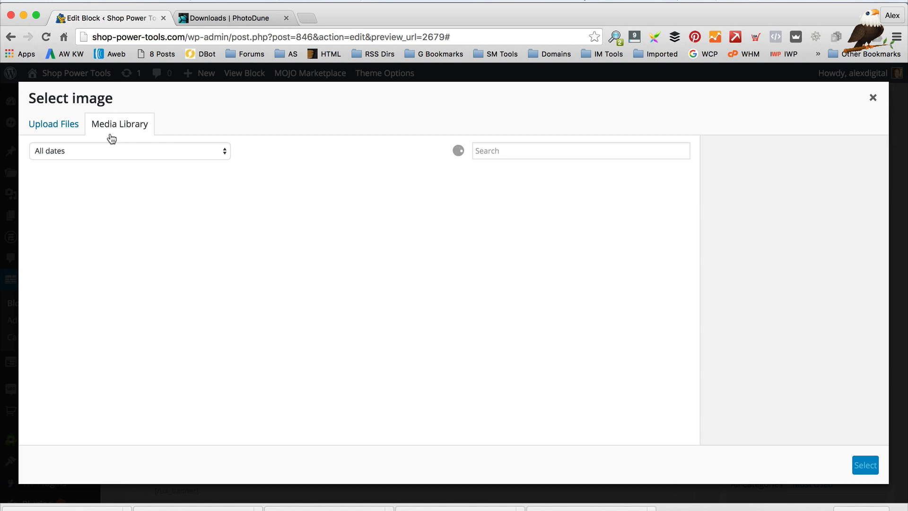
{"action": "left_click", "coordinate": [54, 124]}
{"action": "left_click", "coordinate": [452, 296]}
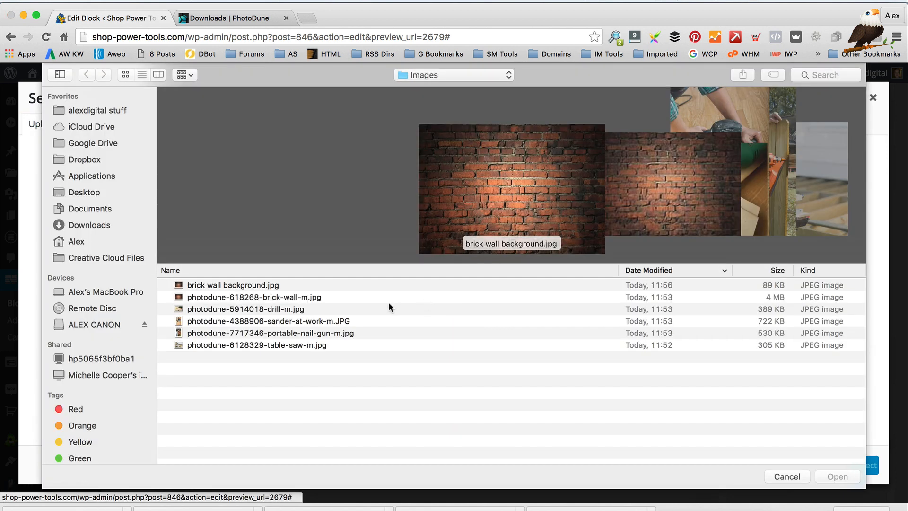
{"action": "left_click", "coordinate": [732, 133]}
{"action": "scroll", "coordinate": [737, 183], "scroll_direction": "right", "scroll_amount": 1}
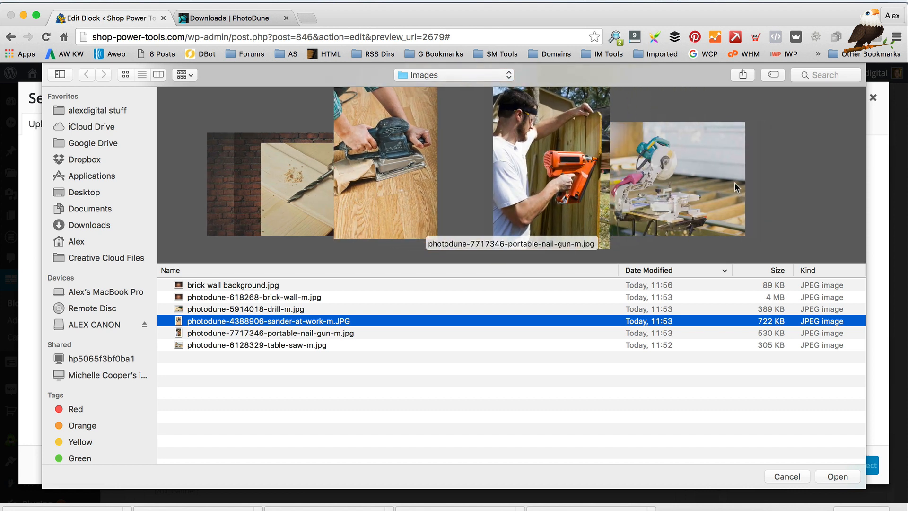
{"action": "scroll", "coordinate": [713, 186], "scroll_direction": "right", "scroll_amount": 1}
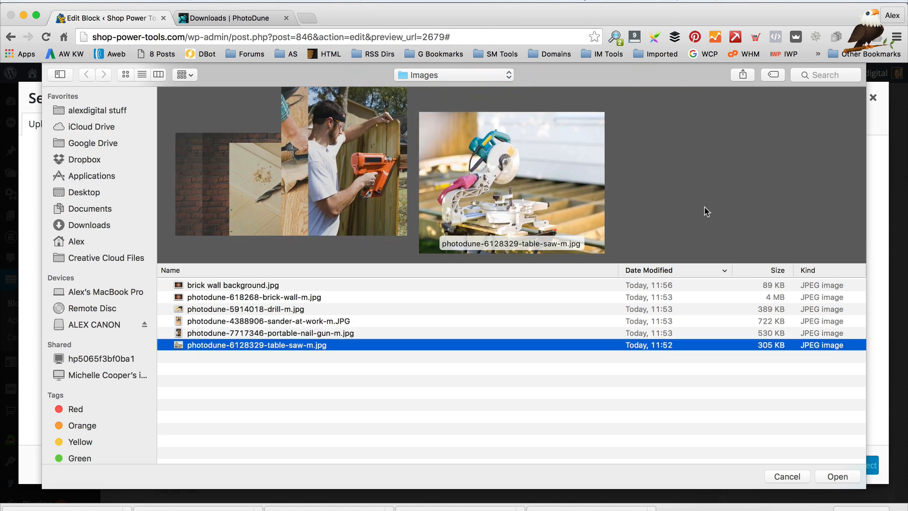
{"action": "scroll", "coordinate": [682, 192], "scroll_direction": "left", "scroll_amount": 5}
{"action": "scroll", "coordinate": [682, 192], "scroll_direction": "right", "scroll_amount": 5}
{"action": "scroll", "coordinate": [682, 191], "scroll_direction": "left", "scroll_amount": 2}
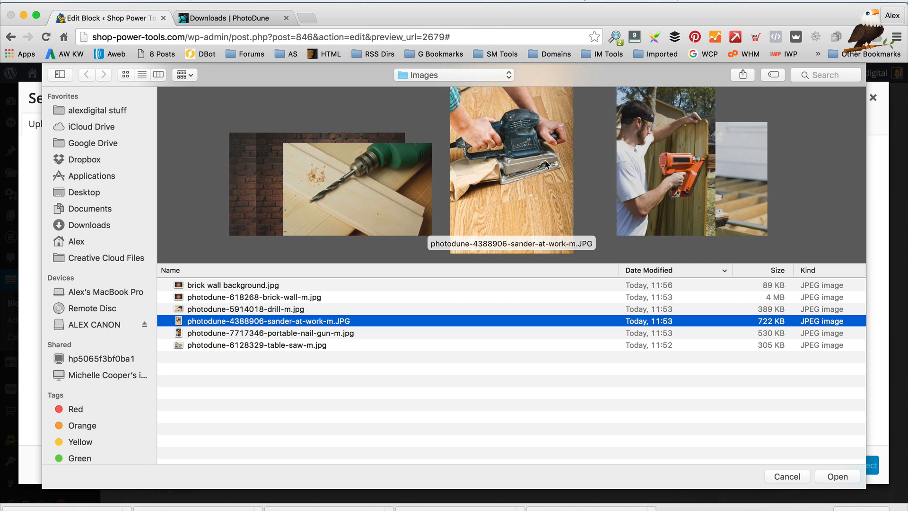
{"action": "left_click", "coordinate": [837, 477]}
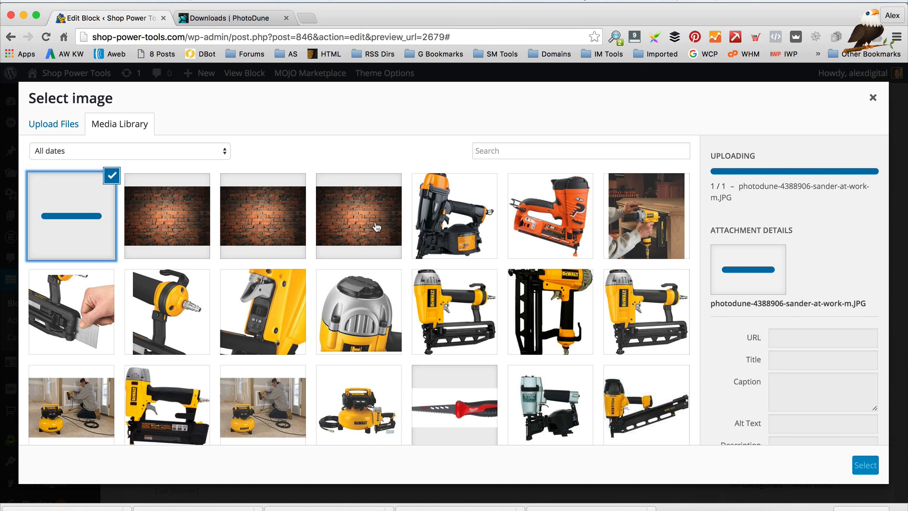
- Clear the photo's caption, use it as background, save the banner and update the block
{"action": "scroll", "coordinate": [851, 251], "scroll_direction": "down", "scroll_amount": 3}
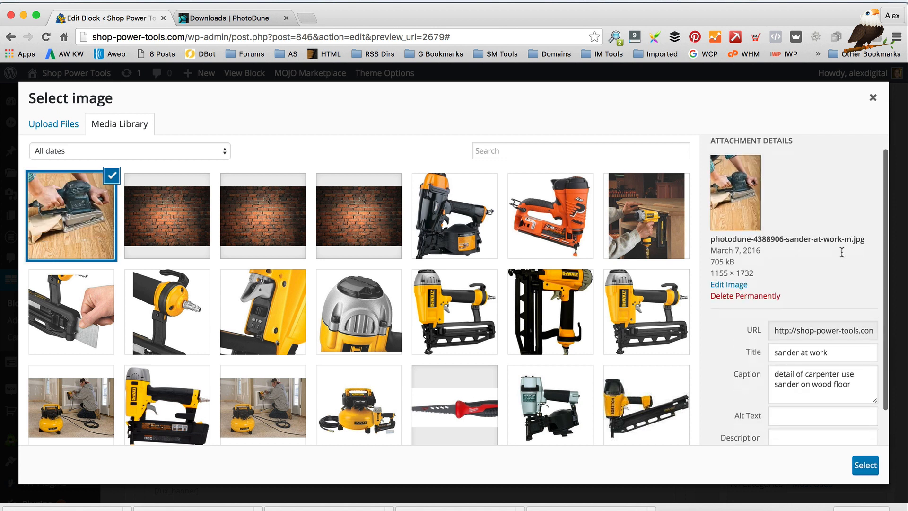
{"action": "left_click_drag", "start_coordinate": [858, 350], "coordinate": [770, 336]}
{"action": "key", "text": "BackSpace"}
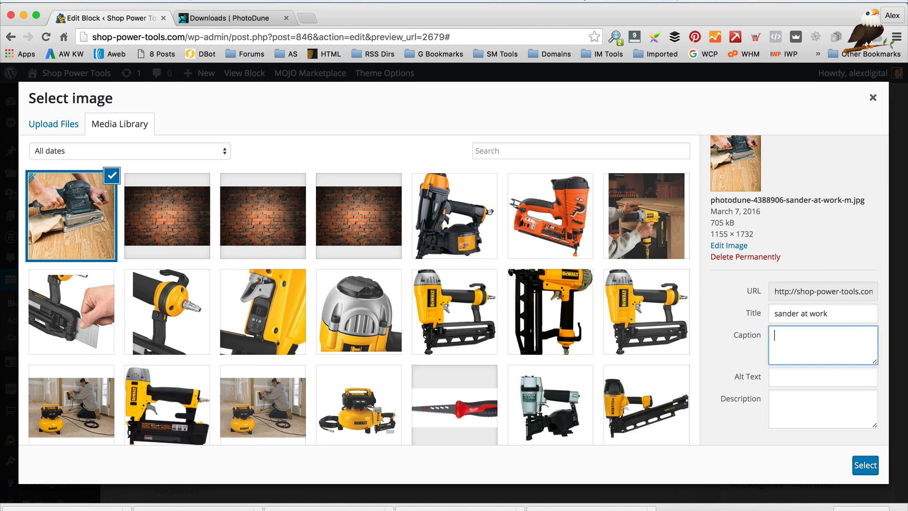
{"action": "left_click", "coordinate": [863, 467]}
{"action": "left_click", "coordinate": [469, 433]}
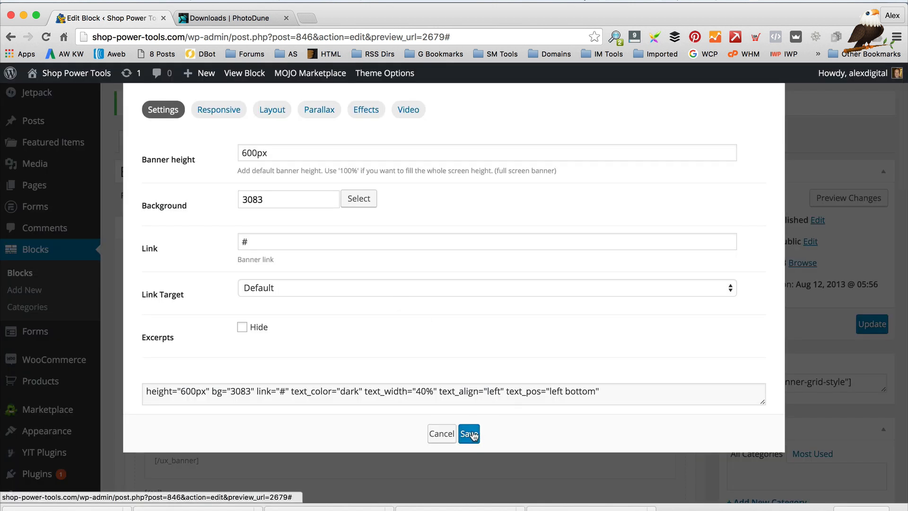
{"action": "left_click", "coordinate": [872, 324]}
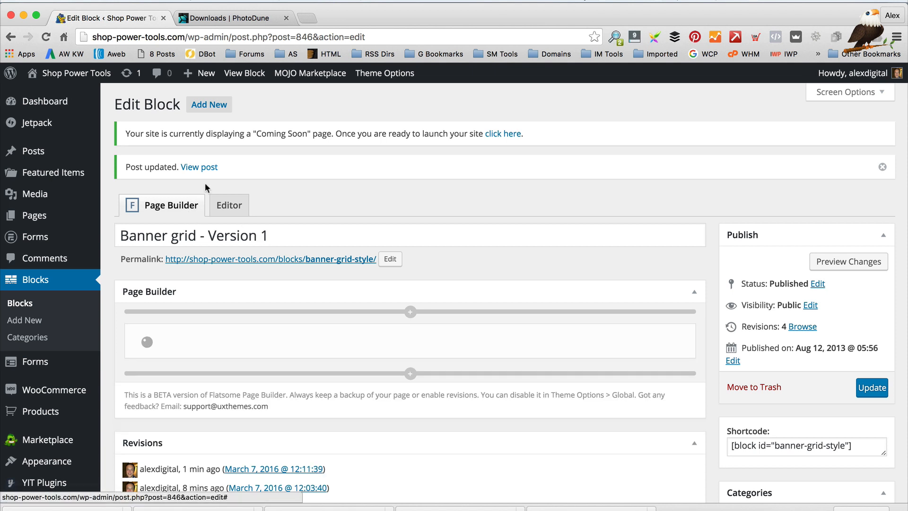
- Visit the live site and scroll to check the sander photo banner
{"action": "mouse_move", "coordinate": [81, 83]}
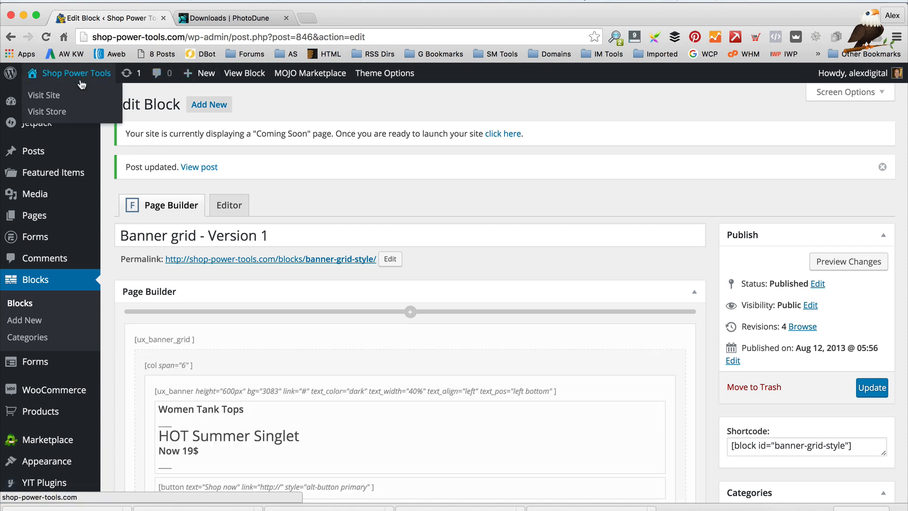
{"action": "left_click", "coordinate": [77, 98]}
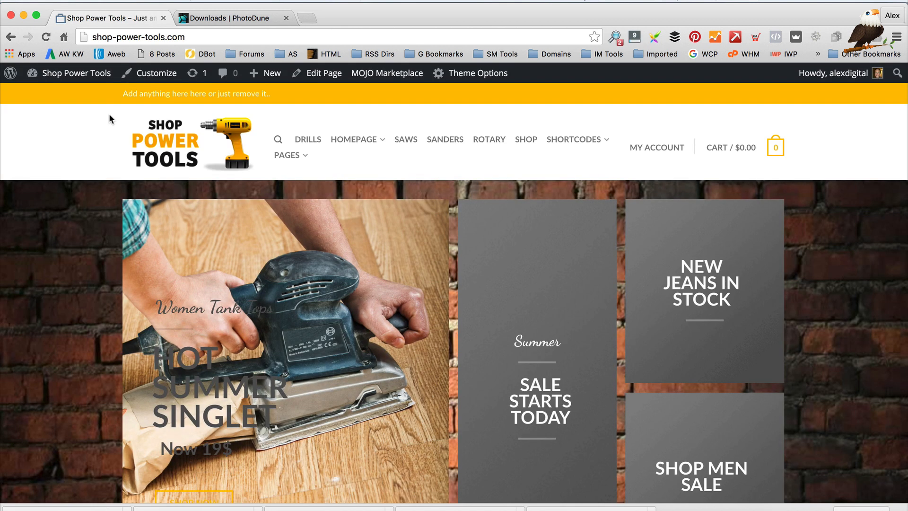
{"action": "scroll", "coordinate": [393, 208], "scroll_direction": "down", "scroll_amount": 3}
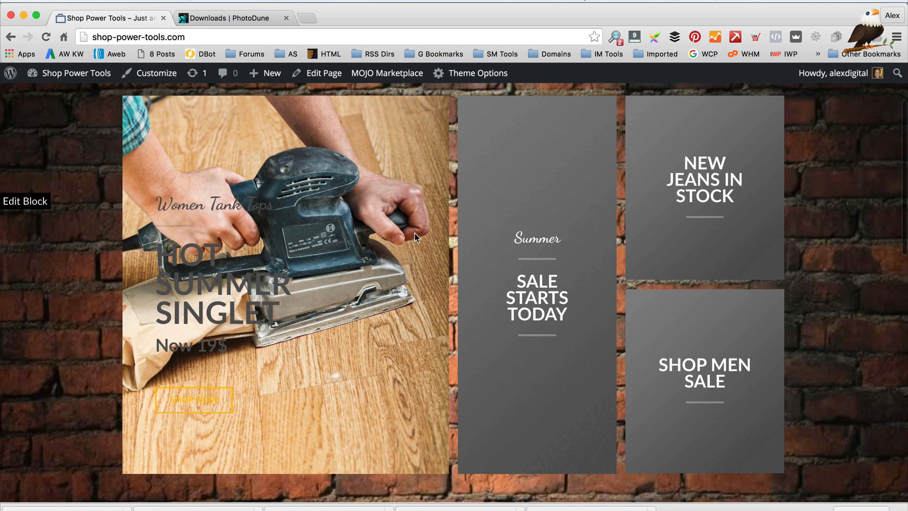
{"action": "scroll", "coordinate": [297, 264], "scroll_direction": "up", "scroll_amount": 2}
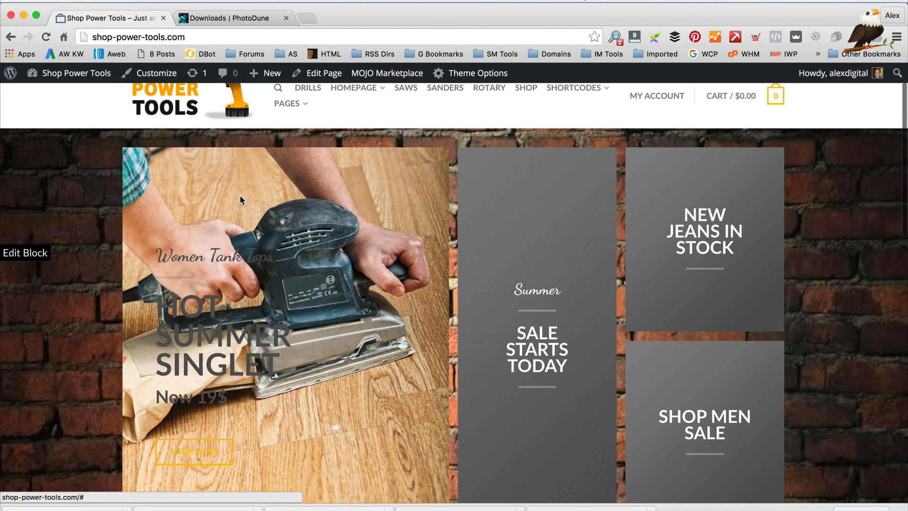
{"action": "scroll", "coordinate": [240, 195], "scroll_direction": "up", "scroll_amount": 2}
- Return to the block editor and open the first banner's settings
{"action": "left_click", "coordinate": [31, 307]}
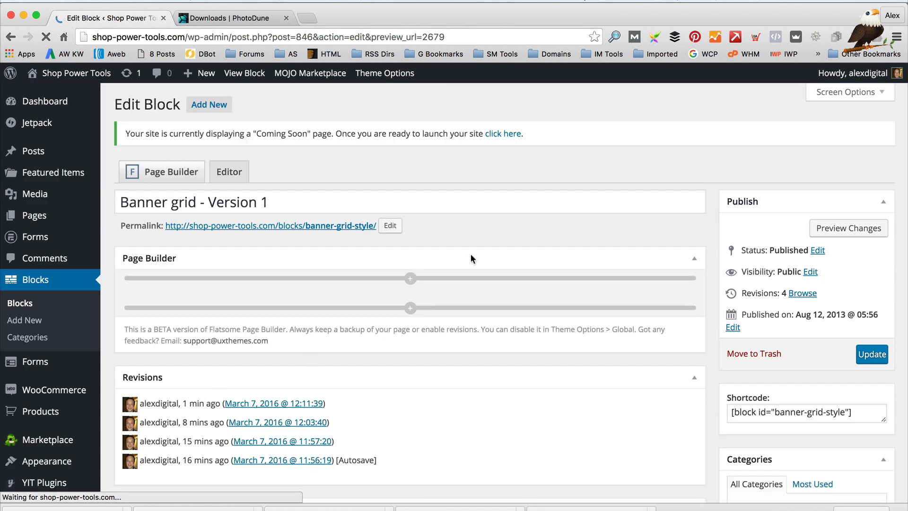
{"action": "scroll", "coordinate": [497, 226], "scroll_direction": "down", "scroll_amount": 2}
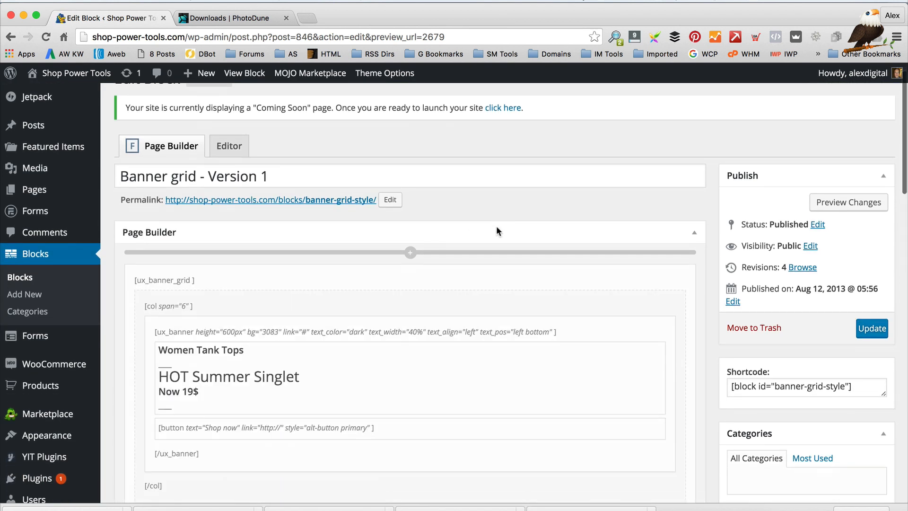
{"action": "left_click", "coordinate": [161, 294]}
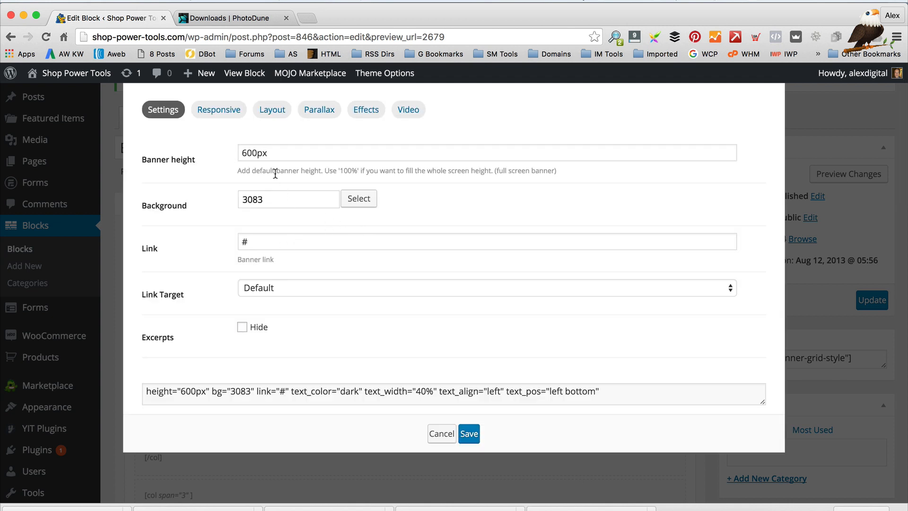
- Set the first banner's Layout text color to Light, review the other tabs, and save
{"action": "left_click", "coordinate": [215, 111]}
{"action": "left_click", "coordinate": [270, 111]}
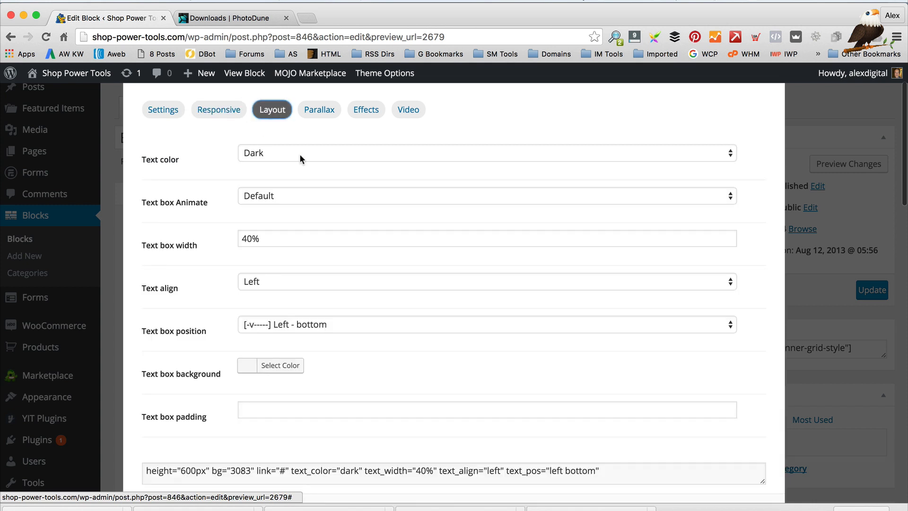
{"action": "left_click", "coordinate": [324, 157]}
{"action": "left_click", "coordinate": [323, 142]}
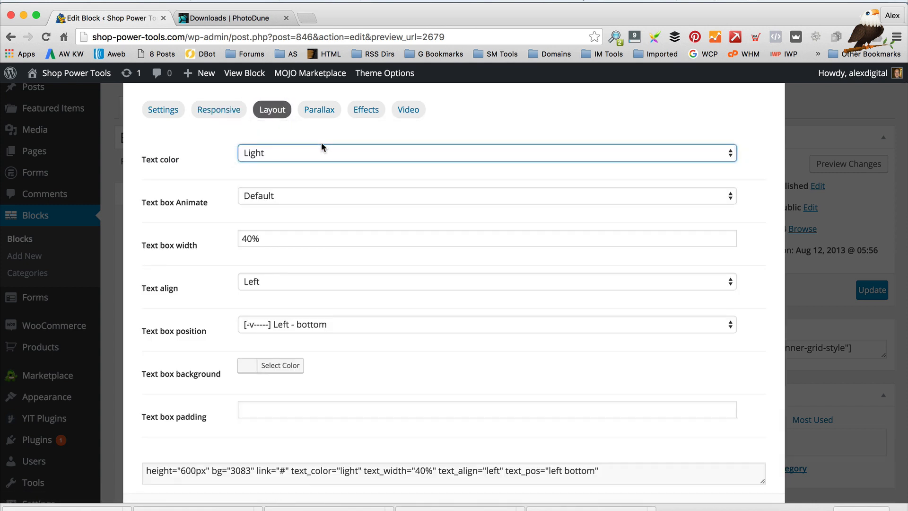
{"action": "scroll", "coordinate": [266, 210], "scroll_direction": "down", "scroll_amount": 2}
{"action": "scroll", "coordinate": [267, 209], "scroll_direction": "up", "scroll_amount": 4}
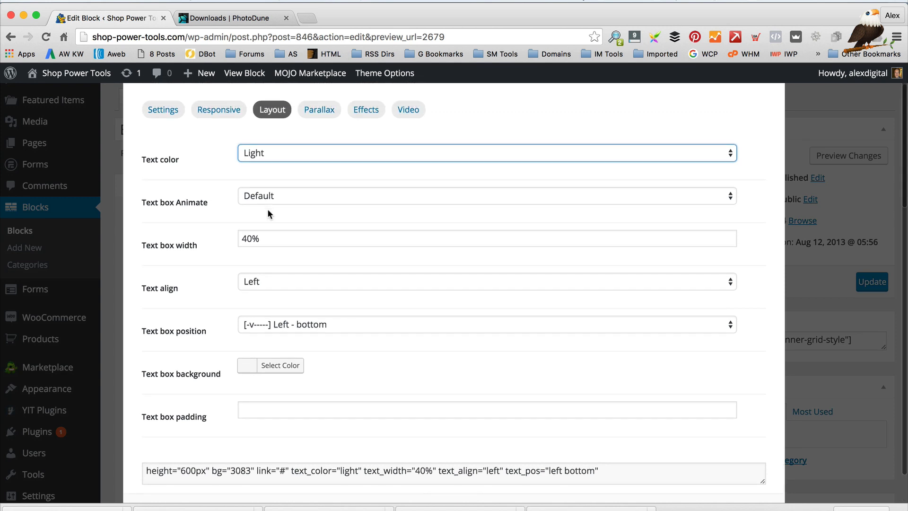
{"action": "left_click", "coordinate": [323, 111]}
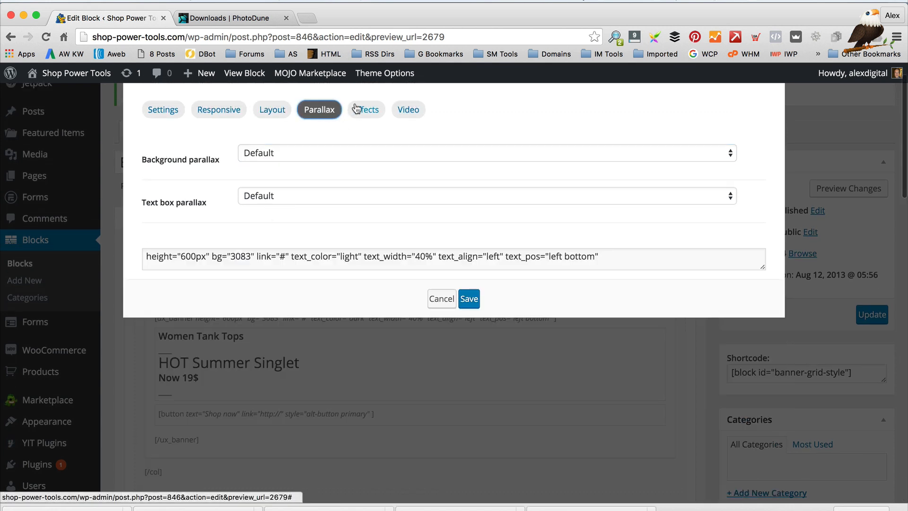
{"action": "left_click", "coordinate": [366, 109]}
{"action": "left_click", "coordinate": [412, 111]}
{"action": "scroll", "coordinate": [430, 182], "scroll_direction": "down", "scroll_amount": 1}
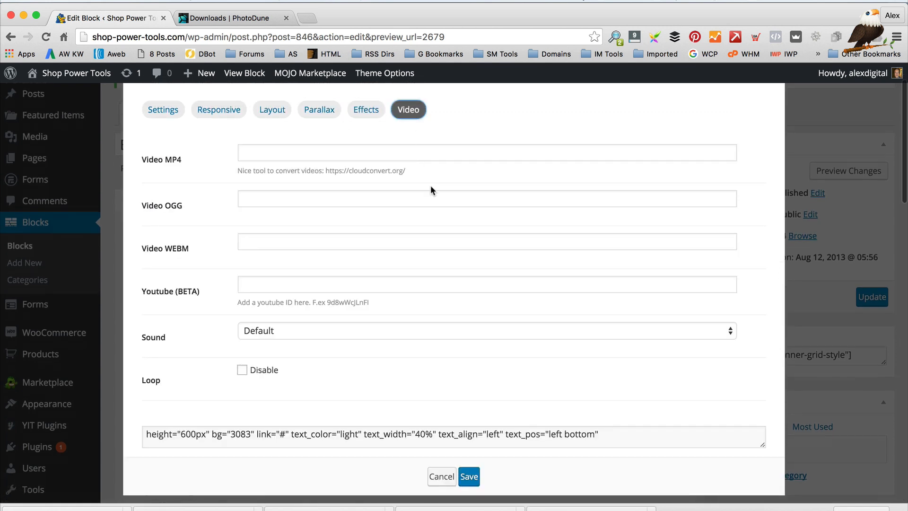
{"action": "left_click", "coordinate": [469, 477]}
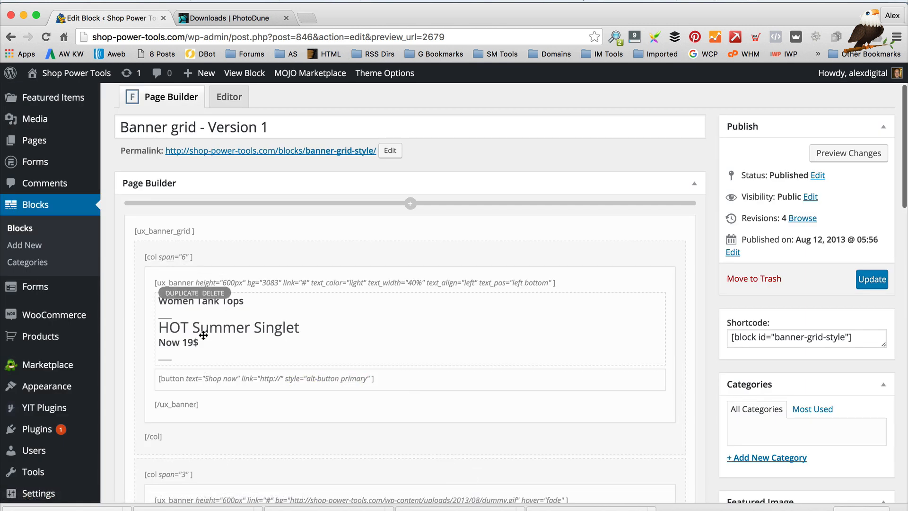
- Replace the Women Tank Tops heading with the new Sanders text and save
{"action": "left_click", "coordinate": [195, 321]}
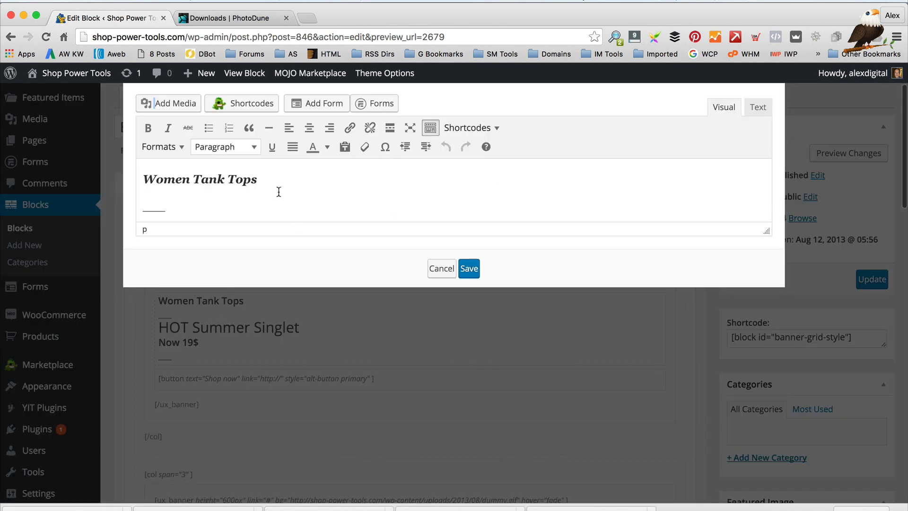
{"action": "left_click_drag", "start_coordinate": [298, 183], "coordinate": [118, 181]}
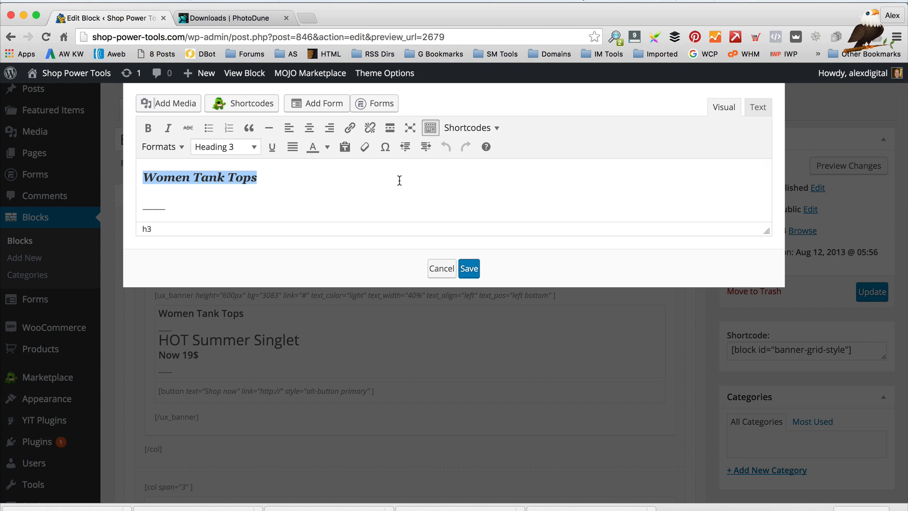
{"action": "type", "text": "W"}
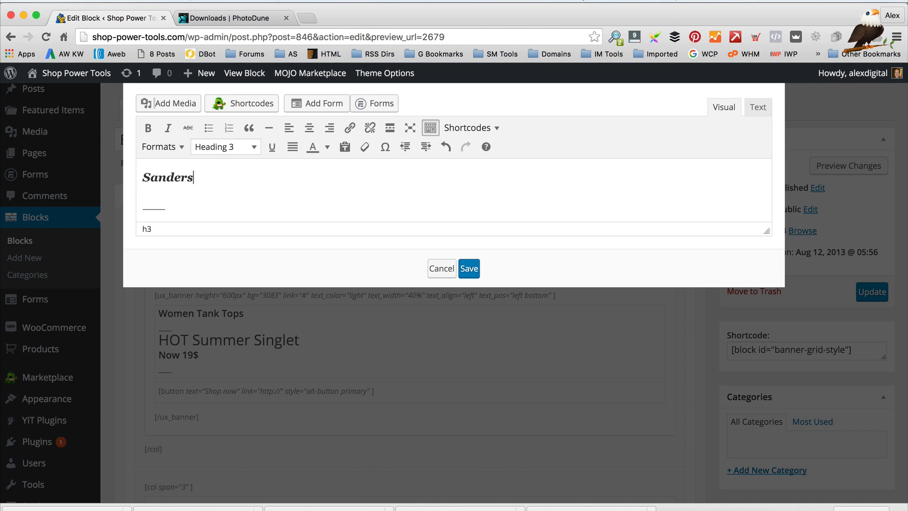
{"action": "left_click", "coordinate": [469, 269]}
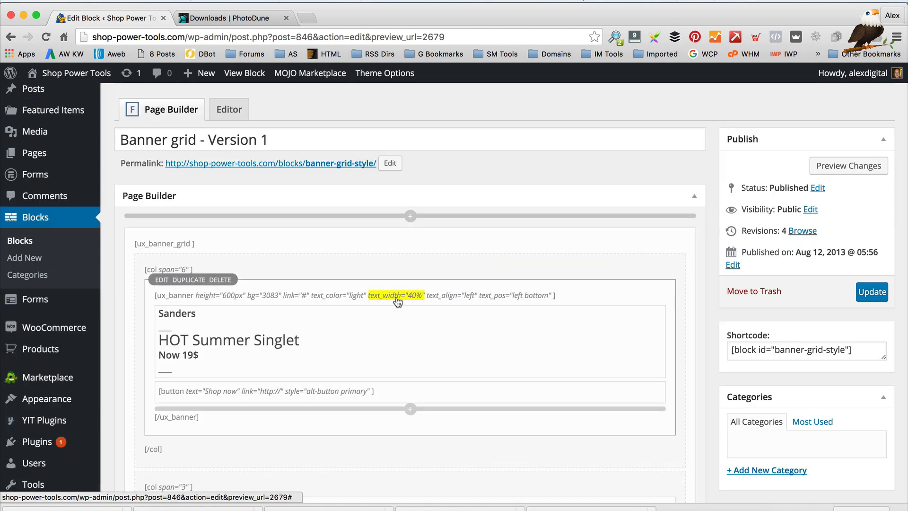
- Change the headline to HUGE RANGE OF SANDERS and the price line to FROM $99, then save
{"action": "left_click", "coordinate": [192, 353]}
{"action": "scroll", "coordinate": [493, 208], "scroll_direction": "down", "scroll_amount": 5}
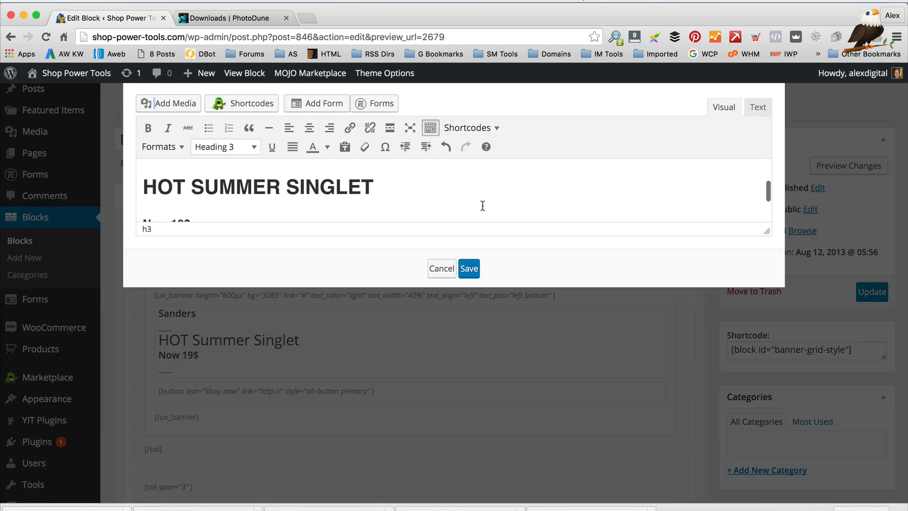
{"action": "scroll", "coordinate": [480, 204], "scroll_direction": "up", "scroll_amount": 5}
{"action": "scroll", "coordinate": [371, 200], "scroll_direction": "down", "scroll_amount": 2}
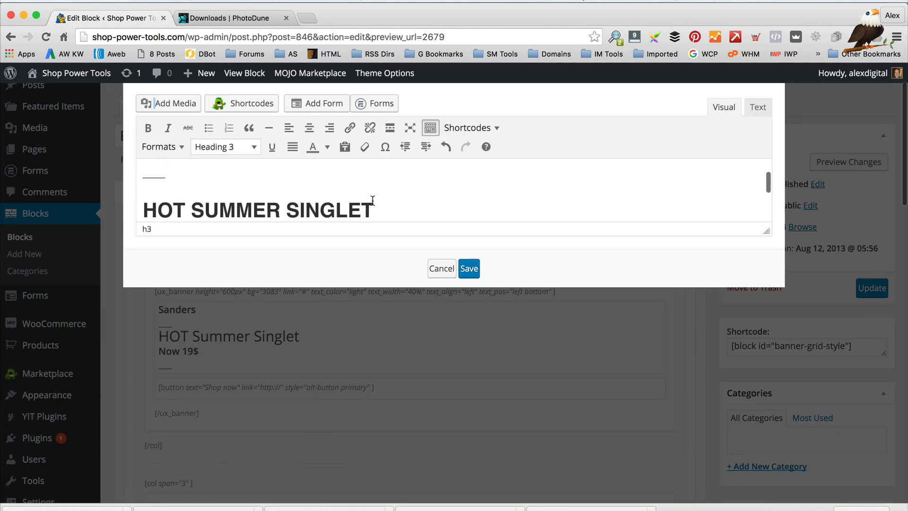
{"action": "scroll", "coordinate": [330, 197], "scroll_direction": "up", "scroll_amount": 2}
{"action": "scroll", "coordinate": [201, 158], "scroll_direction": "down", "scroll_amount": 2}
{"action": "left_click_drag", "start_coordinate": [402, 203], "coordinate": [133, 204]}
{"action": "type", "text": "HUGE RANGE"}
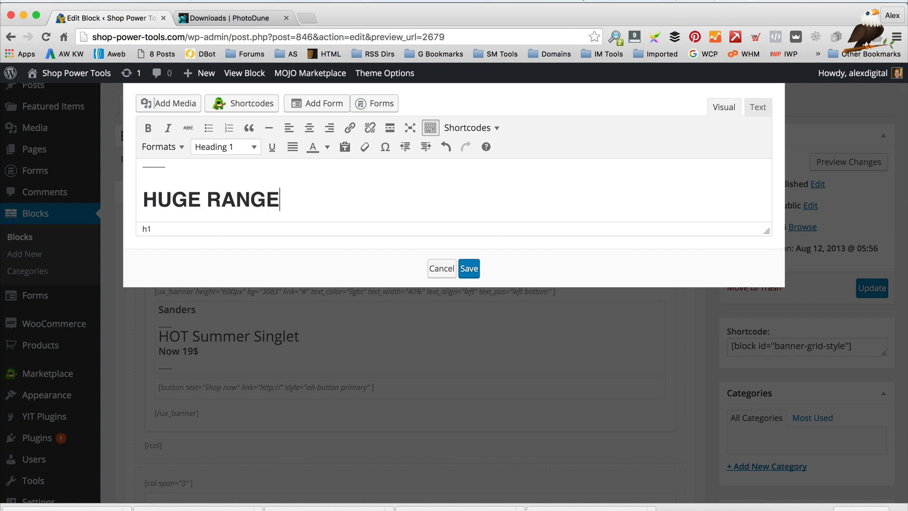
{"action": "type", "text": " OF SANDERS"}
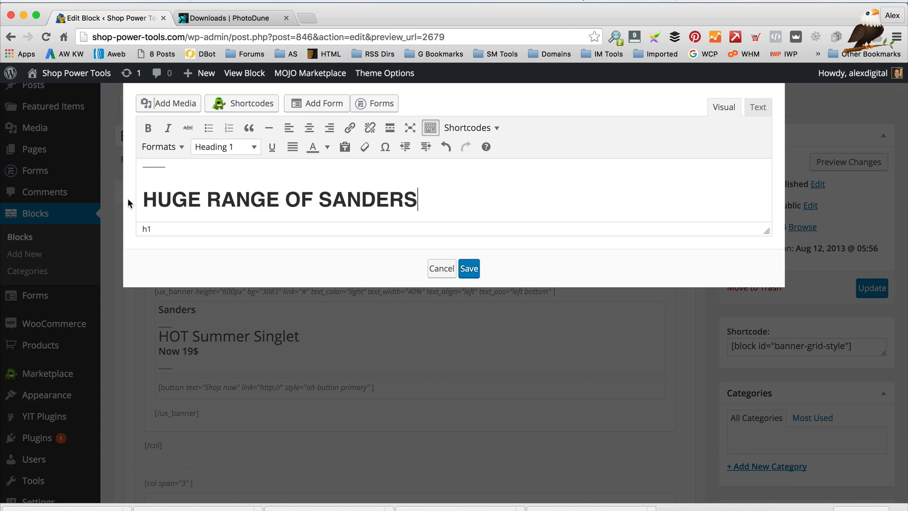
{"action": "scroll", "coordinate": [179, 196], "scroll_direction": "up", "scroll_amount": 4}
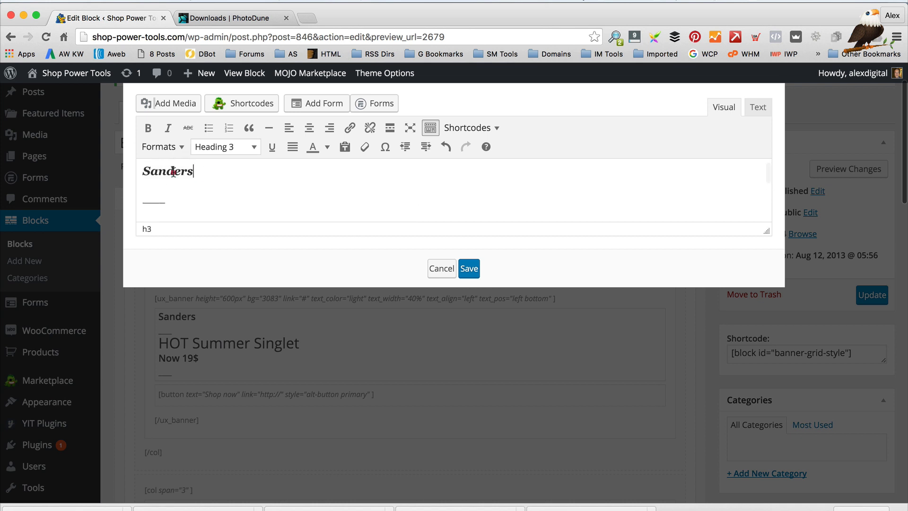
{"action": "double_click", "coordinate": [173, 171]}
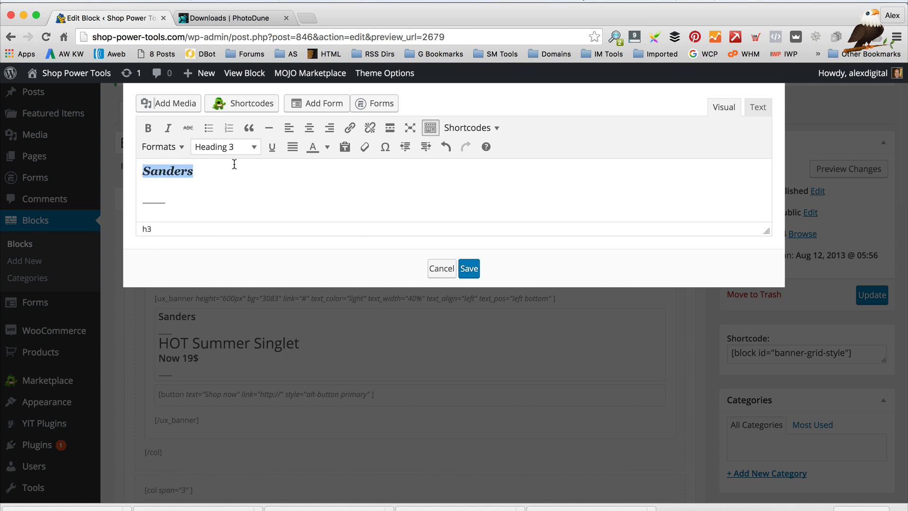
{"action": "scroll", "coordinate": [236, 175], "scroll_direction": "down", "scroll_amount": 5}
{"action": "left_click_drag", "start_coordinate": [191, 183], "coordinate": [142, 184]}
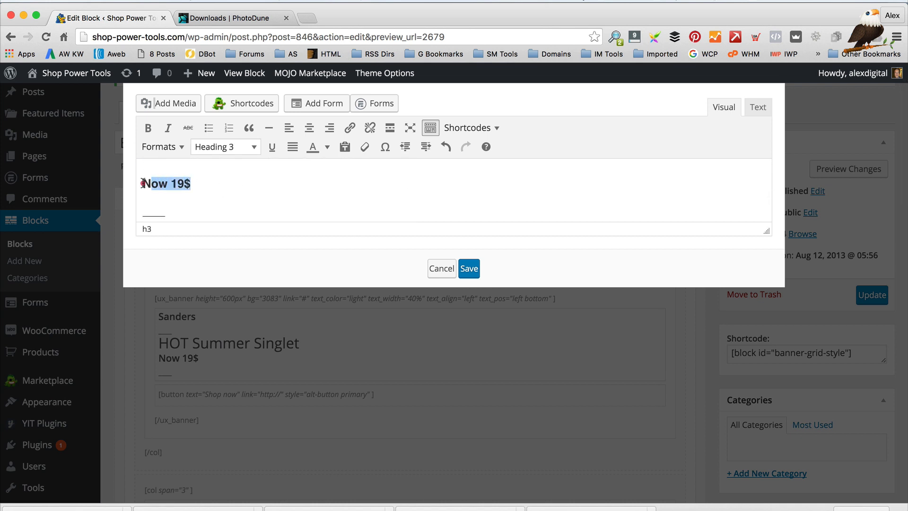
{"action": "type", "text": "FROM $99"}
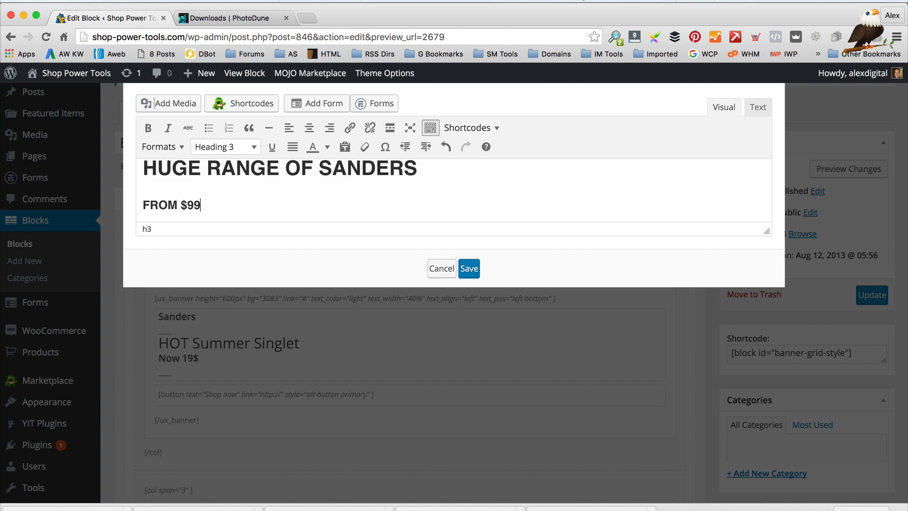
{"action": "scroll", "coordinate": [282, 178], "scroll_direction": "down", "scroll_amount": 4}
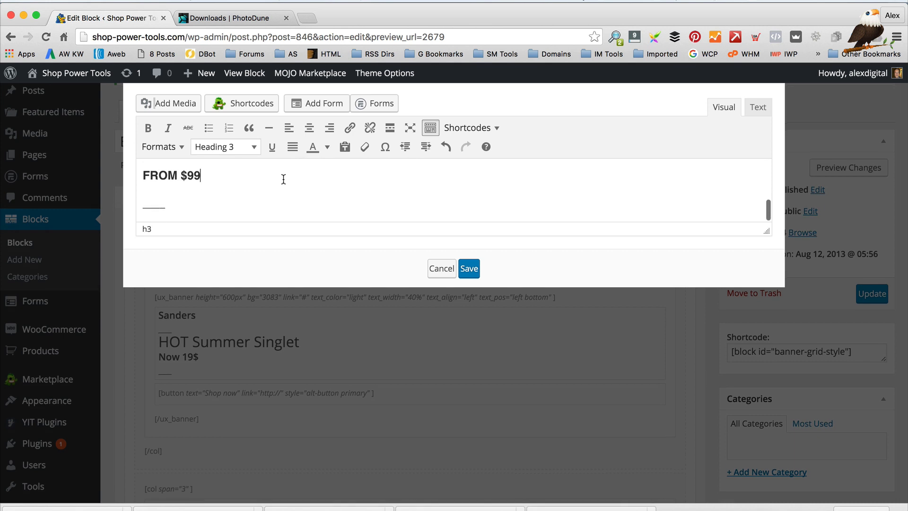
{"action": "left_click", "coordinate": [468, 269]}
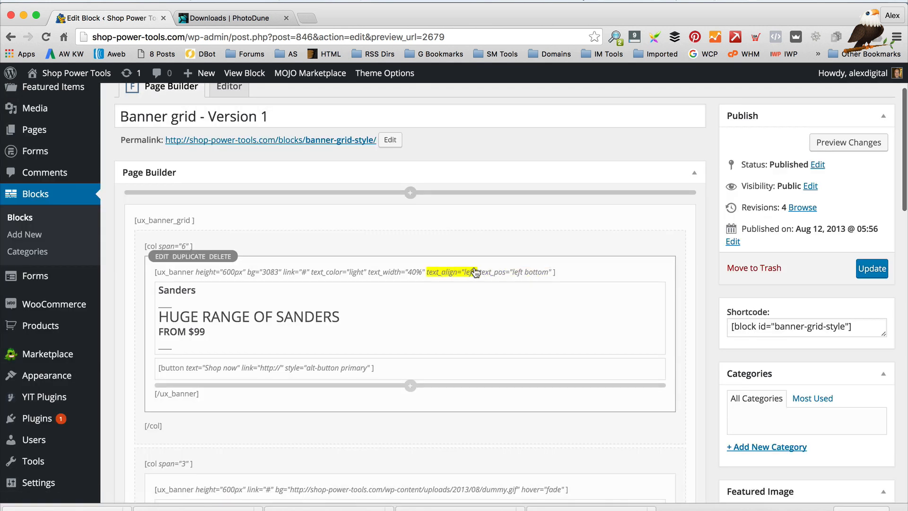
- Update the banner grid block, then view the new sanders banner on the live homepage
{"action": "left_click", "coordinate": [882, 273]}
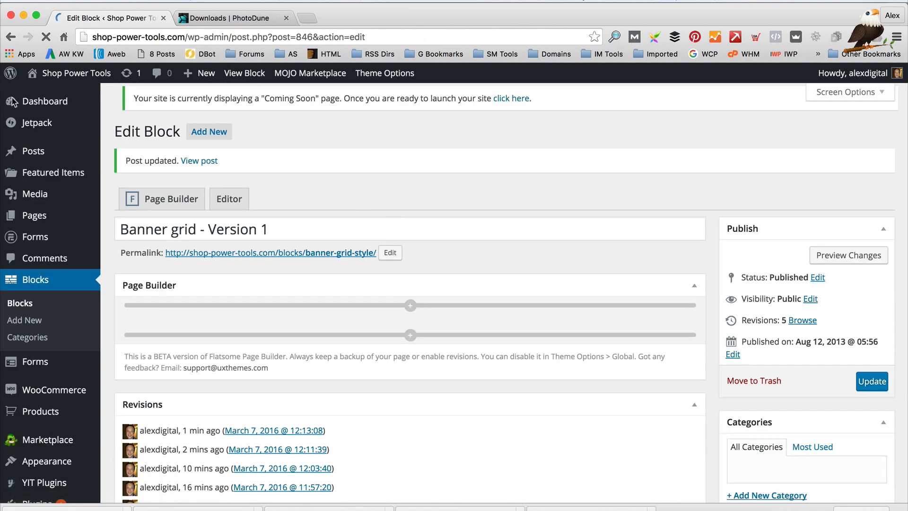
{"action": "mouse_move", "coordinate": [76, 73]}
{"action": "left_click", "coordinate": [78, 96]}
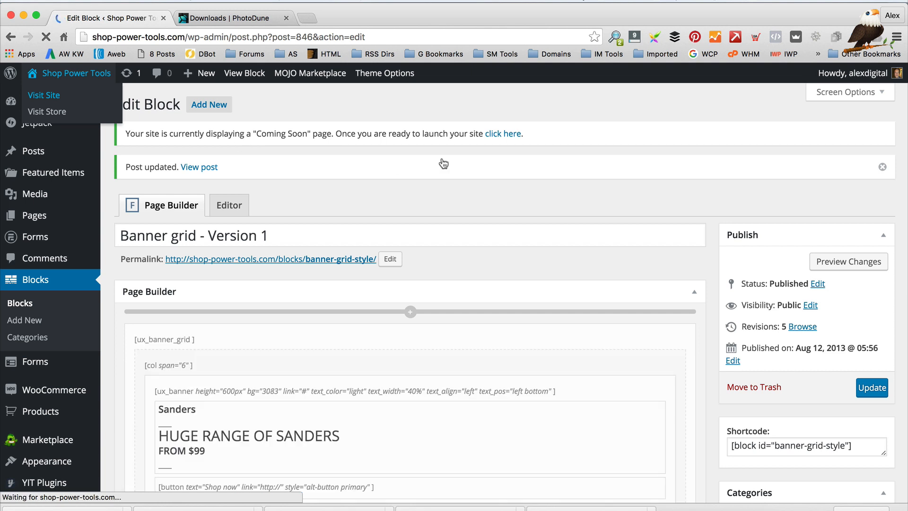
{"action": "scroll", "coordinate": [440, 157], "scroll_direction": "down", "scroll_amount": 2}
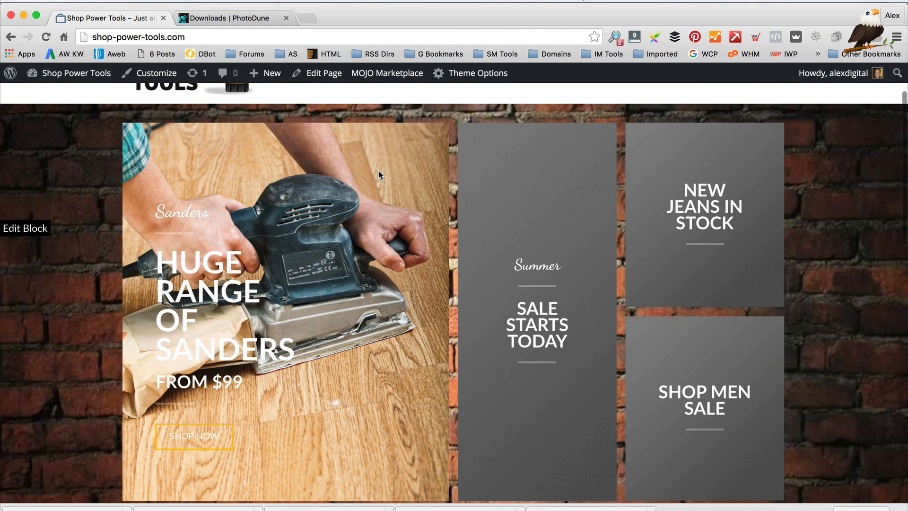
{"action": "scroll", "coordinate": [367, 173], "scroll_direction": "down", "scroll_amount": 1}
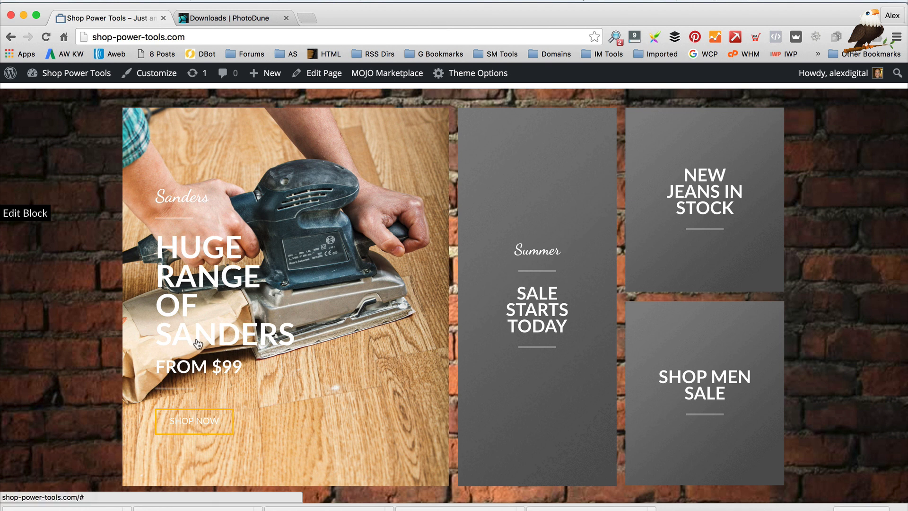
{"action": "scroll", "coordinate": [223, 239], "scroll_direction": "up", "scroll_amount": 1}
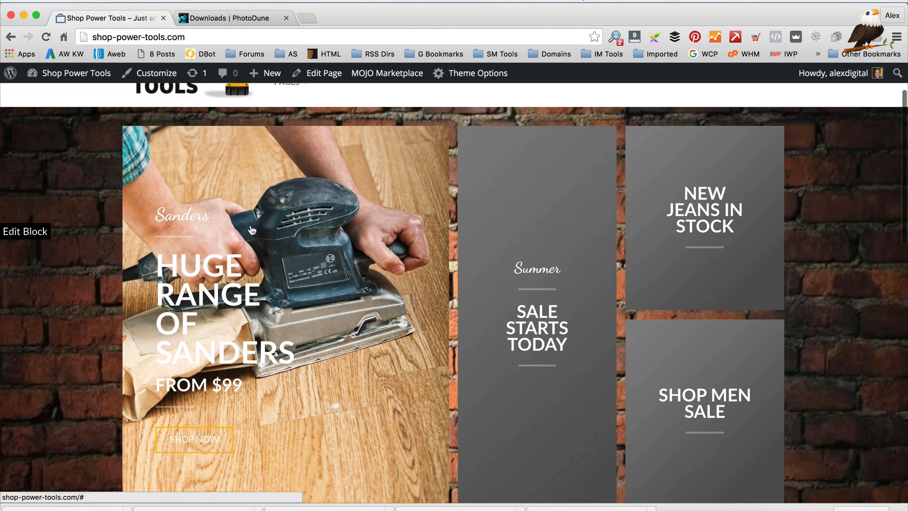
{"action": "scroll", "coordinate": [252, 230], "scroll_direction": "down", "scroll_amount": 1}
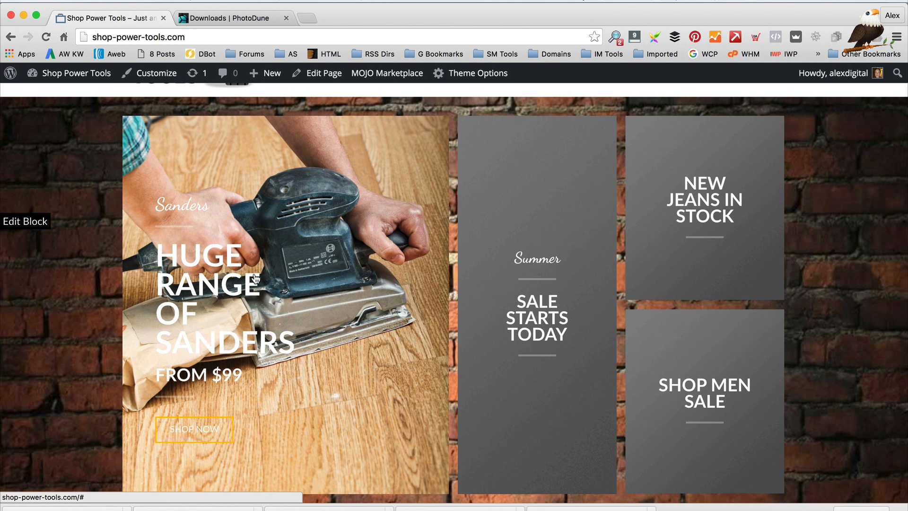
{"action": "scroll", "coordinate": [324, 273], "scroll_direction": "up", "scroll_amount": 2}
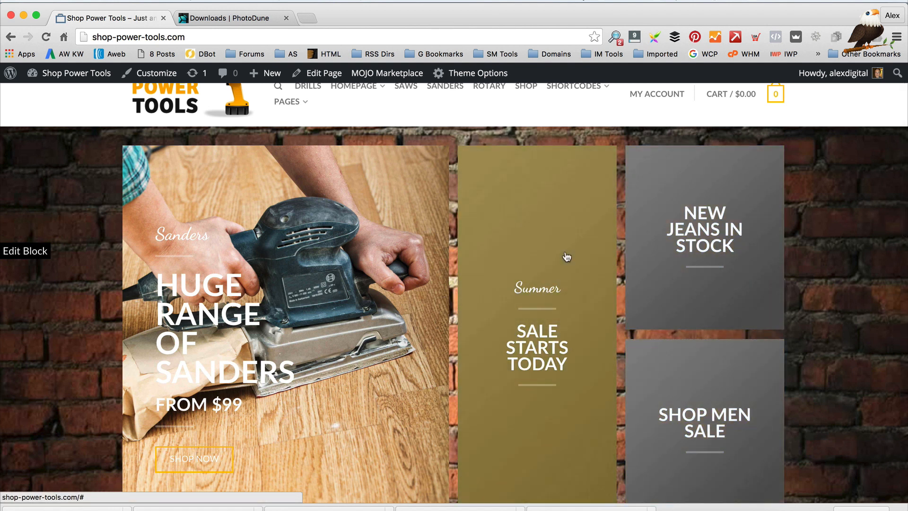
{"action": "scroll", "coordinate": [356, 293], "scroll_direction": "down", "scroll_amount": 2}
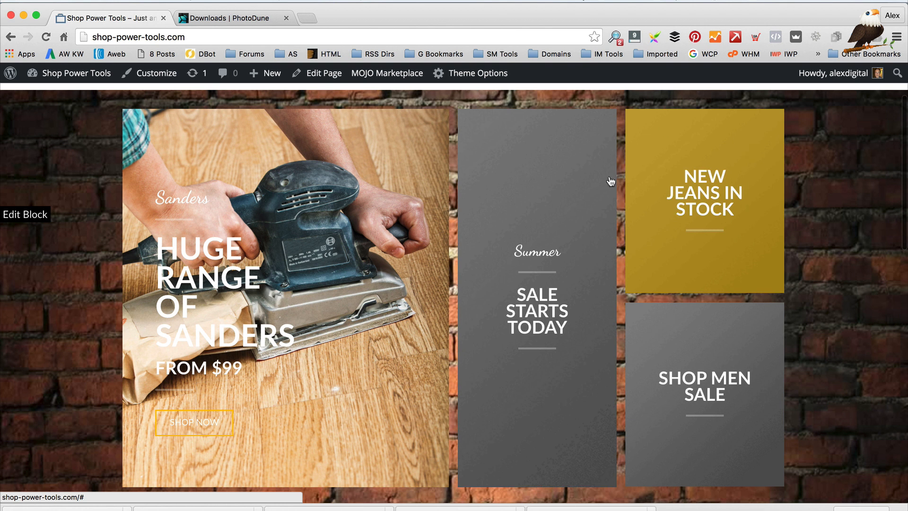
- Return to the banner grid block editor and scroll down to the jeans banner
{"action": "left_click", "coordinate": [27, 215]}
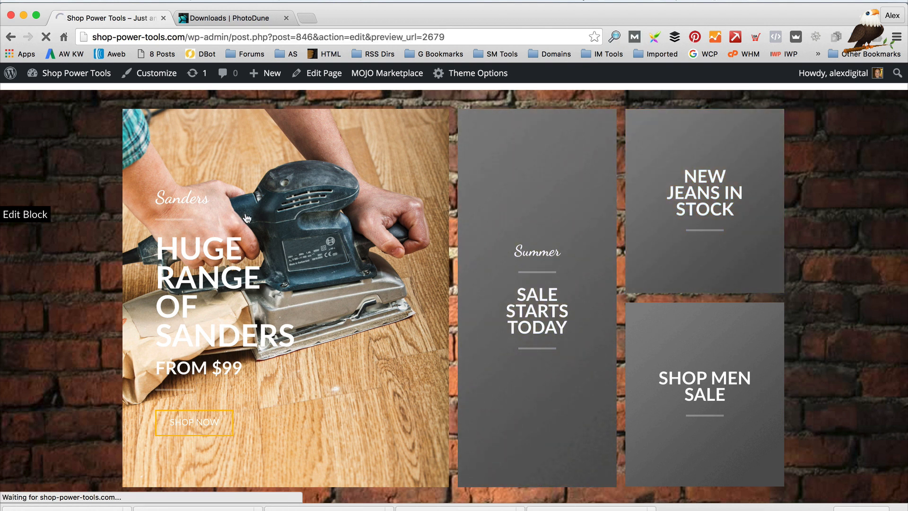
{"action": "scroll", "coordinate": [335, 227], "scroll_direction": "down", "scroll_amount": 3}
{"action": "scroll", "coordinate": [335, 228], "scroll_direction": "down", "scroll_amount": 2}
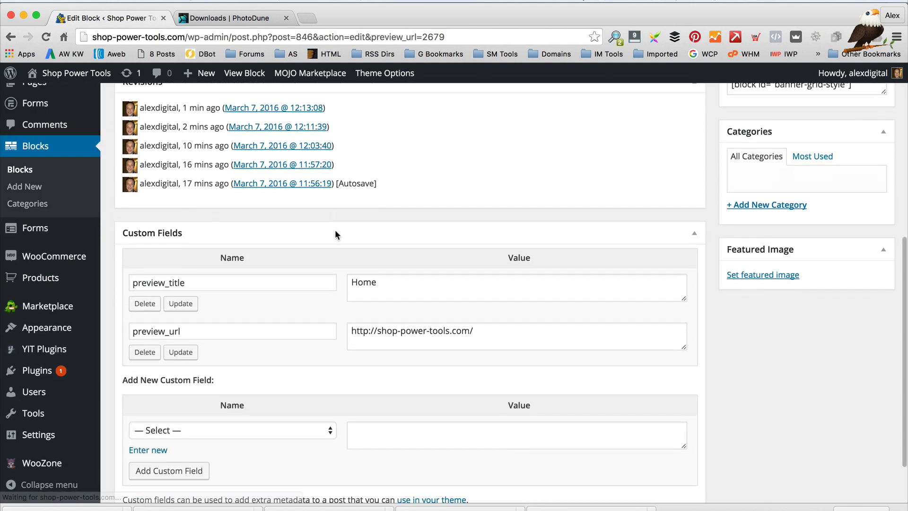
{"action": "scroll", "coordinate": [333, 232], "scroll_direction": "up", "scroll_amount": 5}
{"action": "scroll", "coordinate": [334, 236], "scroll_direction": "down", "scroll_amount": 4}
{"action": "scroll", "coordinate": [334, 236], "scroll_direction": "down", "scroll_amount": 4}
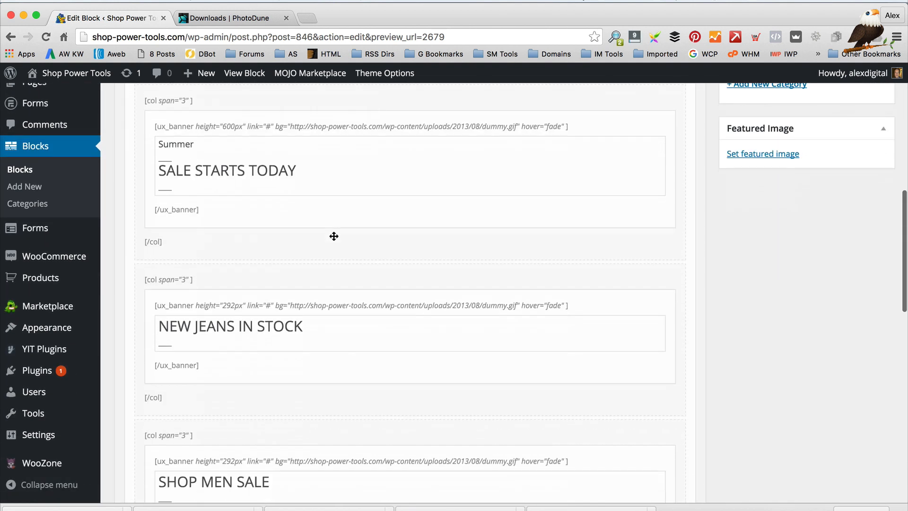
- Retitle the NEW JEANS IN STOCK heading to NEW DRILLS NOW IN STOCK and save
{"action": "left_click", "coordinate": [206, 322]}
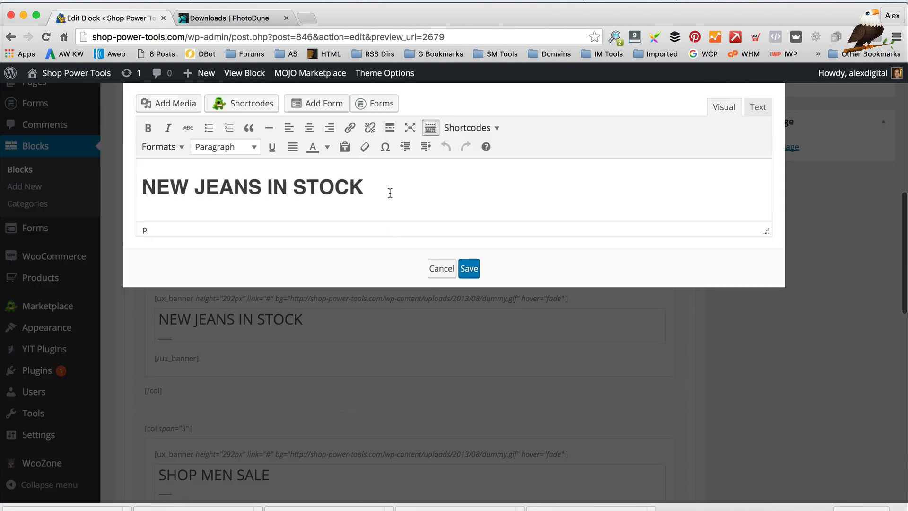
{"action": "left_click_drag", "start_coordinate": [390, 194], "coordinate": [120, 188]}
{"action": "type", "text": "NEW D"}
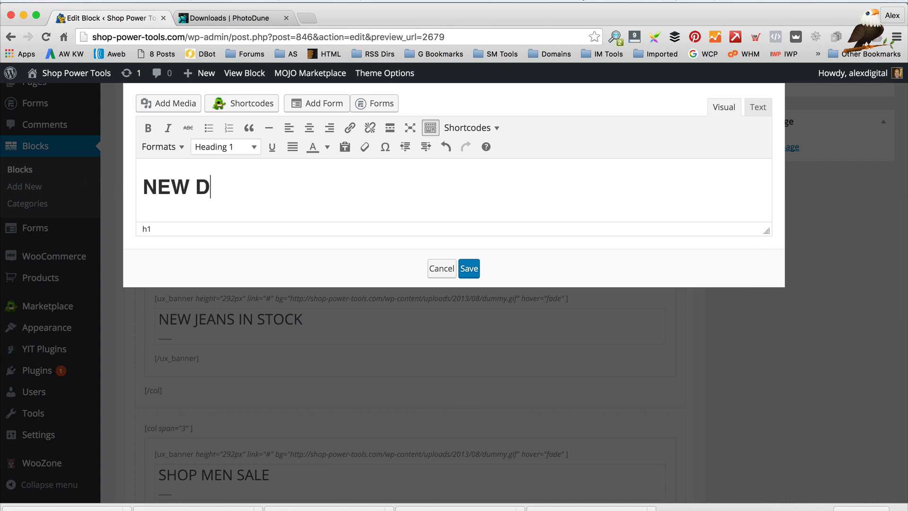
{"action": "type", "text": "RILLS NOW IN "}
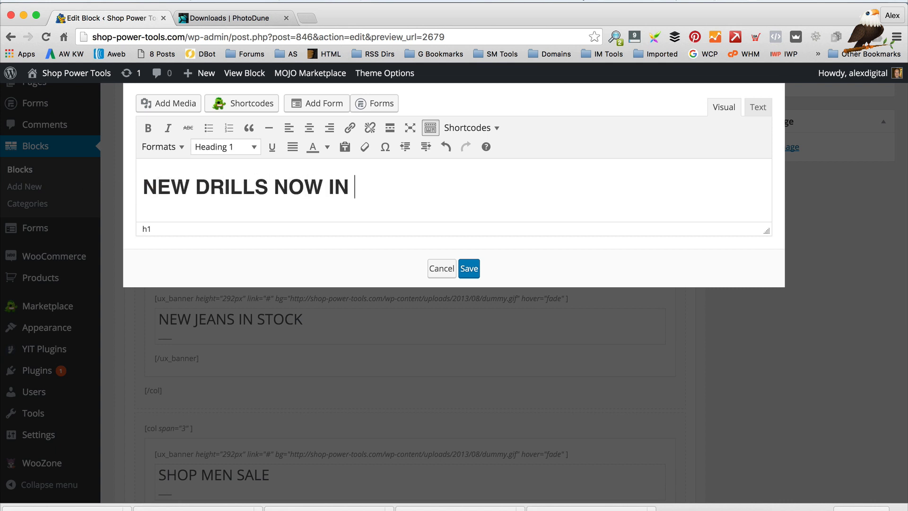
{"action": "type", "text": "STOCK"}
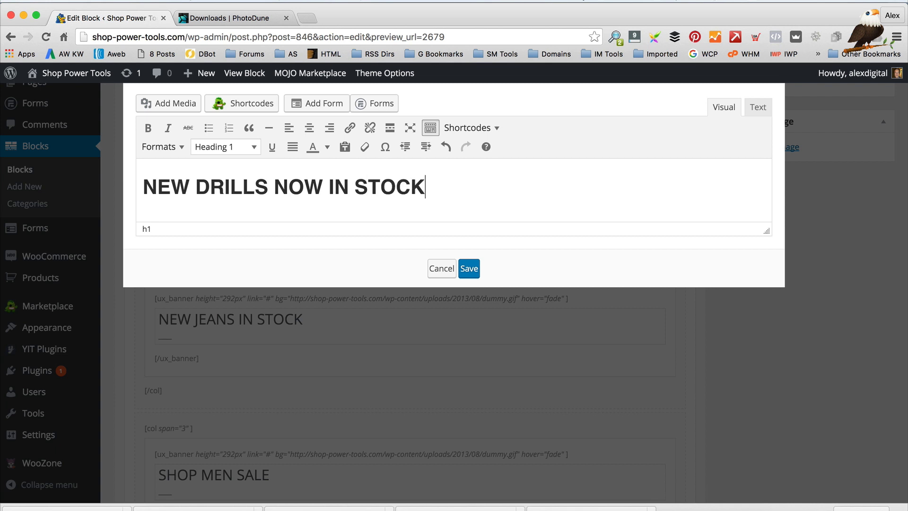
{"action": "left_click", "coordinate": [468, 268]}
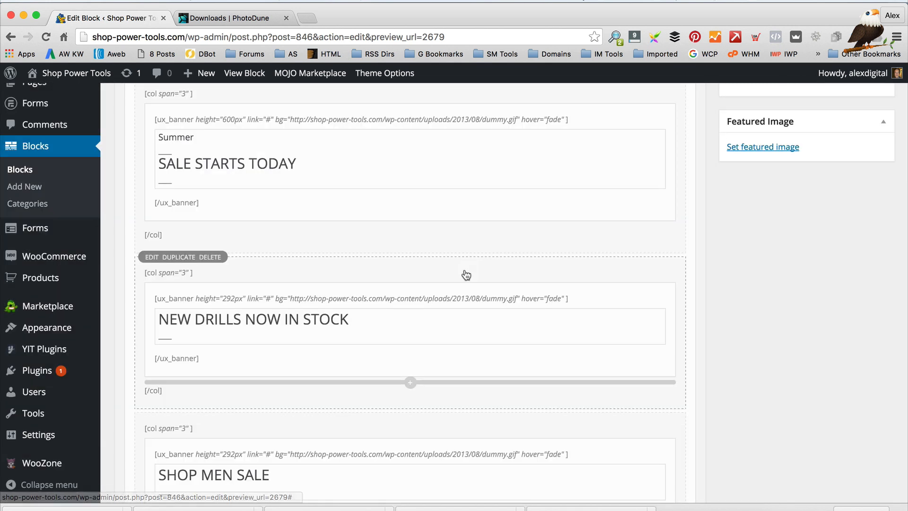
{"action": "scroll", "coordinate": [463, 275], "scroll_direction": "up", "scroll_amount": 3}
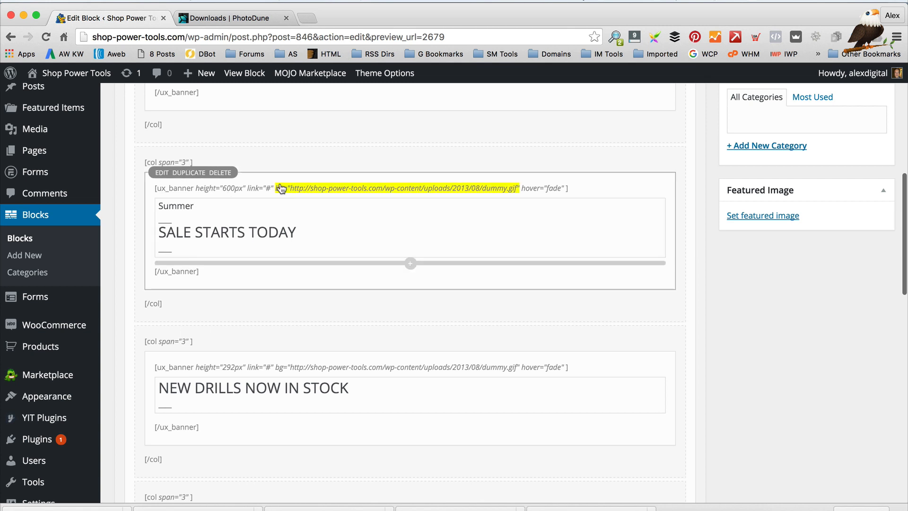
- Open the live site in a new tab, visit the Drills and Sanders category pages, and copy the Sanders URL
{"action": "right_click", "coordinate": [85, 93]}
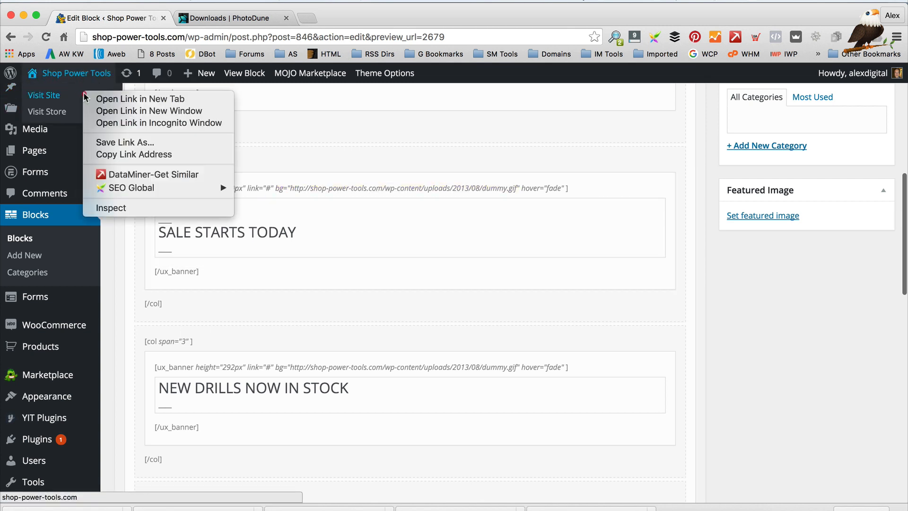
{"action": "left_click", "coordinate": [118, 98]}
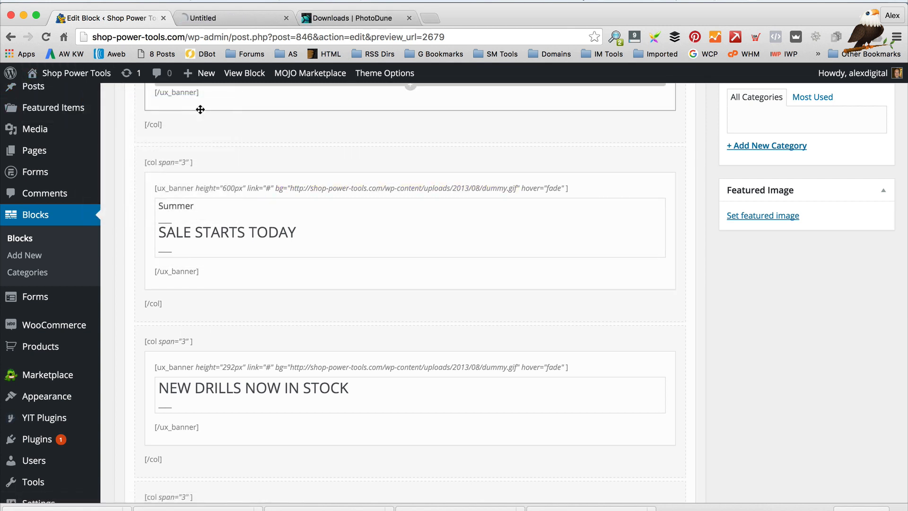
{"action": "left_click", "coordinate": [231, 18]}
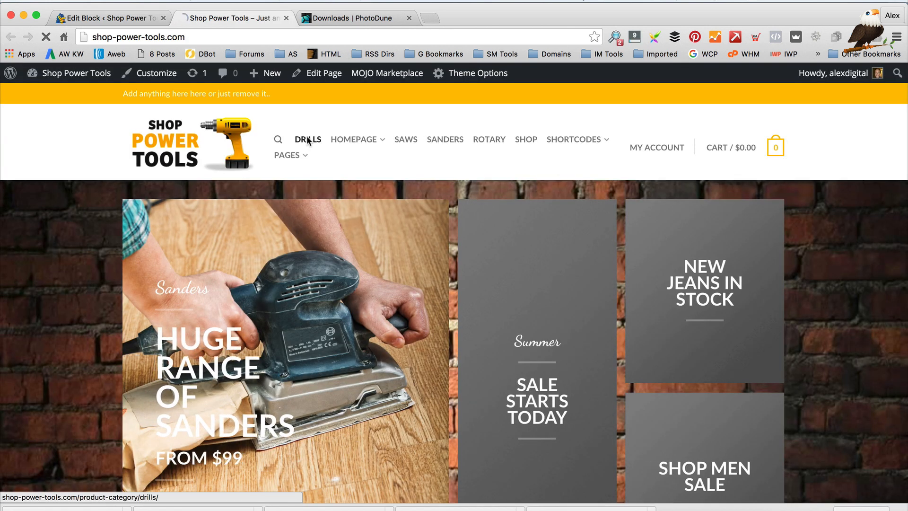
{"action": "left_click", "coordinate": [314, 140]}
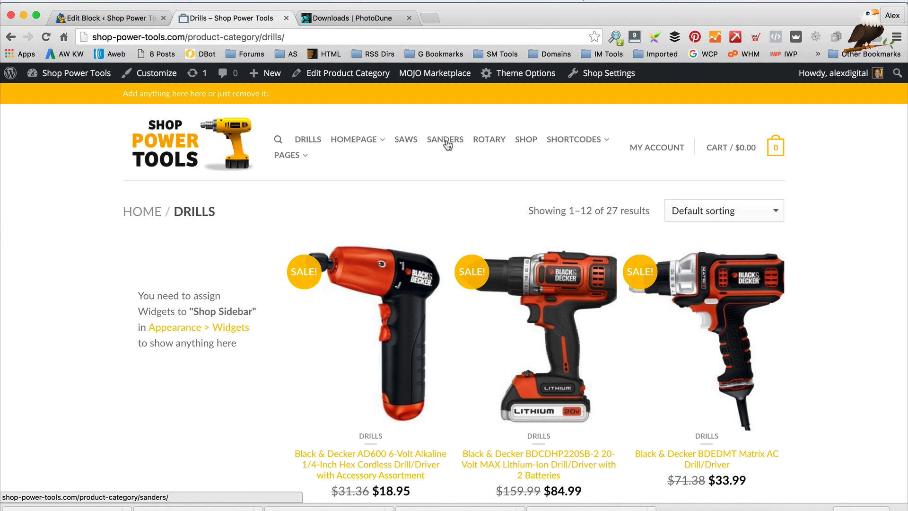
{"action": "left_click", "coordinate": [445, 140]}
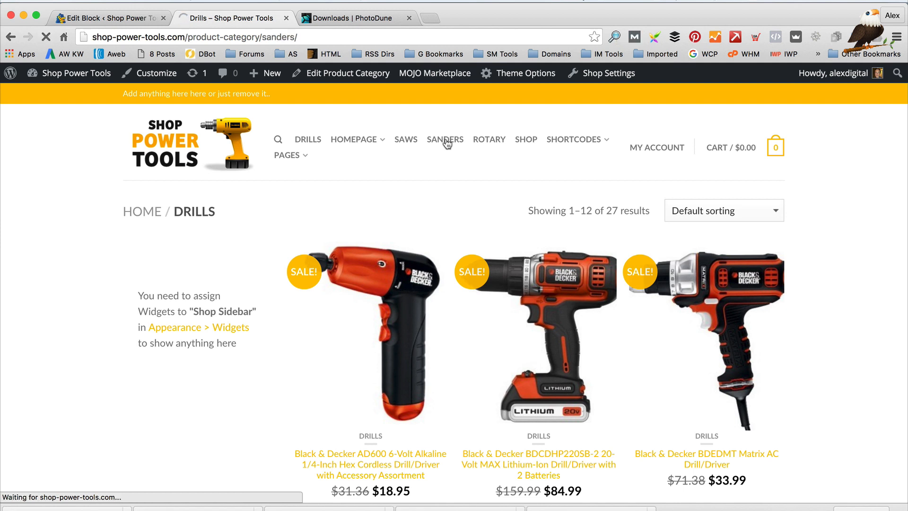
{"action": "left_click", "coordinate": [306, 38]}
{"action": "key", "text": "ctrl+c"}
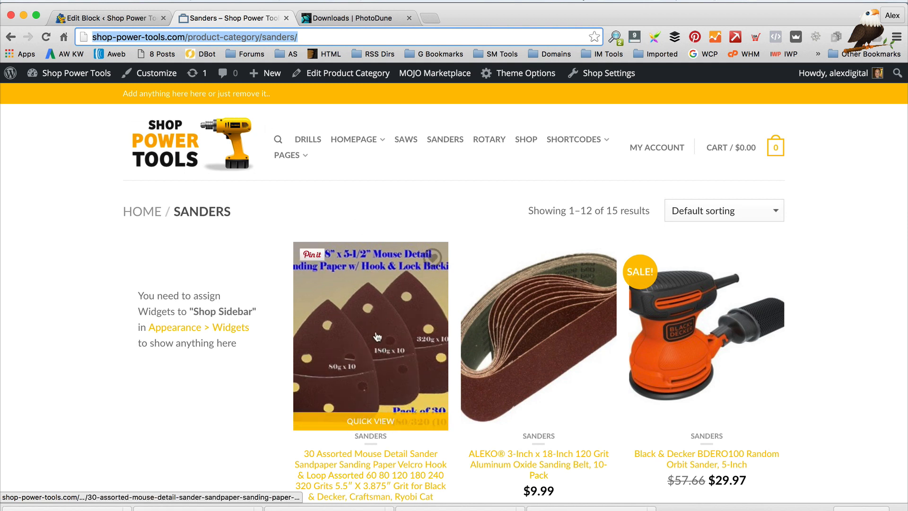
{"action": "left_click", "coordinate": [116, 18]}
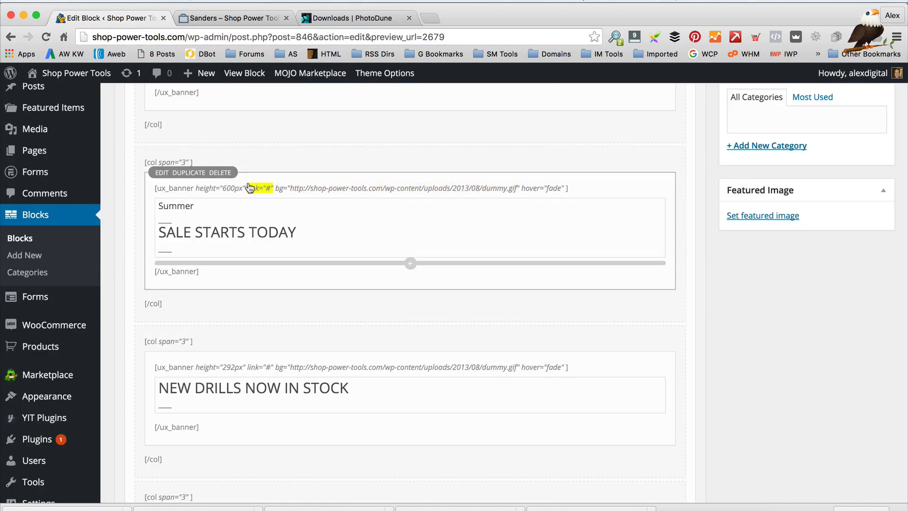
- Set the Summer sale banner's link to the copied Sanders category URL, save, and open the New Drills banner's settings
{"action": "left_click", "coordinate": [161, 173]}
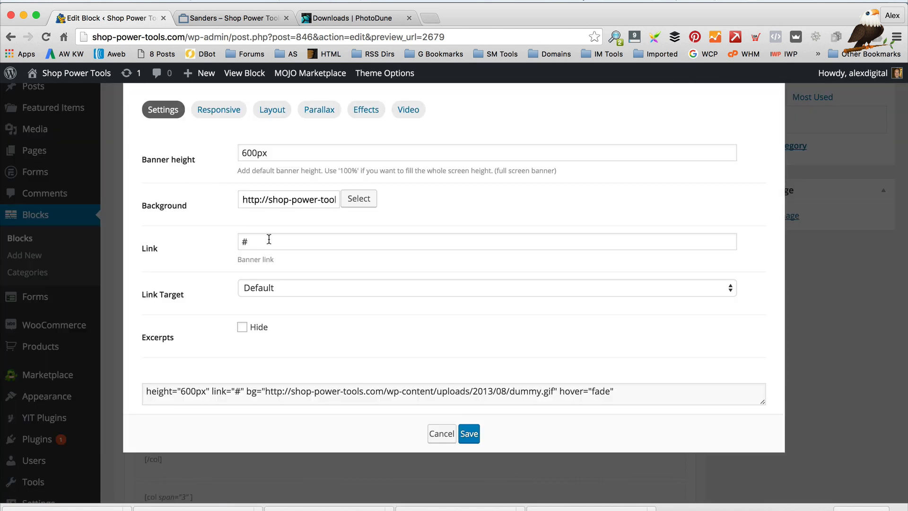
{"action": "left_click_drag", "start_coordinate": [268, 239], "coordinate": [240, 243]}
{"action": "key", "text": "ctrl+v"}
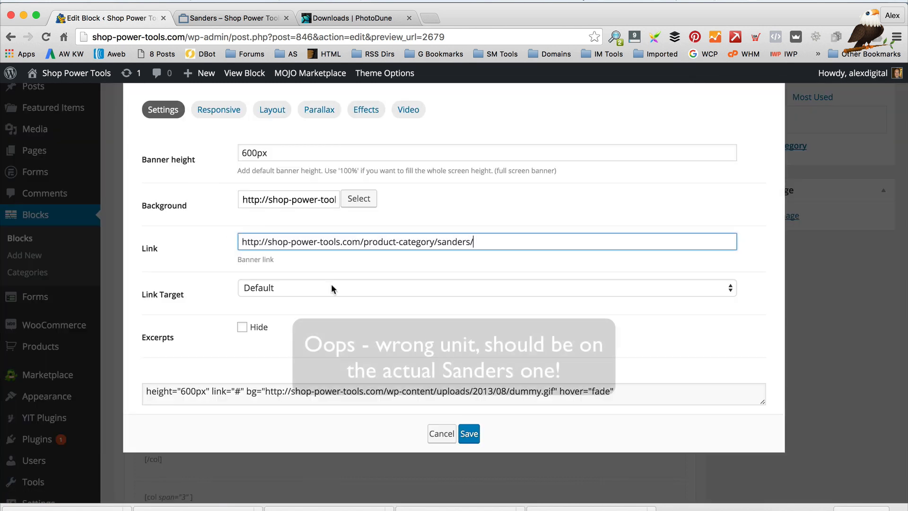
{"action": "left_click", "coordinate": [470, 434]}
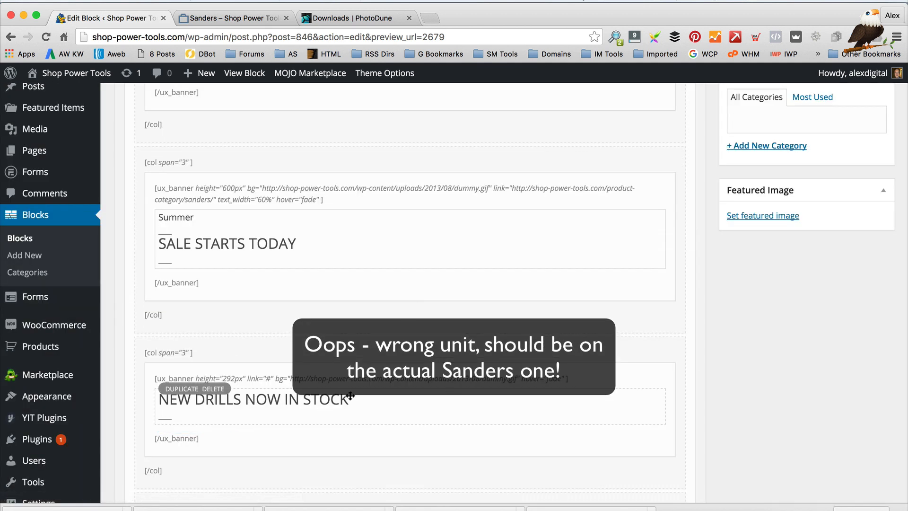
{"action": "left_click", "coordinate": [163, 371]}
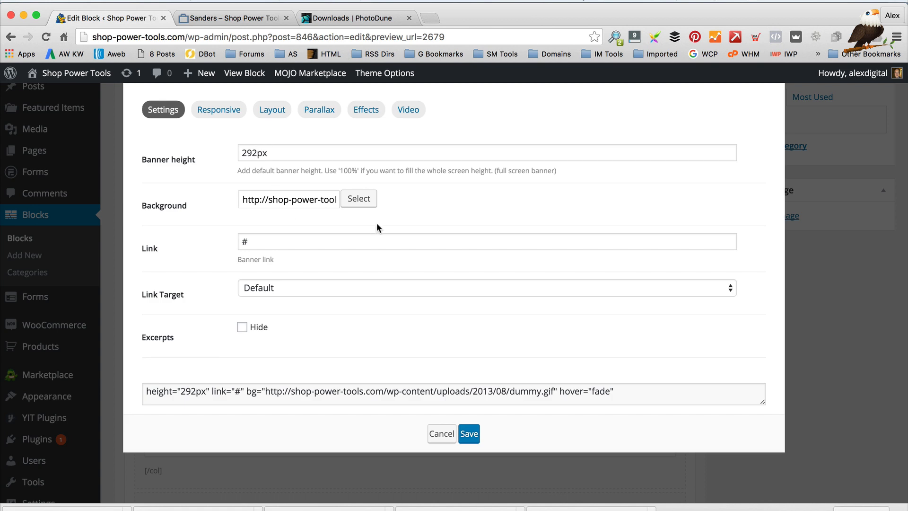
- Upload the drill photo from the Images folder, clear its caption, and use it as the New Drills banner background
{"action": "left_click", "coordinate": [372, 204]}
{"action": "left_click", "coordinate": [60, 125]}
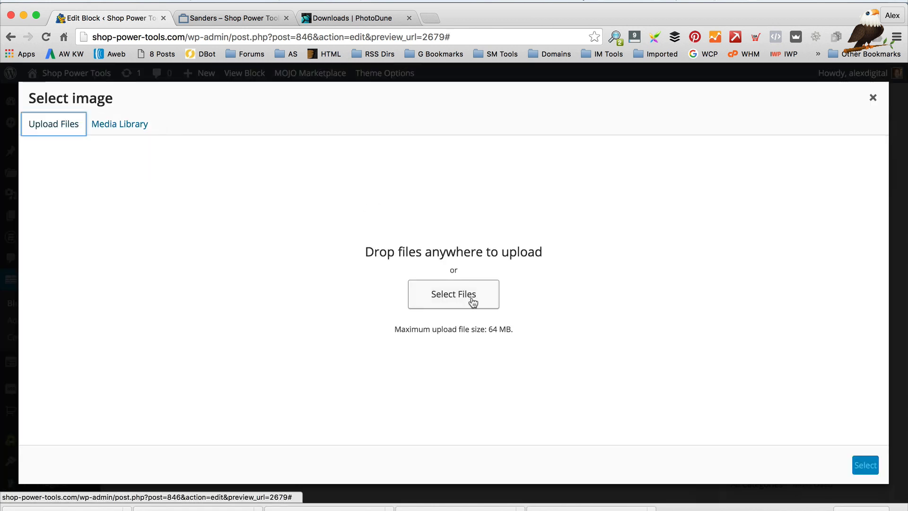
{"action": "left_click", "coordinate": [473, 302]}
{"action": "left_click", "coordinate": [761, 187]}
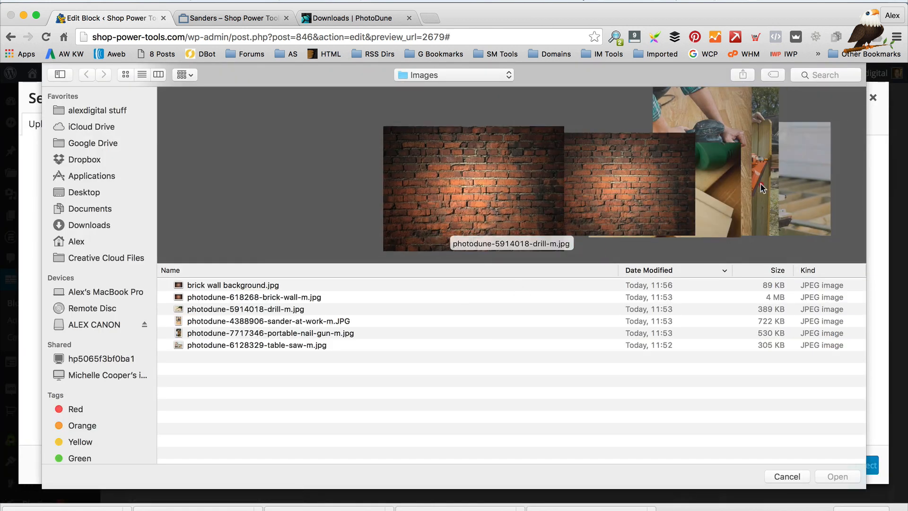
{"action": "left_click", "coordinate": [660, 183]}
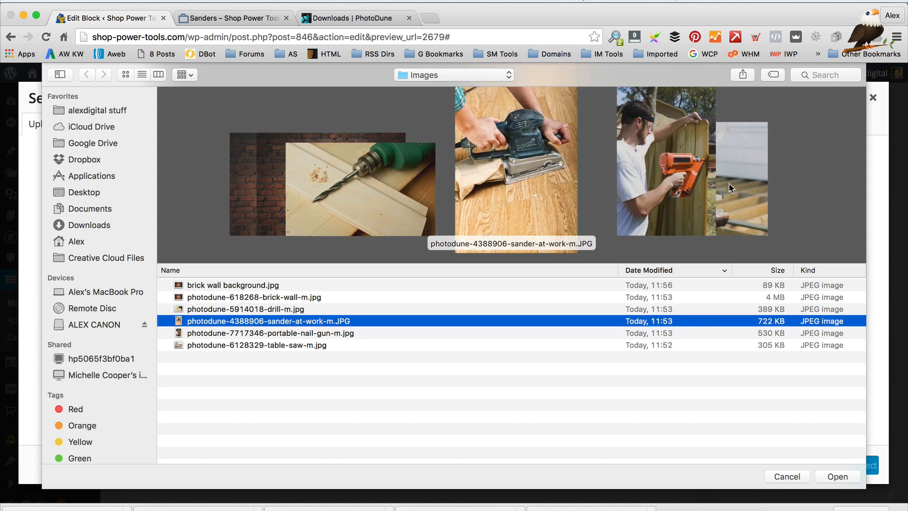
{"action": "left_click", "coordinate": [396, 184]}
{"action": "left_click", "coordinate": [838, 476]}
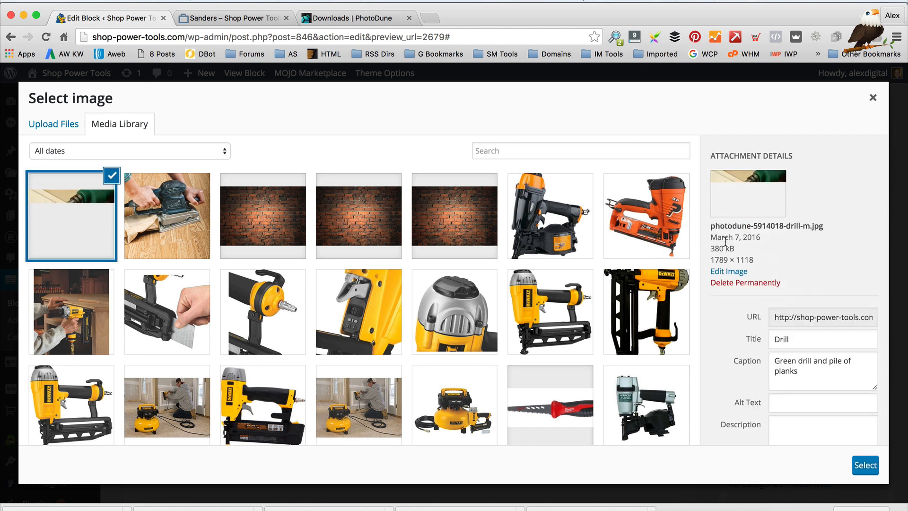
{"action": "scroll", "coordinate": [752, 237], "scroll_direction": "down", "scroll_amount": 2}
{"action": "left_click_drag", "start_coordinate": [820, 351], "coordinate": [700, 327]}
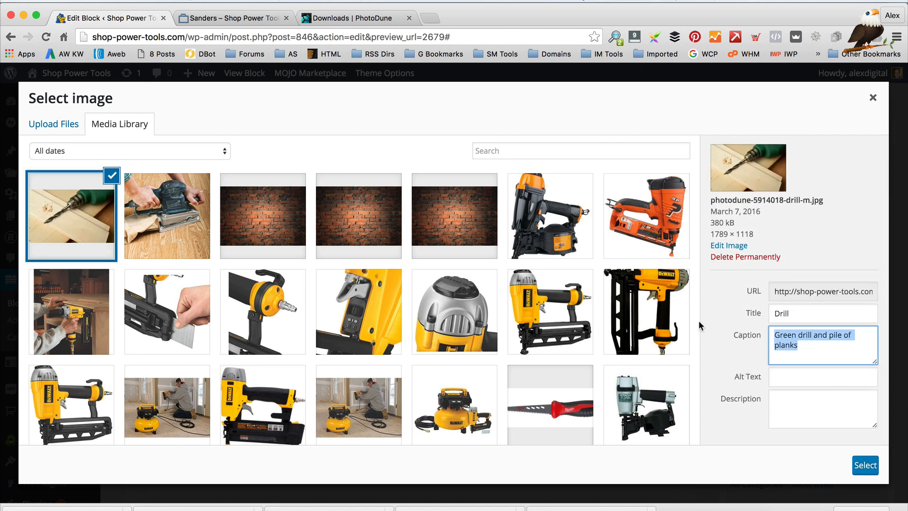
{"action": "key", "text": "BackSpace"}
{"action": "left_click", "coordinate": [865, 465]}
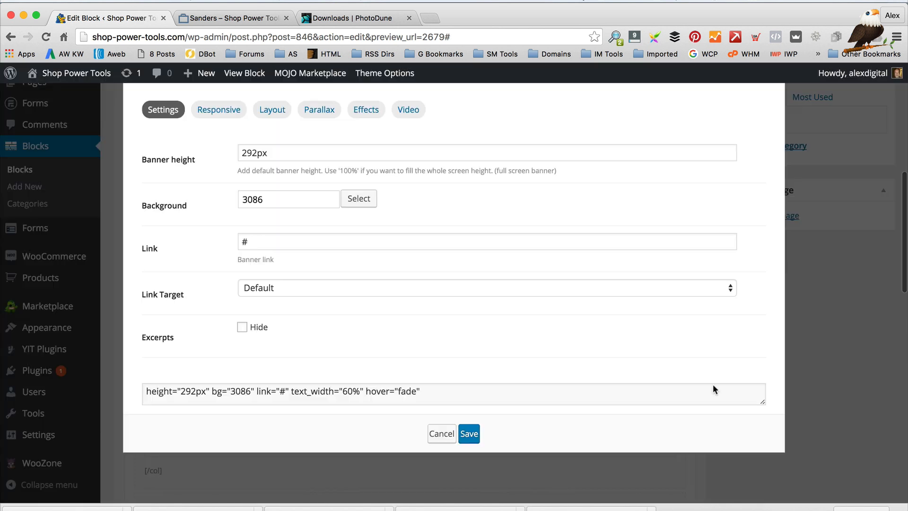
- Link the New Drills banner to the Drills category page URL, save it, and update the block
{"action": "left_click", "coordinate": [225, 17]}
{"action": "left_click", "coordinate": [310, 142]}
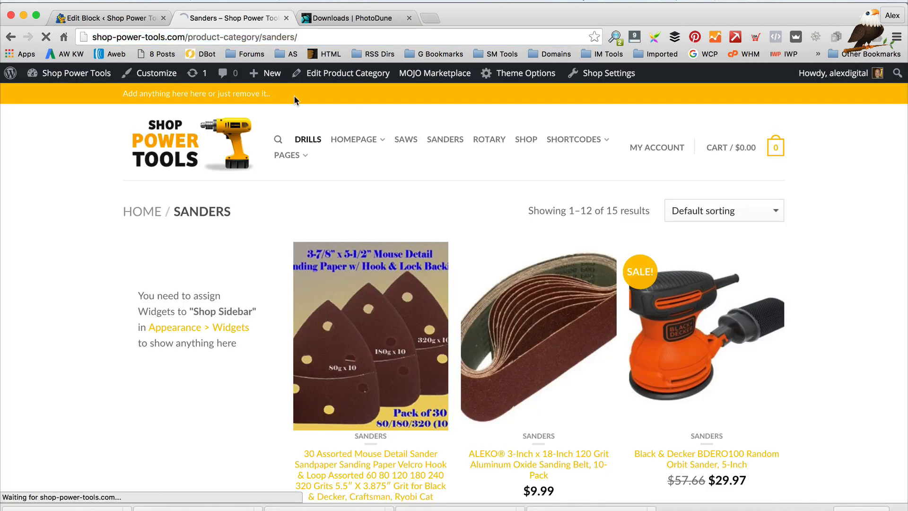
{"action": "left_click", "coordinate": [265, 36]}
{"action": "key", "text": "super+c"}
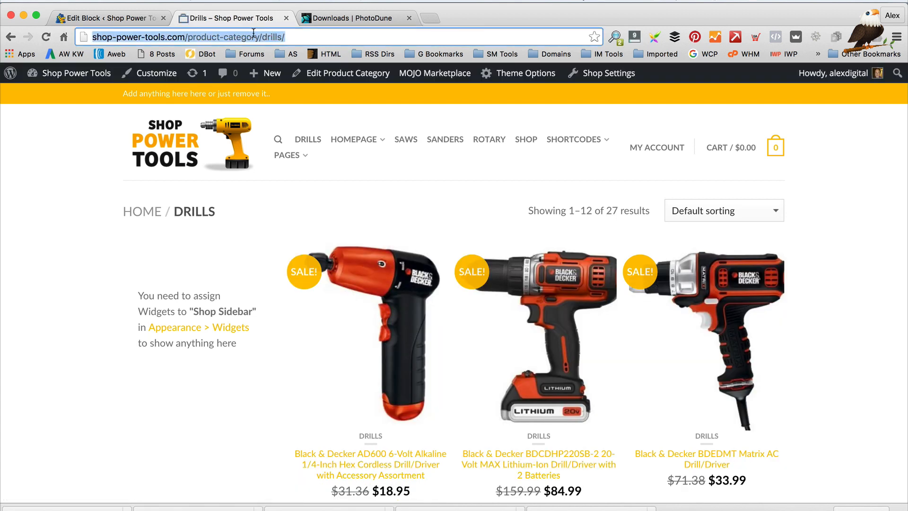
{"action": "left_click", "coordinate": [104, 18]}
{"action": "left_click", "coordinate": [243, 240]}
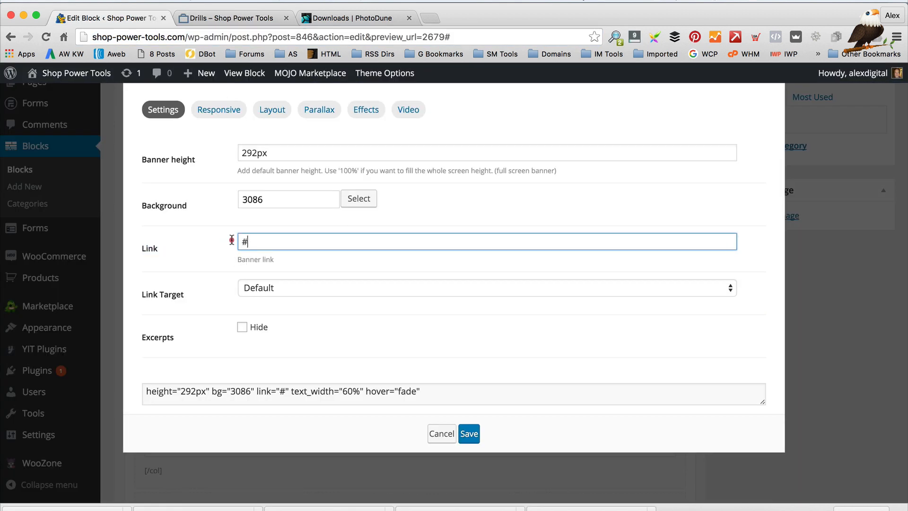
{"action": "key", "text": "super+a"}
{"action": "key", "text": "super+v"}
{"action": "left_click", "coordinate": [466, 433]}
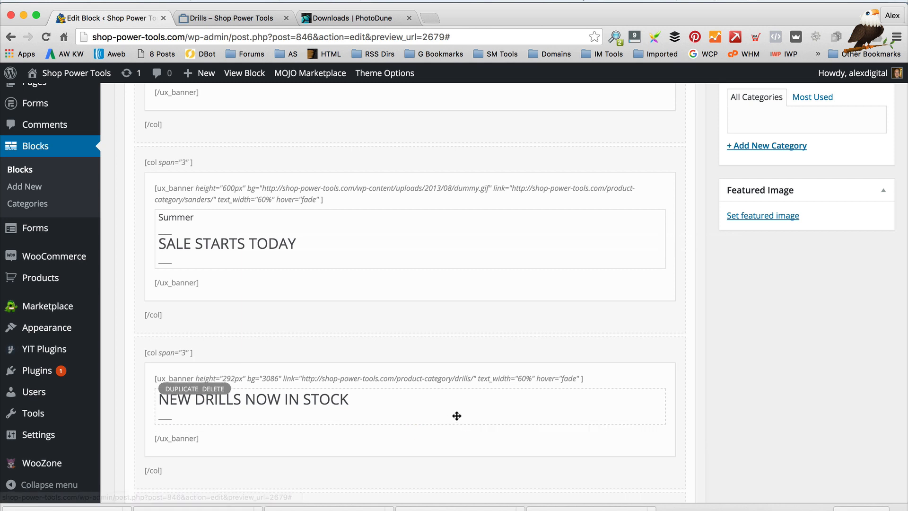
{"action": "scroll", "coordinate": [705, 324], "scroll_direction": "up", "scroll_amount": 5}
{"action": "scroll", "coordinate": [878, 185], "scroll_direction": "up", "scroll_amount": 3}
{"action": "left_click", "coordinate": [872, 231]}
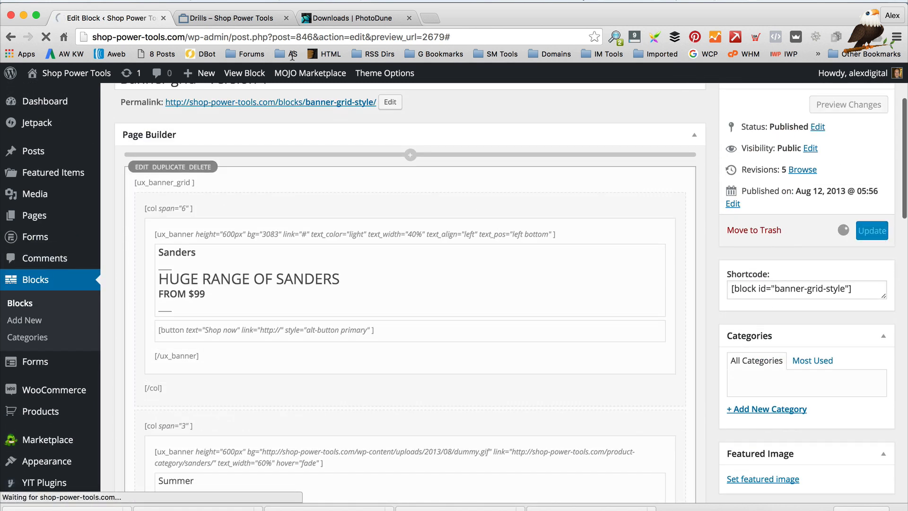
- Scroll the storefront homepage's banner grid to check the new drill, nail gun and saw tiles
{"action": "left_click", "coordinate": [226, 19]}
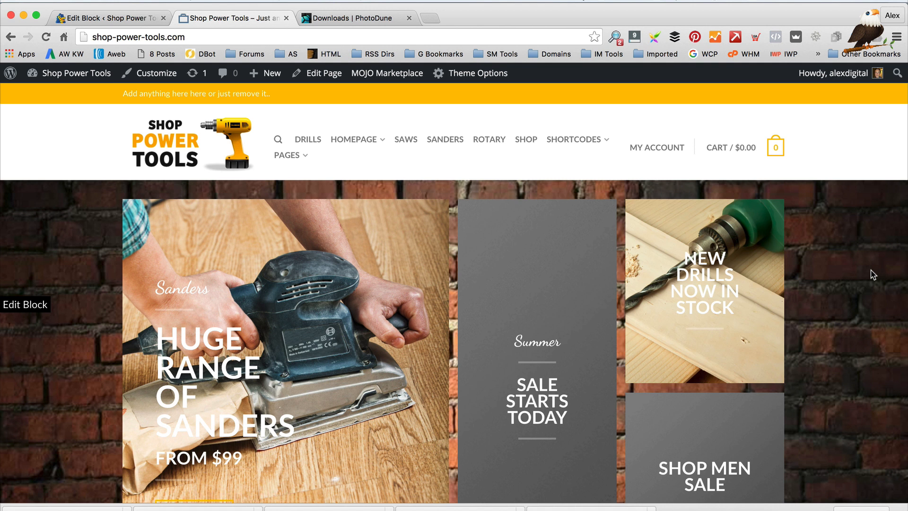
{"action": "scroll", "coordinate": [802, 250], "scroll_direction": "down", "scroll_amount": 5}
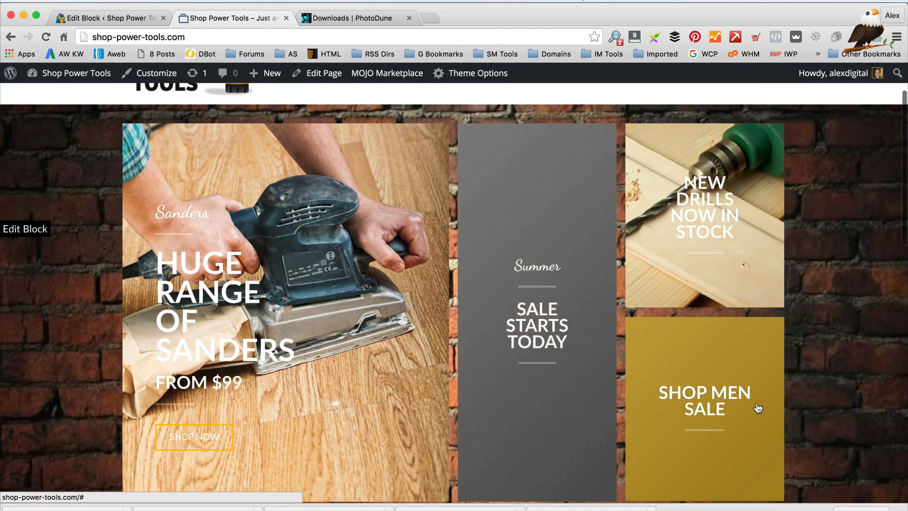
{"action": "scroll", "coordinate": [755, 404], "scroll_direction": "up", "scroll_amount": 5}
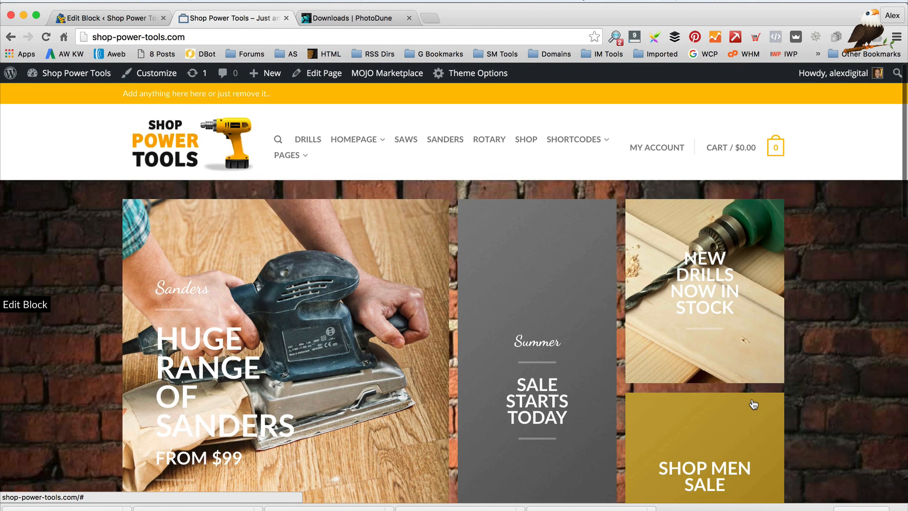
{"action": "scroll", "coordinate": [617, 305], "scroll_direction": "down", "scroll_amount": 20}
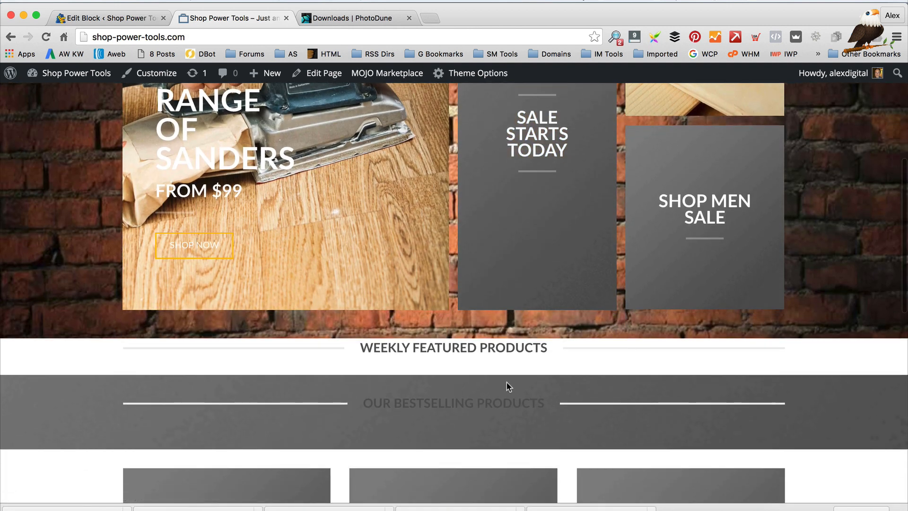
{"action": "scroll", "coordinate": [415, 335], "scroll_direction": "down", "scroll_amount": 5}
{"action": "scroll", "coordinate": [423, 284], "scroll_direction": "up", "scroll_amount": 20}
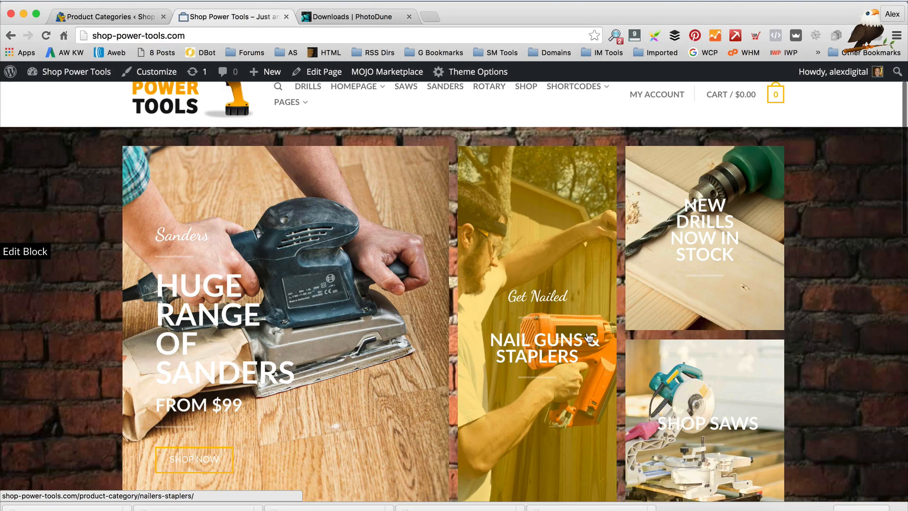
{"action": "scroll", "coordinate": [584, 184], "scroll_direction": "up", "scroll_amount": 3}
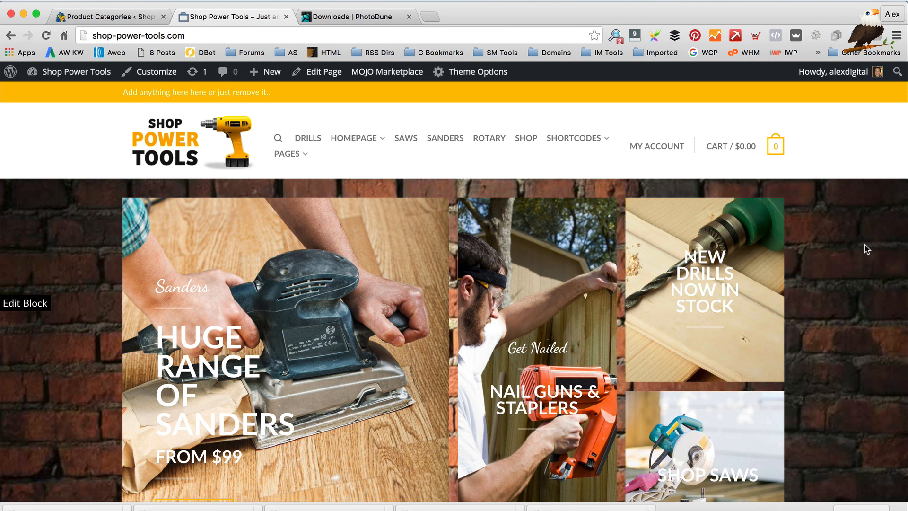
- Confirm the Sanders banner opens the Sanders category page, then go back to the homepage
{"action": "scroll", "coordinate": [865, 245], "scroll_direction": "down", "scroll_amount": 1}
{"action": "scroll", "coordinate": [864, 245], "scroll_direction": "down", "scroll_amount": 3}
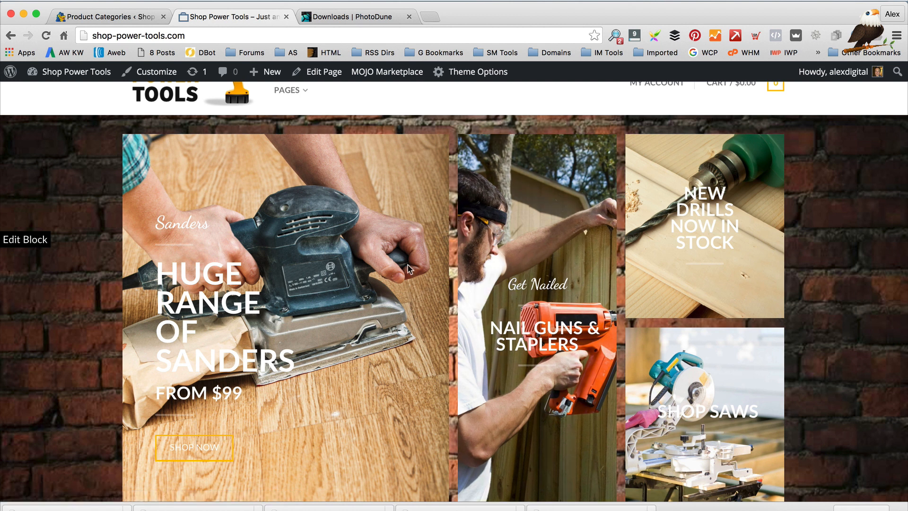
{"action": "left_click", "coordinate": [282, 278]}
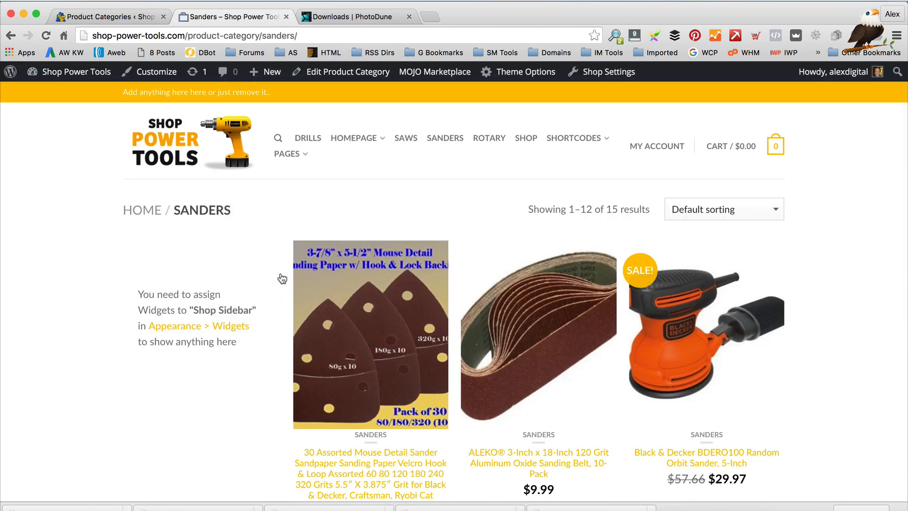
{"action": "left_click", "coordinate": [4, 34]}
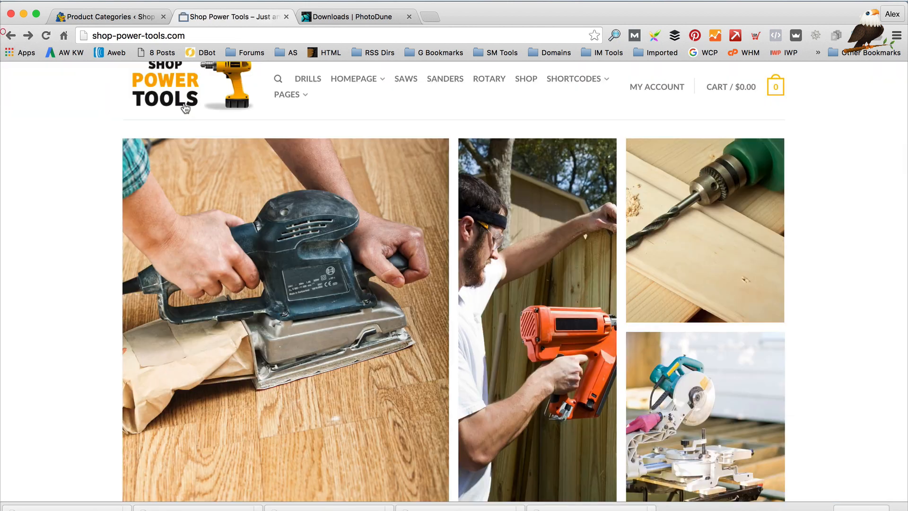
- Scroll back through the homepage's banner grid over the brick background
{"action": "scroll", "coordinate": [316, 179], "scroll_direction": "down", "scroll_amount": 1}
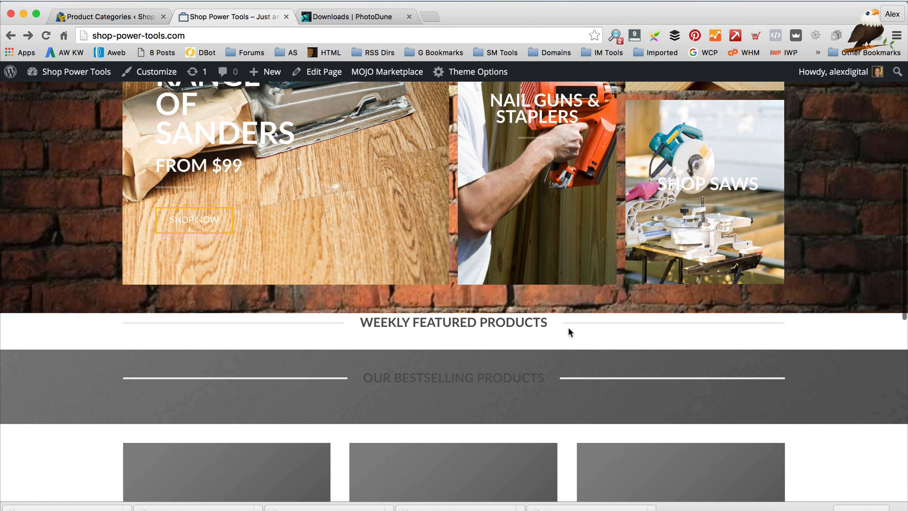
{"action": "scroll", "coordinate": [539, 333], "scroll_direction": "down", "scroll_amount": 5}
{"action": "scroll", "coordinate": [543, 337], "scroll_direction": "up", "scroll_amount": 4}
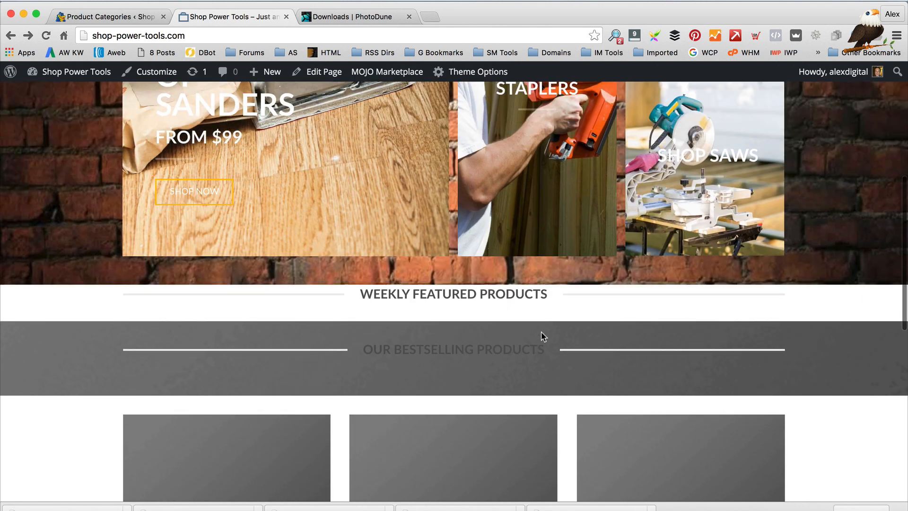
{"action": "scroll", "coordinate": [540, 336], "scroll_direction": "up", "scroll_amount": 3}
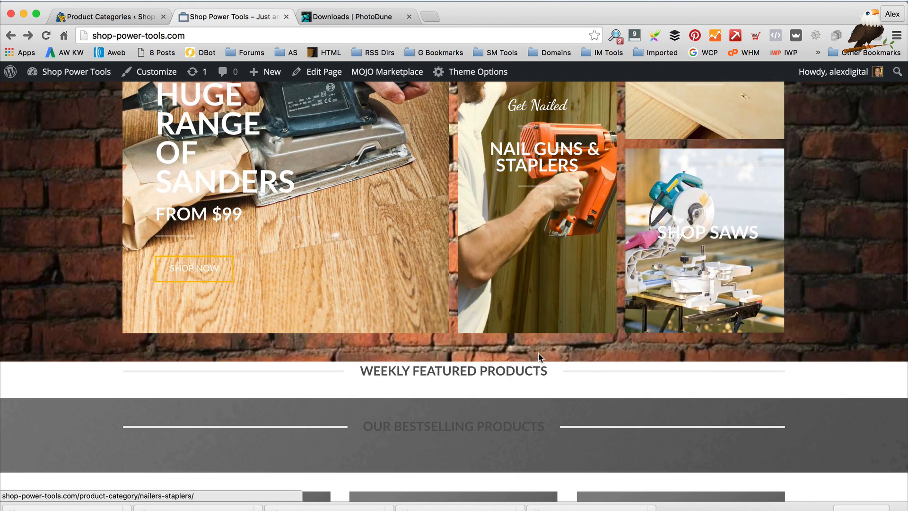
{"action": "mouse_move", "coordinate": [58, 72]}
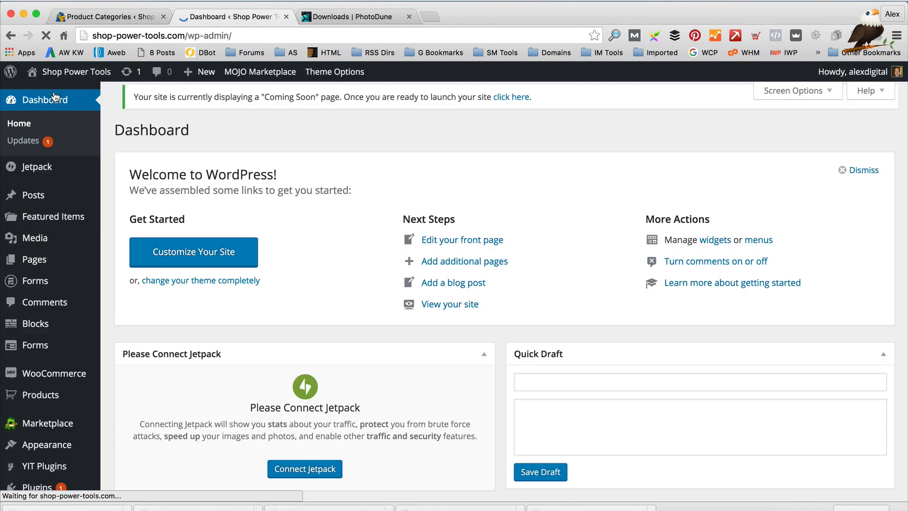
- In the Products list, feature the DEWALT finish nailer and the Black & Decker LDX120C drill
{"action": "left_click", "coordinate": [163, 17]}
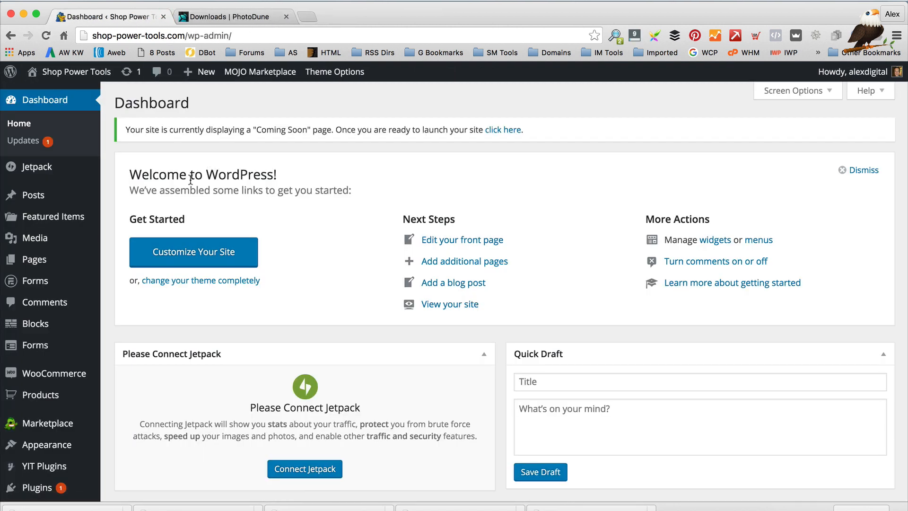
{"action": "mouse_move", "coordinate": [88, 403]}
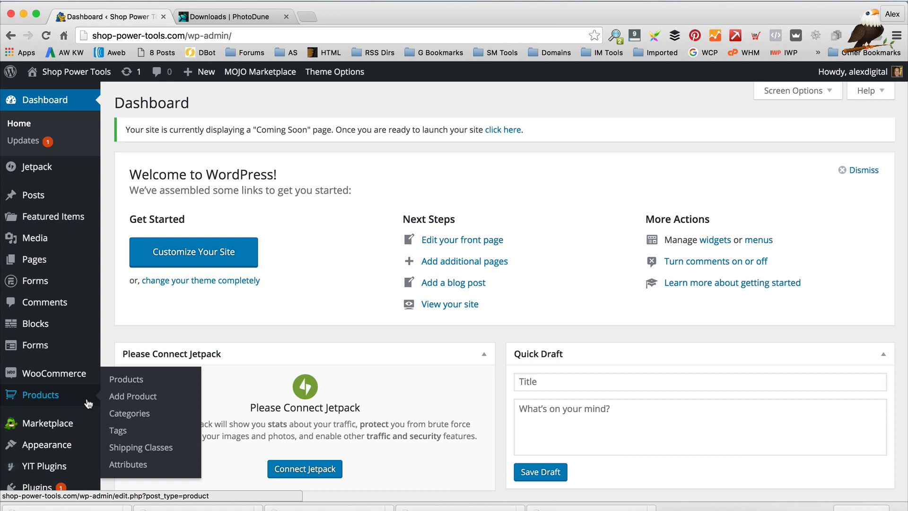
{"action": "left_click", "coordinate": [162, 382]}
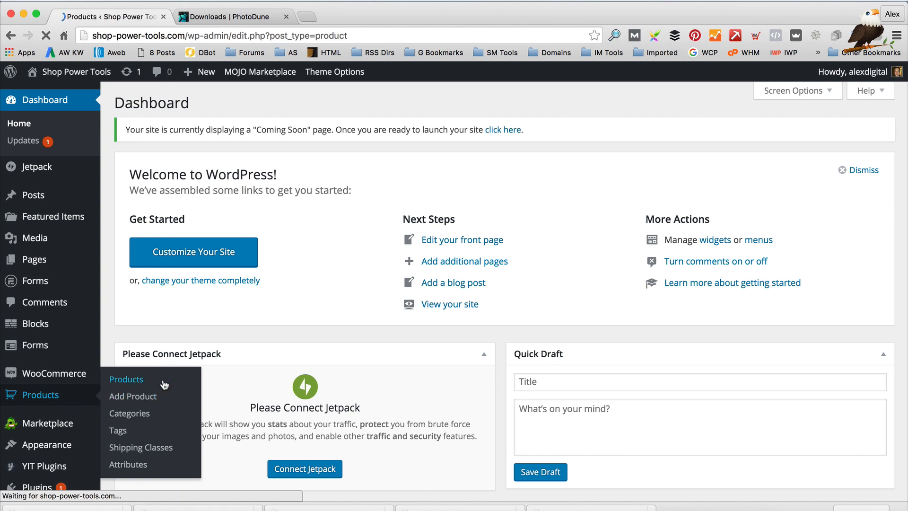
{"action": "scroll", "coordinate": [641, 365], "scroll_direction": "down", "scroll_amount": 3}
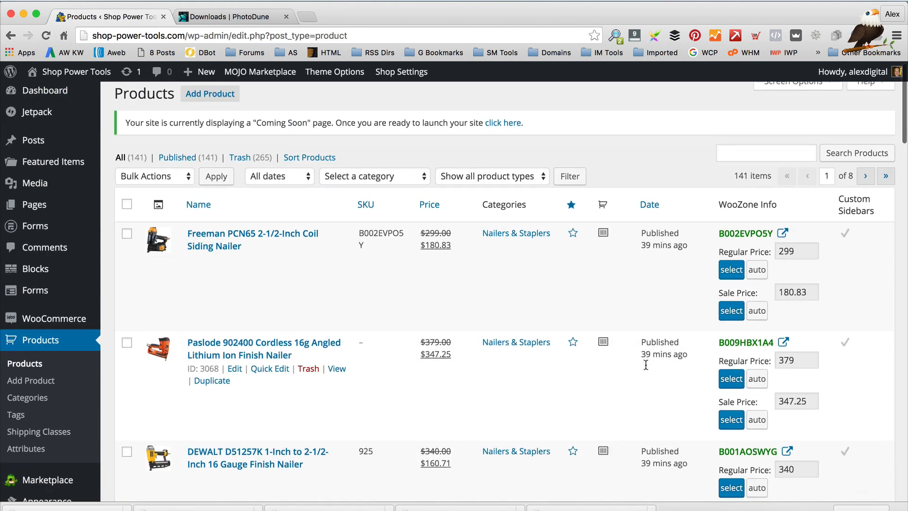
{"action": "scroll", "coordinate": [610, 339], "scroll_direction": "down", "scroll_amount": 5}
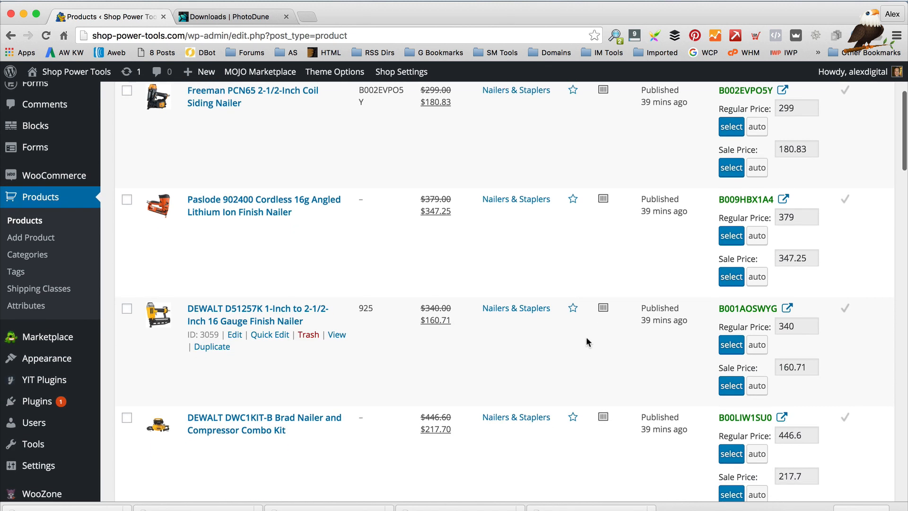
{"action": "left_click", "coordinate": [573, 301]}
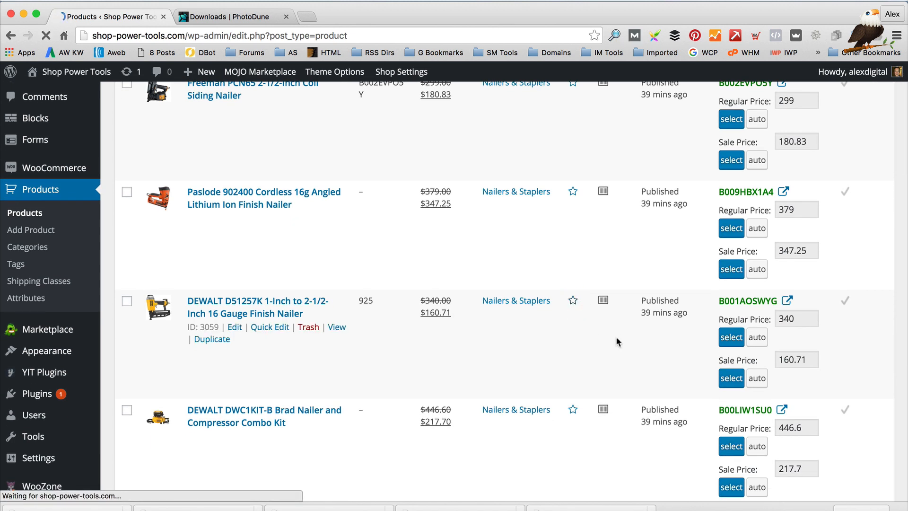
{"action": "scroll", "coordinate": [616, 341], "scroll_direction": "down", "scroll_amount": 10}
{"action": "scroll", "coordinate": [615, 341], "scroll_direction": "down", "scroll_amount": 20}
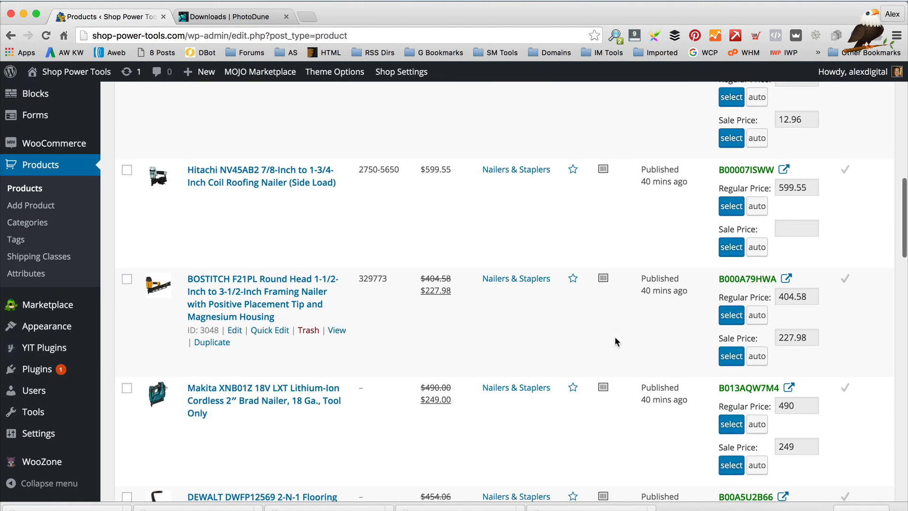
{"action": "scroll", "coordinate": [616, 337], "scroll_direction": "down", "scroll_amount": 15}
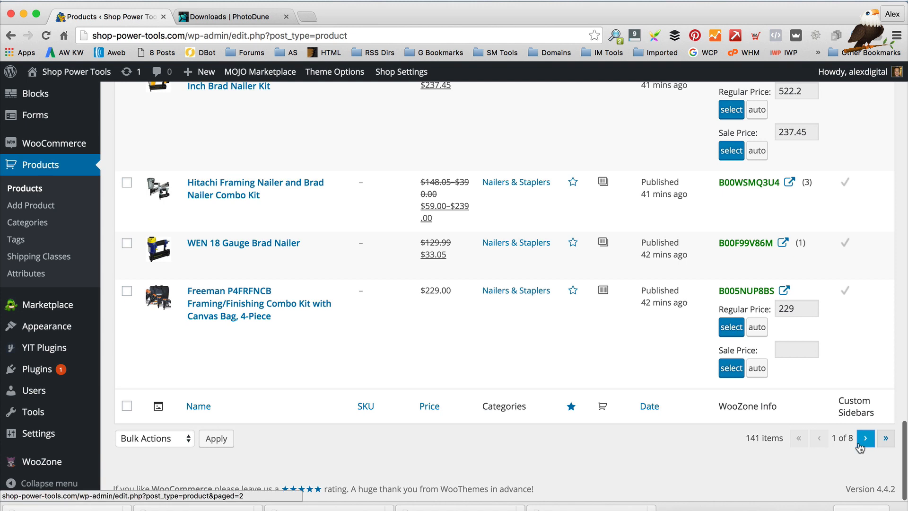
{"action": "left_click", "coordinate": [884, 440]}
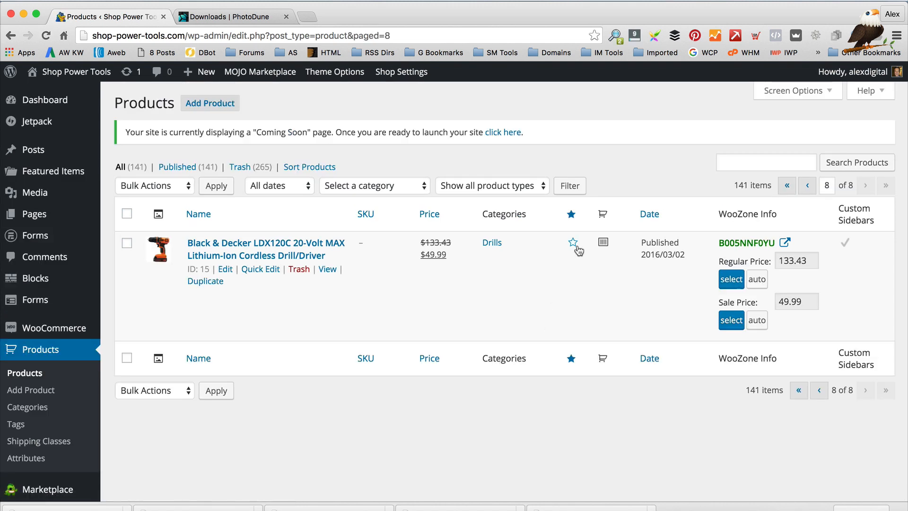
{"action": "left_click", "coordinate": [577, 247]}
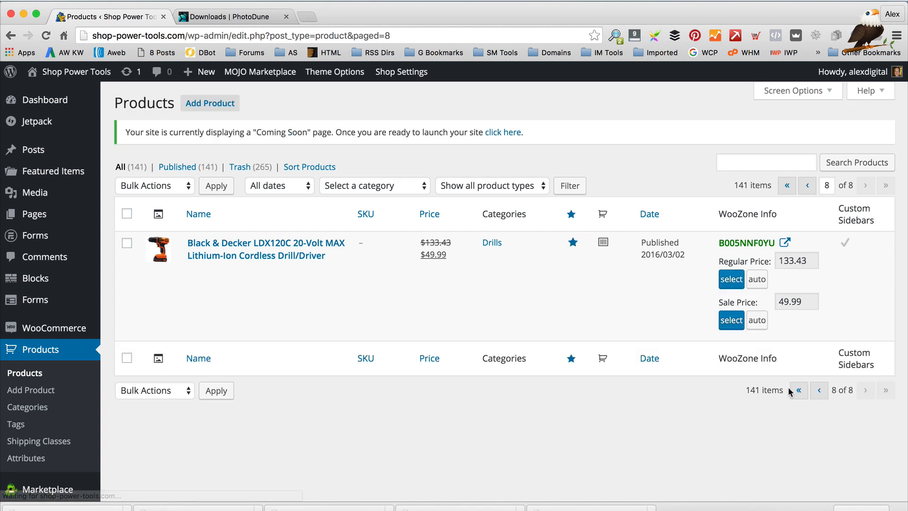
- Page back to feature the BLACK+DECKER BDCS30C screwdriver and the DEWALT DCS391B circular saw
{"action": "left_click", "coordinate": [820, 392]}
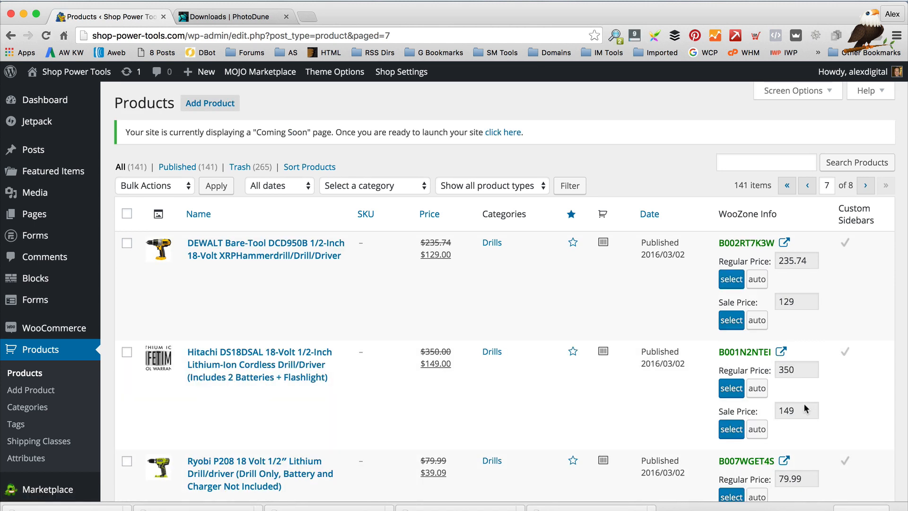
{"action": "scroll", "coordinate": [569, 277], "scroll_direction": "down", "scroll_amount": 7}
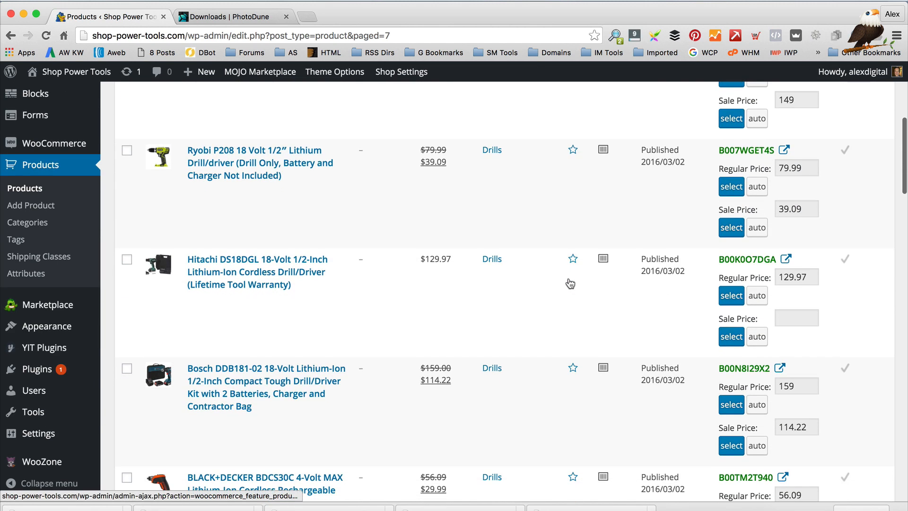
{"action": "scroll", "coordinate": [570, 283], "scroll_direction": "down", "scroll_amount": 5}
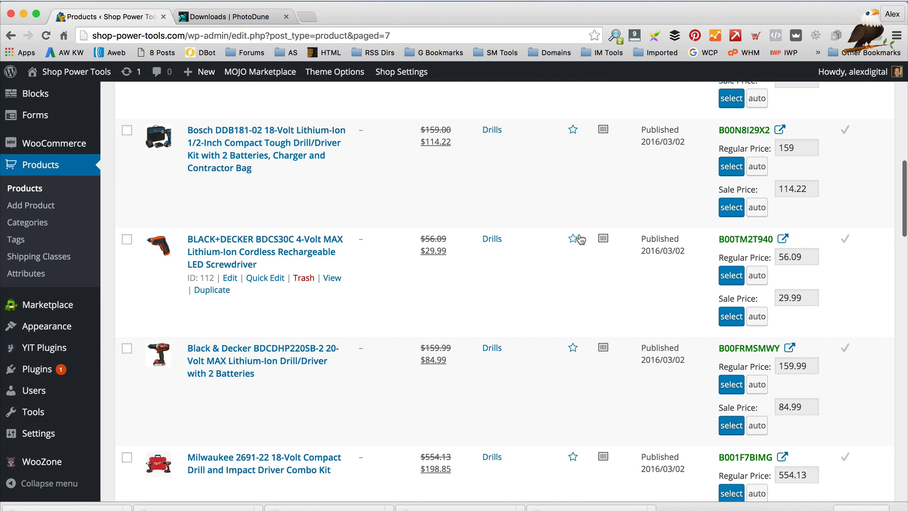
{"action": "left_click", "coordinate": [579, 240]}
{"action": "scroll", "coordinate": [573, 297], "scroll_direction": "down", "scroll_amount": 10}
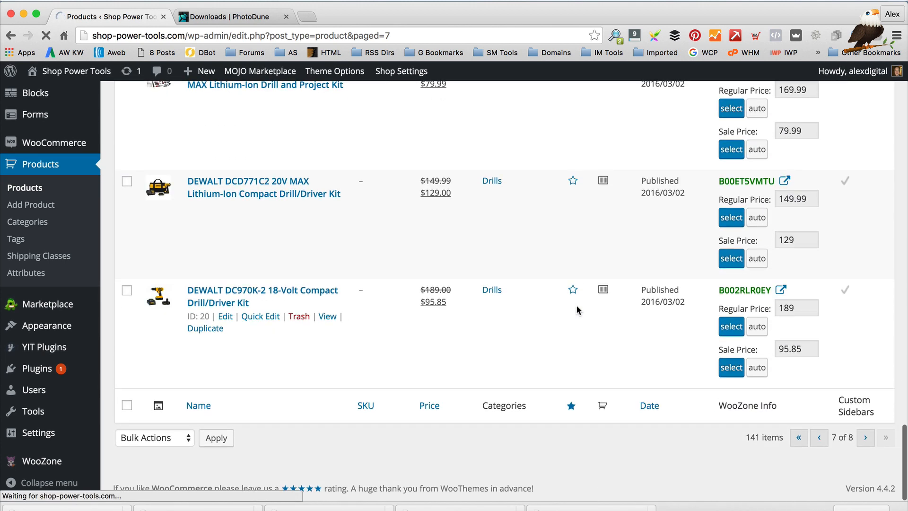
{"action": "scroll", "coordinate": [575, 304], "scroll_direction": "down", "scroll_amount": 15}
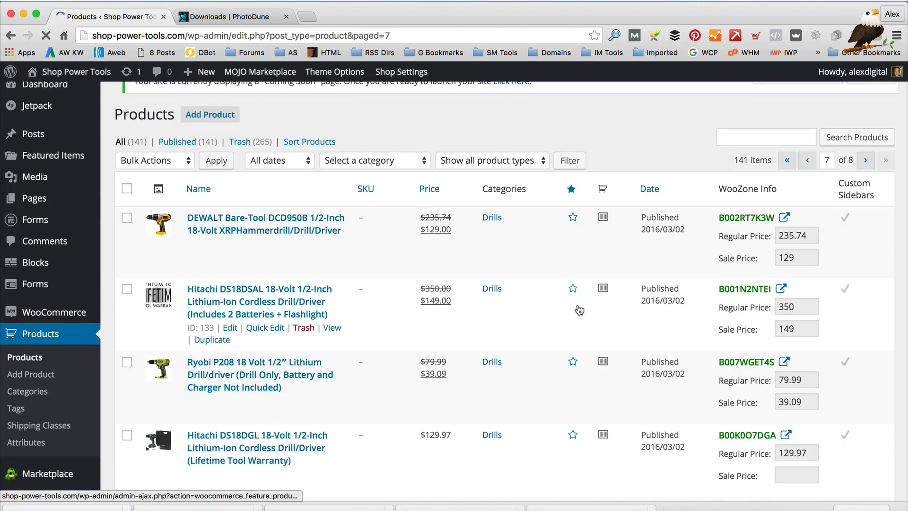
{"action": "scroll", "coordinate": [757, 416], "scroll_direction": "down", "scroll_amount": 1}
{"action": "left_click", "coordinate": [820, 439]}
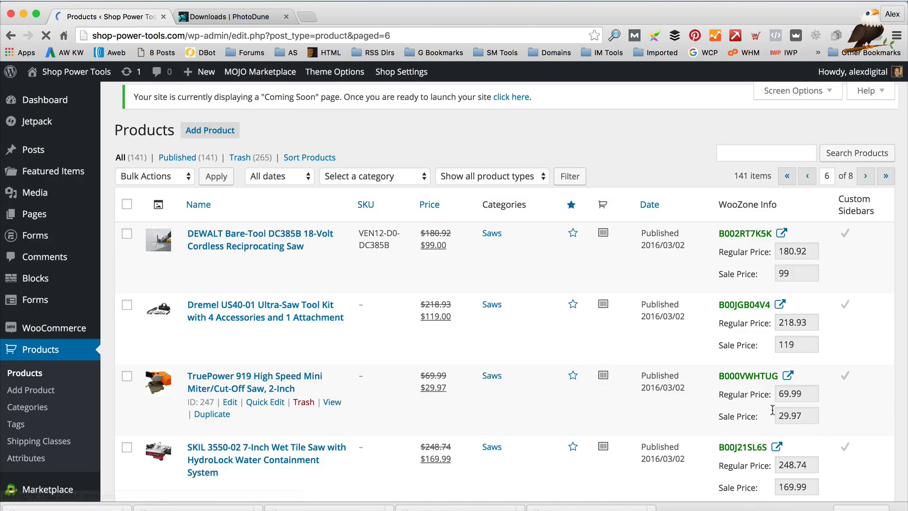
{"action": "scroll", "coordinate": [621, 365], "scroll_direction": "down", "scroll_amount": 1}
{"action": "scroll", "coordinate": [624, 364], "scroll_direction": "down", "scroll_amount": 10}
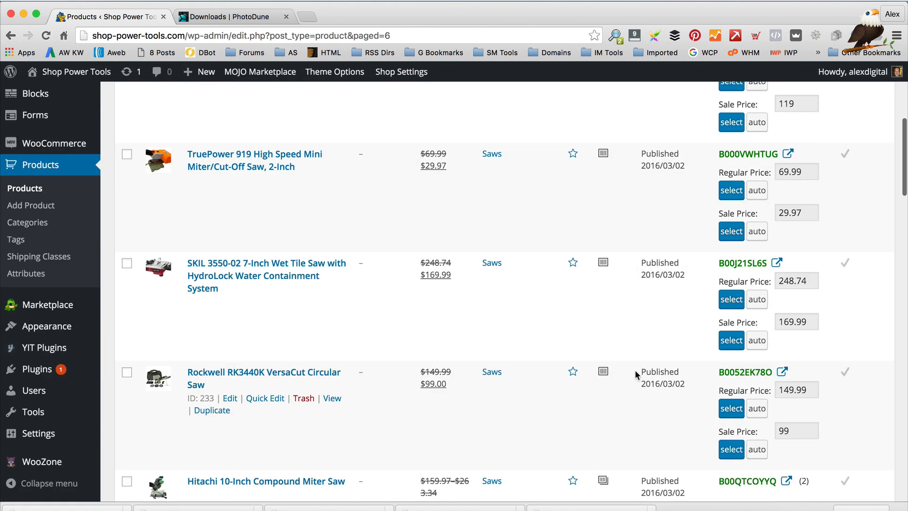
{"action": "scroll", "coordinate": [634, 370], "scroll_direction": "down", "scroll_amount": 8}
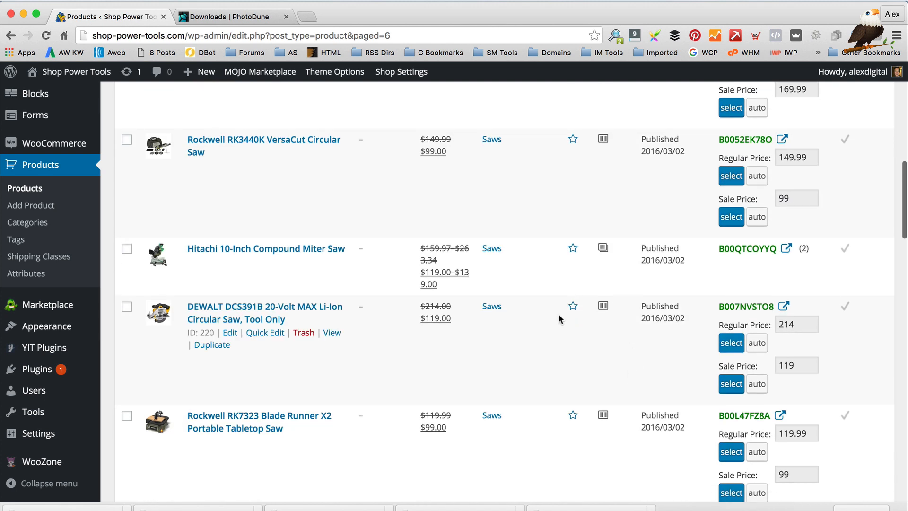
{"action": "left_click", "coordinate": [573, 306]}
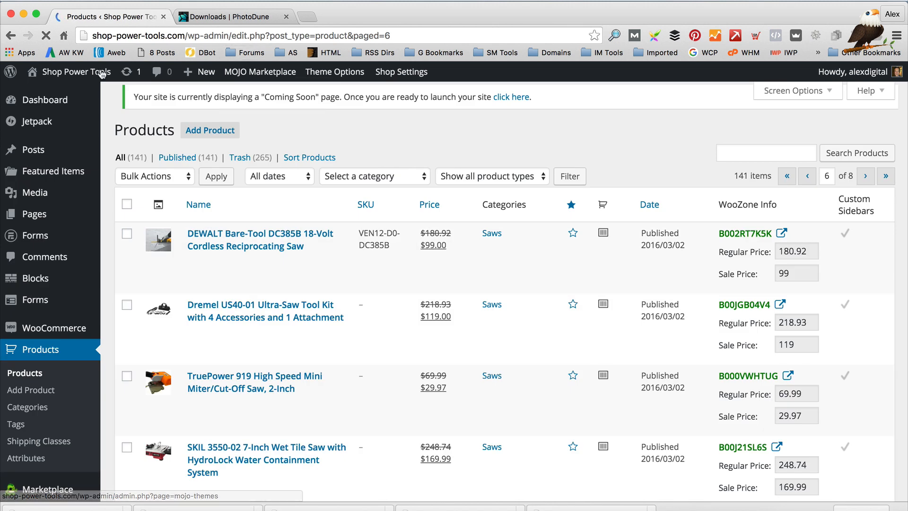
- Check the four newly featured tools under Weekly Featured Products on the live homepage, then edit the Home page
{"action": "mouse_move", "coordinate": [85, 78]}
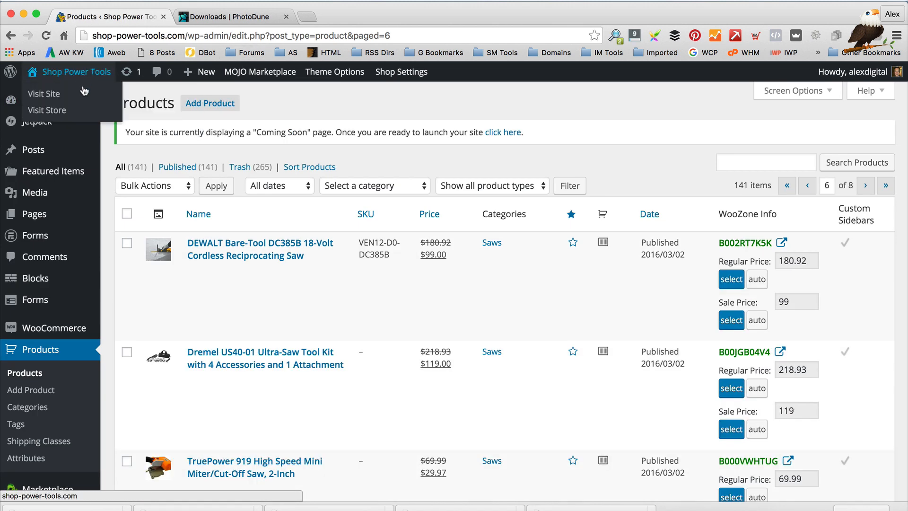
{"action": "left_click", "coordinate": [83, 95]}
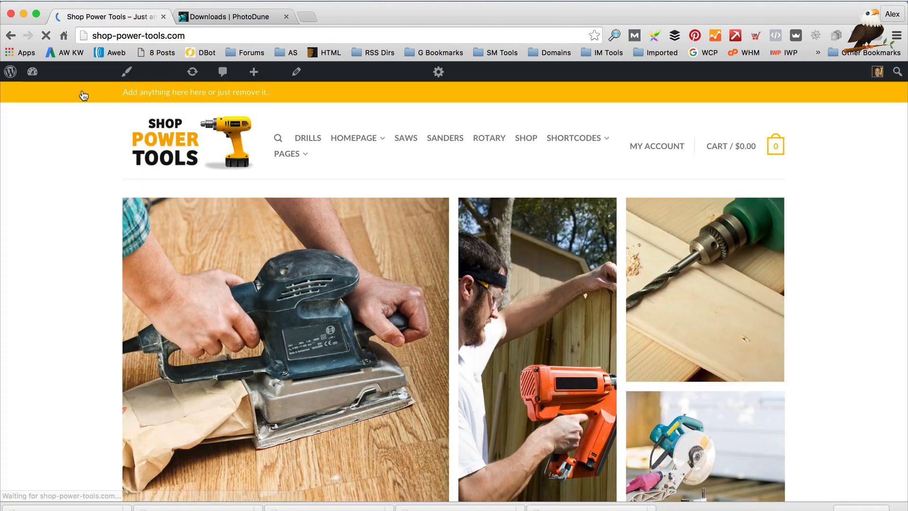
{"action": "scroll", "coordinate": [413, 264], "scroll_direction": "down", "scroll_amount": 2}
{"action": "scroll", "coordinate": [412, 265], "scroll_direction": "down", "scroll_amount": 8}
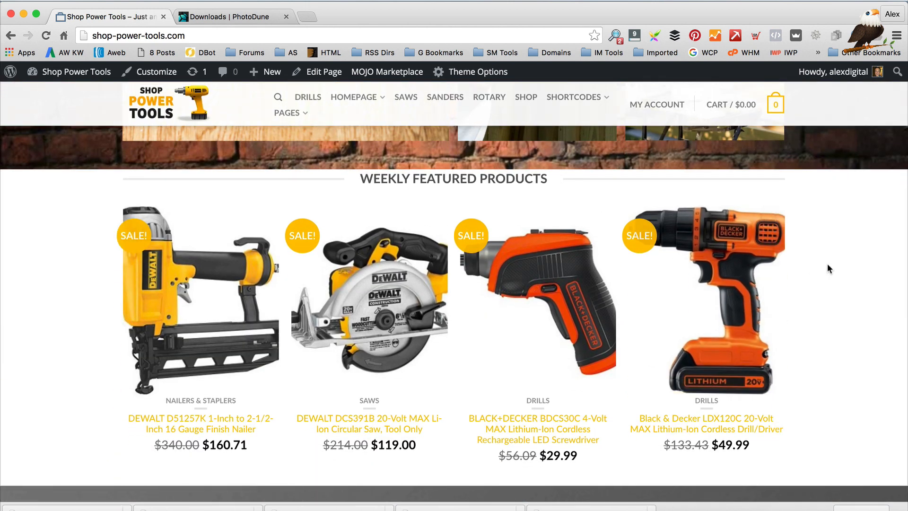
{"action": "scroll", "coordinate": [737, 269], "scroll_direction": "up", "scroll_amount": 3}
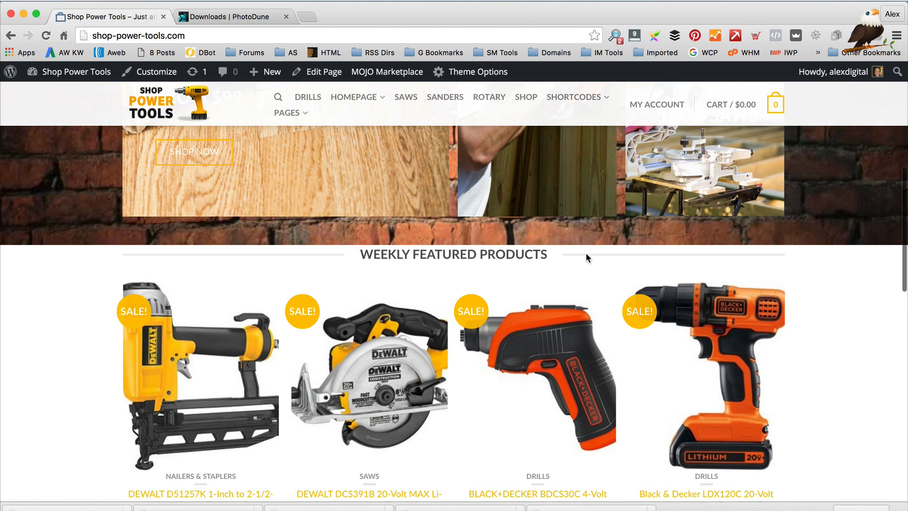
{"action": "scroll", "coordinate": [586, 258], "scroll_direction": "up", "scroll_amount": 4}
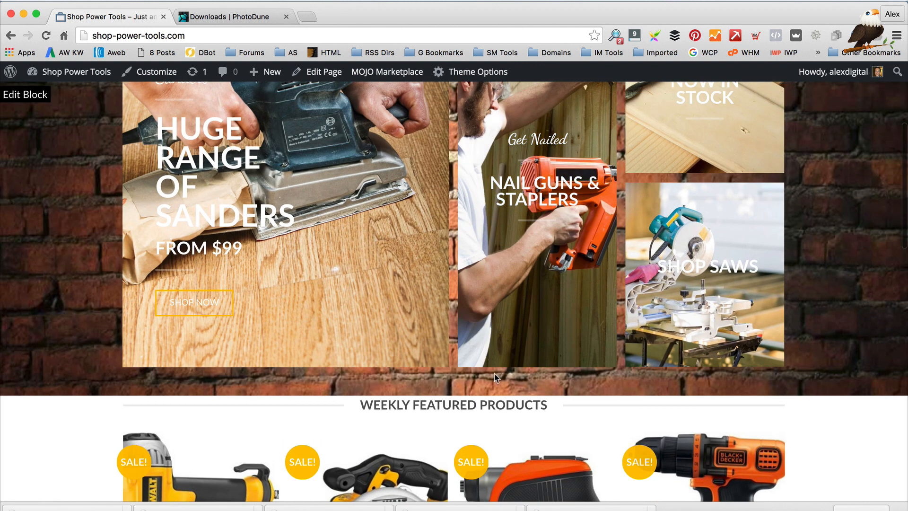
{"action": "left_click", "coordinate": [308, 78]}
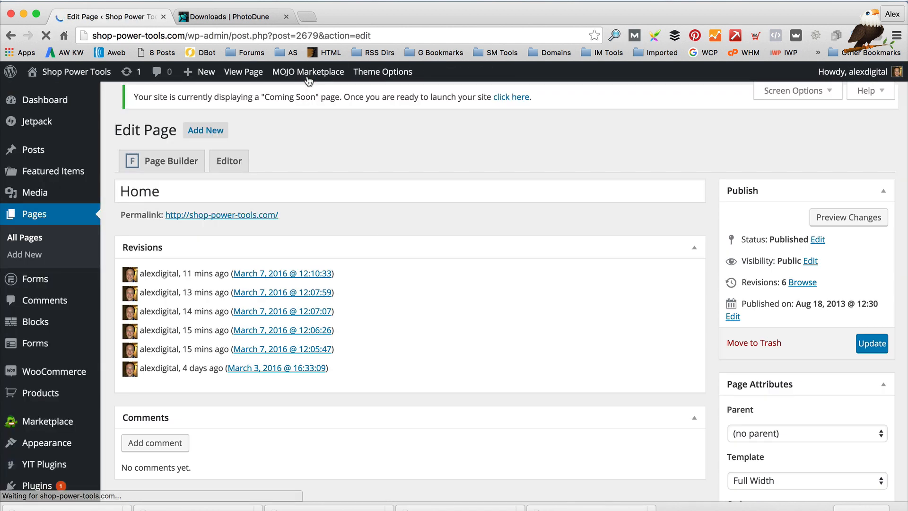
- Insert a 30px gap block below the banner-grid section, update the Home page, and visit the live site
{"action": "scroll", "coordinate": [387, 216], "scroll_direction": "down", "scroll_amount": 1}
{"action": "scroll", "coordinate": [387, 217], "scroll_direction": "down", "scroll_amount": 2}
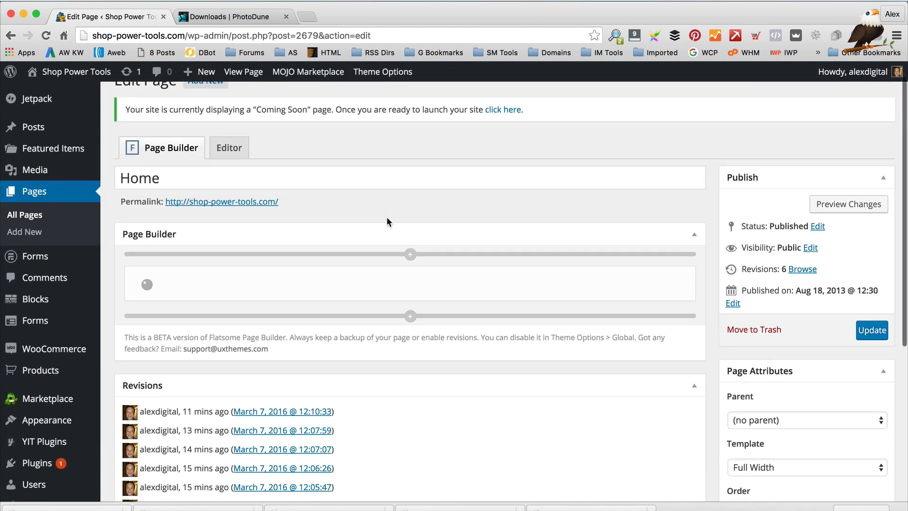
{"action": "scroll", "coordinate": [387, 217], "scroll_direction": "down", "scroll_amount": 5}
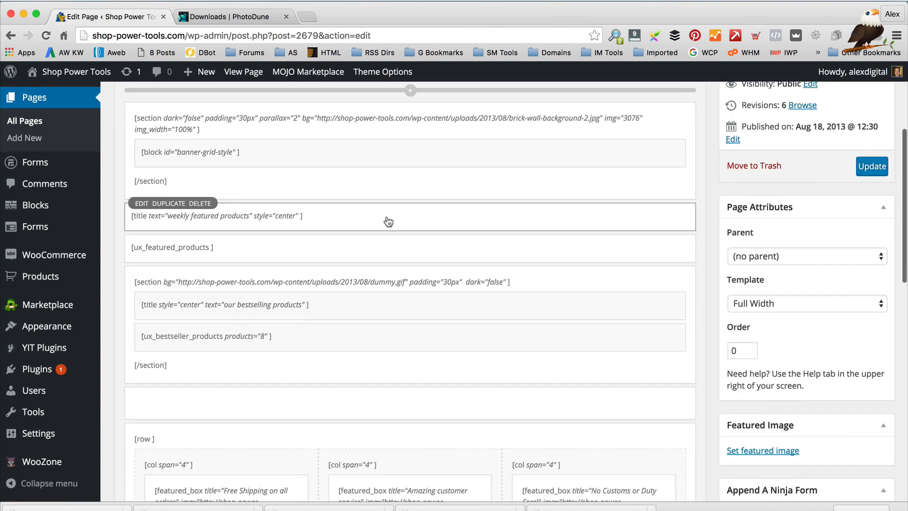
{"action": "scroll", "coordinate": [261, 274], "scroll_direction": "up", "scroll_amount": 4}
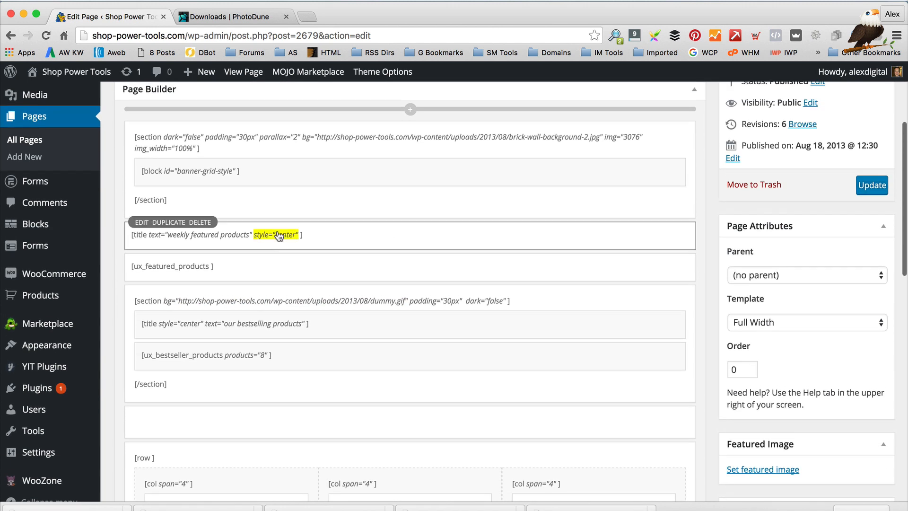
{"action": "left_click", "coordinate": [411, 149]}
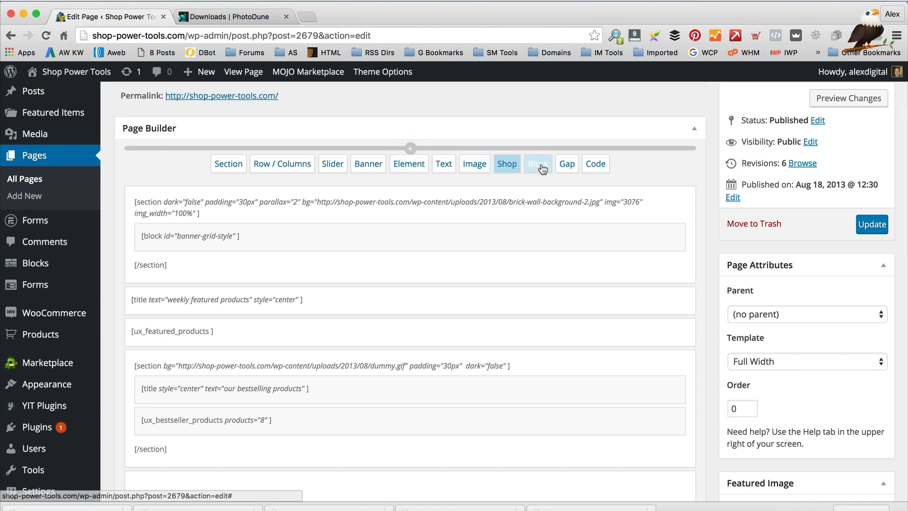
{"action": "left_click", "coordinate": [566, 164]}
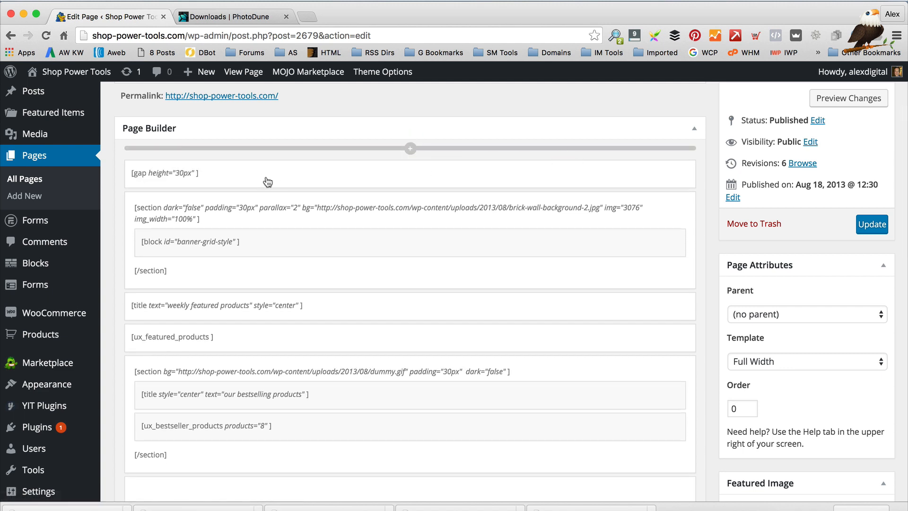
{"action": "left_click_drag", "start_coordinate": [245, 173], "coordinate": [219, 284]}
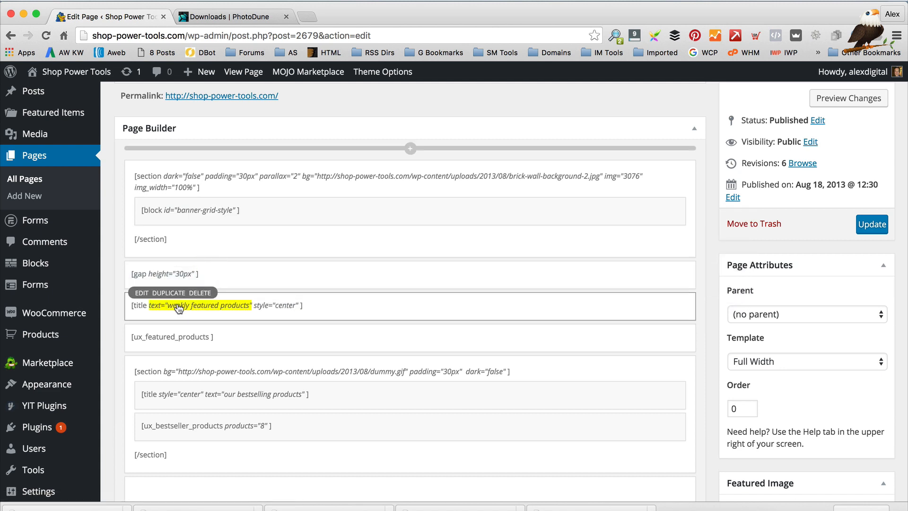
{"action": "left_click", "coordinate": [860, 232]}
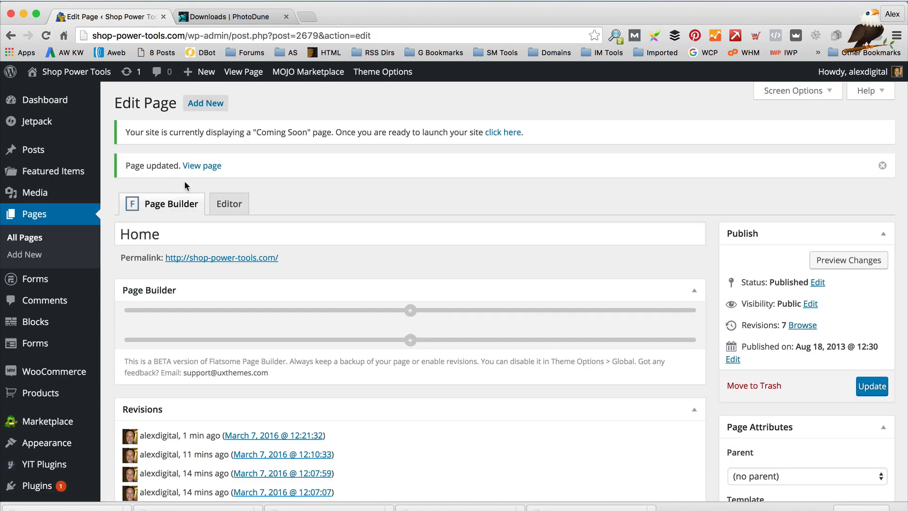
{"action": "mouse_move", "coordinate": [81, 76]}
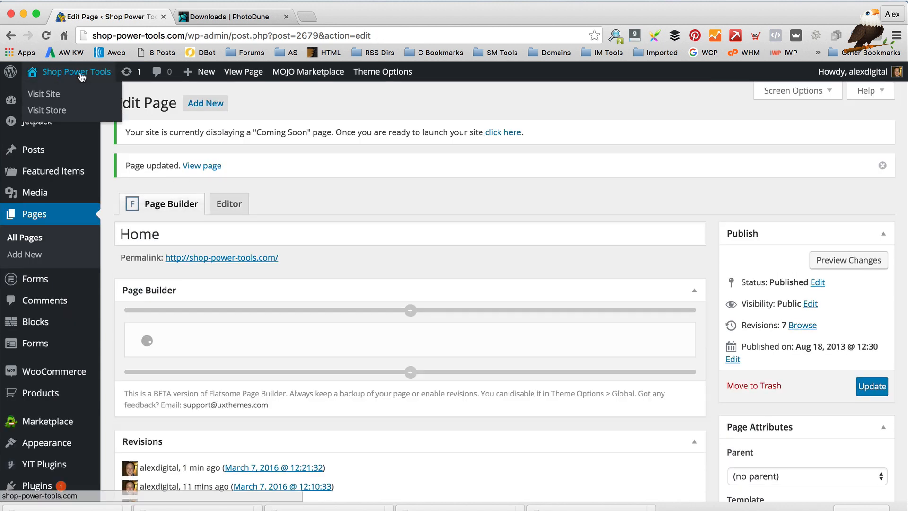
{"action": "left_click", "coordinate": [77, 95]}
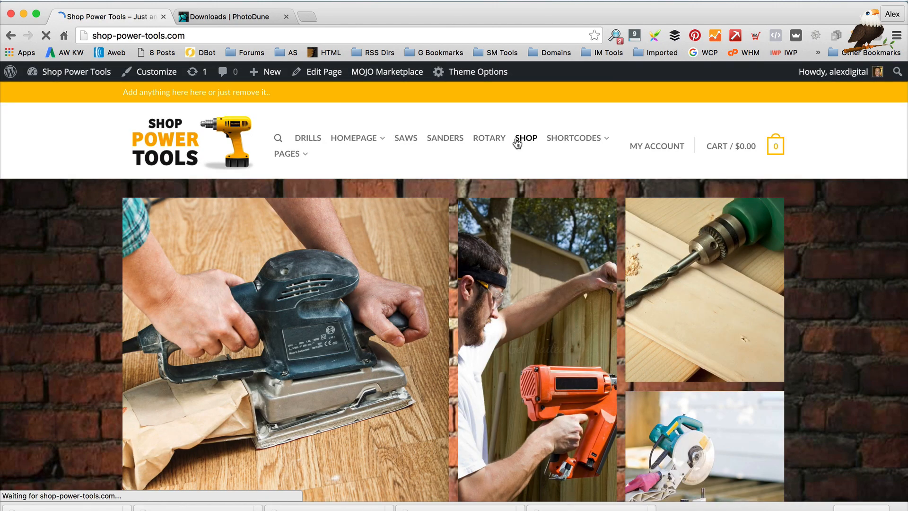
- Scroll the live homepage down to Our Best Selling Products, then return to the Home page editor
{"action": "scroll", "coordinate": [517, 142], "scroll_direction": "down", "scroll_amount": 7}
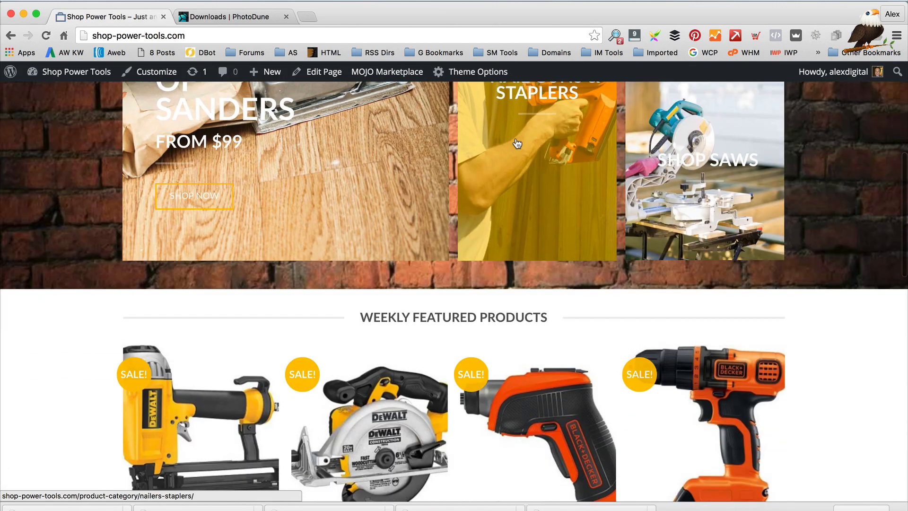
{"action": "scroll", "coordinate": [517, 143], "scroll_direction": "down", "scroll_amount": 10}
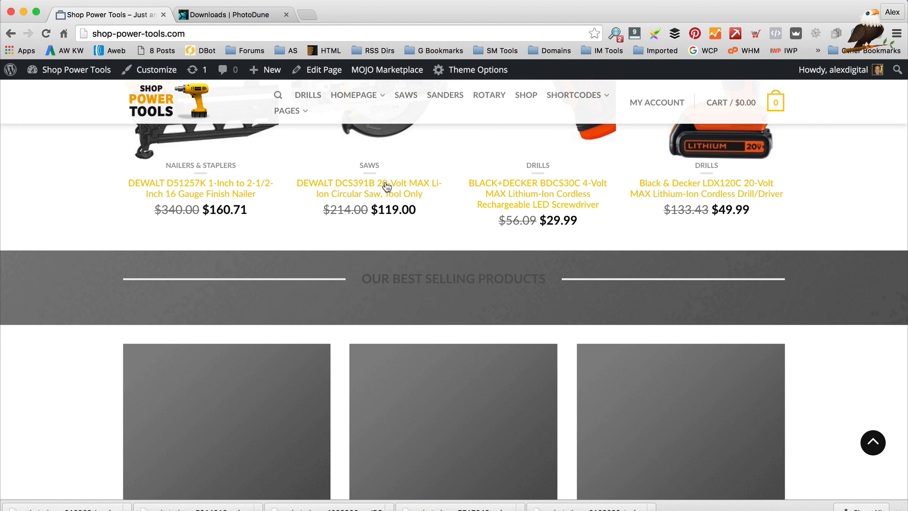
{"action": "left_click", "coordinate": [316, 69]}
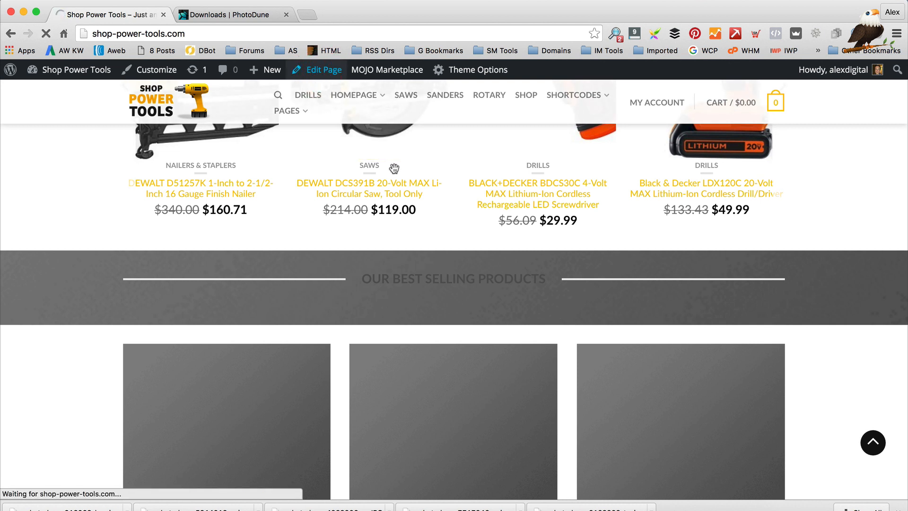
- Change the Best Selling section to dark="true" and drag the ux_bestseller_products block out of it
{"action": "scroll", "coordinate": [404, 171], "scroll_direction": "down", "scroll_amount": 3}
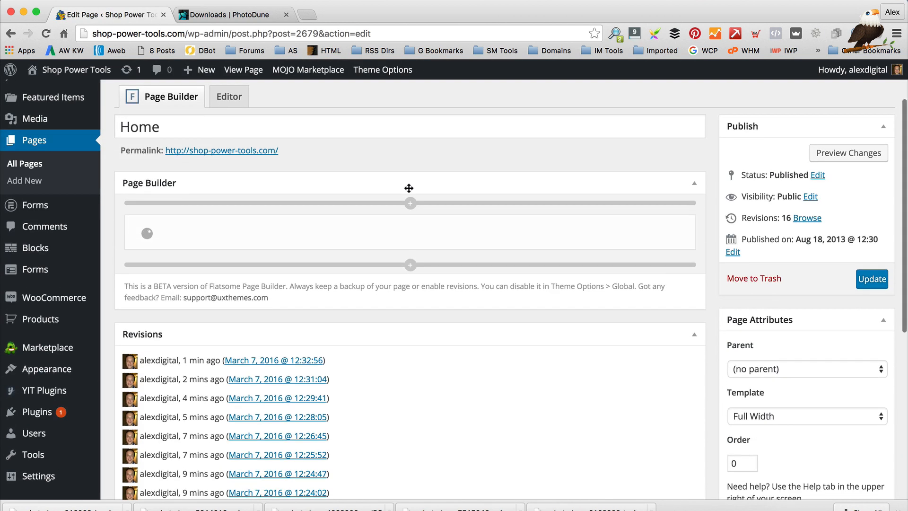
{"action": "scroll", "coordinate": [410, 189], "scroll_direction": "down", "scroll_amount": 2}
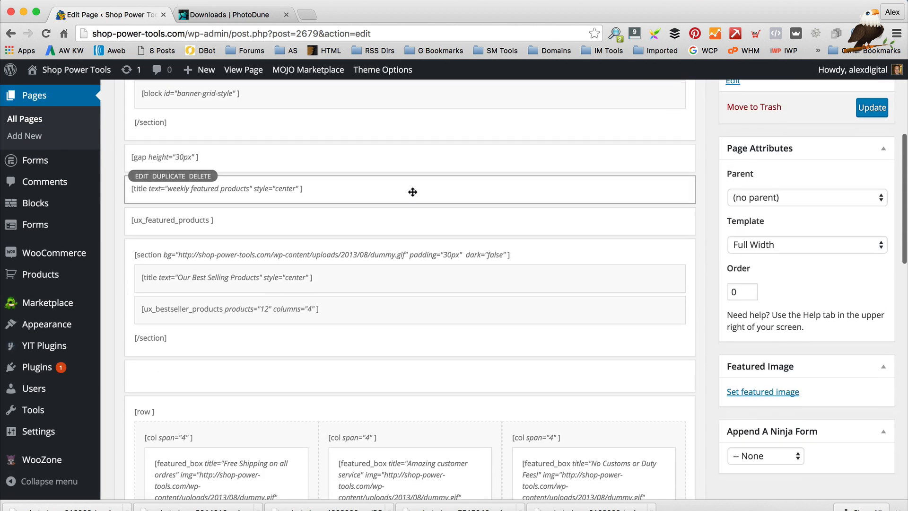
{"action": "scroll", "coordinate": [413, 191], "scroll_direction": "up", "scroll_amount": 4}
{"action": "scroll", "coordinate": [413, 191], "scroll_direction": "down", "scroll_amount": 10}
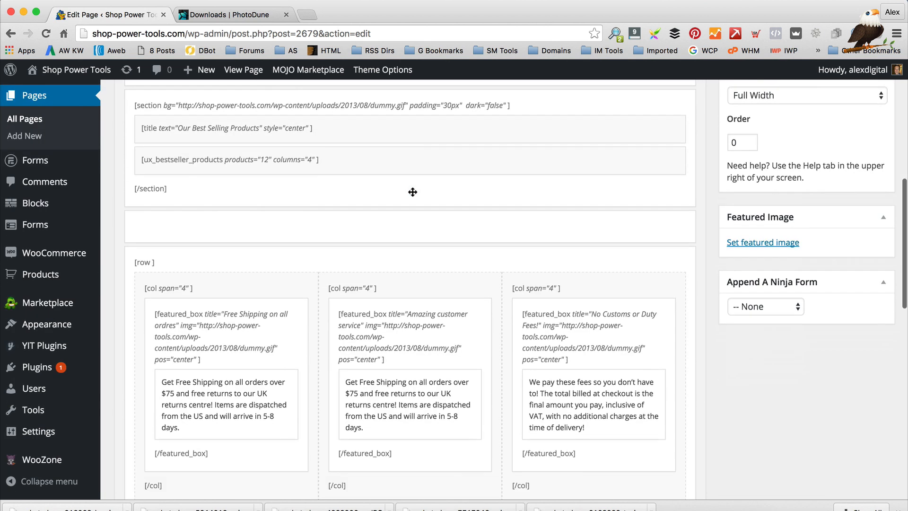
{"action": "scroll", "coordinate": [413, 192], "scroll_direction": "down", "scroll_amount": 9}
{"action": "scroll", "coordinate": [413, 192], "scroll_direction": "up", "scroll_amount": 12}
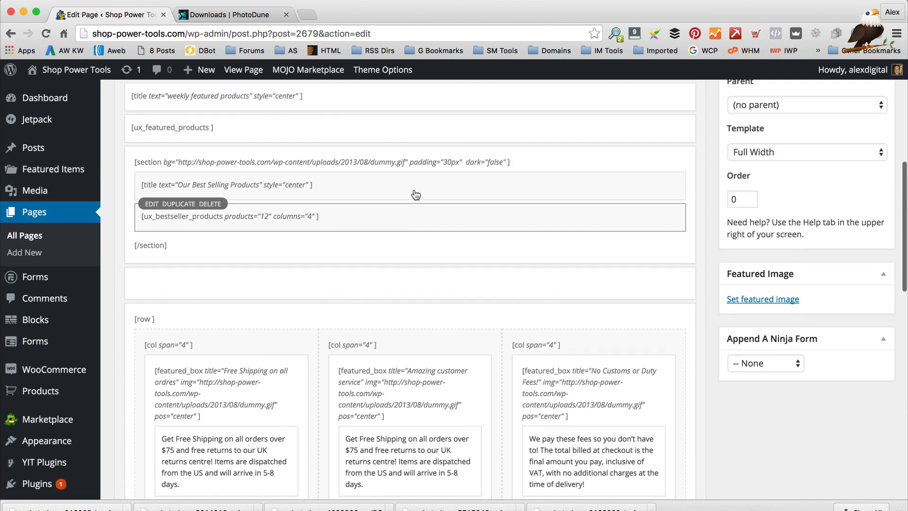
{"action": "scroll", "coordinate": [319, 217], "scroll_direction": "up", "scroll_amount": 1}
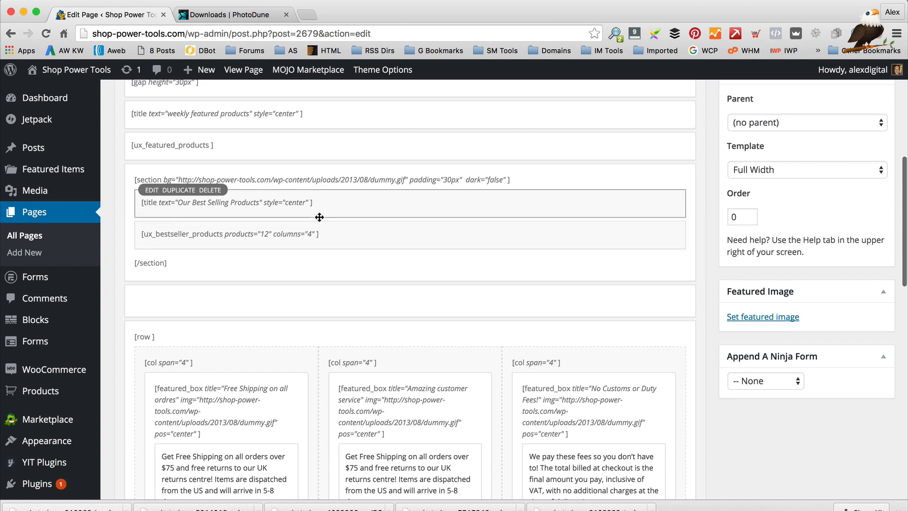
{"action": "scroll", "coordinate": [319, 217], "scroll_direction": "down", "scroll_amount": 1}
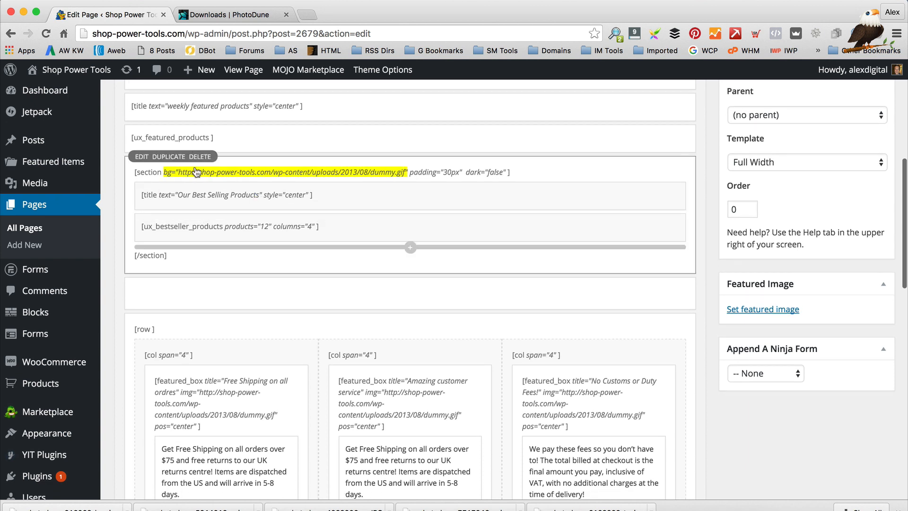
{"action": "left_click", "coordinate": [500, 174]}
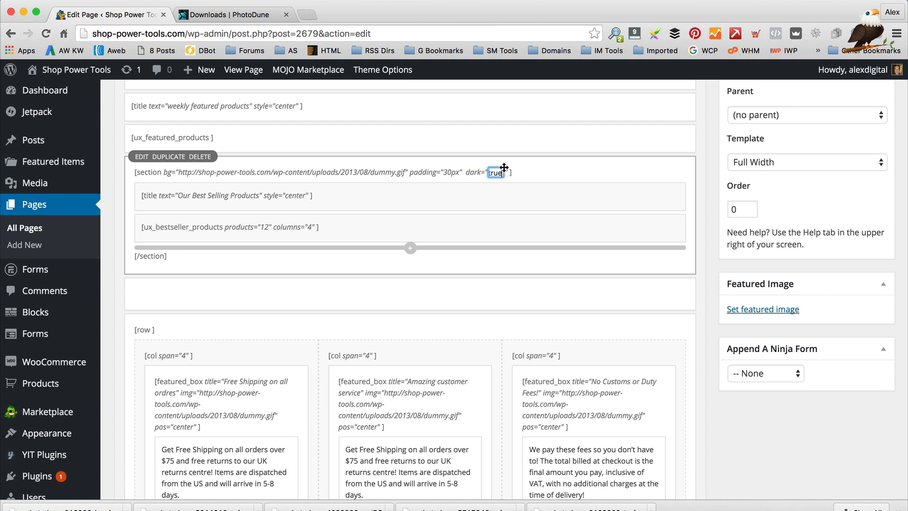
{"action": "type", "text": "true"}
{"action": "key", "text": "Return"}
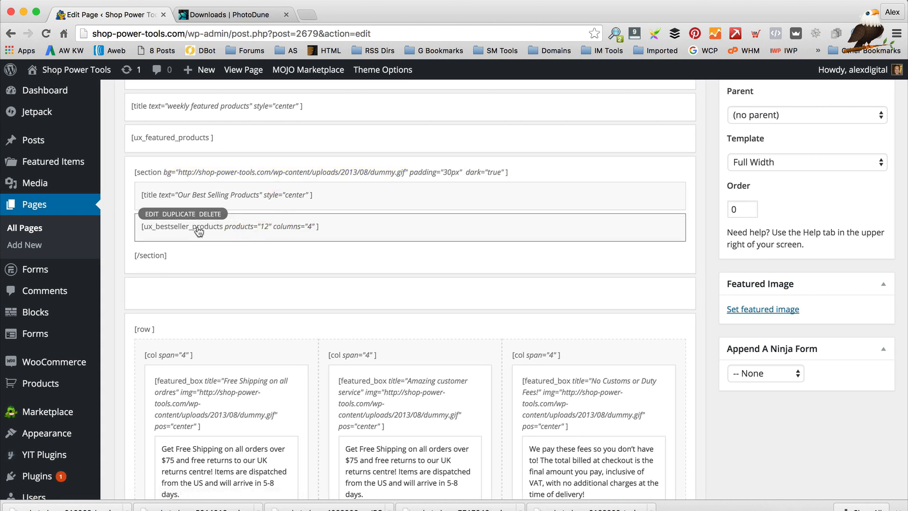
{"action": "left_click_drag", "start_coordinate": [201, 229], "coordinate": [410, 221]}
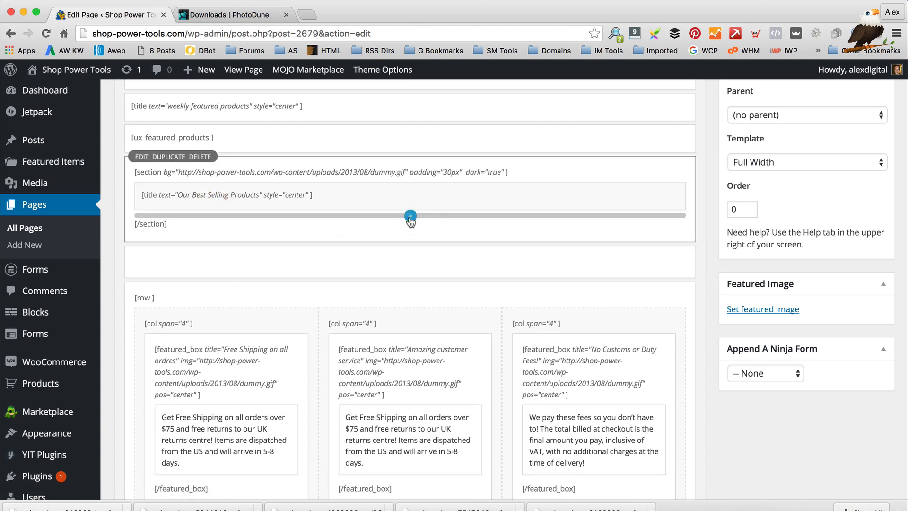
{"action": "left_click", "coordinate": [410, 216]}
- Insert a Shop > Latest products listing into the Best Selling section and try clearing its title inline
{"action": "left_click", "coordinate": [449, 232]}
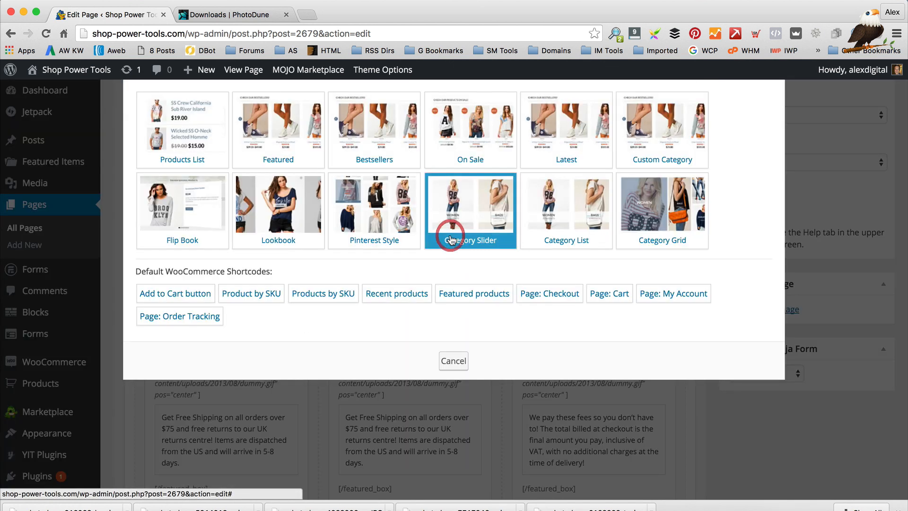
{"action": "left_click", "coordinate": [583, 136]}
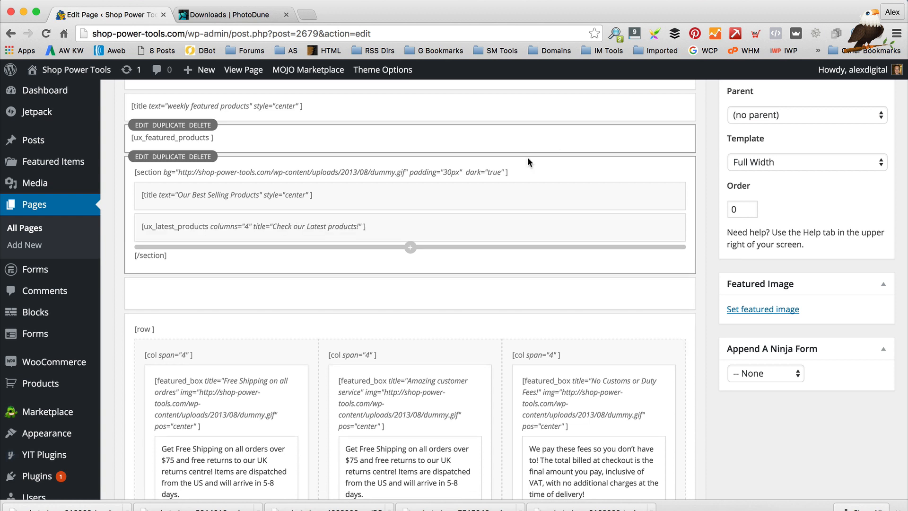
{"action": "left_click", "coordinate": [352, 226]}
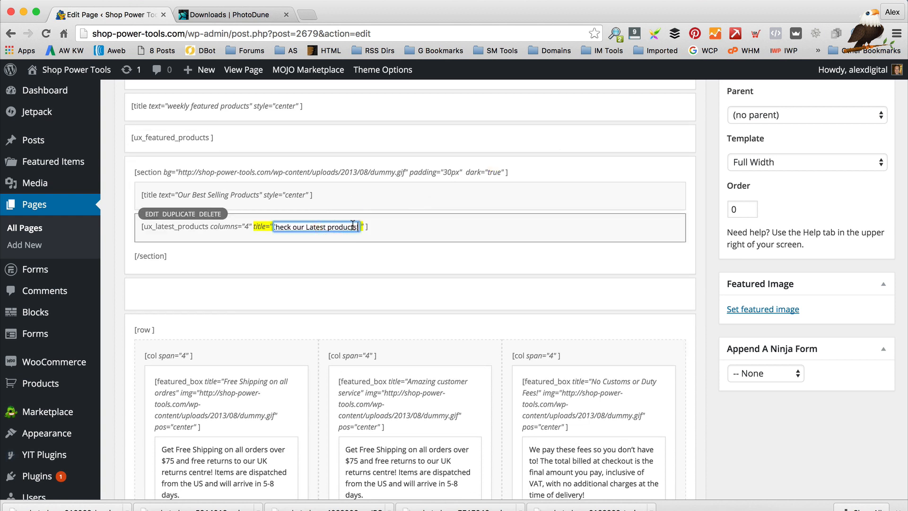
{"action": "key", "text": "BackSpace"}
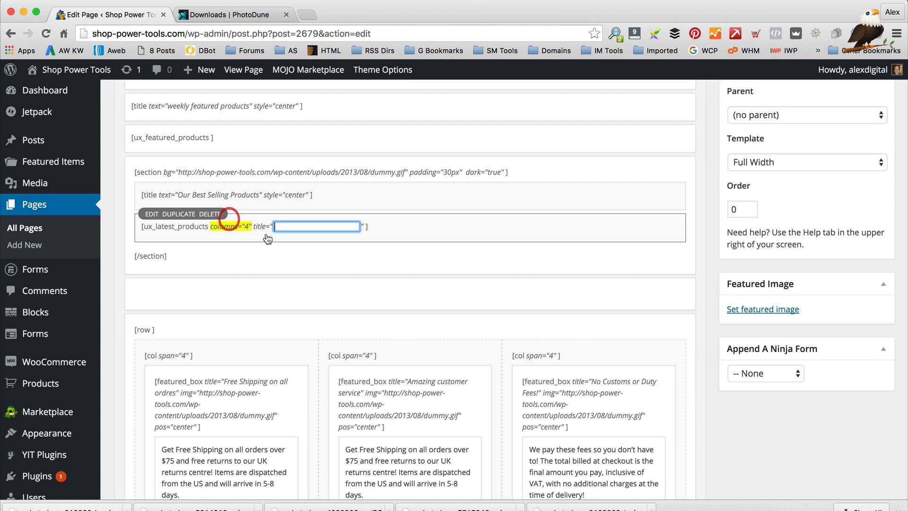
{"action": "left_click", "coordinate": [470, 160]}
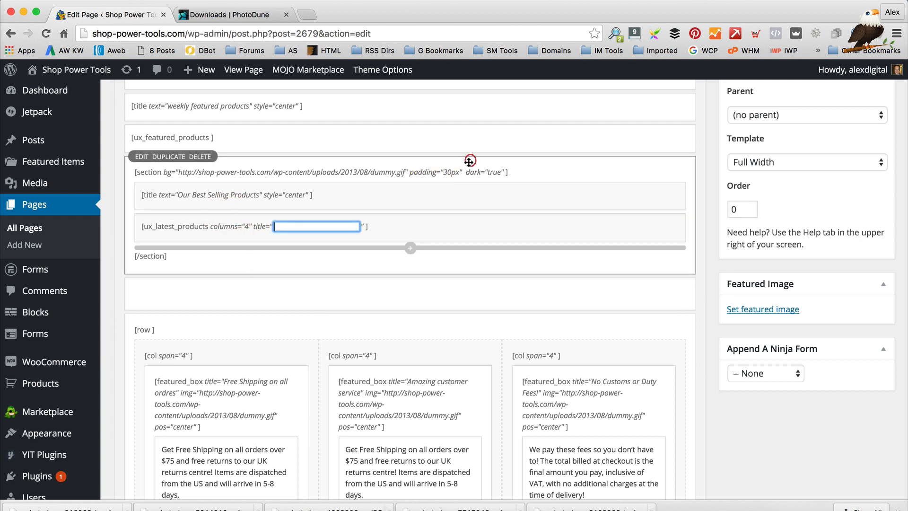
{"action": "key", "text": "Tab"}
{"action": "left_click", "coordinate": [346, 225]}
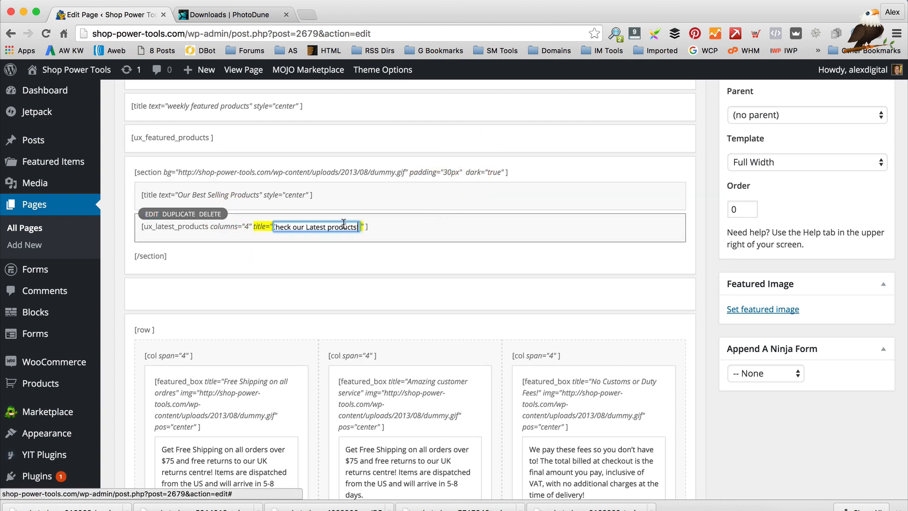
- Empty the Title field in the latest products listing's settings and save them
{"action": "left_click", "coordinate": [148, 214]}
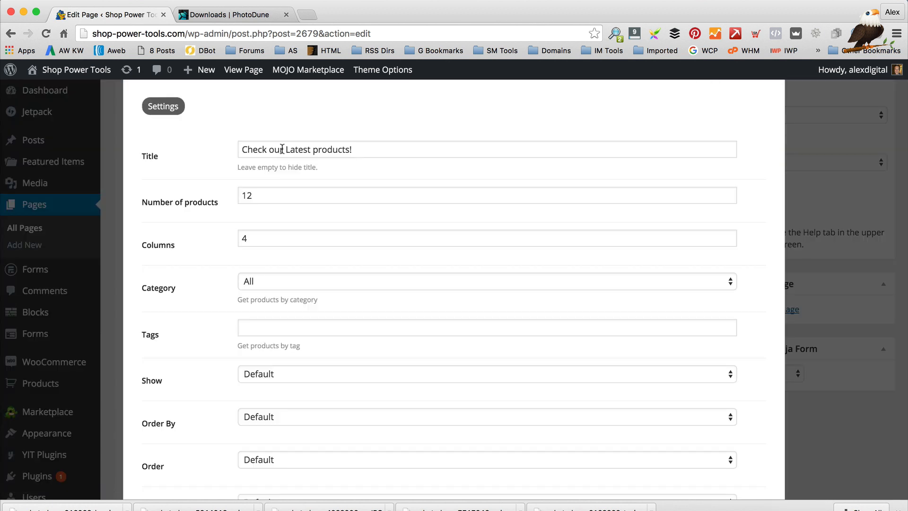
{"action": "left_click", "coordinate": [283, 149]}
{"action": "key", "text": "super+a"}
{"action": "key", "text": "BackSpace"}
{"action": "scroll", "coordinate": [392, 236], "scroll_direction": "down", "scroll_amount": 5}
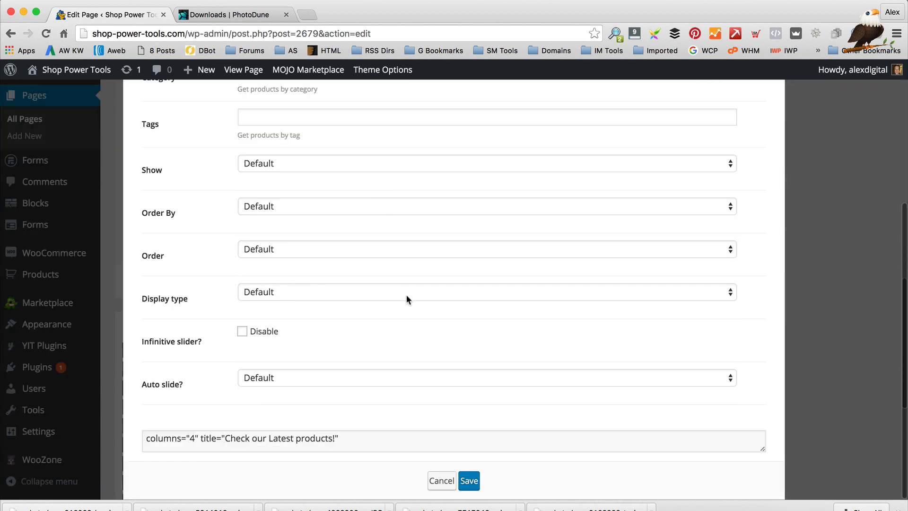
{"action": "left_click", "coordinate": [466, 478]}
- Update the Home page and view it live
{"action": "scroll", "coordinate": [757, 334], "scroll_direction": "up", "scroll_amount": 15}
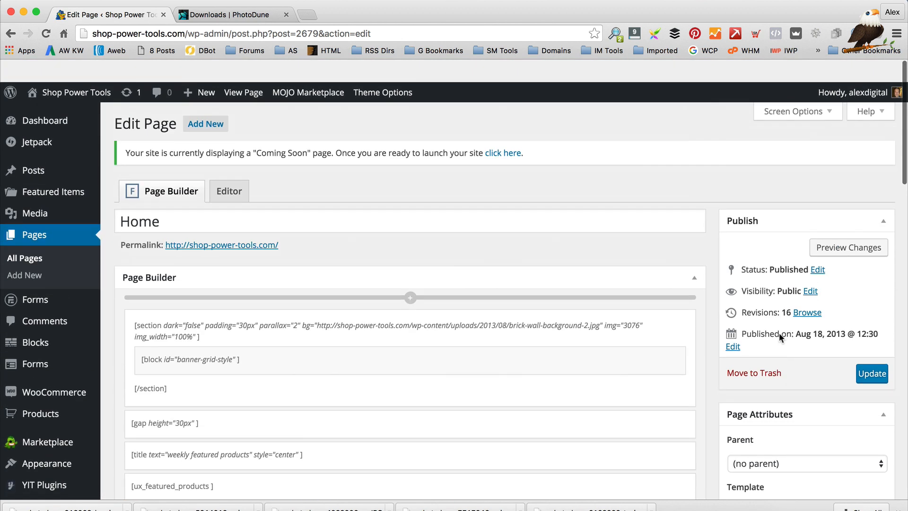
{"action": "left_click", "coordinate": [872, 350]}
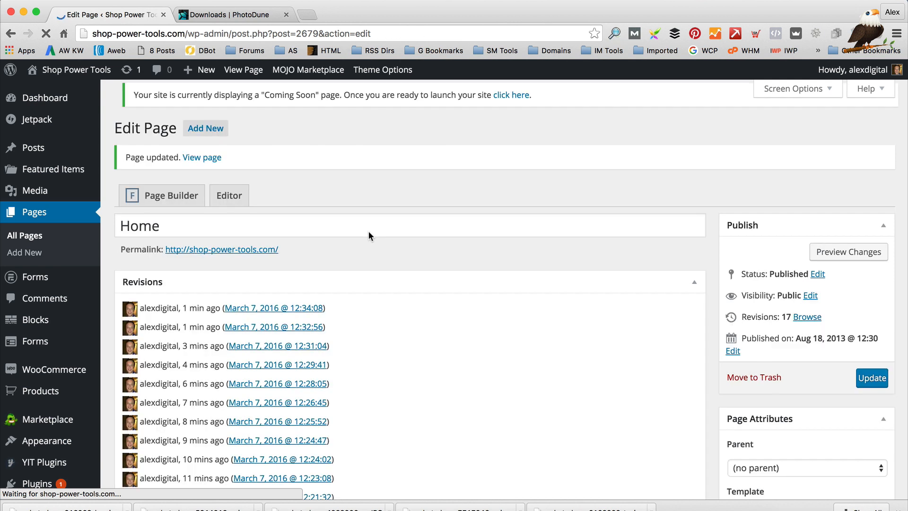
{"action": "left_click", "coordinate": [246, 73]}
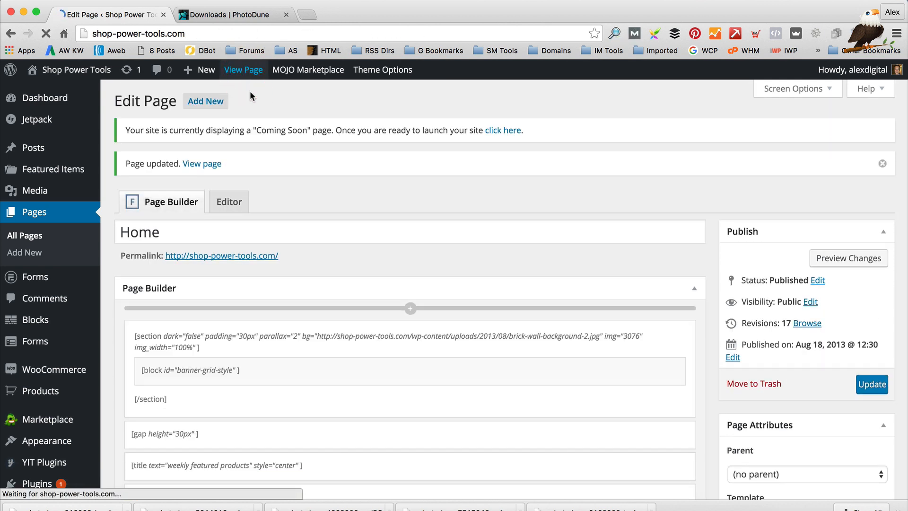
- Scroll the live homepage down to the dark Our Best Selling Products section of nailers
{"action": "scroll", "coordinate": [399, 161], "scroll_direction": "down", "scroll_amount": 15}
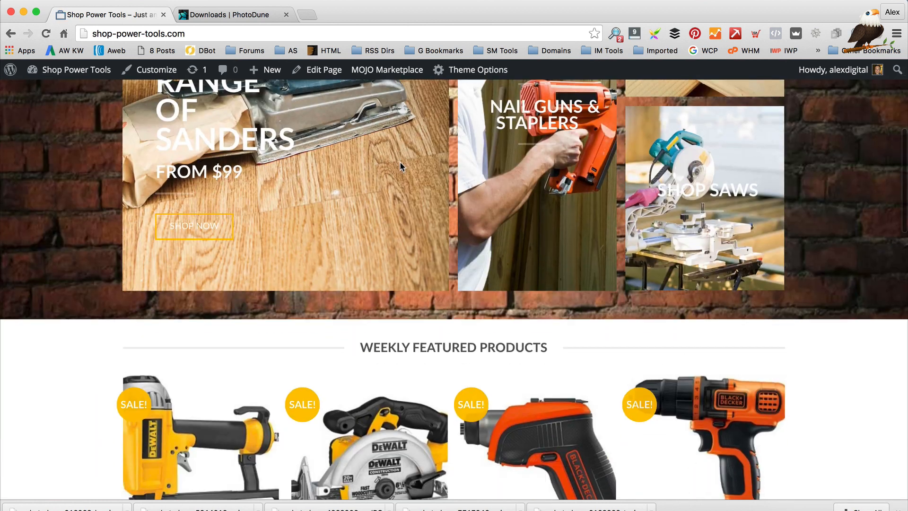
{"action": "scroll", "coordinate": [400, 166], "scroll_direction": "down", "scroll_amount": 2}
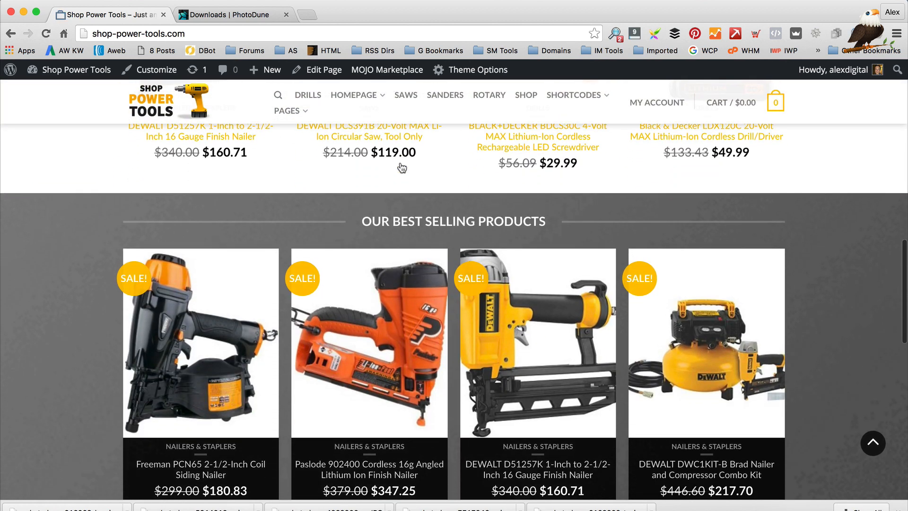
{"action": "scroll", "coordinate": [400, 166], "scroll_direction": "down", "scroll_amount": 3}
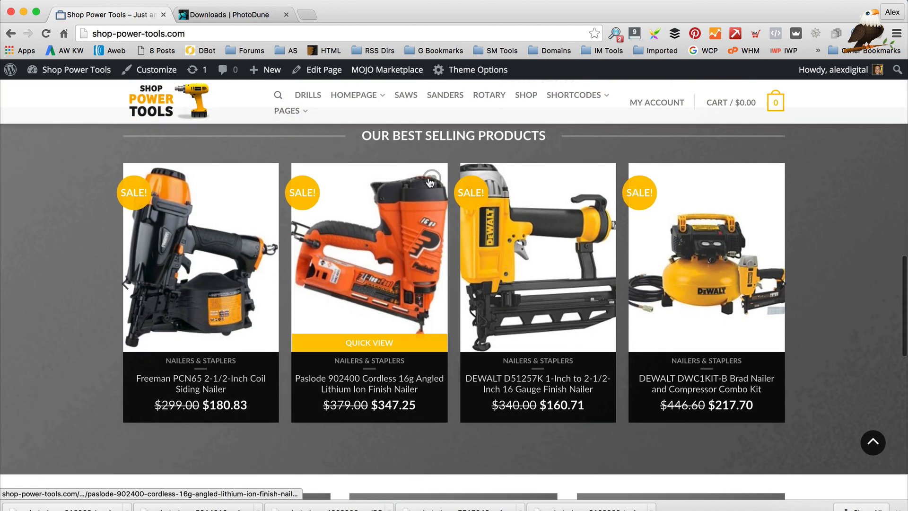
{"action": "scroll", "coordinate": [445, 176], "scroll_direction": "up", "scroll_amount": 2}
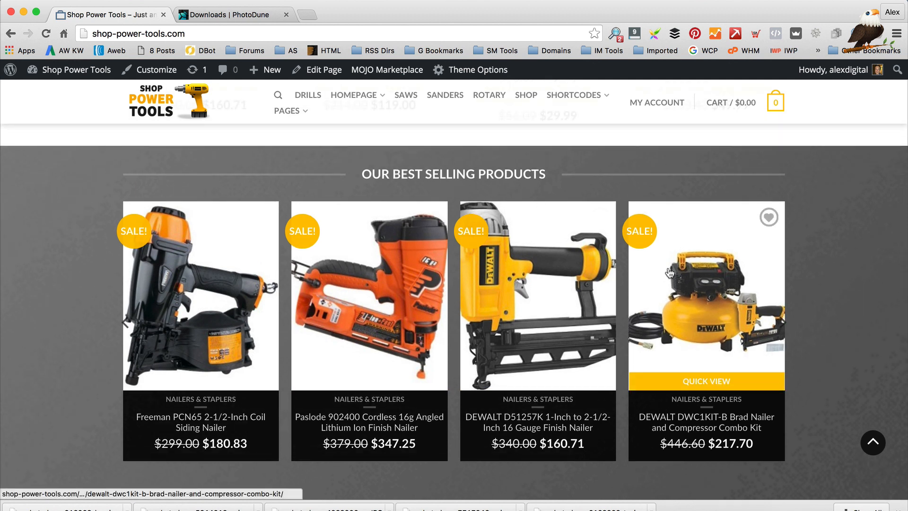
- In the page editor, change the heading Our Best Selling Products to 'Recently Added Tools' and save
{"action": "left_click", "coordinate": [323, 70]}
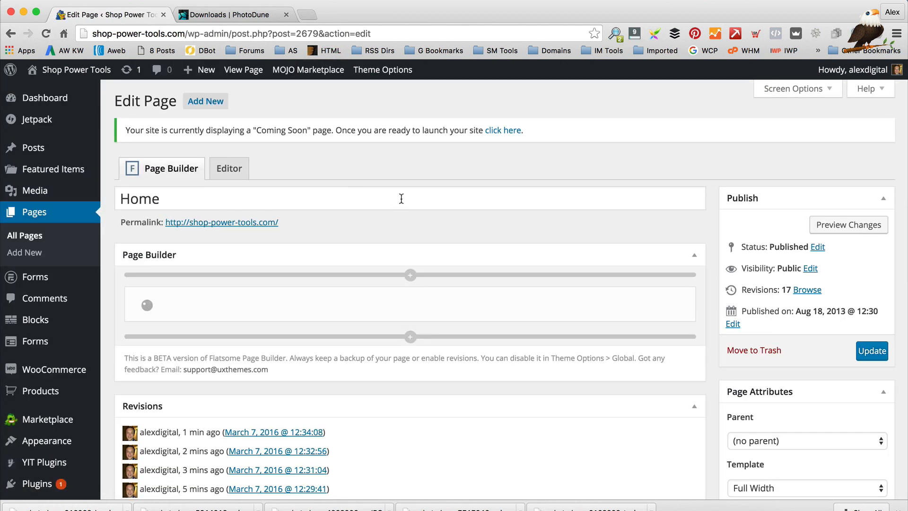
{"action": "scroll", "coordinate": [398, 201], "scroll_direction": "down", "scroll_amount": 3}
{"action": "scroll", "coordinate": [398, 201], "scroll_direction": "down", "scroll_amount": 1}
{"action": "mouse_move", "coordinate": [284, 210]}
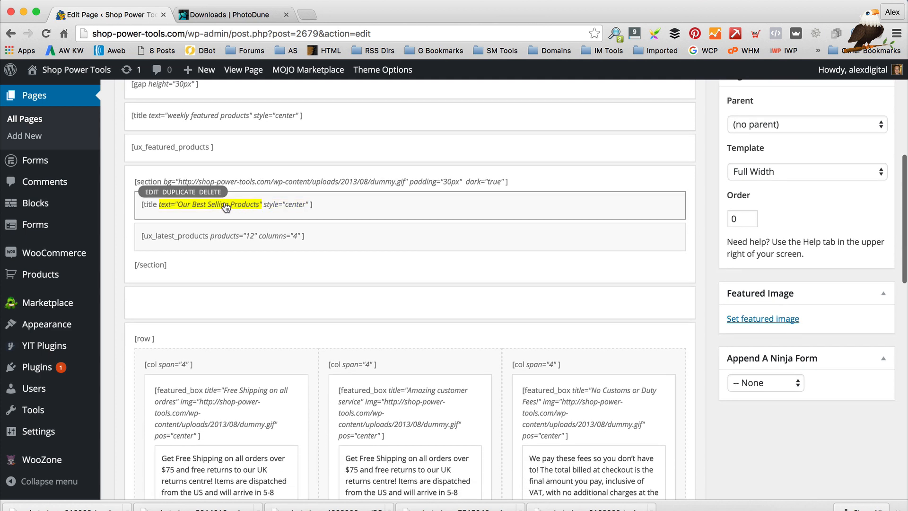
{"action": "left_click", "coordinate": [151, 192]}
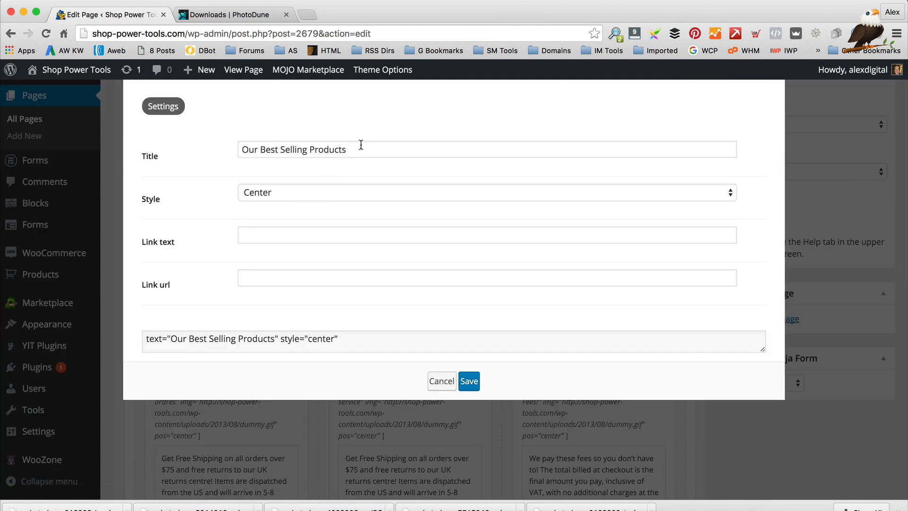
{"action": "triple_click", "coordinate": [361, 145]}
{"action": "type", "text": "Recently Added Tools"}
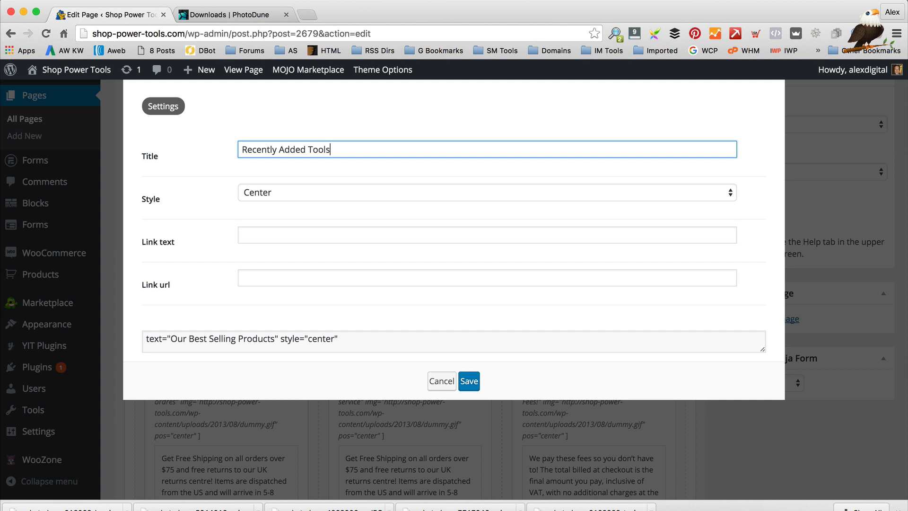
{"action": "left_click", "coordinate": [468, 381]}
- Update the Home page and view the live result
{"action": "scroll", "coordinate": [469, 383], "scroll_direction": "up", "scroll_amount": 10}
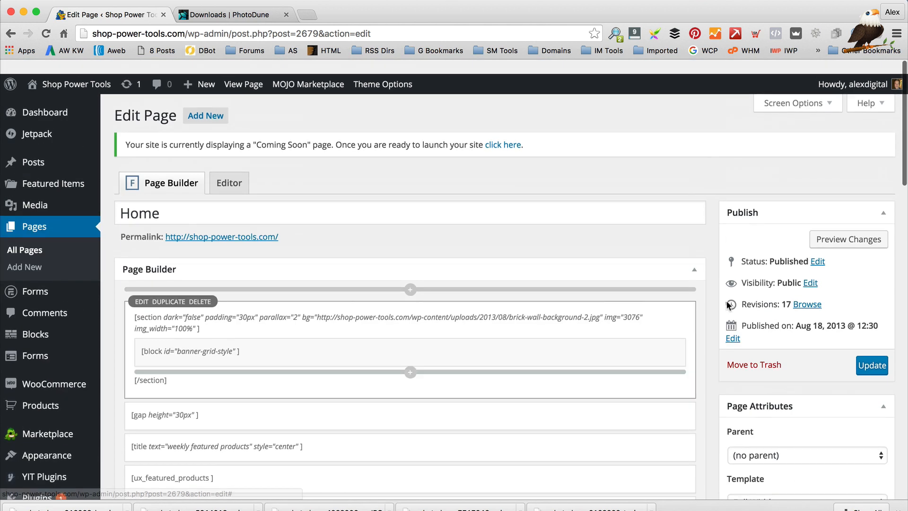
{"action": "left_click", "coordinate": [880, 350]}
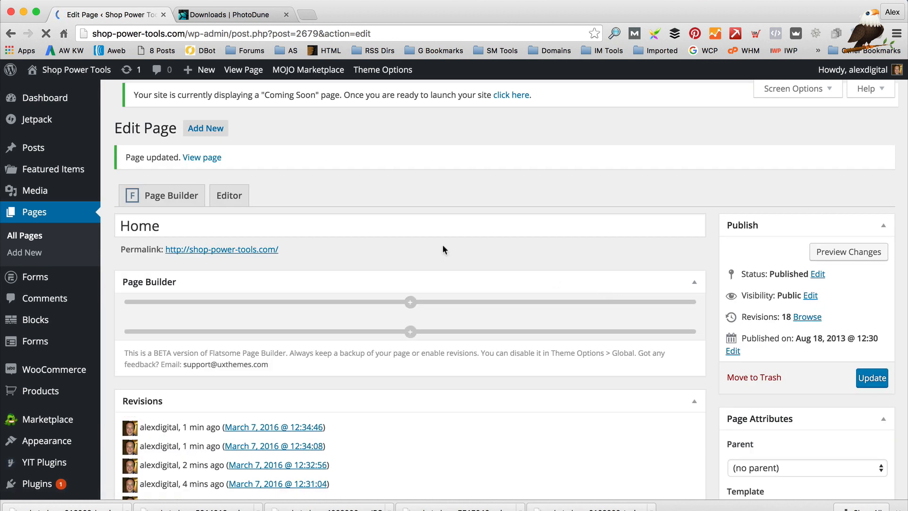
{"action": "left_click", "coordinate": [210, 164]}
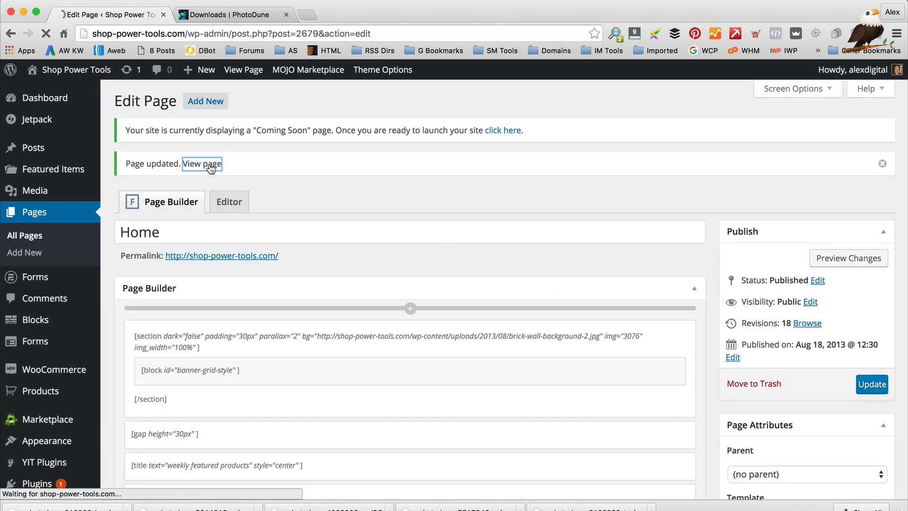
- Scroll past Recently Added Tools to the three grey placeholder feature boxes, then open a new tab
{"action": "scroll", "coordinate": [340, 180], "scroll_direction": "down", "scroll_amount": 12}
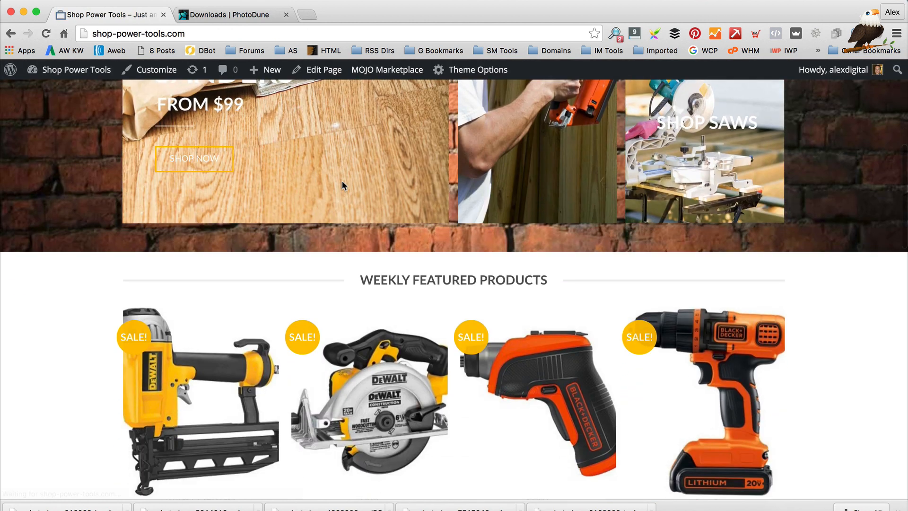
{"action": "scroll", "coordinate": [344, 182], "scroll_direction": "down", "scroll_amount": 7}
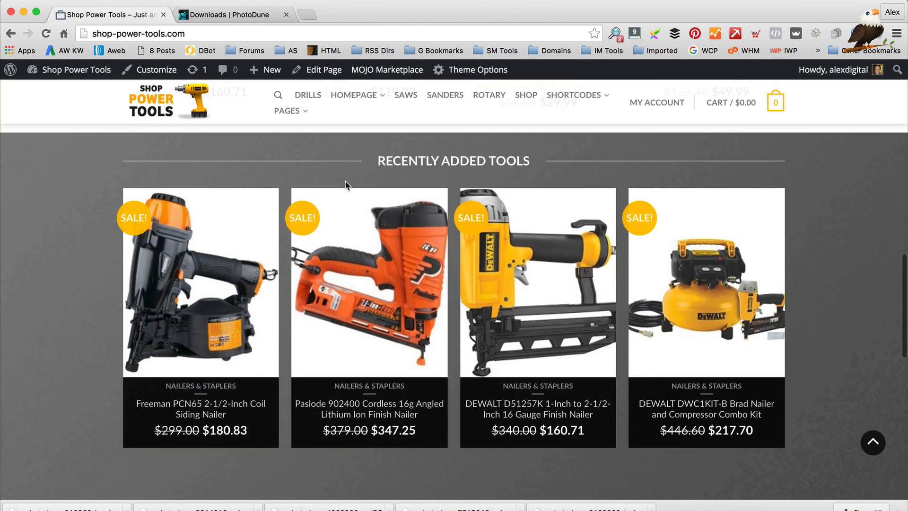
{"action": "scroll", "coordinate": [347, 187], "scroll_direction": "down", "scroll_amount": 5}
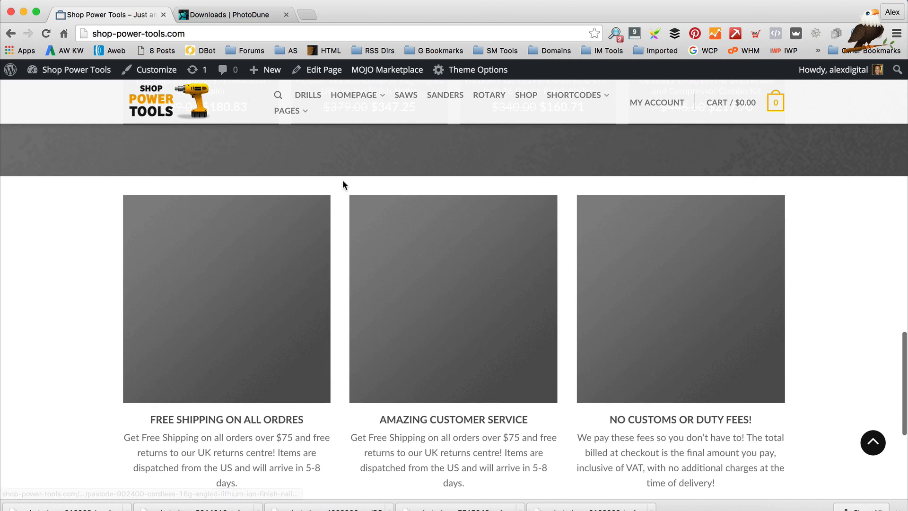
{"action": "scroll", "coordinate": [343, 185], "scroll_direction": "down", "scroll_amount": 2}
{"action": "scroll", "coordinate": [340, 182], "scroll_direction": "down", "scroll_amount": 1}
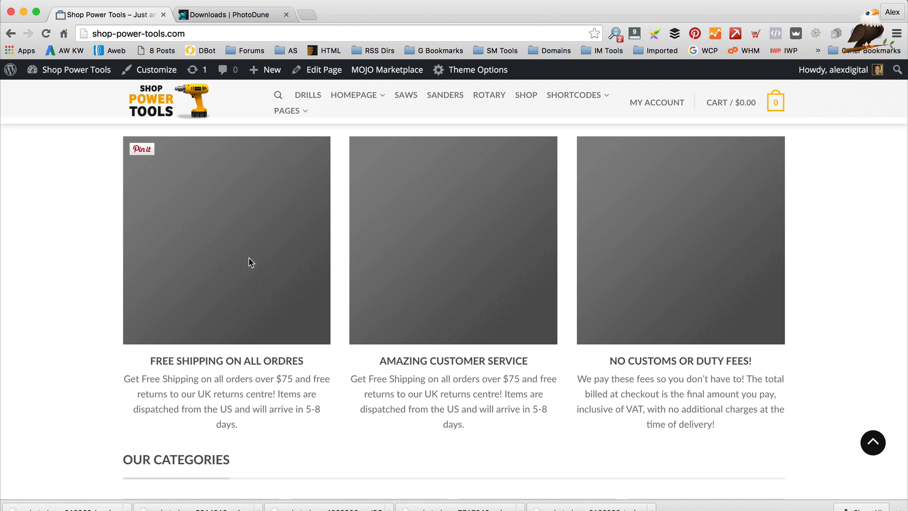
{"action": "left_click", "coordinate": [307, 16]}
- Go to iconfinder.com and search for 'shipping' icons
{"action": "type", "text": "icon"}
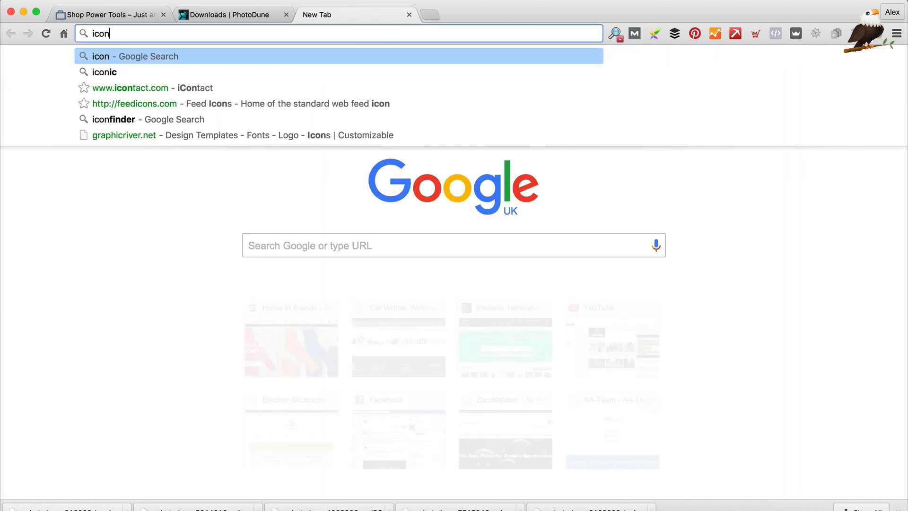
{"action": "type", "text": "finder"}
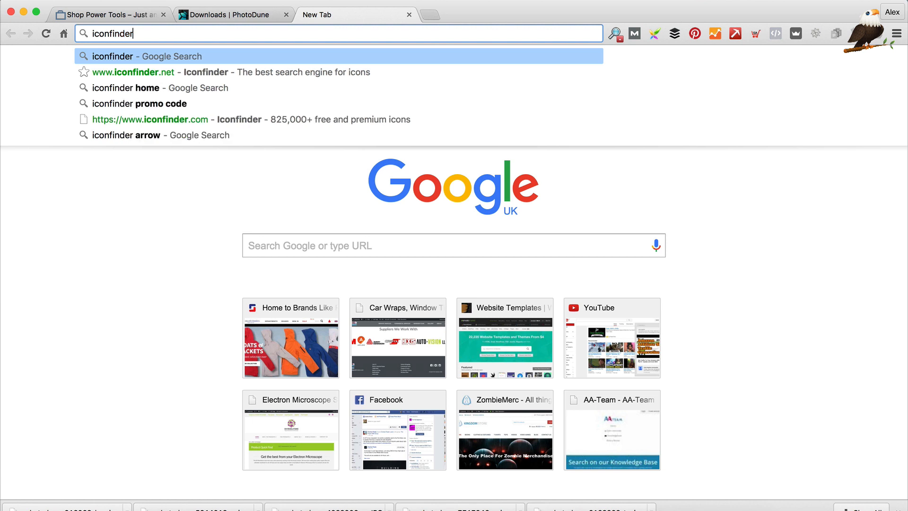
{"action": "key", "text": "Down"}
{"action": "key", "text": "Return"}
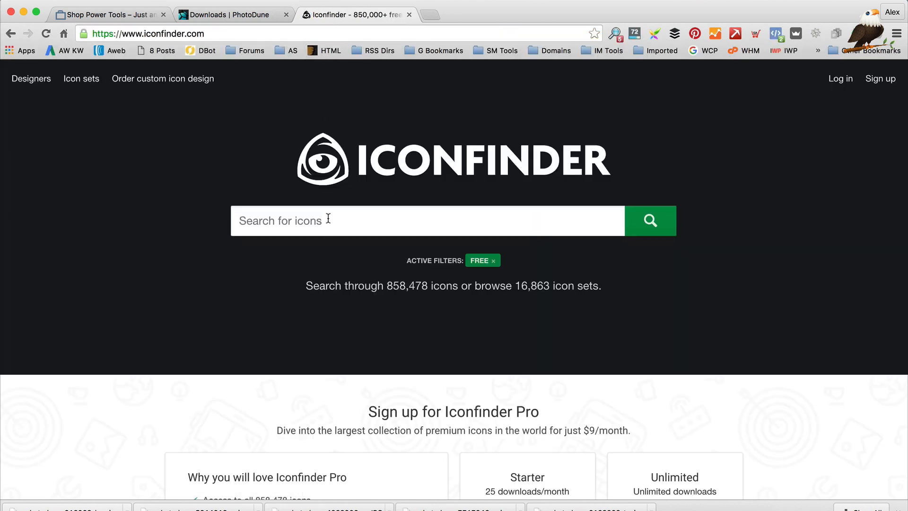
{"action": "left_click", "coordinate": [328, 218]}
{"action": "type", "text": "lorry"}
{"action": "key", "text": "BackSpace"}
{"action": "key", "text": "BackSpace"}
{"action": "key", "text": "BackSpace"}
{"action": "key", "text": "BackSpace"}
{"action": "key", "text": "BackSpace"}
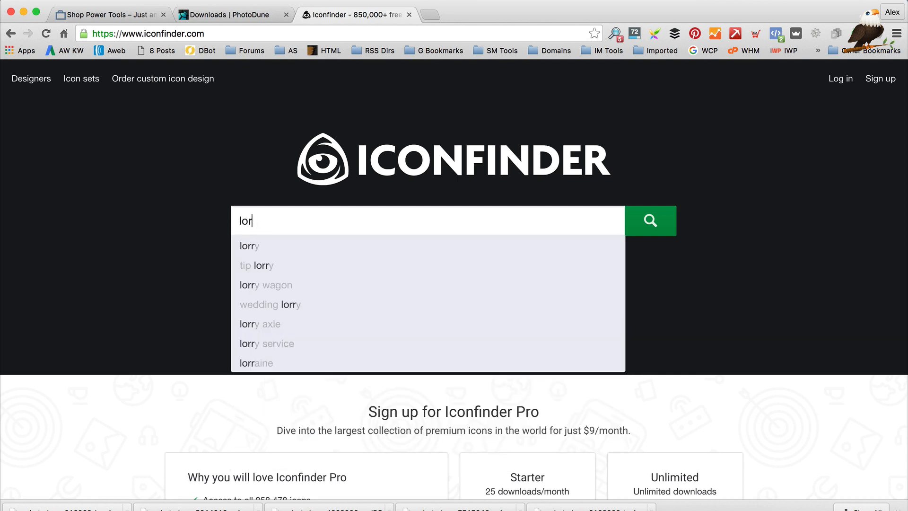
{"action": "type", "text": "shipping"}
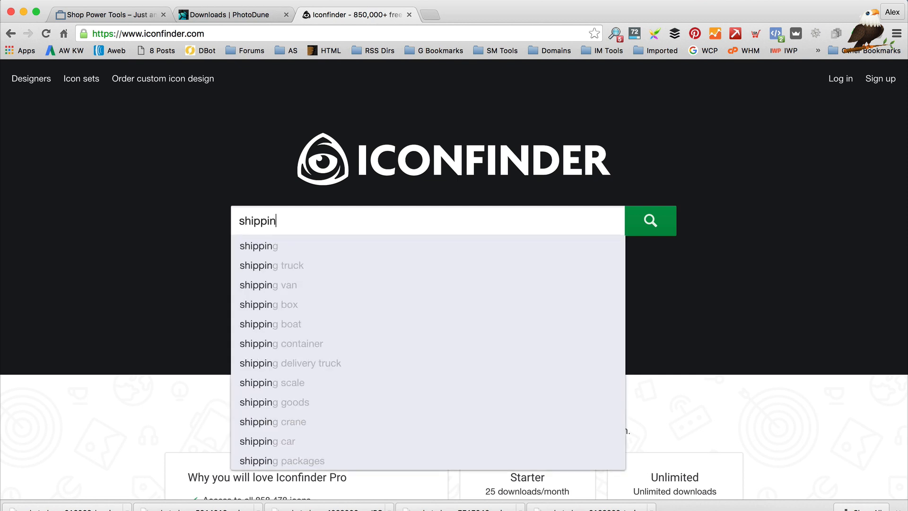
{"action": "key", "text": "Return"}
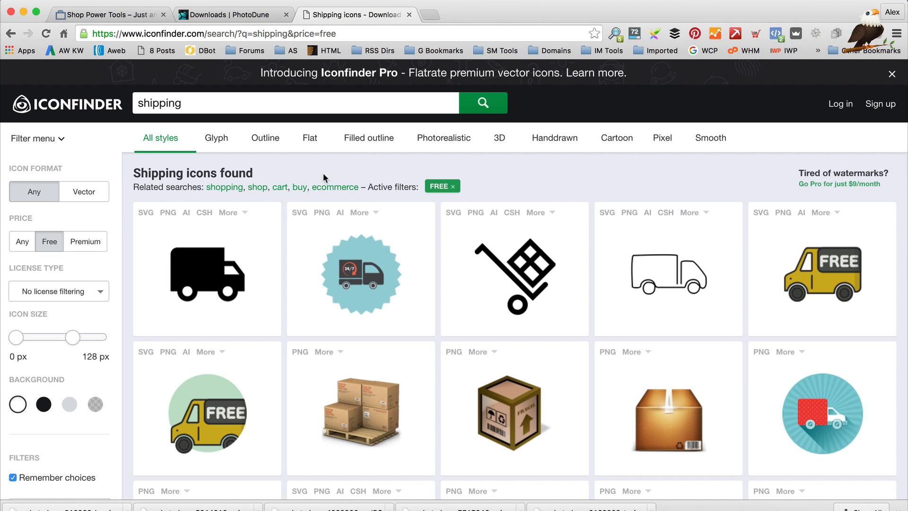
- Download the yellow FREE delivery truck icon as a 128×128 PNG
{"action": "scroll", "coordinate": [394, 176], "scroll_direction": "down", "scroll_amount": 2}
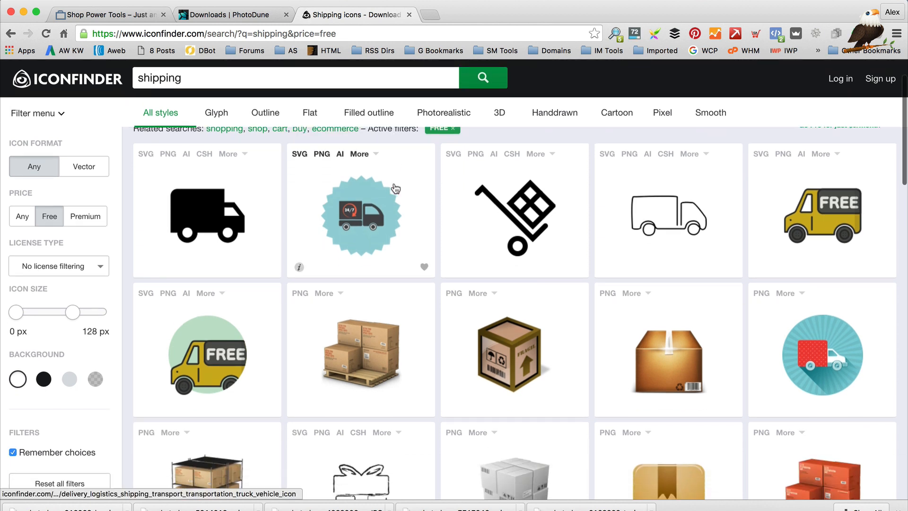
{"action": "scroll", "coordinate": [317, 228], "scroll_direction": "down", "scroll_amount": 5}
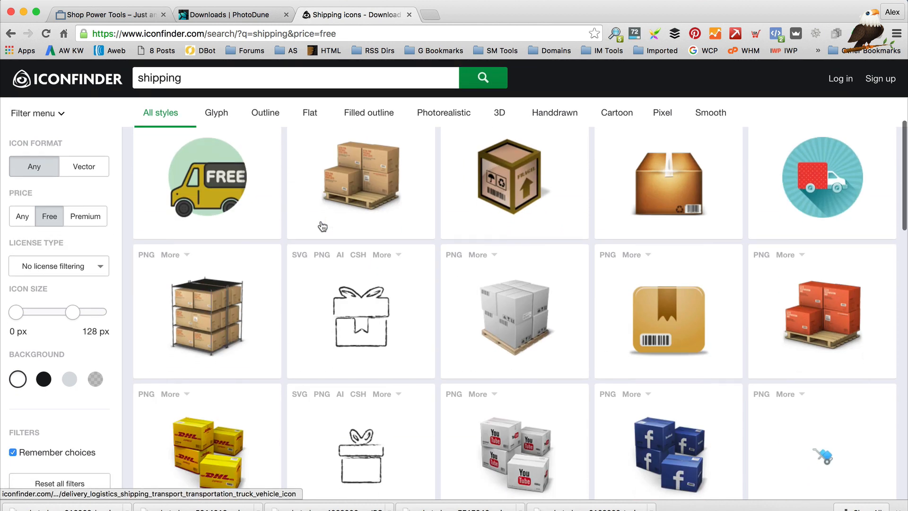
{"action": "scroll", "coordinate": [322, 225], "scroll_direction": "down", "scroll_amount": 5}
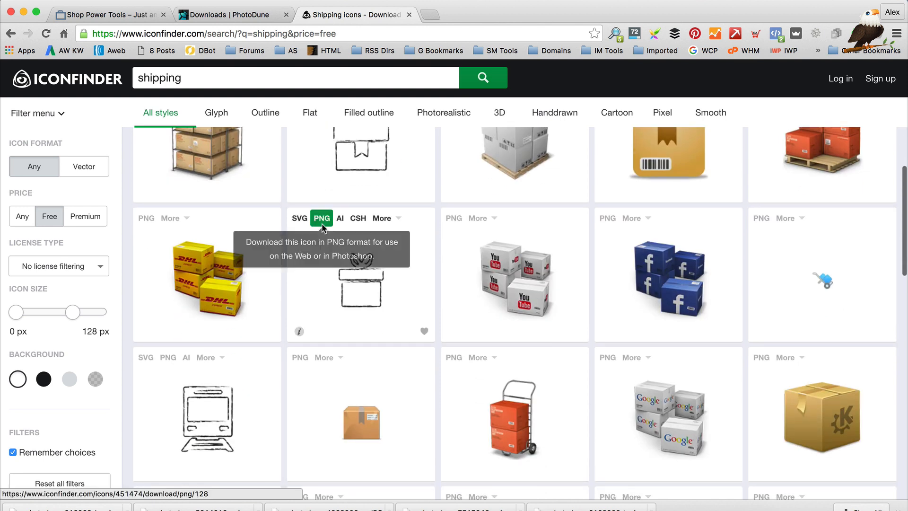
{"action": "scroll", "coordinate": [324, 225], "scroll_direction": "up", "scroll_amount": 15}
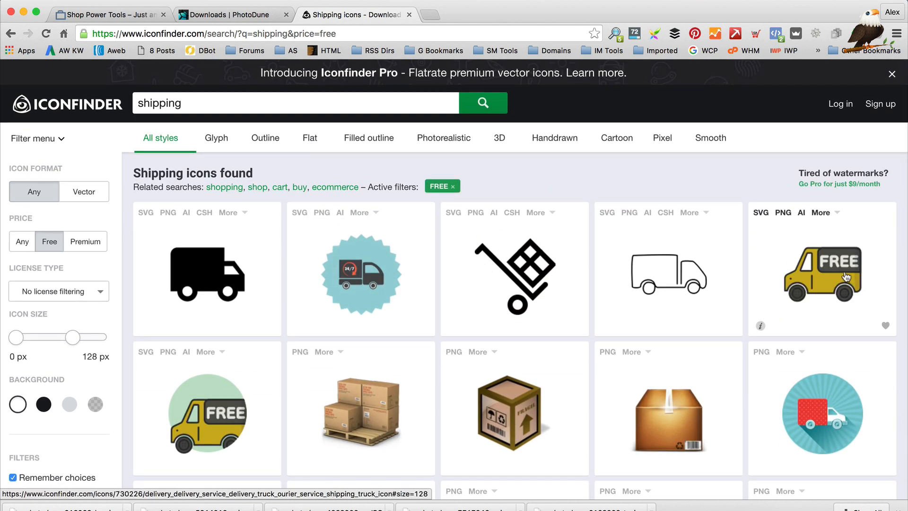
{"action": "left_click", "coordinate": [845, 279]}
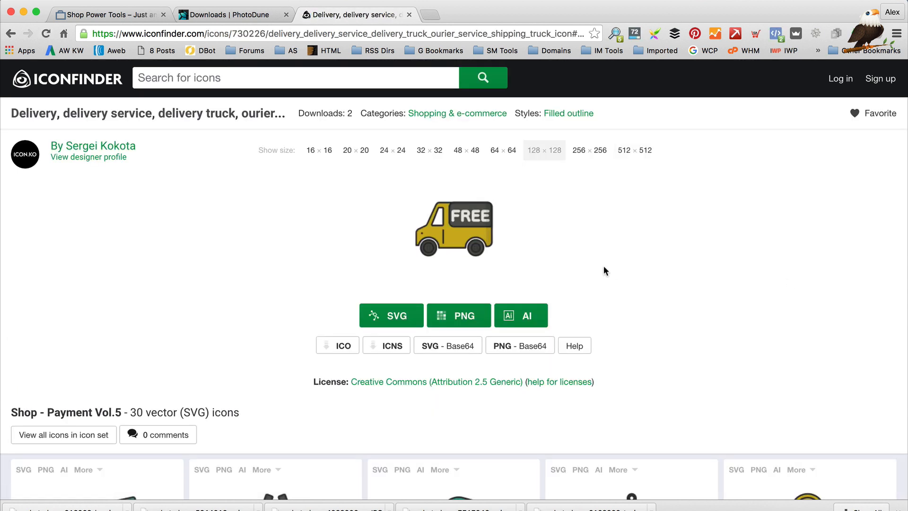
{"action": "left_click", "coordinate": [462, 316]}
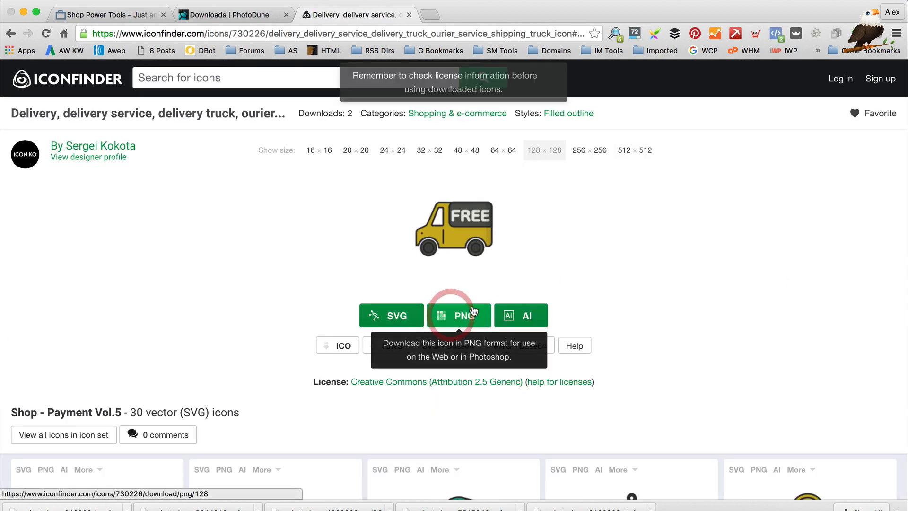
{"action": "left_click", "coordinate": [766, 425]}
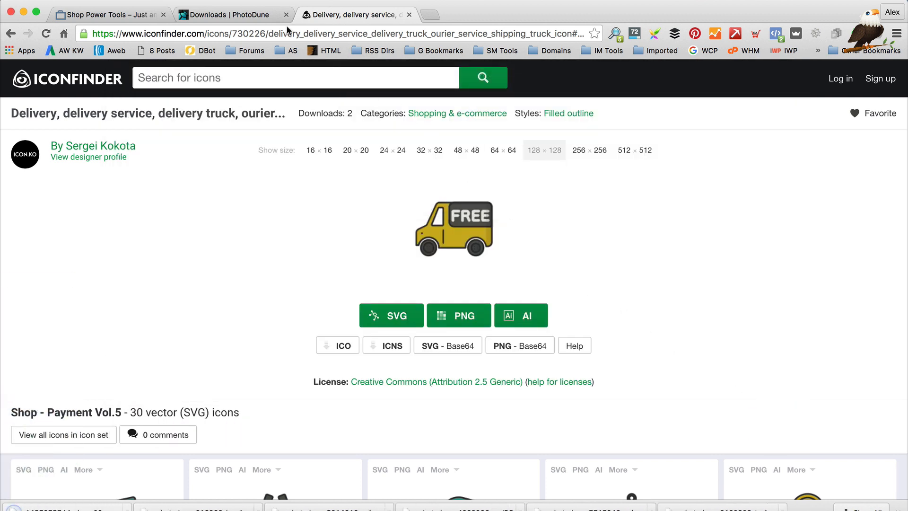
{"action": "left_click", "coordinate": [142, 15]}
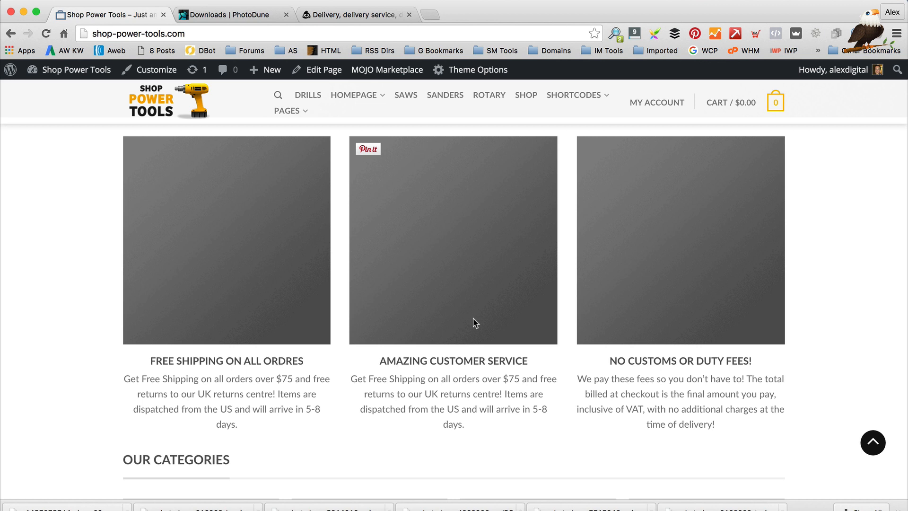
{"action": "left_click", "coordinate": [335, 17]}
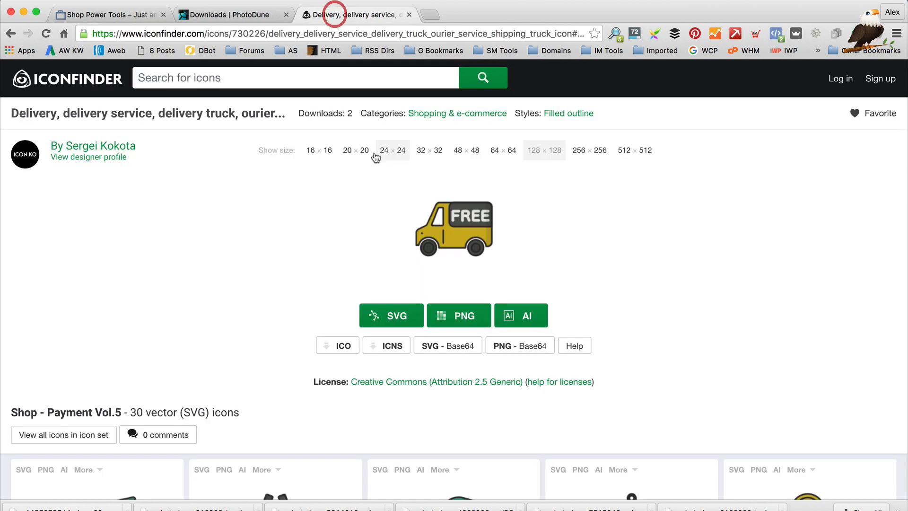
- Search Iconfinder for 'customer service' and open the headset icon
{"action": "type", "text": "custome"}
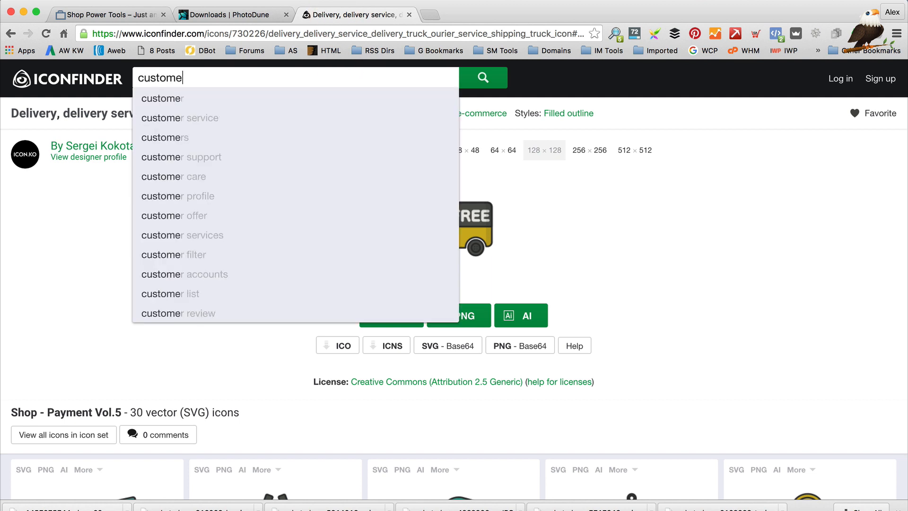
{"action": "type", "text": "r service"}
{"action": "key", "text": "Return"}
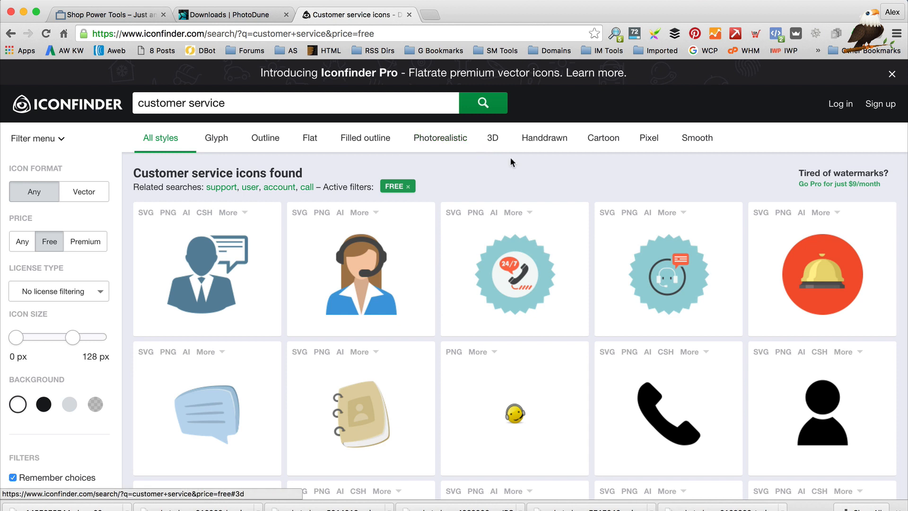
{"action": "scroll", "coordinate": [510, 157], "scroll_direction": "down", "scroll_amount": 2}
{"action": "left_click", "coordinate": [365, 231]}
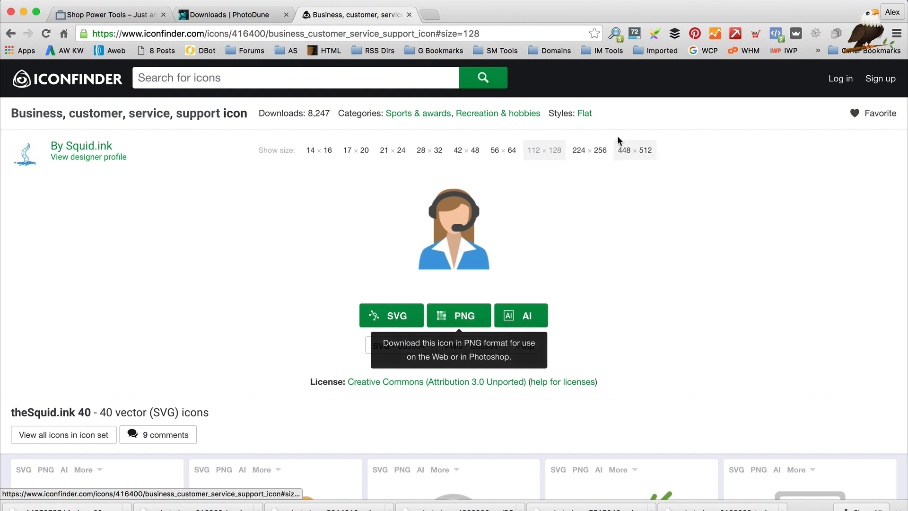
{"action": "left_click", "coordinate": [589, 150]}
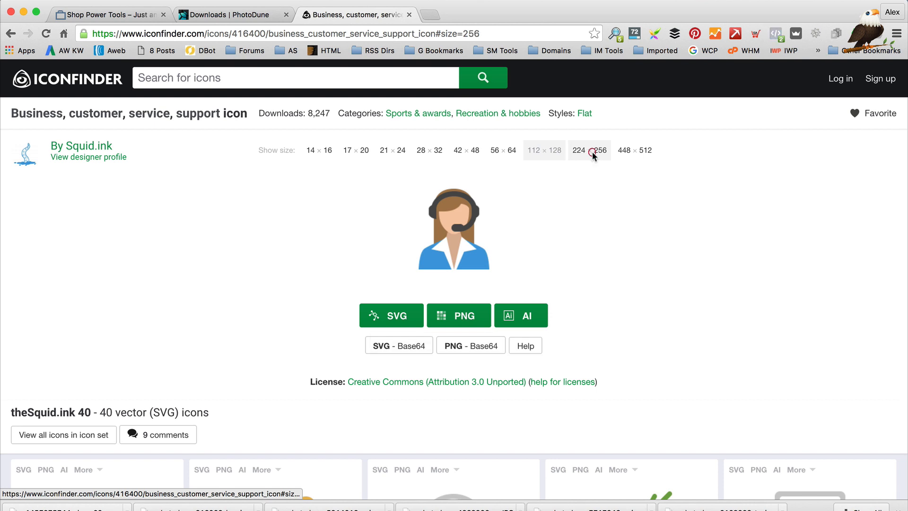
{"action": "left_click", "coordinate": [556, 151]}
{"action": "left_click", "coordinate": [479, 305]}
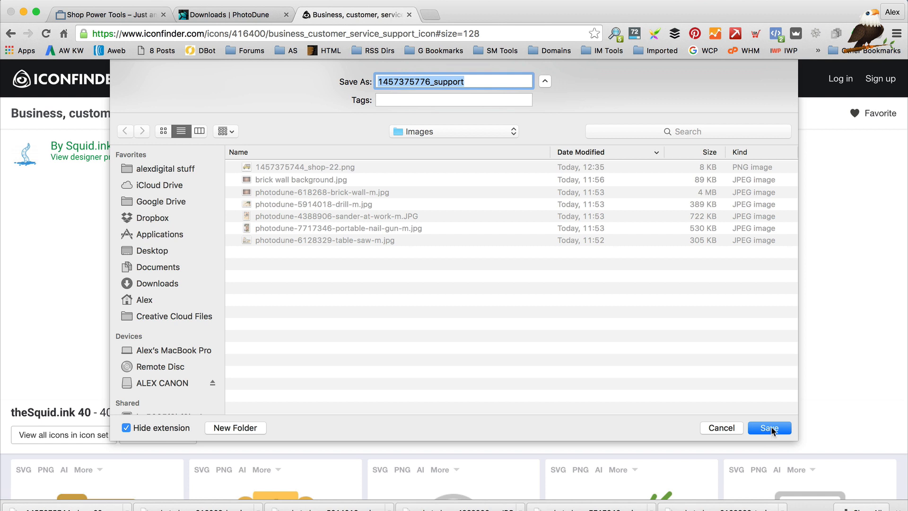
{"action": "left_click", "coordinate": [769, 428]}
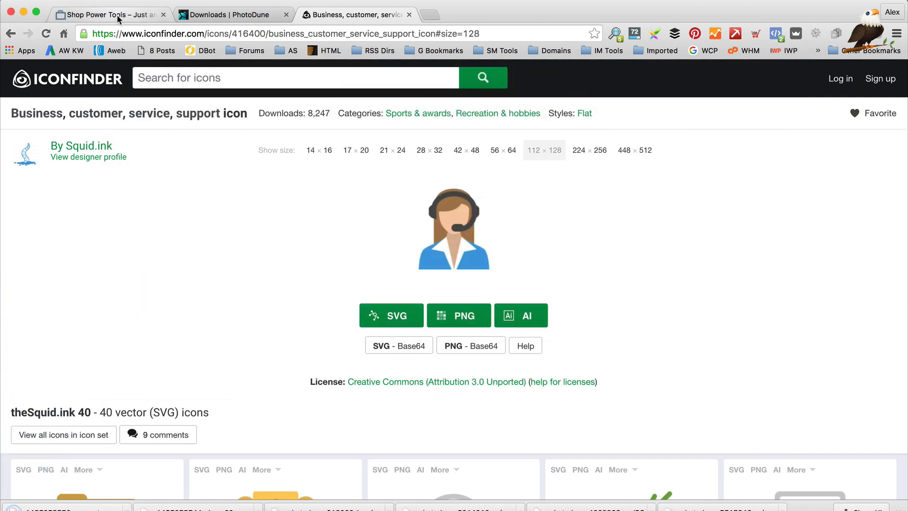
{"action": "left_click", "coordinate": [117, 15]}
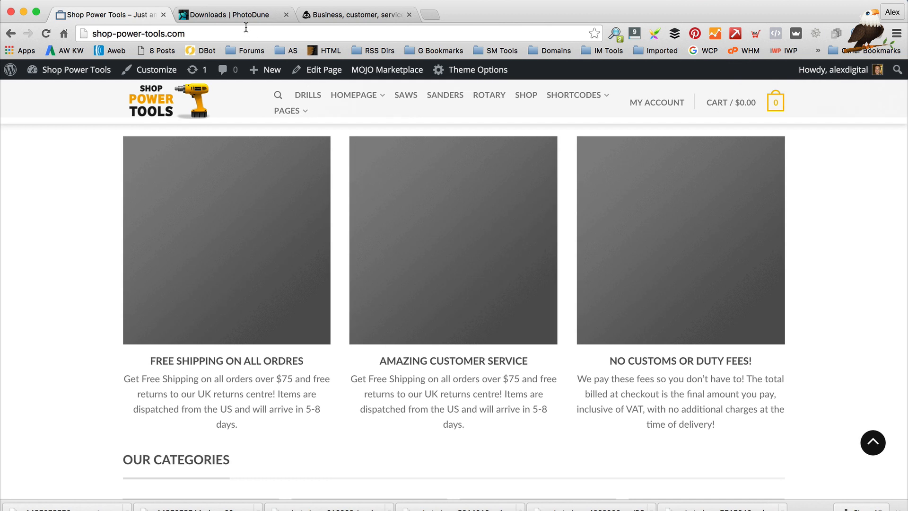
- Search Iconfinder for 'tools', then for 'power tools' icons
{"action": "left_click", "coordinate": [344, 15]}
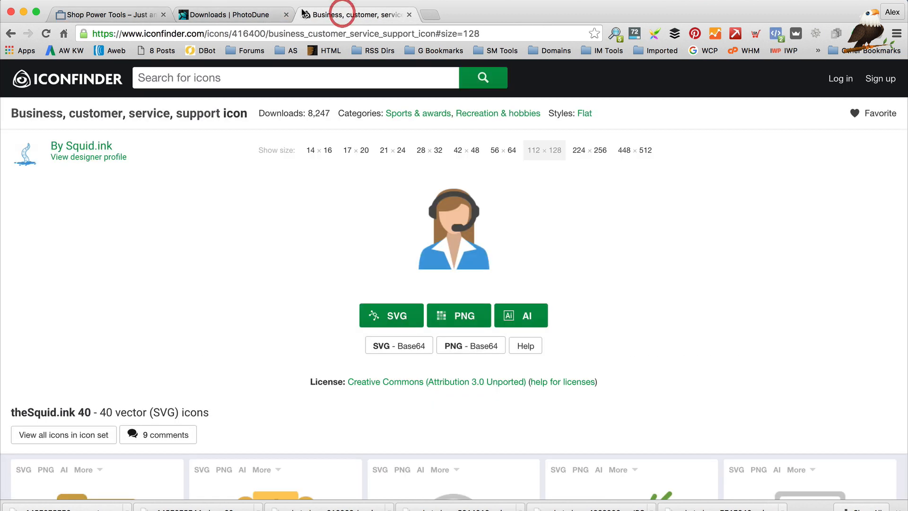
{"action": "left_click", "coordinate": [124, 78]}
{"action": "type", "text": "tools"}
{"action": "key", "text": "Return"}
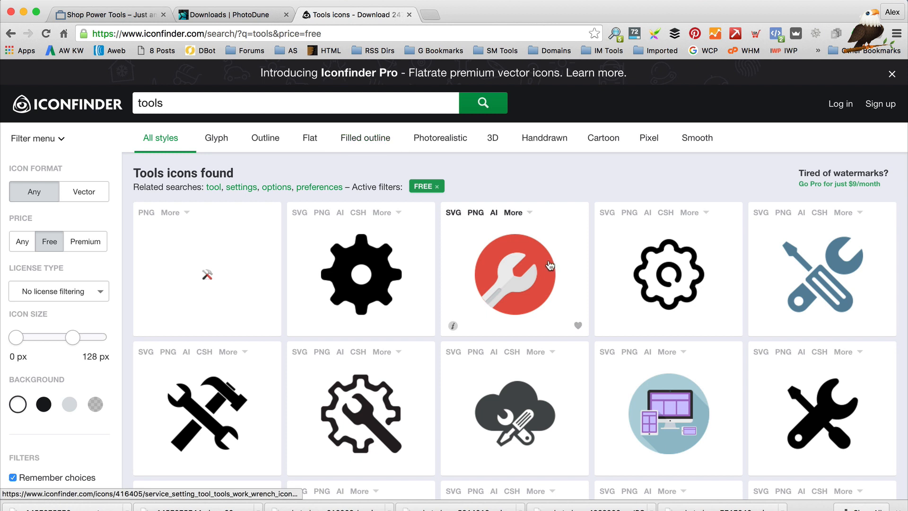
{"action": "scroll", "coordinate": [549, 266], "scroll_direction": "down", "scroll_amount": 6}
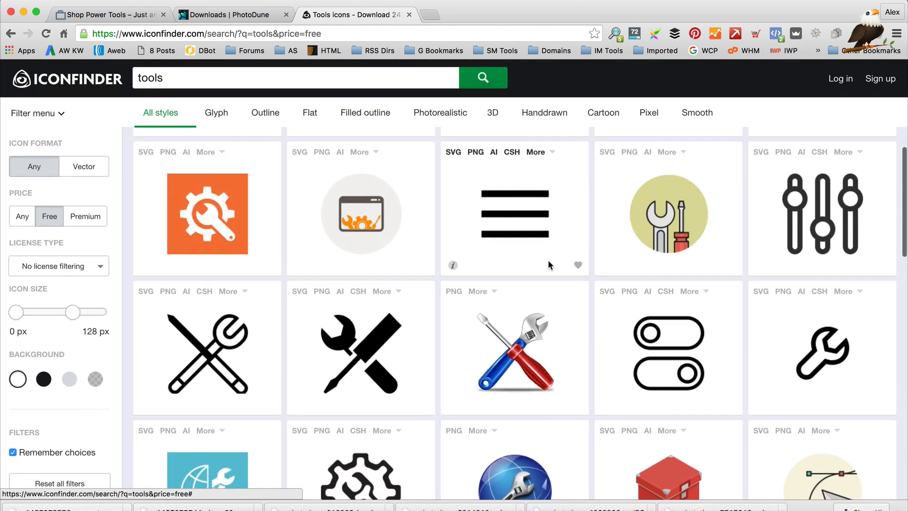
{"action": "scroll", "coordinate": [548, 265], "scroll_direction": "up", "scroll_amount": 6}
{"action": "double_click", "coordinate": [188, 106]}
{"action": "type", "text": "p"}
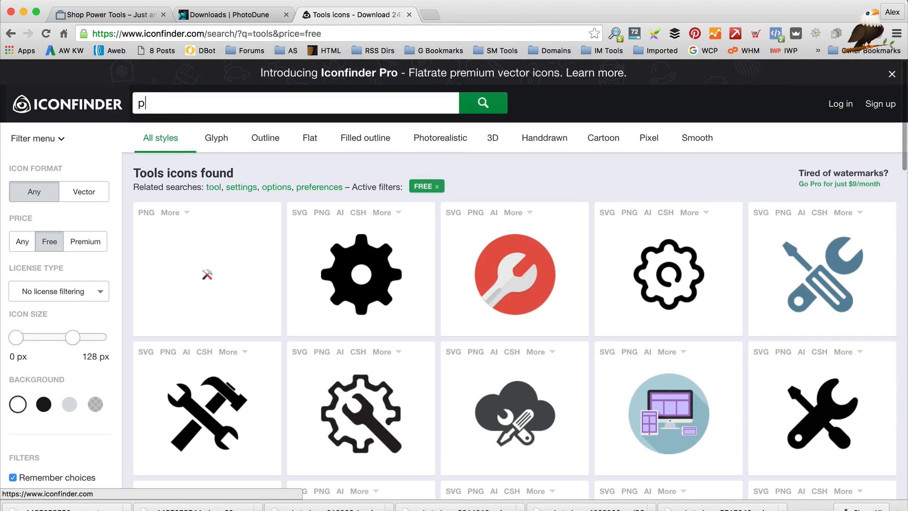
{"action": "type", "text": "ower tools"}
{"action": "key", "text": "Return"}
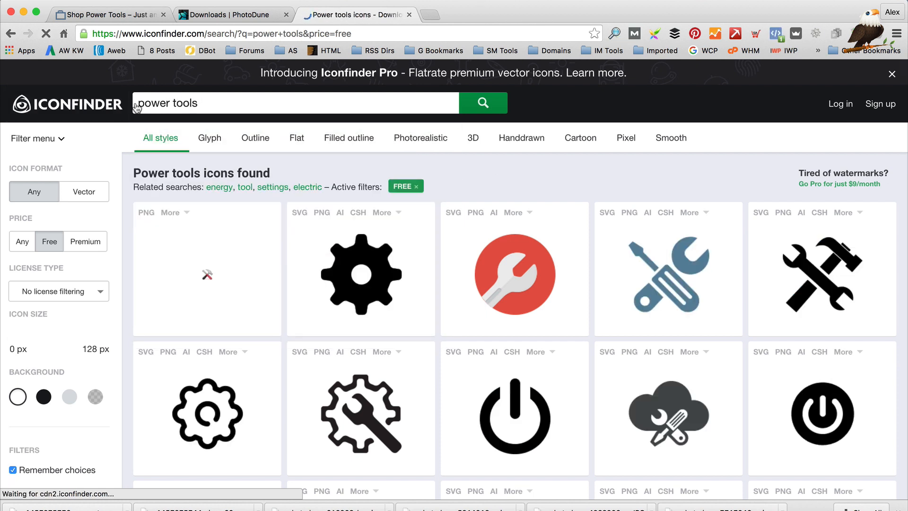
- Browse the power tools results, then search for 'drill' icons instead
{"action": "scroll", "coordinate": [399, 277], "scroll_direction": "down", "scroll_amount": 9}
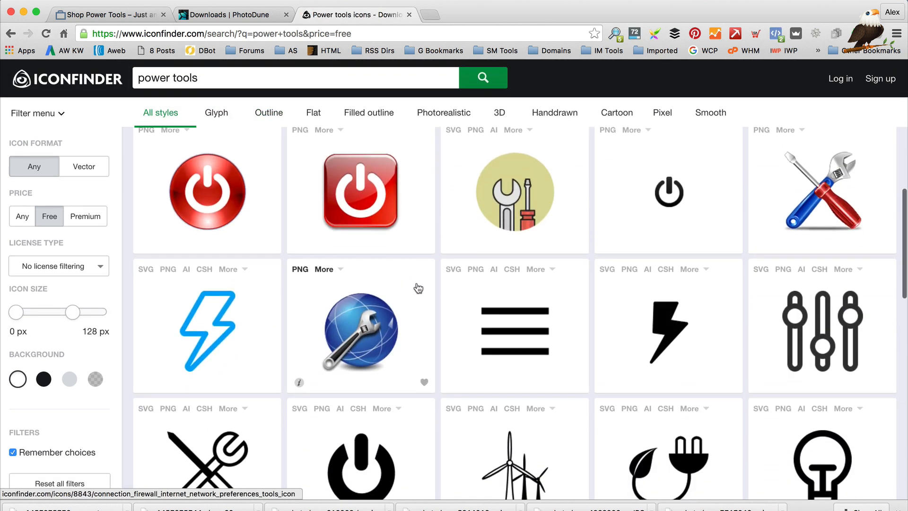
{"action": "scroll", "coordinate": [417, 288], "scroll_direction": "down", "scroll_amount": 10}
{"action": "scroll", "coordinate": [418, 286], "scroll_direction": "down", "scroll_amount": 5}
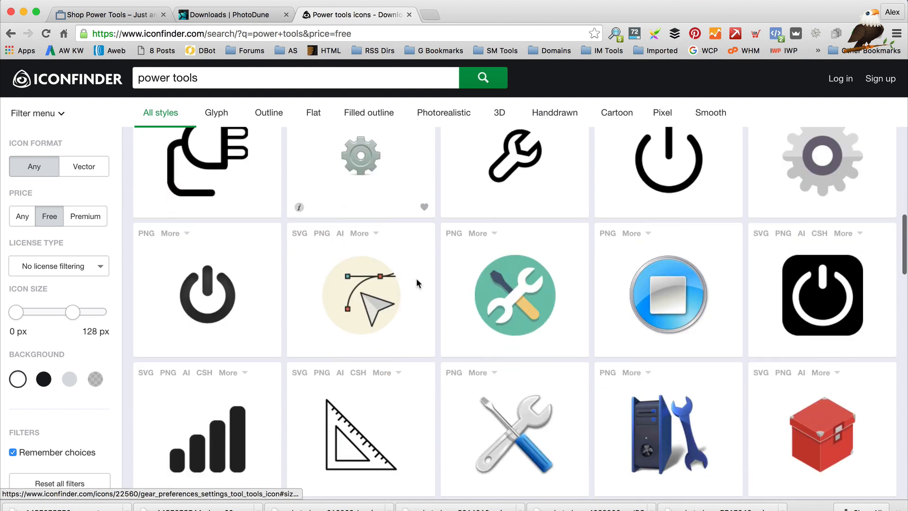
{"action": "scroll", "coordinate": [412, 278], "scroll_direction": "up", "scroll_amount": 20}
{"action": "left_click_drag", "start_coordinate": [208, 96], "coordinate": [102, 103]}
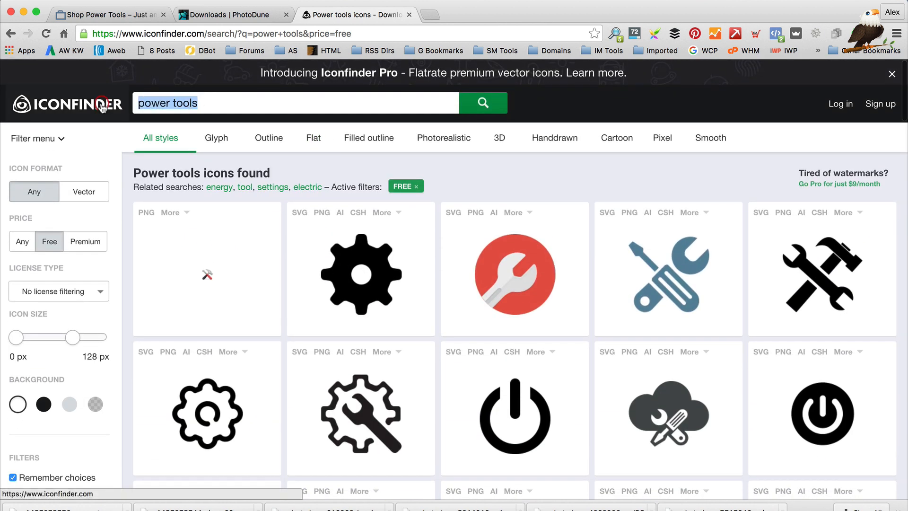
{"action": "type", "text": "drill"}
{"action": "key", "text": "Return"}
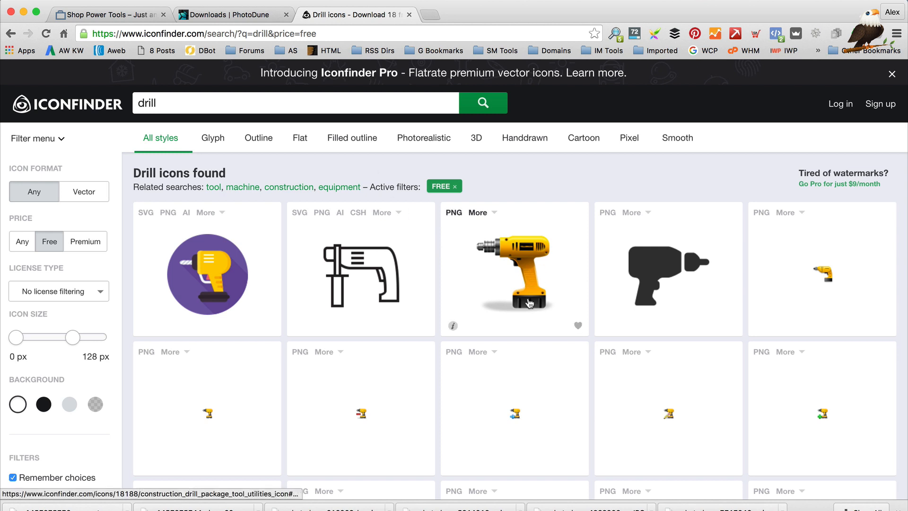
{"action": "scroll", "coordinate": [531, 280], "scroll_direction": "down", "scroll_amount": 3}
{"action": "scroll", "coordinate": [502, 280], "scroll_direction": "up", "scroll_amount": 3}
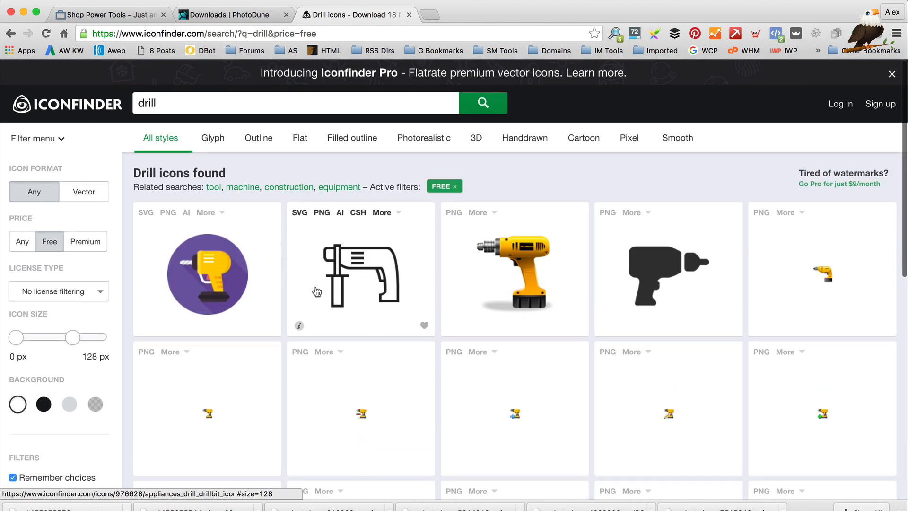
{"action": "left_click", "coordinate": [213, 272]}
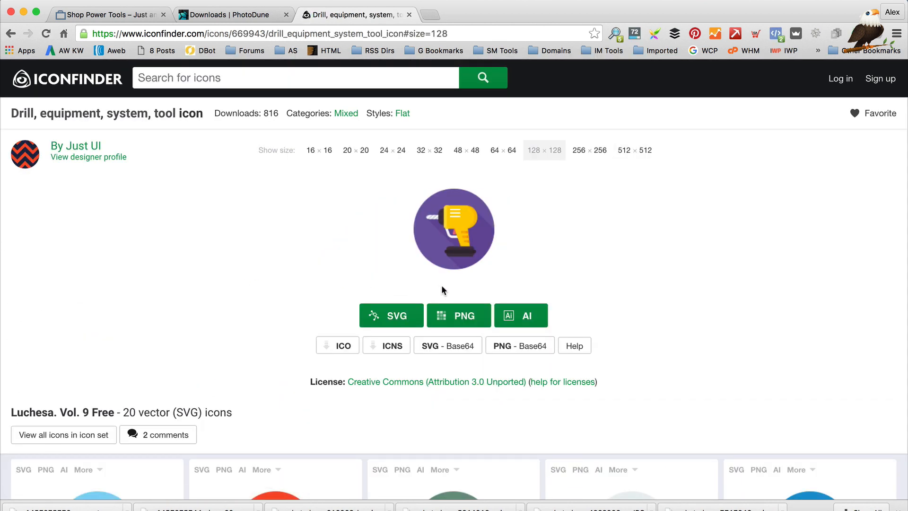
{"action": "left_click", "coordinate": [473, 320]}
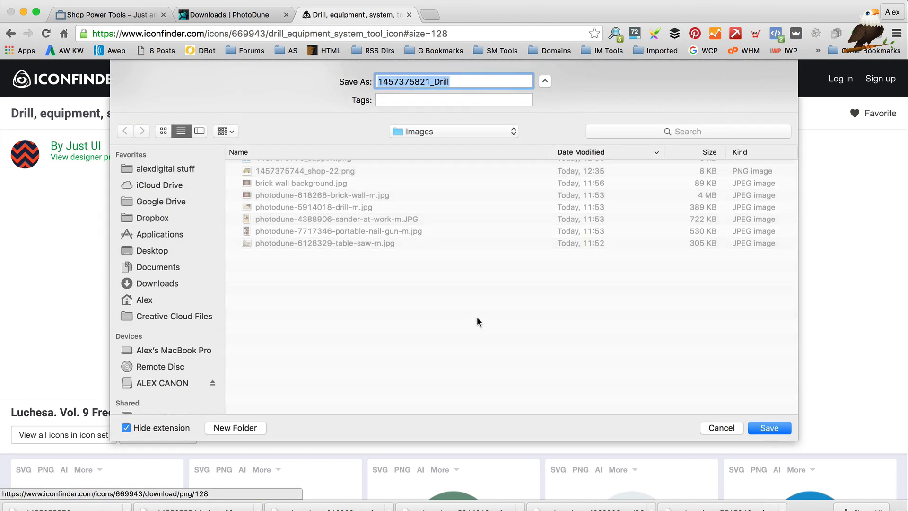
{"action": "left_click", "coordinate": [770, 428]}
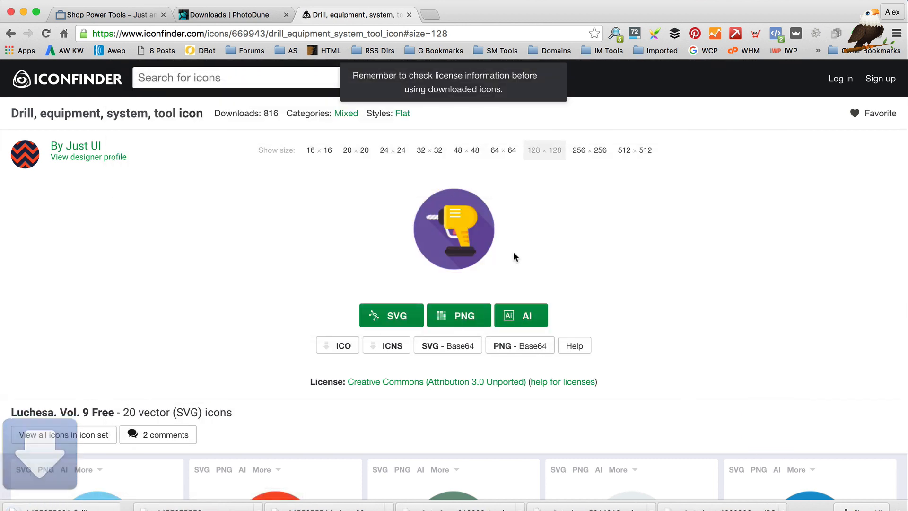
{"action": "left_click", "coordinate": [102, 15]}
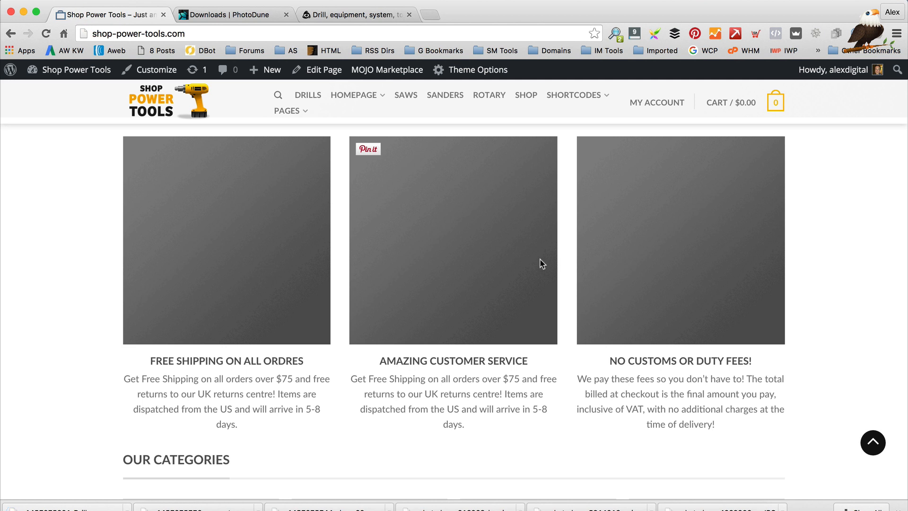
- Open the Home page editor and the free-shipping box's text for editing
{"action": "scroll", "coordinate": [473, 279], "scroll_direction": "up", "scroll_amount": 1}
{"action": "left_click", "coordinate": [334, 71]}
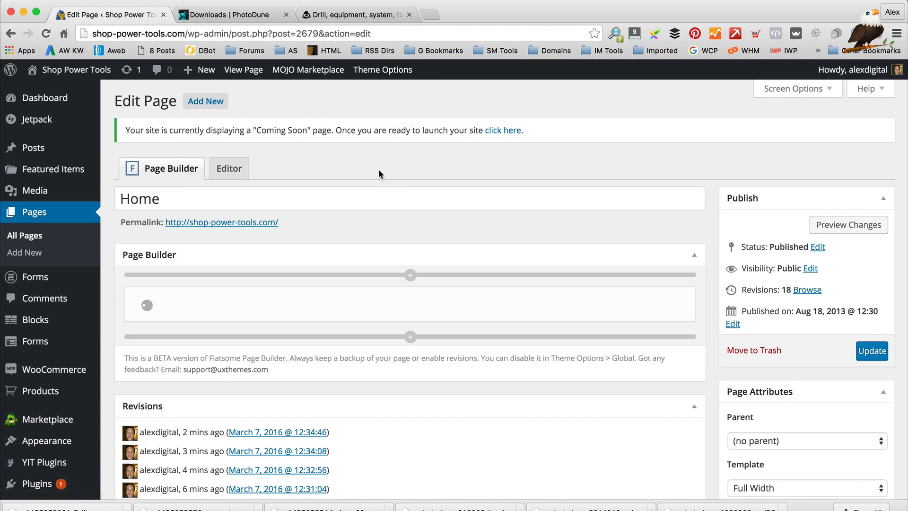
{"action": "scroll", "coordinate": [398, 180], "scroll_direction": "down", "scroll_amount": 5}
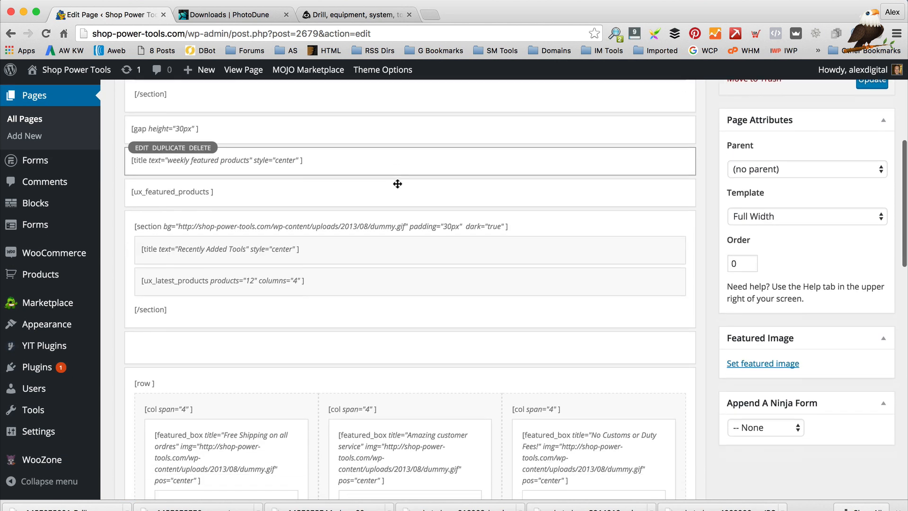
{"action": "scroll", "coordinate": [331, 246], "scroll_direction": "down", "scroll_amount": 5}
{"action": "scroll", "coordinate": [290, 314], "scroll_direction": "down", "scroll_amount": 2}
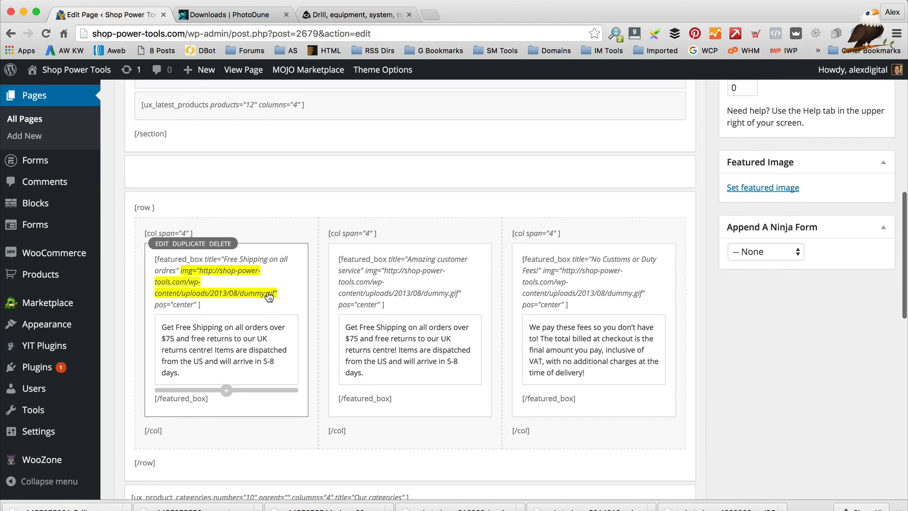
{"action": "left_click", "coordinate": [228, 361]}
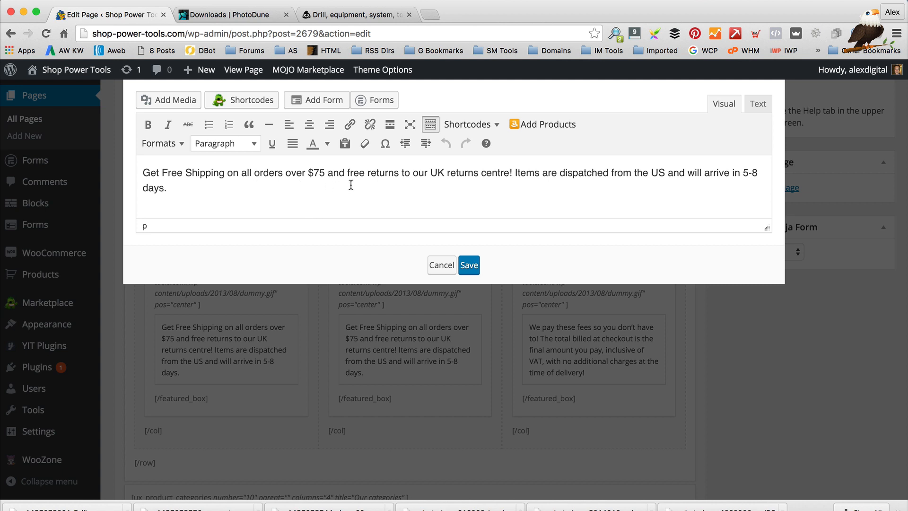
- Check Amazon in a new tab, then change the order threshold from $75 to $50
{"action": "key", "text": "super+t"}
{"action": "type", "text": "ama"}
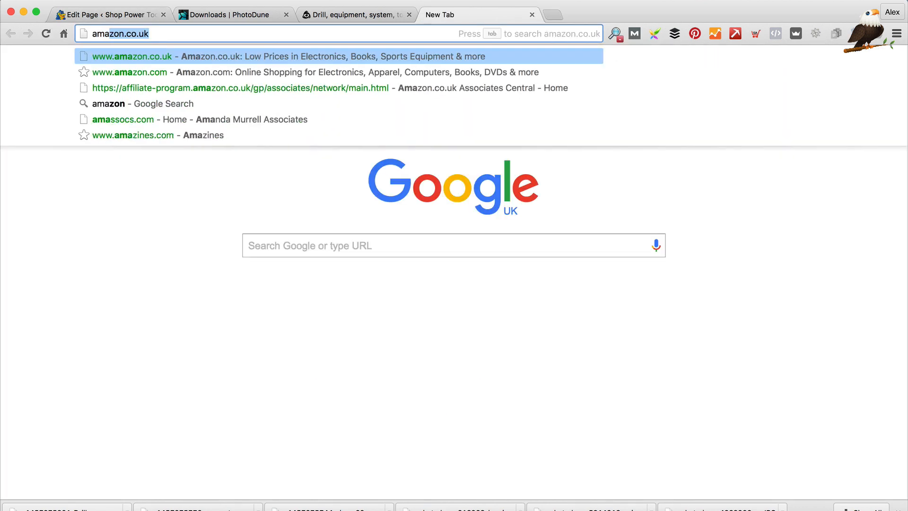
{"action": "key", "text": "Down"}
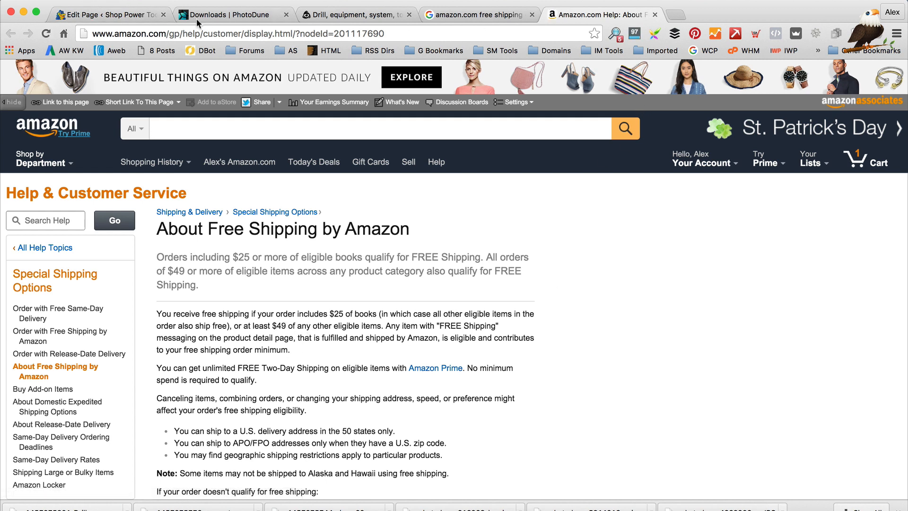
{"action": "left_click", "coordinate": [132, 15]}
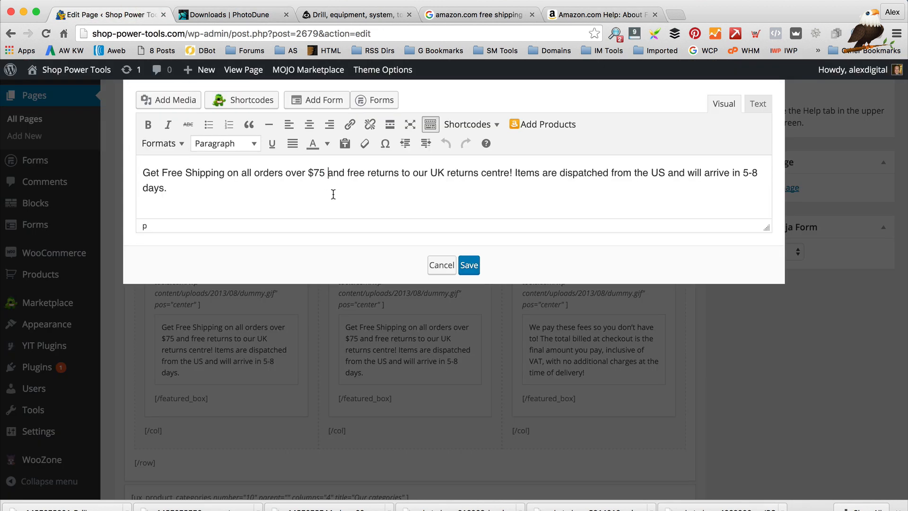
{"action": "key", "text": "Left"}
{"action": "key", "text": "BackSpace"}
{"action": "key", "text": "BackSpace"}
{"action": "type", "text": "50"}
- Change 'free' to 'easy', drop 'UK', end with 'and will arrive quickly.', and save
{"action": "left_click_drag", "start_coordinate": [430, 173], "coordinate": [450, 175]}
{"action": "left_click_drag", "start_coordinate": [365, 173], "coordinate": [345, 171]}
{"action": "type", "text": "easy"}
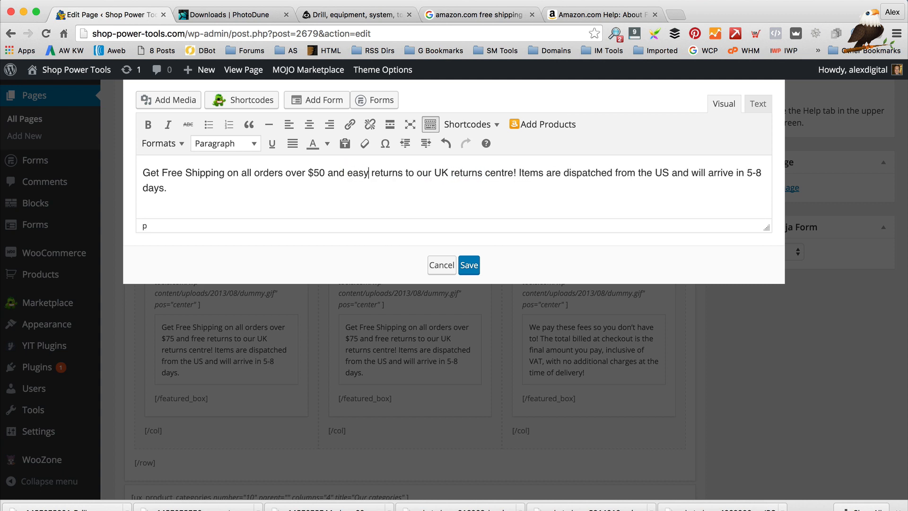
{"action": "left_click_drag", "start_coordinate": [434, 173], "coordinate": [449, 173]}
{"action": "key", "text": "BackSpace"}
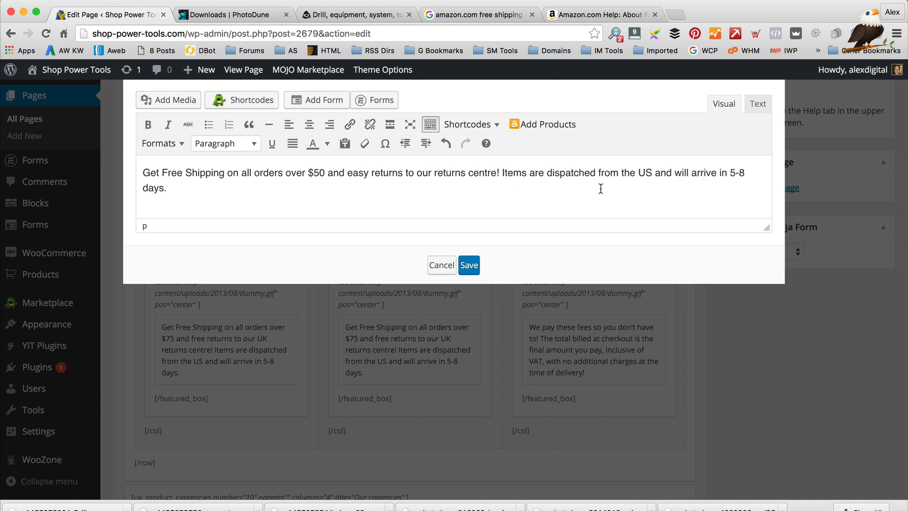
{"action": "mouse_move", "coordinate": [660, 191]}
{"action": "left_mouse_down"}
{"action": "mouse_move", "coordinate": [628, 171]}
{"action": "mouse_move", "coordinate": [593, 173]}
{"action": "mouse_move", "coordinate": [660, 178]}
{"action": "left_mouse_up"}
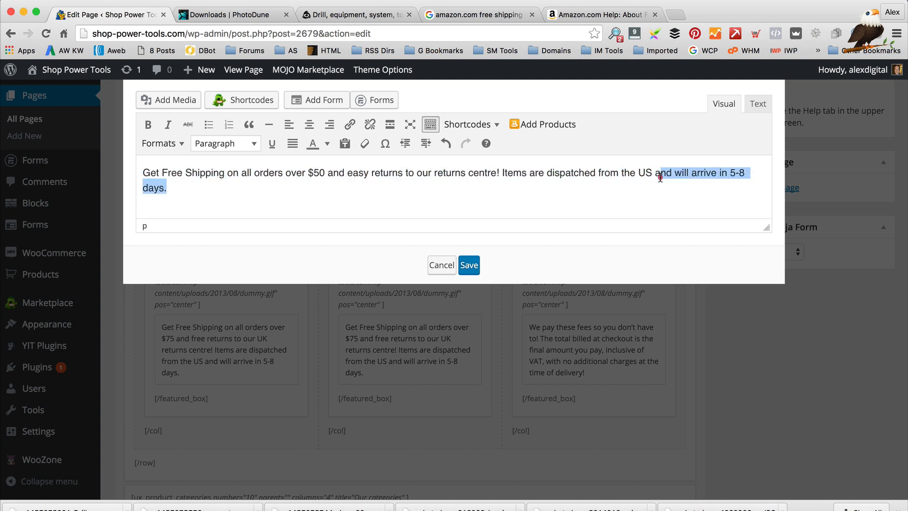
{"action": "key", "text": "BackSpace"}
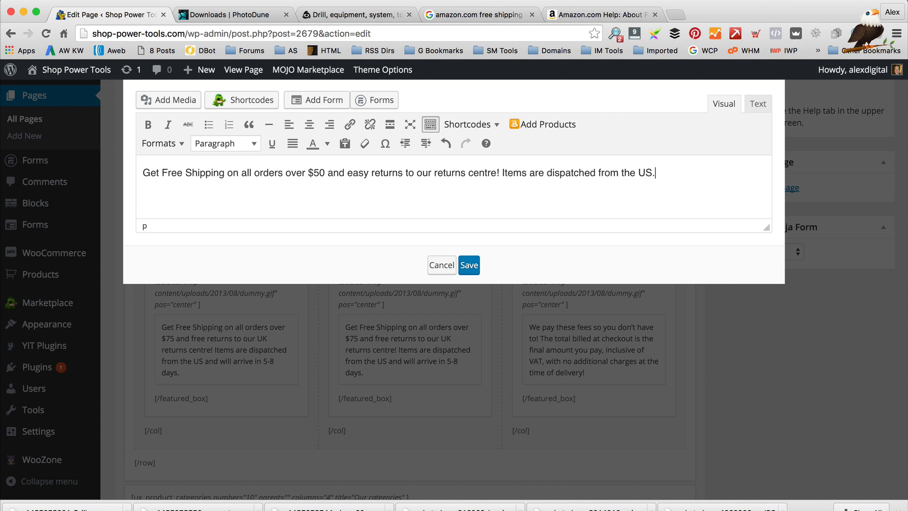
{"action": "type", "text": "and will arrive quickly"}
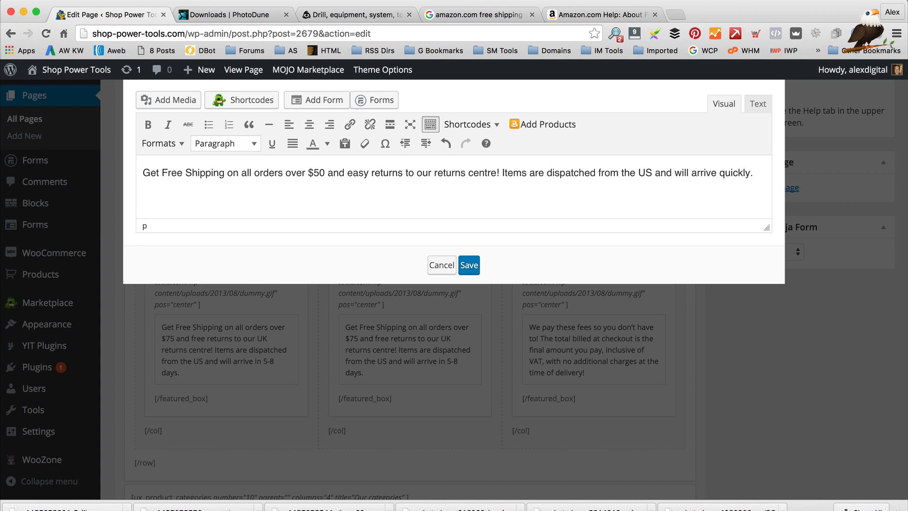
{"action": "left_click", "coordinate": [468, 264]}
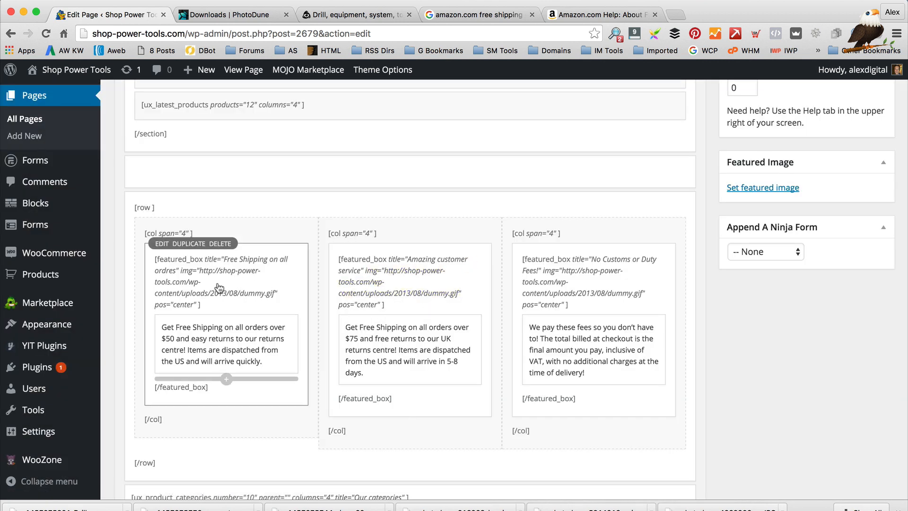
{"action": "left_click", "coordinate": [161, 245]}
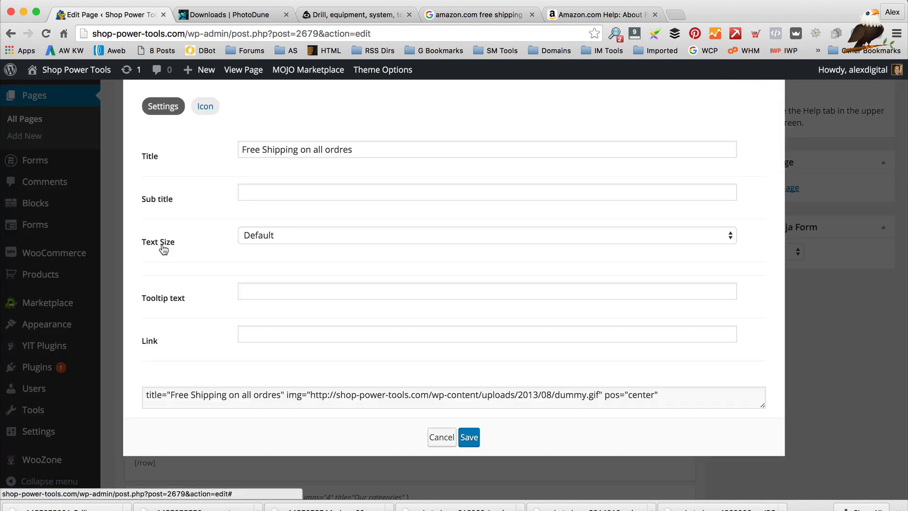
{"action": "left_click", "coordinate": [206, 107]}
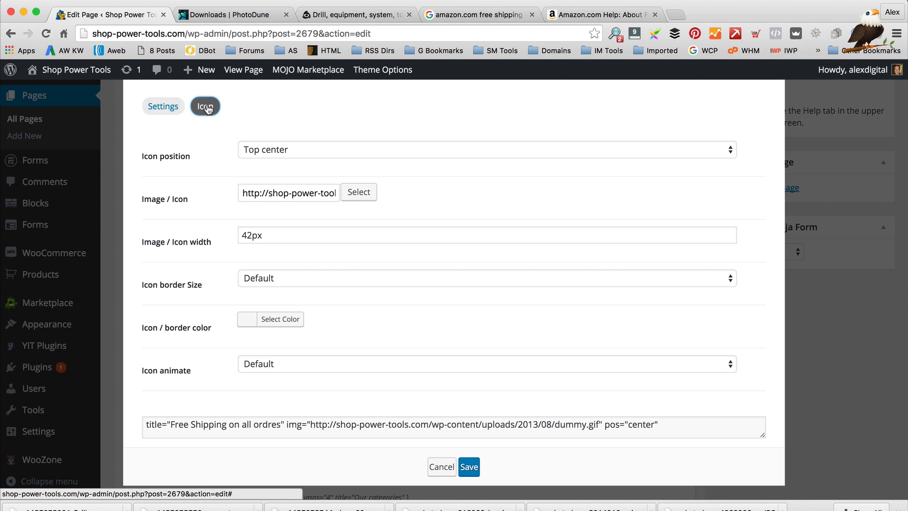
{"action": "left_click", "coordinate": [361, 194]}
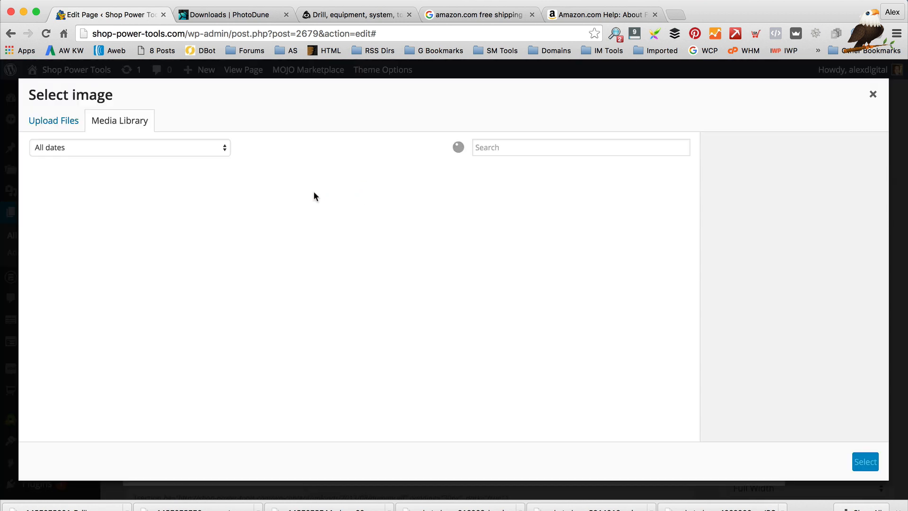
{"action": "left_click", "coordinate": [52, 118]}
{"action": "left_click", "coordinate": [447, 294]}
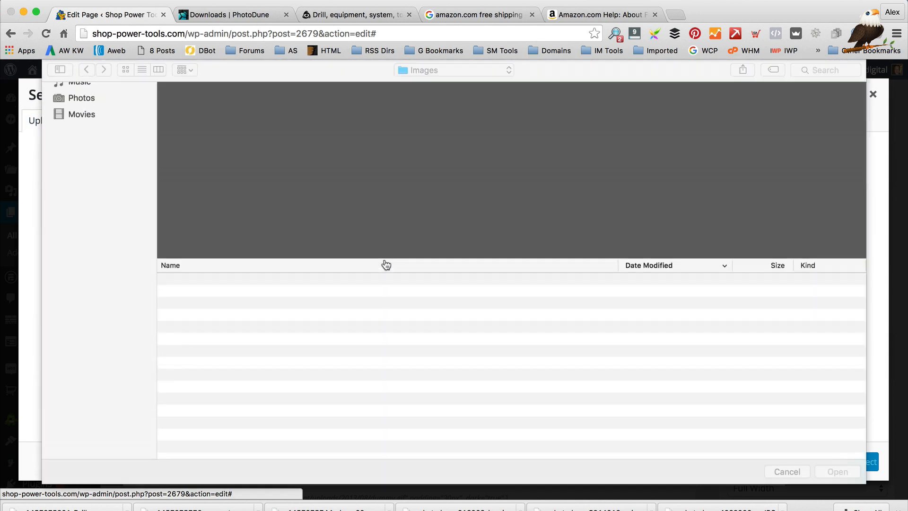
{"action": "left_click", "coordinate": [324, 307]}
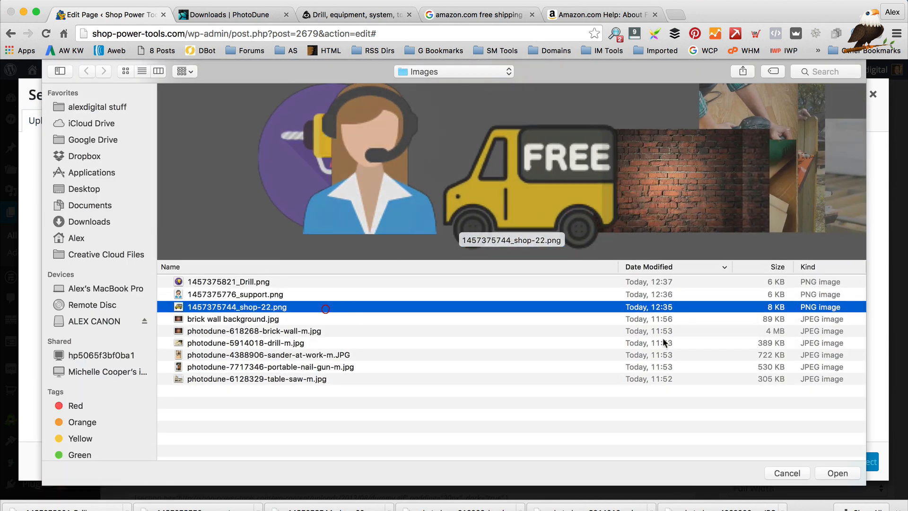
{"action": "left_click", "coordinate": [836, 471]}
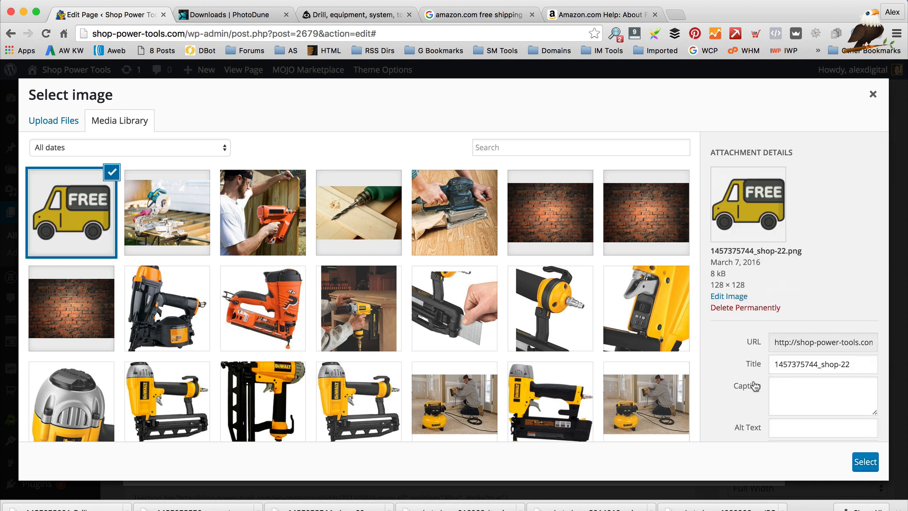
{"action": "left_click", "coordinate": [867, 457]}
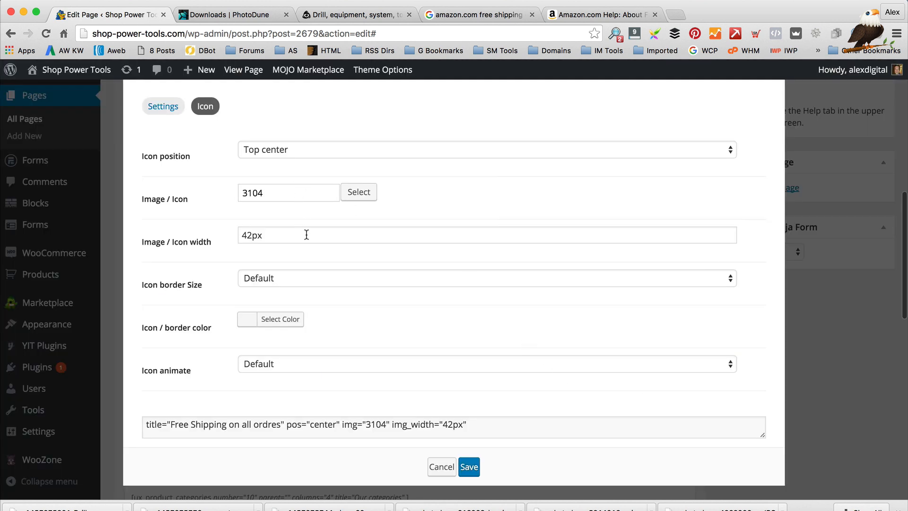
- Change the icon width from 42 to 128px, save the box, and update the Home page
{"action": "left_click", "coordinate": [306, 234]}
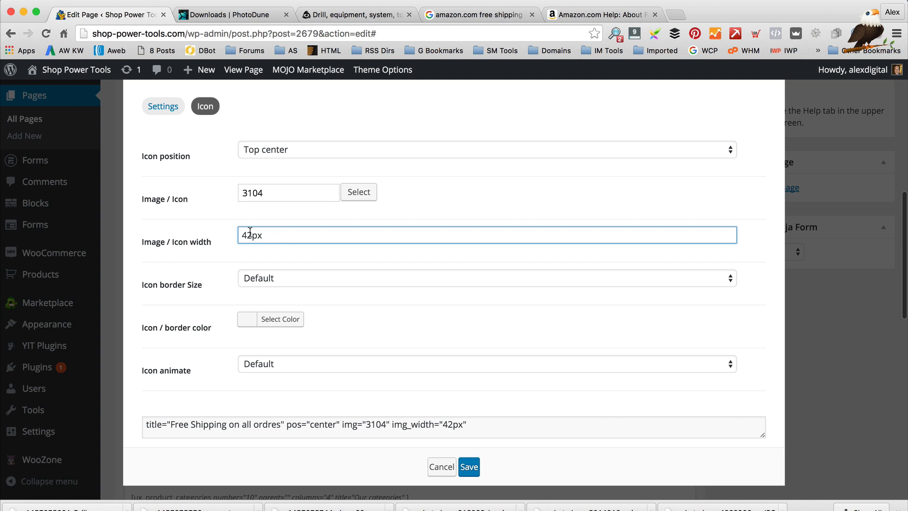
{"action": "left_click_drag", "start_coordinate": [249, 232], "coordinate": [241, 233]}
{"action": "type", "text": "128"}
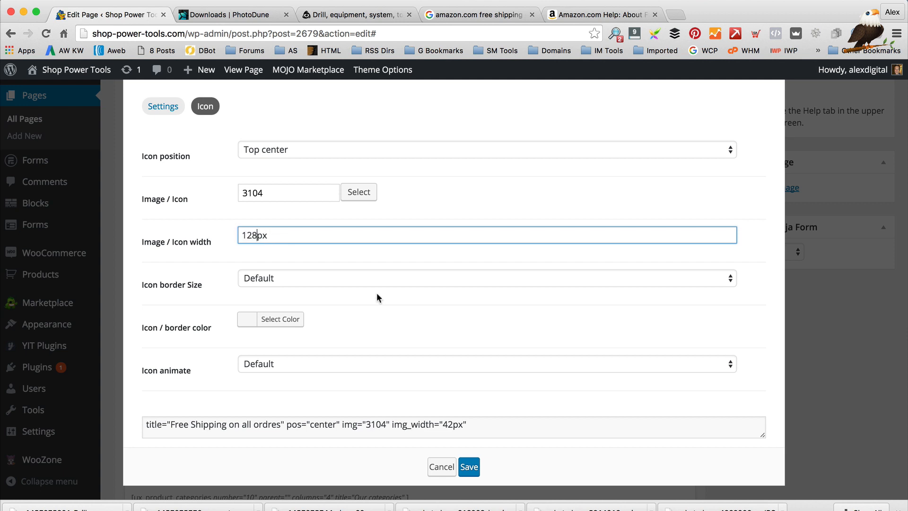
{"action": "key", "text": "Tab"}
{"action": "left_click", "coordinate": [468, 467]}
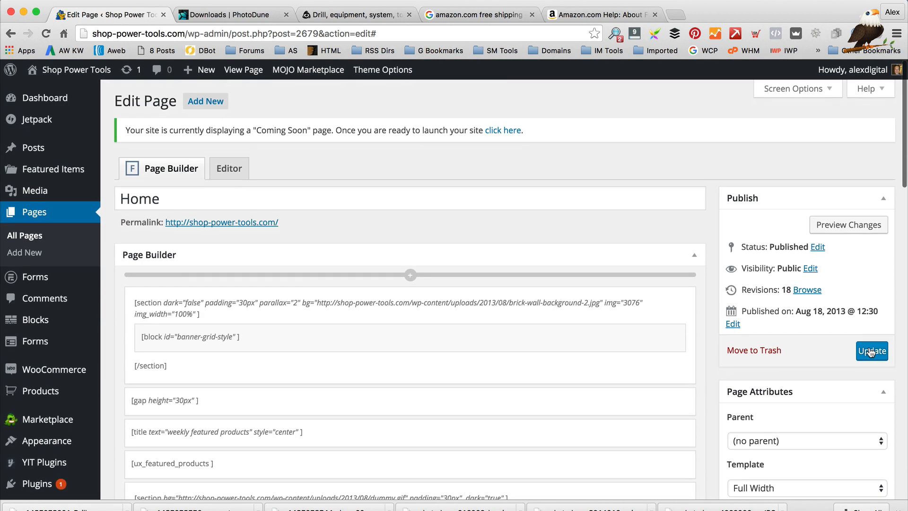
{"action": "left_click", "coordinate": [872, 351]}
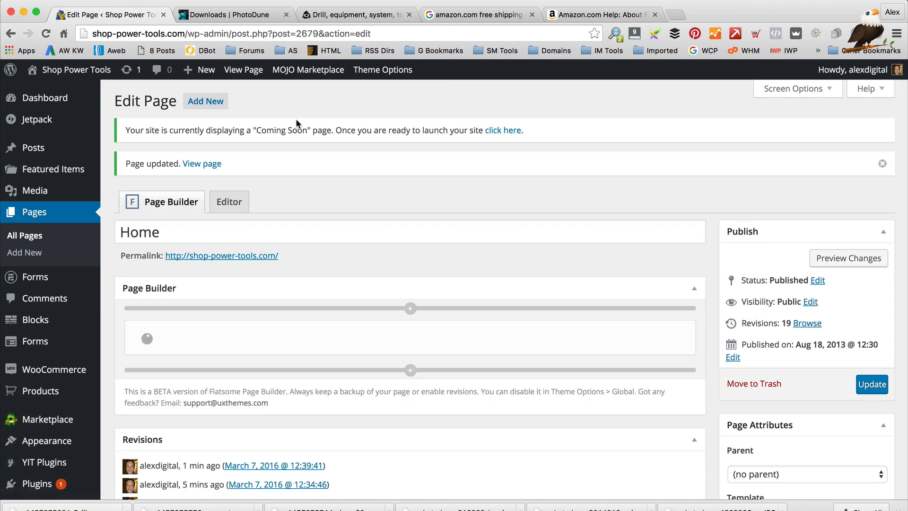
- View the live homepage and check the FREE truck icon in the feature boxes
{"action": "left_click", "coordinate": [243, 71]}
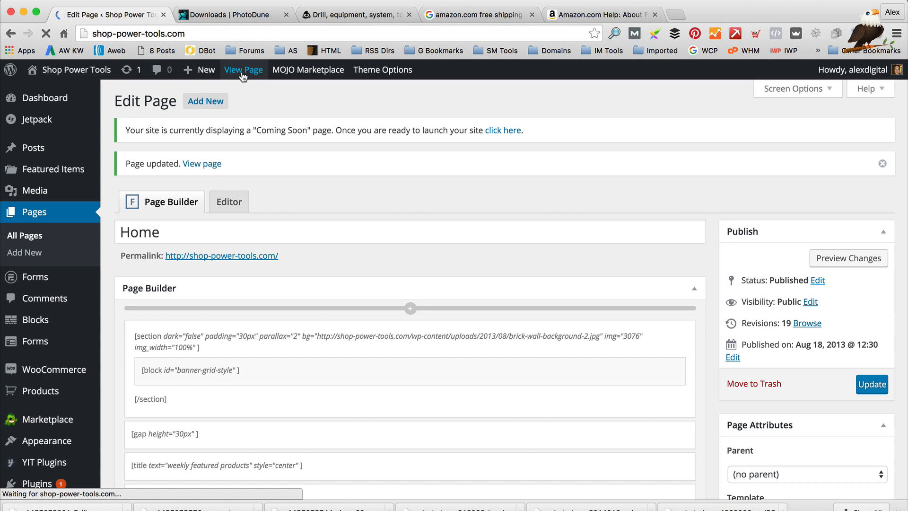
{"action": "scroll", "coordinate": [316, 146], "scroll_direction": "down", "scroll_amount": 10}
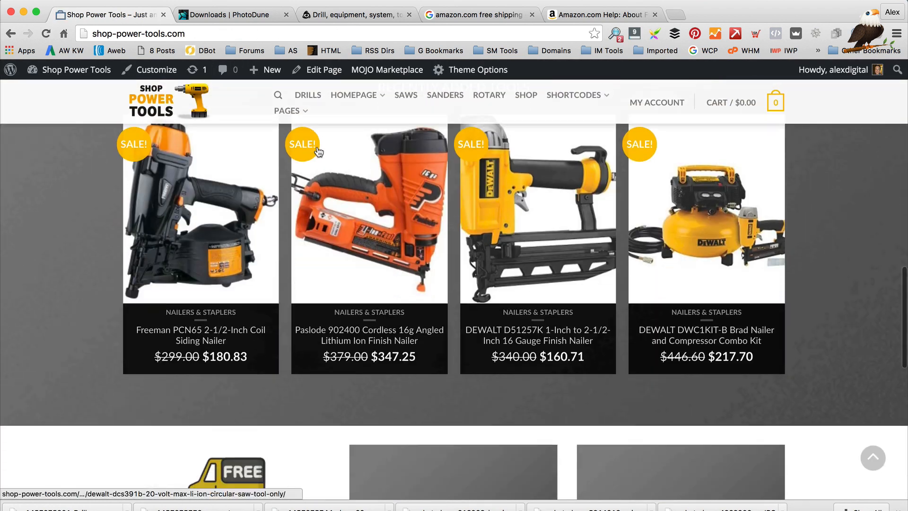
{"action": "scroll", "coordinate": [317, 149], "scroll_direction": "down", "scroll_amount": 1}
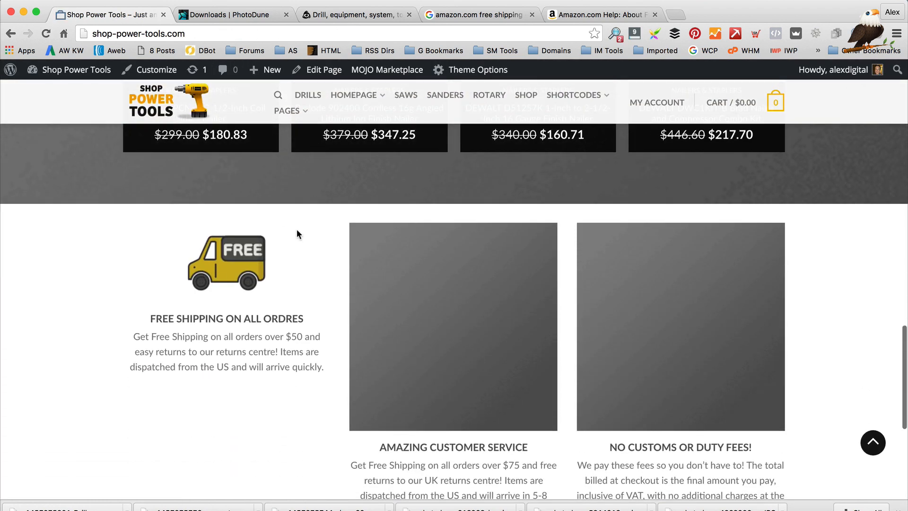
{"action": "scroll", "coordinate": [364, 226], "scroll_direction": "down", "scroll_amount": 1}
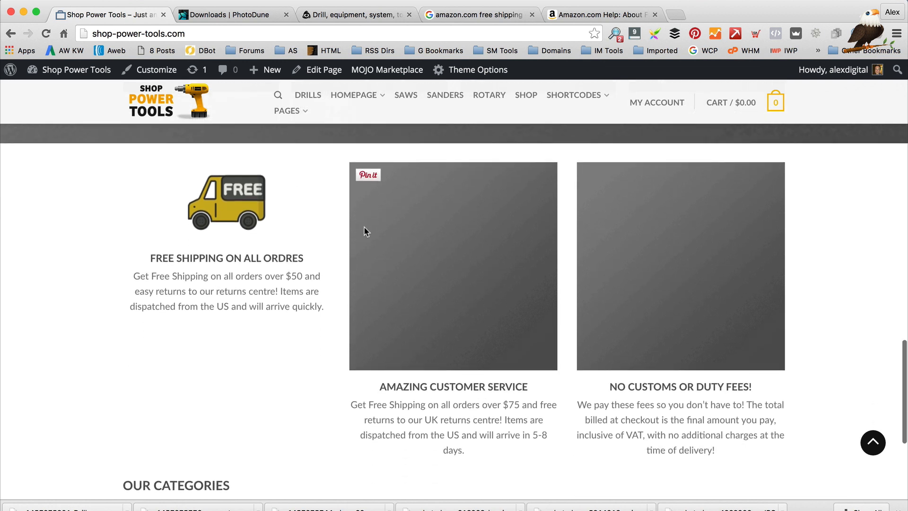
{"action": "scroll", "coordinate": [464, 357], "scroll_direction": "up", "scroll_amount": 8}
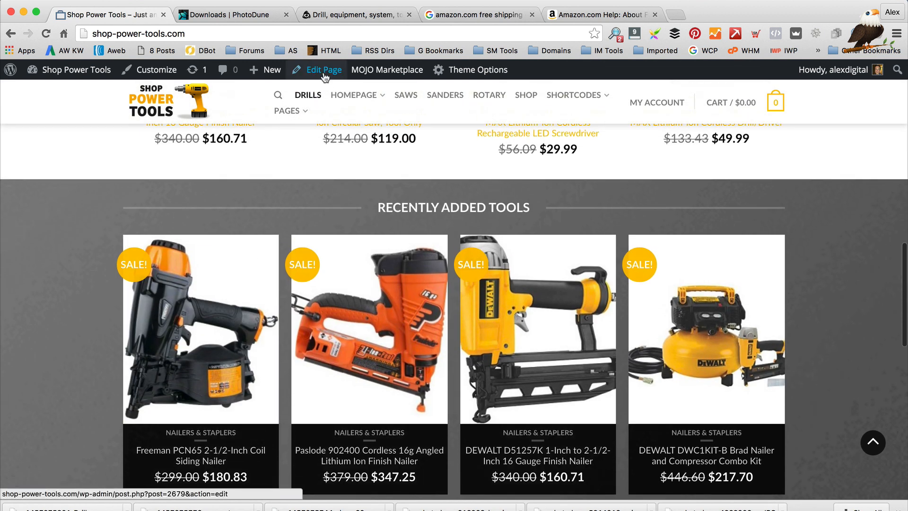
- Back in the editor, start replacing the customer-service box text with 'Excellent customer service'
{"action": "left_click", "coordinate": [316, 70]}
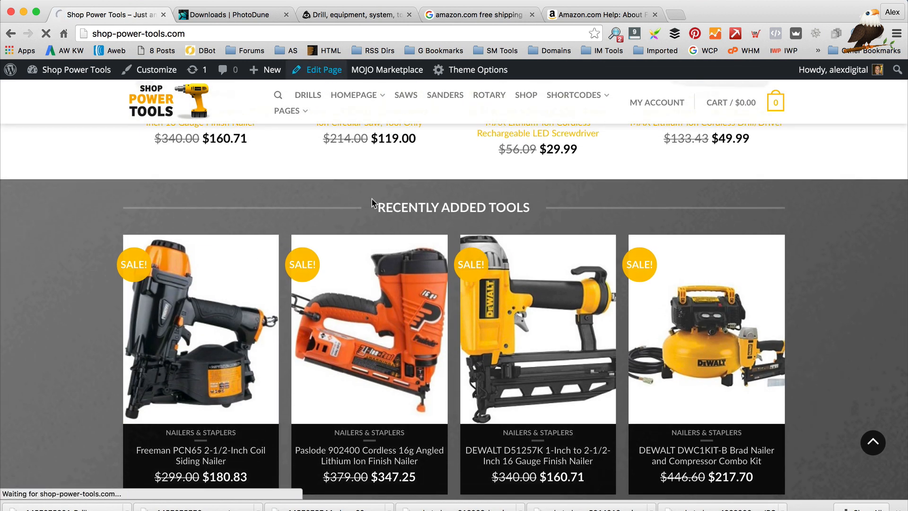
{"action": "scroll", "coordinate": [360, 198], "scroll_direction": "down", "scroll_amount": 10}
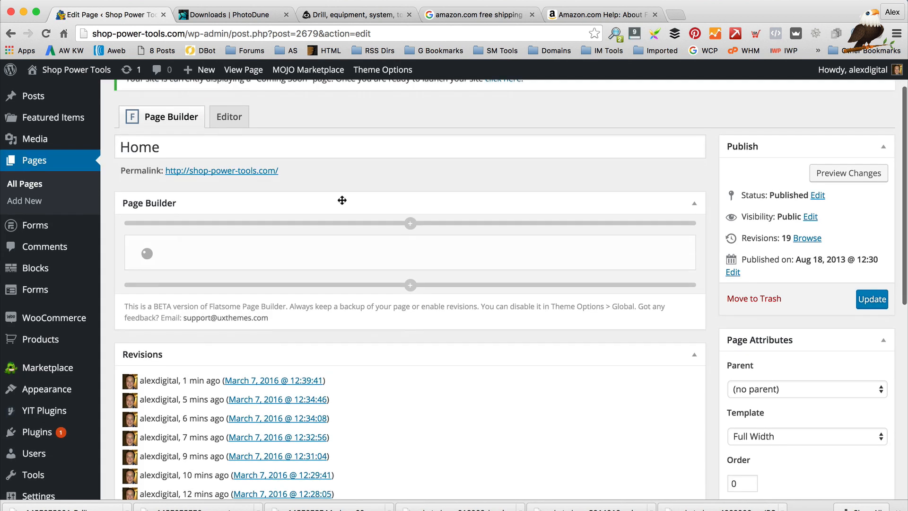
{"action": "scroll", "coordinate": [357, 207], "scroll_direction": "down", "scroll_amount": 1}
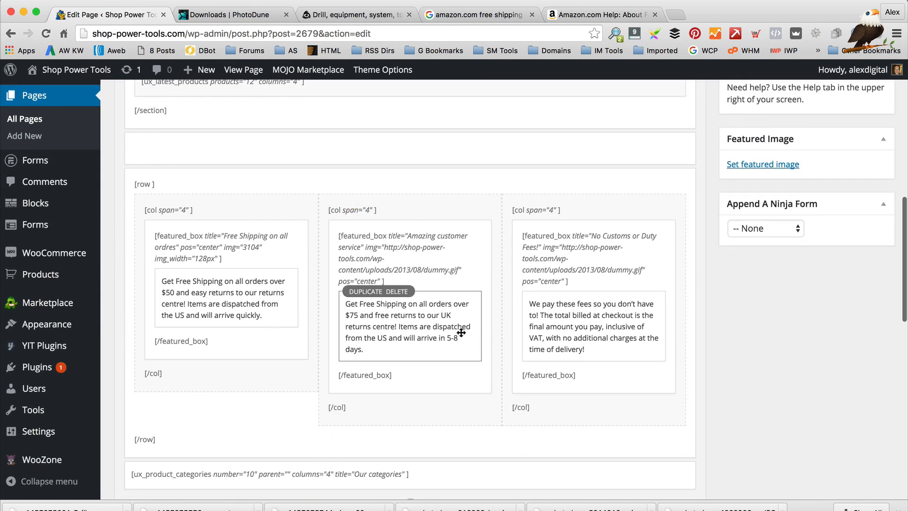
{"action": "left_click", "coordinate": [419, 343]}
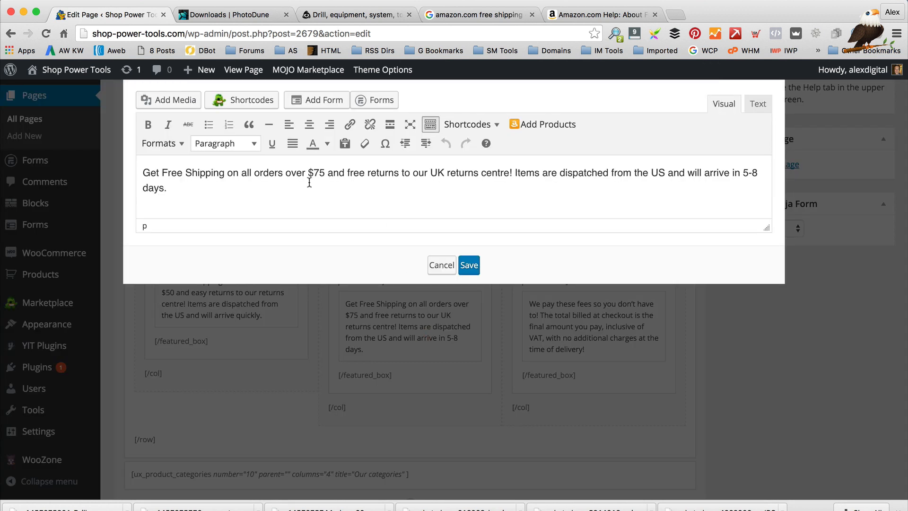
{"action": "key", "text": "super+a"}
{"action": "type", "text": "Ex"}
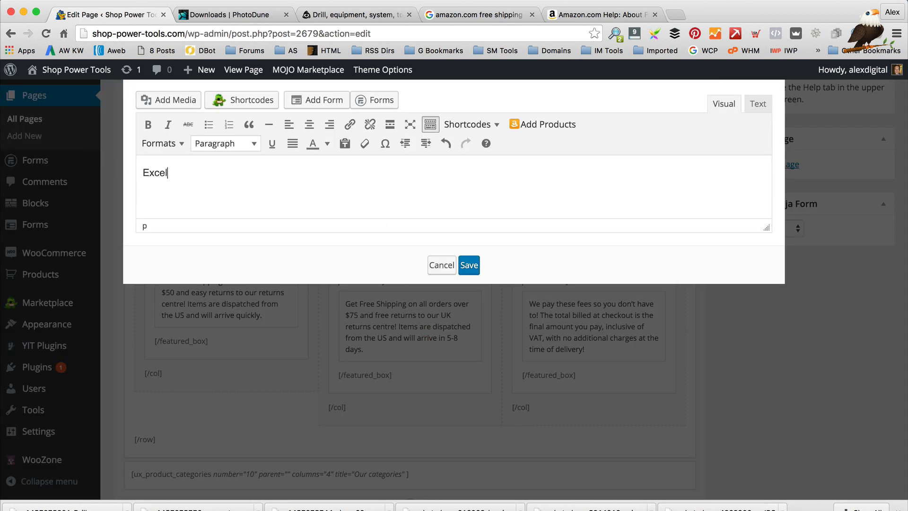
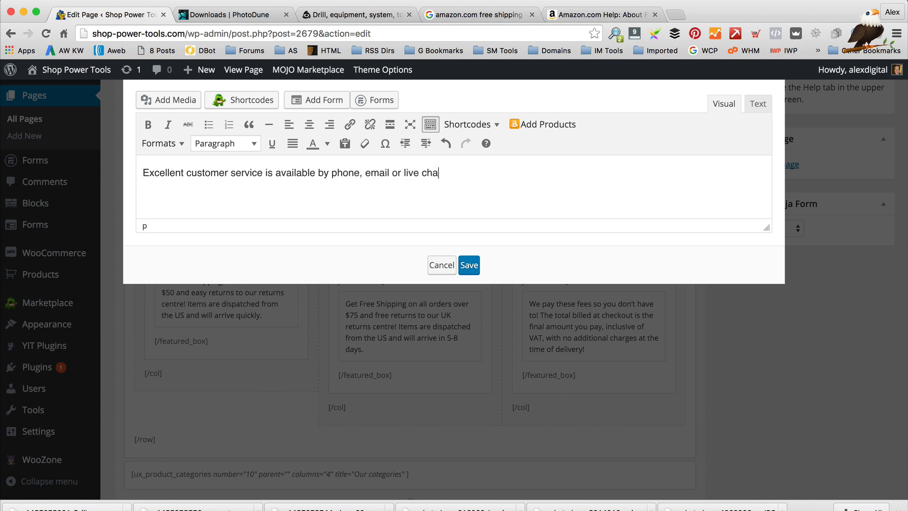
- Reword the box to 'Excellent customer service is provided Amazon and available by phone and email' and save
{"action": "key", "text": "BackSpace"}
{"action": "key", "text": "BackSpace"}
{"action": "key", "text": "BackSpace"}
{"action": "key", "text": "BackSpace"}
{"action": "key", "text": "BackSpace"}
{"action": "key", "text": "BackSpace"}
{"action": "key", "text": "BackSpace"}
{"action": "type", "text": "d ema"}
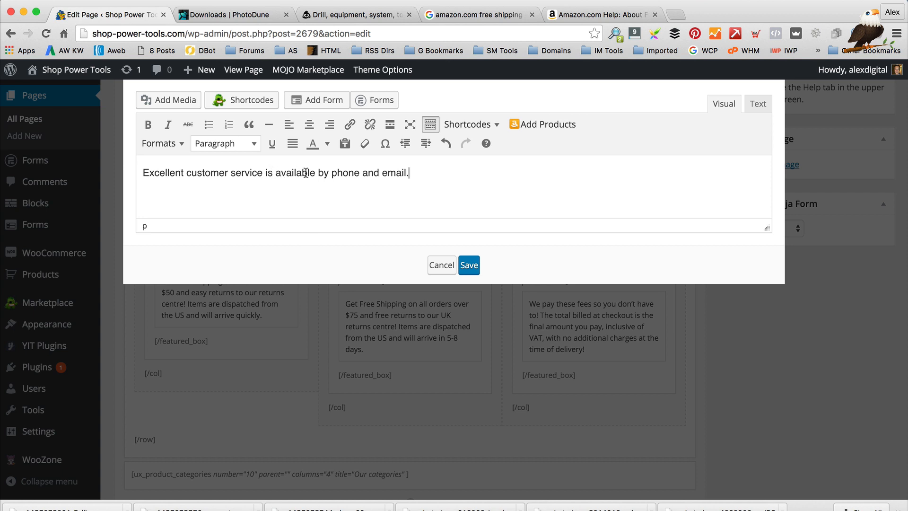
{"action": "type", "text": "provided "}
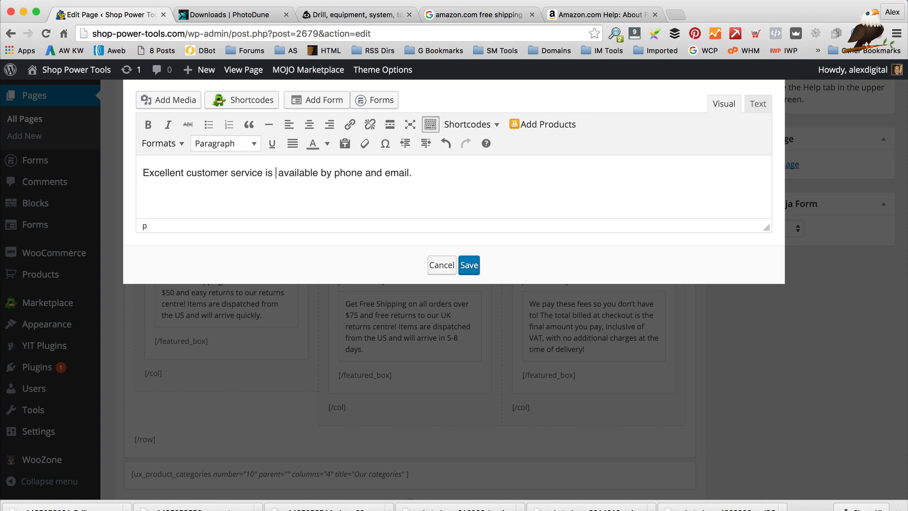
{"action": "type", "text": "Amazon "}
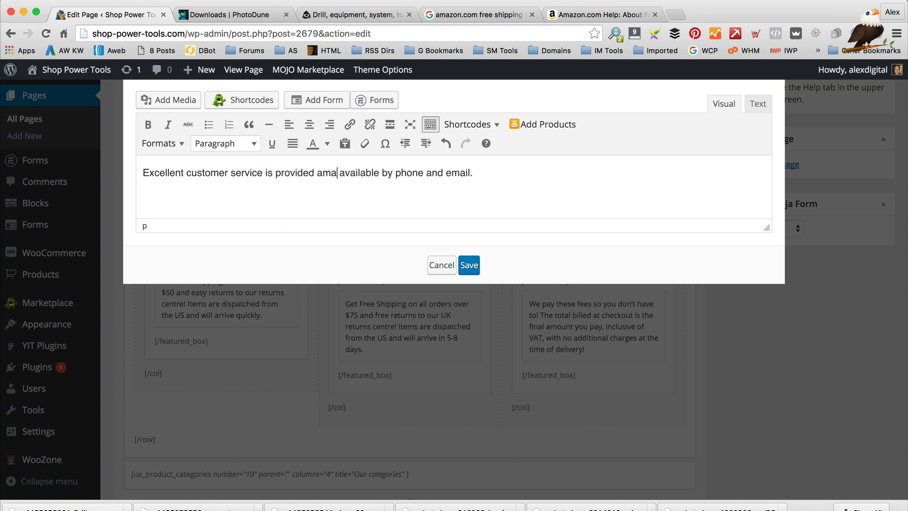
{"action": "type", "text": "and"}
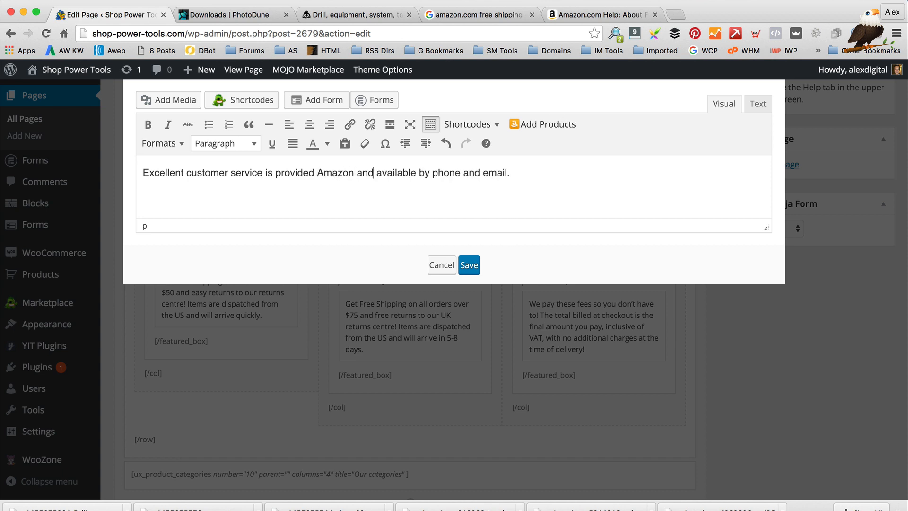
{"action": "left_click", "coordinate": [468, 265]}
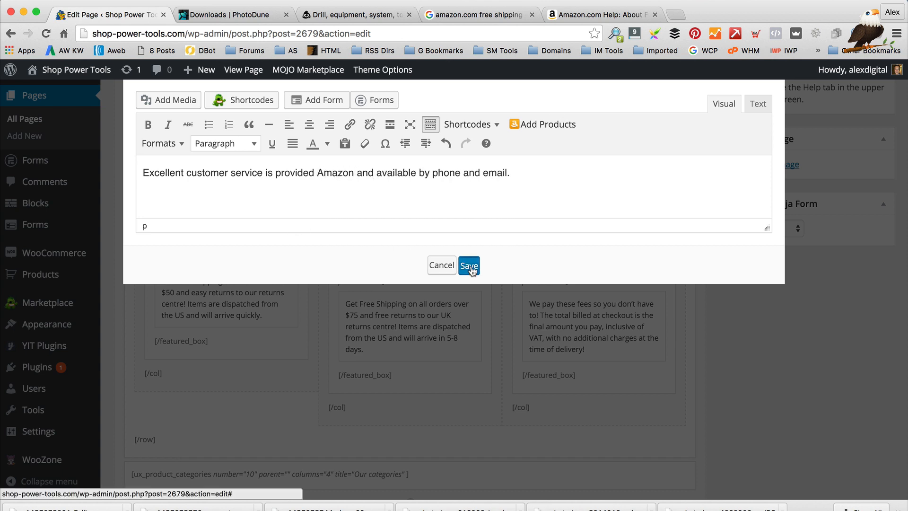
{"action": "left_click", "coordinate": [343, 231]}
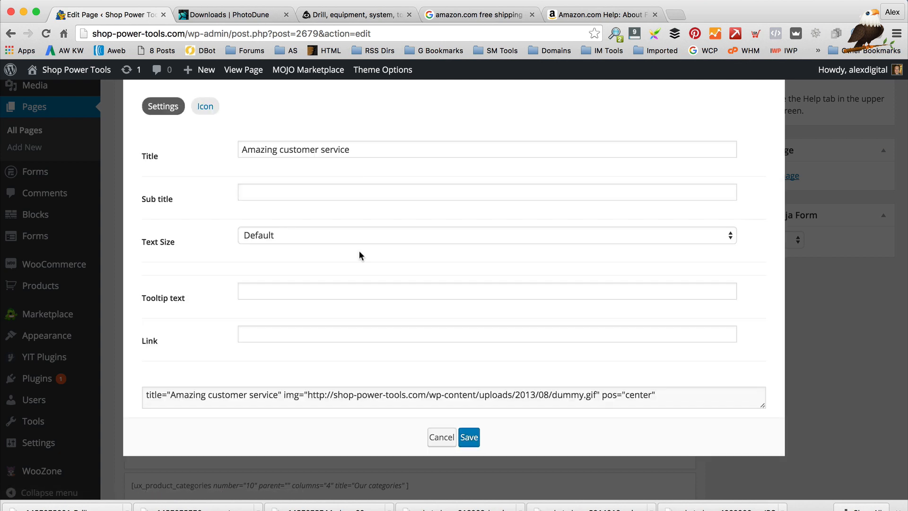
{"action": "left_click", "coordinate": [205, 107]}
{"action": "left_click", "coordinate": [366, 194]}
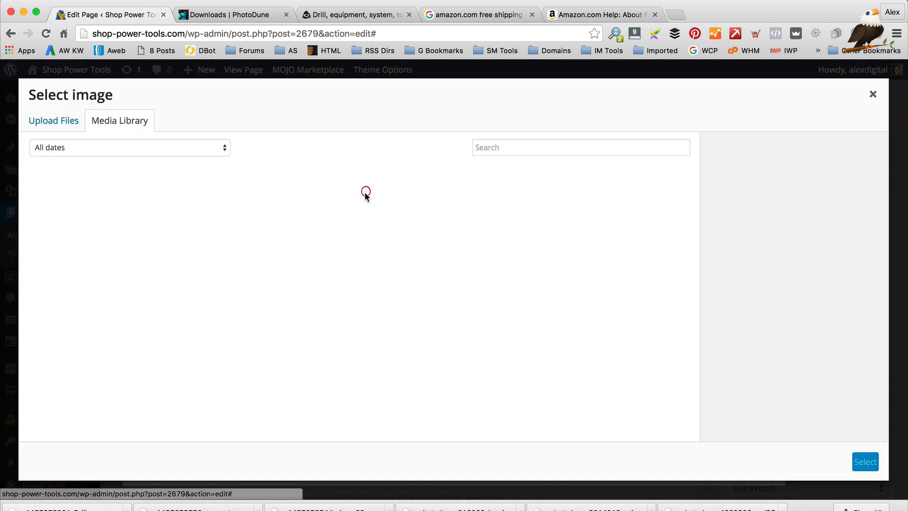
{"action": "left_click", "coordinate": [56, 126]}
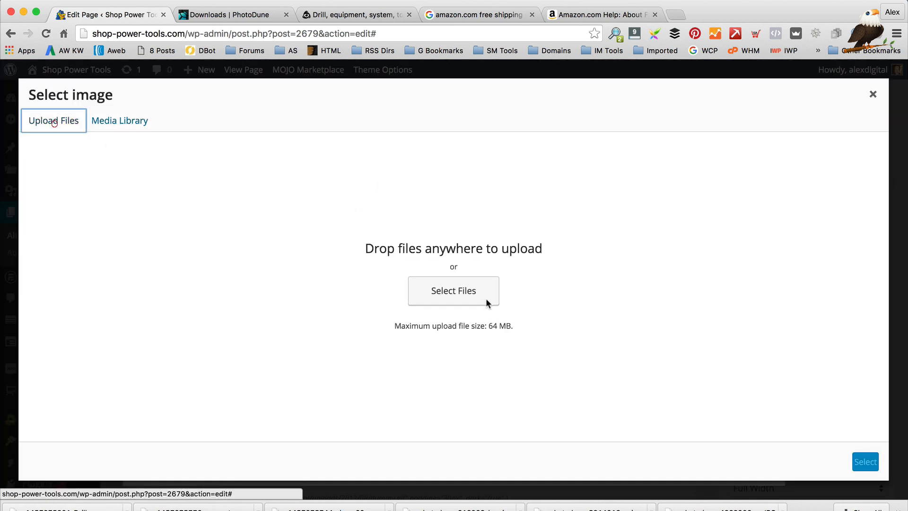
{"action": "left_click", "coordinate": [456, 290]}
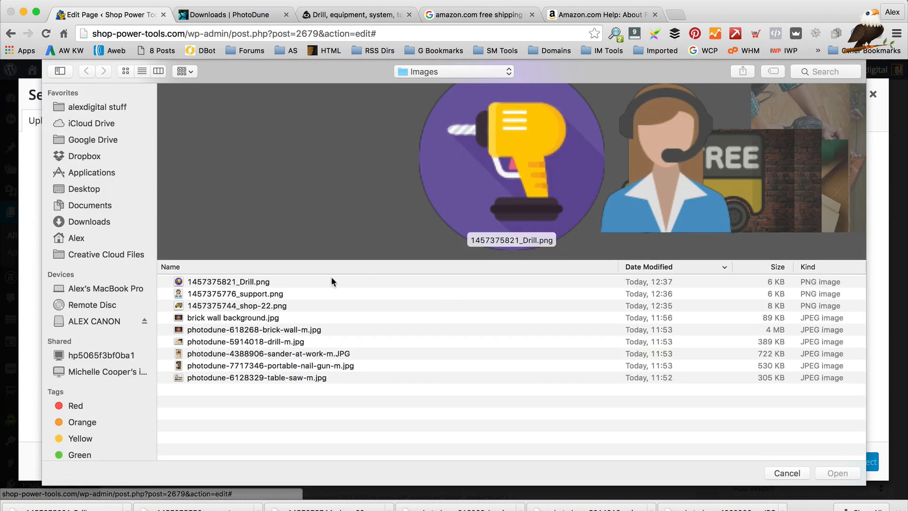
{"action": "left_click", "coordinate": [267, 293]}
{"action": "left_click", "coordinate": [837, 472]}
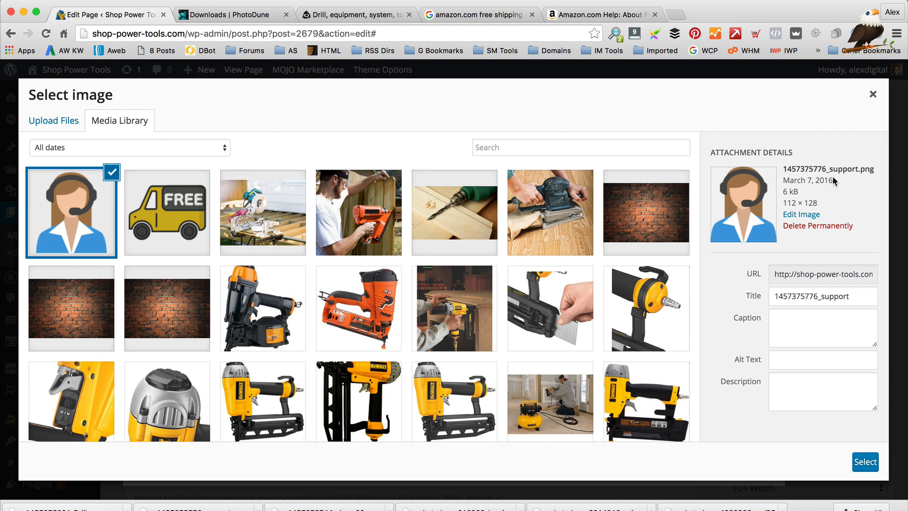
{"action": "left_click", "coordinate": [865, 461]}
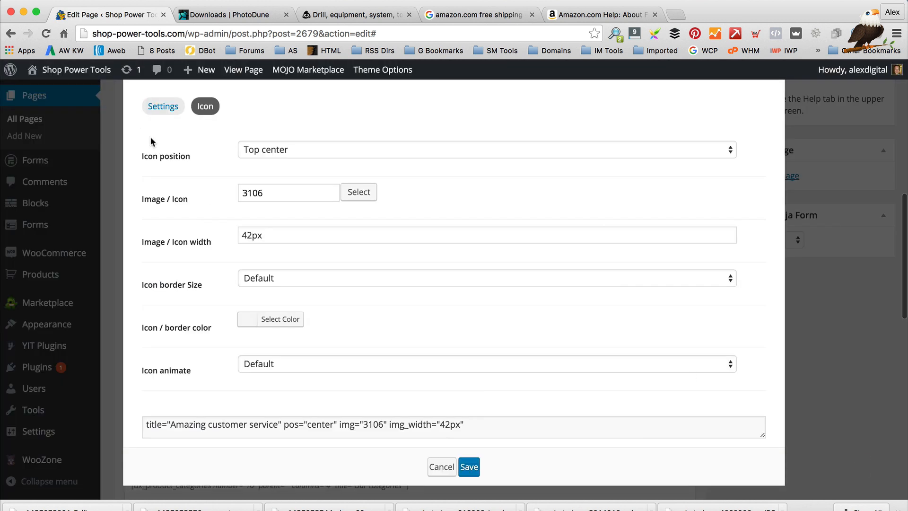
- Set the icon width to 112px with the headset support image and save the box
{"action": "left_click", "coordinate": [254, 239]}
{"action": "key", "text": "BackSpace"}
{"action": "key", "text": "BackSpace"}
{"action": "type", "text": "112"}
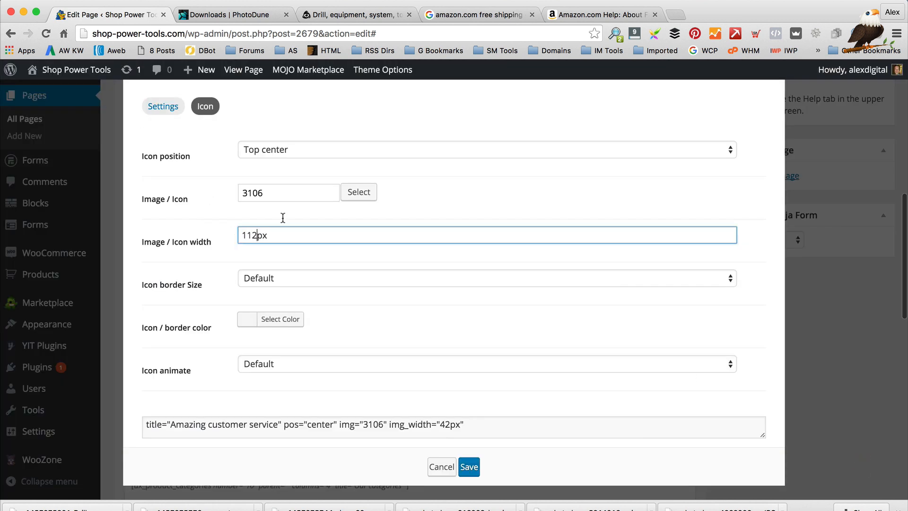
{"action": "left_click", "coordinate": [359, 192]}
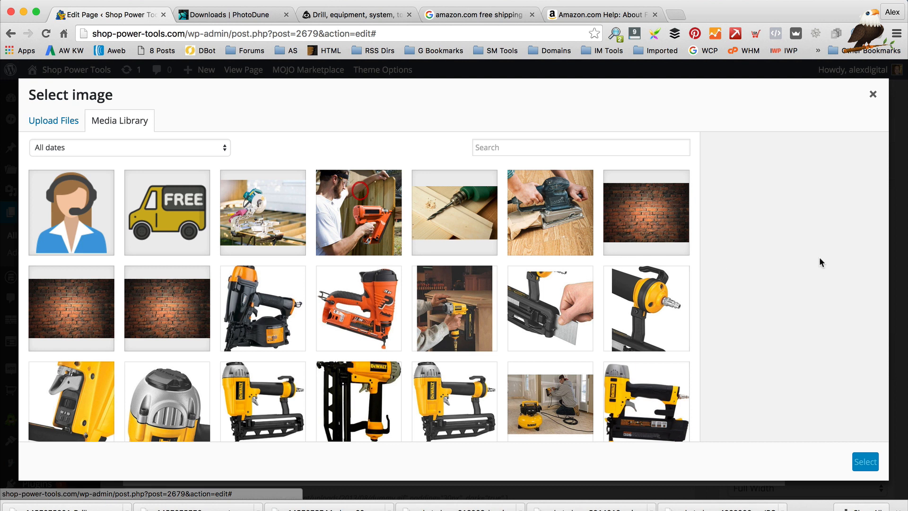
{"action": "left_click", "coordinate": [30, 223]}
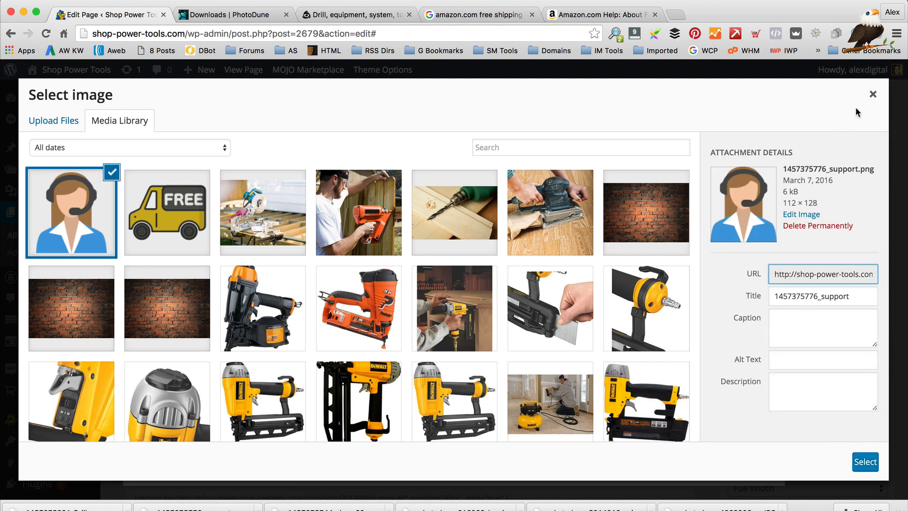
{"action": "left_click", "coordinate": [872, 94]}
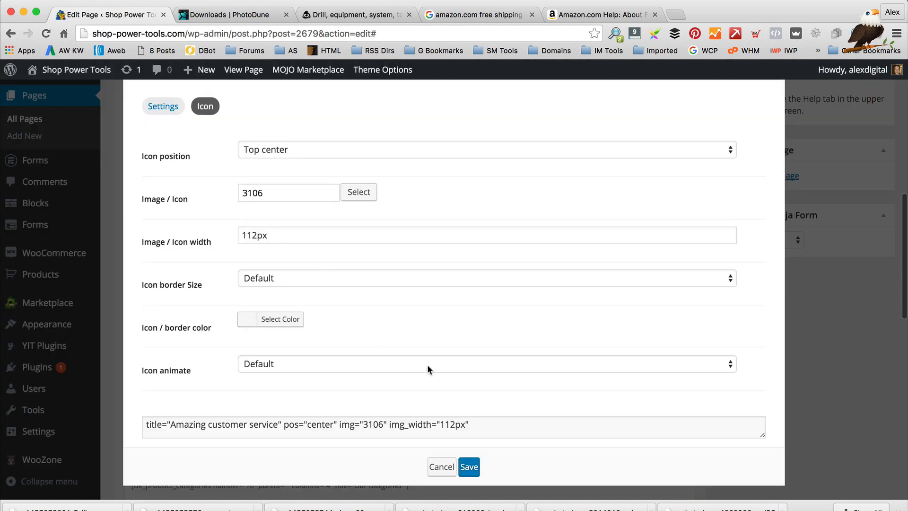
{"action": "left_click", "coordinate": [469, 466]}
{"action": "scroll", "coordinate": [695, 264], "scroll_direction": "up", "scroll_amount": 10}
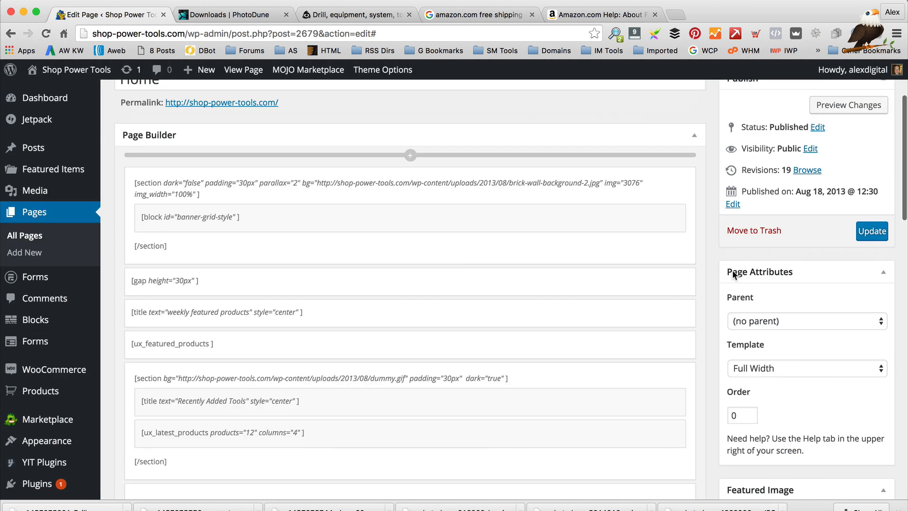
- Update the Home page and check the customer service section on the live site
{"action": "left_click", "coordinate": [872, 352]}
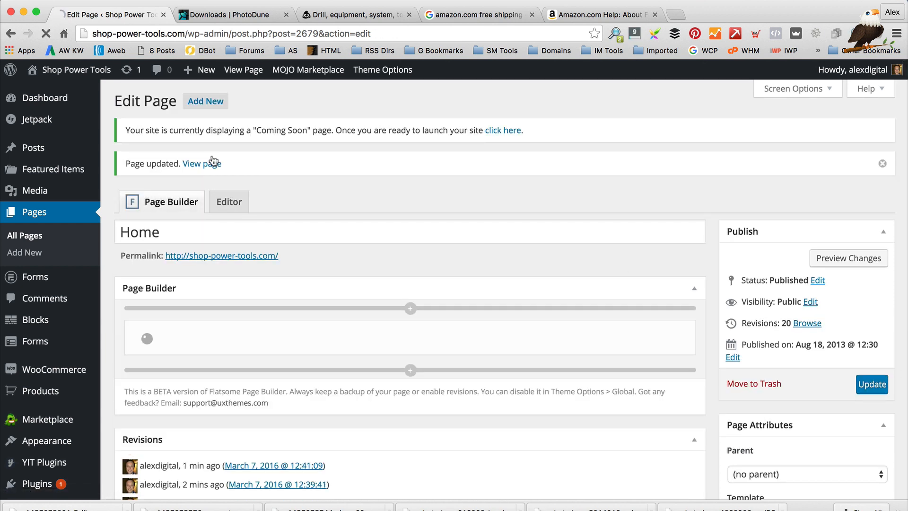
{"action": "left_click", "coordinate": [213, 163]}
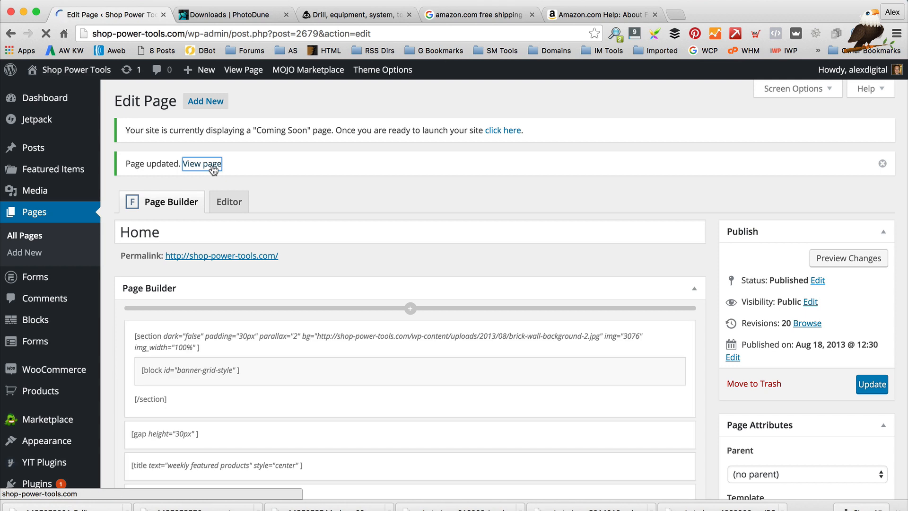
{"action": "scroll", "coordinate": [340, 179], "scroll_direction": "down", "scroll_amount": 20}
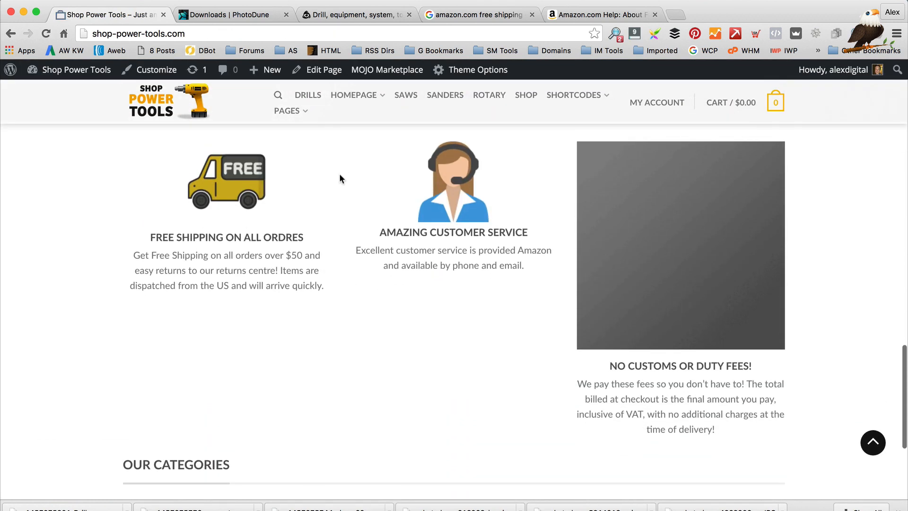
{"action": "scroll", "coordinate": [339, 175], "scroll_direction": "up", "scroll_amount": 1}
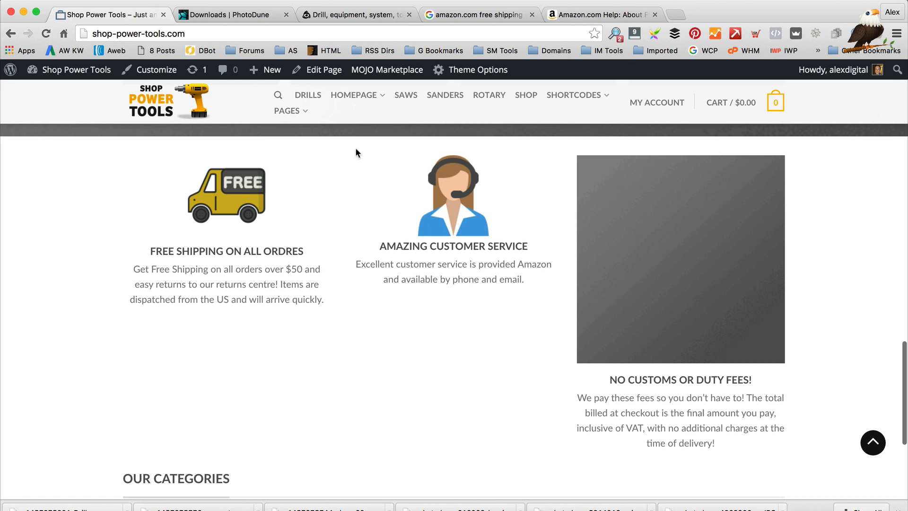
- Return to the Home page editor and scroll down to the featured boxes
{"action": "left_click", "coordinate": [323, 69]}
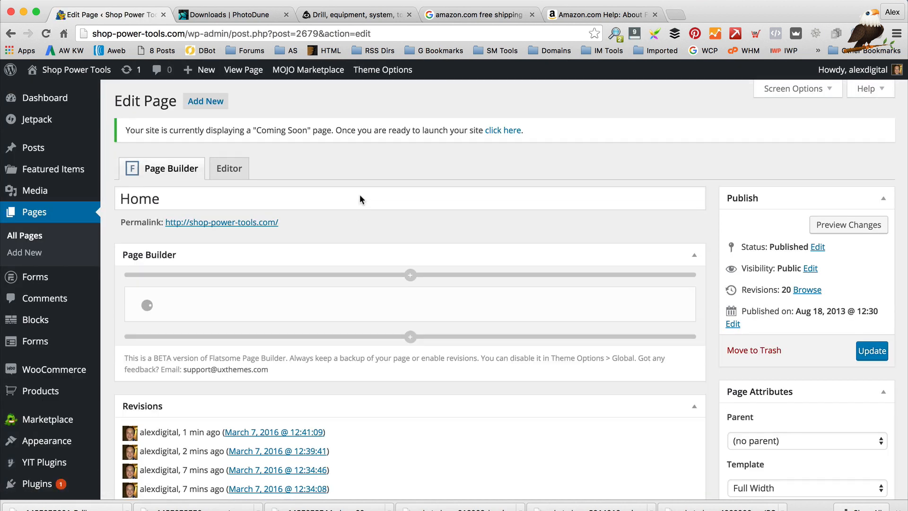
{"action": "scroll", "coordinate": [360, 194], "scroll_direction": "down", "scroll_amount": 10}
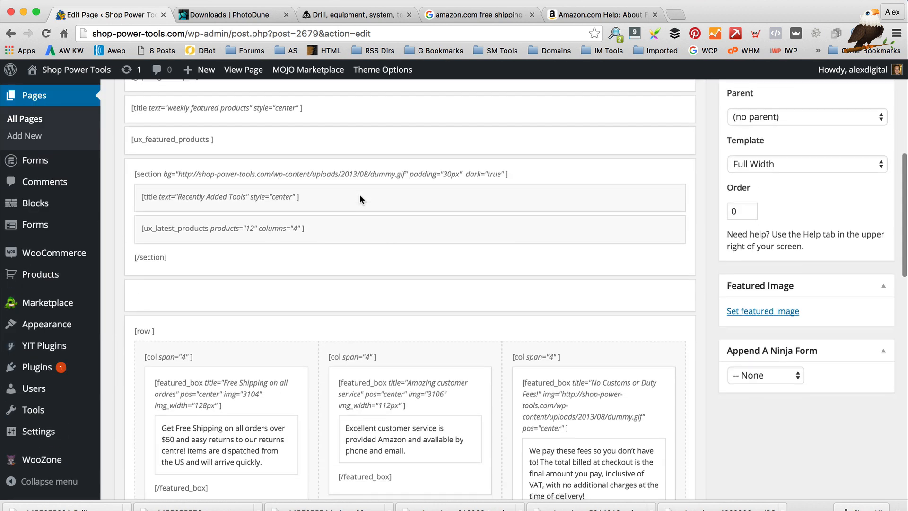
{"action": "scroll", "coordinate": [359, 194], "scroll_direction": "down", "scroll_amount": 3}
- Change the customer service icon width from 112 to 128px and save the box
{"action": "left_click", "coordinate": [344, 227]}
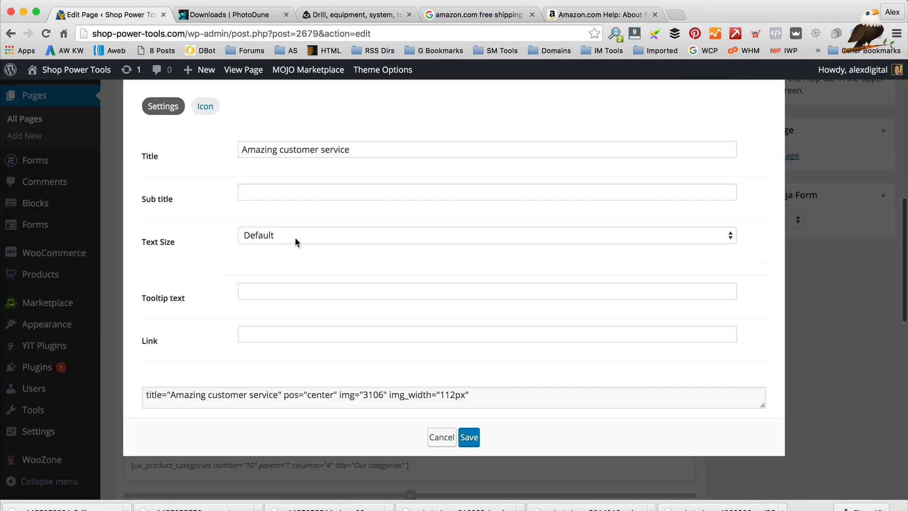
{"action": "left_click", "coordinate": [204, 106]}
{"action": "left_click_drag", "start_coordinate": [254, 229], "coordinate": [247, 230]}
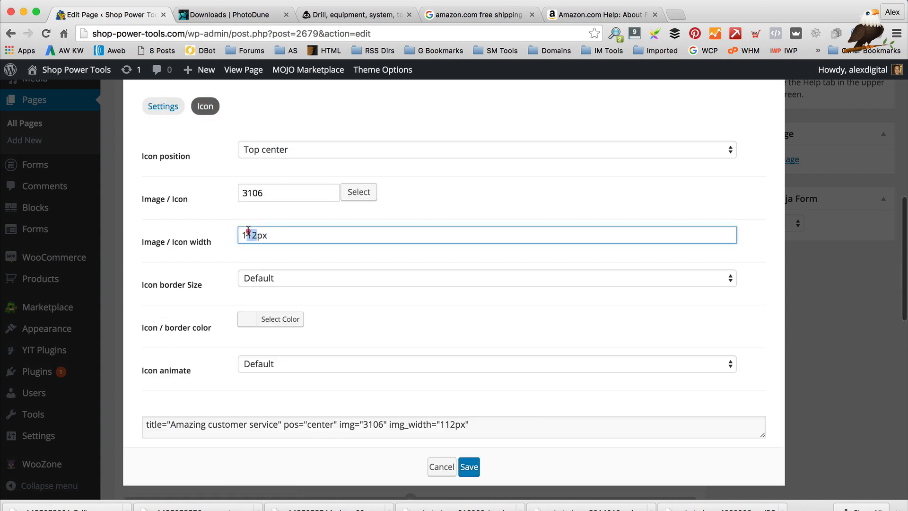
{"action": "type", "text": "8"}
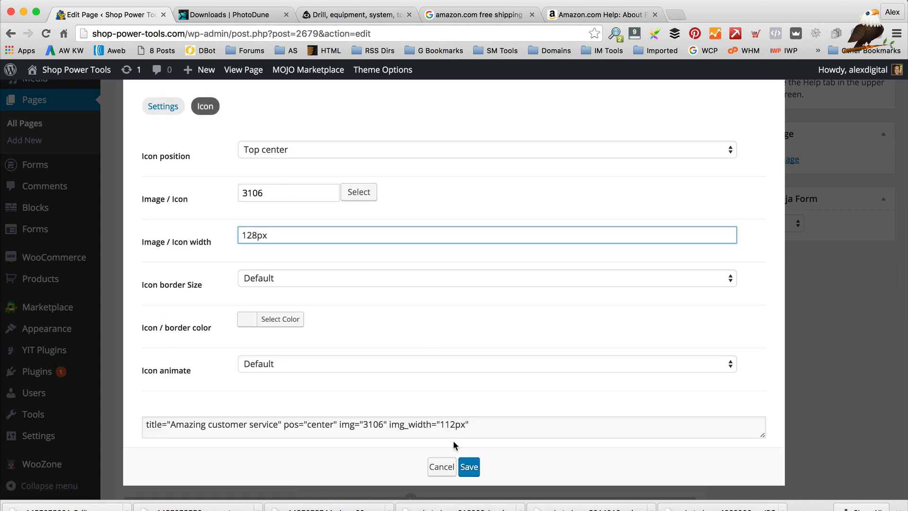
{"action": "left_click", "coordinate": [469, 466]}
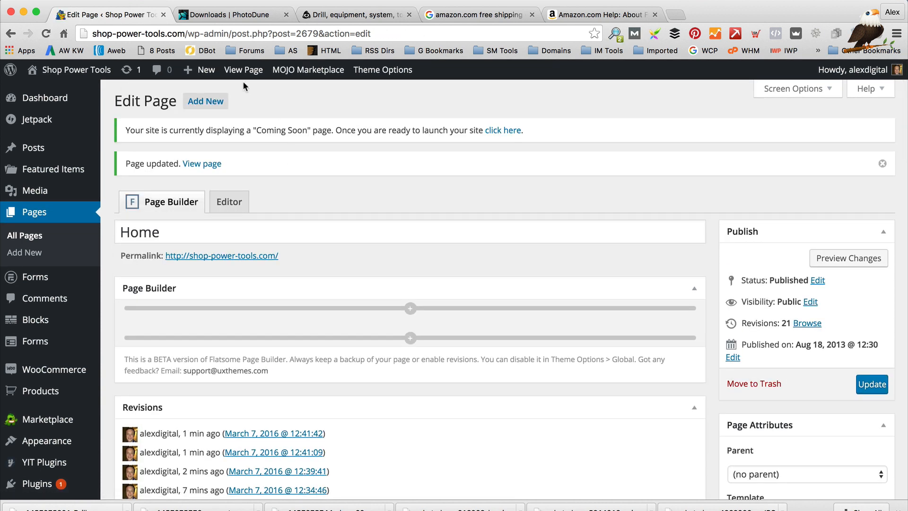
- View the live Home page to see the larger headset icon
{"action": "left_click", "coordinate": [246, 70]}
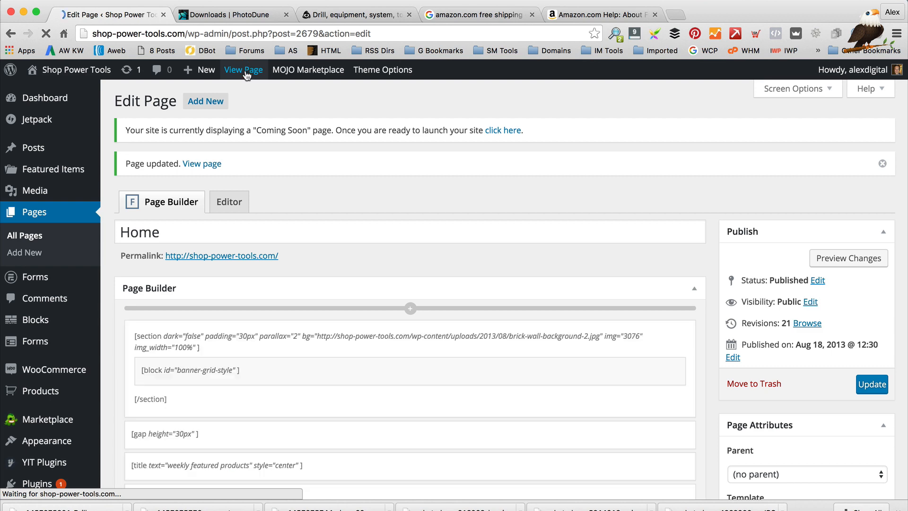
{"action": "scroll", "coordinate": [436, 179], "scroll_direction": "down", "scroll_amount": 15}
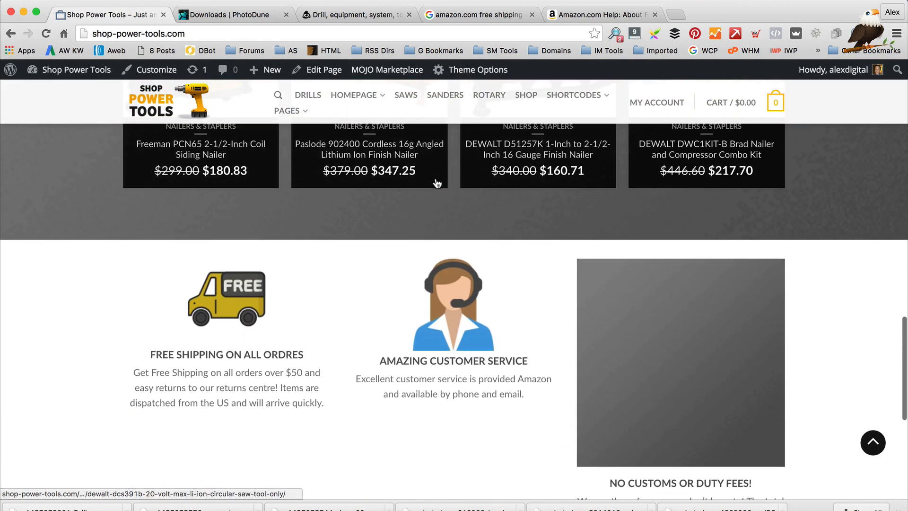
{"action": "scroll", "coordinate": [464, 336], "scroll_direction": "up", "scroll_amount": 1}
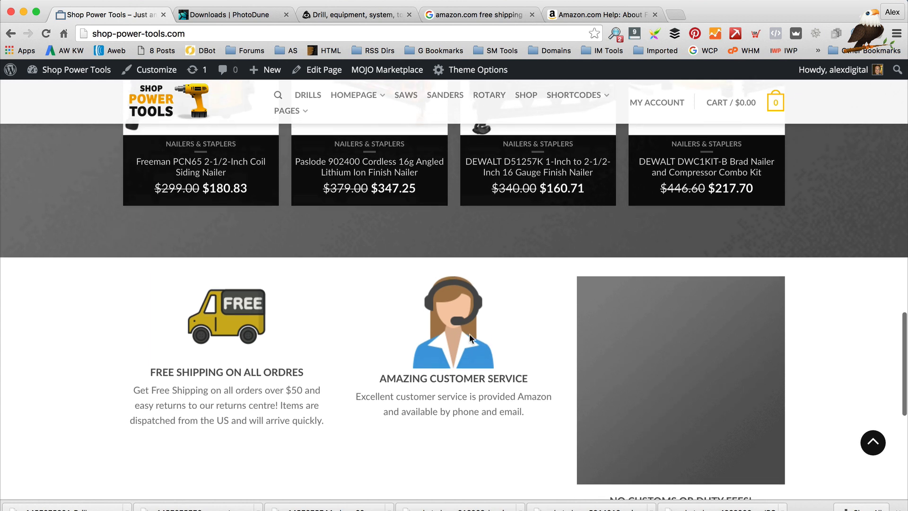
- Inspect the FREE truck and headset images in DevTools, confirming both render at 128px
{"action": "right_click", "coordinate": [263, 307]}
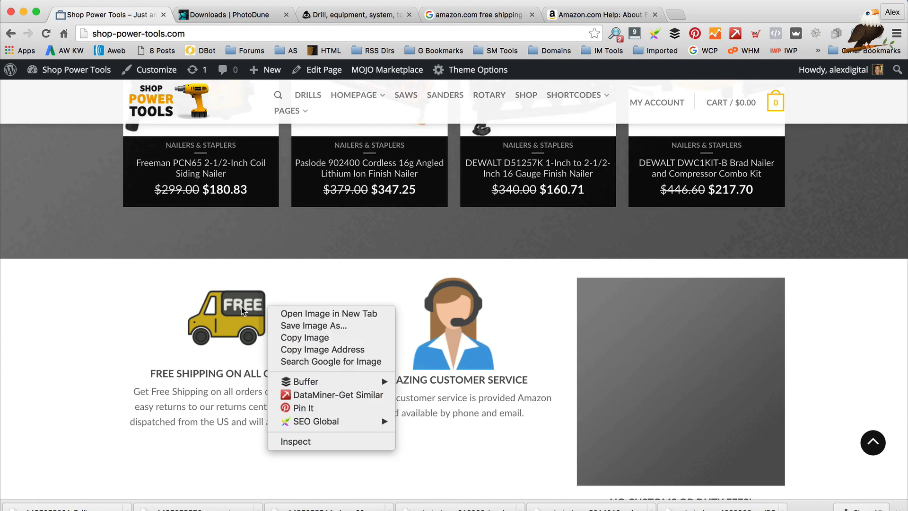
{"action": "right_click", "coordinate": [240, 306]}
{"action": "left_click", "coordinate": [307, 436]}
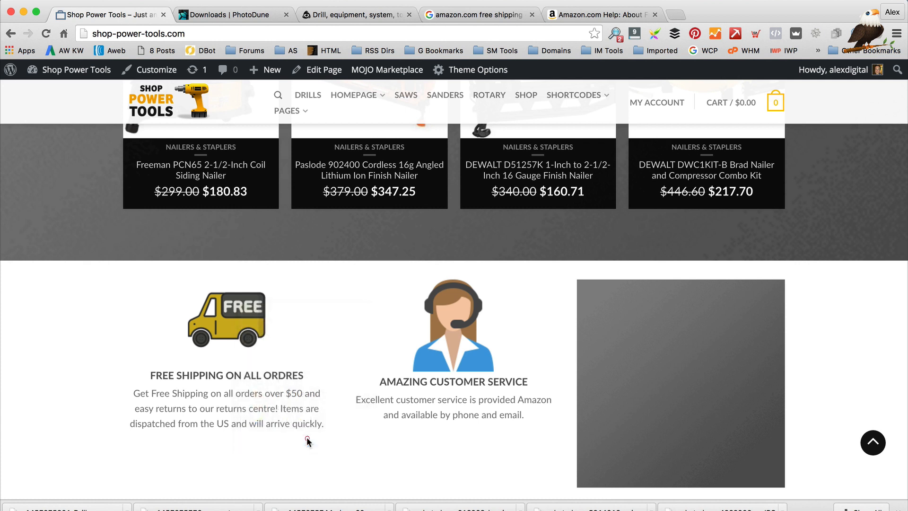
{"action": "scroll", "coordinate": [353, 269], "scroll_direction": "down", "scroll_amount": 5}
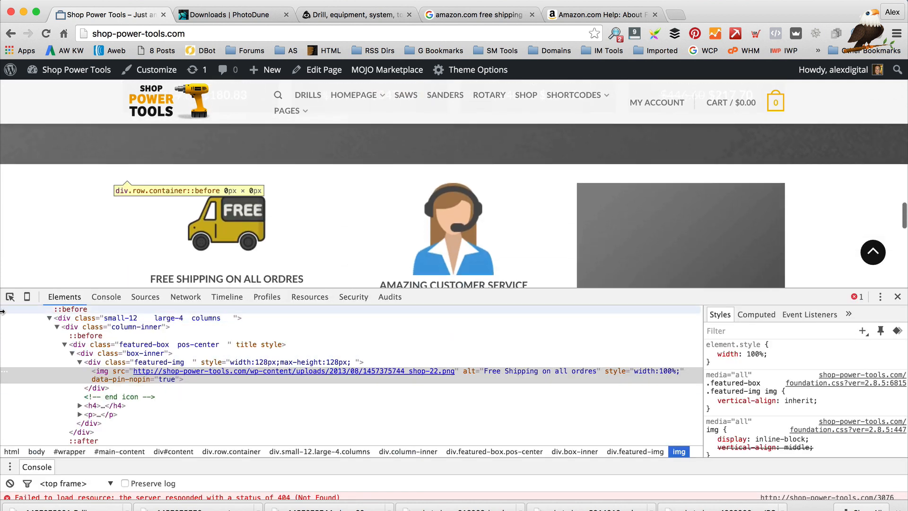
{"action": "left_click", "coordinate": [10, 297]}
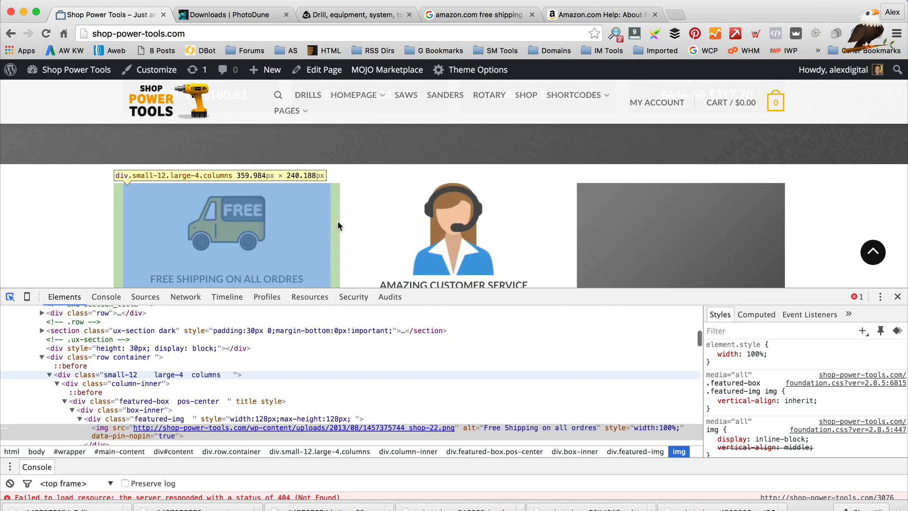
{"action": "left_click", "coordinate": [237, 217]}
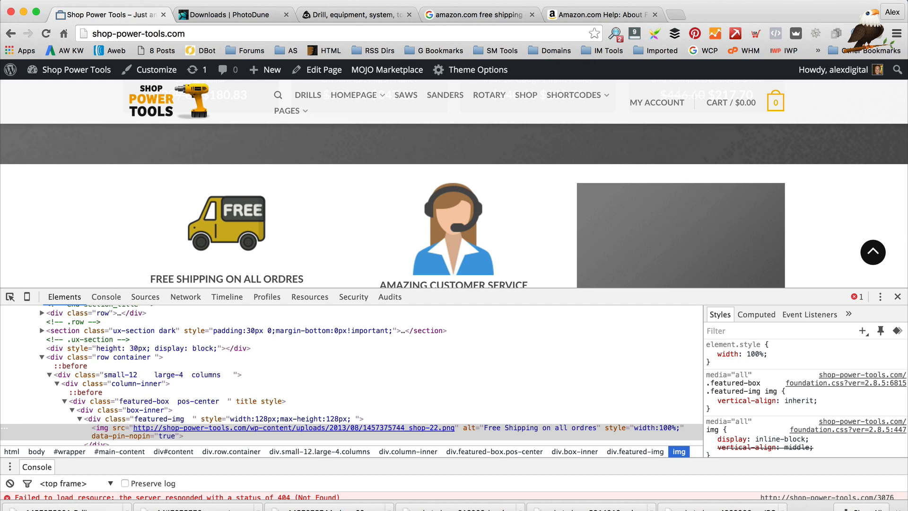
{"action": "left_click", "coordinate": [258, 507]}
- Open the support image in Fireworks and set its canvas size to 128 × 128
{"action": "left_click", "coordinate": [284, 493]}
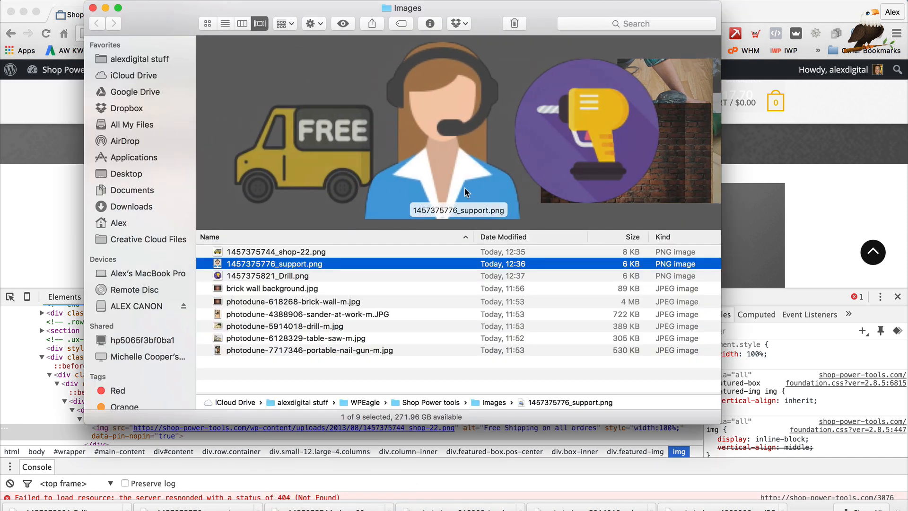
{"action": "left_click_drag", "start_coordinate": [281, 264], "coordinate": [502, 504]}
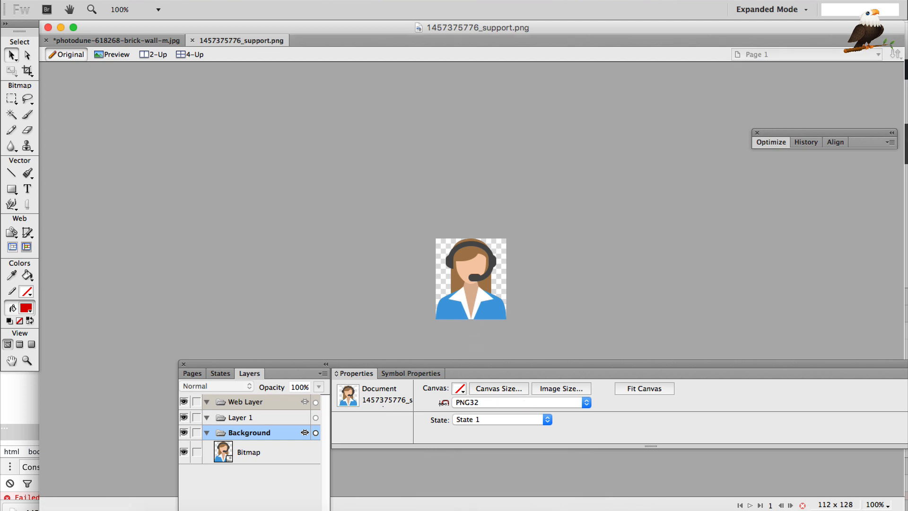
{"action": "left_click", "coordinate": [213, 1]}
{"action": "left_click", "coordinate": [404, 22]}
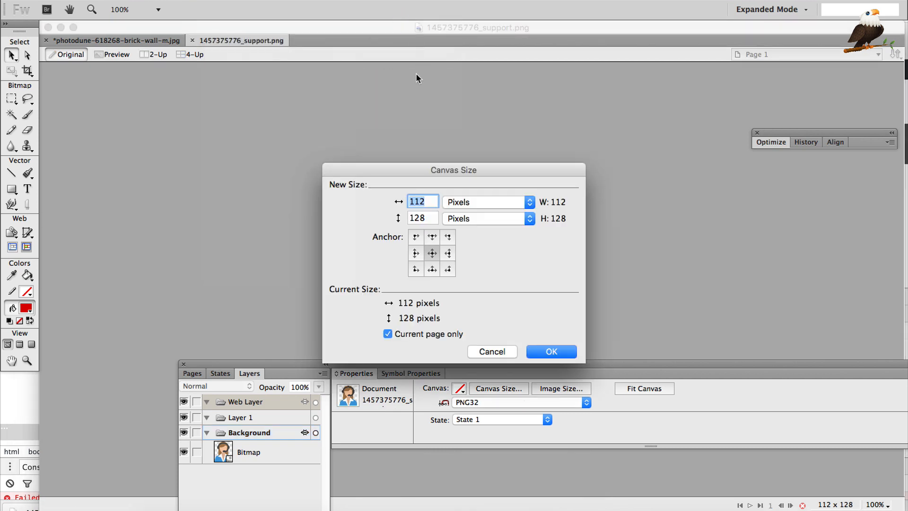
{"action": "left_click", "coordinate": [550, 351]}
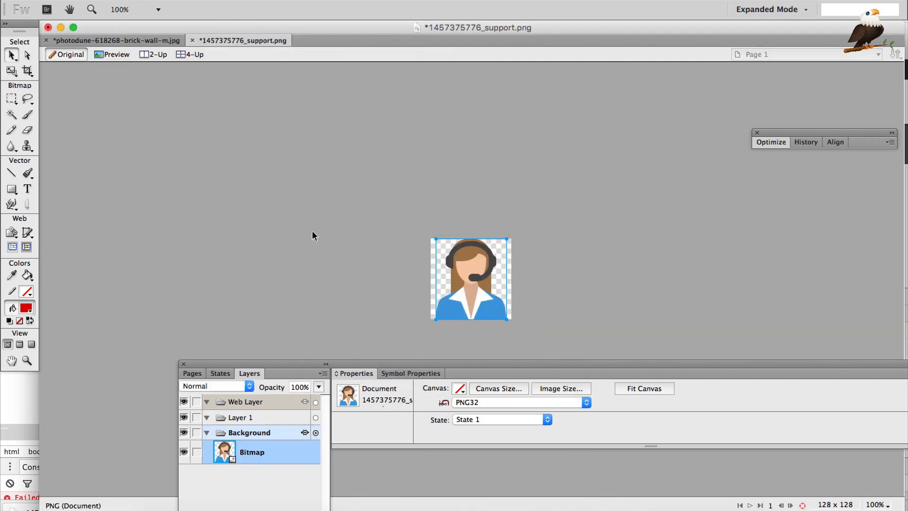
- Export the resized image as support.png, dropping the number prefix from the name
{"action": "left_click", "coordinate": [92, 2]}
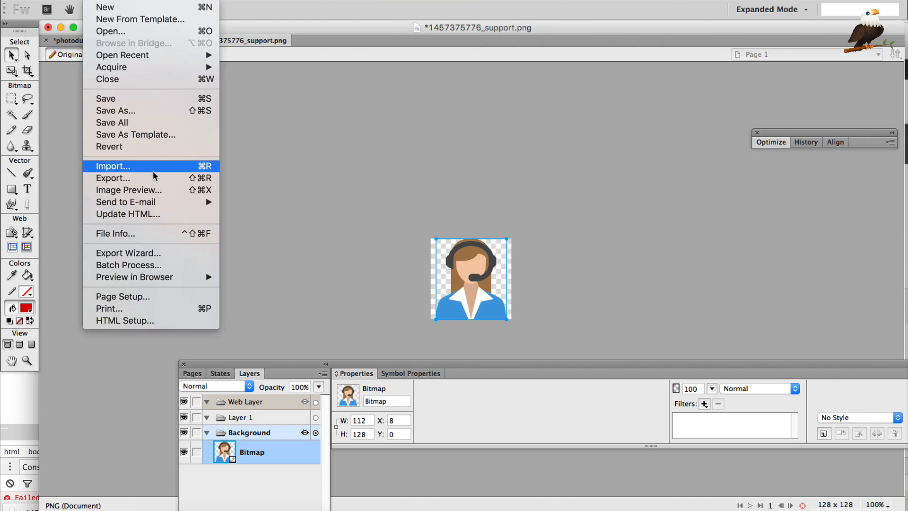
{"action": "left_click", "coordinate": [154, 191]}
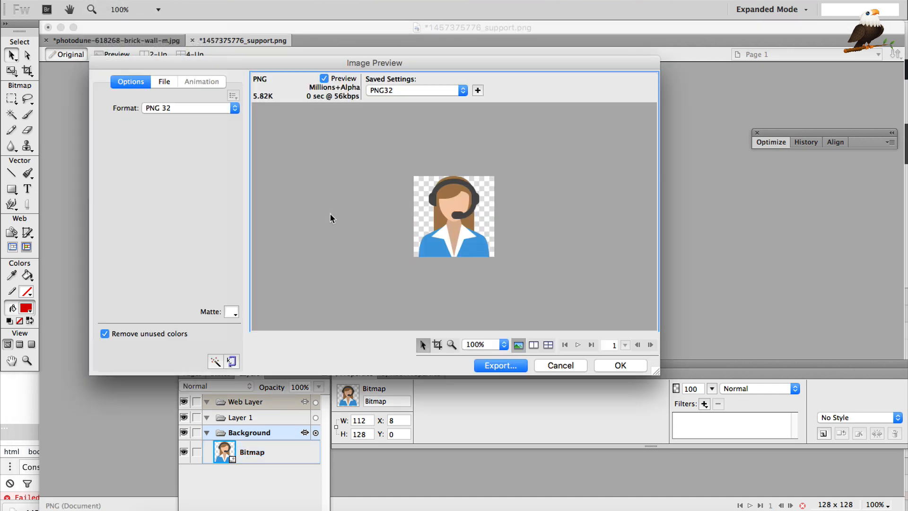
{"action": "left_click", "coordinate": [501, 366]}
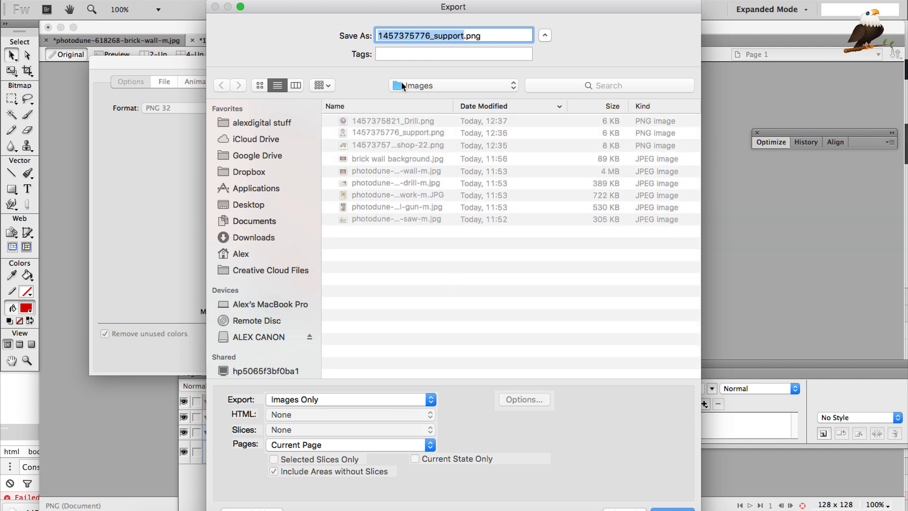
{"action": "left_click_drag", "start_coordinate": [433, 36], "coordinate": [355, 46]}
{"action": "key", "text": "BackSpace"}
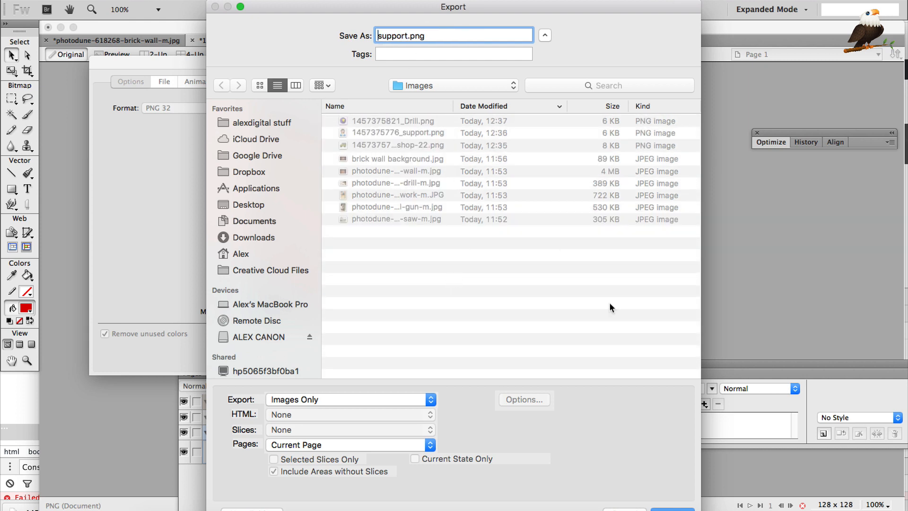
{"action": "left_click", "coordinate": [673, 508]}
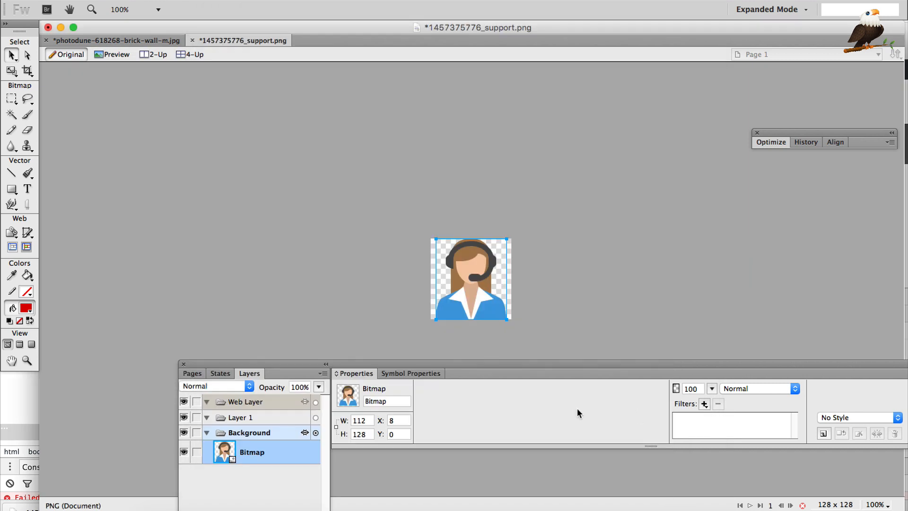
- Close DevTools and return to the Home page editor's featured boxes
{"action": "left_click", "coordinate": [226, 498]}
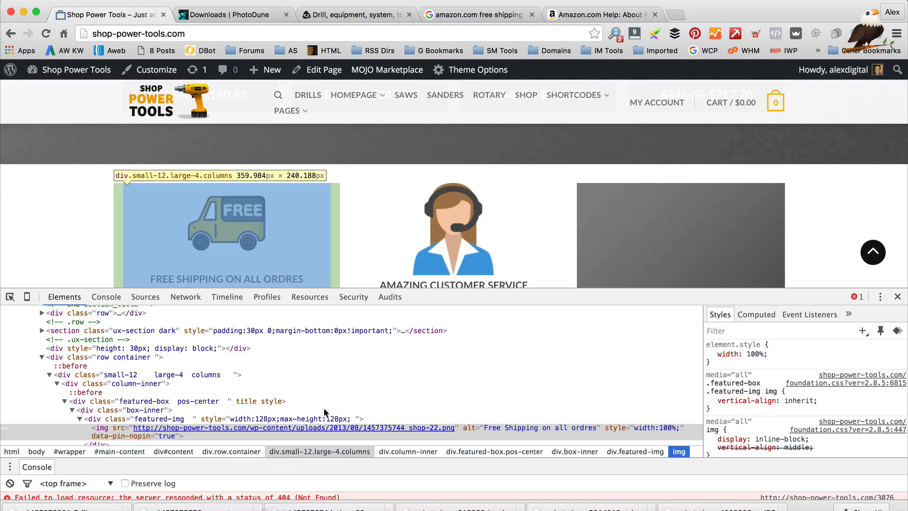
{"action": "left_click", "coordinate": [897, 297]}
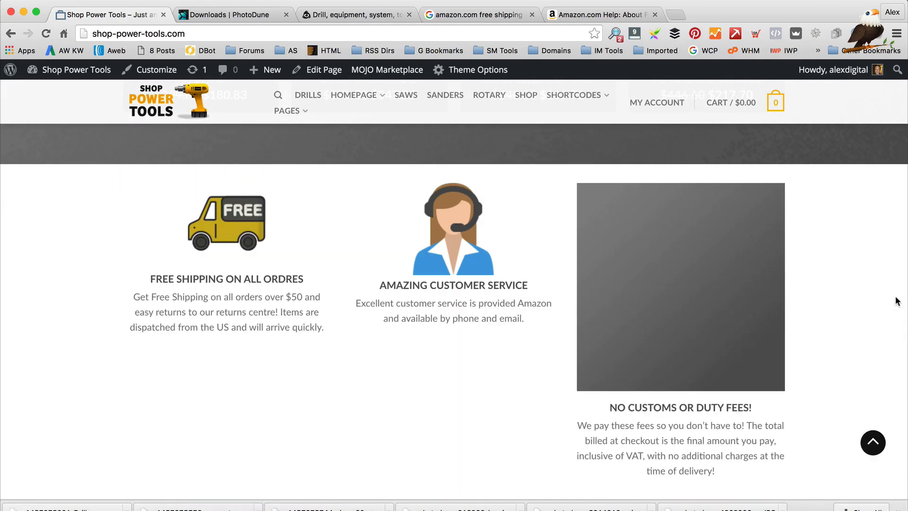
{"action": "left_click", "coordinate": [326, 70]}
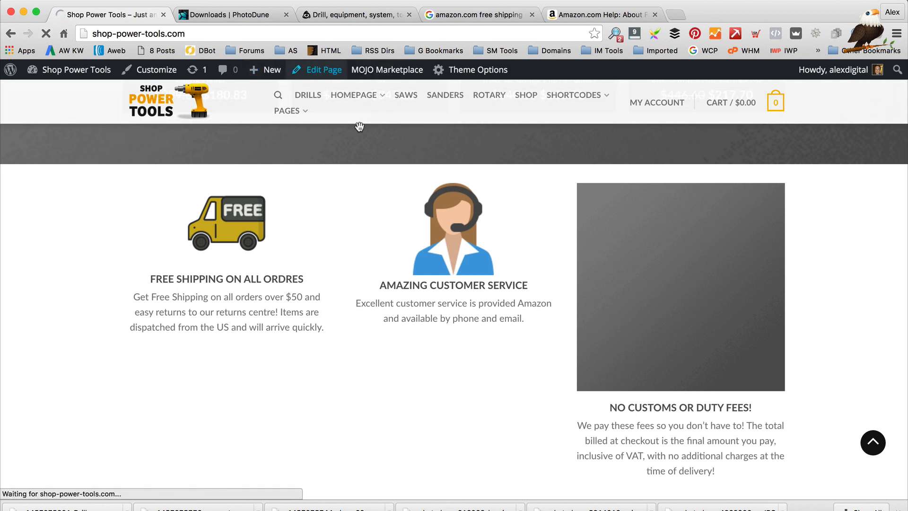
{"action": "scroll", "coordinate": [446, 228], "scroll_direction": "down", "scroll_amount": 10}
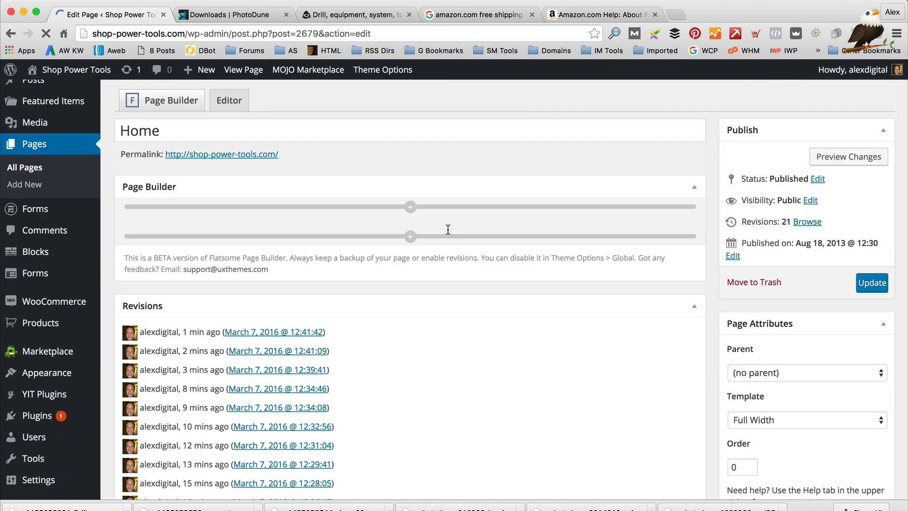
{"action": "scroll", "coordinate": [446, 229], "scroll_direction": "up", "scroll_amount": 6}
{"action": "scroll", "coordinate": [443, 229], "scroll_direction": "down", "scroll_amount": 1}
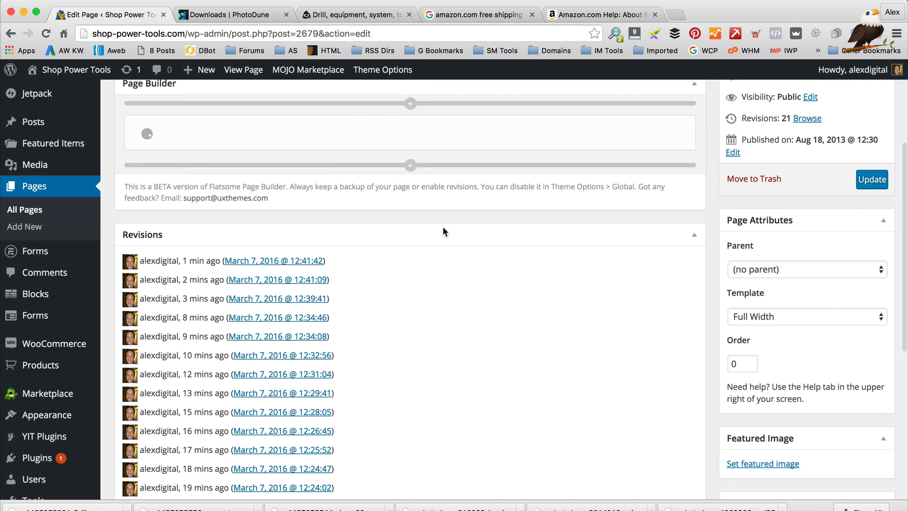
{"action": "scroll", "coordinate": [443, 228], "scroll_direction": "down", "scroll_amount": 3}
{"action": "mouse_move", "coordinate": [348, 283]}
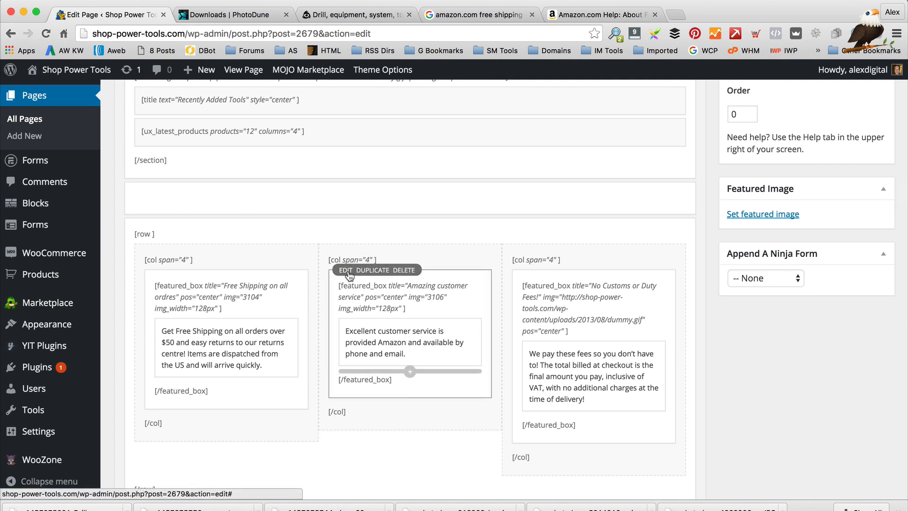
- Upload support.png as the customer service box icon, save the box, and update the page
{"action": "left_click", "coordinate": [345, 271]}
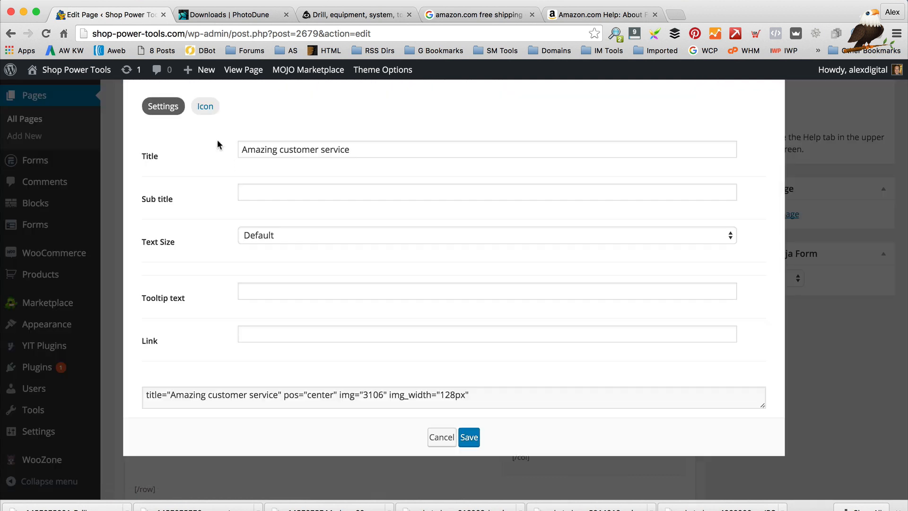
{"action": "left_click", "coordinate": [205, 106]}
{"action": "left_click", "coordinate": [367, 195]}
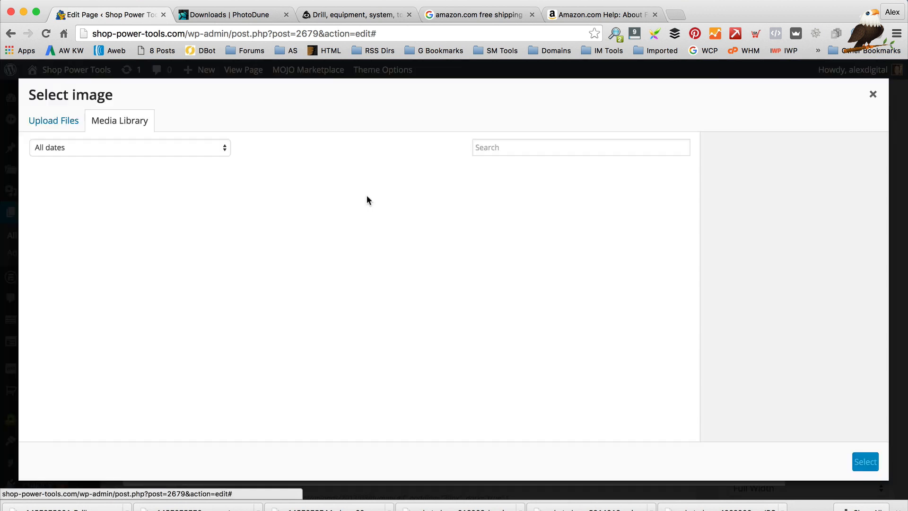
{"action": "left_click", "coordinate": [71, 122]}
{"action": "left_click", "coordinate": [456, 302]}
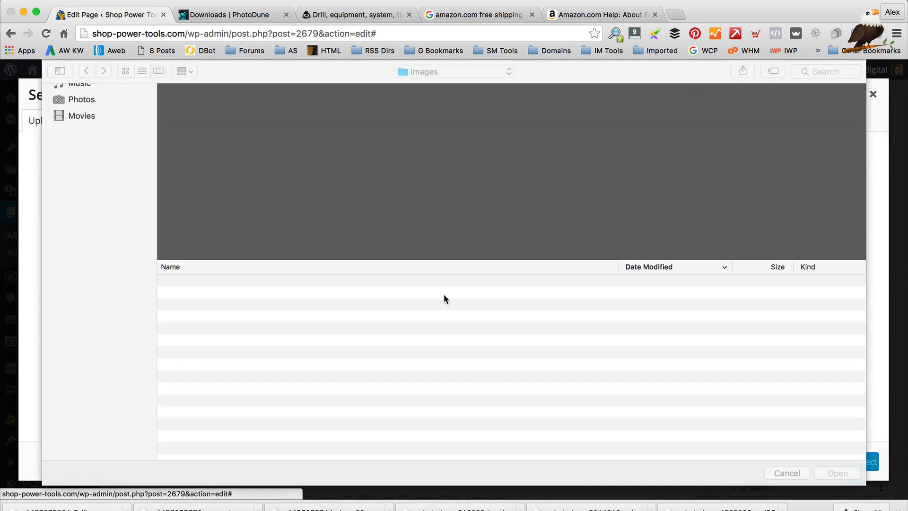
{"action": "left_click", "coordinate": [261, 286]}
{"action": "left_click", "coordinate": [262, 280]}
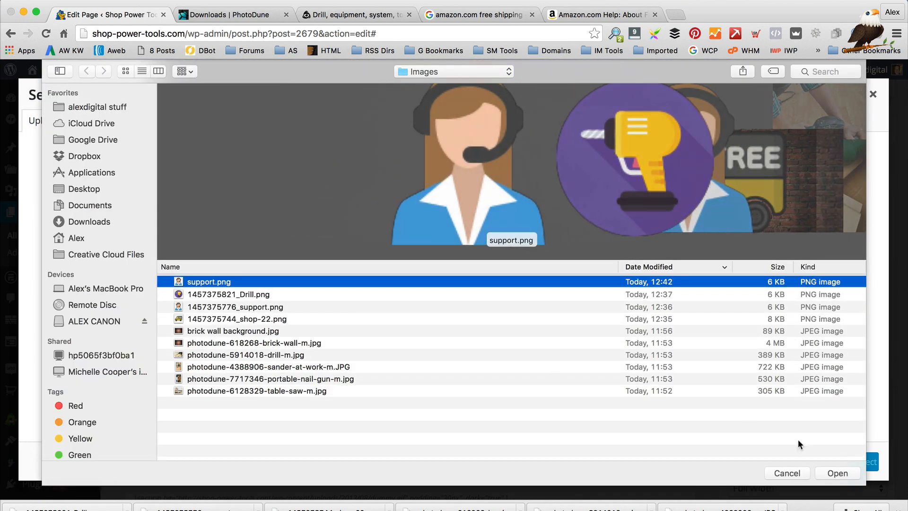
{"action": "left_click", "coordinate": [836, 472]}
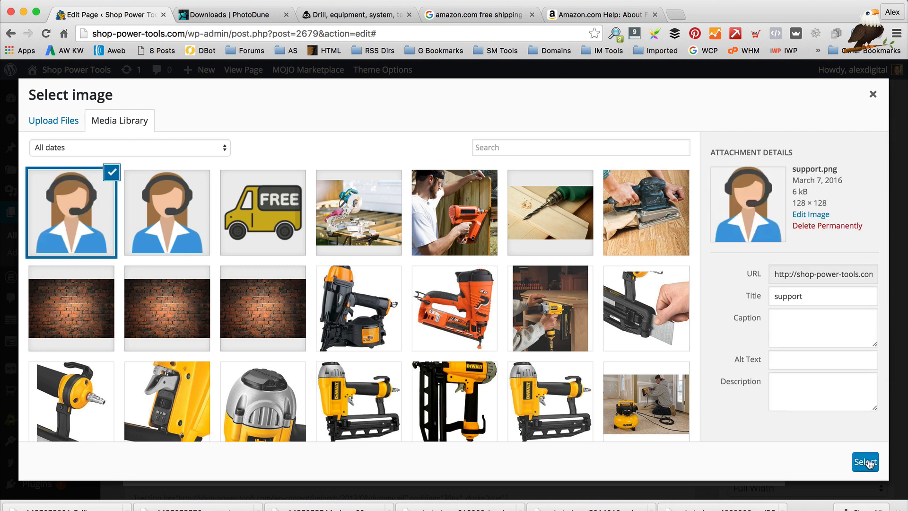
{"action": "left_click", "coordinate": [865, 461]}
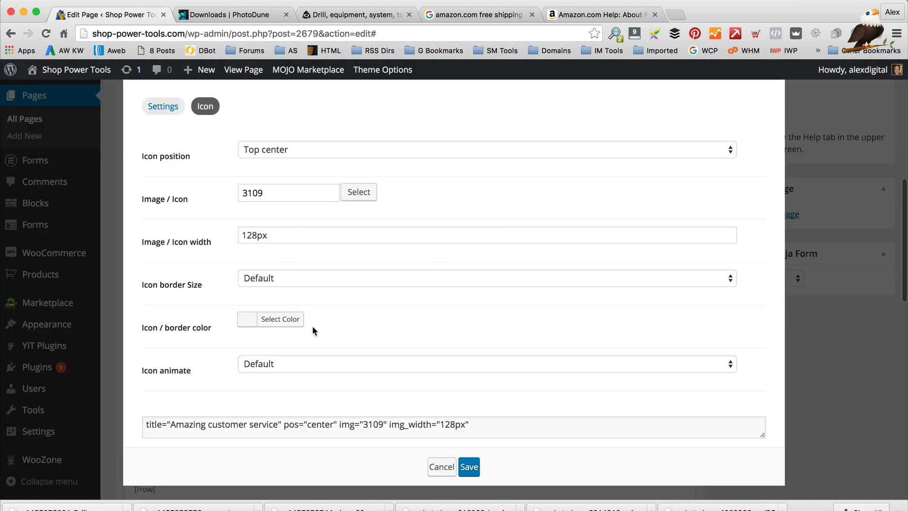
{"action": "left_click", "coordinate": [471, 471]}
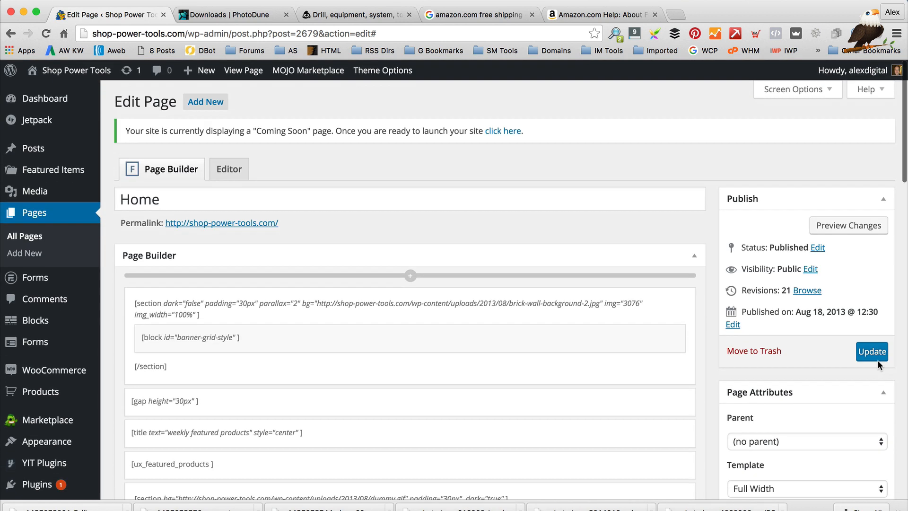
{"action": "left_click", "coordinate": [871, 351]}
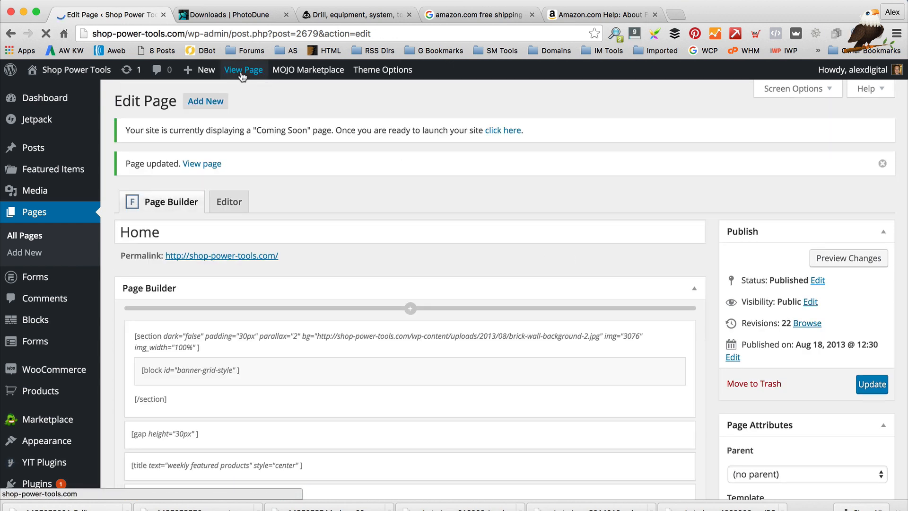
- View the live homepage and scroll down to the Our Categories section
{"action": "left_click", "coordinate": [242, 76]}
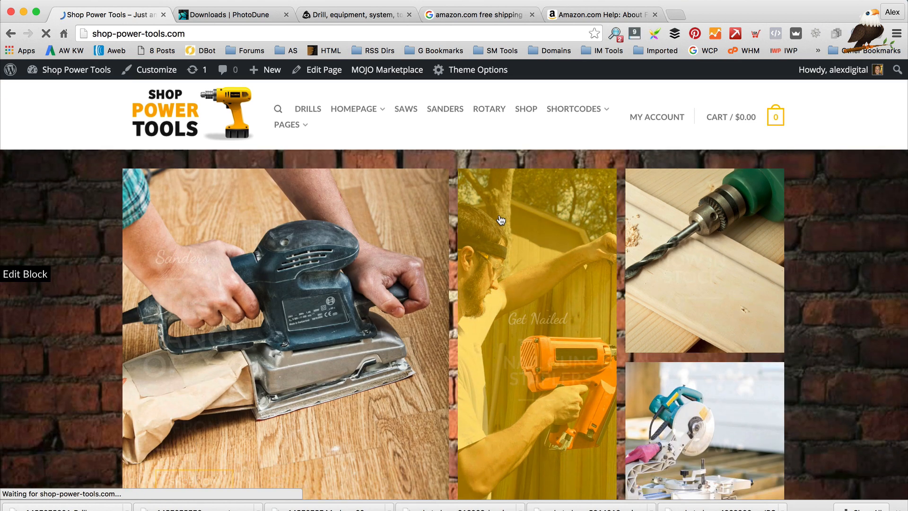
{"action": "scroll", "coordinate": [501, 220], "scroll_direction": "down", "scroll_amount": 15}
{"action": "scroll", "coordinate": [503, 219], "scroll_direction": "down", "scroll_amount": 7}
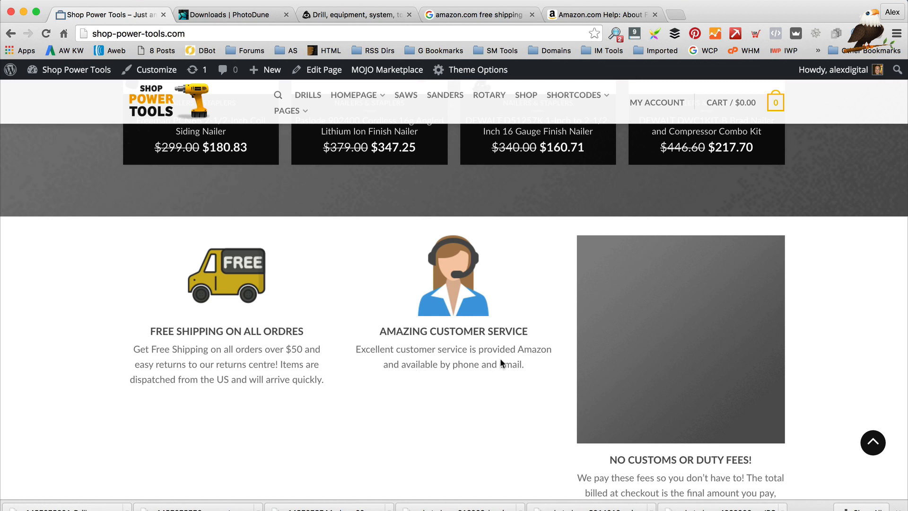
{"action": "scroll", "coordinate": [502, 359], "scroll_direction": "down", "scroll_amount": 1}
{"action": "scroll", "coordinate": [594, 287], "scroll_direction": "down", "scroll_amount": 2}
{"action": "scroll", "coordinate": [594, 286], "scroll_direction": "up", "scroll_amount": 2}
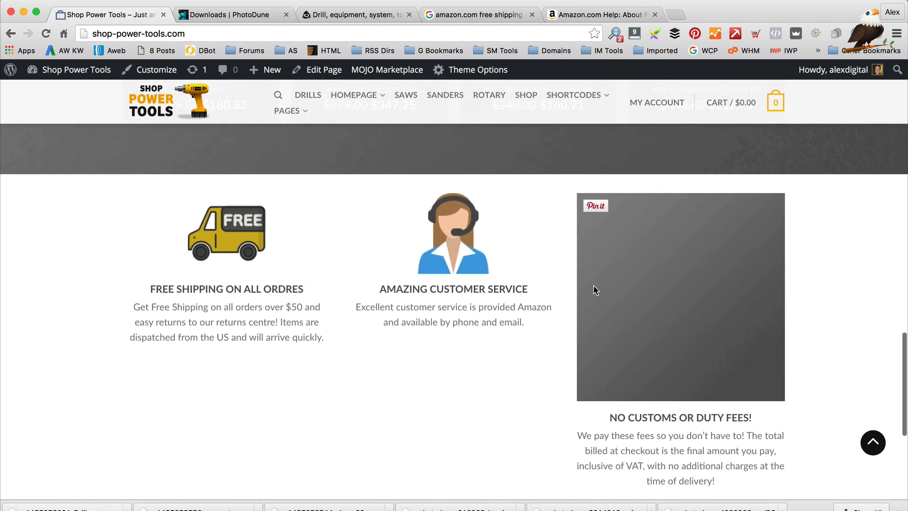
{"action": "scroll", "coordinate": [588, 293], "scroll_direction": "down", "scroll_amount": 1}
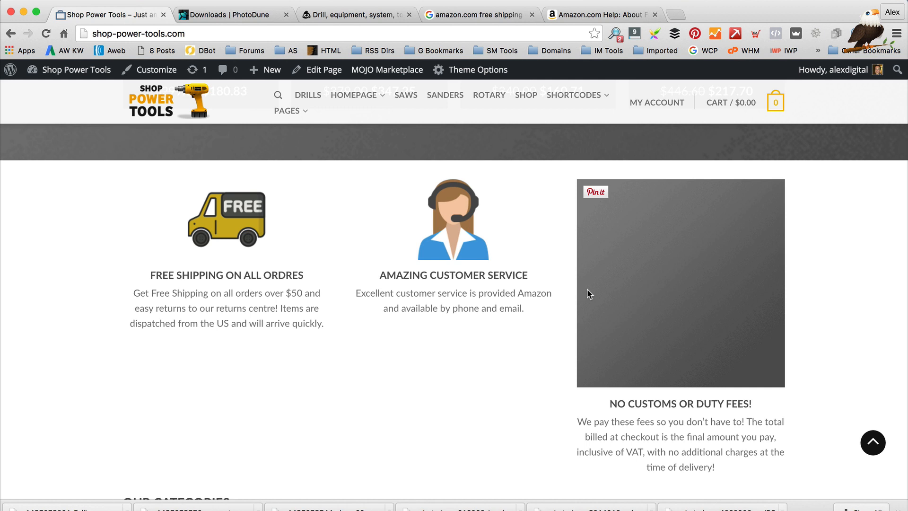
{"action": "scroll", "coordinate": [481, 251], "scroll_direction": "down", "scroll_amount": 5}
{"action": "scroll", "coordinate": [478, 255], "scroll_direction": "down", "scroll_amount": 1}
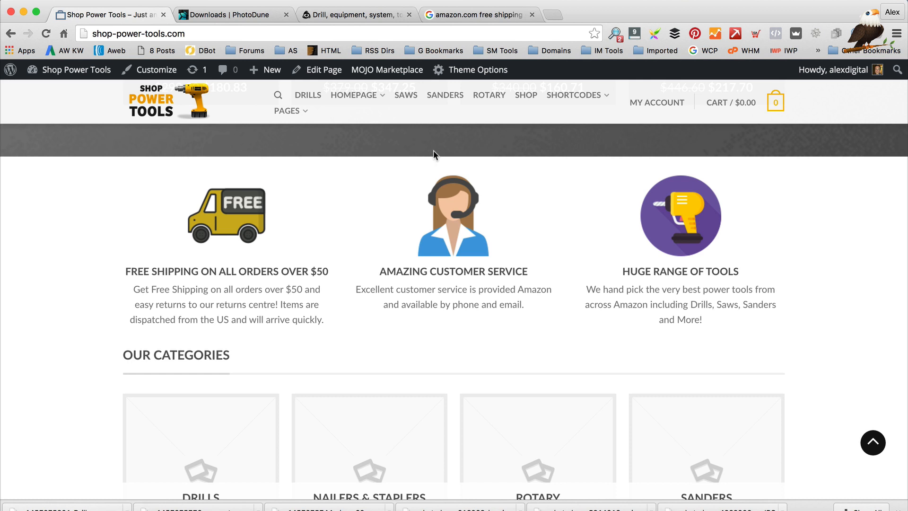
{"action": "scroll", "coordinate": [433, 150], "scroll_direction": "down", "scroll_amount": 3}
{"action": "scroll", "coordinate": [368, 257], "scroll_direction": "down", "scroll_amount": 1}
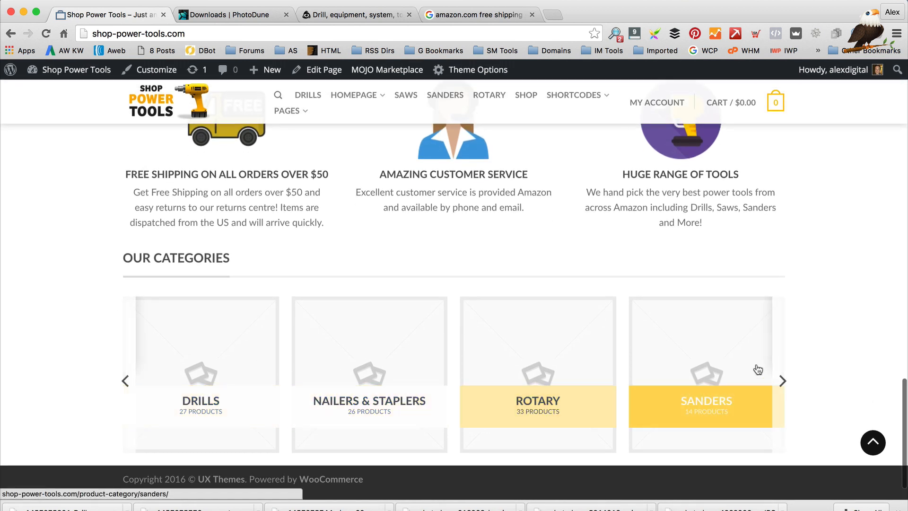
- Page the category carousel forward and back, then open the Drills category
{"action": "left_click", "coordinate": [784, 381]}
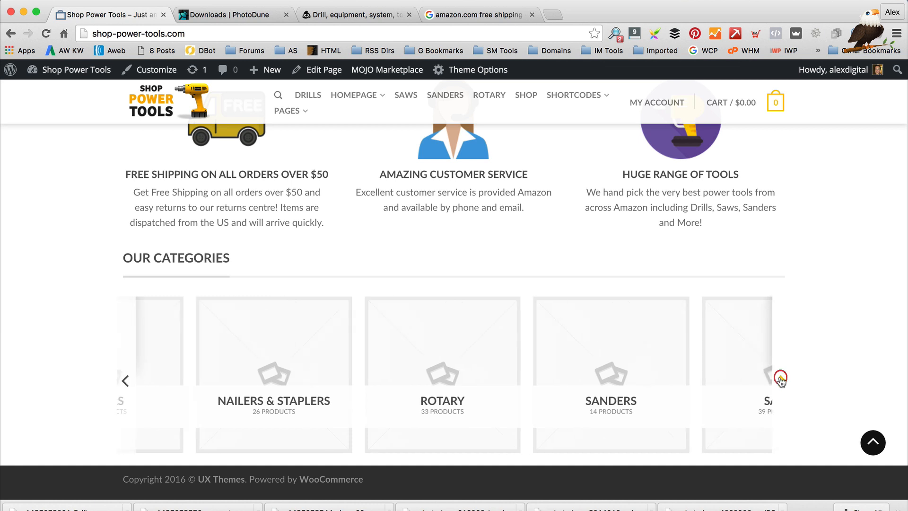
{"action": "left_click", "coordinate": [125, 382]}
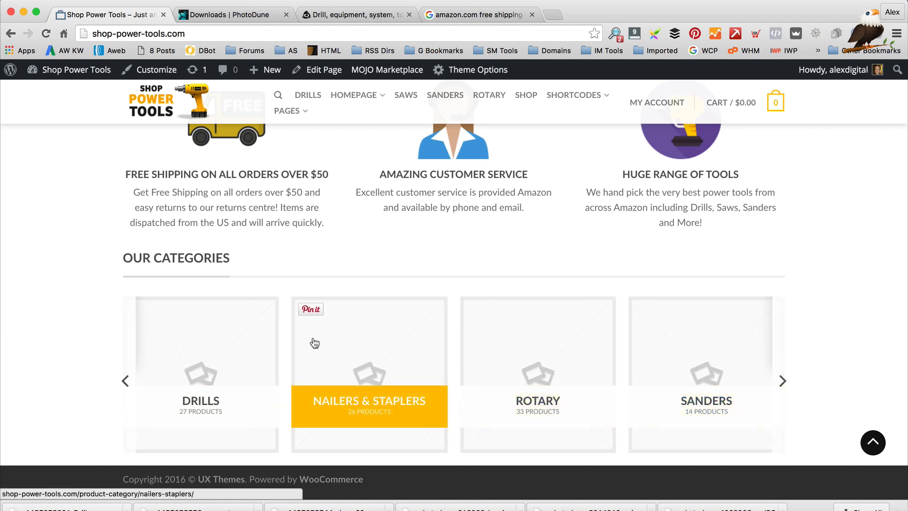
{"action": "left_click", "coordinate": [236, 348]}
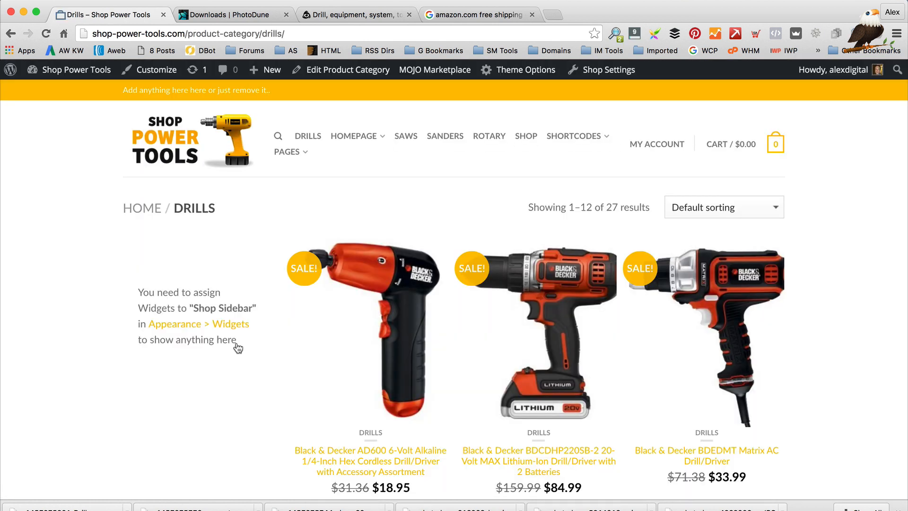
- Set the drill-in-wood photo as the Drills category thumbnail and update the category
{"action": "left_click", "coordinate": [360, 73]}
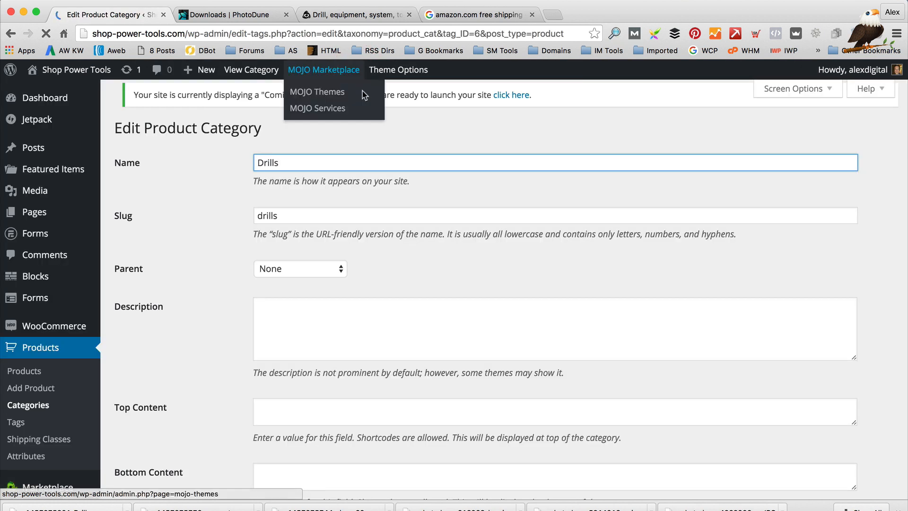
{"action": "scroll", "coordinate": [489, 226], "scroll_direction": "down", "scroll_amount": 4}
{"action": "scroll", "coordinate": [488, 228], "scroll_direction": "down", "scroll_amount": 1}
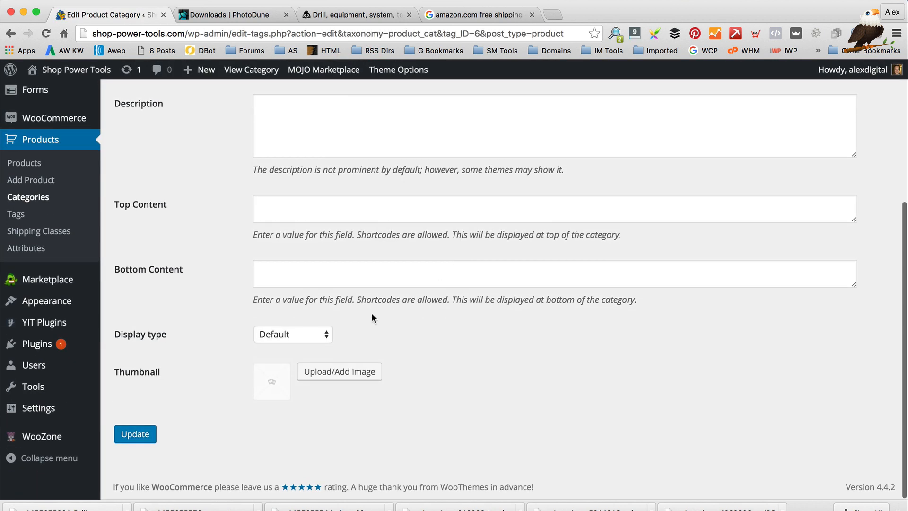
{"action": "left_click", "coordinate": [361, 374]}
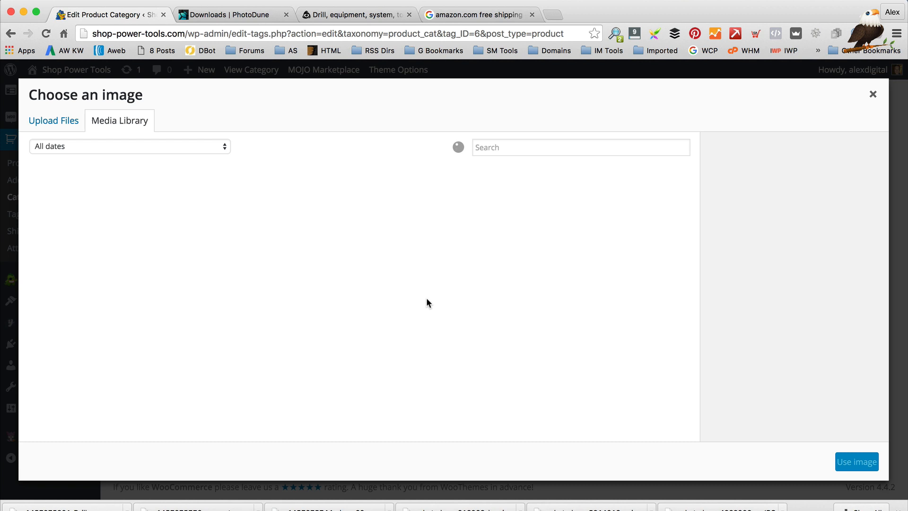
{"action": "scroll", "coordinate": [381, 255], "scroll_direction": "down", "scroll_amount": 2}
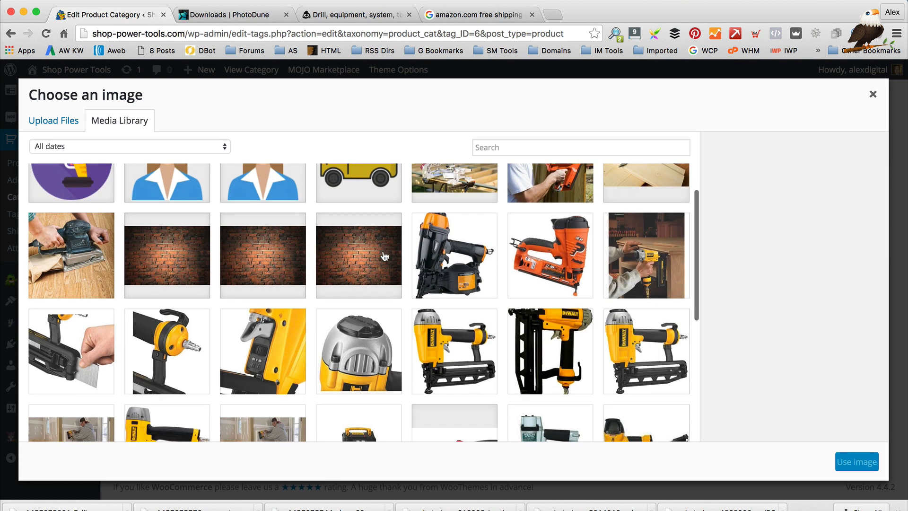
{"action": "scroll", "coordinate": [312, 321], "scroll_direction": "up", "scroll_amount": 2}
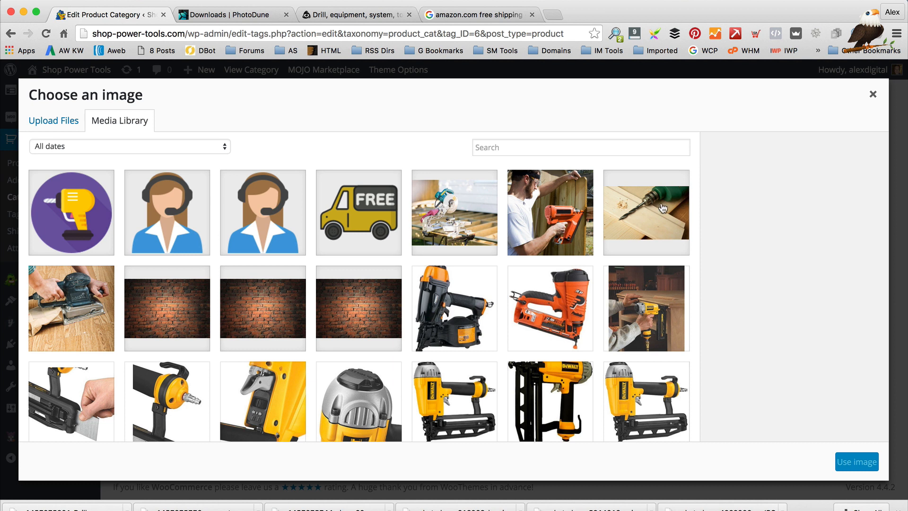
{"action": "left_click", "coordinate": [663, 208]}
{"action": "left_click", "coordinate": [867, 467]}
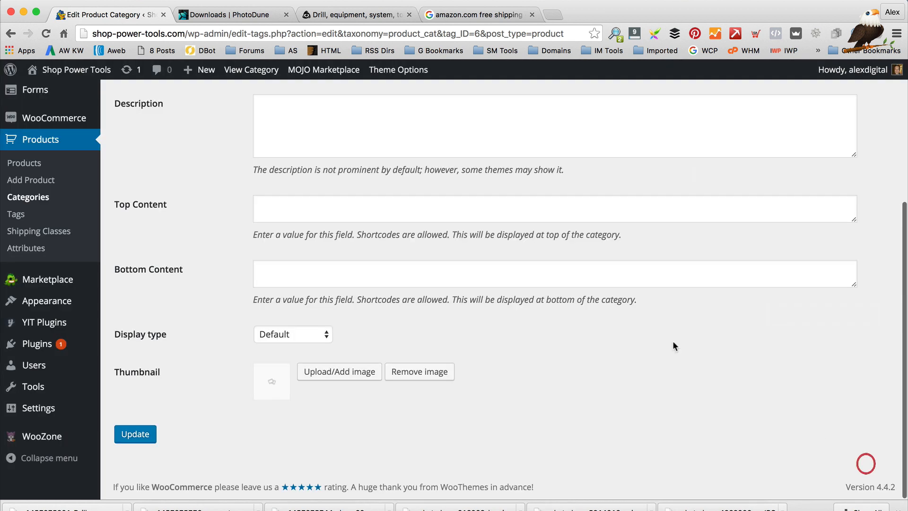
{"action": "left_click", "coordinate": [135, 433]}
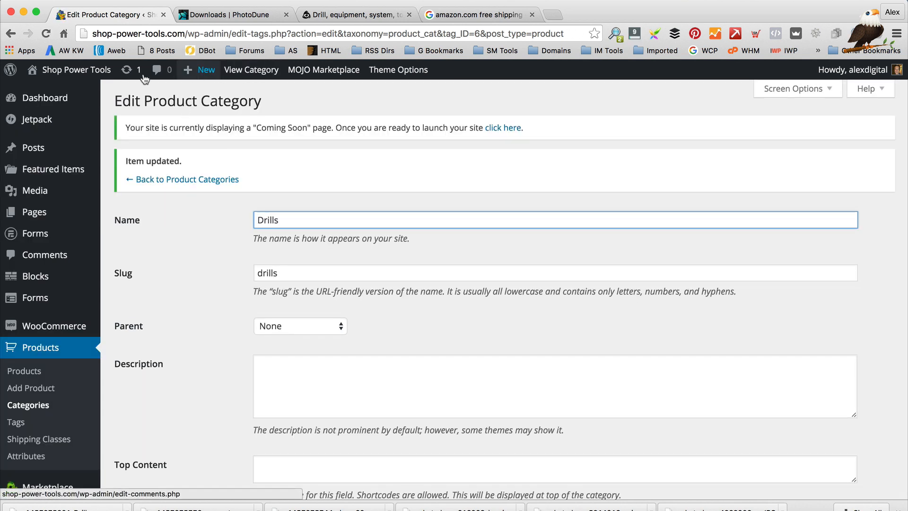
- Visit the store and scroll to the new Drills tile in Our Categories
{"action": "mouse_move", "coordinate": [71, 70]}
{"action": "left_click", "coordinate": [57, 108]}
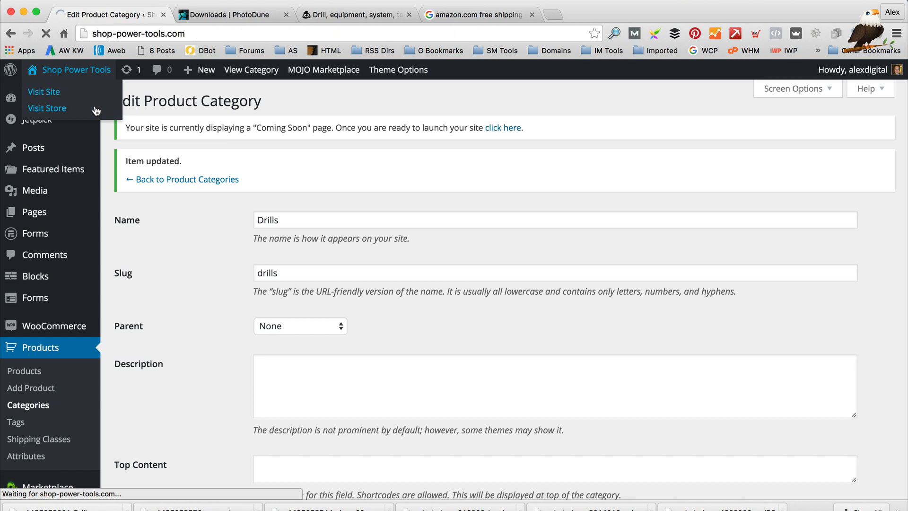
{"action": "scroll", "coordinate": [392, 230], "scroll_direction": "down", "scroll_amount": 15}
{"action": "scroll", "coordinate": [392, 229], "scroll_direction": "down", "scroll_amount": 5}
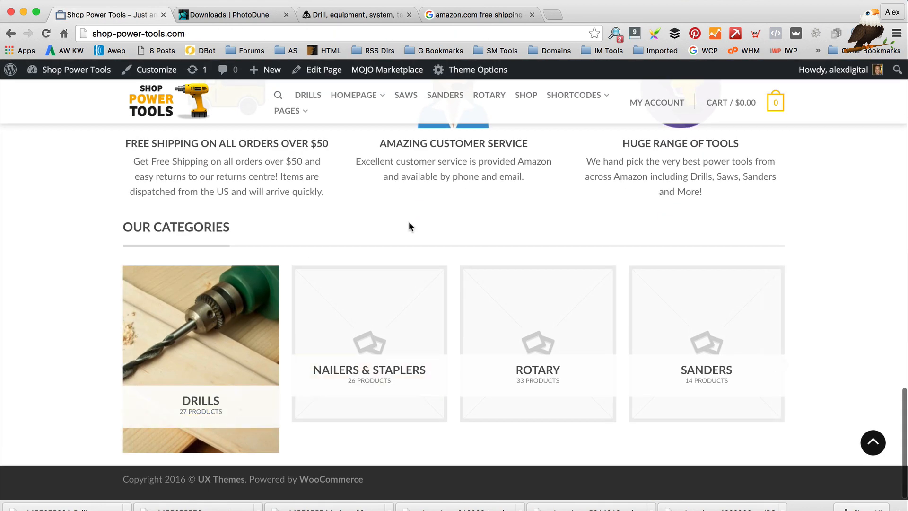
- Set the Portable Nail Gun photo as the Nailers & Staplers category thumbnail
{"action": "left_click", "coordinate": [384, 318]}
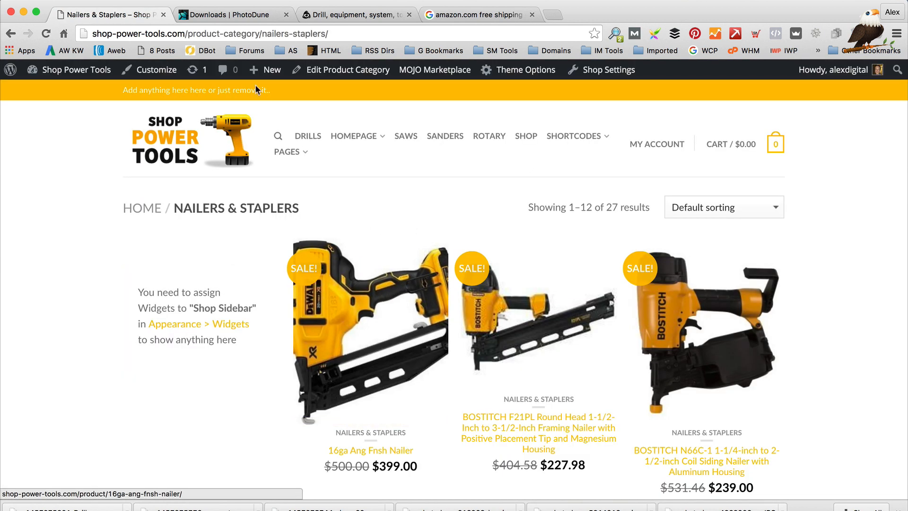
{"action": "left_click", "coordinate": [336, 71]}
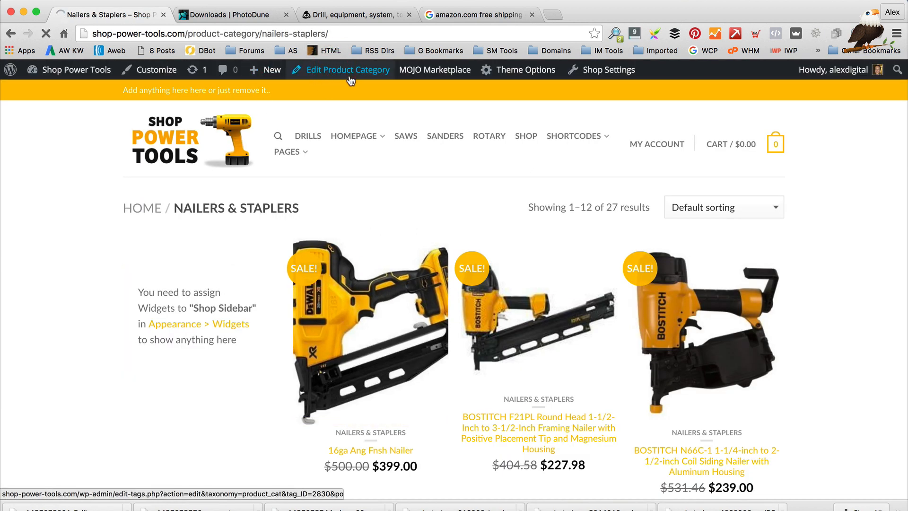
{"action": "scroll", "coordinate": [367, 155], "scroll_direction": "down", "scroll_amount": 5}
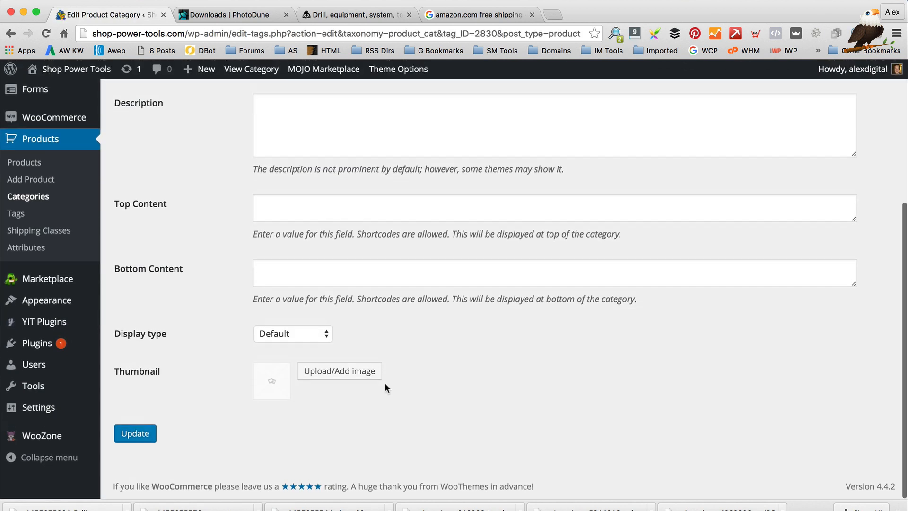
{"action": "left_click", "coordinate": [350, 371]}
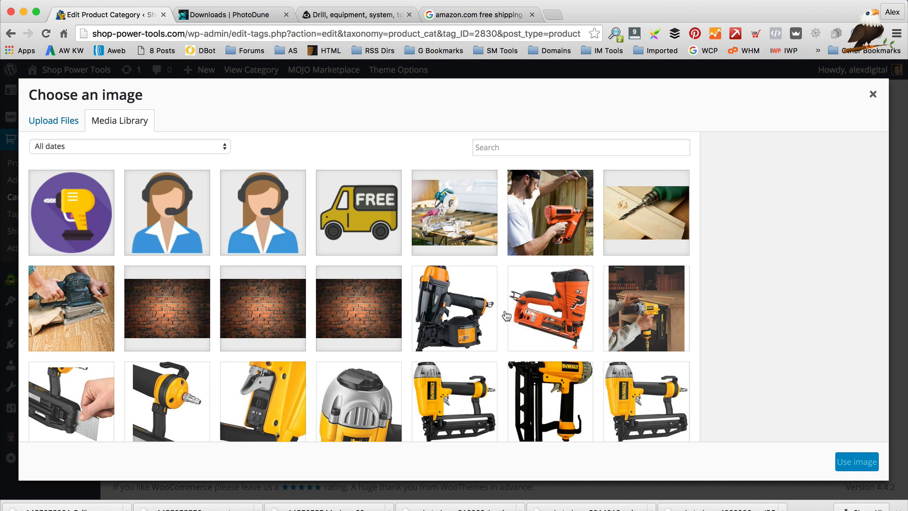
{"action": "left_click", "coordinate": [548, 215]}
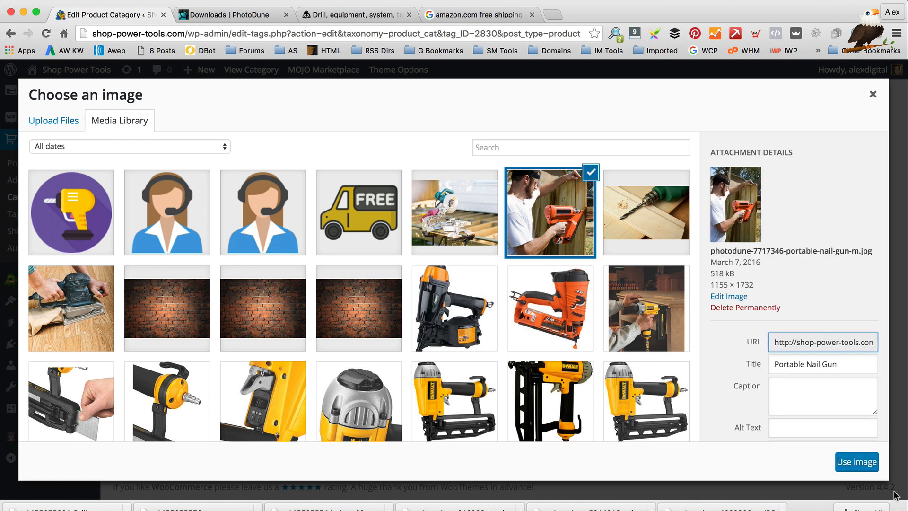
{"action": "left_click", "coordinate": [863, 467]}
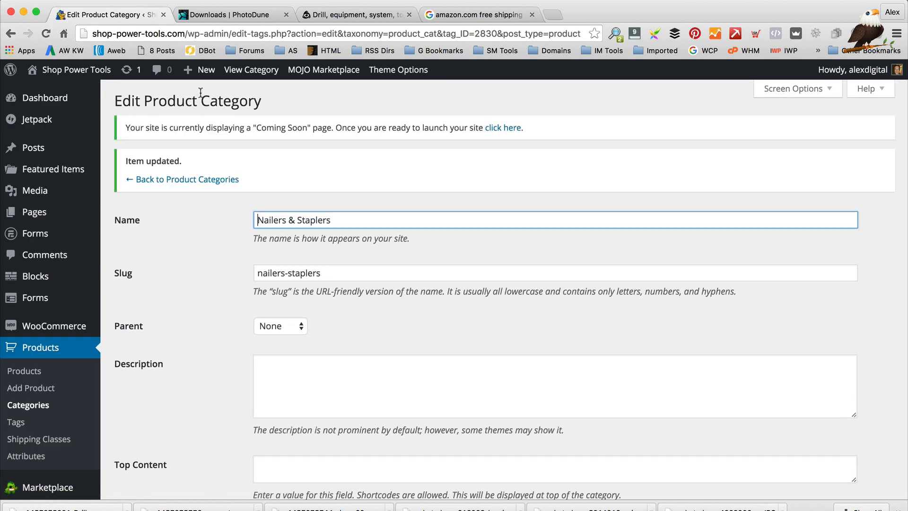
- Return to the storefront homepage to check the Nailers & Staplers tile
{"action": "mouse_move", "coordinate": [72, 74]}
{"action": "left_click", "coordinate": [65, 93]}
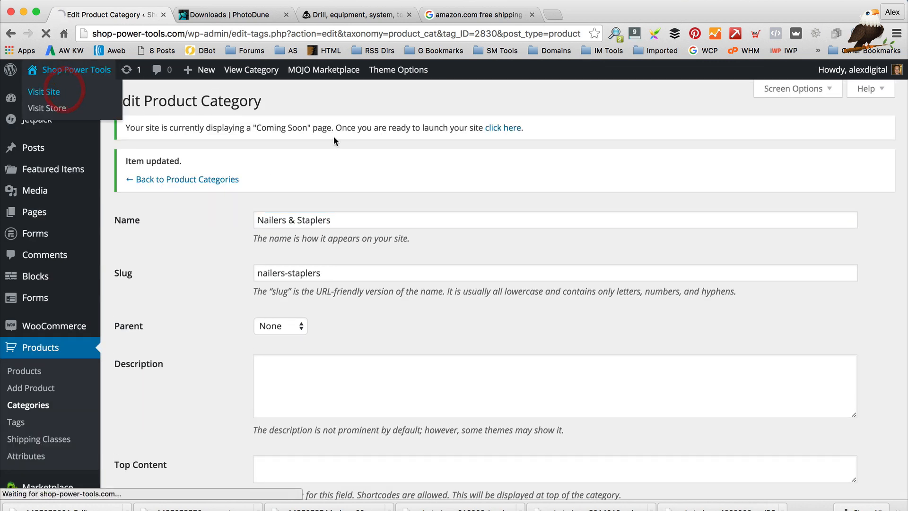
{"action": "scroll", "coordinate": [383, 167], "scroll_direction": "down", "scroll_amount": 20}
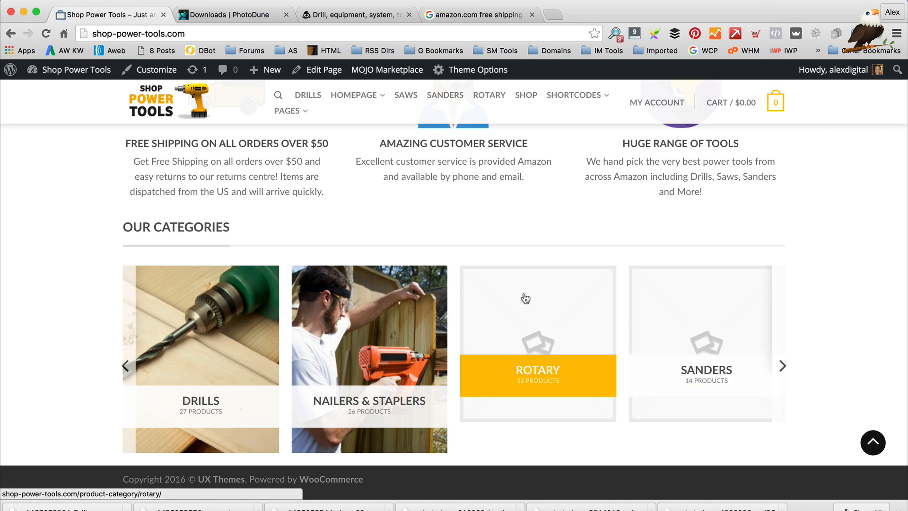
- Open the Sanders product category for editing
{"action": "left_click", "coordinate": [688, 316]}
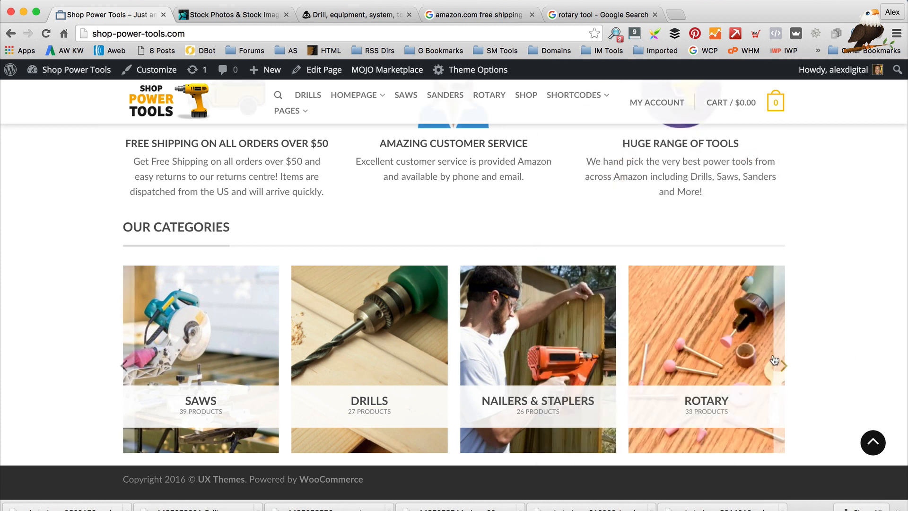
- Check the new photo tiles in the category carousel, then return to the page top
{"action": "left_click", "coordinate": [779, 371]}
{"action": "left_click", "coordinate": [781, 370]}
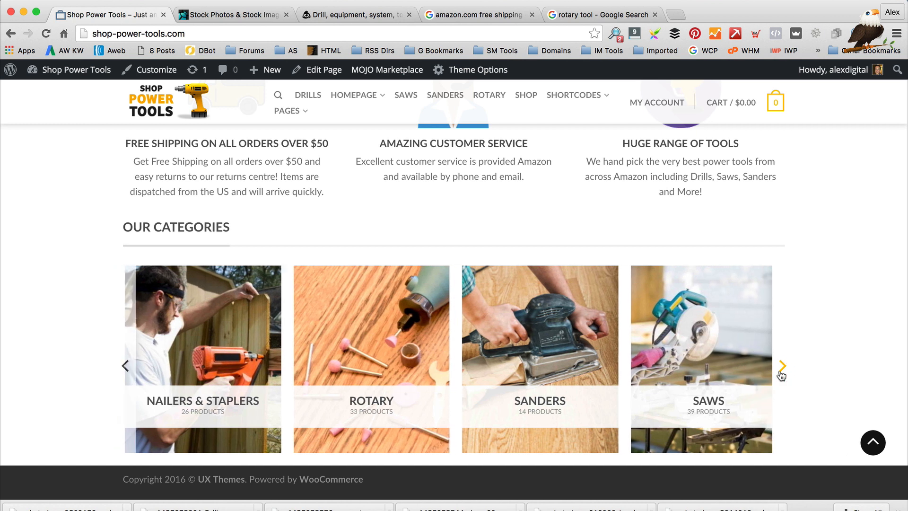
{"action": "scroll", "coordinate": [779, 371], "scroll_direction": "up", "scroll_amount": 3}
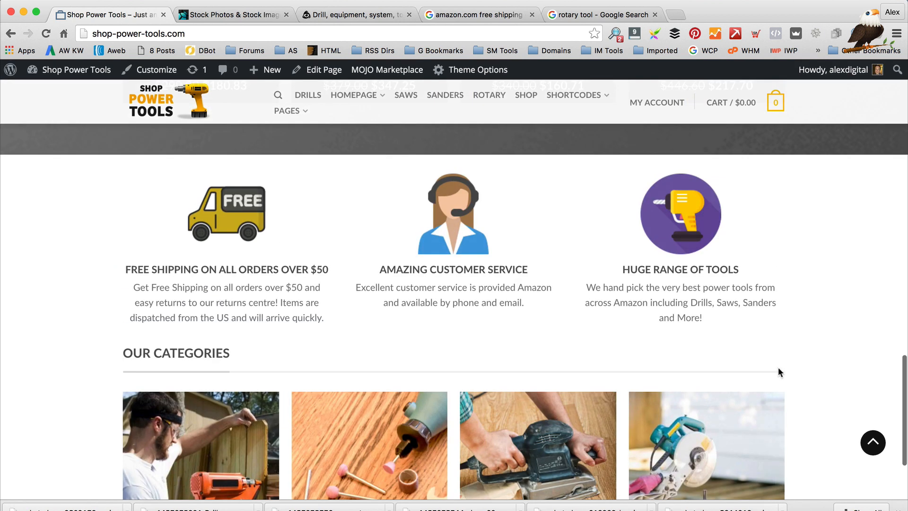
{"action": "scroll", "coordinate": [680, 305], "scroll_direction": "up", "scroll_amount": 3}
{"action": "scroll", "coordinate": [669, 311], "scroll_direction": "up", "scroll_amount": 6}
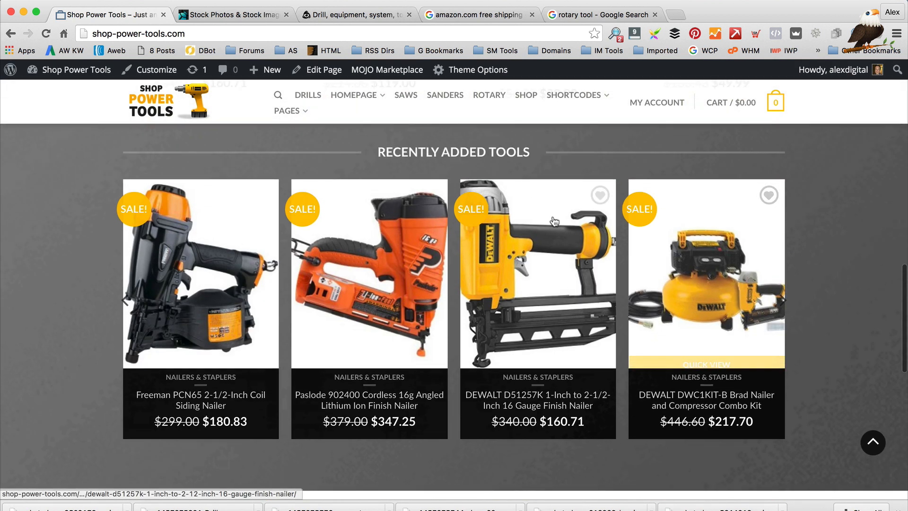
{"action": "mouse_move", "coordinate": [565, 98]}
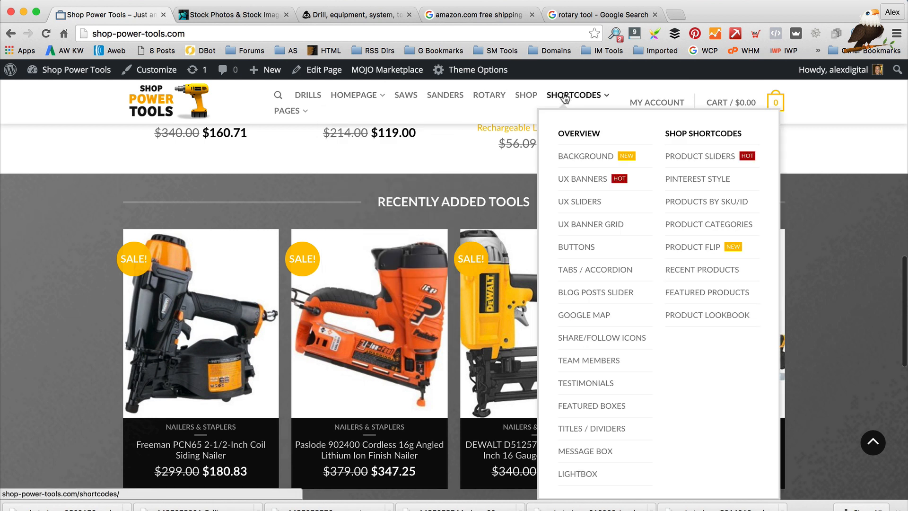
{"action": "mouse_move", "coordinate": [358, 89]}
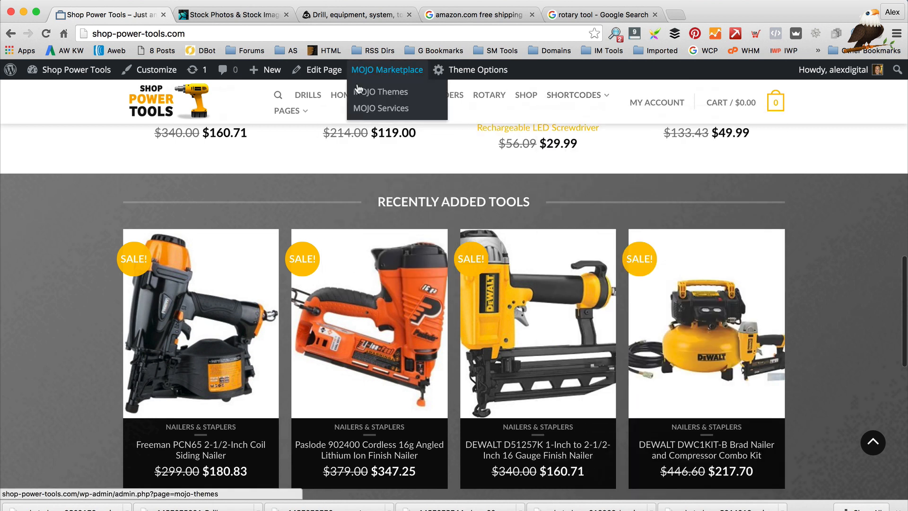
{"action": "scroll", "coordinate": [339, 166], "scroll_direction": "up", "scroll_amount": 10}
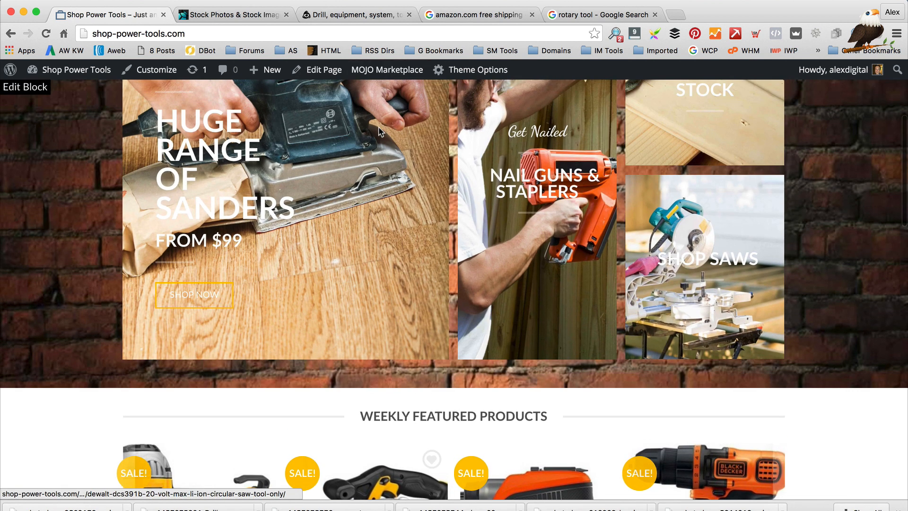
{"action": "scroll", "coordinate": [376, 172], "scroll_direction": "up", "scroll_amount": 5}
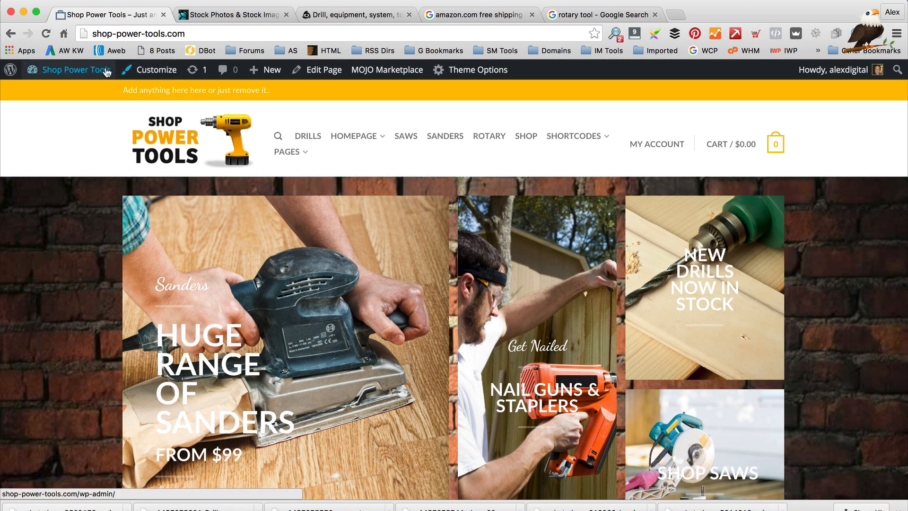
{"action": "mouse_move", "coordinate": [105, 72]}
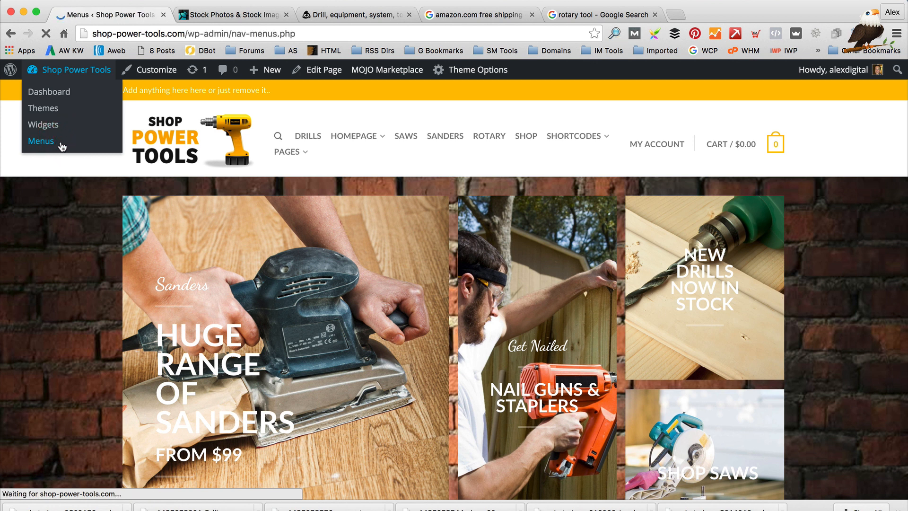
- Remove the Long, Simple and Ultra simple sub items from Homepage
{"action": "scroll", "coordinate": [440, 213], "scroll_direction": "down", "scroll_amount": 2}
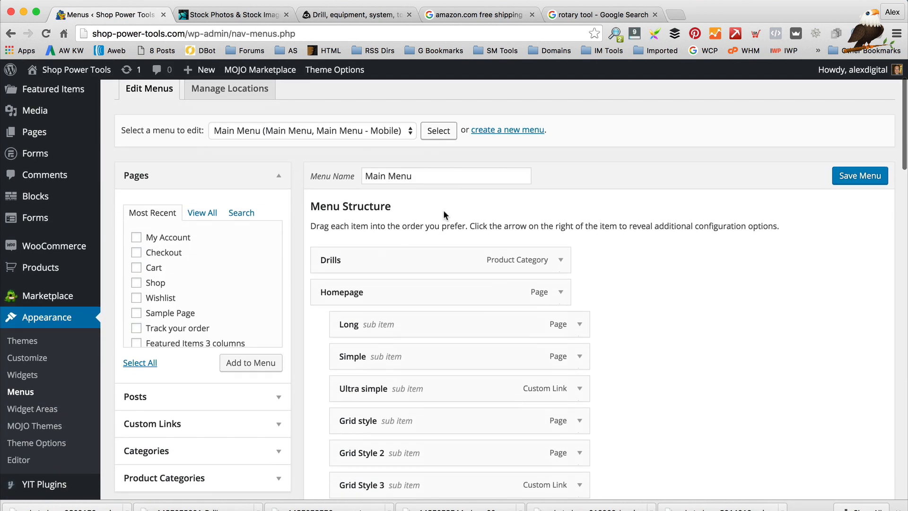
{"action": "scroll", "coordinate": [443, 212], "scroll_direction": "down", "scroll_amount": 3}
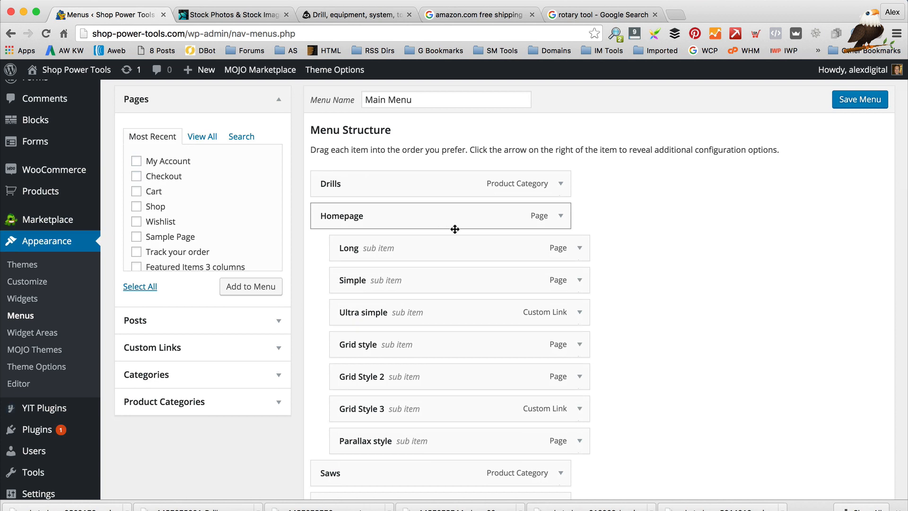
{"action": "left_click", "coordinate": [564, 217]}
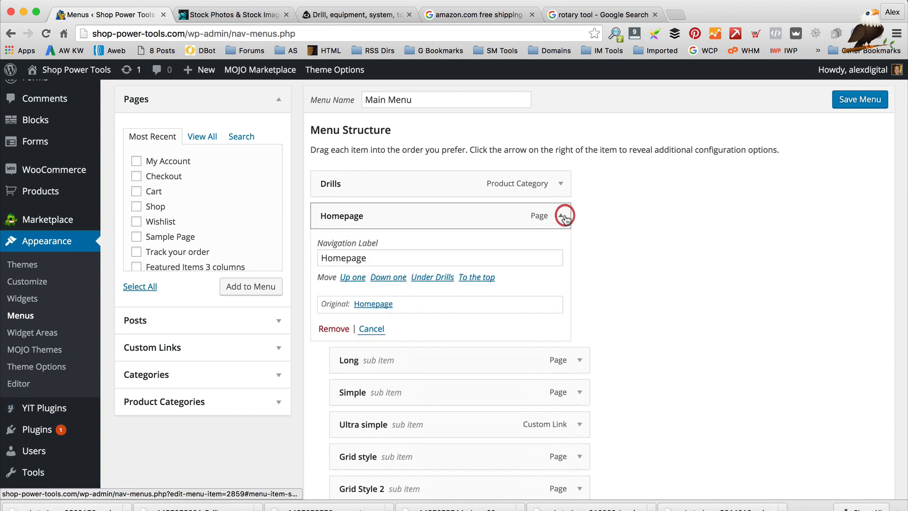
{"action": "scroll", "coordinate": [565, 219], "scroll_direction": "down", "scroll_amount": 1}
{"action": "left_click", "coordinate": [569, 222]}
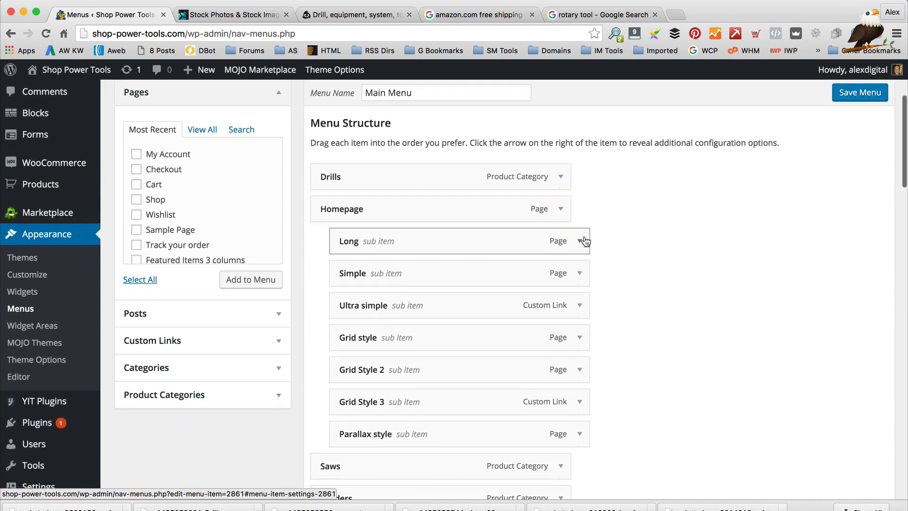
{"action": "scroll", "coordinate": [584, 241], "scroll_direction": "down", "scroll_amount": 3}
{"action": "left_click", "coordinate": [578, 169]}
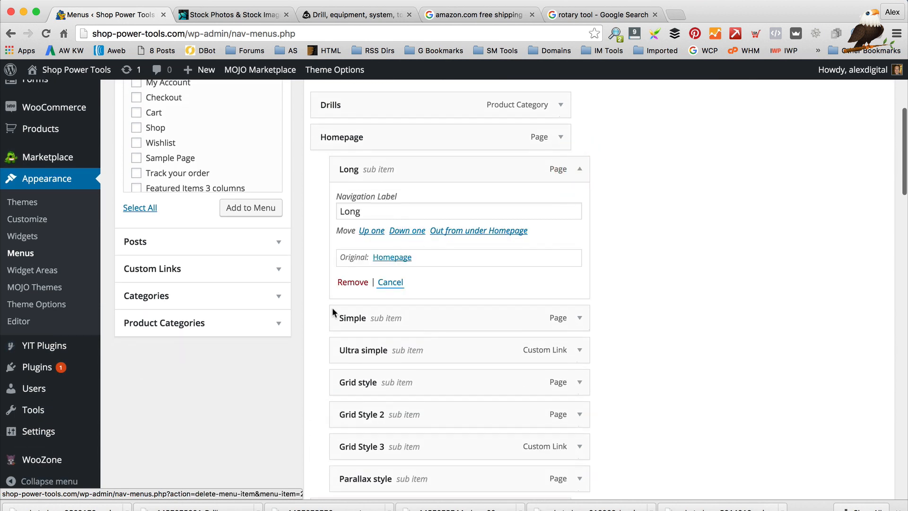
{"action": "left_click", "coordinate": [350, 283]}
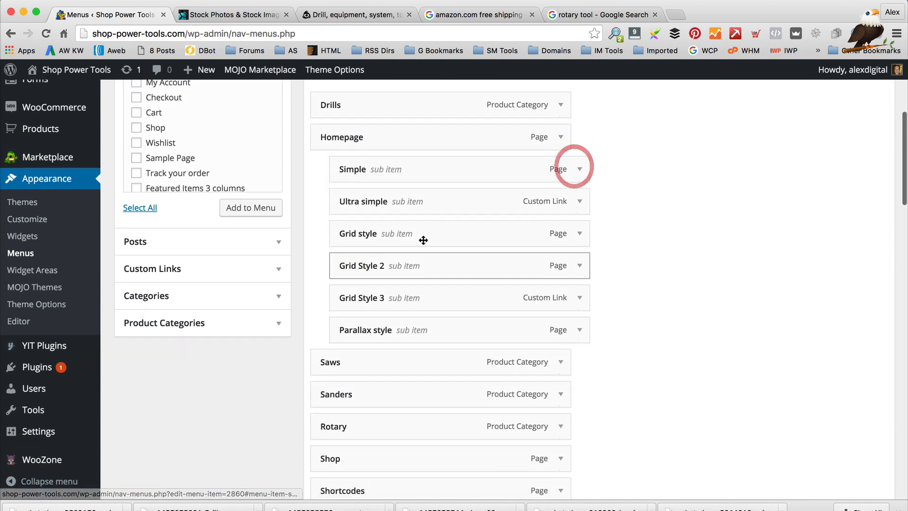
{"action": "left_click", "coordinate": [579, 171]}
{"action": "left_click", "coordinate": [350, 283]}
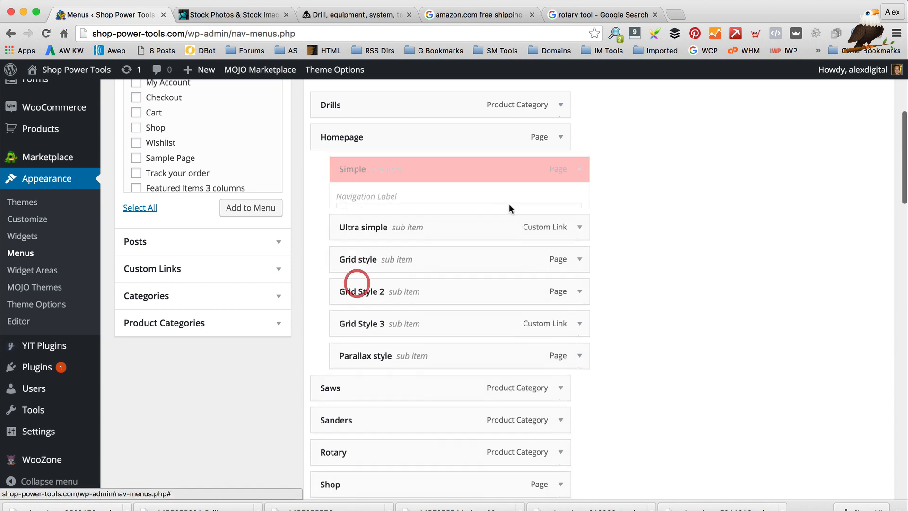
{"action": "left_click", "coordinate": [579, 169]}
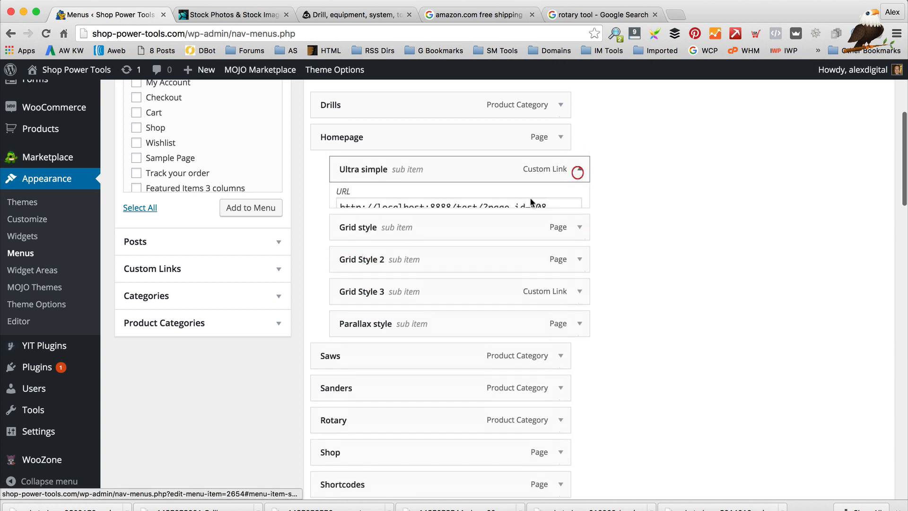
{"action": "left_click", "coordinate": [353, 293]}
- Remove the Grid style, Grid Style 2, Grid Style 3 and Parallax style sub items
{"action": "left_click", "coordinate": [579, 169]}
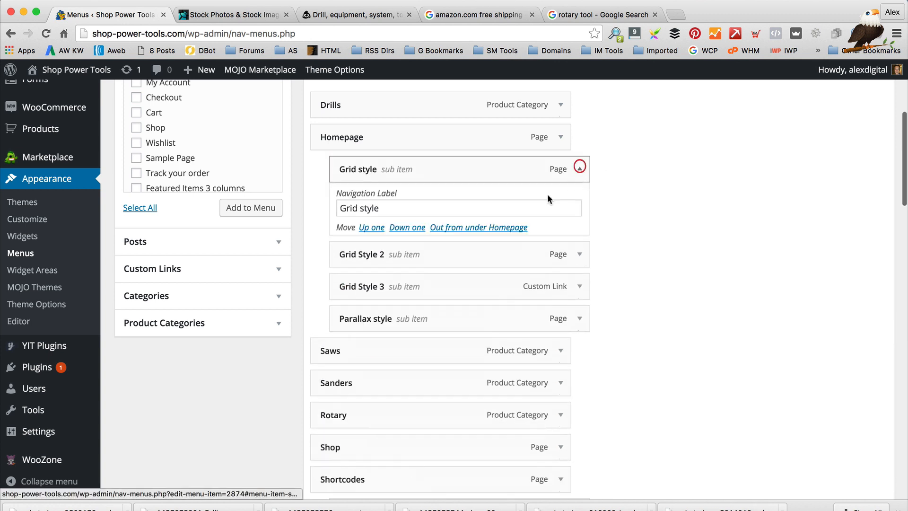
{"action": "left_click", "coordinate": [352, 282]}
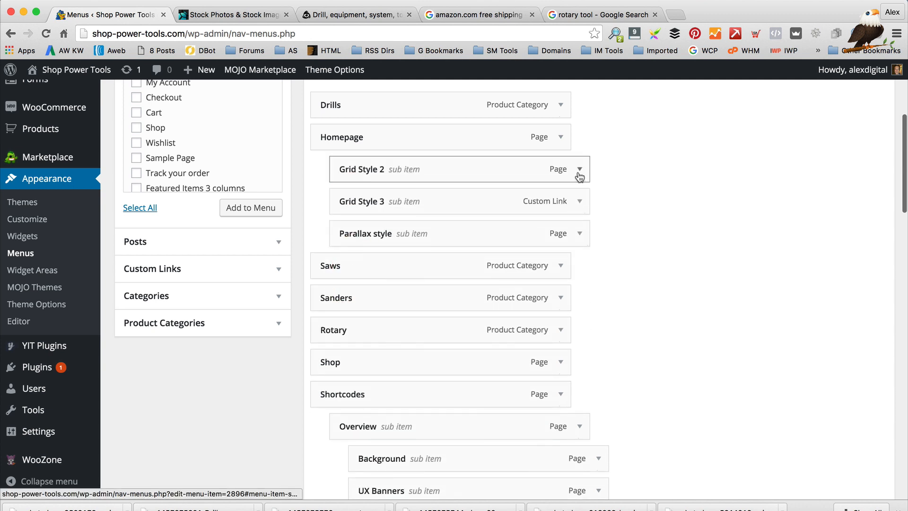
{"action": "left_click", "coordinate": [580, 169]}
{"action": "left_click", "coordinate": [345, 282]}
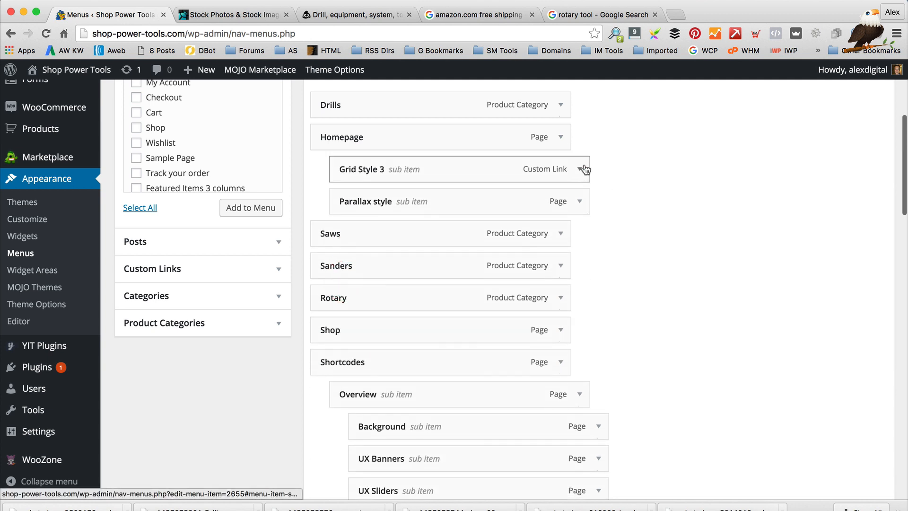
{"action": "left_click", "coordinate": [580, 169]}
{"action": "left_click", "coordinate": [580, 169]}
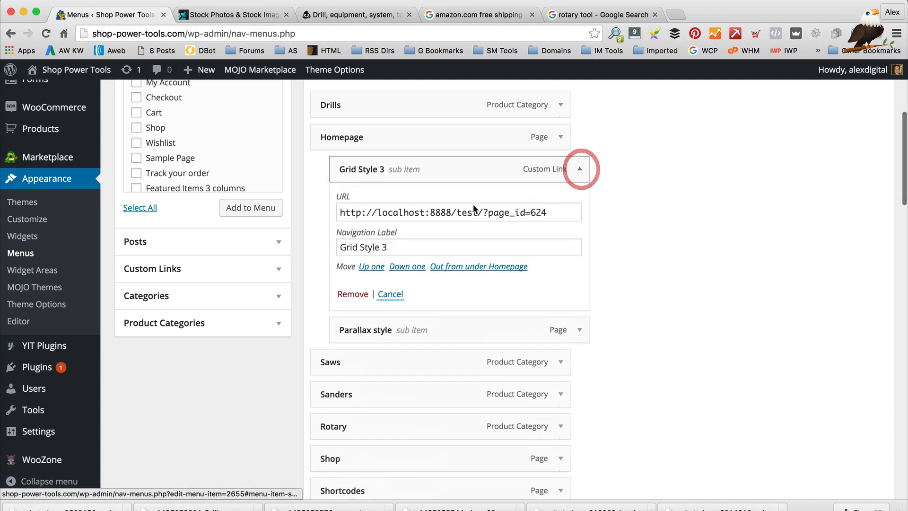
{"action": "left_click", "coordinate": [352, 294]}
{"action": "left_click", "coordinate": [578, 169]}
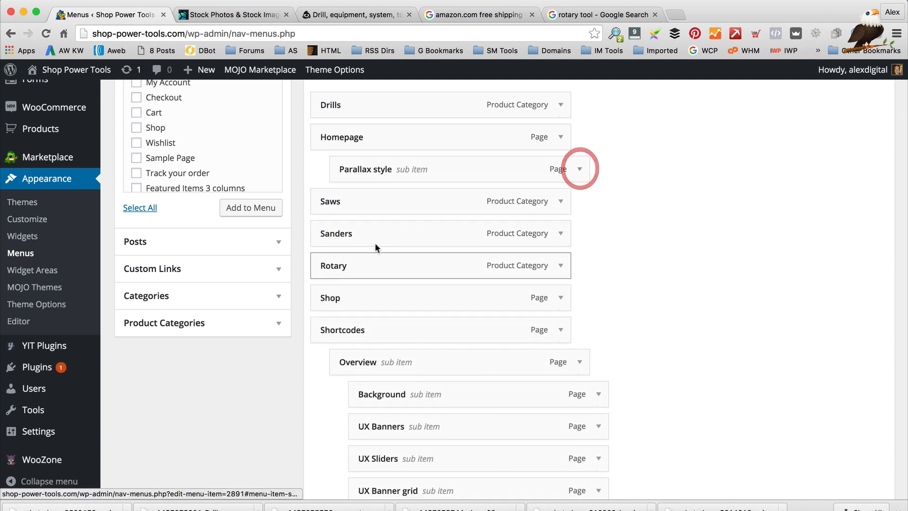
{"action": "left_click", "coordinate": [579, 170]}
{"action": "left_click", "coordinate": [353, 282]}
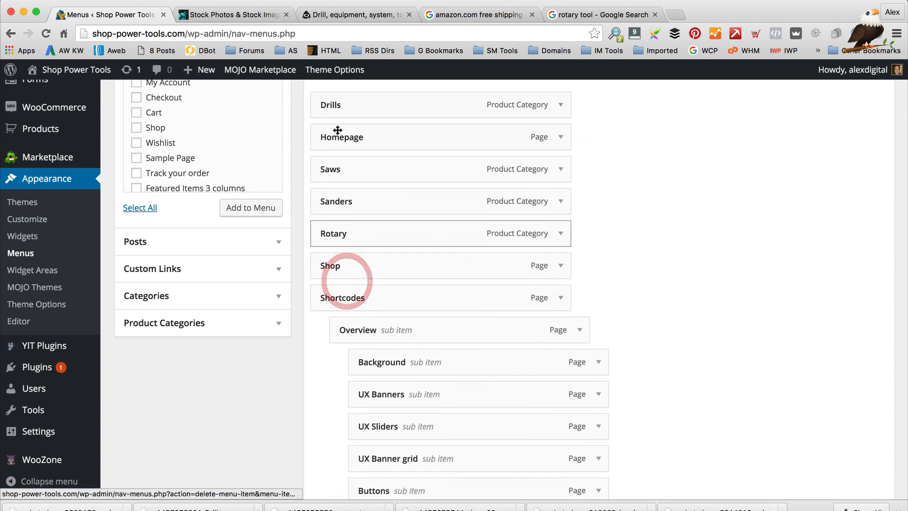
- Move Homepage above Drills, relabel it Home, and start relabelling Shop as All
{"action": "left_click_drag", "start_coordinate": [353, 138], "coordinate": [344, 104]}
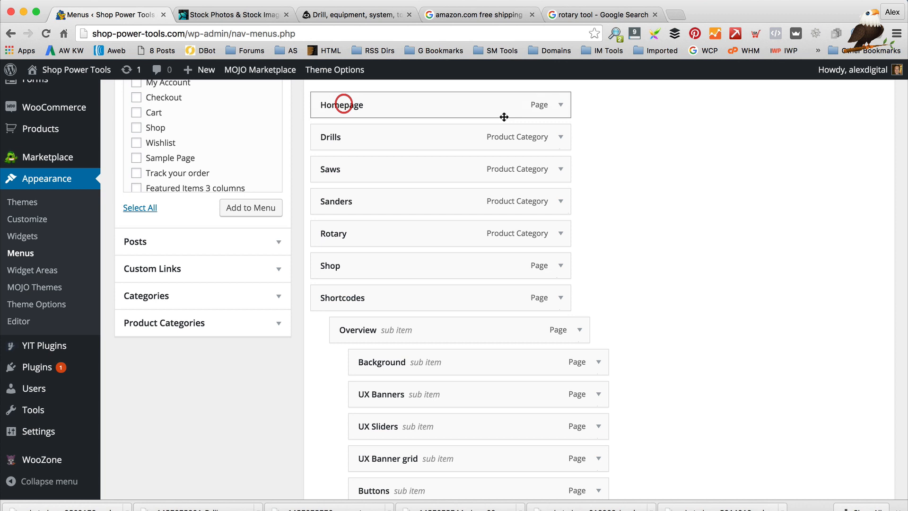
{"action": "left_click", "coordinate": [560, 105]}
{"action": "left_click_drag", "start_coordinate": [367, 147], "coordinate": [347, 144]}
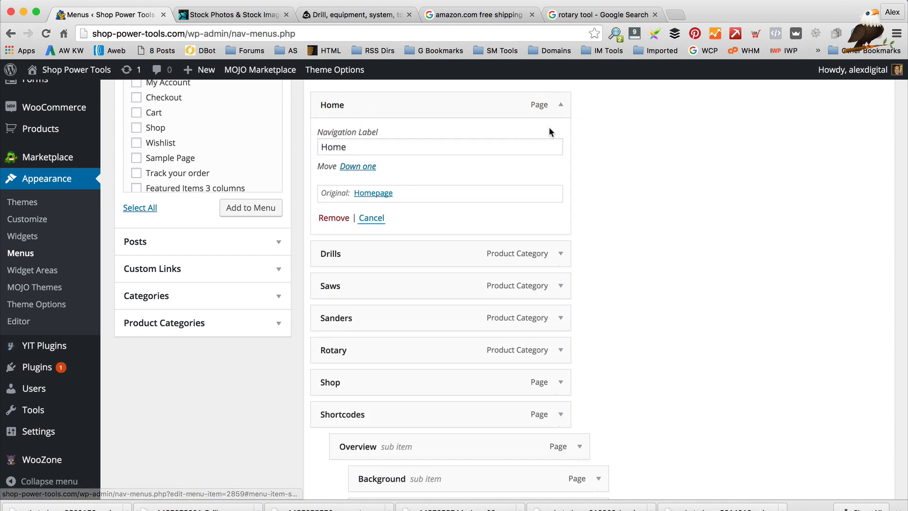
{"action": "left_click", "coordinate": [561, 104]}
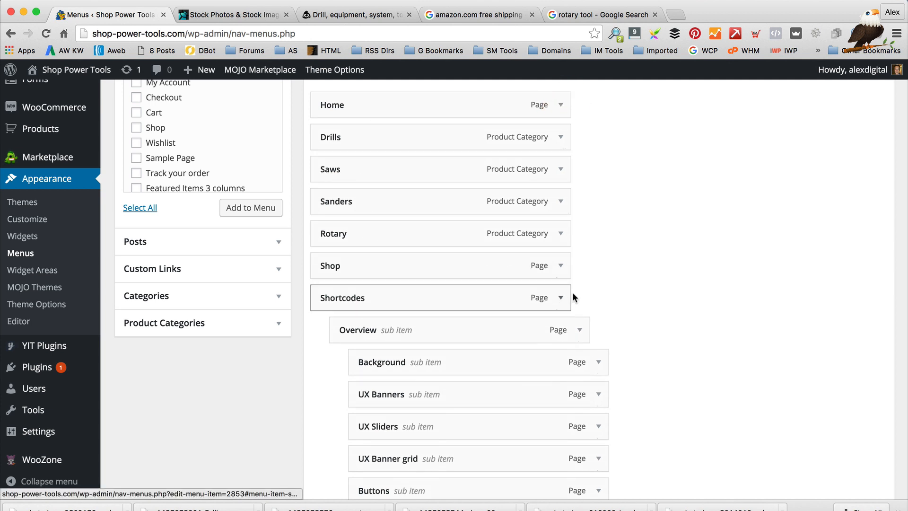
{"action": "left_click", "coordinate": [563, 264]}
{"action": "left_click", "coordinate": [381, 307]}
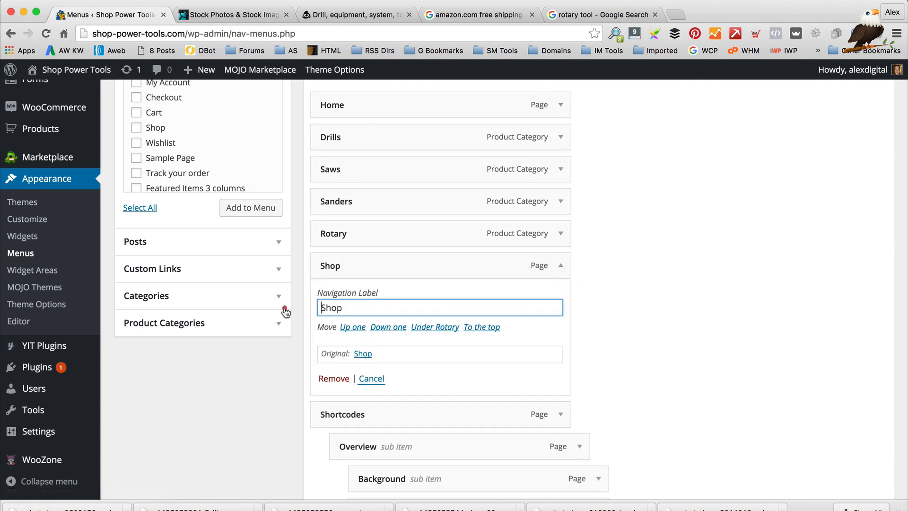
- Place All directly under Home and remove the Shortcodes and Overview items
{"action": "left_click", "coordinate": [561, 264]}
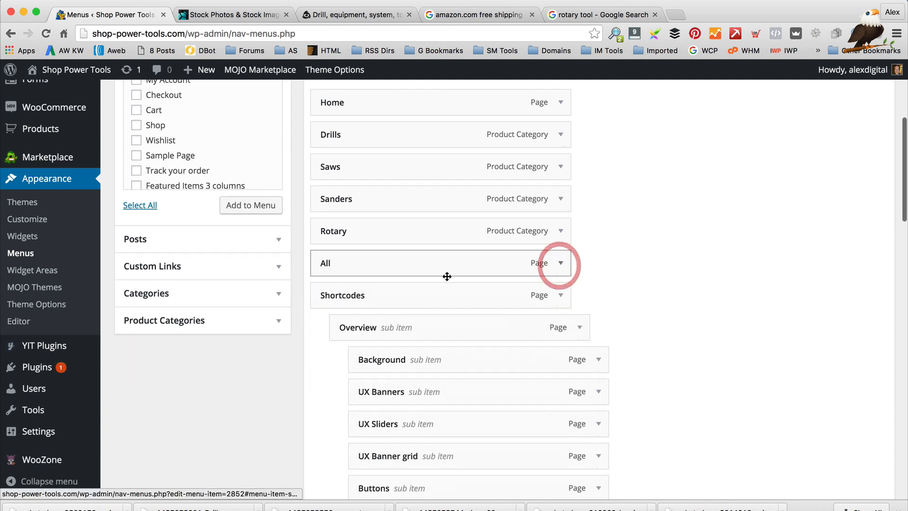
{"action": "left_click_drag", "start_coordinate": [432, 270], "coordinate": [428, 137]}
{"action": "scroll", "coordinate": [601, 273], "scroll_direction": "down", "scroll_amount": 3}
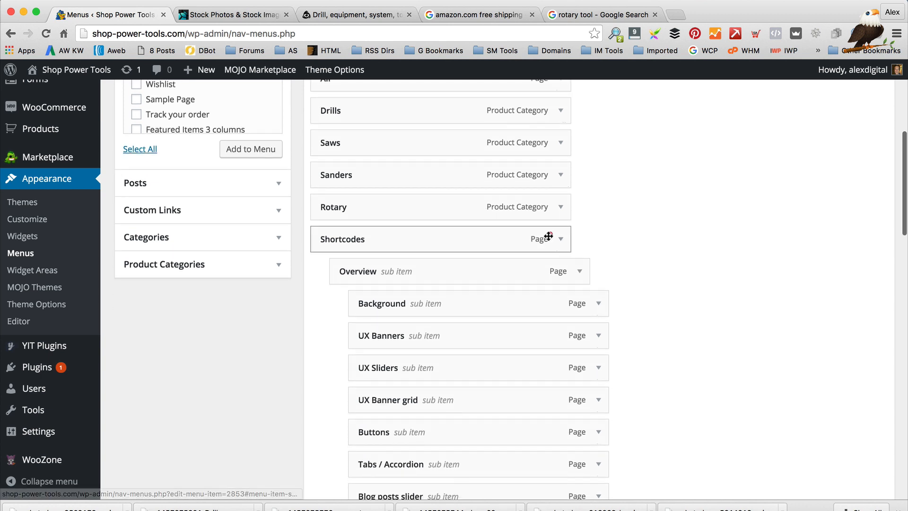
{"action": "left_click", "coordinate": [558, 239]}
{"action": "left_click", "coordinate": [334, 352]}
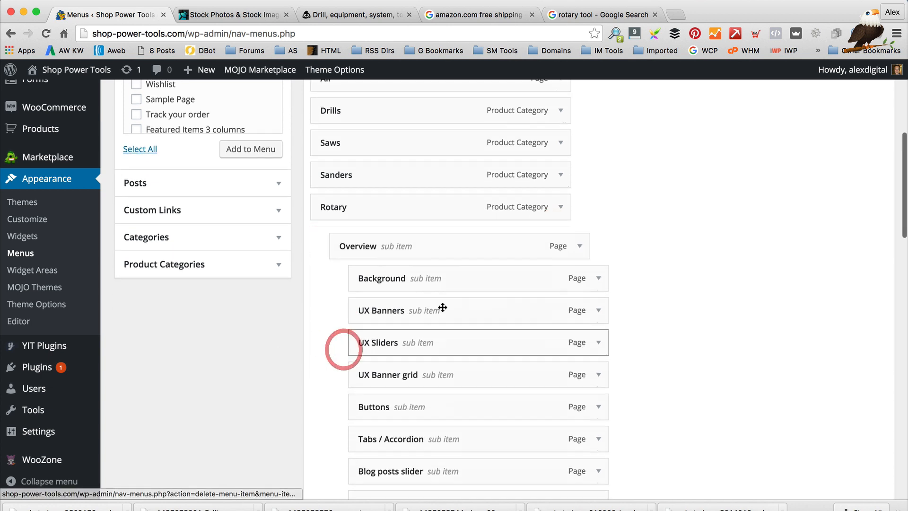
{"action": "left_click", "coordinate": [560, 239]}
{"action": "left_click", "coordinate": [331, 352]}
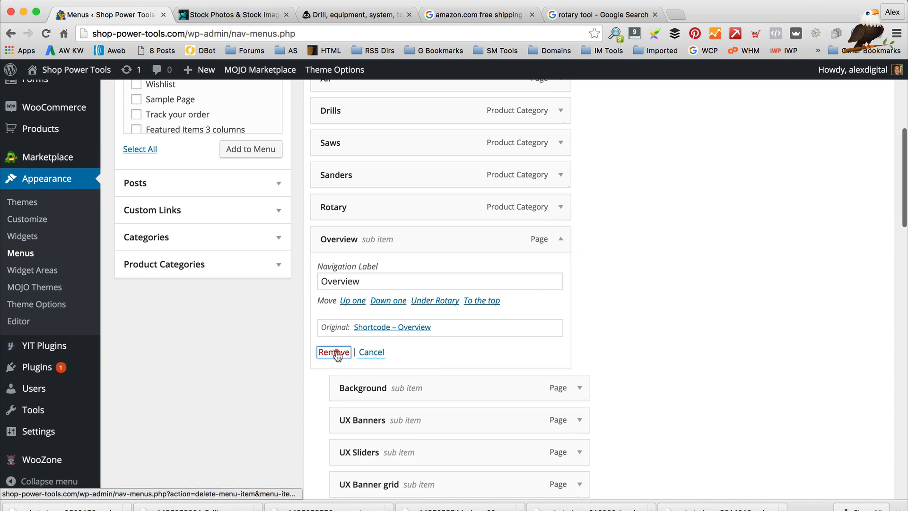
- Remove Background, UX Banners, UX Sliders, UX Banner grid and Buttons from the menu
{"action": "left_click", "coordinate": [561, 239]}
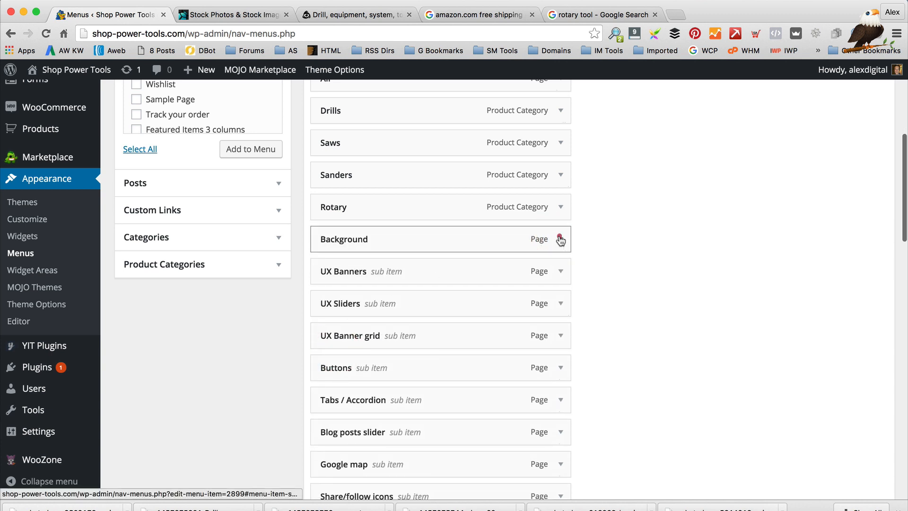
{"action": "left_click", "coordinate": [334, 352]}
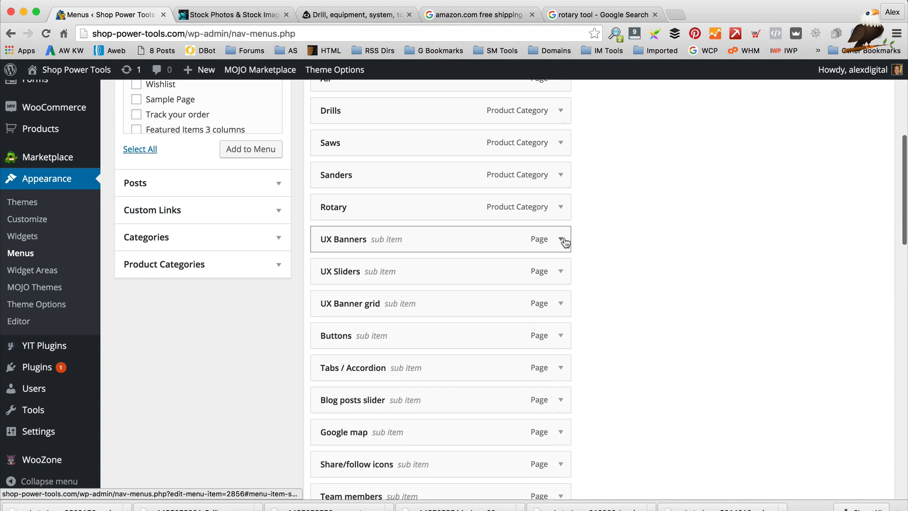
{"action": "left_click", "coordinate": [560, 239]}
{"action": "left_click", "coordinate": [334, 353]}
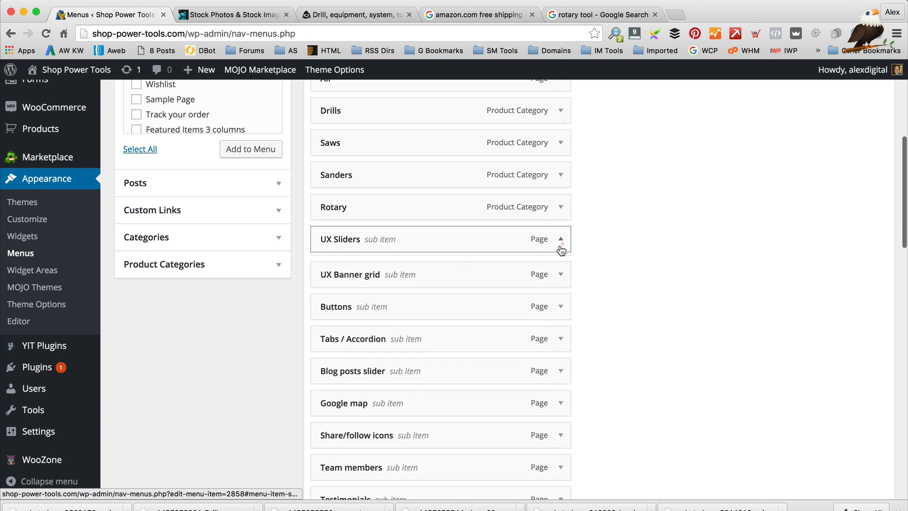
{"action": "left_click", "coordinate": [560, 239]}
{"action": "left_click", "coordinate": [334, 352]}
{"action": "left_click", "coordinate": [560, 239]}
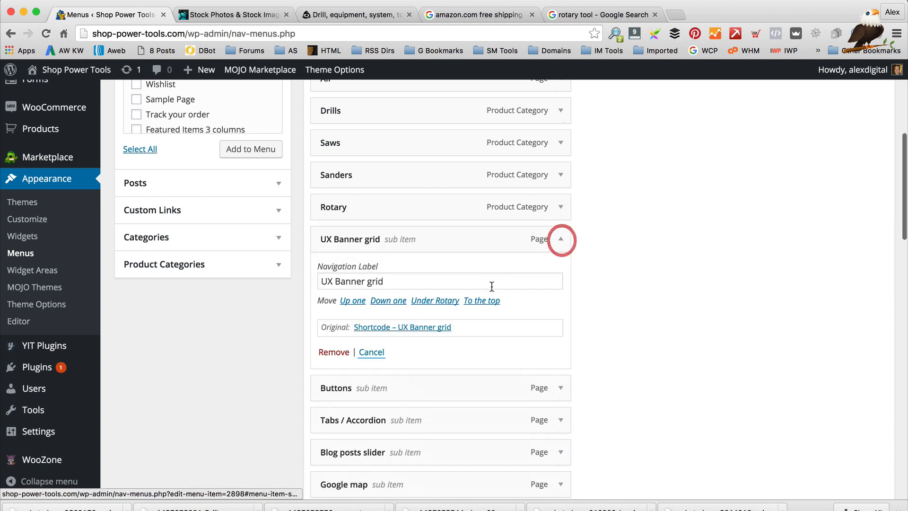
{"action": "left_click", "coordinate": [336, 351]}
{"action": "left_click", "coordinate": [561, 239]}
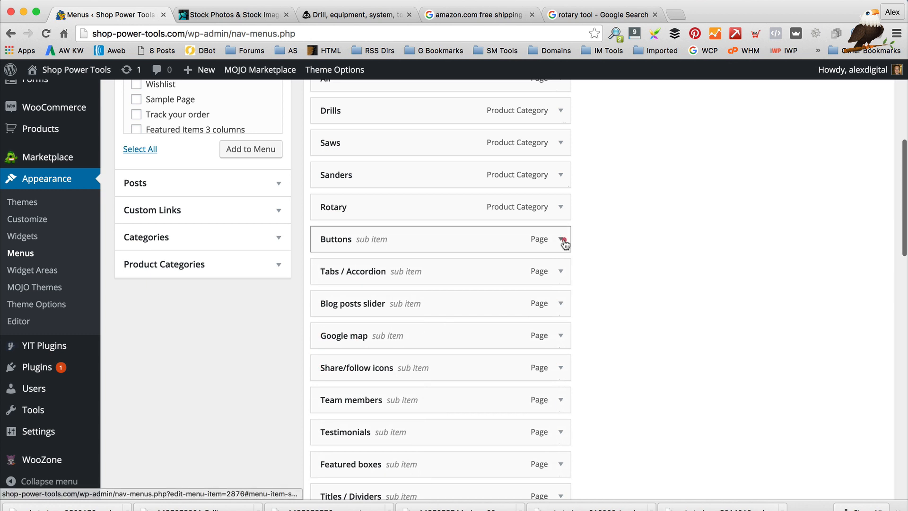
{"action": "left_click", "coordinate": [352, 354]}
{"action": "scroll", "coordinate": [422, 328], "scroll_direction": "down", "scroll_amount": 10}
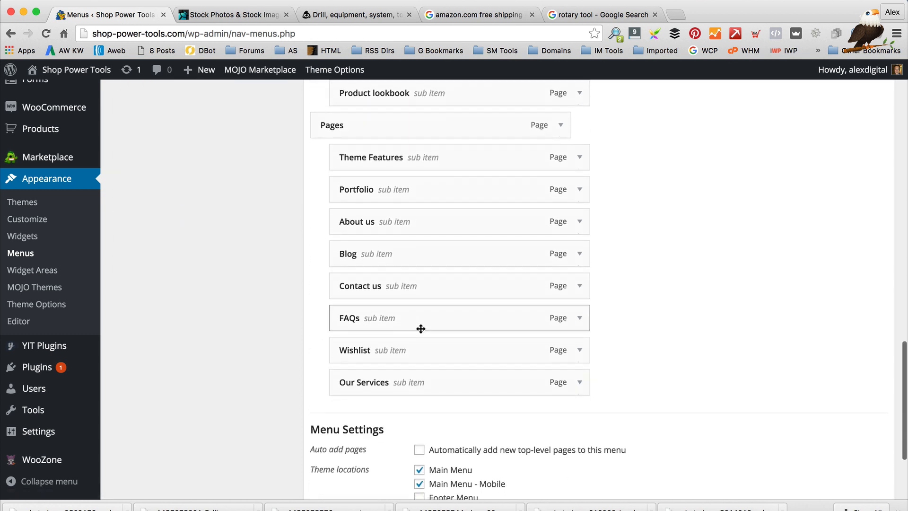
{"action": "scroll", "coordinate": [418, 329], "scroll_direction": "up", "scroll_amount": 6}
{"action": "scroll", "coordinate": [416, 326], "scroll_direction": "up", "scroll_amount": 10}
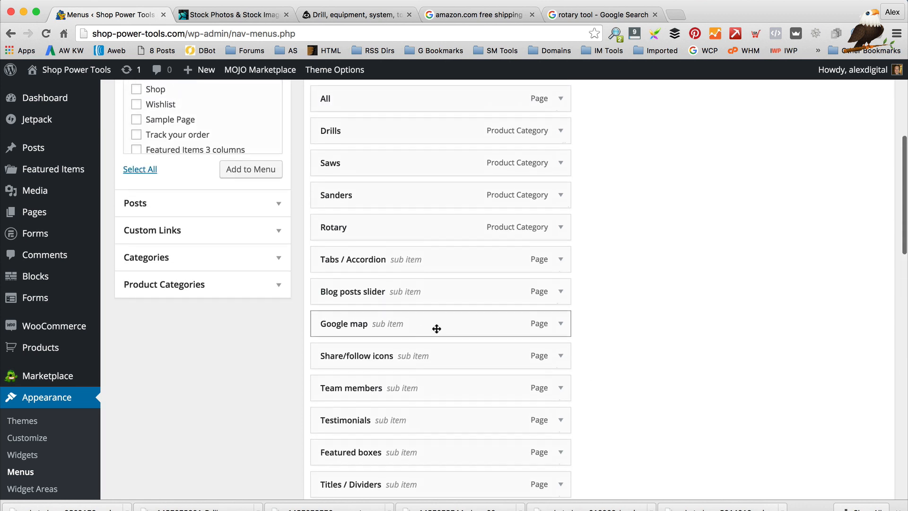
- Remove Tabs / Accordion and promote Contact us, FAQs, Blog and About us to top level
{"action": "left_click", "coordinate": [560, 259]}
{"action": "left_click", "coordinate": [332, 372]}
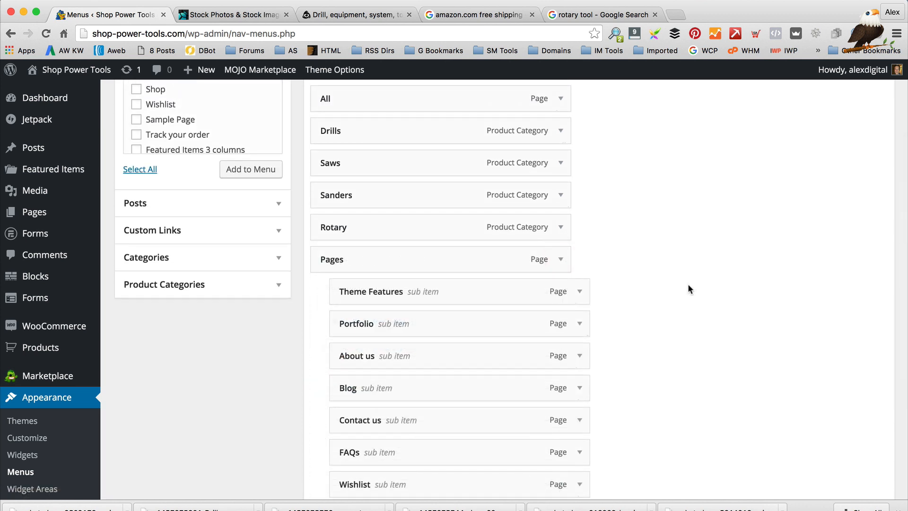
{"action": "scroll", "coordinate": [496, 378], "scroll_direction": "down", "scroll_amount": 1}
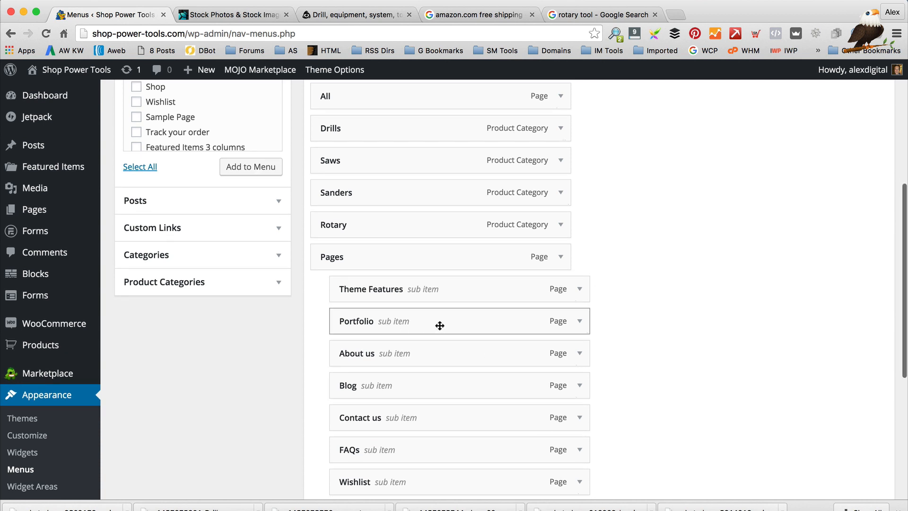
{"action": "scroll", "coordinate": [439, 324], "scroll_direction": "down", "scroll_amount": 1}
{"action": "left_click_drag", "start_coordinate": [397, 413], "coordinate": [374, 250]}
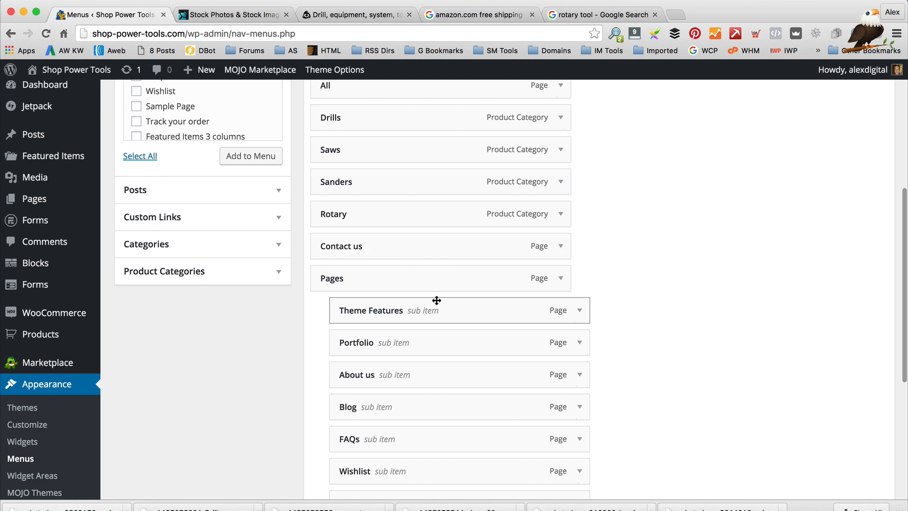
{"action": "left_click_drag", "start_coordinate": [353, 436], "coordinate": [365, 253]}
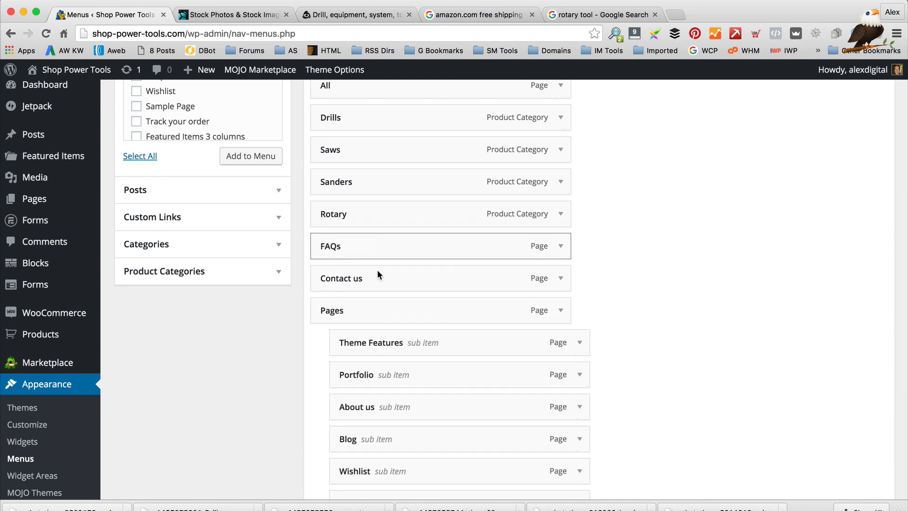
{"action": "left_click_drag", "start_coordinate": [411, 443], "coordinate": [397, 248]}
{"action": "scroll", "coordinate": [420, 308], "scroll_direction": "down", "scroll_amount": 3}
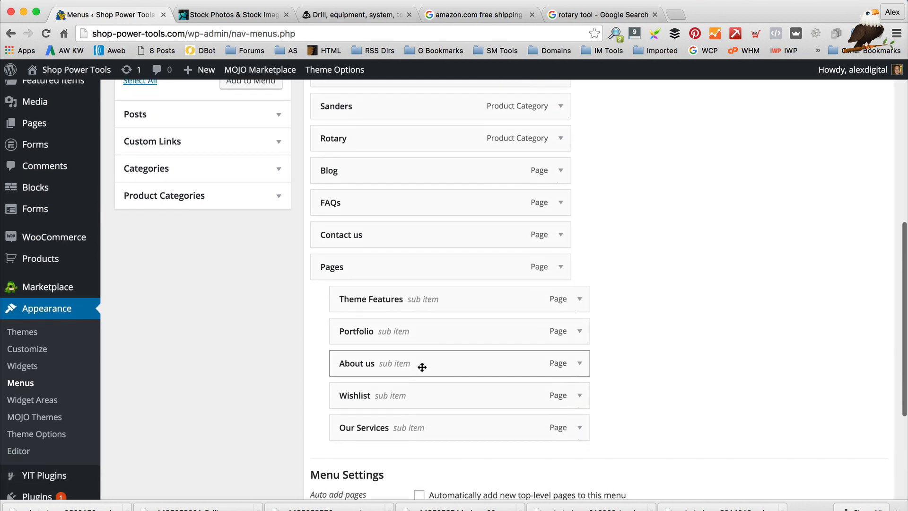
{"action": "left_click_drag", "start_coordinate": [420, 364], "coordinate": [401, 240]}
- Remove Pages, Theme Features, Portfolio, Wishlist and Our Services, then save Main Menu
{"action": "left_click", "coordinate": [560, 299]}
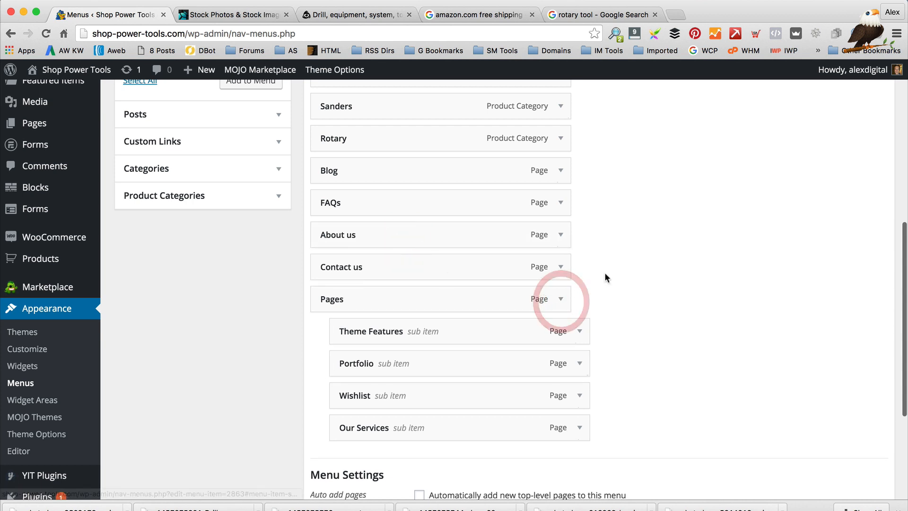
{"action": "left_click", "coordinate": [560, 299]}
{"action": "left_click", "coordinate": [333, 411]}
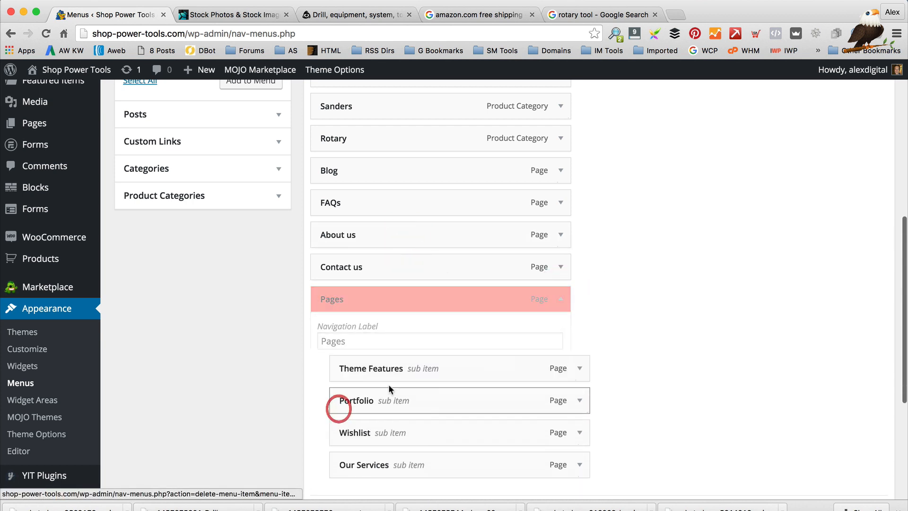
{"action": "left_click", "coordinate": [560, 299]}
{"action": "left_click", "coordinate": [331, 353]}
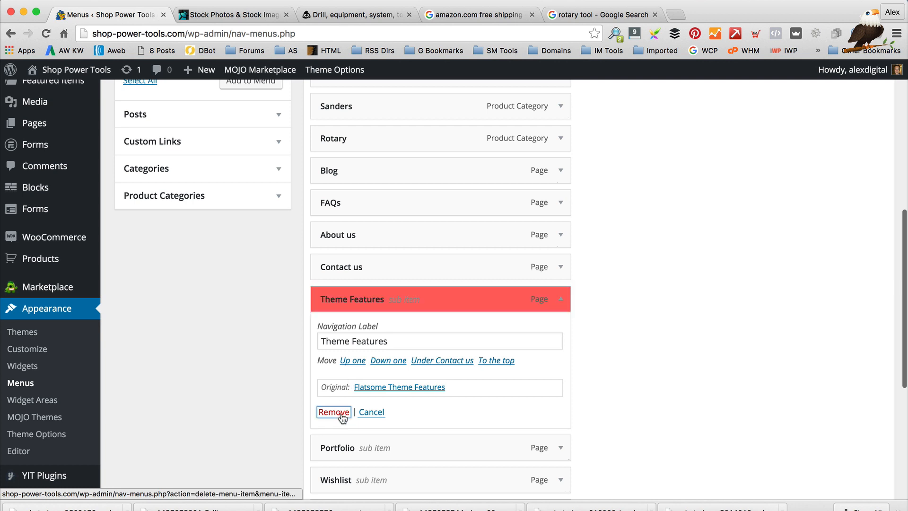
{"action": "left_click", "coordinate": [560, 299]}
{"action": "left_click", "coordinate": [331, 412]}
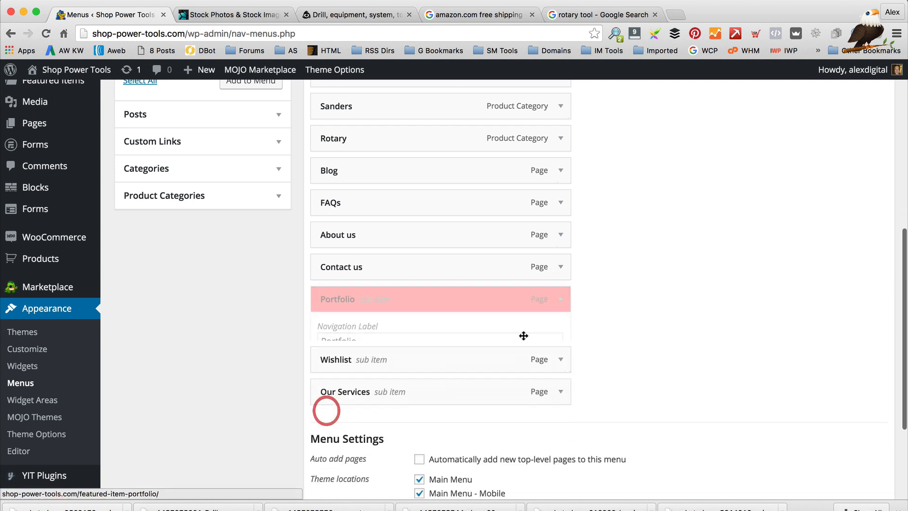
{"action": "left_click", "coordinate": [560, 298]}
{"action": "left_click", "coordinate": [334, 412]}
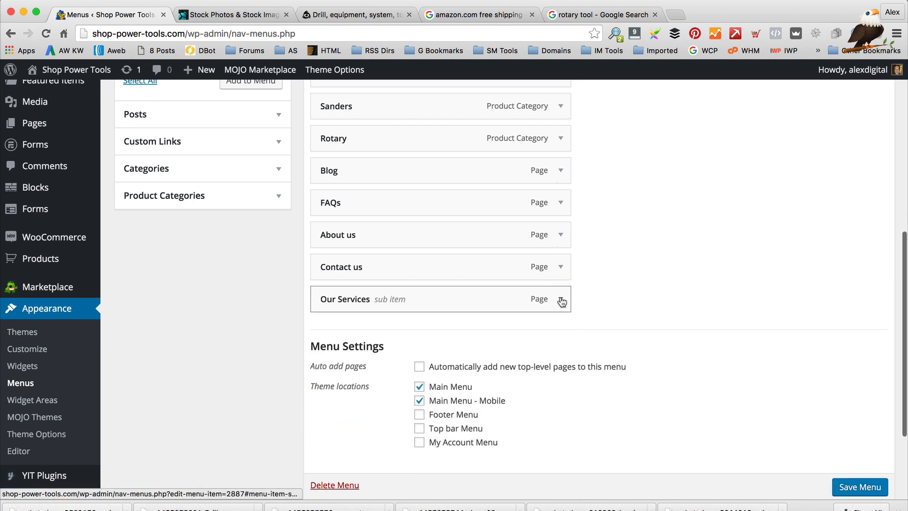
{"action": "left_click", "coordinate": [560, 298]}
{"action": "left_click", "coordinate": [334, 412]}
{"action": "scroll", "coordinate": [593, 170], "scroll_direction": "up", "scroll_amount": 10}
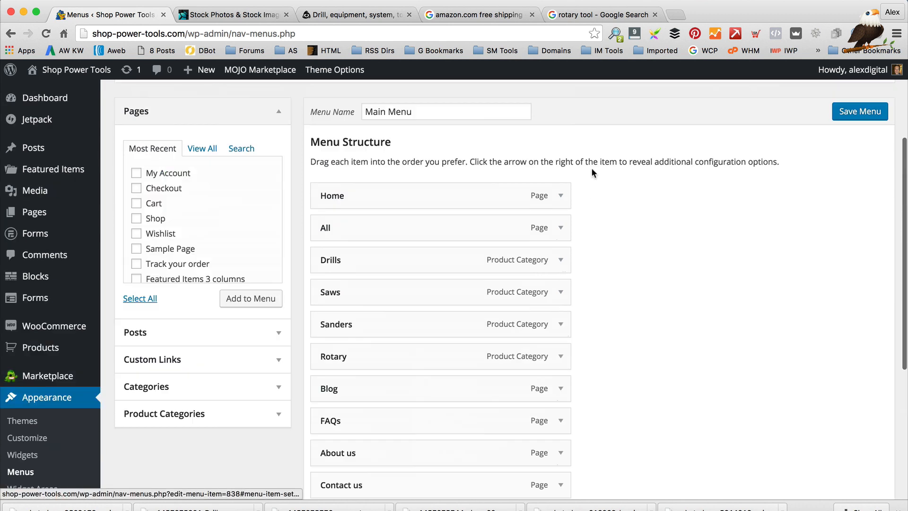
{"action": "left_click", "coordinate": [865, 255]}
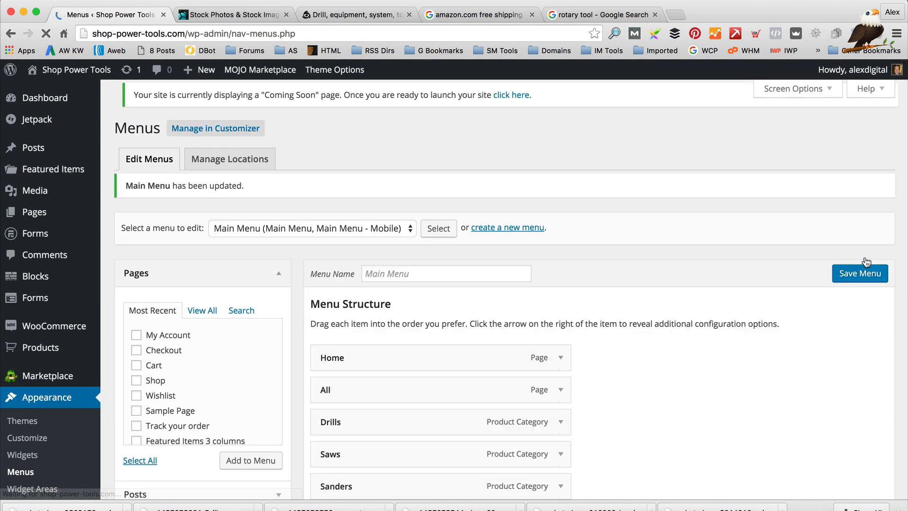
{"action": "mouse_move", "coordinate": [98, 78]}
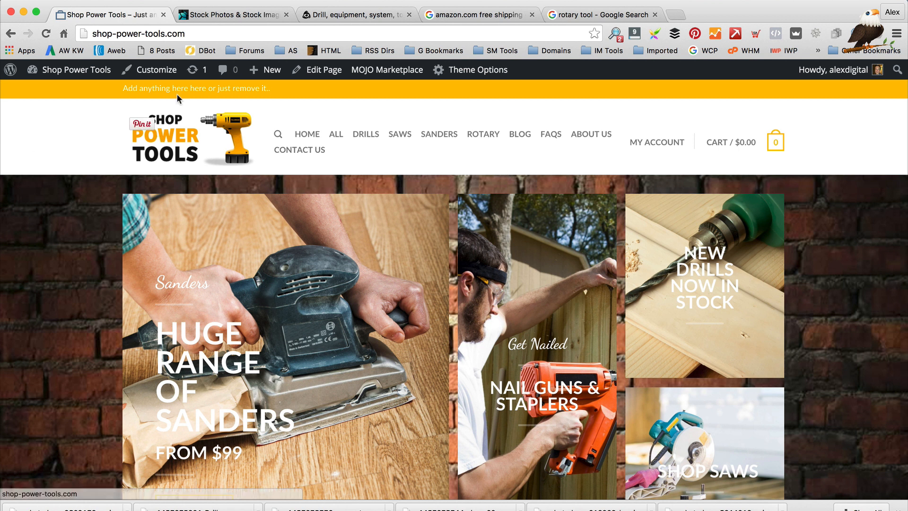
{"action": "mouse_move", "coordinate": [71, 71]}
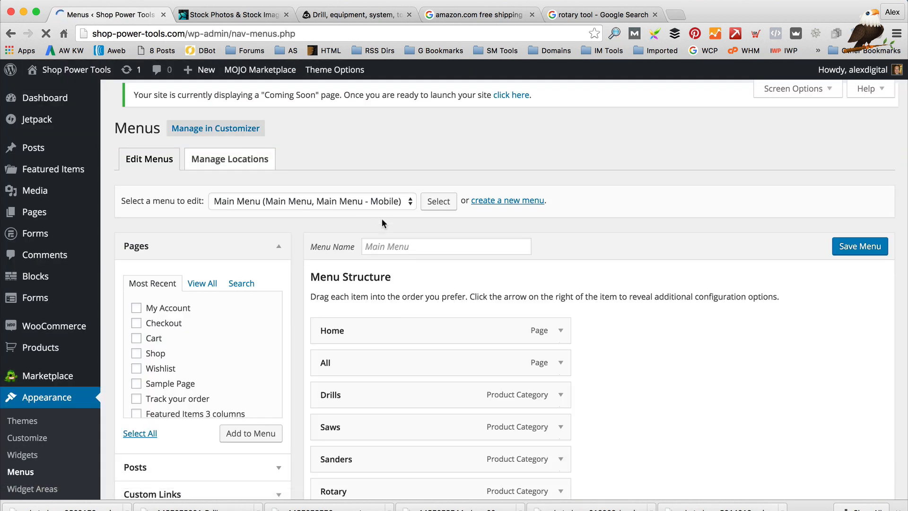
- Shorten the About us navigation label to About
{"action": "scroll", "coordinate": [382, 217], "scroll_direction": "down", "scroll_amount": 3}
{"action": "scroll", "coordinate": [392, 269], "scroll_direction": "down", "scroll_amount": 5}
{"action": "left_click", "coordinate": [561, 239]}
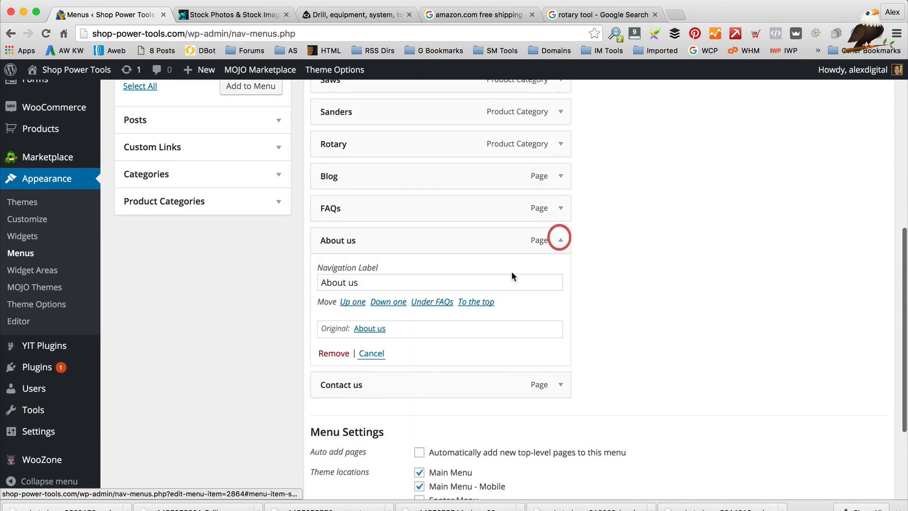
{"action": "left_click", "coordinate": [400, 284]}
{"action": "left_click_drag", "start_coordinate": [349, 283], "coordinate": [346, 283]}
{"action": "key", "text": "BackSpace"}
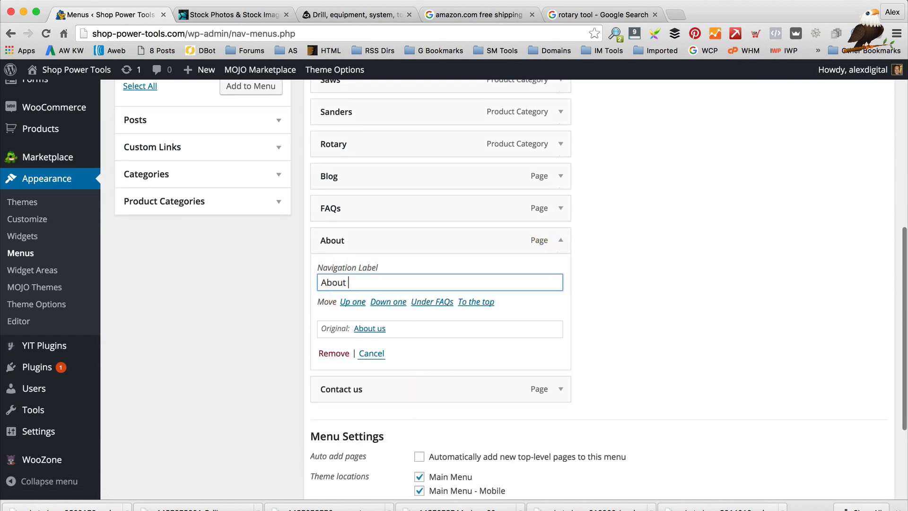
{"action": "left_click", "coordinate": [561, 240]}
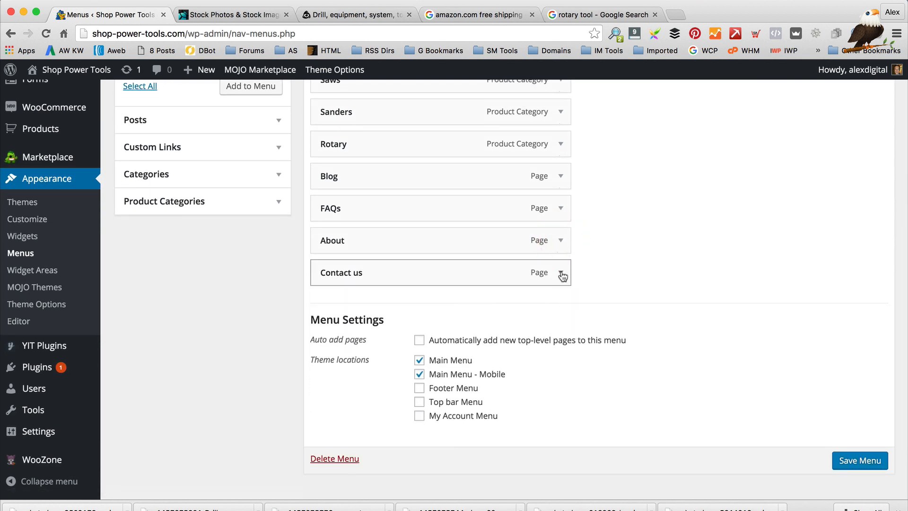
- Shorten the Contact us label to Contact and save the menu
{"action": "left_click", "coordinate": [561, 272]}
{"action": "left_click_drag", "start_coordinate": [397, 317], "coordinate": [352, 318]}
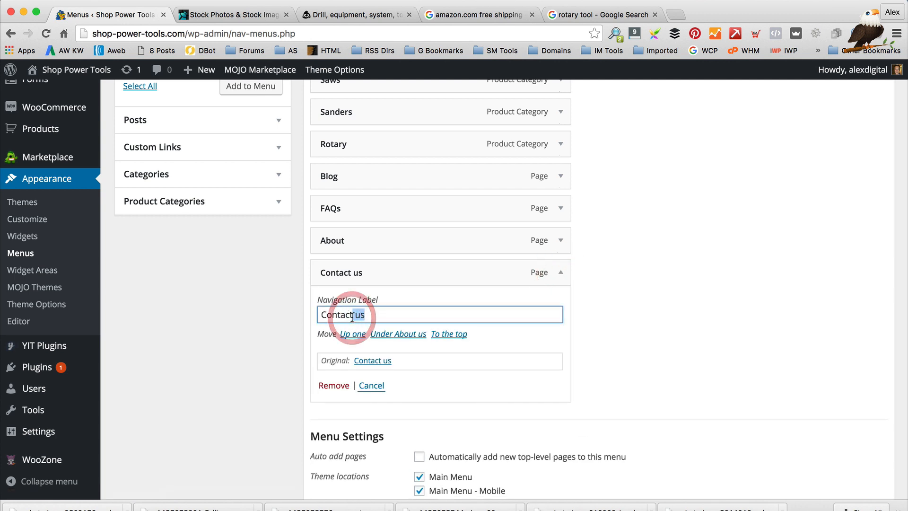
{"action": "key", "text": "BackSpace"}
{"action": "left_click", "coordinate": [561, 273]}
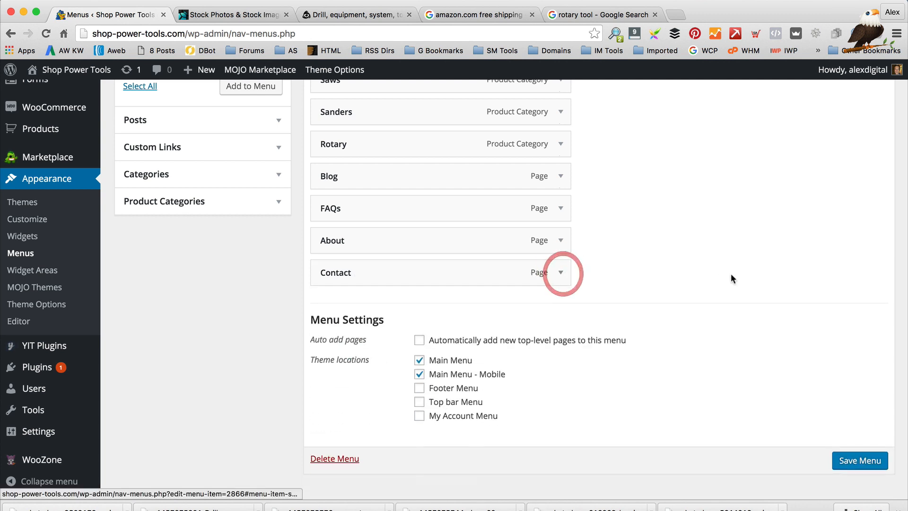
{"action": "scroll", "coordinate": [732, 279], "scroll_direction": "up", "scroll_amount": 15}
{"action": "left_click", "coordinate": [866, 256]}
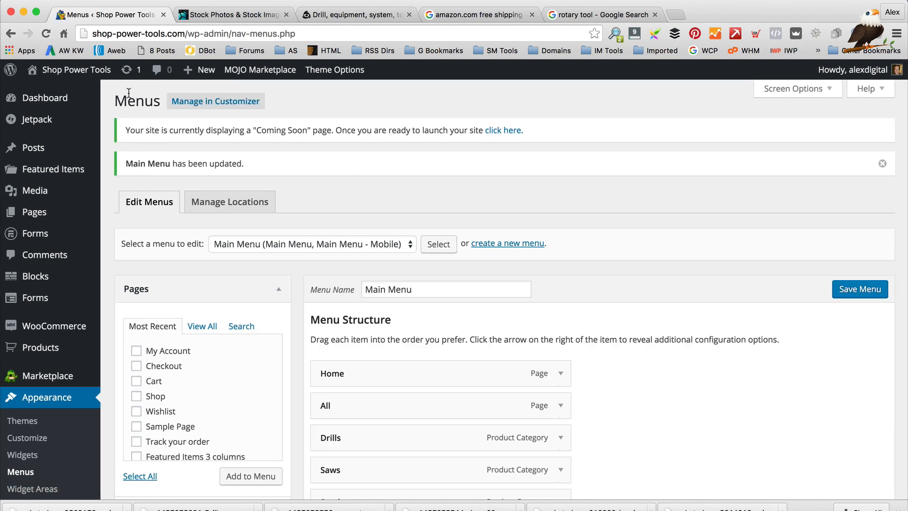
- Check the live storefront menu, then delete the All item from Main Menu
{"action": "left_click", "coordinate": [86, 97]}
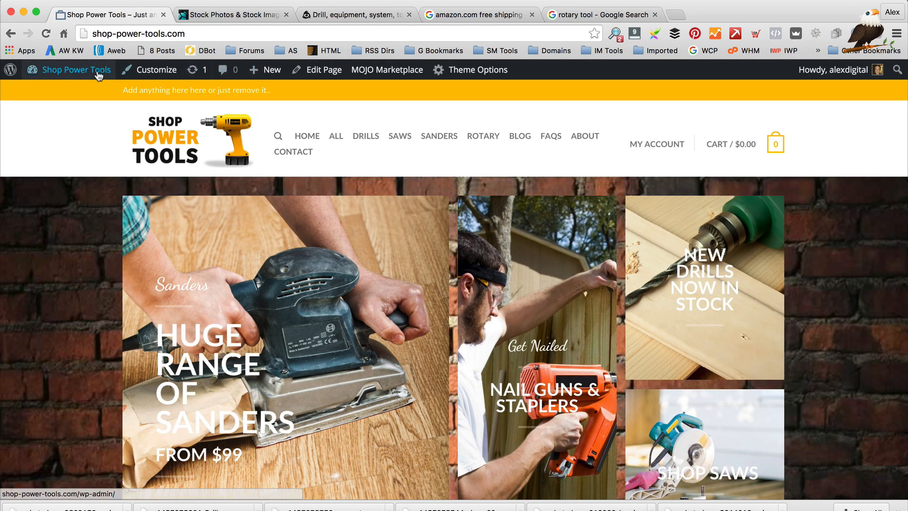
{"action": "mouse_move", "coordinate": [76, 69]}
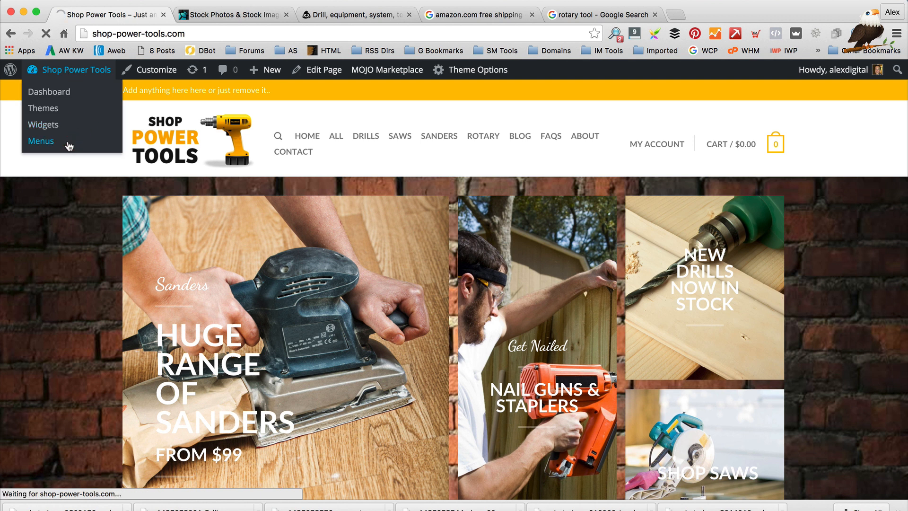
{"action": "scroll", "coordinate": [362, 226], "scroll_direction": "down", "scroll_amount": 3}
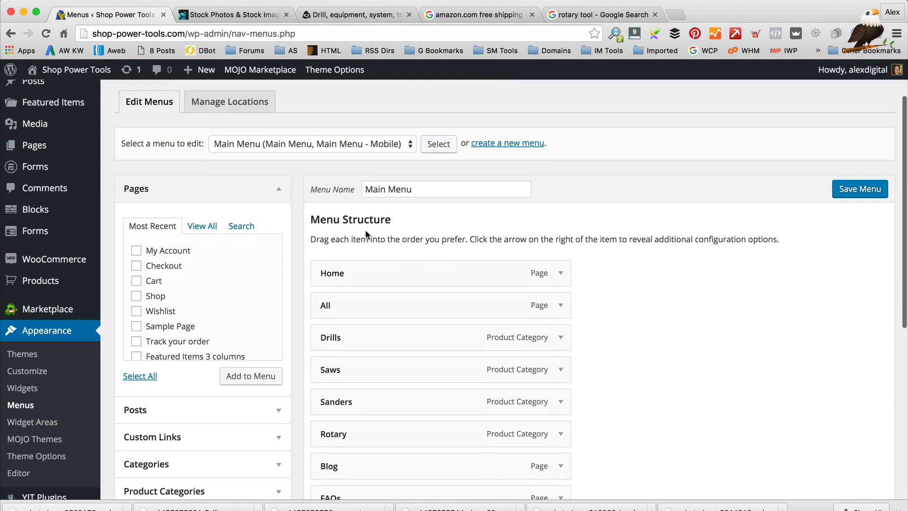
{"action": "left_click", "coordinate": [561, 251]}
{"action": "left_click", "coordinate": [334, 359]}
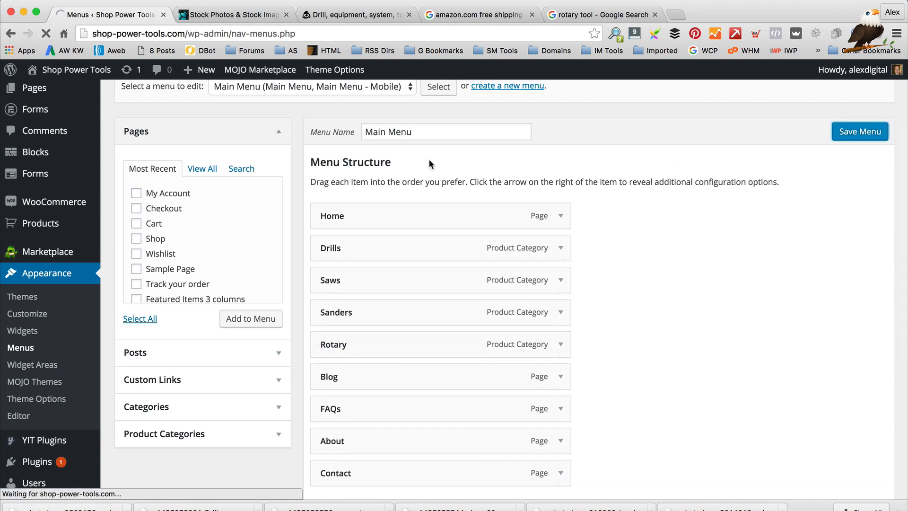
{"action": "scroll", "coordinate": [418, 281], "scroll_direction": "down", "scroll_amount": 5}
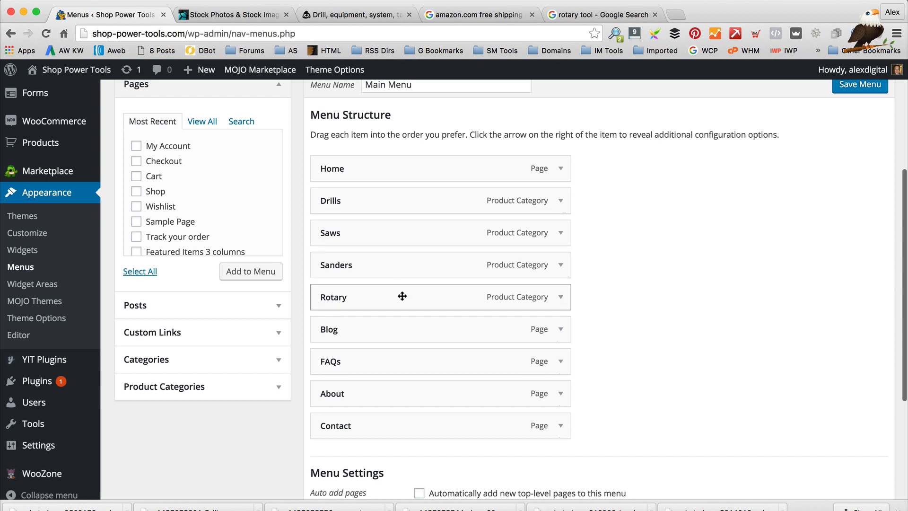
{"action": "scroll", "coordinate": [407, 296], "scroll_direction": "up", "scroll_amount": 3}
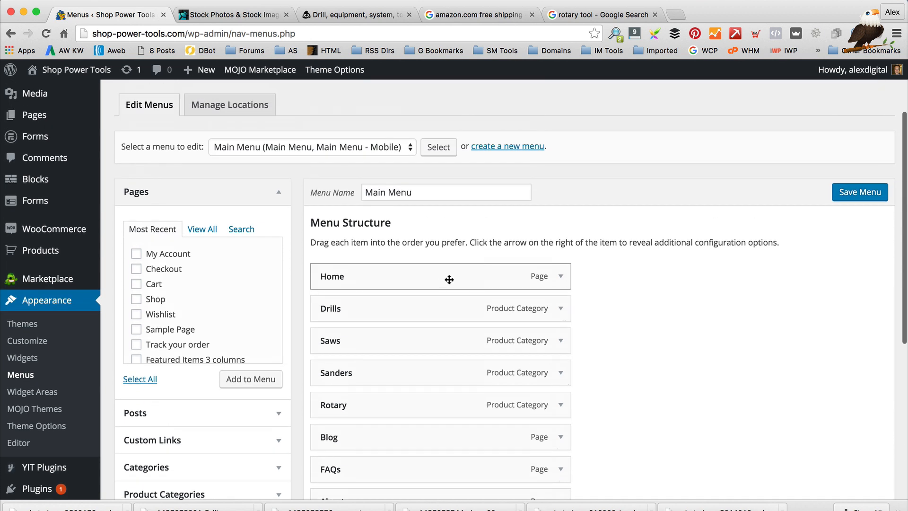
{"action": "scroll", "coordinate": [420, 319], "scroll_direction": "up", "scroll_amount": 1}
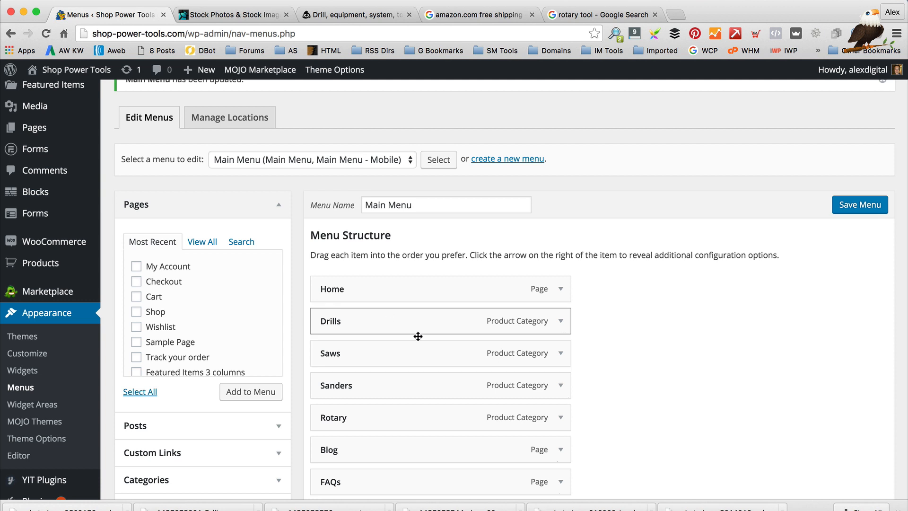
- Check the storefront header shows no All item, then return to Main Menu's structure in Menus
{"action": "mouse_move", "coordinate": [60, 76]}
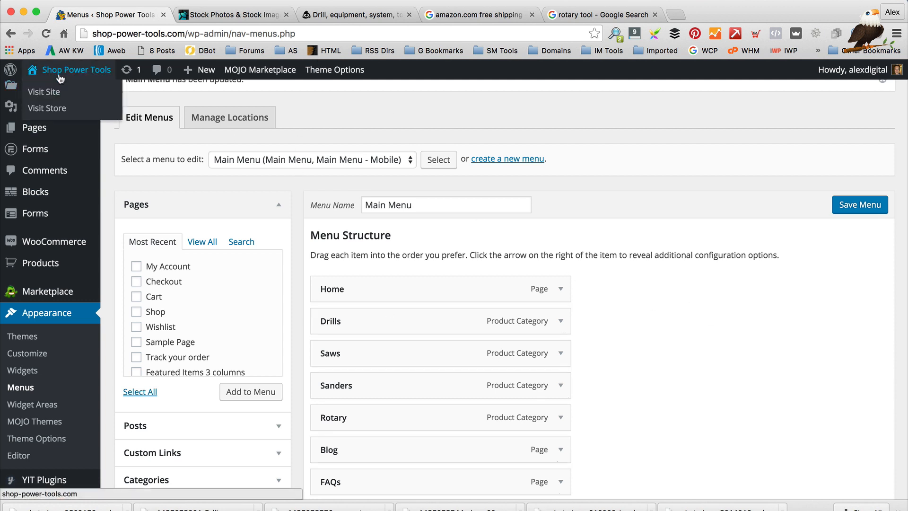
{"action": "left_click", "coordinate": [64, 92]}
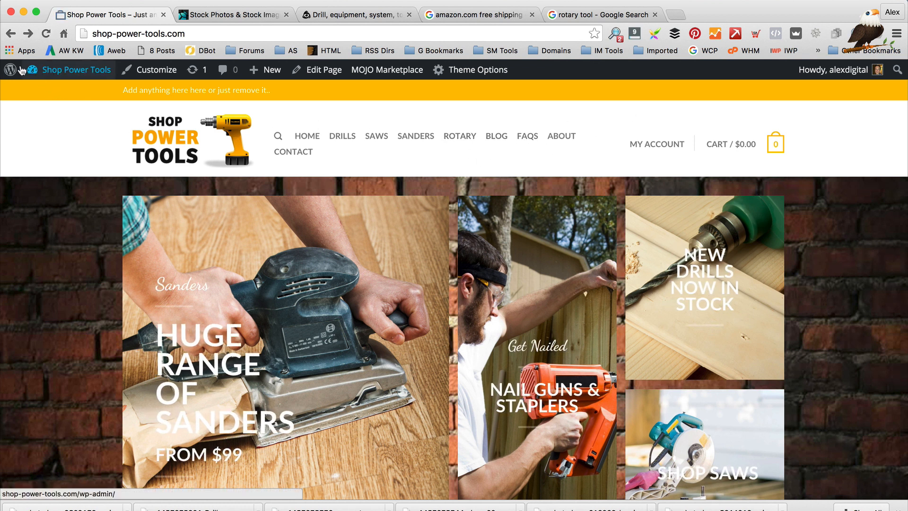
{"action": "mouse_move", "coordinate": [56, 75]}
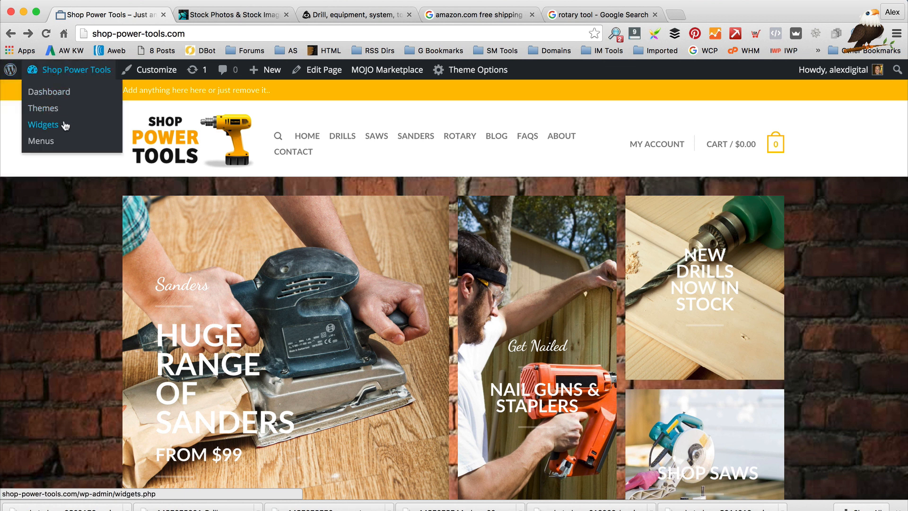
{"action": "left_click", "coordinate": [64, 140]}
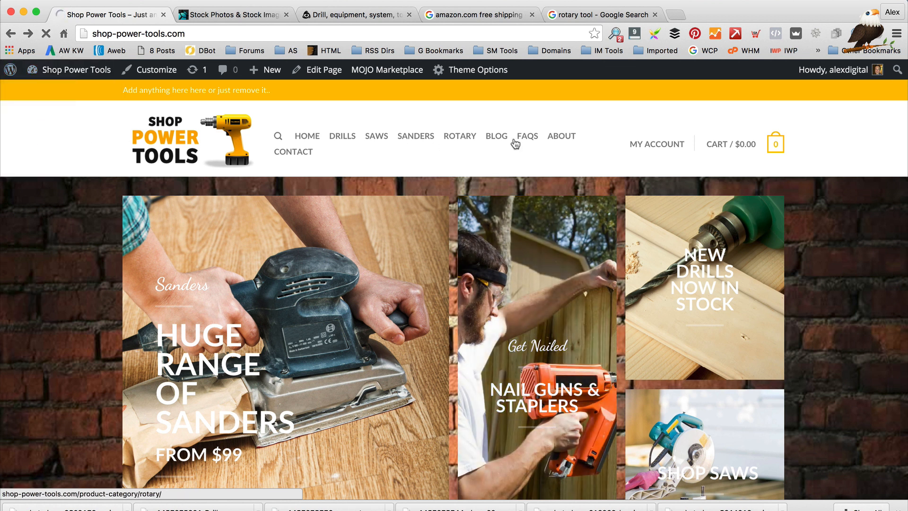
{"action": "scroll", "coordinate": [531, 283], "scroll_direction": "down", "scroll_amount": 5}
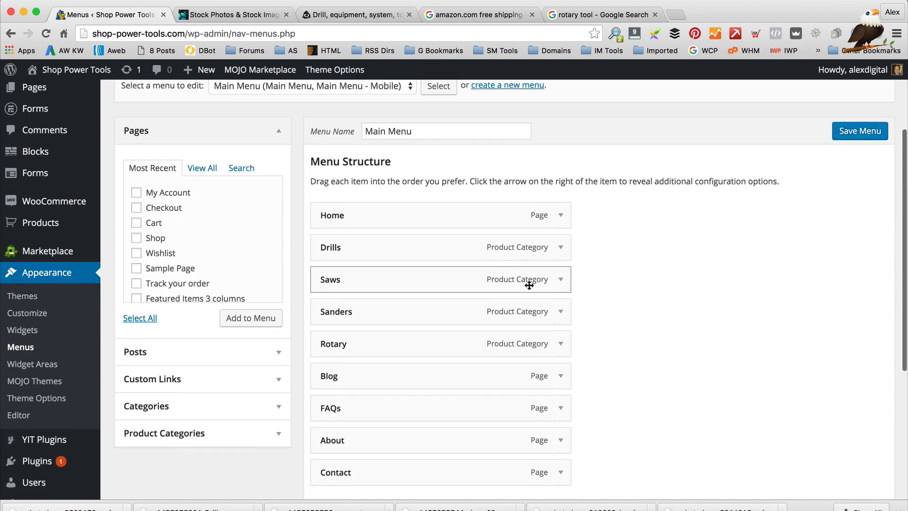
- Drop the trailing 's' so the FAQs item reads FAQ, then save Main Menu
{"action": "left_click", "coordinate": [560, 334]}
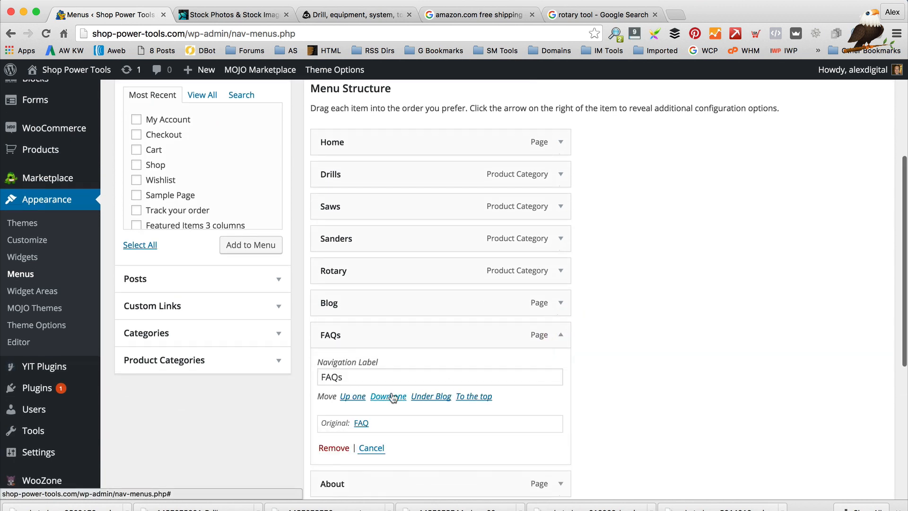
{"action": "left_click", "coordinate": [375, 377]}
{"action": "key", "text": "BackSpace"}
{"action": "scroll", "coordinate": [473, 378], "scroll_direction": "down", "scroll_amount": 3}
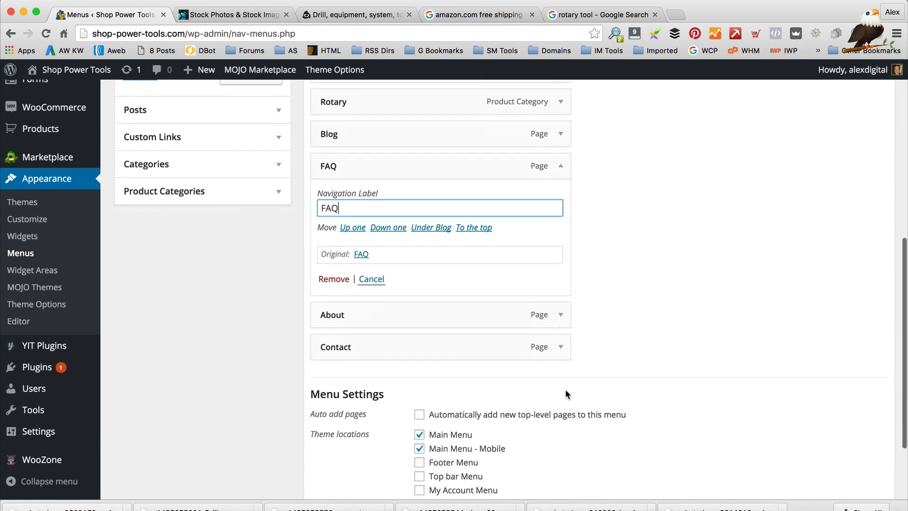
{"action": "scroll", "coordinate": [606, 316], "scroll_direction": "up", "scroll_amount": 8}
{"action": "left_click", "coordinate": [856, 258]}
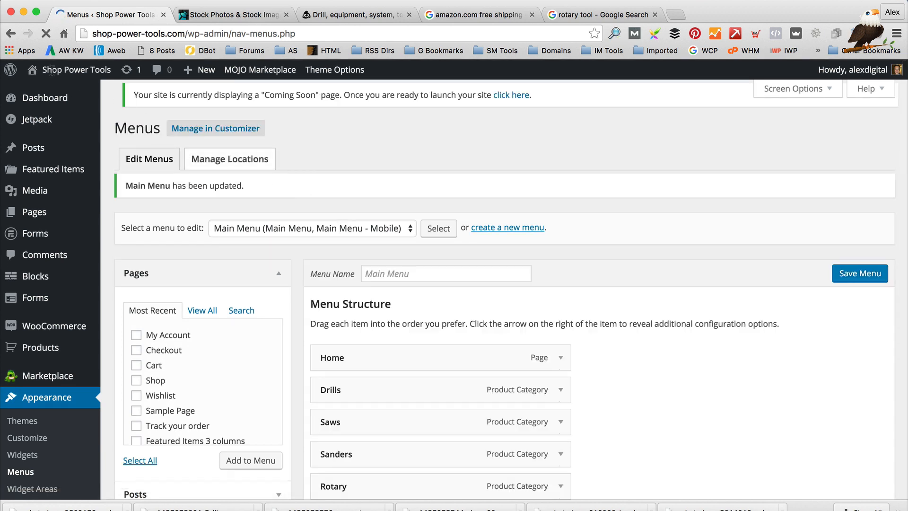
- Browse the live home page, then open About Us from the header navigation
{"action": "left_click", "coordinate": [45, 90]}
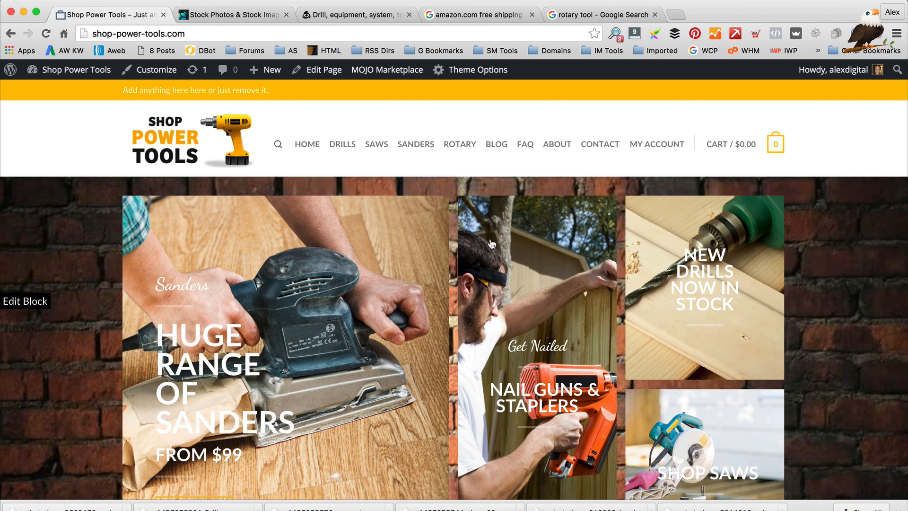
{"action": "scroll", "coordinate": [486, 201], "scroll_direction": "down", "scroll_amount": 7}
{"action": "scroll", "coordinate": [487, 199], "scroll_direction": "down", "scroll_amount": 12}
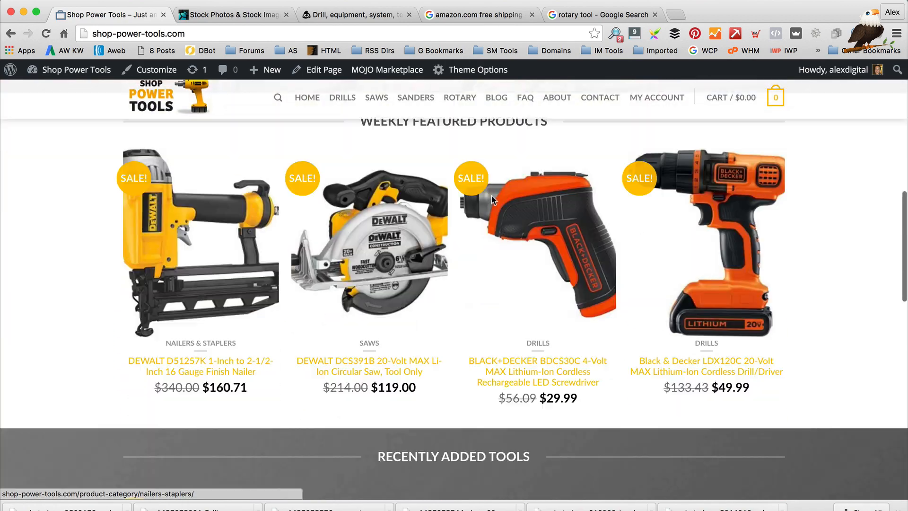
{"action": "scroll", "coordinate": [409, 271], "scroll_direction": "up", "scroll_amount": 20}
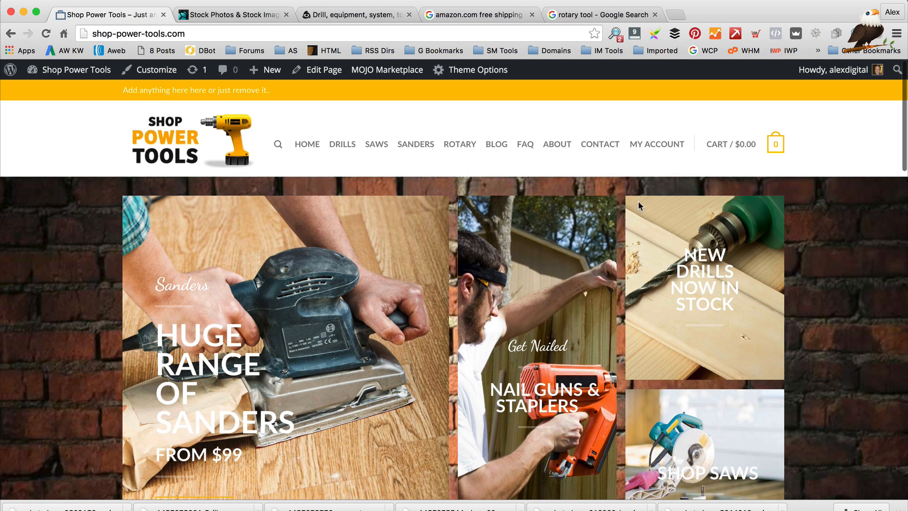
{"action": "left_click", "coordinate": [556, 147]}
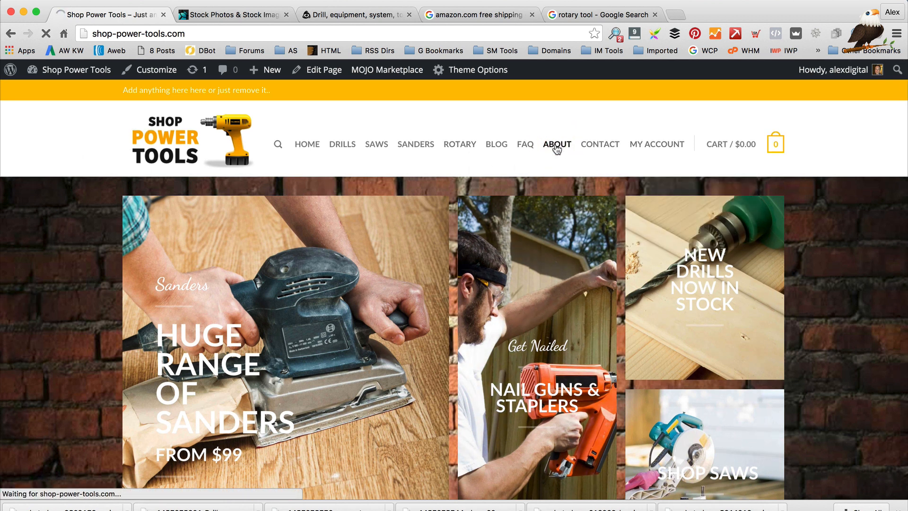
{"action": "scroll", "coordinate": [556, 149], "scroll_direction": "down", "scroll_amount": 5}
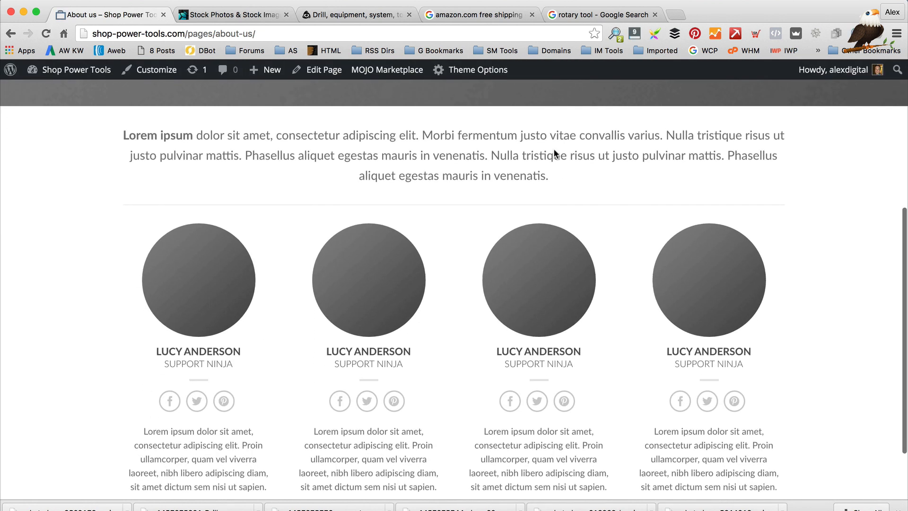
{"action": "scroll", "coordinate": [557, 386], "scroll_direction": "down", "scroll_amount": 3}
{"action": "scroll", "coordinate": [475, 268], "scroll_direction": "up", "scroll_amount": 8}
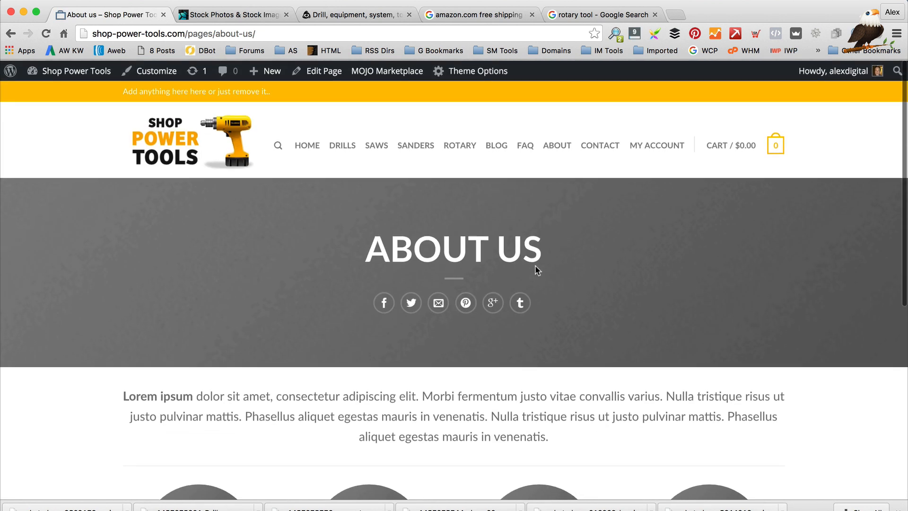
{"action": "mouse_move", "coordinate": [75, 76]}
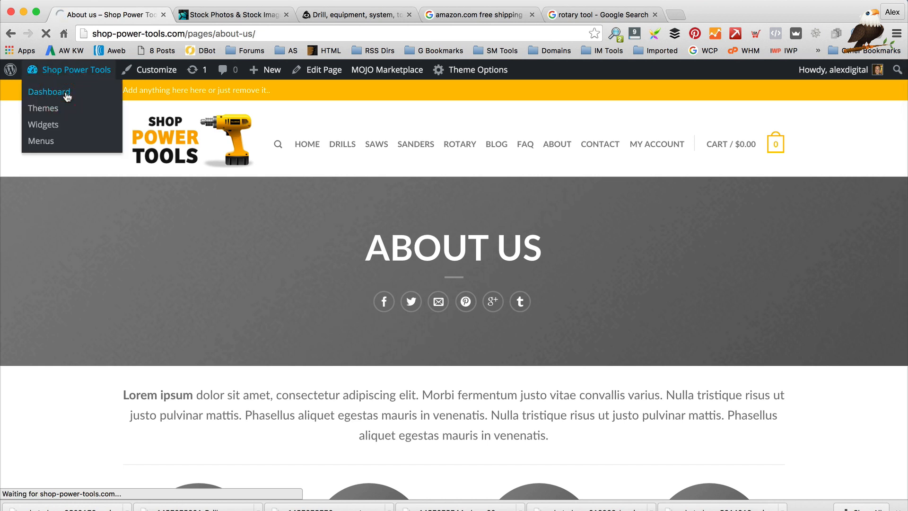
- Filter the Pages list to the democontent author's 46 pages
{"action": "scroll", "coordinate": [98, 294], "scroll_direction": "down", "scroll_amount": 1}
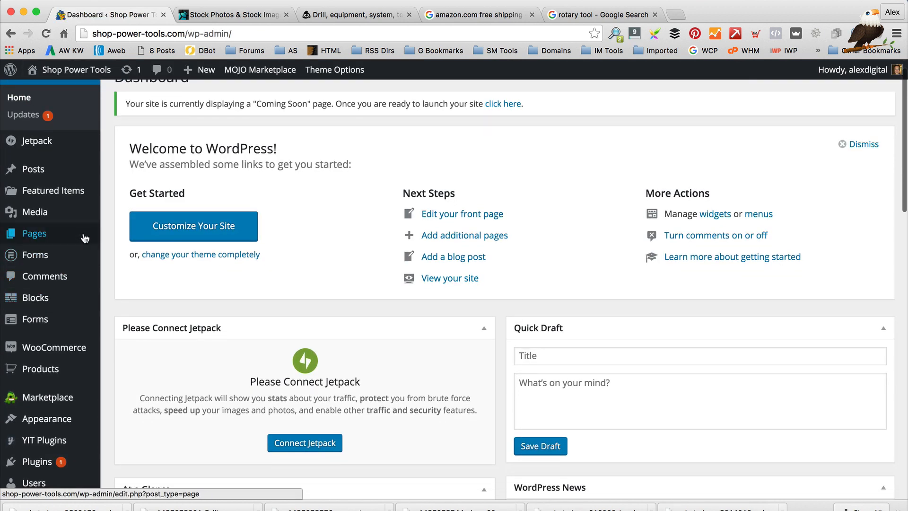
{"action": "mouse_move", "coordinate": [125, 236]}
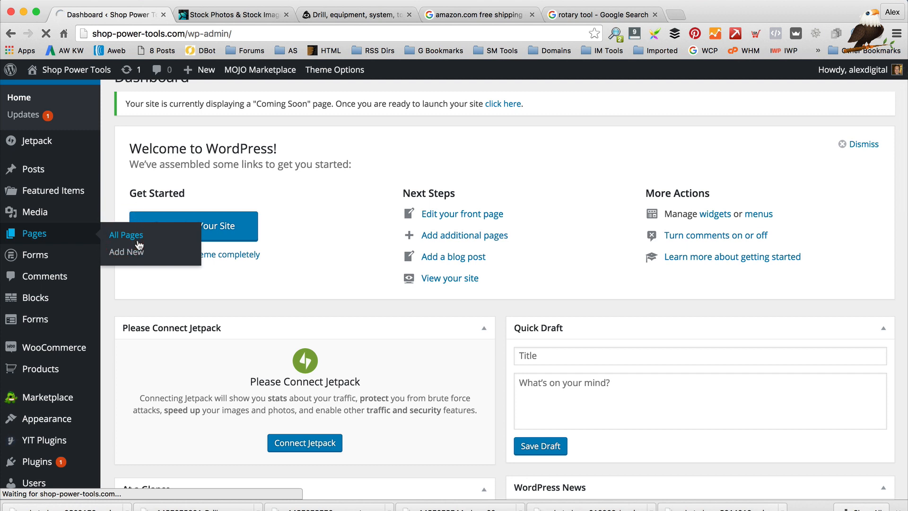
{"action": "scroll", "coordinate": [481, 281], "scroll_direction": "down", "scroll_amount": 5}
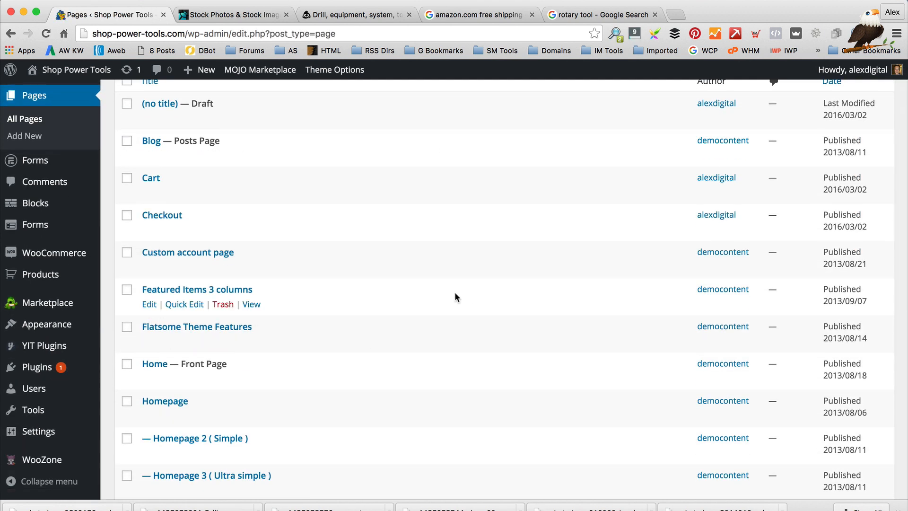
{"action": "scroll", "coordinate": [455, 297], "scroll_direction": "up", "scroll_amount": 1}
{"action": "scroll", "coordinate": [520, 303], "scroll_direction": "up", "scroll_amount": 1}
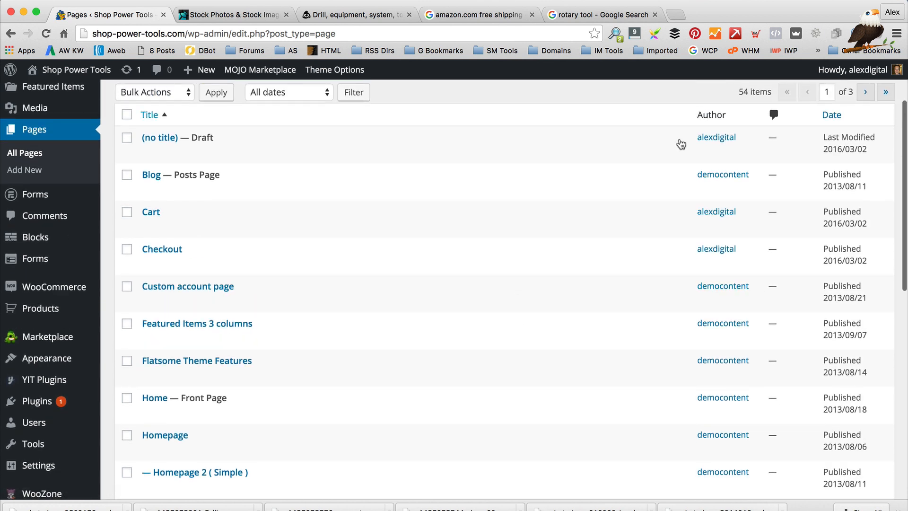
{"action": "scroll", "coordinate": [409, 189], "scroll_direction": "up", "scroll_amount": 4}
{"action": "left_click", "coordinate": [714, 267]}
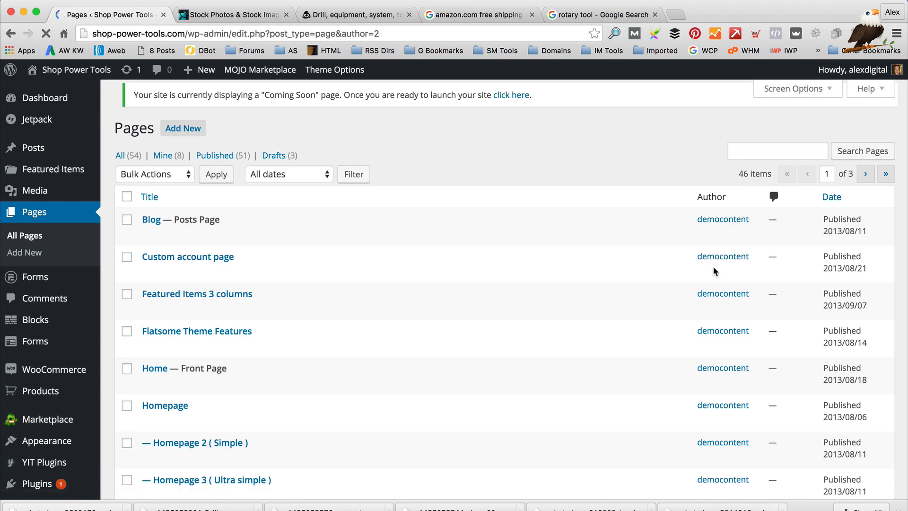
- Open Quick Edit for the About us page
{"action": "scroll", "coordinate": [639, 241], "scroll_direction": "down", "scroll_amount": 8}
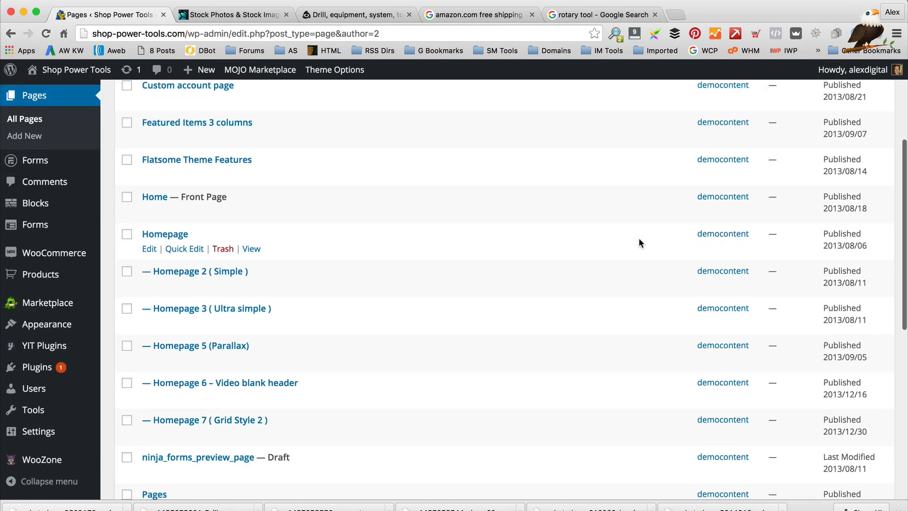
{"action": "scroll", "coordinate": [629, 244], "scroll_direction": "down", "scroll_amount": 1}
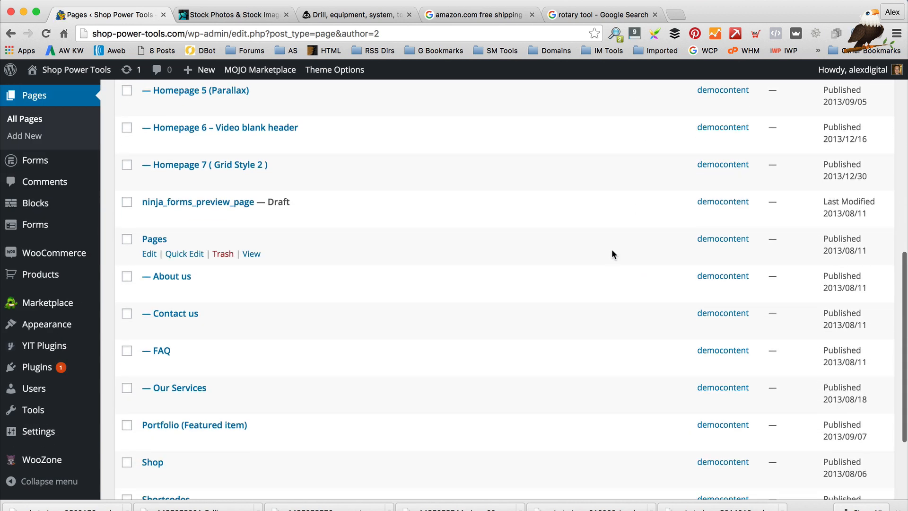
{"action": "left_click", "coordinate": [180, 292]}
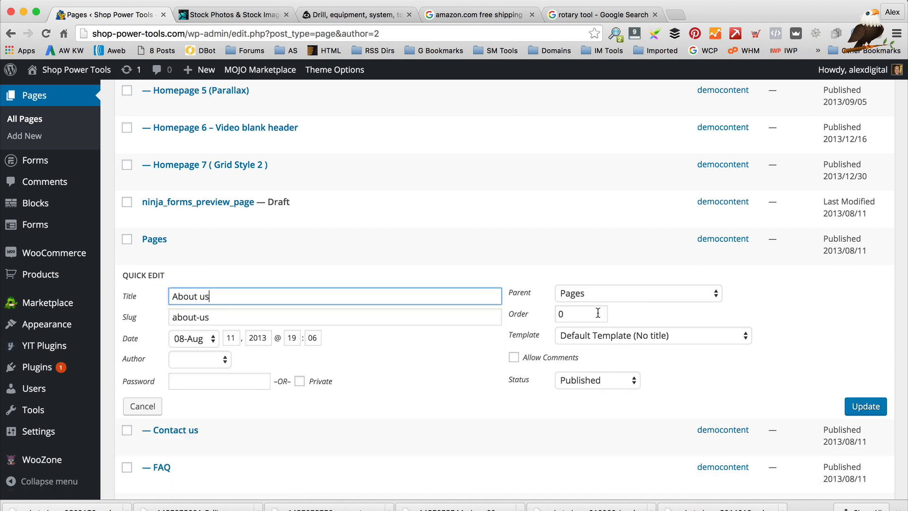
- Make About us a top-level page and save it
{"action": "left_click", "coordinate": [602, 294]}
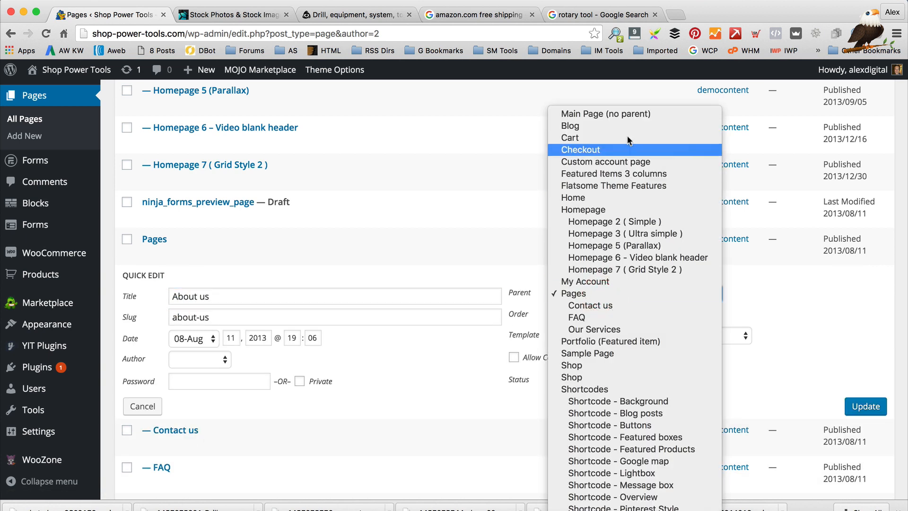
{"action": "left_click", "coordinate": [617, 109]}
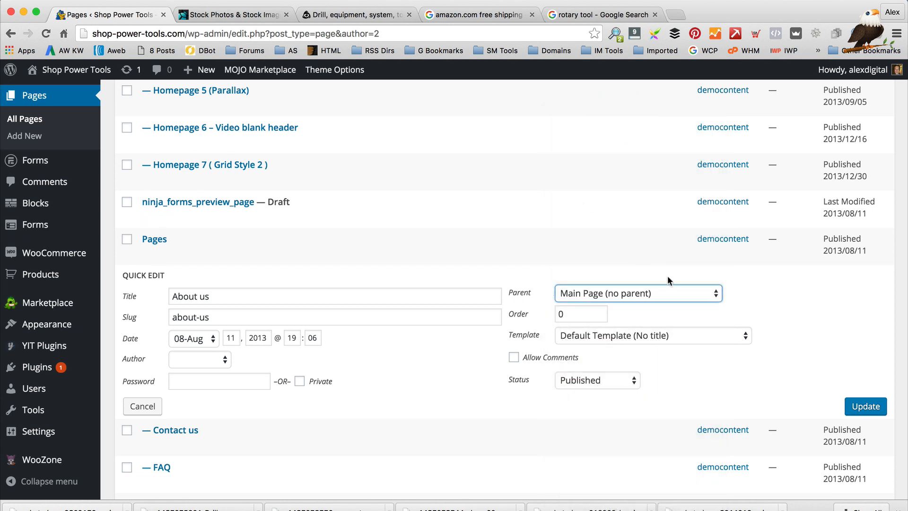
{"action": "left_click", "coordinate": [862, 407]}
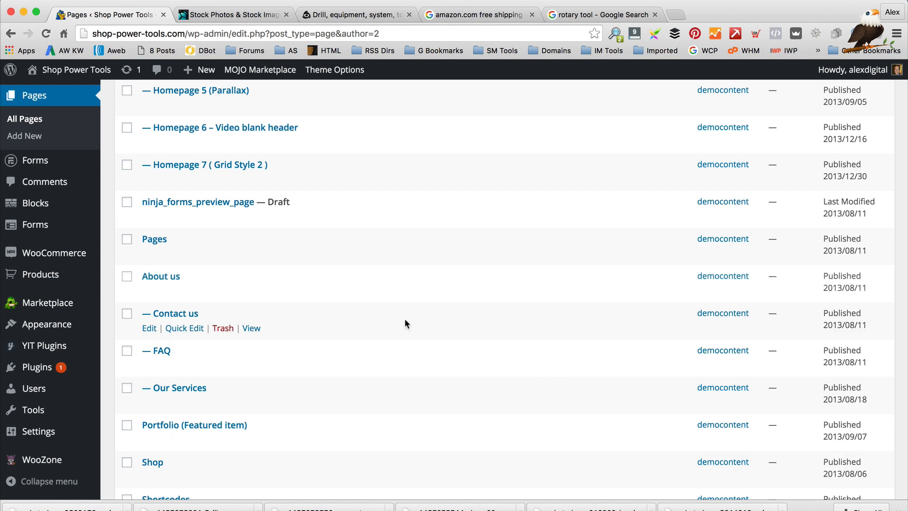
- Make FAQ a top-level page and reassign it to the admin author
{"action": "scroll", "coordinate": [230, 266], "scroll_direction": "down", "scroll_amount": 2}
{"action": "left_click", "coordinate": [183, 319]}
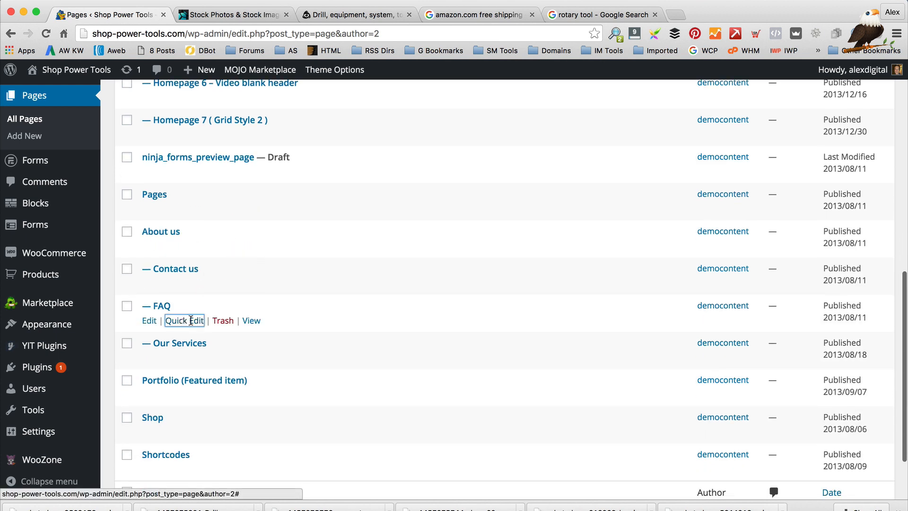
{"action": "left_click", "coordinate": [647, 321]}
{"action": "left_click", "coordinate": [648, 143]}
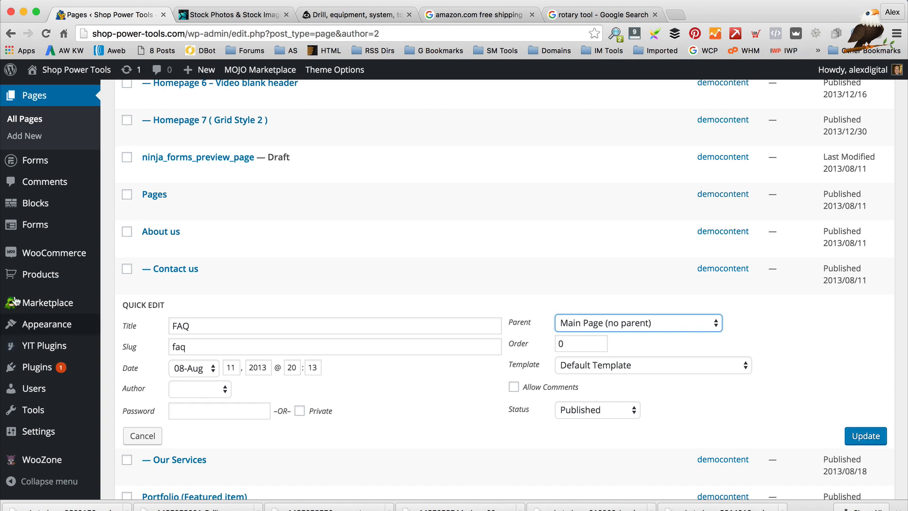
{"action": "left_click", "coordinate": [199, 388]}
{"action": "left_click", "coordinate": [208, 398]}
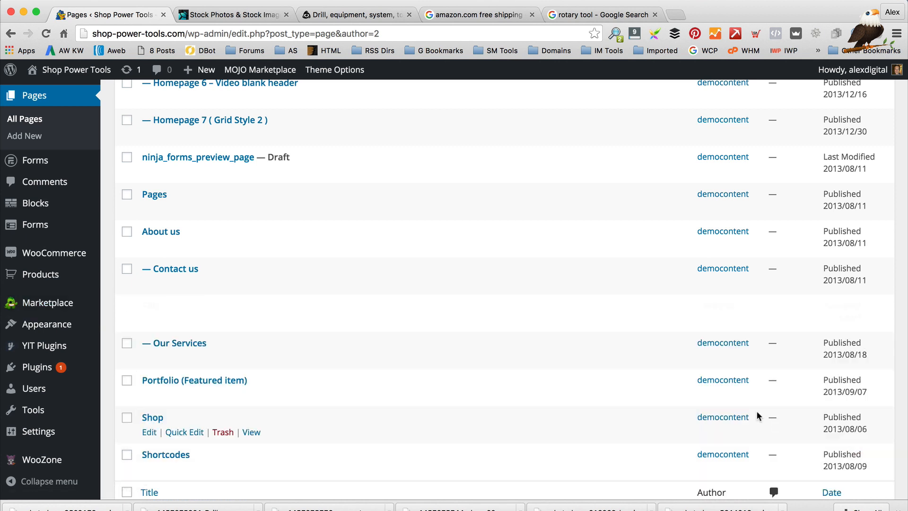
- Reassign About us to the site's admin author
{"action": "left_click", "coordinate": [171, 246]}
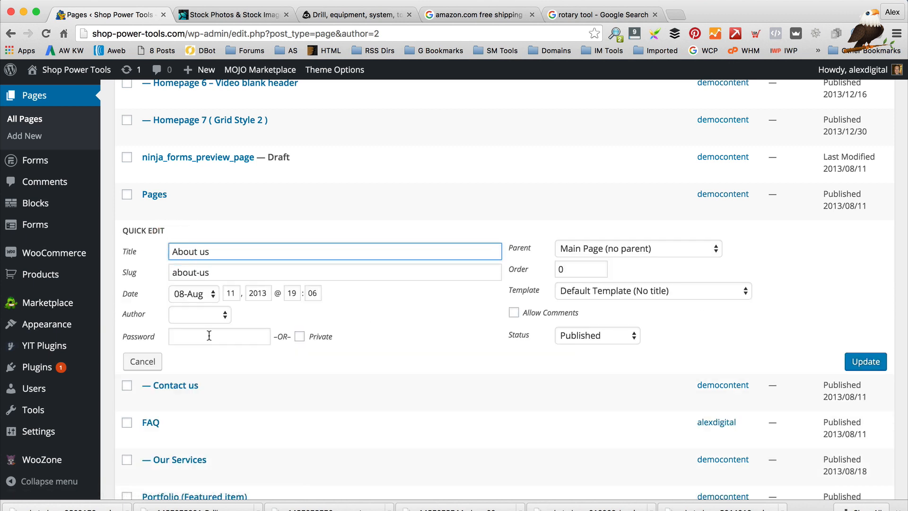
{"action": "left_click", "coordinate": [215, 314]}
{"action": "left_click", "coordinate": [214, 324]}
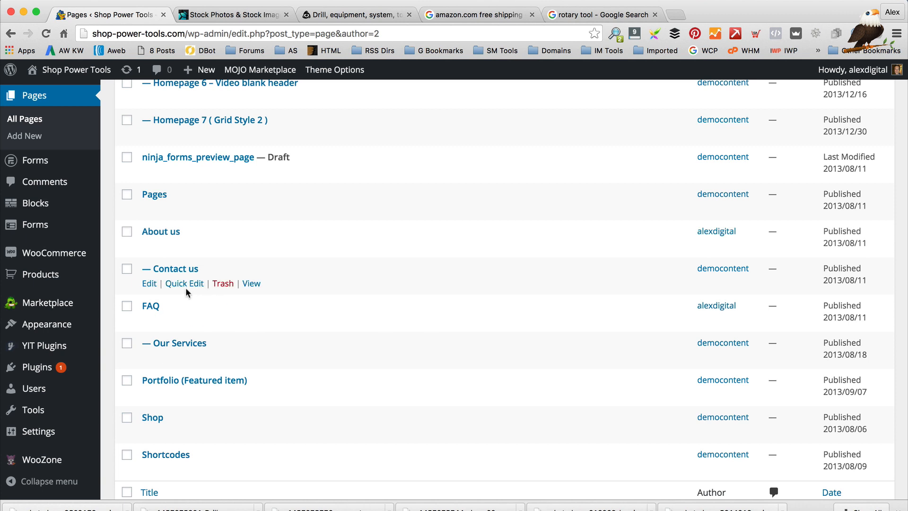
- Make Contact us a top-level page with a new author and update it
{"action": "left_click", "coordinate": [185, 285]}
{"action": "left_click", "coordinate": [592, 282]}
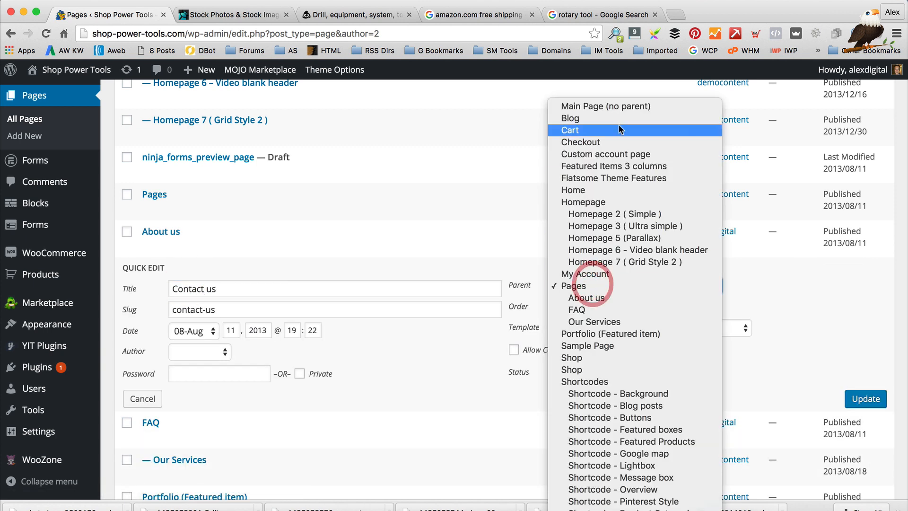
{"action": "left_click", "coordinate": [586, 100]}
{"action": "left_click", "coordinate": [210, 353]}
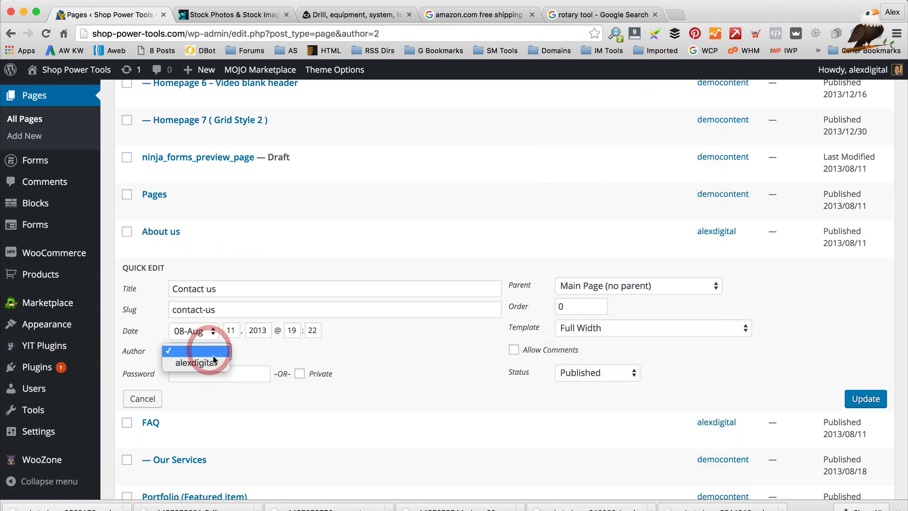
{"action": "left_click", "coordinate": [846, 398]}
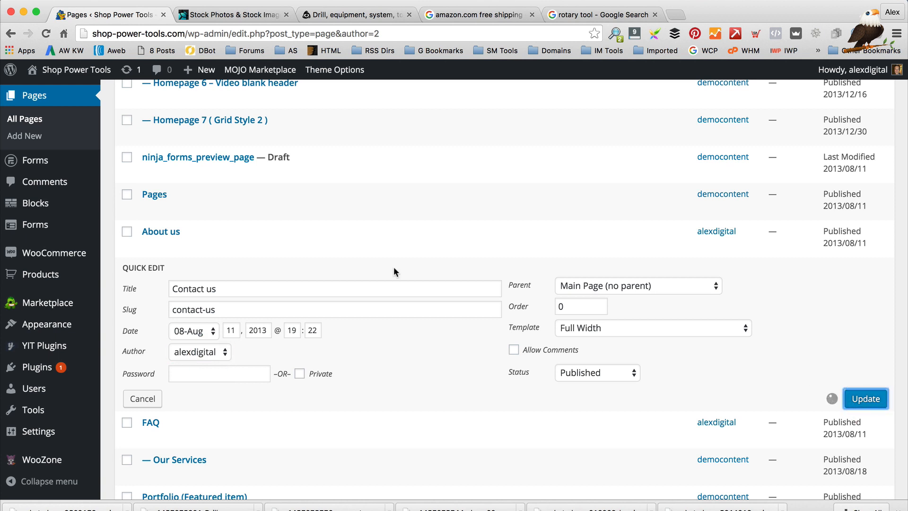
- Reassign the Shop page to alexdigital
{"action": "scroll", "coordinate": [390, 258], "scroll_direction": "down", "scroll_amount": 1}
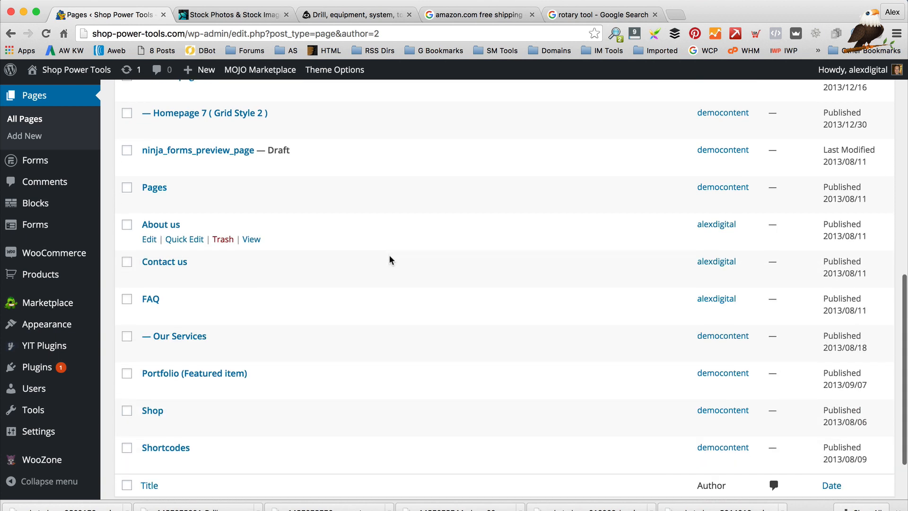
{"action": "scroll", "coordinate": [355, 305], "scroll_direction": "up", "scroll_amount": 3}
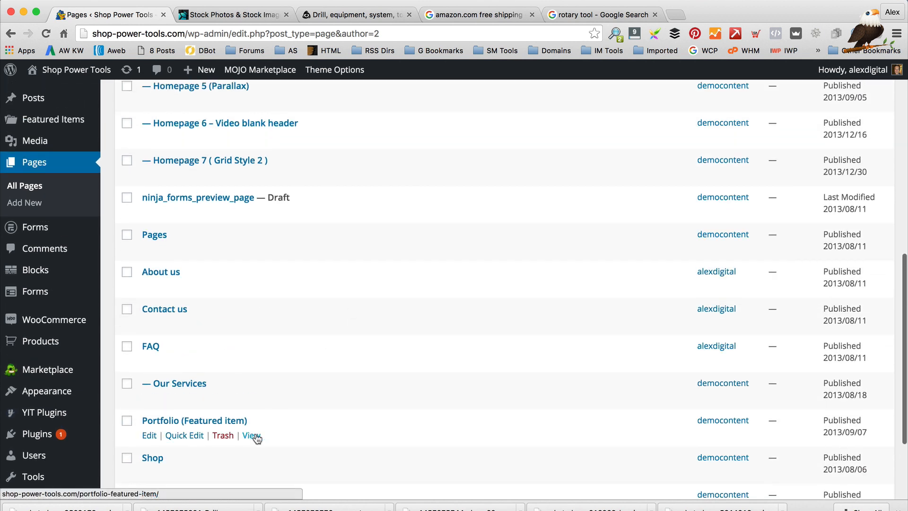
{"action": "scroll", "coordinate": [257, 438], "scroll_direction": "down", "scroll_amount": 3}
{"action": "left_click", "coordinate": [188, 422]}
{"action": "scroll", "coordinate": [187, 422], "scroll_direction": "down", "scroll_amount": 5}
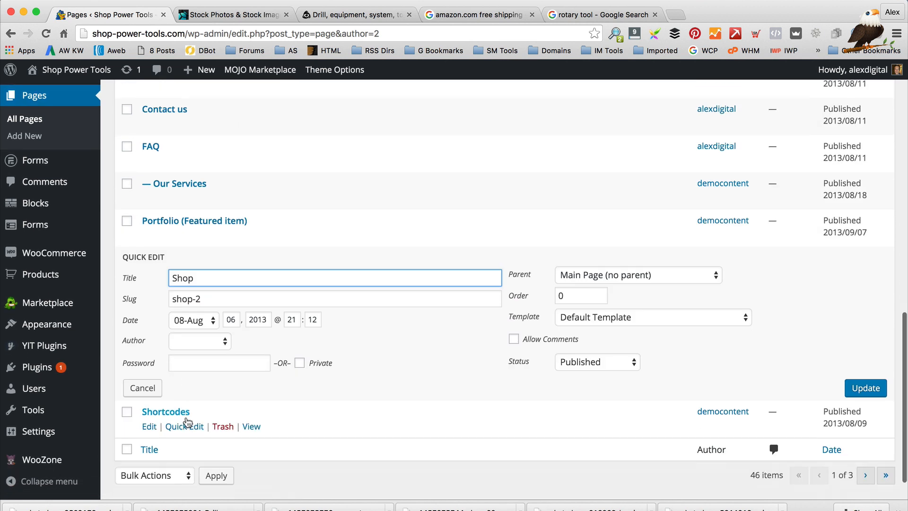
{"action": "left_click", "coordinate": [197, 305]}
{"action": "left_click", "coordinate": [199, 314]}
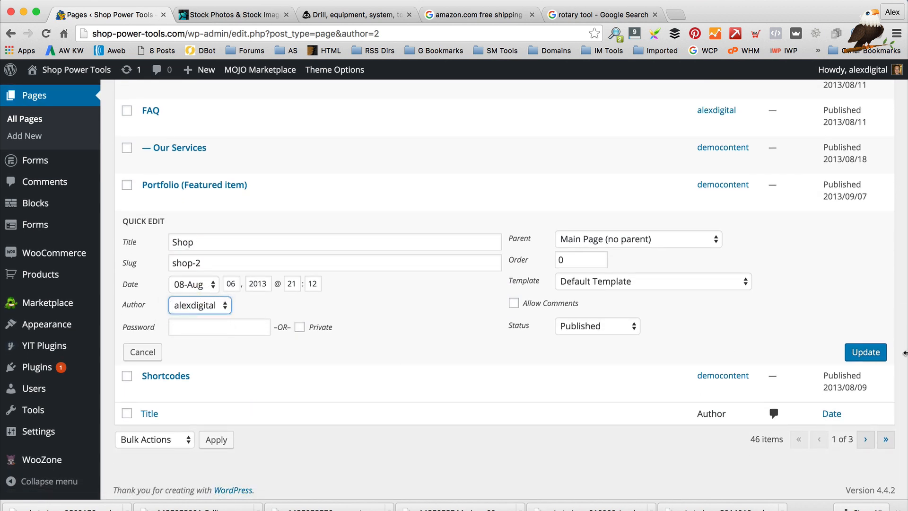
{"action": "left_click", "coordinate": [855, 352]}
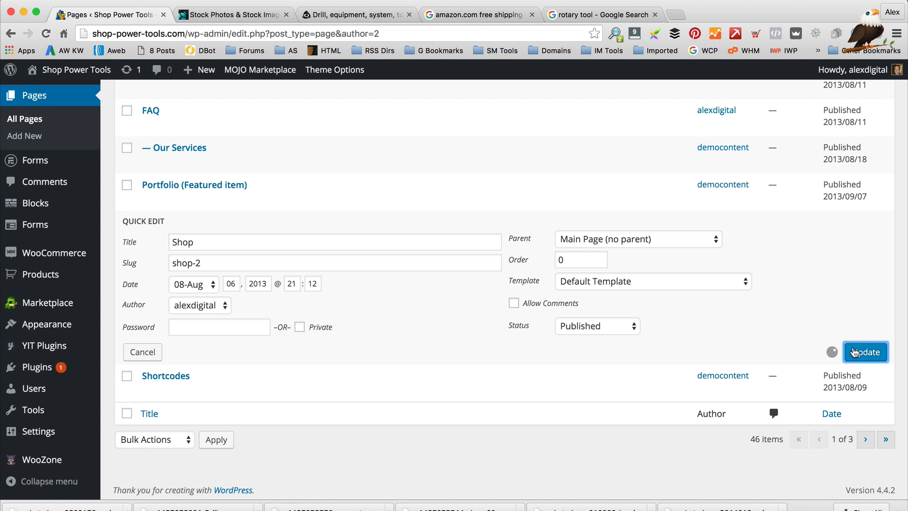
- Reassign the Home page to alexdigital
{"action": "scroll", "coordinate": [655, 312], "scroll_direction": "up", "scroll_amount": 7}
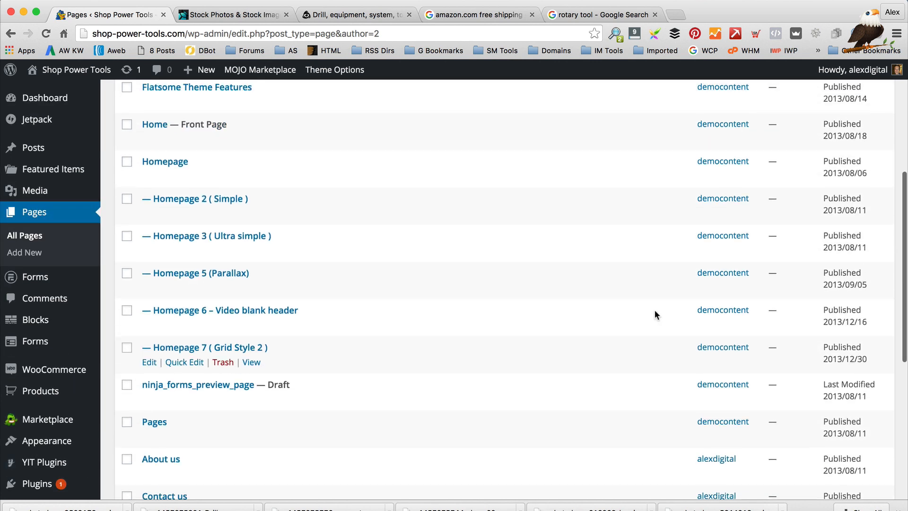
{"action": "scroll", "coordinate": [655, 310], "scroll_direction": "up", "scroll_amount": 1}
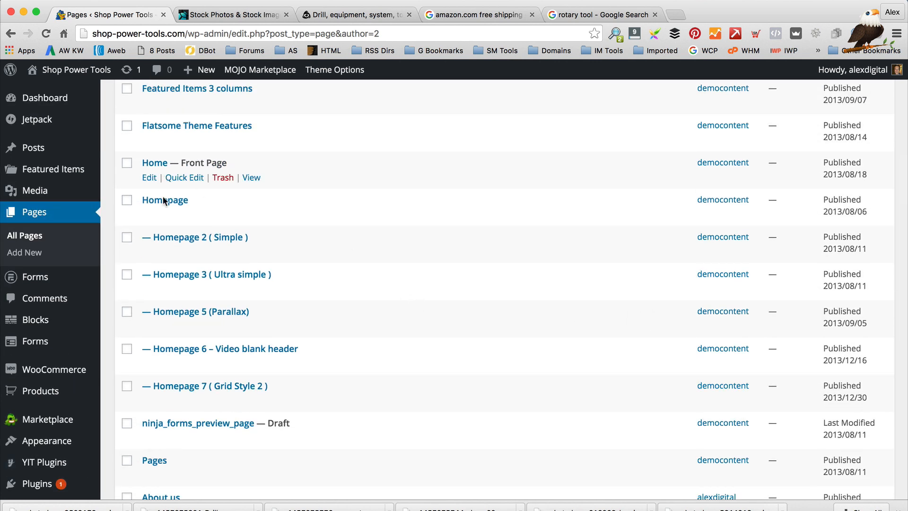
{"action": "scroll", "coordinate": [182, 170], "scroll_direction": "up", "scroll_amount": 1}
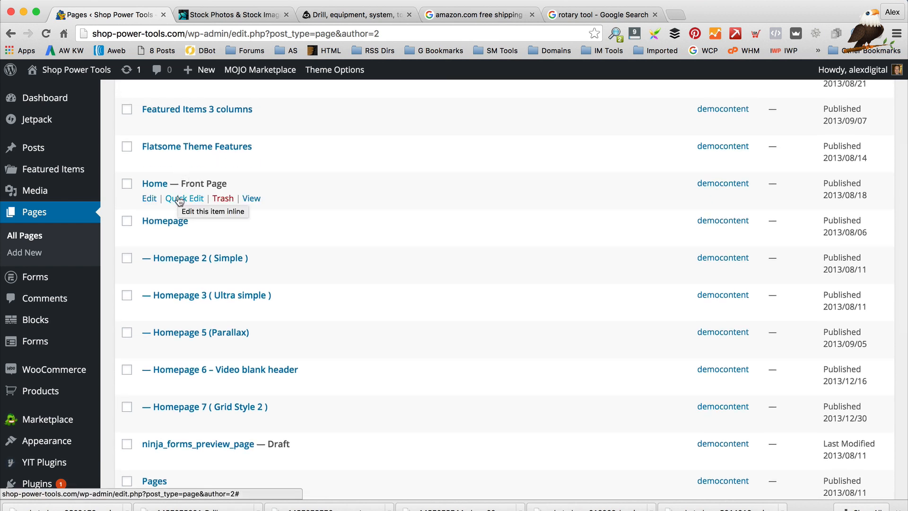
{"action": "left_click", "coordinate": [180, 199]}
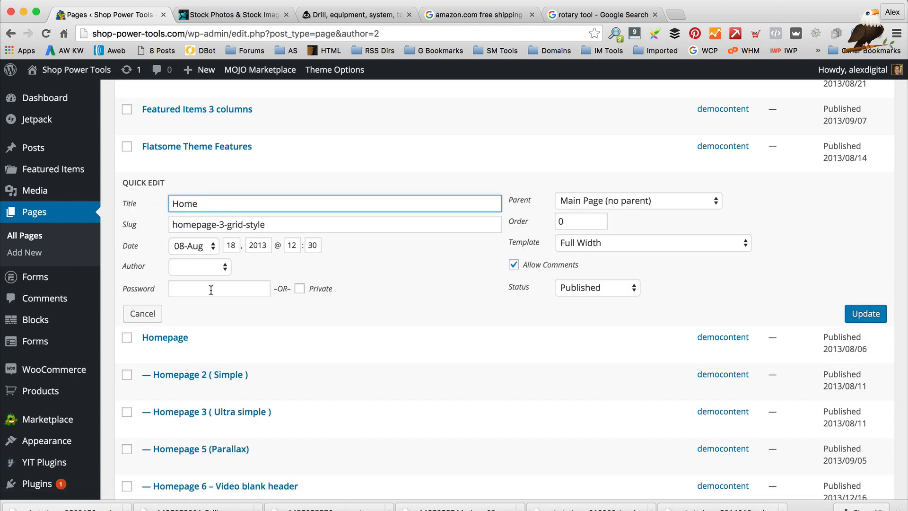
{"action": "left_click", "coordinate": [208, 266]}
{"action": "left_click", "coordinate": [212, 278]}
{"action": "left_click", "coordinate": [869, 312]}
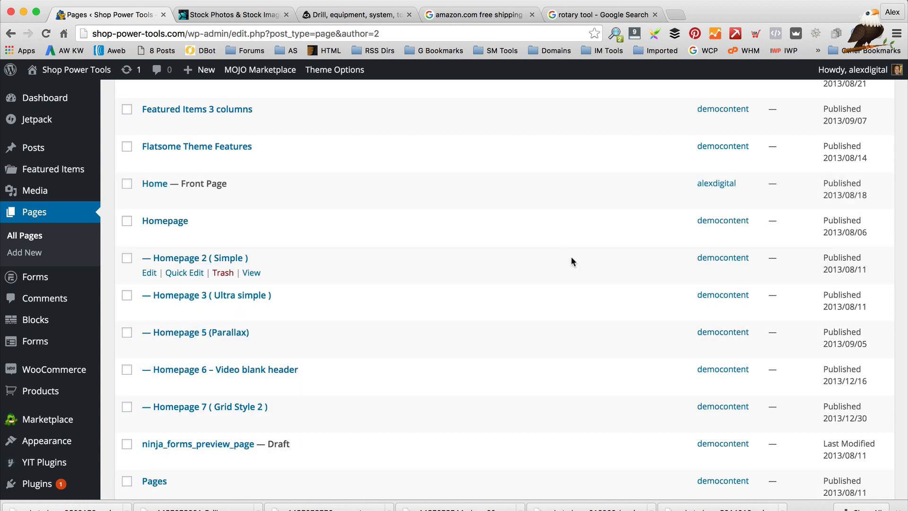
- Re-filter to democontent's pages and reassign the Blog page to alexdigital
{"action": "scroll", "coordinate": [567, 259], "scroll_direction": "down", "scroll_amount": 5}
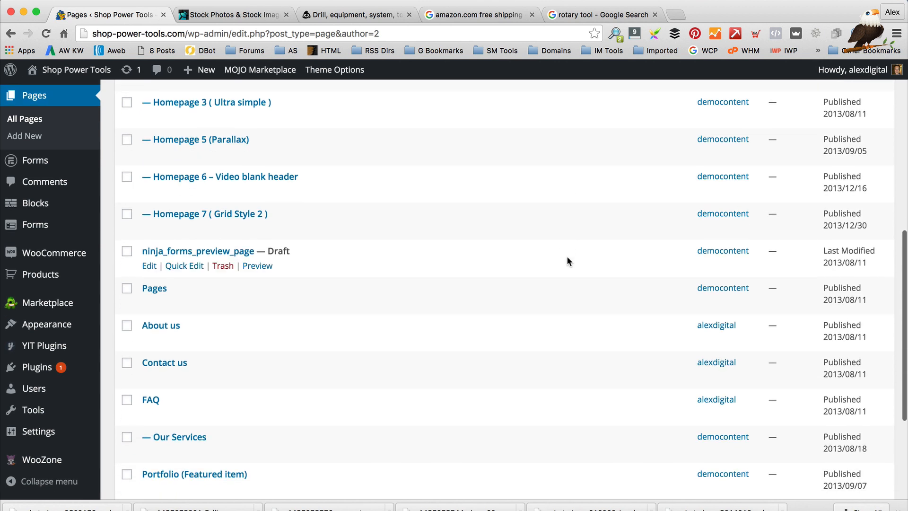
{"action": "scroll", "coordinate": [567, 259], "scroll_direction": "up", "scroll_amount": 2}
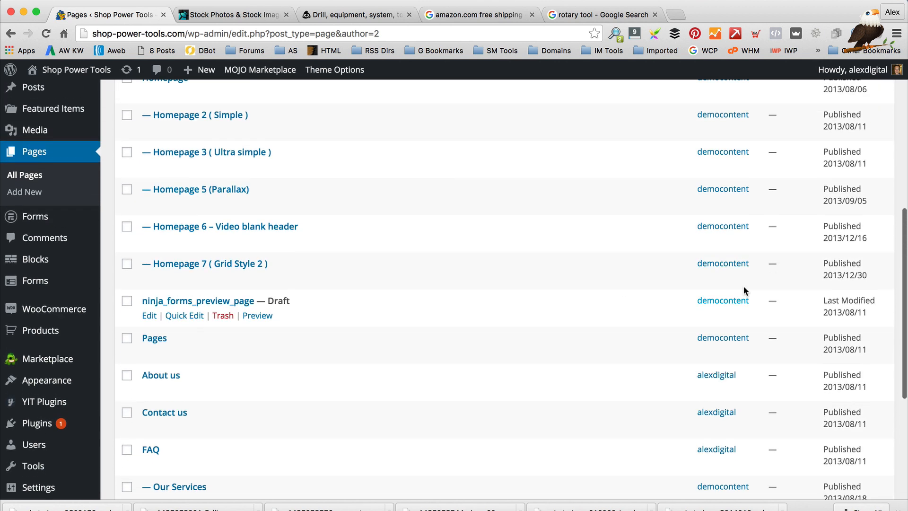
{"action": "left_click", "coordinate": [722, 268]}
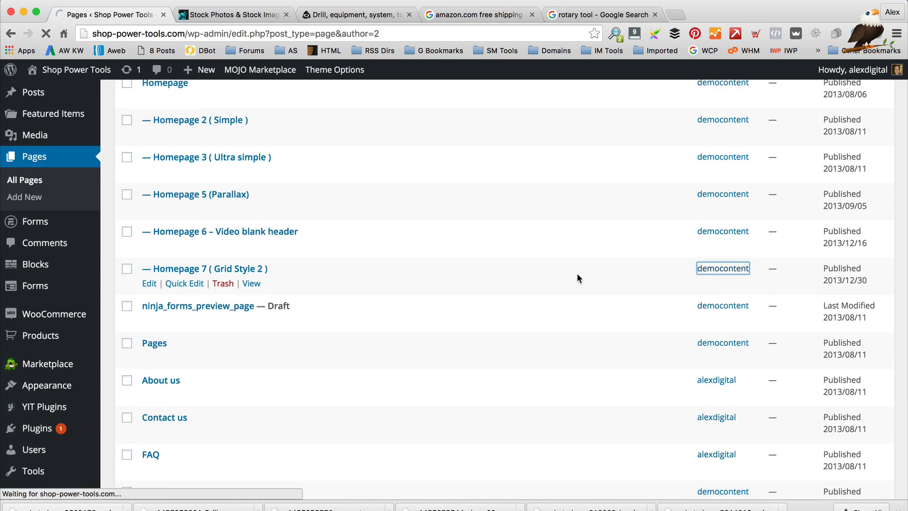
{"action": "scroll", "coordinate": [339, 264], "scroll_direction": "down", "scroll_amount": 2}
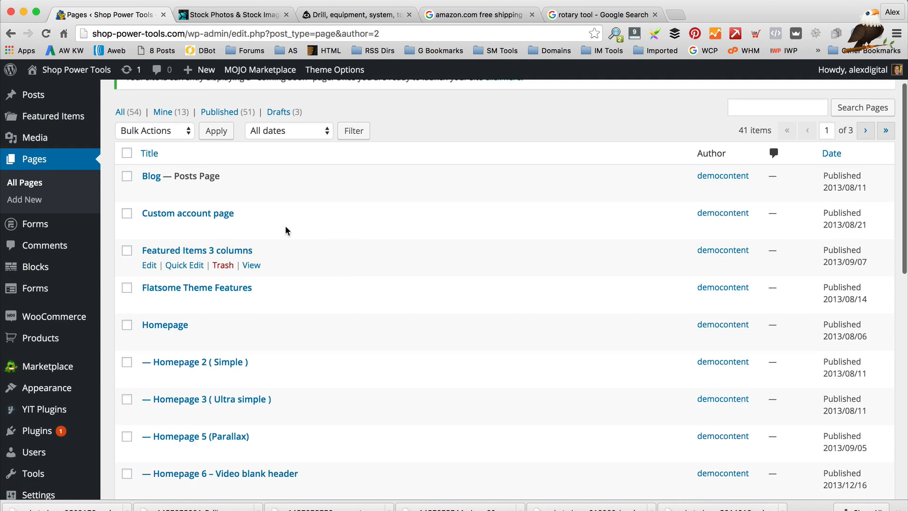
{"action": "scroll", "coordinate": [286, 230], "scroll_direction": "up", "scroll_amount": 1}
{"action": "left_click", "coordinate": [179, 200]}
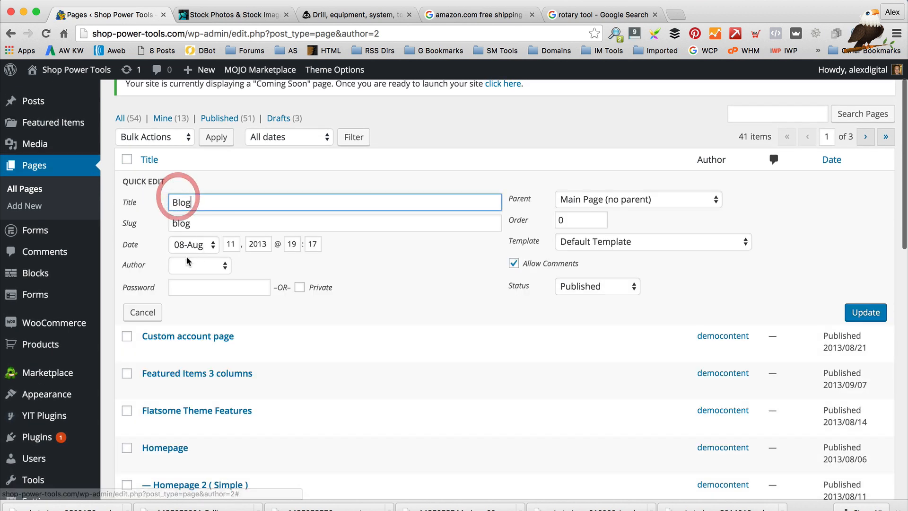
{"action": "left_click", "coordinate": [199, 265]}
{"action": "left_click", "coordinate": [197, 276]}
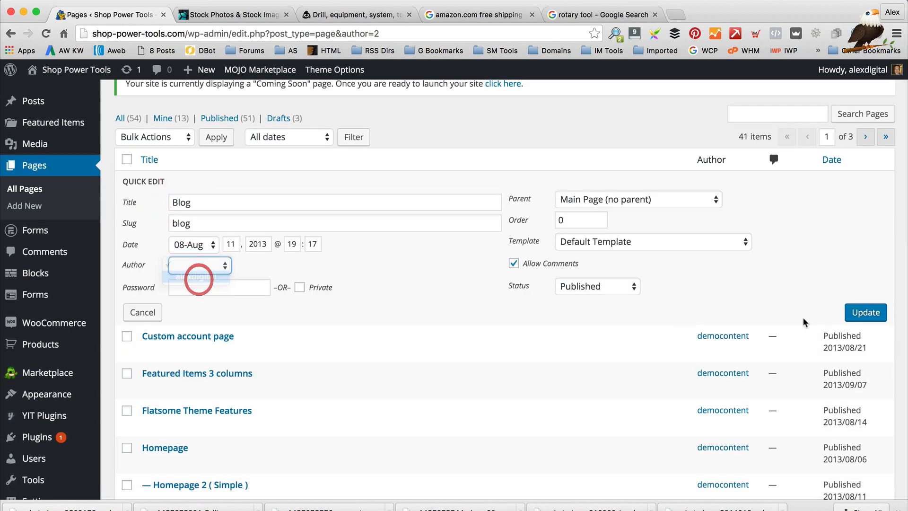
{"action": "left_click", "coordinate": [871, 313]}
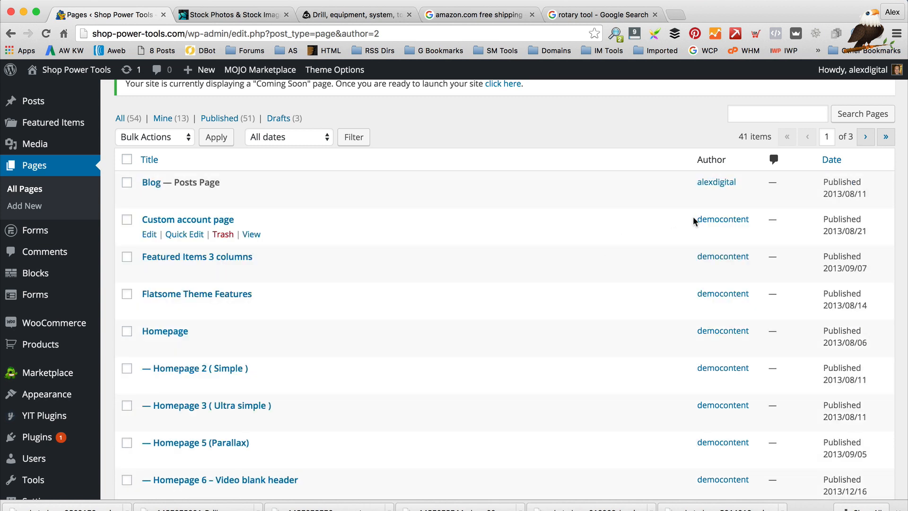
- Refresh the democontent filter, now listing 40 pages
{"action": "left_click", "coordinate": [708, 220]}
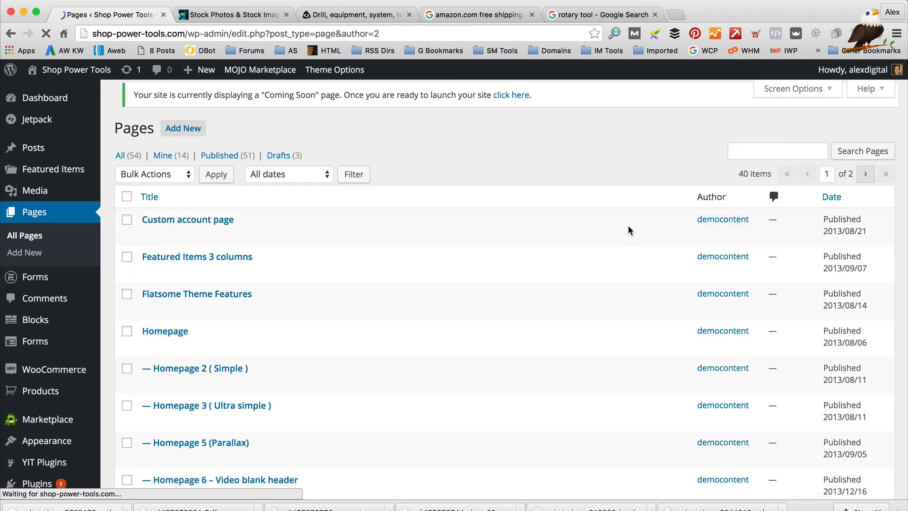
{"action": "scroll", "coordinate": [628, 232], "scroll_direction": "down", "scroll_amount": 10}
{"action": "scroll", "coordinate": [627, 234], "scroll_direction": "up", "scroll_amount": 5}
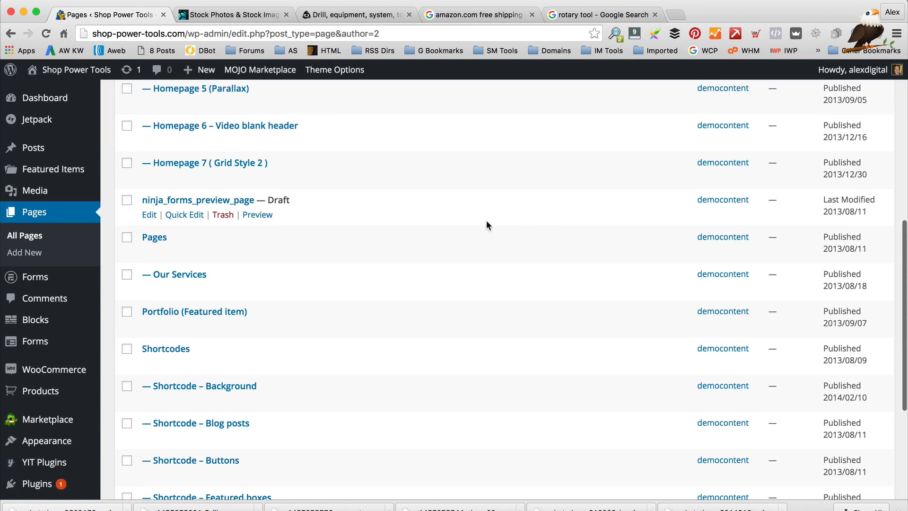
{"action": "scroll", "coordinate": [486, 220], "scroll_direction": "up", "scroll_amount": 7}
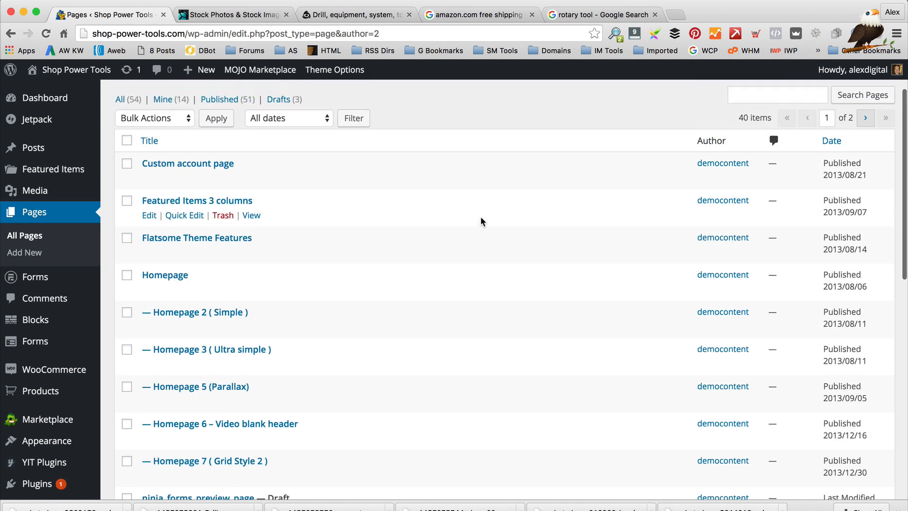
- Bulk-trash every page on the current list page
{"action": "left_click", "coordinate": [126, 140]}
{"action": "left_click", "coordinate": [158, 121]}
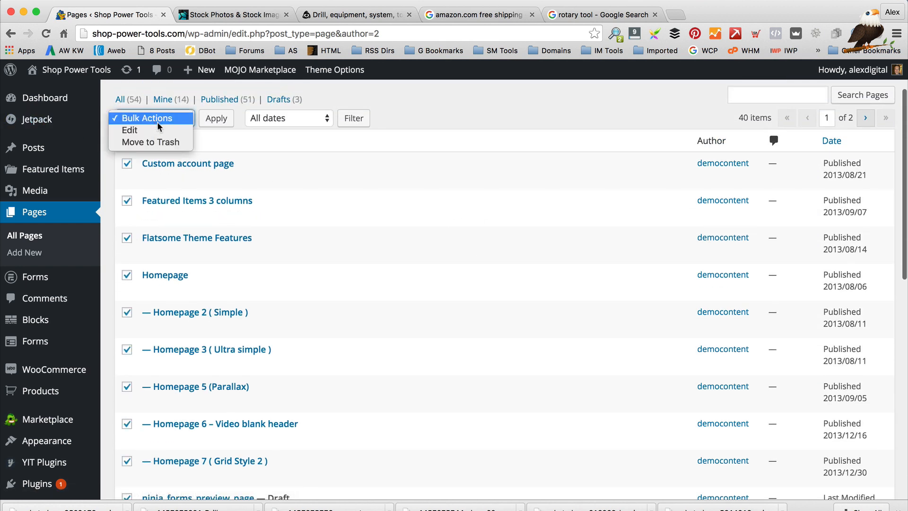
{"action": "left_click", "coordinate": [156, 141]}
{"action": "left_click", "coordinate": [216, 119]}
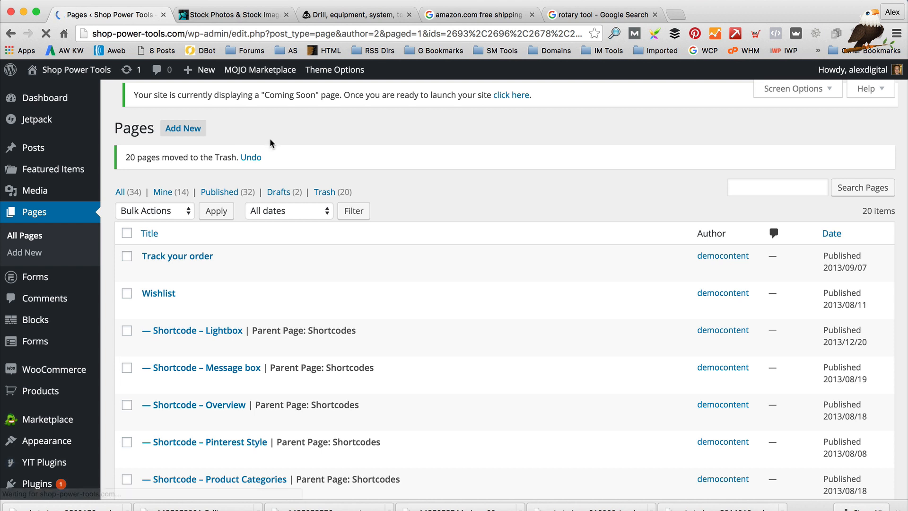
- Reassign the Wishlist page to alexdigital
{"action": "scroll", "coordinate": [341, 169], "scroll_direction": "down", "scroll_amount": 5}
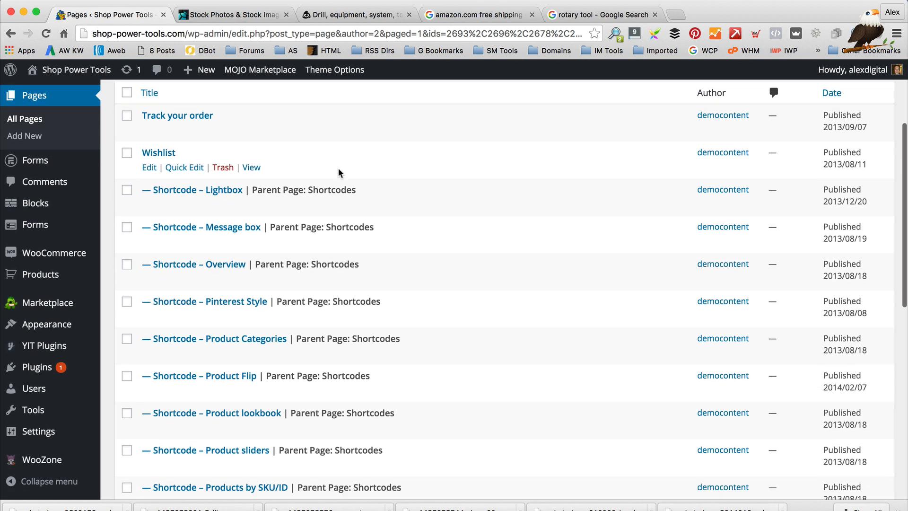
{"action": "scroll", "coordinate": [338, 168], "scroll_direction": "up", "scroll_amount": 3}
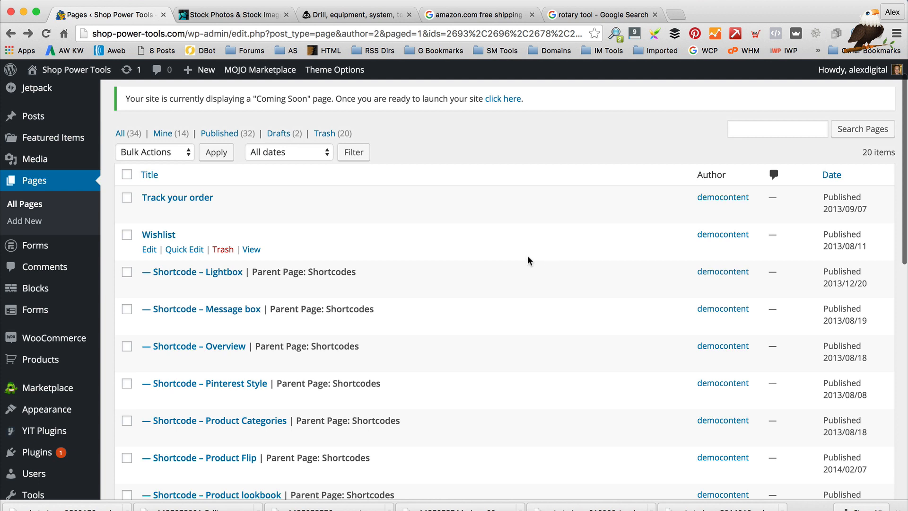
{"action": "scroll", "coordinate": [427, 252], "scroll_direction": "down", "scroll_amount": 1}
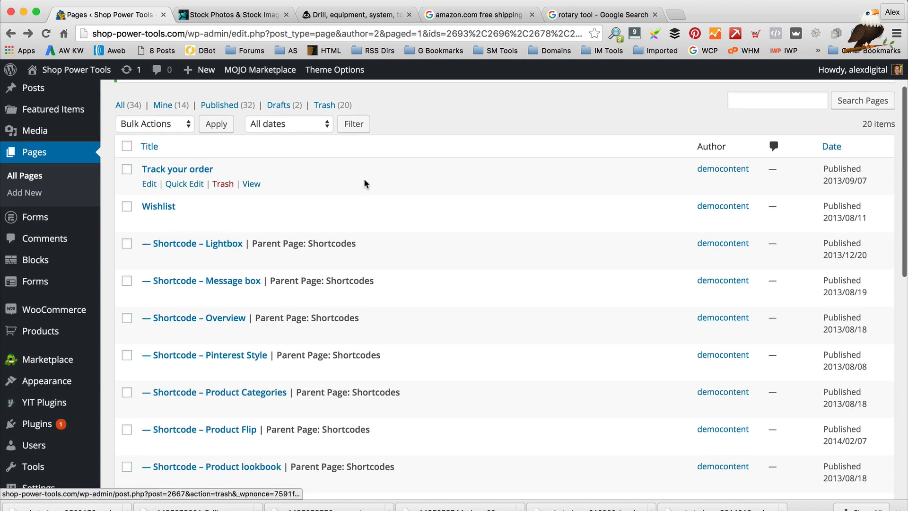
{"action": "scroll", "coordinate": [239, 184], "scroll_direction": "down", "scroll_amount": 4}
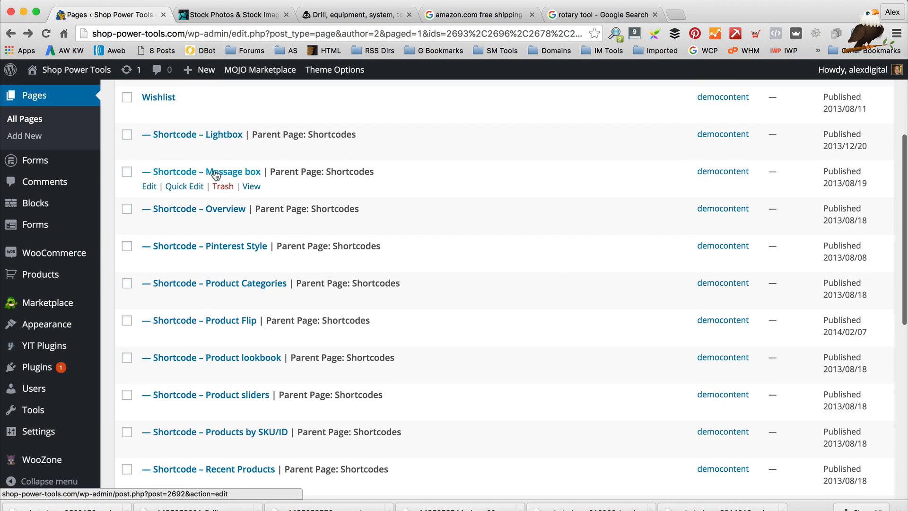
{"action": "scroll", "coordinate": [198, 179], "scroll_direction": "up", "scroll_amount": 3}
{"action": "left_click", "coordinate": [185, 180]}
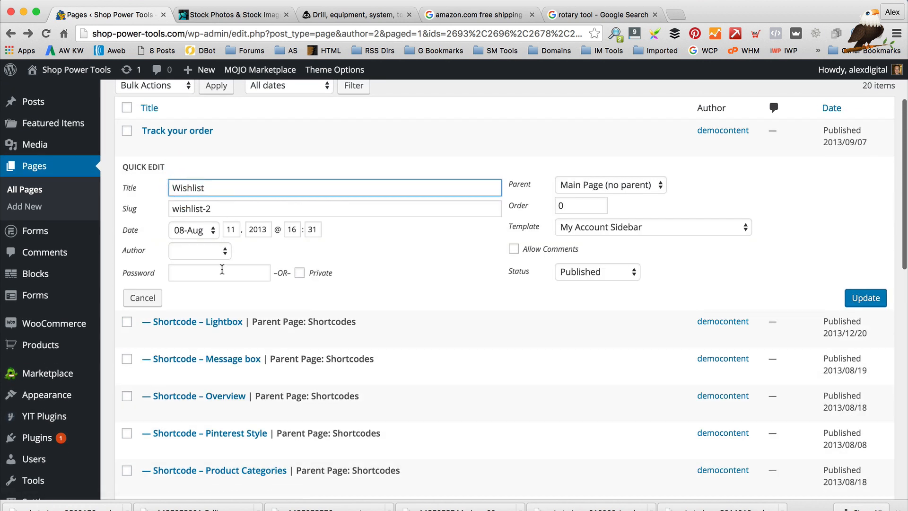
{"action": "left_click", "coordinate": [200, 251]}
{"action": "left_click", "coordinate": [201, 260]}
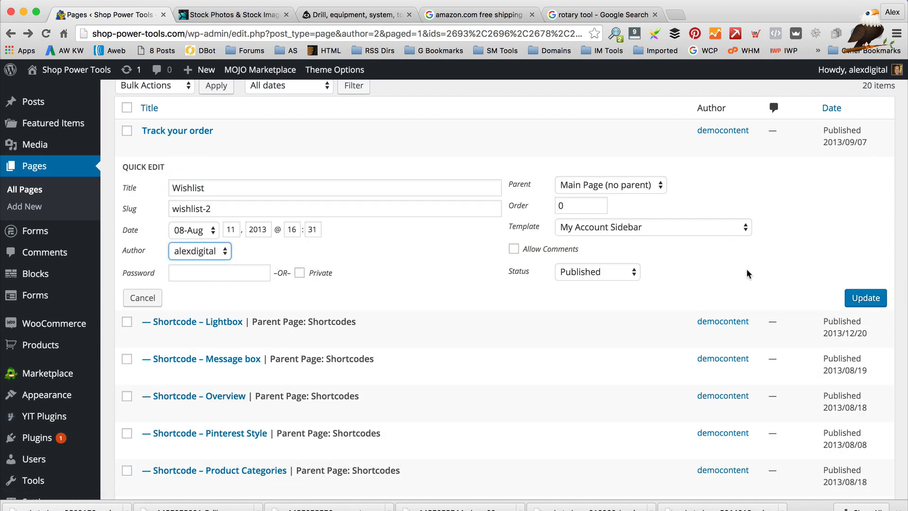
{"action": "left_click", "coordinate": [867, 299]}
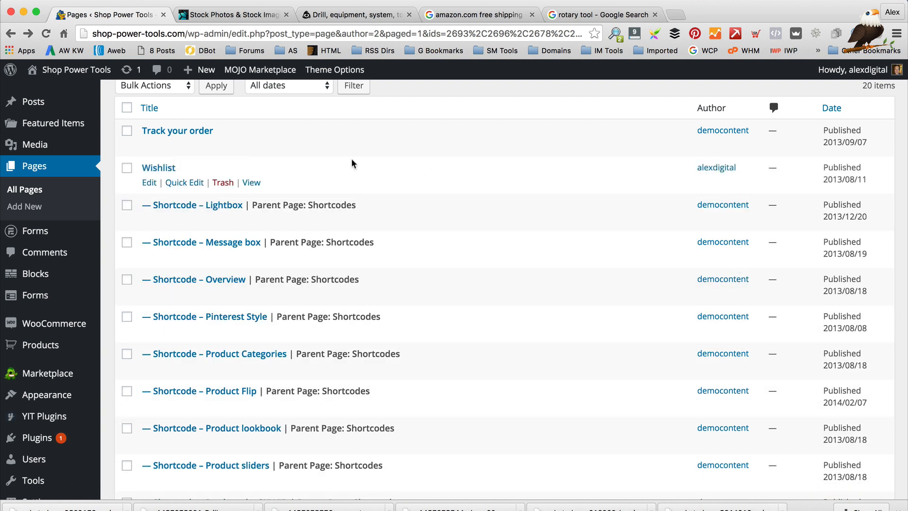
- Make the site owner the author of Track your order
{"action": "left_click", "coordinate": [180, 148]}
{"action": "left_click", "coordinate": [216, 214]}
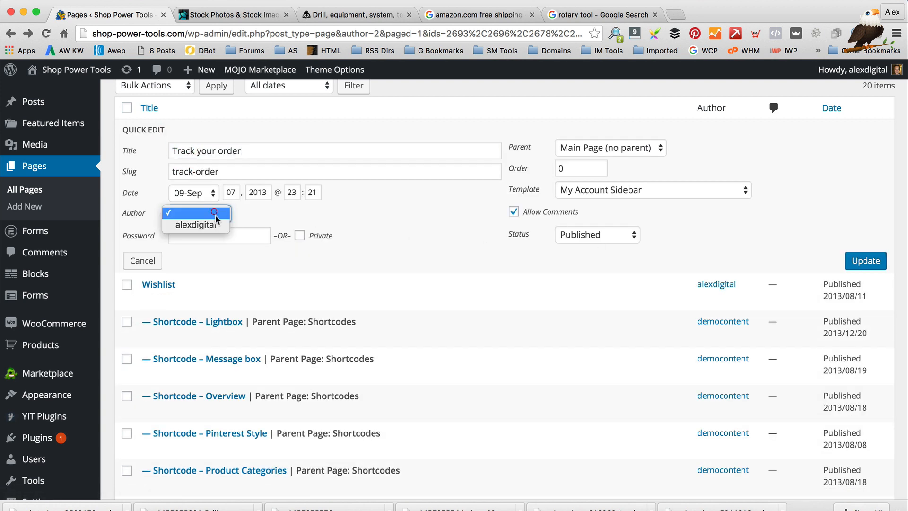
{"action": "left_click", "coordinate": [216, 223]}
{"action": "left_click", "coordinate": [865, 260]}
{"action": "scroll", "coordinate": [701, 289], "scroll_direction": "down", "scroll_amount": 5}
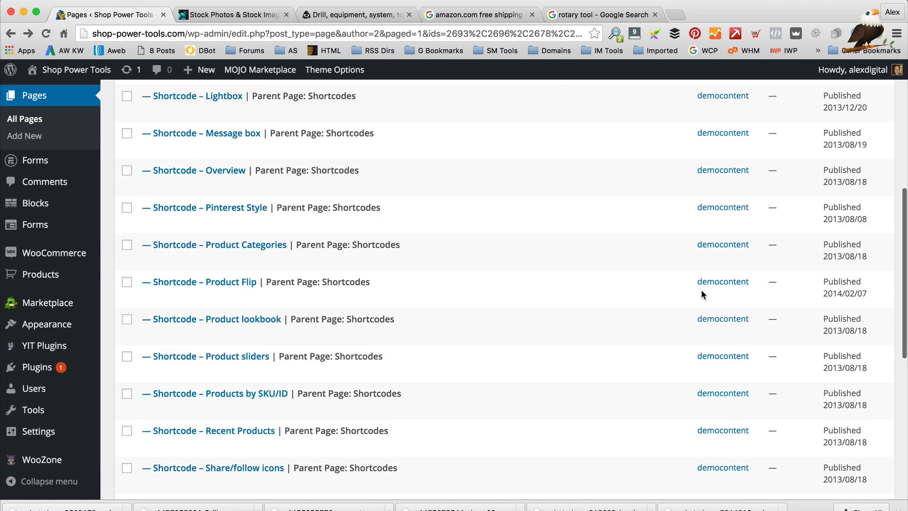
{"action": "scroll", "coordinate": [672, 288], "scroll_direction": "down", "scroll_amount": 7}
{"action": "scroll", "coordinate": [684, 289], "scroll_direction": "up", "scroll_amount": 7}
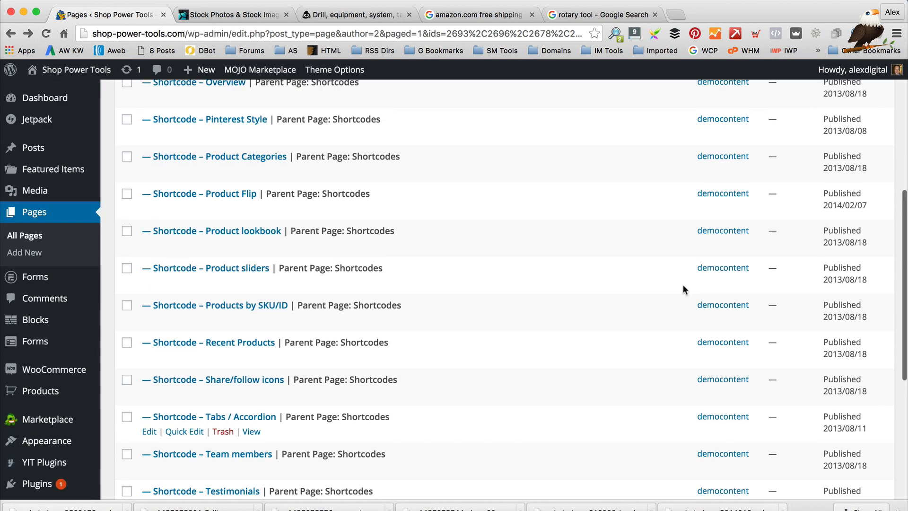
{"action": "scroll", "coordinate": [683, 285], "scroll_direction": "down", "scroll_amount": 5}
{"action": "scroll", "coordinate": [689, 279], "scroll_direction": "up", "scroll_amount": 10}
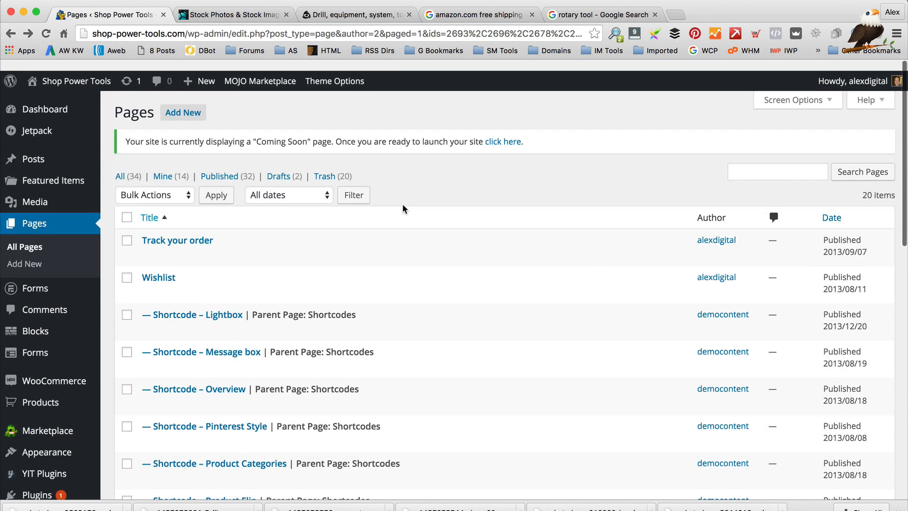
- Trash the 18 other demo pages, keeping Track your order and Wishlist, then list all pages
{"action": "left_click", "coordinate": [126, 206]}
{"action": "left_click", "coordinate": [127, 228]}
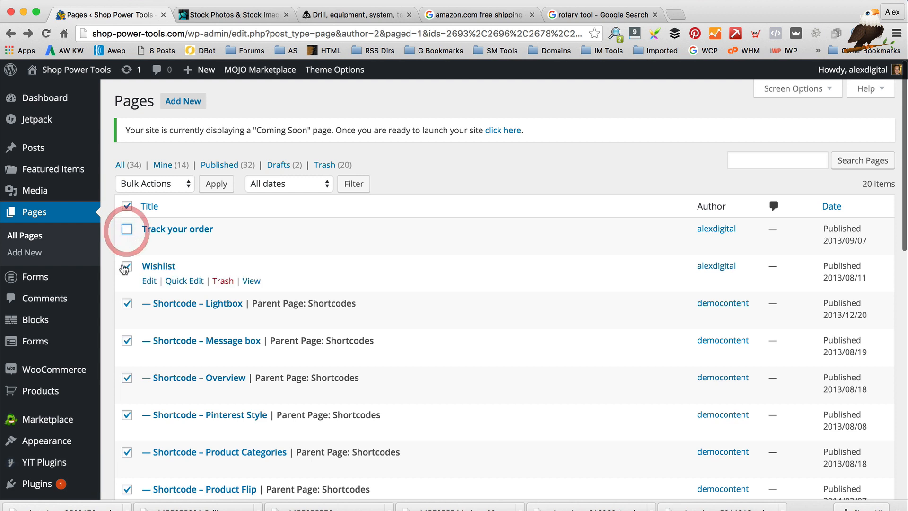
{"action": "left_click", "coordinate": [127, 266]}
{"action": "left_click", "coordinate": [144, 187]}
{"action": "left_click", "coordinate": [148, 207]}
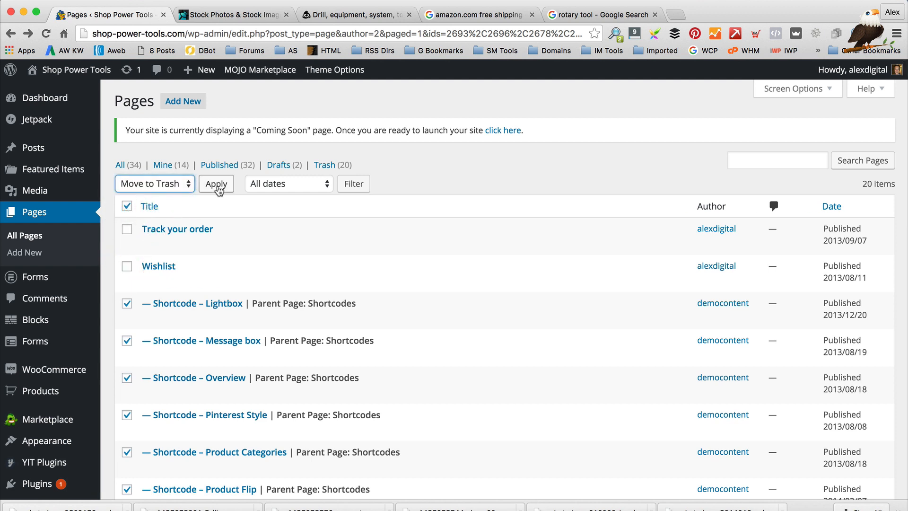
{"action": "left_click", "coordinate": [218, 186]}
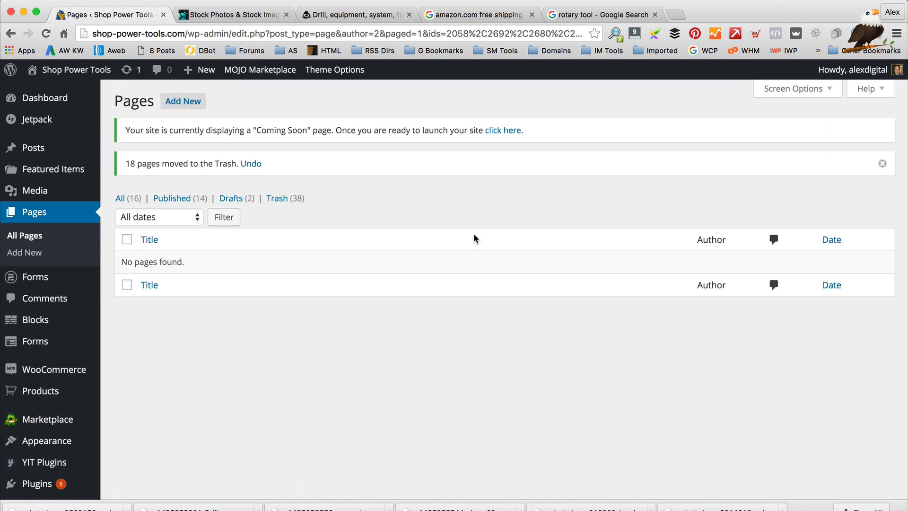
{"action": "left_click", "coordinate": [120, 199]}
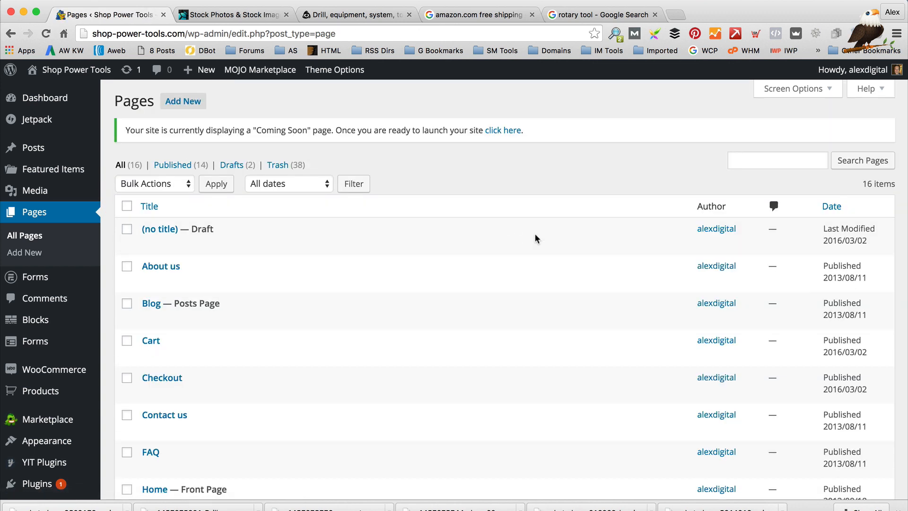
- Compare both Shop pages' details and trash the older 2013/08/06 duplicate
{"action": "scroll", "coordinate": [529, 237], "scroll_direction": "down", "scroll_amount": 4}
{"action": "scroll", "coordinate": [522, 242], "scroll_direction": "down", "scroll_amount": 5}
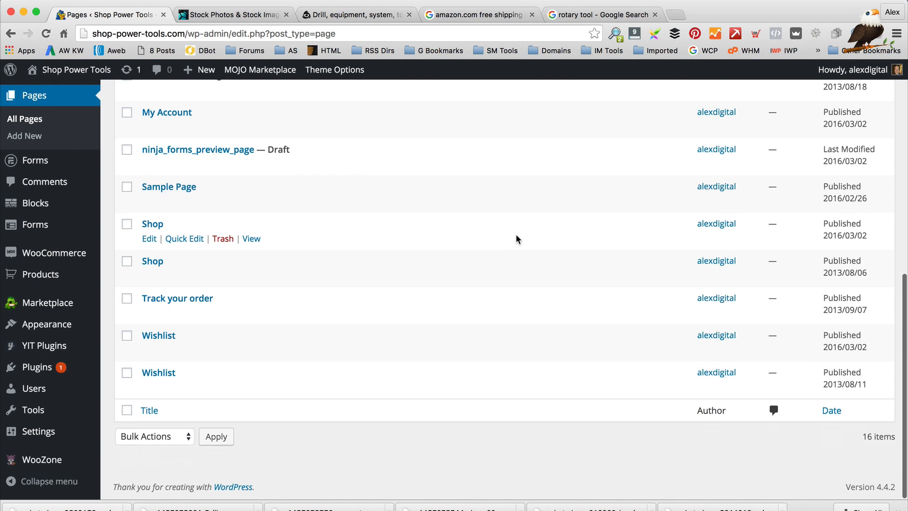
{"action": "scroll", "coordinate": [516, 239], "scroll_direction": "up", "scroll_amount": 2}
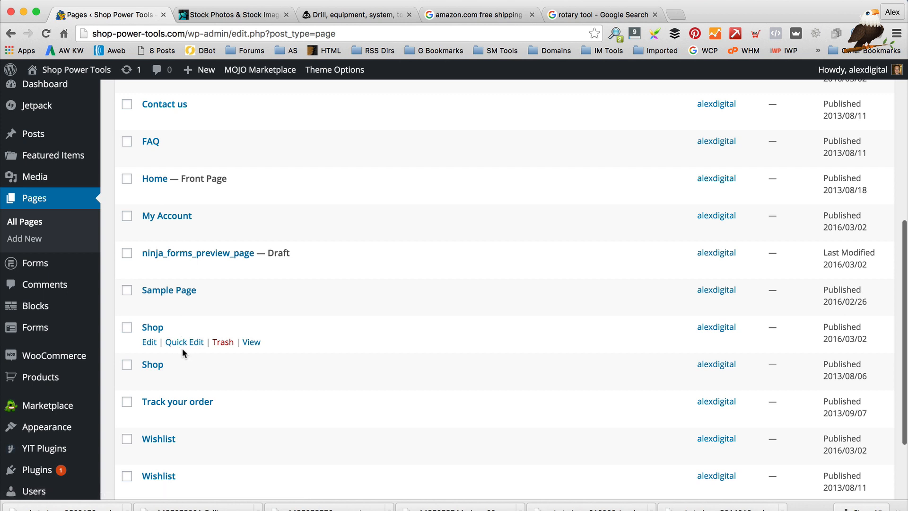
{"action": "left_click", "coordinate": [179, 343]}
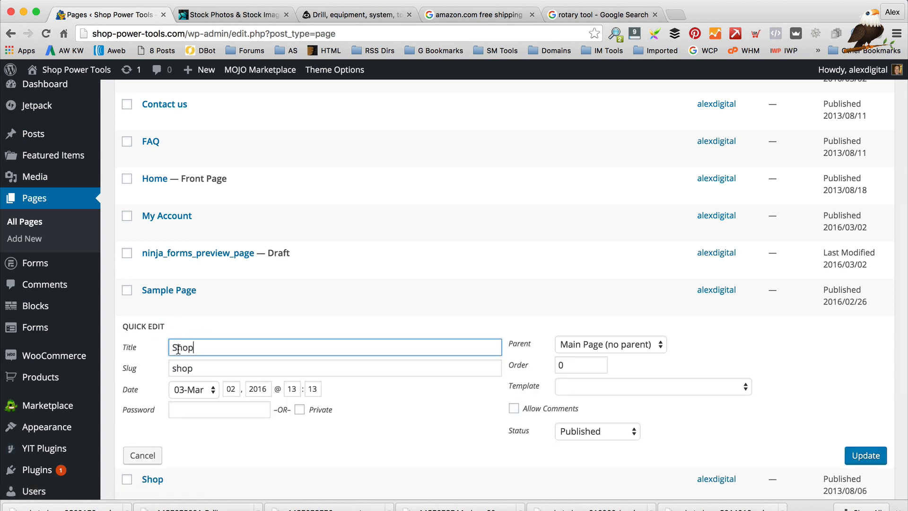
{"action": "left_click", "coordinate": [140, 455]}
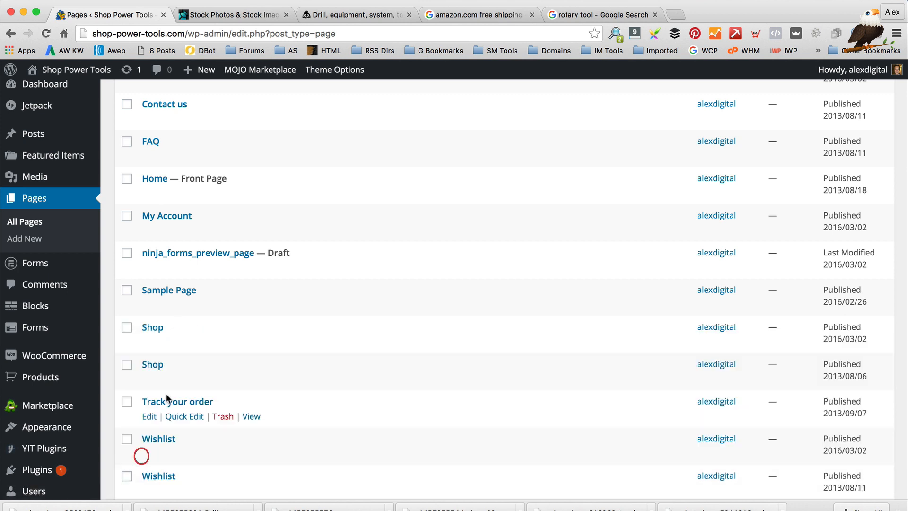
{"action": "scroll", "coordinate": [175, 378], "scroll_direction": "down", "scroll_amount": 1}
{"action": "left_click", "coordinate": [181, 361]}
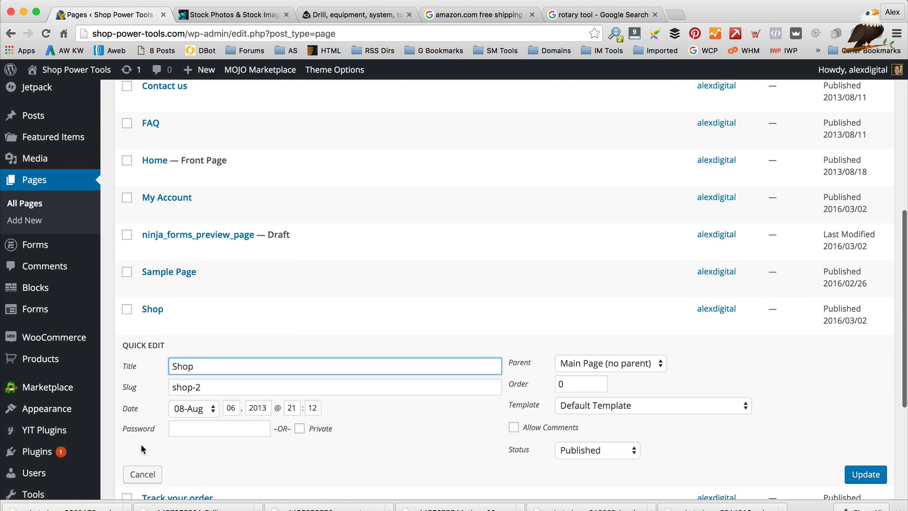
{"action": "left_click", "coordinate": [135, 479]}
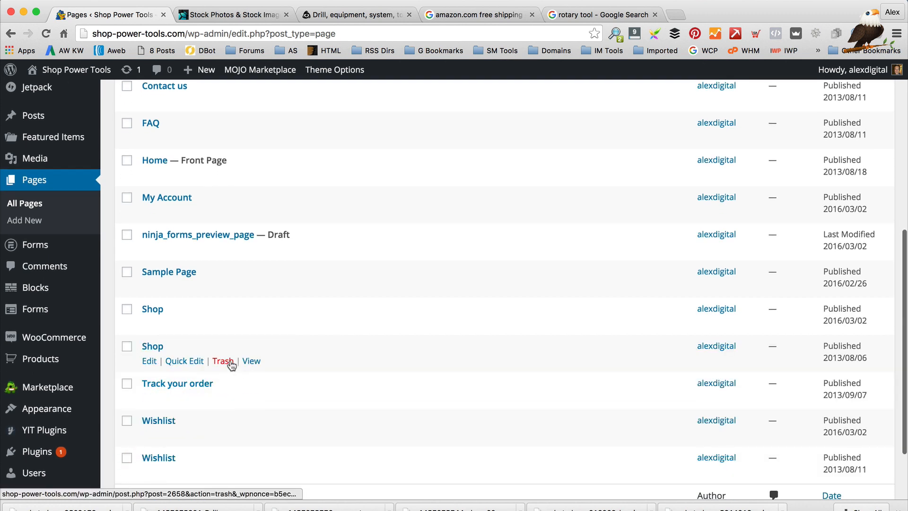
{"action": "left_click", "coordinate": [227, 362]}
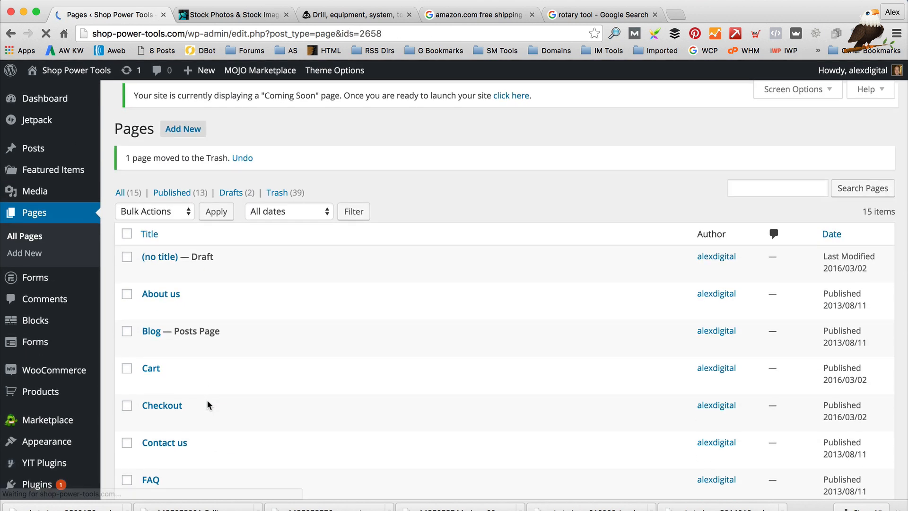
{"action": "scroll", "coordinate": [207, 399], "scroll_direction": "down", "scroll_amount": 1}
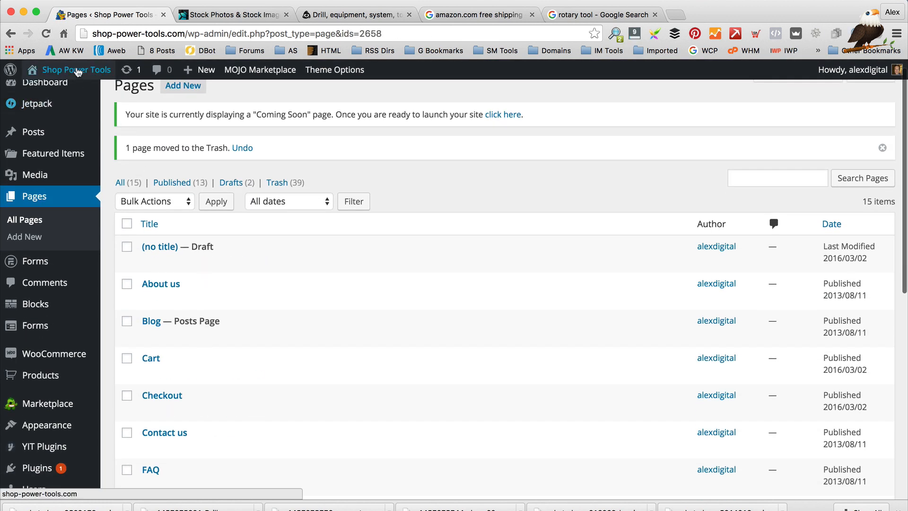
- Visit the live store, go to its FAQ page, and open it with Edit Page
{"action": "mouse_move", "coordinate": [76, 70]}
{"action": "left_click", "coordinate": [78, 90]}
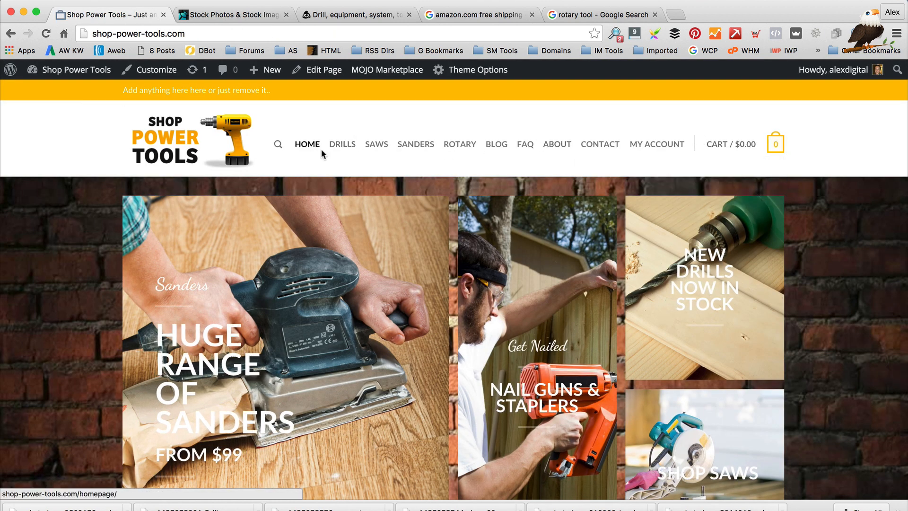
{"action": "scroll", "coordinate": [321, 150], "scroll_direction": "down", "scroll_amount": 3}
{"action": "scroll", "coordinate": [320, 153], "scroll_direction": "up", "scroll_amount": 3}
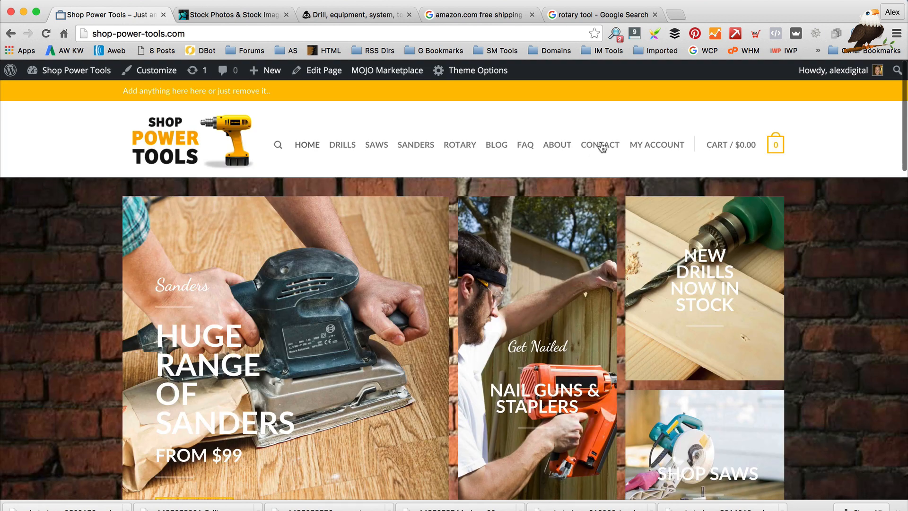
{"action": "left_click", "coordinate": [526, 145]}
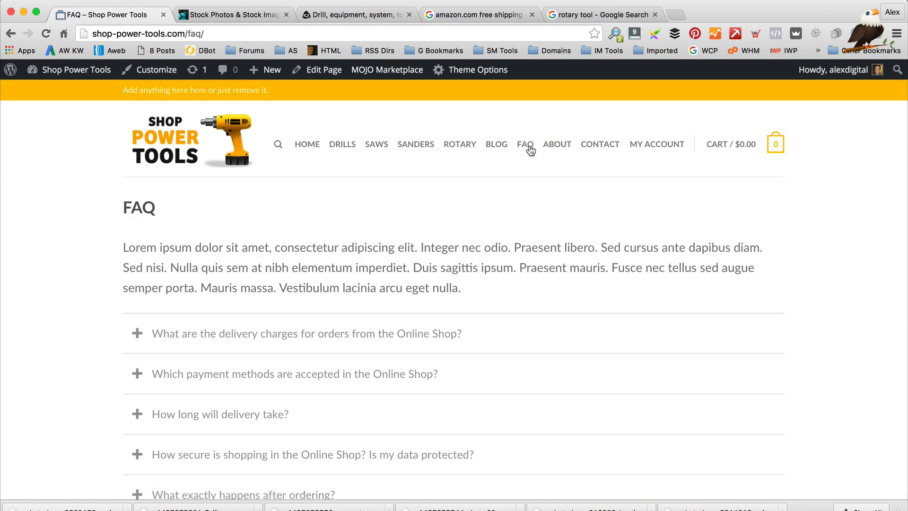
{"action": "scroll", "coordinate": [528, 154], "scroll_direction": "down", "scroll_amount": 3}
{"action": "scroll", "coordinate": [526, 149], "scroll_direction": "down", "scroll_amount": 2}
{"action": "scroll", "coordinate": [526, 149], "scroll_direction": "up", "scroll_amount": 4}
{"action": "left_click", "coordinate": [319, 68]}
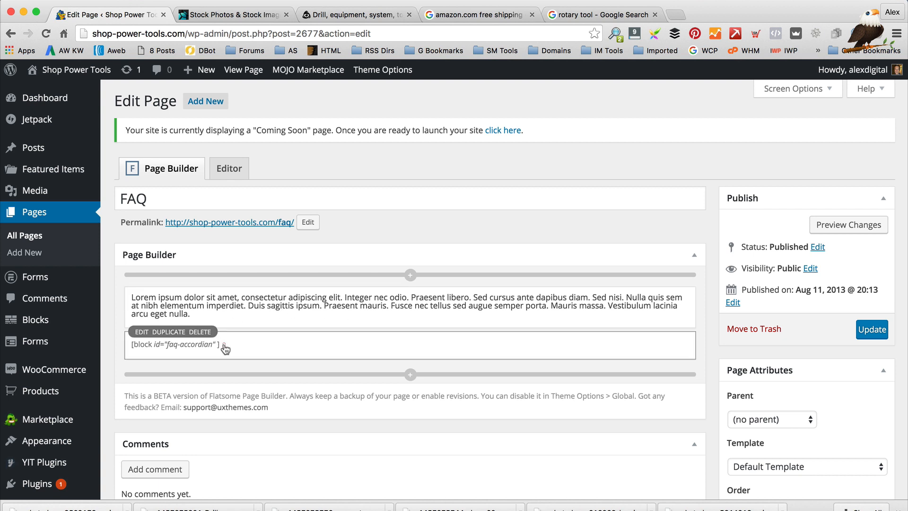
- Open the faq-accordian block in the FAQ - Accordion block editor
{"action": "double_click", "coordinate": [224, 345]}
{"action": "left_click", "coordinate": [141, 333]}
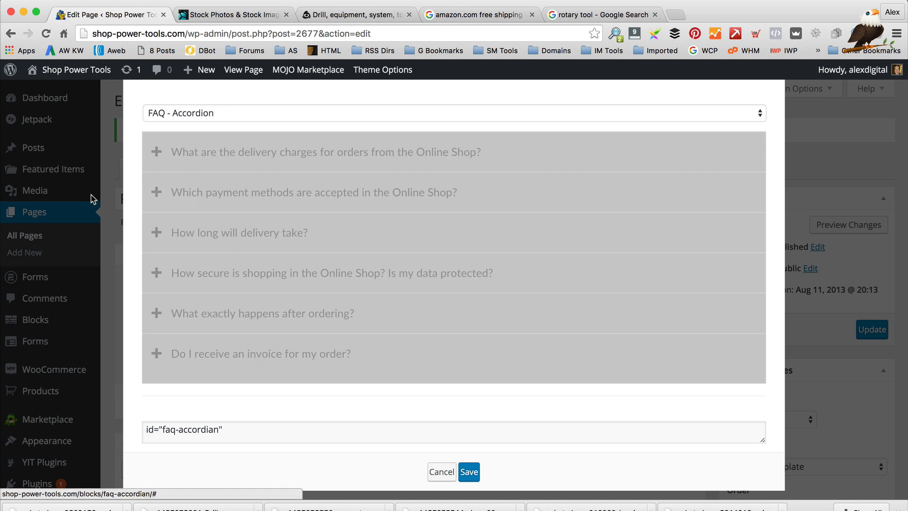
{"action": "left_click", "coordinate": [163, 201]}
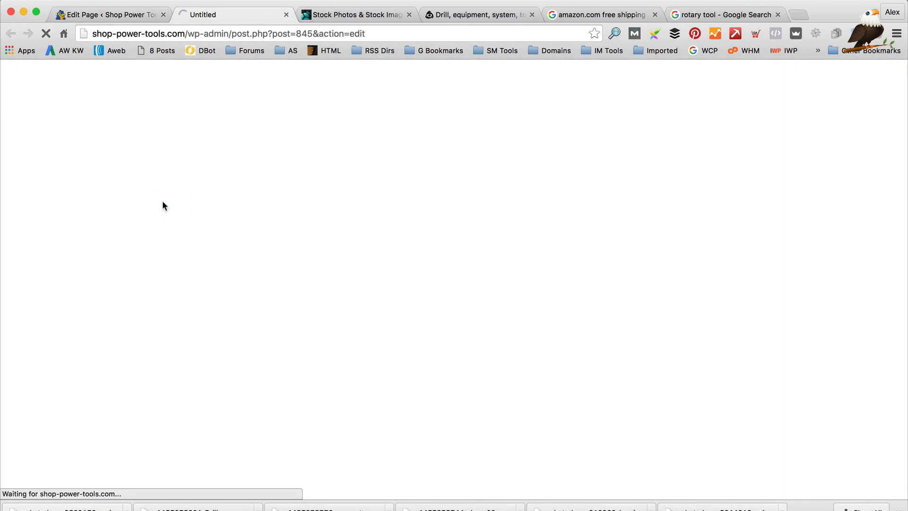
- Review the accordion questions, then bring up the live store's home page
{"action": "scroll", "coordinate": [238, 267], "scroll_direction": "down", "scroll_amount": 1}
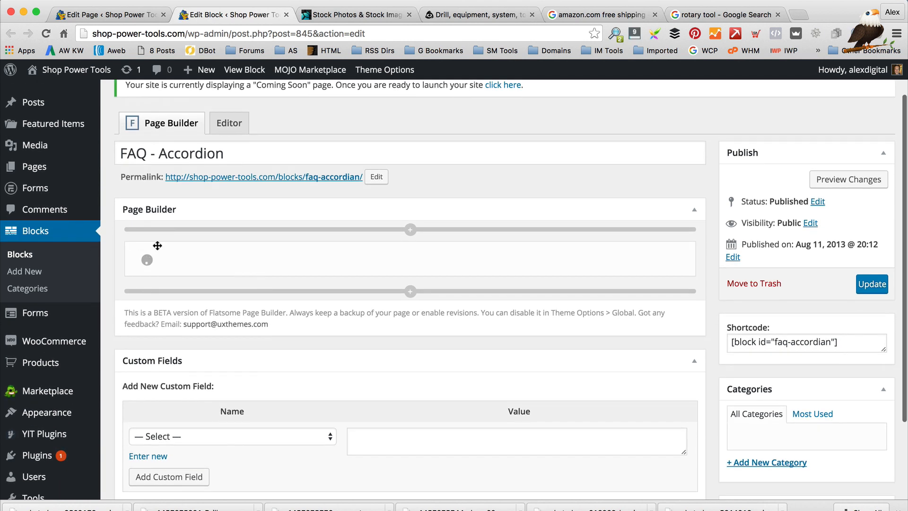
{"action": "scroll", "coordinate": [280, 252], "scroll_direction": "down", "scroll_amount": 1}
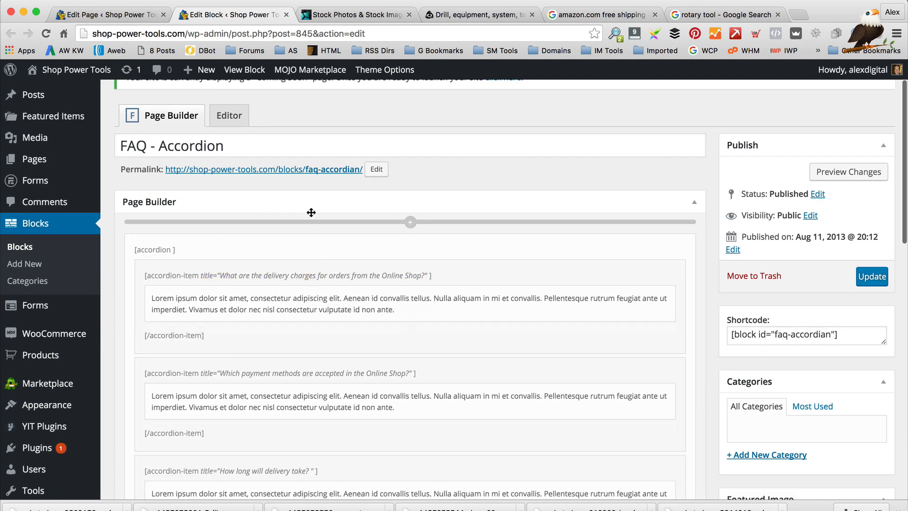
{"action": "scroll", "coordinate": [339, 211], "scroll_direction": "up", "scroll_amount": 2}
{"action": "mouse_move", "coordinate": [82, 79]}
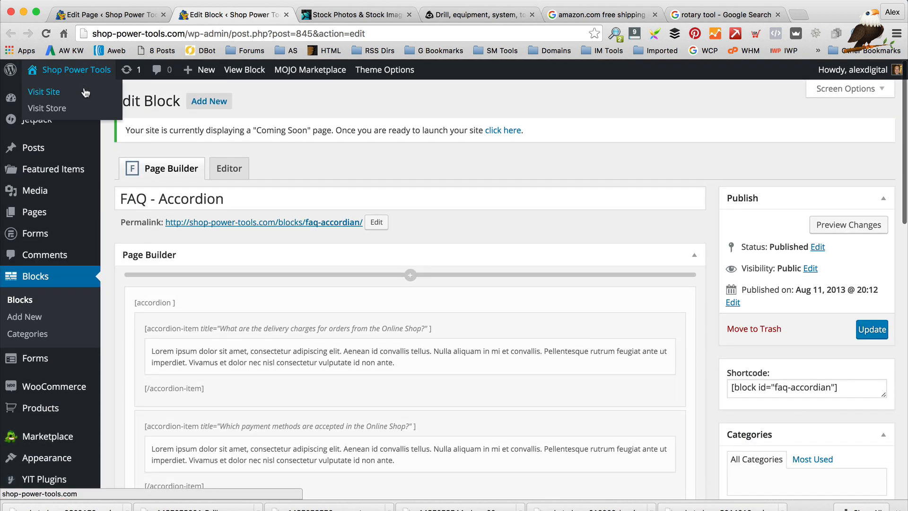
{"action": "left_click", "coordinate": [85, 95]}
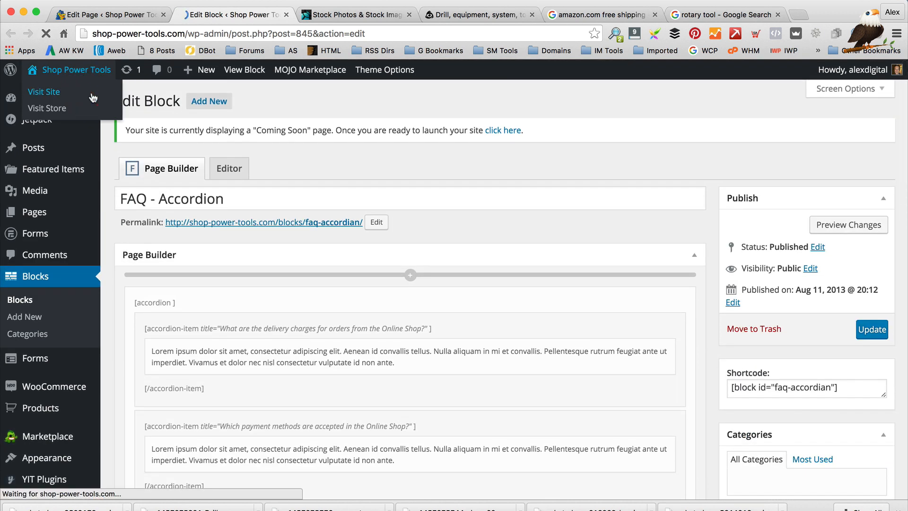
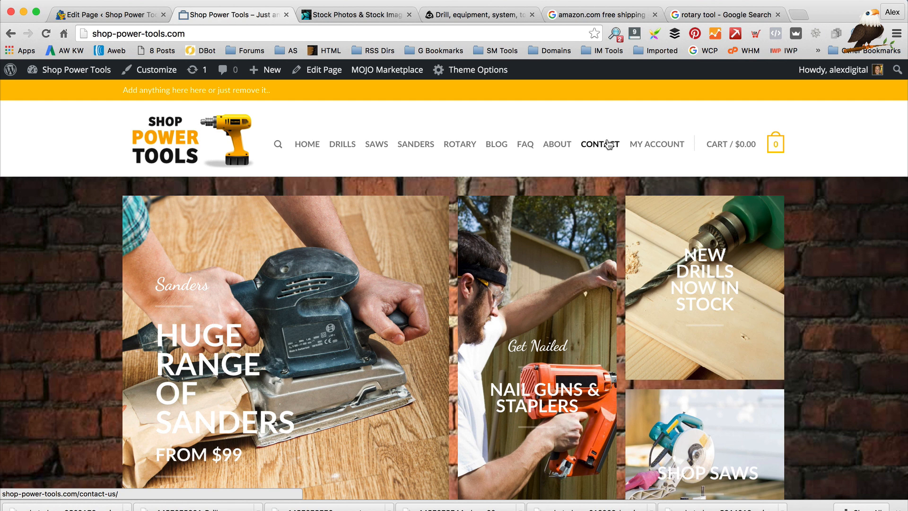
- Open the theme's Header options and scroll down to the Top Bar Left field
{"action": "scroll", "coordinate": [609, 145], "scroll_direction": "down", "scroll_amount": 15}
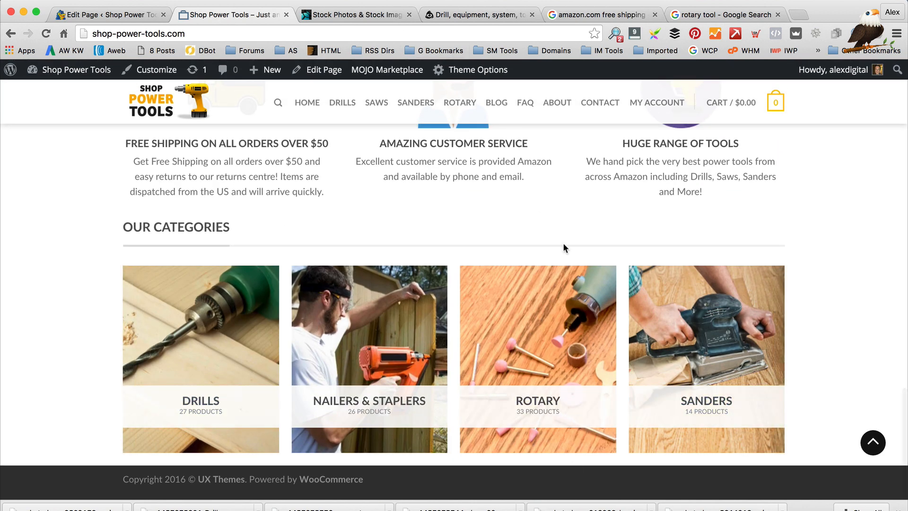
{"action": "scroll", "coordinate": [563, 243], "scroll_direction": "up", "scroll_amount": 20}
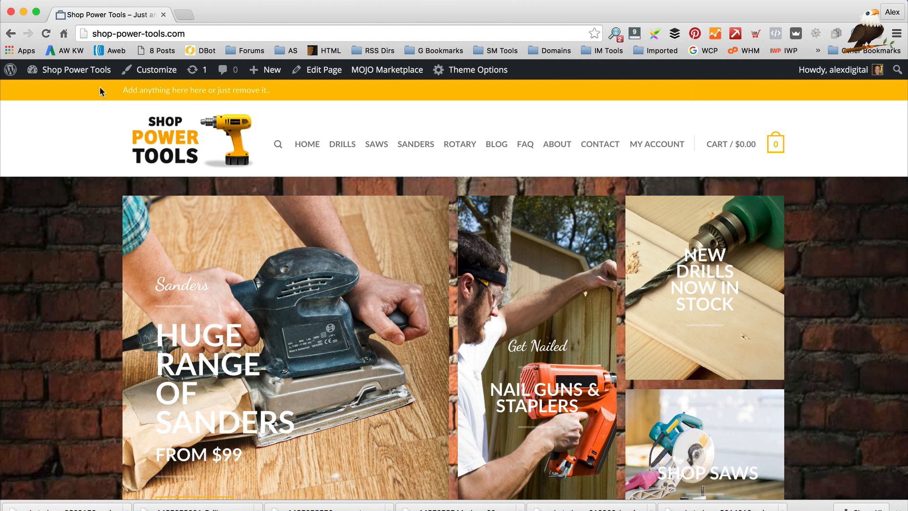
{"action": "mouse_move", "coordinate": [461, 73]}
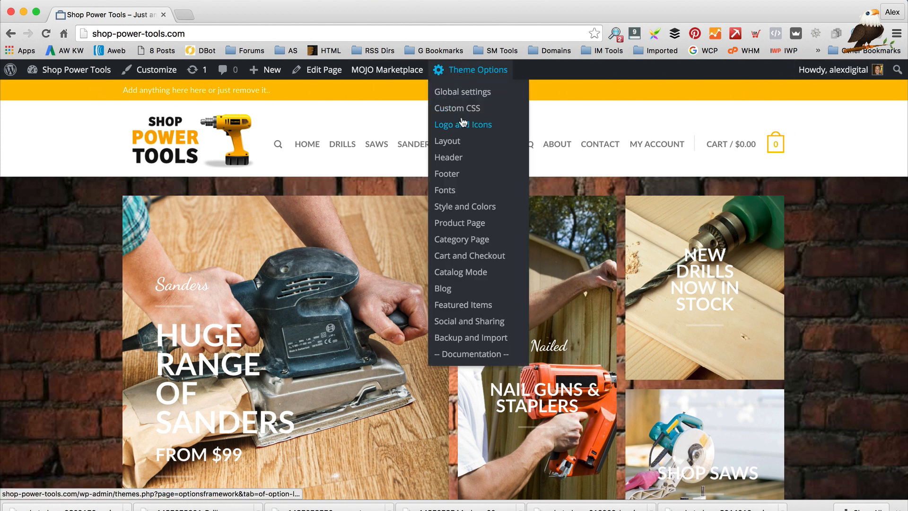
{"action": "left_click", "coordinate": [466, 159]}
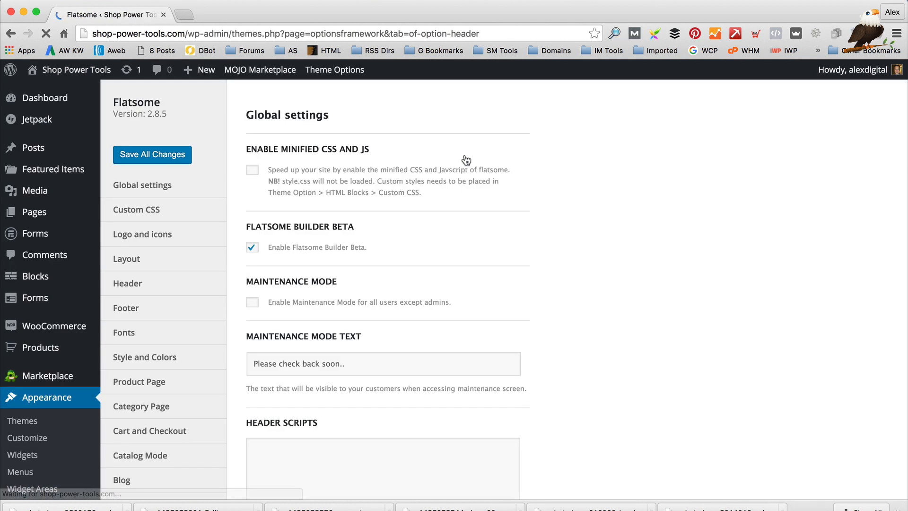
{"action": "scroll", "coordinate": [459, 153], "scroll_direction": "down", "scroll_amount": 2}
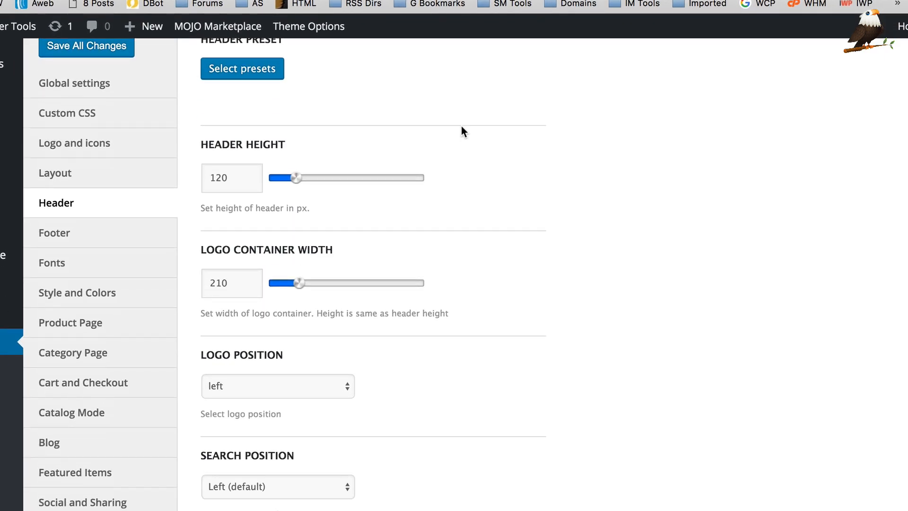
{"action": "scroll", "coordinate": [461, 126], "scroll_direction": "down", "scroll_amount": 15}
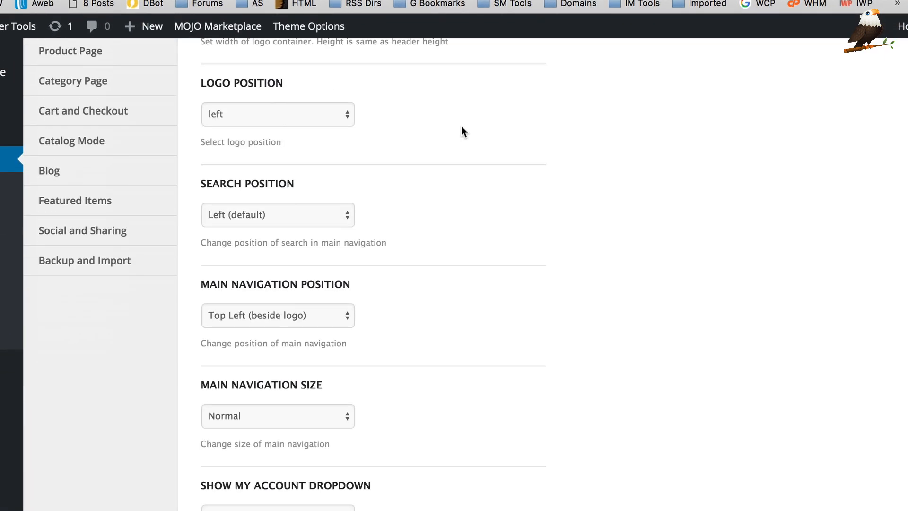
{"action": "scroll", "coordinate": [462, 132], "scroll_direction": "down", "scroll_amount": 10}
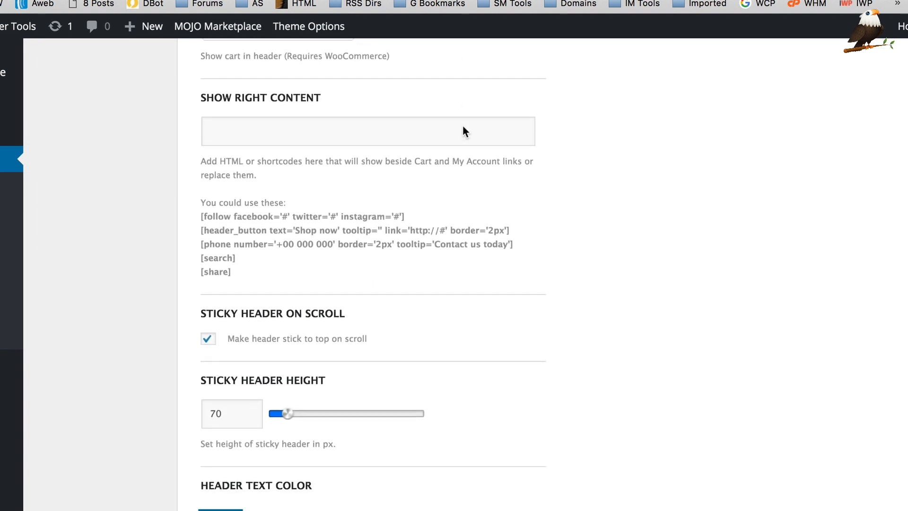
{"action": "scroll", "coordinate": [462, 131], "scroll_direction": "down", "scroll_amount": 10}
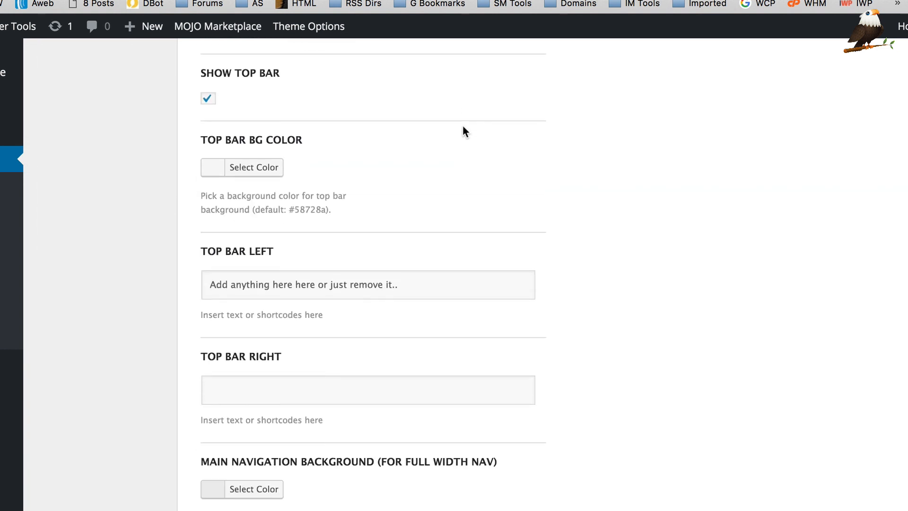
- Replace the Top Bar Left placeholder with 'THE NUMBER ONE WEBSITE FOR POWER TOOLS'
{"action": "left_click_drag", "start_coordinate": [220, 204], "coordinate": [133, 175]}
{"action": "left_click", "coordinate": [428, 208]}
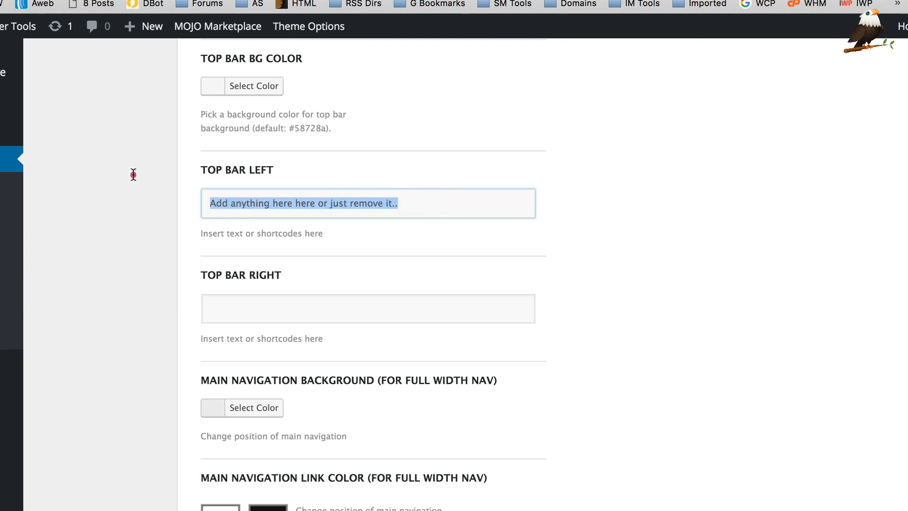
{"action": "key", "text": "BackSpace"}
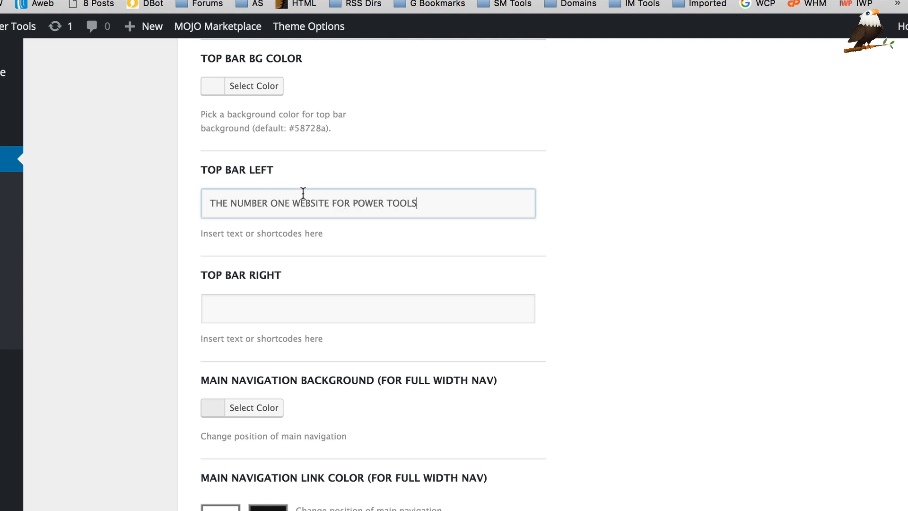
{"action": "scroll", "coordinate": [304, 193], "scroll_direction": "down", "scroll_amount": 1}
{"action": "left_click", "coordinate": [263, 283]}
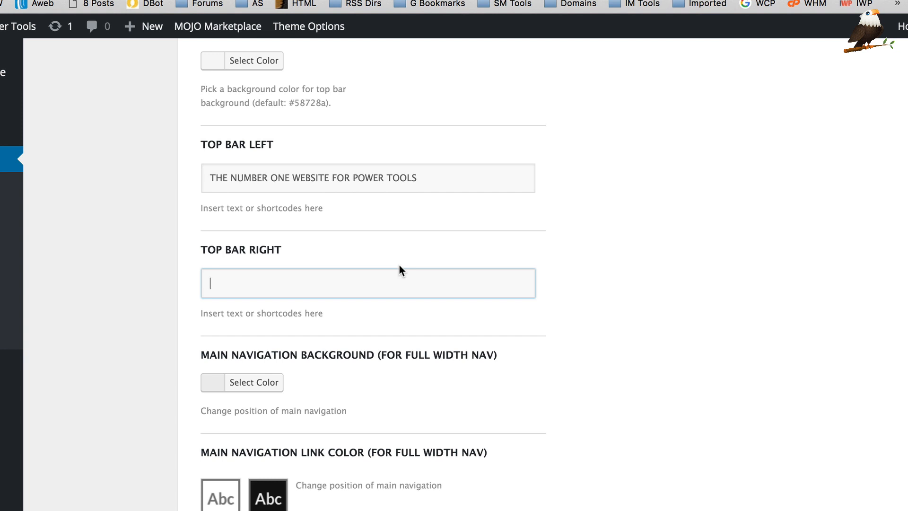
- Copy the example [follow] shortcode into the Top Bar Right field
{"action": "scroll", "coordinate": [407, 282], "scroll_direction": "up", "scroll_amount": 3}
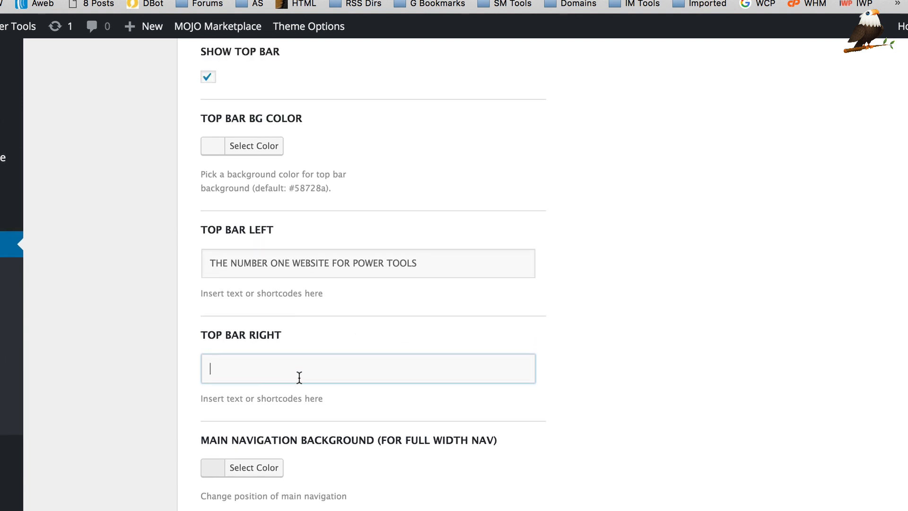
{"action": "scroll", "coordinate": [298, 377], "scroll_direction": "up", "scroll_amount": 15}
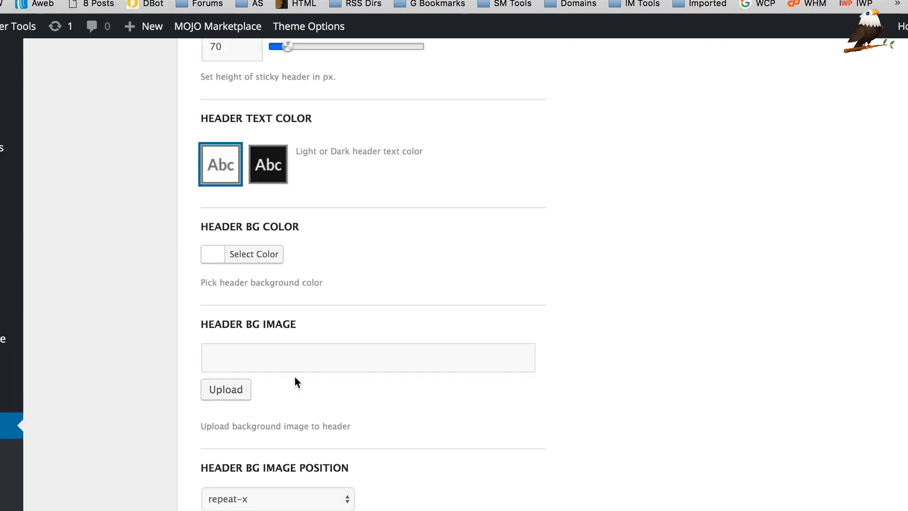
{"action": "scroll", "coordinate": [294, 376], "scroll_direction": "up", "scroll_amount": 10}
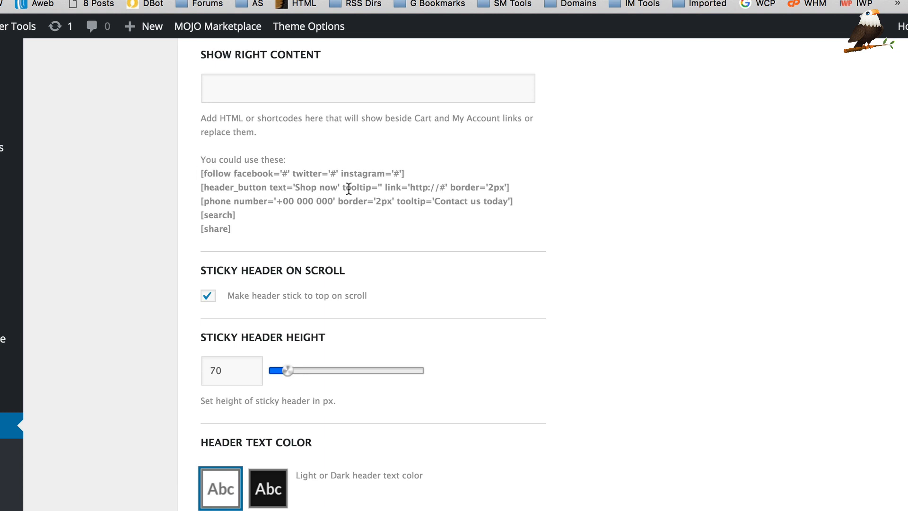
{"action": "left_click_drag", "start_coordinate": [356, 165], "coordinate": [175, 175]}
{"action": "key", "text": "super+c"}
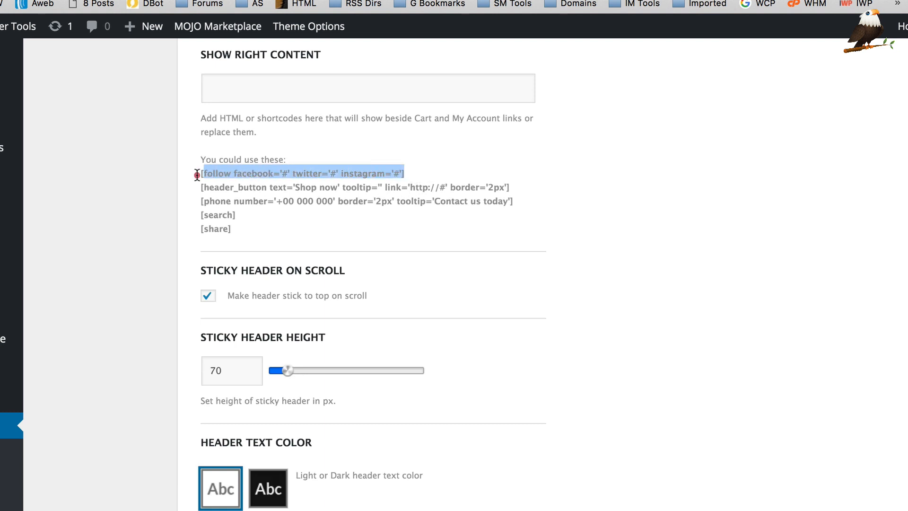
{"action": "scroll", "coordinate": [337, 206], "scroll_direction": "down", "scroll_amount": 10}
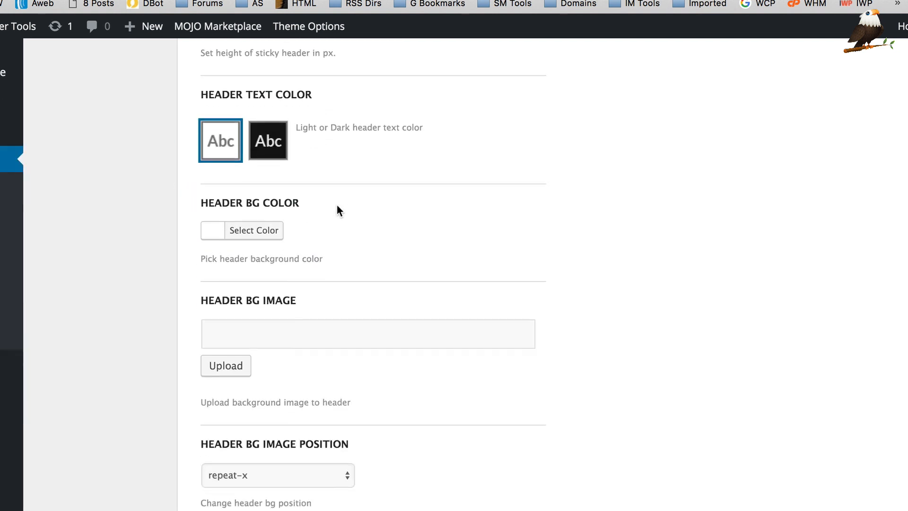
{"action": "scroll", "coordinate": [316, 236], "scroll_direction": "down", "scroll_amount": 13}
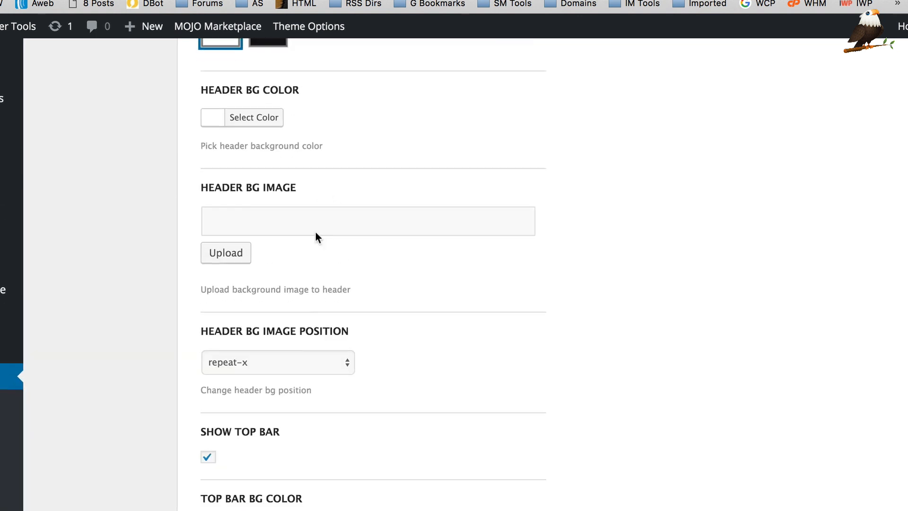
{"action": "scroll", "coordinate": [316, 234], "scroll_direction": "up", "scroll_amount": 2}
{"action": "left_click", "coordinate": [313, 220]}
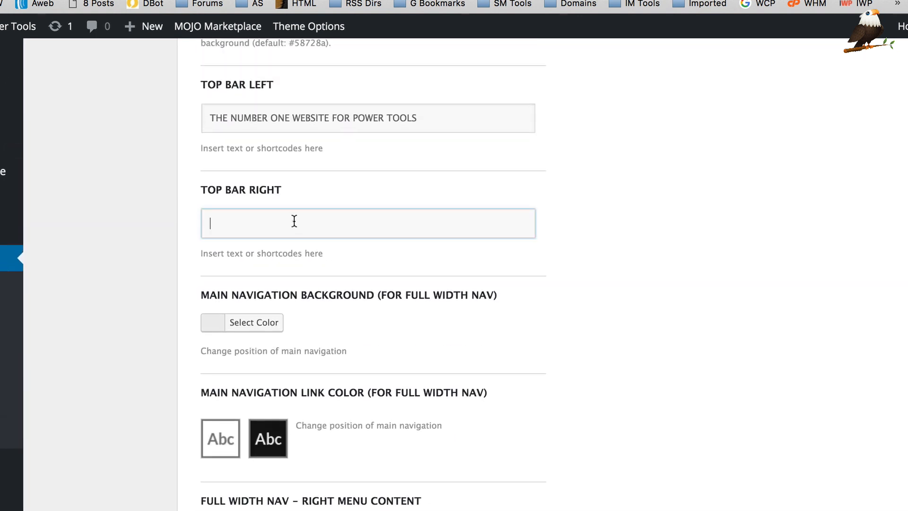
{"action": "key", "text": "super+v"}
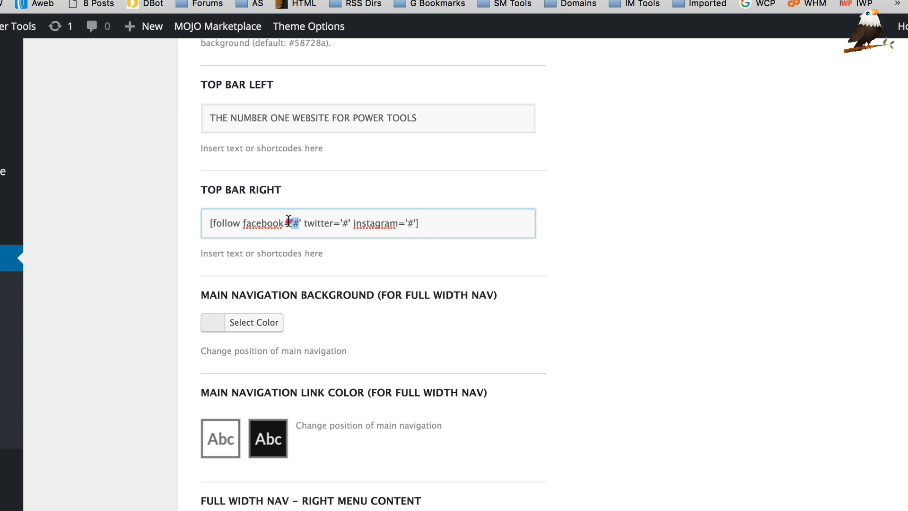
{"action": "double_click", "coordinate": [292, 223]}
{"action": "type", "text": "'htt"}
{"action": "type", "text": "p://www."}
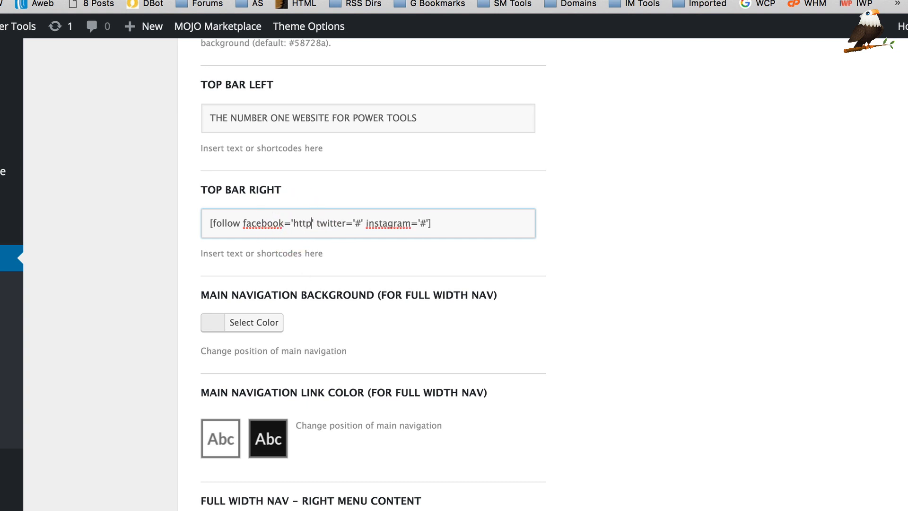
{"action": "type", "text": "facebook."}
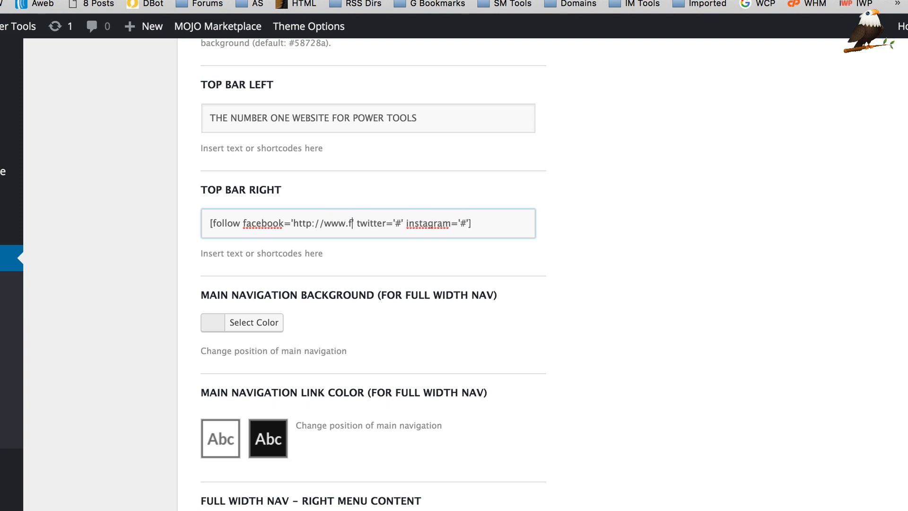
{"action": "type", "text": "com/"}
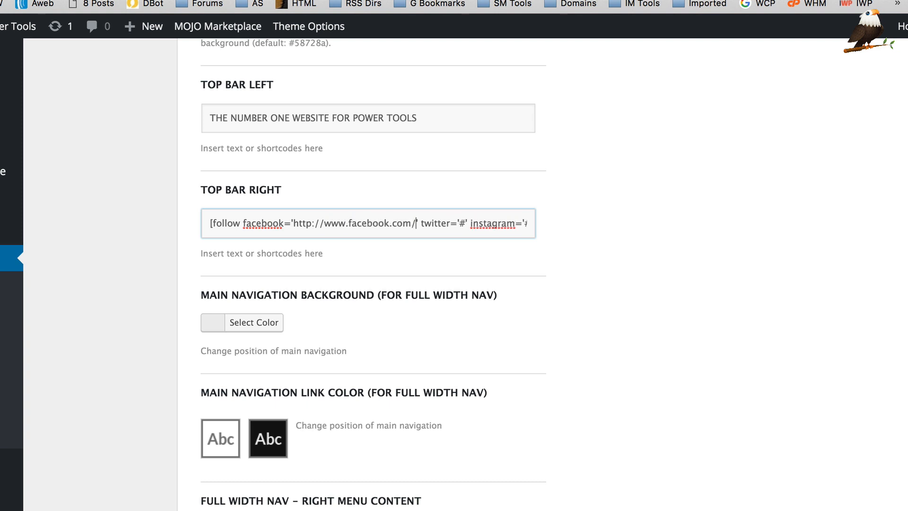
{"action": "type", "text": "powertoolsh"}
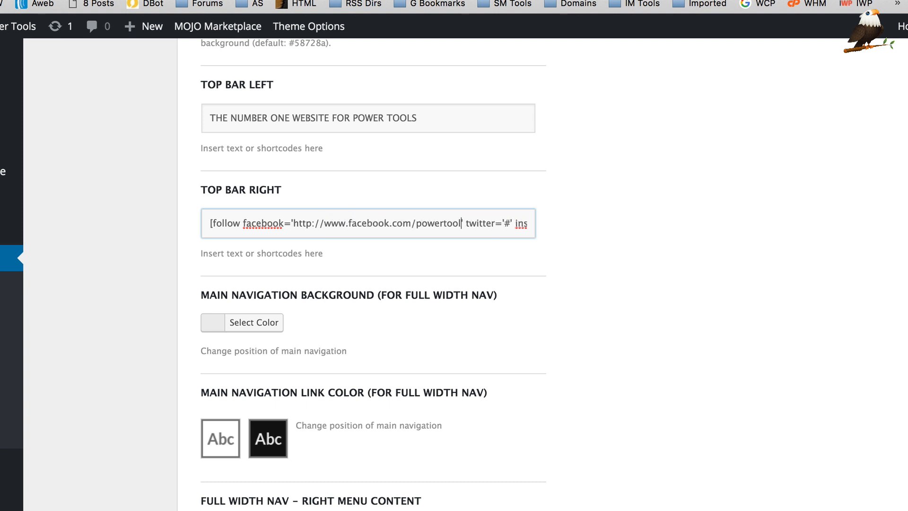
{"action": "type", "text": "op"}
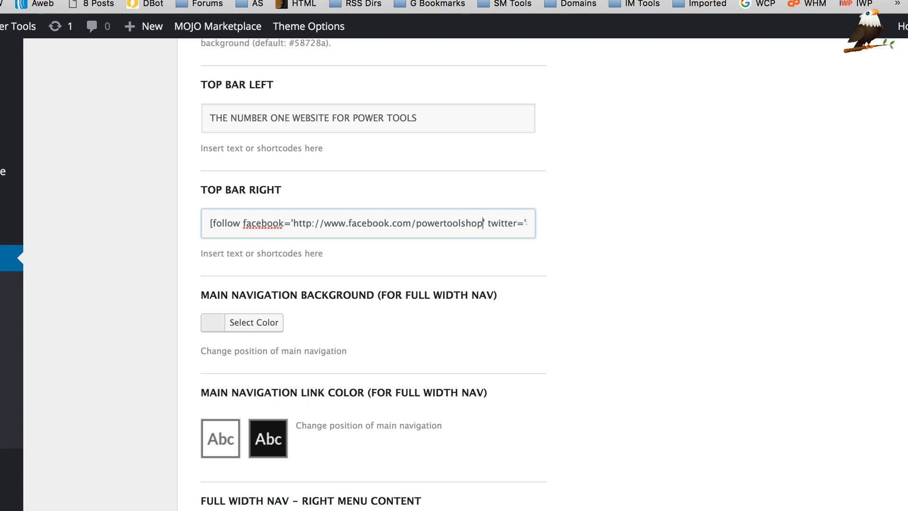
{"action": "left_click_drag", "start_coordinate": [339, 223], "coordinate": [595, 217]}
{"action": "left_click_drag", "start_coordinate": [505, 220], "coordinate": [237, 215]}
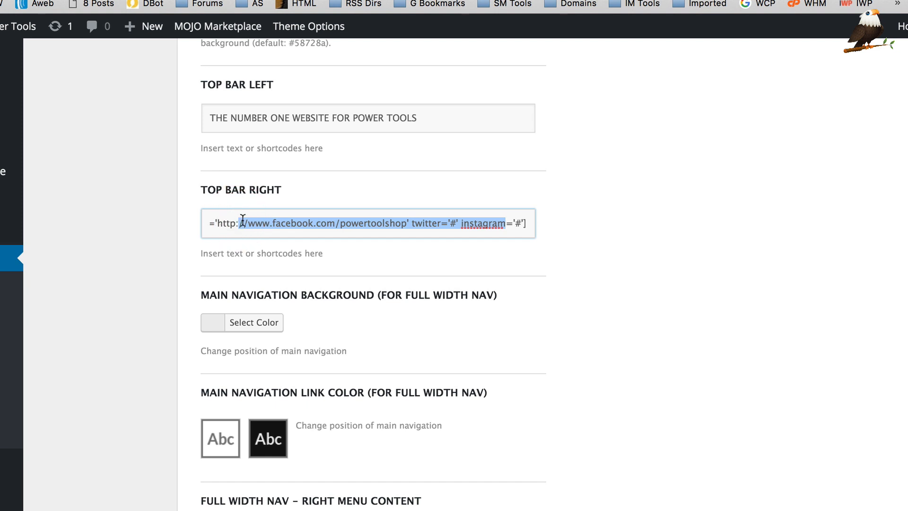
{"action": "left_click_drag", "start_coordinate": [243, 221], "coordinate": [127, 222]}
{"action": "left_click", "coordinate": [250, 227]}
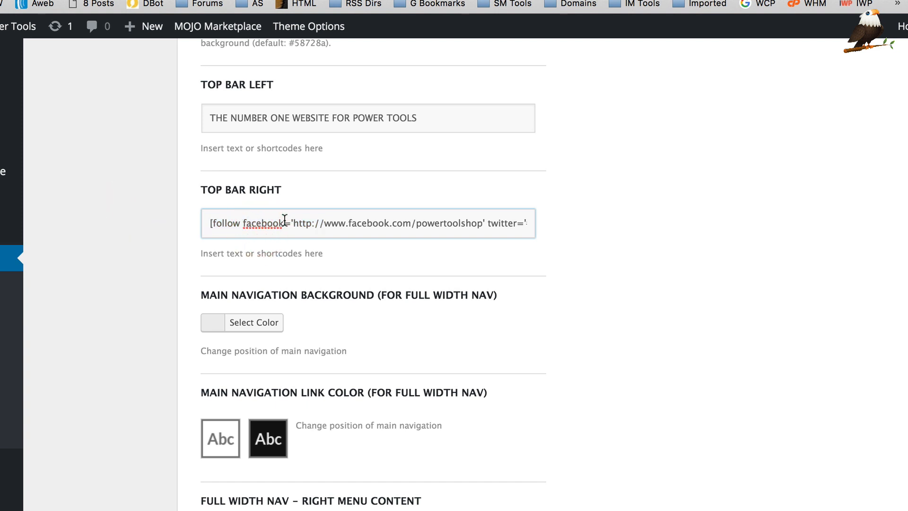
- Save all header option changes and view the live homepage
{"action": "scroll", "coordinate": [260, 203], "scroll_direction": "down", "scroll_amount": 3}
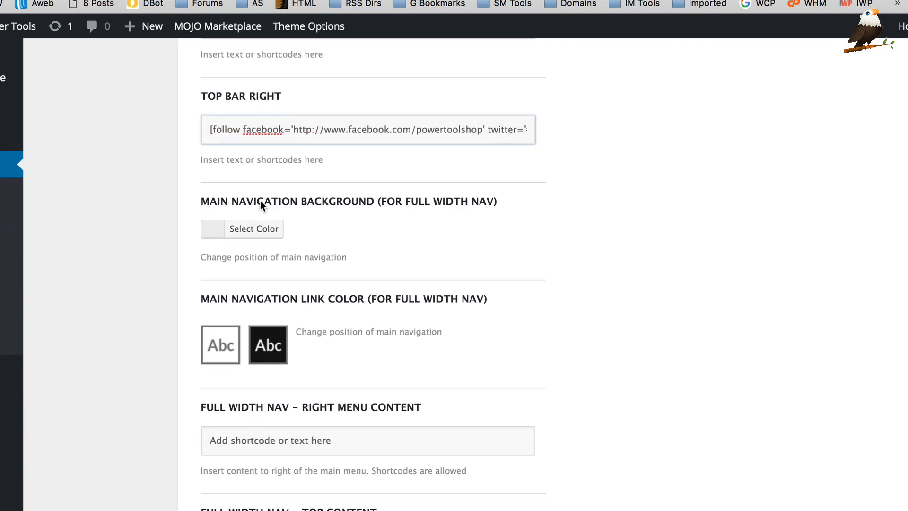
{"action": "scroll", "coordinate": [260, 200], "scroll_direction": "down", "scroll_amount": 10}
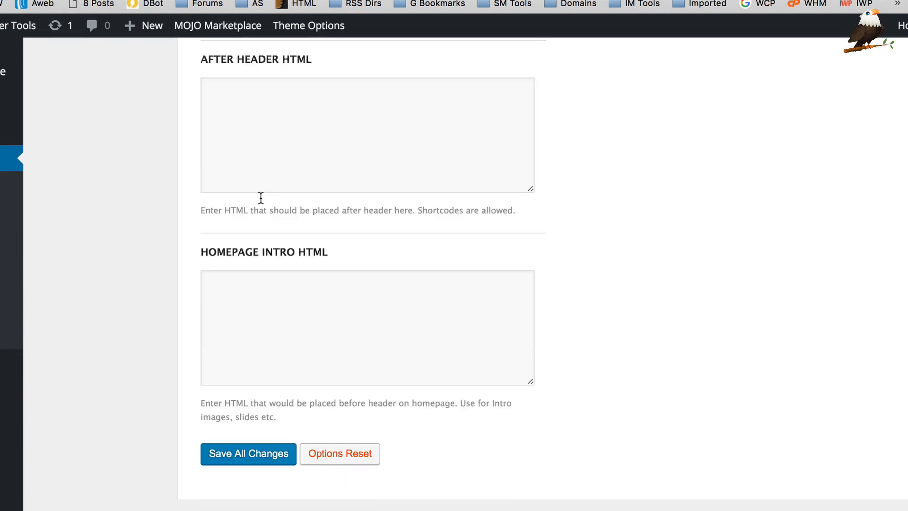
{"action": "left_click", "coordinate": [264, 454]}
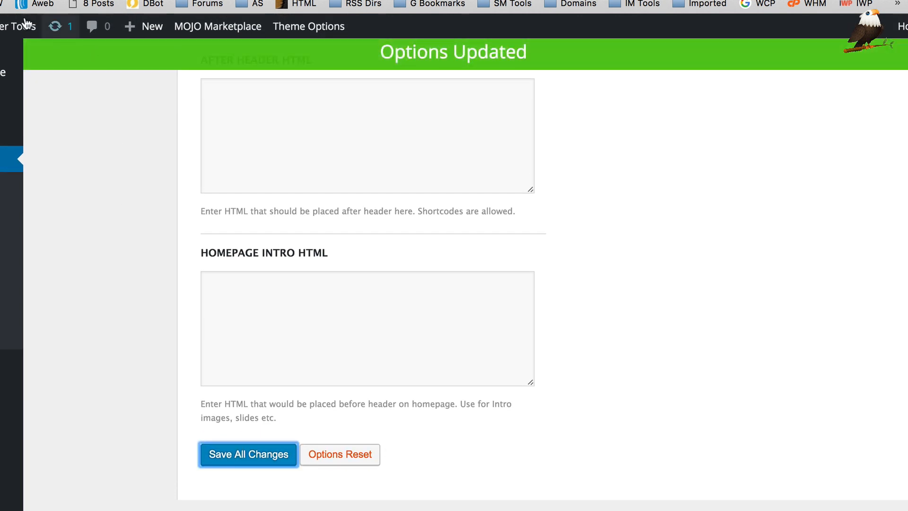
{"action": "left_click", "coordinate": [8, 46]}
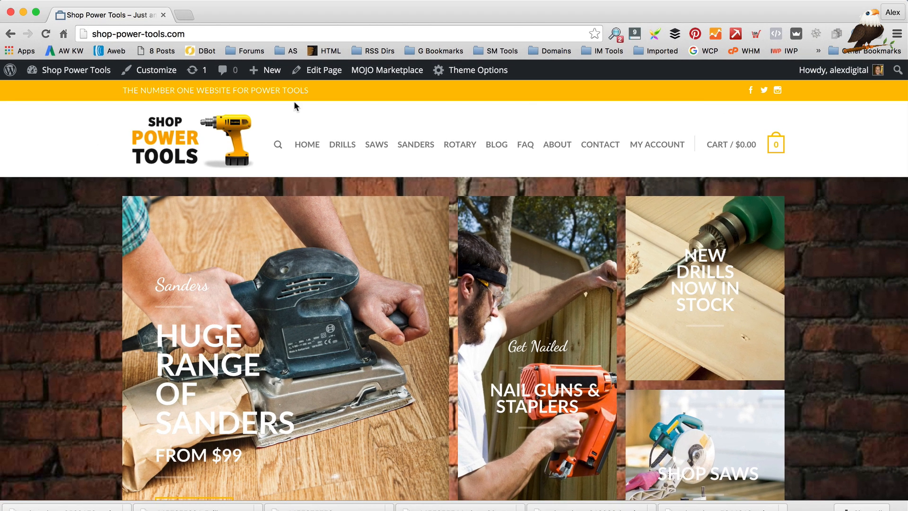
{"action": "mouse_move", "coordinate": [222, 33]}
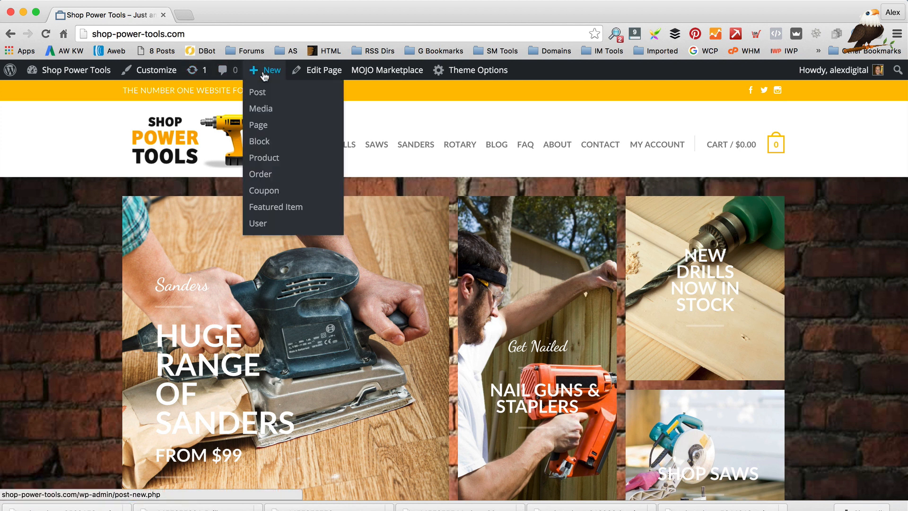
- Create a new page titled 'Privacy Policy' and publish it
{"action": "left_click", "coordinate": [263, 127]}
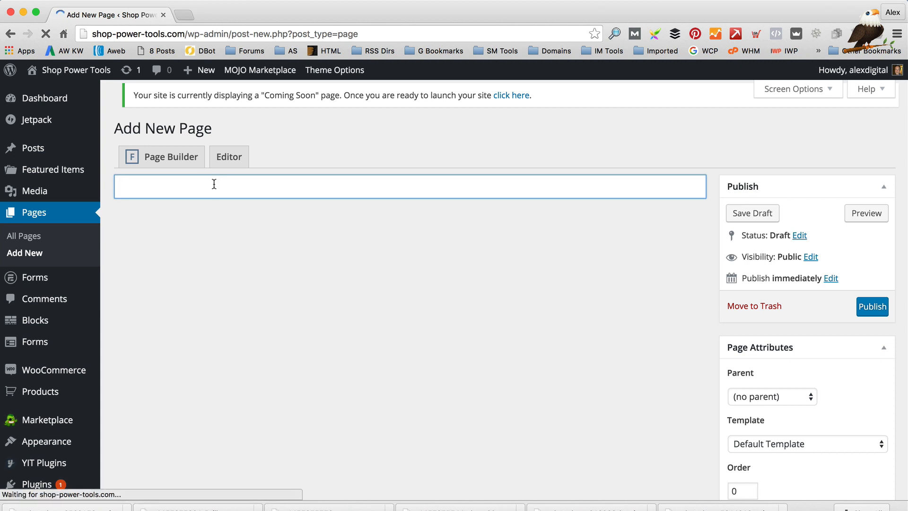
{"action": "left_click", "coordinate": [214, 185]}
{"action": "type", "text": "Priv"}
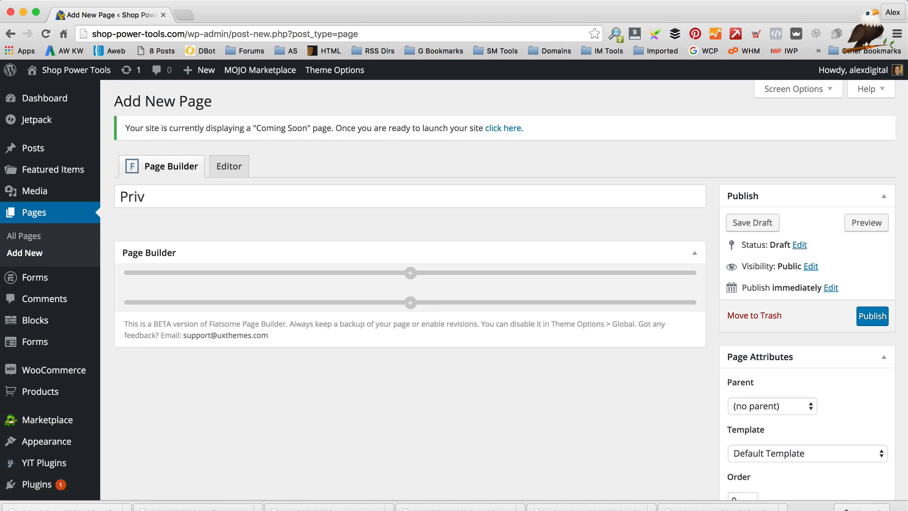
{"action": "left_click", "coordinate": [184, 198]}
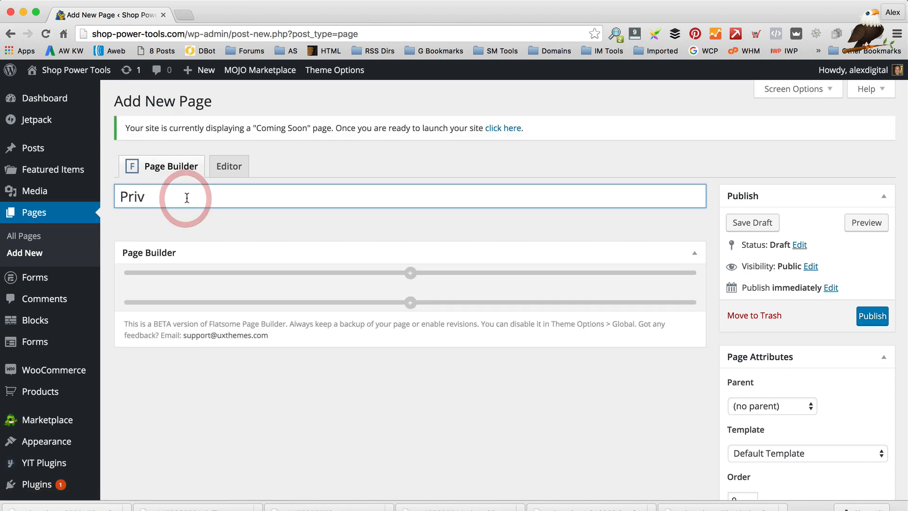
{"action": "type", "text": "acy Policy"}
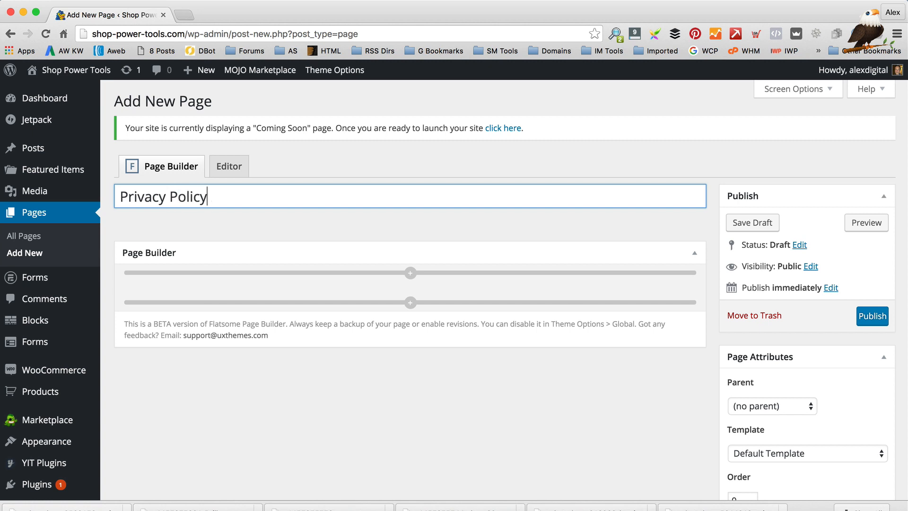
{"action": "left_click", "coordinate": [868, 317]}
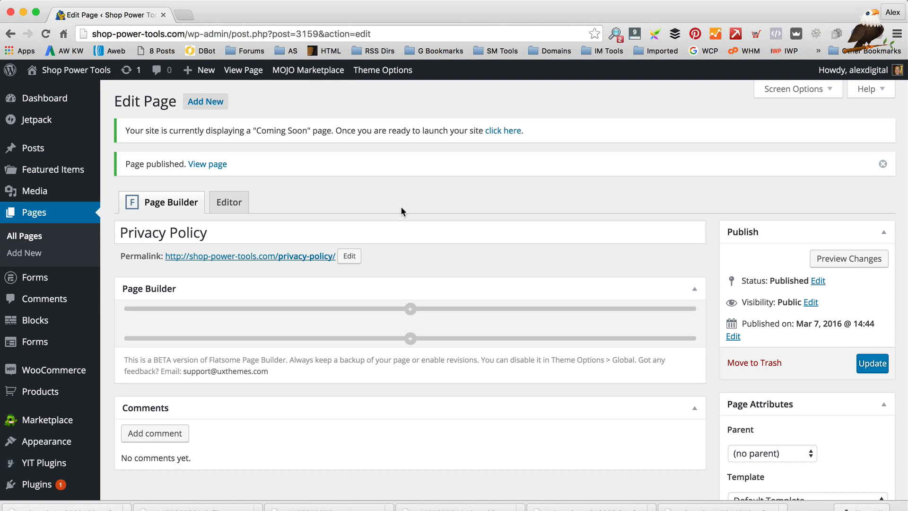
- Stay on the Privacy Policy editor when prompted and update the page
{"action": "scroll", "coordinate": [536, 229], "scroll_direction": "down", "scroll_amount": 2}
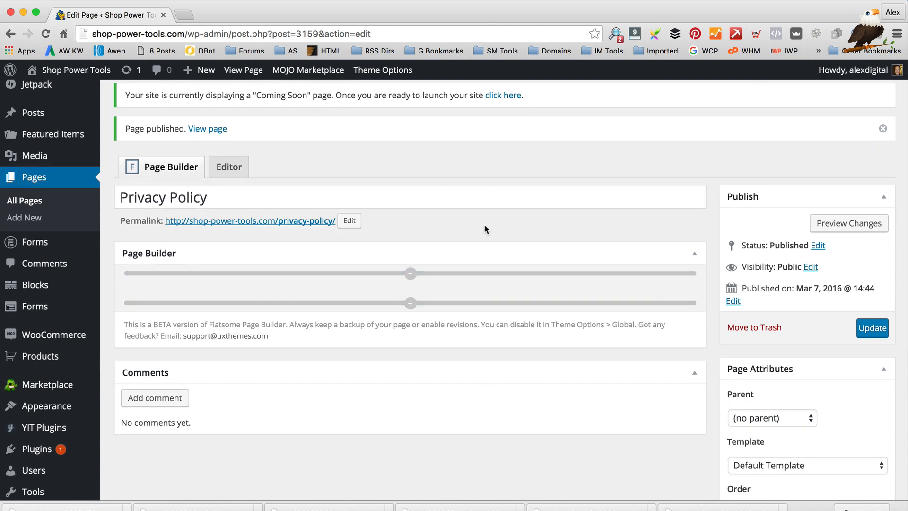
{"action": "scroll", "coordinate": [484, 228], "scroll_direction": "up", "scroll_amount": 2}
{"action": "mouse_move", "coordinate": [199, 71]}
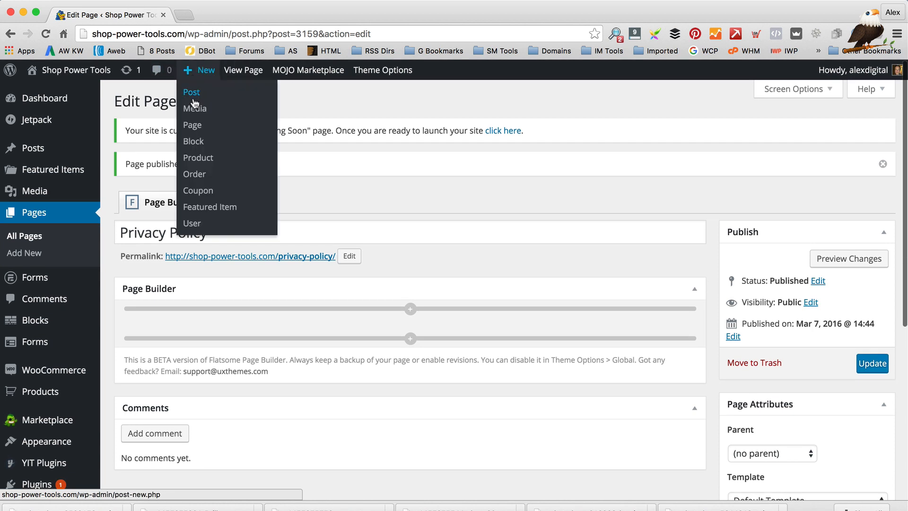
{"action": "left_click", "coordinate": [196, 123]}
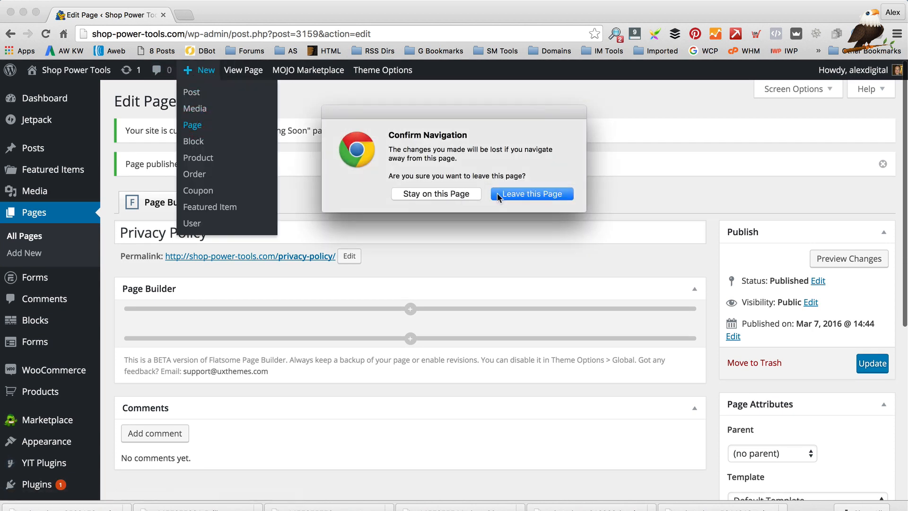
{"action": "left_click", "coordinate": [435, 194]}
{"action": "left_click", "coordinate": [872, 365]}
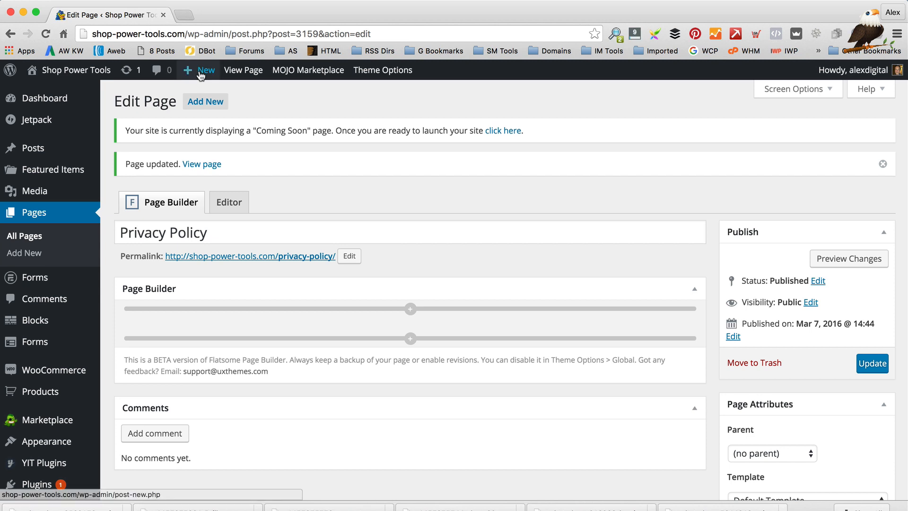
- Publish a new 'Terms & Conditions' page, then start another blank page
{"action": "mouse_move", "coordinate": [201, 75]}
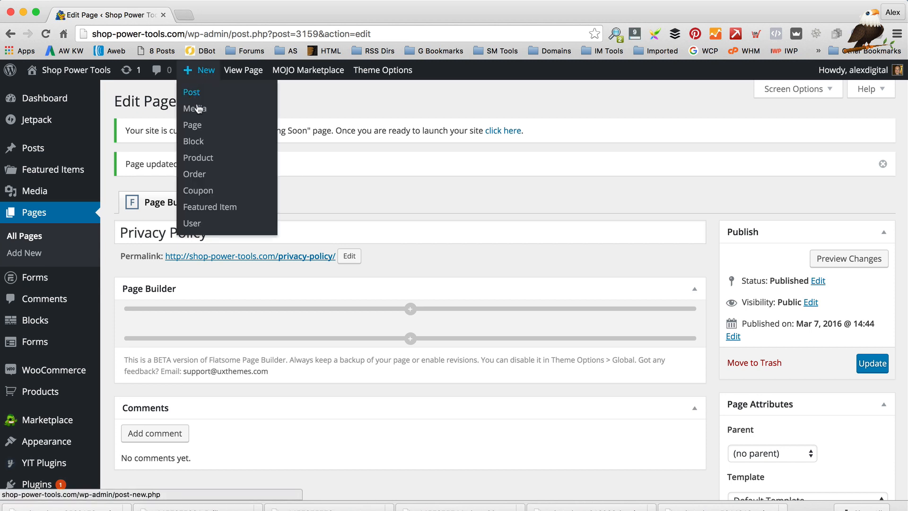
{"action": "left_click", "coordinate": [205, 128]}
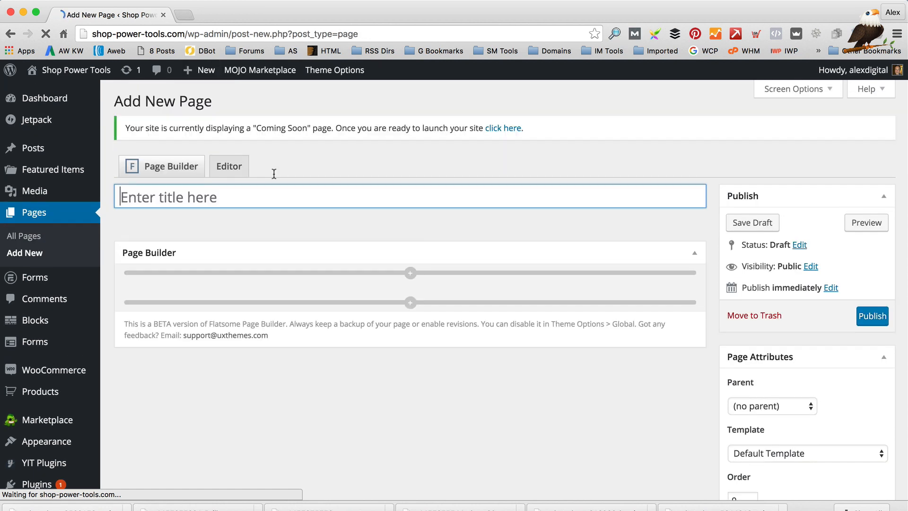
{"action": "left_click", "coordinate": [290, 204]}
{"action": "type", "text": "Terms &"}
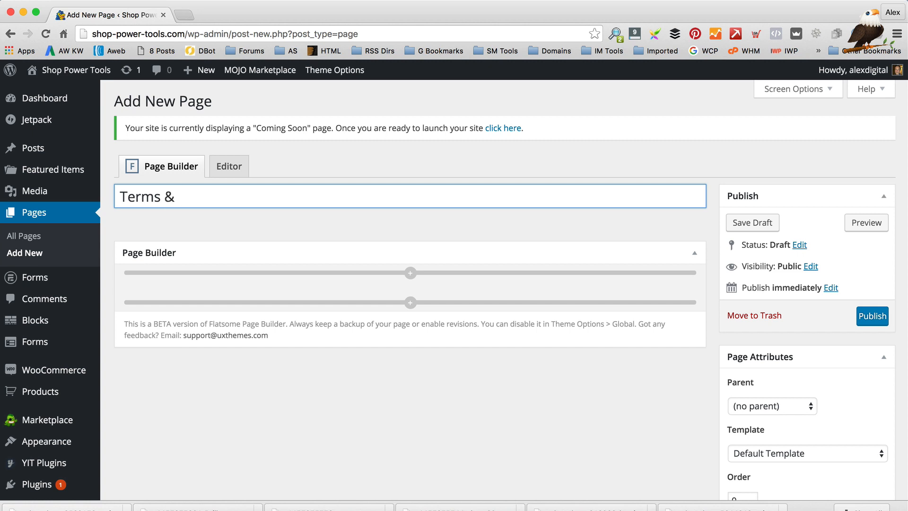
{"action": "type", "text": "Conditions"}
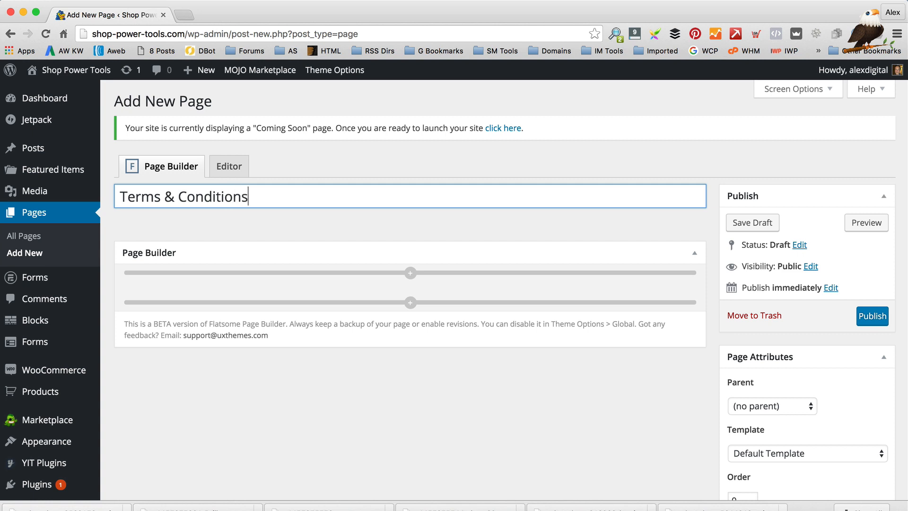
{"action": "left_click", "coordinate": [872, 316]}
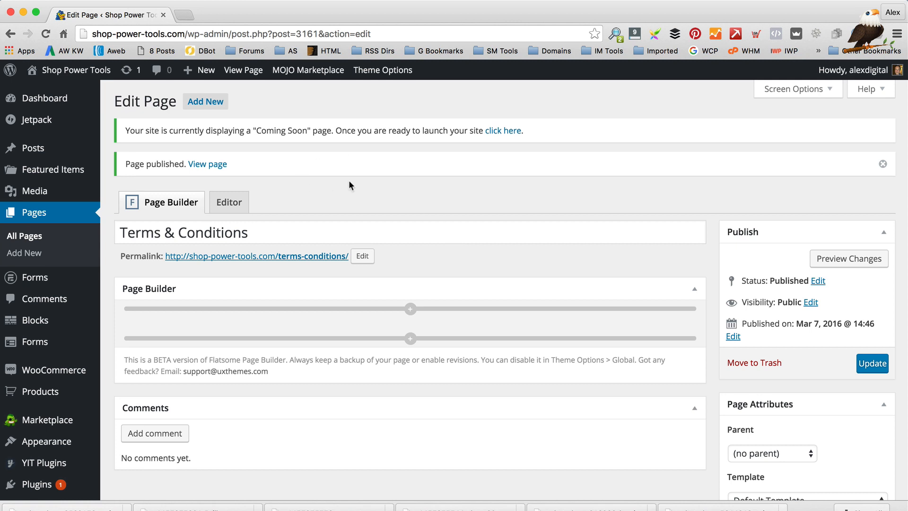
{"action": "left_click_drag", "start_coordinate": [348, 182], "coordinate": [437, 180]}
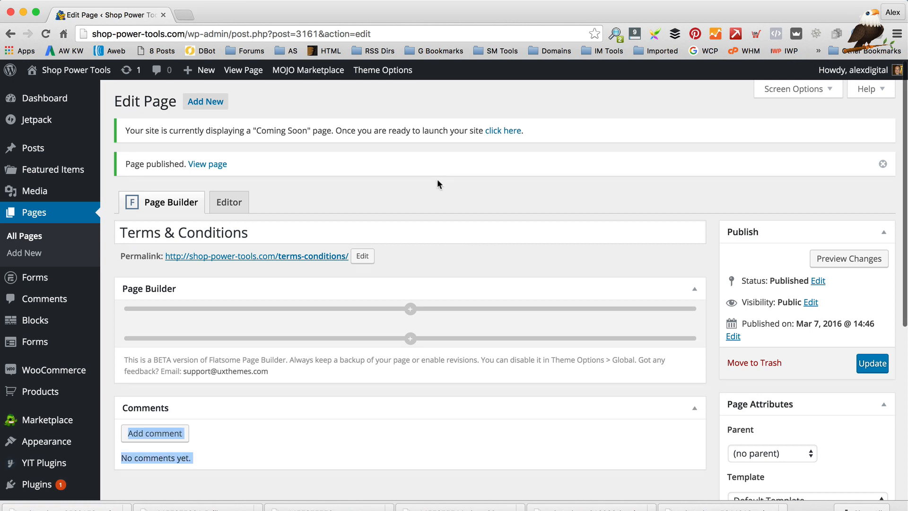
{"action": "left_click", "coordinate": [212, 104]}
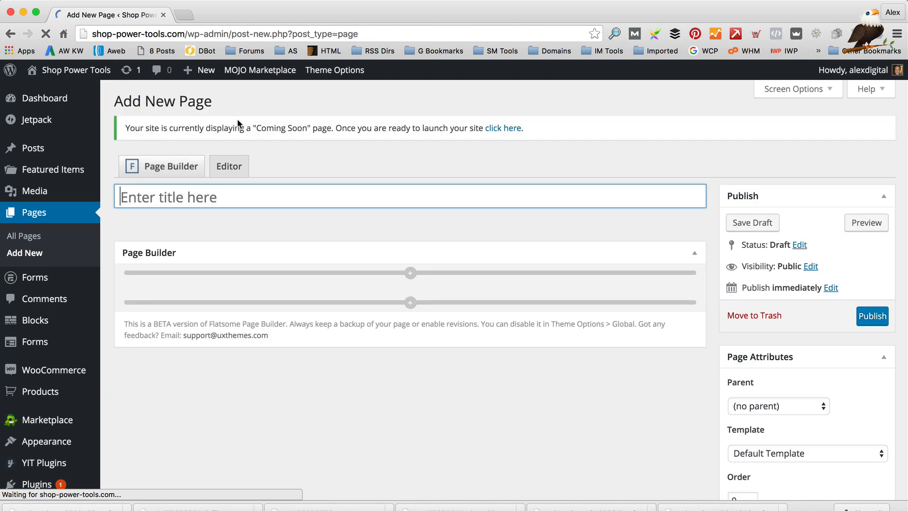
- Title the blank page 'Sitemap' and publish it
{"action": "left_click", "coordinate": [229, 201]}
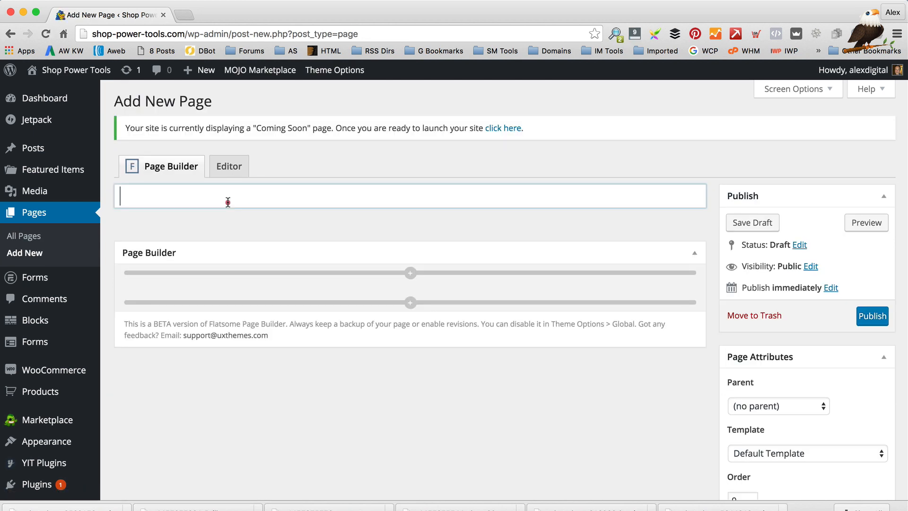
{"action": "type", "text": "Sitemap"}
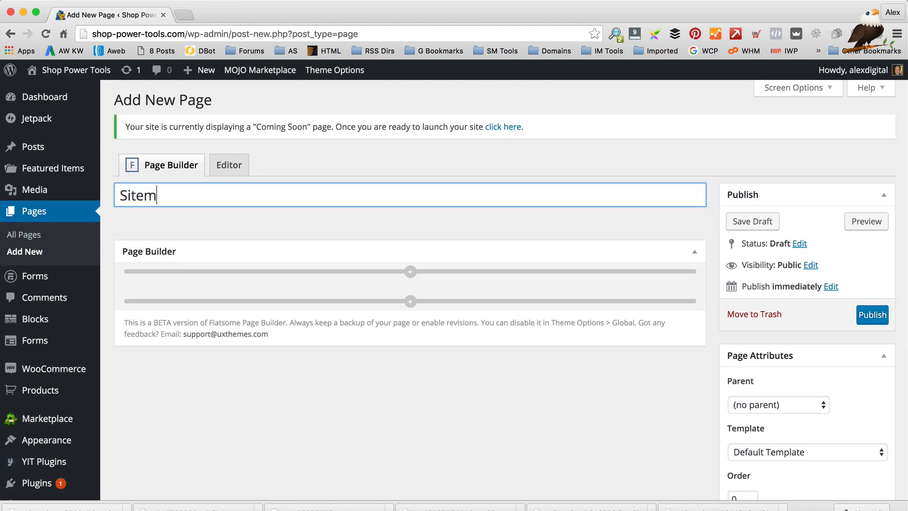
{"action": "left_click", "coordinate": [862, 323]}
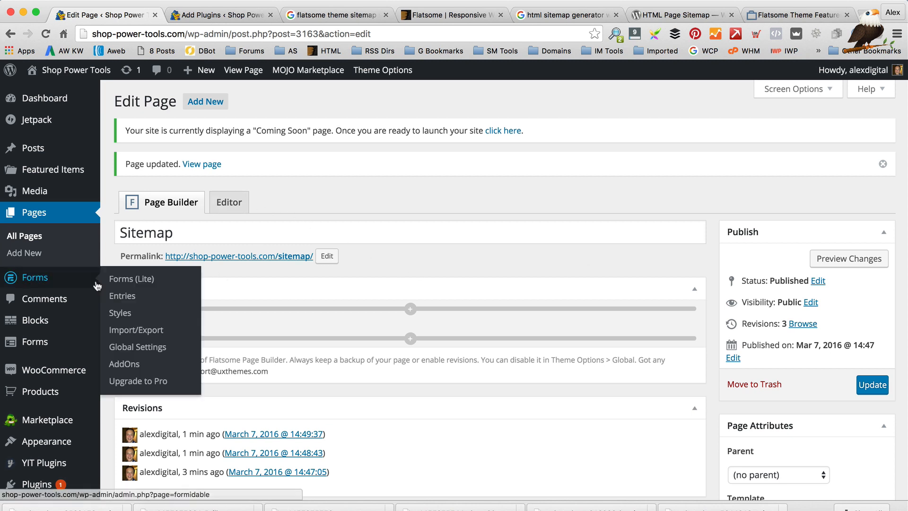
{"action": "scroll", "coordinate": [29, 270], "scroll_direction": "down", "scroll_amount": 1}
- Open Appearance > Menus with 'Top nav and Footer nav' selected for editing
{"action": "mouse_move", "coordinate": [35, 372]}
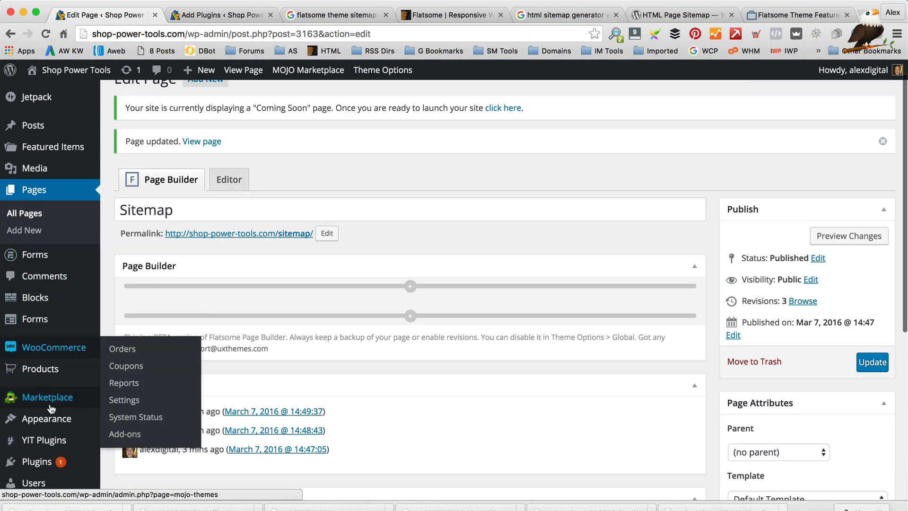
{"action": "mouse_move", "coordinate": [47, 418]}
{"action": "left_click", "coordinate": [135, 395]}
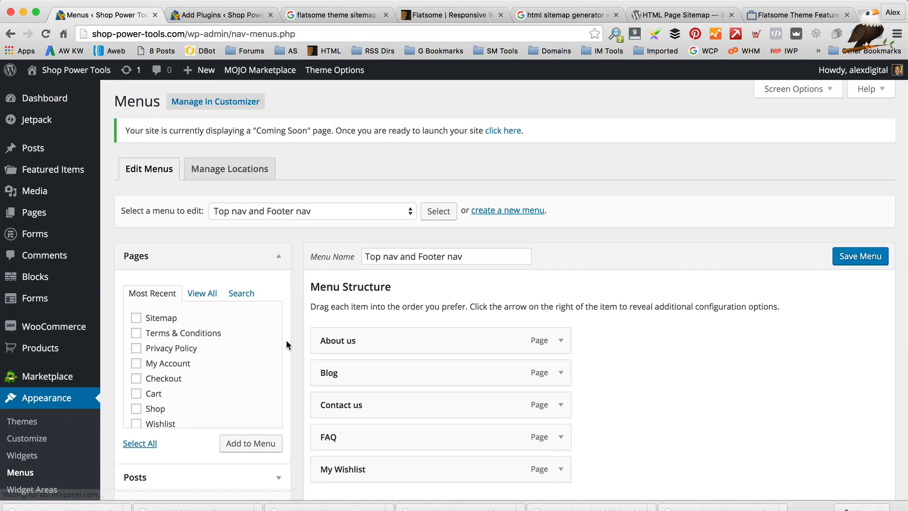
{"action": "scroll", "coordinate": [489, 274], "scroll_direction": "down", "scroll_amount": 1}
{"action": "left_click", "coordinate": [310, 194]}
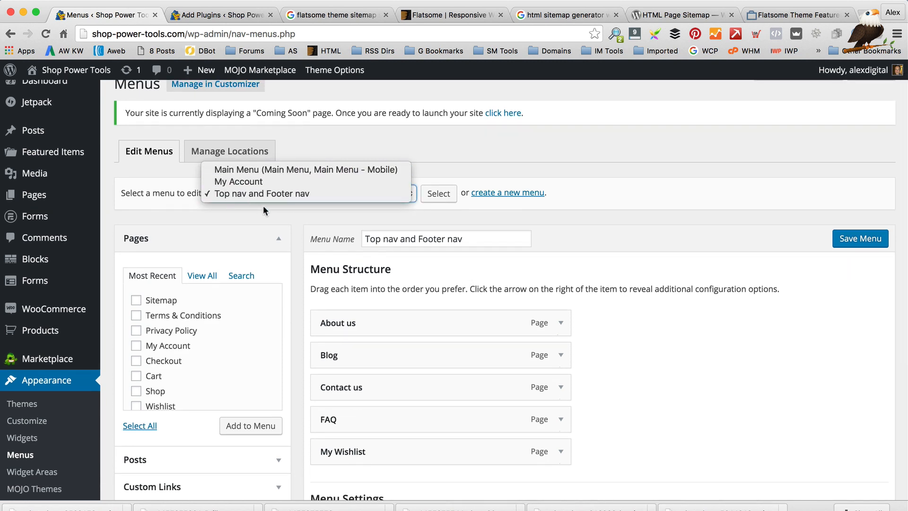
{"action": "left_click", "coordinate": [298, 195]}
{"action": "scroll", "coordinate": [450, 271], "scroll_direction": "down", "scroll_amount": 3}
{"action": "scroll", "coordinate": [450, 270], "scroll_direction": "down", "scroll_amount": 2}
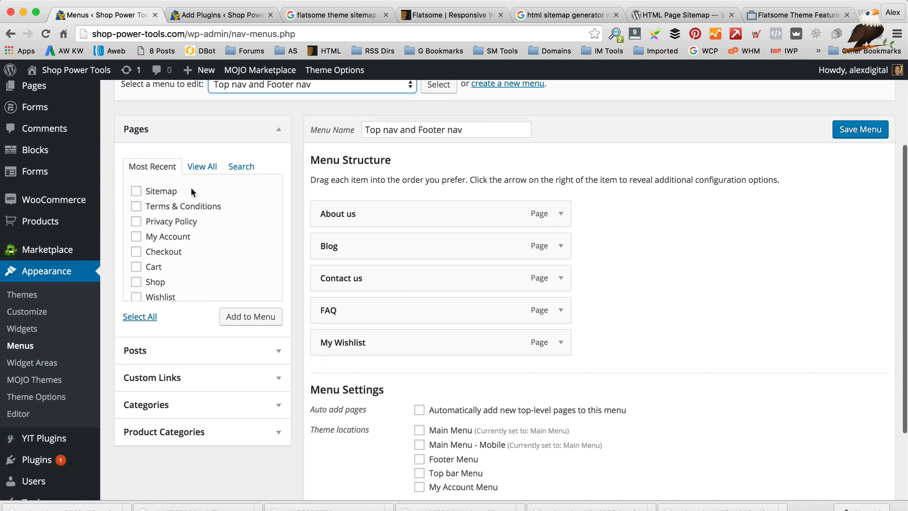
- Remove the About us and FAQ items from the menu
{"action": "left_click", "coordinate": [560, 213]}
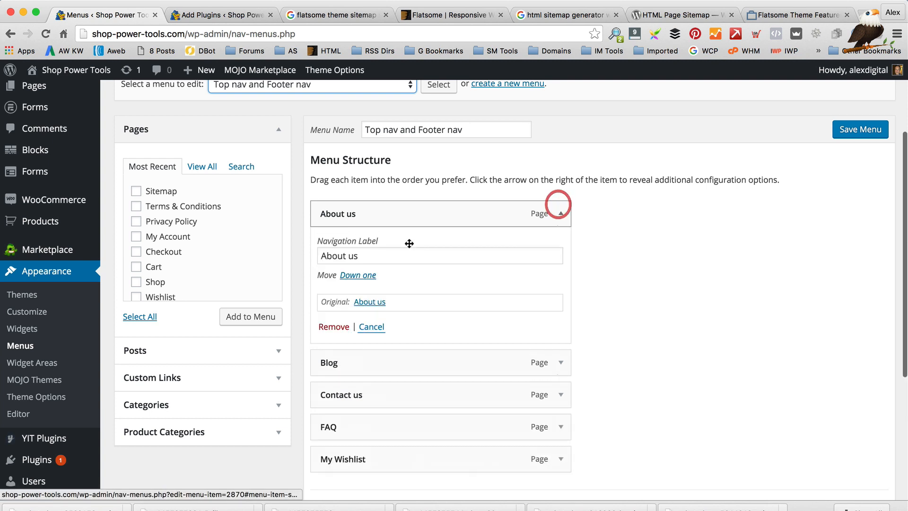
{"action": "left_click", "coordinate": [325, 320]}
{"action": "left_click", "coordinate": [561, 213]}
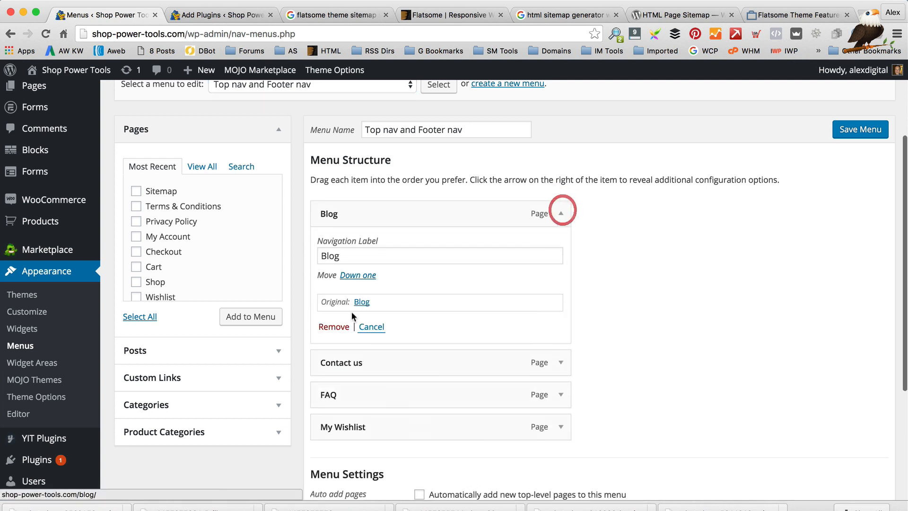
{"action": "left_click", "coordinate": [561, 213]}
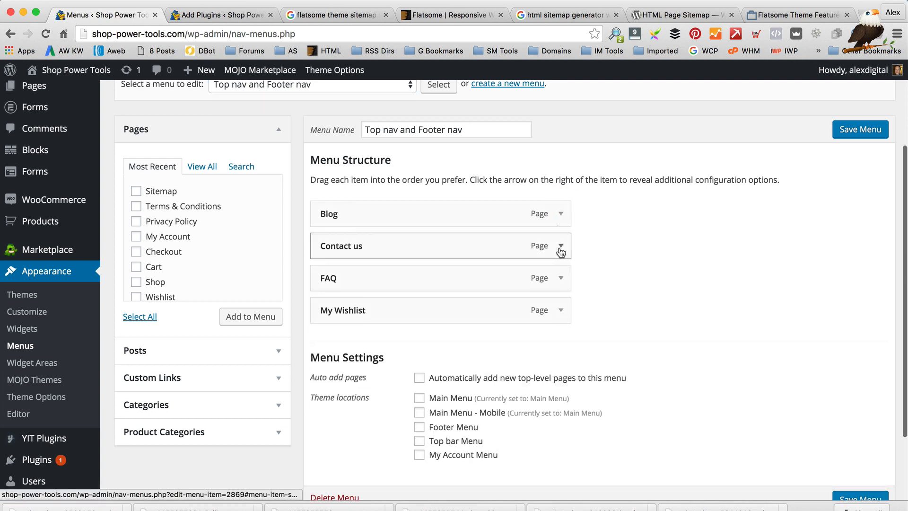
{"action": "left_click", "coordinate": [560, 277]}
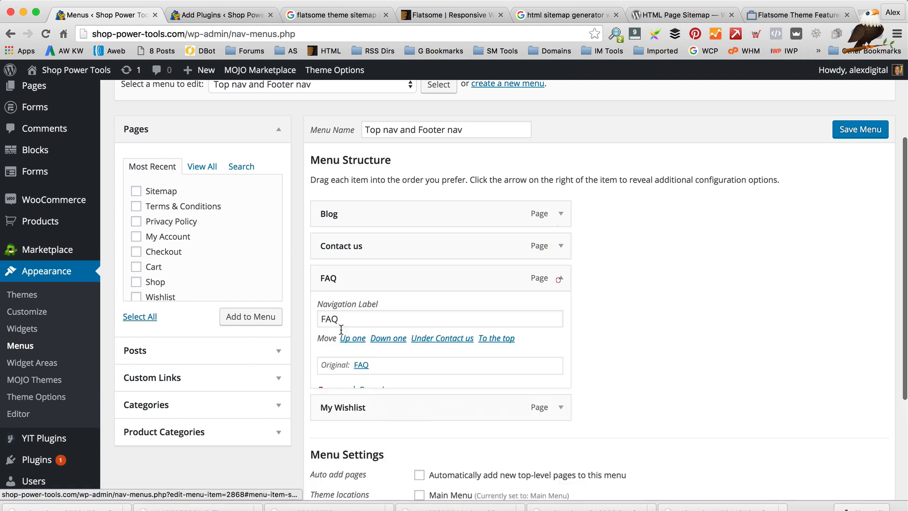
{"action": "left_click", "coordinate": [333, 391]}
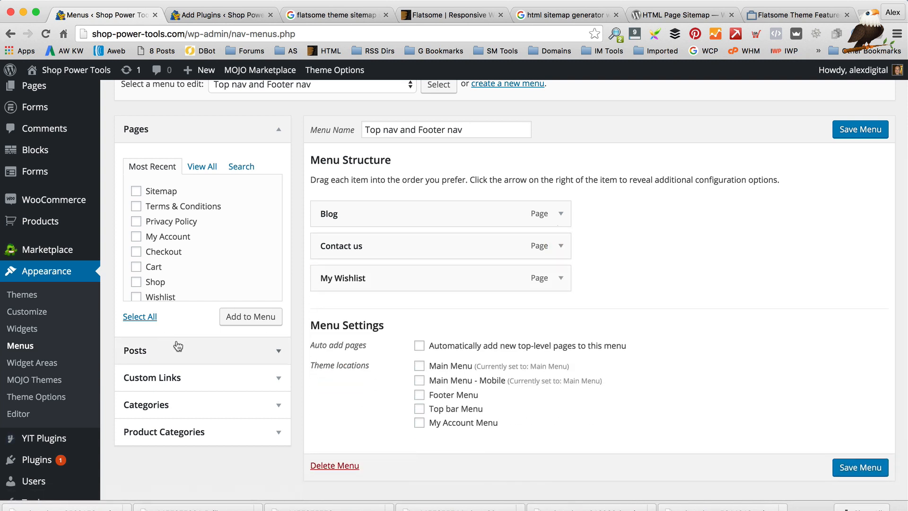
- Add Sitemap, Terms & Conditions and Privacy Policy, assign Top bar Menu, and save
{"action": "left_click", "coordinate": [135, 190]}
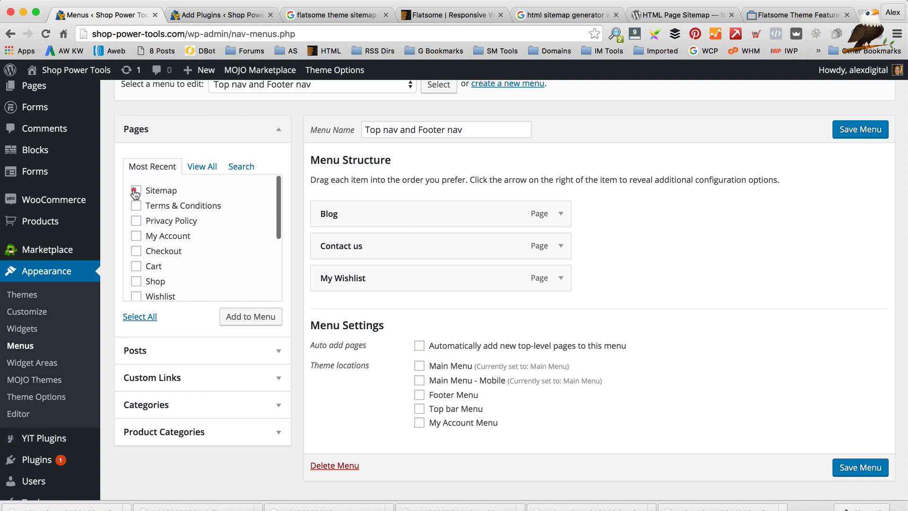
{"action": "left_click", "coordinate": [136, 205]}
{"action": "left_click", "coordinate": [136, 221]}
{"action": "left_click", "coordinate": [241, 317]}
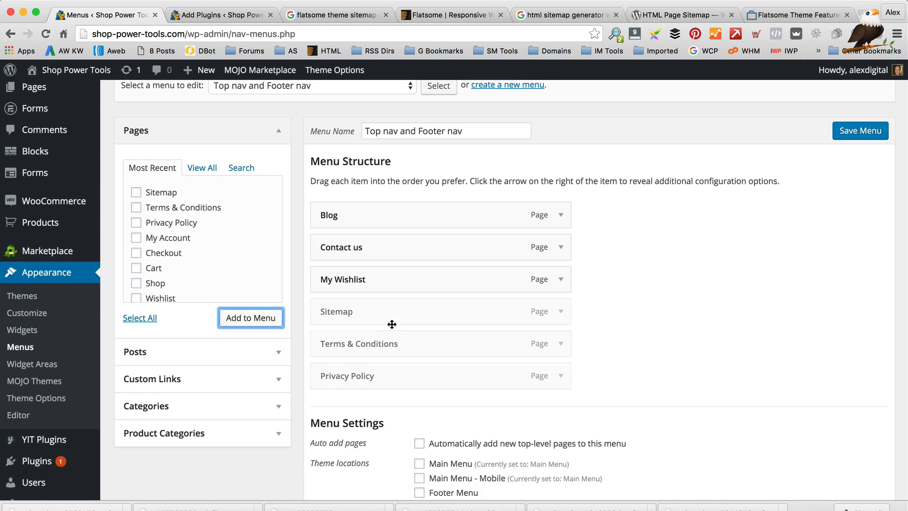
{"action": "scroll", "coordinate": [571, 324], "scroll_direction": "down", "scroll_amount": 4}
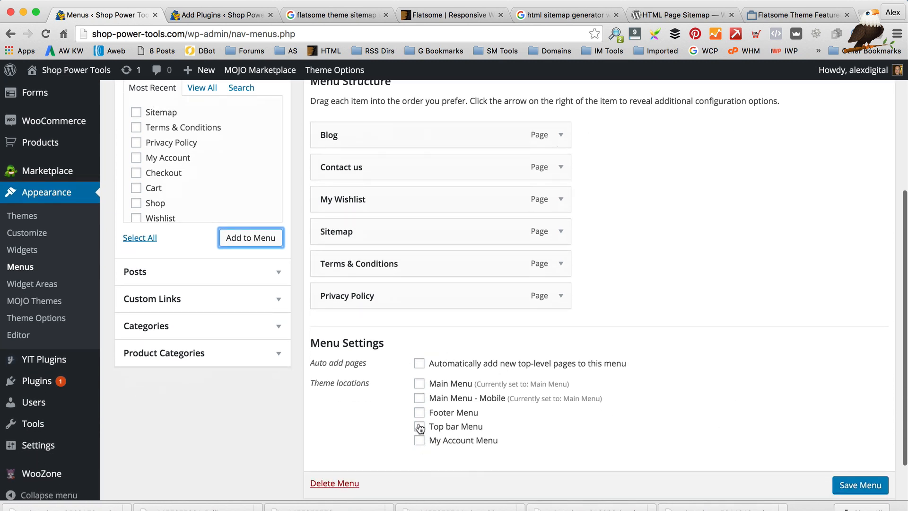
{"action": "left_click", "coordinate": [419, 427]}
{"action": "left_click", "coordinate": [851, 484]}
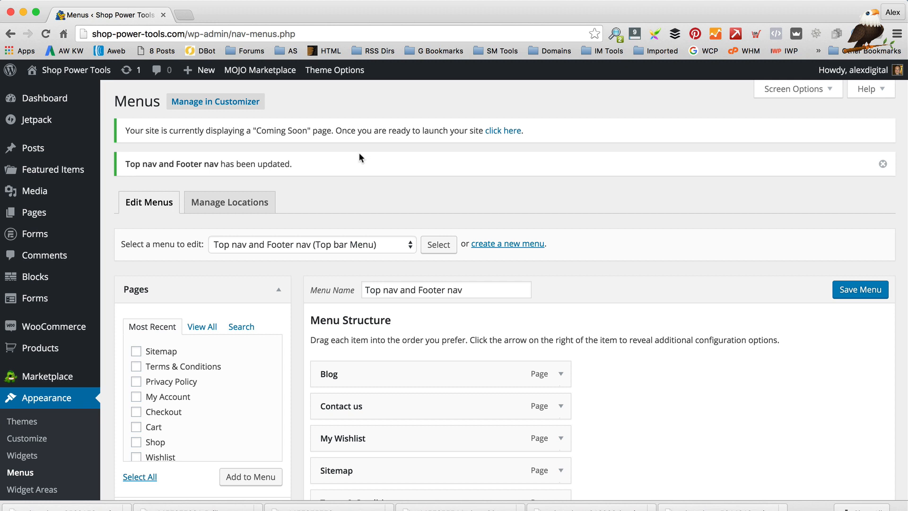
- Check the new top bar links on the live site, then return to Menus
{"action": "mouse_move", "coordinate": [75, 70]}
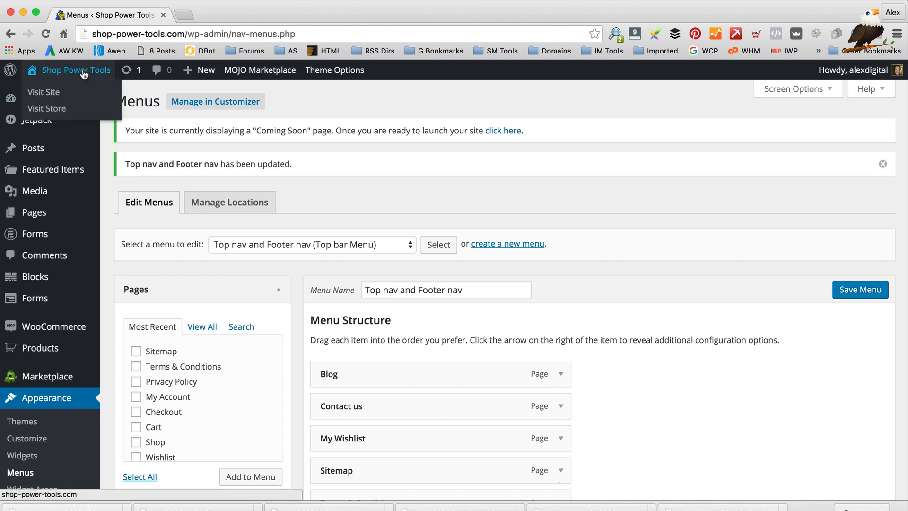
{"action": "left_click", "coordinate": [85, 96]}
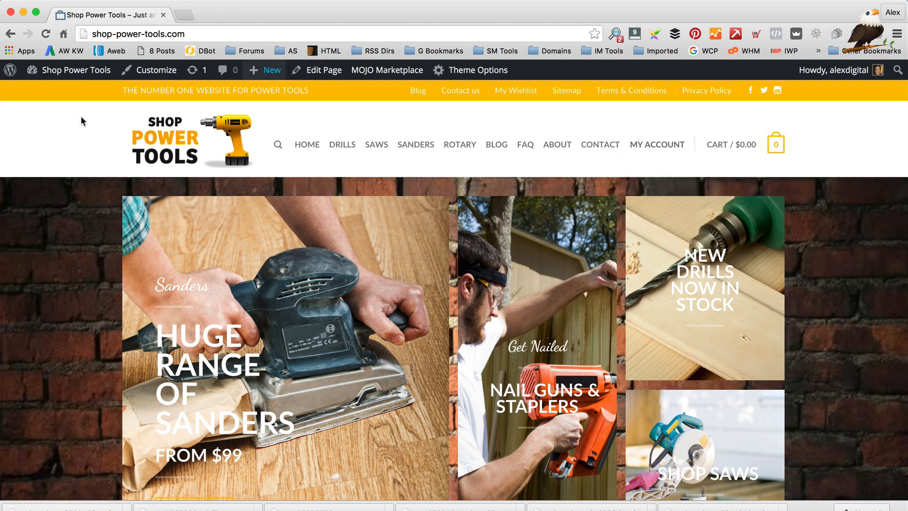
{"action": "mouse_move", "coordinate": [76, 70]}
{"action": "left_click", "coordinate": [55, 146]}
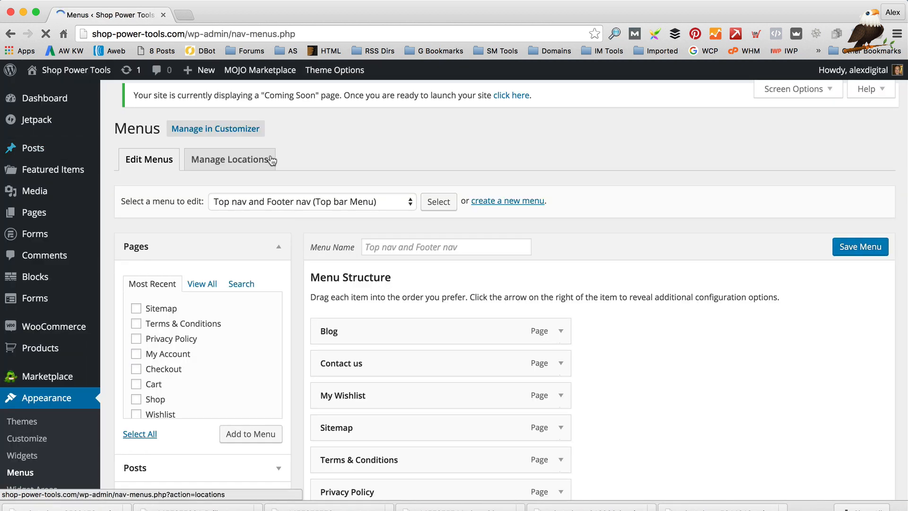
- Load the My Account menu for editing
{"action": "left_click", "coordinate": [330, 210]}
{"action": "left_click", "coordinate": [331, 199]}
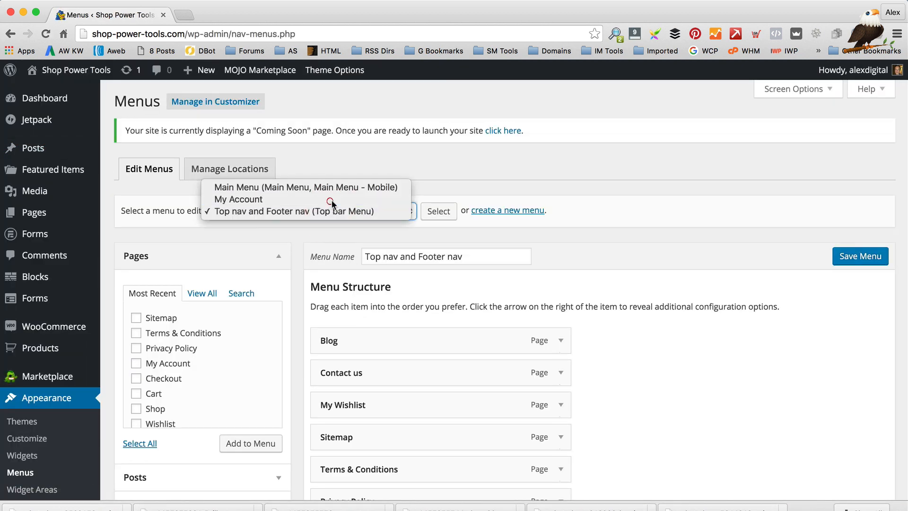
{"action": "left_click", "coordinate": [438, 212]}
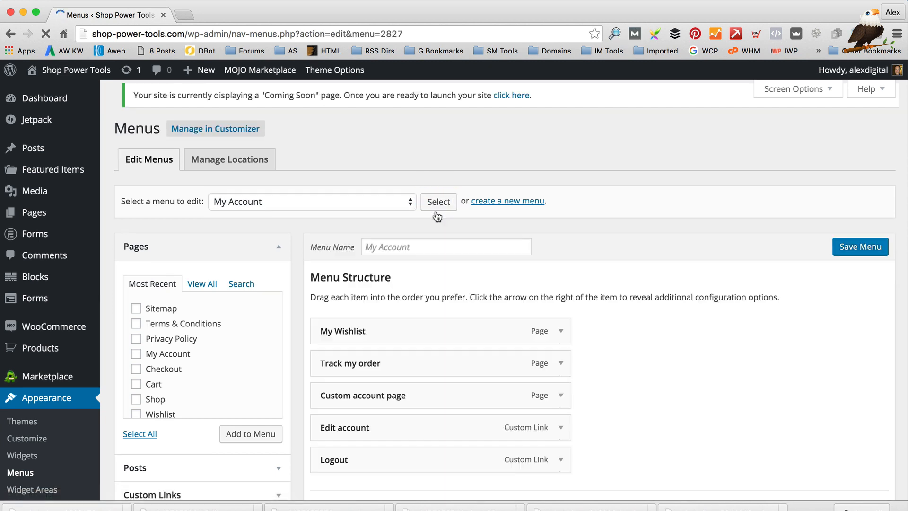
{"action": "scroll", "coordinate": [367, 269], "scroll_direction": "down", "scroll_amount": 2}
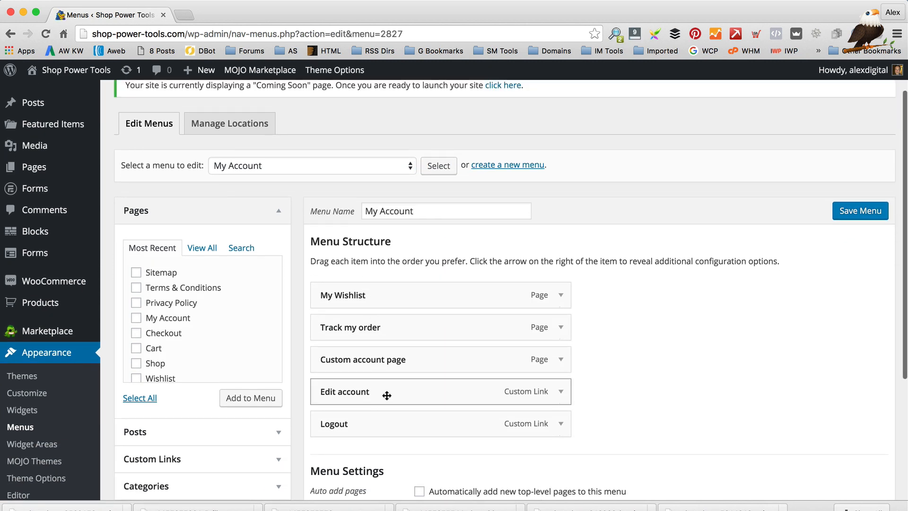
{"action": "scroll", "coordinate": [506, 371], "scroll_direction": "down", "scroll_amount": 1}
{"action": "scroll", "coordinate": [507, 372], "scroll_direction": "down", "scroll_amount": 1}
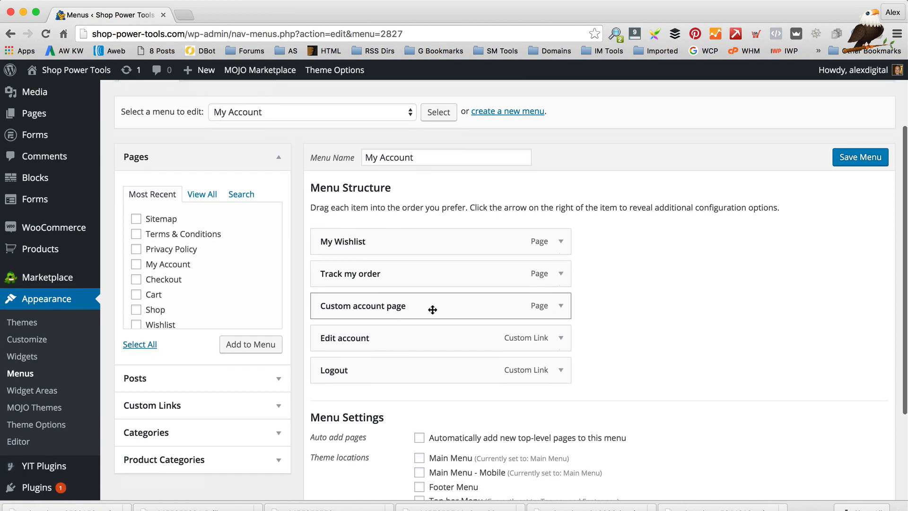
- Remove Custom account page, tick the My Account Menu location, and save the menu
{"action": "left_click", "coordinate": [561, 307]}
{"action": "scroll", "coordinate": [552, 311], "scroll_direction": "down", "scroll_amount": 1}
{"action": "scroll", "coordinate": [552, 311], "scroll_direction": "down", "scroll_amount": 1}
{"action": "left_click", "coordinate": [329, 335]}
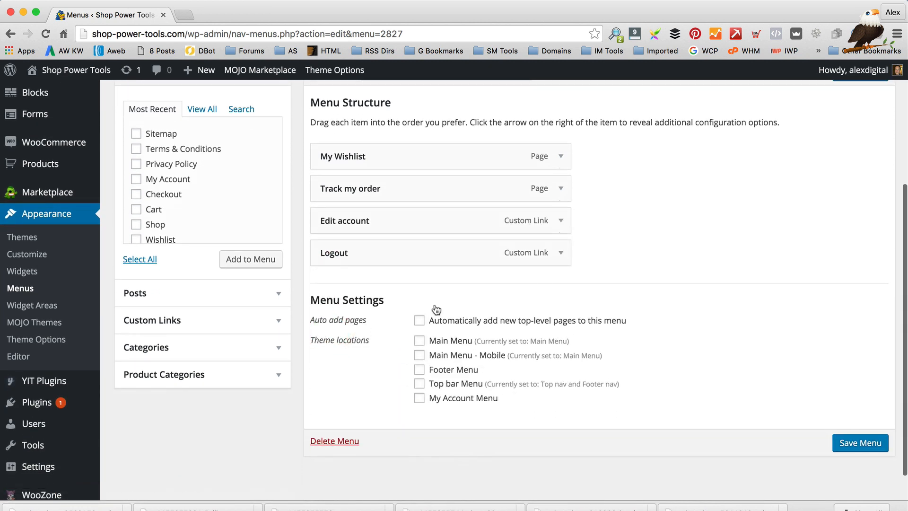
{"action": "left_click", "coordinate": [860, 445]}
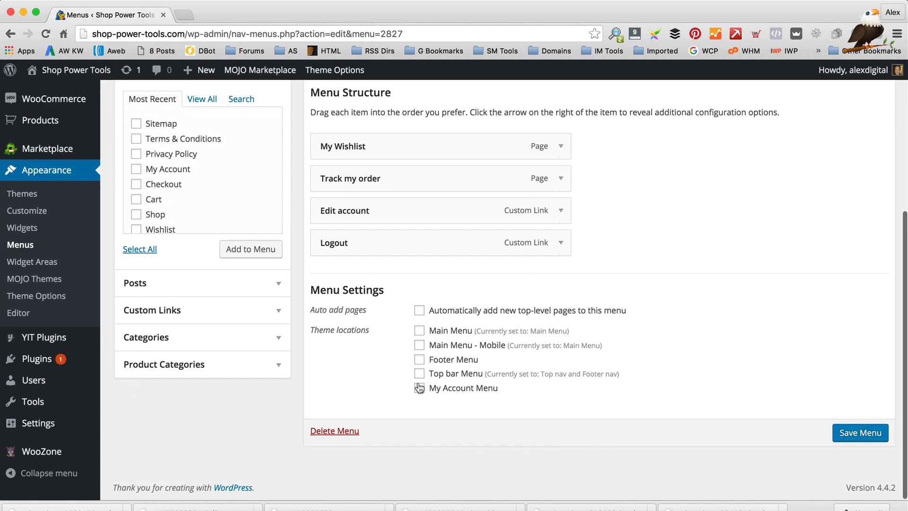
{"action": "left_click", "coordinate": [862, 434]}
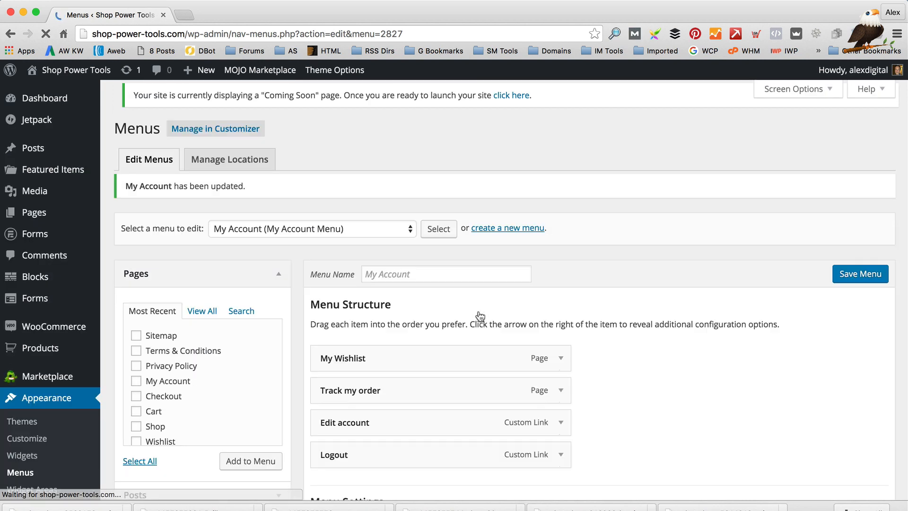
- Check the live My Account dropdown, then open the Widgets admin page
{"action": "mouse_move", "coordinate": [71, 70]}
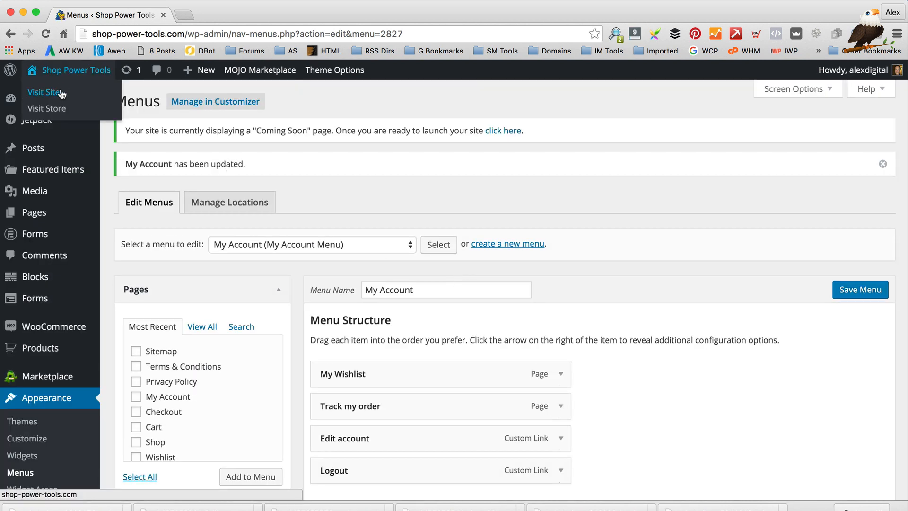
{"action": "left_click", "coordinate": [62, 93]}
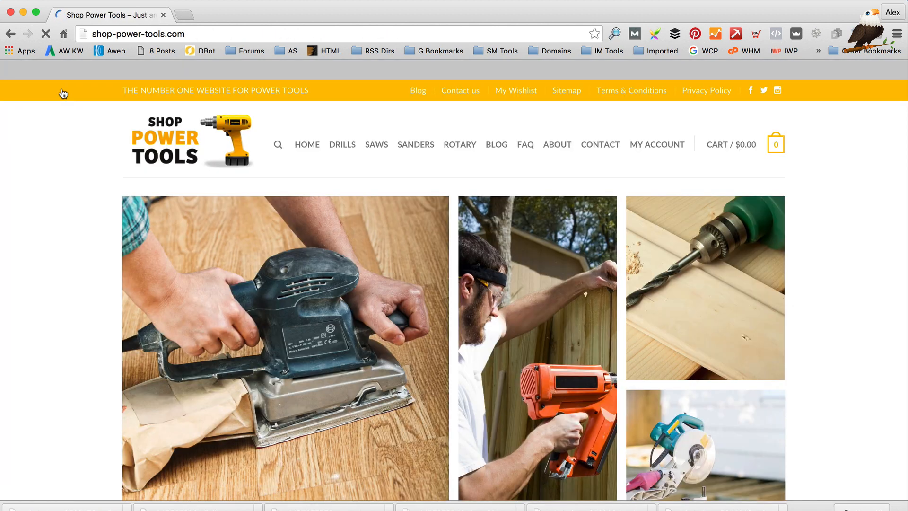
{"action": "scroll", "coordinate": [335, 130], "scroll_direction": "down", "scroll_amount": 5}
{"action": "scroll", "coordinate": [336, 131], "scroll_direction": "up", "scroll_amount": 5}
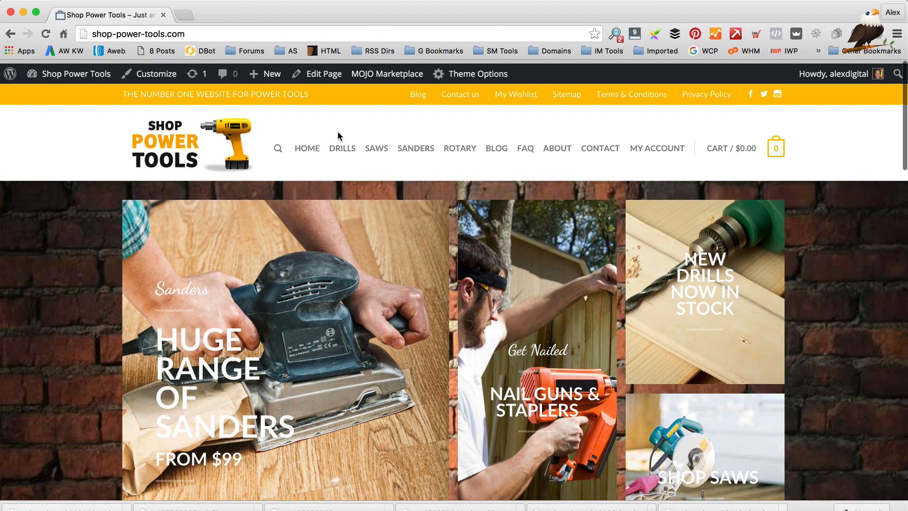
{"action": "mouse_move", "coordinate": [652, 146]}
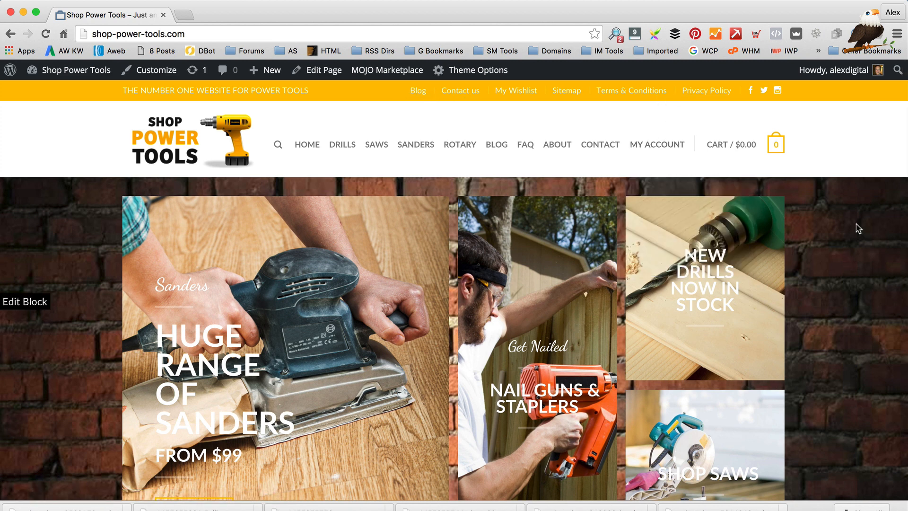
{"action": "scroll", "coordinate": [858, 228], "scroll_direction": "down", "scroll_amount": 15}
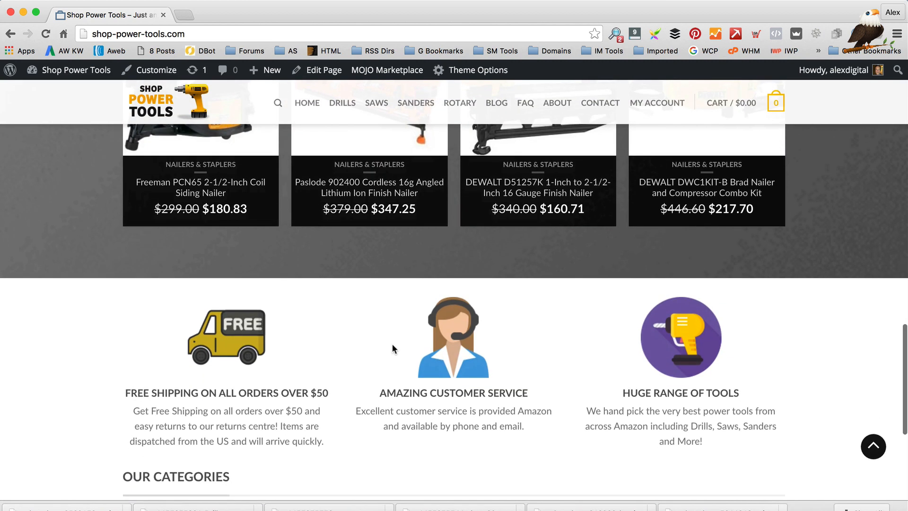
{"action": "scroll", "coordinate": [436, 326], "scroll_direction": "up", "scroll_amount": 10}
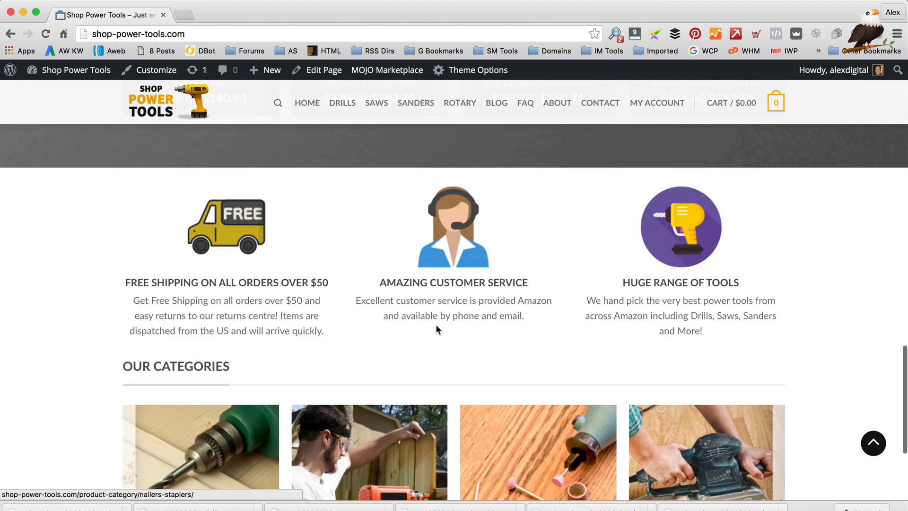
{"action": "mouse_move", "coordinate": [75, 80]}
{"action": "left_click", "coordinate": [47, 125]}
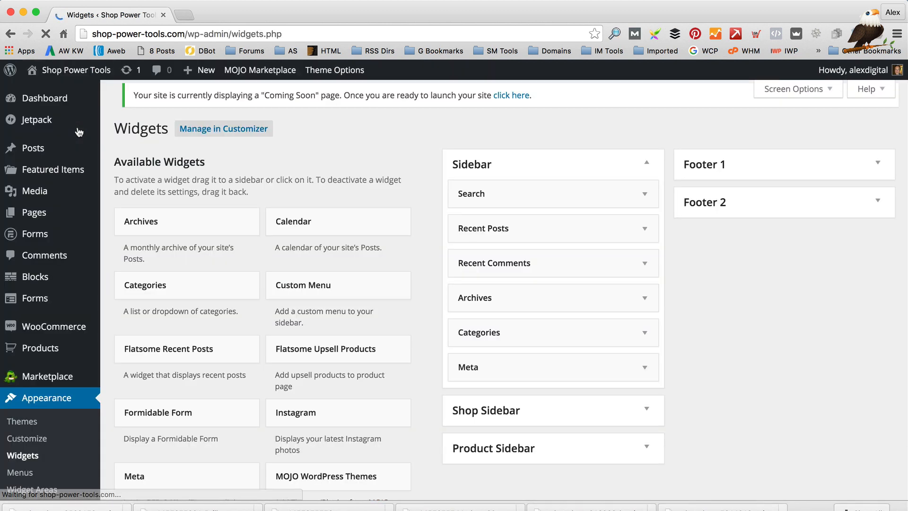
- Expand the Footer 1, Footer 2, Shop and Product sidebar areas and add a Text widget
{"action": "left_click", "coordinate": [879, 174]}
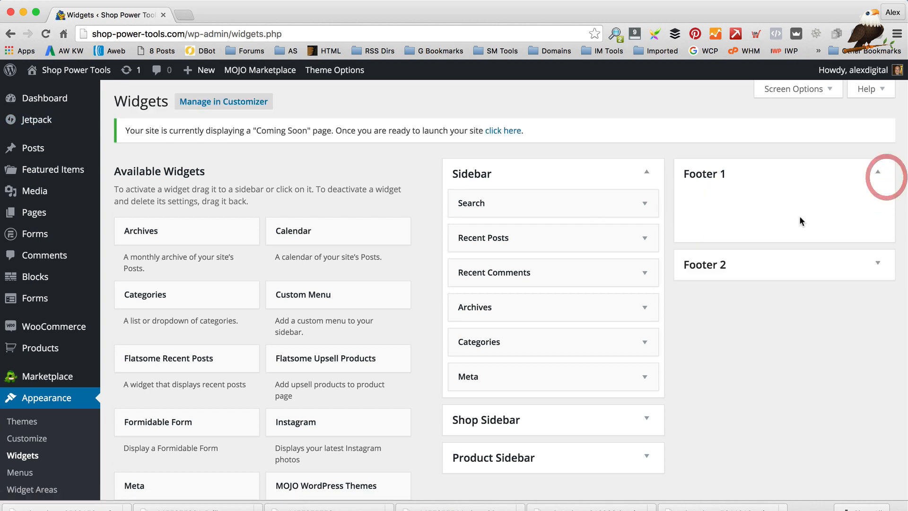
{"action": "left_click", "coordinate": [875, 266]}
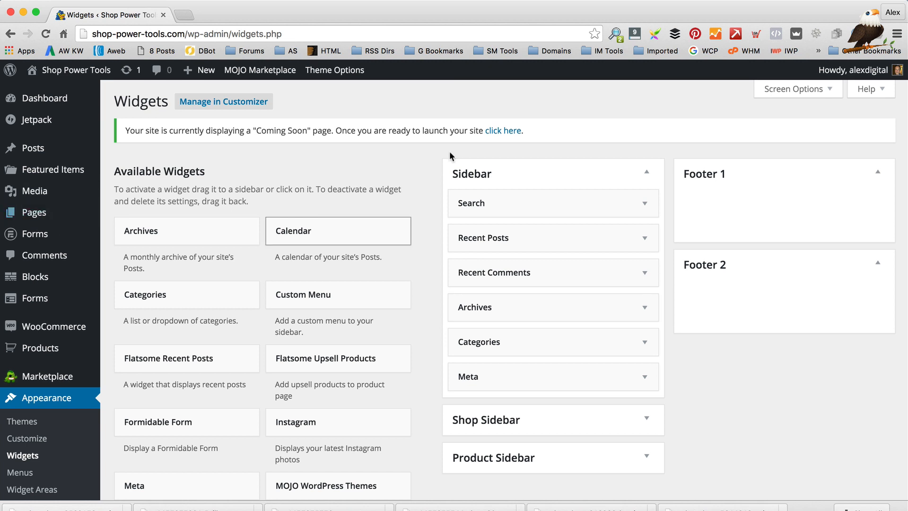
{"action": "scroll", "coordinate": [477, 155], "scroll_direction": "down", "scroll_amount": 1}
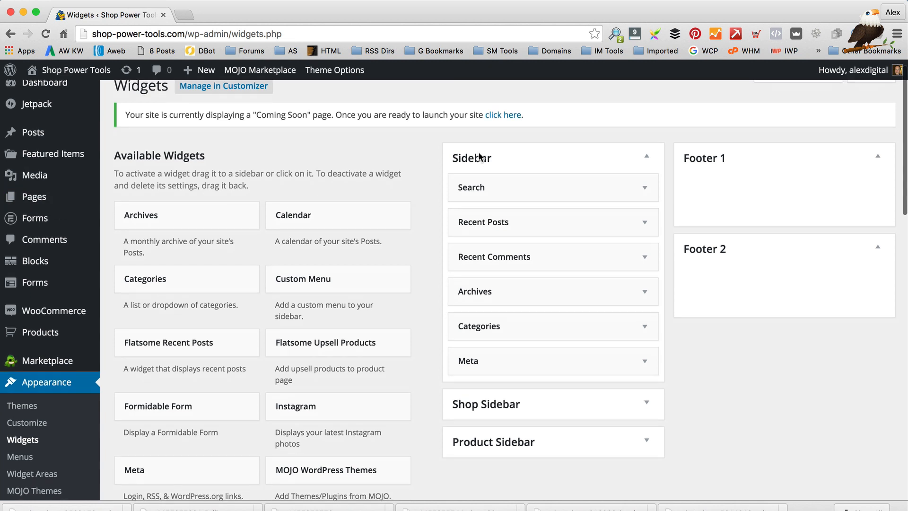
{"action": "left_click", "coordinate": [648, 402]}
{"action": "scroll", "coordinate": [661, 460], "scroll_direction": "down", "scroll_amount": 2}
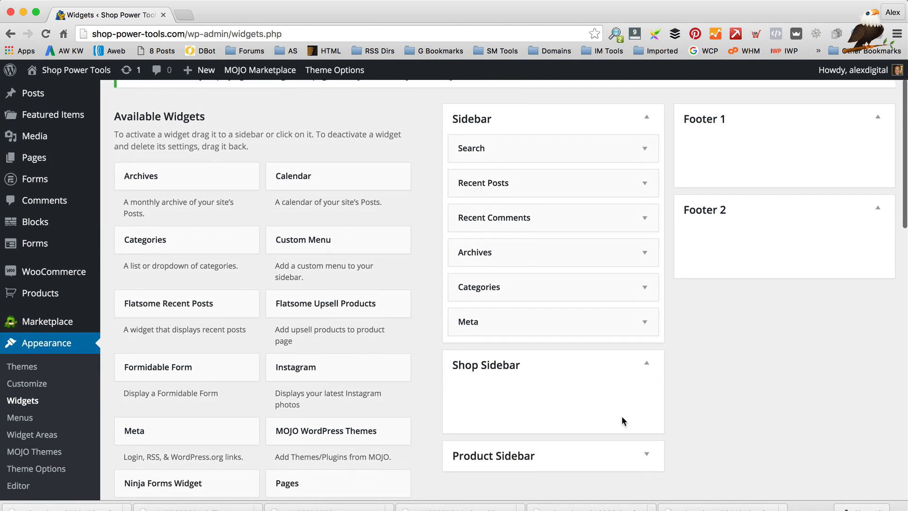
{"action": "left_click", "coordinate": [647, 457]}
{"action": "scroll", "coordinate": [194, 236], "scroll_direction": "up", "scroll_amount": 3}
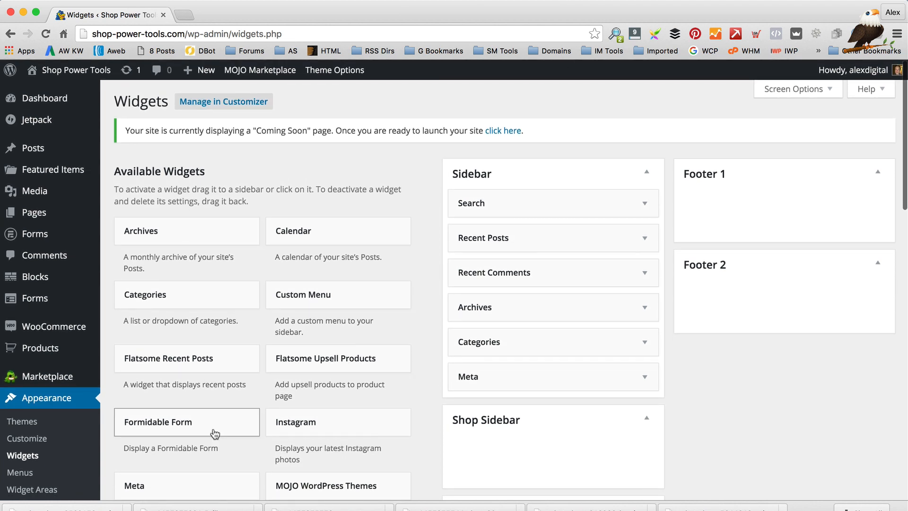
{"action": "scroll", "coordinate": [413, 290], "scroll_direction": "down", "scroll_amount": 10}
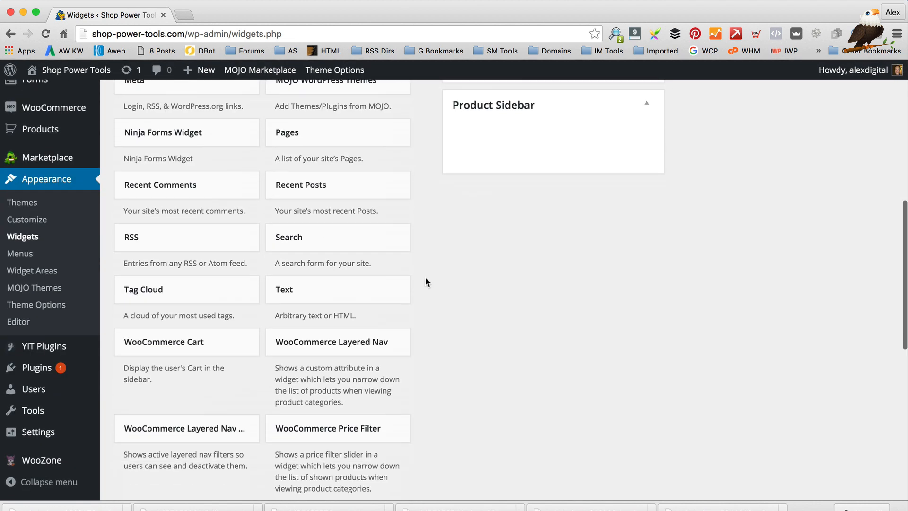
{"action": "left_click_drag", "start_coordinate": [341, 229], "coordinate": [775, 209]}
- Title the widget Disclaimer and paste the affiliate disclaimer, naming the site 'Shop Power Tools'
{"action": "left_click", "coordinate": [713, 304]}
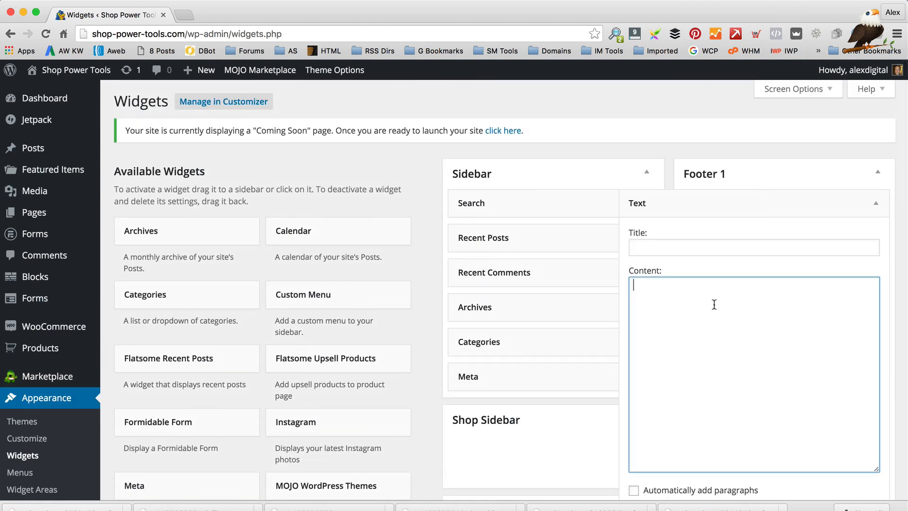
{"action": "left_click", "coordinate": [740, 243]}
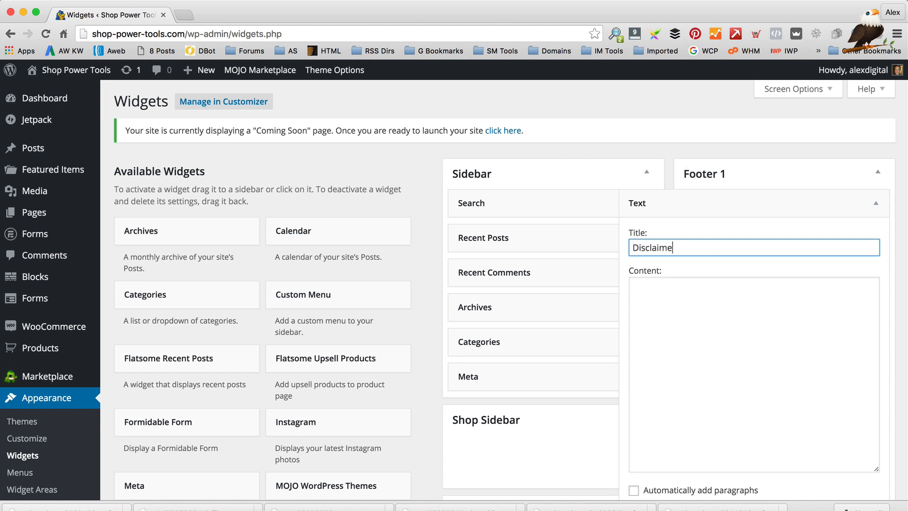
{"action": "key", "text": "Tab"}
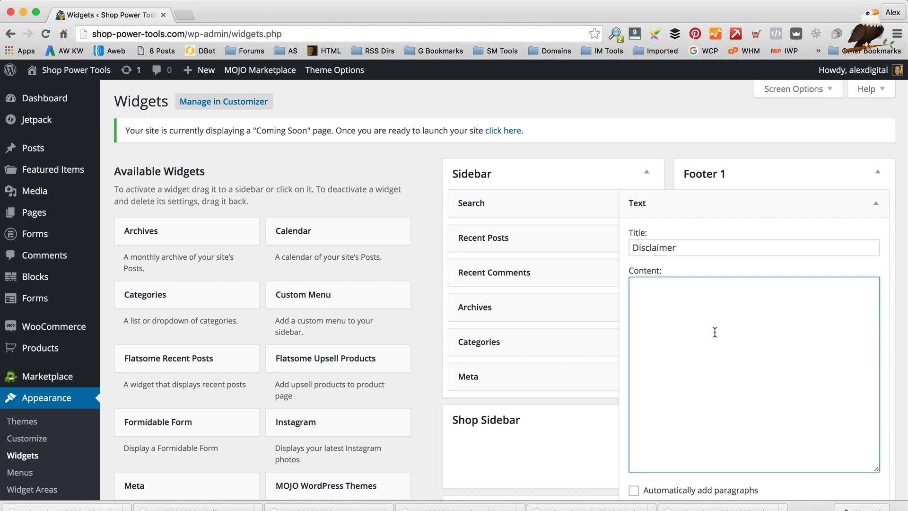
{"action": "type", "text": "DISCLAIMER  BootBoutique.co.uk is a participant in the Amazon Services LLC Associates Program, an affiliate advertising program designed to provide a means for sites to earn advertising fees by advertising and linking to (amazon.com, amazon.co.uk or endless.com, MYHABIT.com, SmallParts.com, or AmazonWireless.com)."}
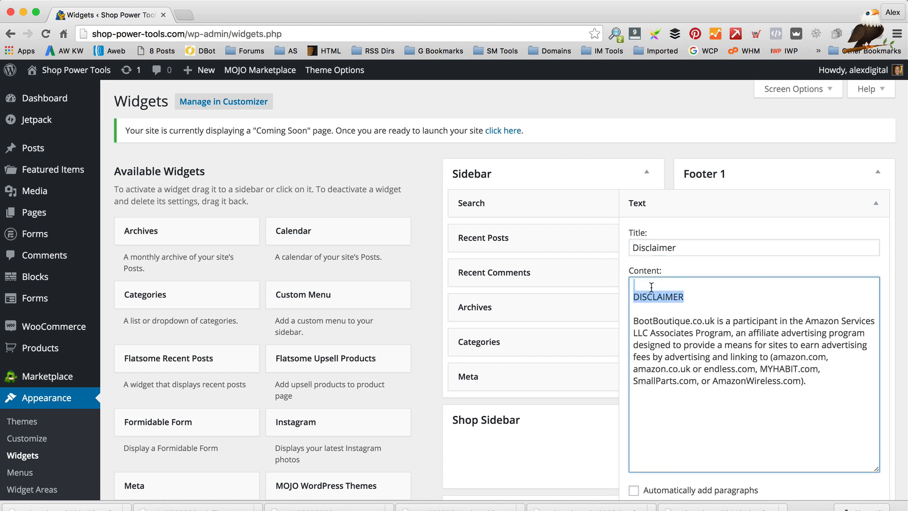
{"action": "key", "text": "BackSpace"}
{"action": "key", "text": "BackSpace"}
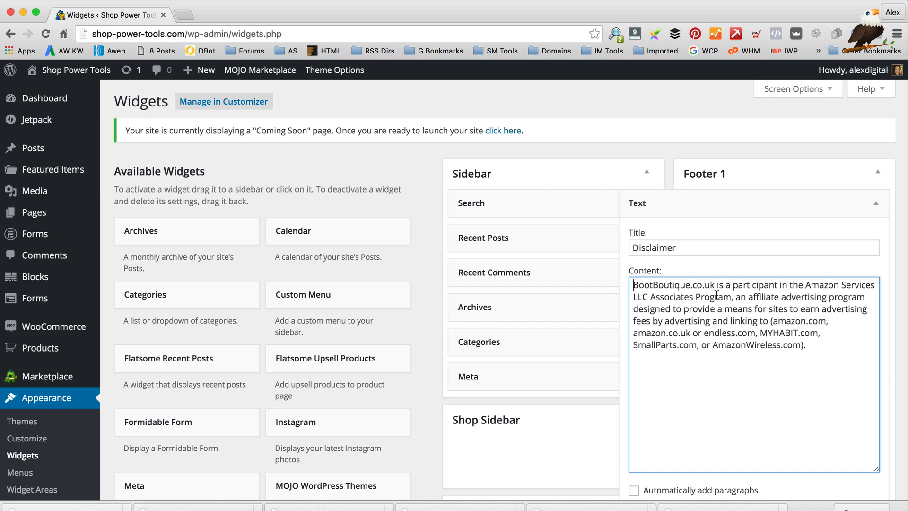
{"action": "left_click_drag", "start_coordinate": [677, 278], "coordinate": [605, 278]}
{"action": "key", "text": "BackSpace"}
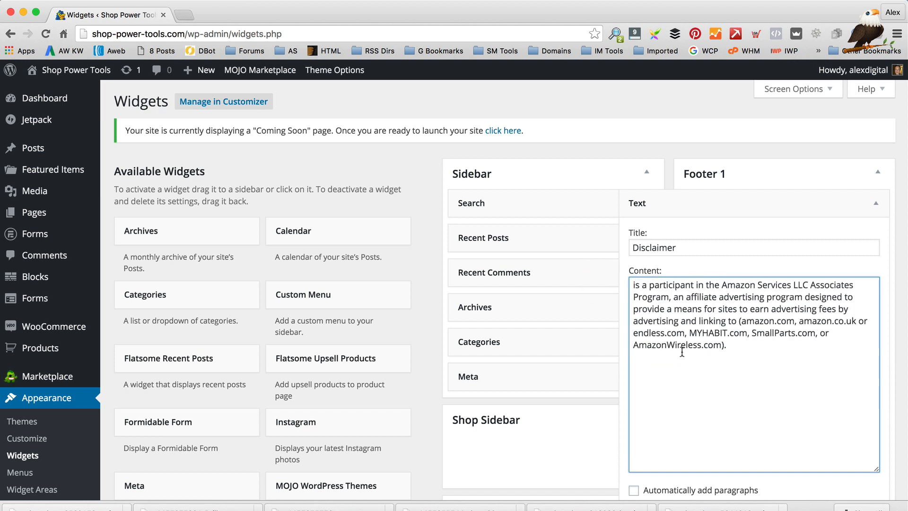
{"action": "type", "text": "Power Ti"}
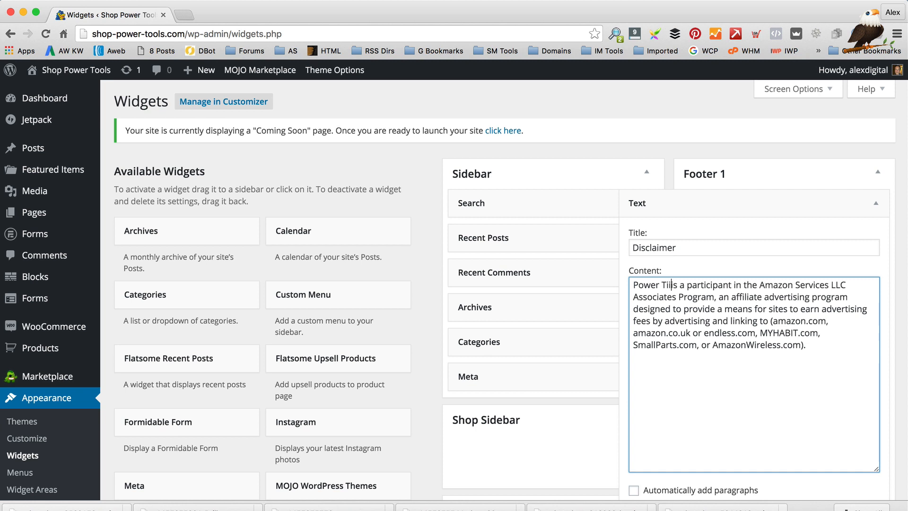
{"action": "type", "text": "ools S"}
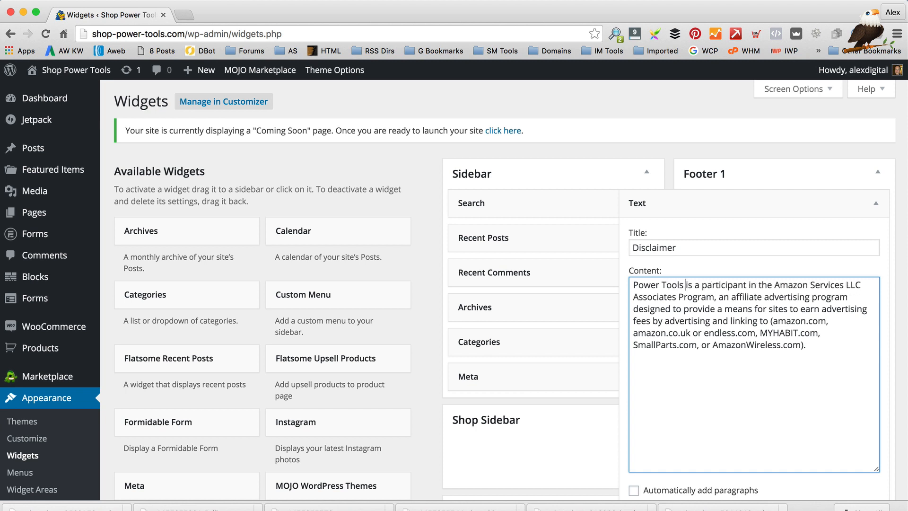
{"action": "type", "text": "hop"}
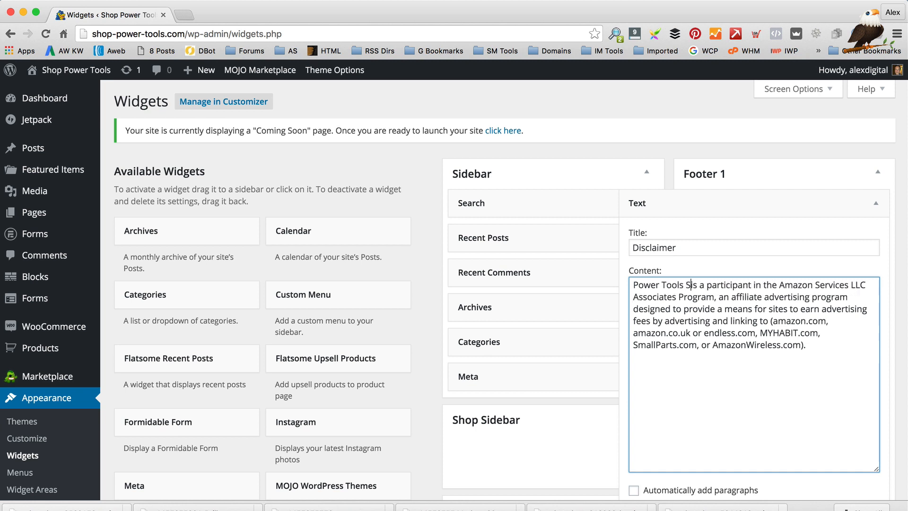
{"action": "key", "text": "BackSpace"}
{"action": "key", "text": "BackSpace"}
{"action": "key", "text": "BackSpace"}
{"action": "key", "text": "BackSpace"}
{"action": "key", "text": "BackSpace"}
{"action": "key", "text": "BackSpace"}
{"action": "key", "text": "BackSpace"}
{"action": "key", "text": "BackSpace"}
{"action": "key", "text": "BackSpace"}
{"action": "key", "text": "BackSpace"}
{"action": "key", "text": "BackSpace"}
{"action": "key", "text": "BackSpace"}
{"action": "key", "text": "BackSpace"}
{"action": "type", "text": "Shop P"}
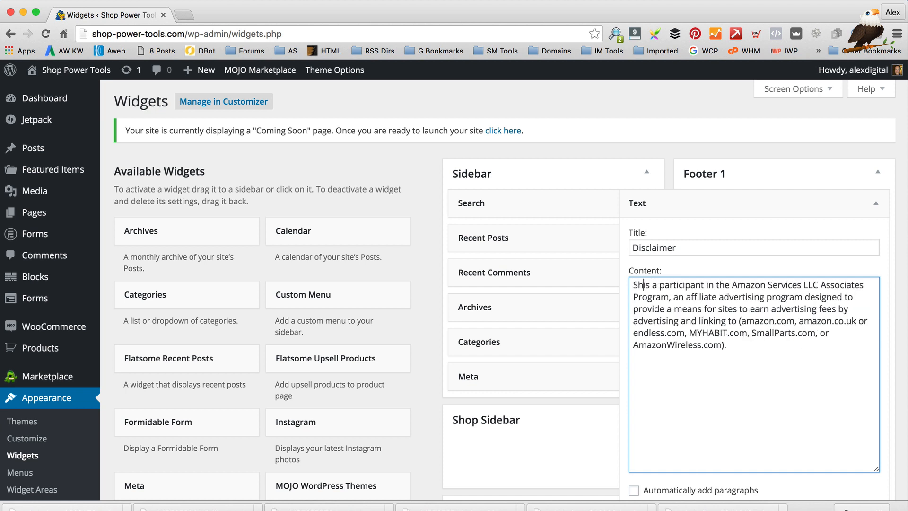
{"action": "type", "text": "ower Tools"}
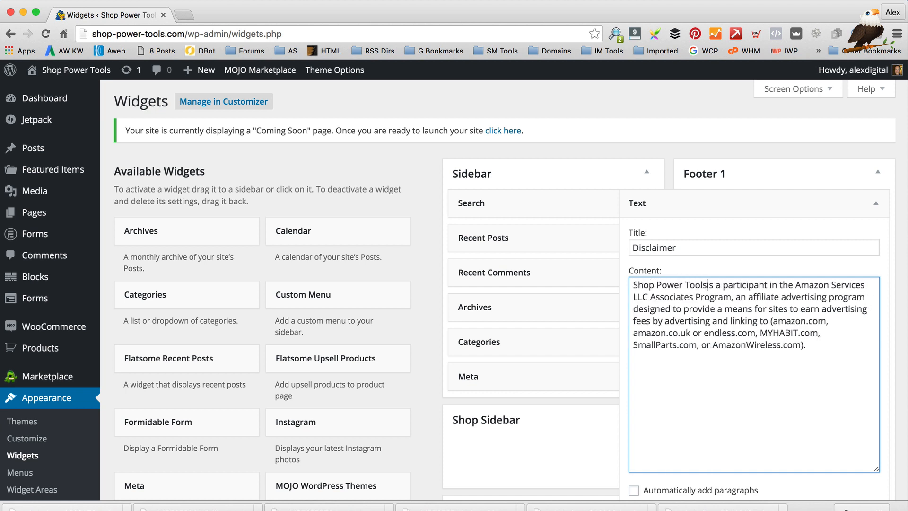
- Save and collapse the Disclaimer widget
{"action": "scroll", "coordinate": [723, 338], "scroll_direction": "down", "scroll_amount": 3}
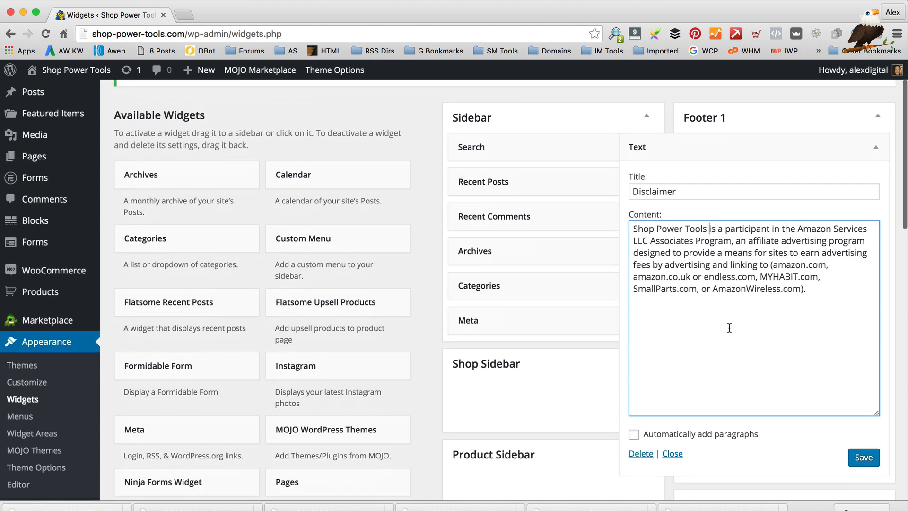
{"action": "left_click", "coordinate": [861, 456]}
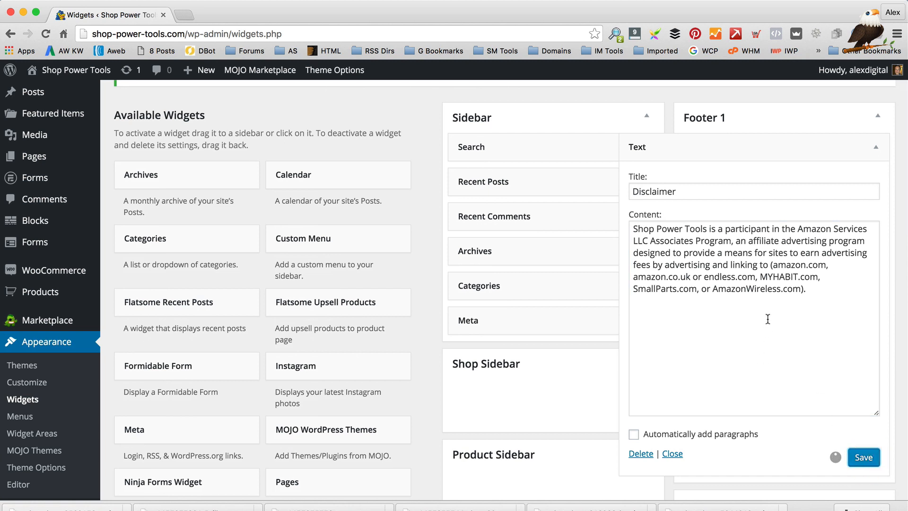
{"action": "left_click", "coordinate": [875, 147]}
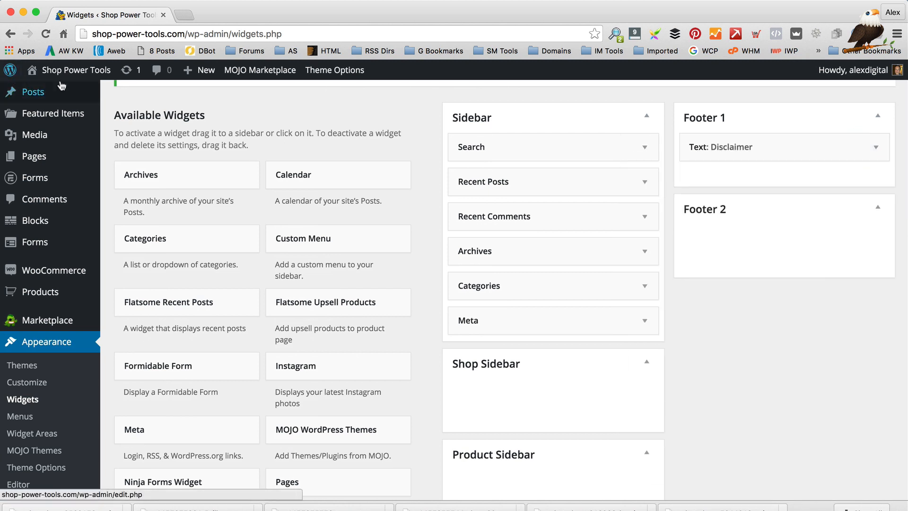
{"action": "right_click", "coordinate": [72, 92]}
- Open the live site in a new tab and look at its current footer
{"action": "left_click", "coordinate": [109, 97]}
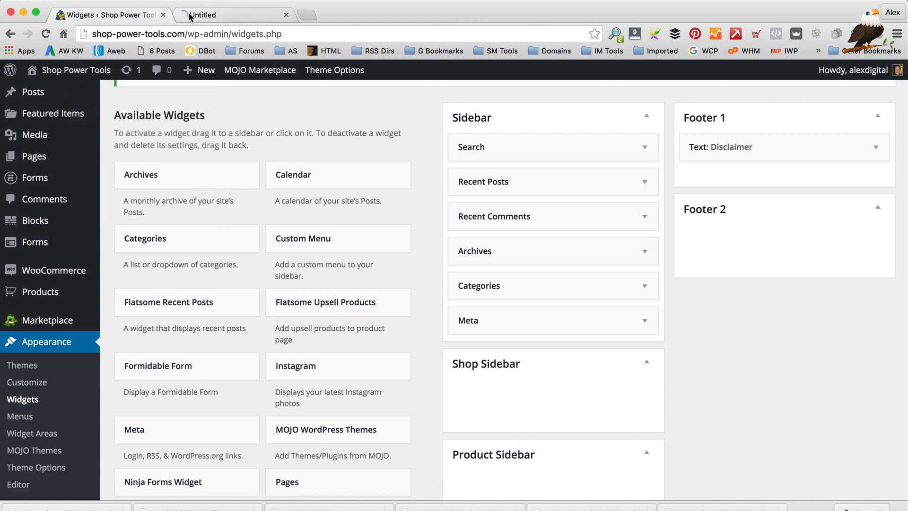
{"action": "left_click", "coordinate": [199, 15]}
{"action": "scroll", "coordinate": [331, 156], "scroll_direction": "down", "scroll_amount": 10}
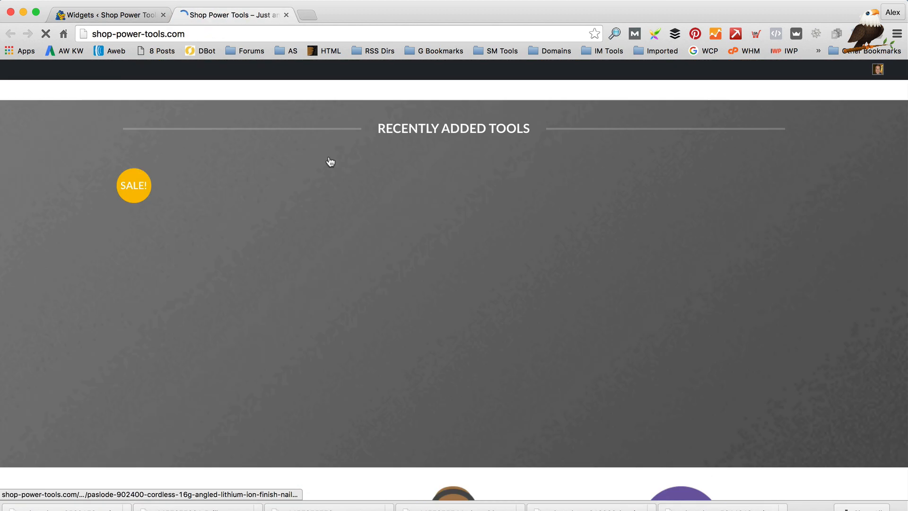
{"action": "scroll", "coordinate": [295, 144], "scroll_direction": "down", "scroll_amount": 7}
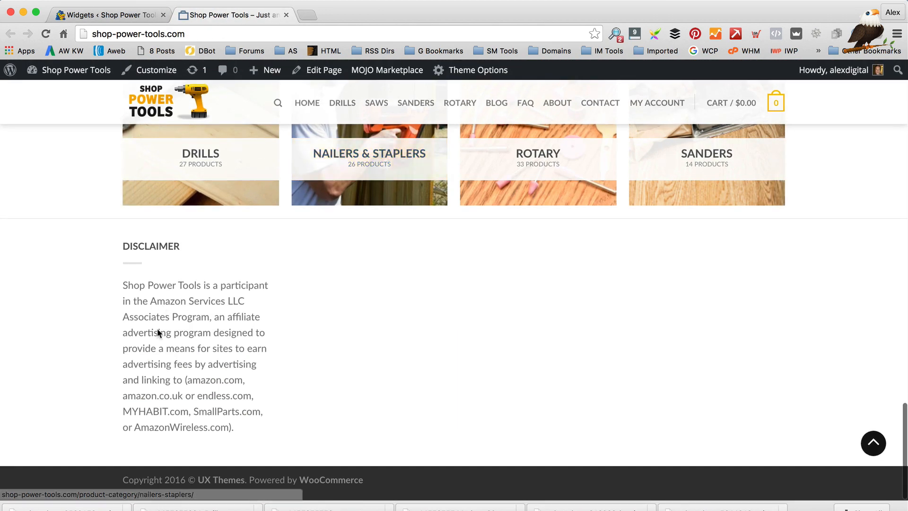
- Move the Text: Disclaimer widget from Footer 1 into Footer 2
{"action": "left_click", "coordinate": [109, 15]}
{"action": "scroll", "coordinate": [755, 254], "scroll_direction": "down", "scroll_amount": 2}
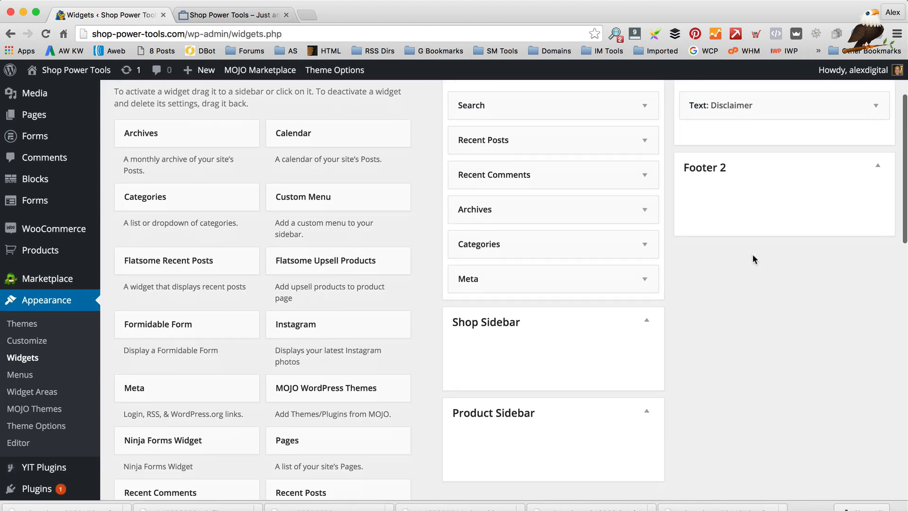
{"action": "scroll", "coordinate": [768, 256], "scroll_direction": "up", "scroll_amount": 2}
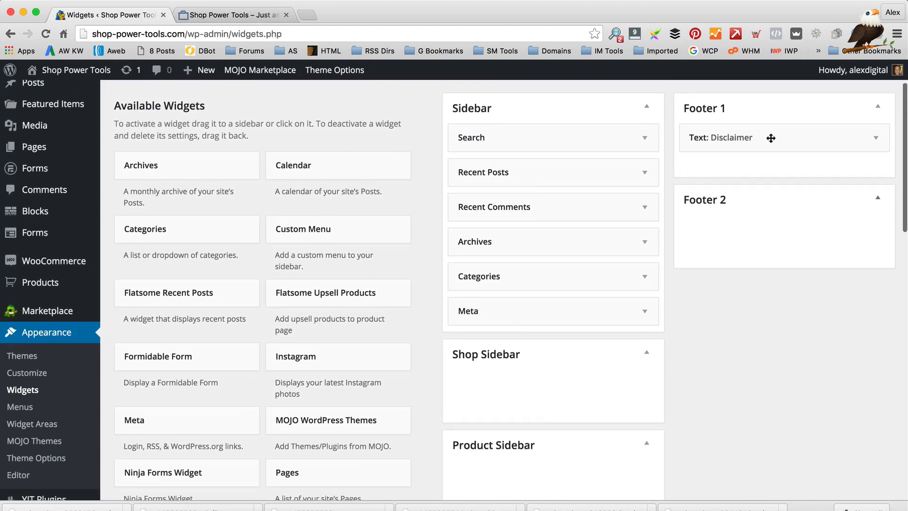
{"action": "left_click_drag", "start_coordinate": [768, 138], "coordinate": [703, 239]}
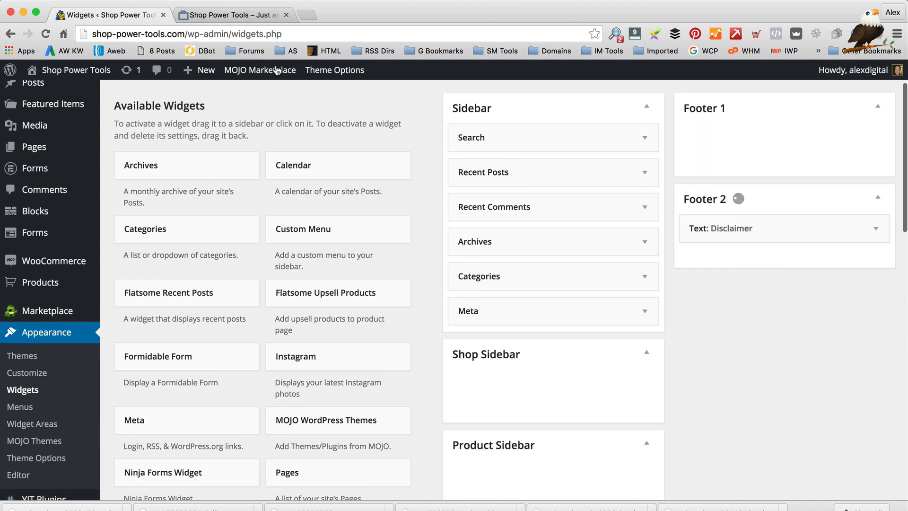
- Reload the storefront to confirm the Disclaimer now appears in the footer
{"action": "left_click", "coordinate": [237, 15]}
{"action": "left_click", "coordinate": [45, 33]}
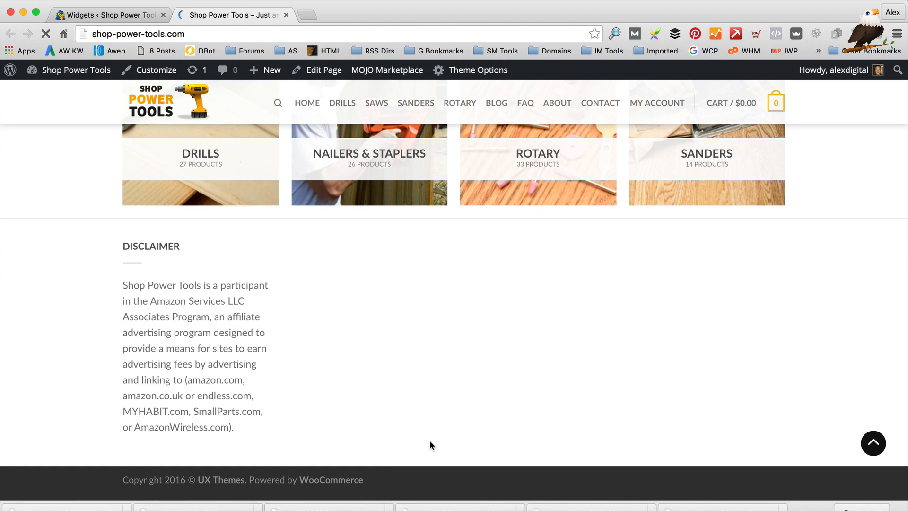
{"action": "scroll", "coordinate": [431, 441], "scroll_direction": "down", "scroll_amount": 20}
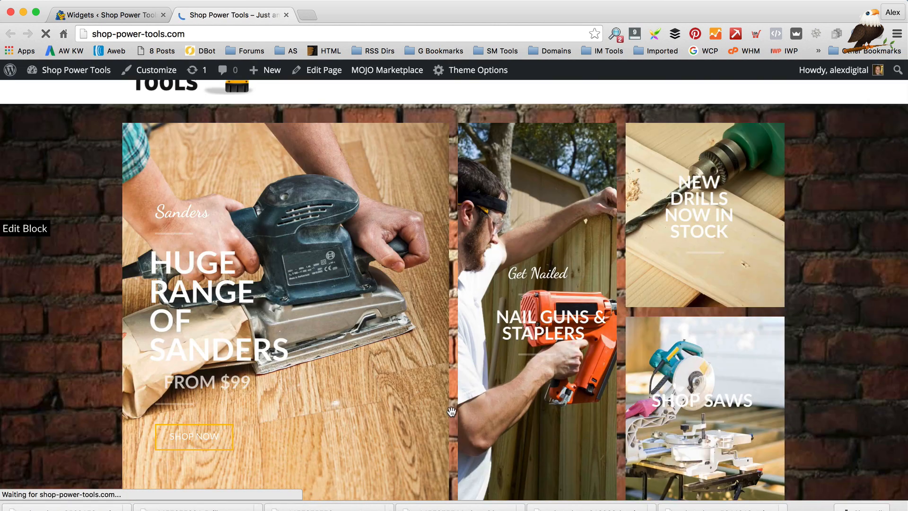
{"action": "scroll", "coordinate": [451, 412], "scroll_direction": "down", "scroll_amount": 3}
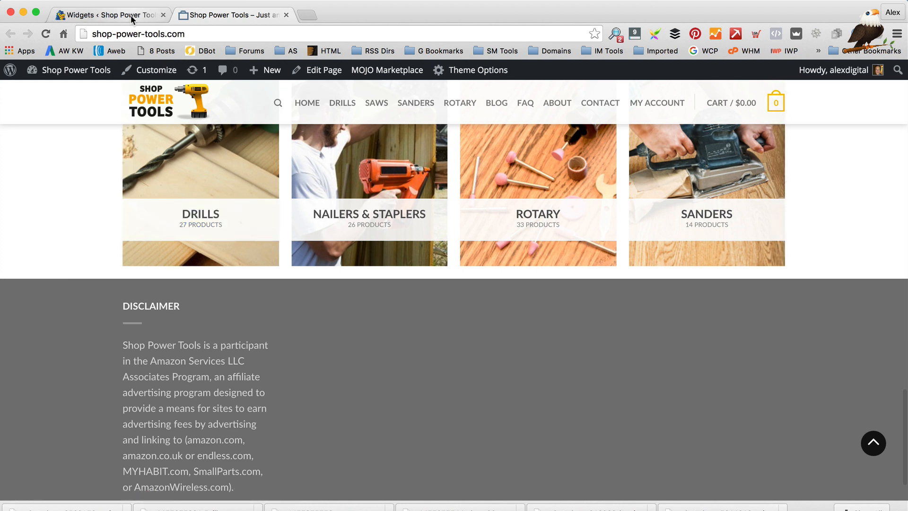
{"action": "left_click", "coordinate": [114, 15]}
{"action": "scroll", "coordinate": [446, 213], "scroll_direction": "down", "scroll_amount": 3}
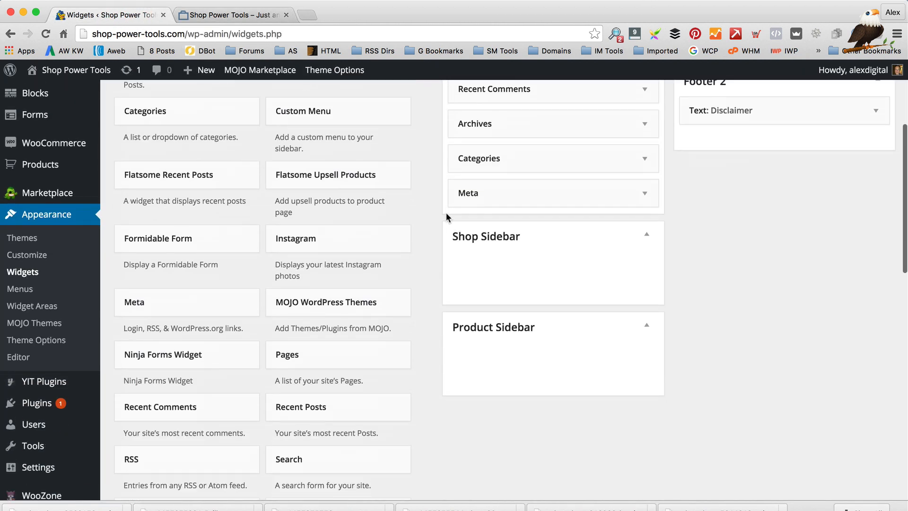
{"action": "scroll", "coordinate": [421, 205], "scroll_direction": "down", "scroll_amount": 1}
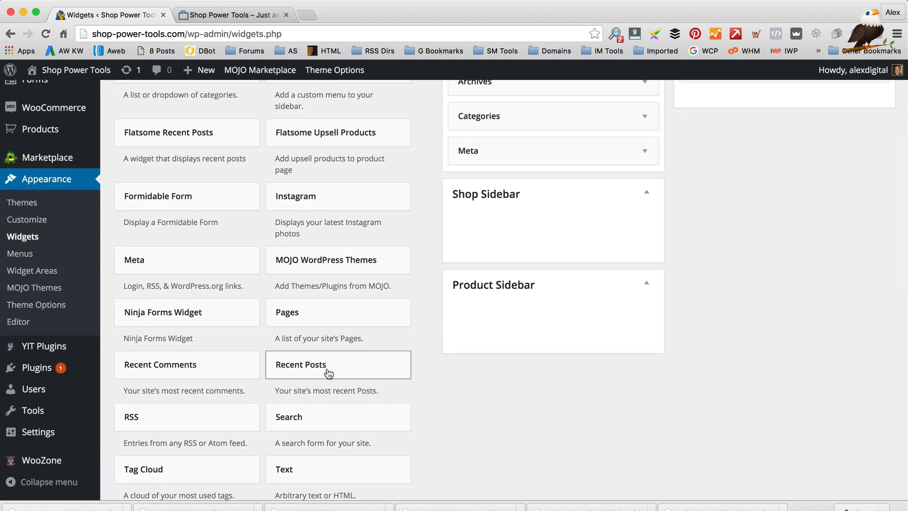
- Add a Recent Posts widget titled 'Recent Blog Posts' to Footer 2 and save it
{"action": "left_click_drag", "start_coordinate": [328, 374], "coordinate": [766, 275]}
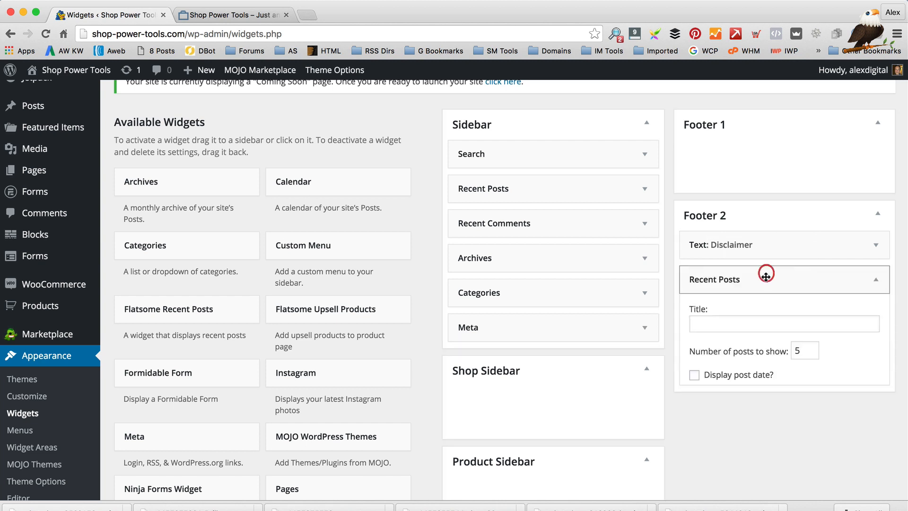
{"action": "left_click", "coordinate": [743, 324]}
{"action": "type", "text": "Recent Blog Posts"}
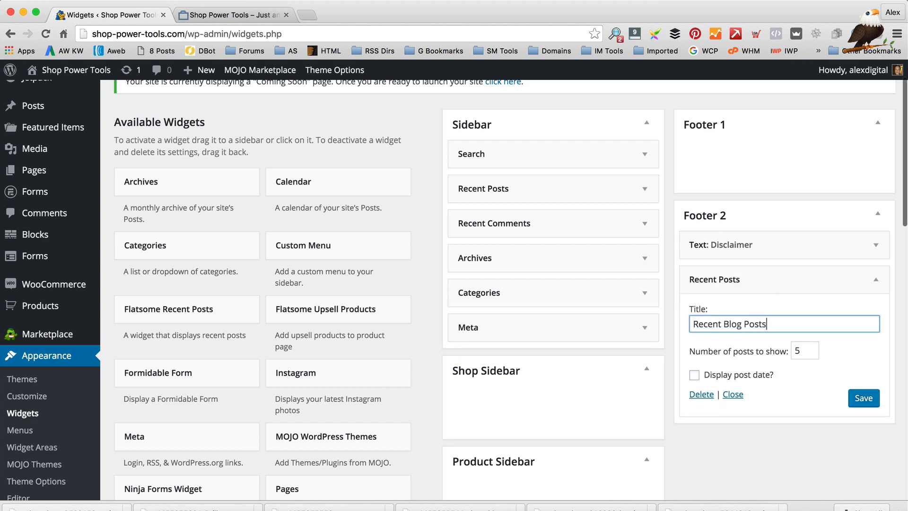
{"action": "left_click", "coordinate": [864, 398]}
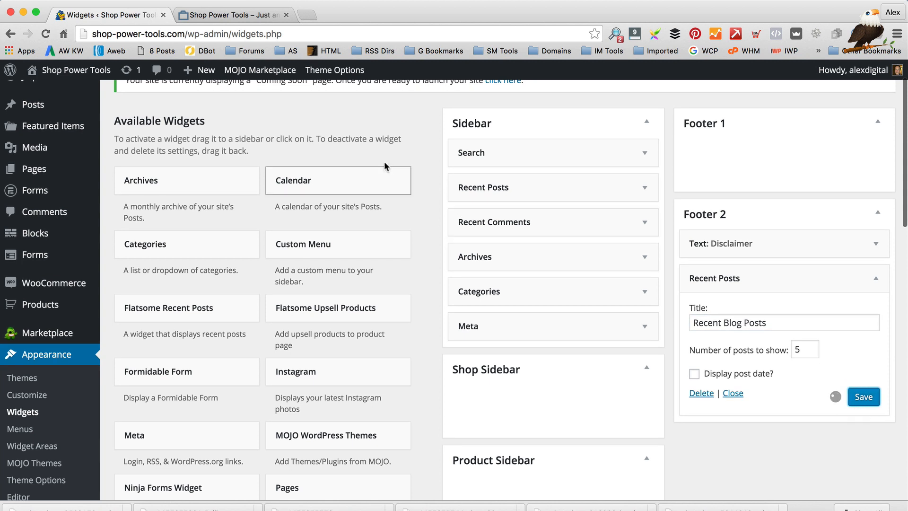
- Check the live footer for the new recent posts list
{"action": "left_click", "coordinate": [212, 15]}
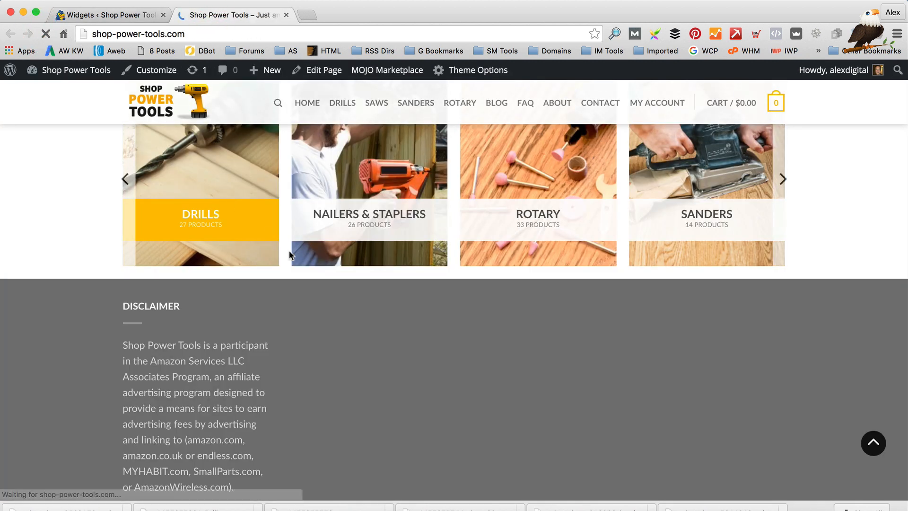
{"action": "scroll", "coordinate": [296, 256], "scroll_direction": "down", "scroll_amount": 20}
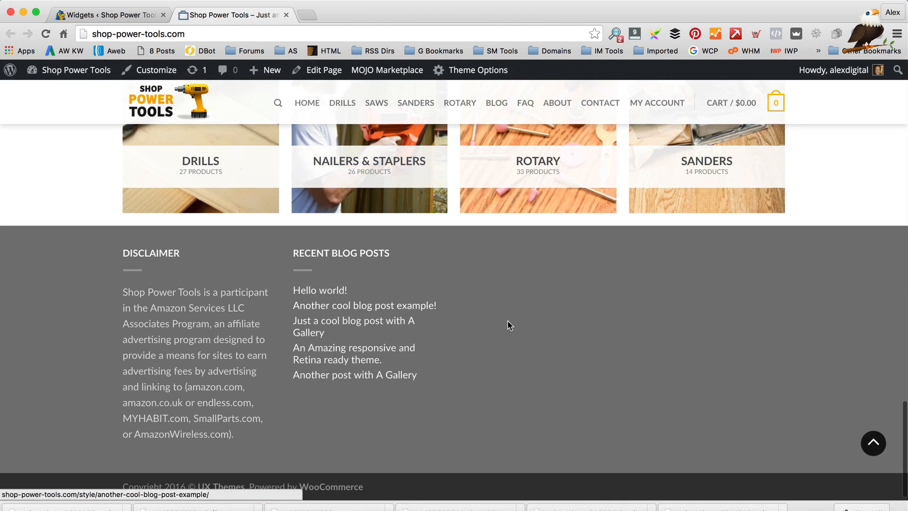
{"action": "left_click", "coordinate": [119, 17]}
{"action": "scroll", "coordinate": [79, 304], "scroll_direction": "down", "scroll_amount": 4}
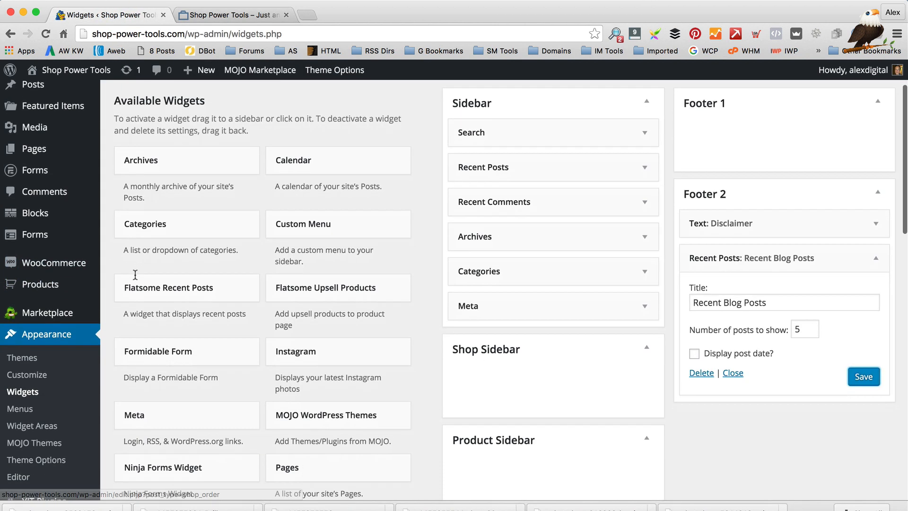
- Create a new menu named Footer Menu under Appearance > Menus
{"action": "left_click", "coordinate": [67, 325]}
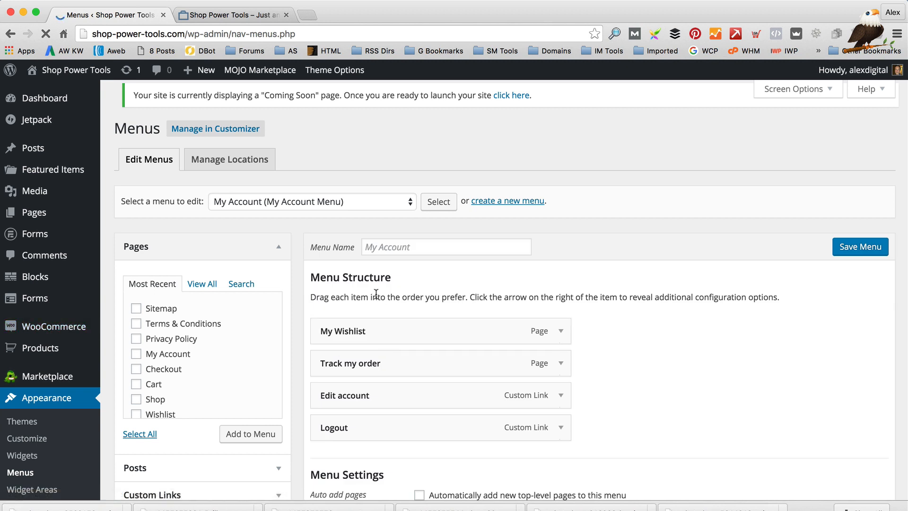
{"action": "left_click", "coordinate": [508, 213]}
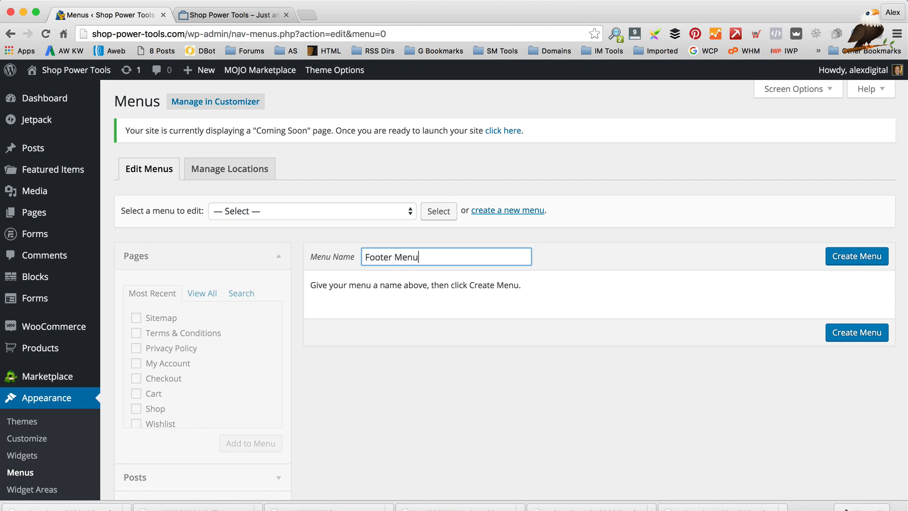
{"action": "left_click", "coordinate": [854, 259]}
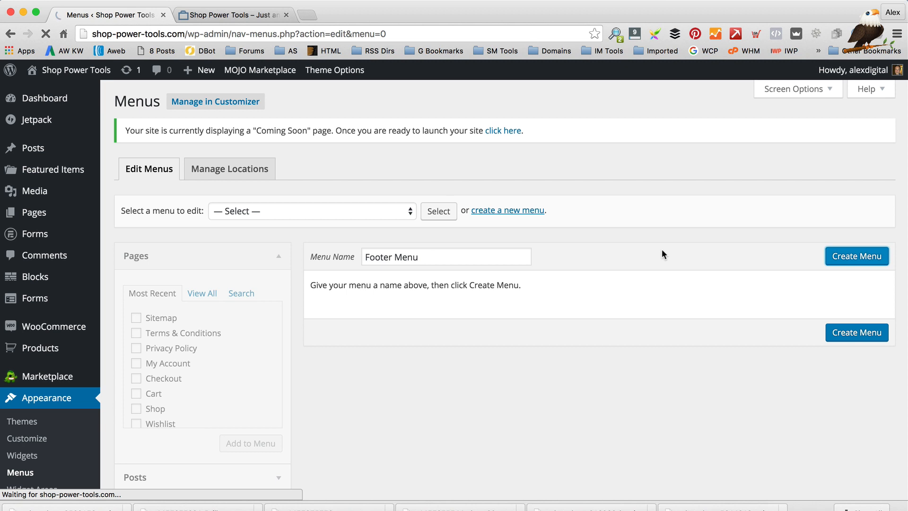
- Add the Saws, Rotary, Drills, Nailers & Staplers and Sanders product categories to it
{"action": "scroll", "coordinate": [569, 262], "scroll_direction": "down", "scroll_amount": 2}
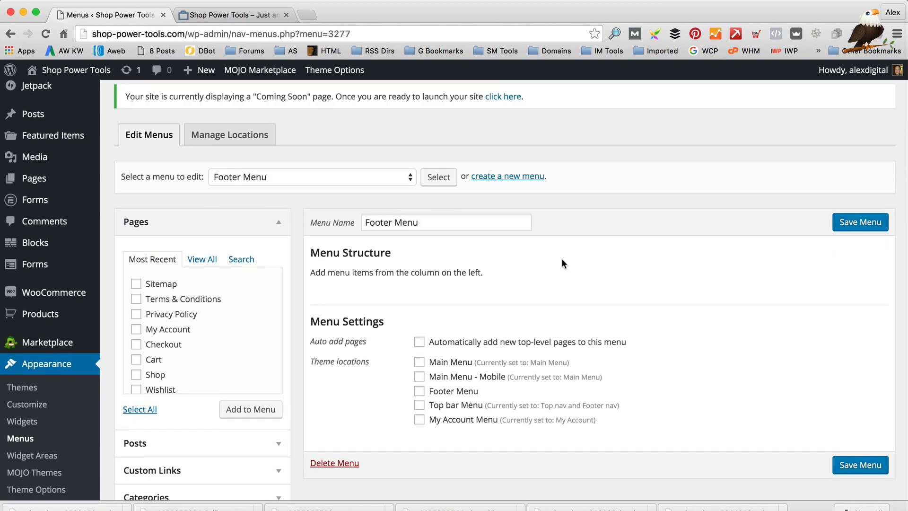
{"action": "scroll", "coordinate": [562, 260], "scroll_direction": "down", "scroll_amount": 2}
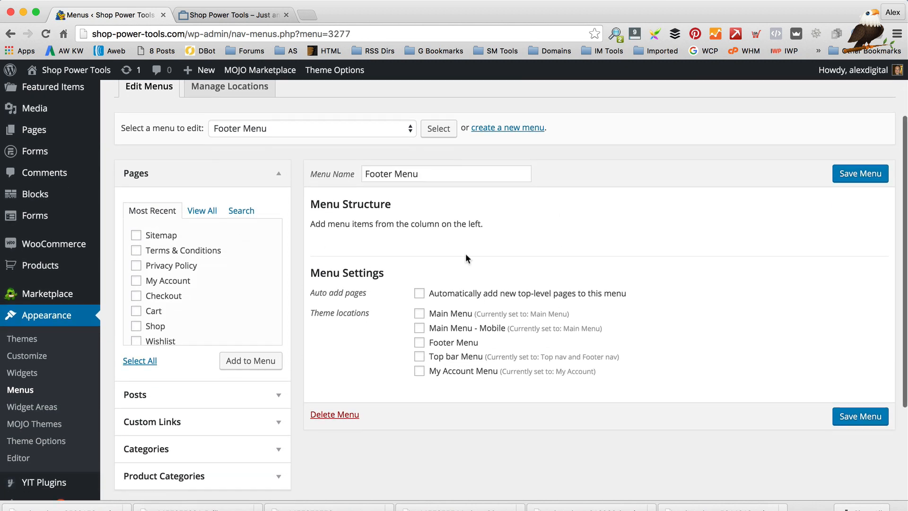
{"action": "scroll", "coordinate": [260, 344], "scroll_direction": "down", "scroll_amount": 2}
{"action": "left_click", "coordinate": [273, 430]}
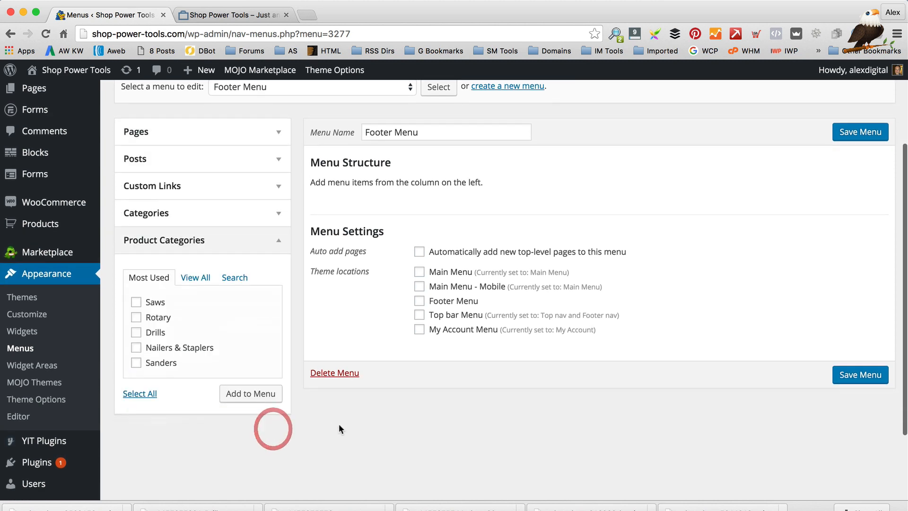
{"action": "scroll", "coordinate": [331, 422], "scroll_direction": "down", "scroll_amount": 1}
{"action": "scroll", "coordinate": [319, 412], "scroll_direction": "up", "scroll_amount": 2}
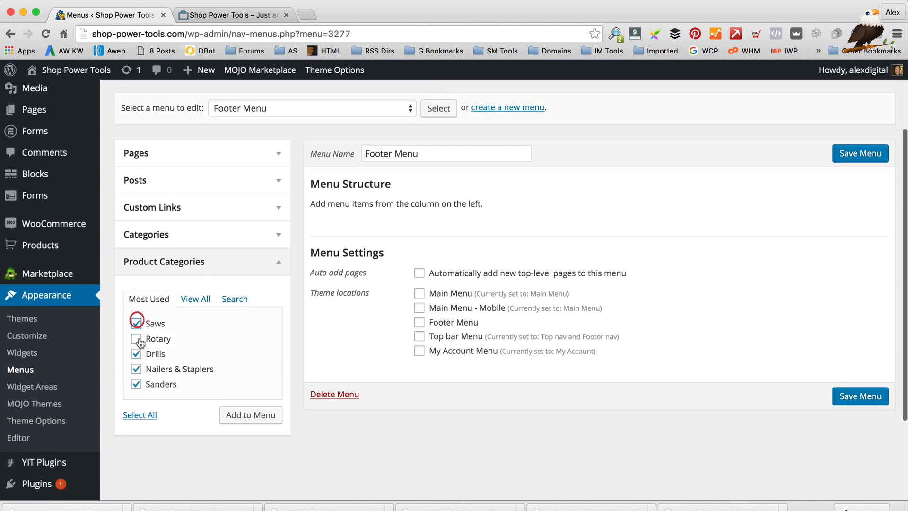
{"action": "left_click", "coordinate": [255, 416]}
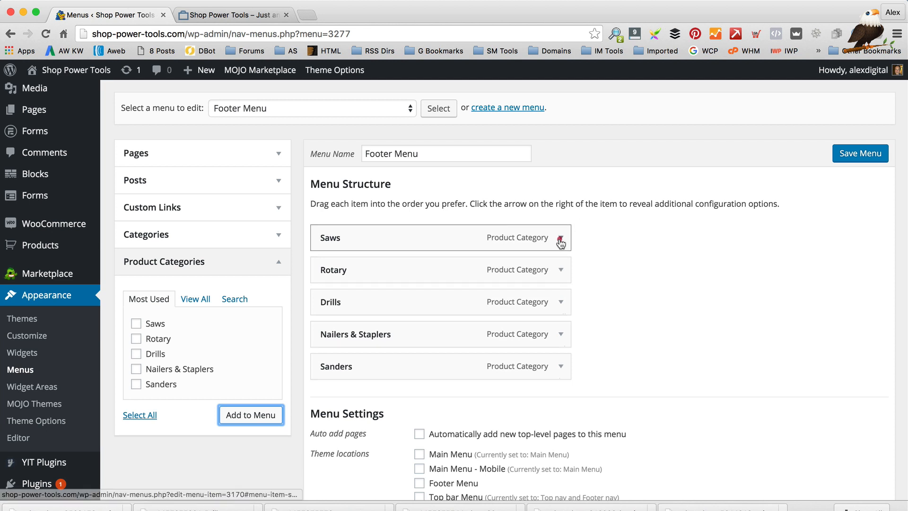
- Relabel the Saws, Rotary and Drills items as Power Saws, Rotary Tools and Drills (Cordless & Corded)
{"action": "left_click", "coordinate": [561, 238]}
{"action": "left_click", "coordinate": [321, 279]}
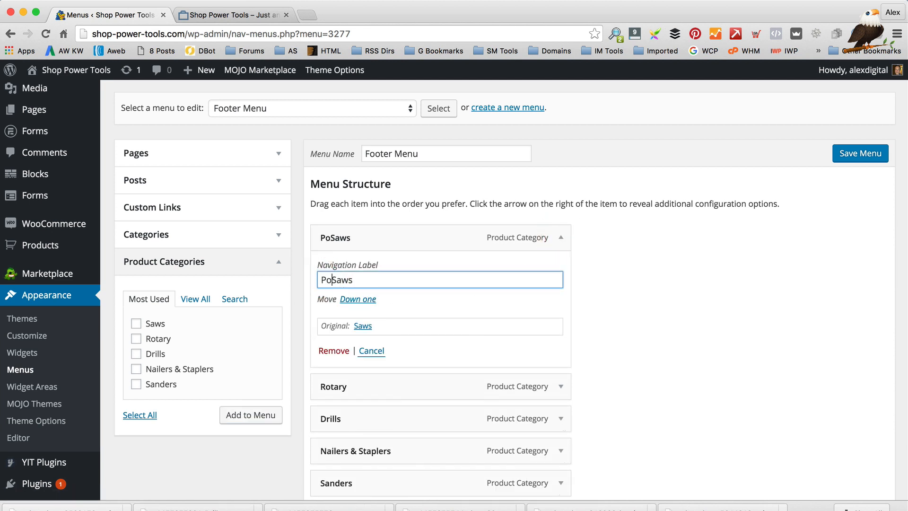
{"action": "left_click", "coordinate": [561, 238]}
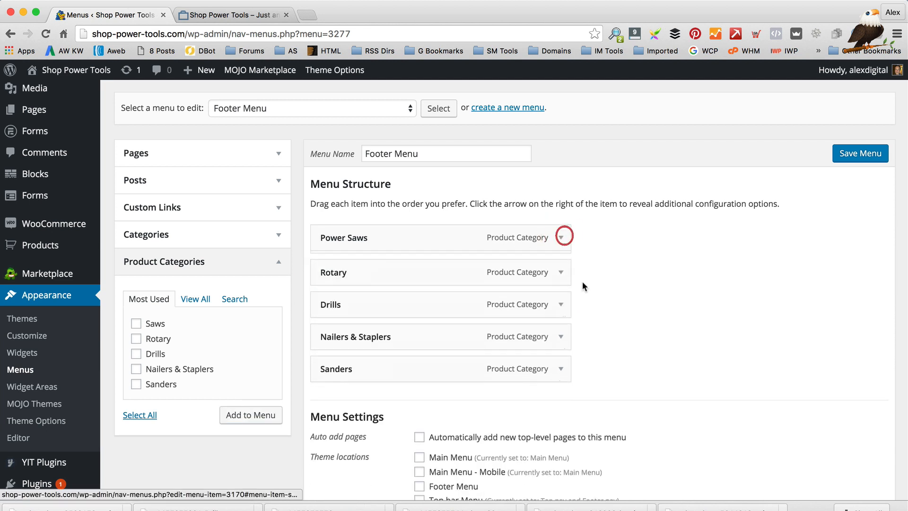
{"action": "left_click", "coordinate": [561, 269]}
{"action": "left_click", "coordinate": [366, 313]}
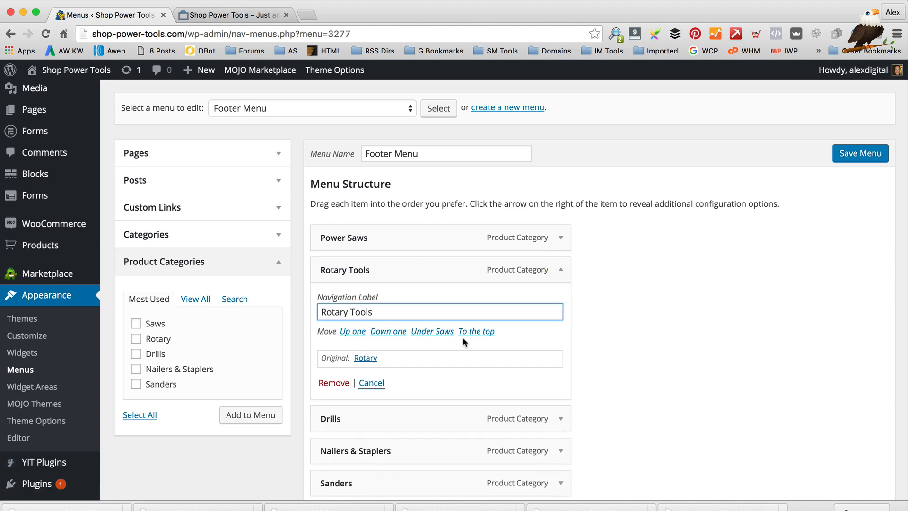
{"action": "scroll", "coordinate": [520, 345], "scroll_direction": "down", "scroll_amount": 3}
{"action": "left_click", "coordinate": [561, 337]}
{"action": "left_click", "coordinate": [363, 381]}
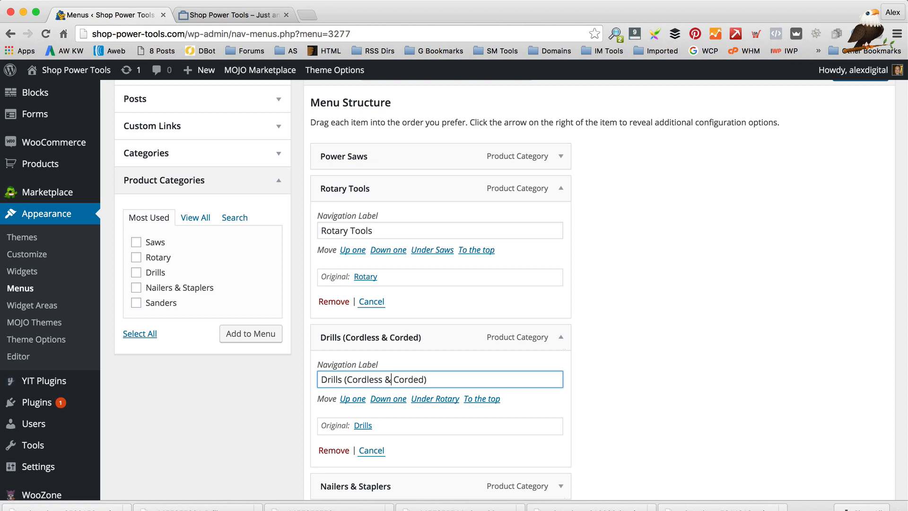
{"action": "scroll", "coordinate": [359, 379], "scroll_direction": "down", "scroll_amount": 3}
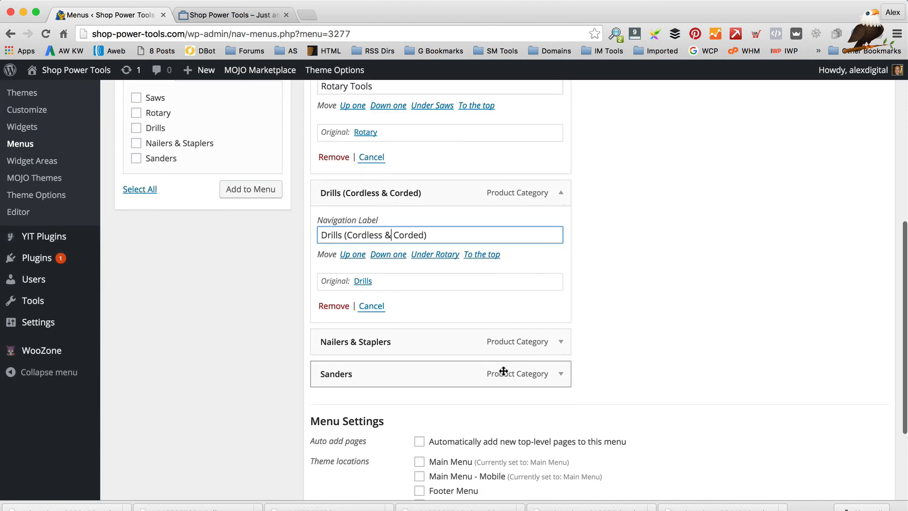
- Relabel Sanders as Power Sanders and save the Footer Menu
{"action": "left_click", "coordinate": [562, 376]}
{"action": "left_click", "coordinate": [321, 416]}
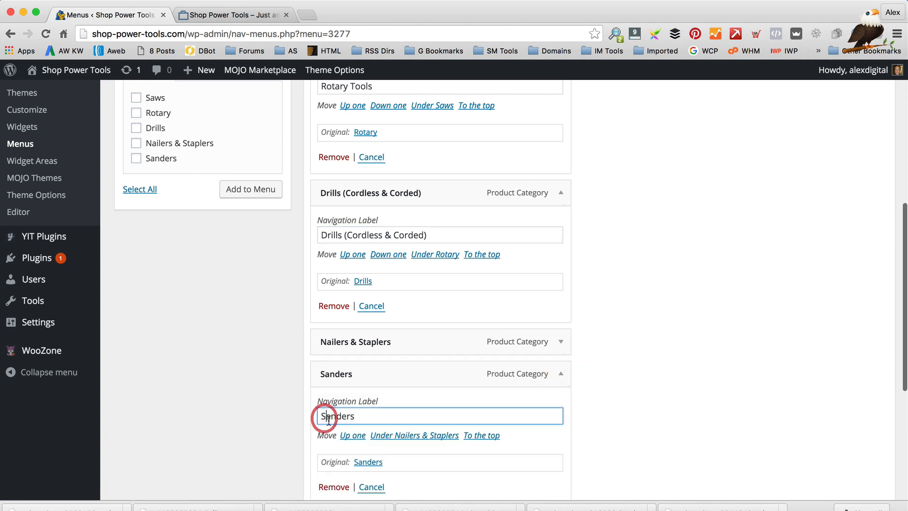
{"action": "type", "text": "Power"}
{"action": "scroll", "coordinate": [518, 354], "scroll_direction": "down", "scroll_amount": 5}
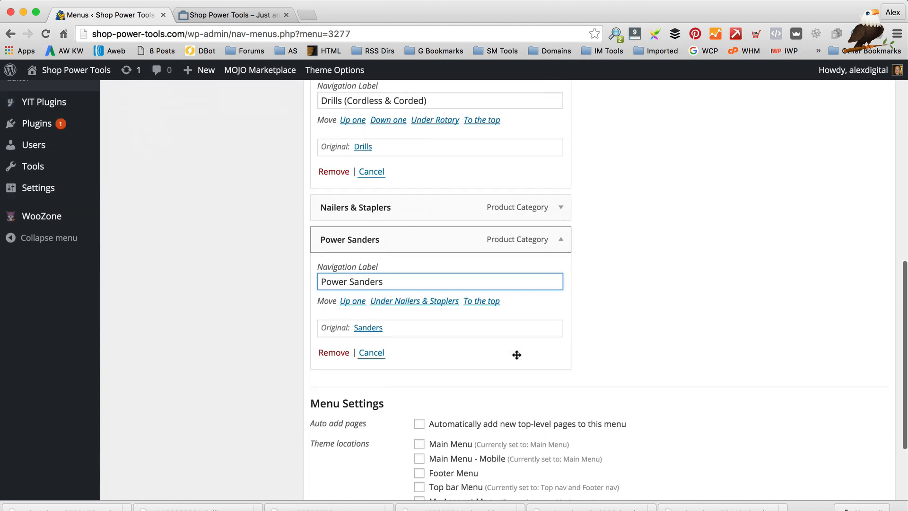
{"action": "left_click", "coordinate": [858, 434]}
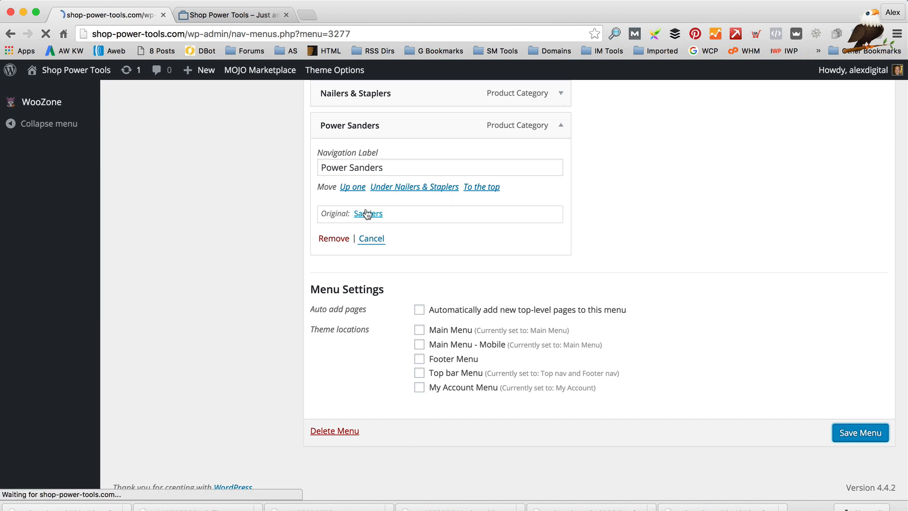
{"action": "scroll", "coordinate": [77, 310], "scroll_direction": "down", "scroll_amount": 3}
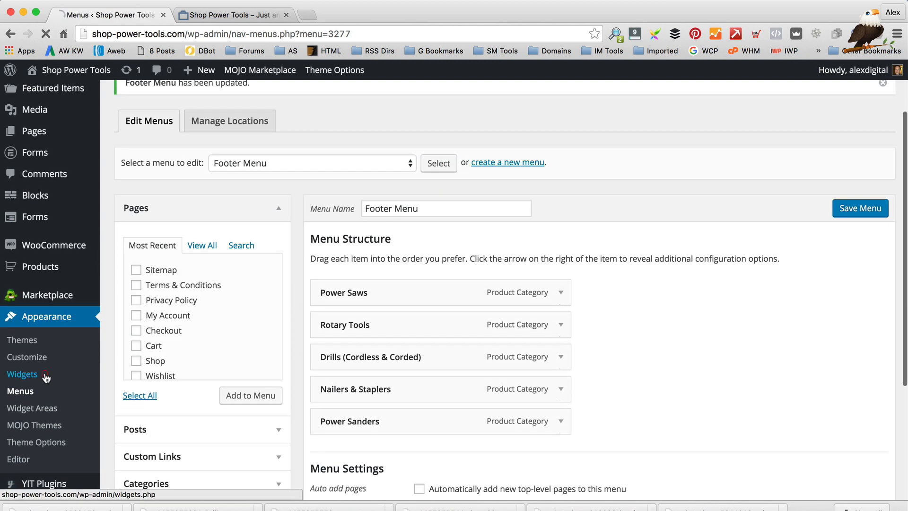
{"action": "left_click", "coordinate": [45, 375]}
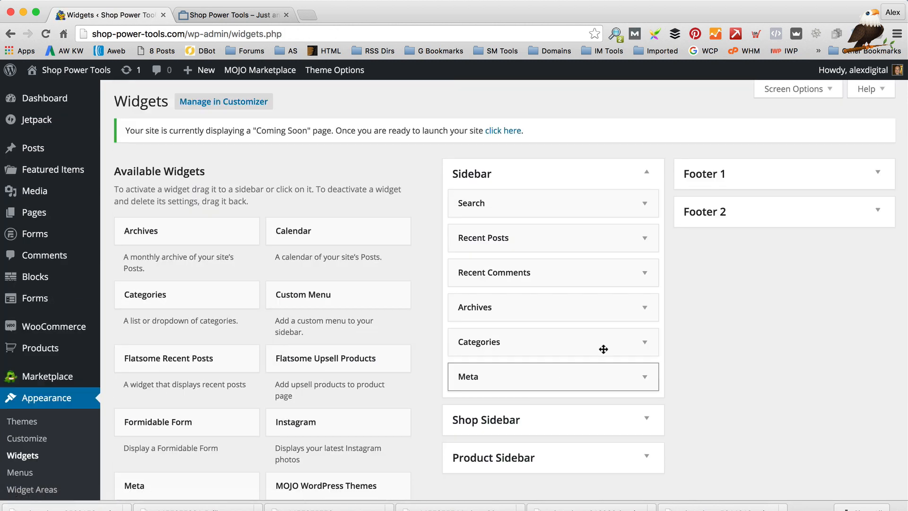
- Drop a Custom Menu widget into Footer 2 and title it 'Our Products'
{"action": "left_click", "coordinate": [839, 216]}
{"action": "scroll", "coordinate": [648, 308], "scroll_direction": "down", "scroll_amount": 3}
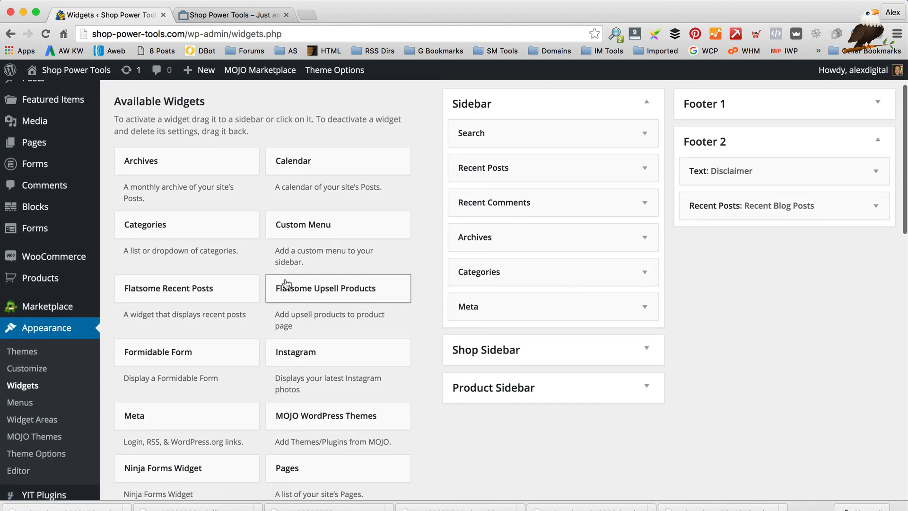
{"action": "scroll", "coordinate": [287, 283], "scroll_direction": "down", "scroll_amount": 5}
{"action": "scroll", "coordinate": [225, 394], "scroll_direction": "down", "scroll_amount": 3}
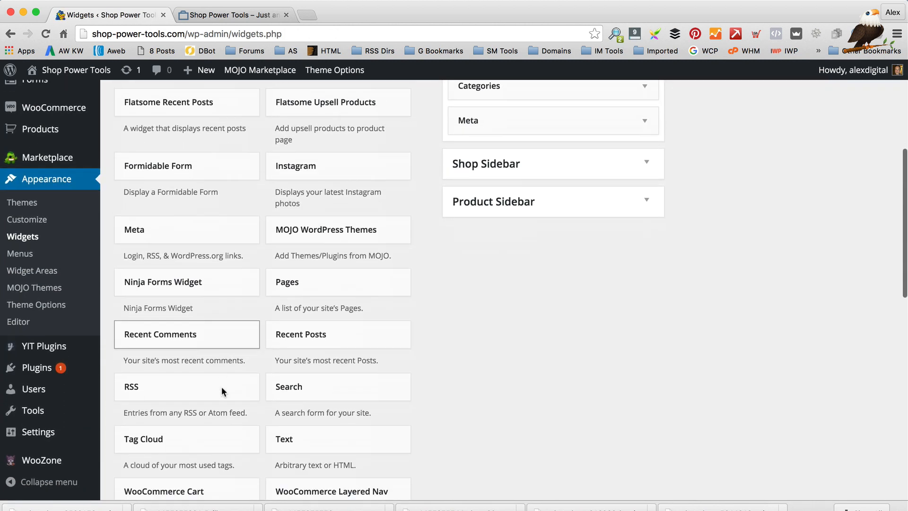
{"action": "scroll", "coordinate": [223, 385], "scroll_direction": "up", "scroll_amount": 7}
{"action": "left_click_drag", "start_coordinate": [333, 226], "coordinate": [763, 236]}
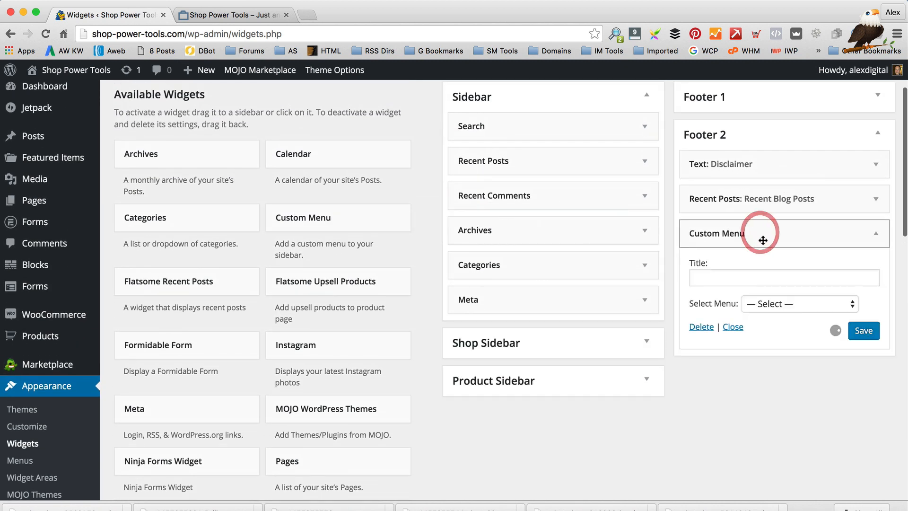
{"action": "left_click", "coordinate": [758, 277]}
{"action": "type", "text": "Our Products"}
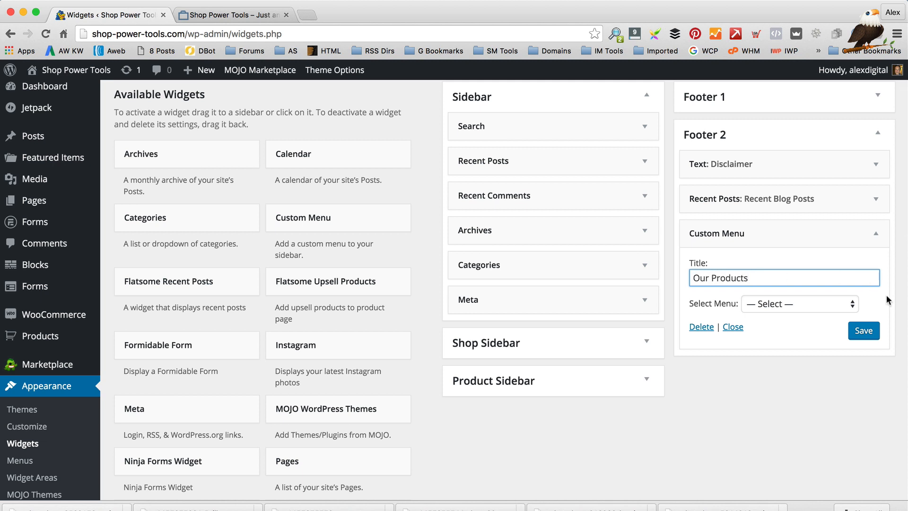
- Set the widget to show Footer Menu, save it, and reload the live site
{"action": "left_click", "coordinate": [836, 304]}
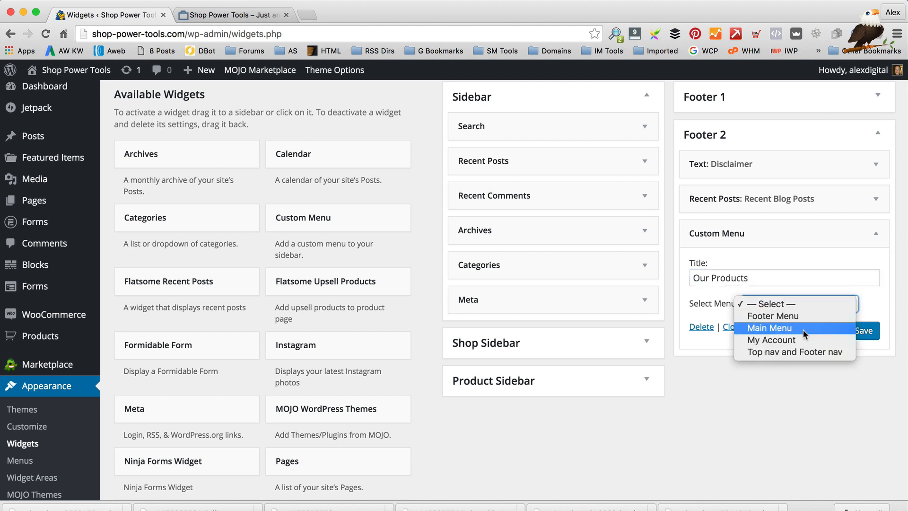
{"action": "left_click", "coordinate": [802, 315]}
{"action": "left_click", "coordinate": [863, 330]}
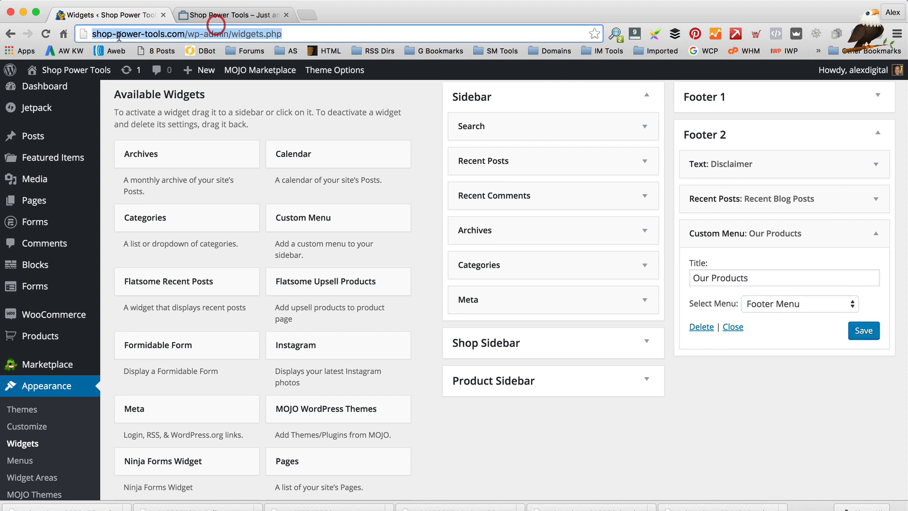
{"action": "left_click", "coordinate": [227, 19]}
{"action": "left_click", "coordinate": [46, 33]}
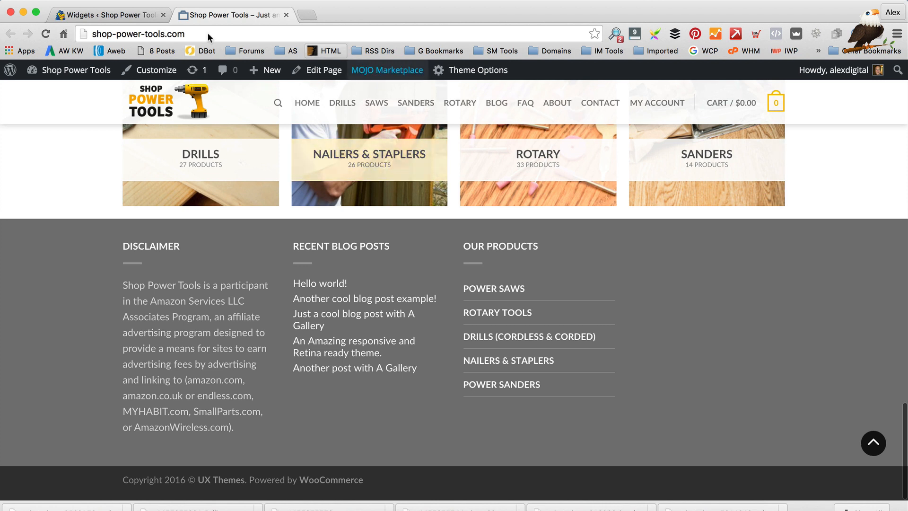
- Place a Text widget titled 'Create This Website' at the top of Footer 2
{"action": "left_click", "coordinate": [137, 17]}
{"action": "scroll", "coordinate": [168, 311], "scroll_direction": "down", "scroll_amount": 5}
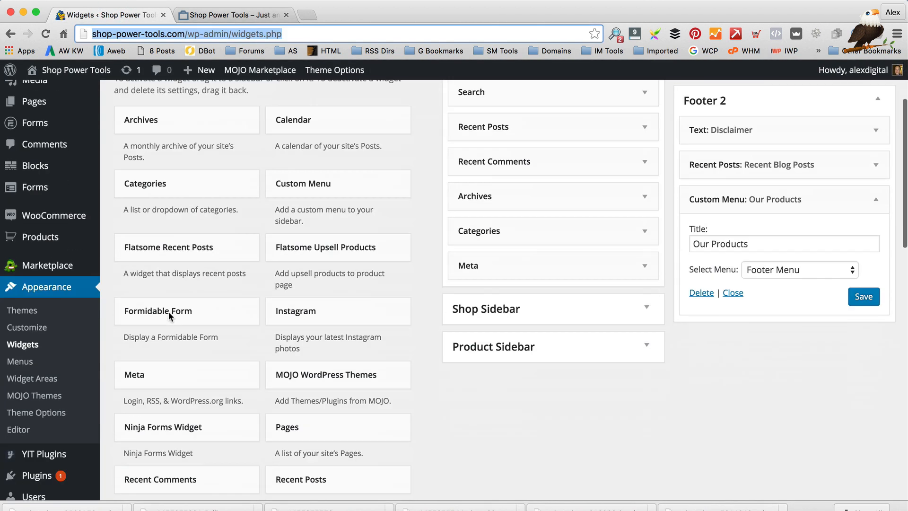
{"action": "scroll", "coordinate": [171, 316], "scroll_direction": "down", "scroll_amount": 3}
{"action": "left_click_drag", "start_coordinate": [331, 336], "coordinate": [756, 239]}
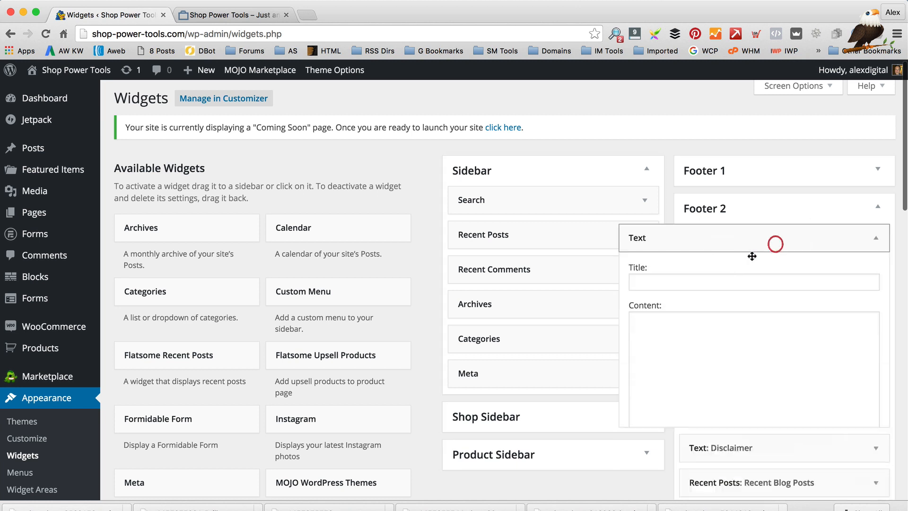
{"action": "left_click", "coordinate": [725, 281]}
{"action": "type", "text": "Dem"}
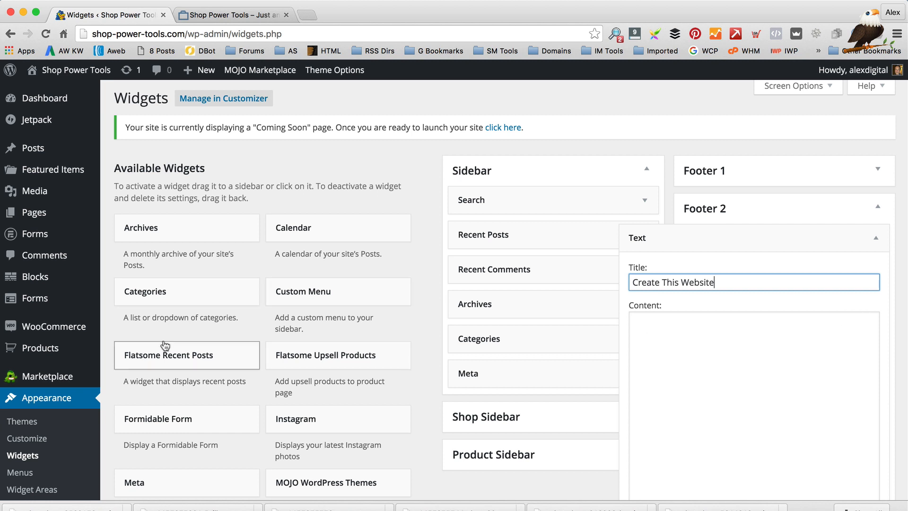
{"action": "left_click", "coordinate": [875, 238]}
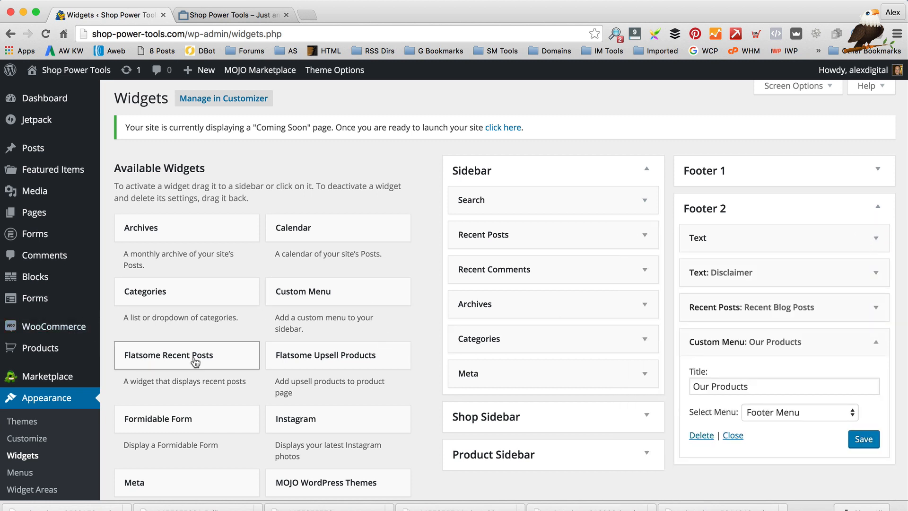
- Add a Flatsome Recent Posts widget titled 'Recent Blog Posts', delete the old Recent Posts, and save
{"action": "left_click_drag", "start_coordinate": [199, 359], "coordinate": [775, 308]}
{"action": "left_click", "coordinate": [806, 350]}
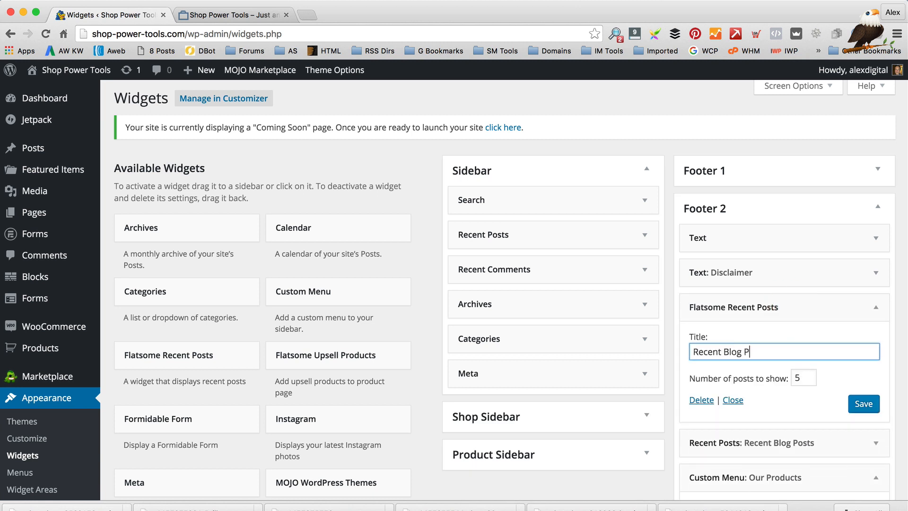
{"action": "left_click", "coordinate": [876, 443]}
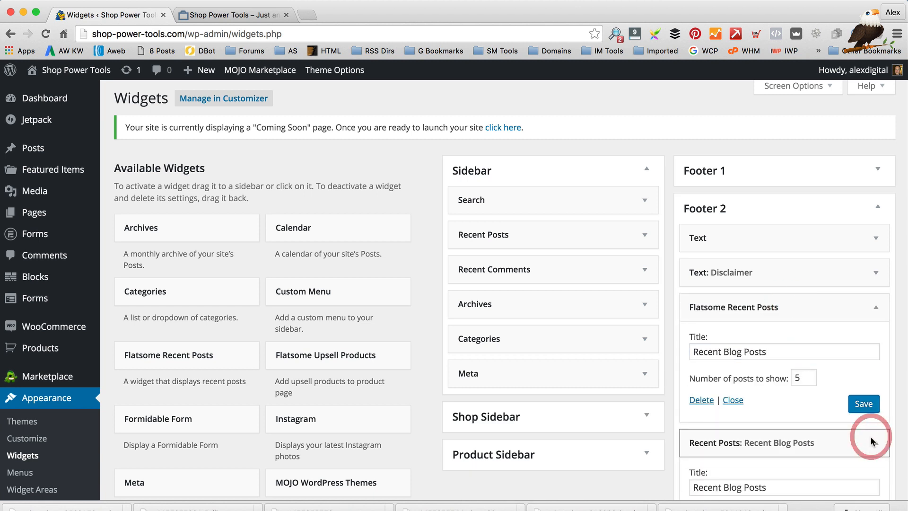
{"action": "scroll", "coordinate": [868, 440], "scroll_direction": "down", "scroll_amount": 5}
{"action": "left_click", "coordinate": [702, 388]}
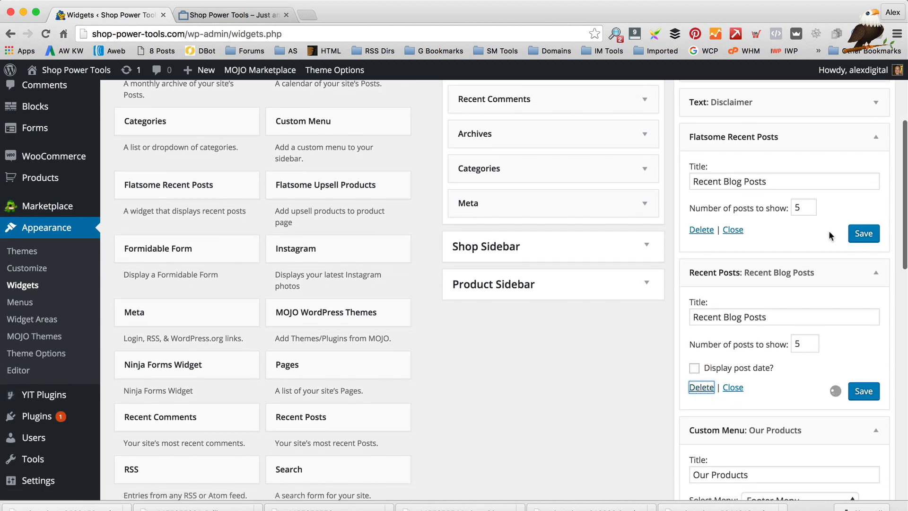
{"action": "left_click", "coordinate": [863, 233]}
- Reopen the Create This Website Text widget to write its content
{"action": "scroll", "coordinate": [838, 237], "scroll_direction": "up", "scroll_amount": 3}
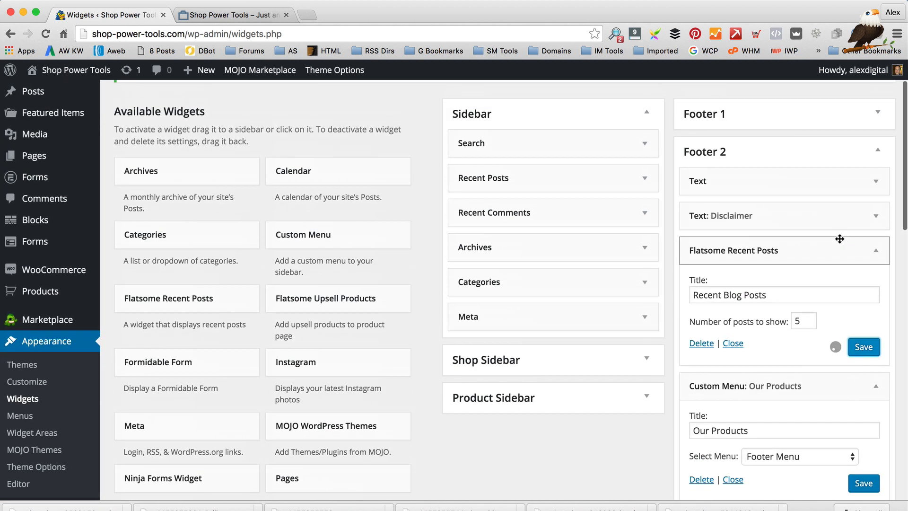
{"action": "left_click", "coordinate": [873, 183]}
{"action": "left_click", "coordinate": [704, 278]}
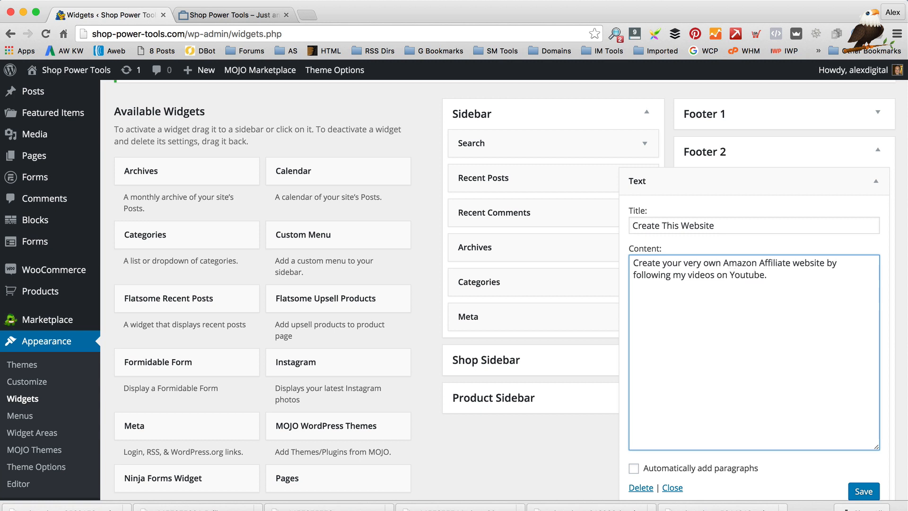
{"action": "scroll", "coordinate": [780, 316], "scroll_direction": "down", "scroll_amount": 1}
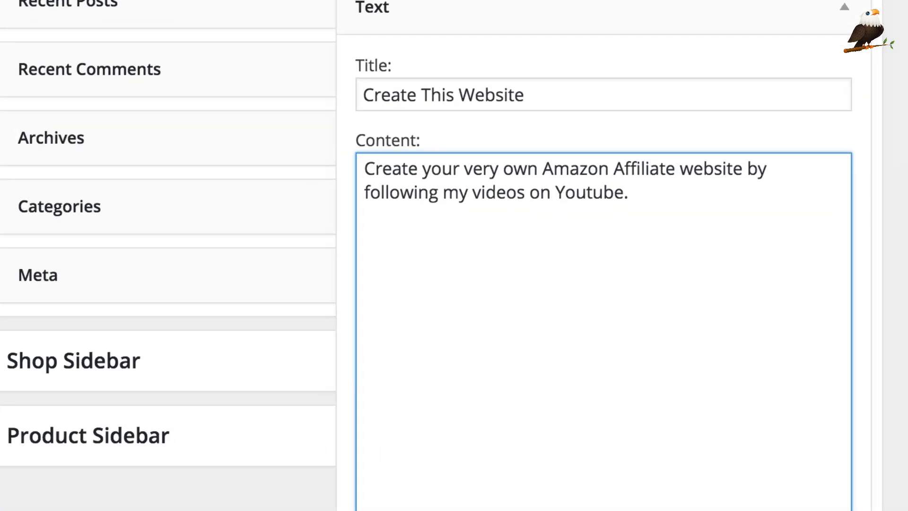
{"action": "type", "text": "<a fref"}
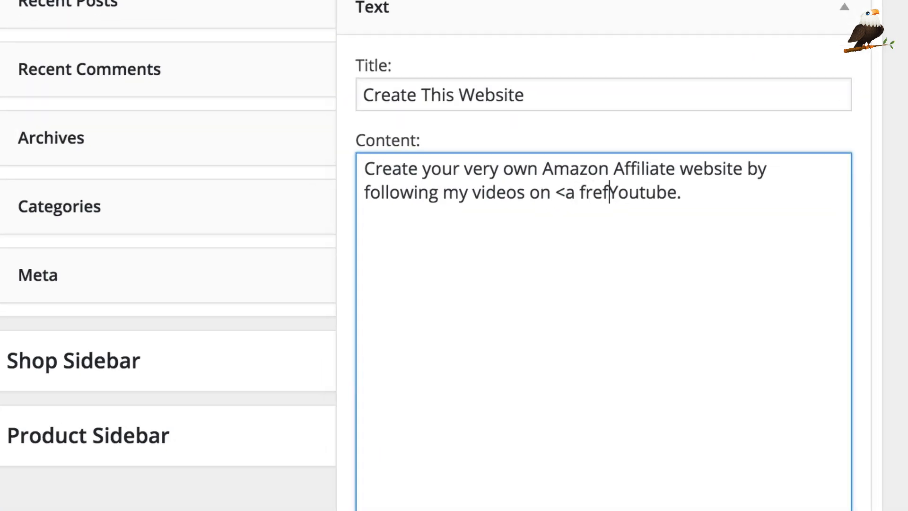
{"action": "key", "text": "BackSpace"}
{"action": "key", "text": "BackSpace"}
{"action": "key", "text": "BackSpace"}
{"action": "key", "text": "BackSpace"}
{"action": "type", "text": "href=\":"}
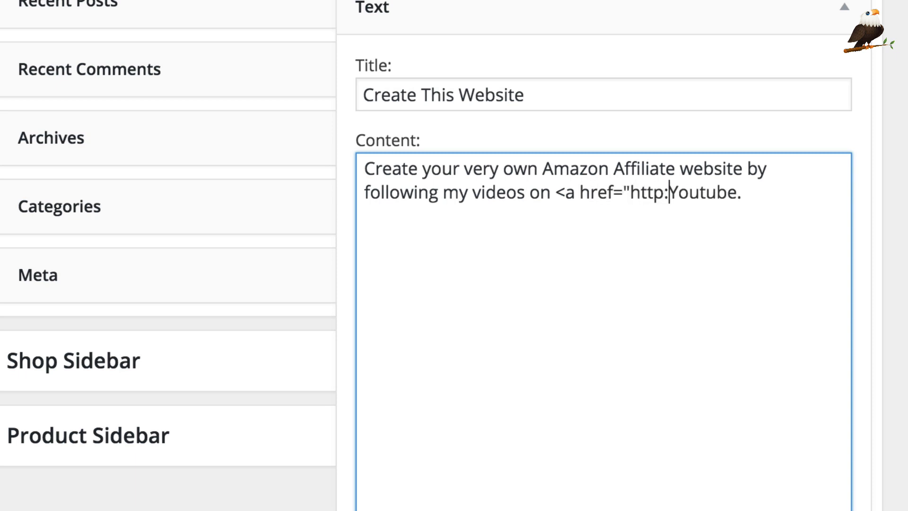
{"action": "type", "text": "//;"}
{"action": "type", "text": "www.you"}
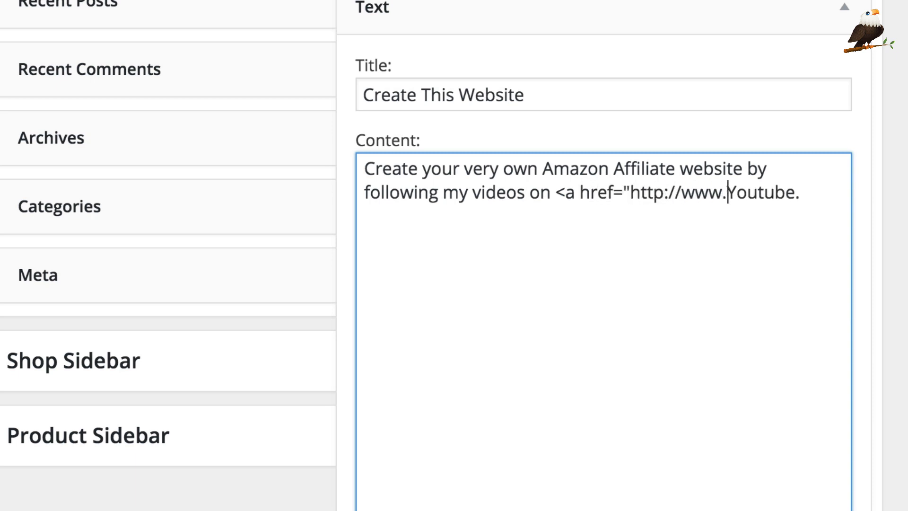
{"action": "type", "text": "tube.com"}
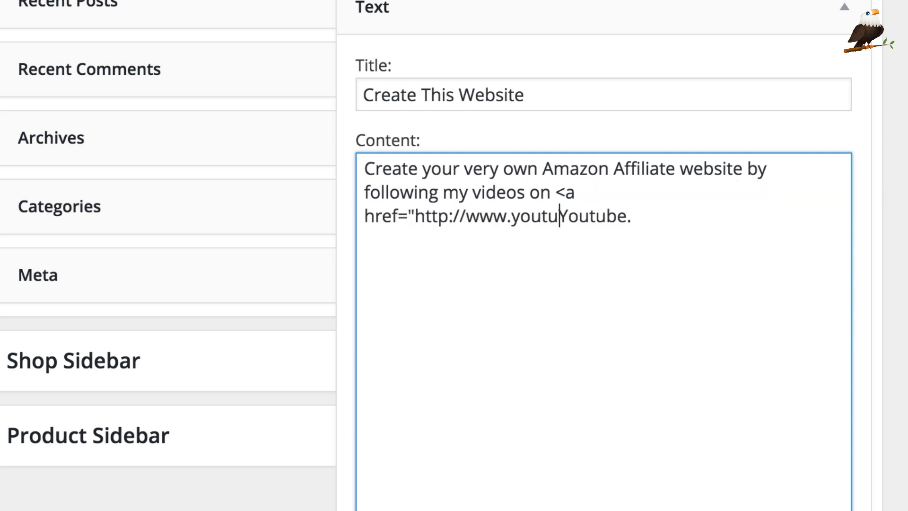
{"action": "type", "text": "/wpe"}
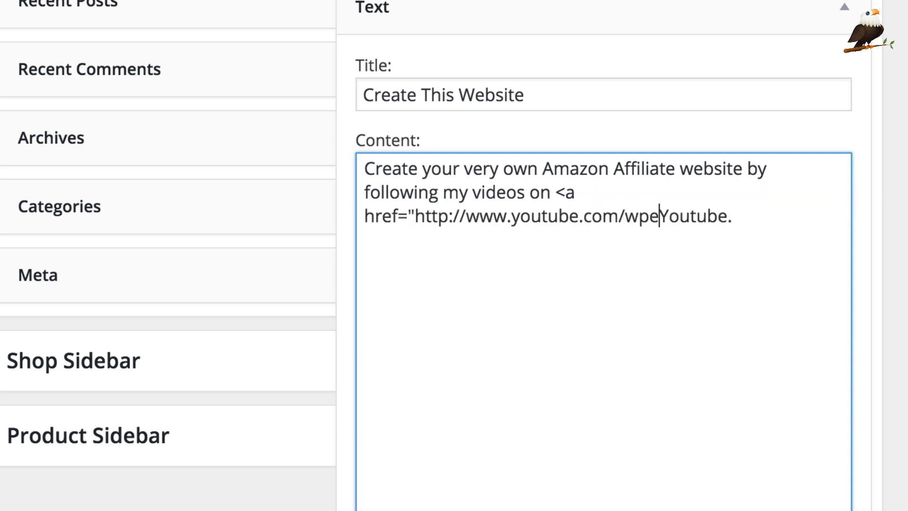
{"action": "key", "text": "BackSpace"}
{"action": "key", "text": "BackSpace"}
{"action": "type", "text": "ordpres"}
{"action": "type", "text": "seagle"}
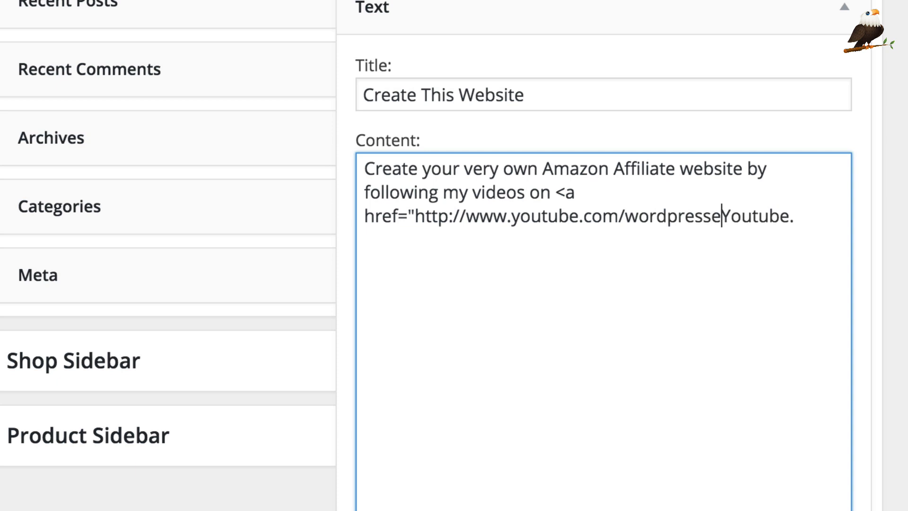
{"action": "type", "text": "/"}
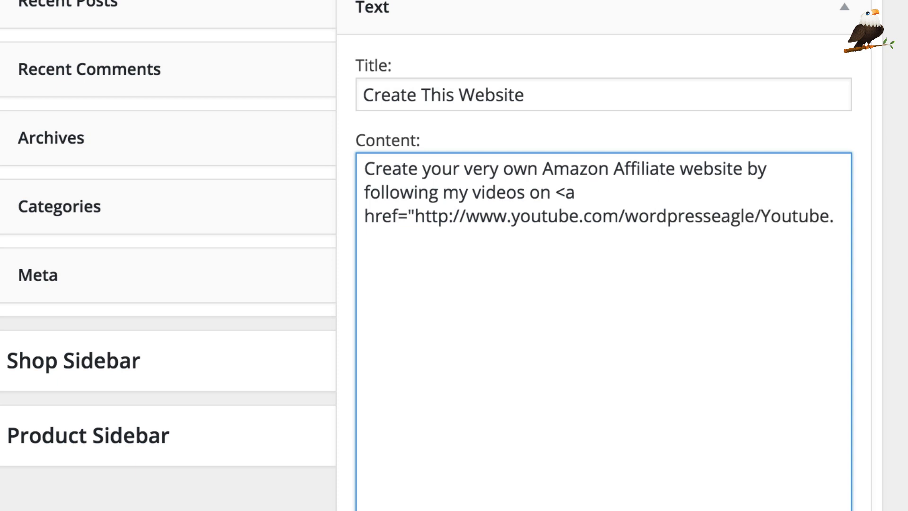
{"action": "type", "text": "\">"}
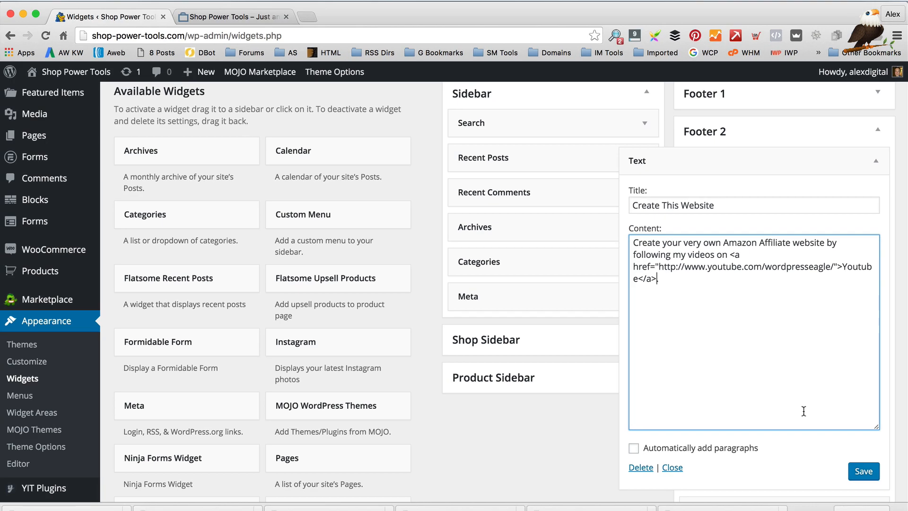
- Save the Text widget and the Recent Blog Posts widget
{"action": "left_click", "coordinate": [864, 472]}
{"action": "scroll", "coordinate": [868, 479], "scroll_direction": "down", "scroll_amount": 6}
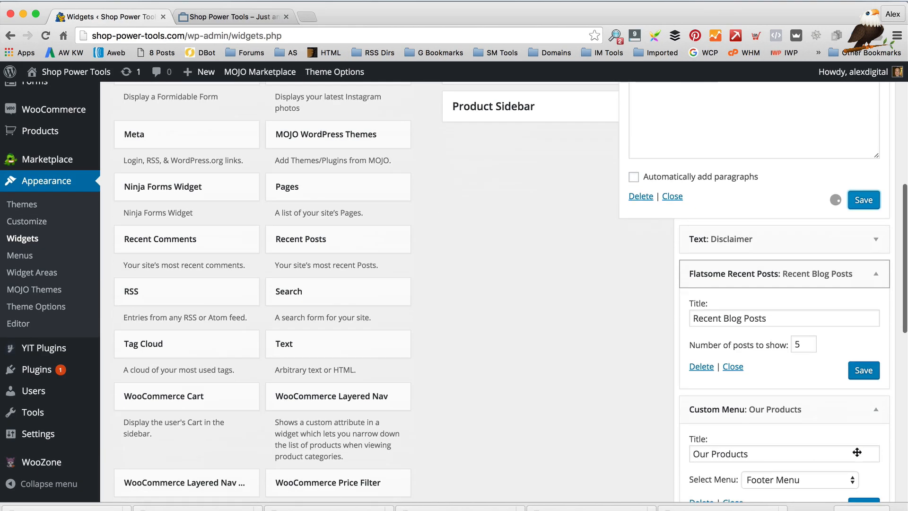
{"action": "left_click", "coordinate": [871, 329]}
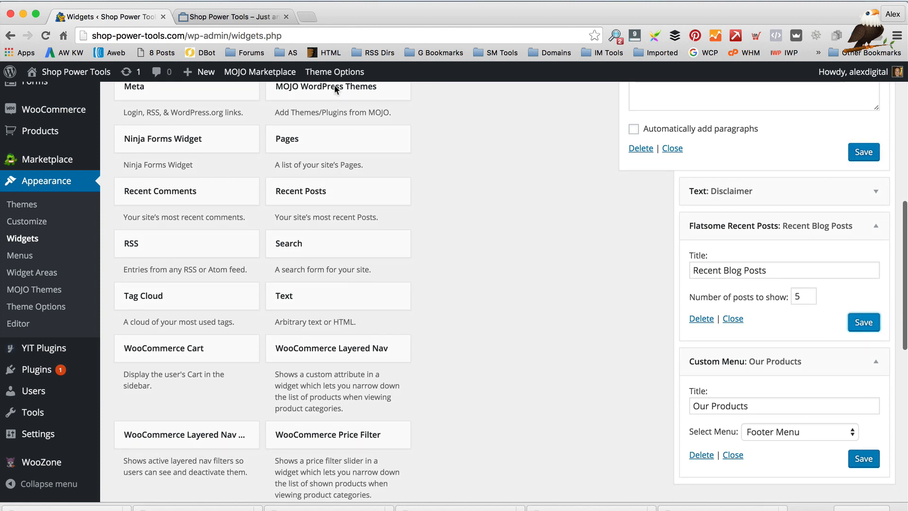
{"action": "left_click", "coordinate": [226, 16]}
- Reload the live site to view the updated footer, then return to Widgets
{"action": "left_click", "coordinate": [46, 35]}
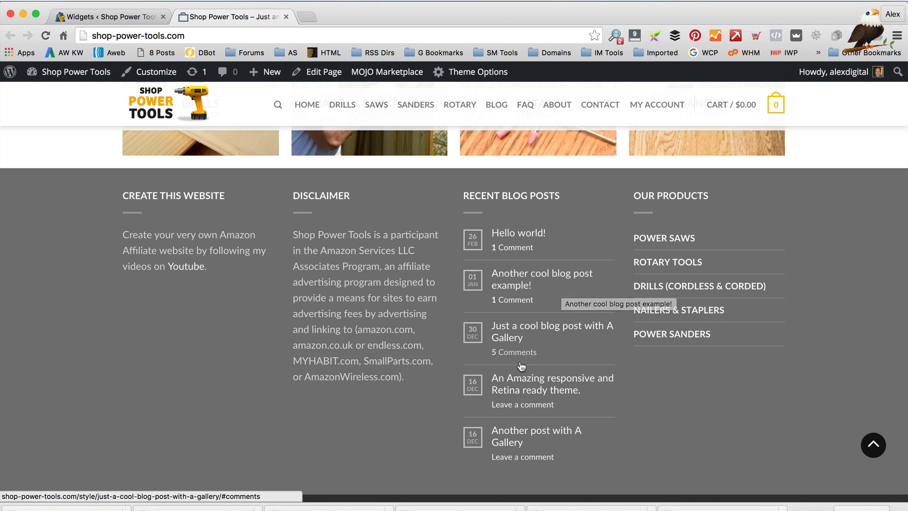
{"action": "mouse_move", "coordinate": [99, 75]}
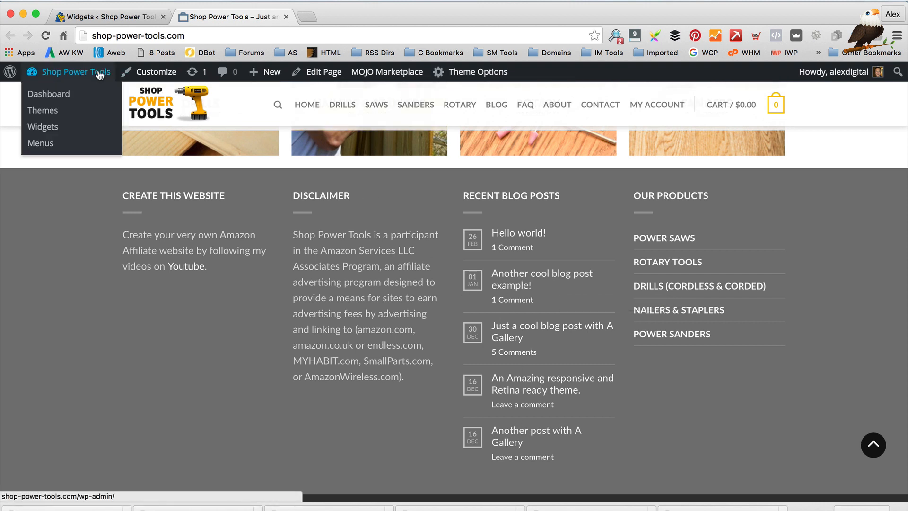
{"action": "left_click", "coordinate": [79, 131]}
{"action": "scroll", "coordinate": [539, 293], "scroll_direction": "down", "scroll_amount": 1}
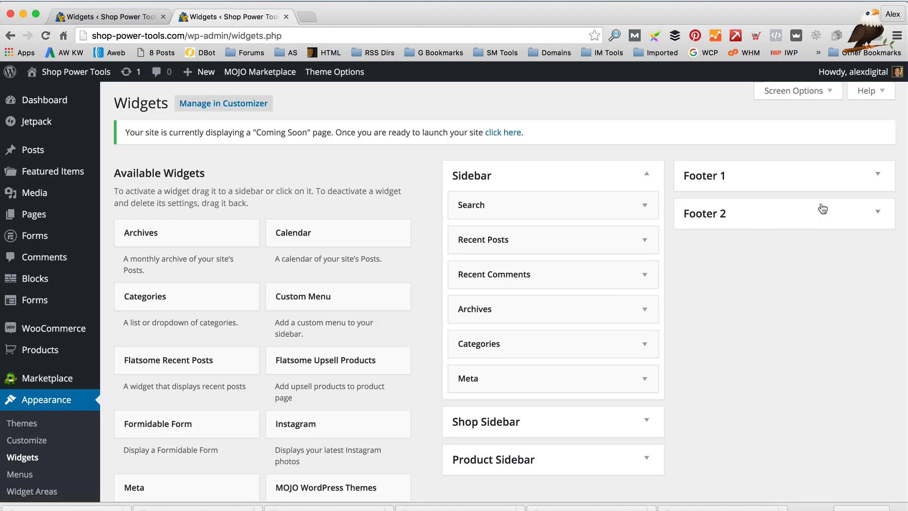
- Set the Footer 2 Recent Blog Posts widget to show 3 posts and collapse it
{"action": "left_click", "coordinate": [841, 213]}
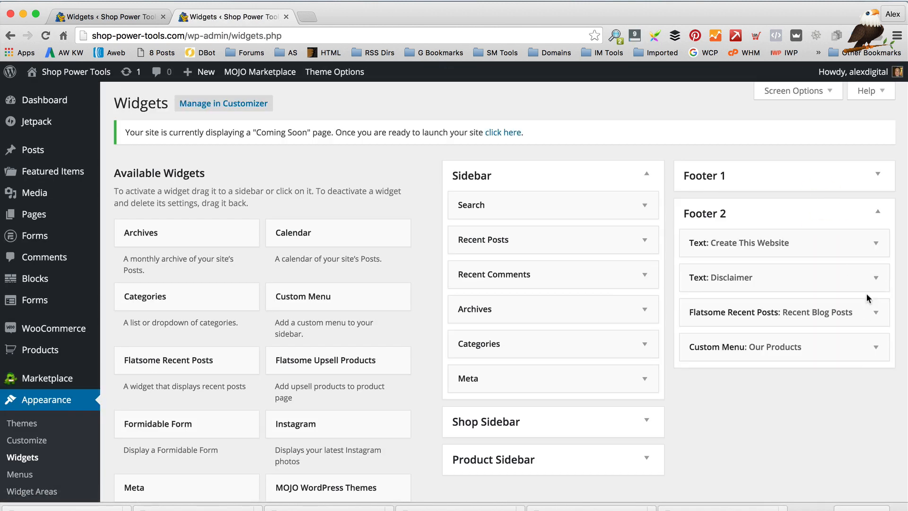
{"action": "left_click", "coordinate": [874, 313]}
{"action": "scroll", "coordinate": [802, 320], "scroll_direction": "down", "scroll_amount": 3}
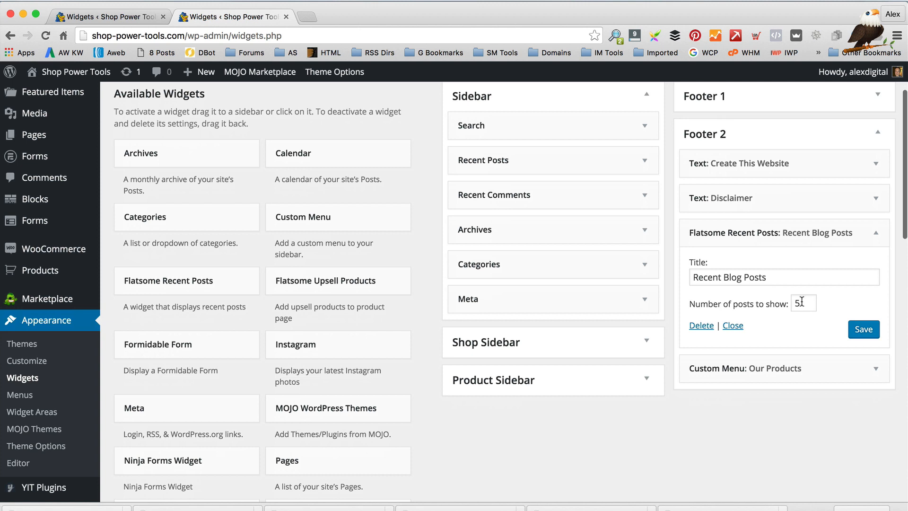
{"action": "type", "text": "3"}
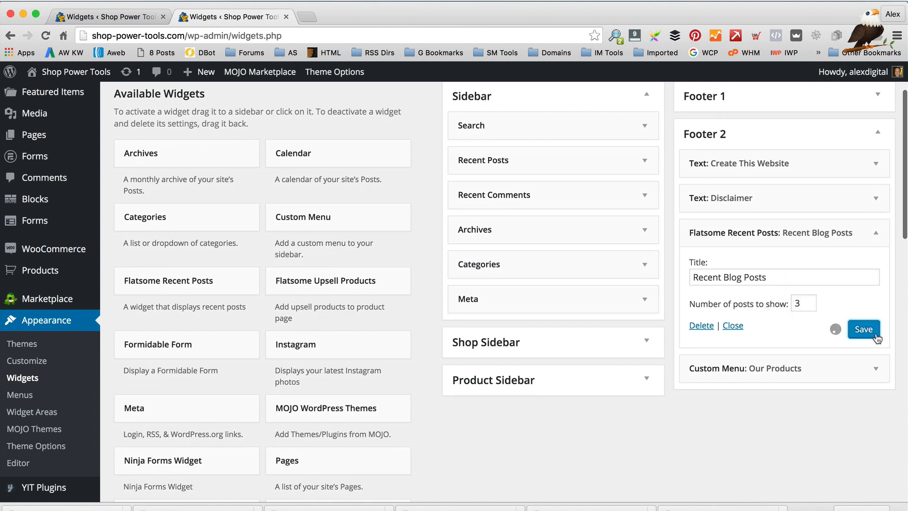
{"action": "left_click", "coordinate": [873, 234]}
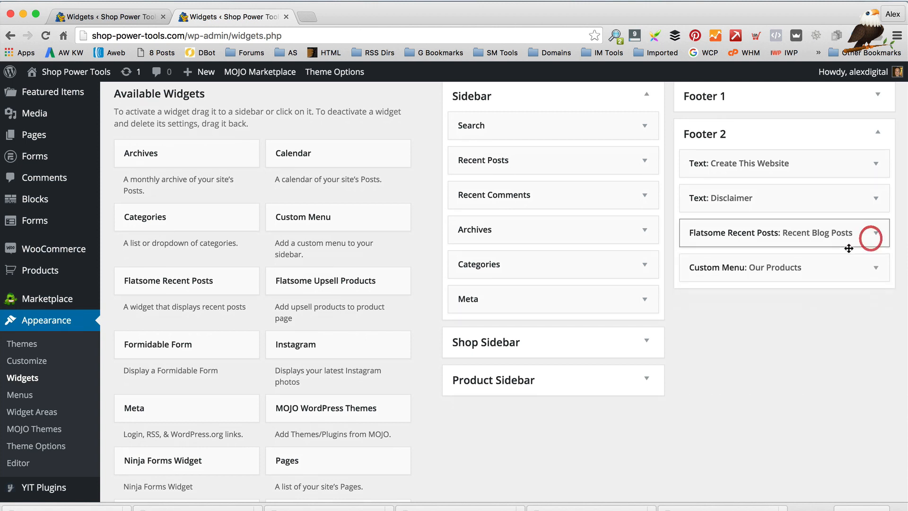
{"action": "scroll", "coordinate": [843, 246], "scroll_direction": "up", "scroll_amount": 3}
- Visit the live site and confirm the footer lists three recent blog posts
{"action": "mouse_move", "coordinate": [71, 72]}
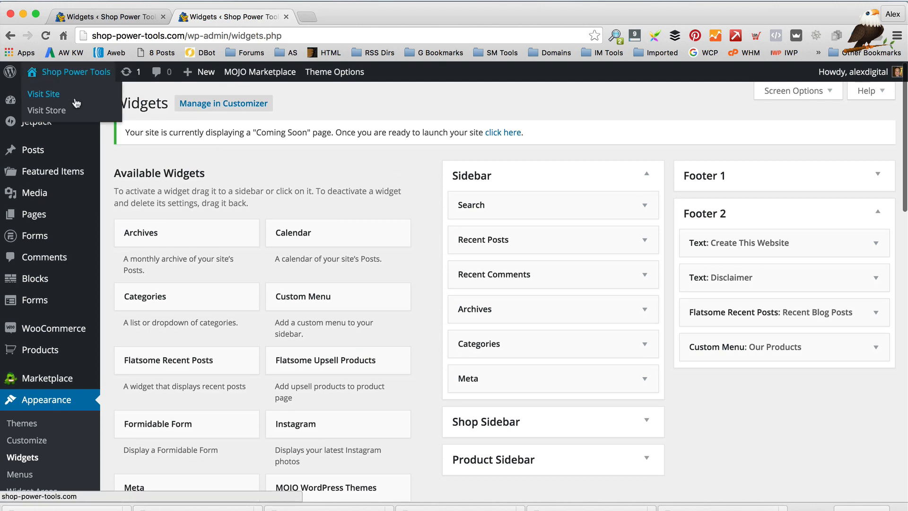
{"action": "left_click", "coordinate": [77, 100]}
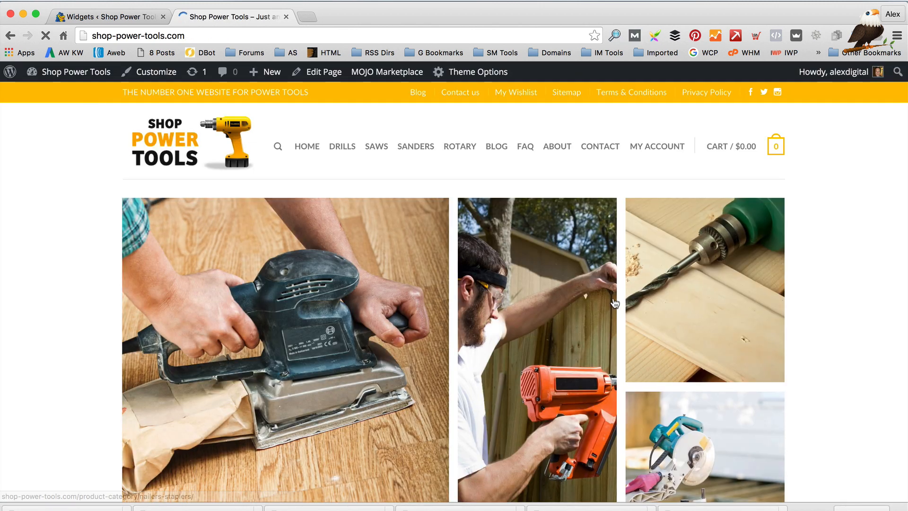
{"action": "scroll", "coordinate": [645, 266], "scroll_direction": "down", "scroll_amount": 2}
{"action": "scroll", "coordinate": [645, 266], "scroll_direction": "down", "scroll_amount": 20}
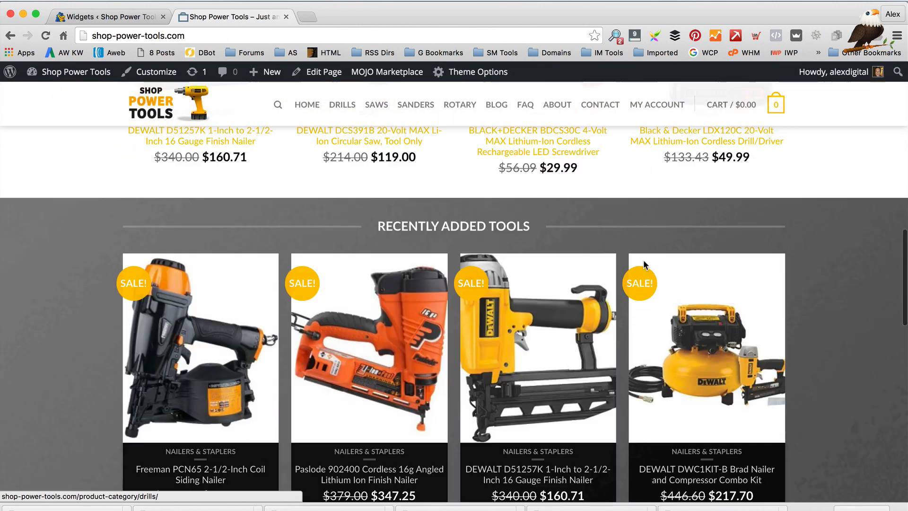
{"action": "scroll", "coordinate": [643, 259], "scroll_direction": "down", "scroll_amount": 3}
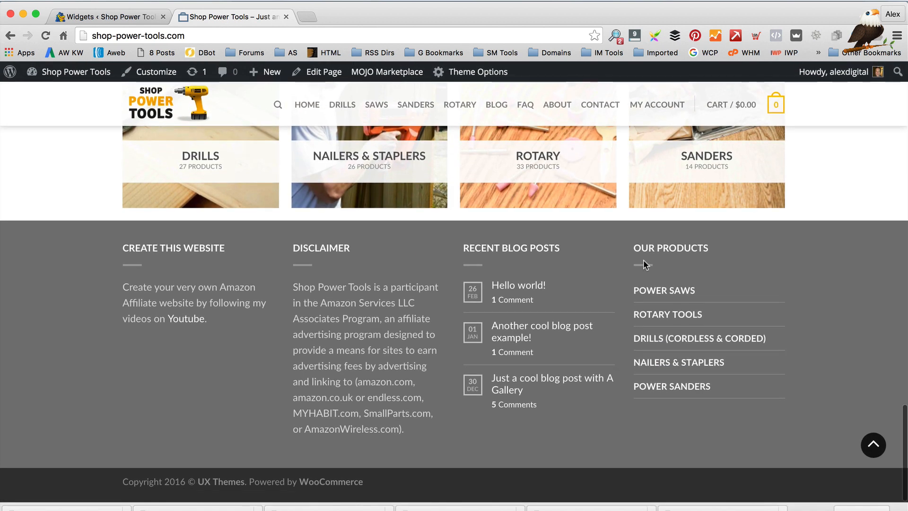
{"action": "scroll", "coordinate": [639, 269], "scroll_direction": "up", "scroll_amount": 20}
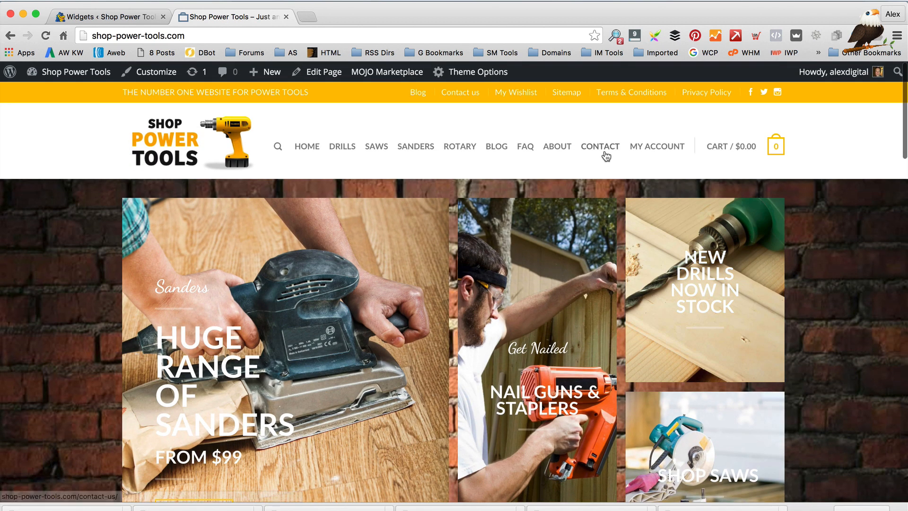
- Open the Contact us page in the Page Builder editor
{"action": "left_click", "coordinate": [604, 150]}
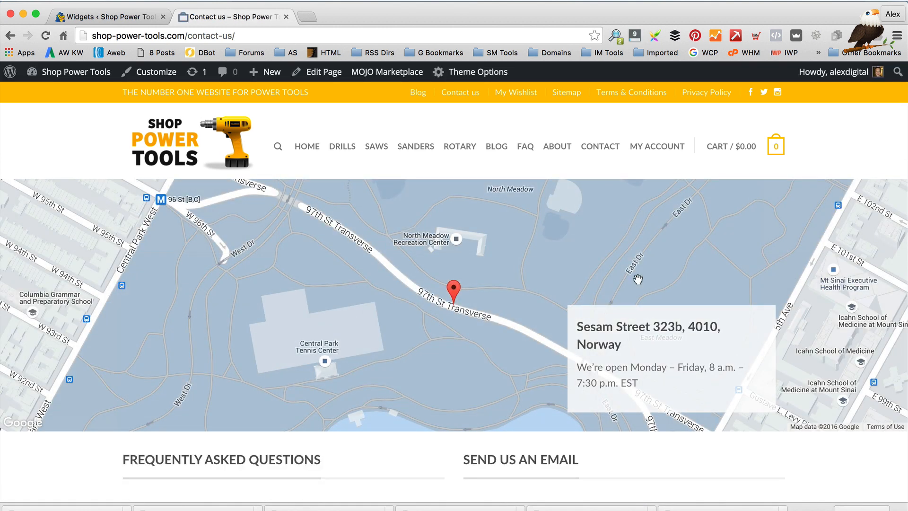
{"action": "scroll", "coordinate": [659, 461], "scroll_direction": "down", "scroll_amount": 2}
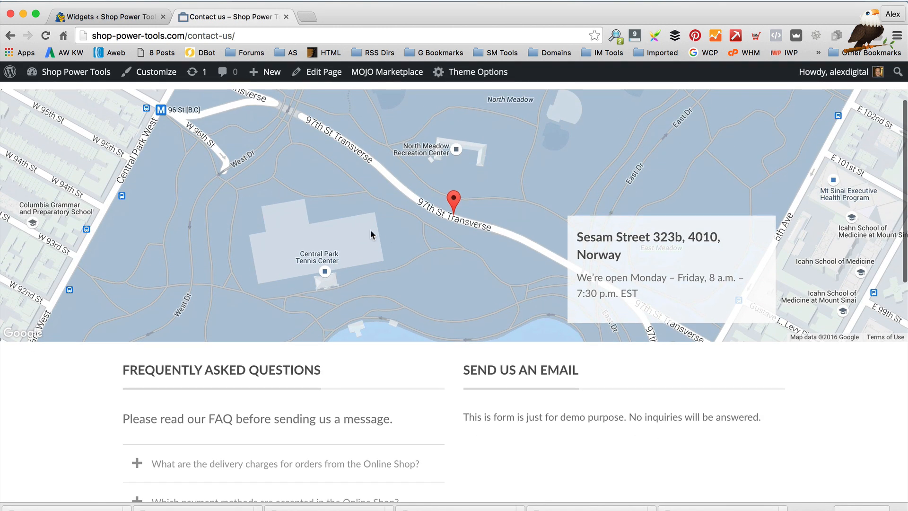
{"action": "left_click", "coordinate": [325, 75]}
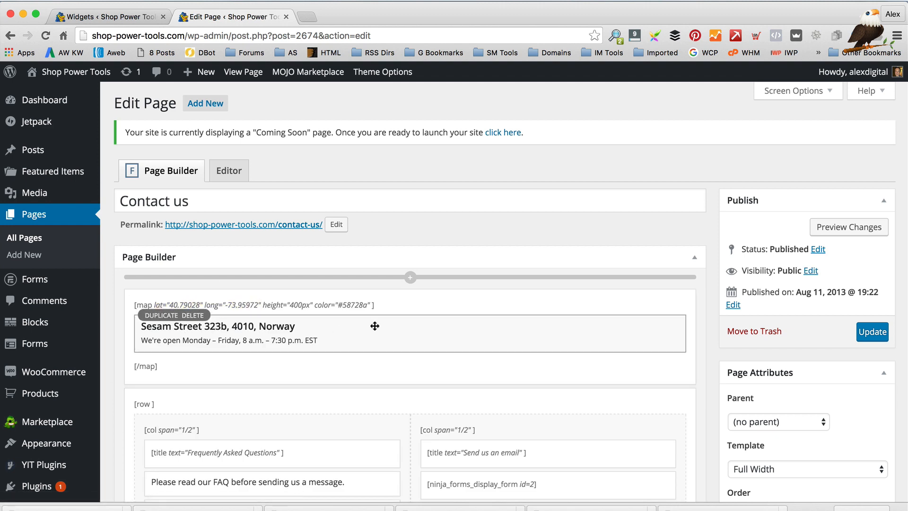
- Scroll through the Contact us Page Builder blocks, then open the Ninja Forms list of all forms
{"action": "scroll", "coordinate": [365, 375], "scroll_direction": "down", "scroll_amount": 1}
{"action": "scroll", "coordinate": [311, 318], "scroll_direction": "down", "scroll_amount": 6}
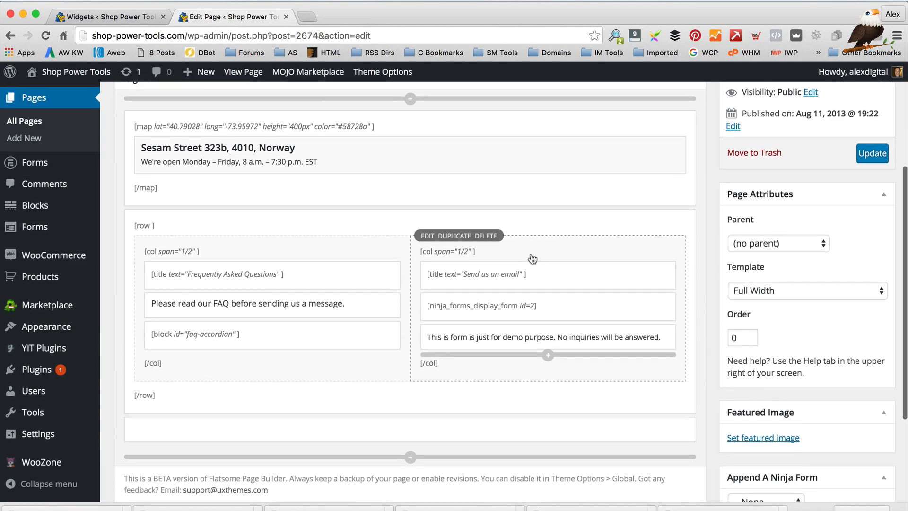
{"action": "scroll", "coordinate": [529, 256], "scroll_direction": "down", "scroll_amount": 4}
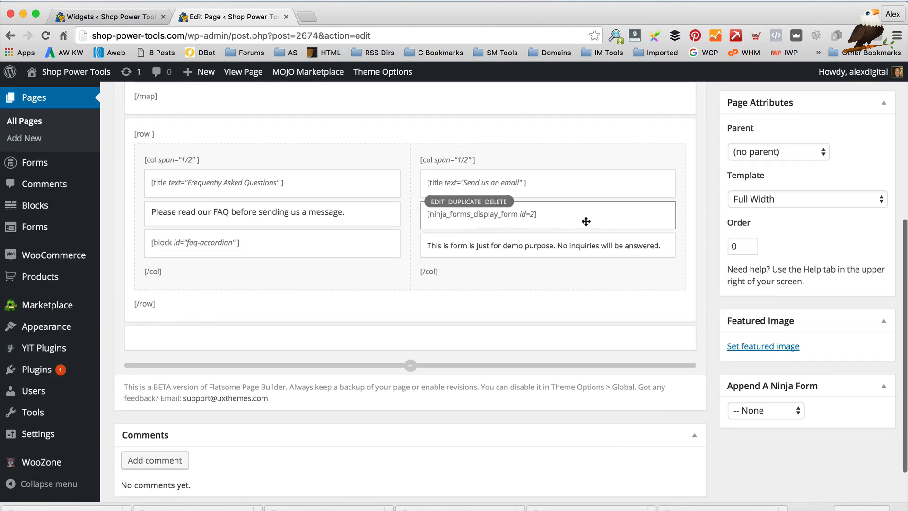
{"action": "scroll", "coordinate": [586, 222], "scroll_direction": "up", "scroll_amount": 8}
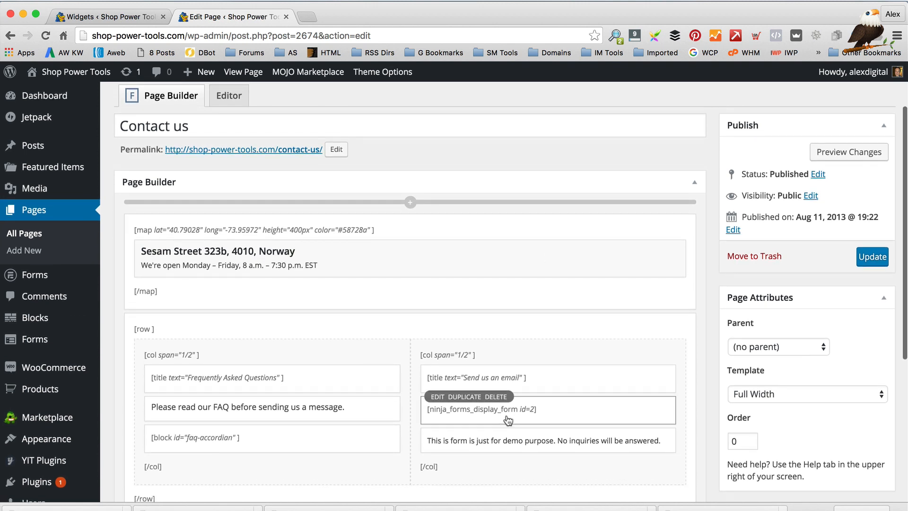
{"action": "scroll", "coordinate": [508, 420], "scroll_direction": "down", "scroll_amount": 1}
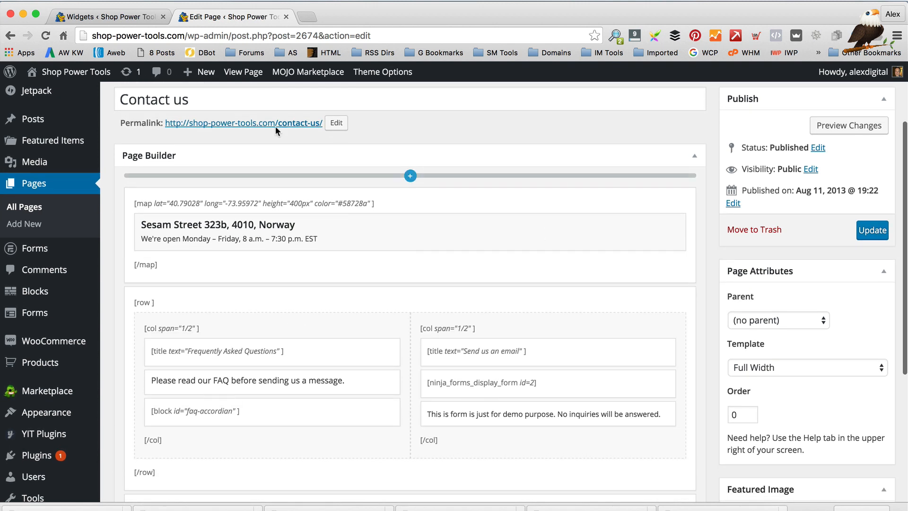
{"action": "scroll", "coordinate": [250, 209], "scroll_direction": "up", "scroll_amount": 3}
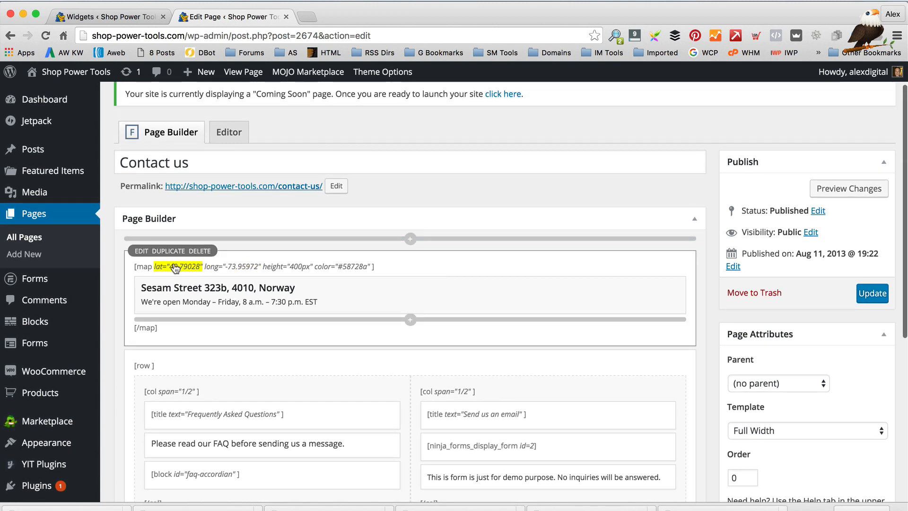
{"action": "mouse_move", "coordinate": [46, 347]}
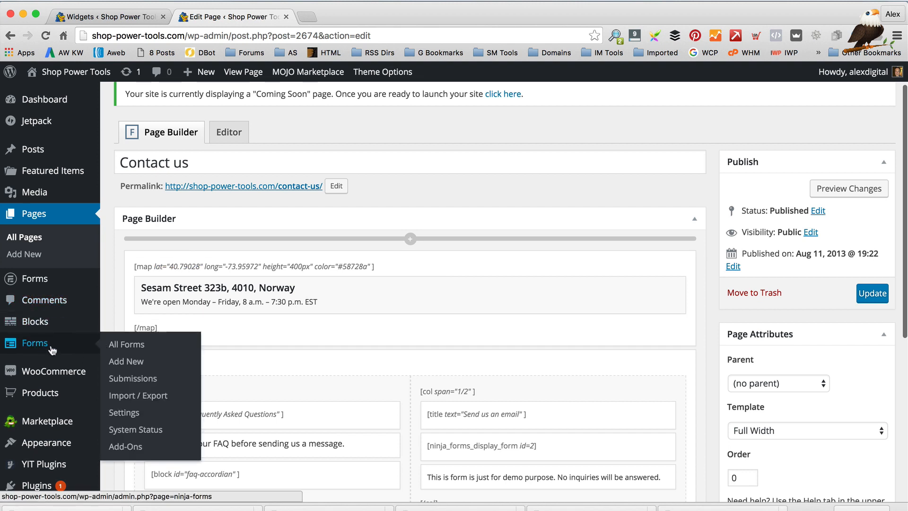
{"action": "left_click", "coordinate": [127, 348]}
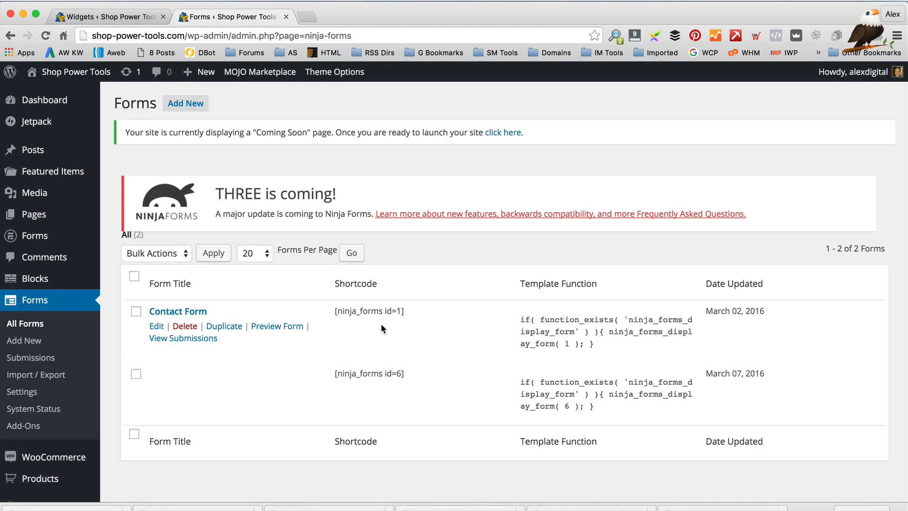
- Open the Contact Form in the Ninja Forms builder and add a Textbox field
{"action": "left_click", "coordinate": [156, 326]}
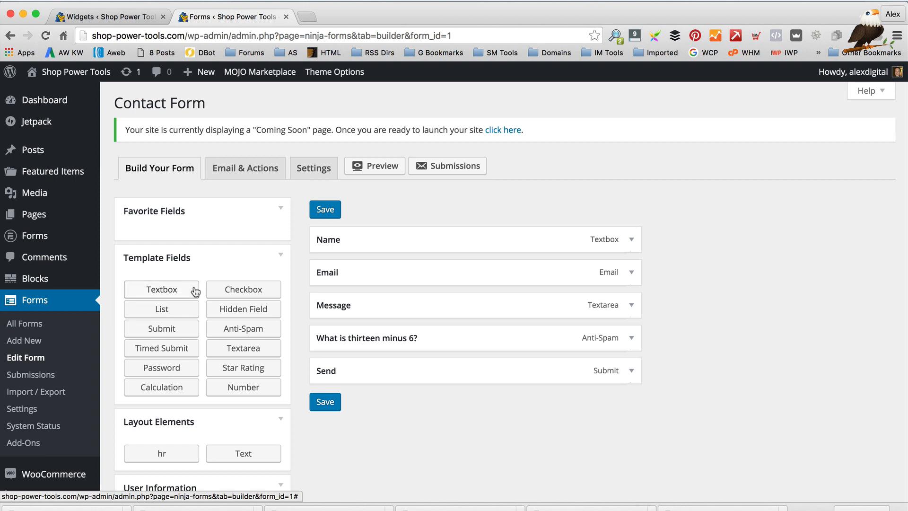
{"action": "left_click_drag", "start_coordinate": [184, 291], "coordinate": [562, 332]}
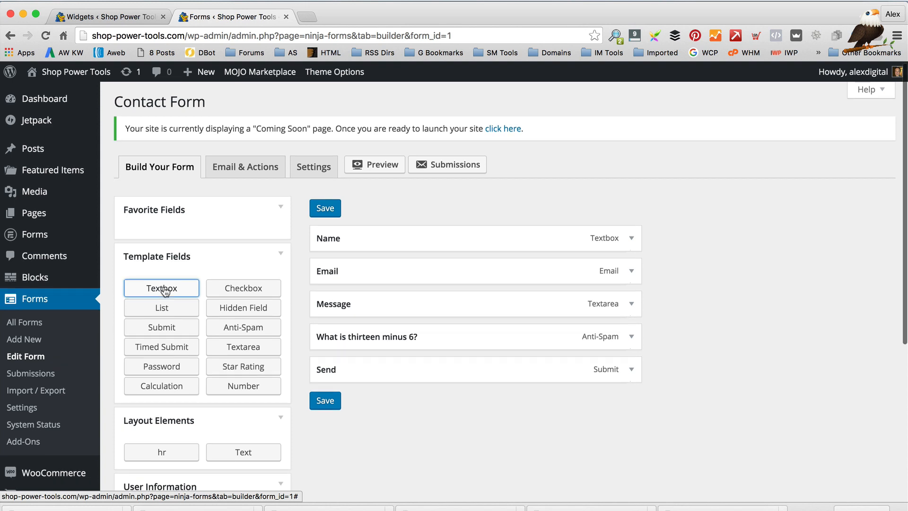
{"action": "left_click", "coordinate": [161, 290]}
- Remove the newly added Textbox field and confirm the removal with OK
{"action": "scroll", "coordinate": [475, 373], "scroll_direction": "up", "scroll_amount": 3}
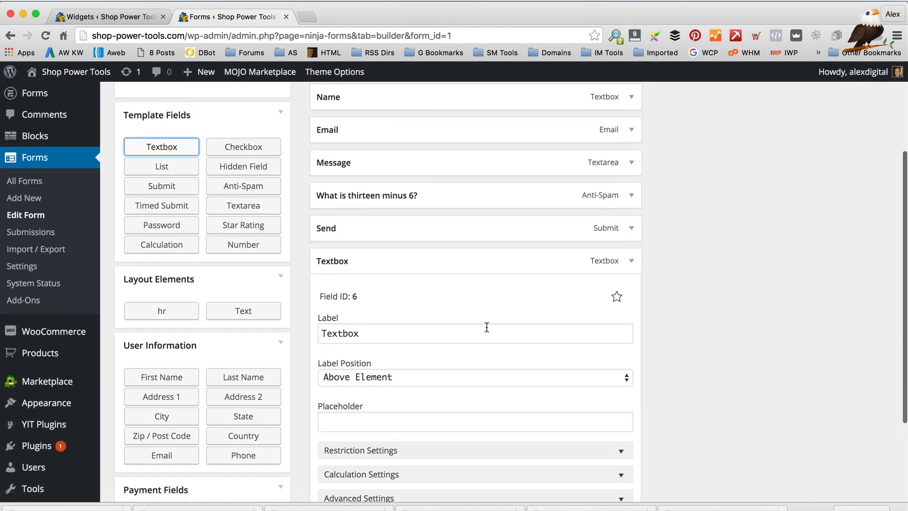
{"action": "scroll", "coordinate": [487, 324], "scroll_direction": "up", "scroll_amount": 2}
{"action": "scroll", "coordinate": [487, 324], "scroll_direction": "down", "scroll_amount": 5}
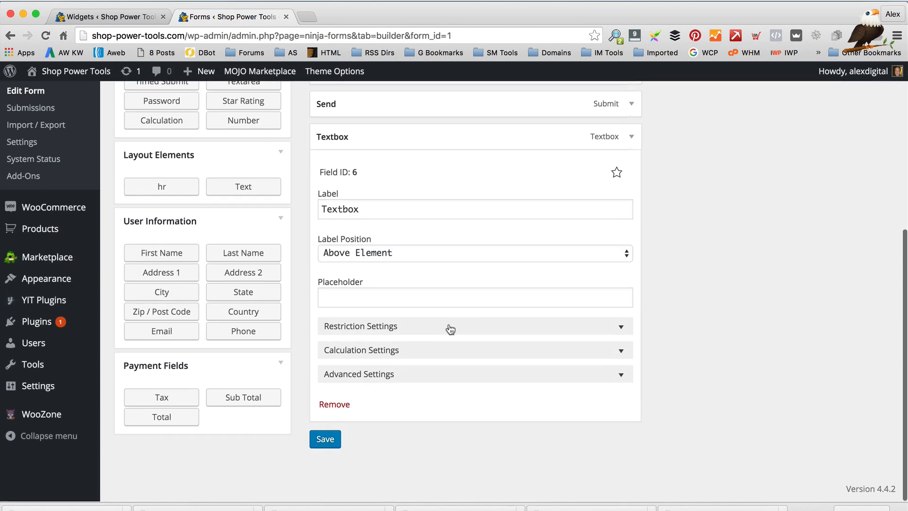
{"action": "left_click", "coordinate": [334, 405]}
{"action": "left_click", "coordinate": [557, 200]}
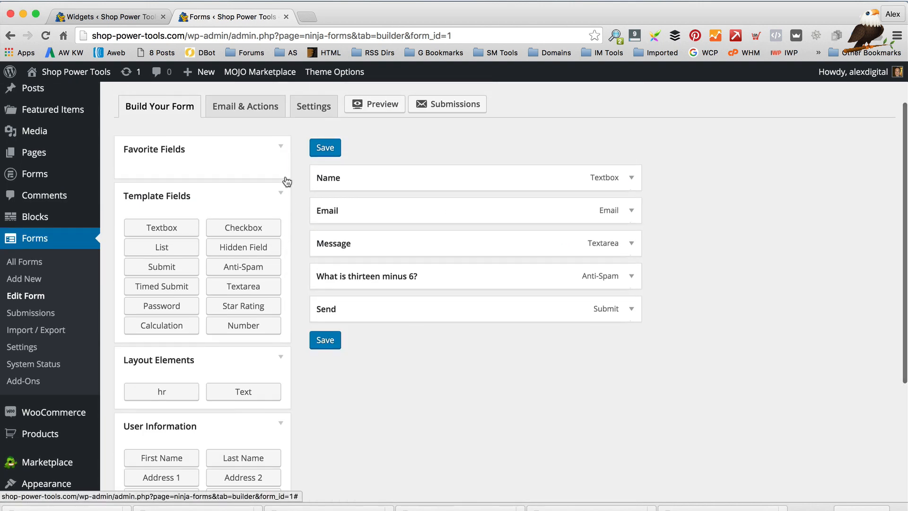
- Leave the form builder without saving and open the Email Admin notification action
{"action": "left_click", "coordinate": [247, 105]}
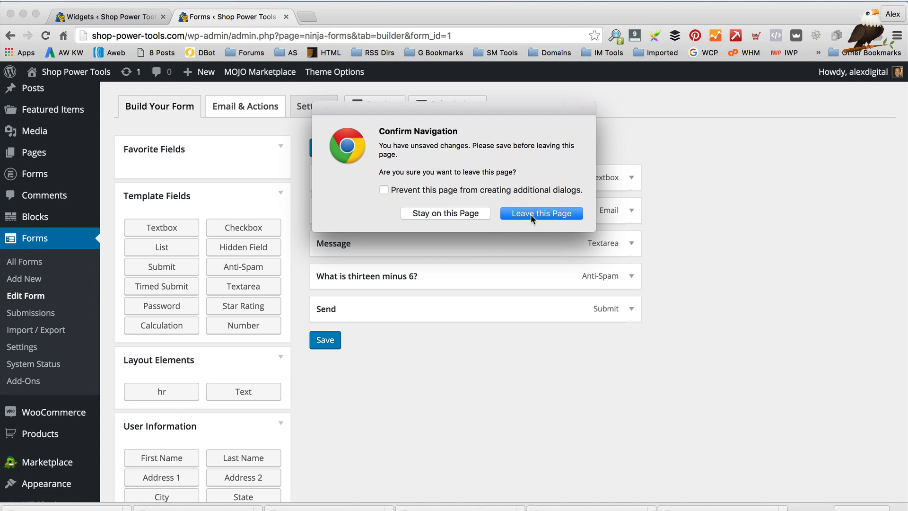
{"action": "left_click", "coordinate": [560, 217]}
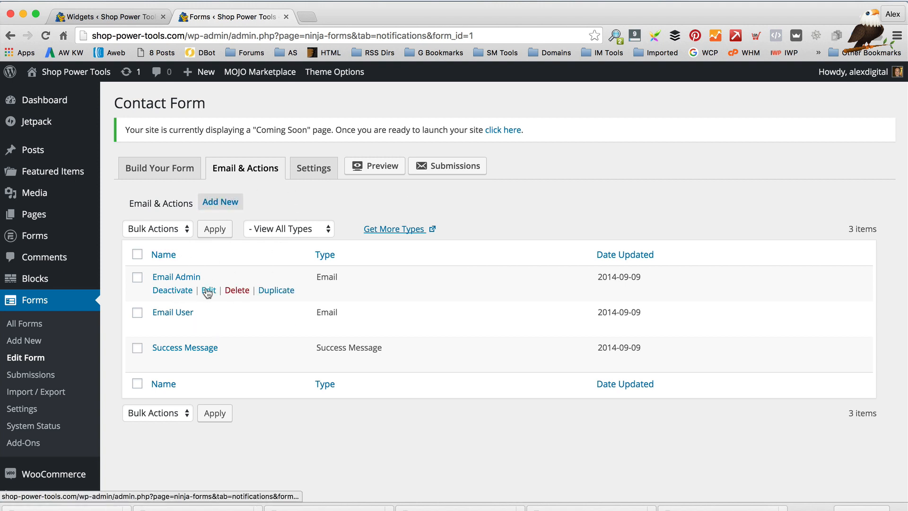
{"action": "left_click", "coordinate": [209, 291]}
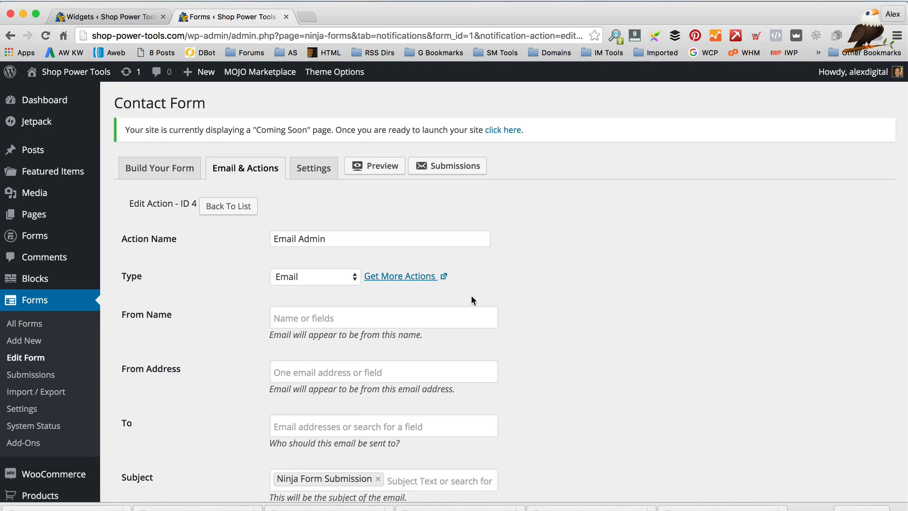
- Set the Email Admin recipient to the owner's saved address and save the action
{"action": "scroll", "coordinate": [471, 295], "scroll_direction": "down", "scroll_amount": 2}
{"action": "scroll", "coordinate": [471, 295], "scroll_direction": "down", "scroll_amount": 2}
{"action": "left_click", "coordinate": [325, 363]}
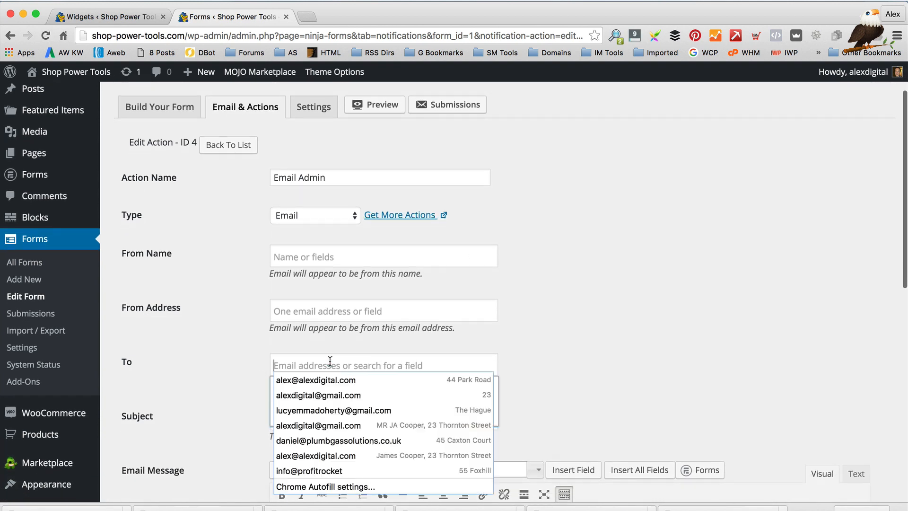
{"action": "left_click", "coordinate": [331, 376]}
{"action": "scroll", "coordinate": [527, 348], "scroll_direction": "down", "scroll_amount": 6}
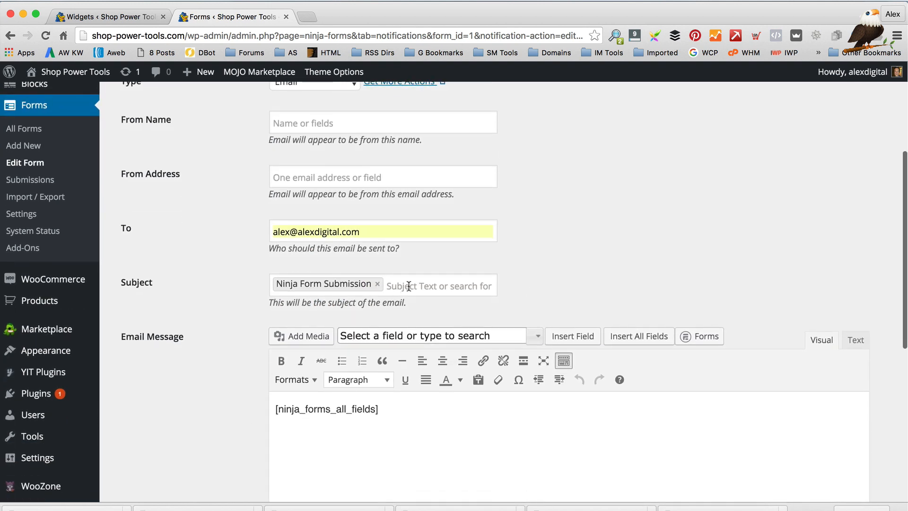
{"action": "scroll", "coordinate": [387, 321], "scroll_direction": "down", "scroll_amount": 10}
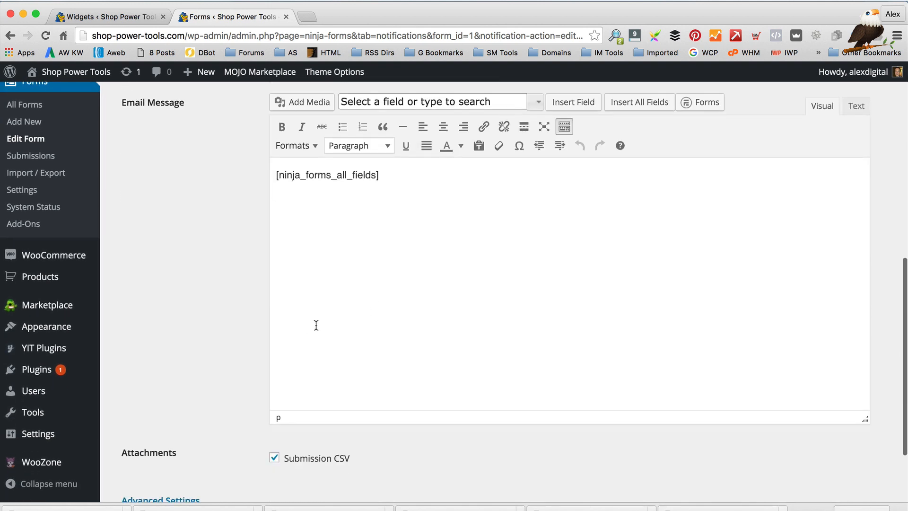
{"action": "scroll", "coordinate": [314, 324], "scroll_direction": "down", "scroll_amount": 5}
{"action": "left_click", "coordinate": [127, 441]}
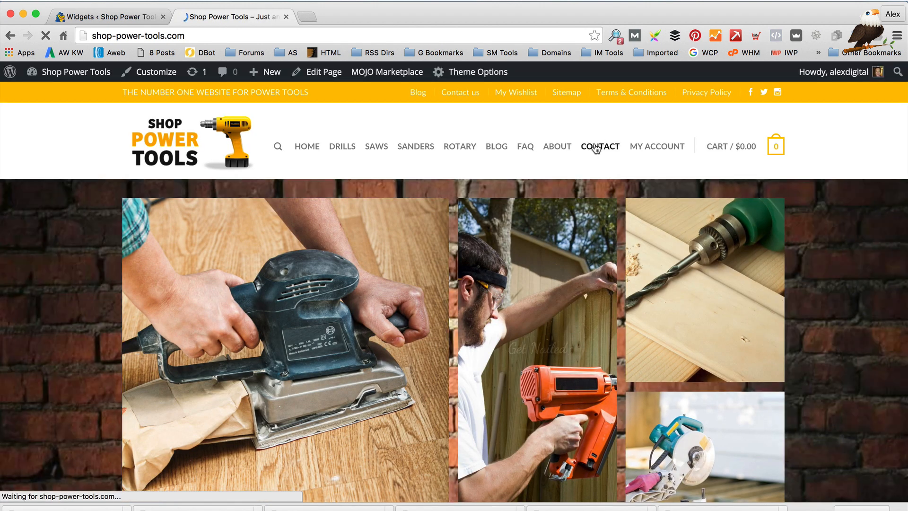
- Open the Contact us page in the Page Builder and inspect the contact form block's shortcode
{"action": "left_click", "coordinate": [595, 144]}
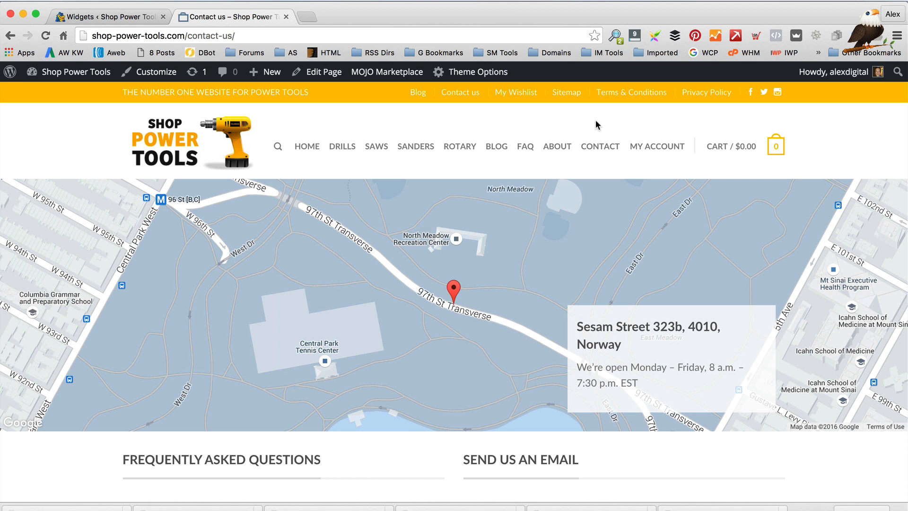
{"action": "scroll", "coordinate": [596, 121], "scroll_direction": "down", "scroll_amount": 5}
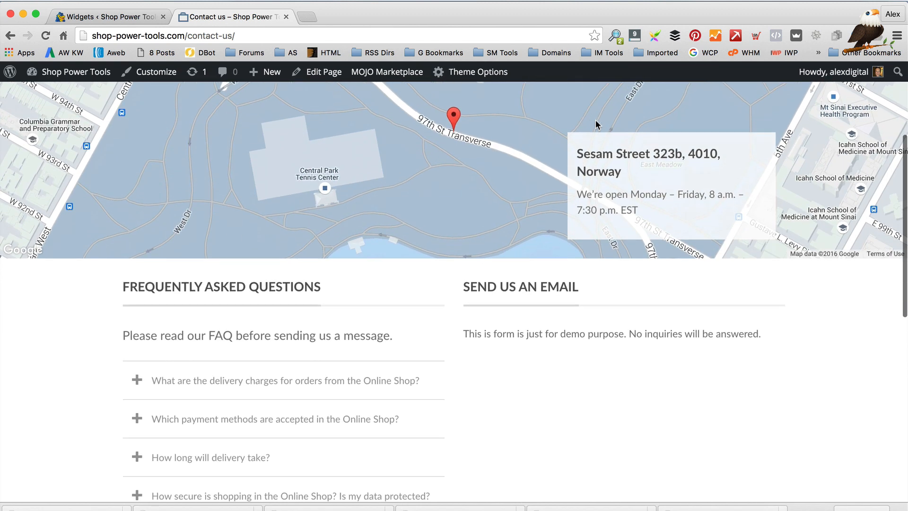
{"action": "left_click", "coordinate": [338, 78]}
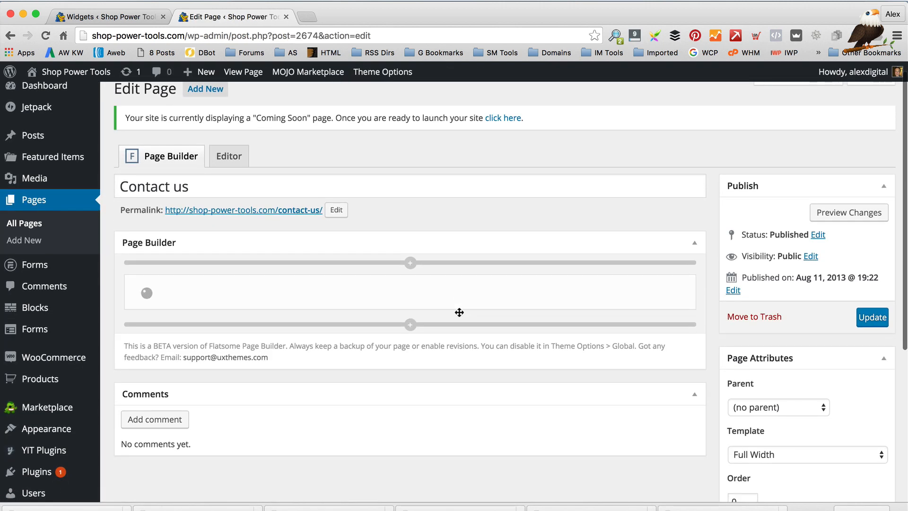
{"action": "scroll", "coordinate": [461, 311], "scroll_direction": "down", "scroll_amount": 3}
{"action": "scroll", "coordinate": [480, 321], "scroll_direction": "down", "scroll_amount": 1}
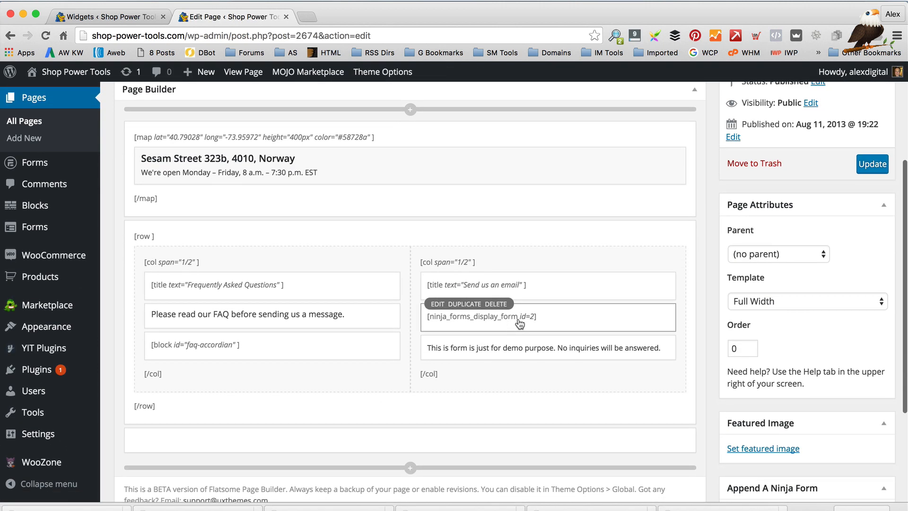
{"action": "left_click", "coordinate": [434, 305]}
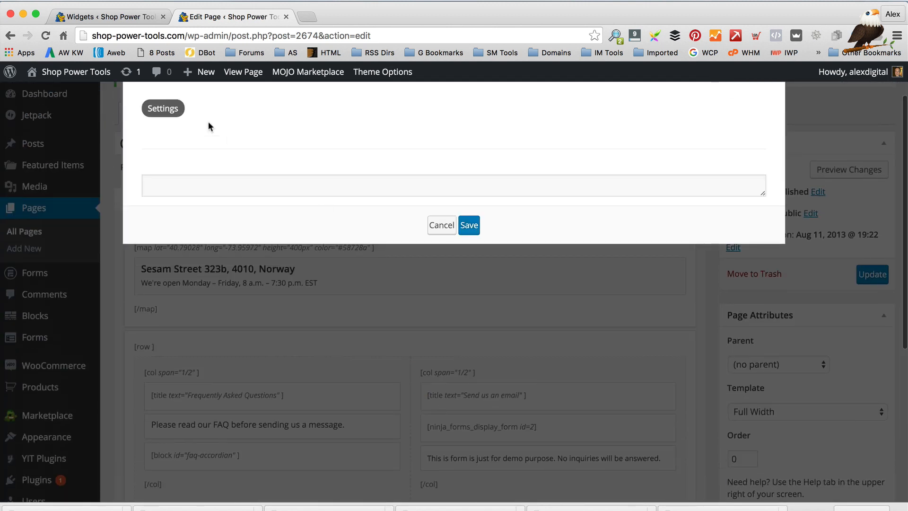
{"action": "left_click", "coordinate": [159, 105]}
{"action": "scroll", "coordinate": [221, 144], "scroll_direction": "down", "scroll_amount": 2}
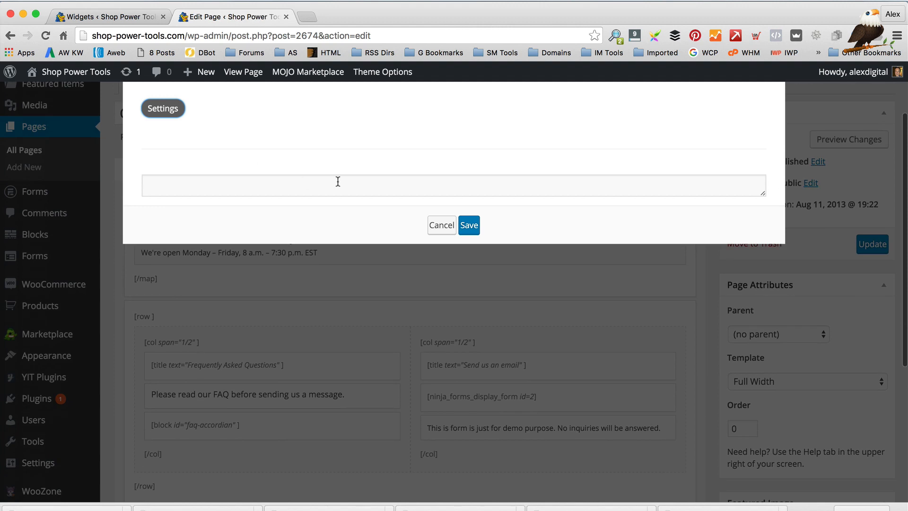
{"action": "left_click", "coordinate": [415, 187]}
{"action": "left_click", "coordinate": [441, 225]}
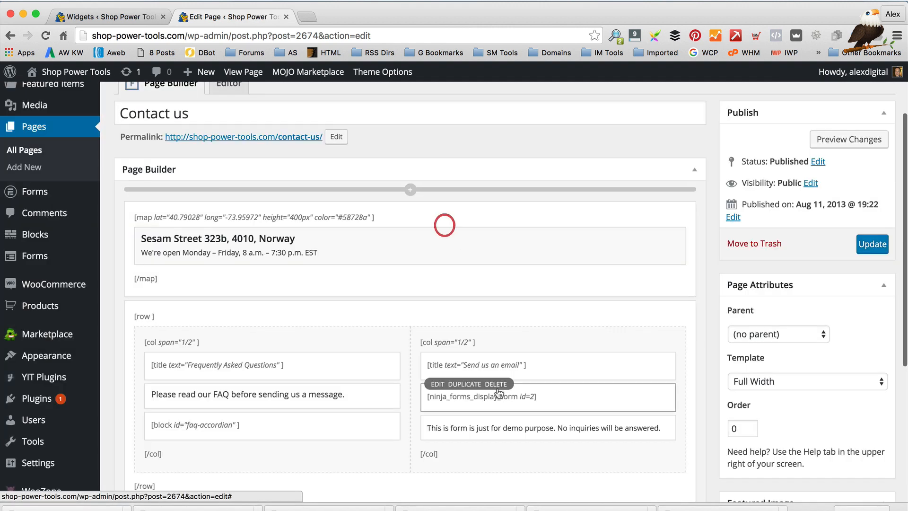
- Re-check the form block and the right-hand column settings, closing both unchanged
{"action": "left_click", "coordinate": [531, 398]}
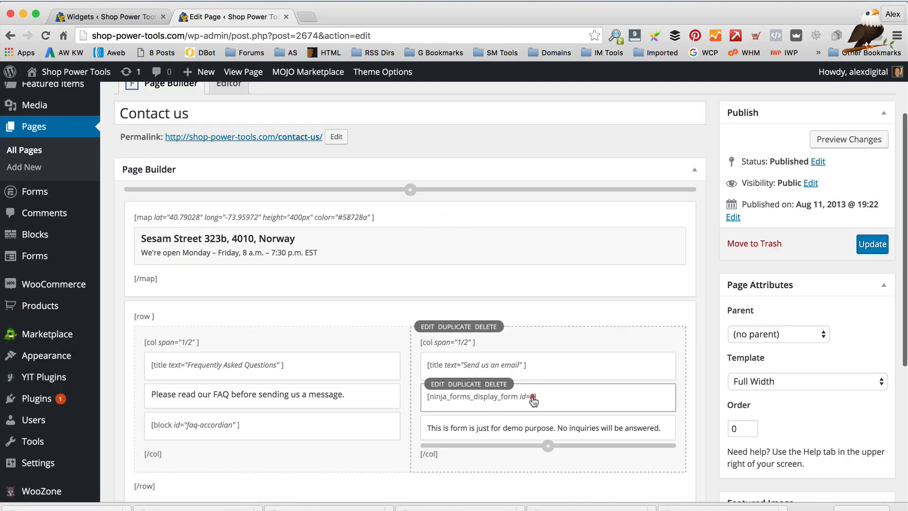
{"action": "left_click", "coordinate": [529, 395]}
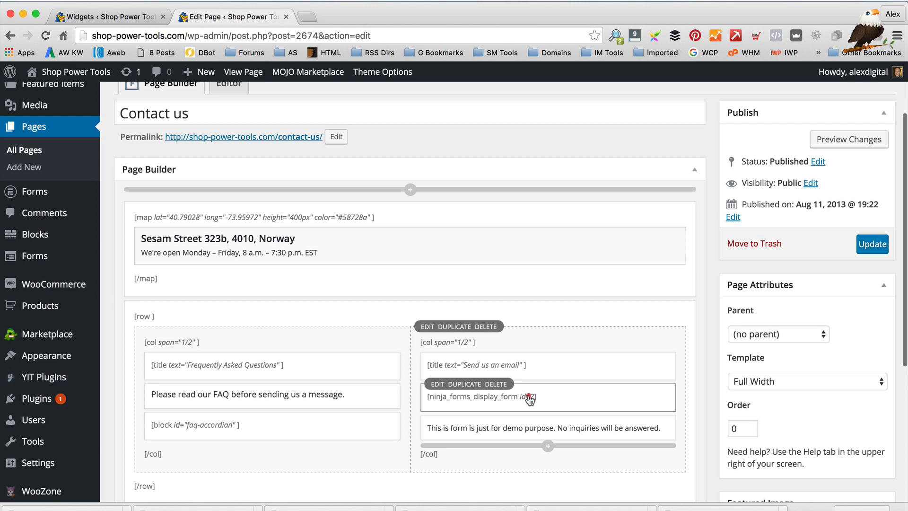
{"action": "left_click", "coordinate": [436, 385]}
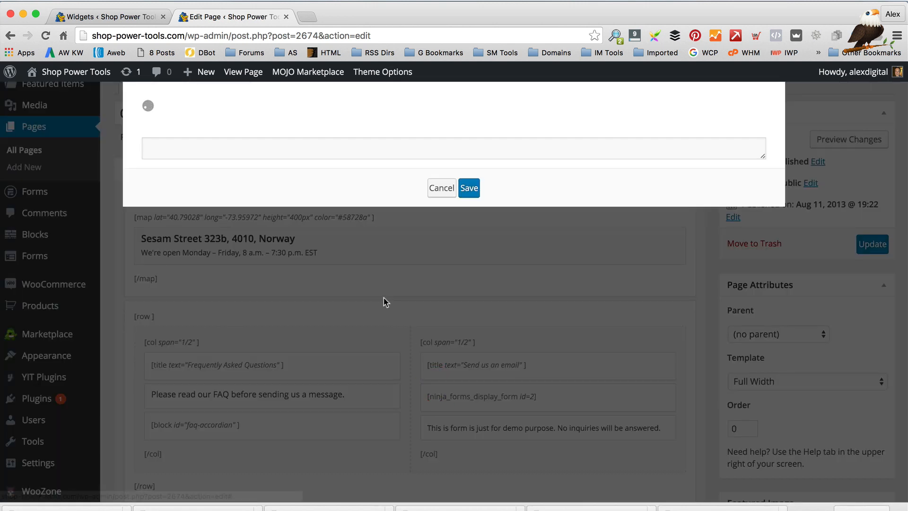
{"action": "left_click", "coordinate": [329, 177]}
{"action": "left_click", "coordinate": [441, 225]}
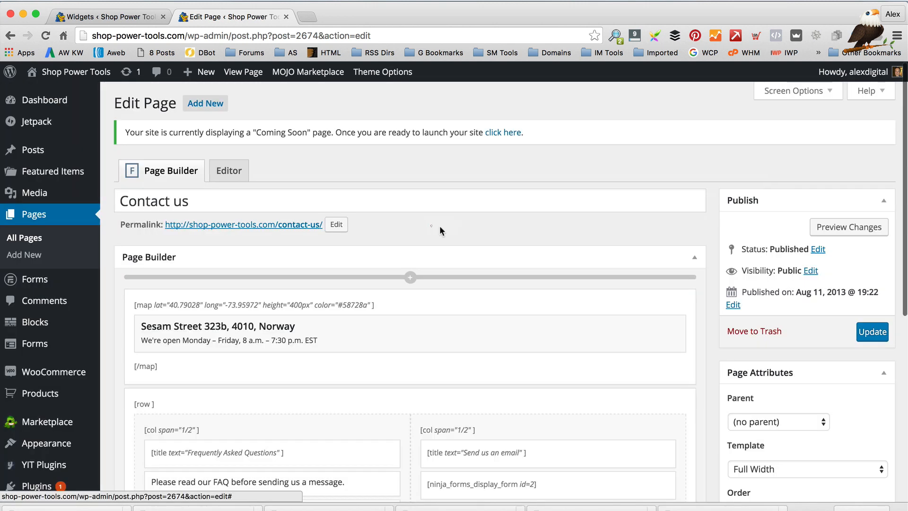
{"action": "scroll", "coordinate": [513, 397], "scroll_direction": "down", "scroll_amount": 3}
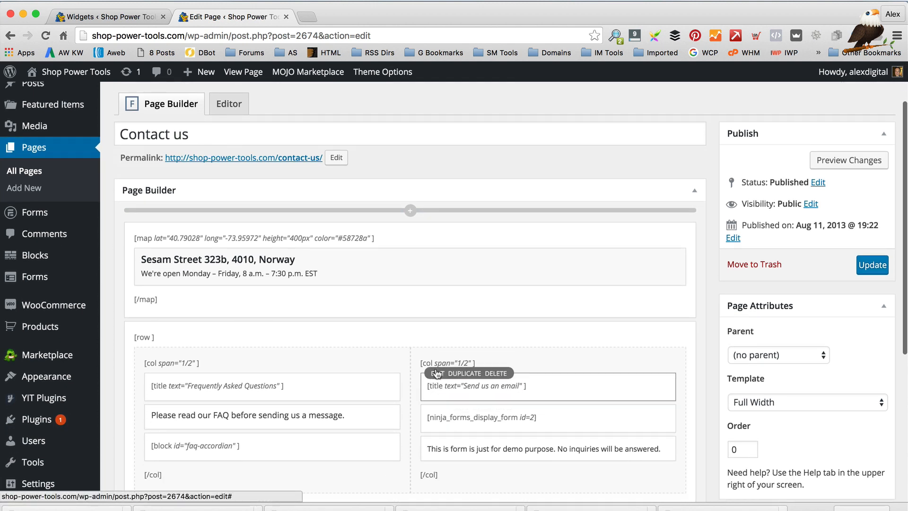
{"action": "left_click", "coordinate": [427, 351]}
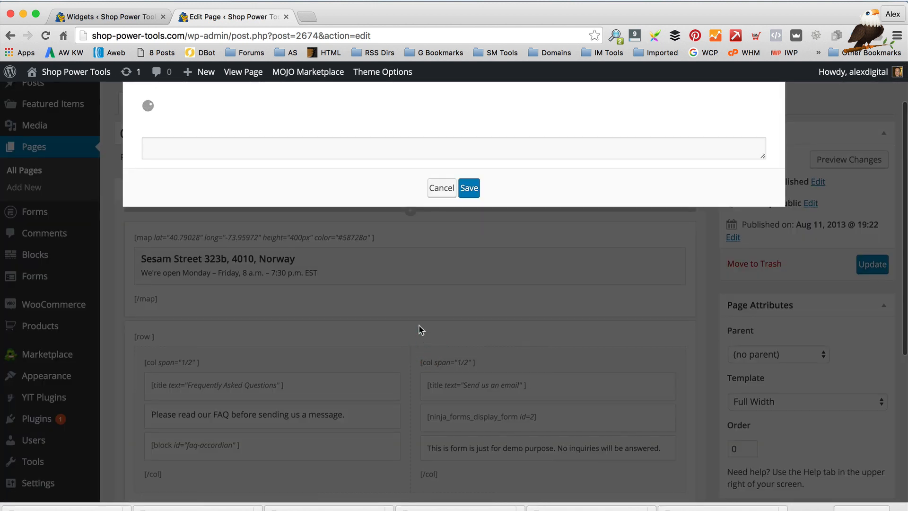
{"action": "scroll", "coordinate": [420, 328], "scroll_direction": "down", "scroll_amount": 5}
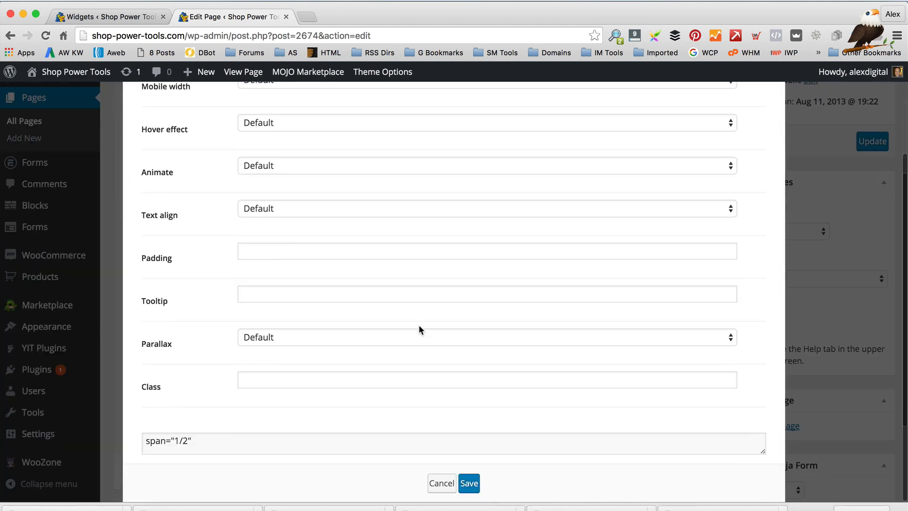
{"action": "left_click", "coordinate": [441, 483]}
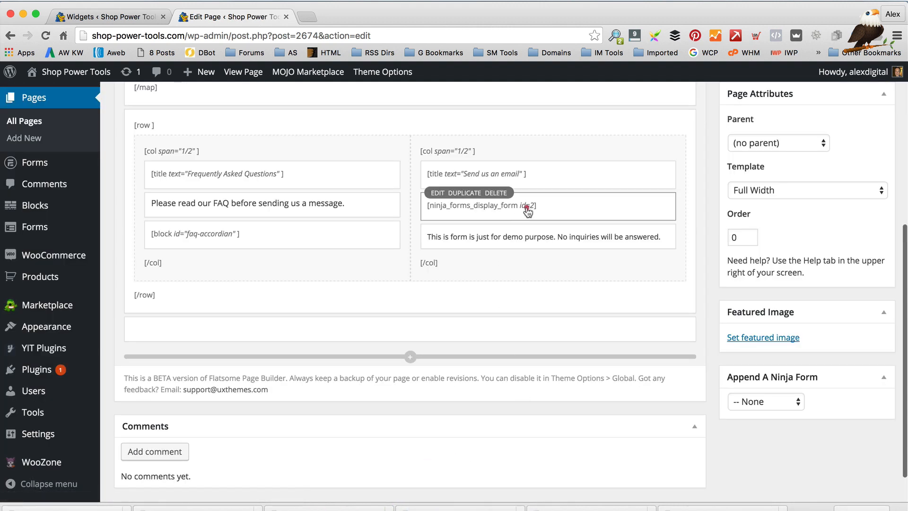
{"action": "scroll", "coordinate": [520, 215], "scroll_direction": "up", "scroll_amount": 10}
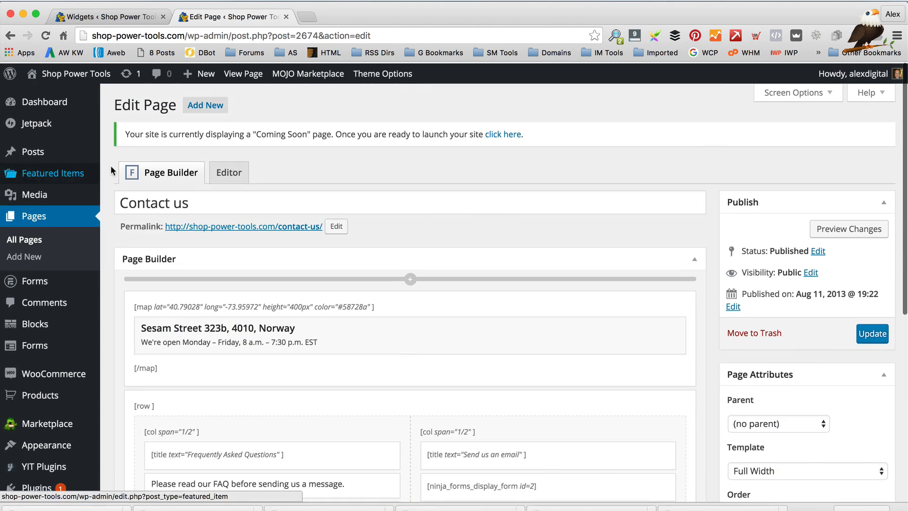
- In the text Editor, change the ninja_forms_display_form id from 2 to 1 and update the page
{"action": "left_click", "coordinate": [229, 172]}
{"action": "scroll", "coordinate": [413, 267], "scroll_direction": "down", "scroll_amount": 5}
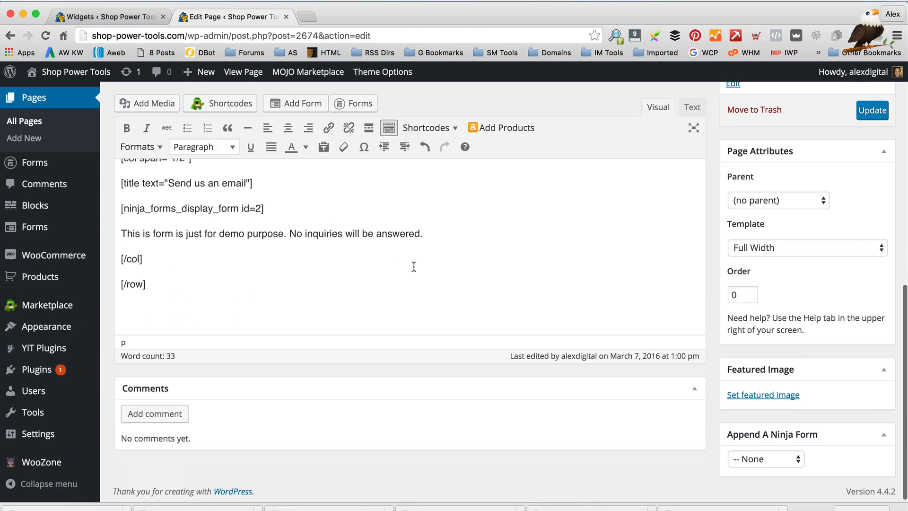
{"action": "scroll", "coordinate": [414, 266], "scroll_direction": "up", "scroll_amount": 3}
{"action": "left_click", "coordinate": [261, 306]}
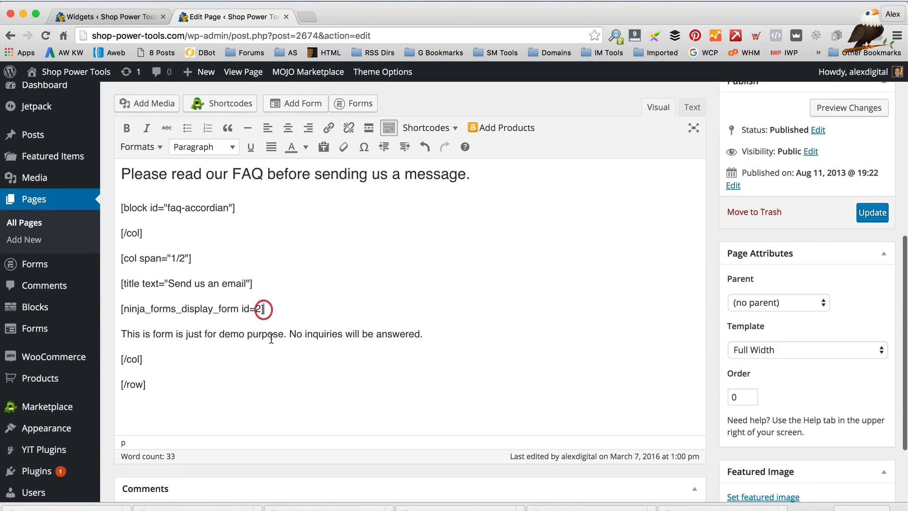
{"action": "key", "text": "BackSpace"}
{"action": "type", "text": "1"}
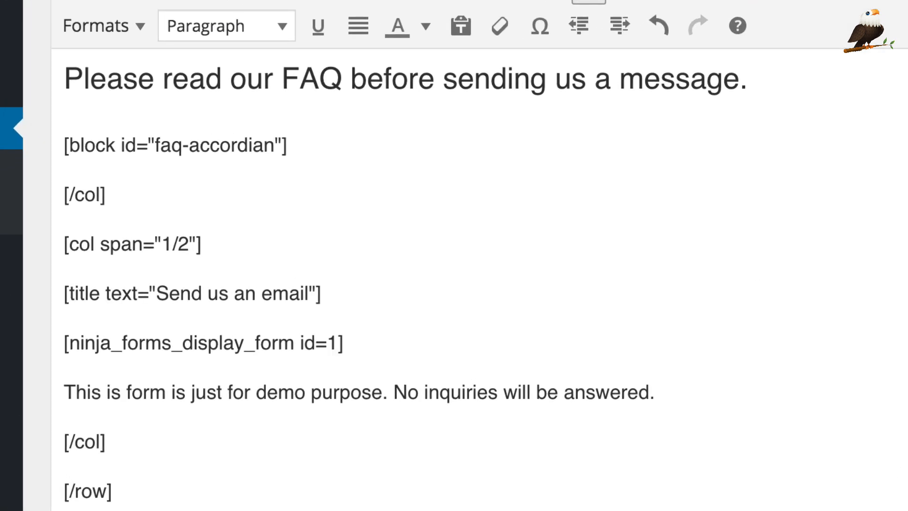
{"action": "scroll", "coordinate": [478, 279], "scroll_direction": "up", "scroll_amount": 3}
{"action": "left_click", "coordinate": [872, 233]}
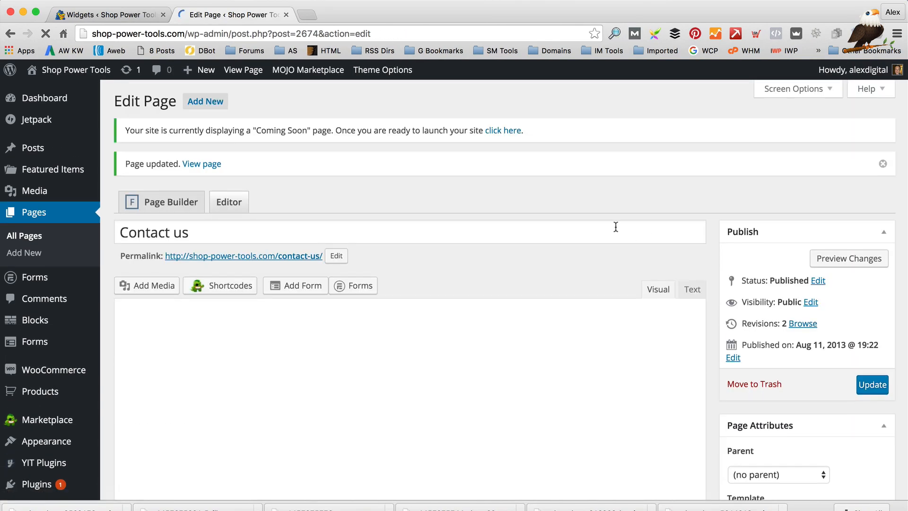
- View the live Contact us page showing the Send Us An Email form
{"action": "left_click", "coordinate": [208, 164]}
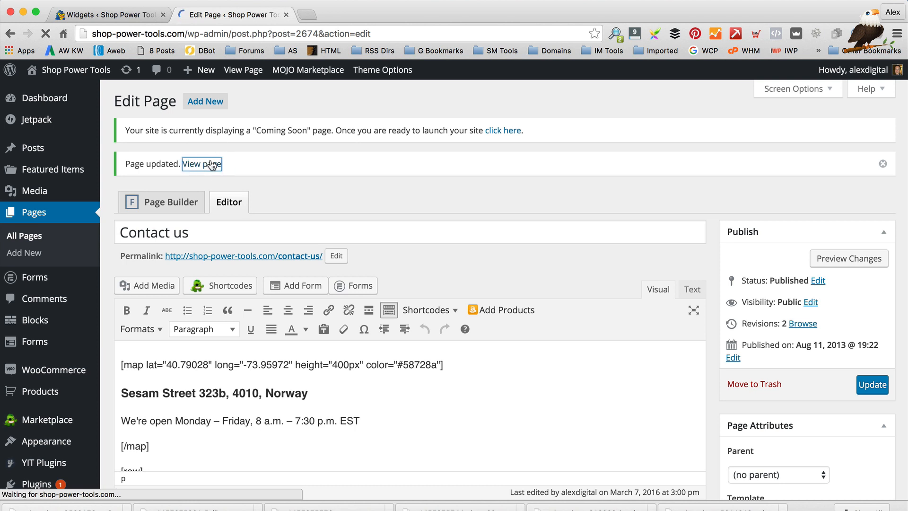
{"action": "scroll", "coordinate": [336, 158], "scroll_direction": "down", "scroll_amount": 10}
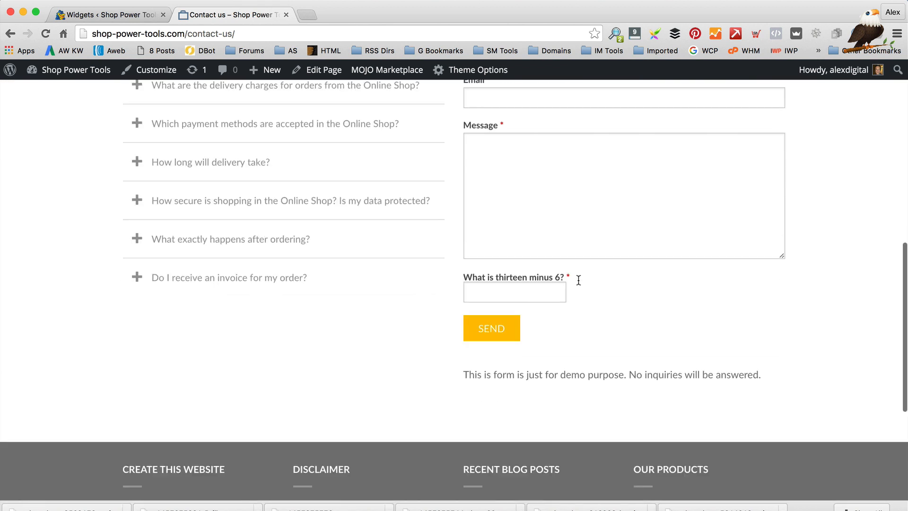
{"action": "scroll", "coordinate": [578, 280], "scroll_direction": "up", "scroll_amount": 6}
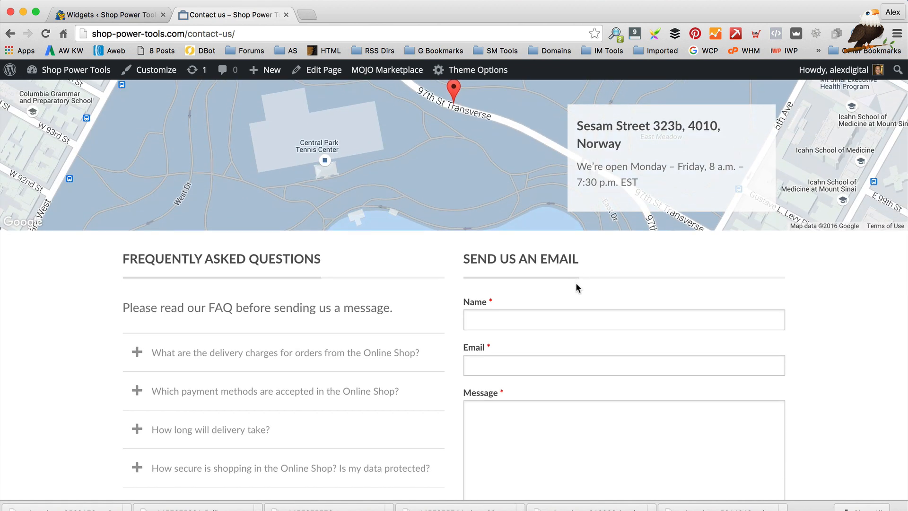
{"action": "scroll", "coordinate": [575, 282], "scroll_direction": "up", "scroll_amount": 5}
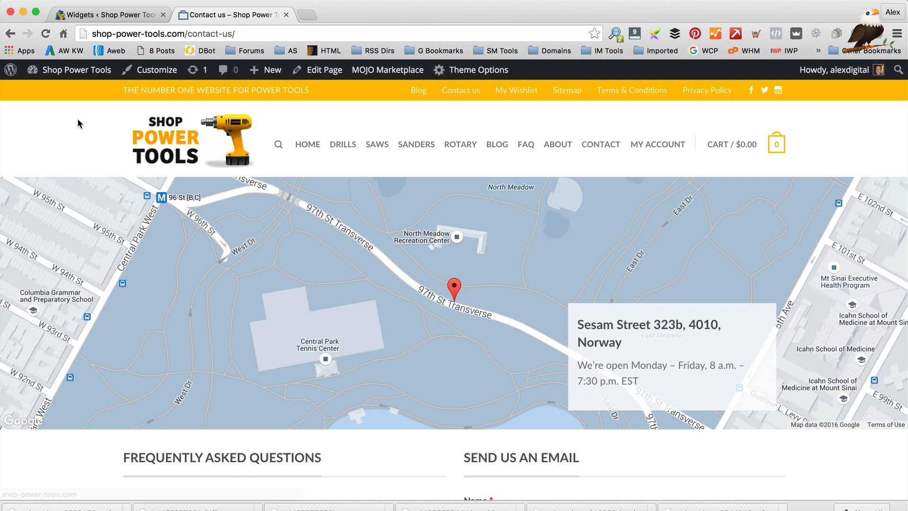
- Go to the admin Dashboard, then to Plugins > Add New
{"action": "mouse_move", "coordinate": [85, 73]}
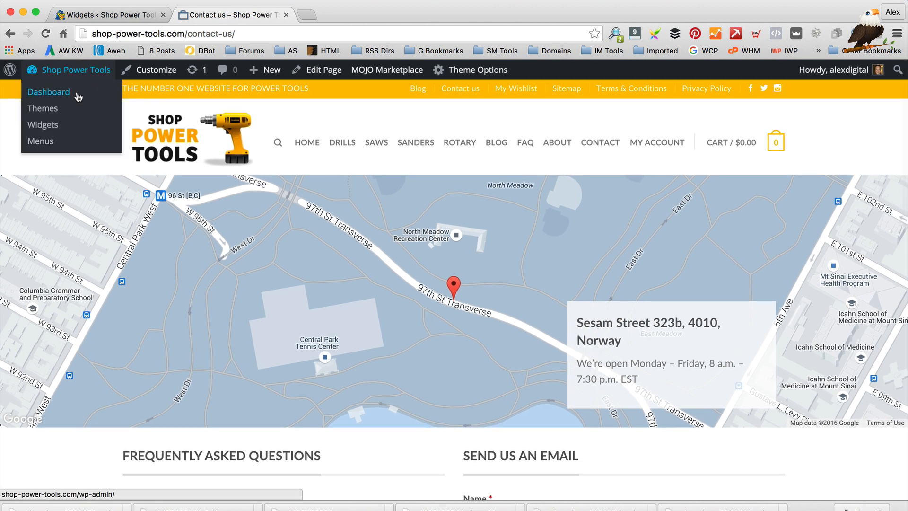
{"action": "left_click", "coordinate": [78, 96]}
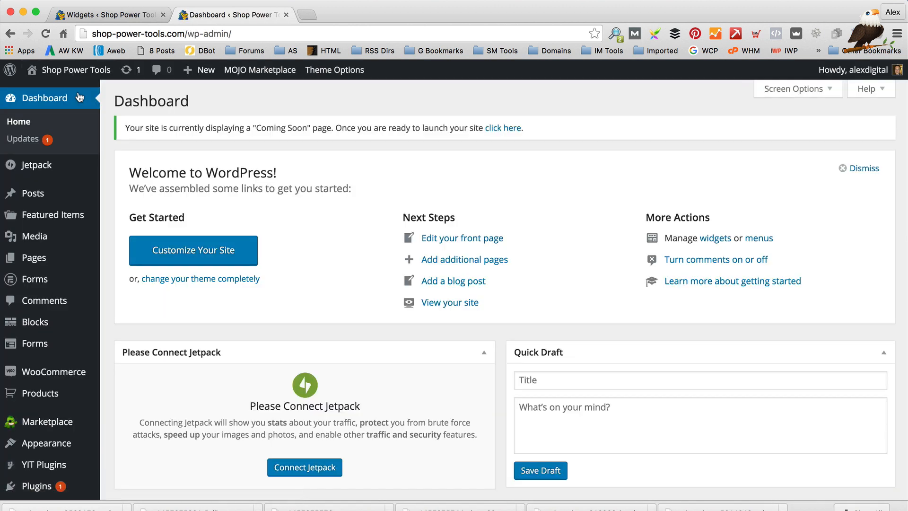
{"action": "scroll", "coordinate": [66, 235], "scroll_direction": "down", "scroll_amount": 3}
{"action": "scroll", "coordinate": [67, 235], "scroll_direction": "down", "scroll_amount": 2}
{"action": "mouse_move", "coordinate": [72, 368]}
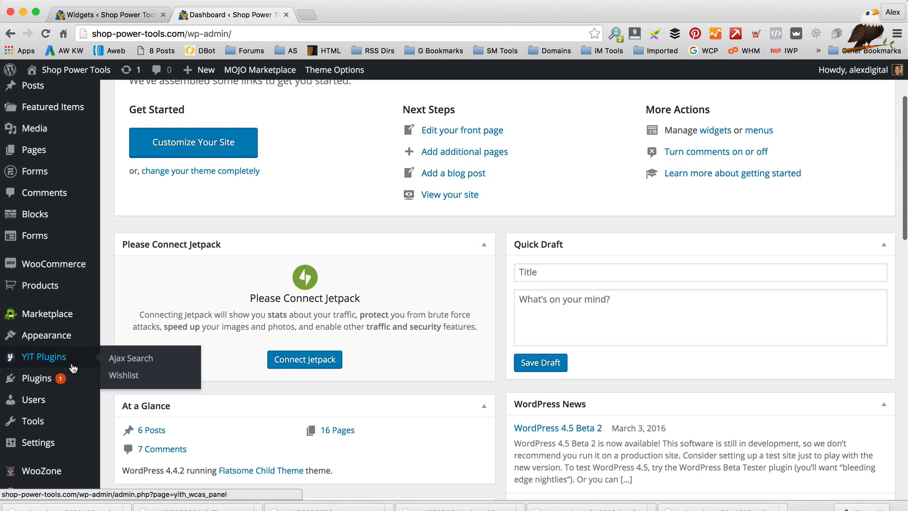
{"action": "left_click", "coordinate": [126, 396]}
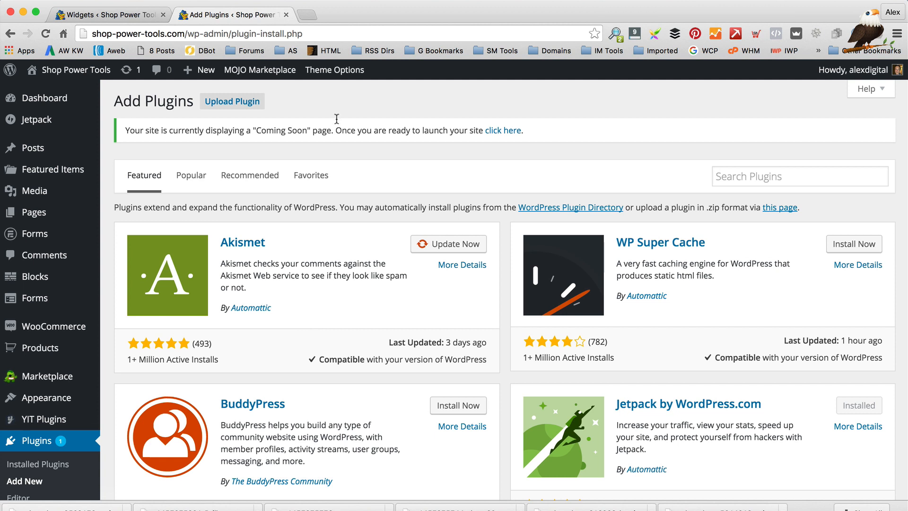
- Search for Google Analytics in a new browser tab and open Google Analytics
{"action": "left_click", "coordinate": [316, 16]}
{"action": "type", "text": "google analytics"}
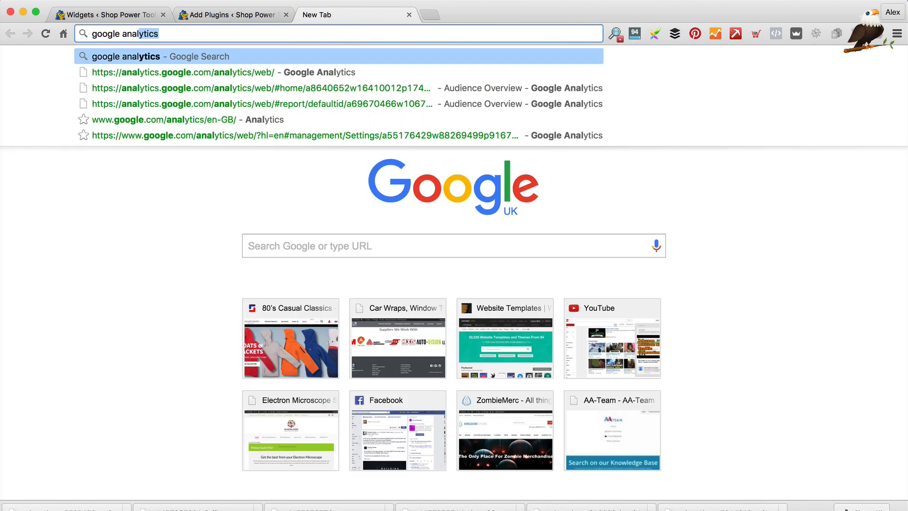
{"action": "key", "text": "Return"}
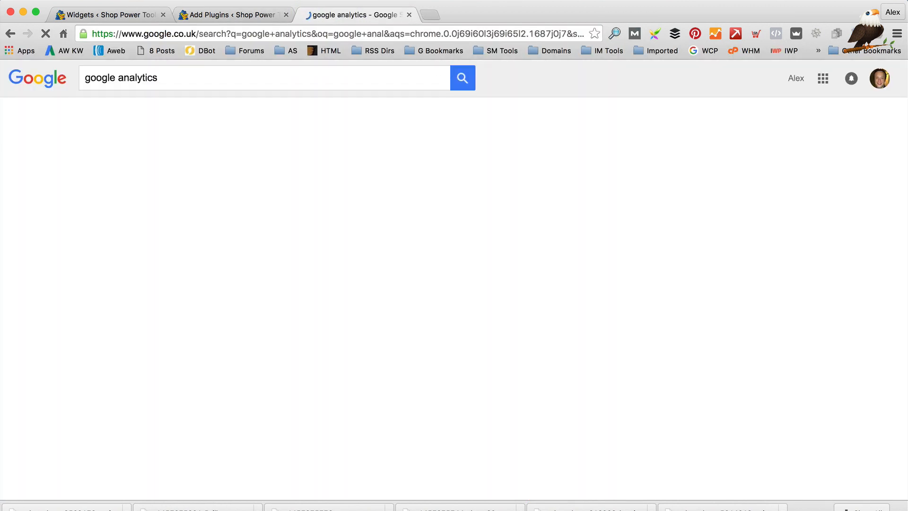
{"action": "left_click", "coordinate": [266, 174]}
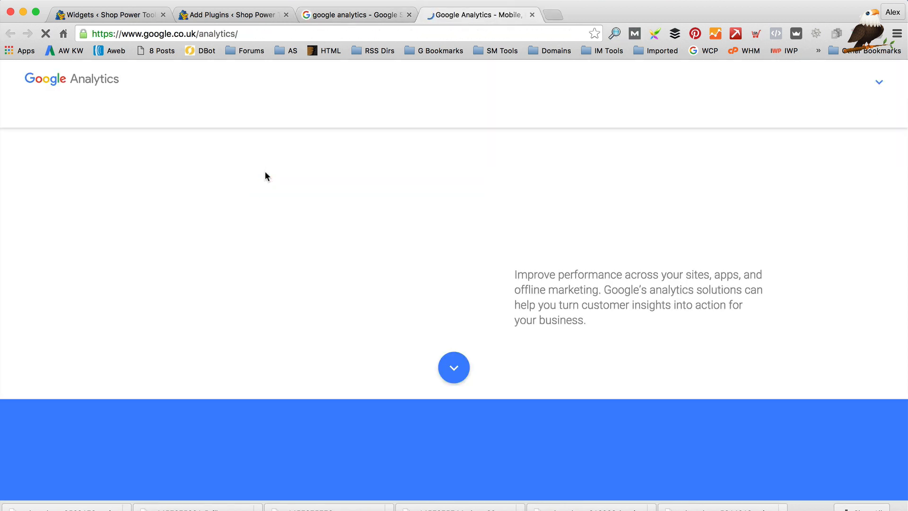
{"action": "left_click", "coordinate": [861, 82]}
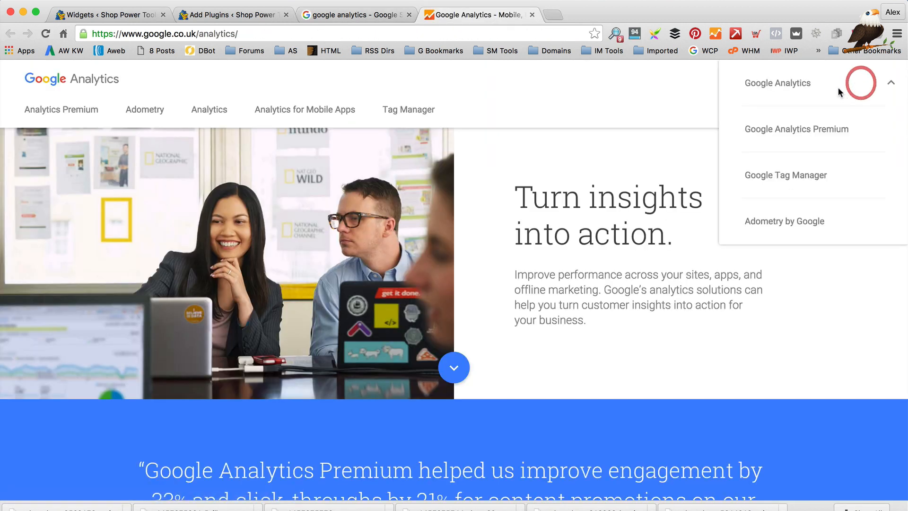
{"action": "left_click", "coordinate": [793, 83]}
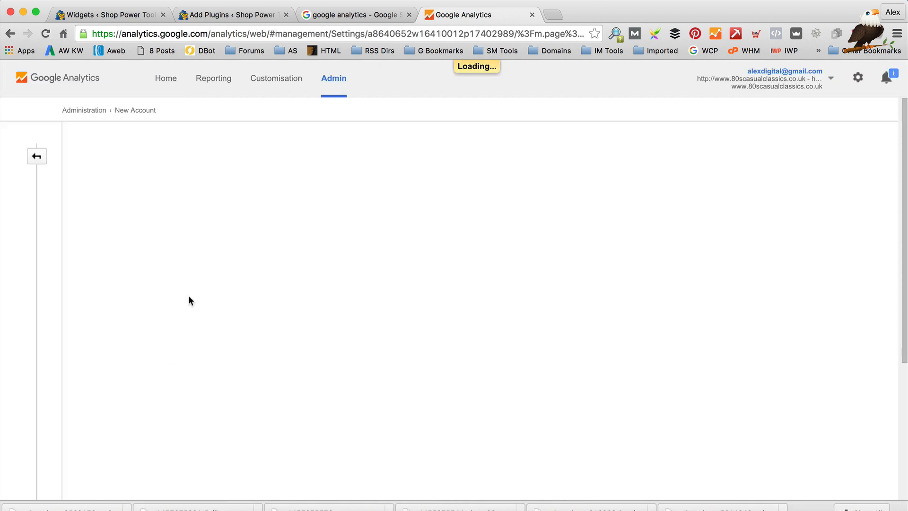
- Enter account name 'Shop Power Tools' and website name 'Shop Power Tools DOT COM'
{"action": "scroll", "coordinate": [232, 242], "scroll_direction": "down", "scroll_amount": 1}
{"action": "left_click", "coordinate": [129, 256]}
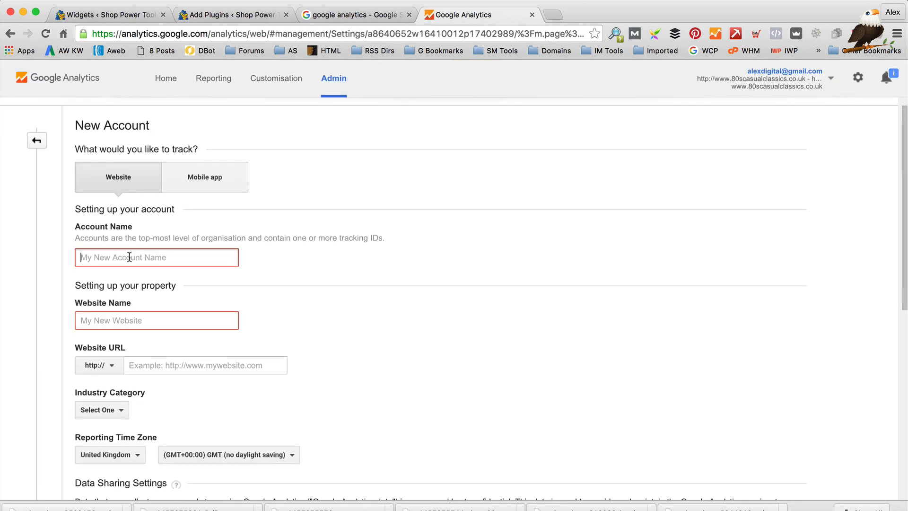
{"action": "type", "text": "Shop Power Tools"}
{"action": "key", "text": "Tab"}
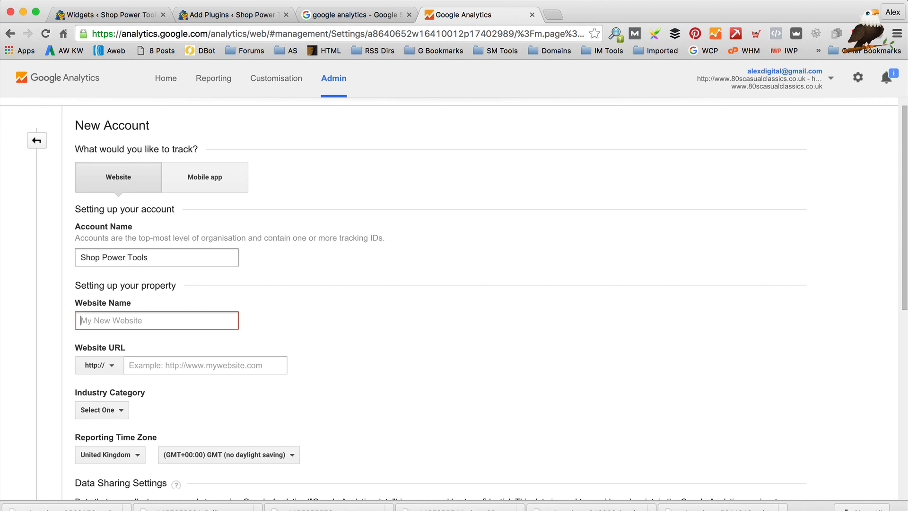
{"action": "type", "text": "Shop Power Tools DOT COM"}
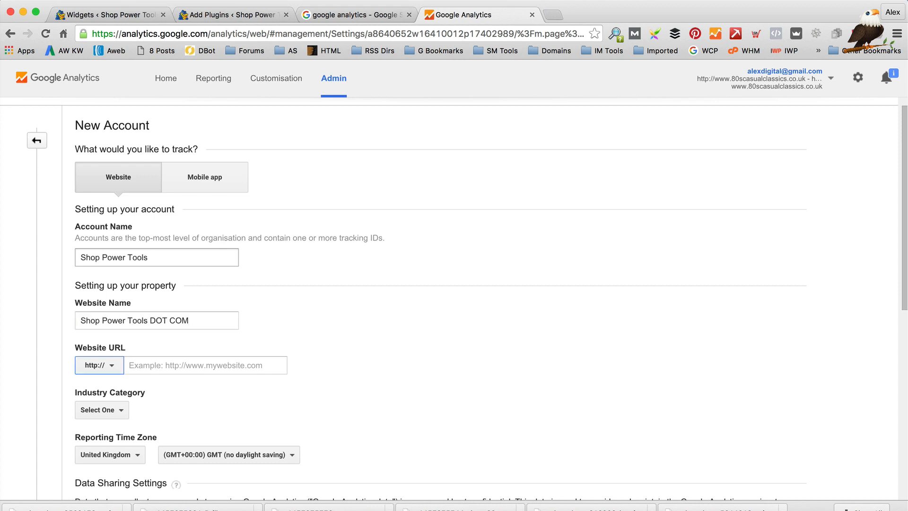
{"action": "key", "text": "Tab"}
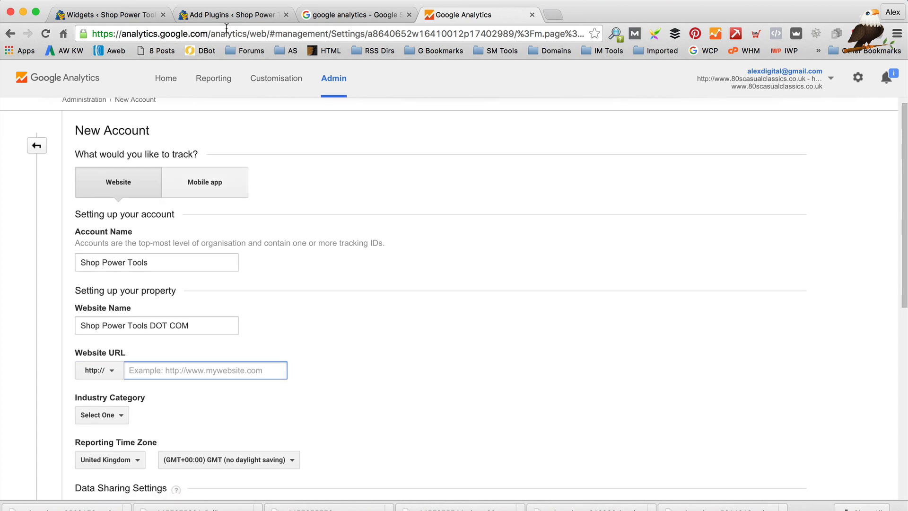
{"action": "left_click", "coordinate": [213, 15]}
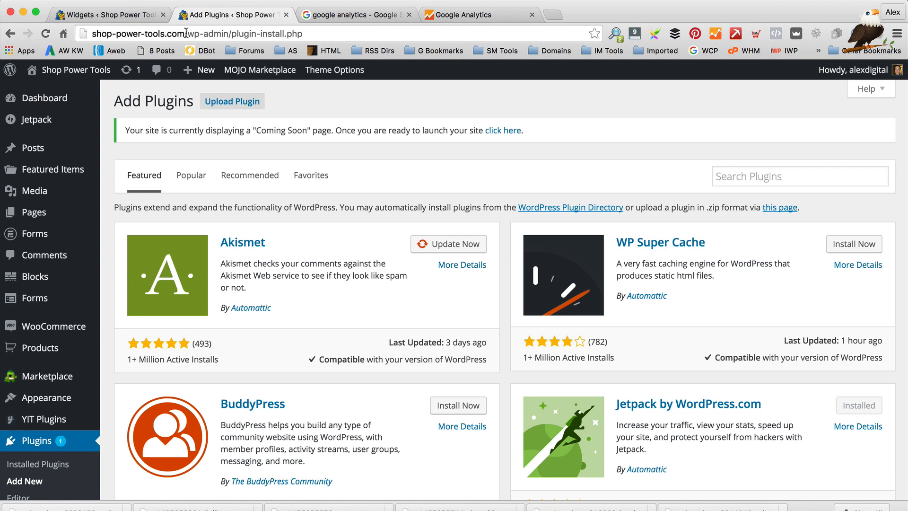
{"action": "mouse_move", "coordinate": [188, 33]}
{"action": "left_mouse_down"}
{"action": "mouse_move", "coordinate": [65, 32]}
{"action": "mouse_move", "coordinate": [180, 34]}
{"action": "left_mouse_up"}
{"action": "left_click", "coordinate": [109, 33]}
{"action": "left_click", "coordinate": [490, 15]}
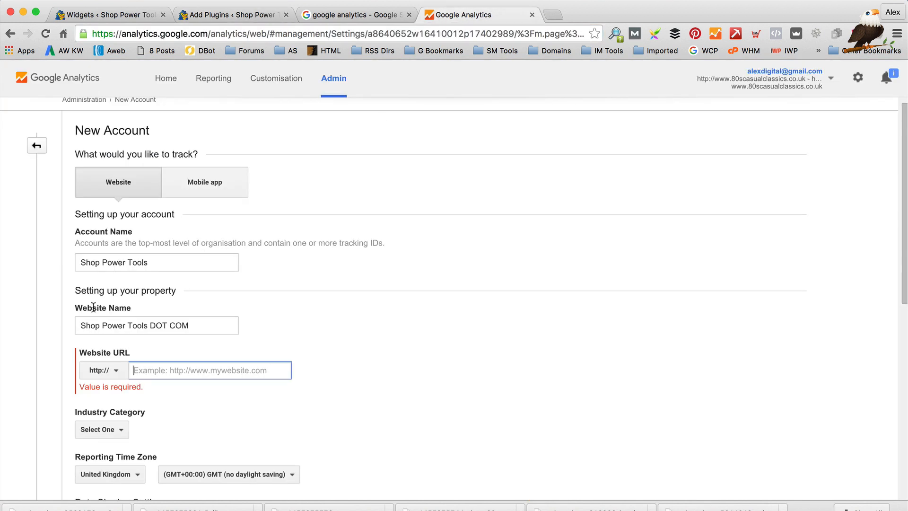
{"action": "type", "text": "http://shop-power-tools.com/"}
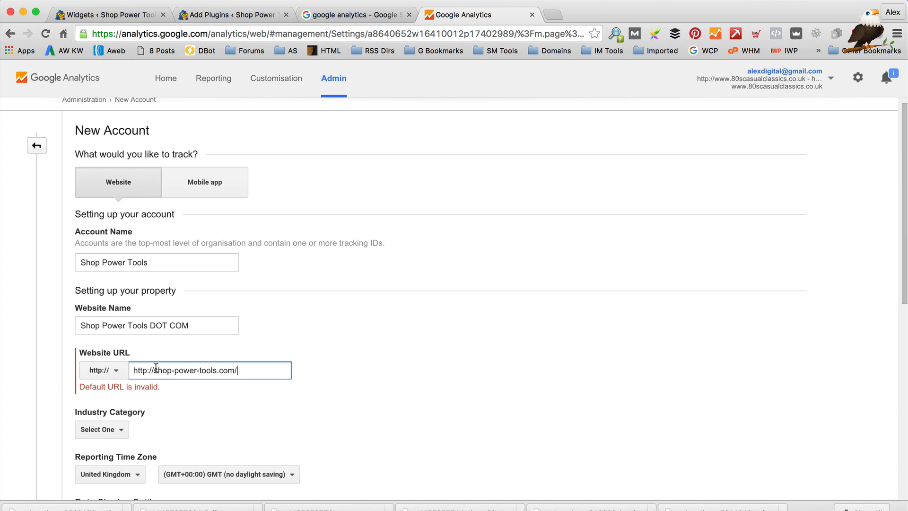
{"action": "left_click_drag", "start_coordinate": [156, 367], "coordinate": [134, 369]}
{"action": "key", "text": "BackSpace"}
- Set the industry category to Shopping and the reporting country to United States
{"action": "scroll", "coordinate": [337, 367], "scroll_direction": "down", "scroll_amount": 2}
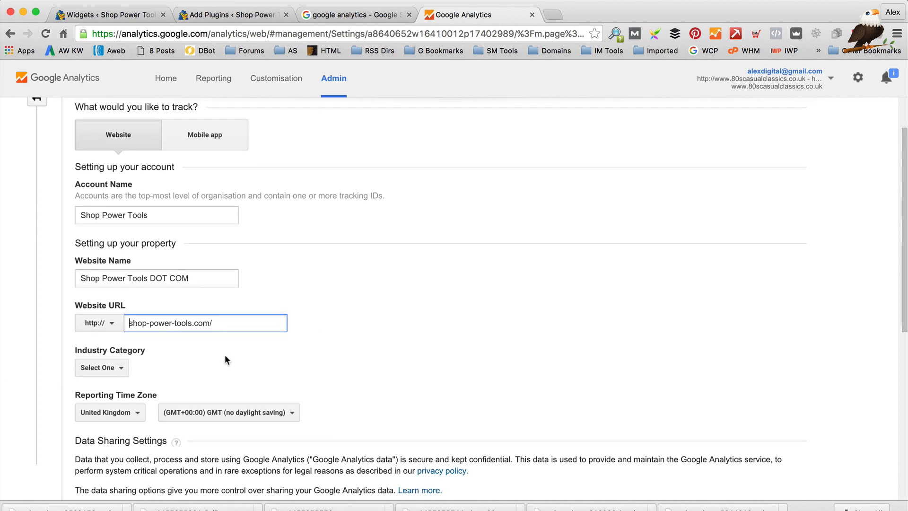
{"action": "left_click", "coordinate": [109, 367]}
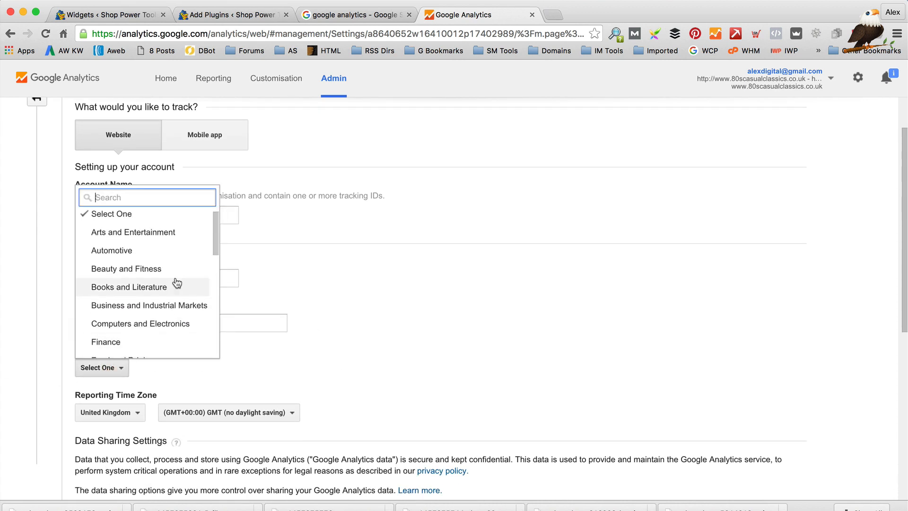
{"action": "scroll", "coordinate": [178, 281], "scroll_direction": "down", "scroll_amount": 5}
{"action": "scroll", "coordinate": [177, 280], "scroll_direction": "down", "scroll_amount": 3}
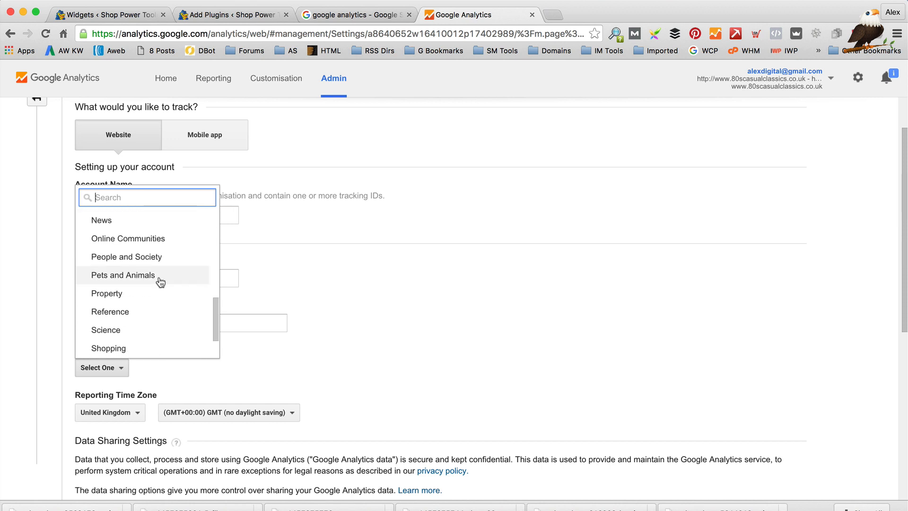
{"action": "left_click", "coordinate": [125, 308]}
{"action": "scroll", "coordinate": [403, 321], "scroll_direction": "down", "scroll_amount": 3}
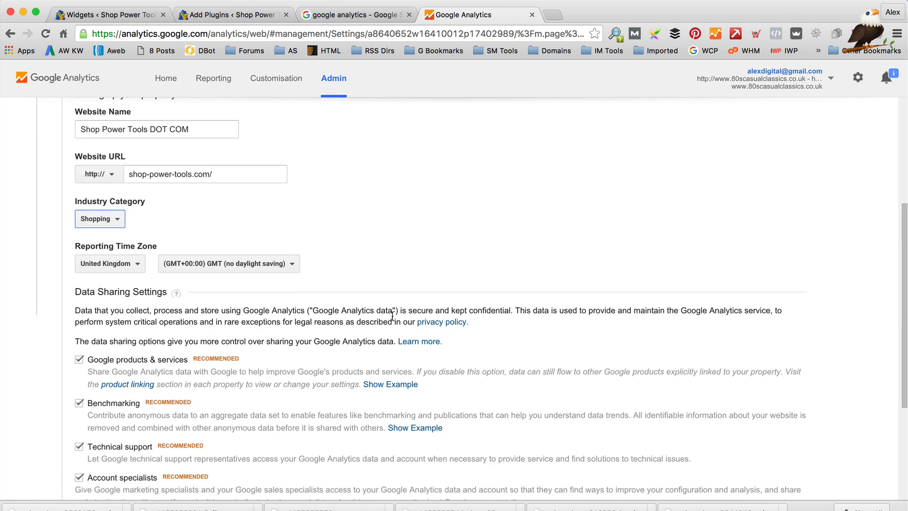
{"action": "left_click", "coordinate": [118, 265]}
{"action": "left_click", "coordinate": [464, 223]}
{"action": "scroll", "coordinate": [459, 225], "scroll_direction": "down", "scroll_amount": 2}
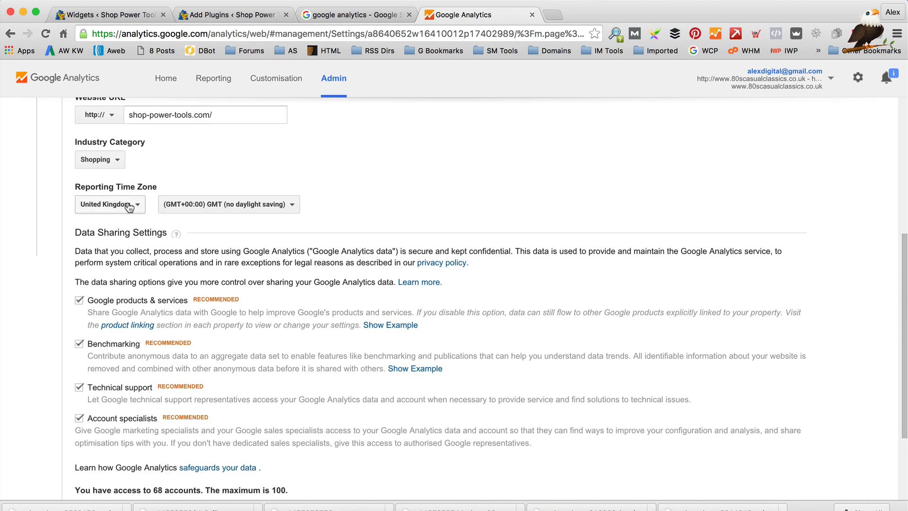
{"action": "scroll", "coordinate": [127, 208], "scroll_direction": "down", "scroll_amount": 2}
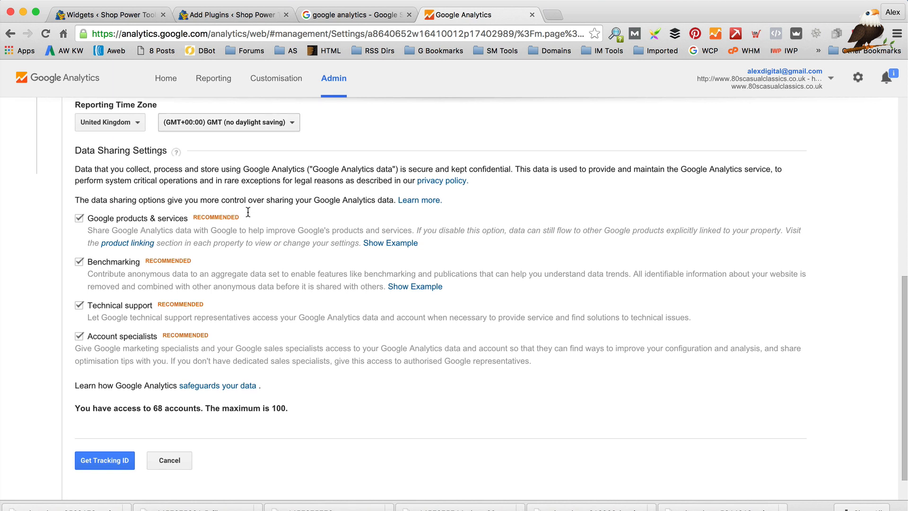
{"action": "left_click", "coordinate": [115, 124]}
{"action": "type", "text": "un"}
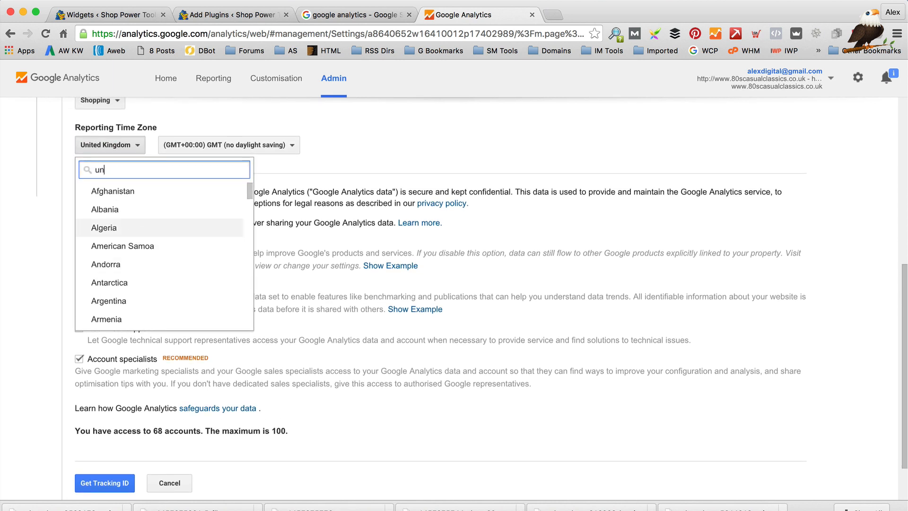
{"action": "type", "text": "it"}
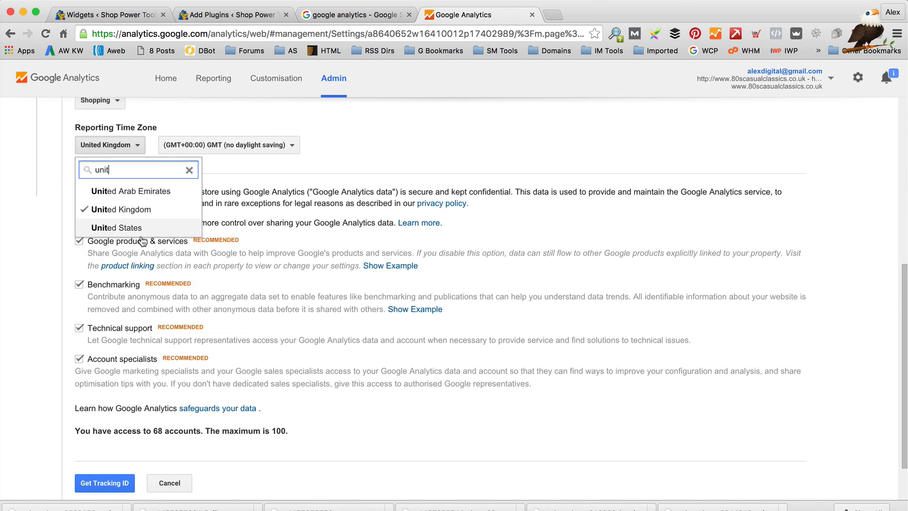
{"action": "left_click", "coordinate": [142, 229]}
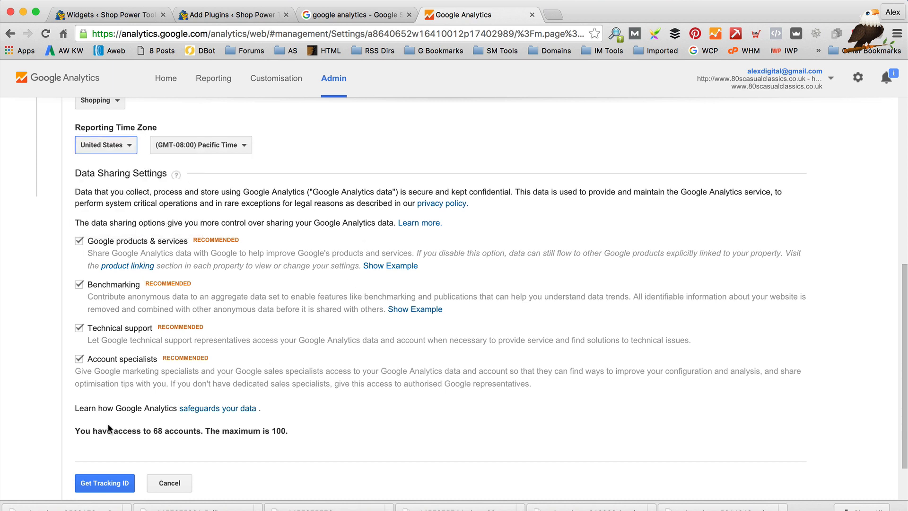
- Get the tracking ID and accept the Google Analytics terms of service
{"action": "left_click", "coordinate": [110, 489]}
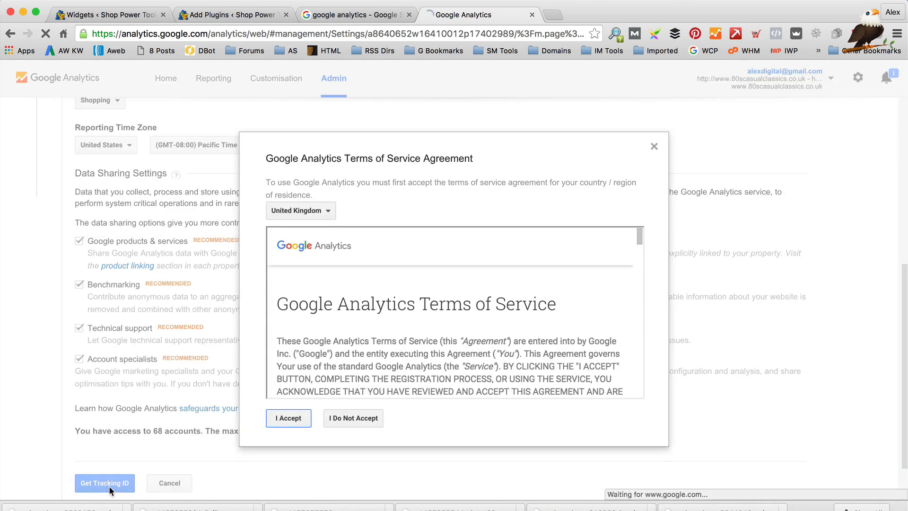
{"action": "left_click", "coordinate": [297, 418]}
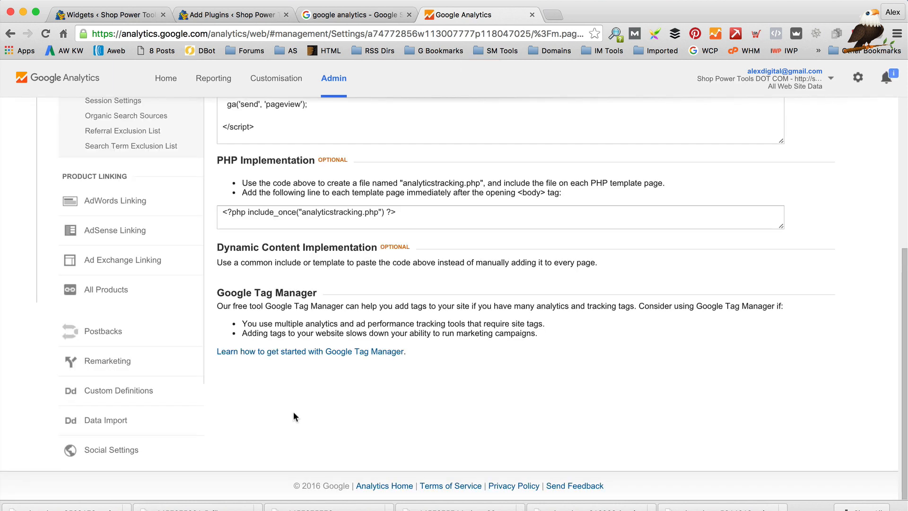
{"action": "scroll", "coordinate": [293, 416], "scroll_direction": "up", "scroll_amount": 10}
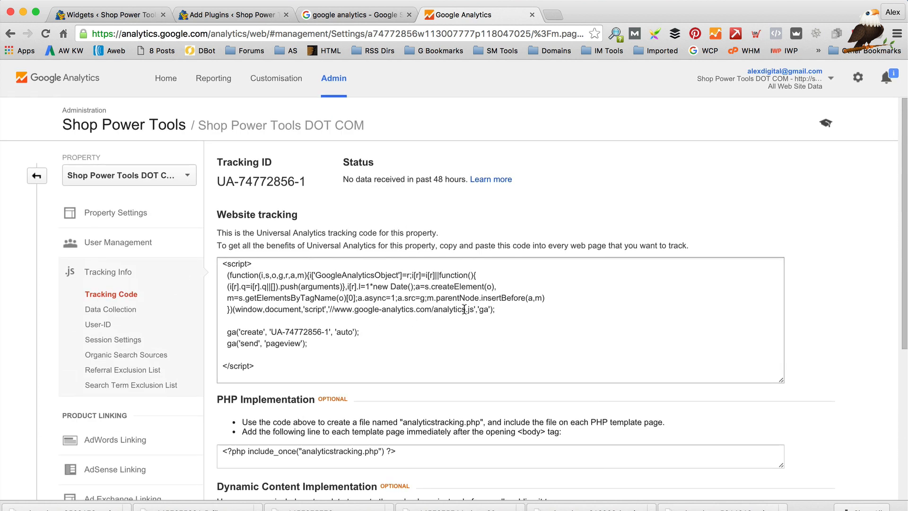
- Search the WordPress plugin directory for 'google analyticator'
{"action": "left_click", "coordinate": [224, 15]}
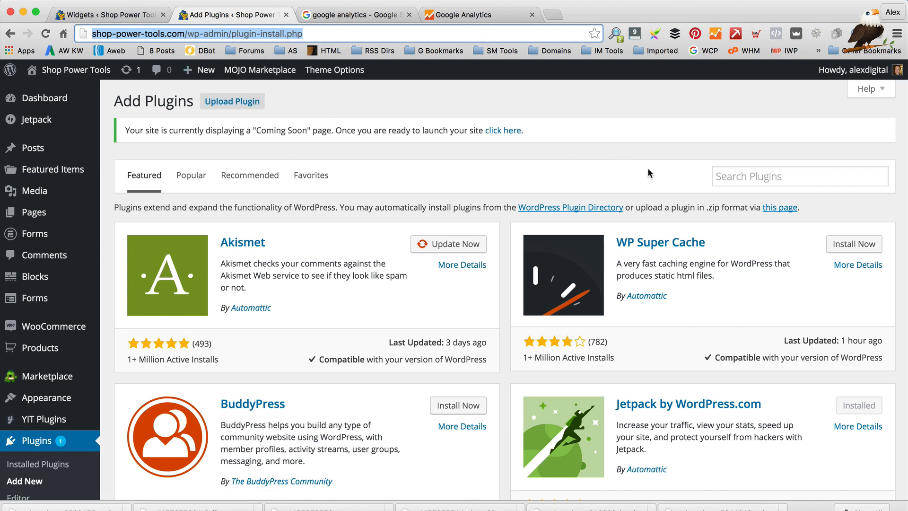
{"action": "left_click", "coordinate": [781, 171]}
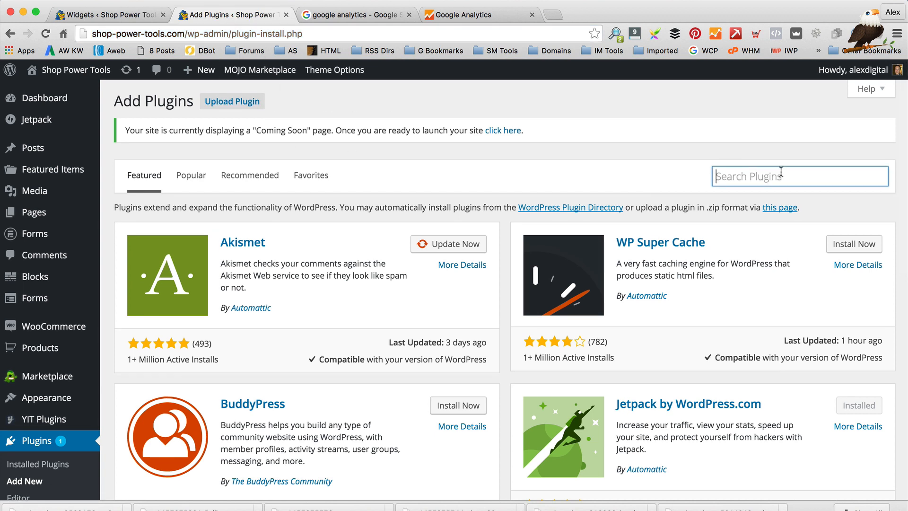
{"action": "type", "text": "goo"}
{"action": "key", "text": "Down"}
{"action": "key", "text": "Return"}
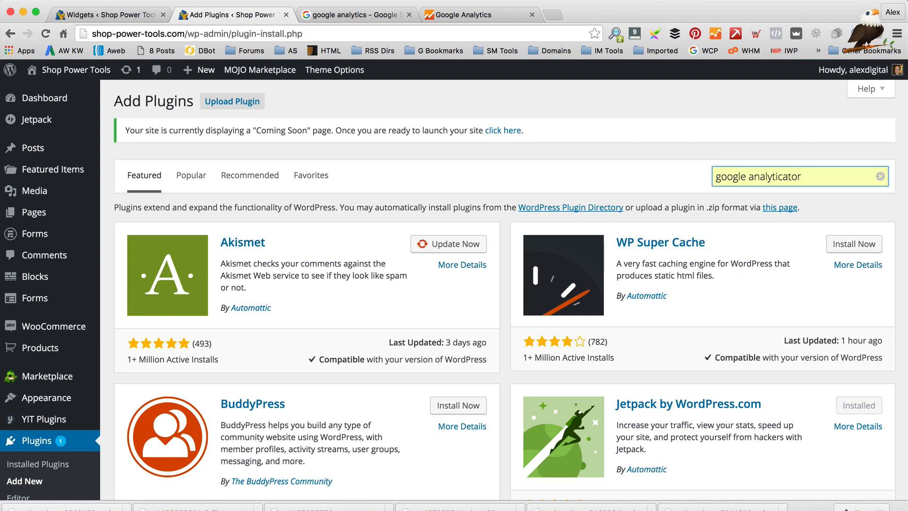
- Install and activate Google Analyticator 6.4.9.6, then go to its Google Analytics settings page
{"action": "scroll", "coordinate": [621, 255], "scroll_direction": "down", "scroll_amount": 1}
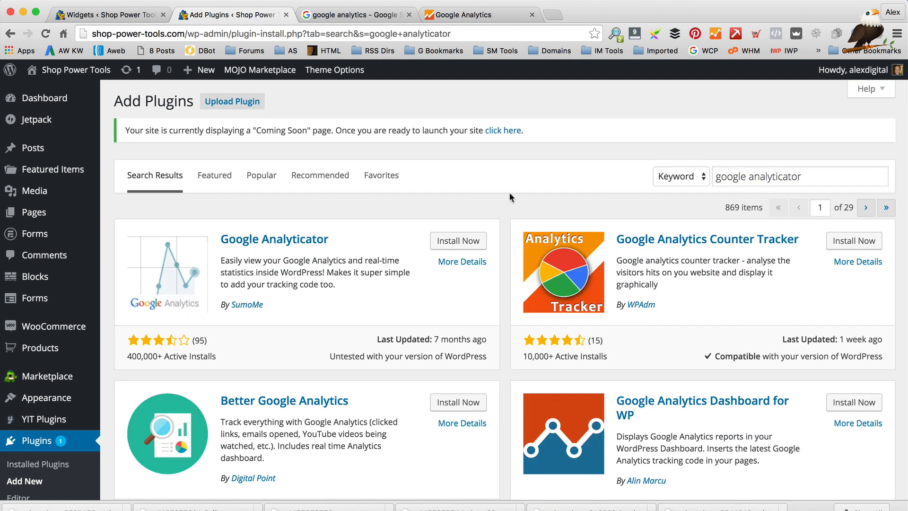
{"action": "left_click", "coordinate": [439, 244]}
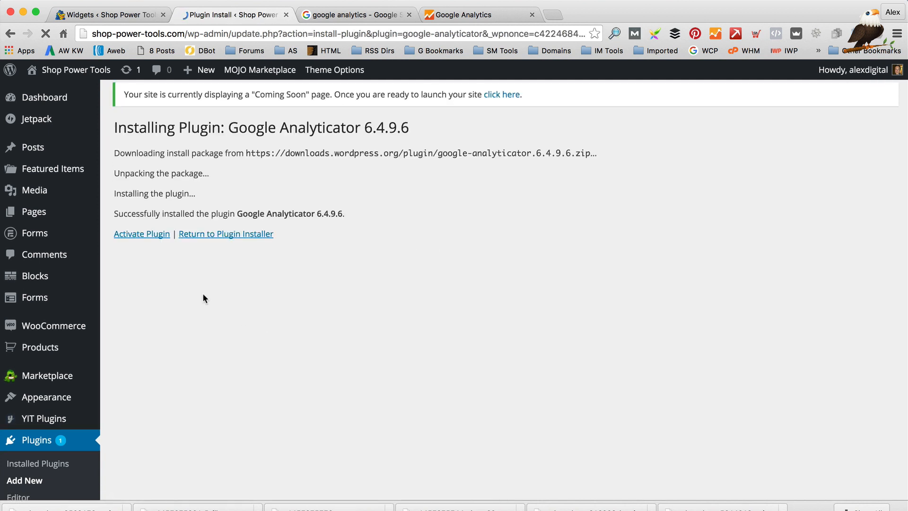
{"action": "left_click", "coordinate": [148, 236]}
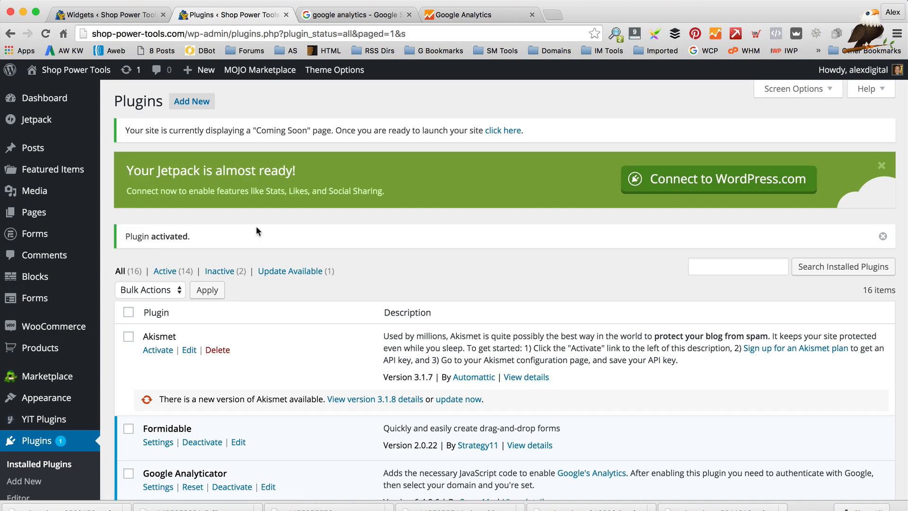
{"action": "scroll", "coordinate": [256, 225], "scroll_direction": "down", "scroll_amount": 5}
{"action": "scroll", "coordinate": [259, 224], "scroll_direction": "down", "scroll_amount": 4}
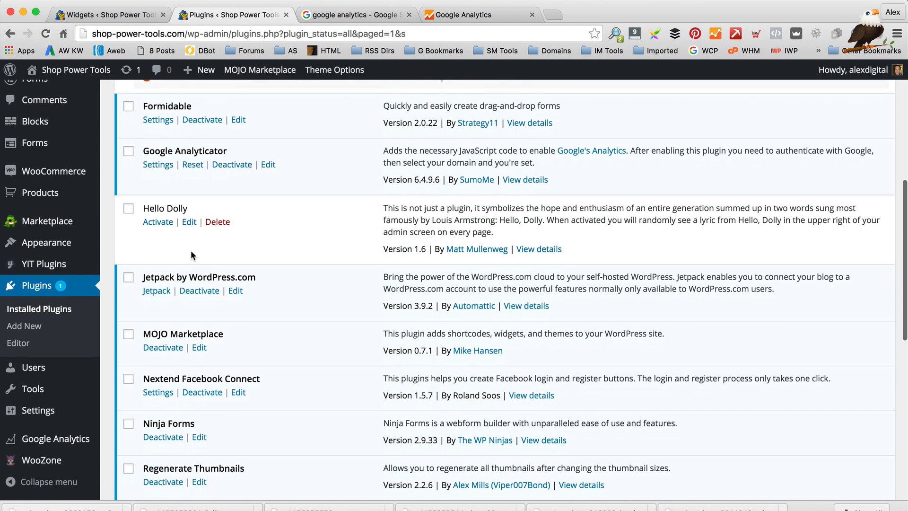
{"action": "mouse_move", "coordinate": [57, 439]}
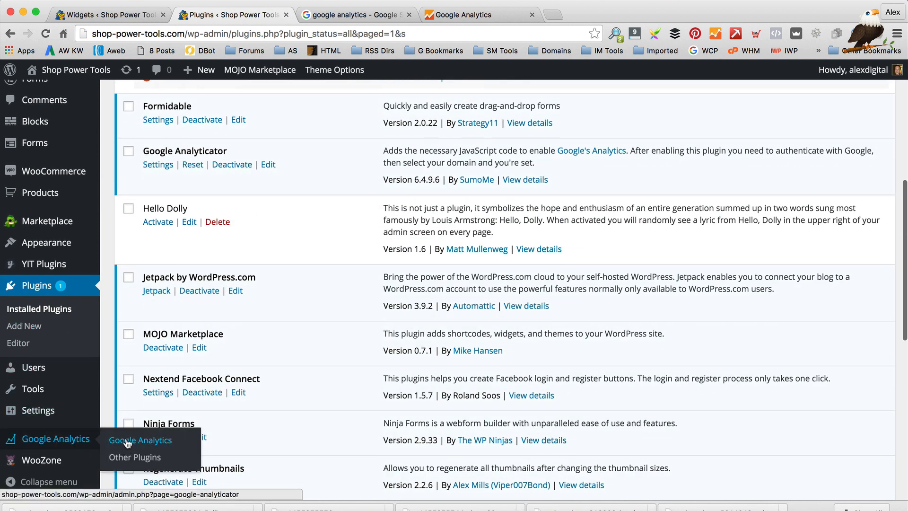
{"action": "left_click", "coordinate": [128, 443]}
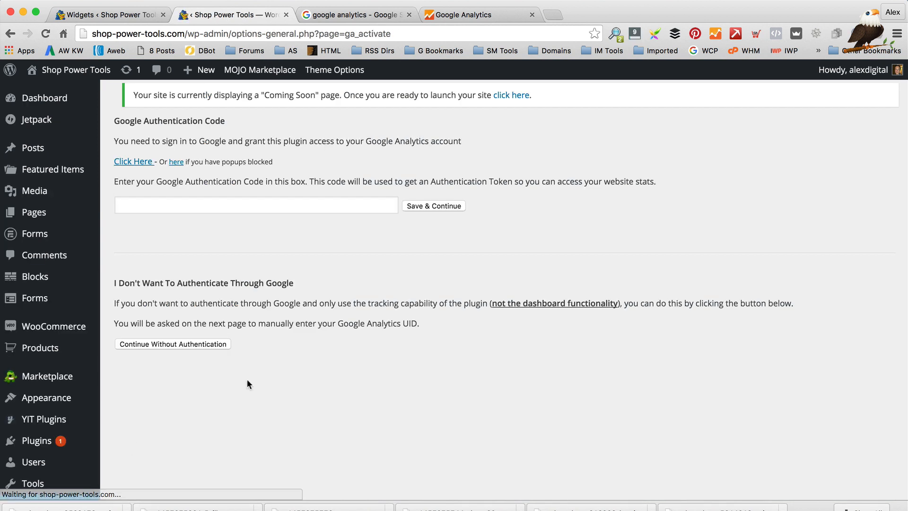
- Authorize Google Analyticator with Google and submit the copied authentication code
{"action": "left_click", "coordinate": [139, 164]}
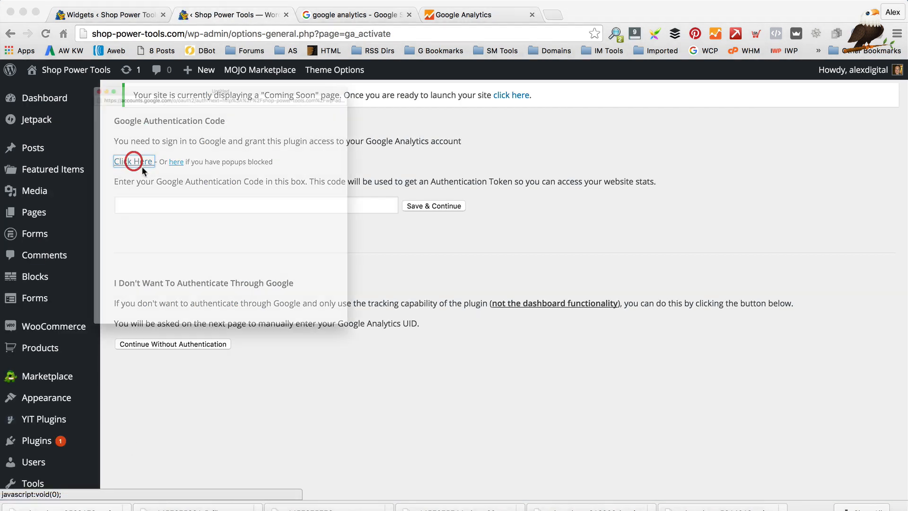
{"action": "left_click", "coordinate": [348, 291]}
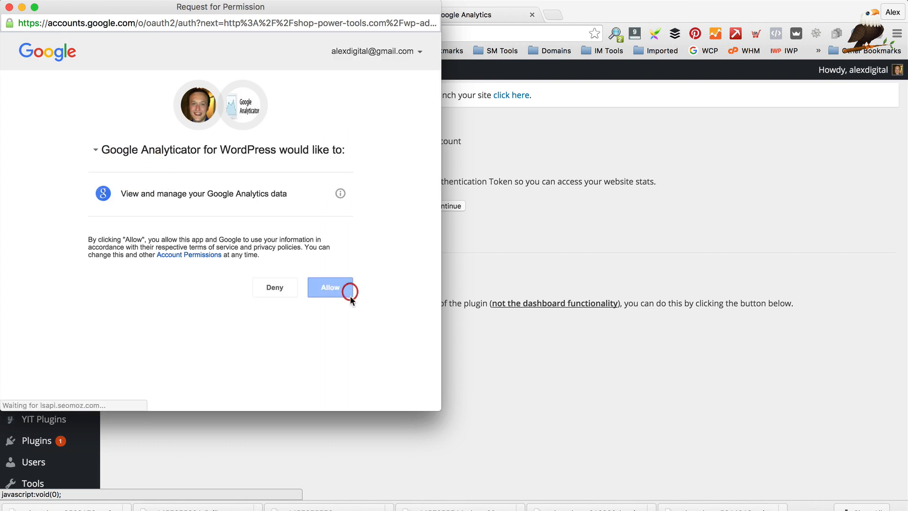
{"action": "left_click", "coordinate": [99, 92]}
{"action": "key", "text": "super+c"}
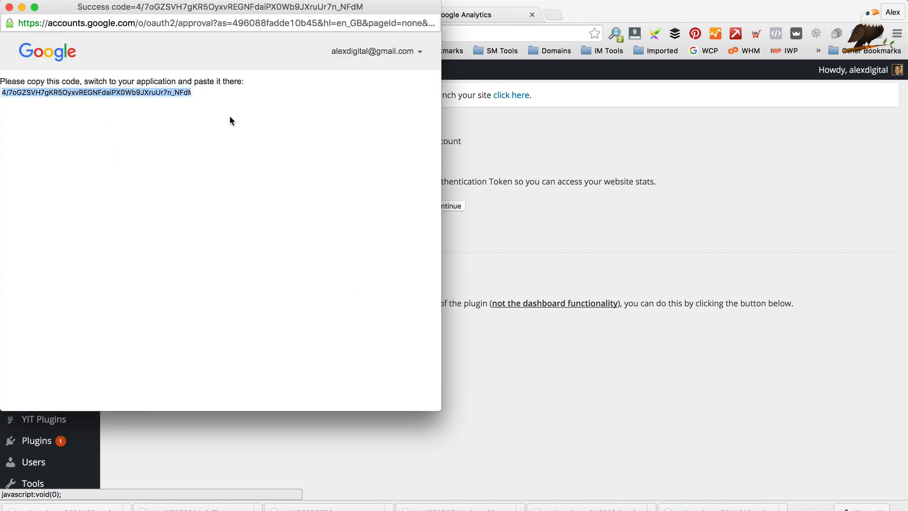
{"action": "left_click", "coordinate": [488, 120]}
{"action": "left_click", "coordinate": [270, 205]}
{"action": "key", "text": "super+v"}
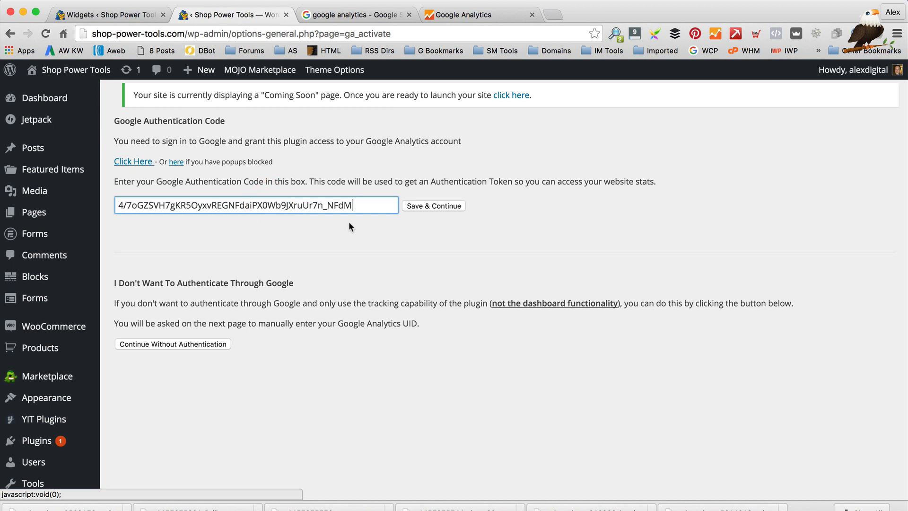
{"action": "left_click", "coordinate": [417, 206]}
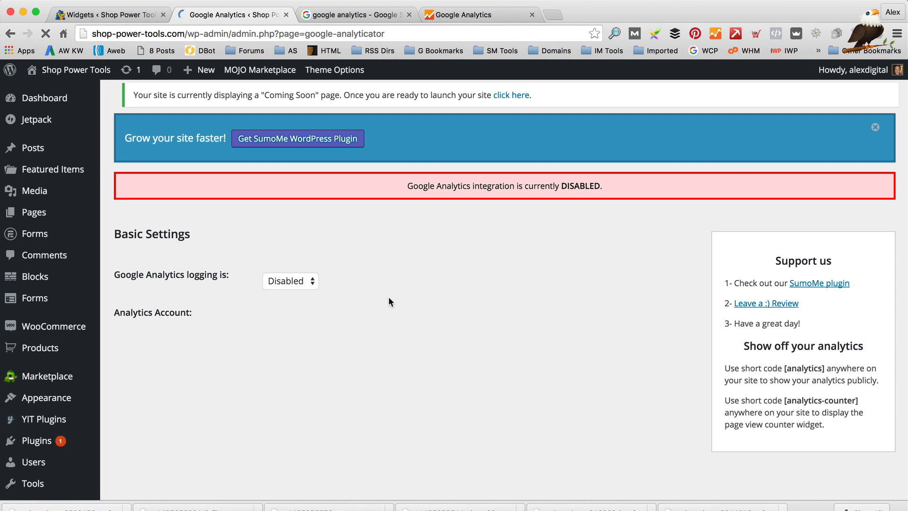
- Select the Shop Power Tools DOT COM account, set logging to Enabled, and save the settings
{"action": "scroll", "coordinate": [369, 293], "scroll_direction": "down", "scroll_amount": 3}
{"action": "left_click", "coordinate": [336, 261]}
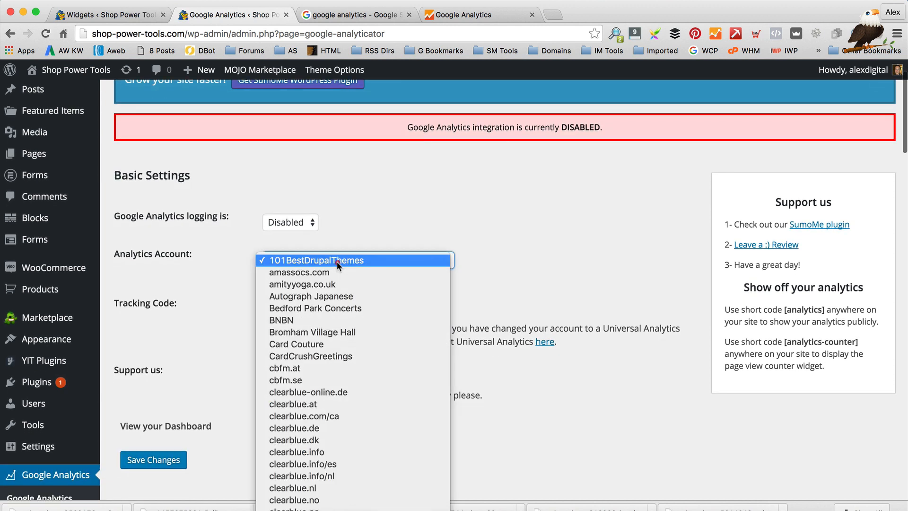
{"action": "scroll", "coordinate": [340, 261], "scroll_direction": "down", "scroll_amount": 10}
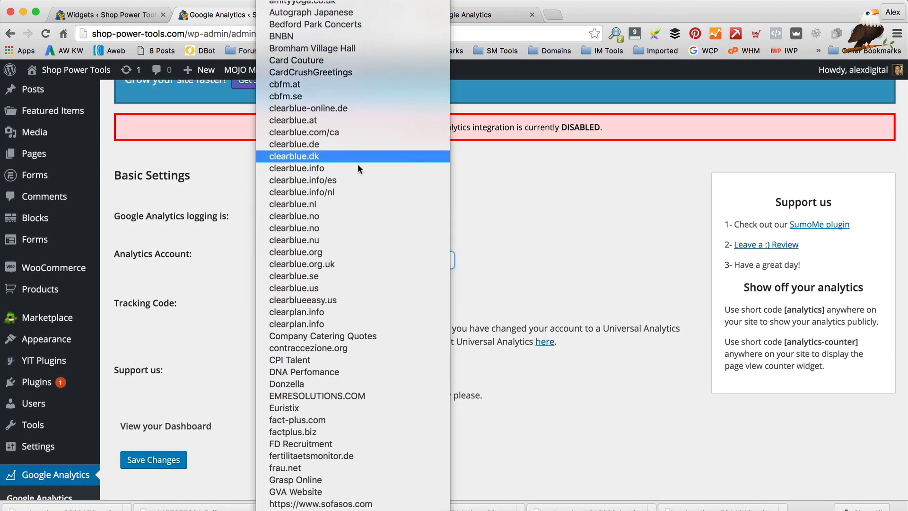
{"action": "scroll", "coordinate": [347, 296], "scroll_direction": "down", "scroll_amount": 9}
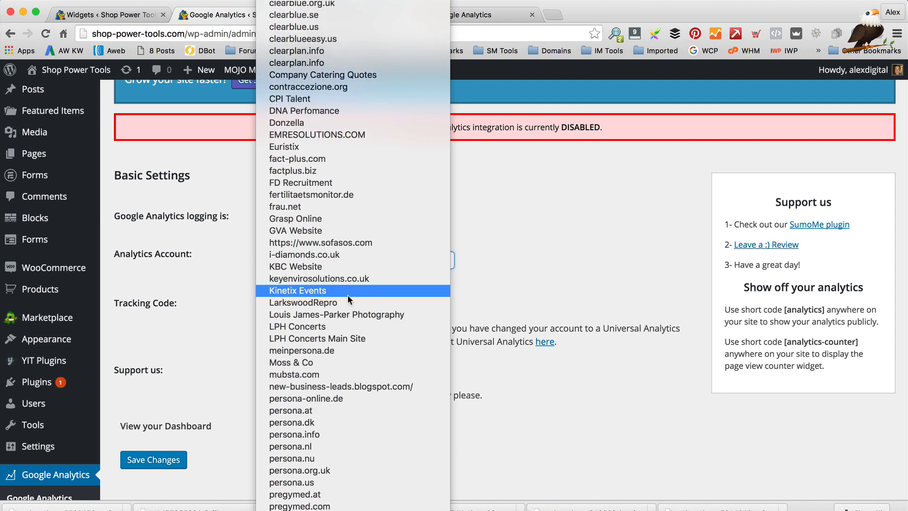
{"action": "scroll", "coordinate": [347, 298], "scroll_direction": "down", "scroll_amount": 7}
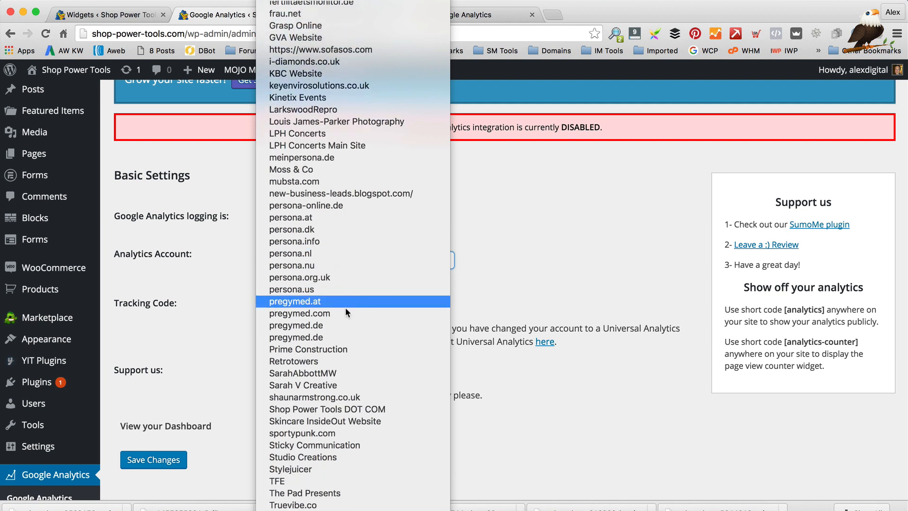
{"action": "left_click", "coordinate": [336, 409]}
{"action": "left_click", "coordinate": [305, 222]}
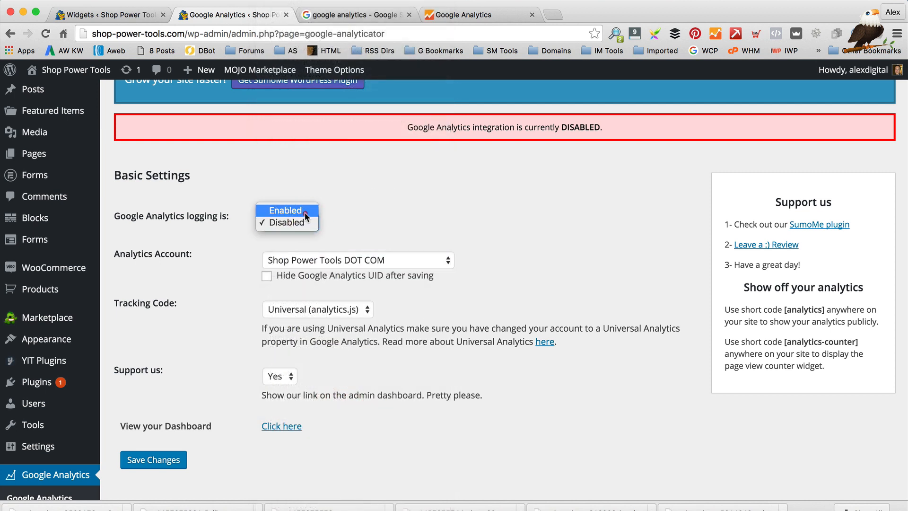
{"action": "left_click", "coordinate": [305, 212]}
{"action": "left_click", "coordinate": [155, 462]}
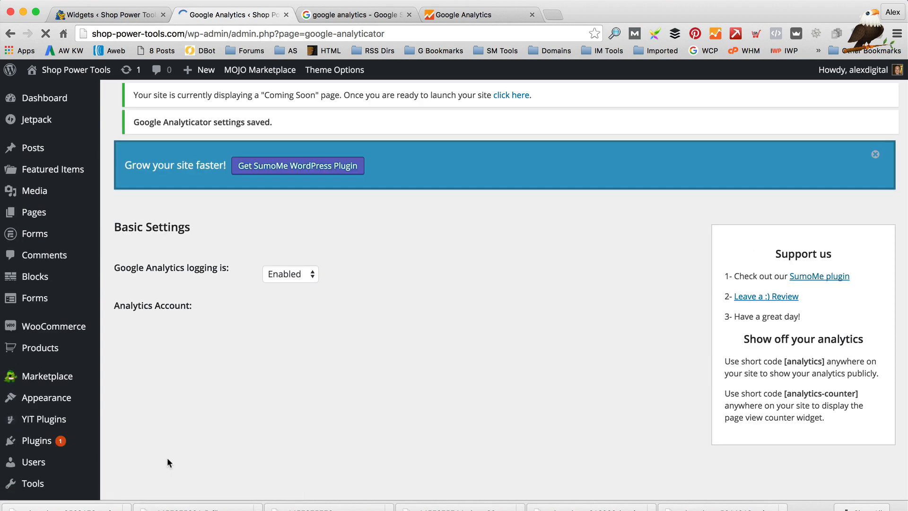
{"action": "left_click", "coordinate": [477, 15]}
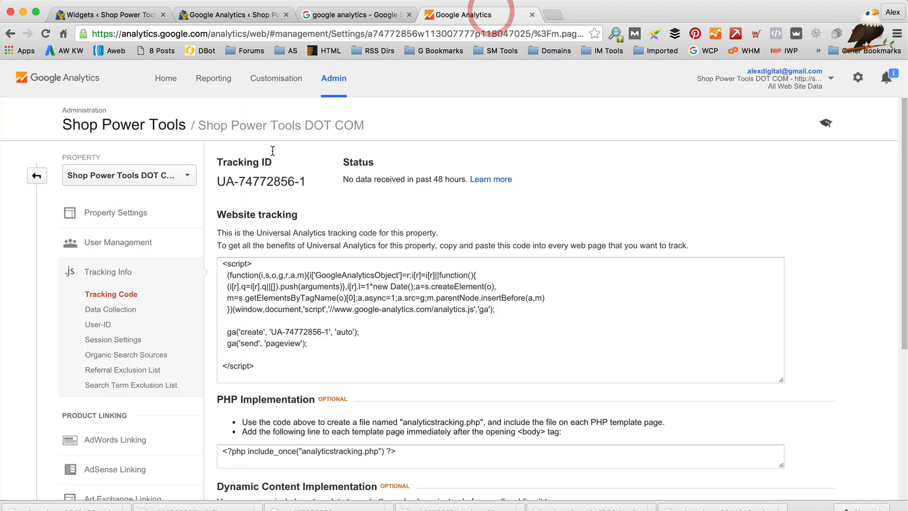
- Check the zero-session Audience Overview report, then return to WordPress Plugins > Add New
{"action": "left_click", "coordinate": [213, 79]}
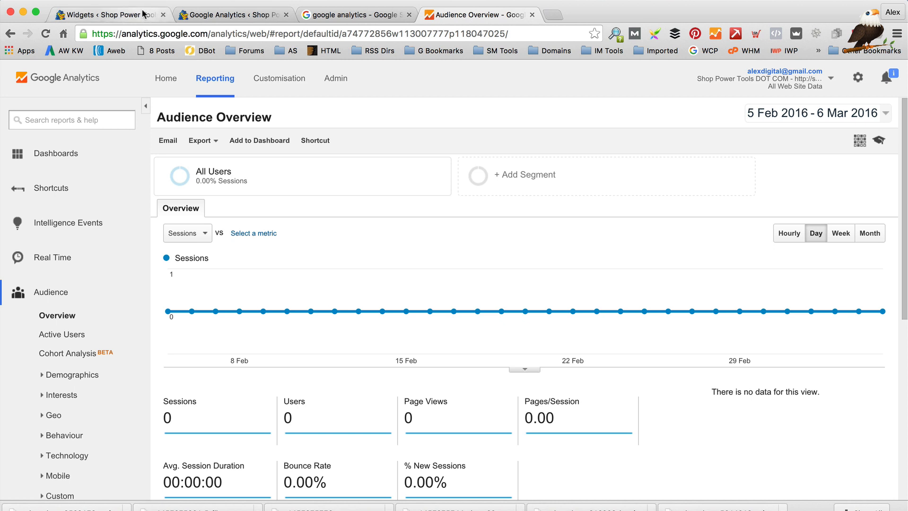
{"action": "left_click", "coordinate": [136, 17]}
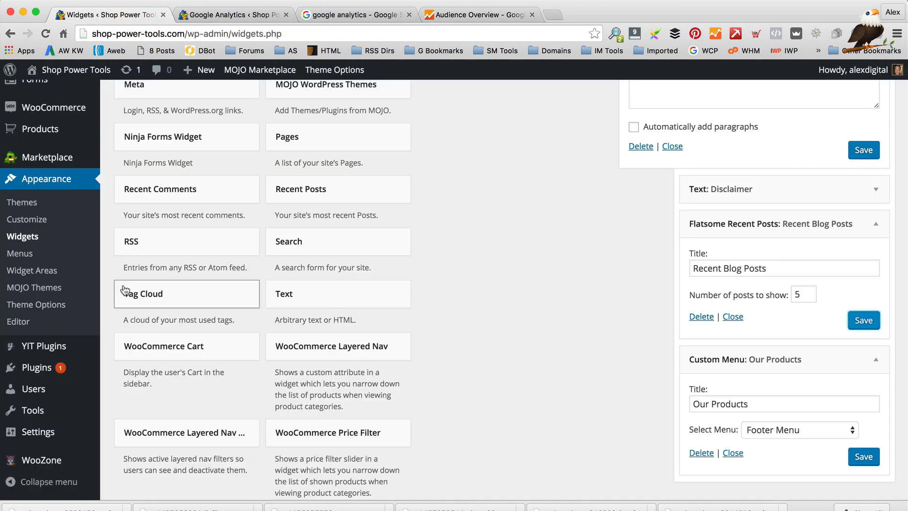
{"action": "scroll", "coordinate": [90, 284], "scroll_direction": "down", "scroll_amount": 5}
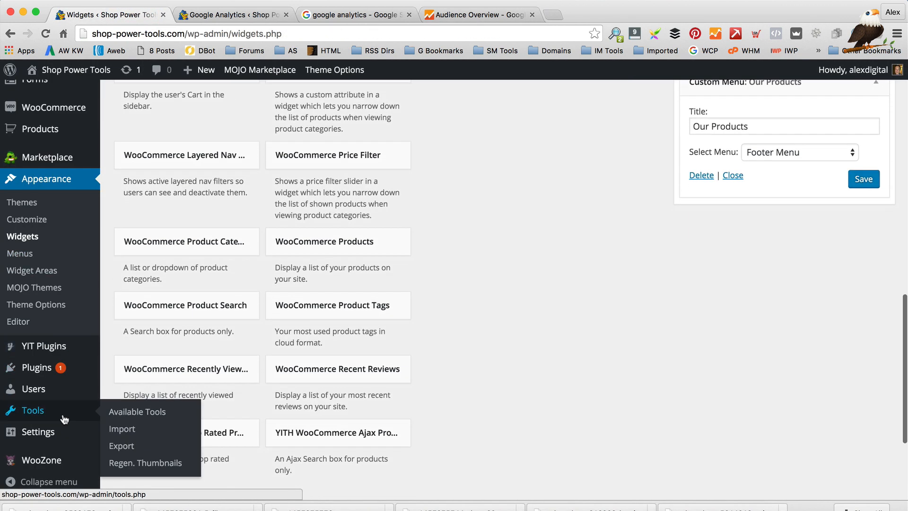
{"action": "mouse_move", "coordinate": [75, 369]}
{"action": "left_click", "coordinate": [135, 386]}
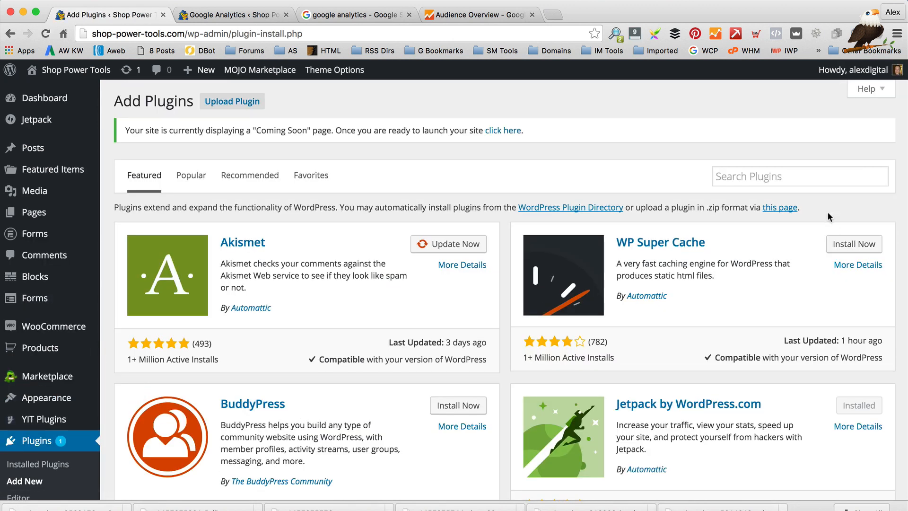
- Search the plugin directory for 'yoast seo', then install and activate Yoast SEO
{"action": "left_click", "coordinate": [804, 178]}
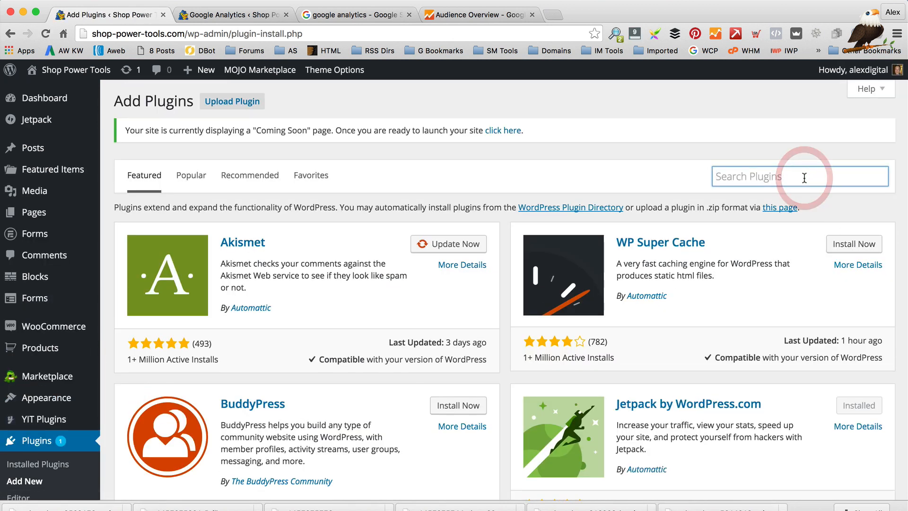
{"action": "type", "text": "ypa"}
{"action": "key", "text": "BackSpace"}
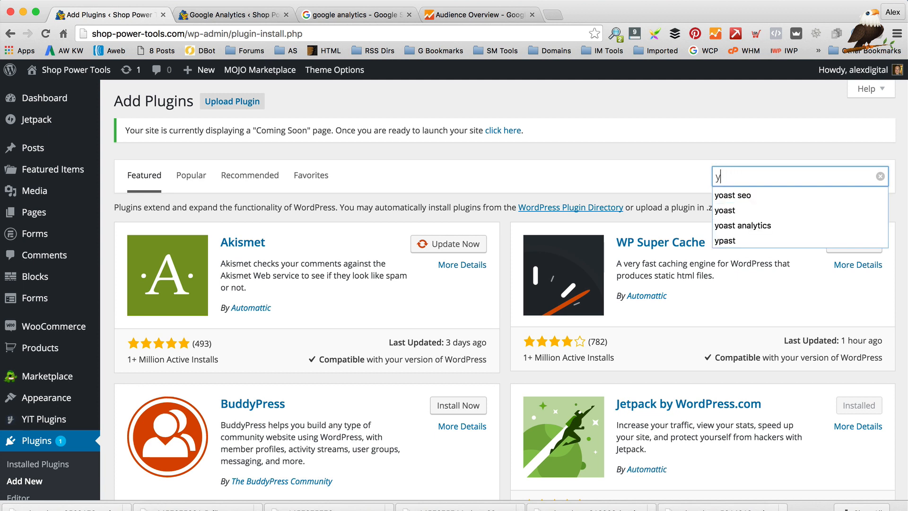
{"action": "type", "text": "oast seo"}
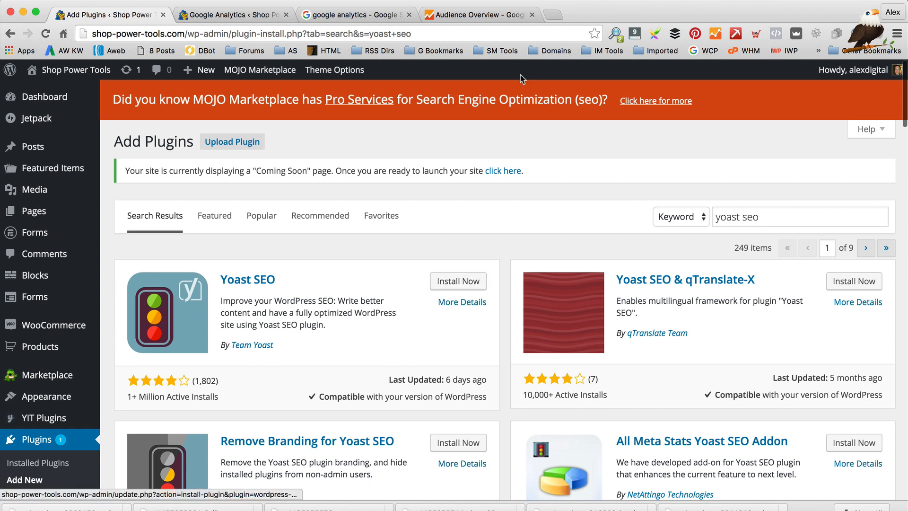
{"action": "left_click", "coordinate": [457, 282]}
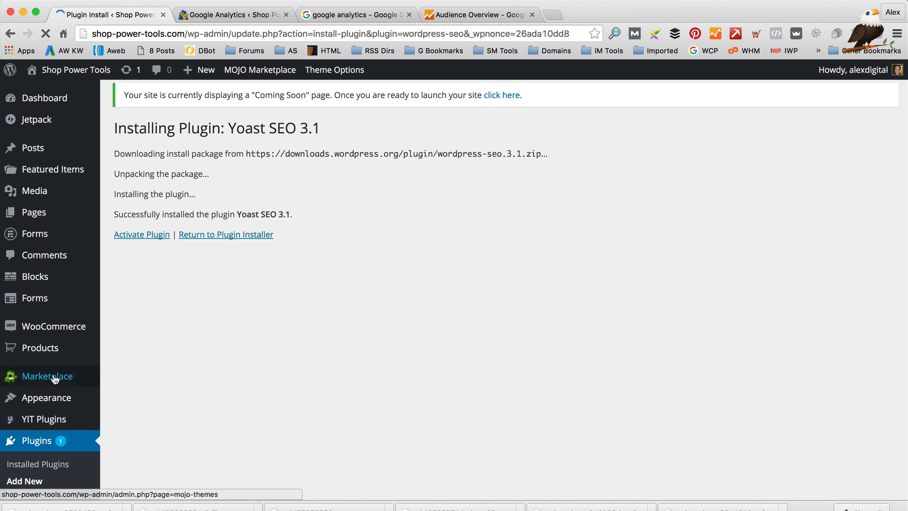
{"action": "left_click", "coordinate": [150, 234]}
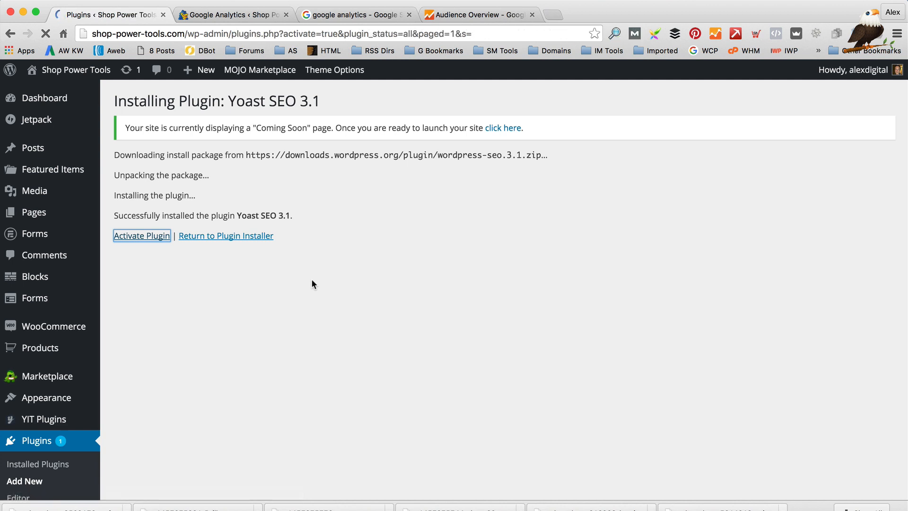
- Dismiss the Yoast welcome tour and visit the live Shop Power Tools home page
{"action": "scroll", "coordinate": [311, 282], "scroll_direction": "down", "scroll_amount": 5}
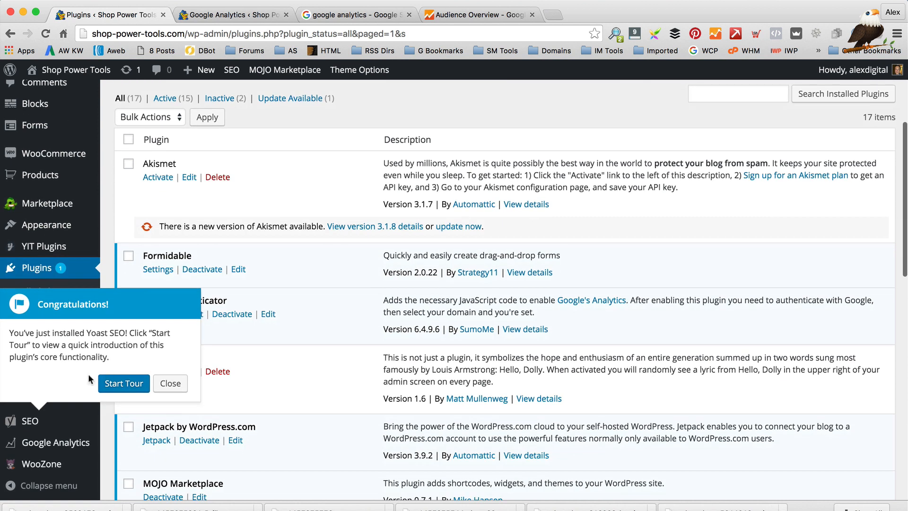
{"action": "left_click", "coordinate": [170, 383]}
{"action": "scroll", "coordinate": [150, 336], "scroll_direction": "down", "scroll_amount": 3}
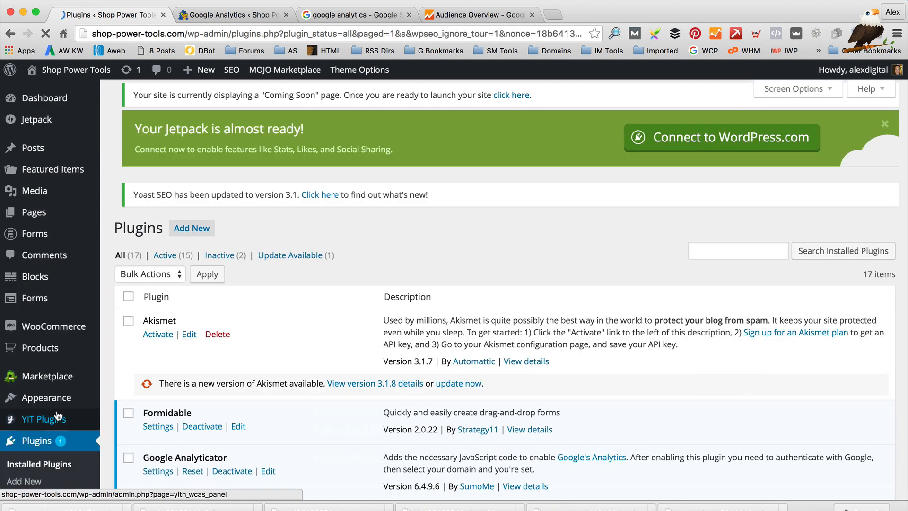
{"action": "scroll", "coordinate": [79, 414], "scroll_direction": "down", "scroll_amount": 6}
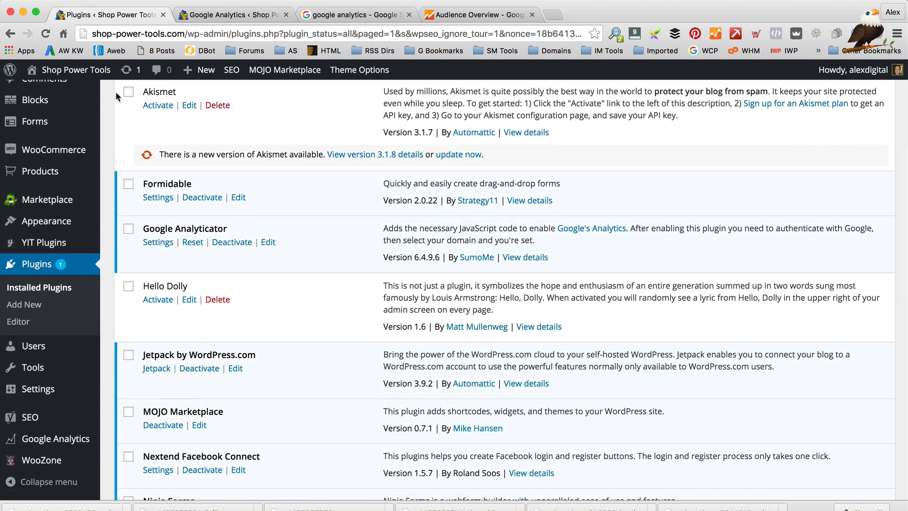
{"action": "mouse_move", "coordinate": [86, 74]}
{"action": "left_click", "coordinate": [81, 93]}
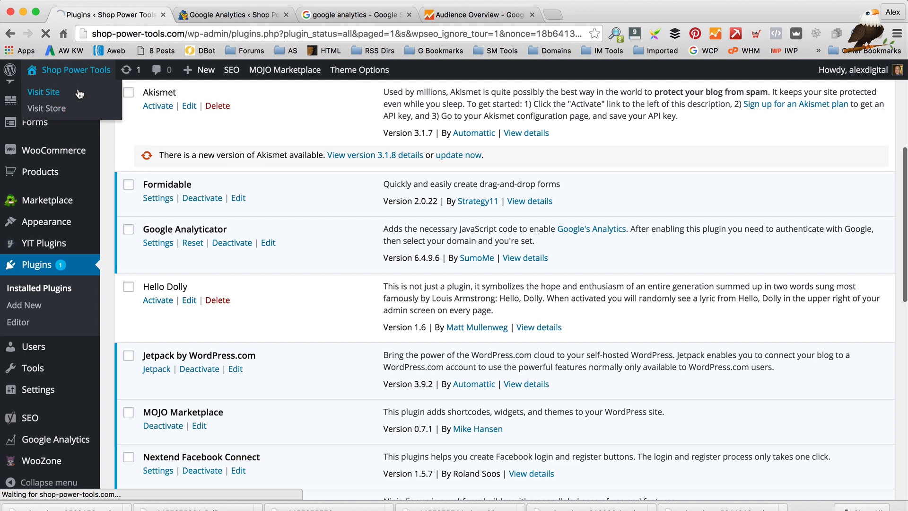
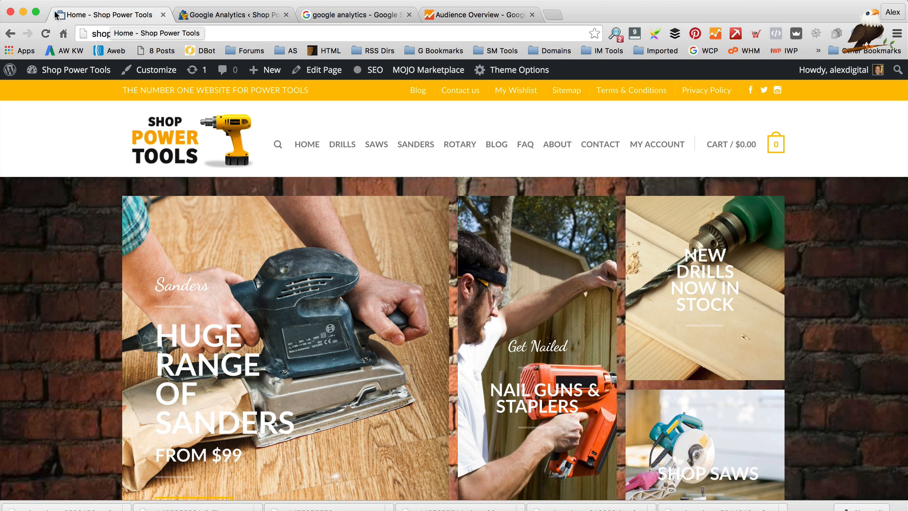
- Edit the Home page from the admin bar and open its Yoast SEO snippet editor
{"action": "left_click", "coordinate": [326, 71]}
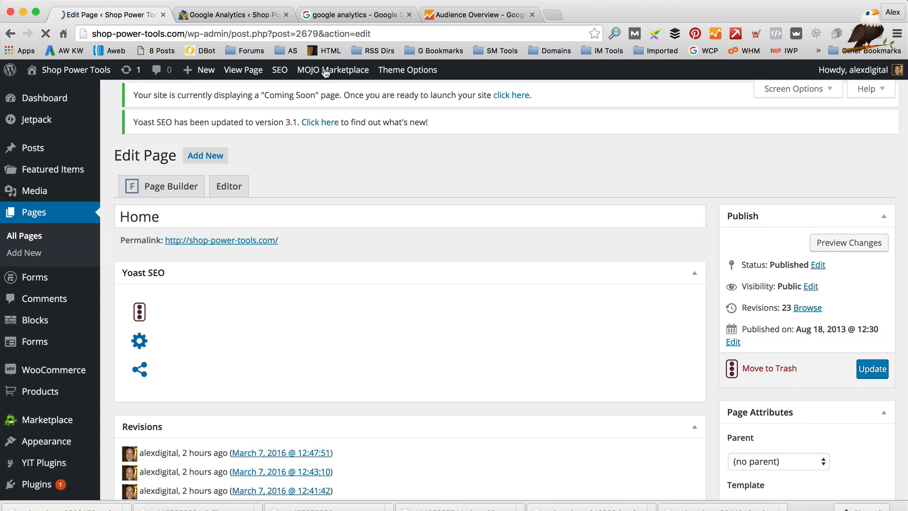
{"action": "scroll", "coordinate": [92, 225], "scroll_direction": "down", "scroll_amount": 5}
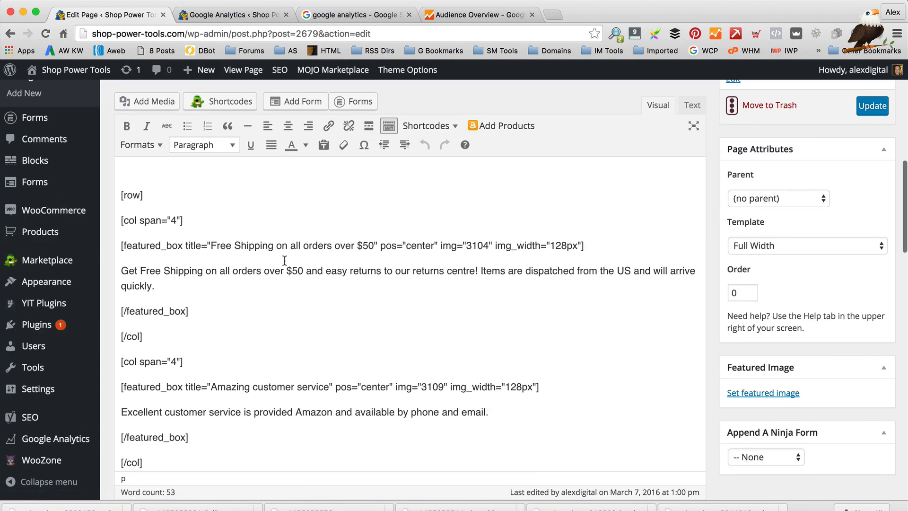
{"action": "scroll", "coordinate": [112, 255], "scroll_direction": "down", "scroll_amount": 10}
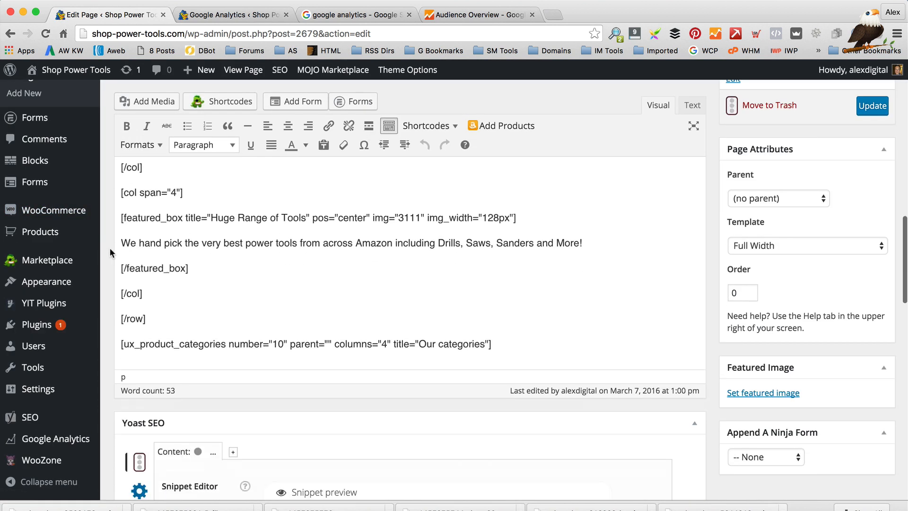
{"action": "scroll", "coordinate": [112, 255], "scroll_direction": "down", "scroll_amount": 2}
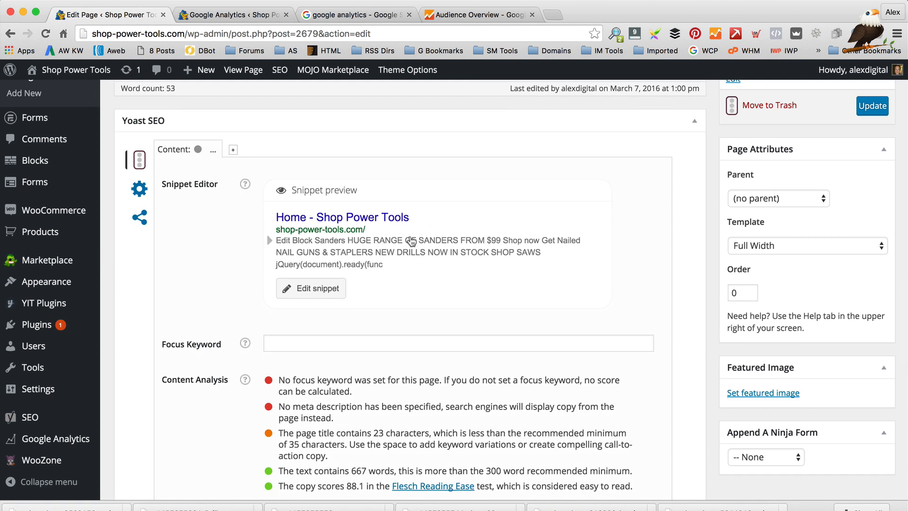
{"action": "left_click", "coordinate": [315, 220]}
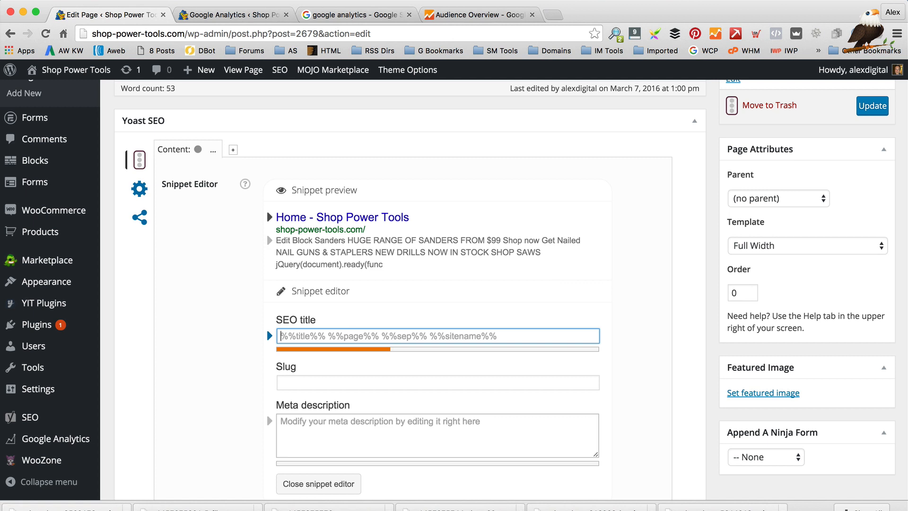
- Enter the SEO title 'Power Tools - Drills - Saws - Sanders & More - Shop Power Tools'
{"action": "type", "text": "Power Tools"}
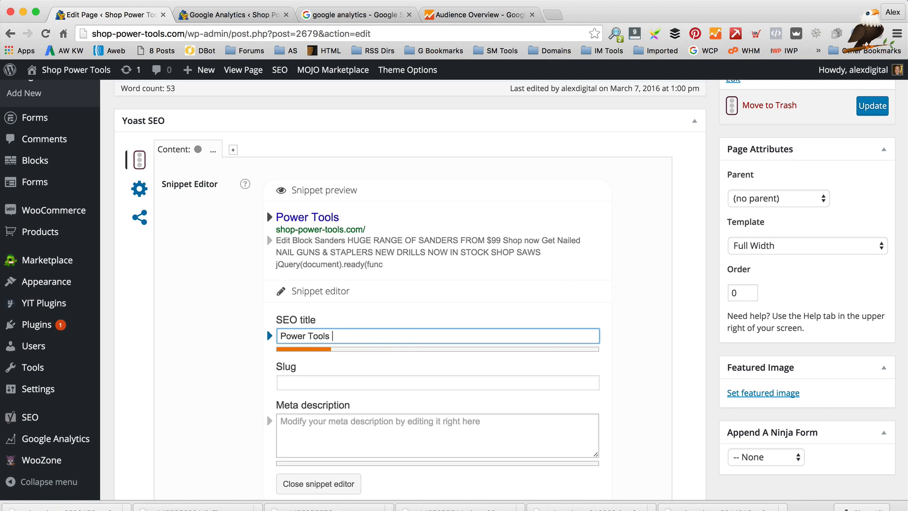
{"action": "type", "text": " - Drills"}
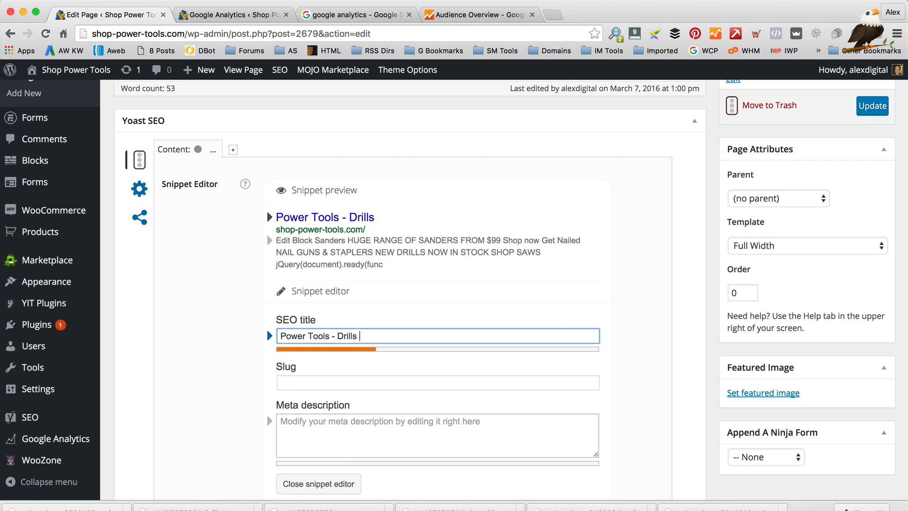
{"action": "type", "text": " - Saws - Sanders"}
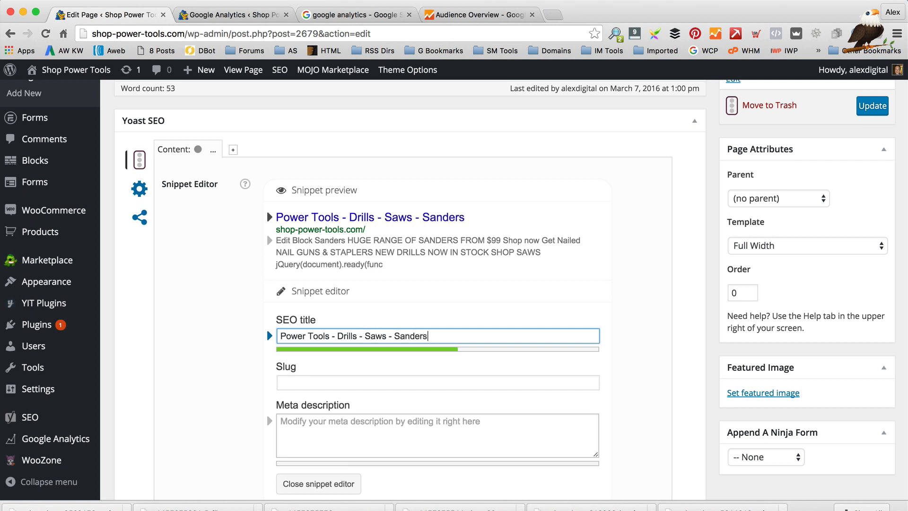
{"action": "type", "text": " & More "}
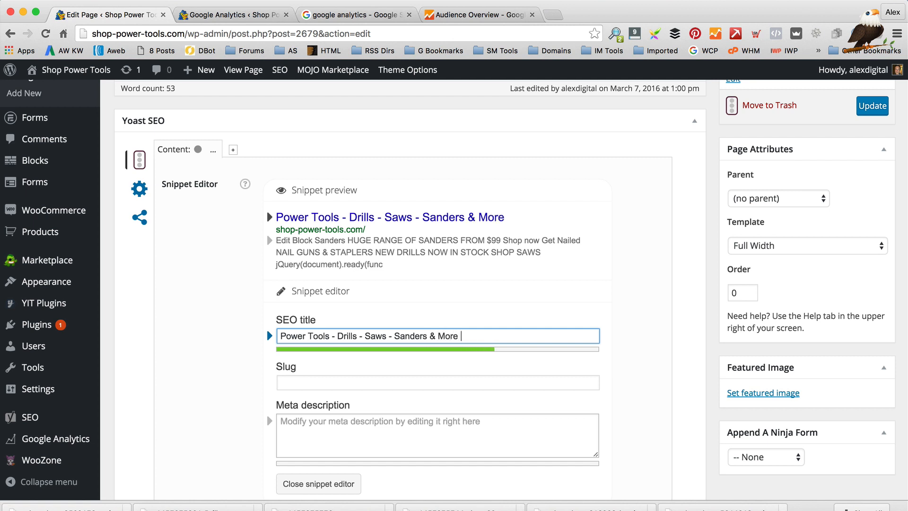
{"action": "type", "text": "- Shop Power Tools"}
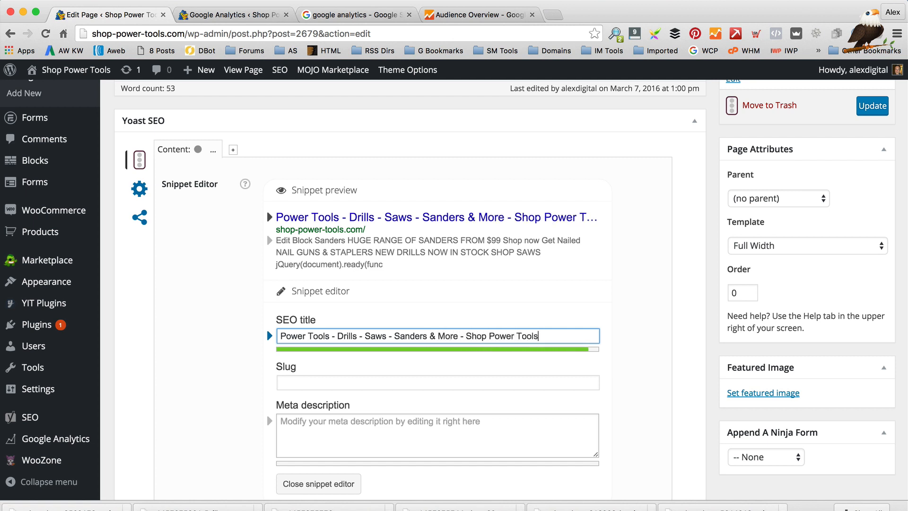
{"action": "key", "text": "Tab"}
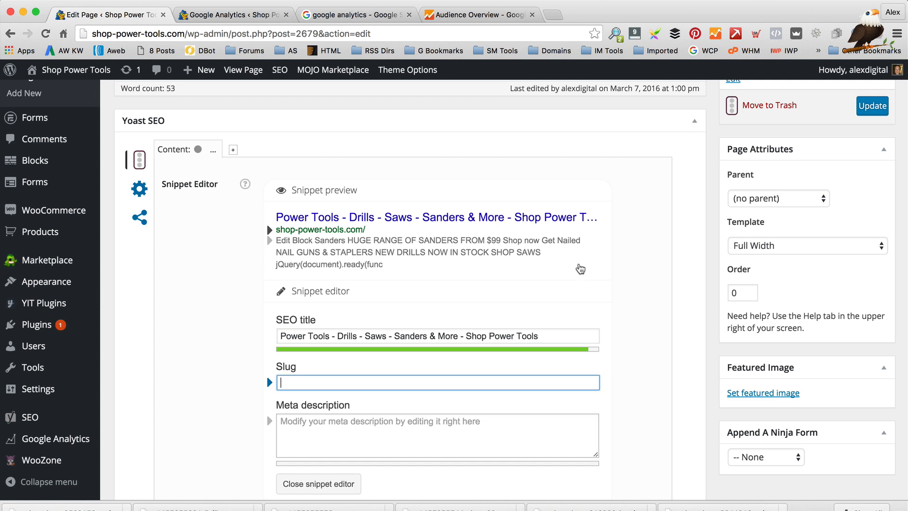
{"action": "scroll", "coordinate": [555, 269], "scroll_direction": "down", "scroll_amount": 1}
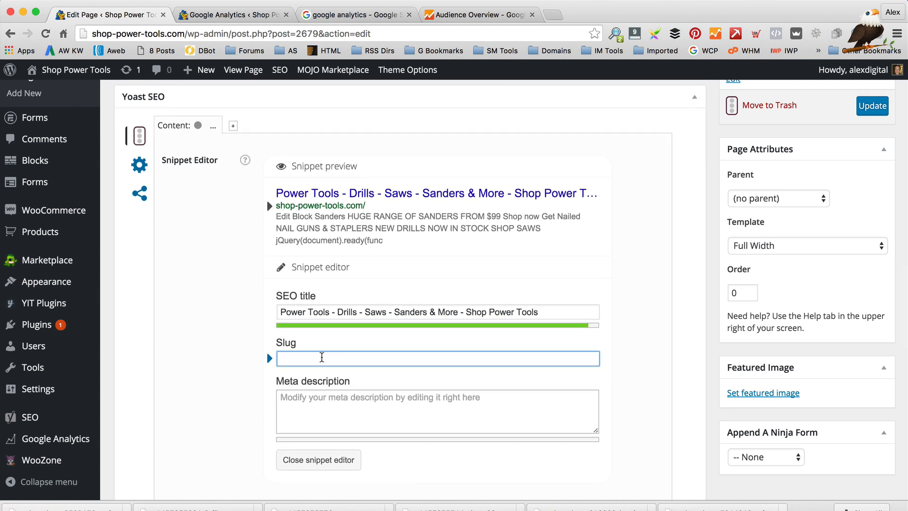
{"action": "scroll", "coordinate": [330, 359], "scroll_direction": "down", "scroll_amount": 5}
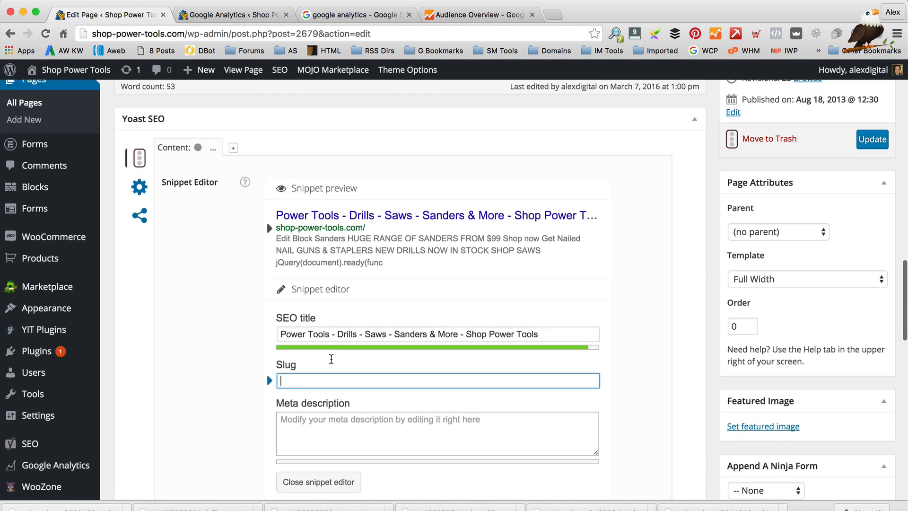
{"action": "scroll", "coordinate": [332, 362], "scroll_direction": "down", "scroll_amount": 1}
{"action": "left_click", "coordinate": [321, 402]}
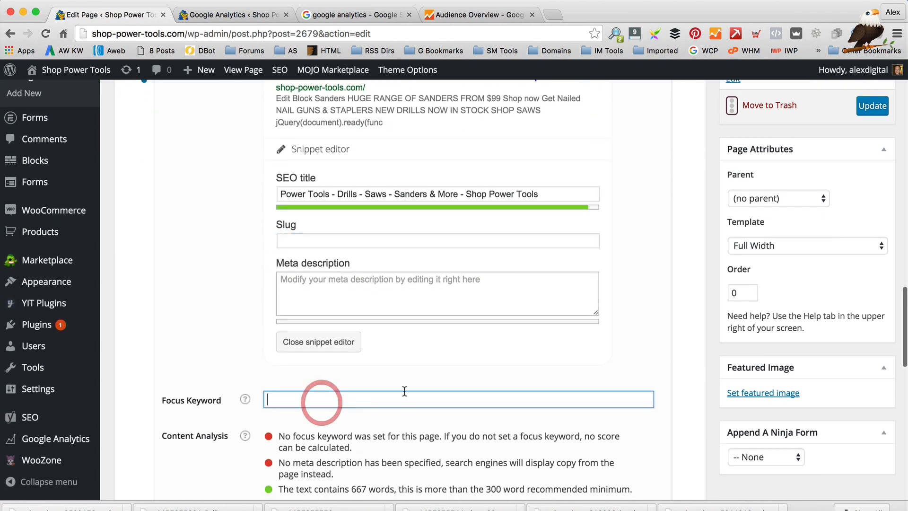
- Set 'Power Tools' as the Yoast focus keyword and review the content analysis results
{"action": "type", "text": "Power Too"}
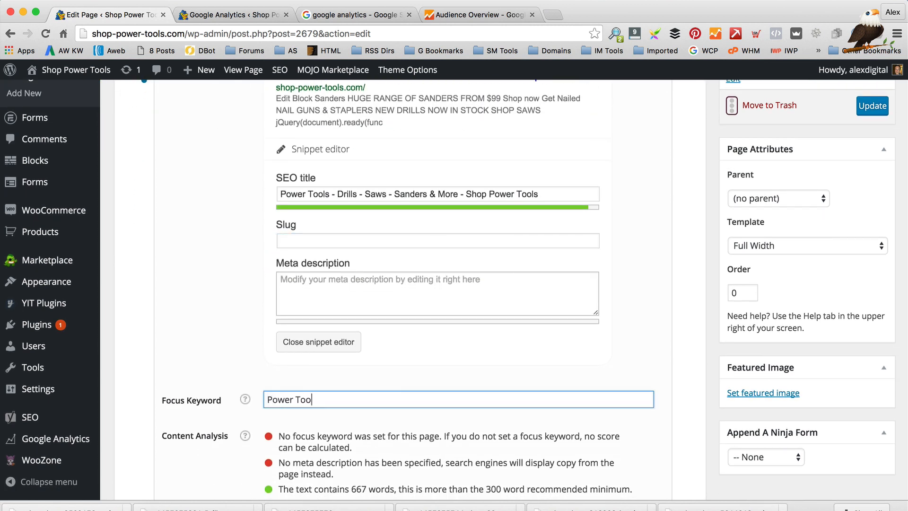
{"action": "type", "text": "ls"}
{"action": "scroll", "coordinate": [391, 381], "scroll_direction": "down", "scroll_amount": 7}
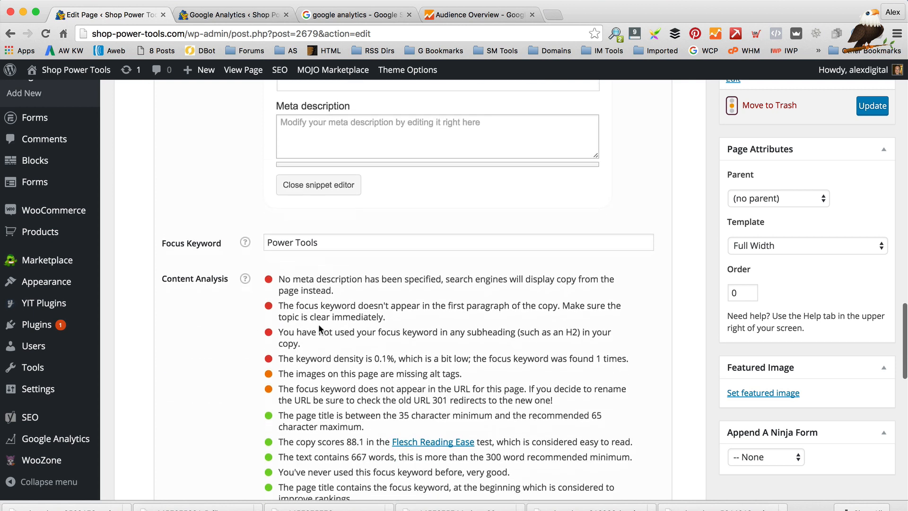
{"action": "scroll", "coordinate": [320, 329], "scroll_direction": "down", "scroll_amount": 1}
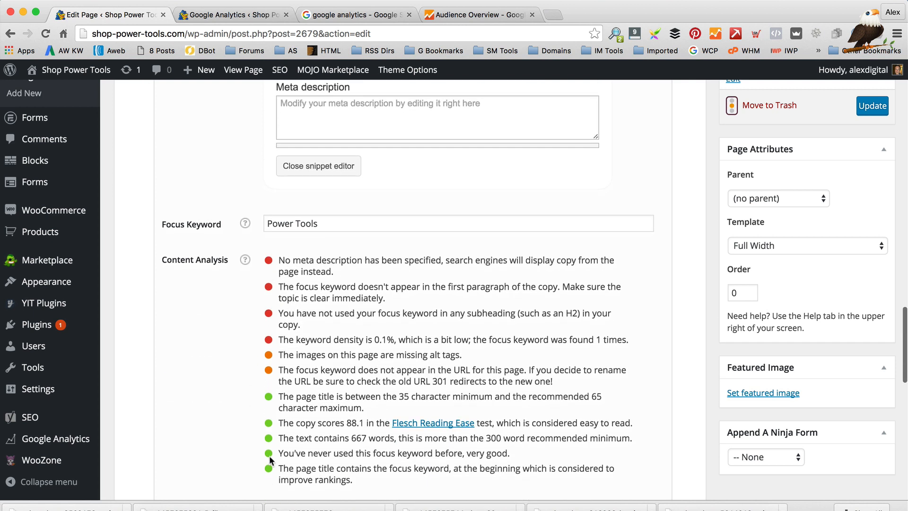
{"action": "scroll", "coordinate": [357, 262], "scroll_direction": "up", "scroll_amount": 3}
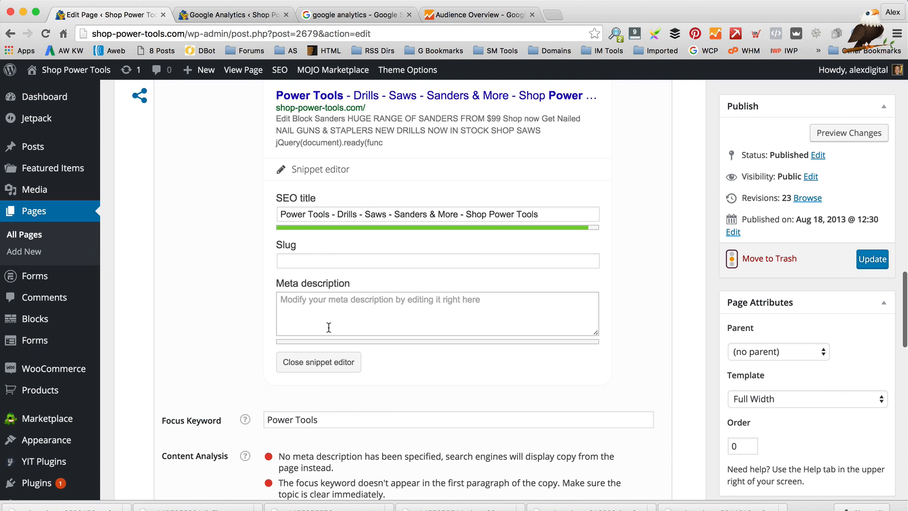
{"action": "scroll", "coordinate": [366, 400], "scroll_direction": "up", "scroll_amount": 2}
{"action": "scroll", "coordinate": [286, 367], "scroll_direction": "down", "scroll_amount": 1}
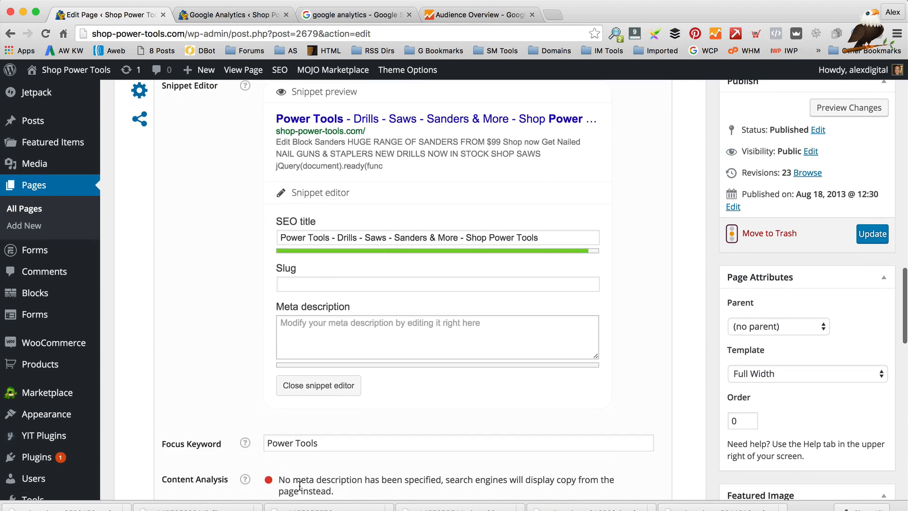
{"action": "scroll", "coordinate": [395, 410], "scroll_direction": "down", "scroll_amount": 1}
{"action": "scroll", "coordinate": [389, 401], "scroll_direction": "up", "scroll_amount": 2}
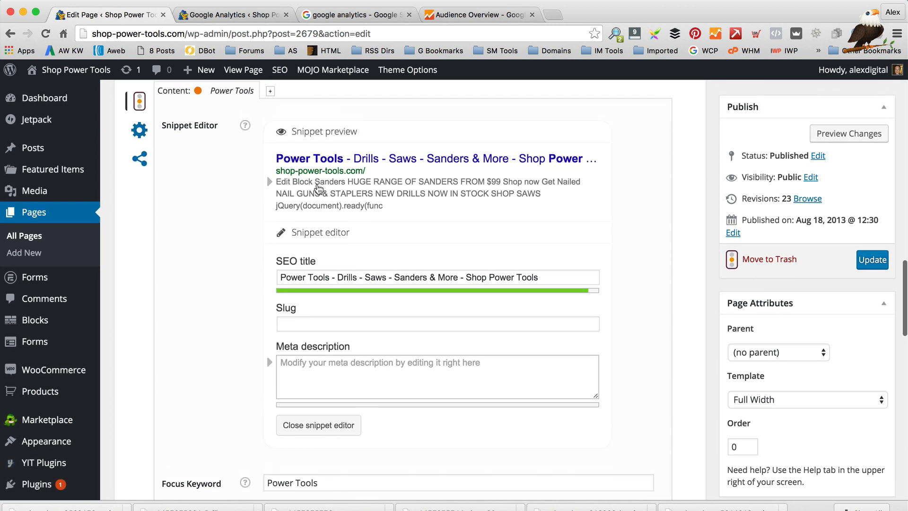
{"action": "left_click", "coordinate": [321, 382]}
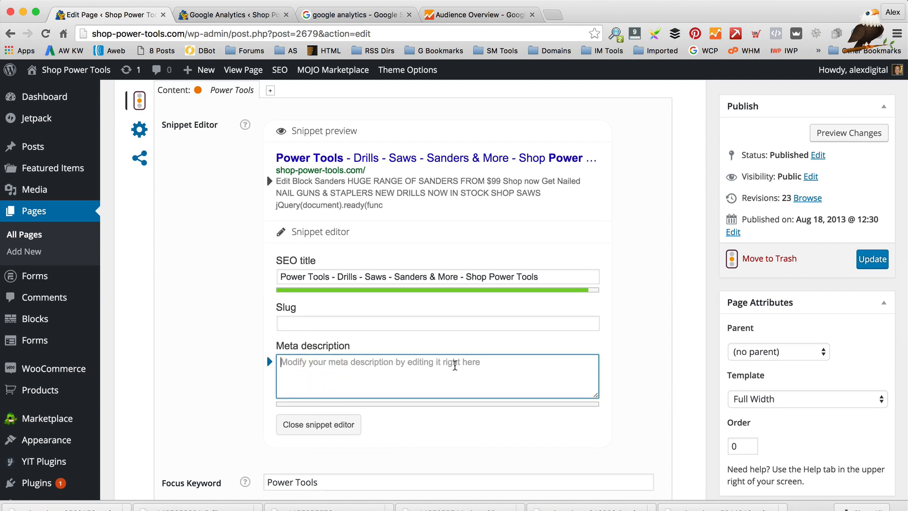
- Write the 'A wide range of Power Tools hand picked…' meta description and update the page
{"action": "type", "text": "A wid"}
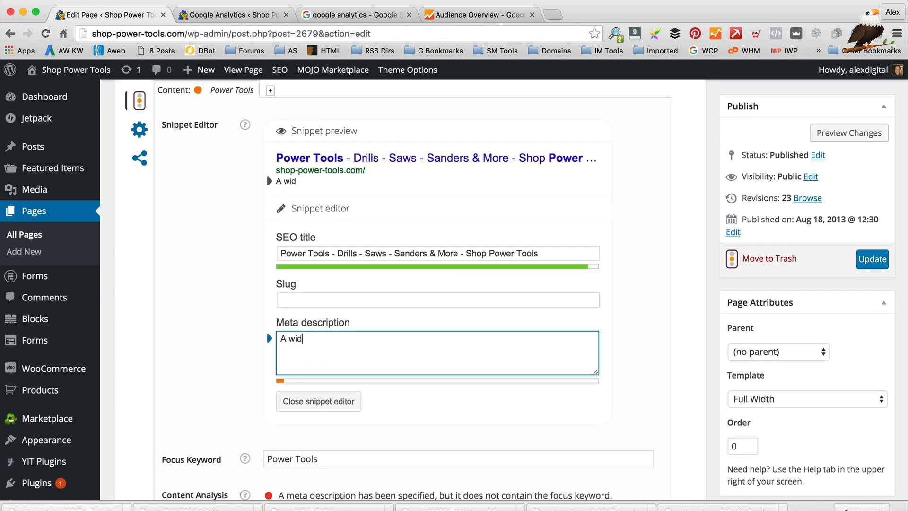
{"action": "type", "text": "e range of Power To"}
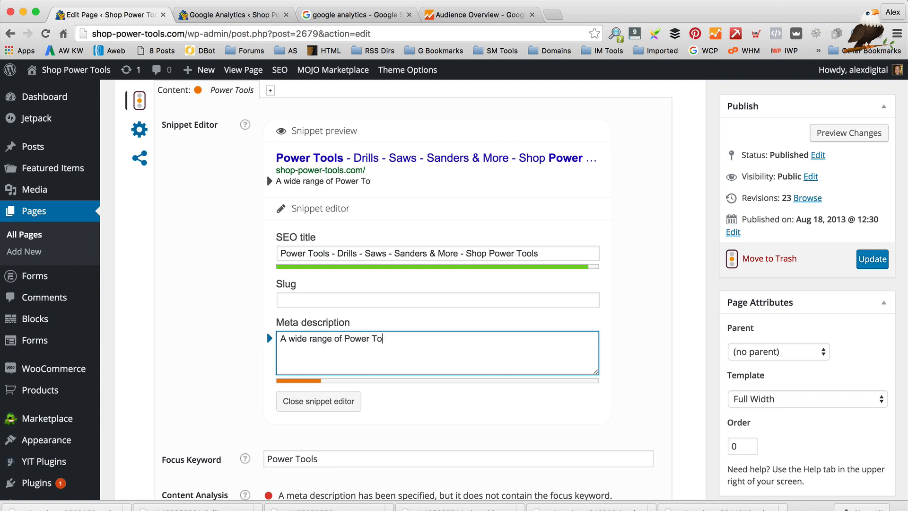
{"action": "type", "text": "ols"}
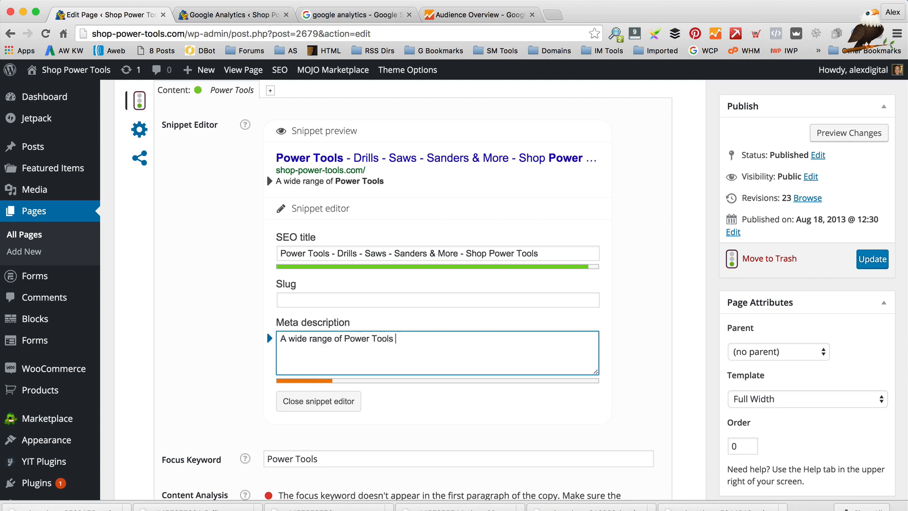
{"action": "type", "text": " hand pciked just for you"}
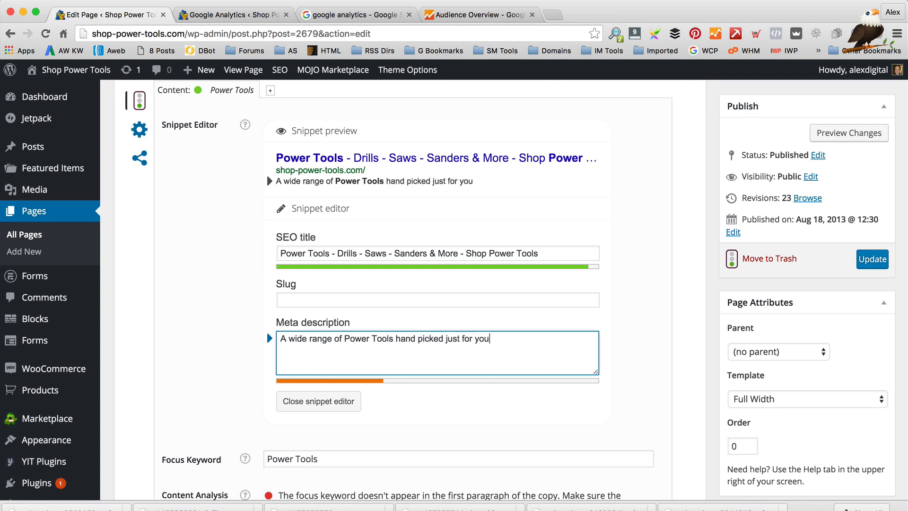
{"action": "type", "text": " including Drills, Saw"}
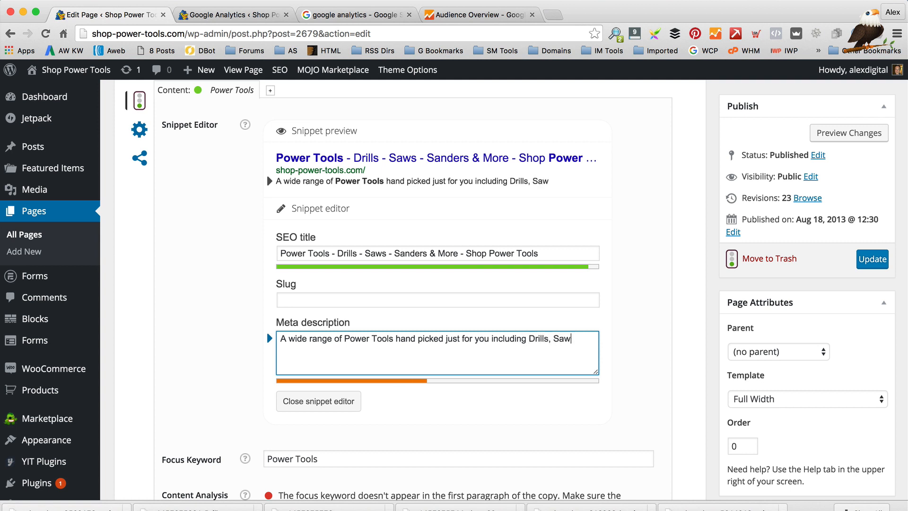
{"action": "type", "text": "s, Sanders,"}
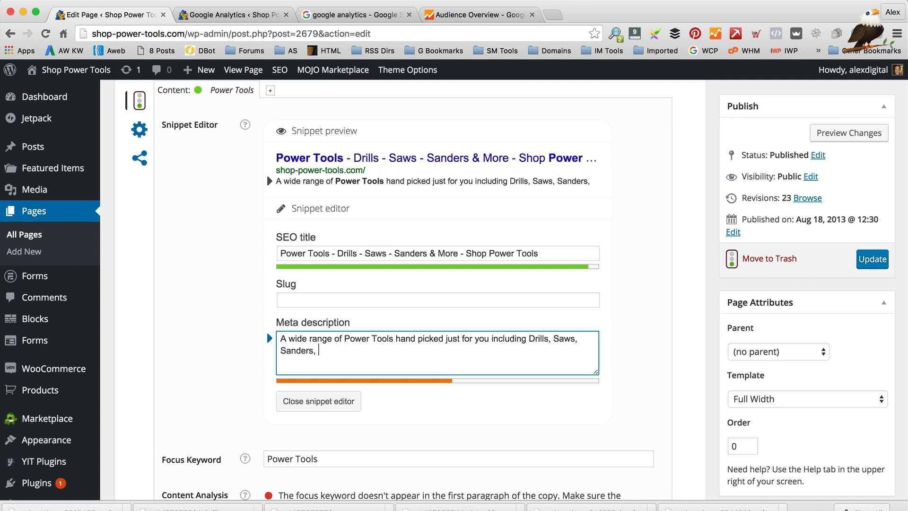
{"action": "type", "text": " Rotary"}
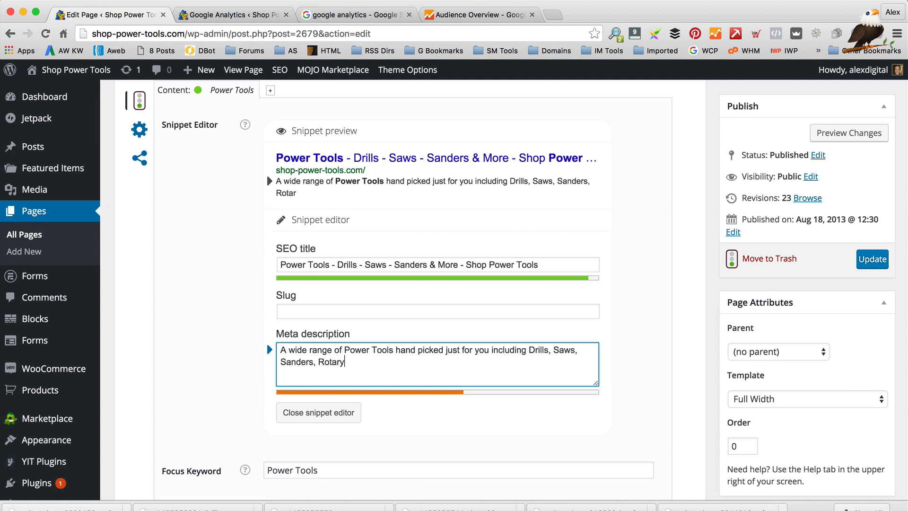
{"action": "type", "text": " Tools and MO"}
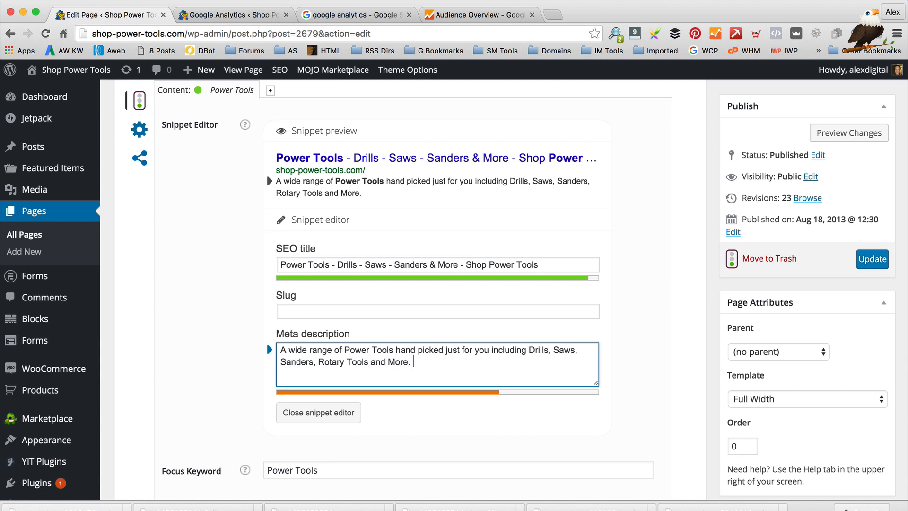
{"action": "type", "text": "re. Browse Today."}
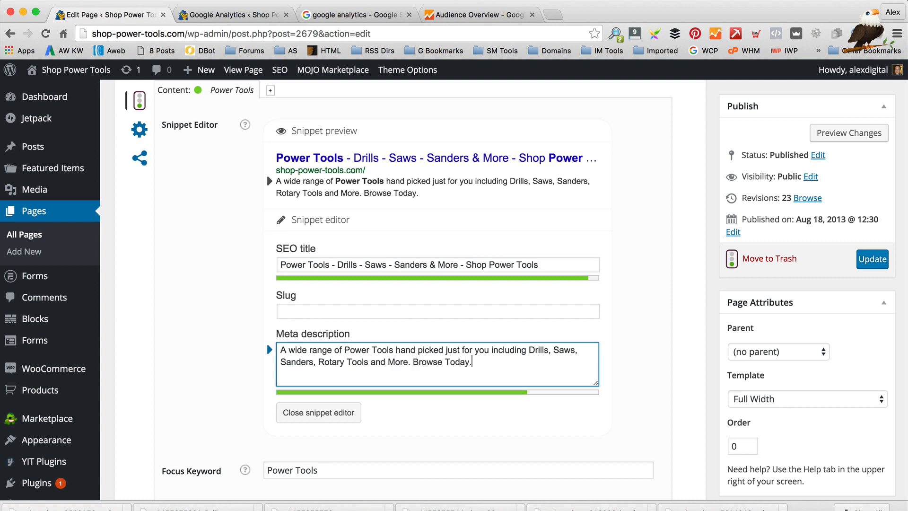
{"action": "scroll", "coordinate": [473, 257], "scroll_direction": "down", "scroll_amount": 3}
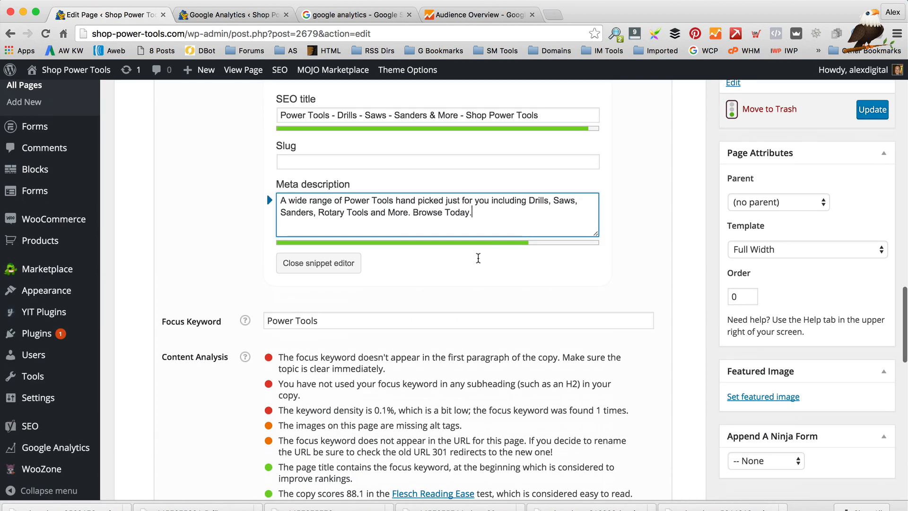
{"action": "scroll", "coordinate": [473, 274], "scroll_direction": "up", "scroll_amount": 6}
{"action": "scroll", "coordinate": [473, 273], "scroll_direction": "up", "scroll_amount": 10}
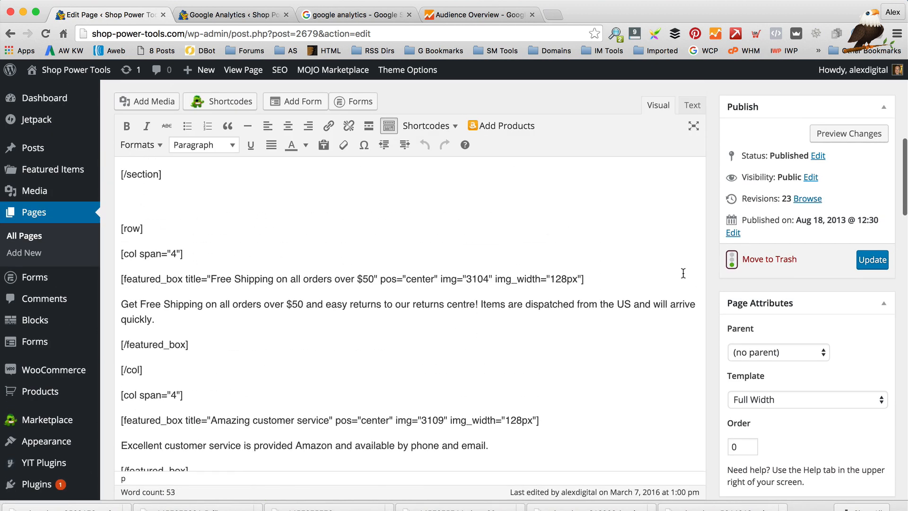
{"action": "left_click", "coordinate": [867, 260]}
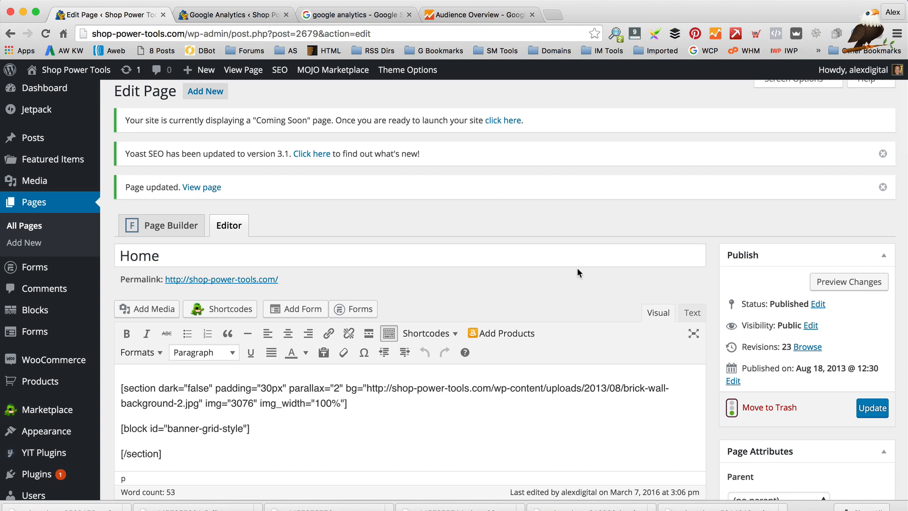
- Scroll the updated Home page edit screen to confirm the 'Page updated' notice
{"action": "scroll", "coordinate": [452, 201], "scroll_direction": "down", "scroll_amount": 3}
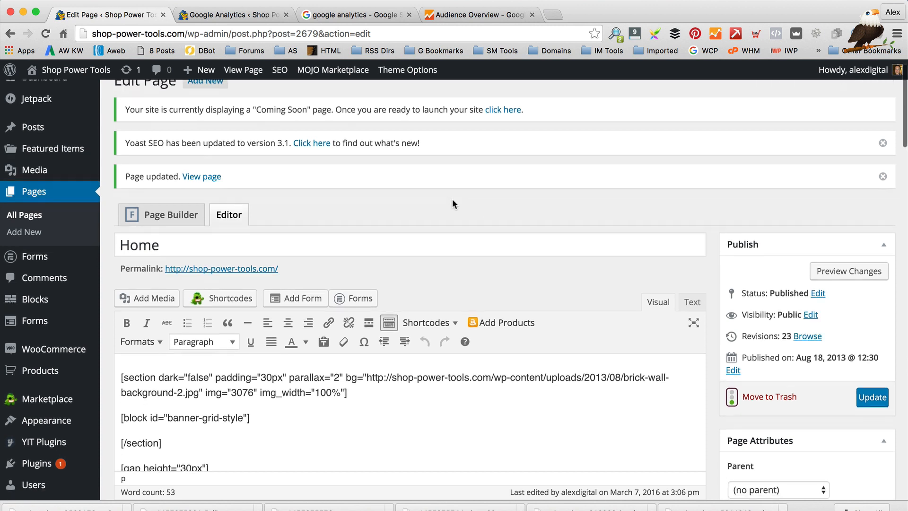
{"action": "scroll", "coordinate": [443, 199], "scroll_direction": "up", "scroll_amount": 2}
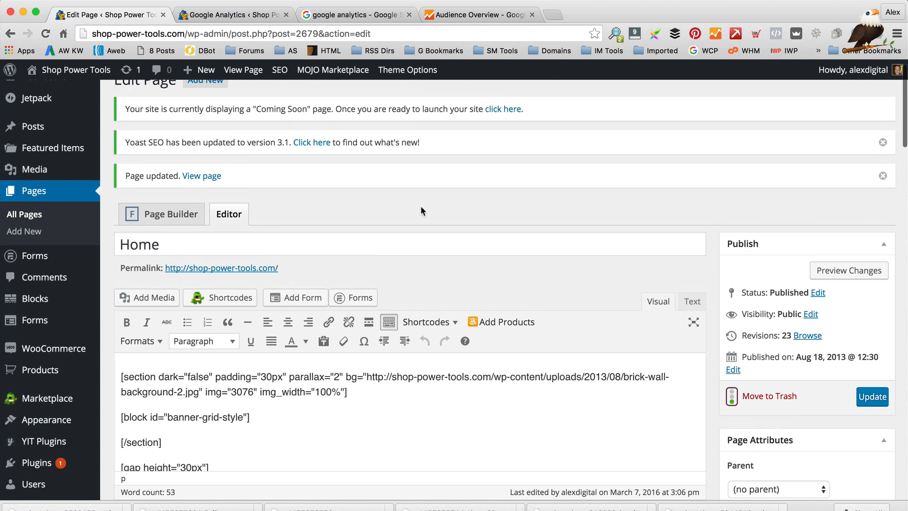
{"action": "scroll", "coordinate": [297, 208], "scroll_direction": "down", "scroll_amount": 6}
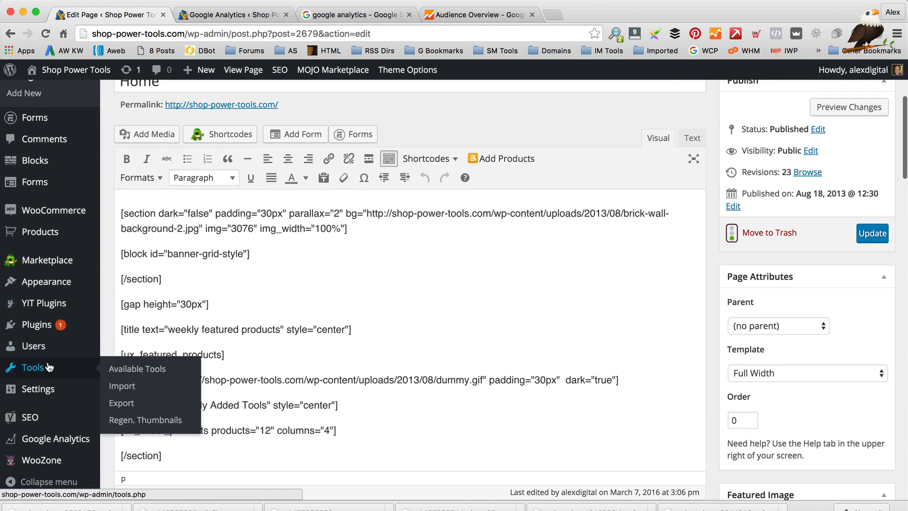
- Open Yoast's XML Sitemaps settings on the Post Types tab
{"action": "mouse_move", "coordinate": [45, 425]}
{"action": "left_click", "coordinate": [132, 395]}
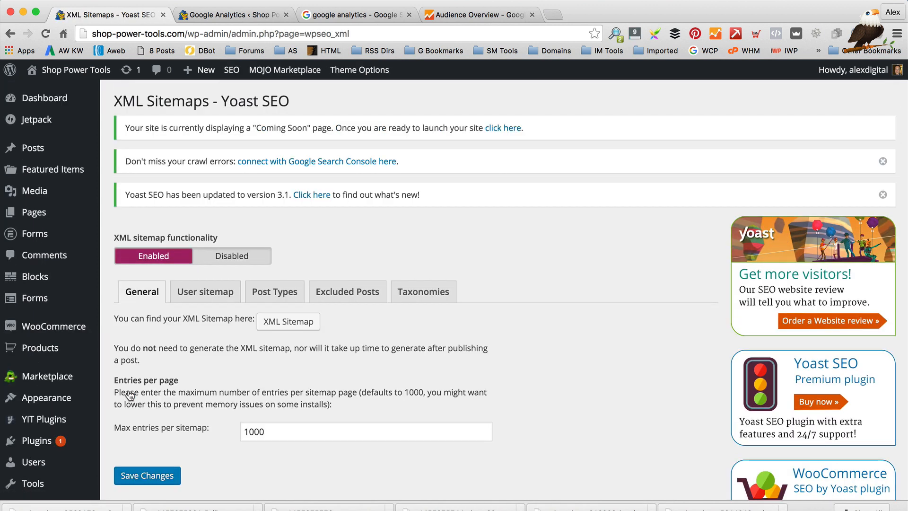
{"action": "scroll", "coordinate": [194, 348], "scroll_direction": "down", "scroll_amount": 1}
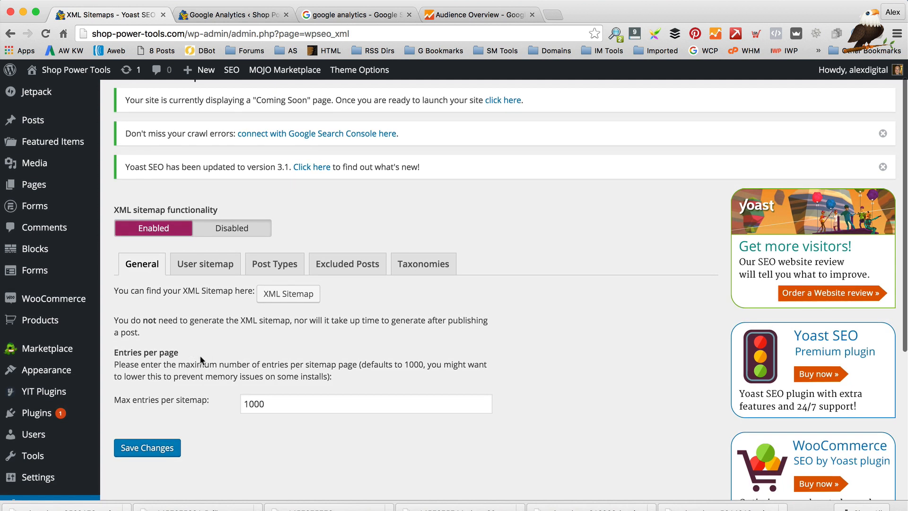
{"action": "scroll", "coordinate": [255, 283], "scroll_direction": "down", "scroll_amount": 1}
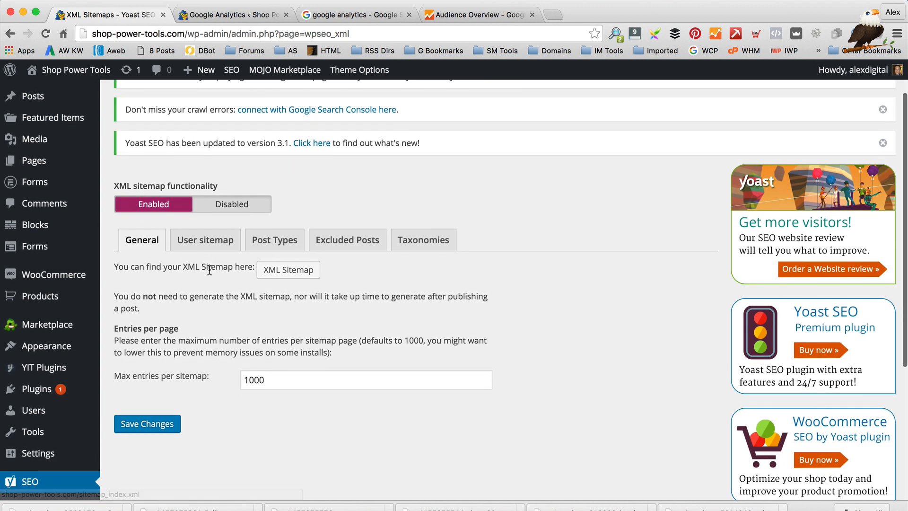
{"action": "left_click", "coordinate": [285, 241]}
- Set Blocks and Featured Items to 'Not in sitemap' and save the settings
{"action": "scroll", "coordinate": [336, 263], "scroll_direction": "down", "scroll_amount": 2}
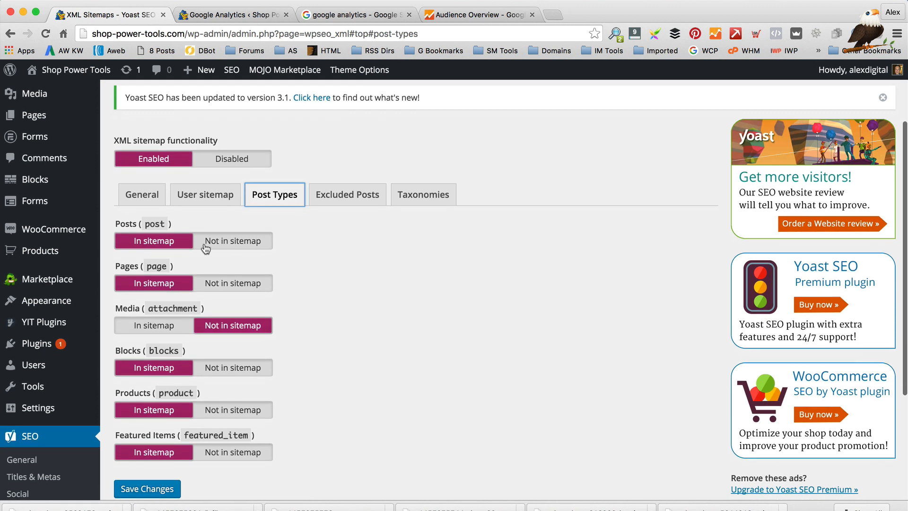
{"action": "scroll", "coordinate": [156, 236], "scroll_direction": "down", "scroll_amount": 1}
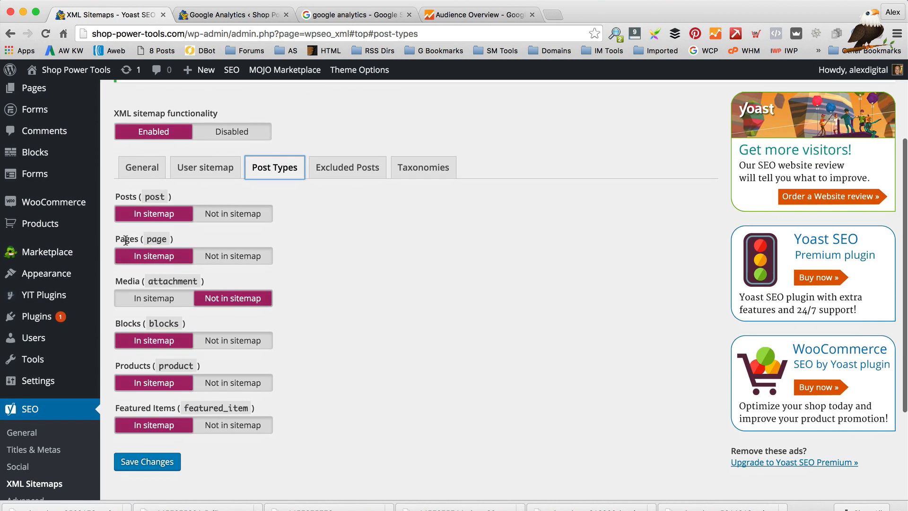
{"action": "scroll", "coordinate": [170, 244], "scroll_direction": "down", "scroll_amount": 1}
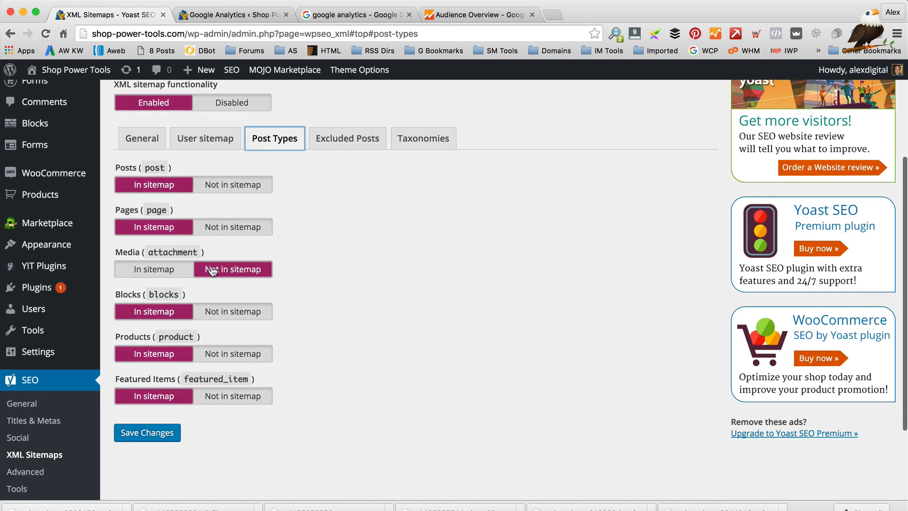
{"action": "scroll", "coordinate": [153, 287], "scroll_direction": "down", "scroll_amount": 1}
{"action": "left_click", "coordinate": [254, 284]}
{"action": "scroll", "coordinate": [255, 289], "scroll_direction": "down", "scroll_amount": 1}
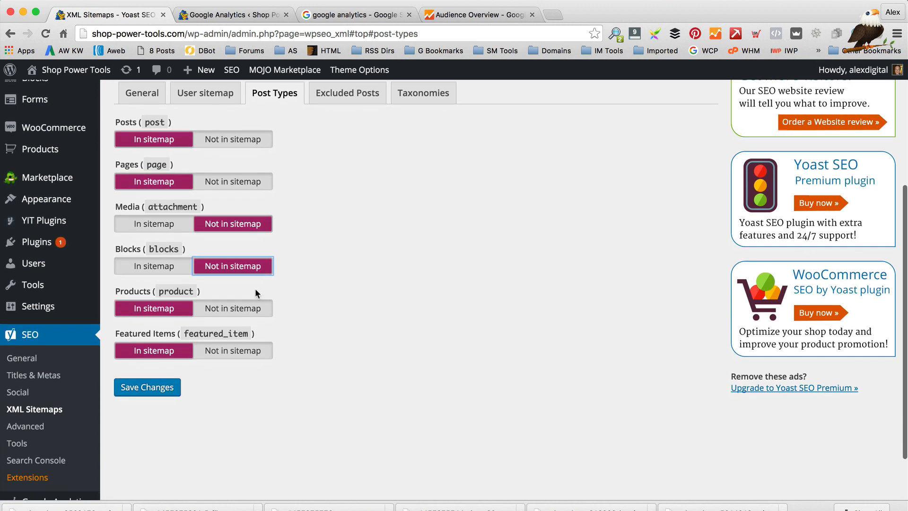
{"action": "left_click", "coordinate": [232, 353]}
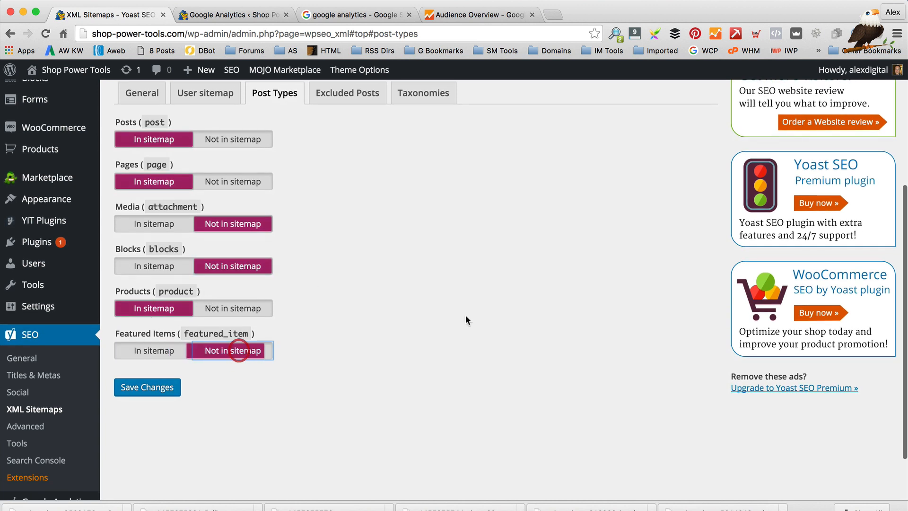
{"action": "scroll", "coordinate": [449, 310], "scroll_direction": "up", "scroll_amount": 1}
{"action": "left_click", "coordinate": [132, 401]}
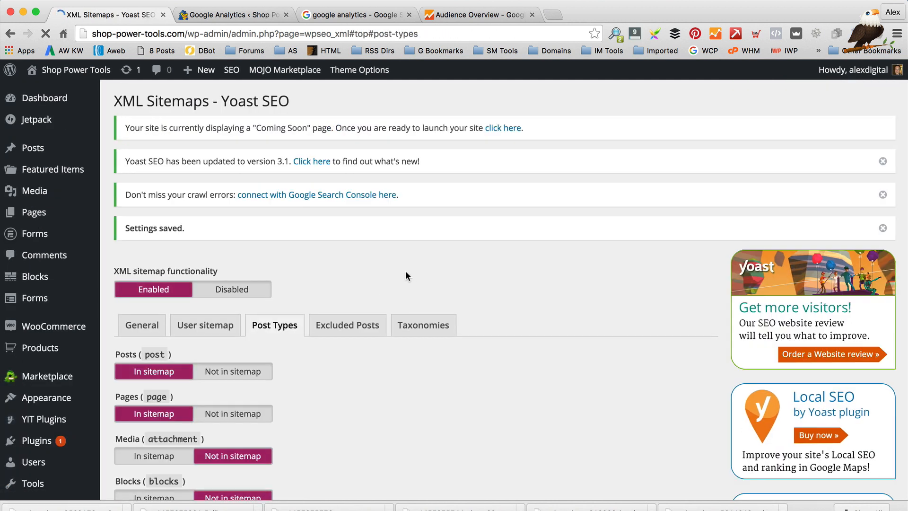
{"action": "scroll", "coordinate": [371, 223], "scroll_direction": "down", "scroll_amount": 3}
{"action": "left_click", "coordinate": [371, 223]}
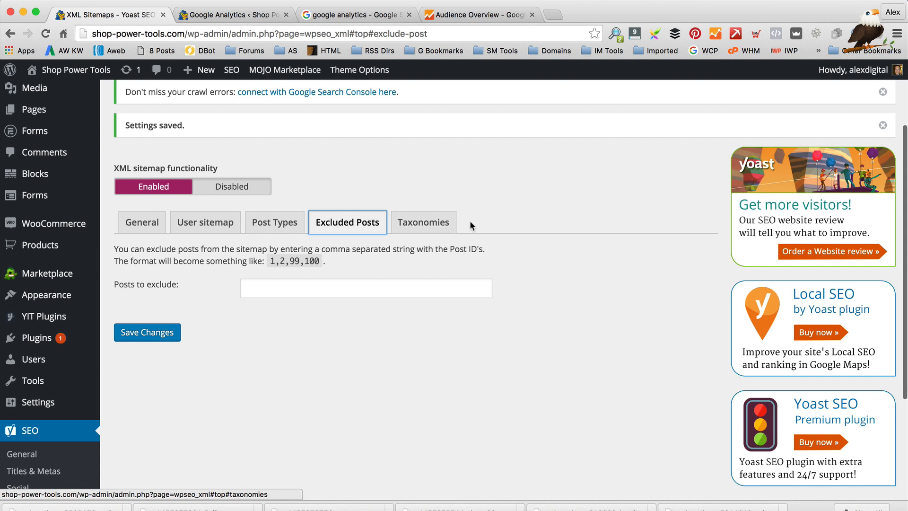
- On the Taxonomies tab, exclude Shipping Classes, Binding, Brand, CatalogNumberList, Color and EAN
{"action": "left_click", "coordinate": [445, 224]}
{"action": "scroll", "coordinate": [438, 242], "scroll_direction": "down", "scroll_amount": 5}
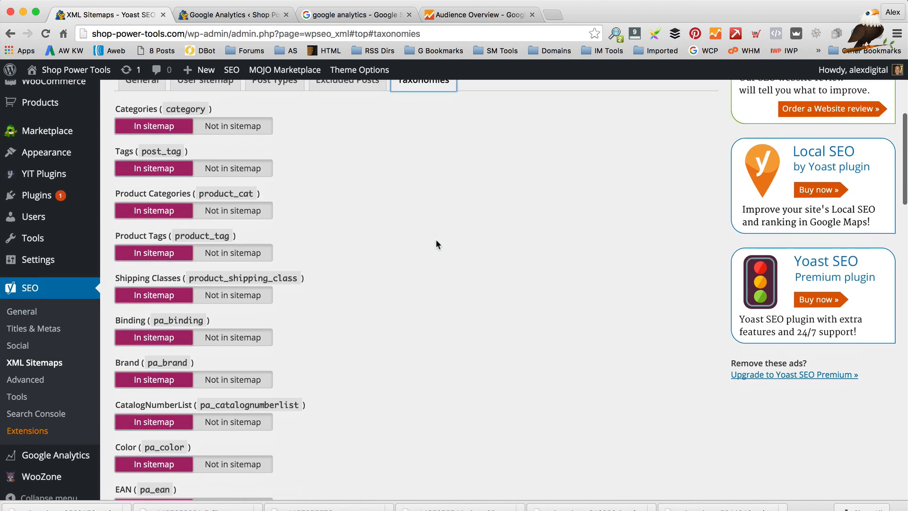
{"action": "scroll", "coordinate": [431, 240], "scroll_direction": "up", "scroll_amount": 1}
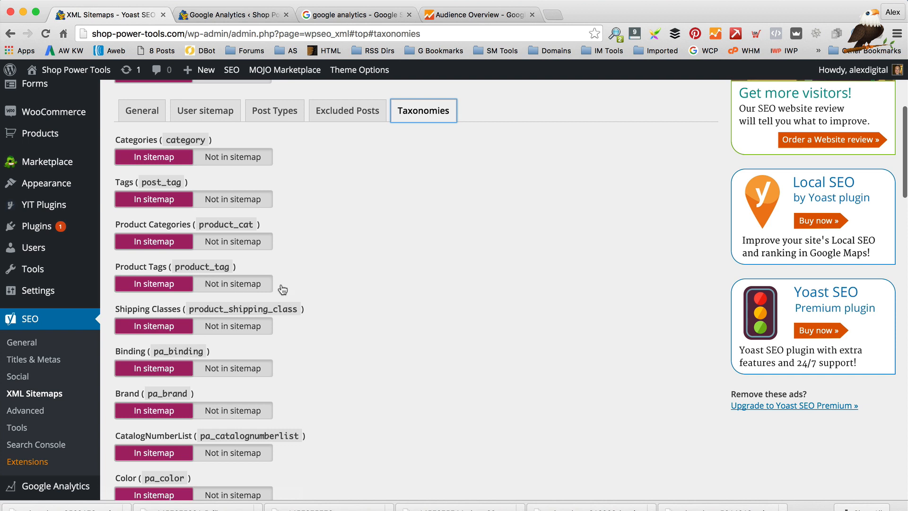
{"action": "scroll", "coordinate": [330, 284], "scroll_direction": "down", "scroll_amount": 2}
{"action": "scroll", "coordinate": [249, 245], "scroll_direction": "down", "scroll_amount": 1}
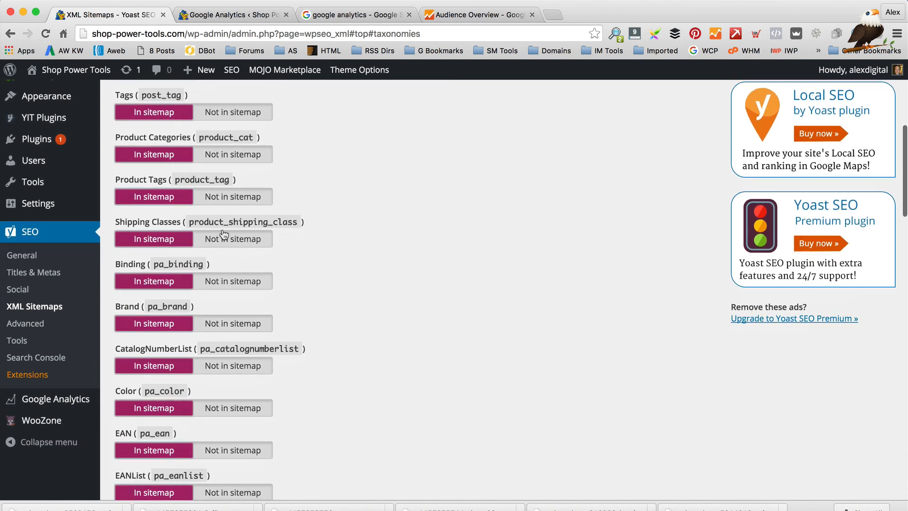
{"action": "left_click", "coordinate": [231, 239]}
{"action": "left_click", "coordinate": [229, 284]}
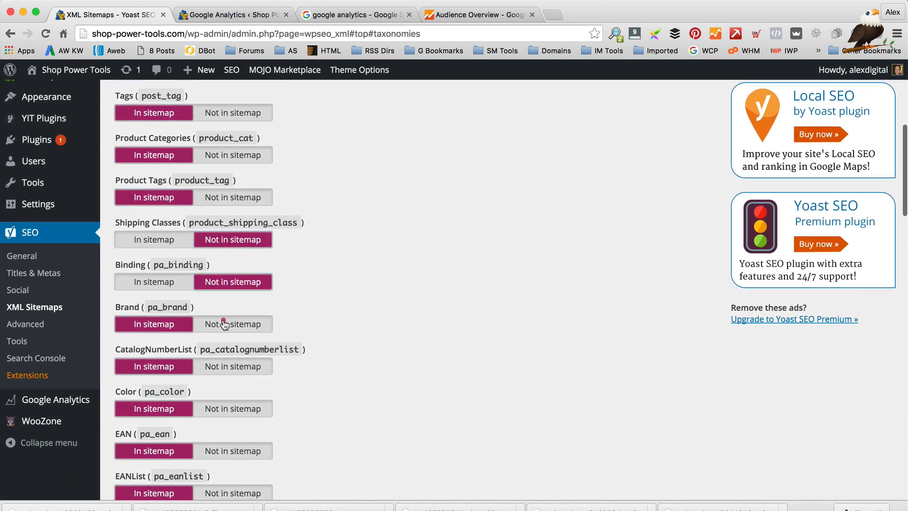
{"action": "left_click", "coordinate": [228, 323]}
{"action": "scroll", "coordinate": [231, 327], "scroll_direction": "down", "scroll_amount": 3}
{"action": "left_click", "coordinate": [234, 278]}
{"action": "left_click", "coordinate": [233, 320]}
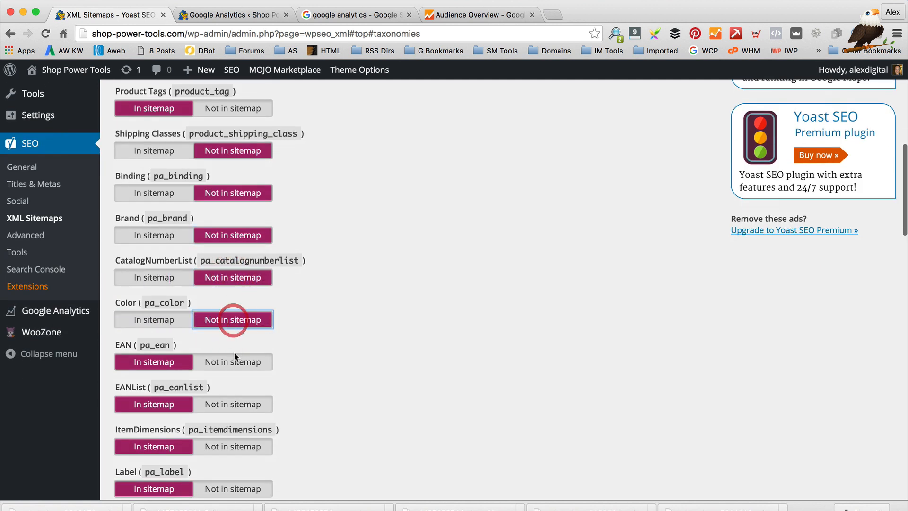
{"action": "left_click", "coordinate": [234, 362]}
- Exclude EANList, ItemDimensions, Label, Languages, Manufacturer, Model, MPN and NumberOfItems from the sitemap
{"action": "scroll", "coordinate": [237, 361], "scroll_direction": "down", "scroll_amount": 6}
{"action": "scroll", "coordinate": [238, 362], "scroll_direction": "down", "scroll_amount": 1}
{"action": "left_click", "coordinate": [242, 161]}
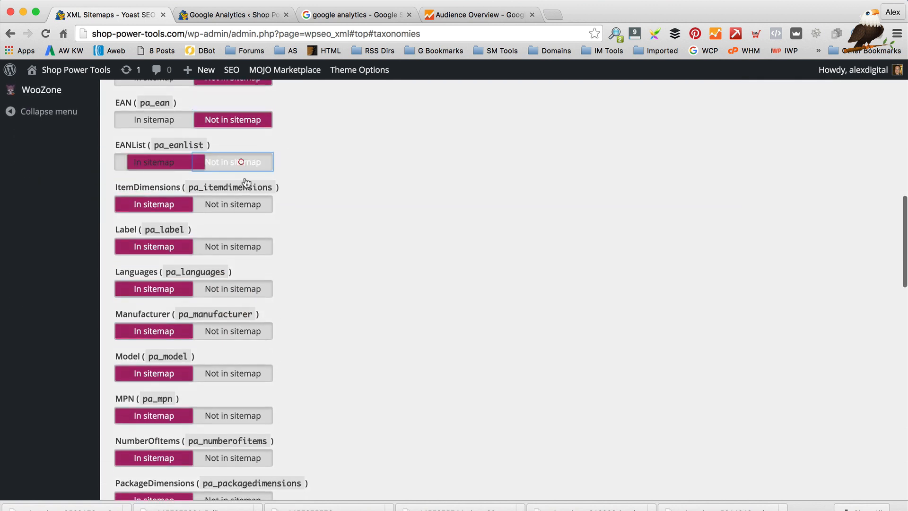
{"action": "left_click", "coordinate": [239, 203]}
{"action": "left_click", "coordinate": [229, 251]}
{"action": "left_click", "coordinate": [230, 290]}
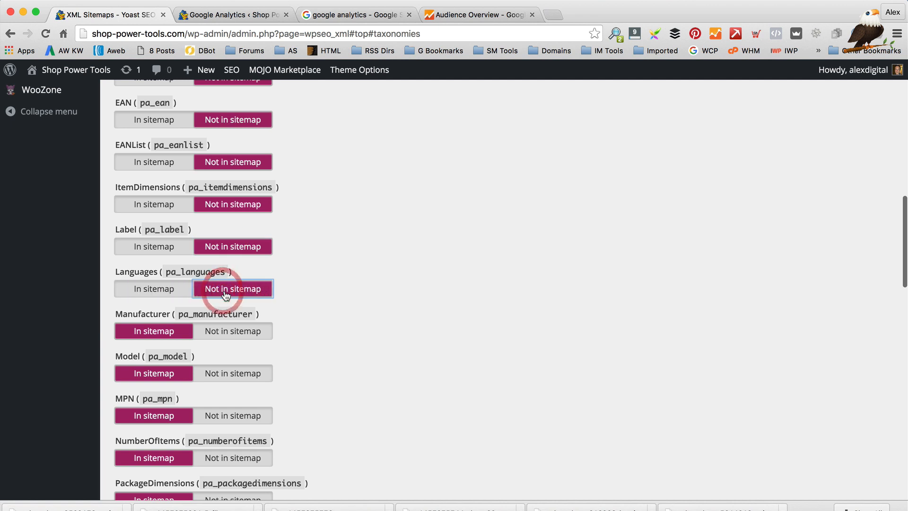
{"action": "left_click", "coordinate": [228, 332]}
{"action": "scroll", "coordinate": [226, 326], "scroll_direction": "down", "scroll_amount": 3}
{"action": "left_click", "coordinate": [239, 254]}
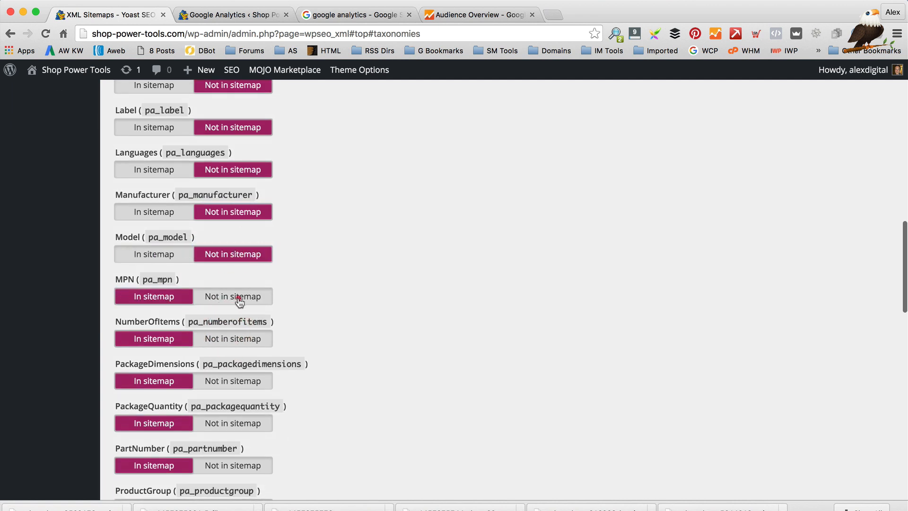
{"action": "left_click", "coordinate": [238, 296]}
{"action": "left_click", "coordinate": [233, 339]}
- Exclude PackageDimensions, PackageQuantity, PartNumber, ProductGroup, ProductTypeName, Publisher, Size and Studio
{"action": "scroll", "coordinate": [235, 326], "scroll_direction": "down", "scroll_amount": 3}
{"action": "scroll", "coordinate": [238, 304], "scroll_direction": "down", "scroll_amount": 1}
{"action": "left_click", "coordinate": [240, 240]}
{"action": "left_click", "coordinate": [236, 284]}
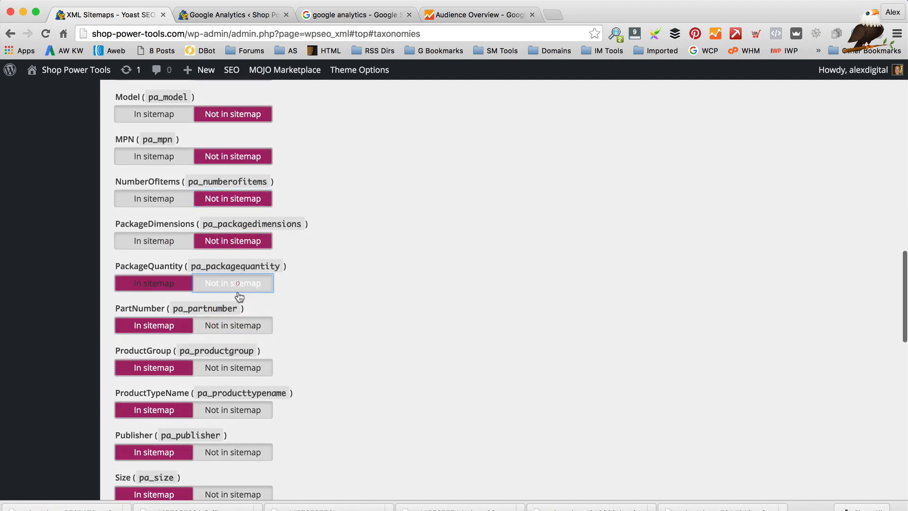
{"action": "left_click", "coordinate": [229, 326]}
{"action": "left_click", "coordinate": [229, 369]}
{"action": "left_click", "coordinate": [231, 409]}
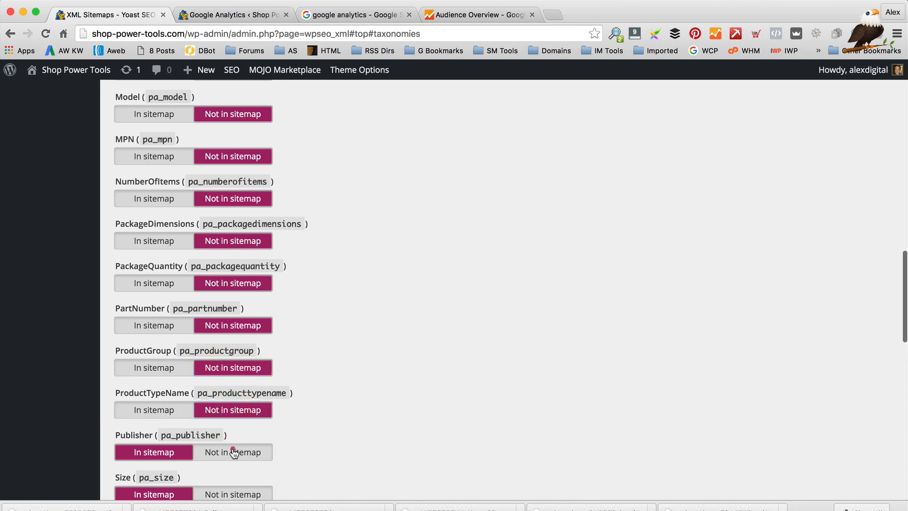
{"action": "left_click", "coordinate": [233, 452]}
{"action": "scroll", "coordinate": [234, 449], "scroll_direction": "down", "scroll_amount": 5}
{"action": "left_click", "coordinate": [230, 255]}
{"action": "left_click", "coordinate": [231, 301]}
{"action": "scroll", "coordinate": [231, 297], "scroll_direction": "down", "scroll_amount": 3}
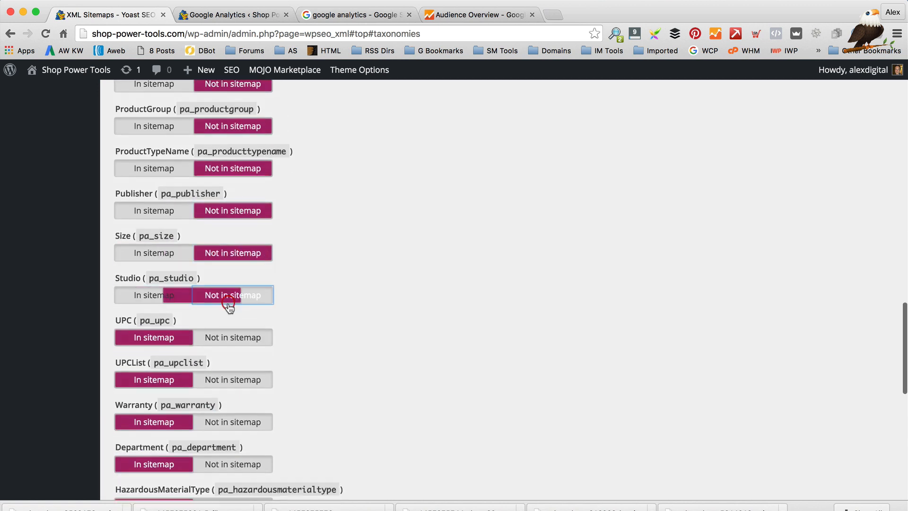
- Exclude UPC, UPCList, Warranty, Department, HazardousMaterialType, PublicationDate, ReleaseDate and ManufacturerPartsWarrantyDescription
{"action": "left_click", "coordinate": [232, 188]}
{"action": "left_click", "coordinate": [232, 230]}
{"action": "left_click", "coordinate": [232, 272]}
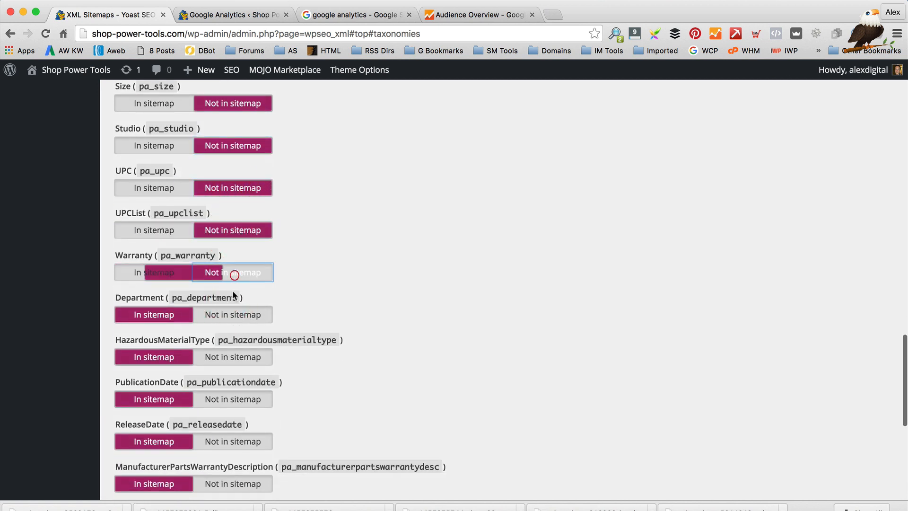
{"action": "left_click", "coordinate": [232, 314]}
{"action": "scroll", "coordinate": [227, 312], "scroll_direction": "down", "scroll_amount": 4}
{"action": "scroll", "coordinate": [226, 308], "scroll_direction": "down", "scroll_amount": 1}
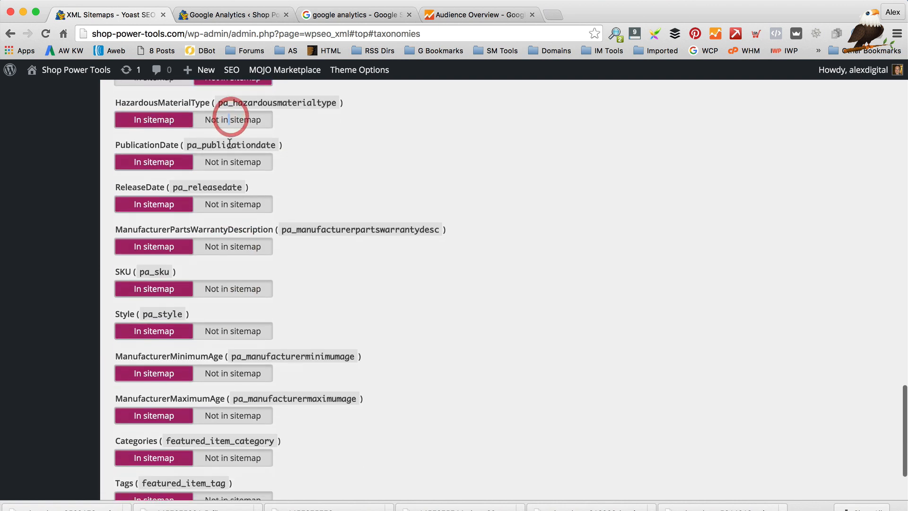
{"action": "left_click", "coordinate": [228, 121]}
{"action": "left_click", "coordinate": [233, 162]}
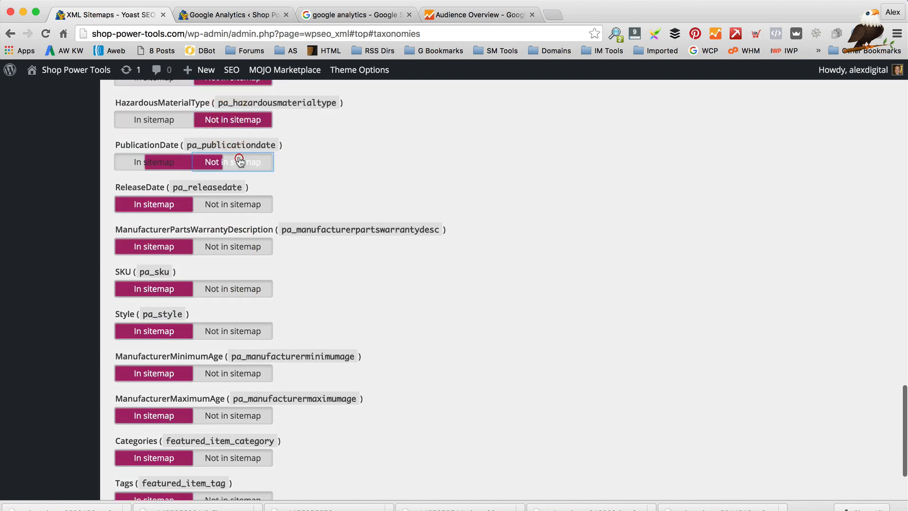
{"action": "left_click", "coordinate": [226, 205]}
{"action": "left_click", "coordinate": [244, 252]}
- Exclude SKU, Style, ManufacturerMinimumAge, ManufacturerMaximumAge, Categories and Tags, then save the settings
{"action": "scroll", "coordinate": [246, 245], "scroll_direction": "down", "scroll_amount": 2}
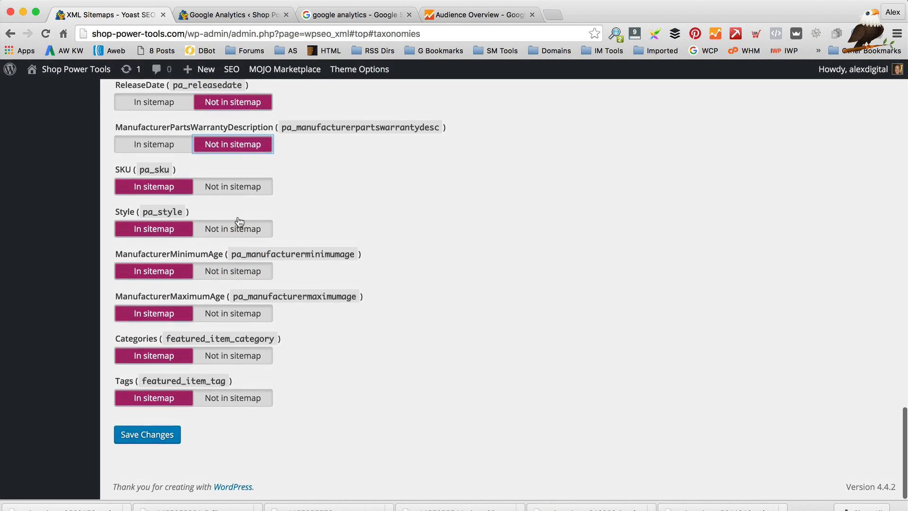
{"action": "left_click", "coordinate": [240, 187]}
{"action": "left_click", "coordinate": [244, 230]}
{"action": "left_click", "coordinate": [230, 272]}
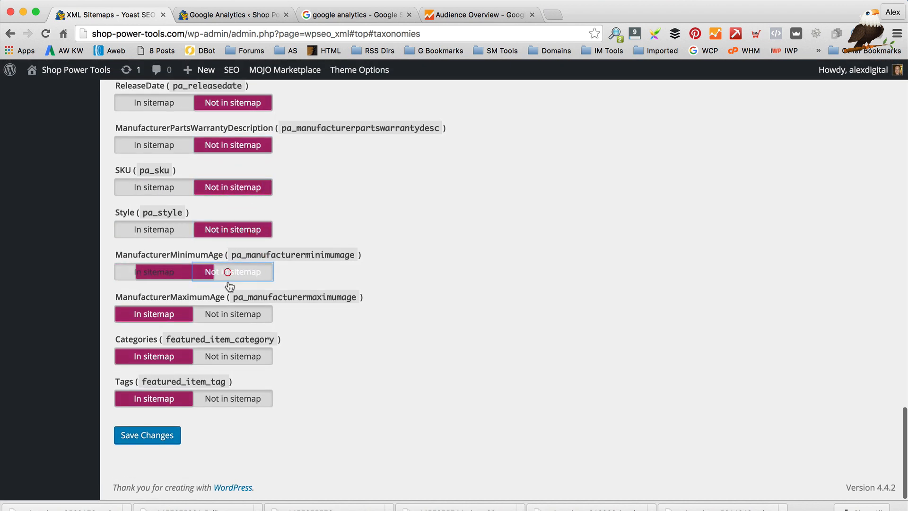
{"action": "left_click", "coordinate": [230, 315]}
{"action": "left_click", "coordinate": [231, 357]}
{"action": "left_click", "coordinate": [232, 400]}
{"action": "left_click", "coordinate": [156, 435]}
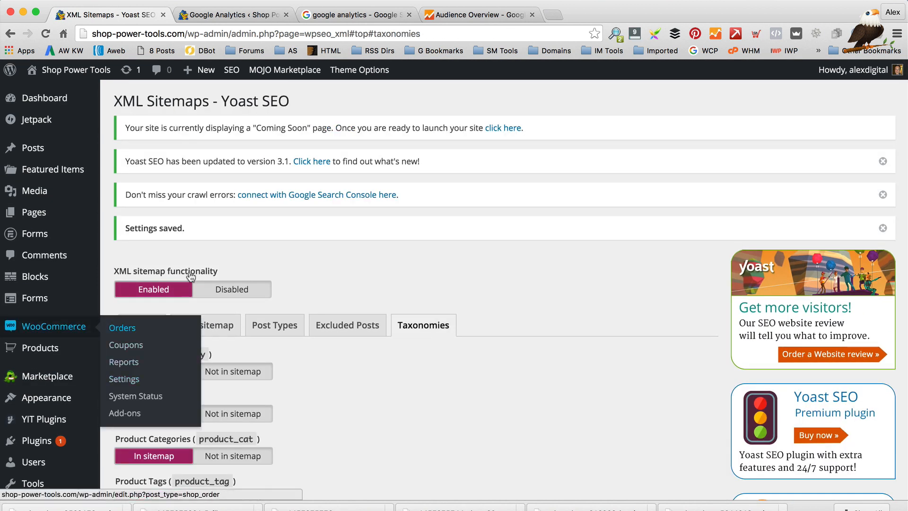
{"action": "left_click", "coordinate": [132, 318]}
- Open the sitemap index, check product-sitemap.xml's 142 URLs, then open a blank tab
{"action": "left_click", "coordinate": [300, 355]}
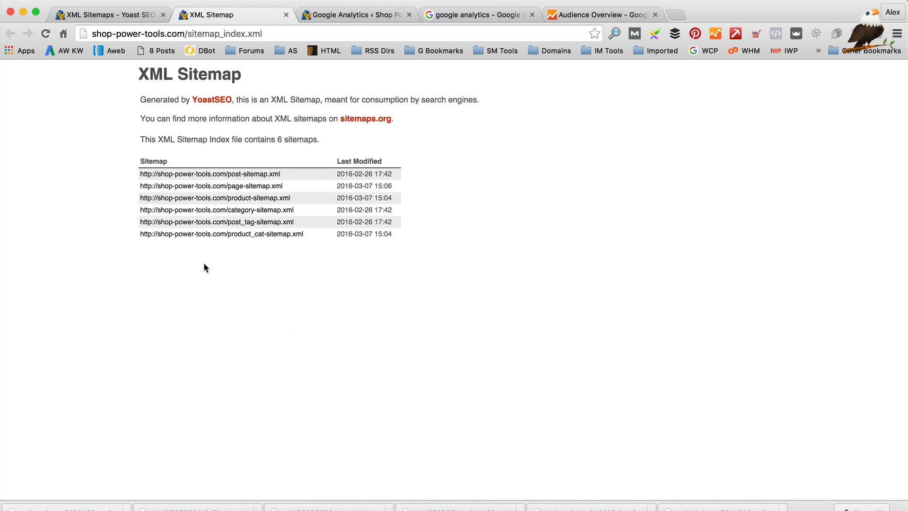
{"action": "left_click", "coordinate": [263, 199]}
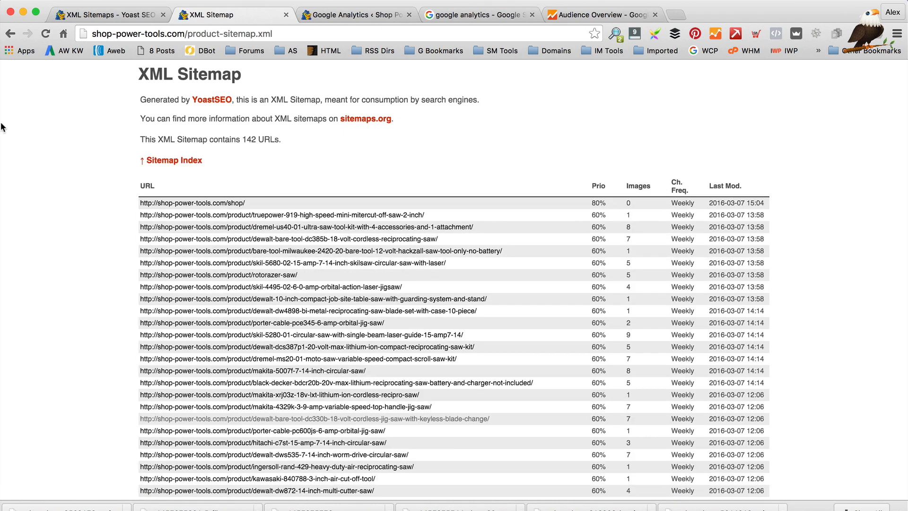
{"action": "left_click", "coordinate": [19, 36]}
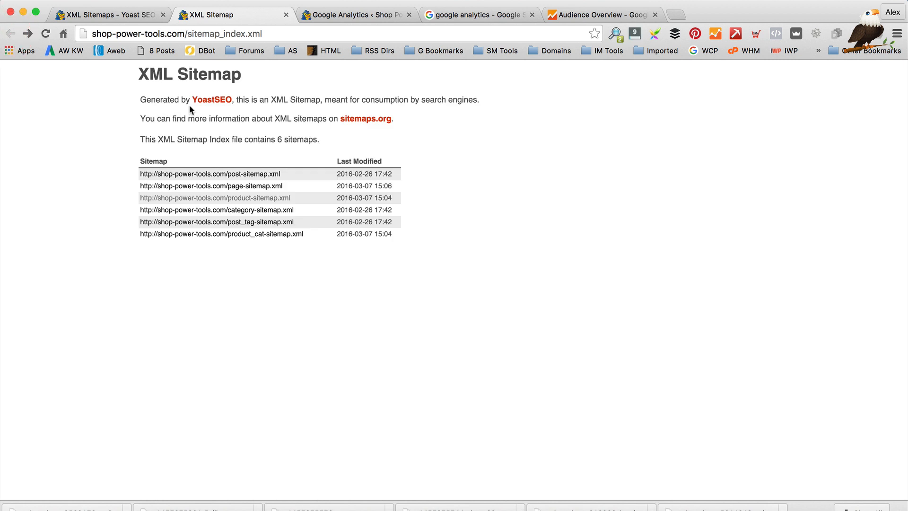
{"action": "key", "text": "super+t"}
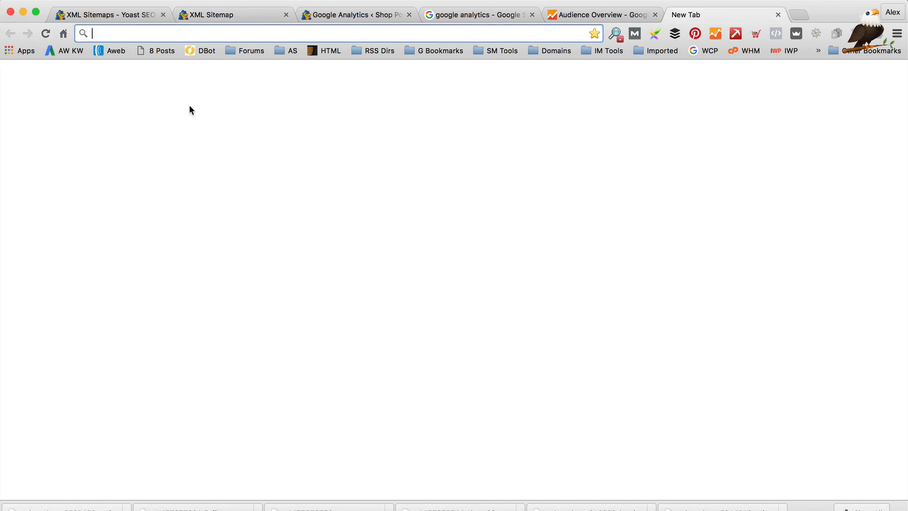
- Close the Audience Overview, Google Analytics search and Google Analytics tabs
{"action": "left_click", "coordinate": [655, 15]}
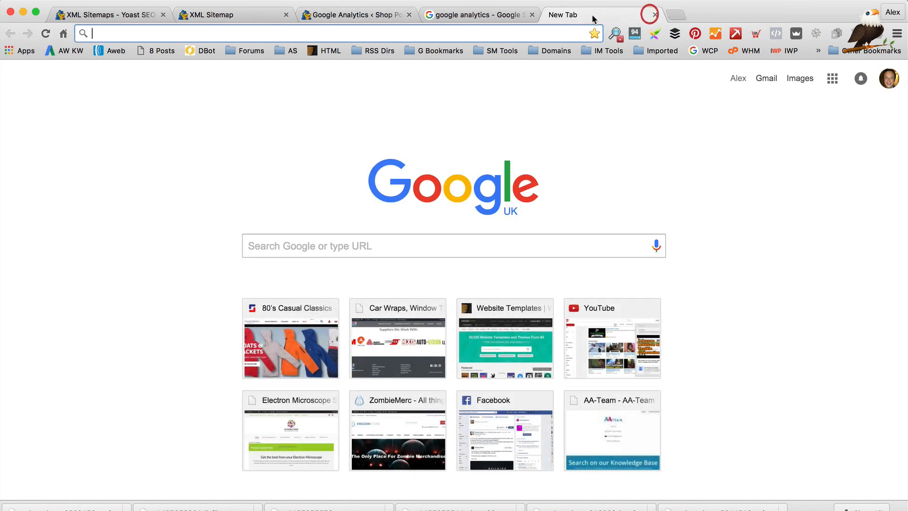
{"action": "left_click", "coordinate": [532, 14]}
{"action": "left_click", "coordinate": [409, 15]}
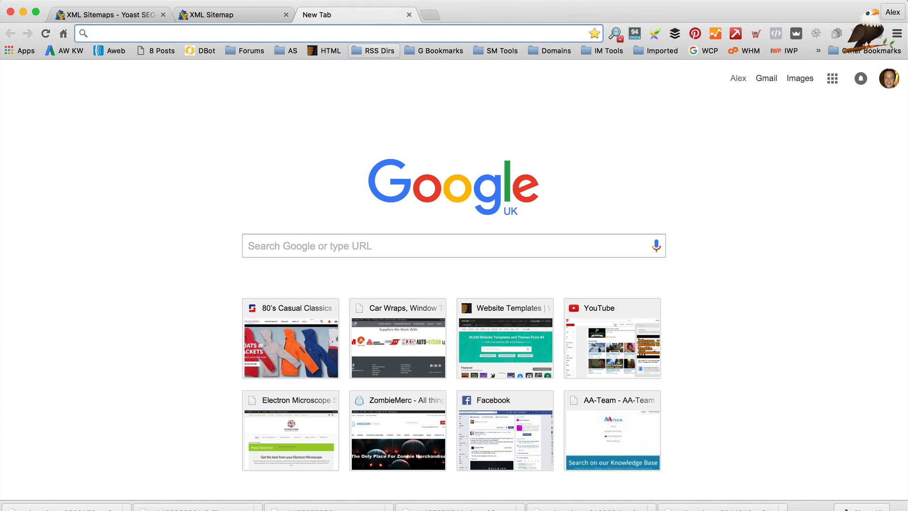
- Search Google for 'webmaster console'
{"action": "type", "text": "webs"}
{"action": "key", "text": "BackSpace"}
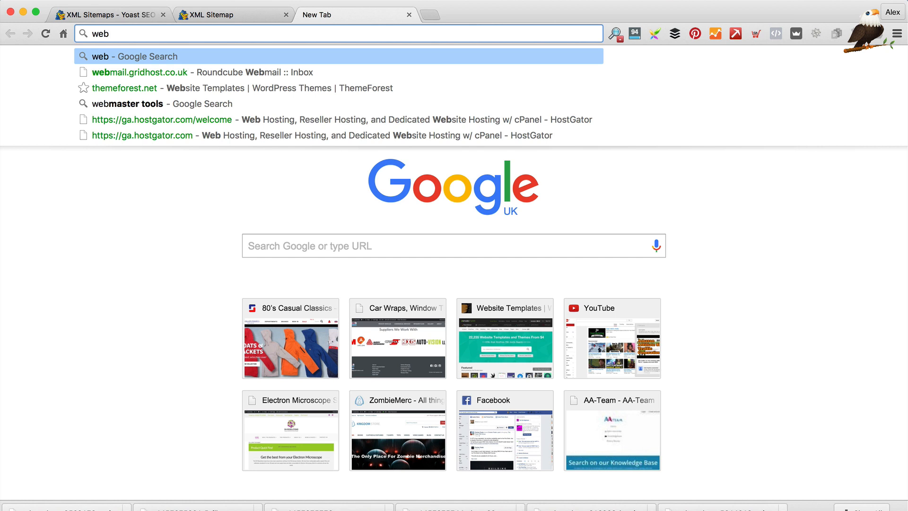
{"action": "type", "text": "master con"}
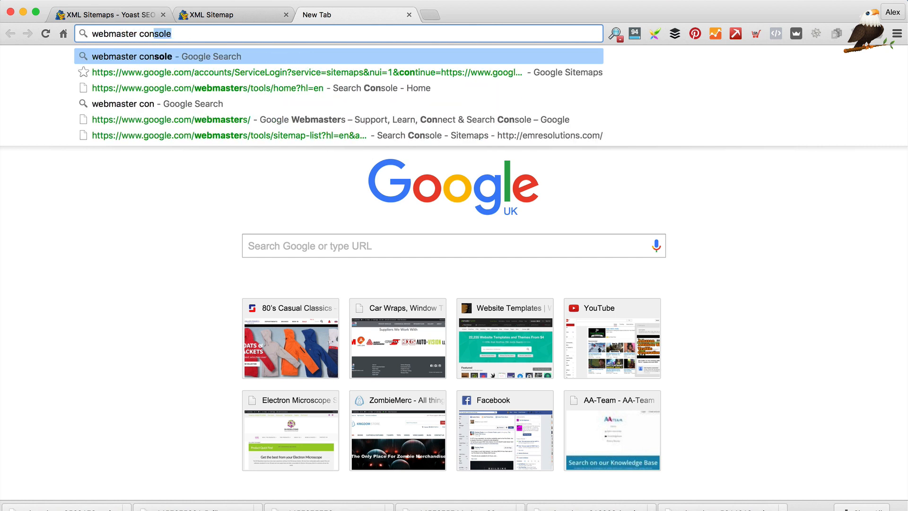
{"action": "type", "text": "sole"}
{"action": "key", "text": "Return"}
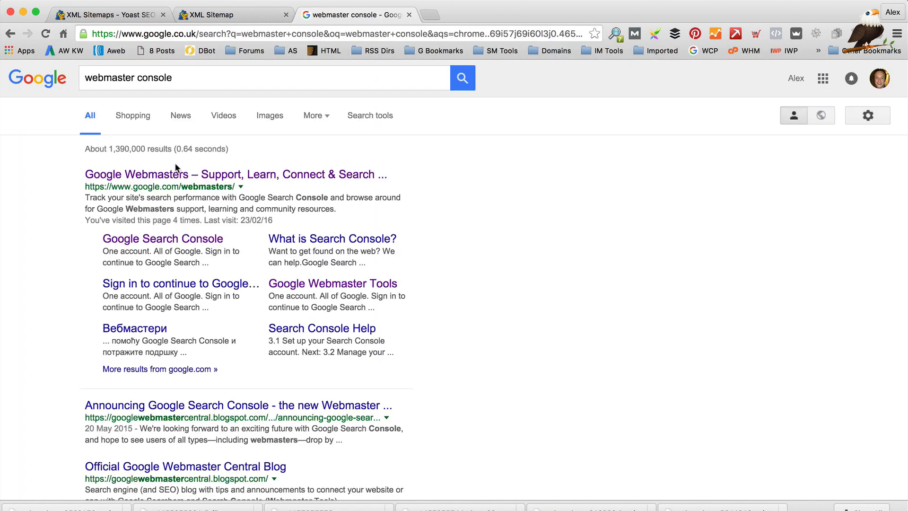
- Open Google Webmasters, sign in to Search Console and start adding a property
{"action": "left_click", "coordinate": [176, 173]}
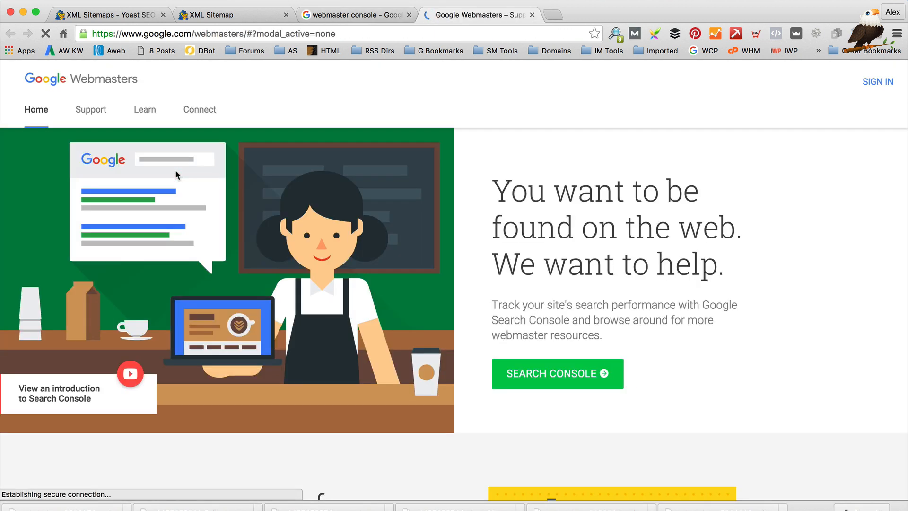
{"action": "left_click", "coordinate": [881, 81]}
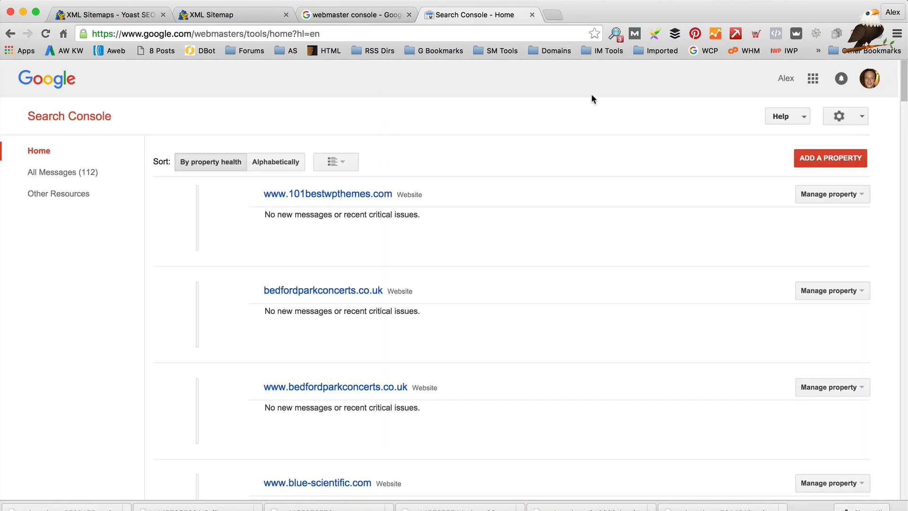
{"action": "left_click", "coordinate": [825, 161]}
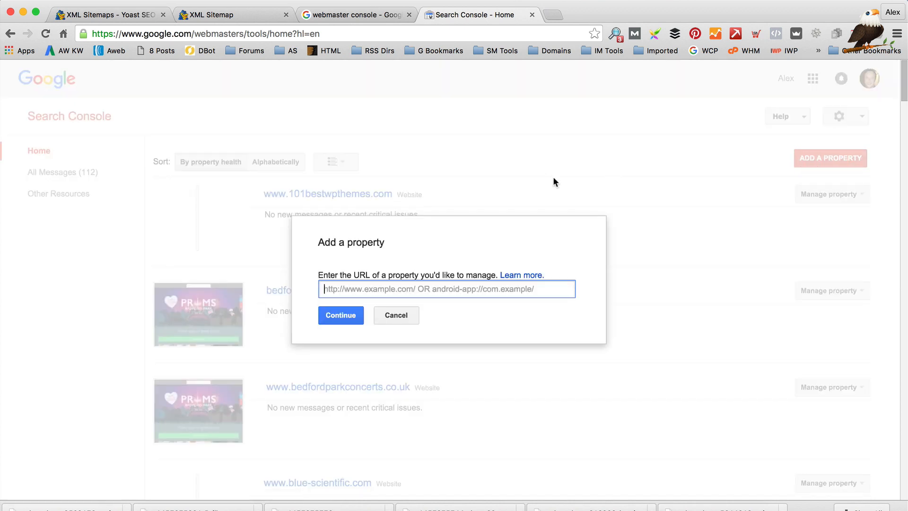
{"action": "key", "text": "super+v"}
{"action": "key", "text": "super+z"}
{"action": "left_click", "coordinate": [232, 15]}
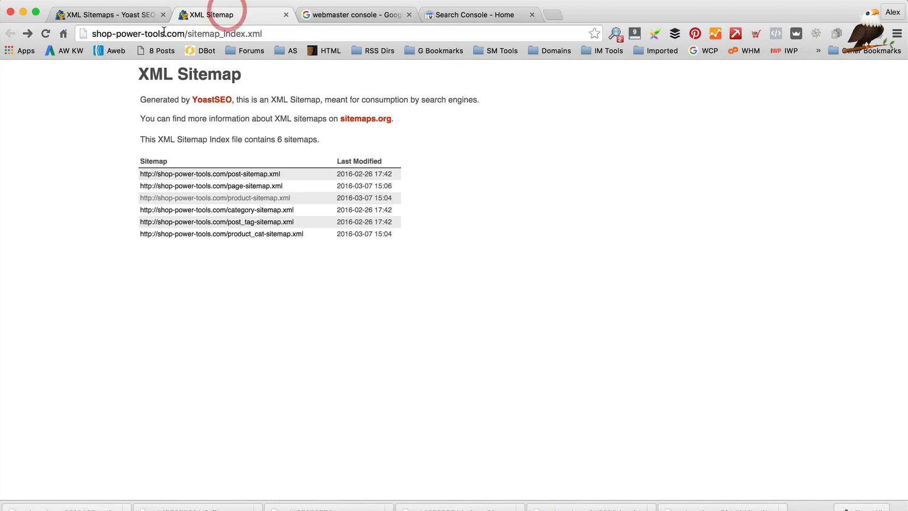
{"action": "left_click_drag", "start_coordinate": [184, 33], "coordinate": [74, 39]}
{"action": "key", "text": "super+c"}
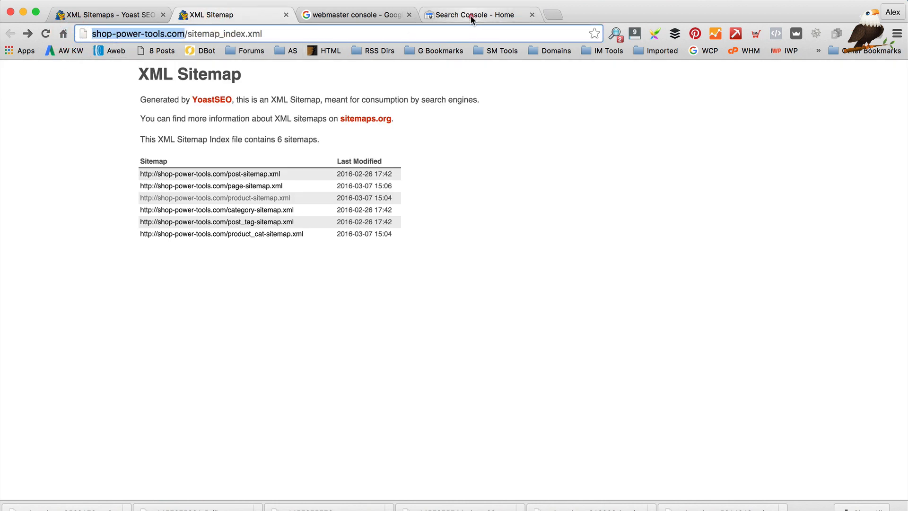
{"action": "left_click", "coordinate": [470, 15]}
{"action": "key", "text": "super+v"}
{"action": "left_click", "coordinate": [344, 315]}
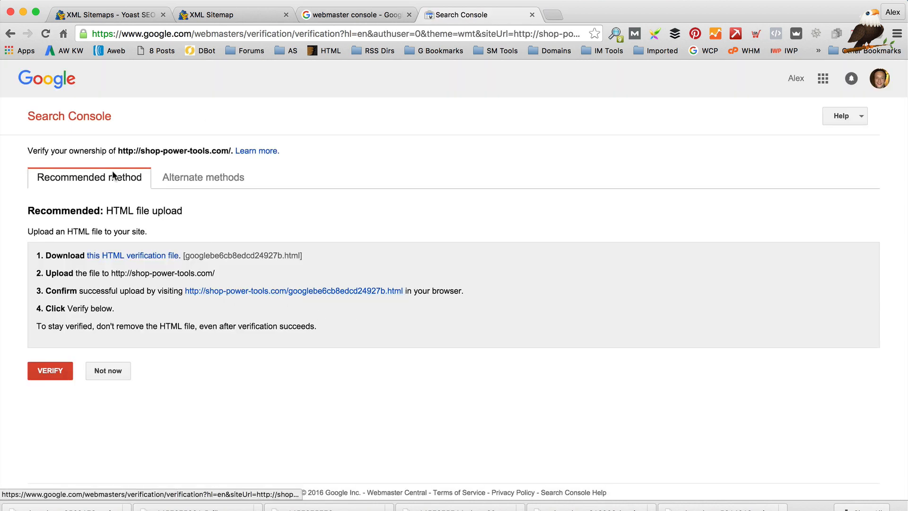
- Try verifying shop-power-tools.com in Search Console with the Google Analytics alternate method
{"action": "left_click", "coordinate": [221, 180]}
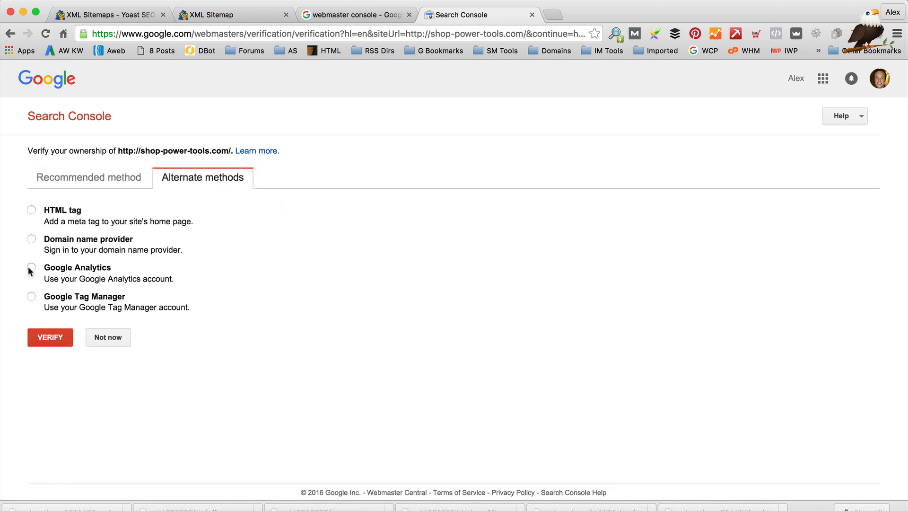
{"action": "left_click", "coordinate": [32, 268]}
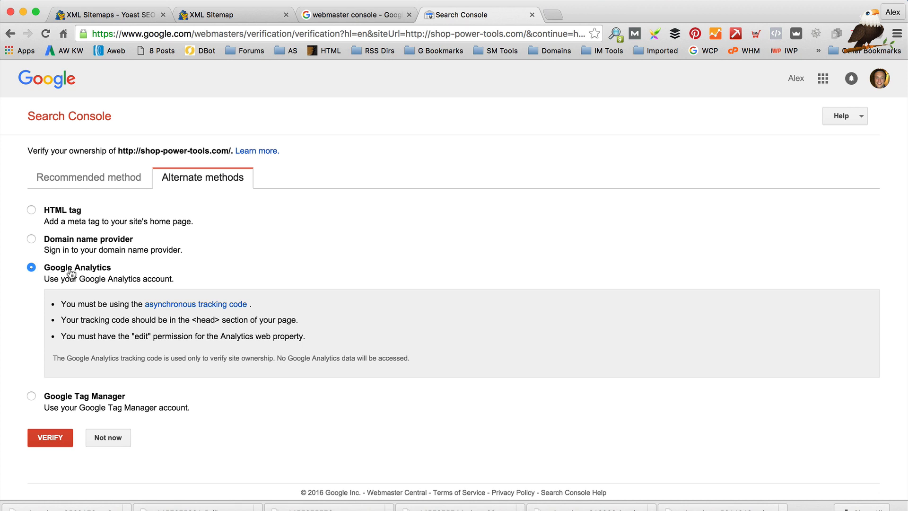
{"action": "left_click", "coordinate": [33, 444]}
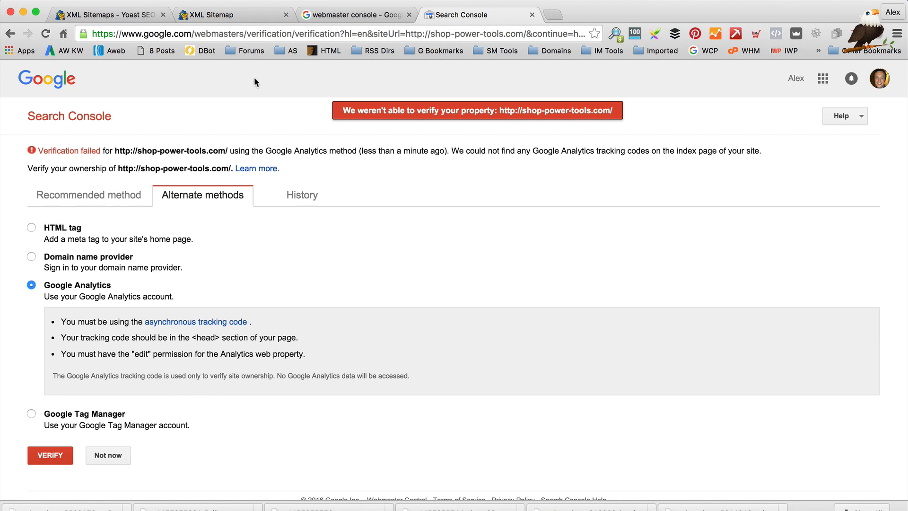
- Back in WordPress, open the Google Analytics plugin settings page
{"action": "left_click", "coordinate": [83, 14]}
{"action": "scroll", "coordinate": [83, 280], "scroll_direction": "down", "scroll_amount": 3}
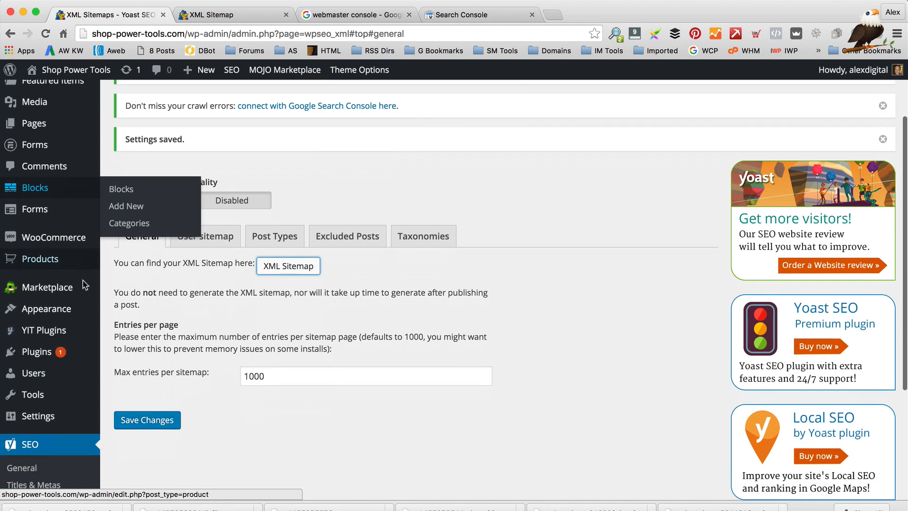
{"action": "scroll", "coordinate": [83, 280], "scroll_direction": "down", "scroll_amount": 5}
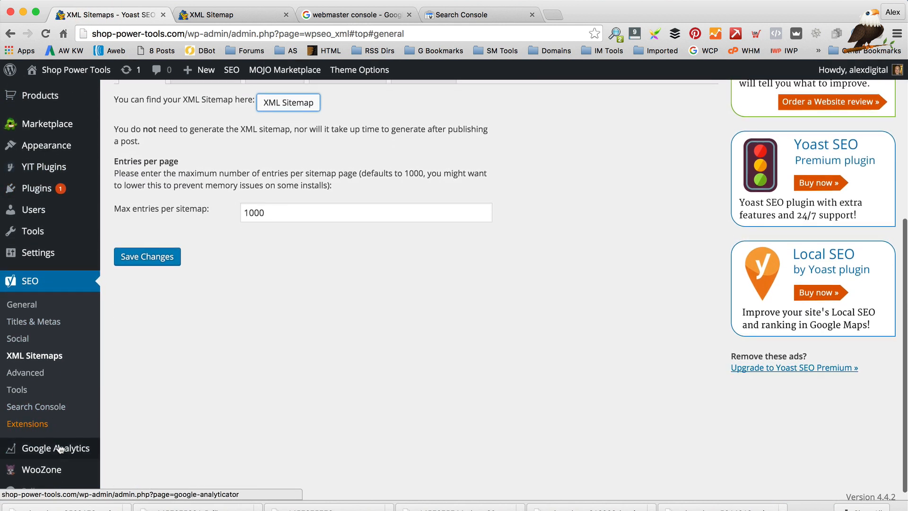
{"action": "left_click", "coordinate": [61, 451]}
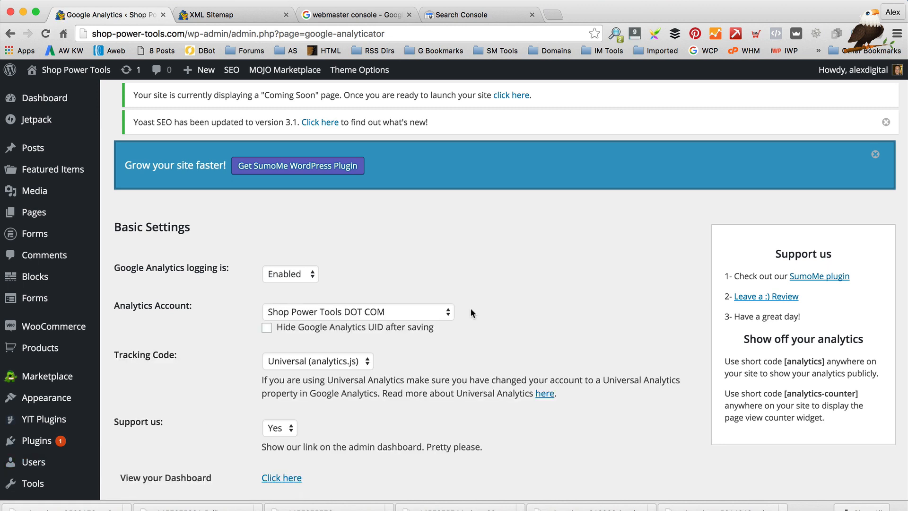
- Launch the site out of Coming Soon mode using the notice on the Google Analytics settings page
{"action": "scroll", "coordinate": [470, 307], "scroll_direction": "down", "scroll_amount": 5}
{"action": "scroll", "coordinate": [468, 308], "scroll_direction": "down", "scroll_amount": 20}
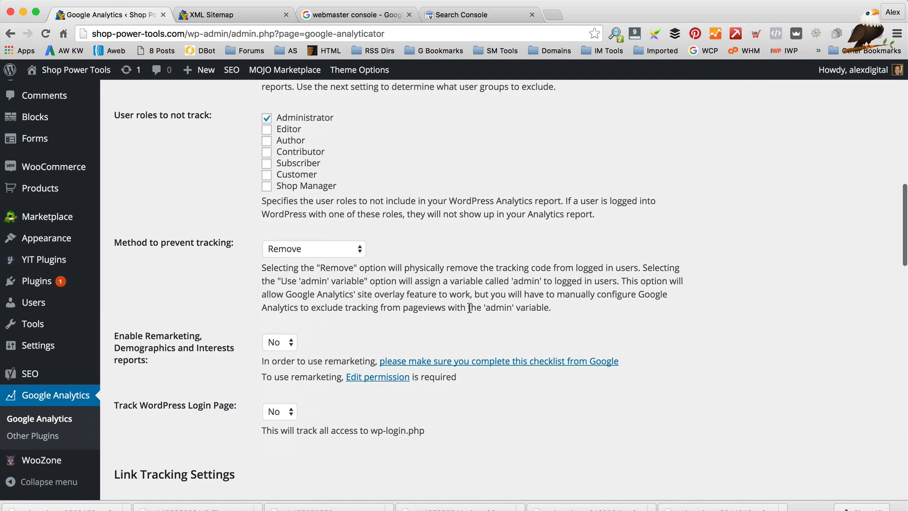
{"action": "scroll", "coordinate": [464, 312], "scroll_direction": "up", "scroll_amount": 20}
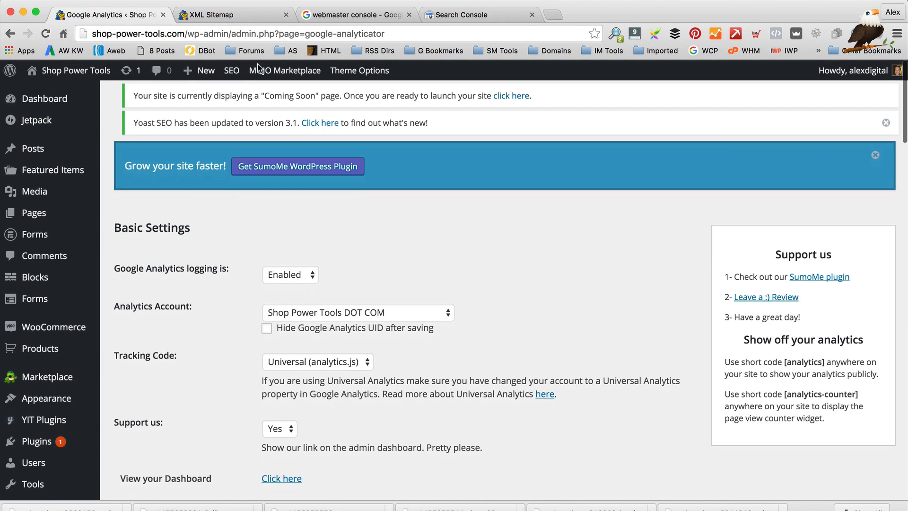
{"action": "left_click", "coordinate": [506, 96]}
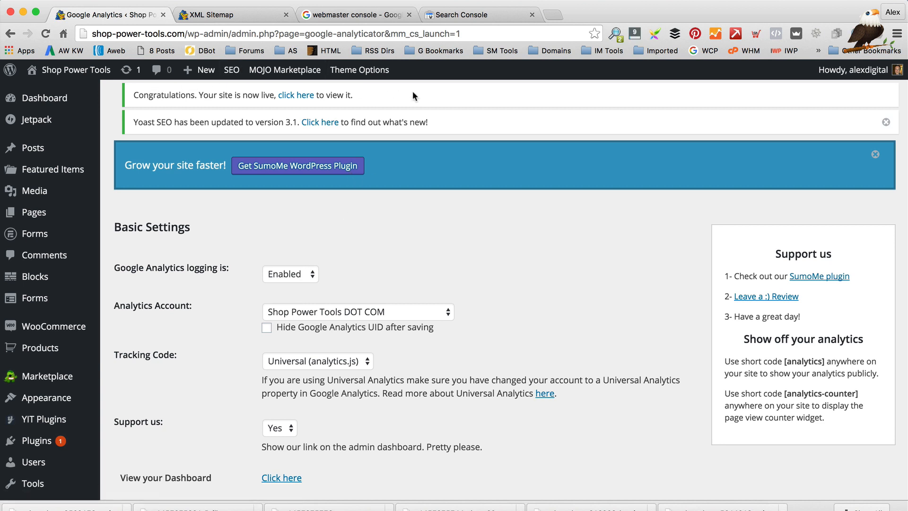
{"action": "left_click", "coordinate": [461, 15]}
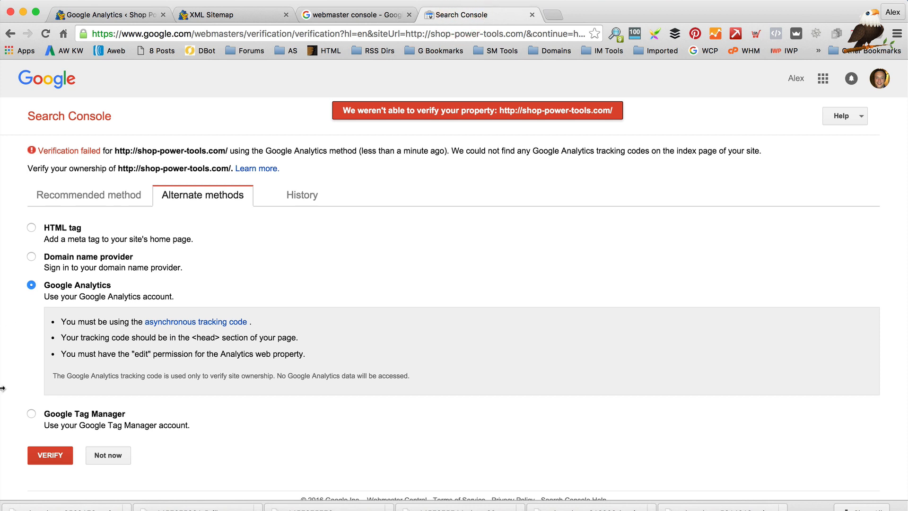
{"action": "left_click", "coordinate": [49, 459]}
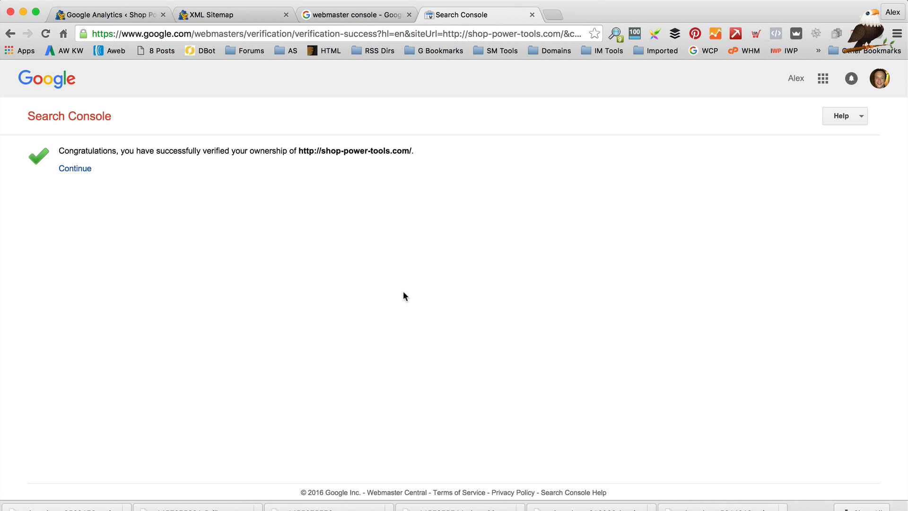
{"action": "left_click", "coordinate": [82, 170]}
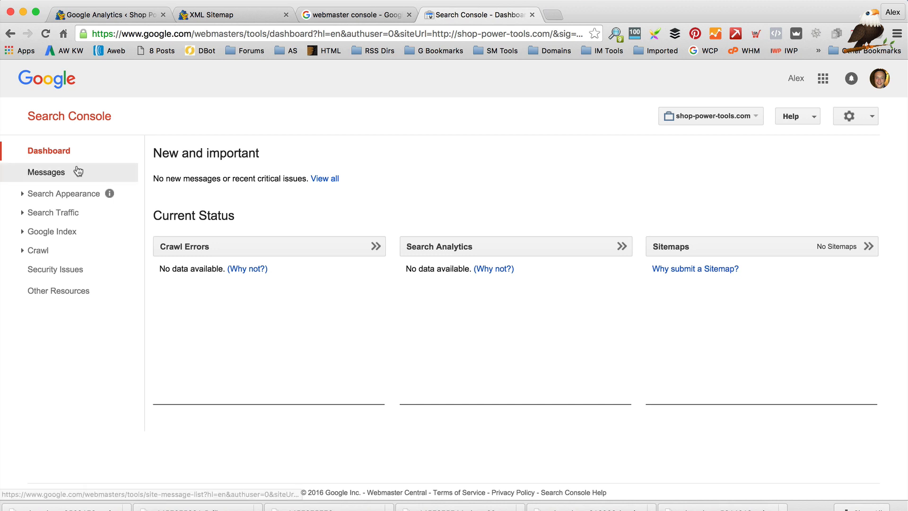
- Go to Crawl > Sitemaps in Search Console and start adding a new sitemap
{"action": "left_click", "coordinate": [55, 249]}
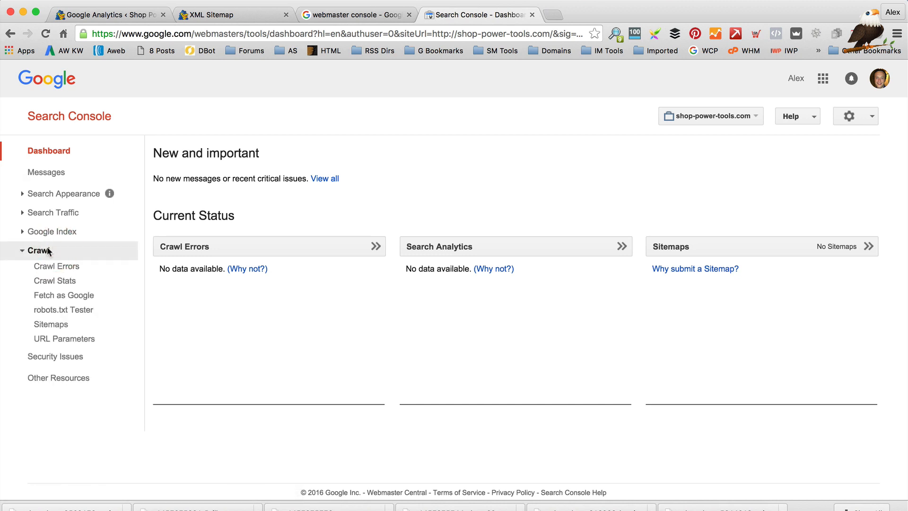
{"action": "left_click", "coordinate": [49, 323]}
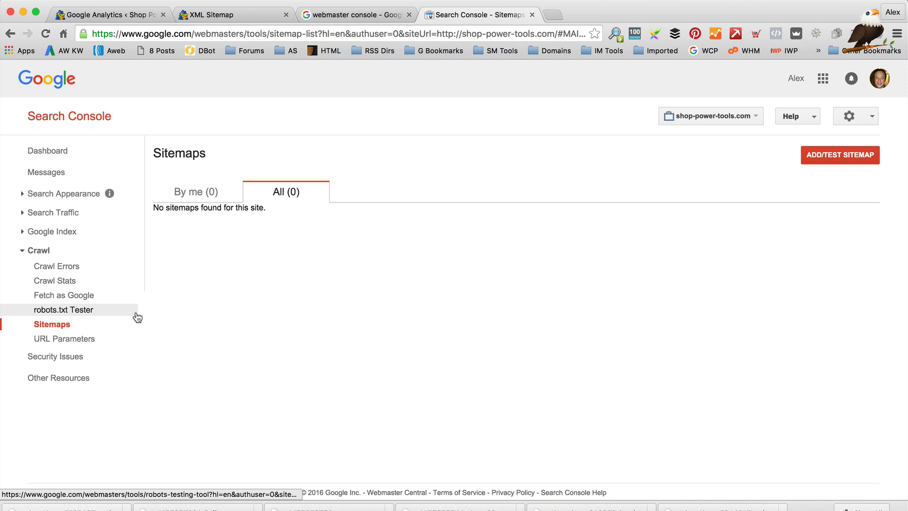
{"action": "left_click", "coordinate": [866, 157]}
{"action": "left_click", "coordinate": [799, 201]}
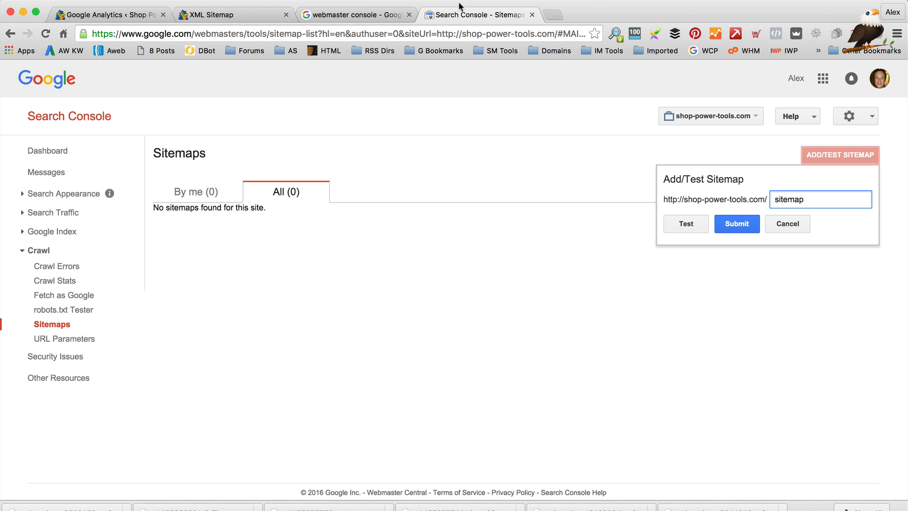
- Copy sitemap_index.xml from the XML sitemap page, submit it, and refresh the sitemaps list
{"action": "left_click", "coordinate": [230, 14]}
{"action": "left_click_drag", "start_coordinate": [263, 33], "coordinate": [187, 32]}
{"action": "key", "text": "ctrl+c"}
{"action": "left_click", "coordinate": [468, 15]}
{"action": "double_click", "coordinate": [788, 199]}
{"action": "key", "text": "ctrl+v"}
{"action": "left_click", "coordinate": [736, 223]}
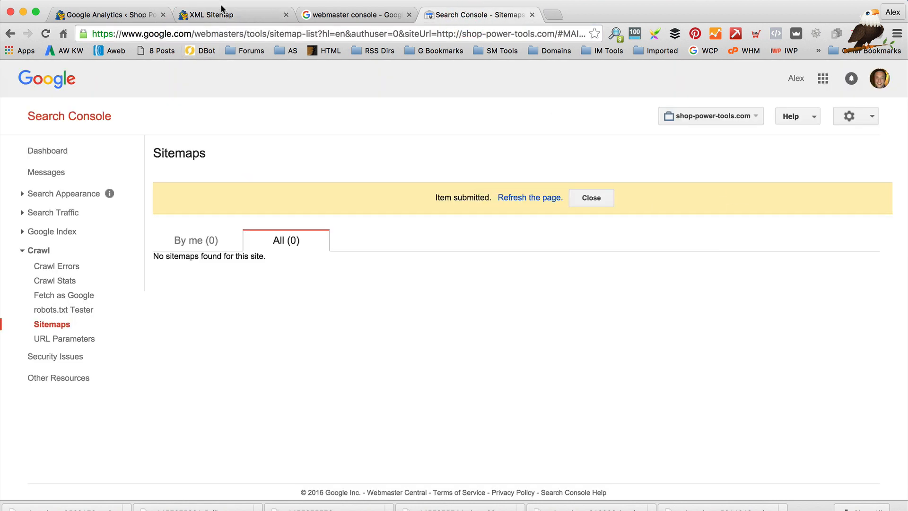
{"action": "left_click", "coordinate": [221, 10]}
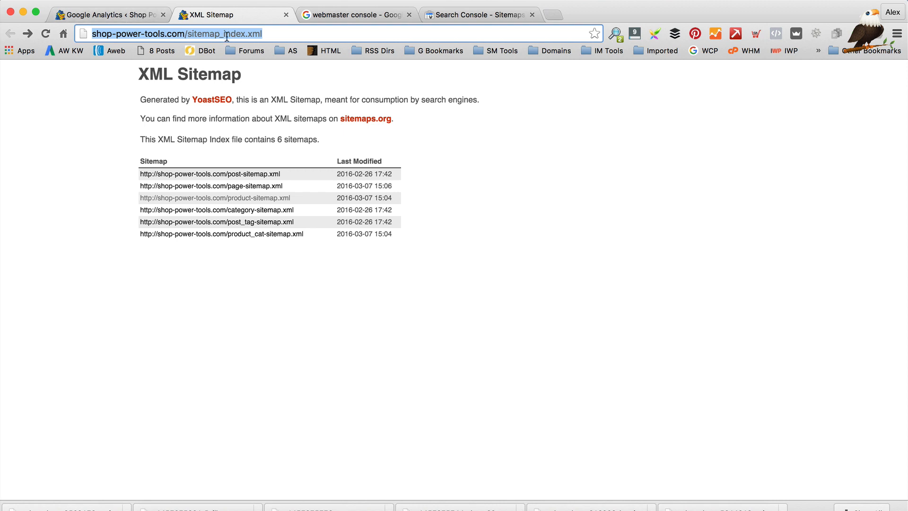
{"action": "left_click", "coordinate": [470, 14]}
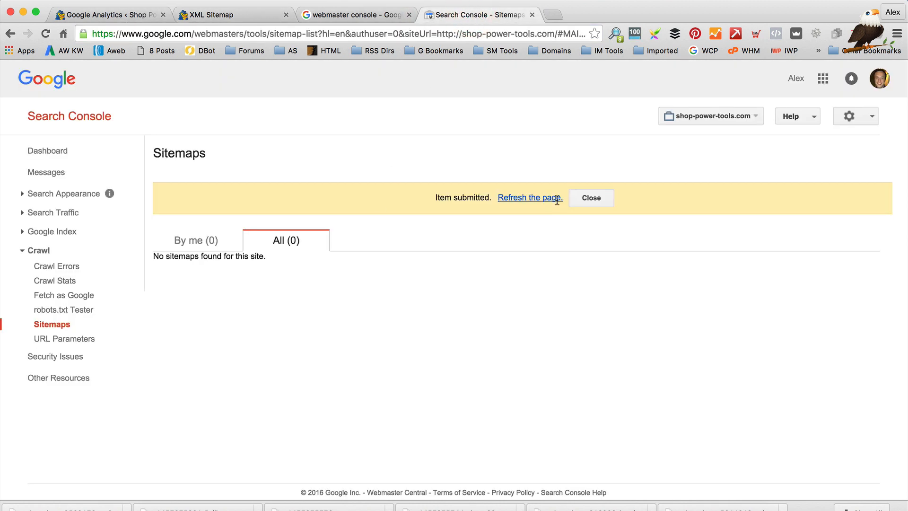
{"action": "left_click", "coordinate": [531, 198]}
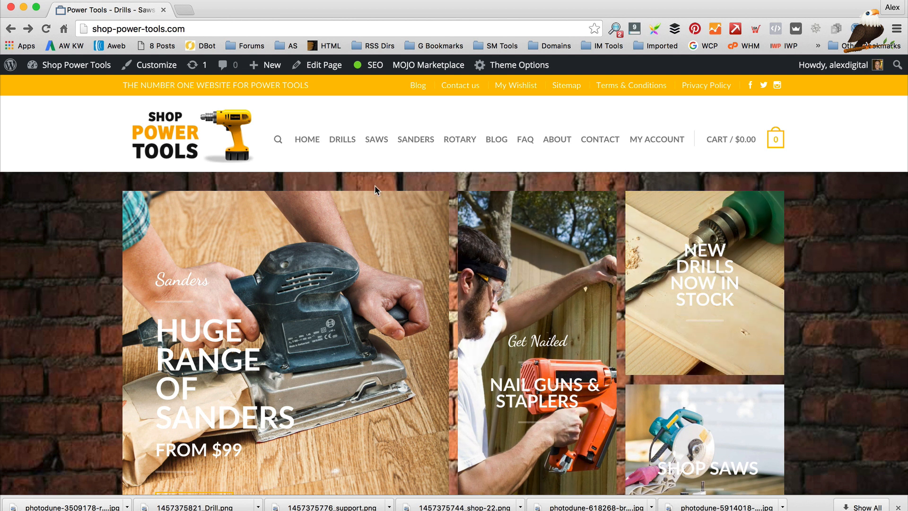
- View the first drill's product page under the shop's Drills category
{"action": "left_click", "coordinate": [335, 141]}
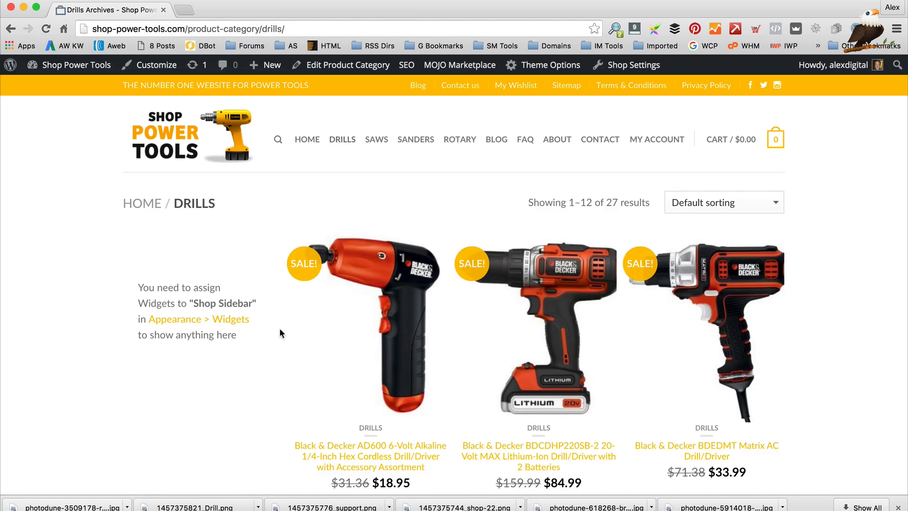
{"action": "left_click", "coordinate": [390, 278]}
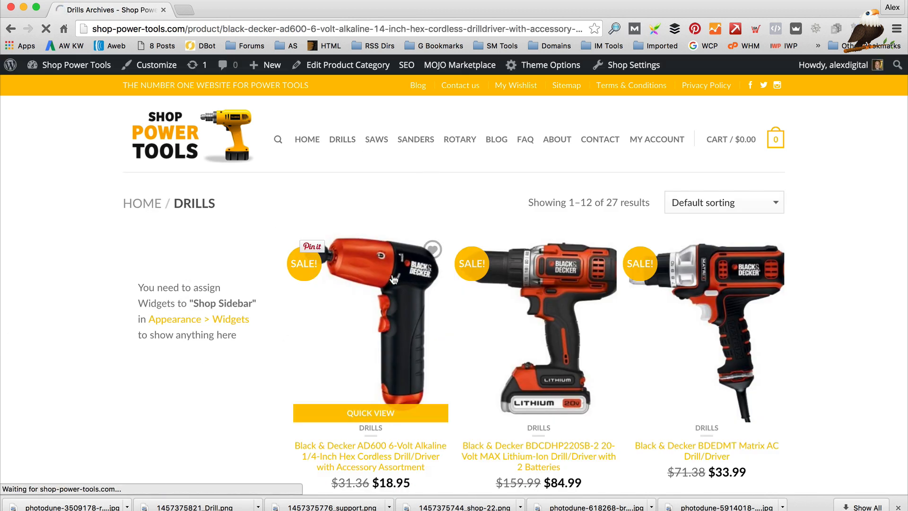
{"action": "scroll", "coordinate": [703, 381], "scroll_direction": "down", "scroll_amount": 5}
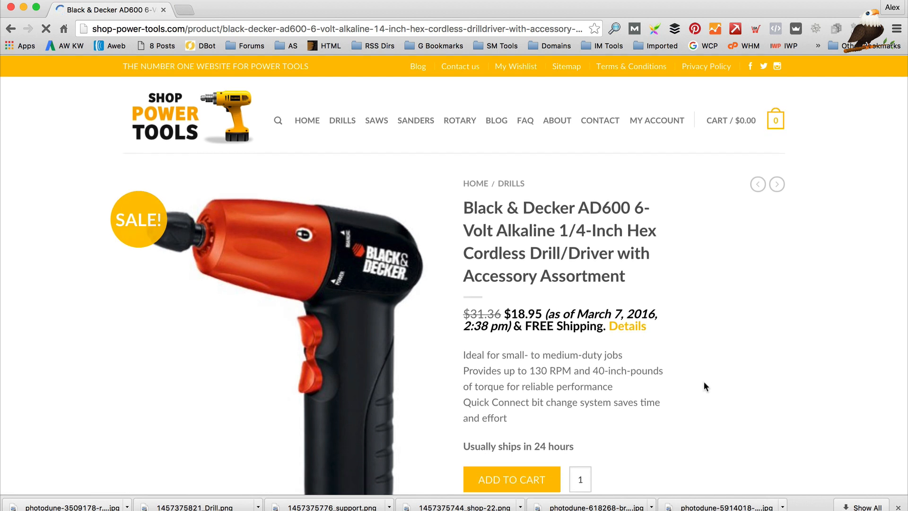
{"action": "scroll", "coordinate": [704, 382], "scroll_direction": "up", "scroll_amount": 5}
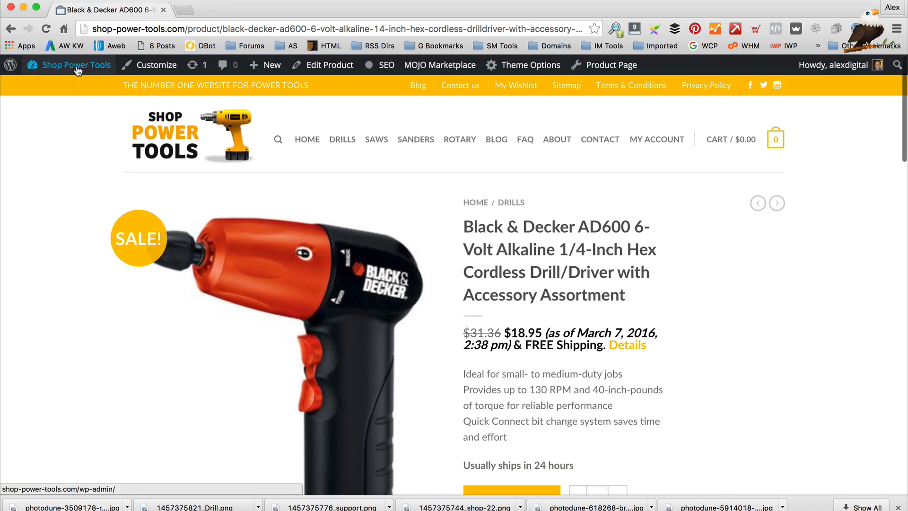
- Go to the Widgets admin page from the Shop Power Tools admin bar menu
{"action": "mouse_move", "coordinate": [72, 65]}
{"action": "left_click", "coordinate": [64, 124]}
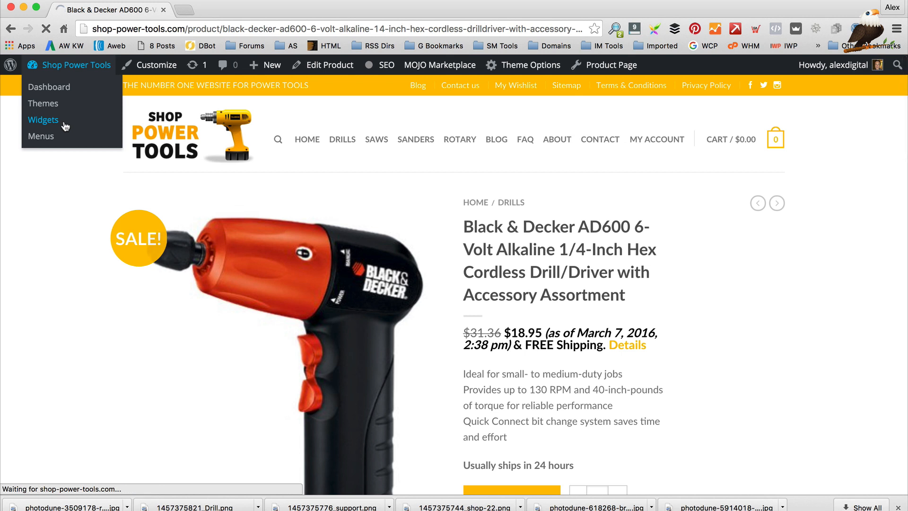
{"action": "scroll", "coordinate": [615, 284], "scroll_direction": "down", "scroll_amount": 1}
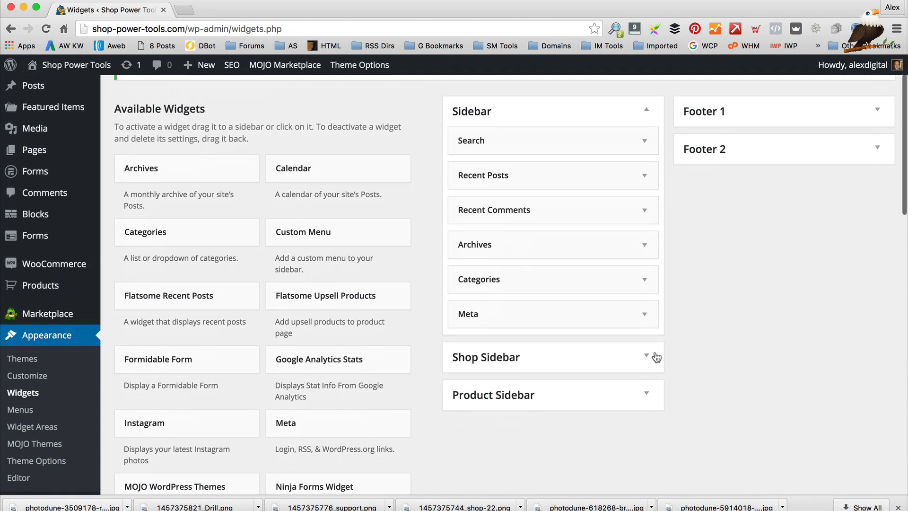
- Expand the Shop Sidebar and add the WooCommerce Price Filter widget to it
{"action": "left_click", "coordinate": [657, 357]}
{"action": "scroll", "coordinate": [711, 335], "scroll_direction": "down", "scroll_amount": 4}
{"action": "scroll", "coordinate": [303, 381], "scroll_direction": "down", "scroll_amount": 4}
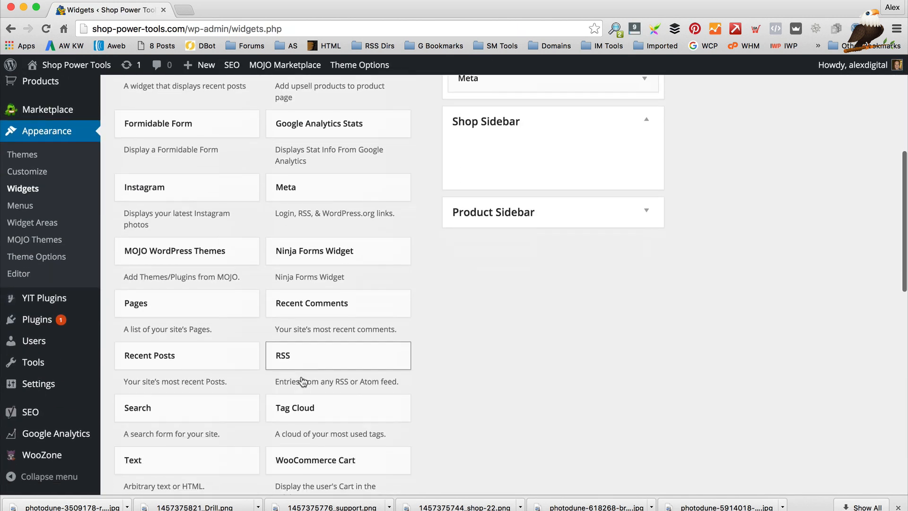
{"action": "scroll", "coordinate": [303, 381], "scroll_direction": "down", "scroll_amount": 3}
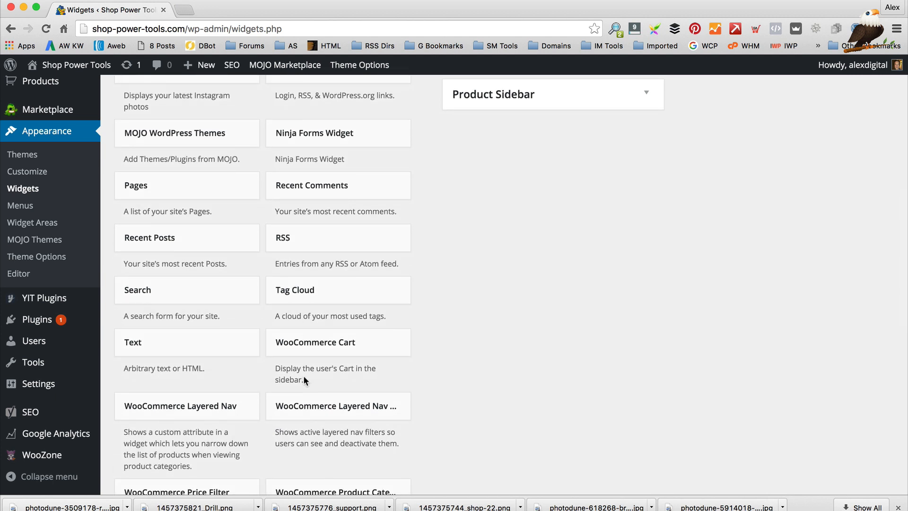
{"action": "scroll", "coordinate": [306, 373], "scroll_direction": "down", "scroll_amount": 2}
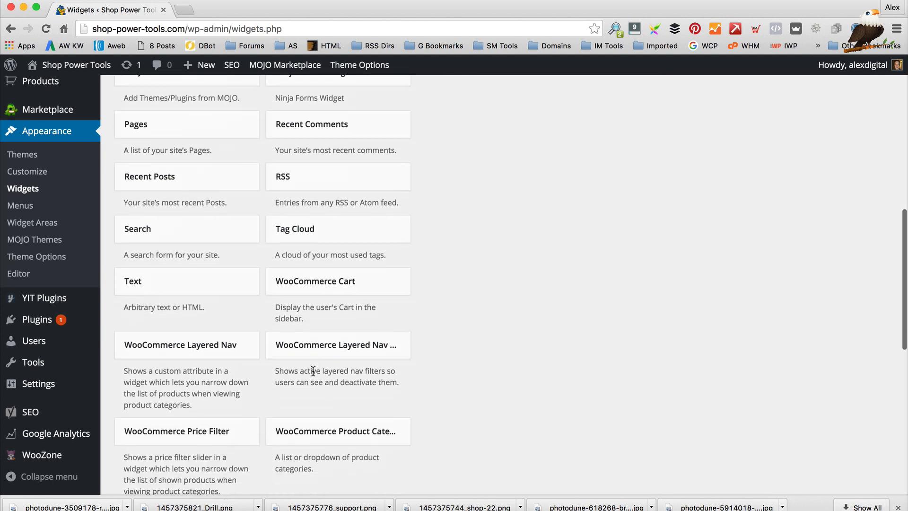
{"action": "left_click_drag", "start_coordinate": [194, 432], "coordinate": [563, 359]}
- Add the WooCommerce Product Categories widget to the Shop Sidebar below the Price Filter
{"action": "scroll", "coordinate": [478, 359], "scroll_direction": "down", "scroll_amount": 5}
{"action": "scroll", "coordinate": [426, 340], "scroll_direction": "down", "scroll_amount": 3}
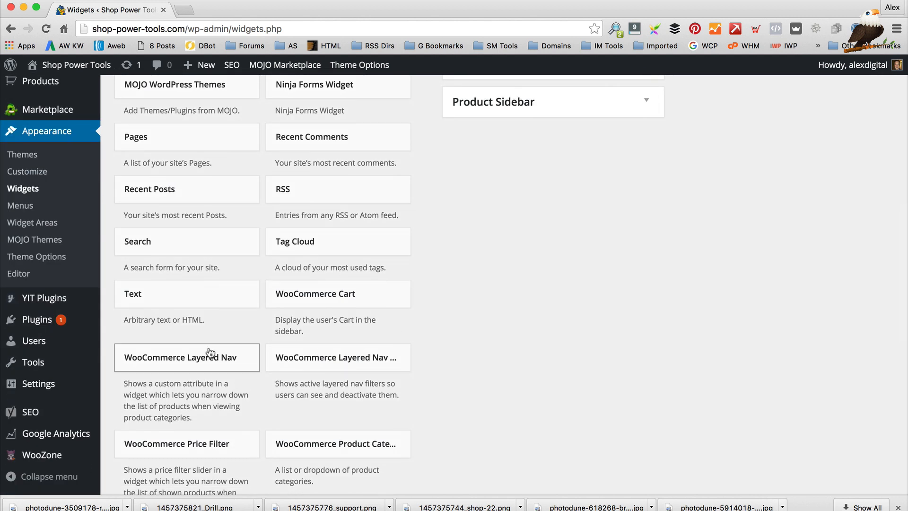
{"action": "left_click", "coordinate": [384, 363]}
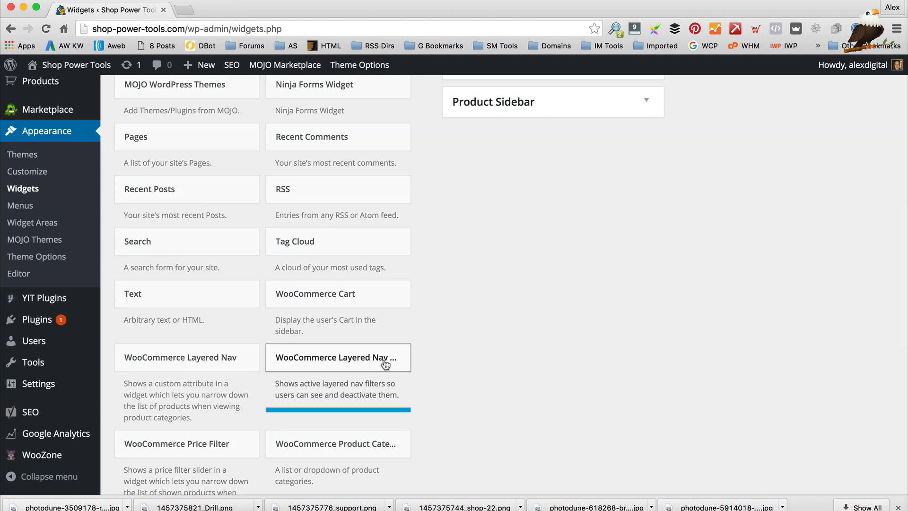
{"action": "left_click", "coordinate": [381, 362]}
{"action": "scroll", "coordinate": [474, 344], "scroll_direction": "down", "scroll_amount": 3}
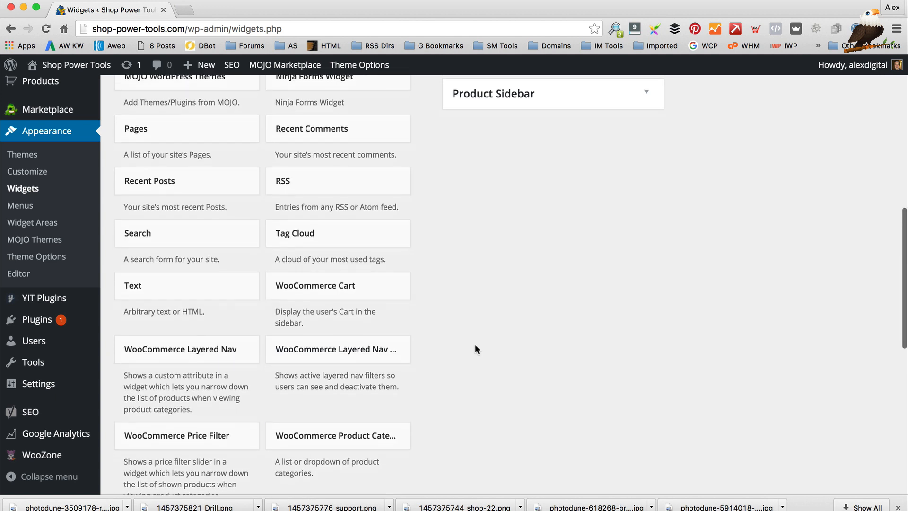
{"action": "scroll", "coordinate": [449, 349], "scroll_direction": "down", "scroll_amount": 2}
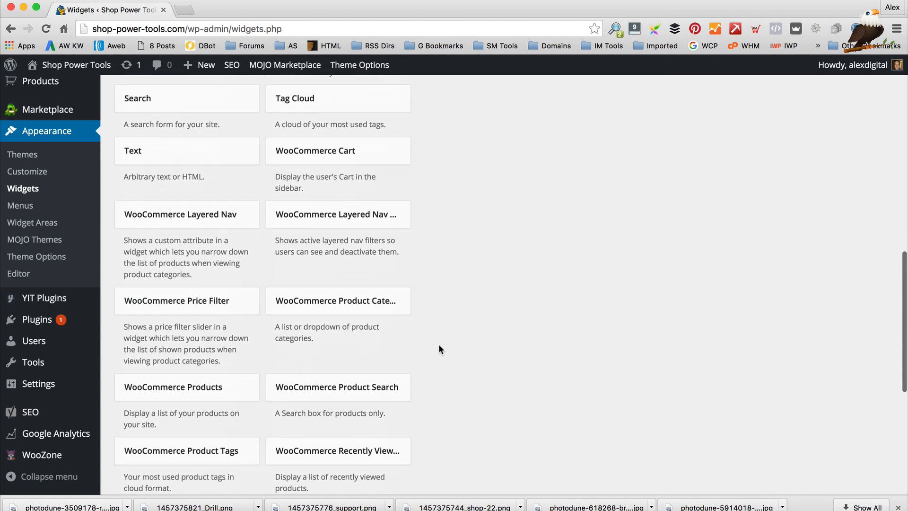
{"action": "scroll", "coordinate": [438, 345], "scroll_direction": "down", "scroll_amount": 2}
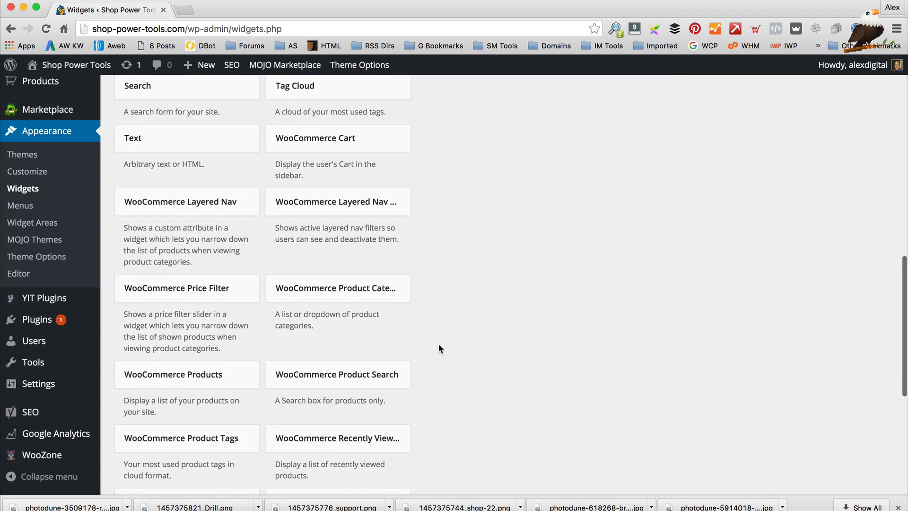
{"action": "scroll", "coordinate": [385, 347], "scroll_direction": "down", "scroll_amount": 2}
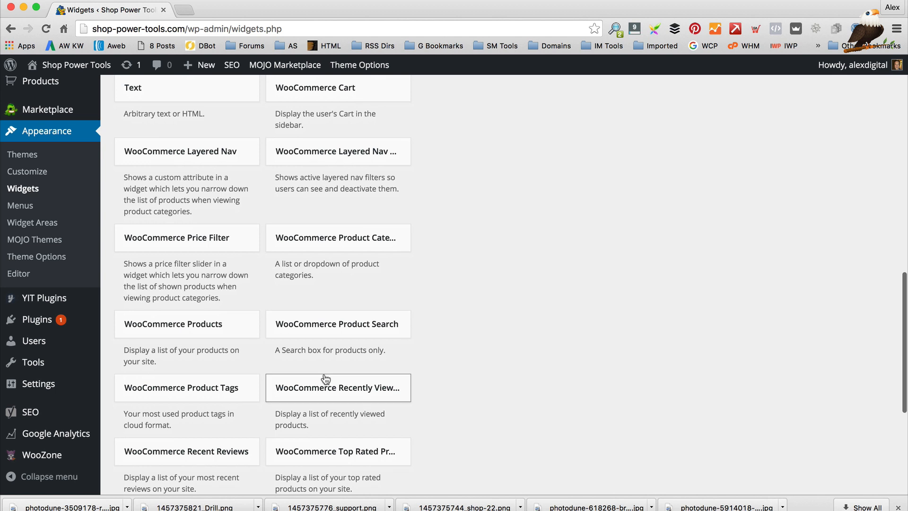
{"action": "scroll", "coordinate": [325, 379], "scroll_direction": "down", "scroll_amount": 2}
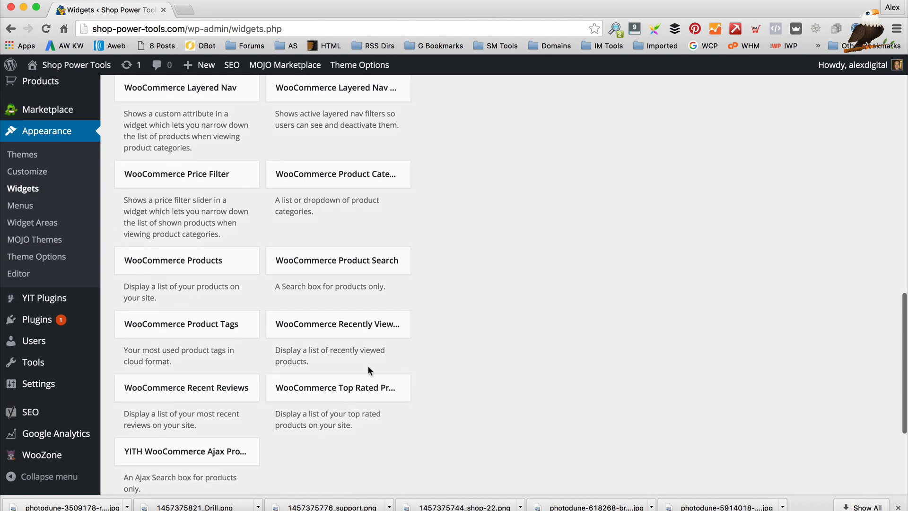
{"action": "scroll", "coordinate": [367, 365], "scroll_direction": "up", "scroll_amount": 6}
{"action": "left_click_drag", "start_coordinate": [341, 346], "coordinate": [549, 442]}
- Save the Product Categories and Price Filter widget settings
{"action": "scroll", "coordinate": [548, 246], "scroll_direction": "up", "scroll_amount": 8}
{"action": "scroll", "coordinate": [374, 349], "scroll_direction": "down", "scroll_amount": 3}
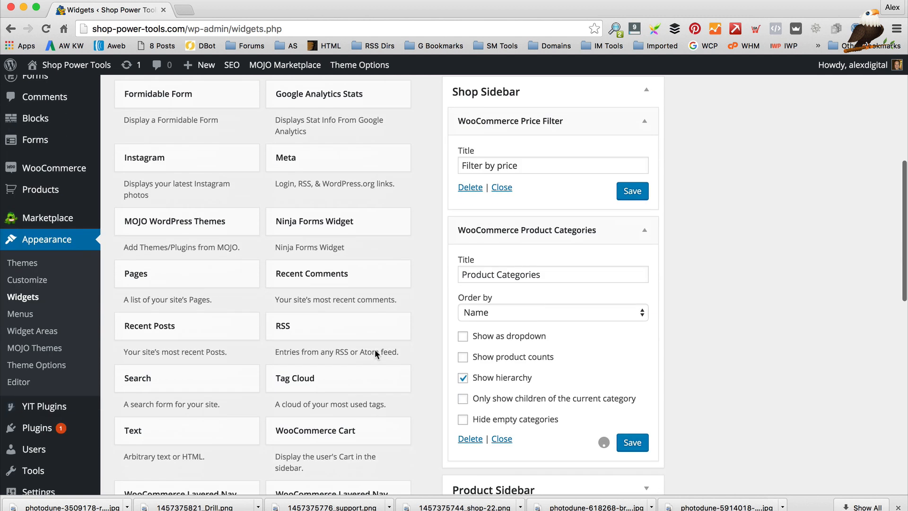
{"action": "left_click", "coordinate": [639, 442]}
{"action": "left_click", "coordinate": [635, 193]}
{"action": "scroll", "coordinate": [561, 234], "scroll_direction": "up", "scroll_amount": 7}
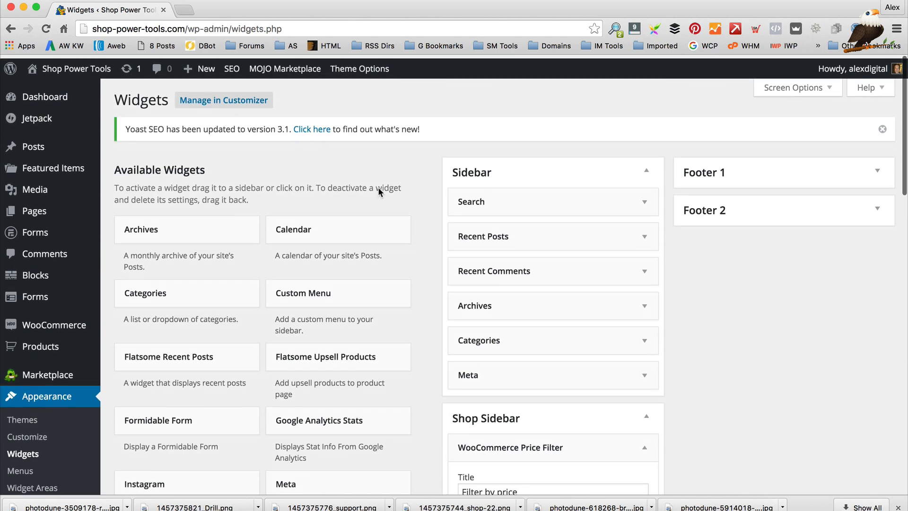
{"action": "left_click", "coordinate": [66, 93]}
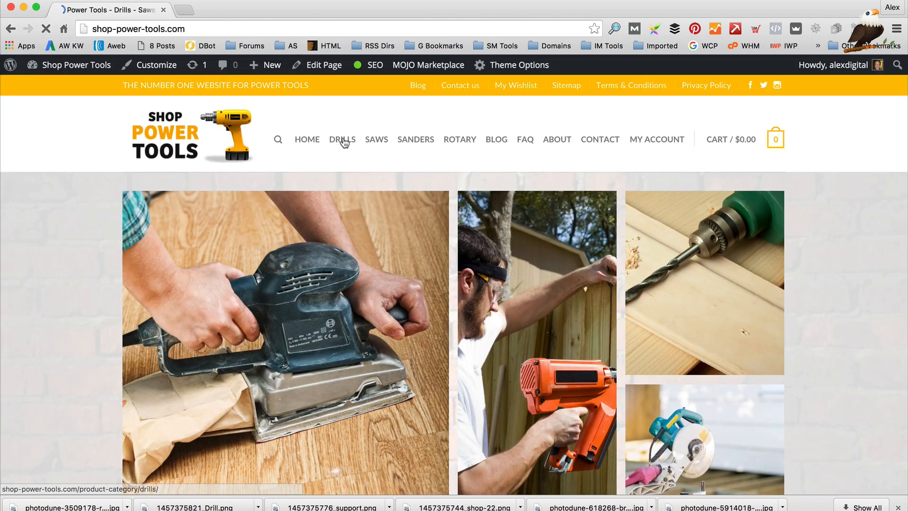
{"action": "left_click", "coordinate": [342, 140]}
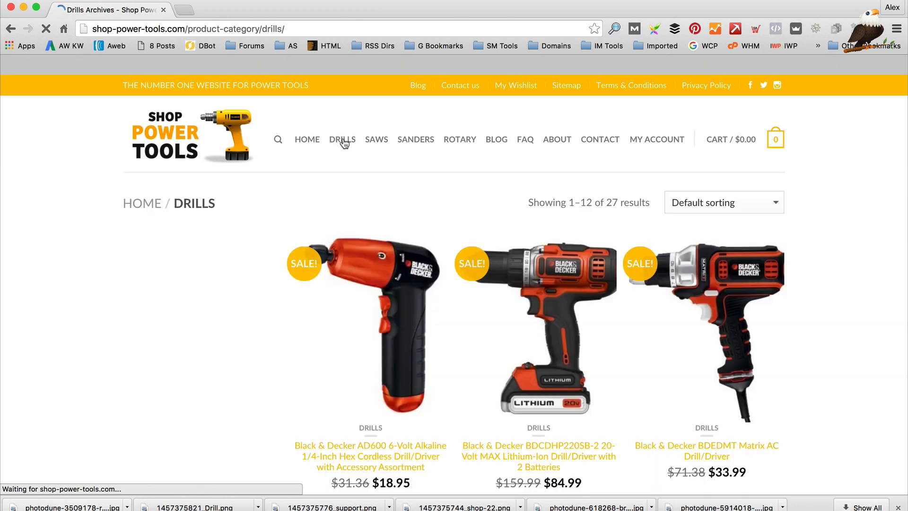
{"action": "scroll", "coordinate": [254, 367], "scroll_direction": "down", "scroll_amount": 1}
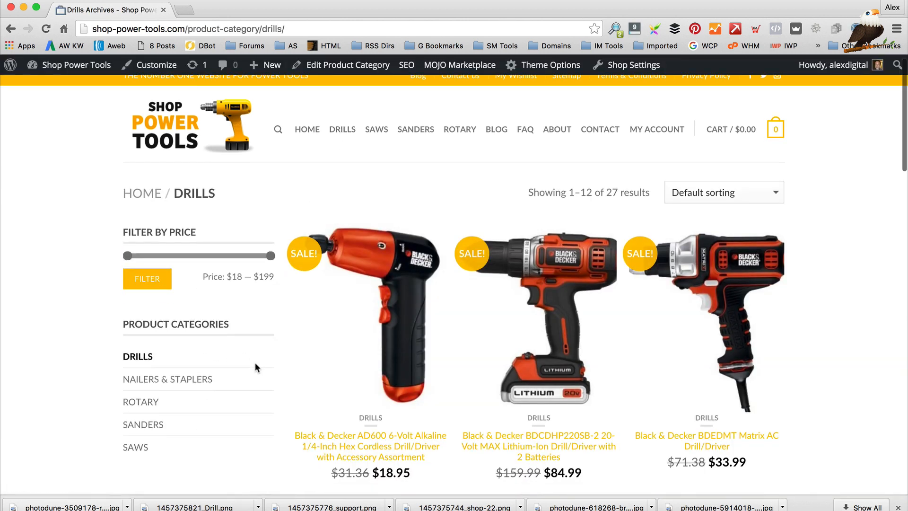
{"action": "scroll", "coordinate": [254, 367], "scroll_direction": "down", "scroll_amount": 3}
{"action": "scroll", "coordinate": [243, 352], "scroll_direction": "up", "scroll_amount": 3}
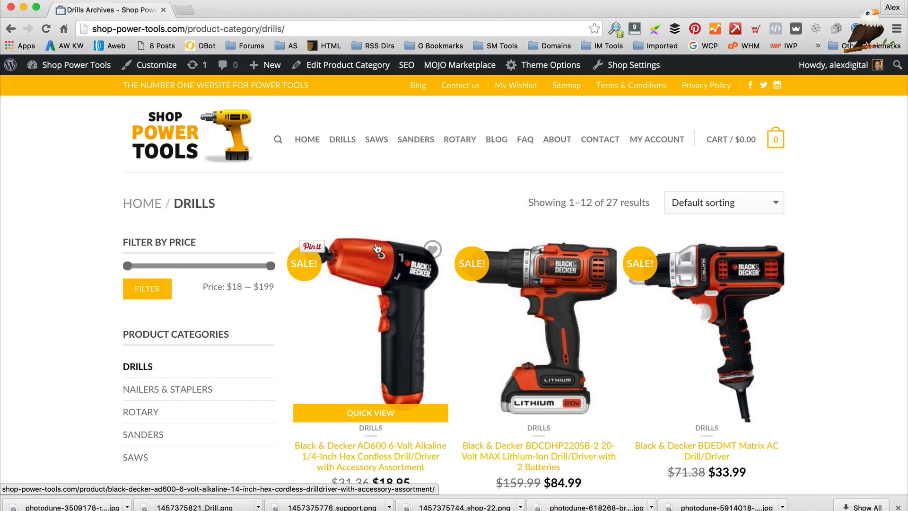
{"action": "mouse_move", "coordinate": [75, 66]}
{"action": "left_click", "coordinate": [78, 120]}
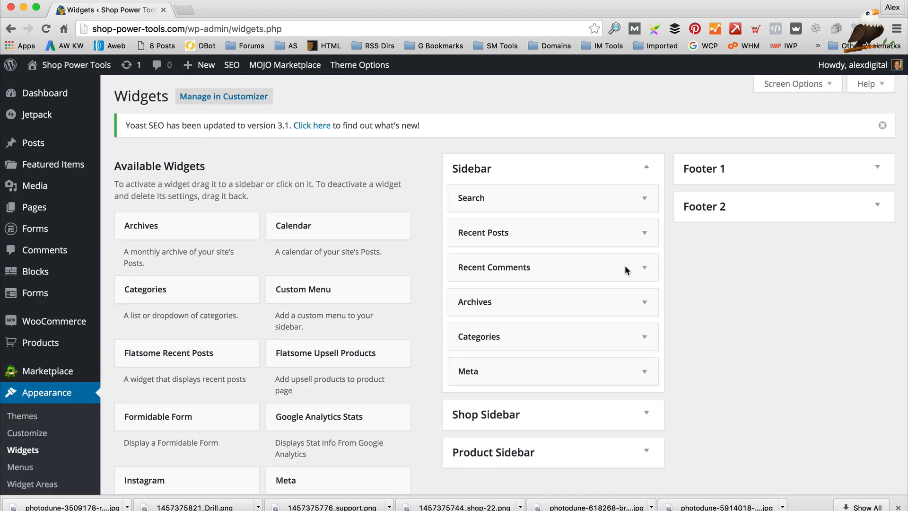
- Add WooCommerce Recently Viewed Products to the Product Sidebar, showing 5 products, and save it
{"action": "scroll", "coordinate": [629, 272], "scroll_direction": "down", "scroll_amount": 5}
{"action": "left_click", "coordinate": [640, 277]}
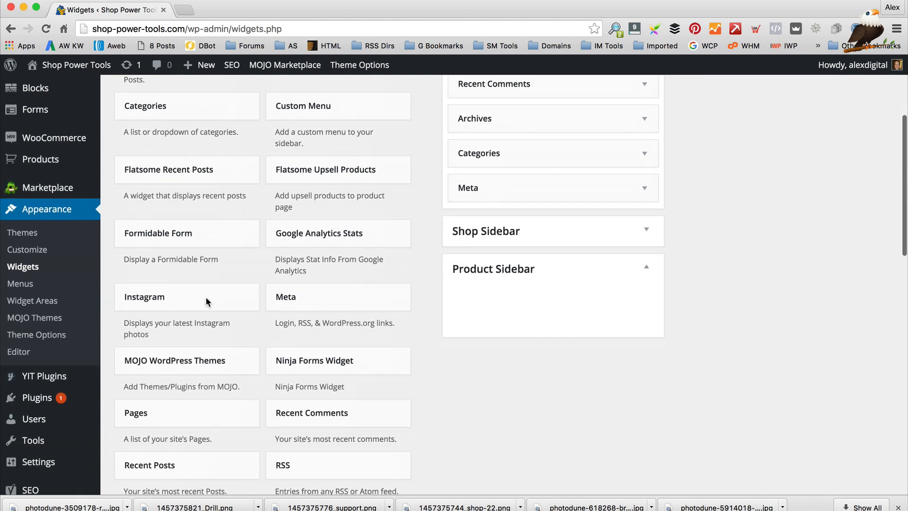
{"action": "scroll", "coordinate": [206, 296], "scroll_direction": "down", "scroll_amount": 10}
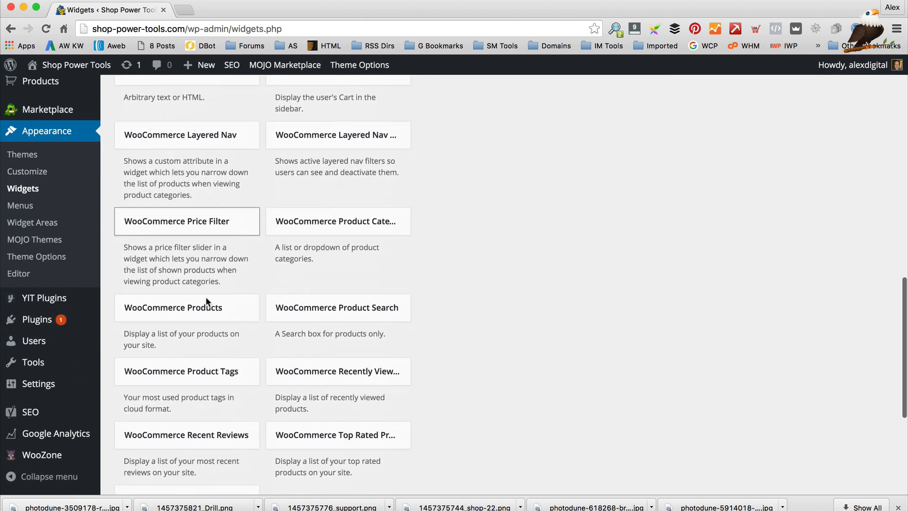
{"action": "left_click_drag", "start_coordinate": [338, 363], "coordinate": [548, 321]}
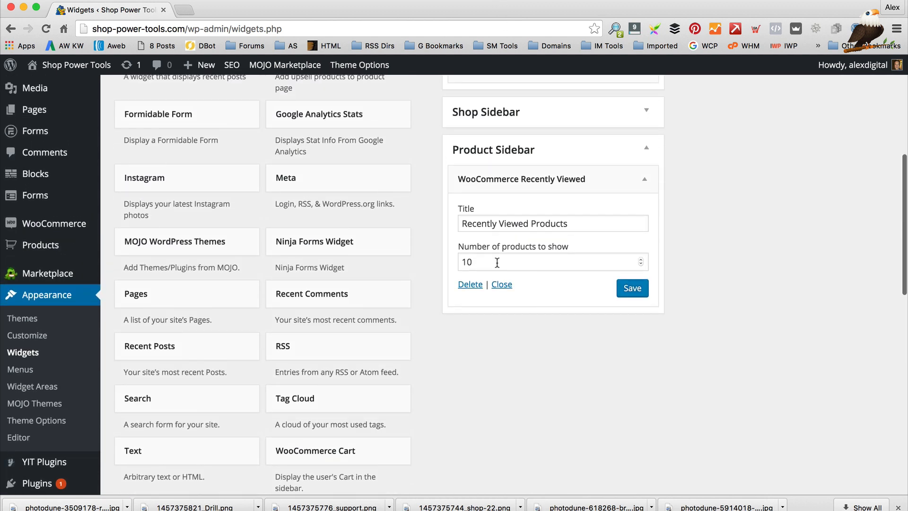
{"action": "left_click_drag", "start_coordinate": [497, 262], "coordinate": [449, 263]}
{"action": "type", "text": "5"}
{"action": "left_click", "coordinate": [633, 288]}
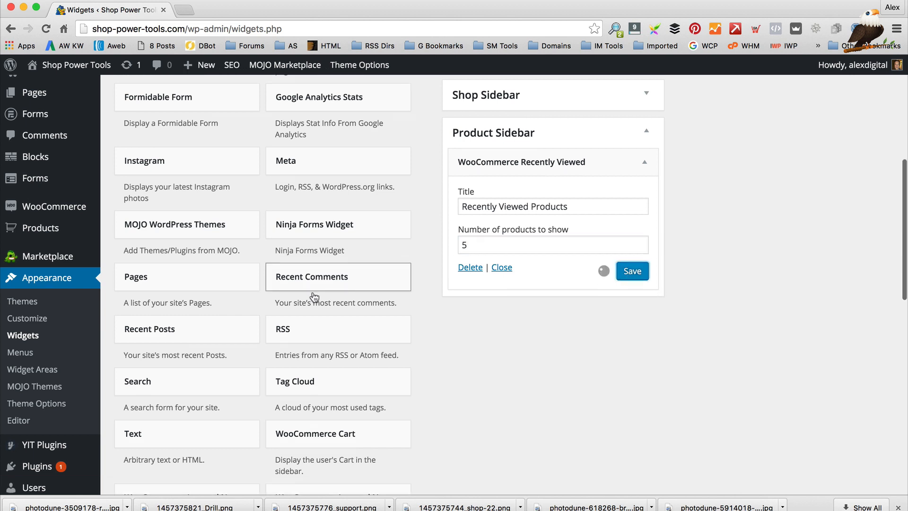
- Add the WooCommerce Top Rated Products widget to the Product Sidebar
{"action": "scroll", "coordinate": [313, 297], "scroll_direction": "down", "scroll_amount": 10}
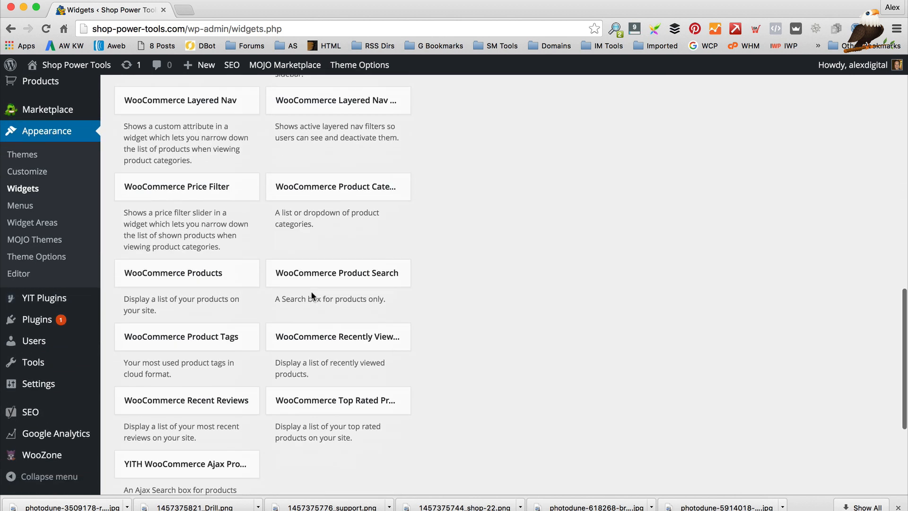
{"action": "scroll", "coordinate": [311, 293], "scroll_direction": "down", "scroll_amount": 1}
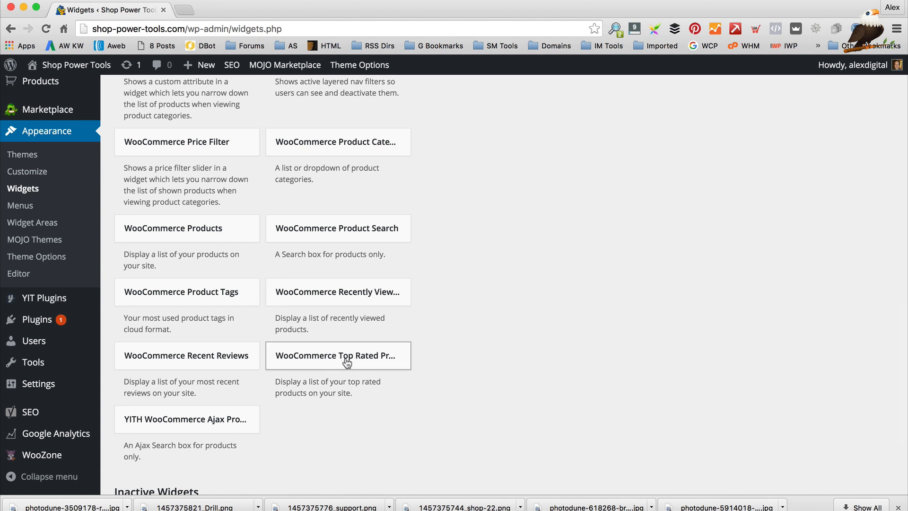
{"action": "scroll", "coordinate": [337, 356], "scroll_direction": "up", "scroll_amount": 1}
{"action": "left_click_drag", "start_coordinate": [331, 414], "coordinate": [527, 266]}
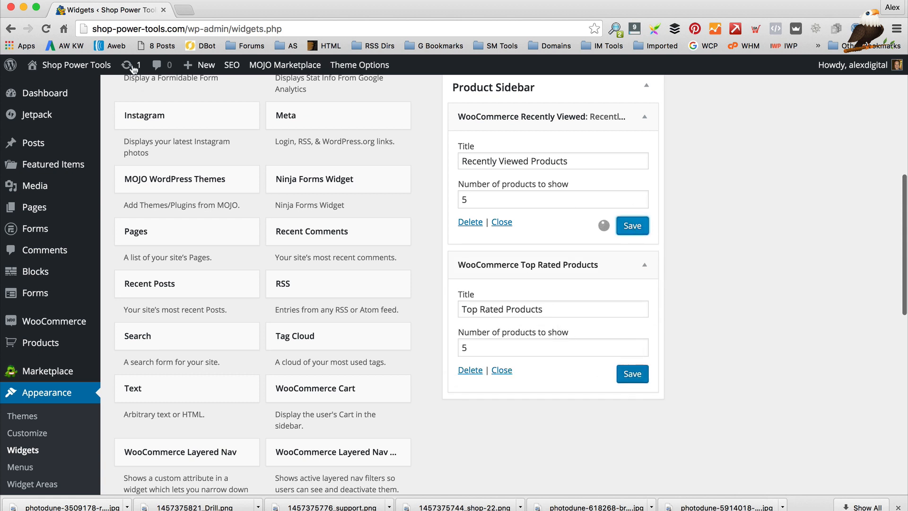
- Visit the live store and view the Black & Decker AD600 drill product page
{"action": "mouse_move", "coordinate": [72, 71]}
{"action": "left_click", "coordinate": [72, 89]}
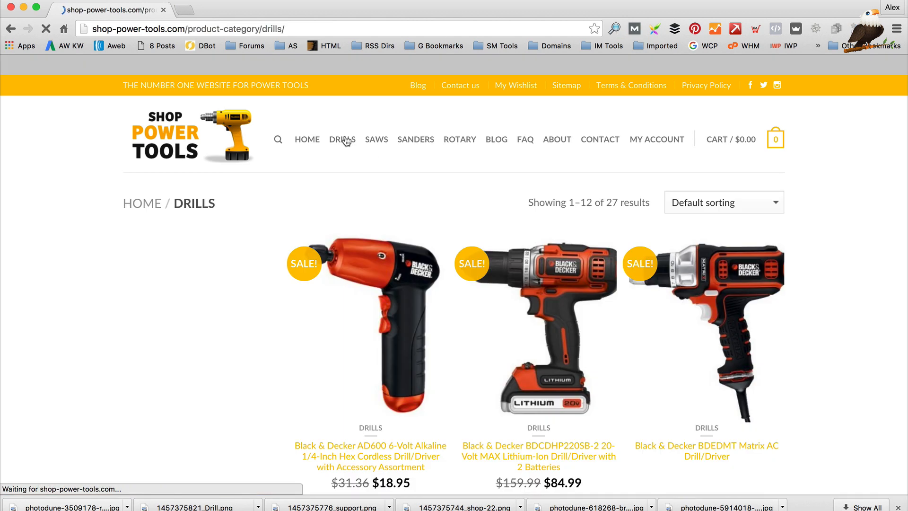
{"action": "left_click", "coordinate": [374, 276]}
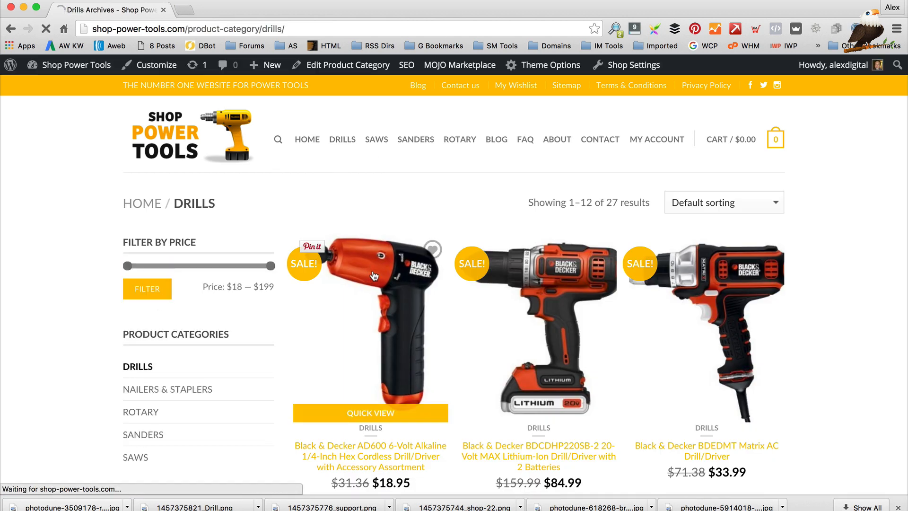
- Go to the theme's Product Page settings from the admin bar's Theme Options menu
{"action": "mouse_move", "coordinate": [528, 65]}
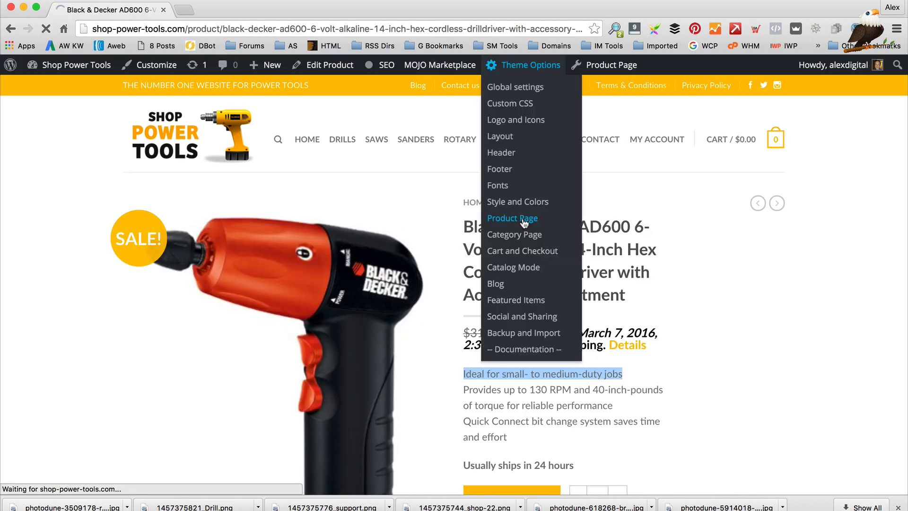
{"action": "left_click", "coordinate": [523, 219]}
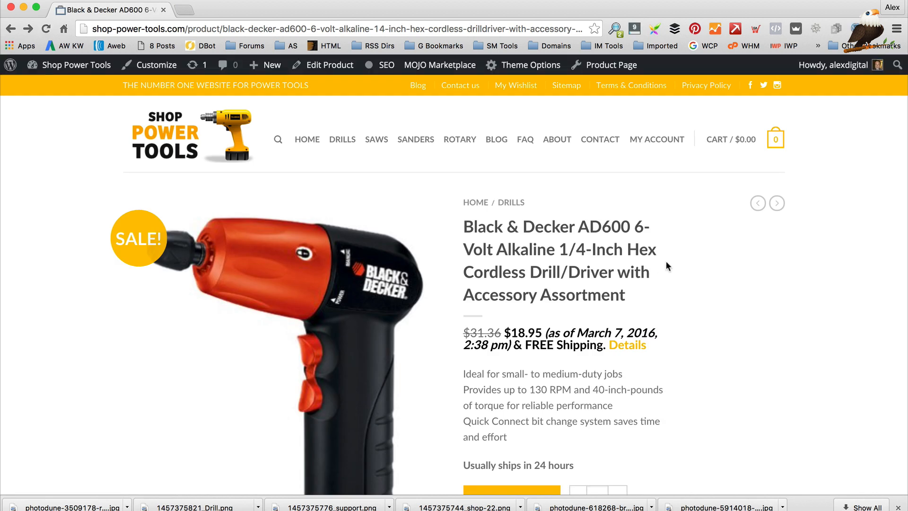
{"action": "mouse_move", "coordinate": [534, 64]}
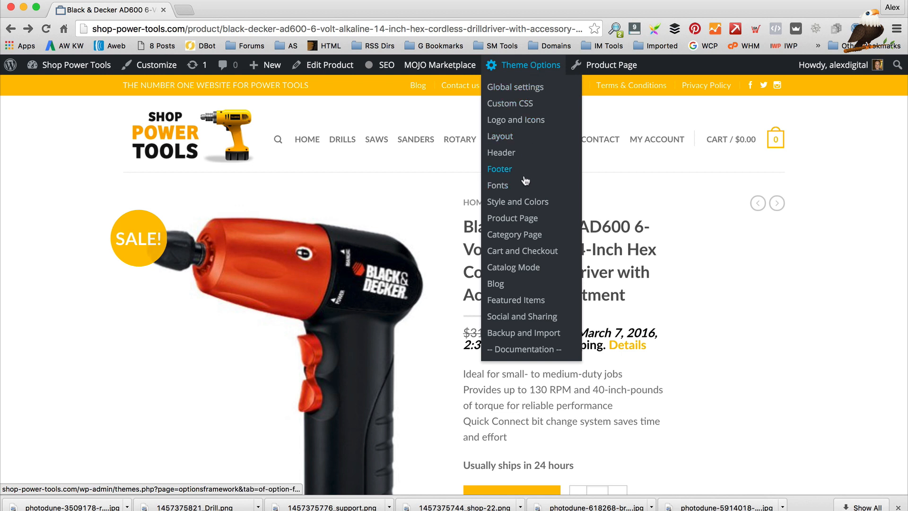
- Set the Product Page Layout to Right Sidebar, keeping Tabs info style, and save theme options
{"action": "left_click", "coordinate": [512, 218]}
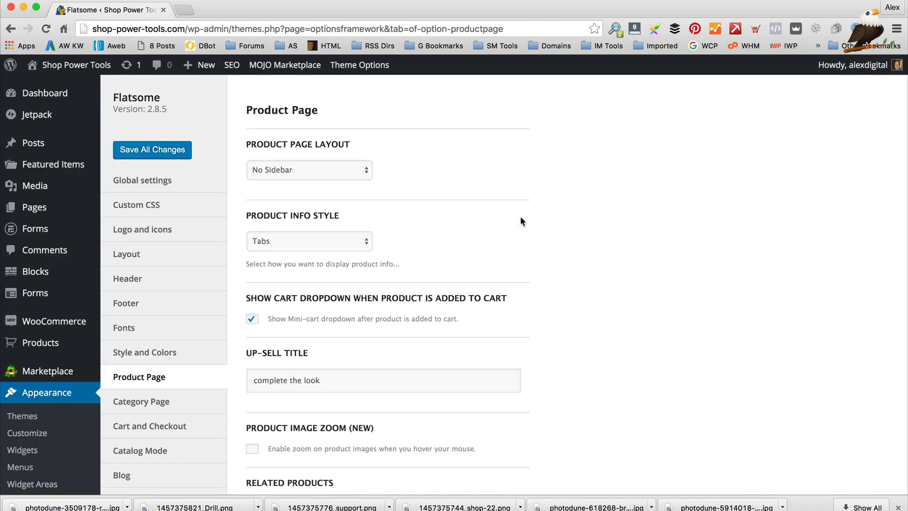
{"action": "scroll", "coordinate": [515, 216], "scroll_direction": "down", "scroll_amount": 1}
{"action": "left_click", "coordinate": [353, 223]}
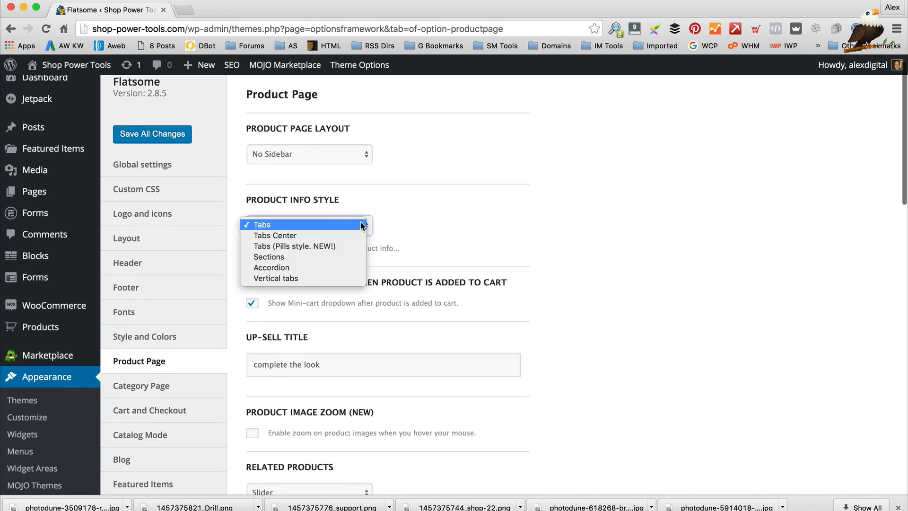
{"action": "left_click", "coordinate": [353, 196]}
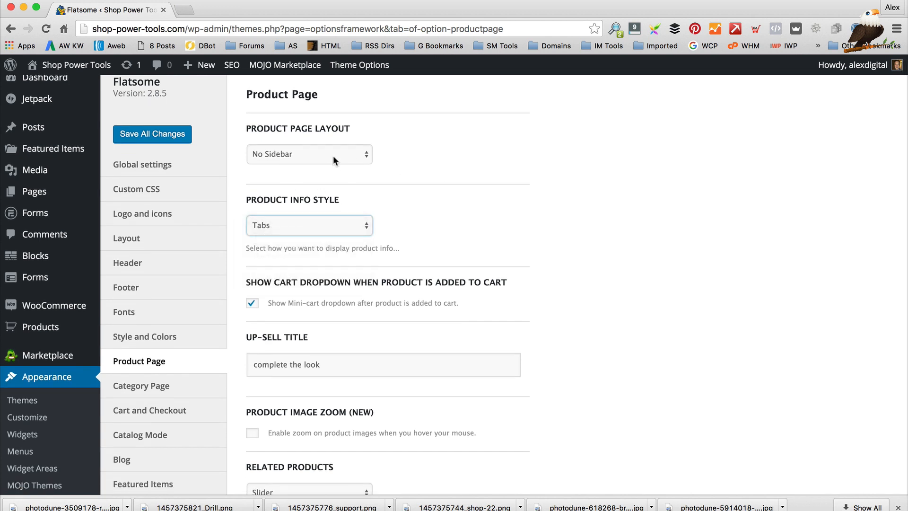
{"action": "left_click", "coordinate": [339, 155]}
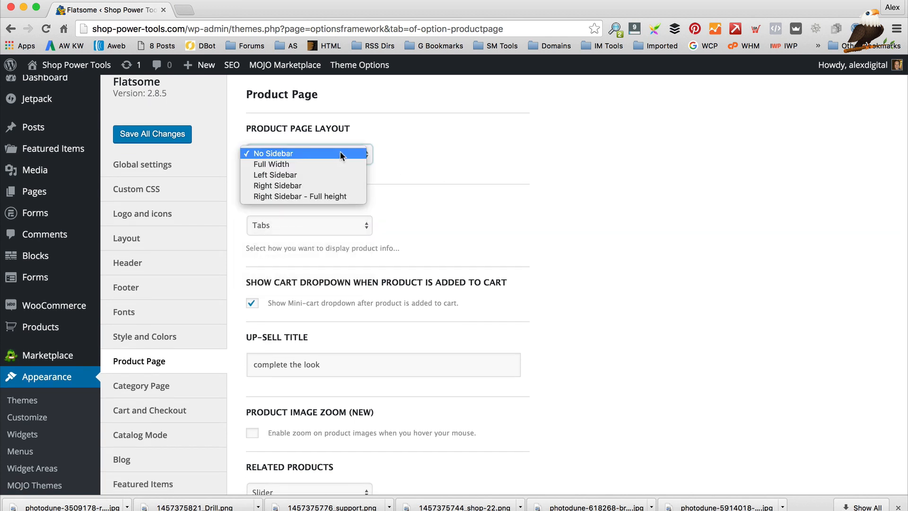
{"action": "left_click", "coordinate": [333, 184]}
{"action": "scroll", "coordinate": [446, 187], "scroll_direction": "down", "scroll_amount": 5}
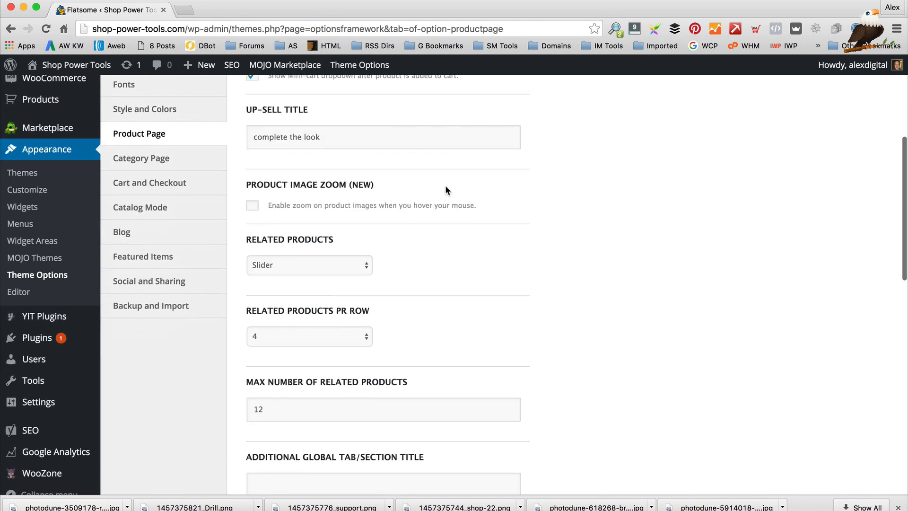
{"action": "scroll", "coordinate": [445, 190], "scroll_direction": "down", "scroll_amount": 10}
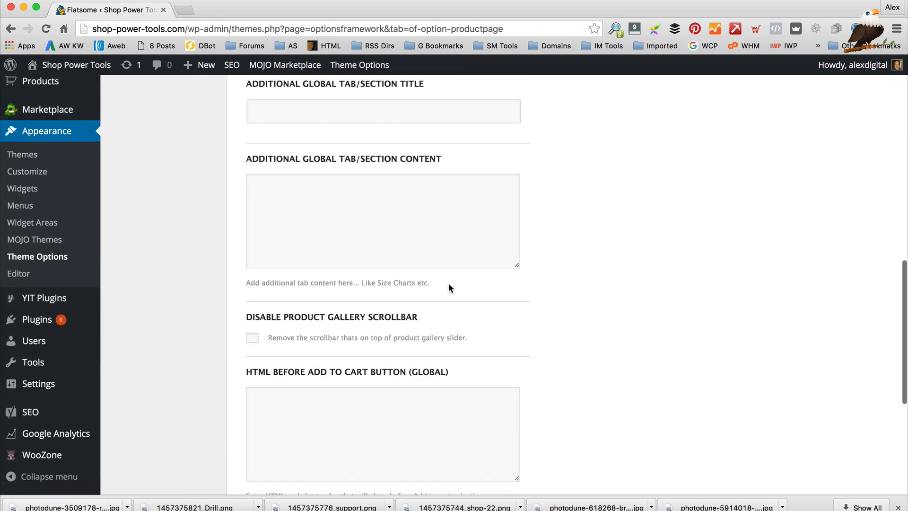
{"action": "scroll", "coordinate": [446, 265], "scroll_direction": "down", "scroll_amount": 2}
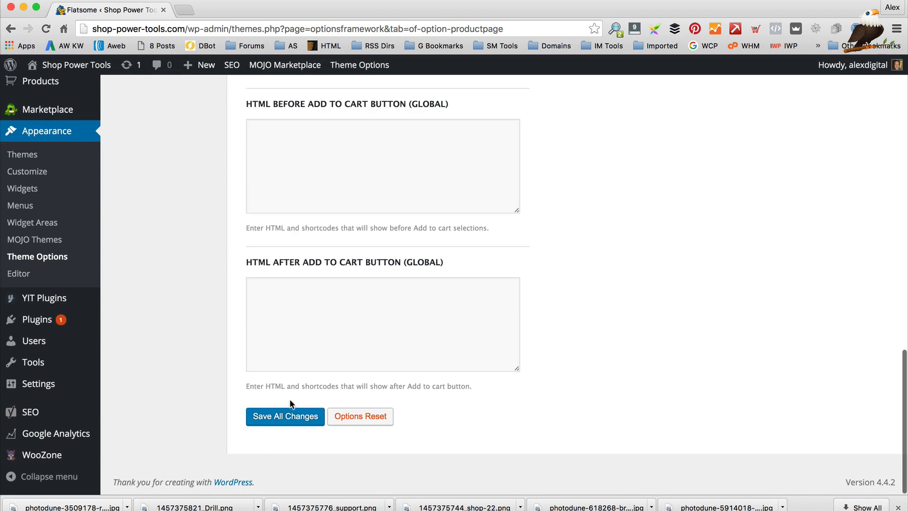
{"action": "left_click", "coordinate": [298, 412]}
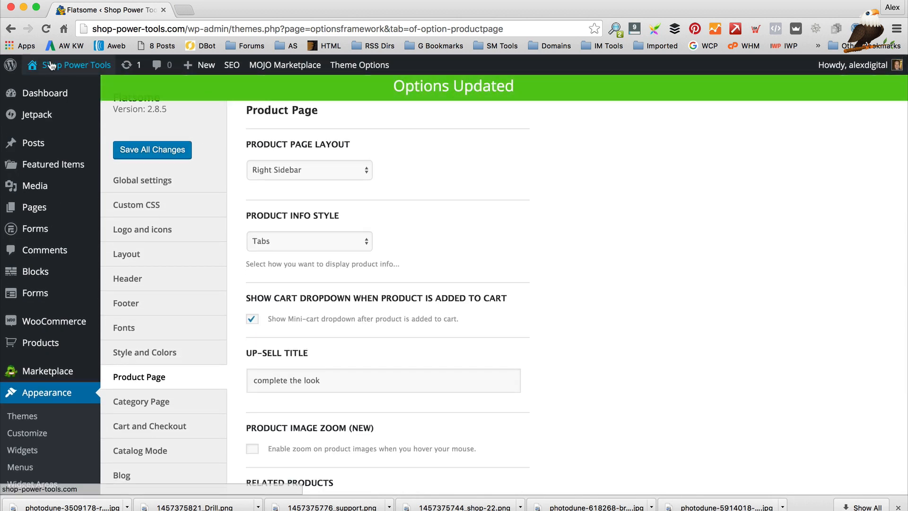
- Go to the live storefront via Visit Site in the admin bar
{"action": "mouse_move", "coordinate": [61, 88]}
{"action": "mouse_move", "coordinate": [71, 65]}
{"action": "left_click", "coordinate": [42, 87]}
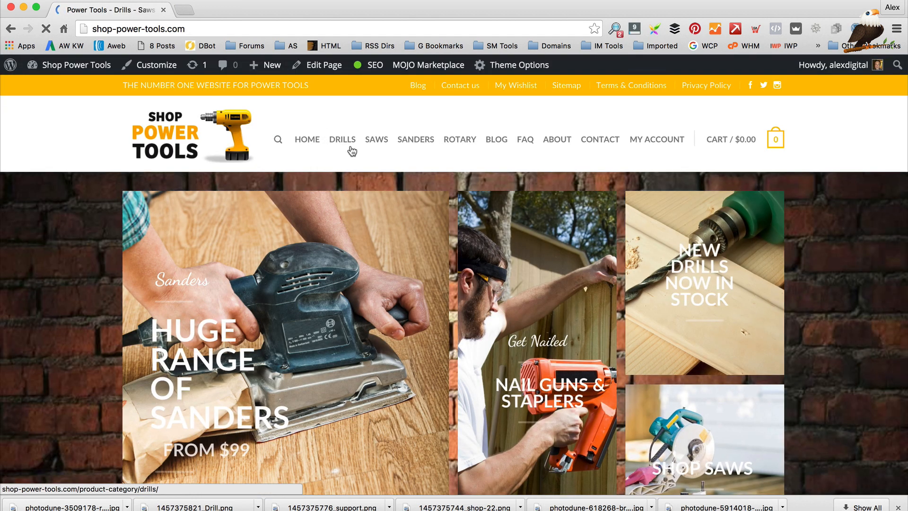
- View the AD600 drill via Drills, checking its Recently Viewed and Top Rated sidebar widgets
{"action": "left_click", "coordinate": [350, 147]}
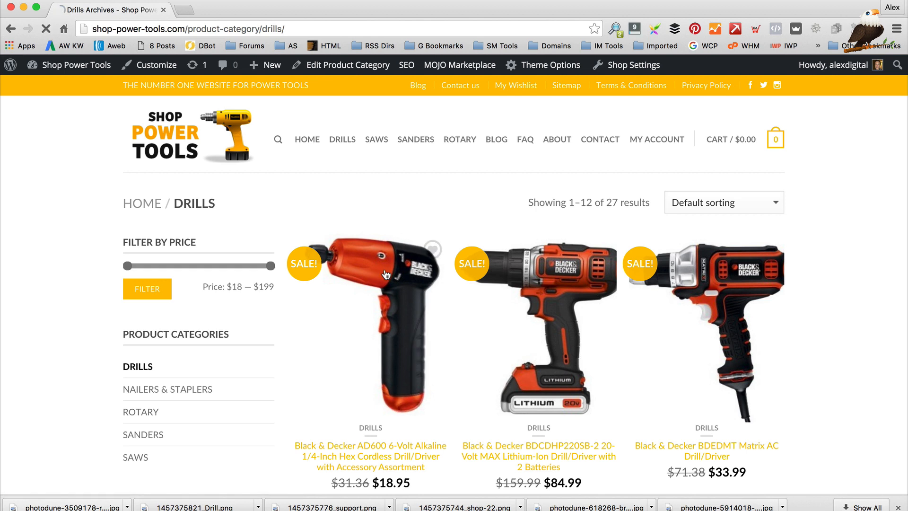
{"action": "left_click", "coordinate": [386, 276]}
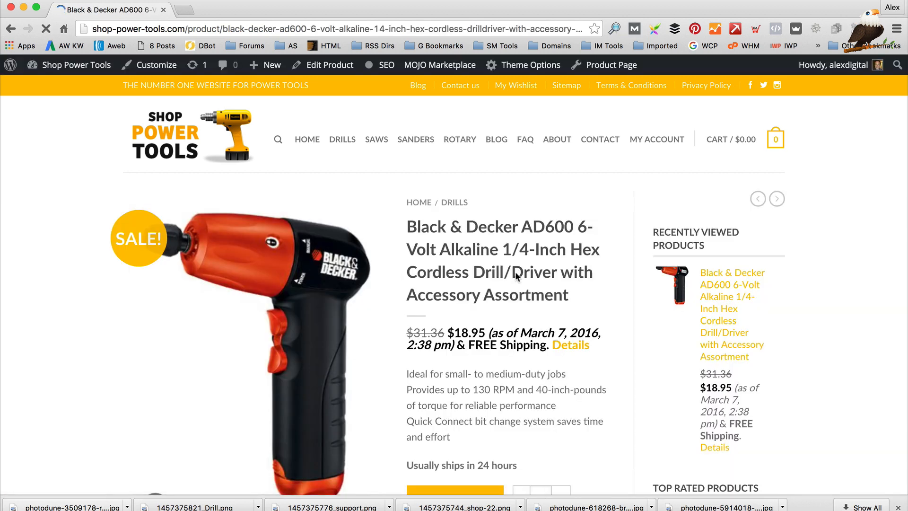
{"action": "scroll", "coordinate": [516, 278], "scroll_direction": "down", "scroll_amount": 1}
{"action": "scroll", "coordinate": [708, 286], "scroll_direction": "down", "scroll_amount": 5}
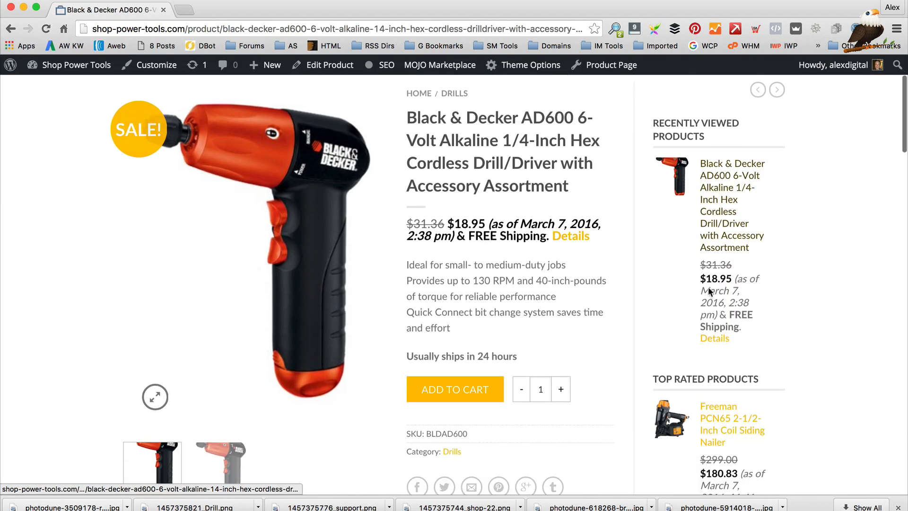
{"action": "scroll", "coordinate": [708, 287], "scroll_direction": "down", "scroll_amount": 10}
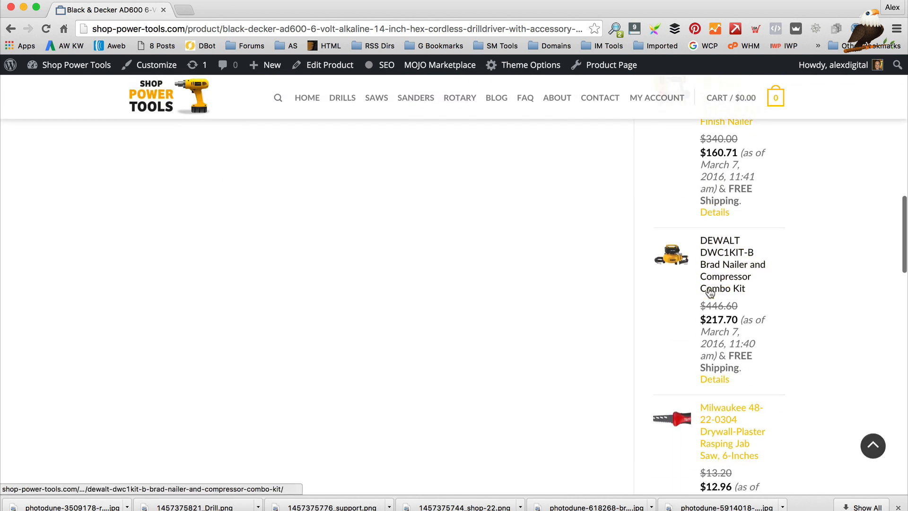
{"action": "scroll", "coordinate": [710, 292], "scroll_direction": "up", "scroll_amount": 10}
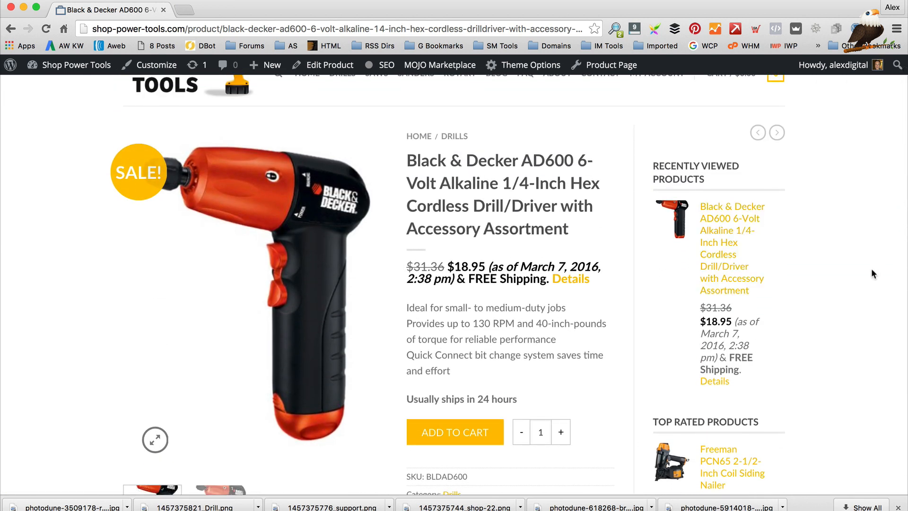
{"action": "scroll", "coordinate": [871, 268], "scroll_direction": "up", "scroll_amount": 2}
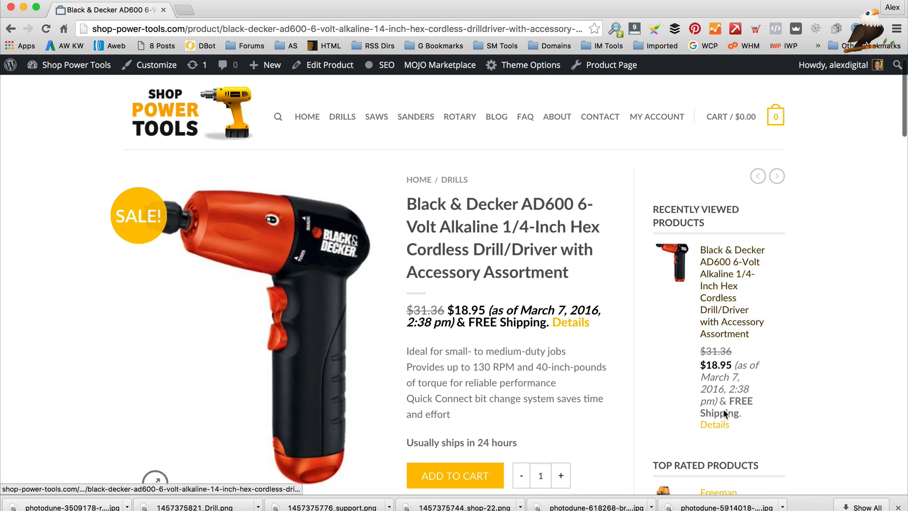
{"action": "scroll", "coordinate": [688, 349], "scroll_direction": "down", "scroll_amount": 7}
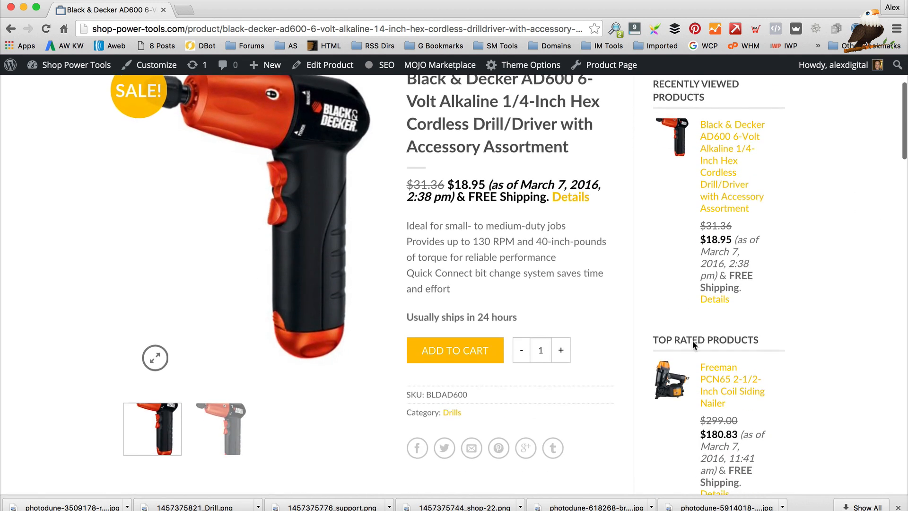
{"action": "scroll", "coordinate": [692, 330], "scroll_direction": "up", "scroll_amount": 8}
- In the Product Sidebar widgets, change the Recently Viewed product count from 5 to 1 and save
{"action": "mouse_move", "coordinate": [94, 68]}
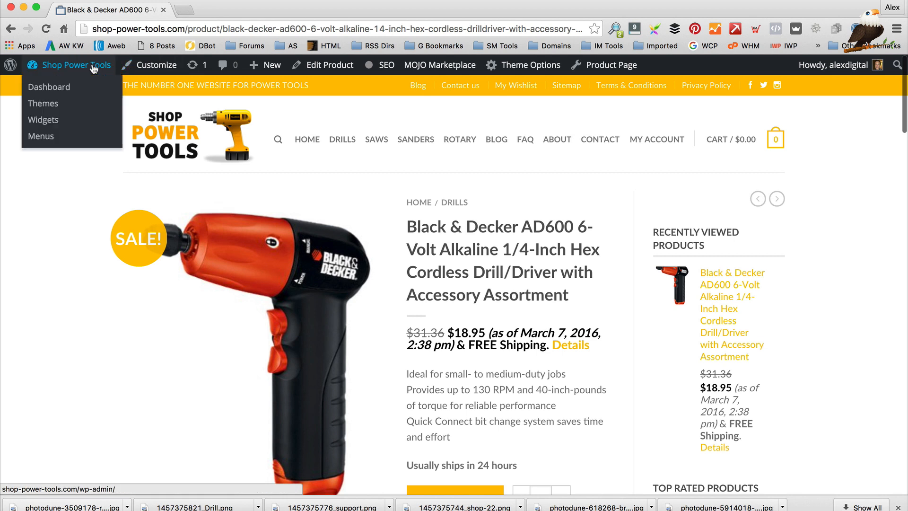
{"action": "left_click", "coordinate": [62, 124]}
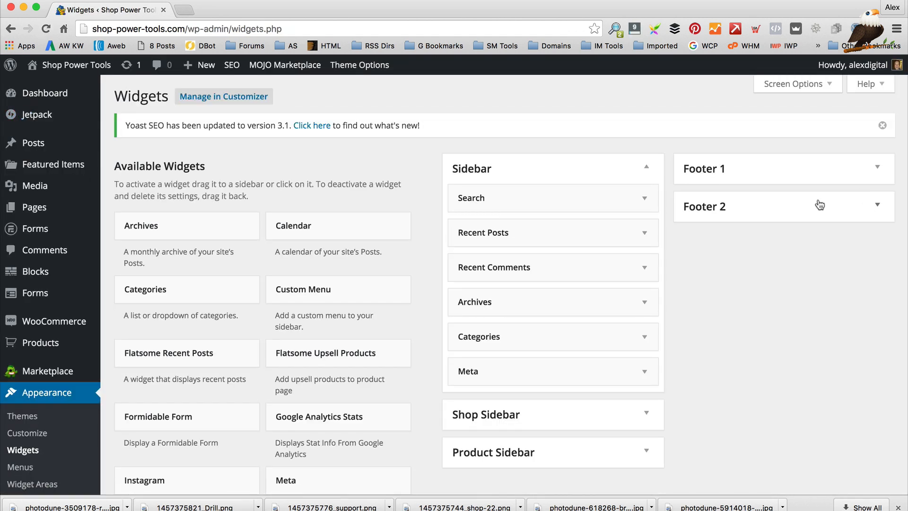
{"action": "scroll", "coordinate": [594, 370], "scroll_direction": "down", "scroll_amount": 5}
{"action": "left_click", "coordinate": [640, 364]}
{"action": "scroll", "coordinate": [640, 365], "scroll_direction": "down", "scroll_amount": 5}
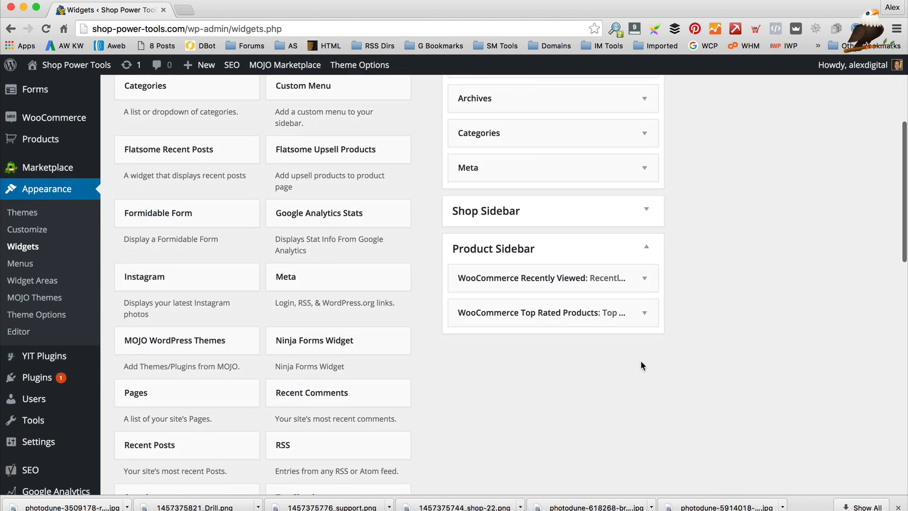
{"action": "left_click", "coordinate": [644, 271]}
{"action": "left_click_drag", "start_coordinate": [471, 354], "coordinate": [450, 354]}
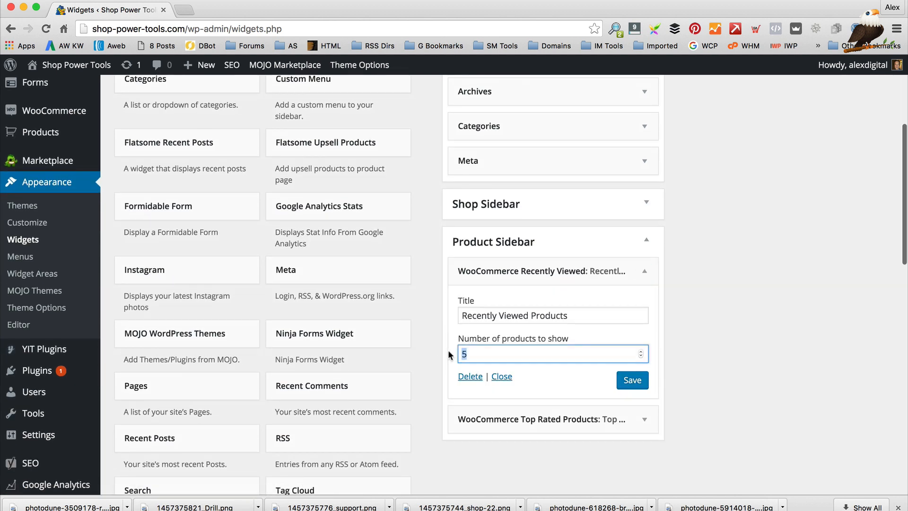
{"action": "type", "text": "1"}
{"action": "left_click", "coordinate": [648, 378]}
- Delete the Top Rated Products widget from the Product Sidebar
{"action": "left_click", "coordinate": [646, 420]}
{"action": "scroll", "coordinate": [648, 421], "scroll_direction": "down", "scroll_amount": 5}
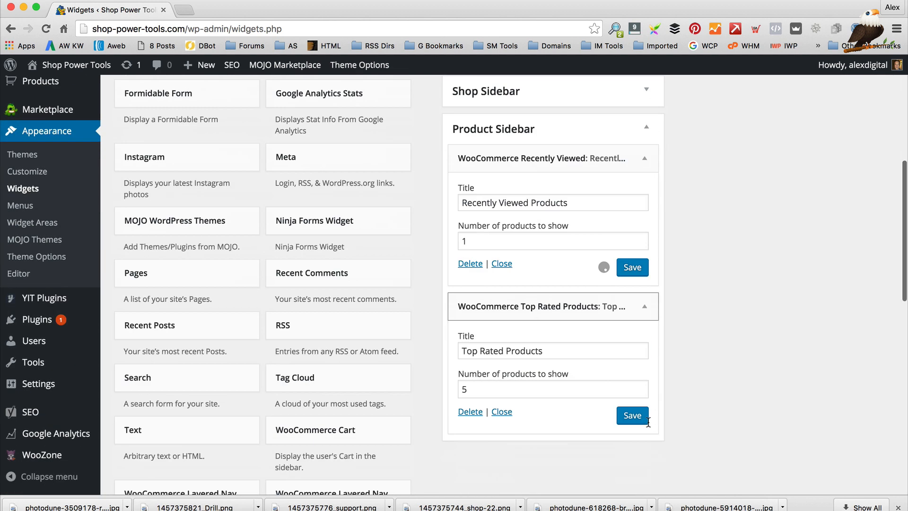
{"action": "left_click", "coordinate": [465, 299]}
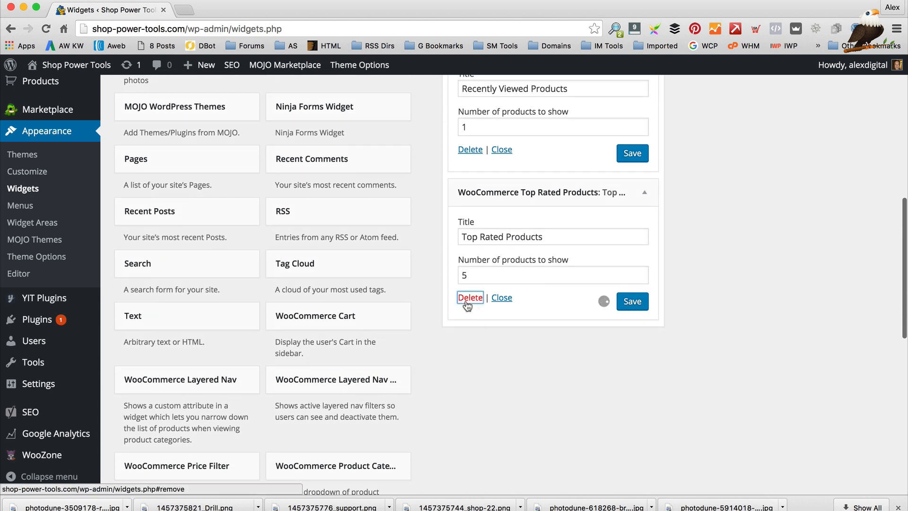
{"action": "scroll", "coordinate": [467, 303], "scroll_direction": "up", "scroll_amount": 10}
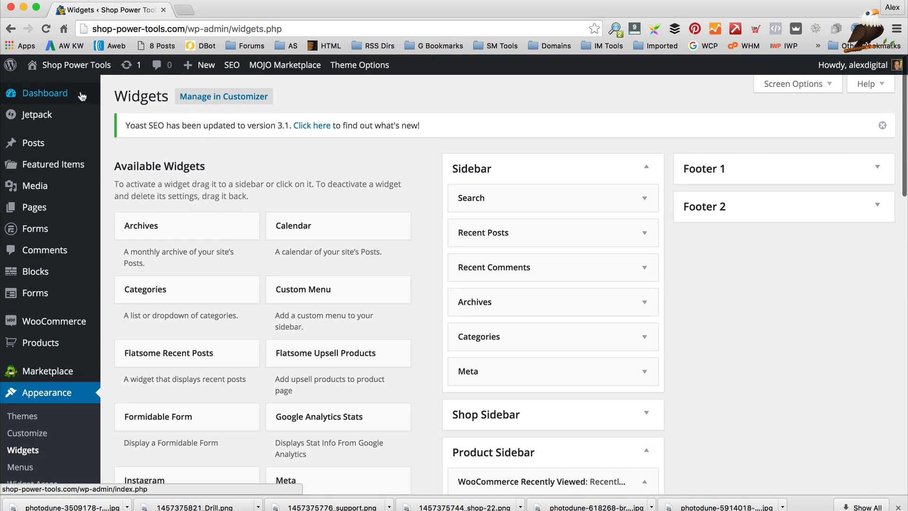
{"action": "mouse_move", "coordinate": [98, 63]}
{"action": "left_click", "coordinate": [56, 88]}
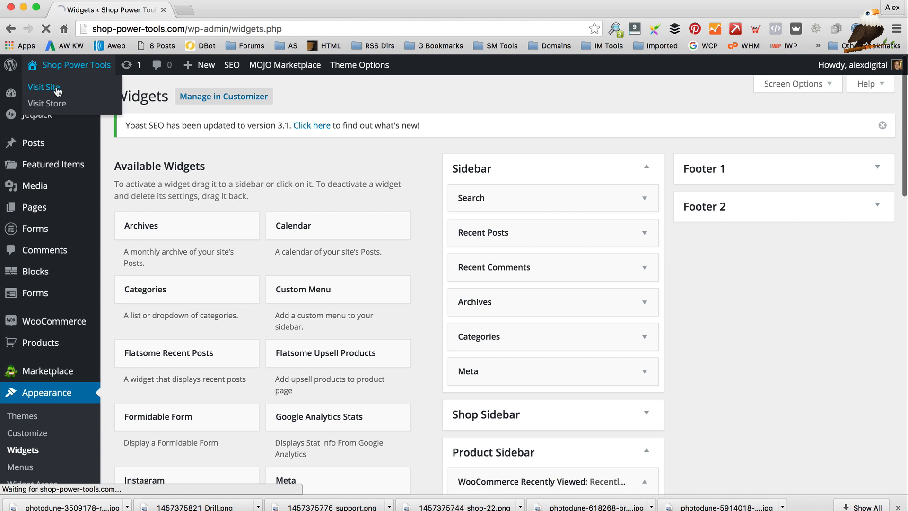
- Open the BLACK+DECKER BDCS30C screwdriver product page from the storefront
{"action": "scroll", "coordinate": [410, 191], "scroll_direction": "down", "scroll_amount": 10}
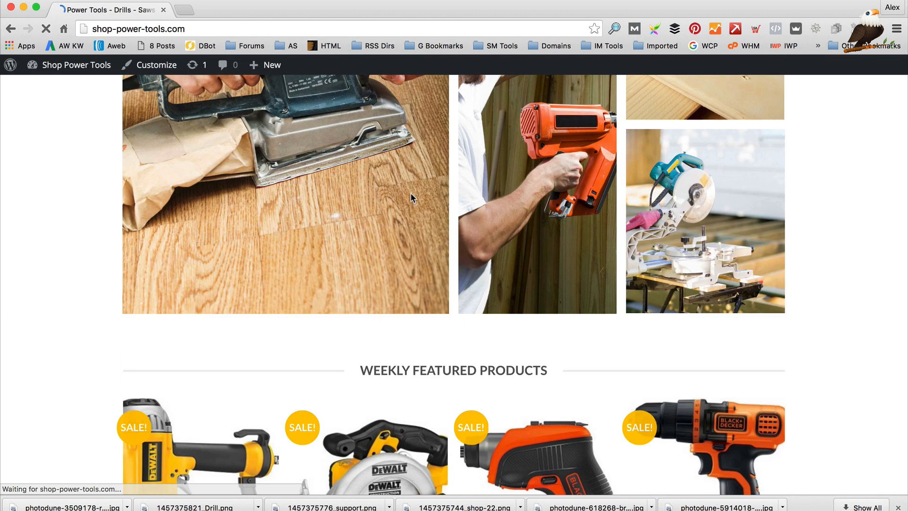
{"action": "left_click", "coordinate": [582, 199]}
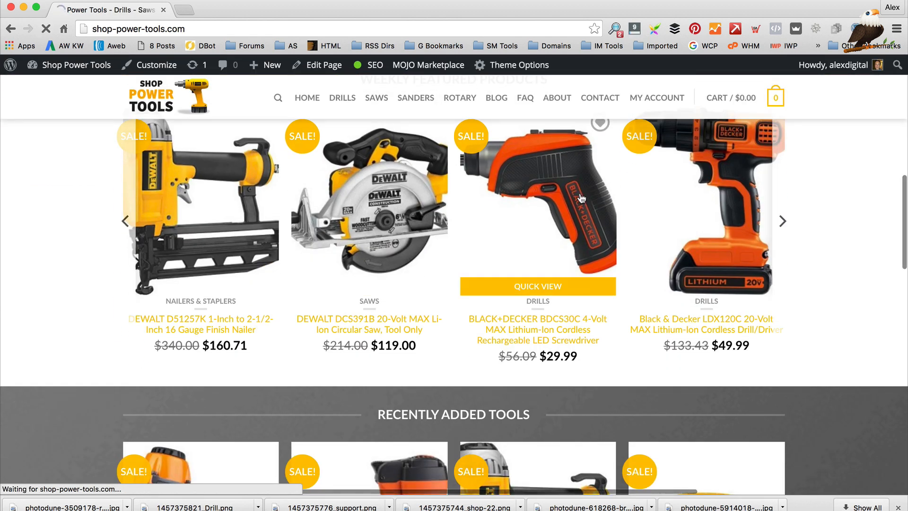
{"action": "scroll", "coordinate": [582, 198], "scroll_direction": "down", "scroll_amount": 2}
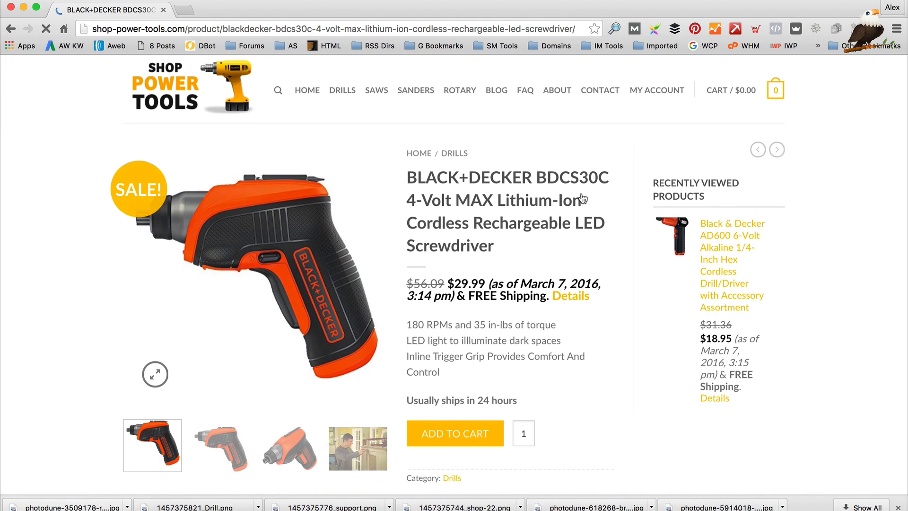
{"action": "scroll", "coordinate": [582, 198], "scroll_direction": "down", "scroll_amount": 10}
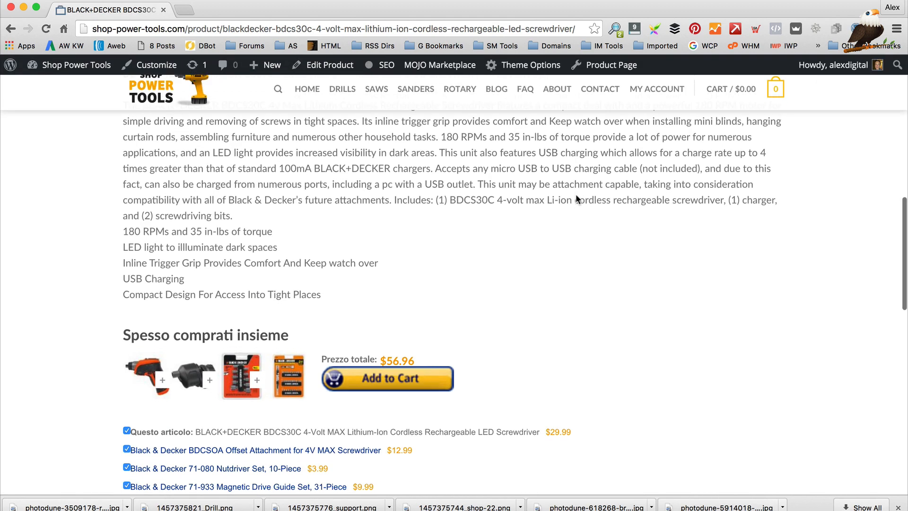
- View the Amazon Customer Reviews and Additional Information tabs and check the single recently viewed product
{"action": "left_click", "coordinate": [286, 204]}
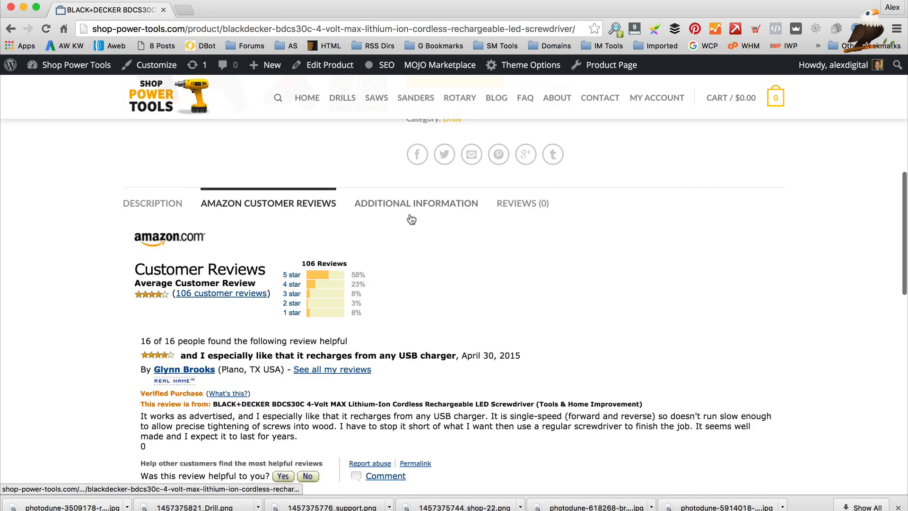
{"action": "left_click", "coordinate": [430, 213]}
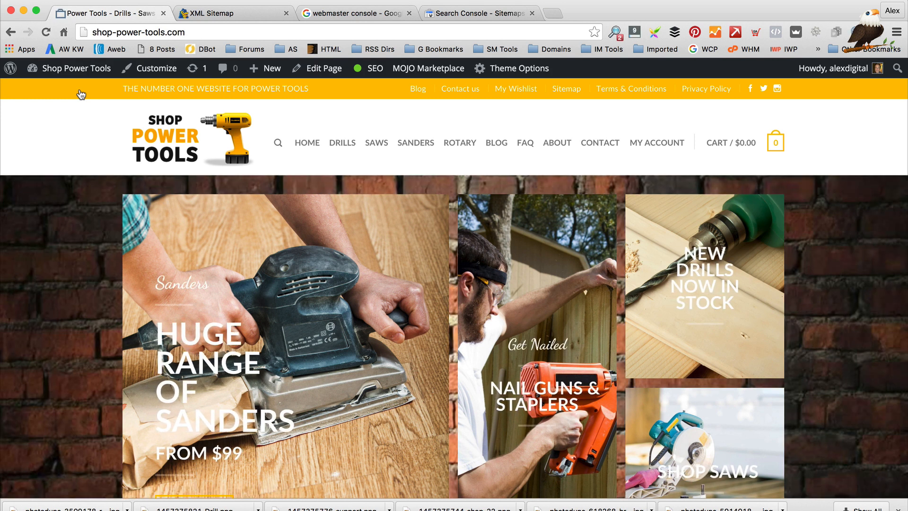
{"action": "scroll", "coordinate": [89, 133], "scroll_direction": "down", "scroll_amount": 10}
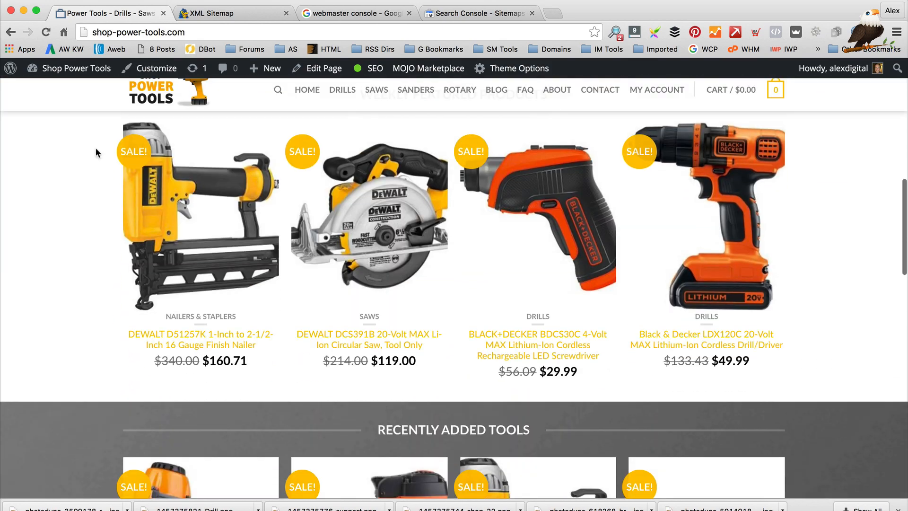
{"action": "scroll", "coordinate": [97, 152], "scroll_direction": "down", "scroll_amount": 8}
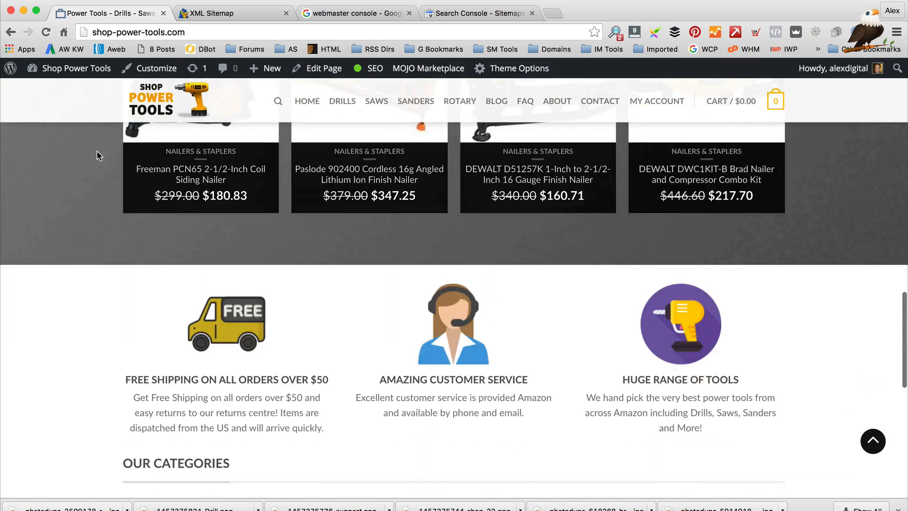
{"action": "scroll", "coordinate": [97, 151], "scroll_direction": "up", "scroll_amount": 15}
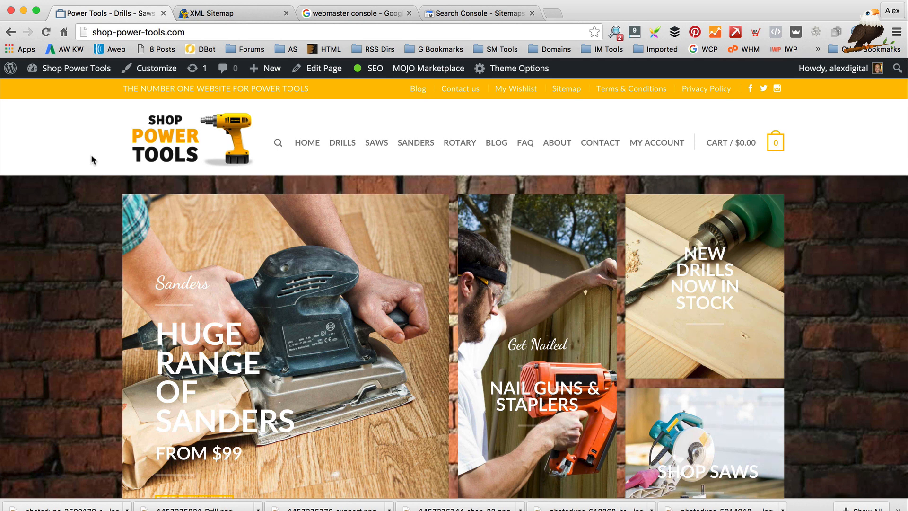
{"action": "scroll", "coordinate": [91, 154], "scroll_direction": "down", "scroll_amount": 20}
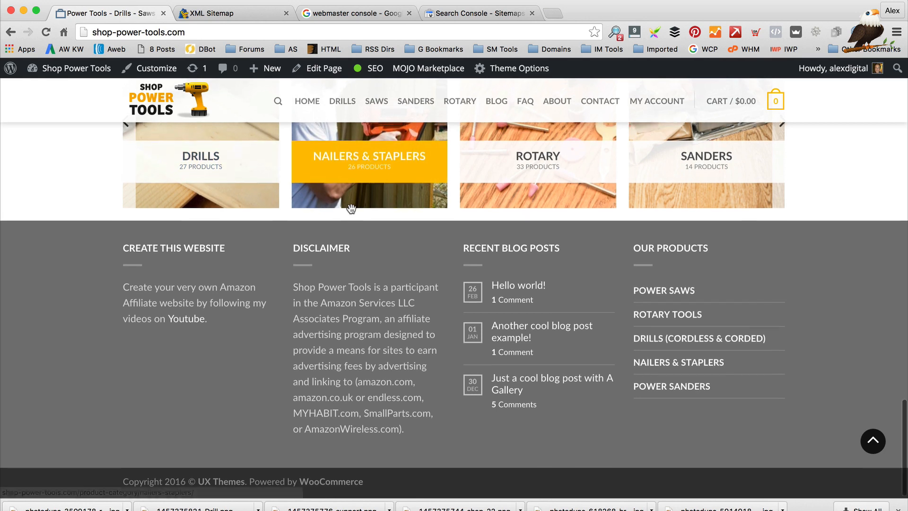
{"action": "scroll", "coordinate": [347, 208], "scroll_direction": "up", "scroll_amount": 10}
{"action": "scroll", "coordinate": [341, 210], "scroll_direction": "up", "scroll_amount": 6}
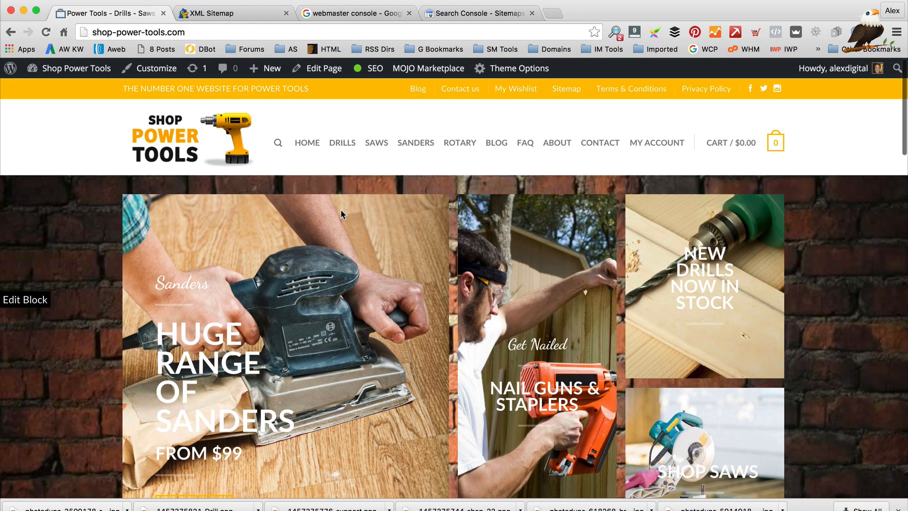